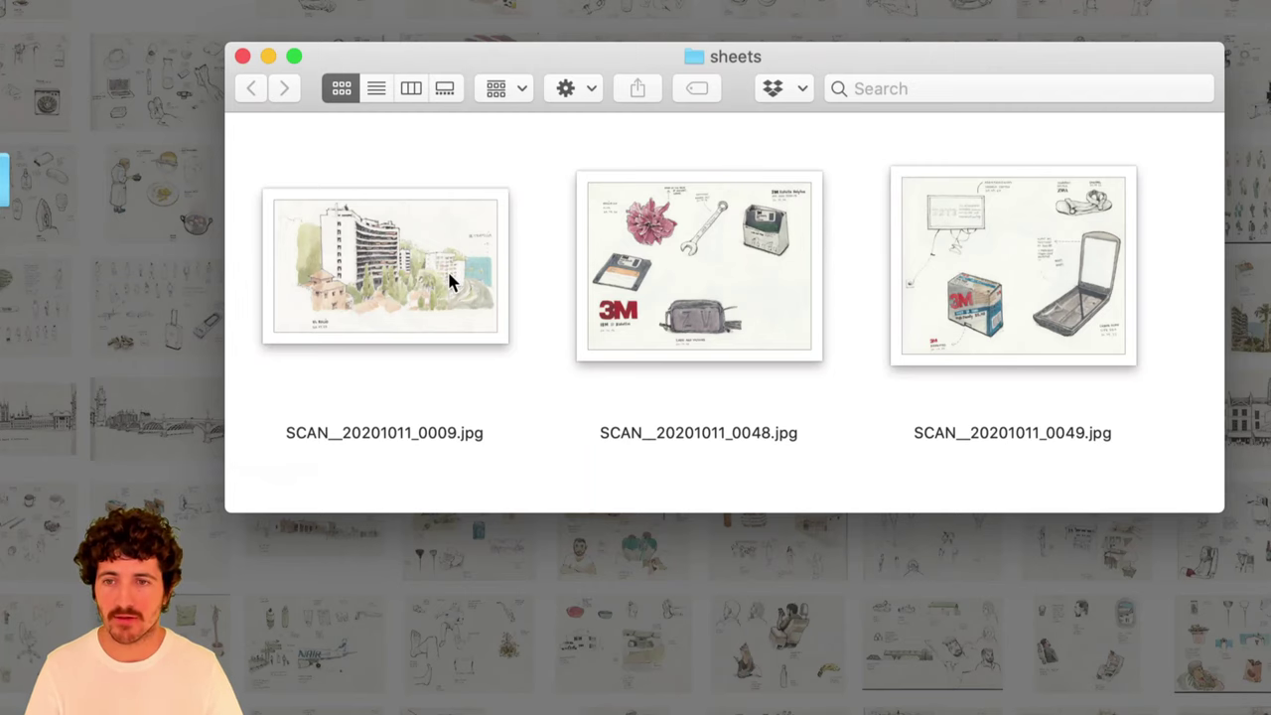
# Open the scan SCAN__20201011_0048.jpg from the sheets folder in Photoshop.
pyautogui.click(449, 270)
pyautogui.click(655, 225)
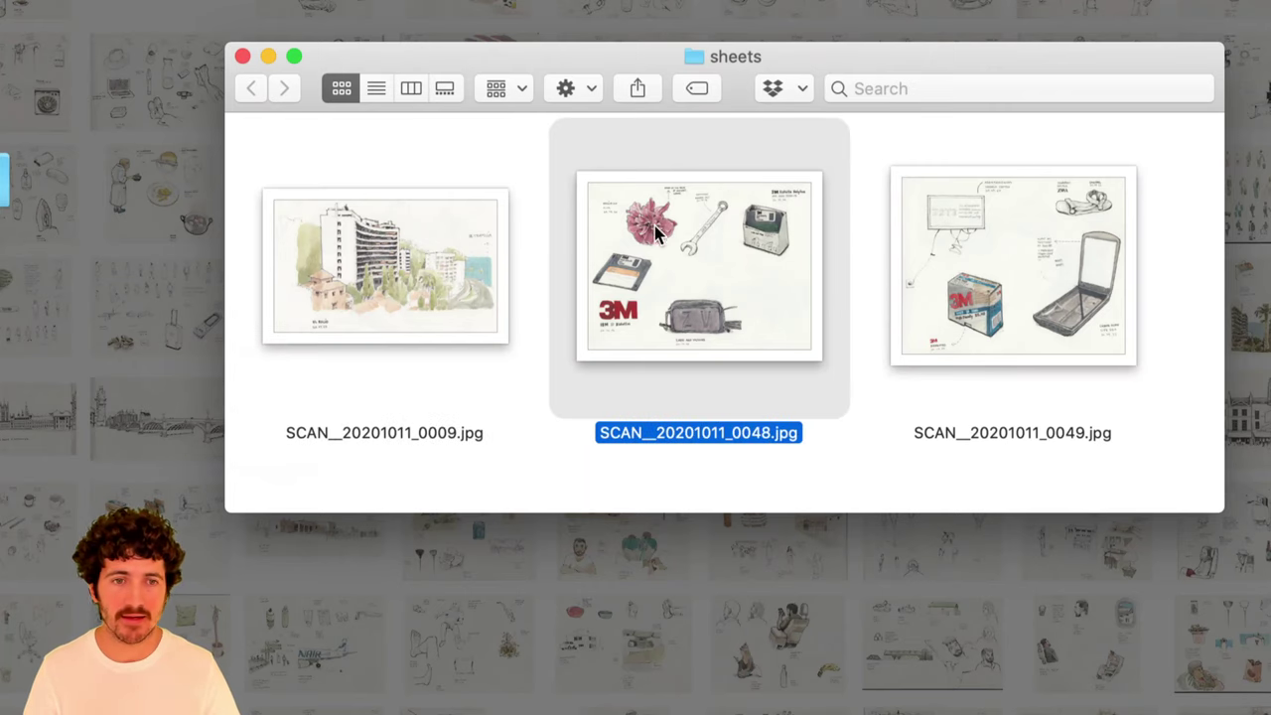
pyautogui.click(972, 283)
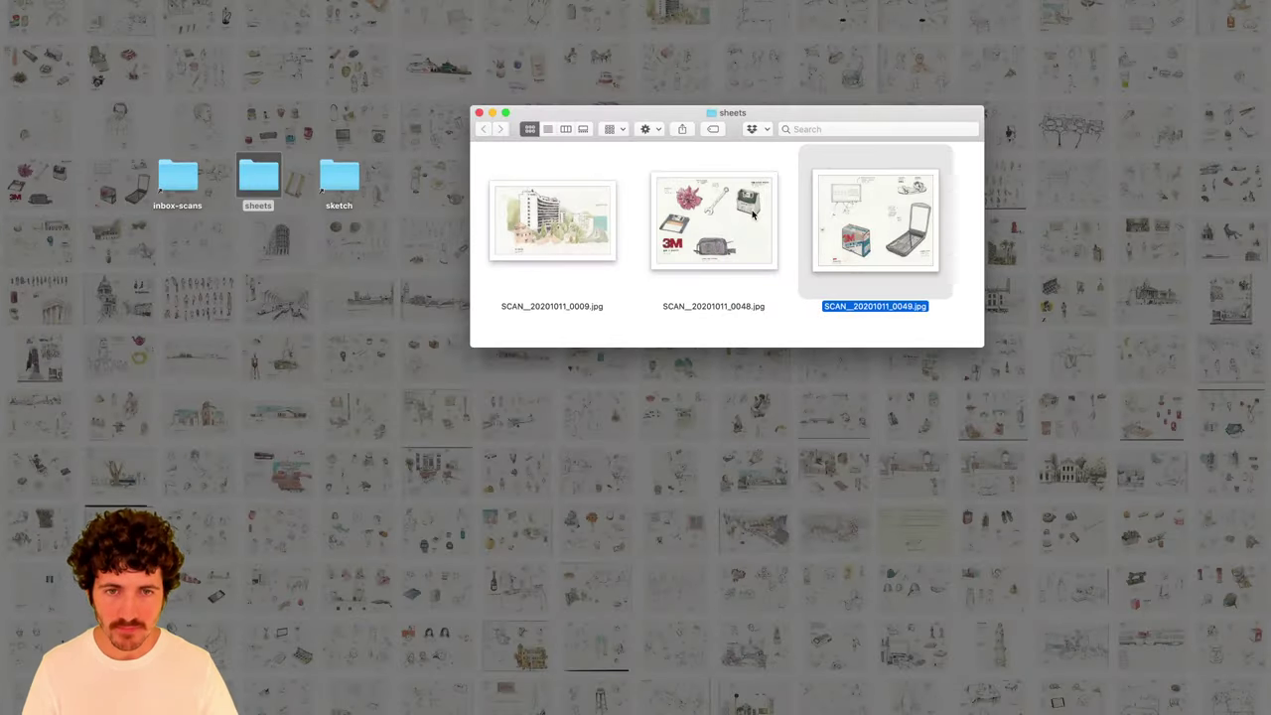
pyautogui.click(678, 237)
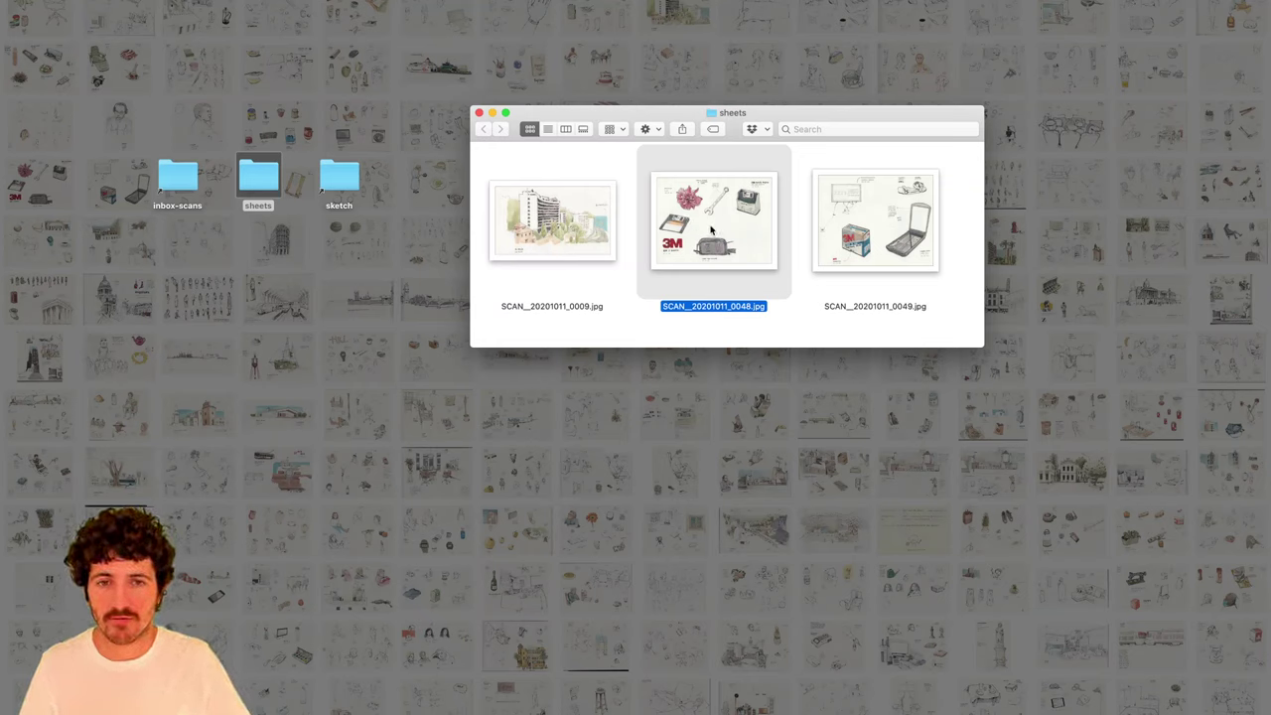
pyautogui.moveTo(711, 231); pyautogui.dragTo(24, 357)
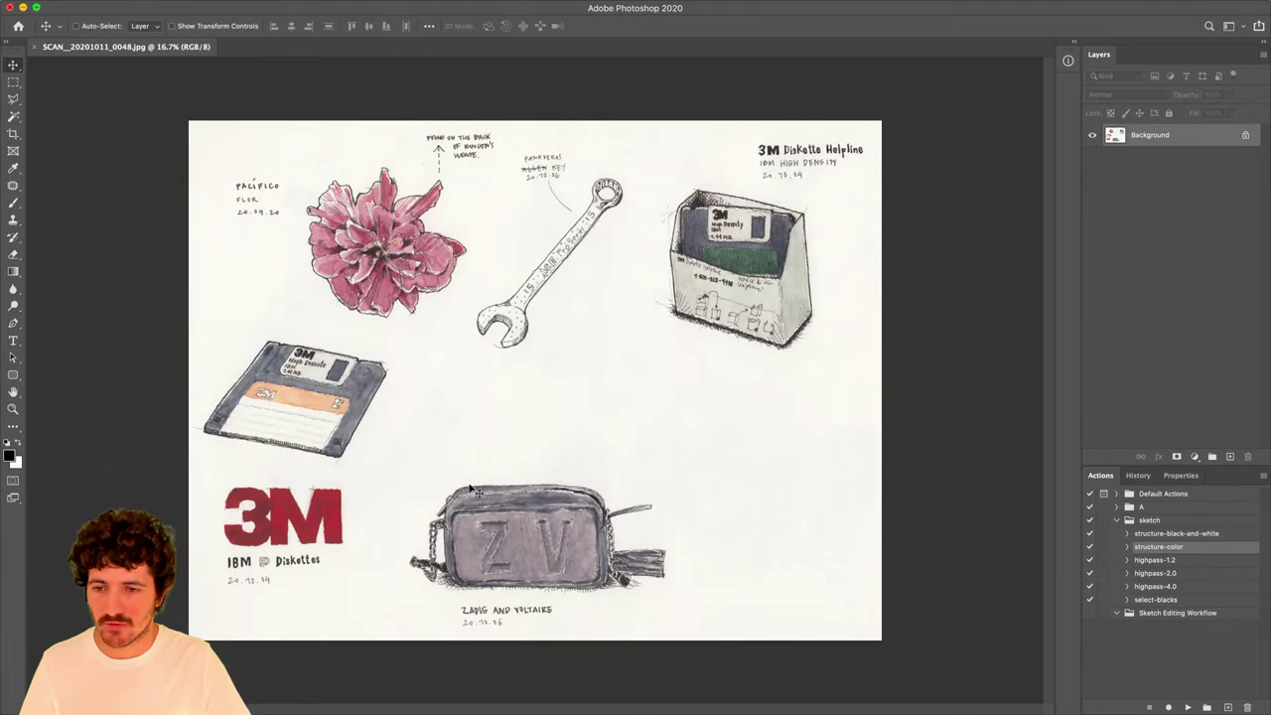
# Examine the 3M logo sketch with its handwritten caption and date at close range and at actual size.
pyautogui.press('z')
pyautogui.moveTo(247, 582)
pyautogui.mouseDown()
pyautogui.moveTo(222, 587)
pyautogui.moveTo(407, 445)
pyautogui.mouseUp()
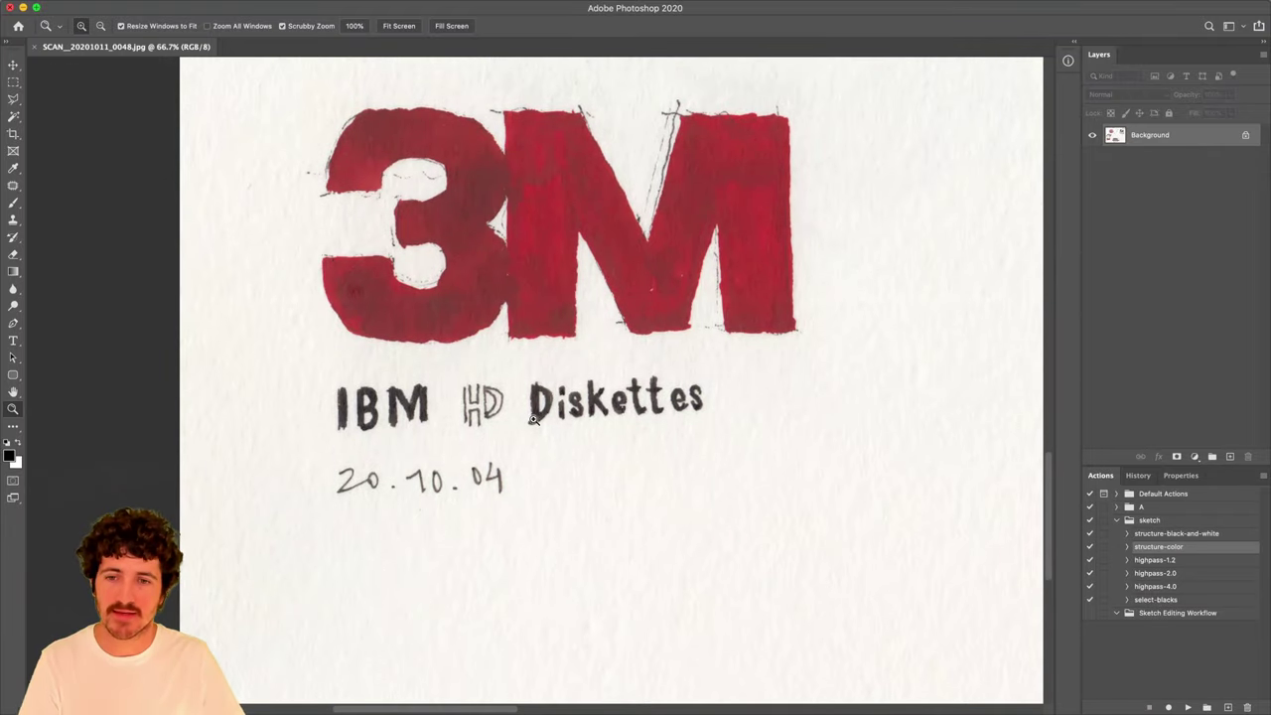
pyautogui.click(400, 490)
pyautogui.click(400, 492)
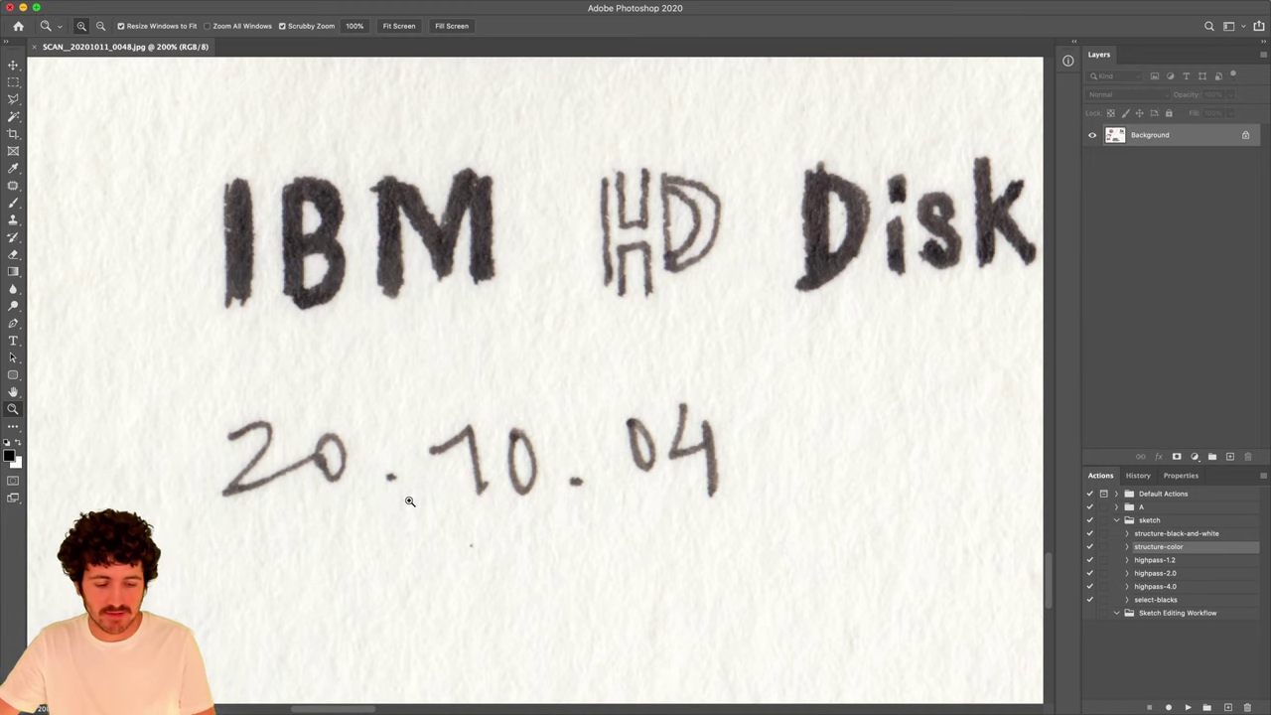
pyautogui.press('super+0')
pyautogui.press('super+1')
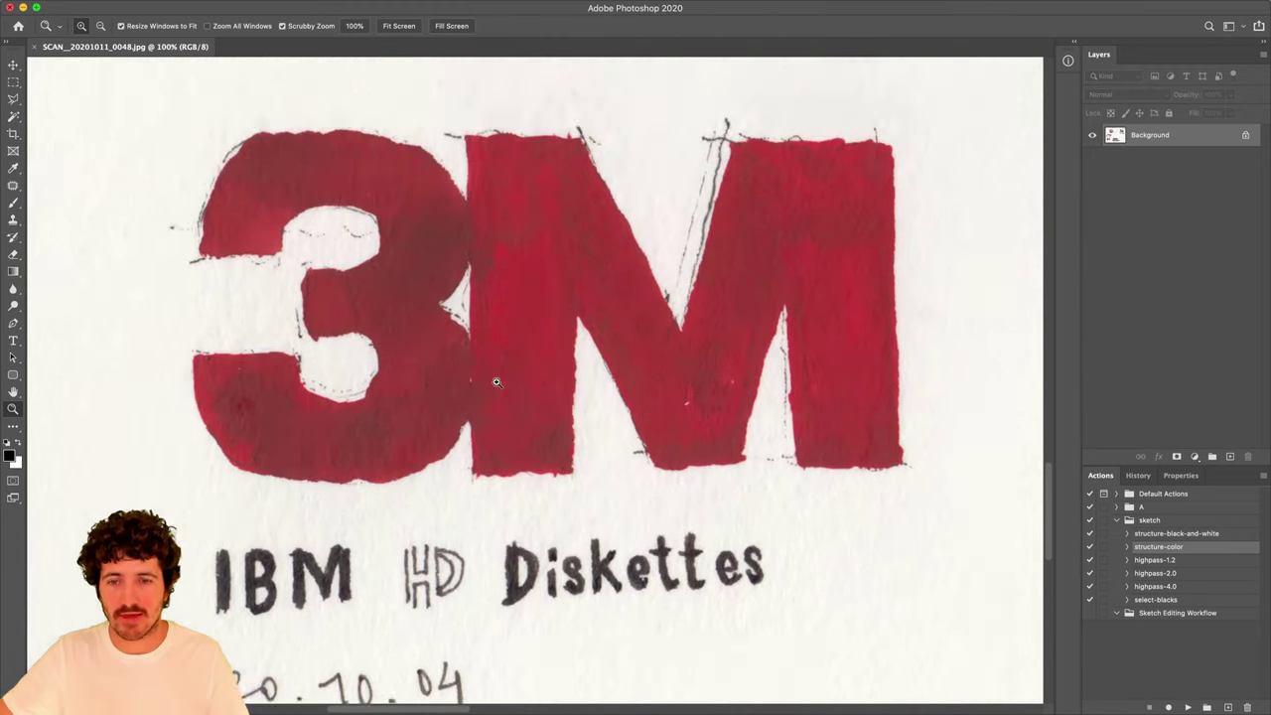
pyautogui.scroll(2, 496, 382)
pyautogui.scroll(-2, 454, 444)
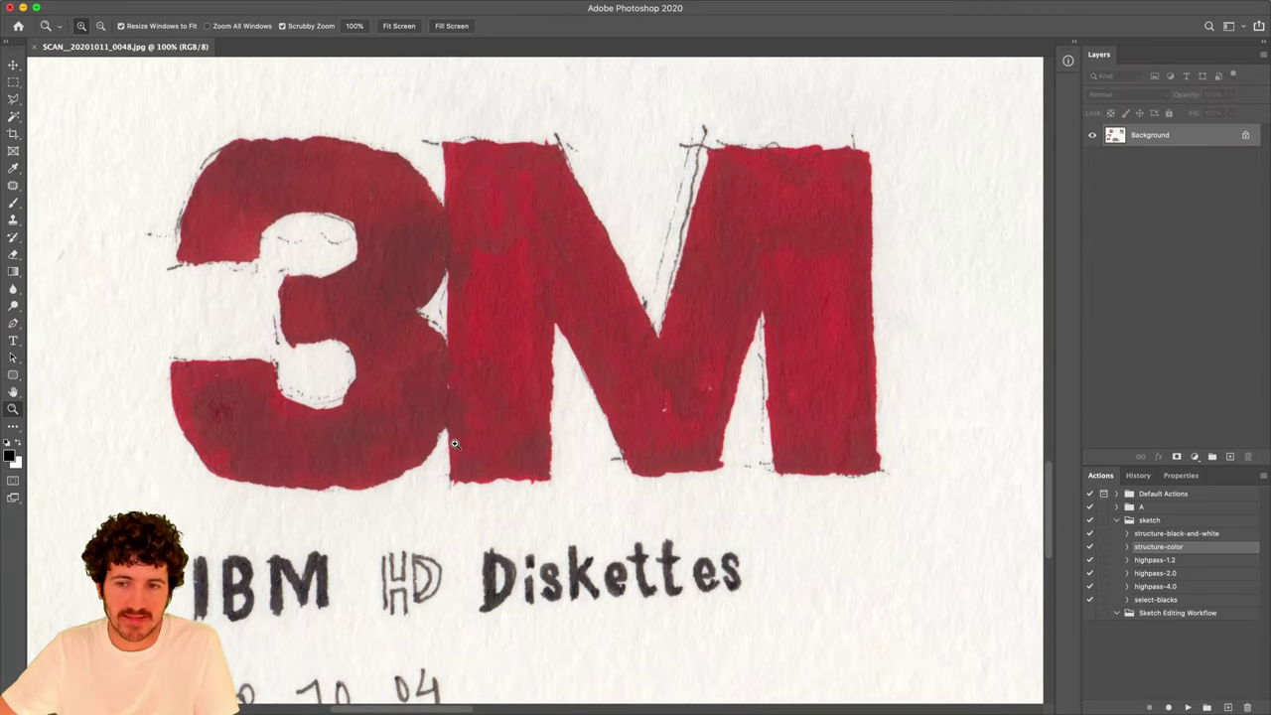
pyautogui.press('super+minus')
pyautogui.press('super+minus')
pyautogui.press('super+minus')
pyautogui.press('super+minus')
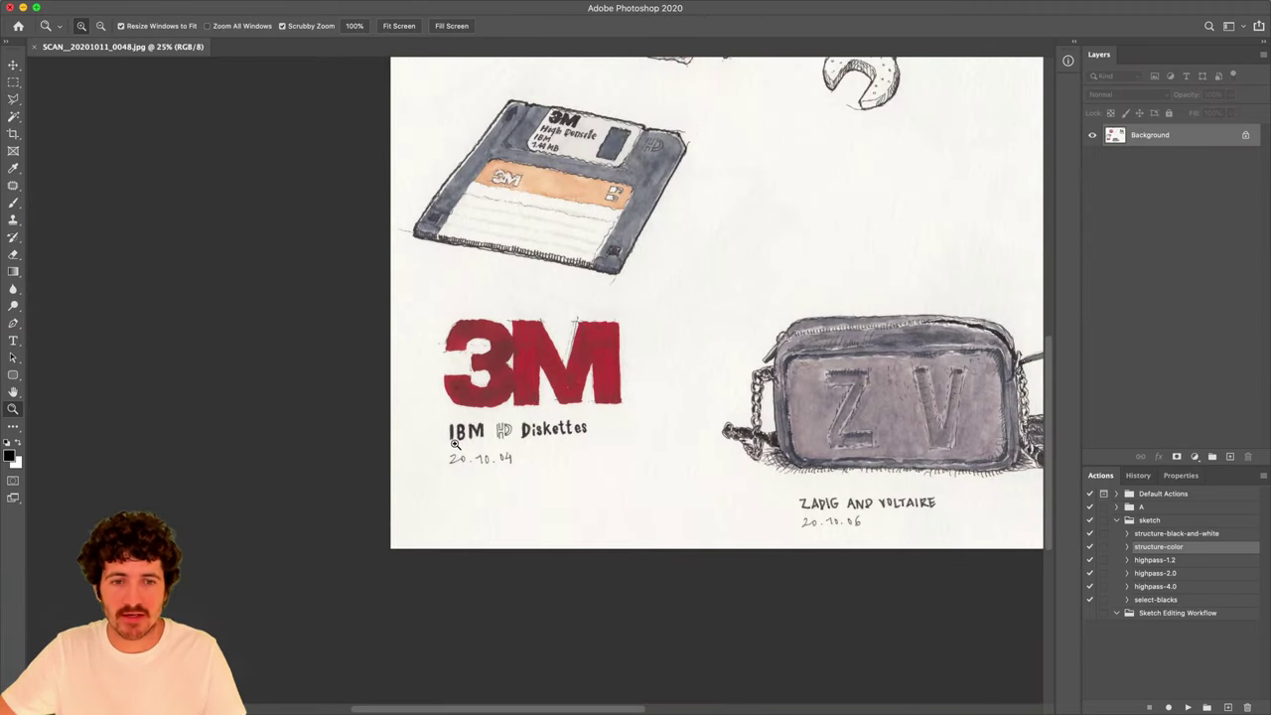
# Compare the handwritten captions and dates of the handbag, 3M logo, flower, wrench and diskette box sketches.
pyautogui.hscroll(3, 454, 444)
pyautogui.scroll(2, 454, 444)
pyautogui.scroll(-5, 453, 444)
pyautogui.click(536, 422)
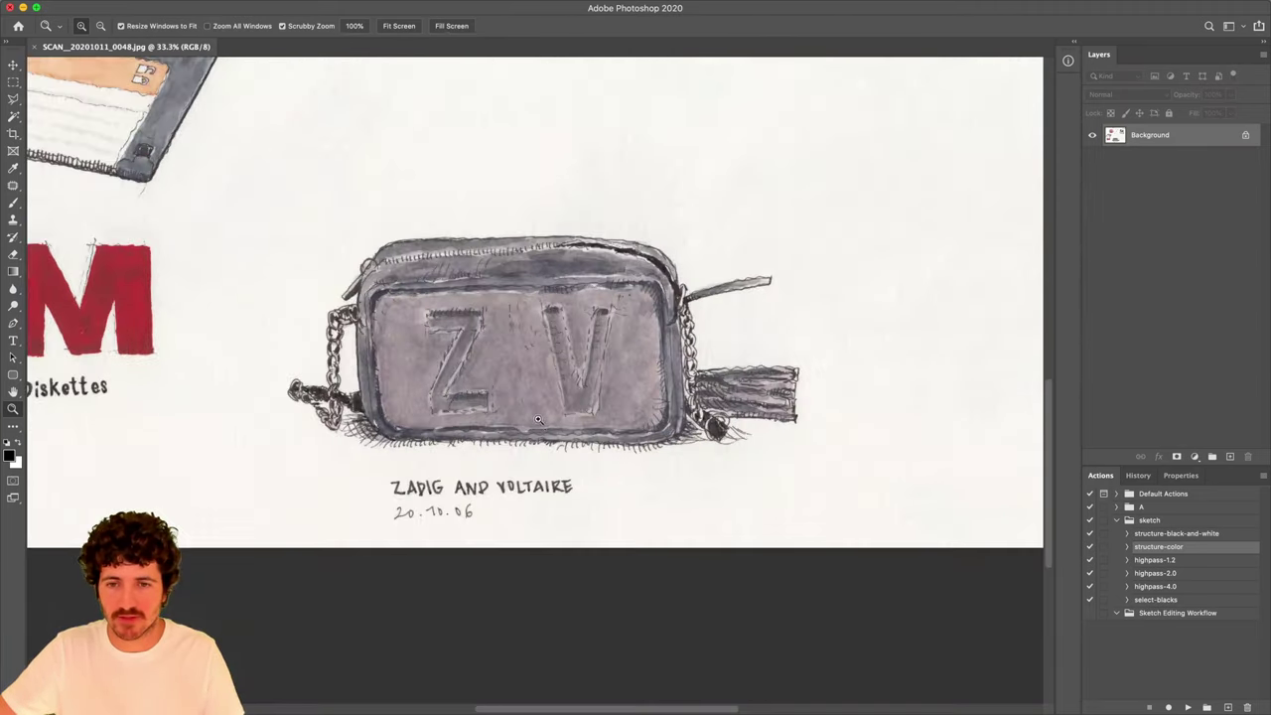
pyautogui.click(538, 419)
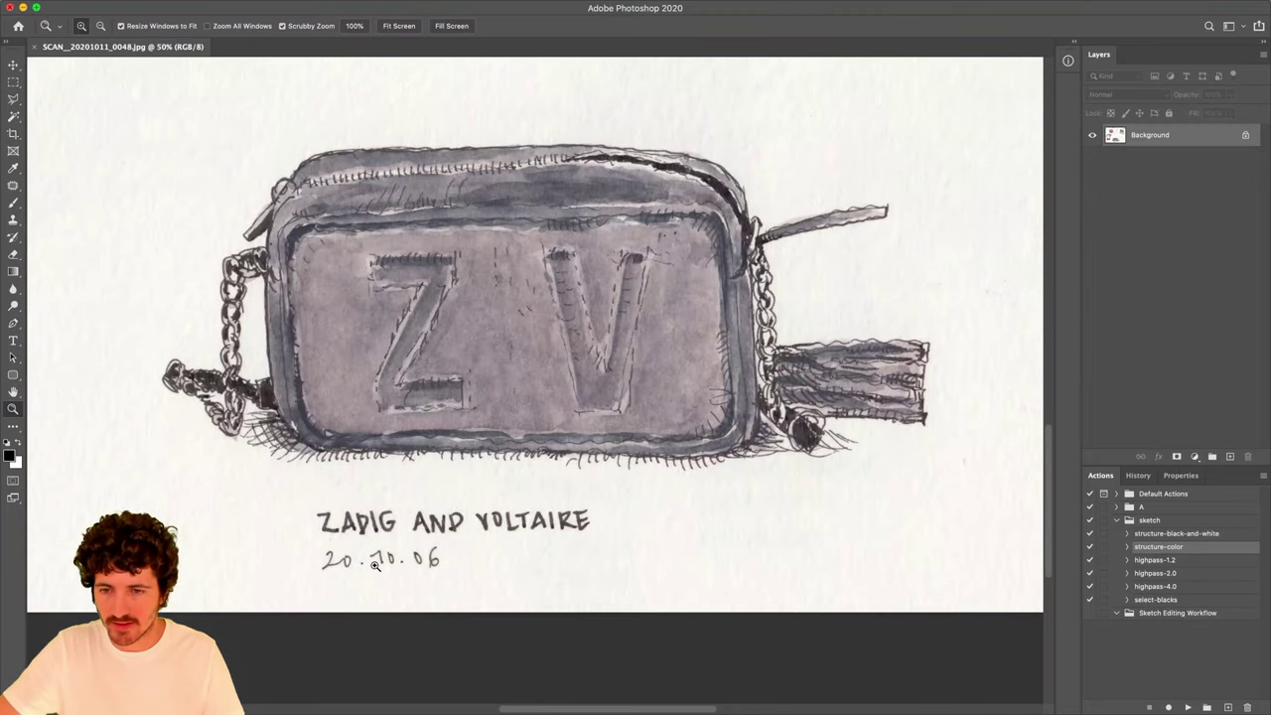
pyautogui.hscroll(-10, 417, 563)
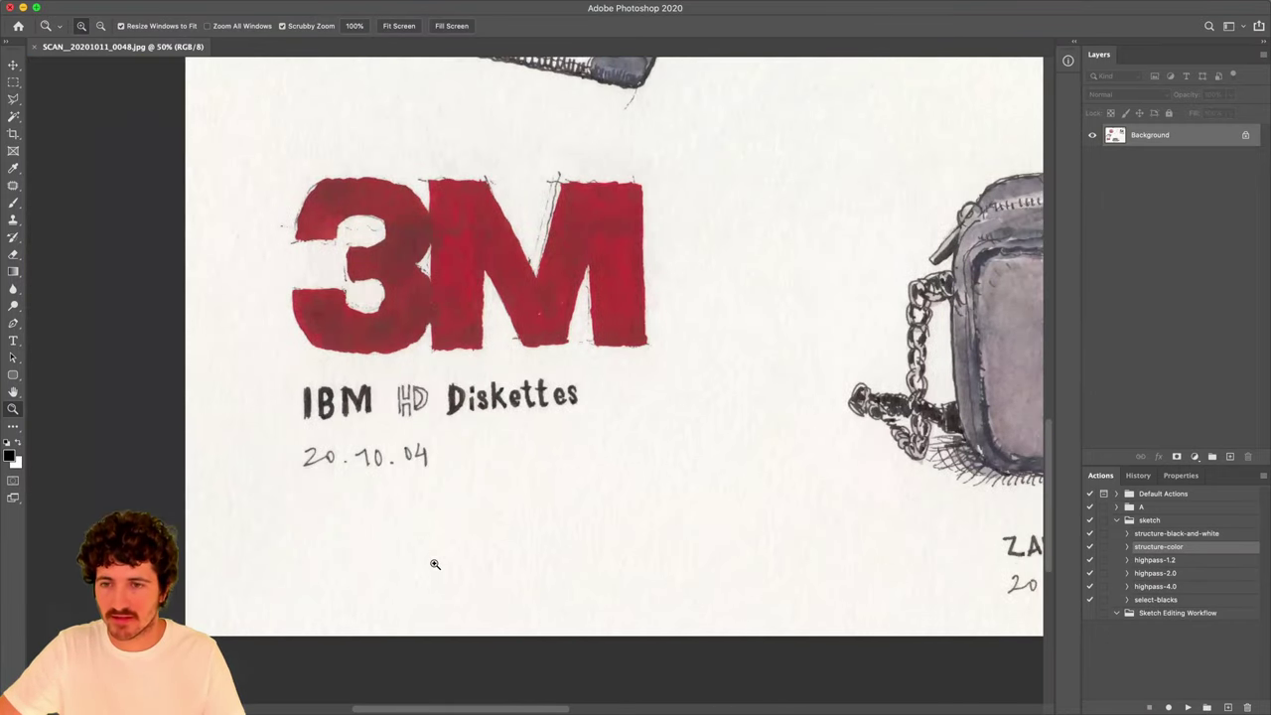
pyautogui.scroll(10, 420, 444)
pyautogui.scroll(-3, 420, 444)
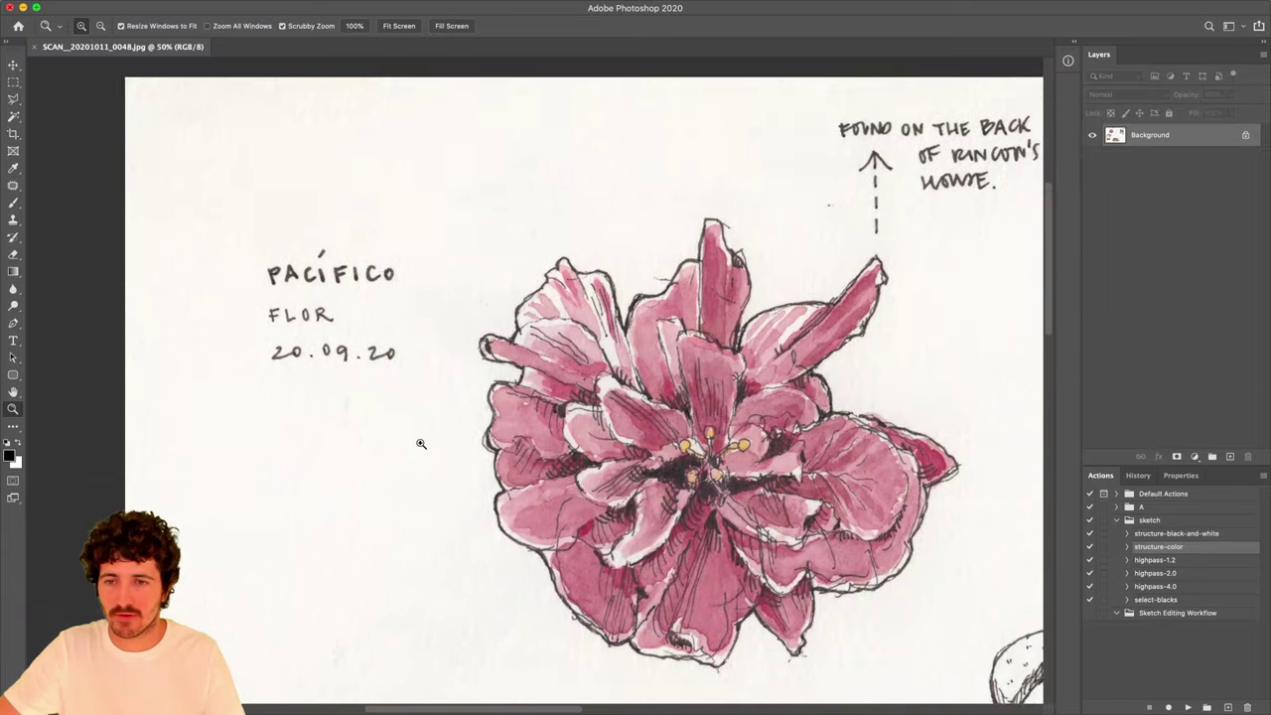
pyautogui.hscroll(15, 672, 368)
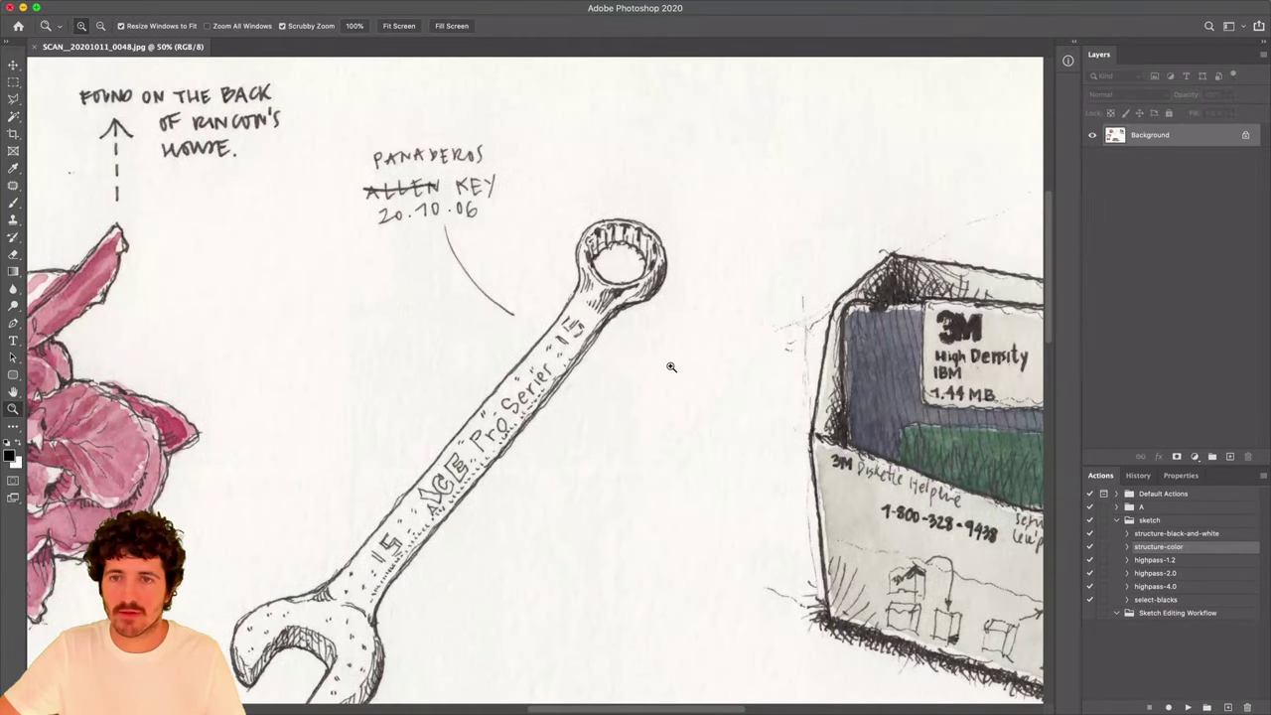
pyautogui.hscroll(15, 487, 228)
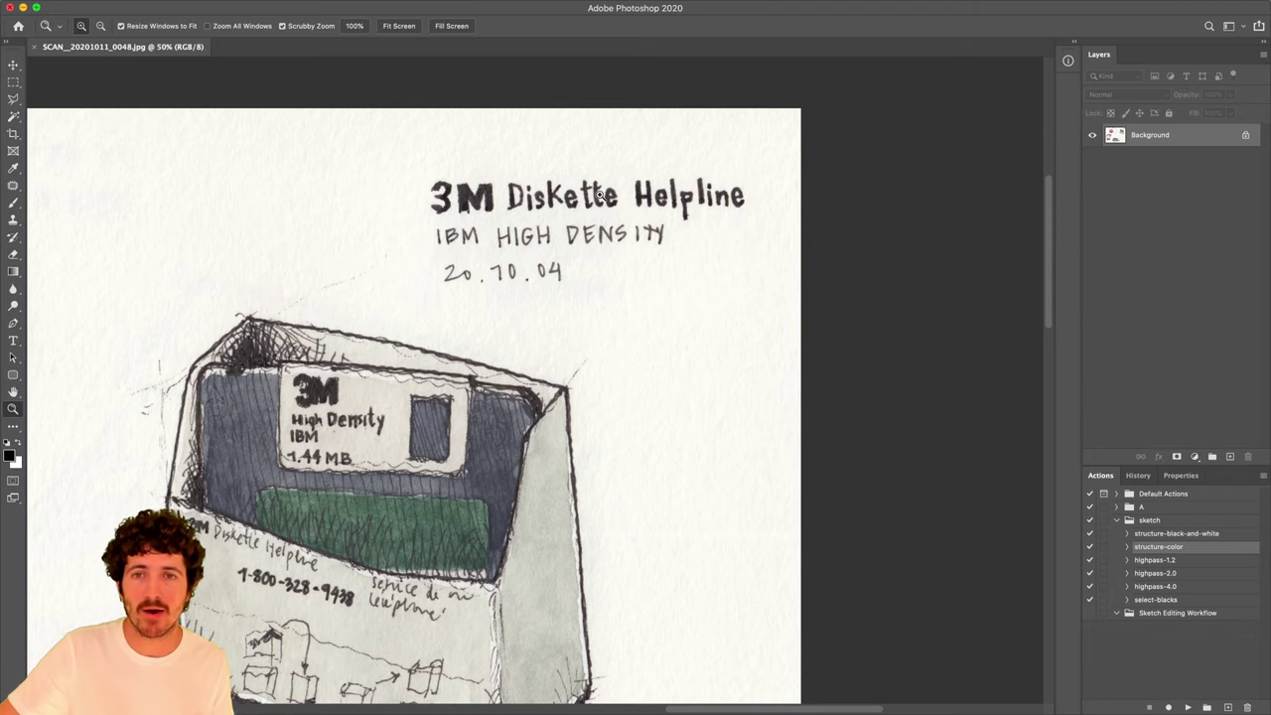
pyautogui.press('super+0')
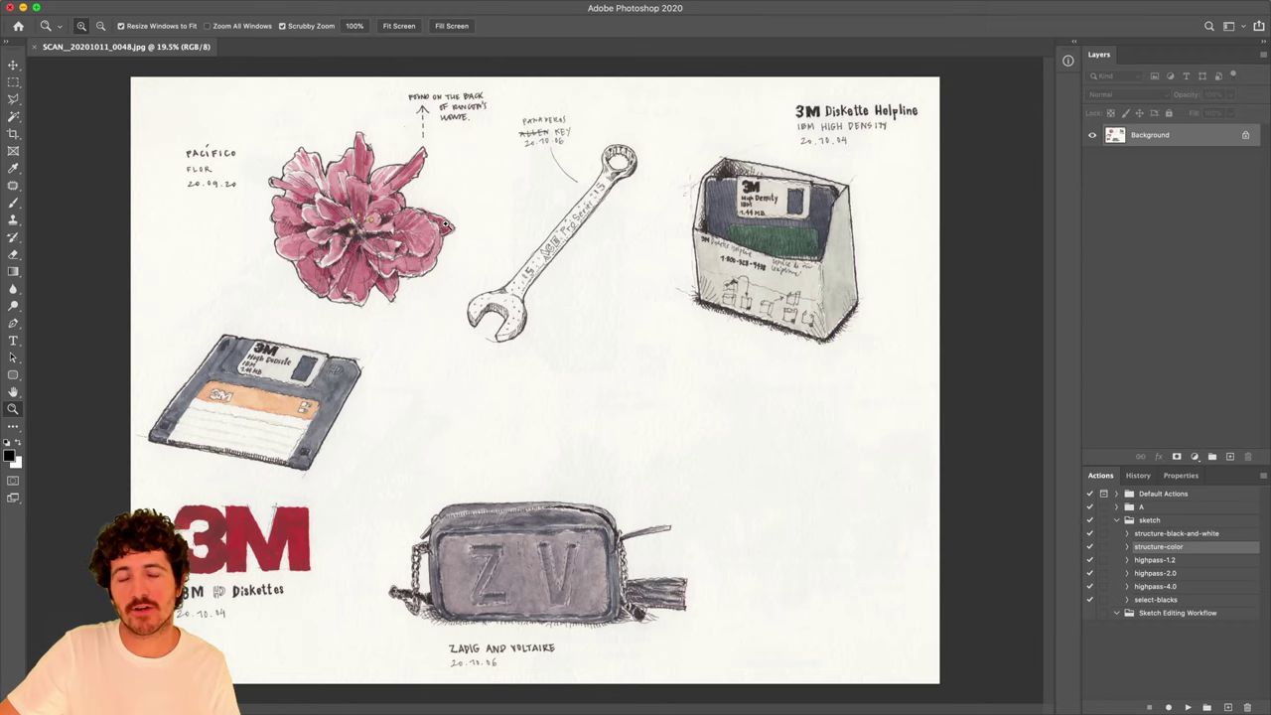
pyautogui.moveTo(180, 613); pyautogui.dragTo(180, 613)
pyautogui.click(173, 618)
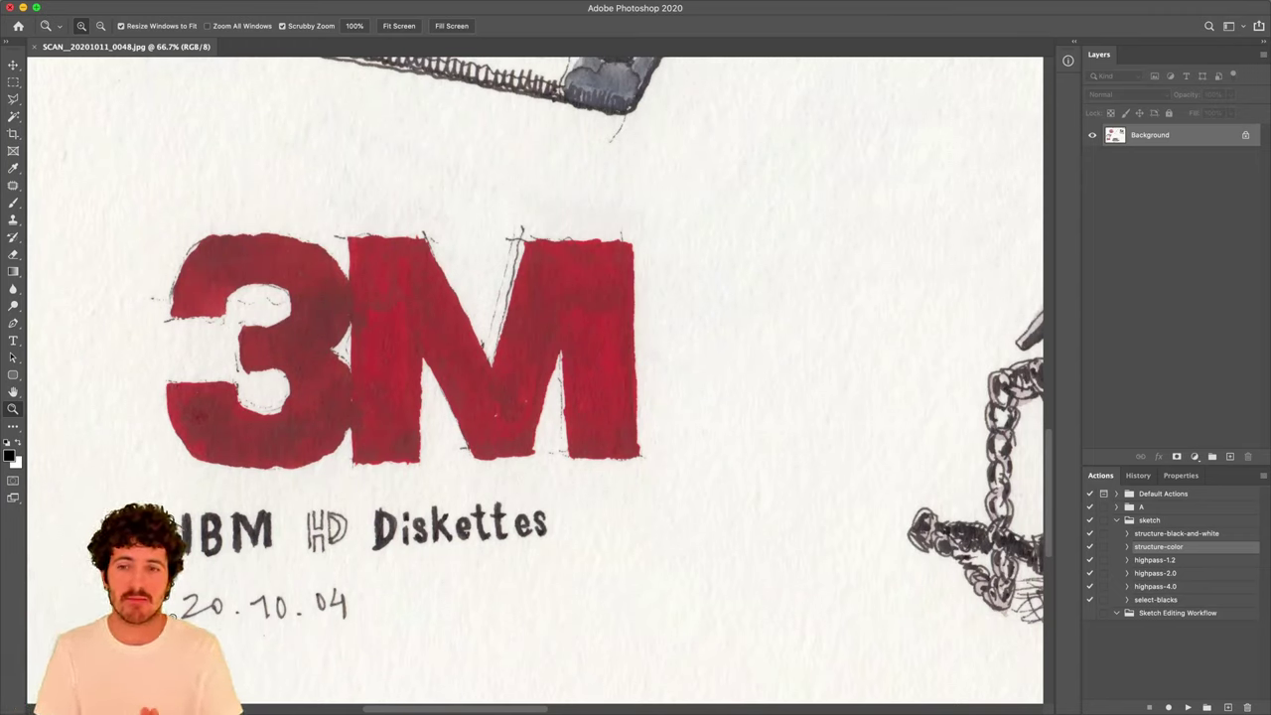
pyautogui.moveTo(173, 617); pyautogui.dragTo(389, 512)
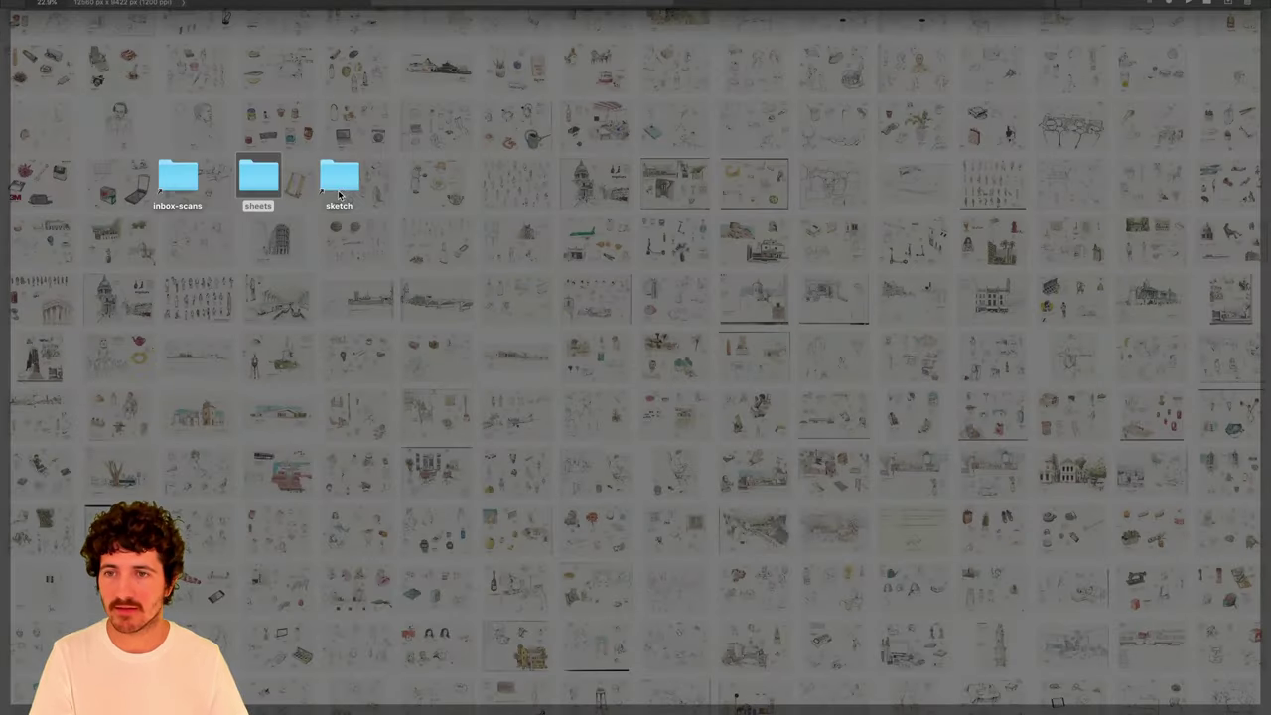
# Open the sketch folder in Finder and examine how its dated sketch folders are named.
pyautogui.doubleClick(338, 180)
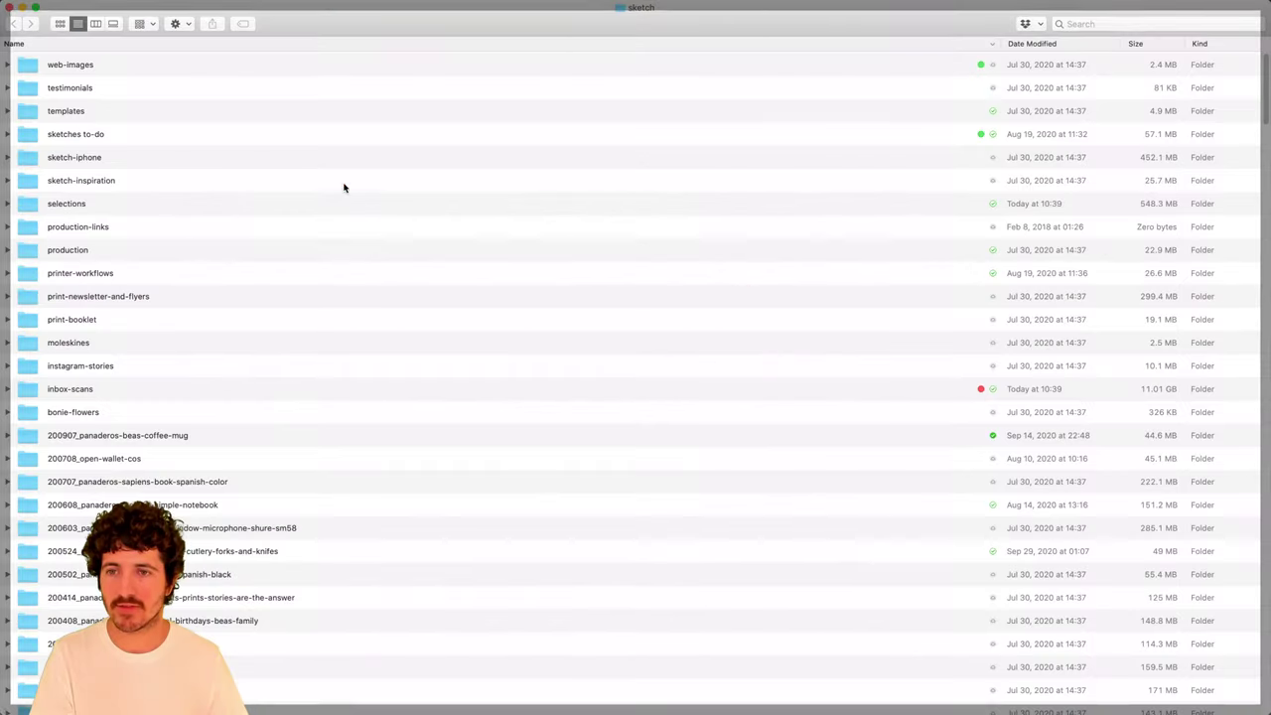
pyautogui.scroll(-3, 245, 328)
pyautogui.scroll(-10, 245, 329)
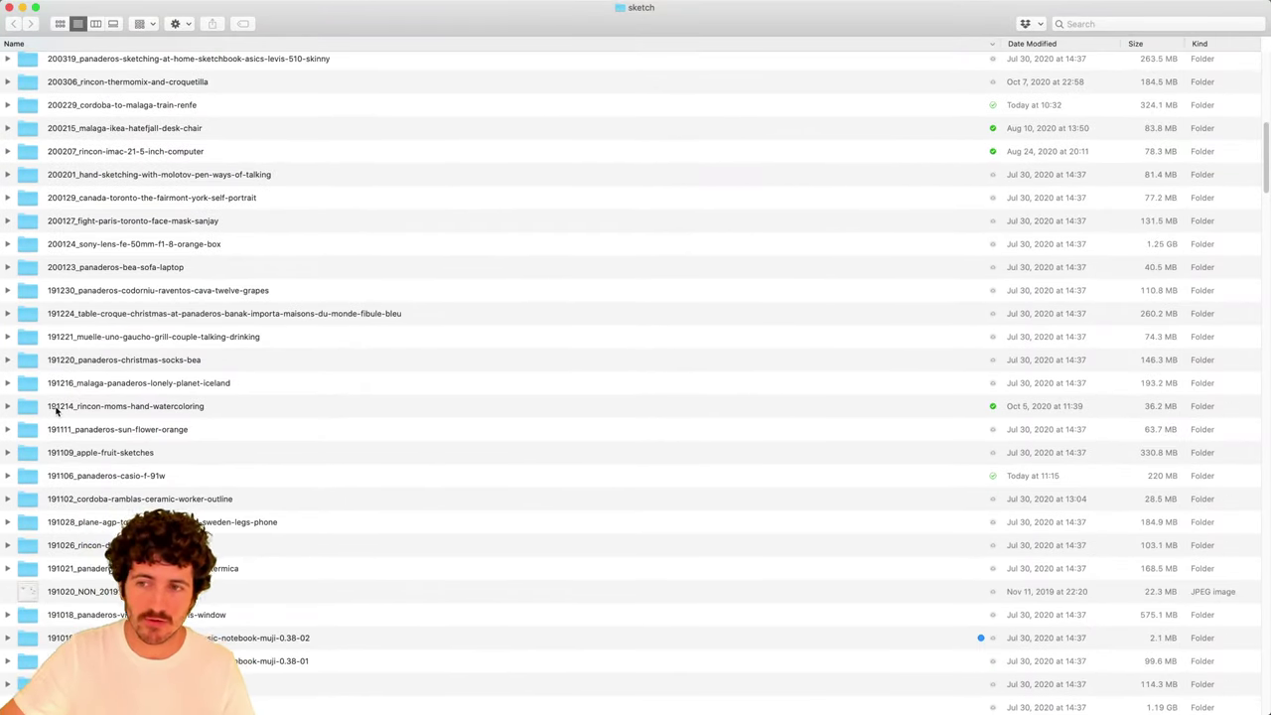
pyautogui.click(89, 360)
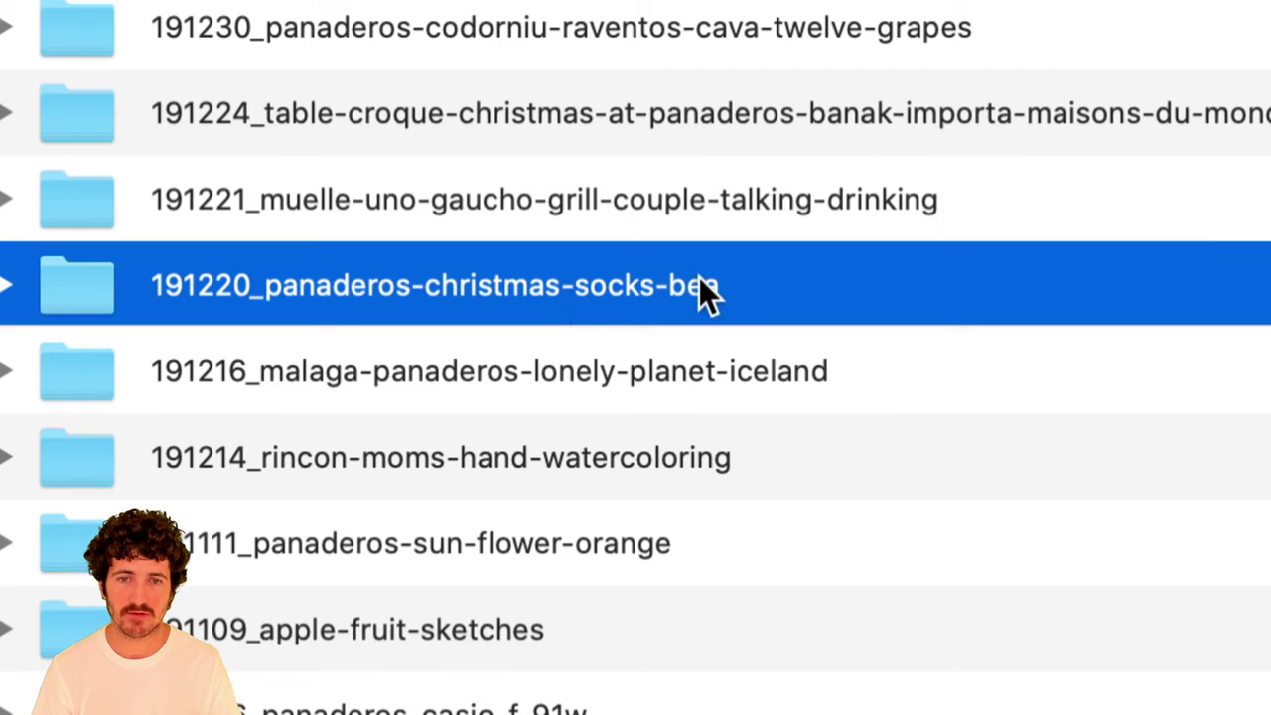
pyautogui.click(499, 431)
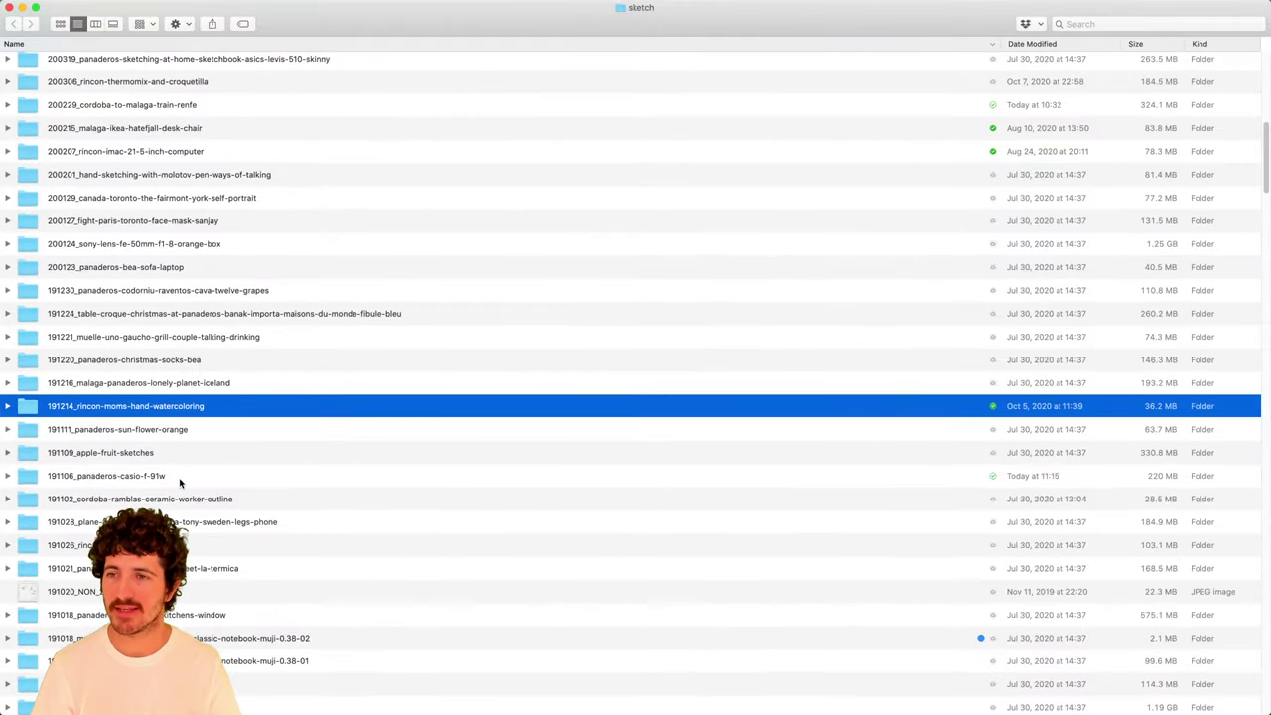
pyautogui.scroll(3, 179, 483)
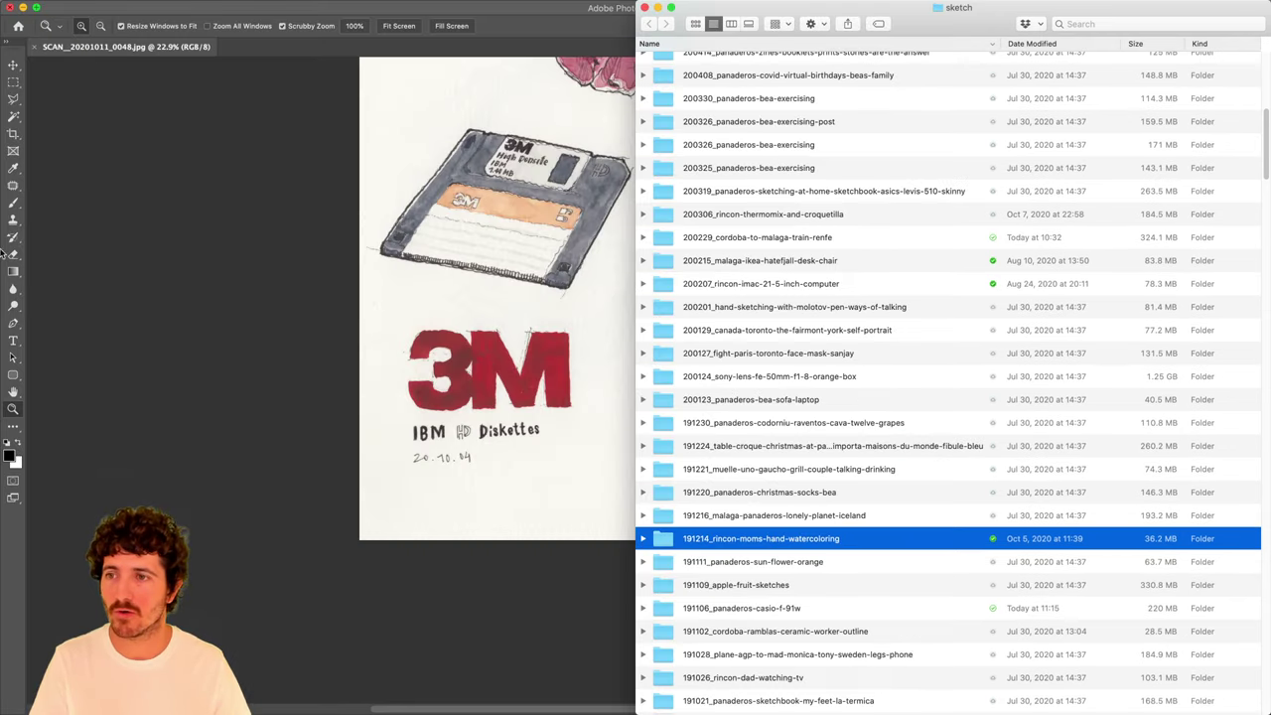
# Hide Photoshop and create a new folder on the desktop.
pyautogui.click(4, 252)
pyautogui.press('super+h')
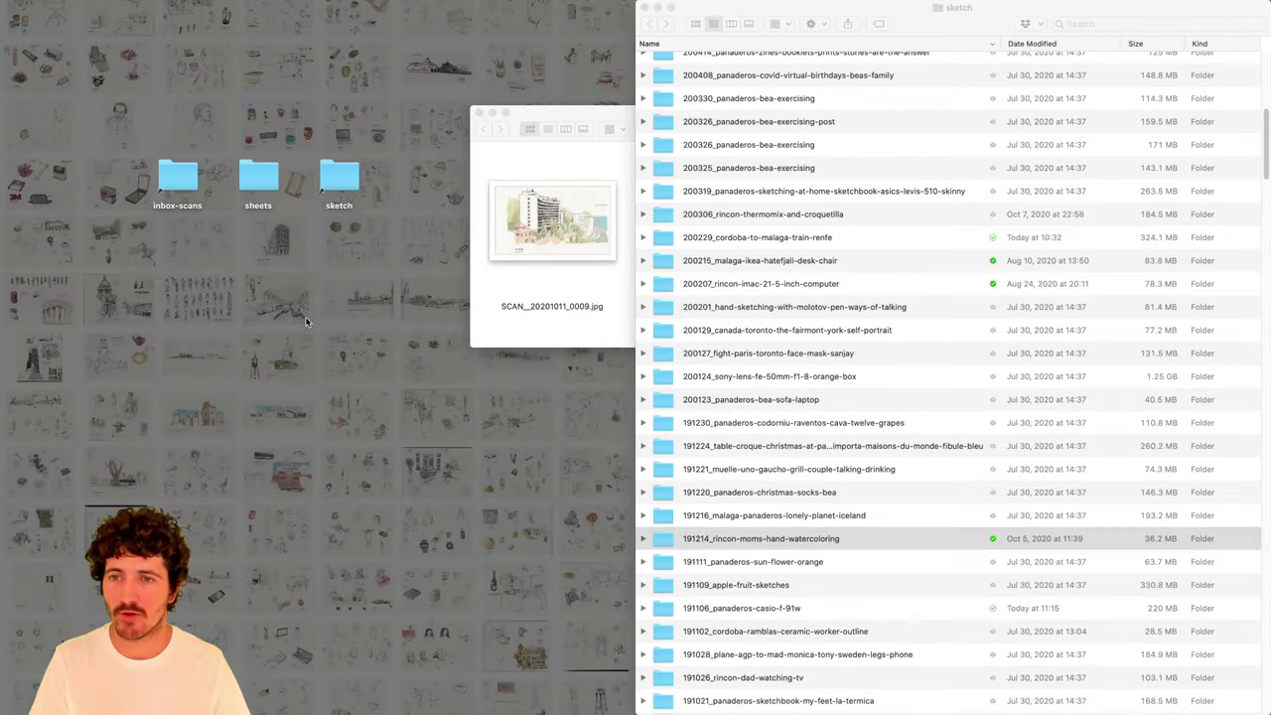
pyautogui.rightClick(331, 335)
pyautogui.click(344, 342)
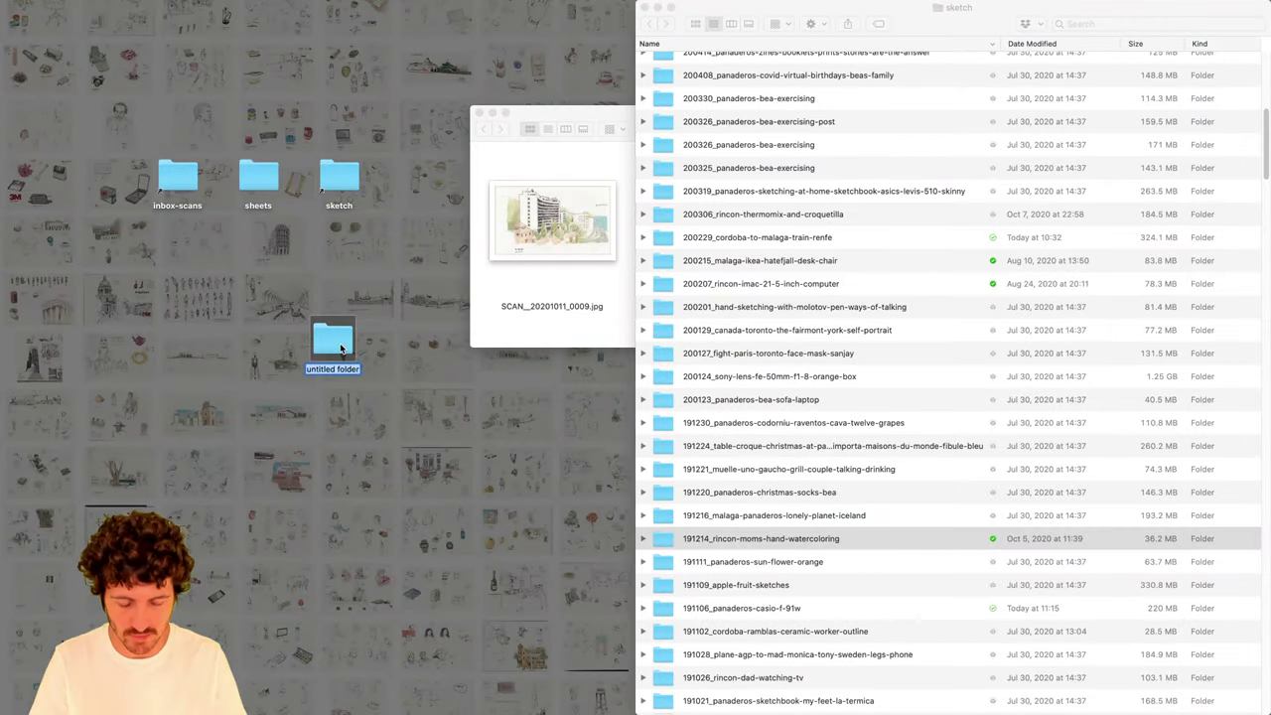
# Name the new desktop folder 201004_el-rocio-3m-ibm-hd-diskette.
pyautogui.write('20')
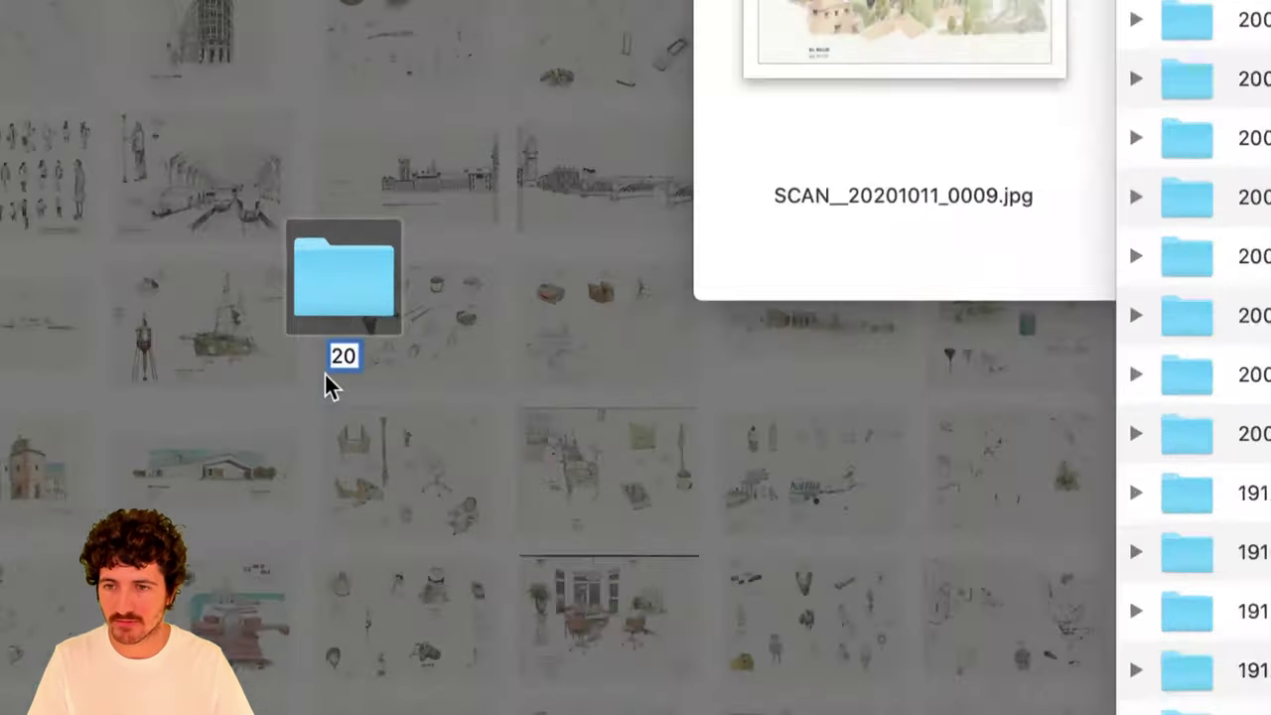
pyautogui.write('1004_')
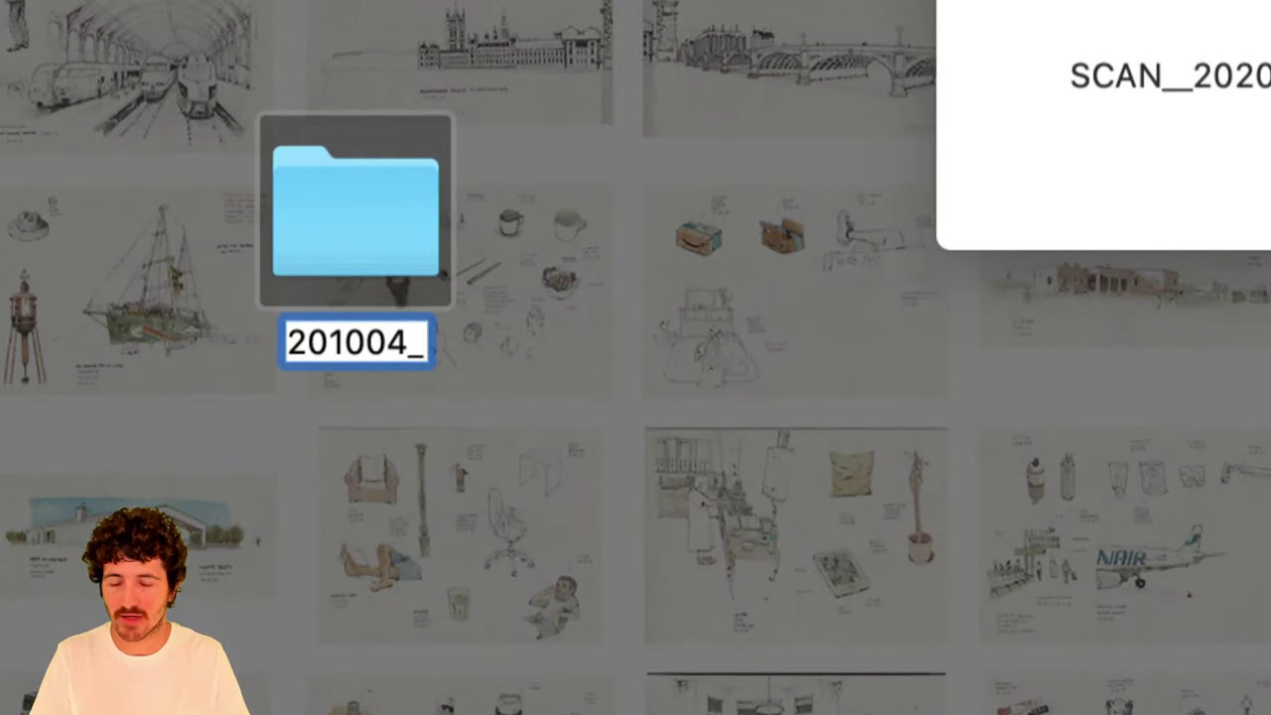
pyautogui.write('el-rocio-')
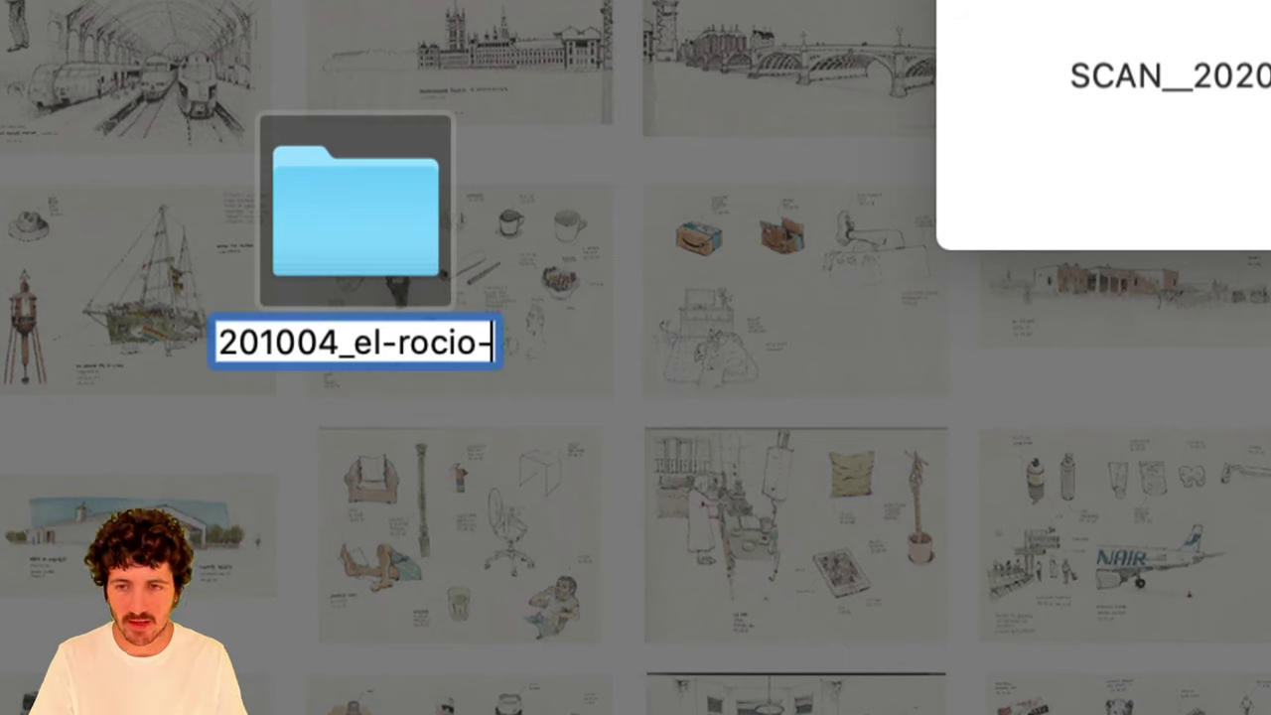
pyautogui.write('ibm-hd-')
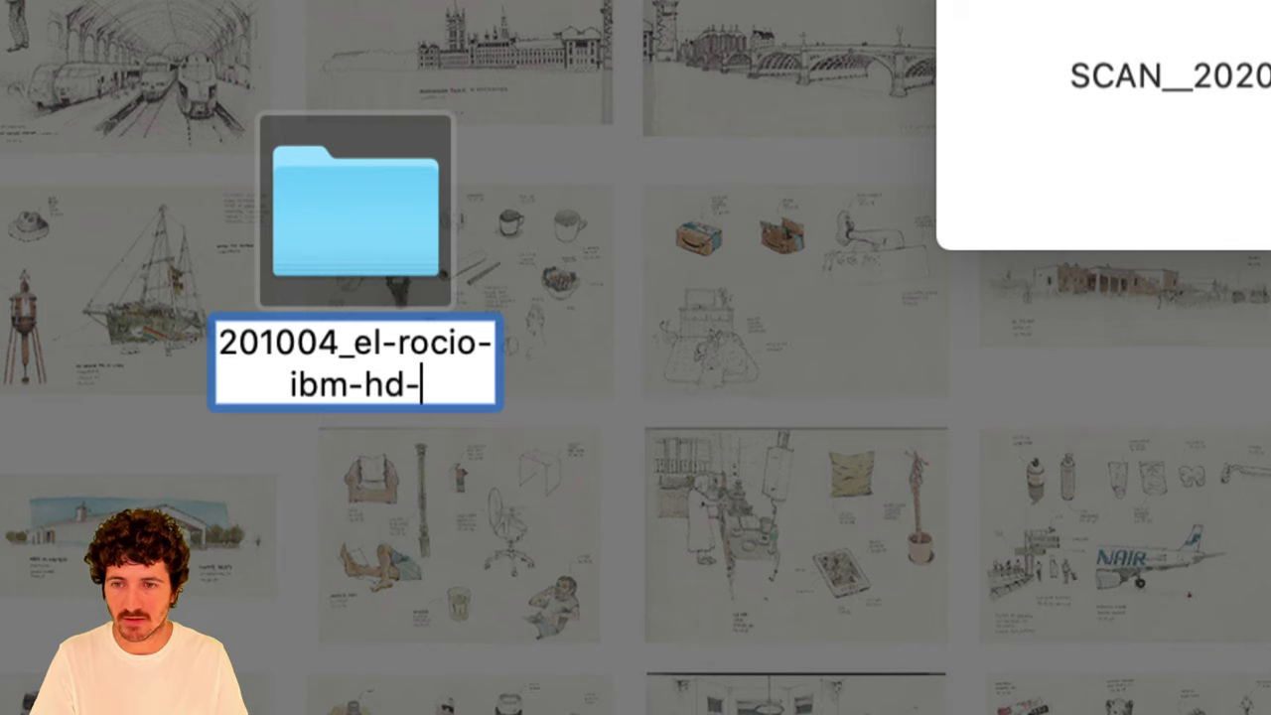
pyautogui.write('diskette')
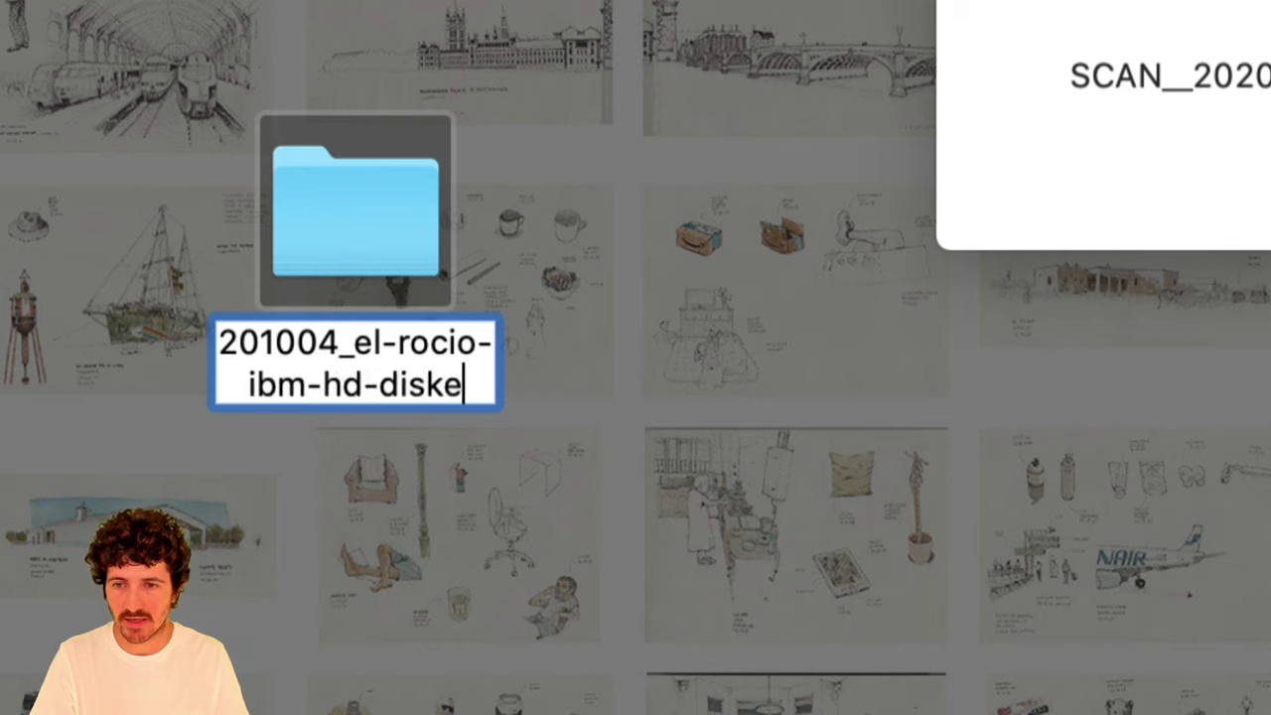
pyautogui.press('BackSpace')
pyautogui.write('te')
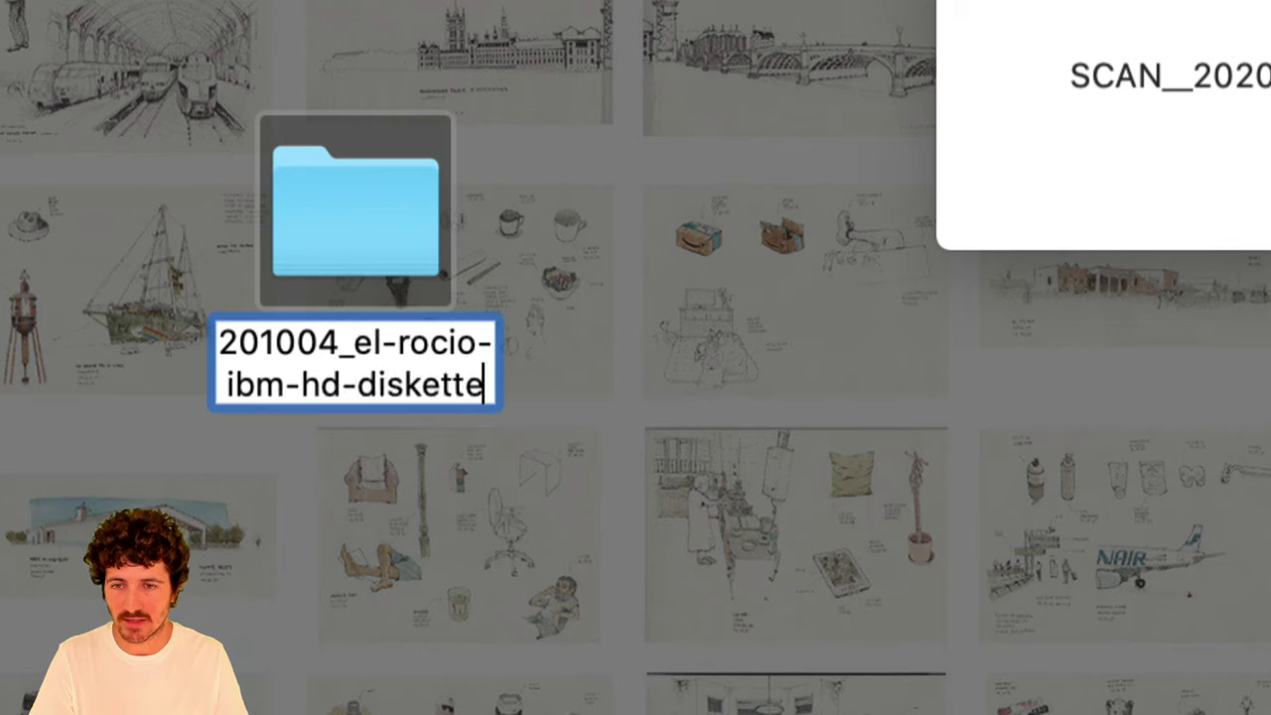
pyautogui.click(228, 384)
pyautogui.write('3m-')
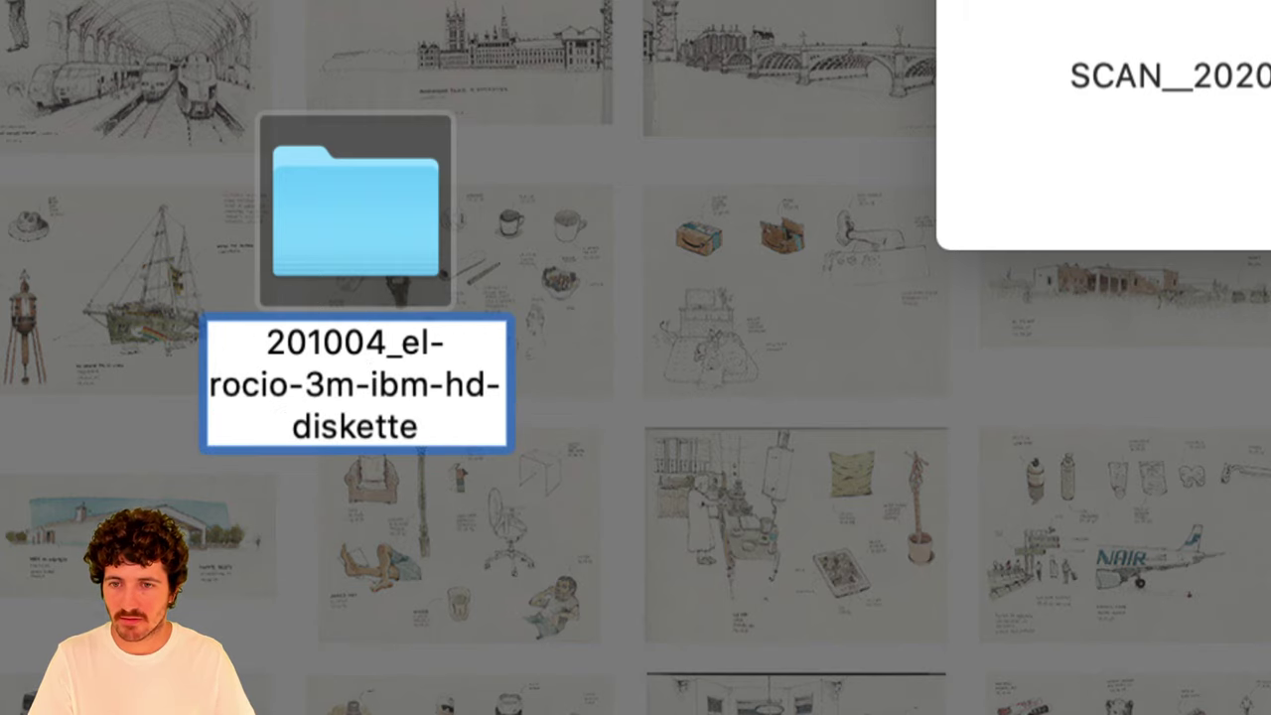
pyautogui.press('Return')
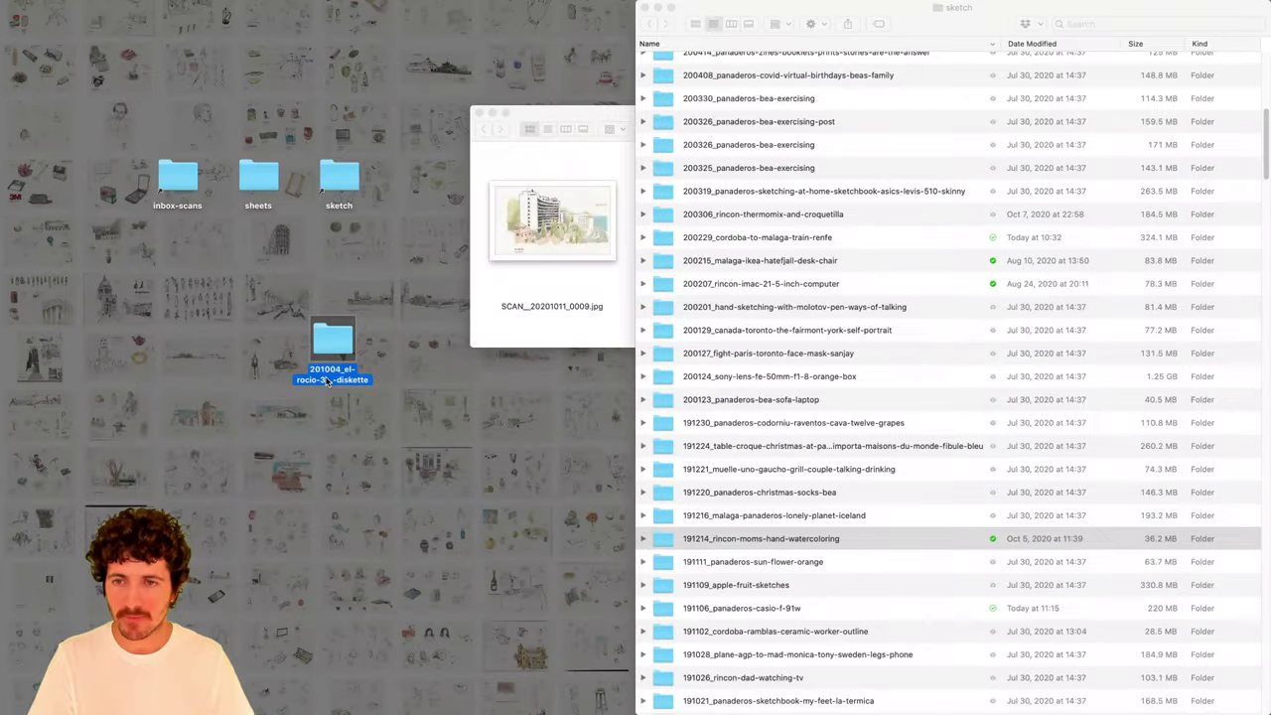
# Switch back to Photoshop and show the diskette sketch together with its 3M logo and caption.
pyautogui.moveTo(4, 421)
pyautogui.click(14, 360)
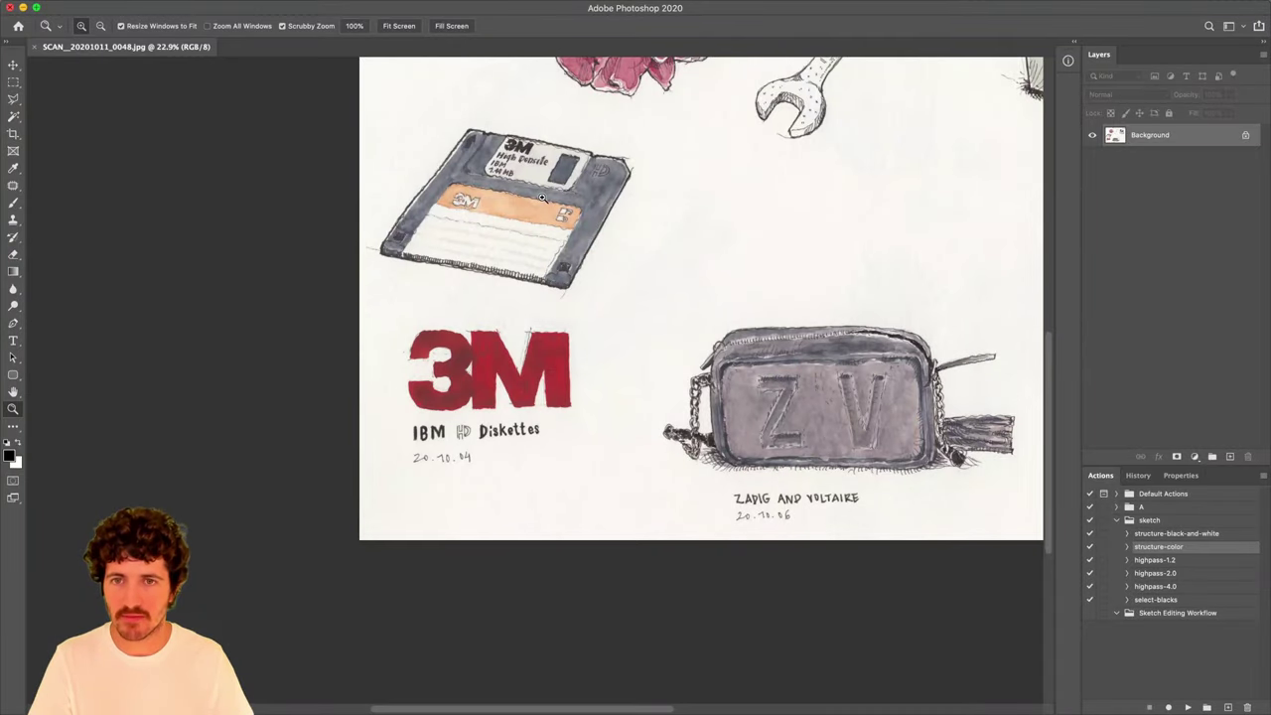
pyautogui.scroll(2, 543, 197)
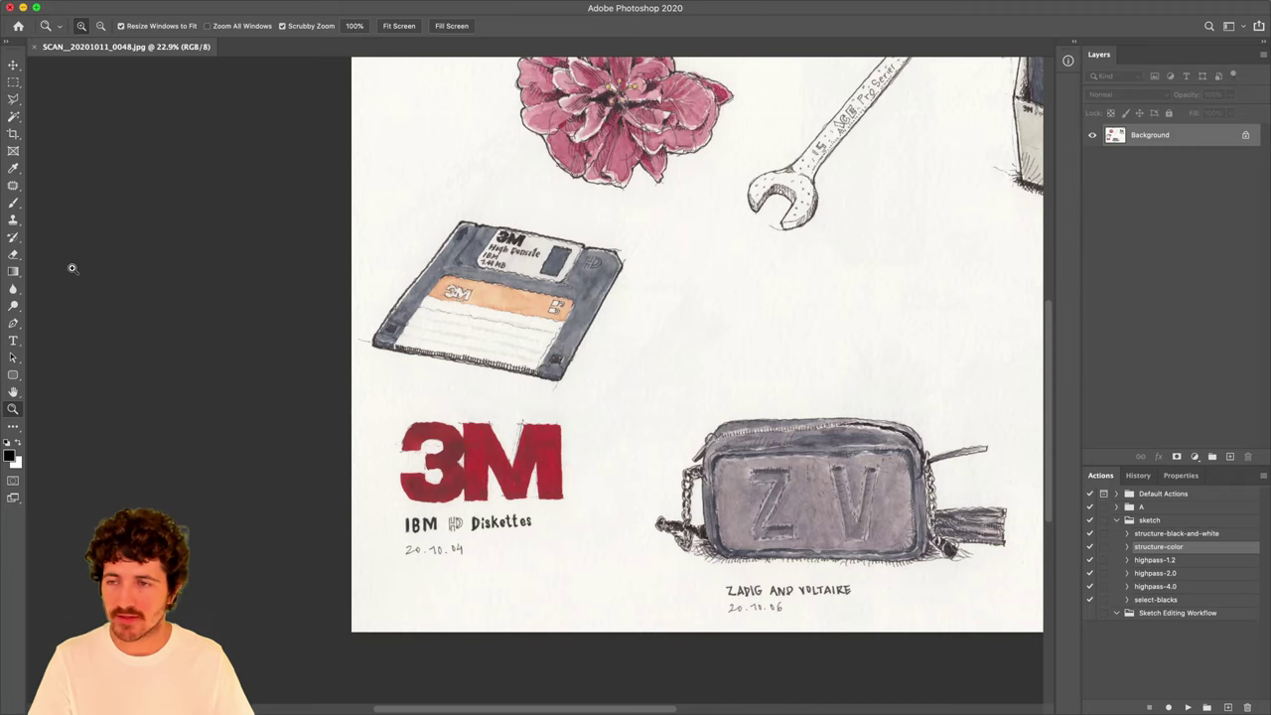
# Switch to Finder and move the 201004_el-rocio-3m-ibm-hd-diskette folder from the desktop into the sketch folder.
pyautogui.moveTo(8, 168)
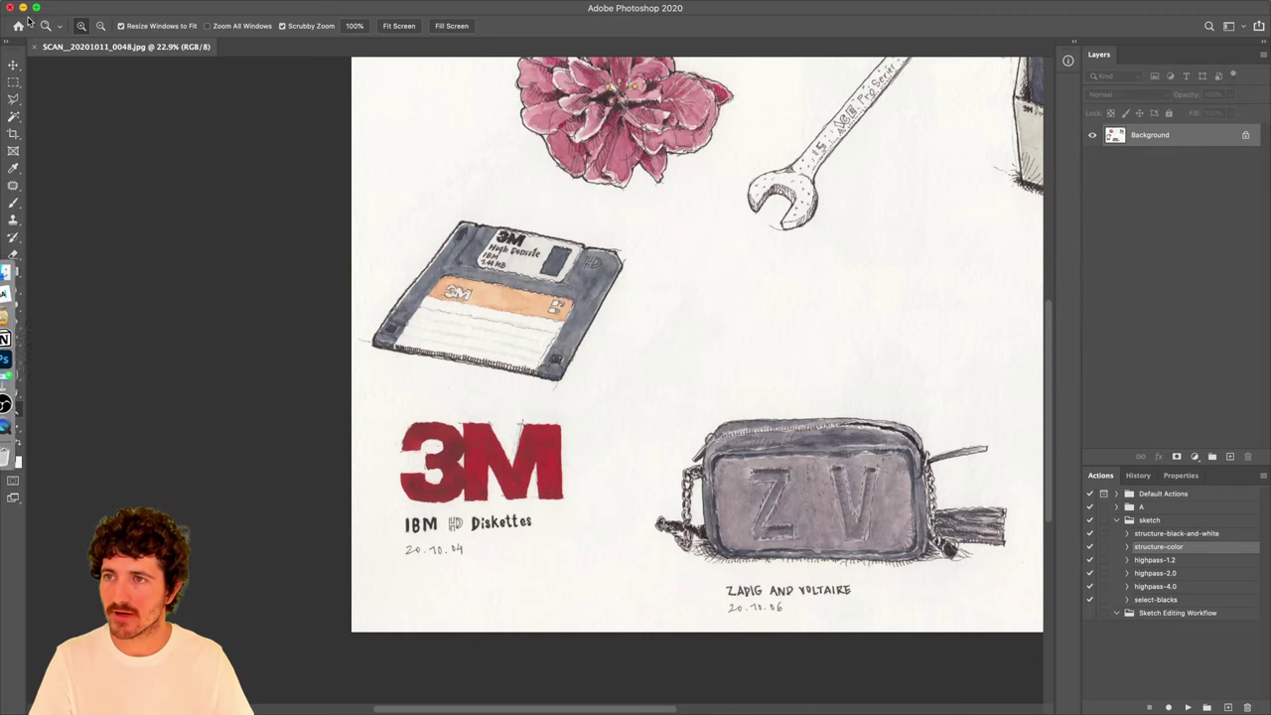
pyautogui.press('super+Tab')
pyautogui.click(328, 348)
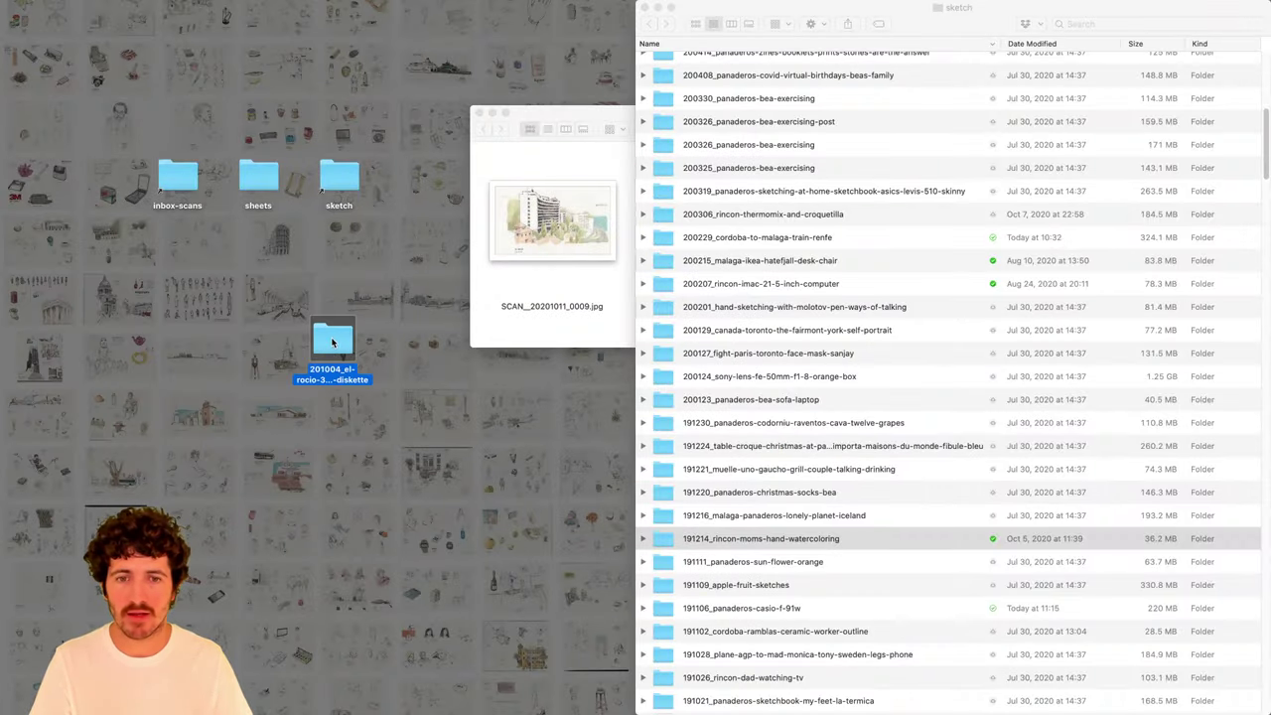
pyautogui.moveTo(333, 343); pyautogui.dragTo(953, 346)
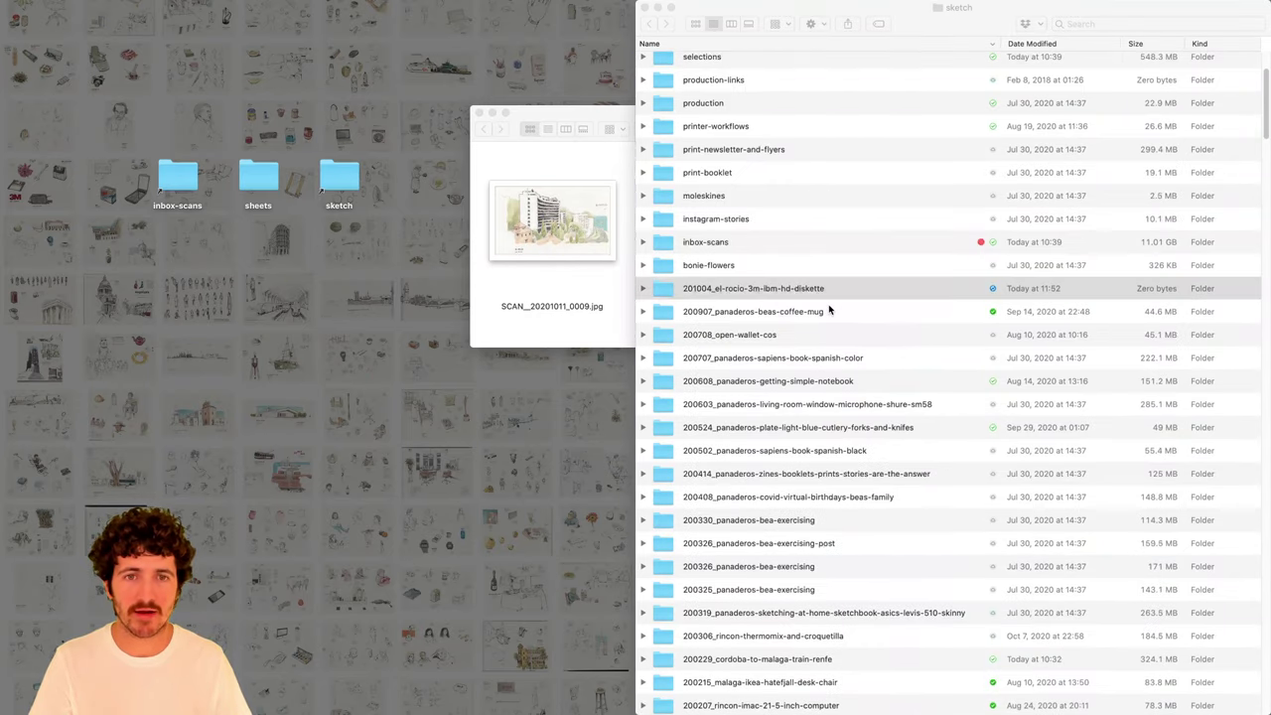
# Copy the name of the 201004_el-rocio-3m-ibm-hd-diskette folder without changing it.
pyautogui.click(780, 290)
pyautogui.press('Return')
pyautogui.press('super+c')
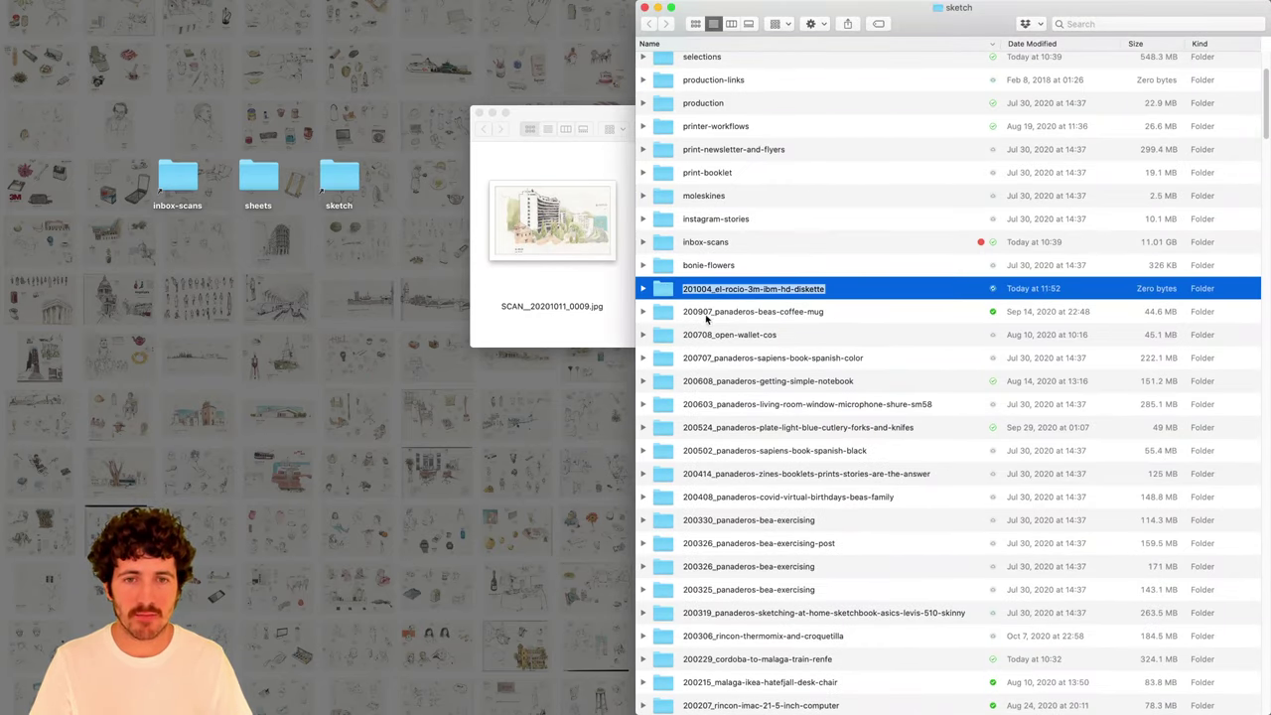
pyautogui.click(673, 291)
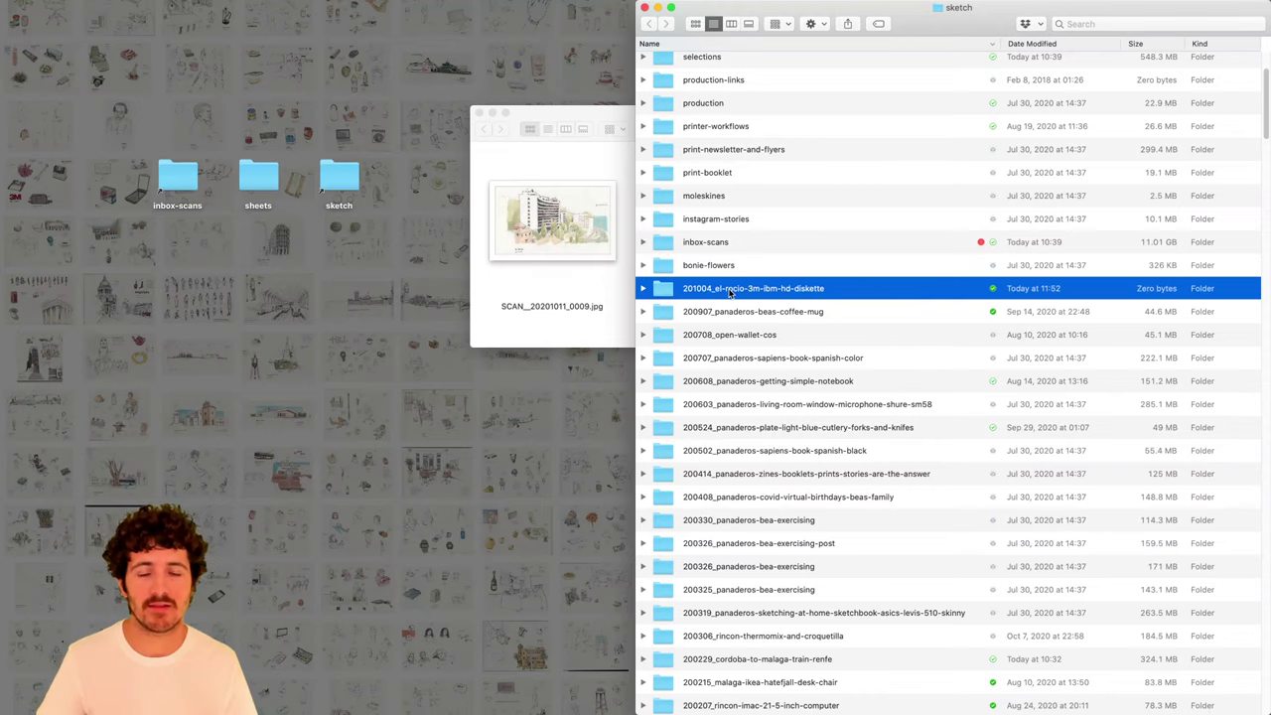
# Open the diskette folder and copy SCAN__20201011_0048.jpg into it from the sheets folder.
pyautogui.doubleClick(730, 289)
pyautogui.moveTo(579, 121); pyautogui.dragTo(159, 116)
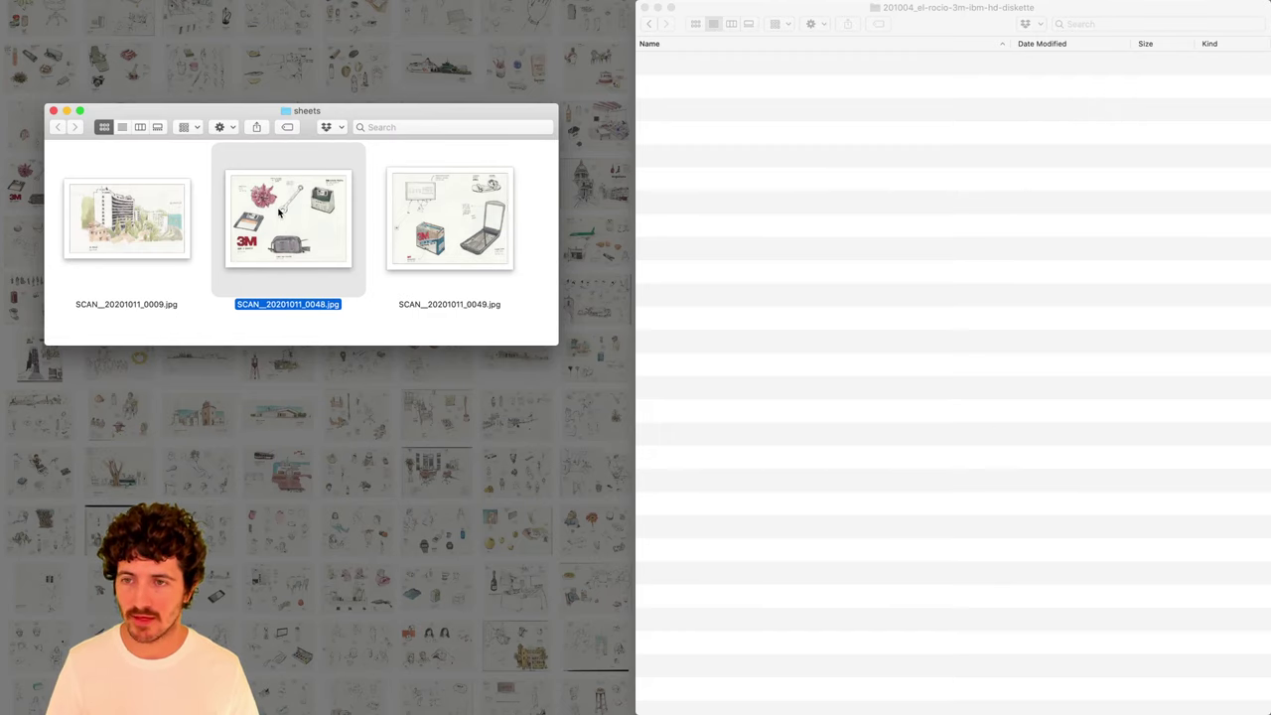
pyautogui.click(706, 211)
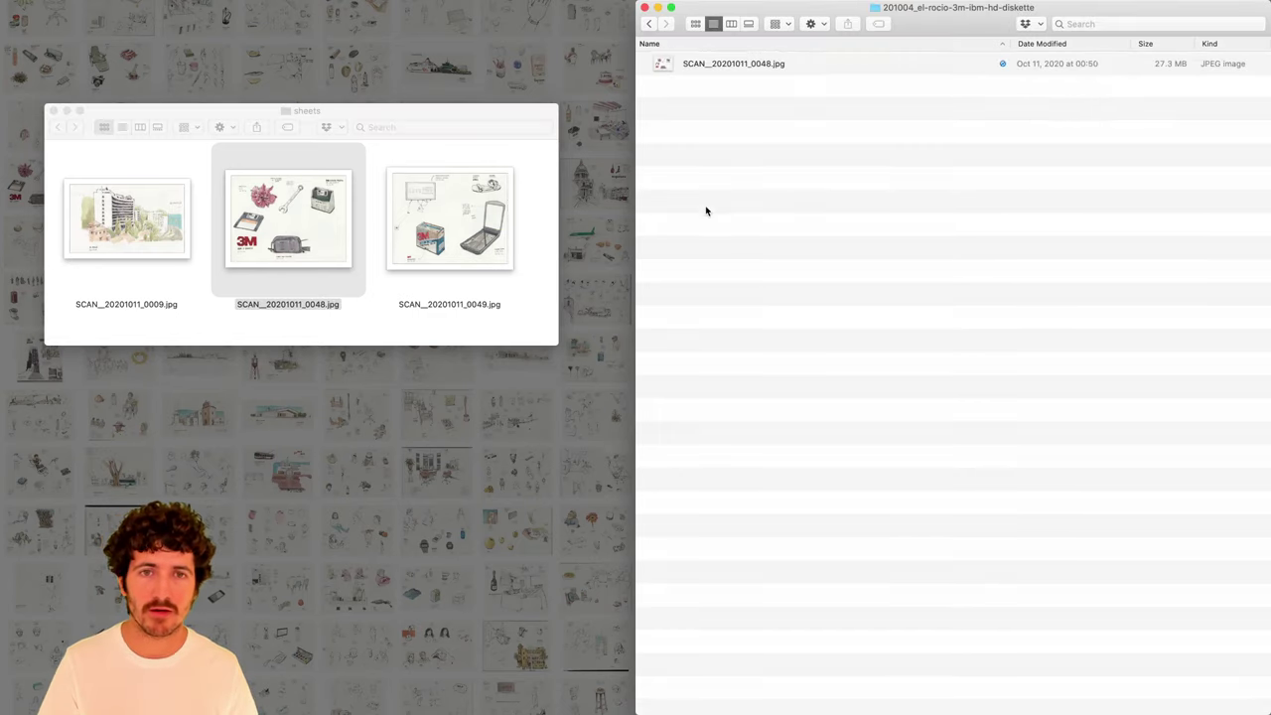
# Rename the copied scan with the folder's name plus a suffix, as 201004_el-rocio-3m-ibm-hd-diskette-scan.jpg.
pyautogui.click(683, 66)
pyautogui.press('super+Up')
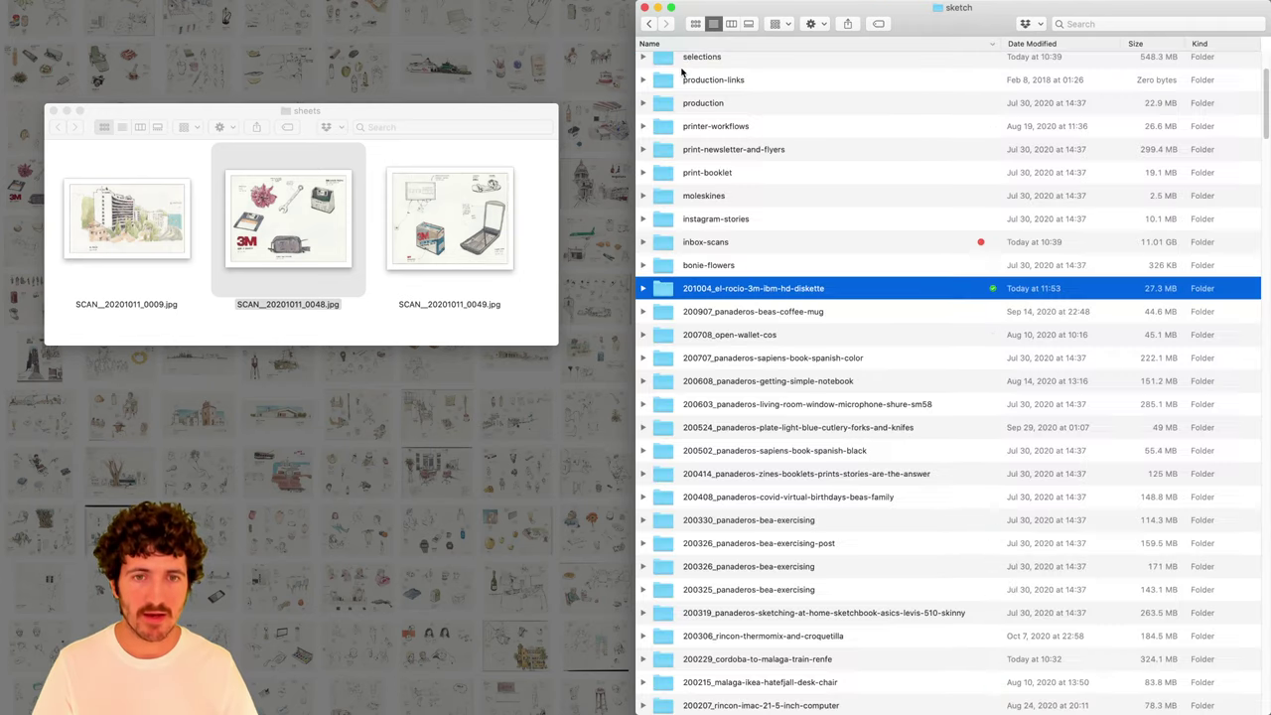
pyautogui.press('super+Down')
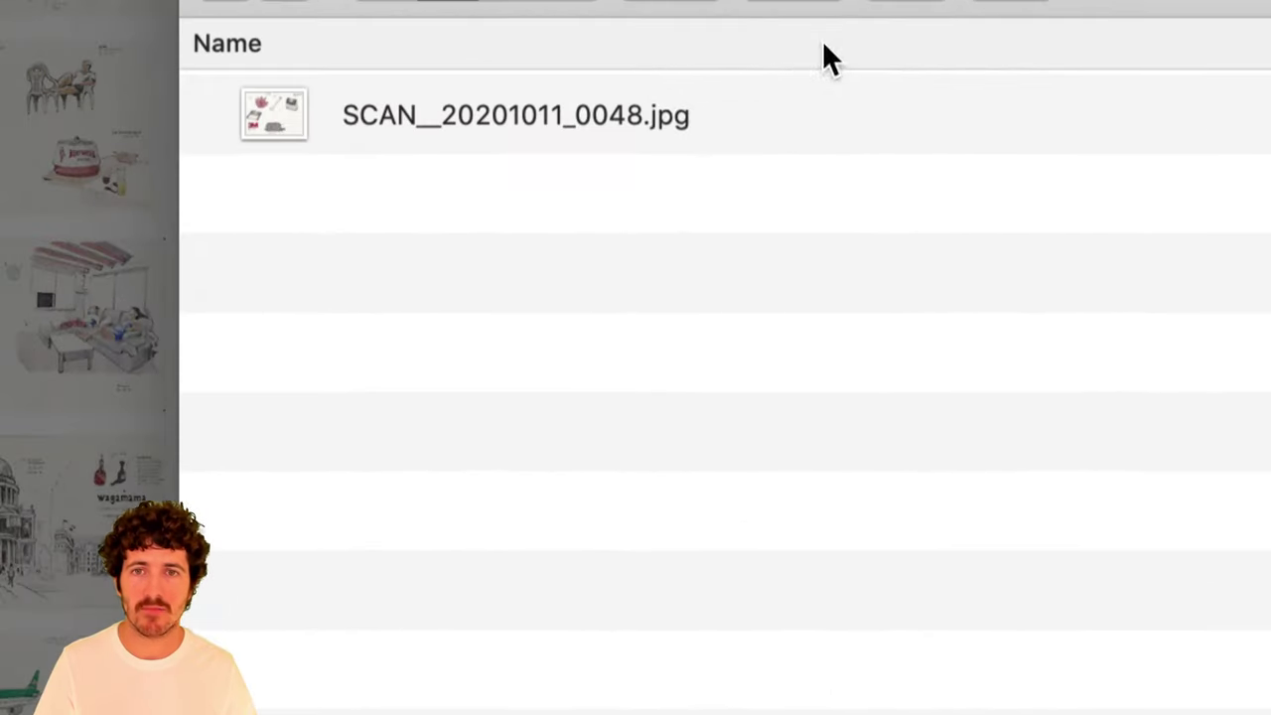
pyautogui.click(769, 58)
pyautogui.press('Return')
pyautogui.press('super+v')
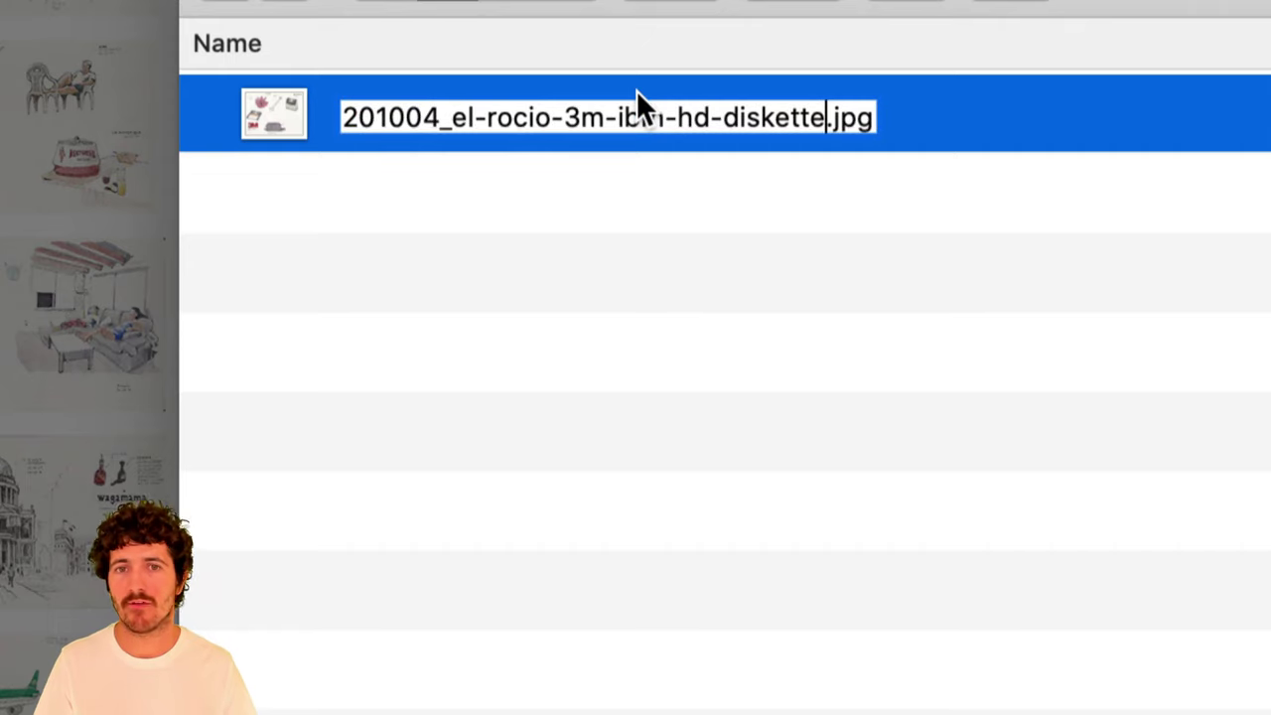
pyautogui.write('-scan')
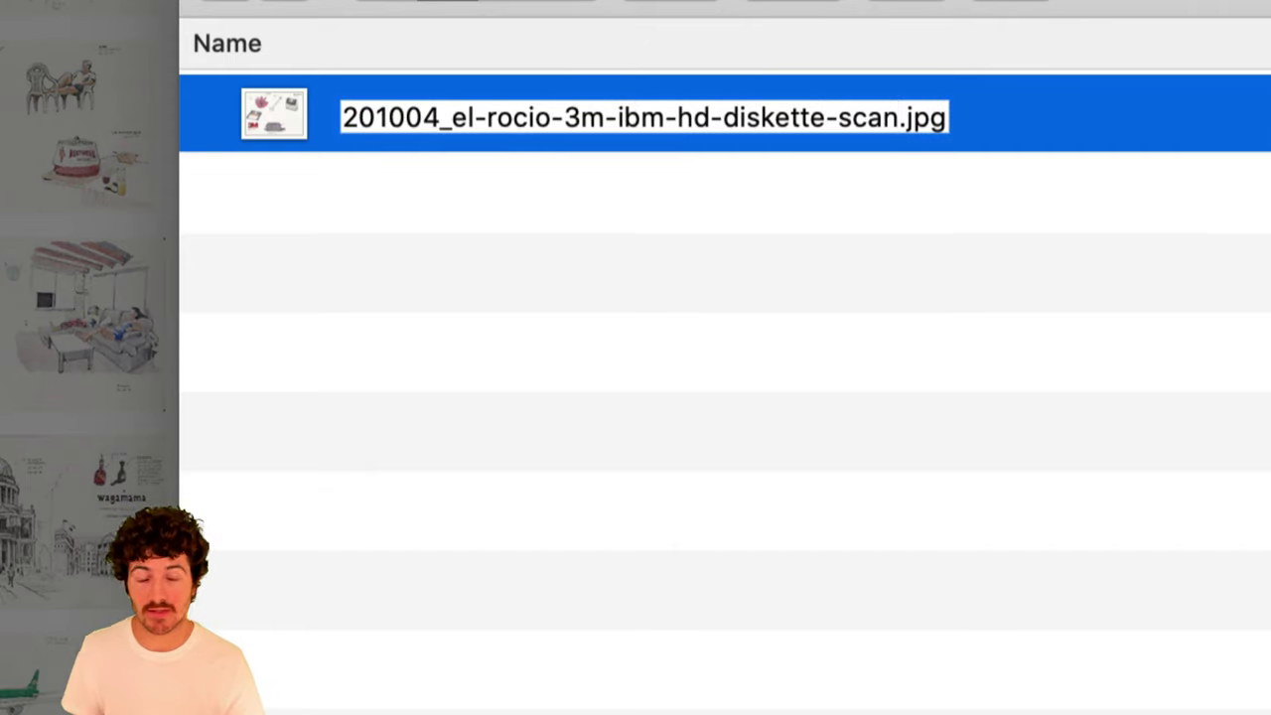
pyautogui.press('Return')
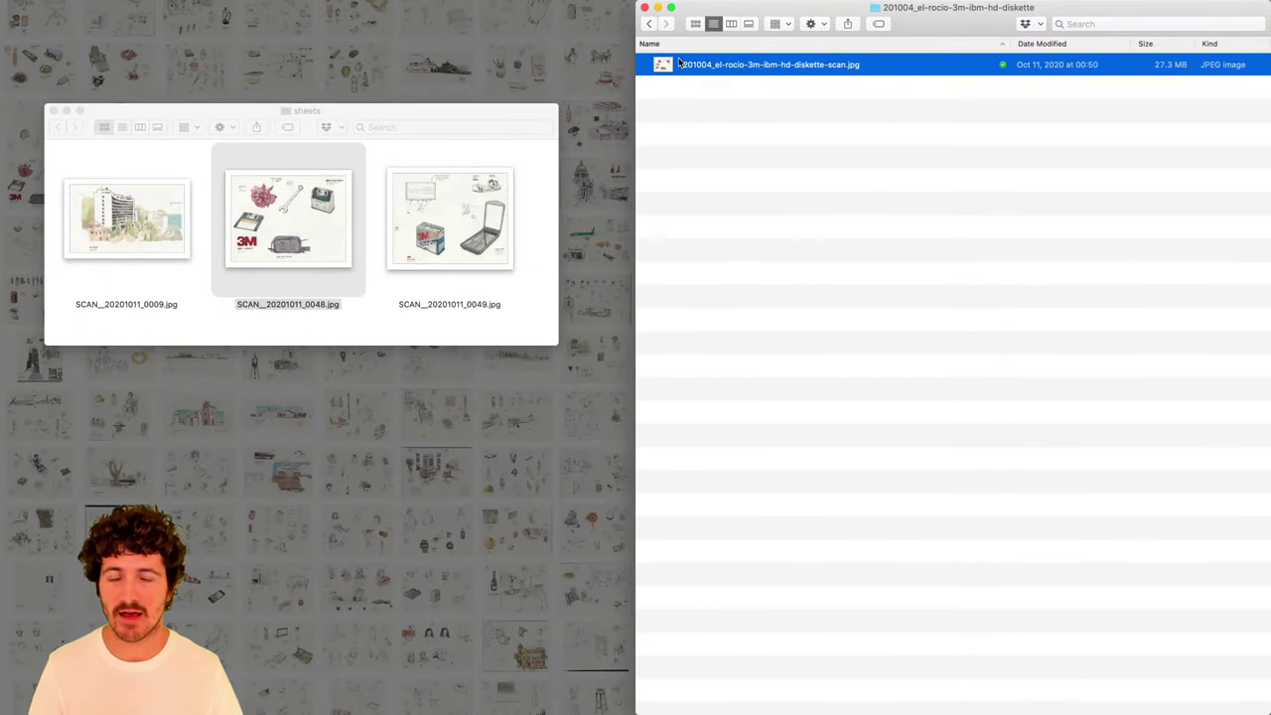
# Open the renamed scan in Photoshop and crop it to the floppy disk, the red 3M logo and the dated caption.
pyautogui.moveTo(679, 63); pyautogui.dragTo(14, 364)
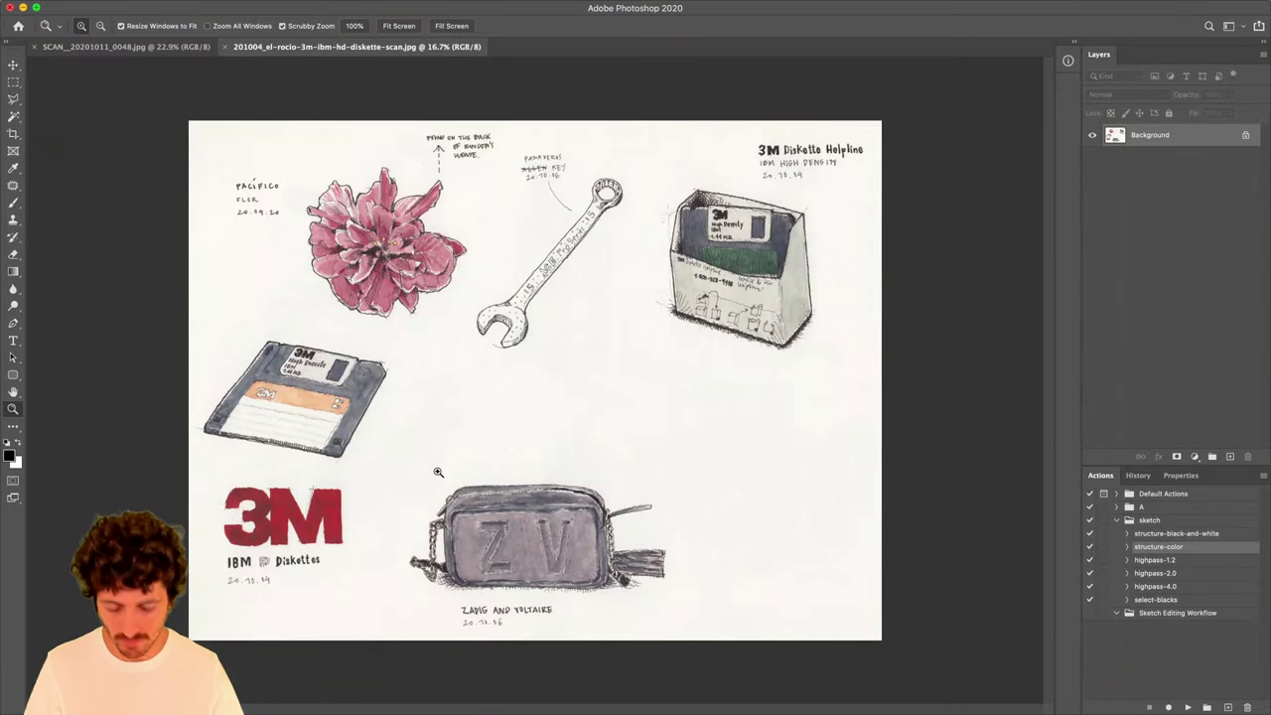
pyautogui.press('m')
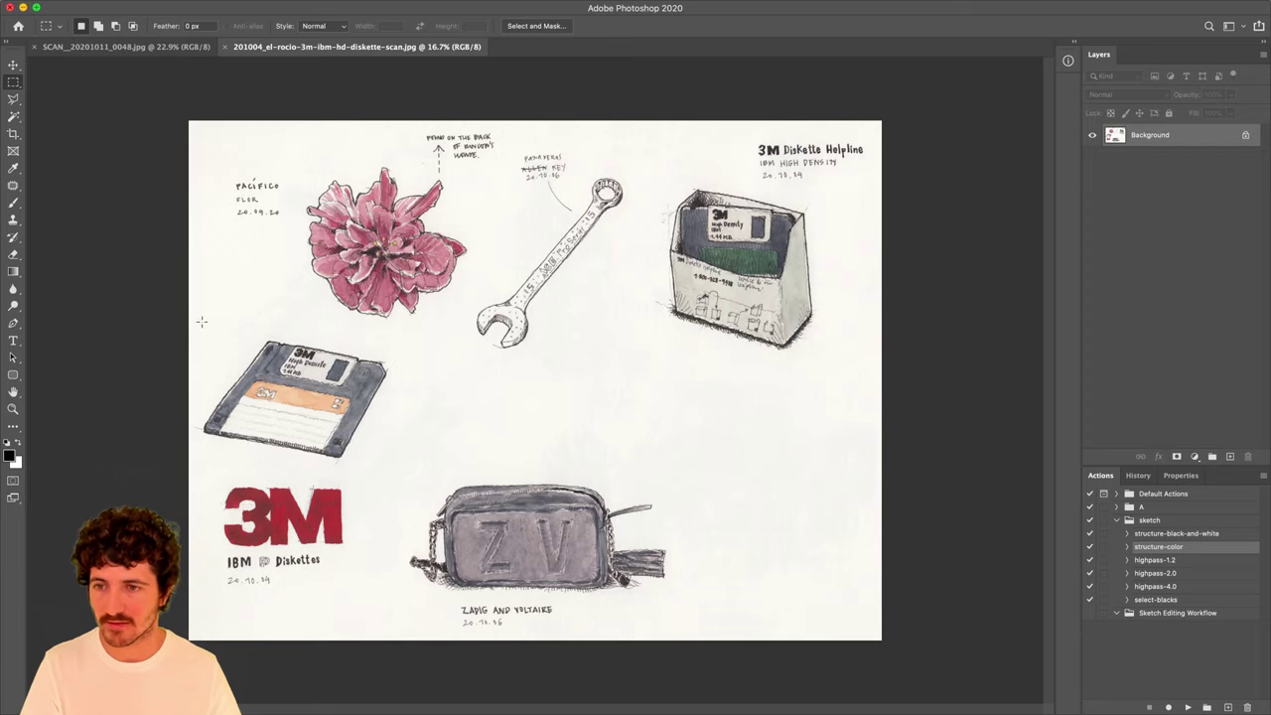
pyautogui.moveTo(191, 323); pyautogui.dragTo(403, 598)
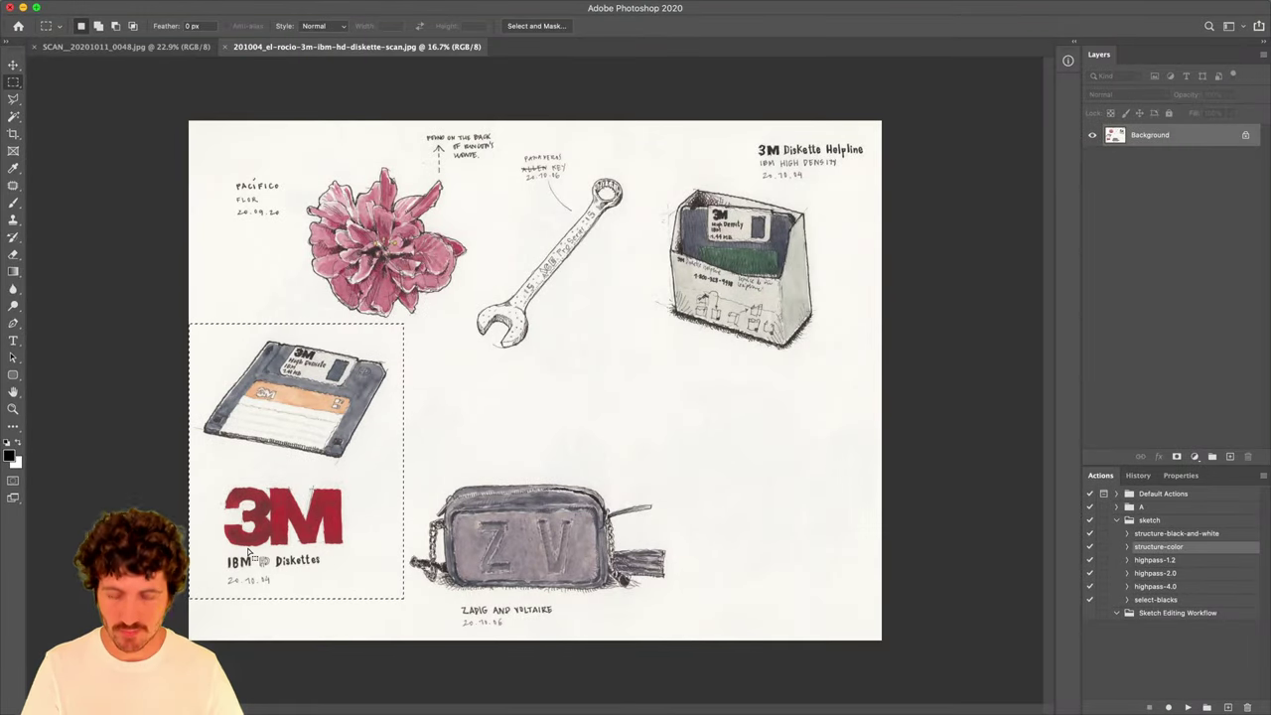
pyautogui.press('c')
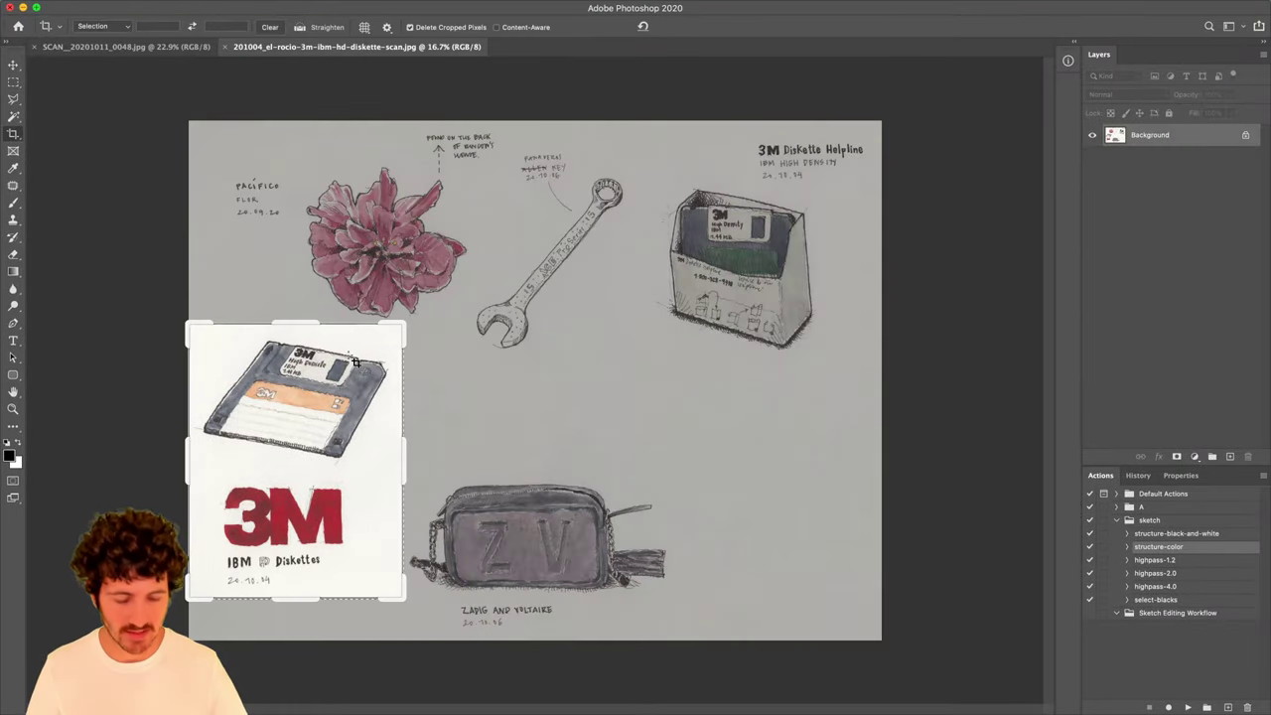
pyautogui.press('Return')
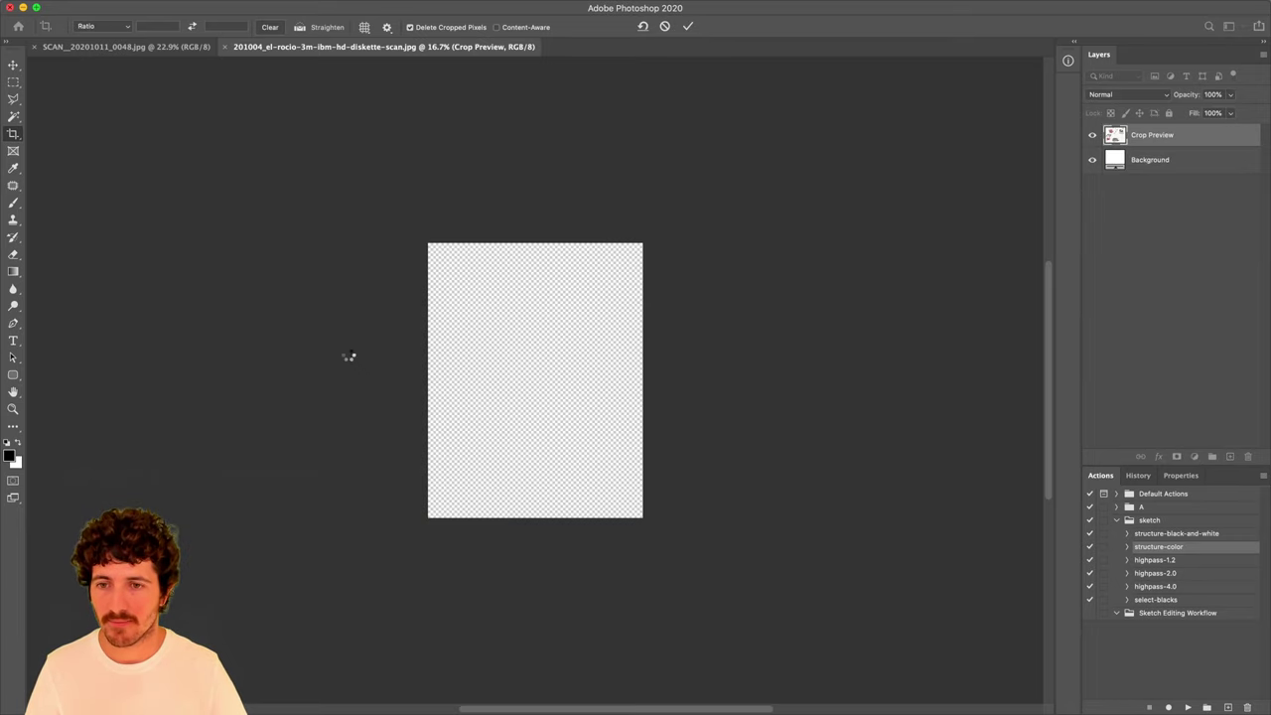
# Save the cropped scan as a JPEG at quality 11 after comparing its file size with quality 10.
pyautogui.press('super+s')
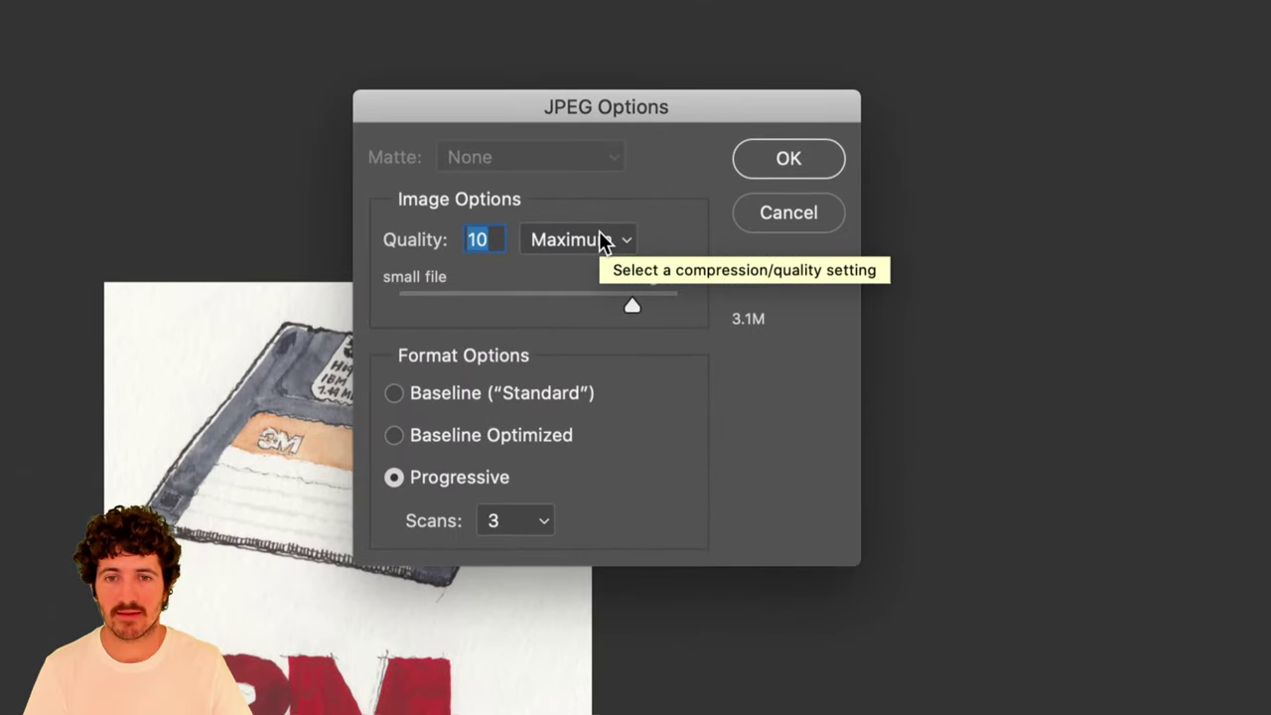
pyautogui.click(650, 303)
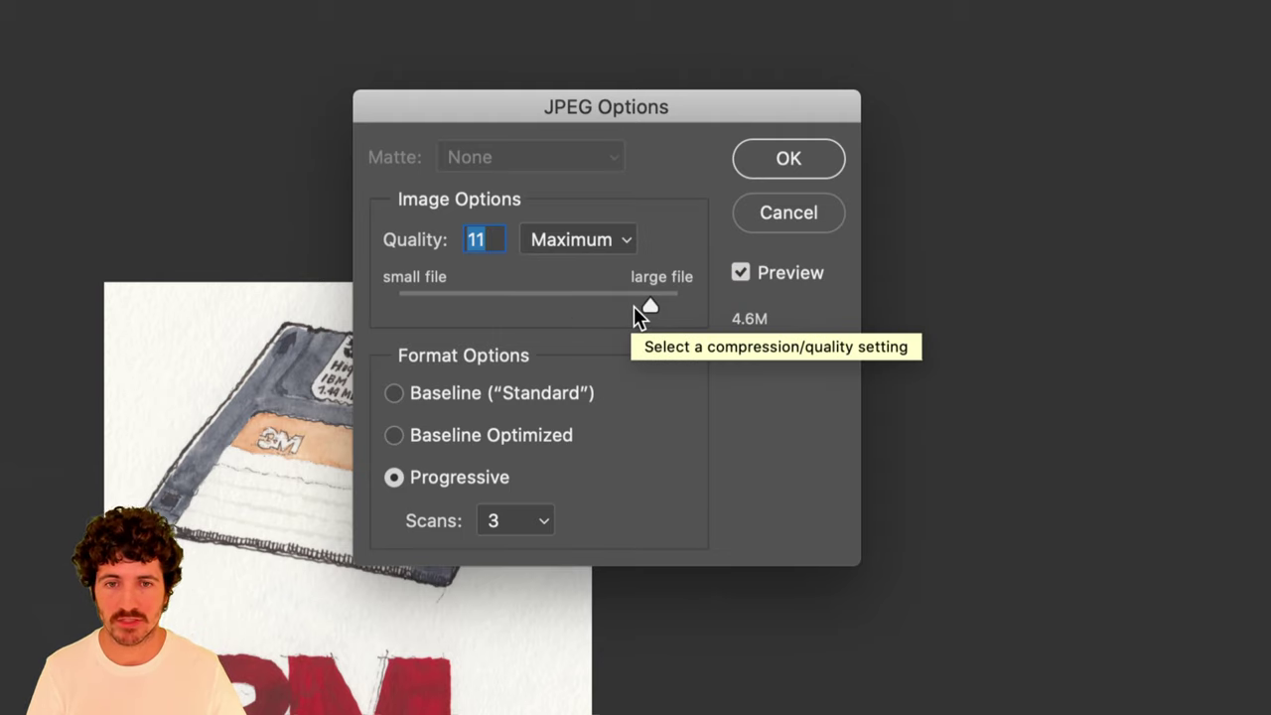
pyautogui.click(633, 306)
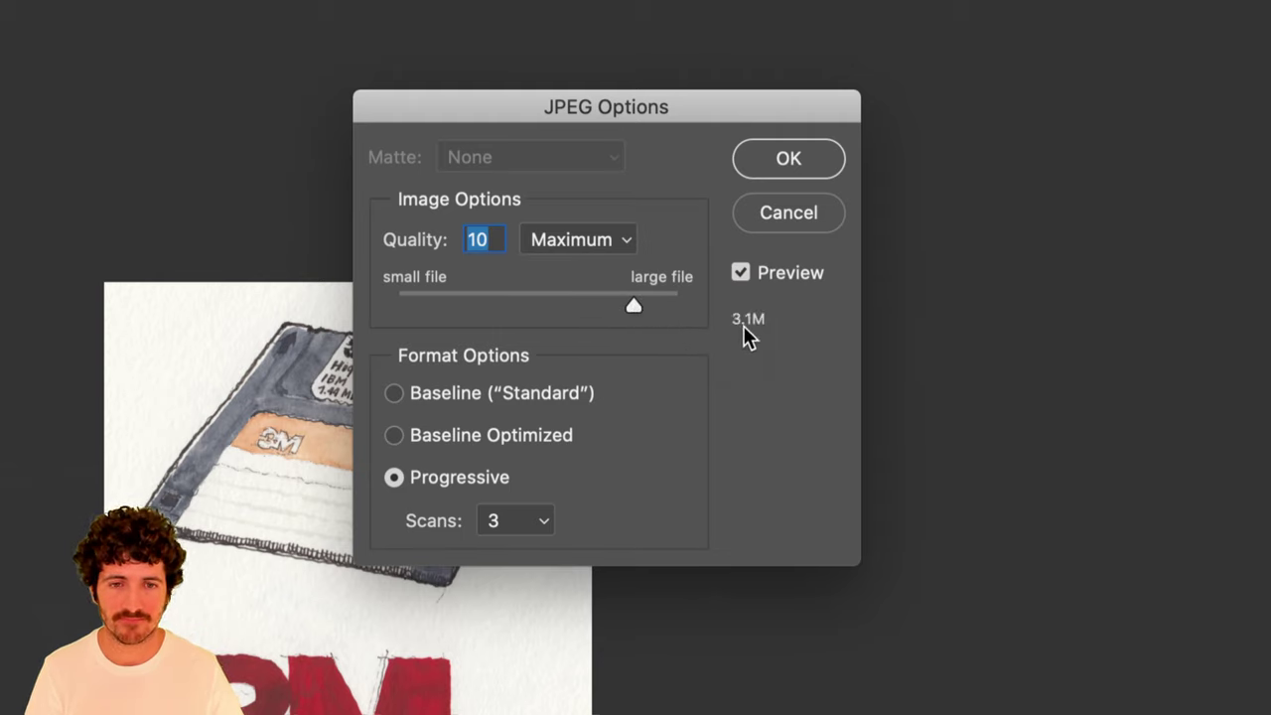
pyautogui.click(649, 303)
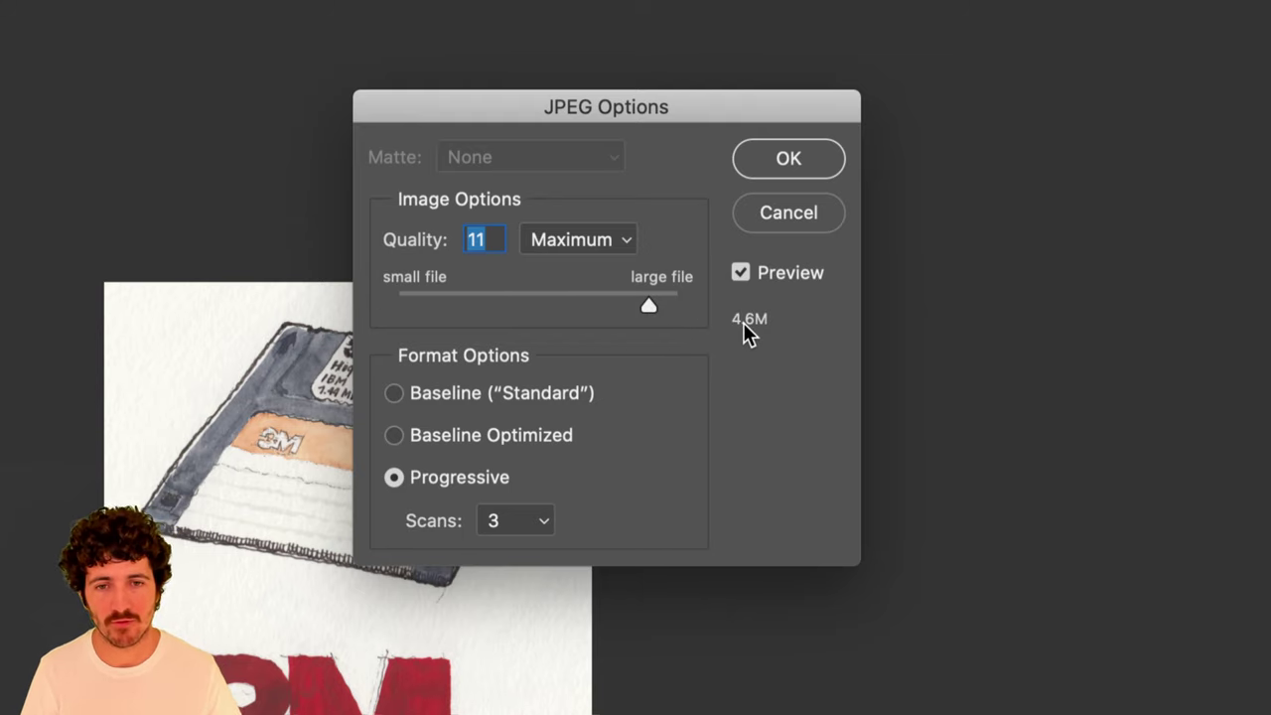
pyautogui.moveTo(643, 306); pyautogui.dragTo(631, 301)
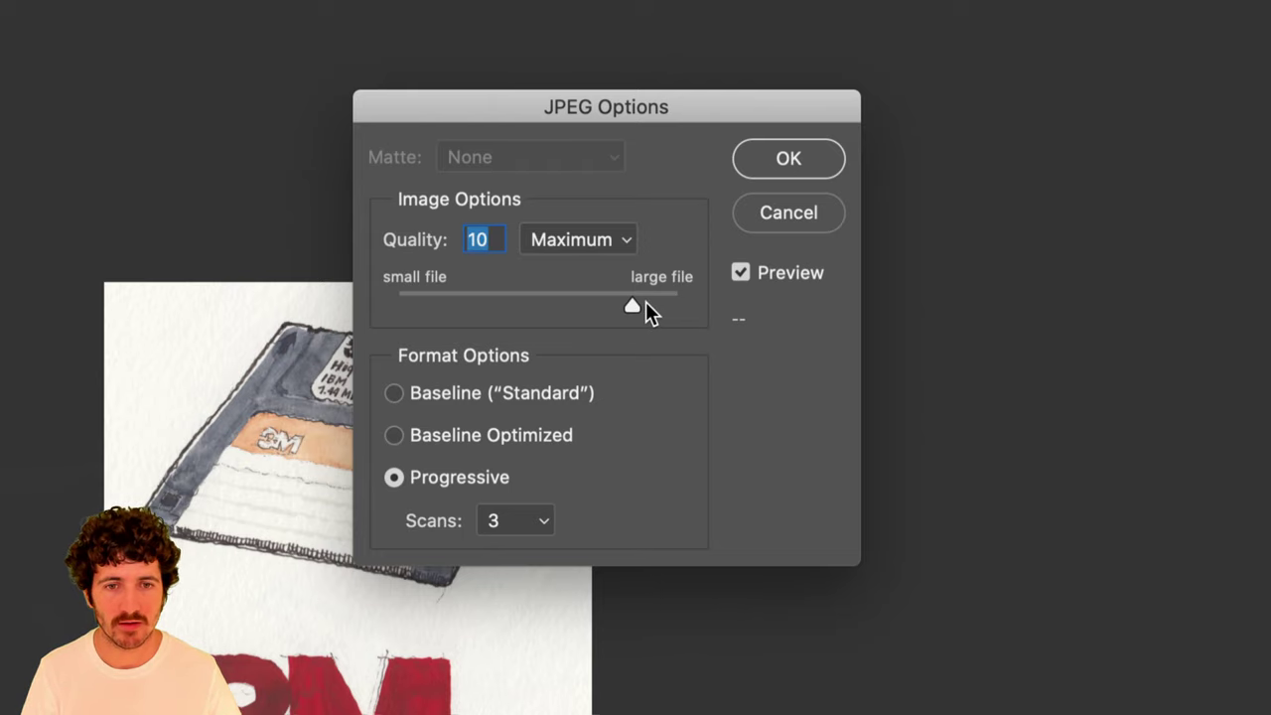
pyautogui.click(647, 303)
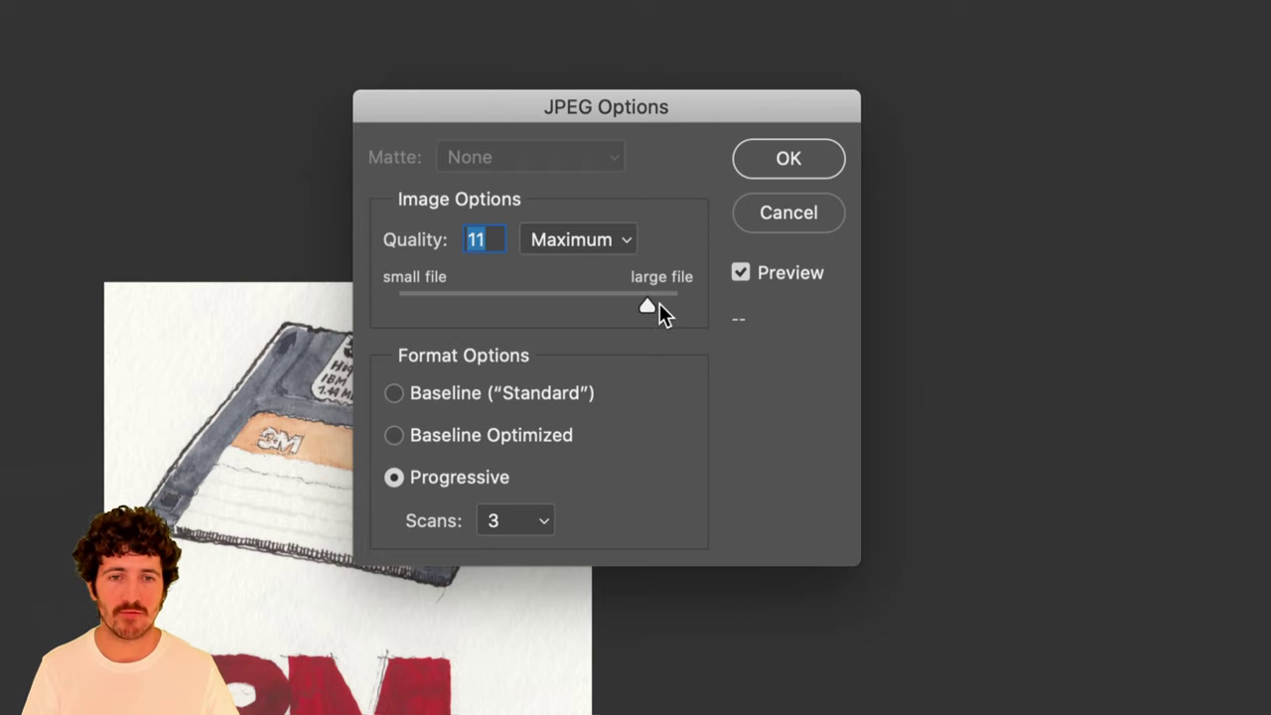
pyautogui.click(778, 161)
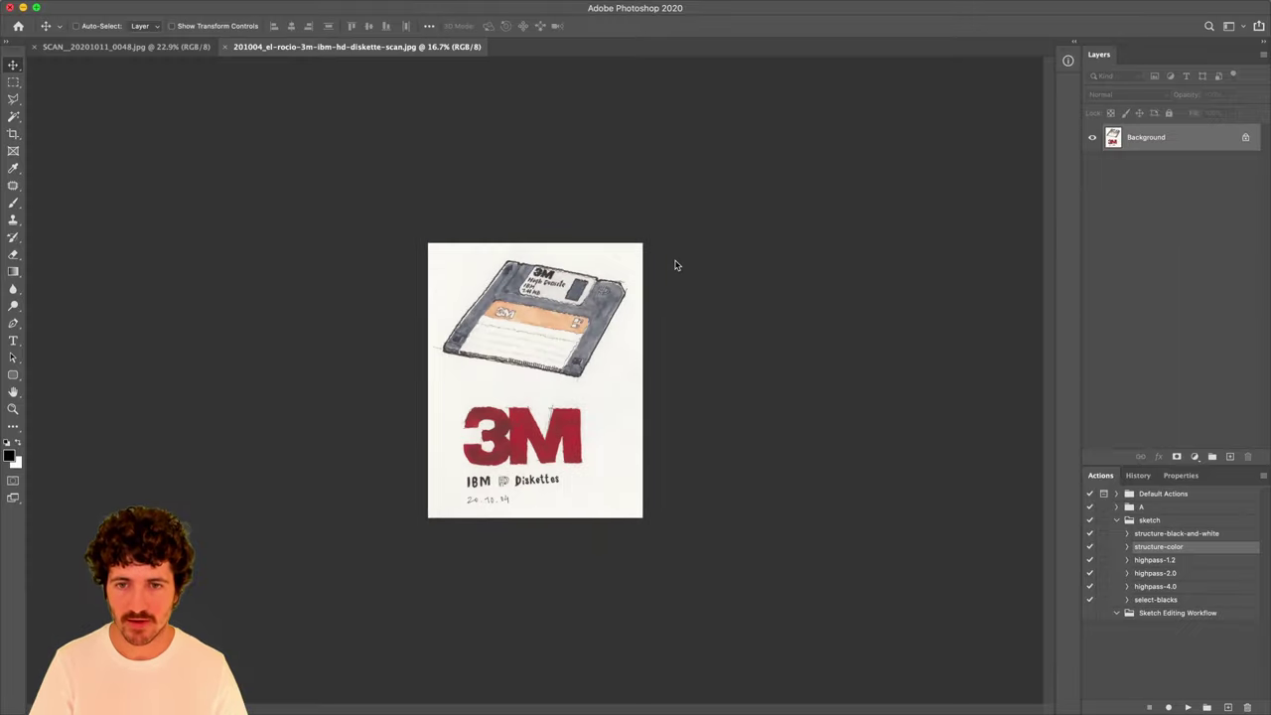
# Close both open scans and switch to the diskette folder in Finder.
pyautogui.press('super+w')
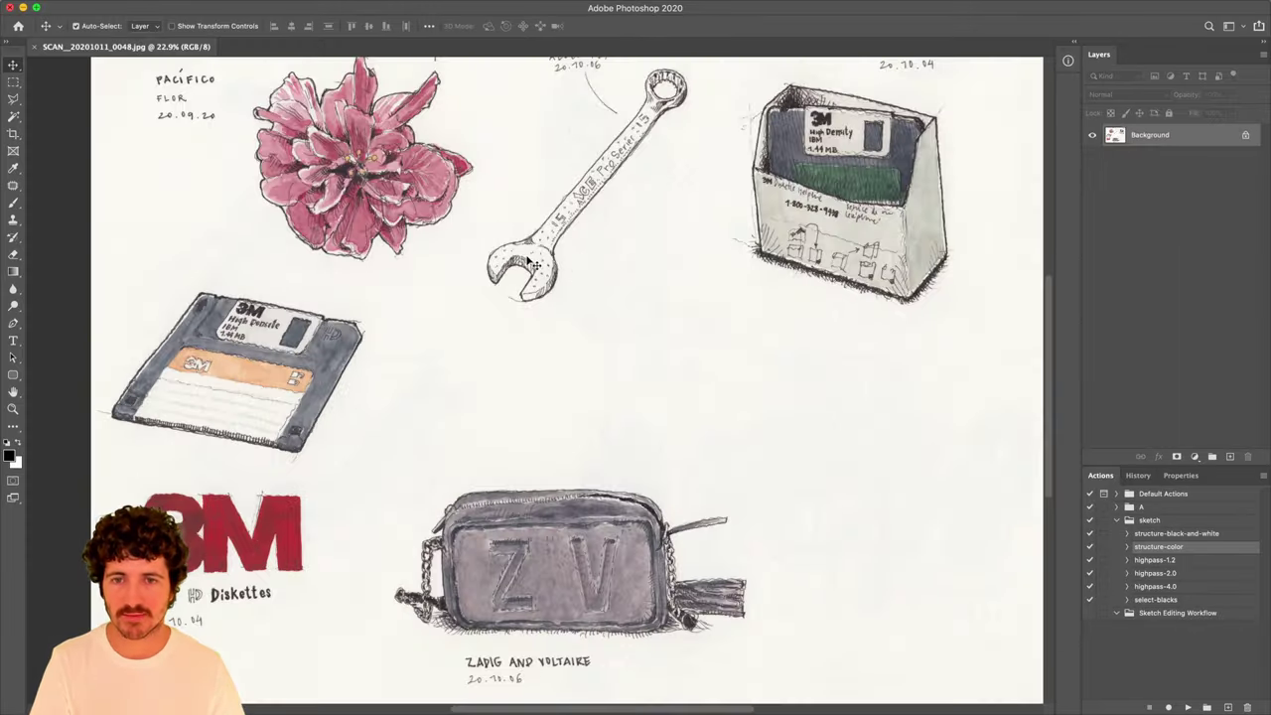
pyautogui.press('super+w')
pyautogui.moveTo(3, 304)
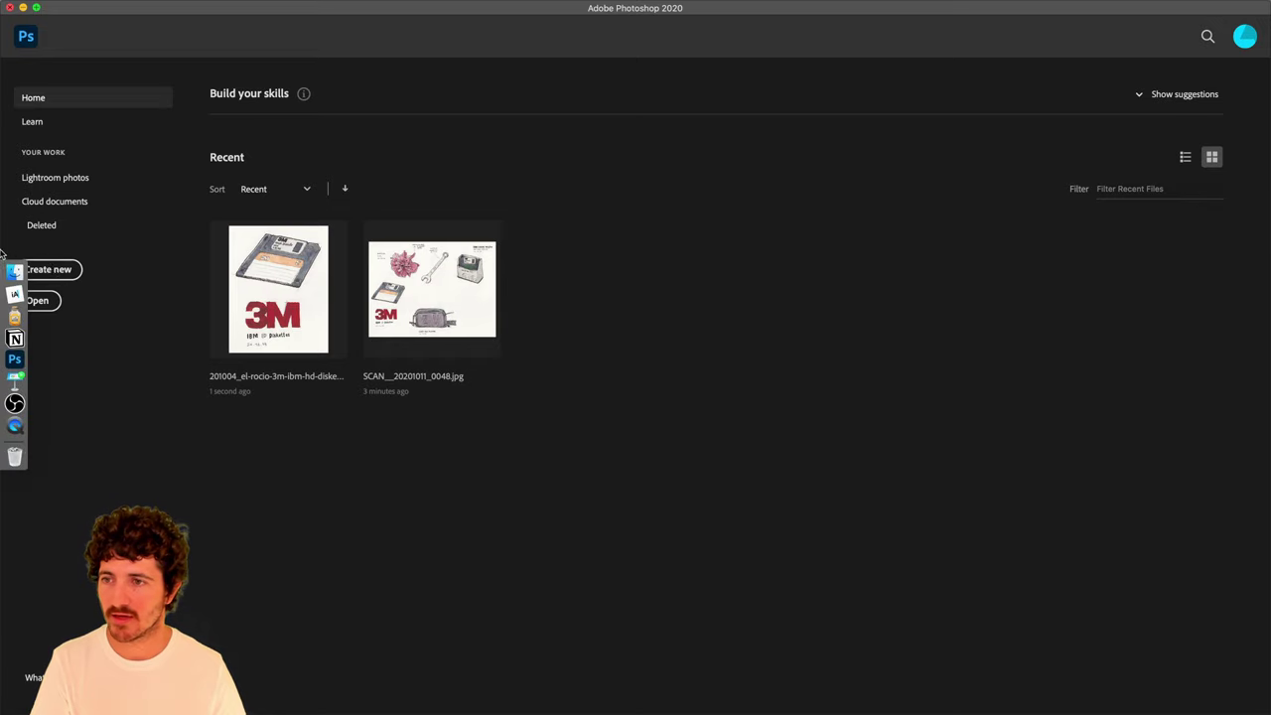
pyautogui.click(8, 273)
pyautogui.click(733, 120)
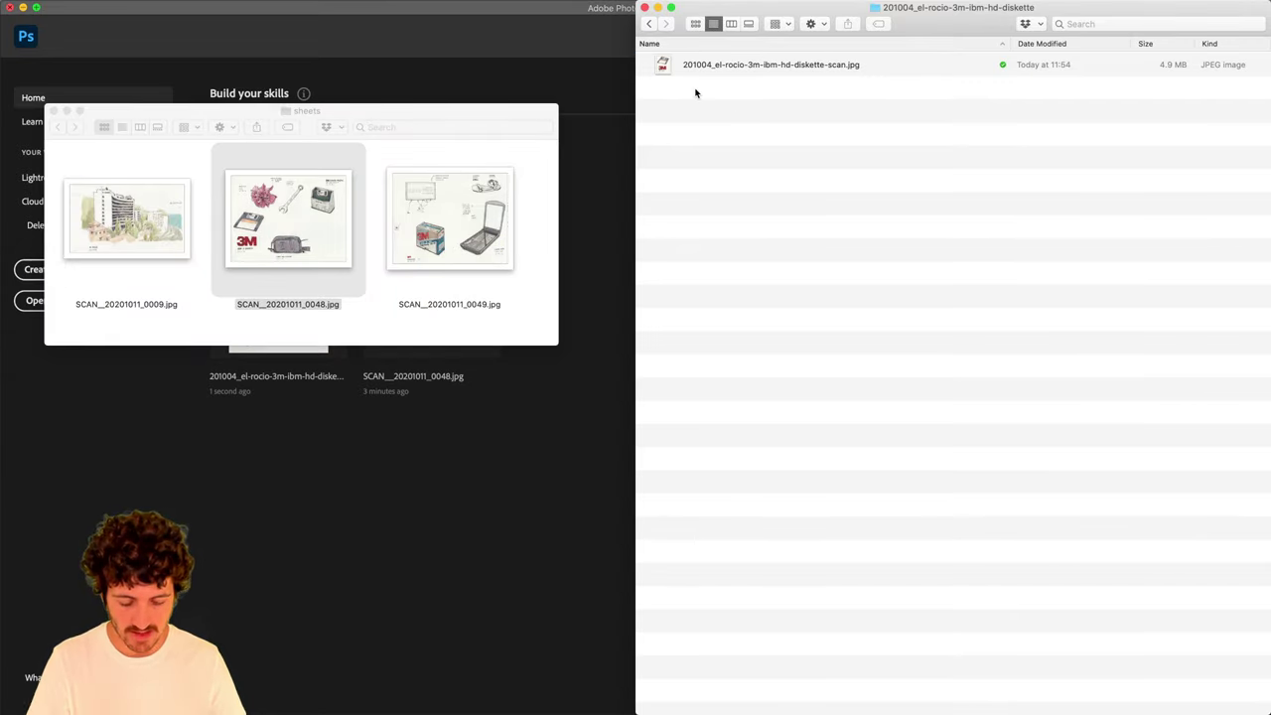
# Search the sketch folder for "cordoba" and open the 200229_cordoba-to-malaga-train-renfe folder.
pyautogui.press('super+Up')
pyautogui.scroll(-3, 707, 286)
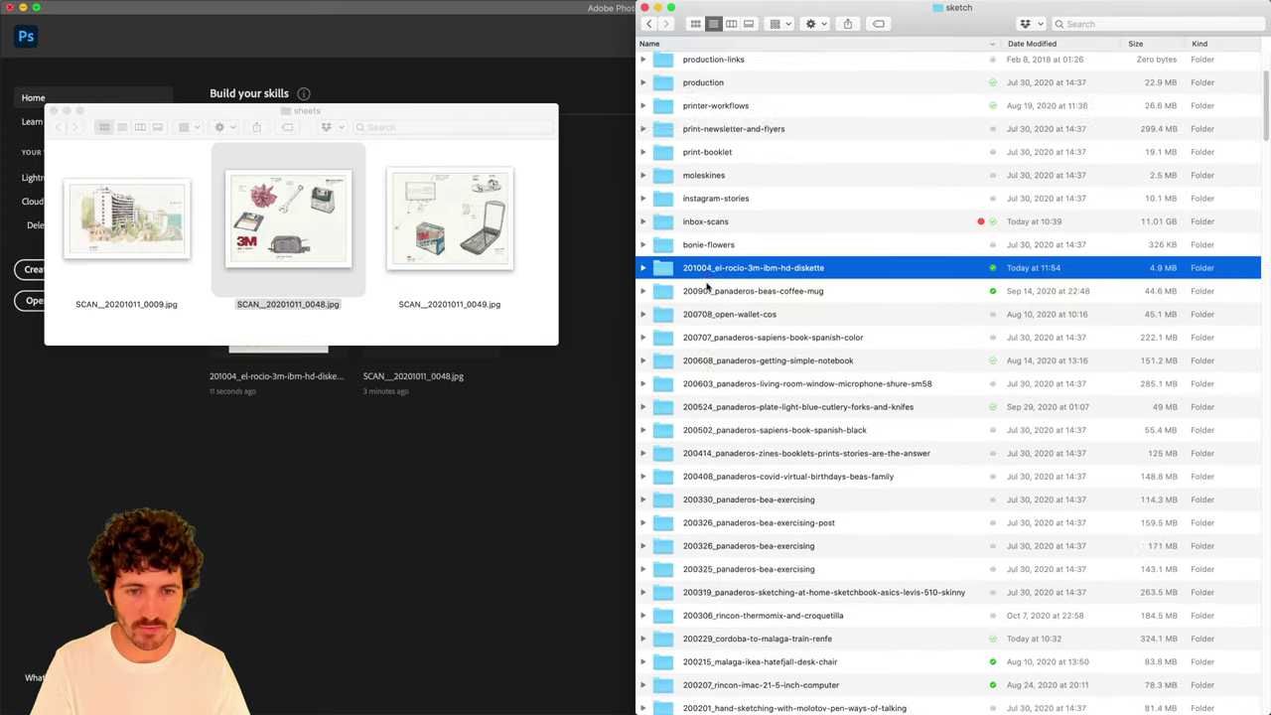
pyautogui.press('super+f')
pyautogui.write('cordoba')
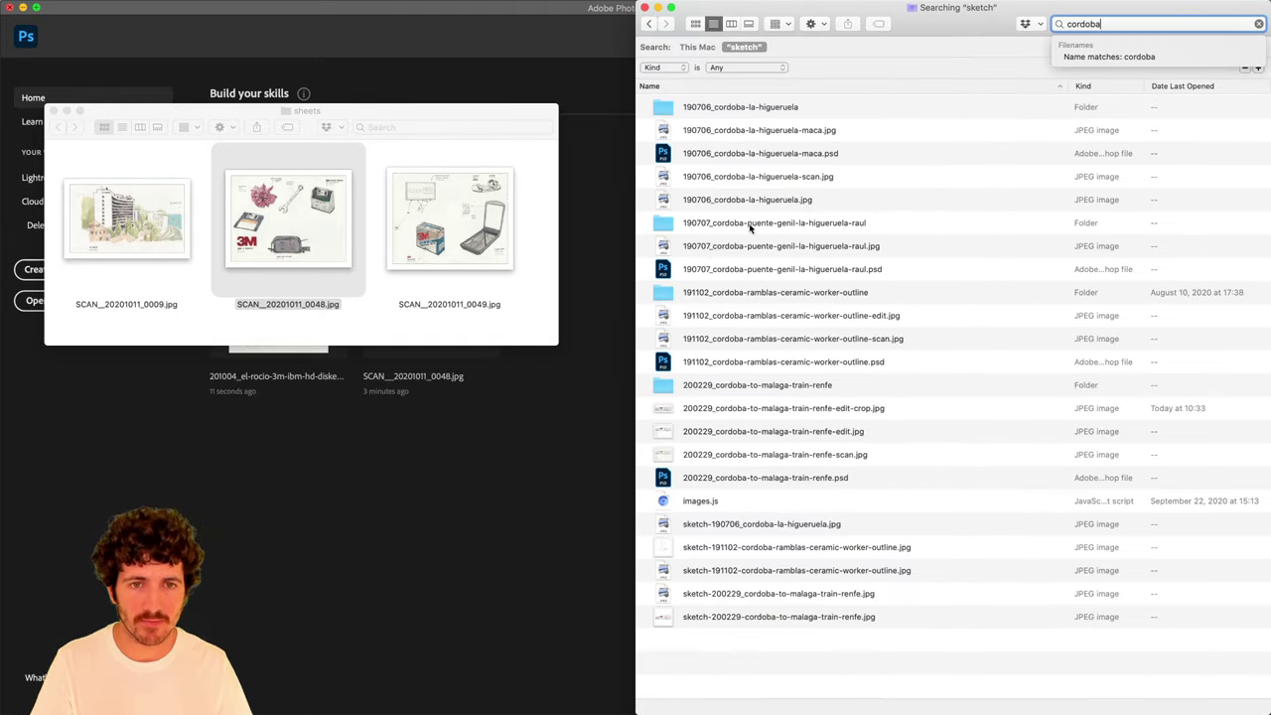
pyautogui.doubleClick(752, 394)
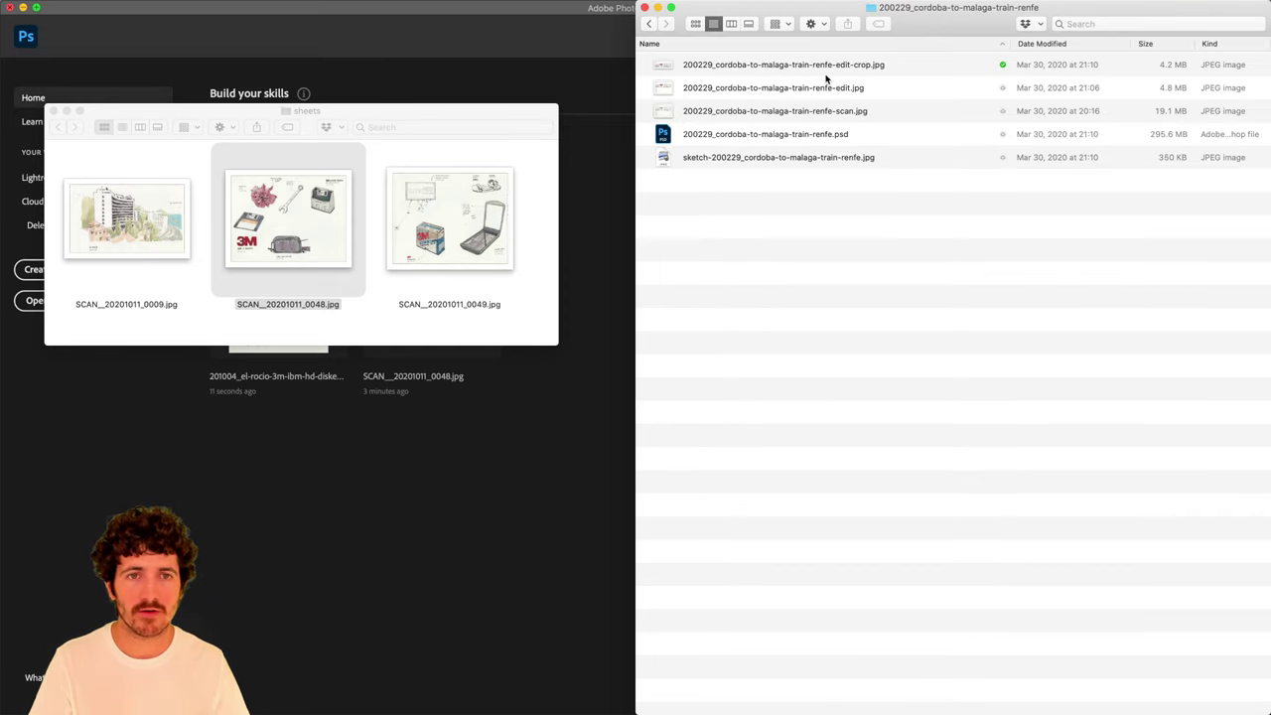
# Examine the scan, edit, crop and PSD files in the train sketch folder, along with the scan file's available options.
pyautogui.press('super+1')
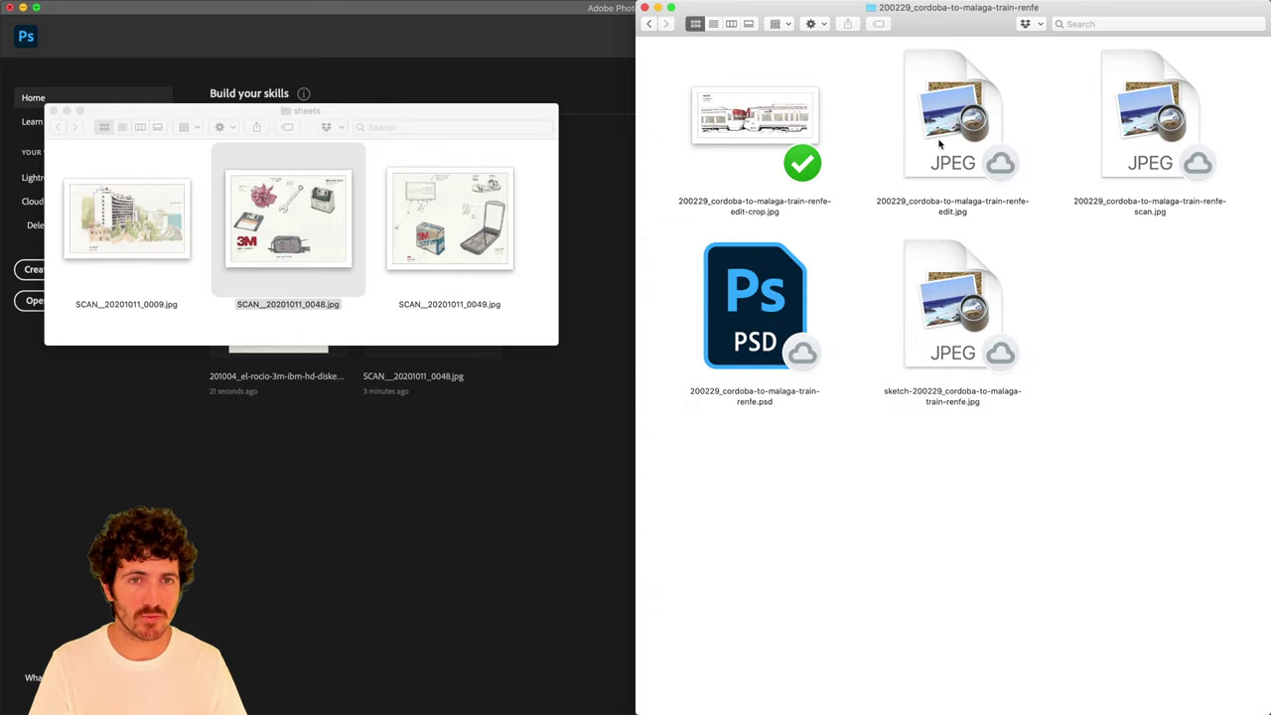
pyautogui.press('super+2')
pyautogui.click(789, 114)
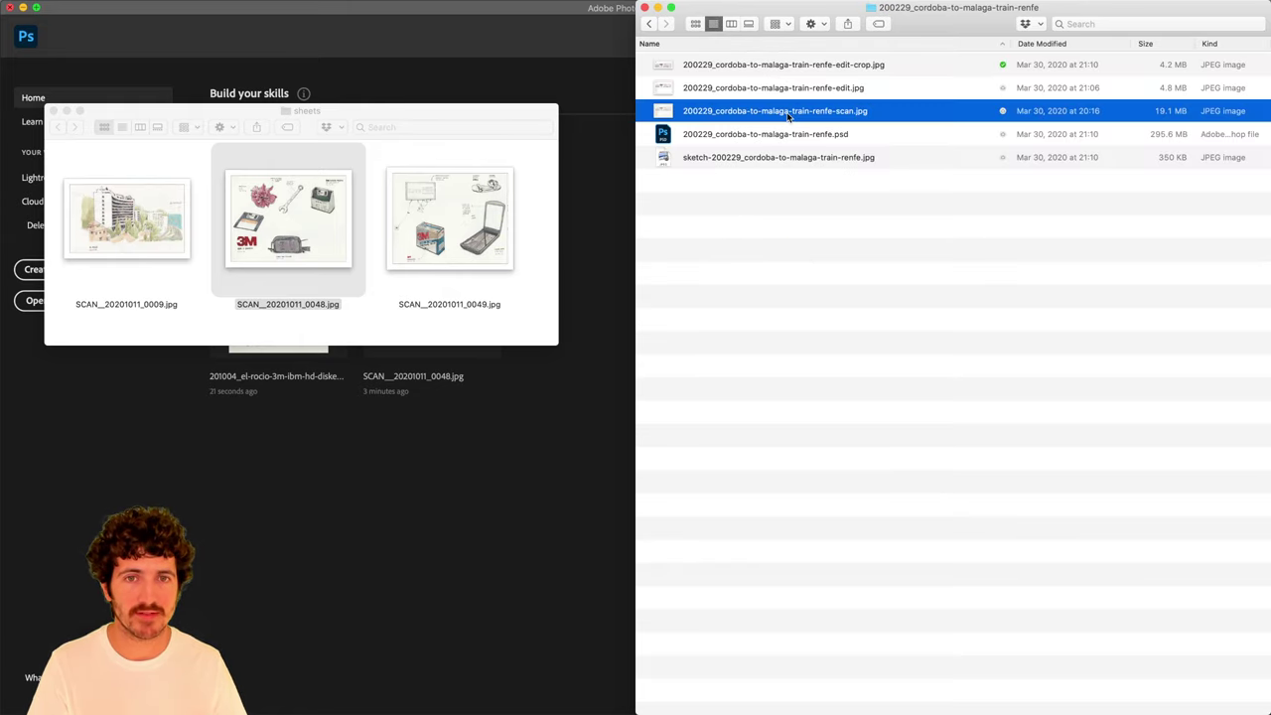
pyautogui.rightClick(790, 113)
pyautogui.moveTo(947, 276)
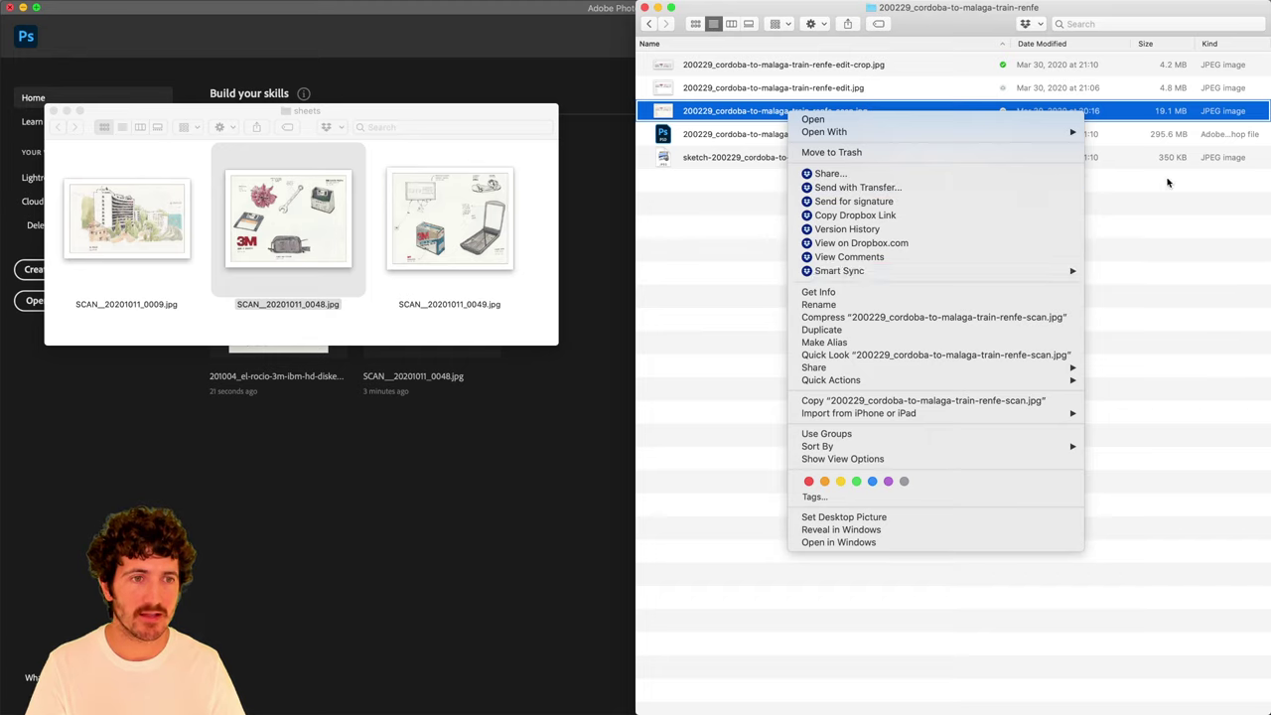
pyautogui.click(1172, 119)
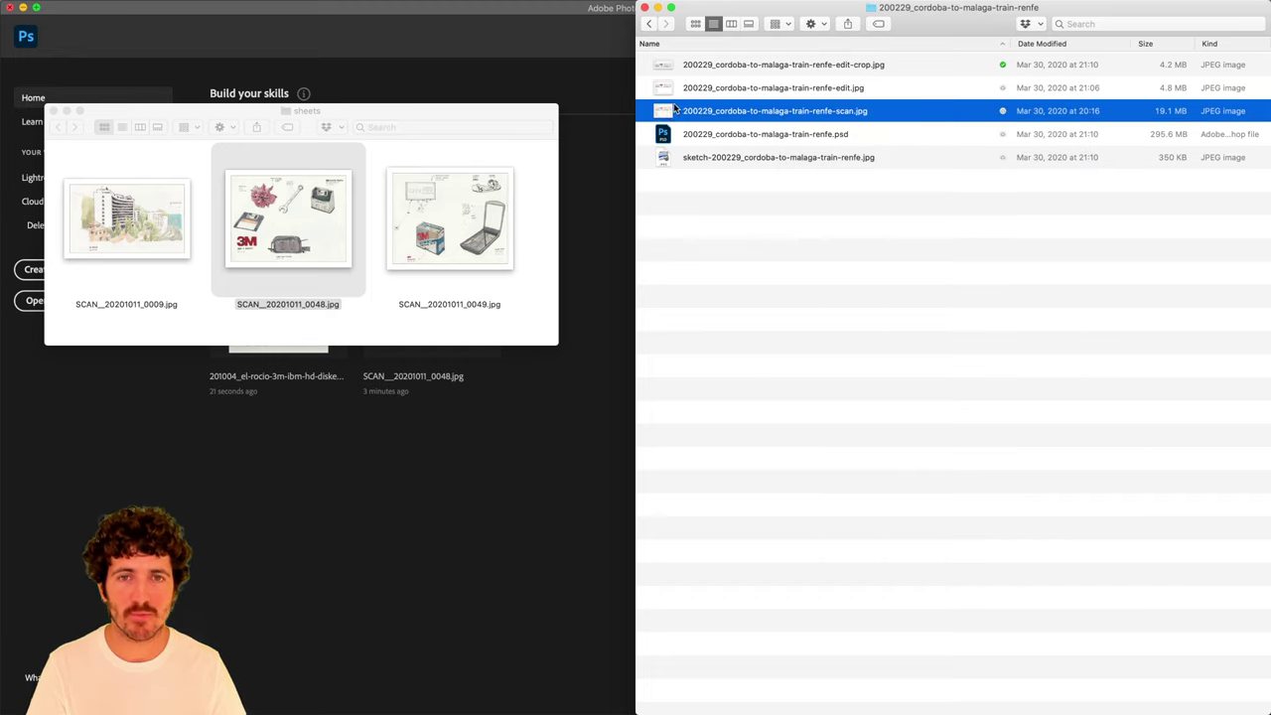
pyautogui.click(700, 88)
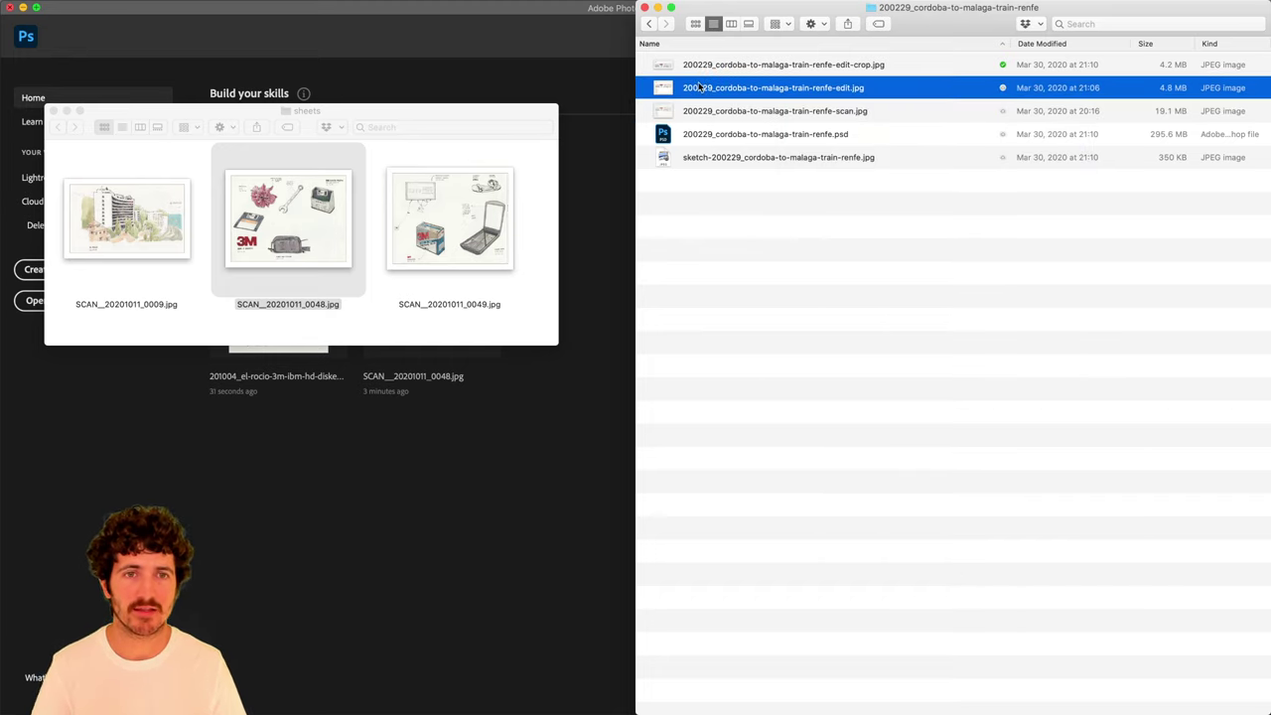
# Preview the edit and edit-crop JPEGs in the train sketch folder.
pyautogui.press('space')
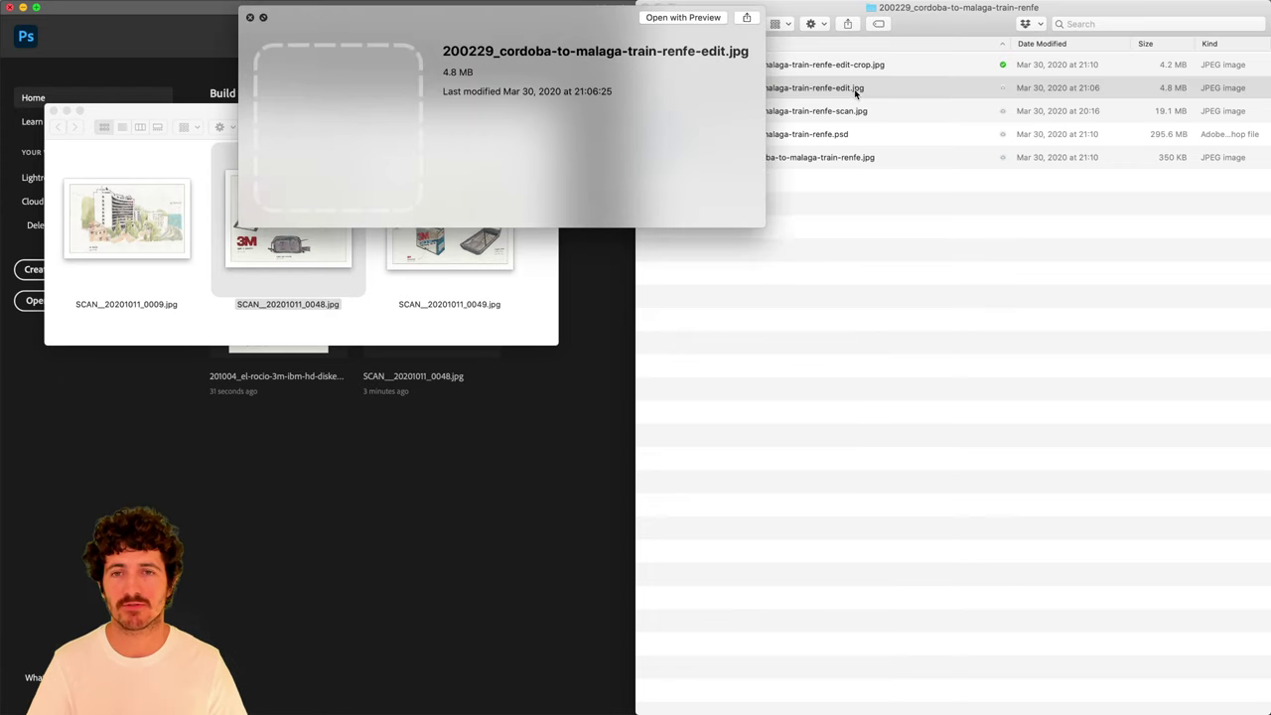
pyautogui.press('space')
pyautogui.click(845, 65)
pyautogui.press('space')
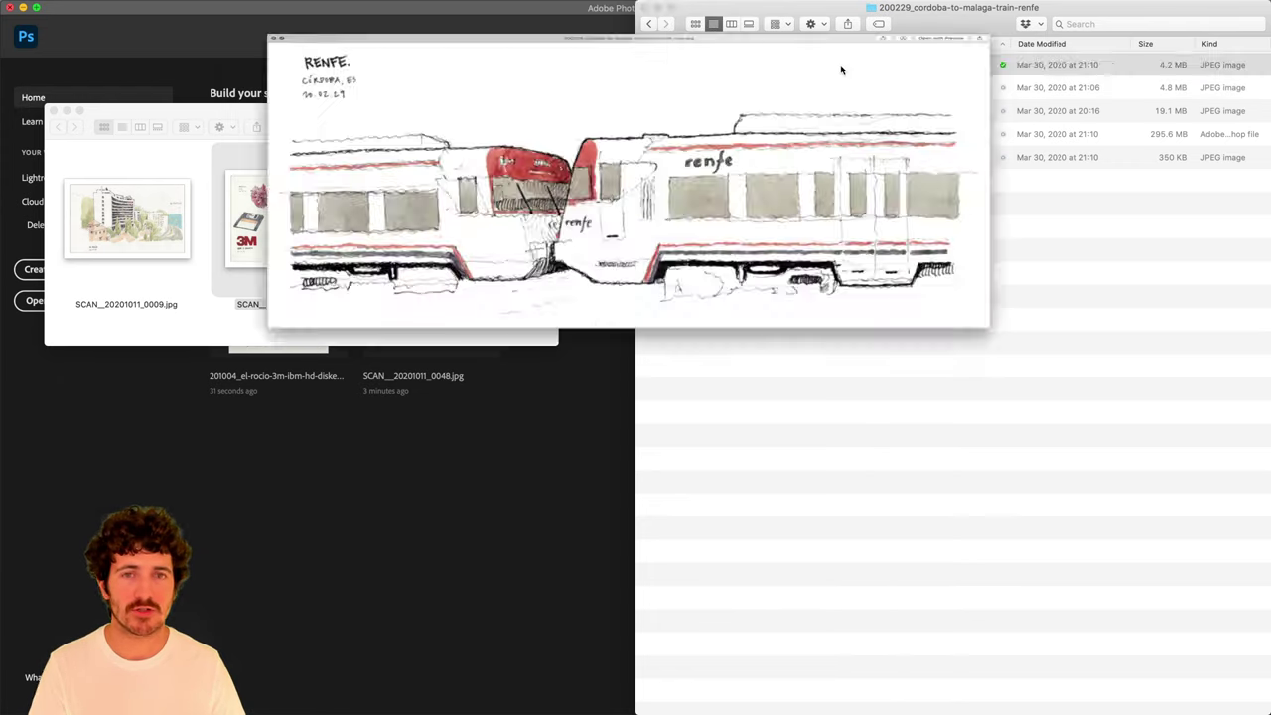
pyautogui.press('space')
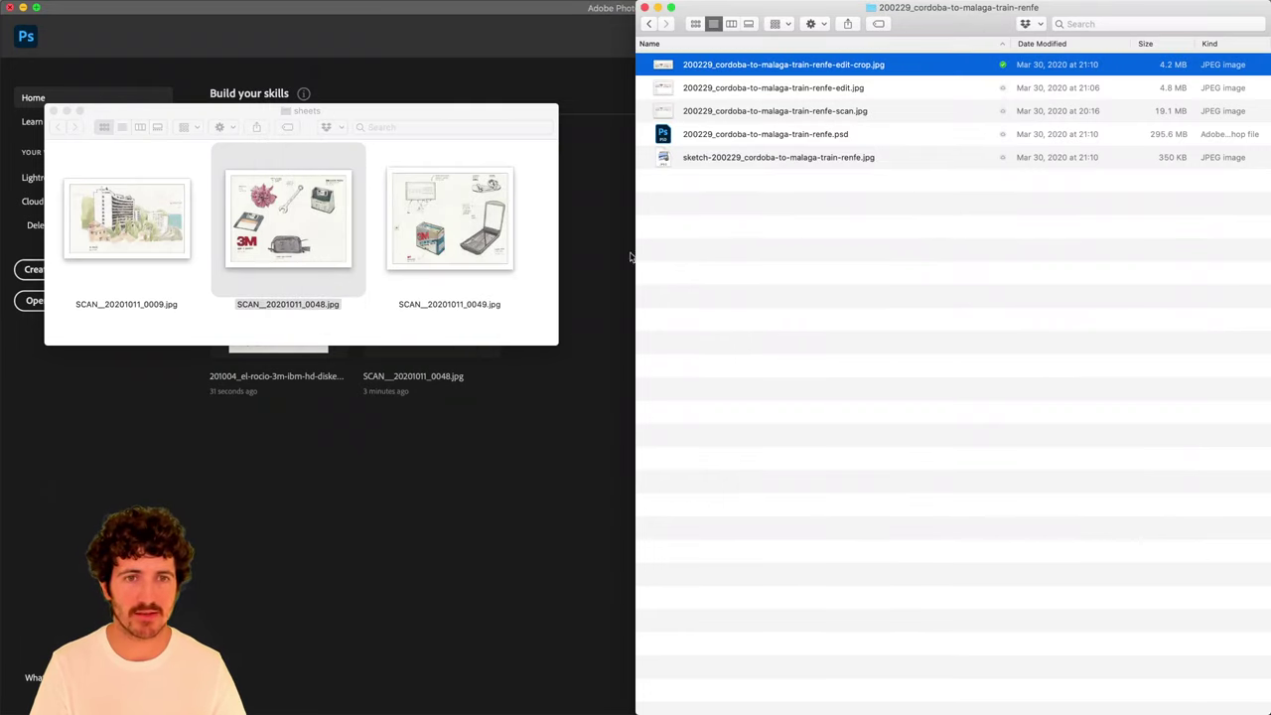
# Download sketch-200229_cordoba-to-malaga-train-renfe.jpg to the computer through Dropbox Smart Sync and preview it.
pyautogui.click(728, 159)
pyautogui.rightClick(728, 159)
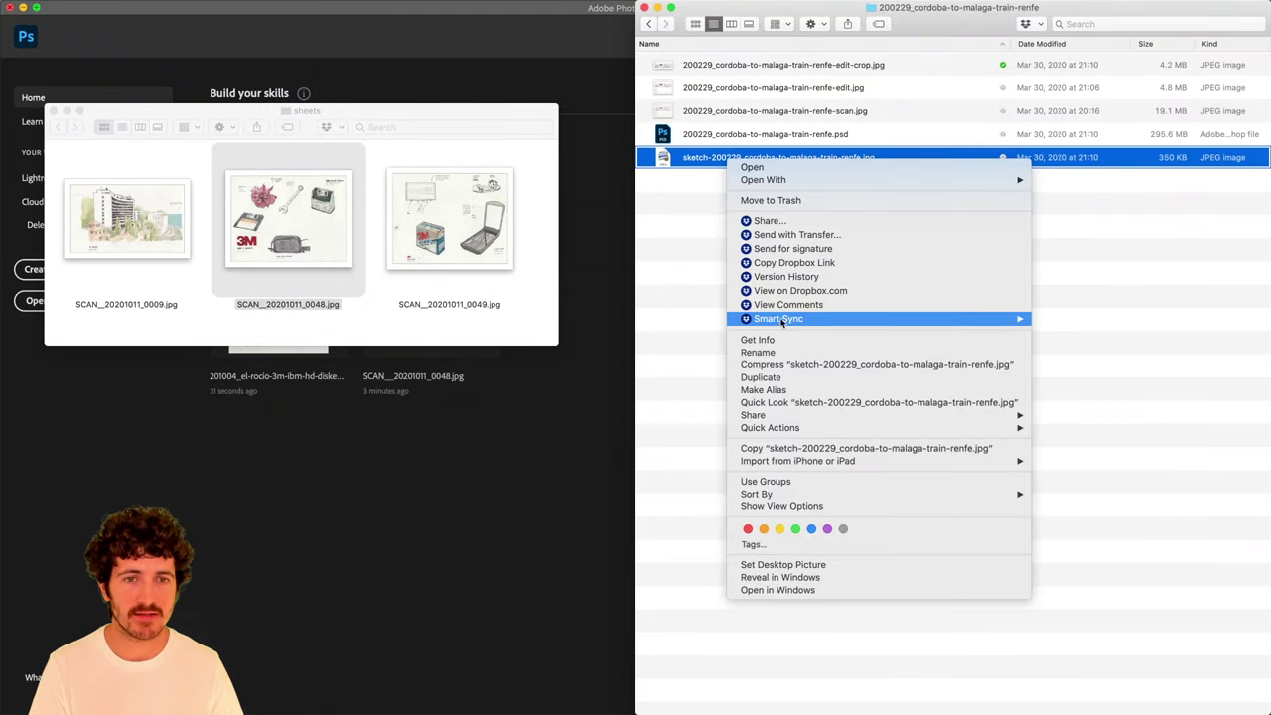
pyautogui.moveTo(989, 325)
pyautogui.click(1067, 319)
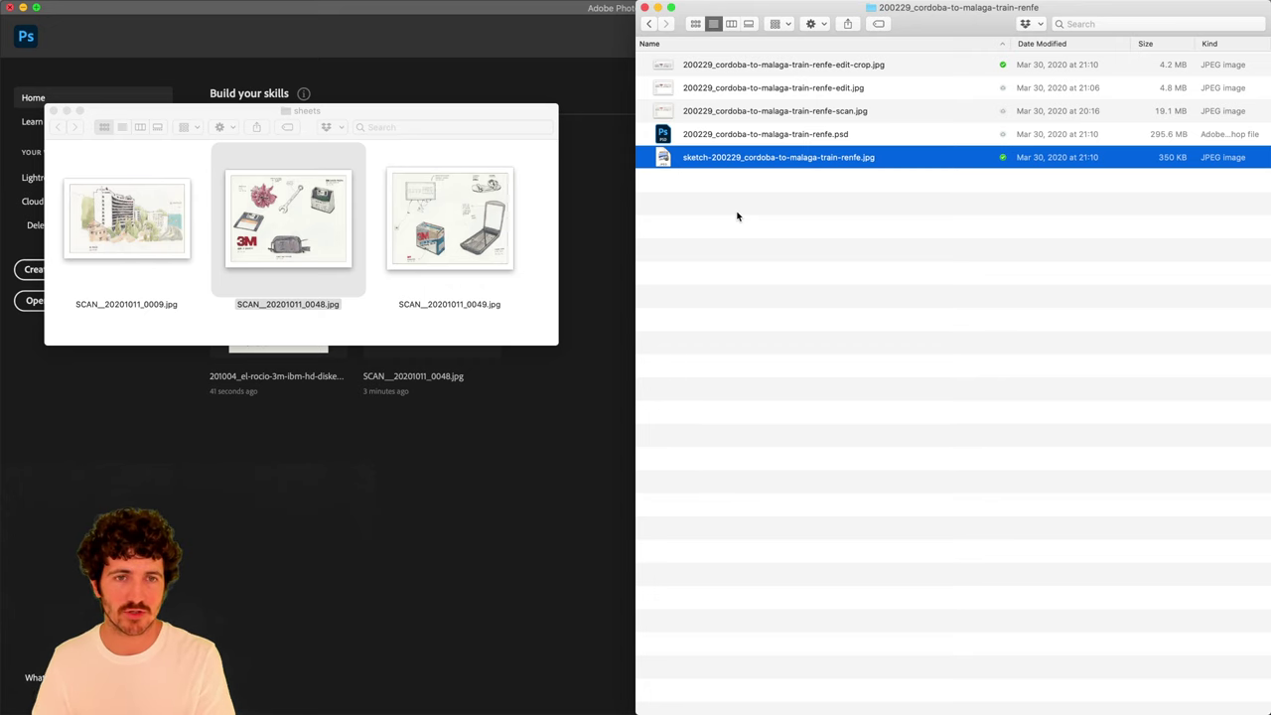
pyautogui.press('space')
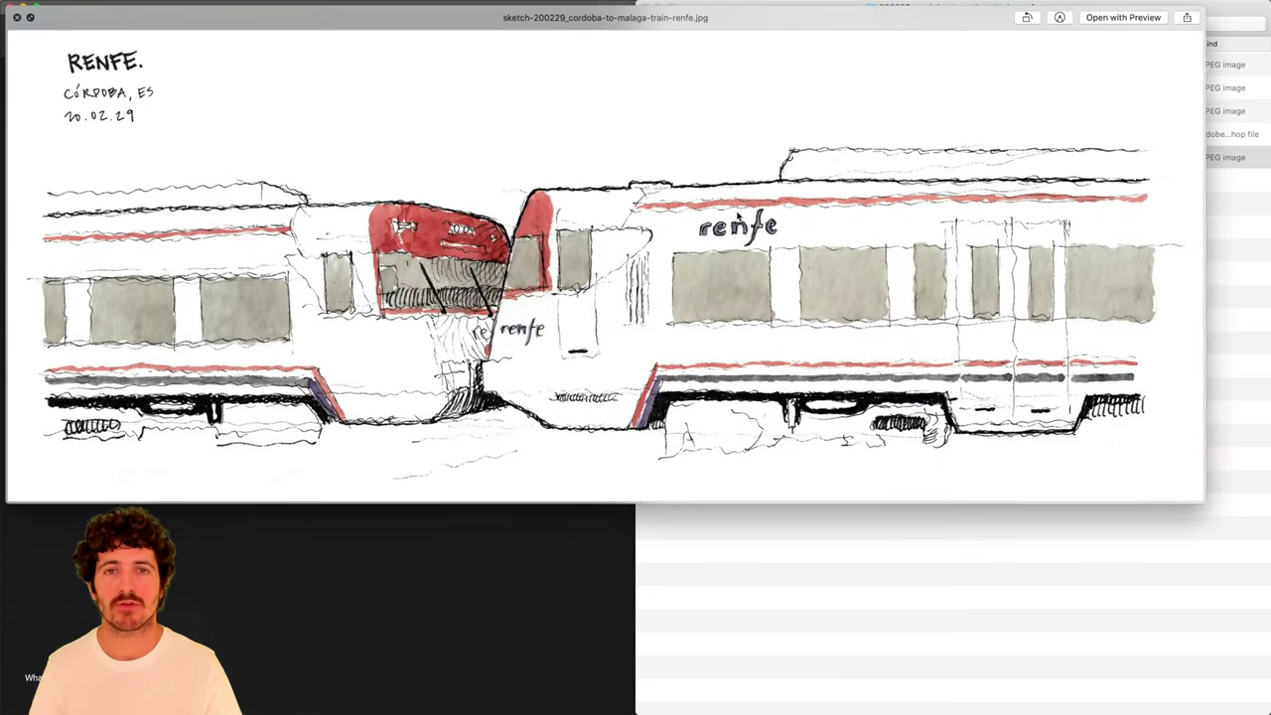
pyautogui.press('space')
# Return to the 201004_el-rocio-3m-ibm-hd-diskette folder and check its scan file in icon and list views.
pyautogui.click(739, 238)
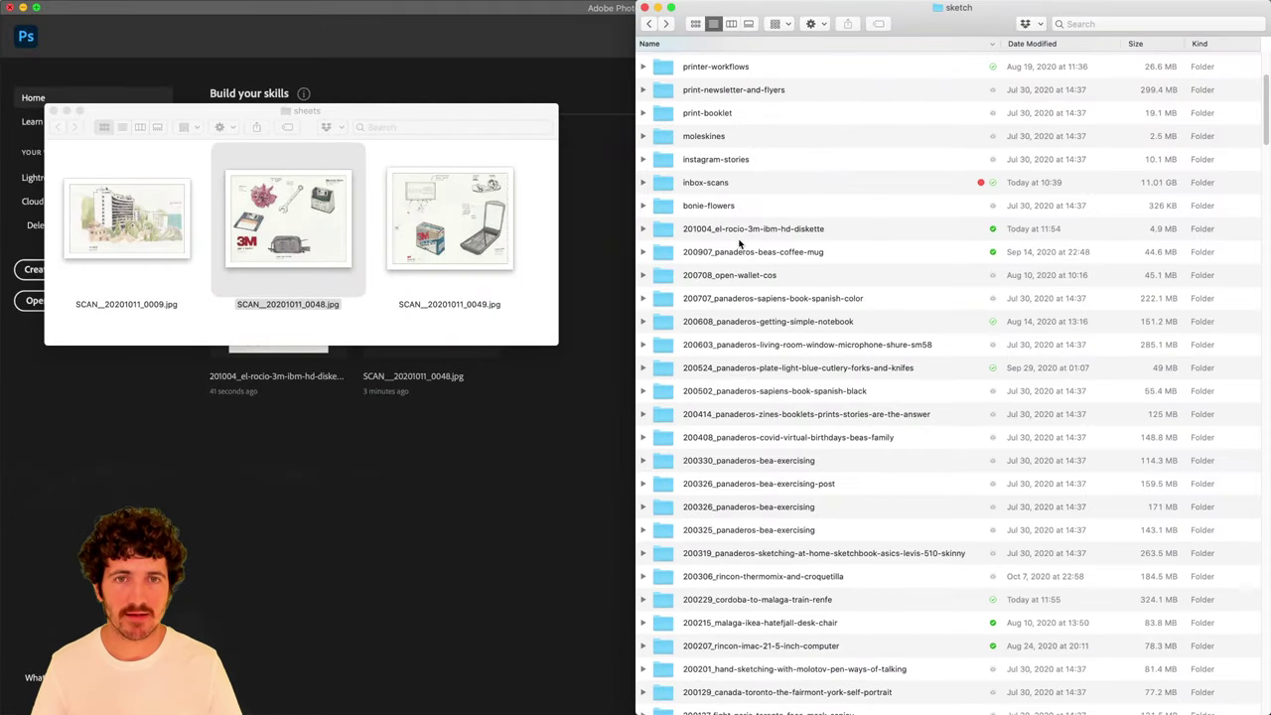
pyautogui.doubleClick(739, 246)
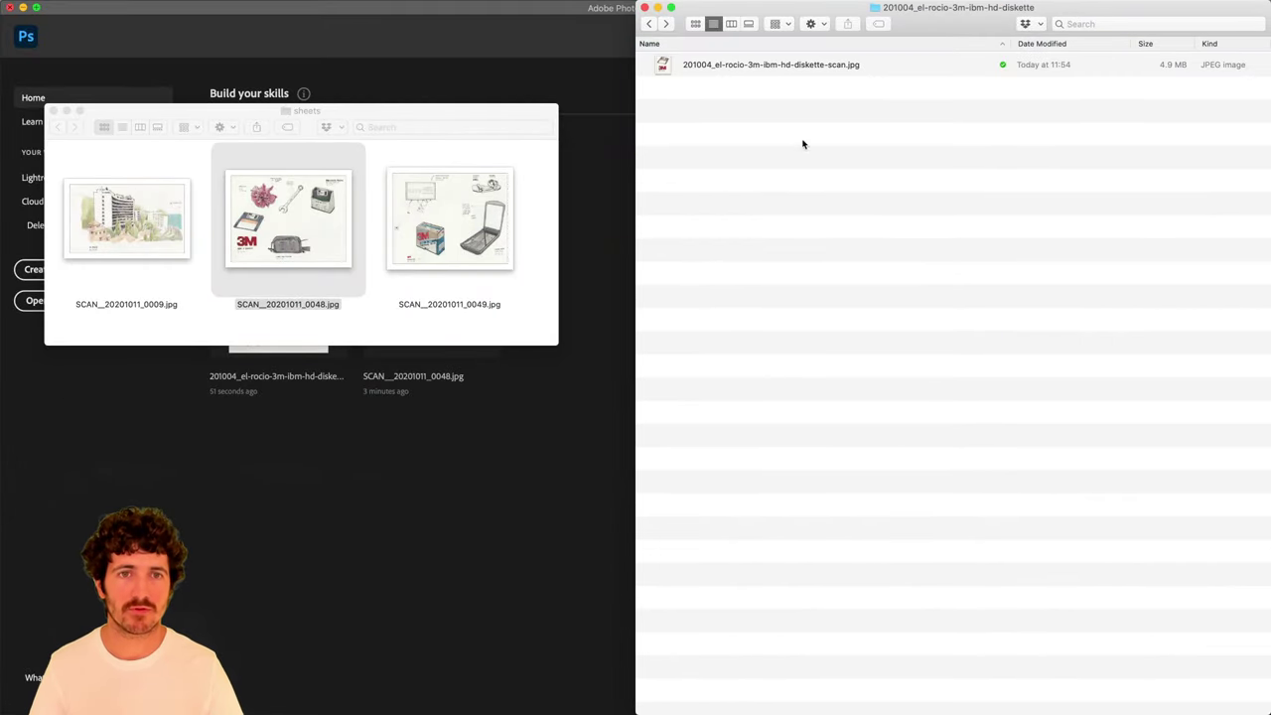
pyautogui.press('super+1')
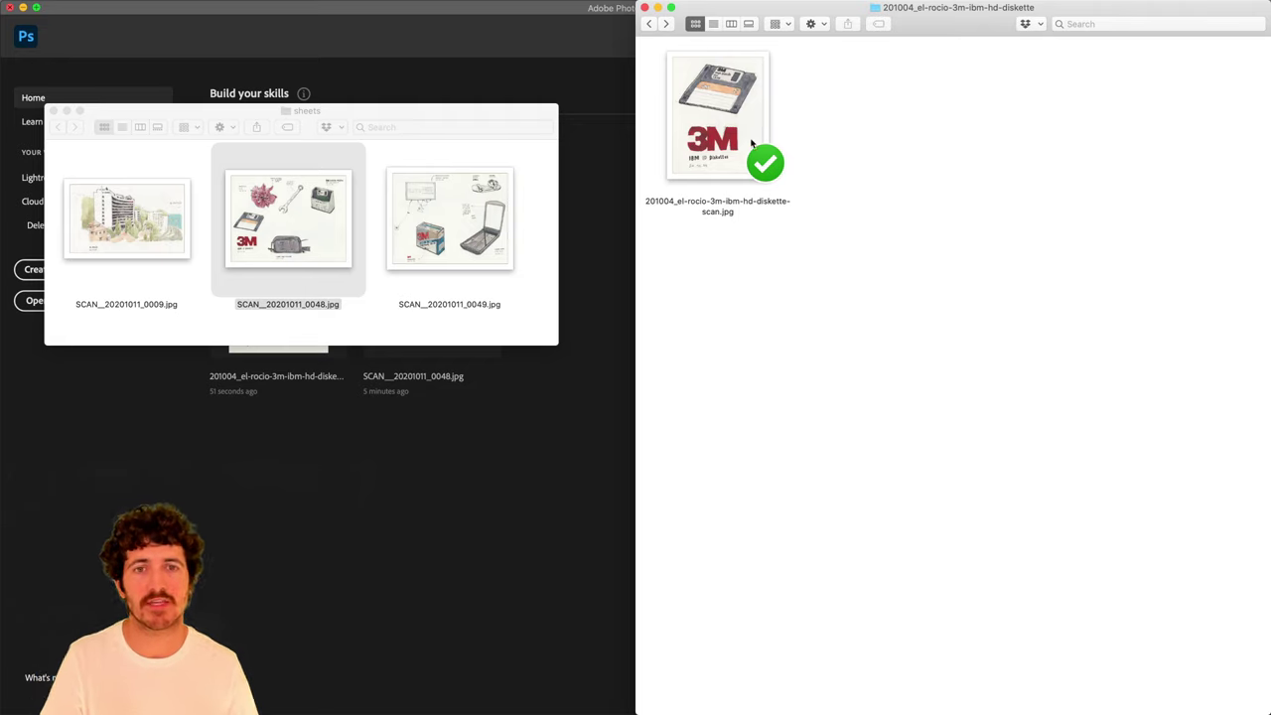
pyautogui.press('super+2')
pyautogui.click(738, 68)
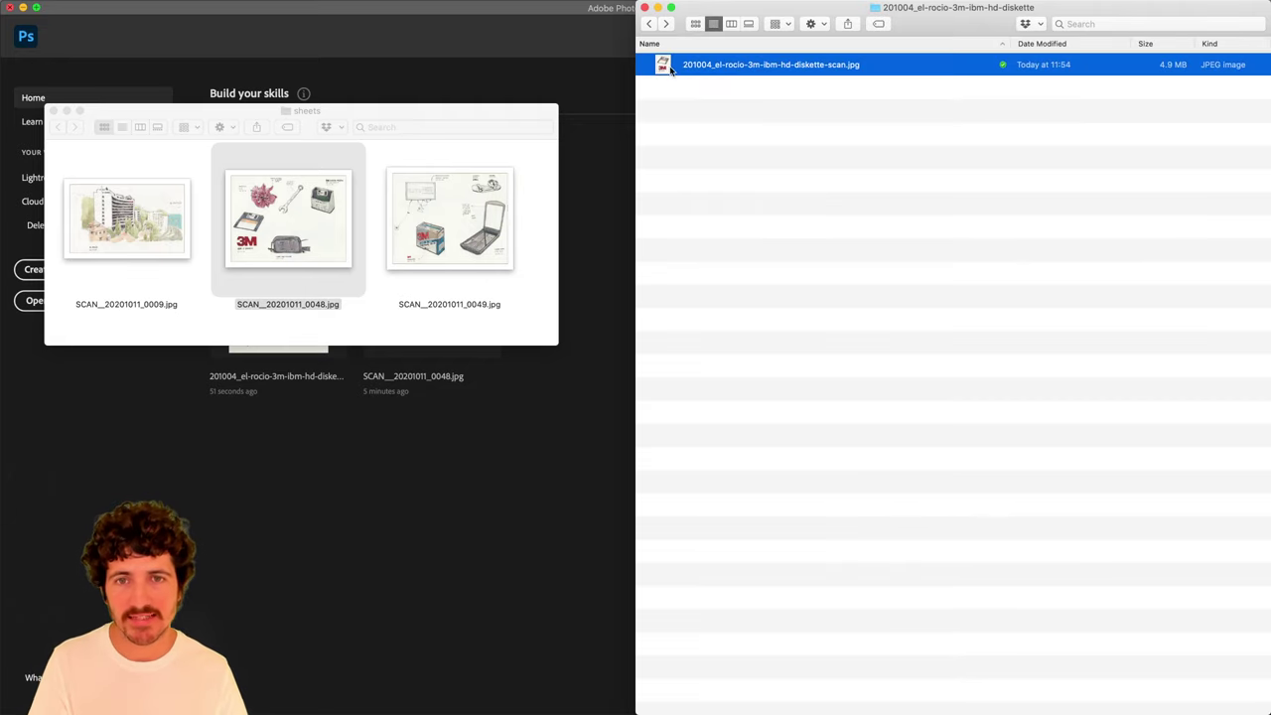
# Open the diskette scan in Photoshop and add a Levels adjustment layer with the midtones set to 0.45.
pyautogui.moveTo(668, 67); pyautogui.dragTo(12, 363)
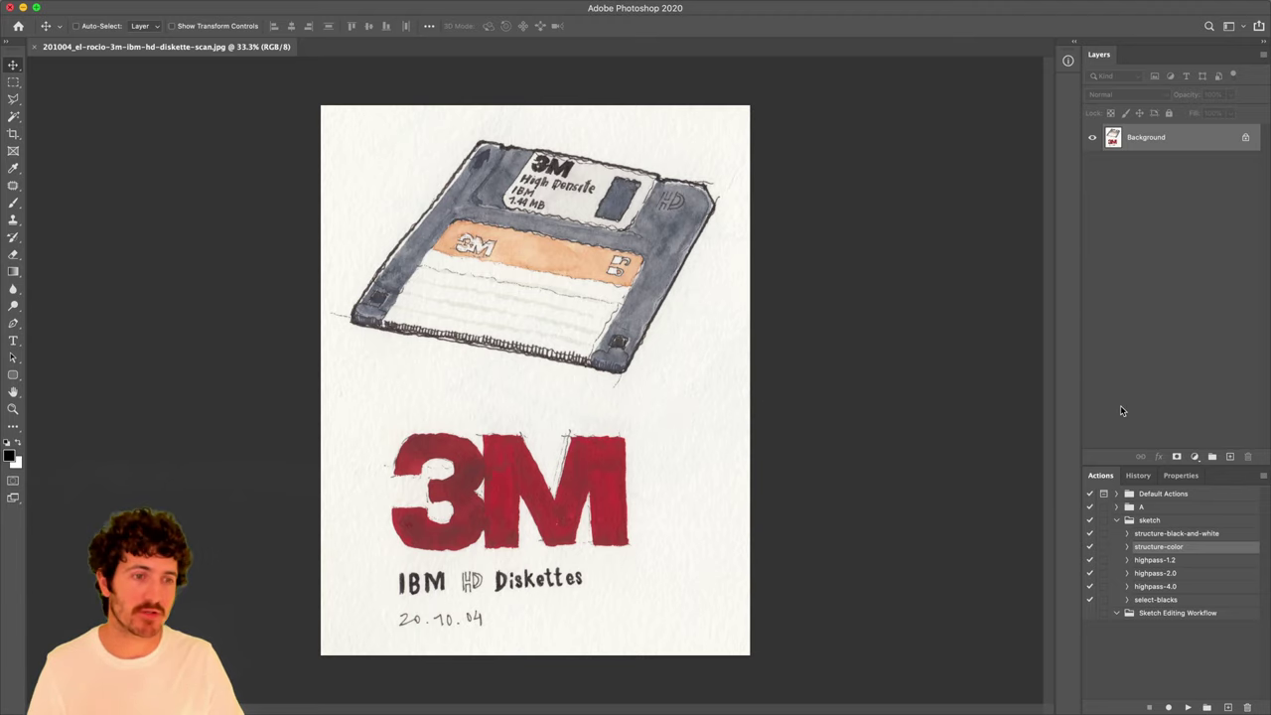
pyautogui.click(1195, 457)
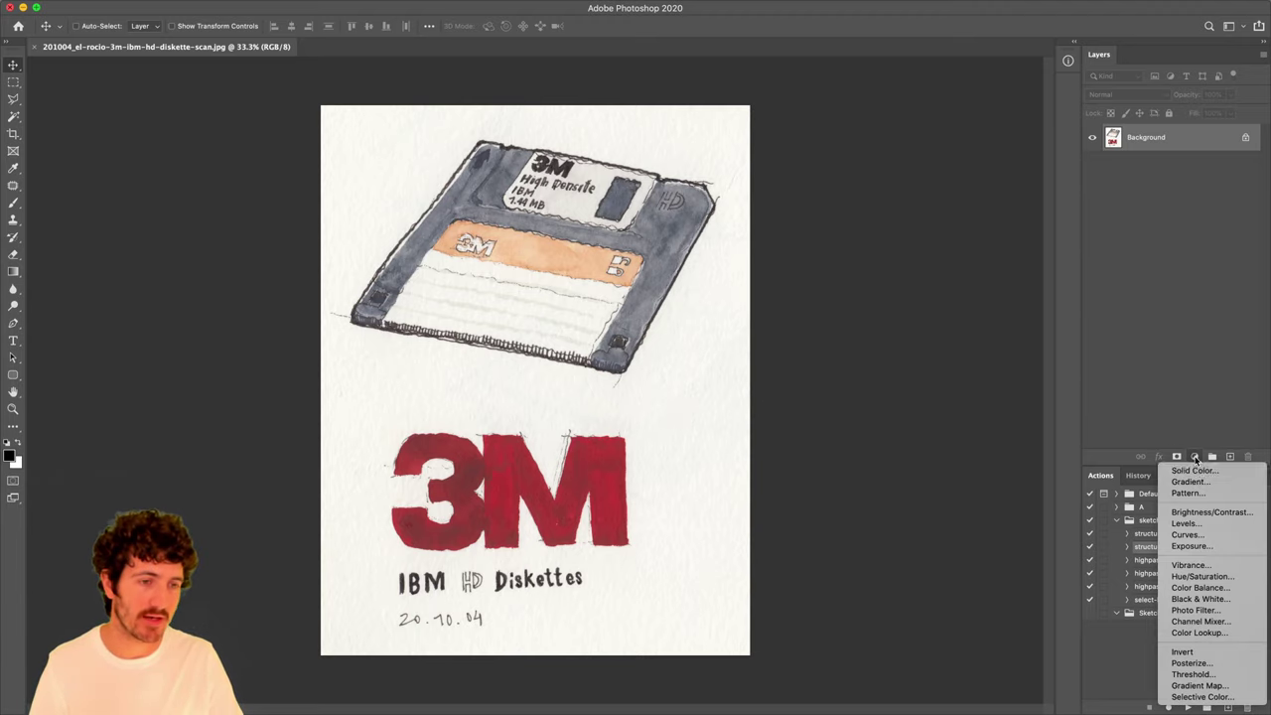
pyautogui.click(1188, 523)
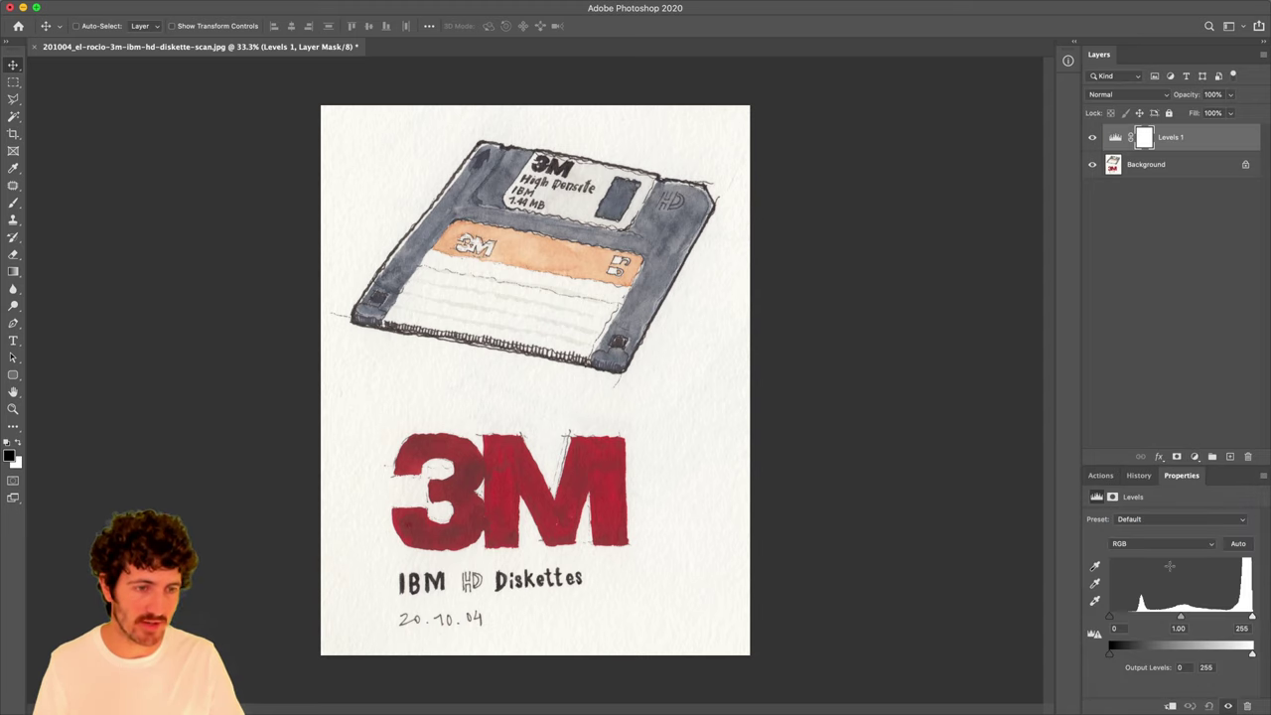
pyautogui.moveTo(1181, 616); pyautogui.dragTo(1214, 617)
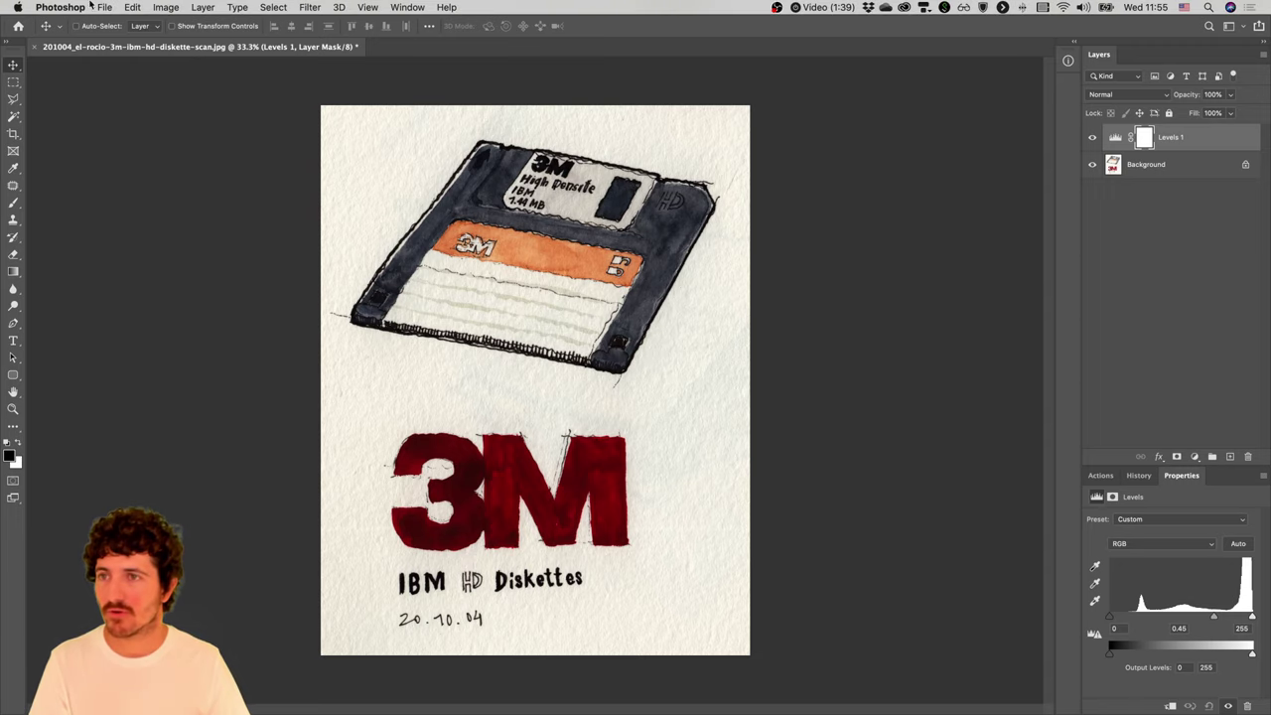
# Save the adjusted scan as a layered Photoshop file, close it and select the PSD in the diskette folder.
pyautogui.click(104, 7)
pyautogui.click(115, 144)
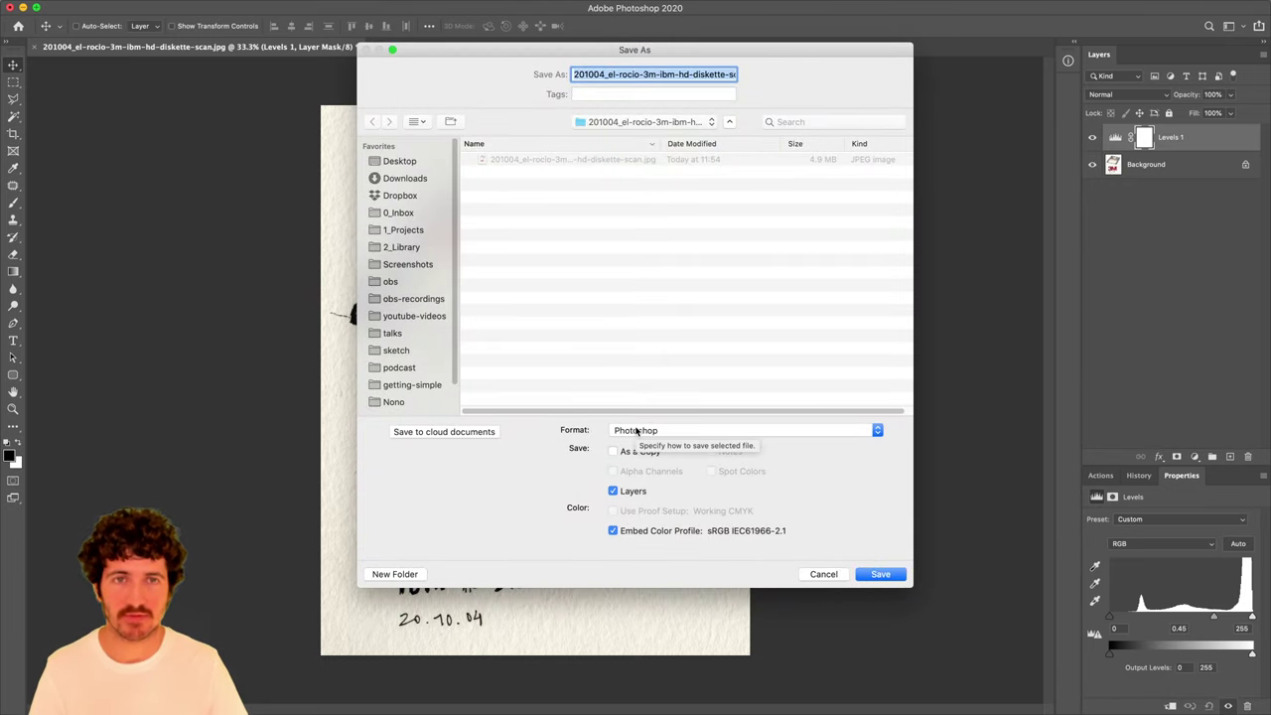
pyautogui.press('Return')
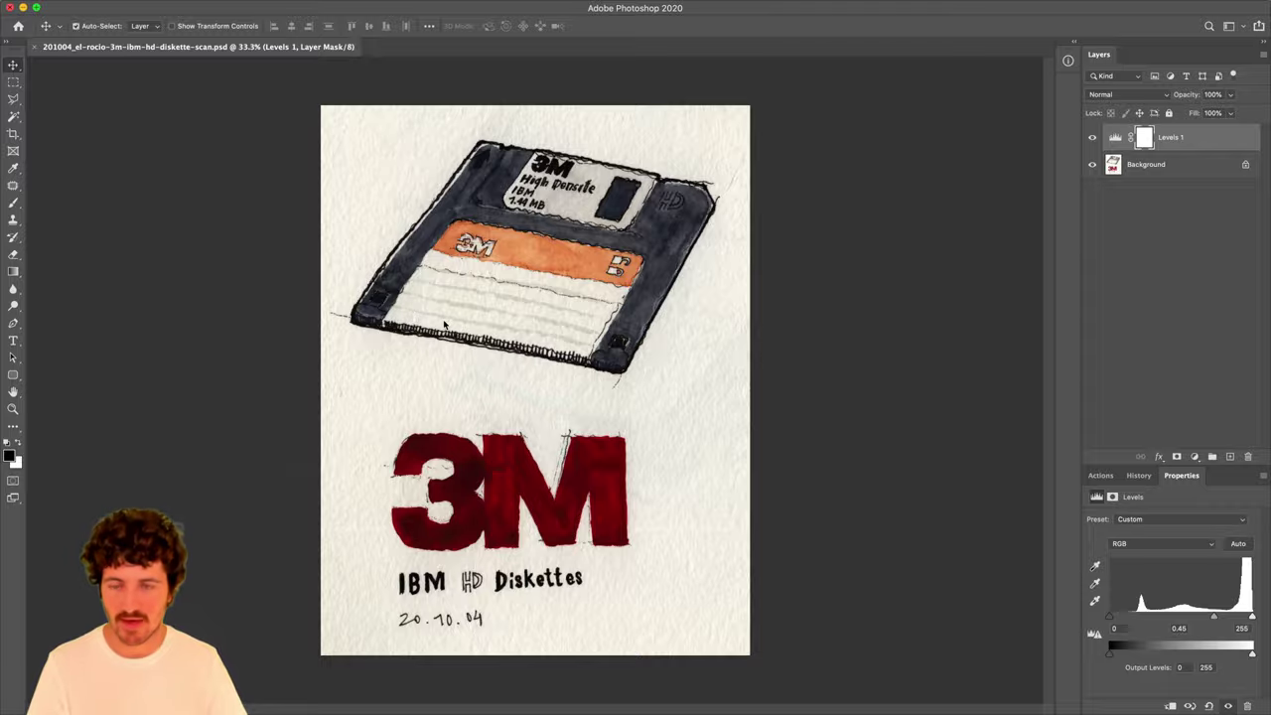
pyautogui.press('super+w')
pyautogui.press('super+Tab')
pyautogui.click(856, 88)
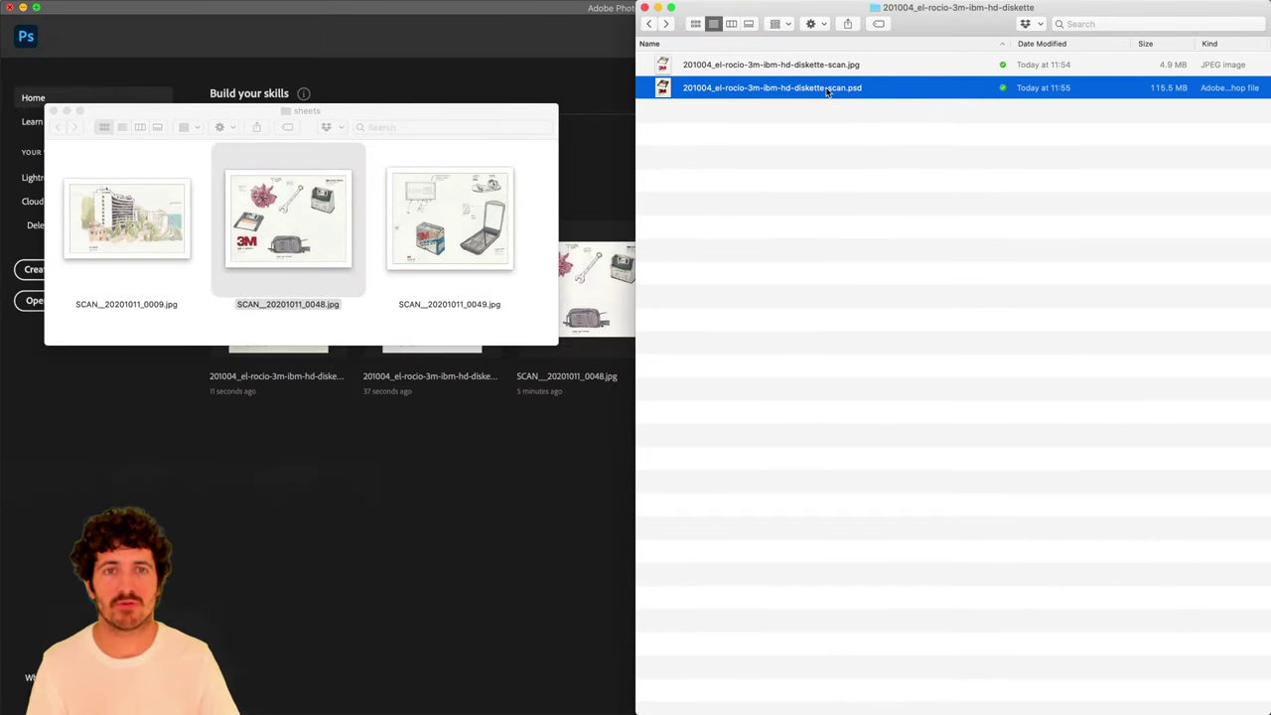
# Reopen the PSD to check its Levels layer, close it and move the file to the Trash.
pyautogui.doubleClick(827, 87)
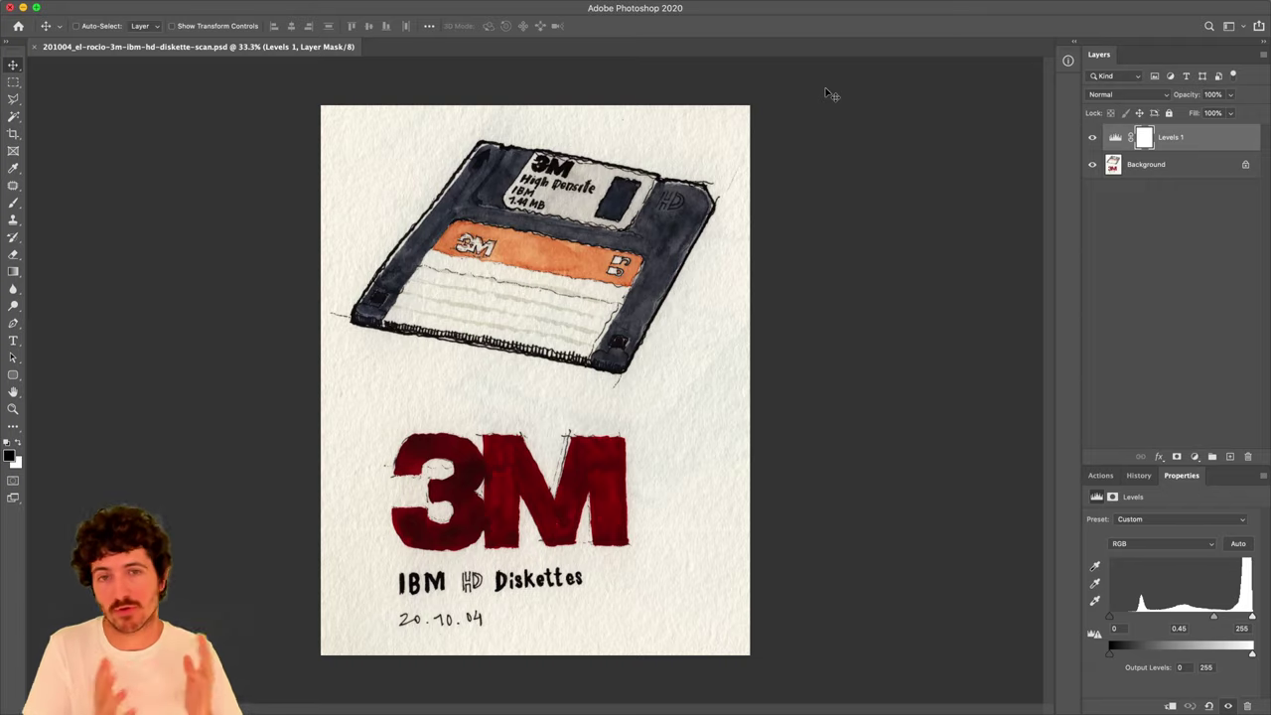
pyautogui.press('super+w')
pyautogui.press('super+Tab')
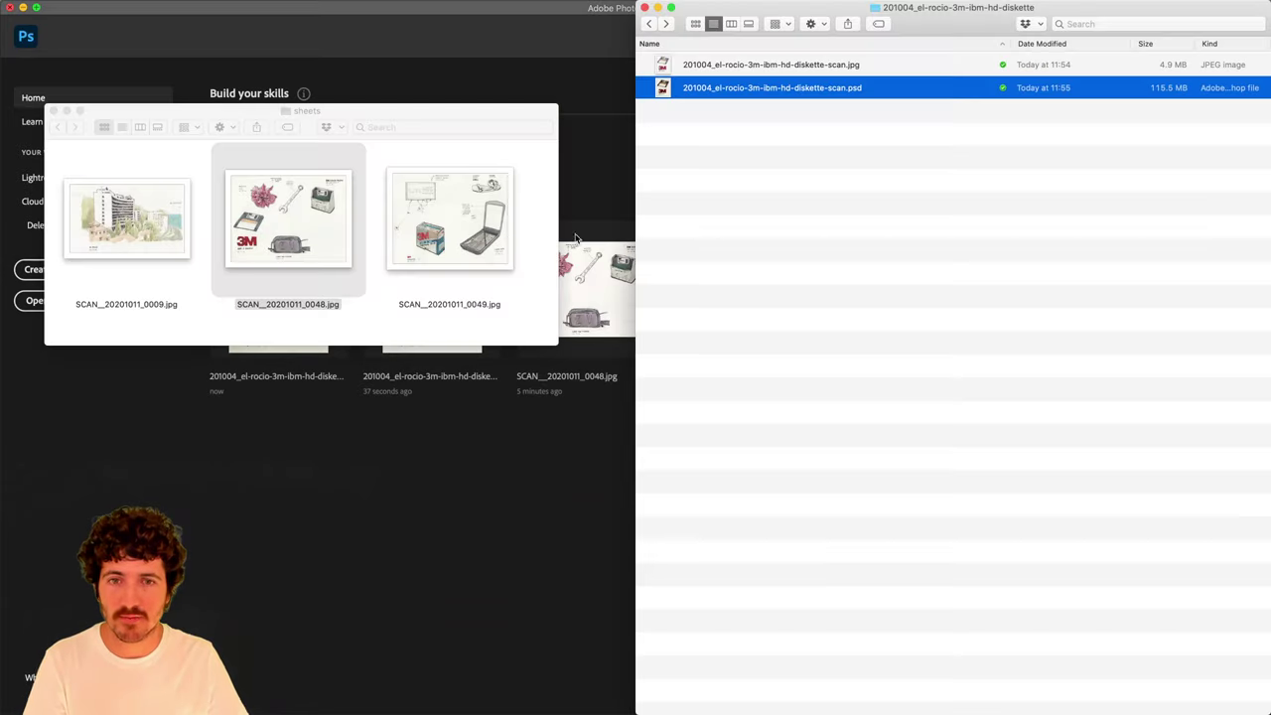
pyautogui.press('super+BackSpace')
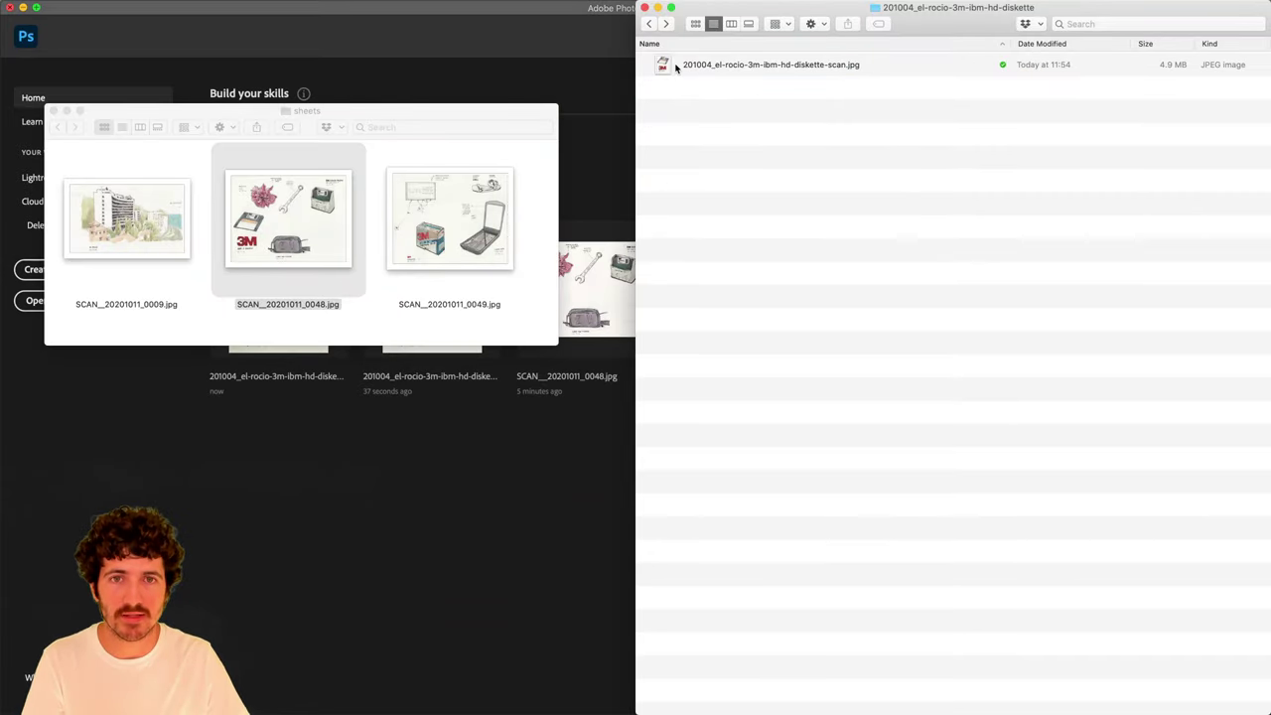
# Reopen 201004_el-rocio-3m-ibm-hd-diskette-scan.jpg in Photoshop and enlarge the Actions list to select the structure-color action.
pyautogui.moveTo(676, 66); pyautogui.dragTo(15, 359)
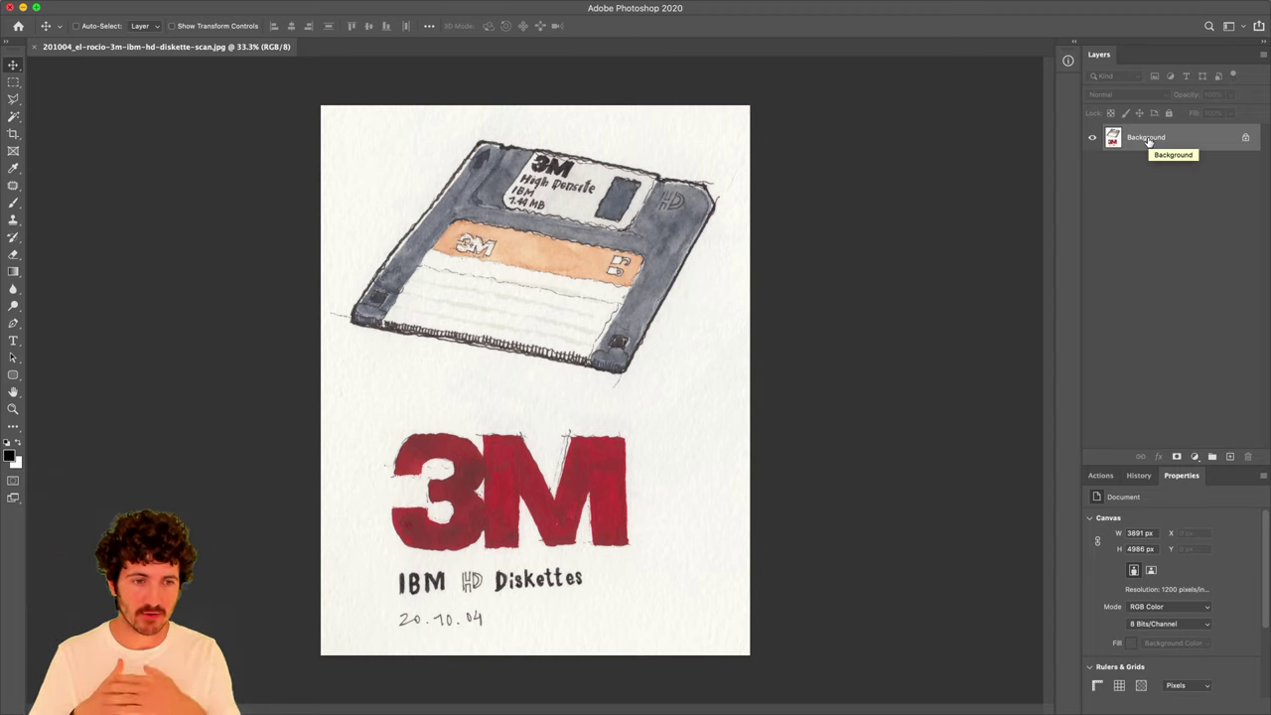
pyautogui.click(1101, 475)
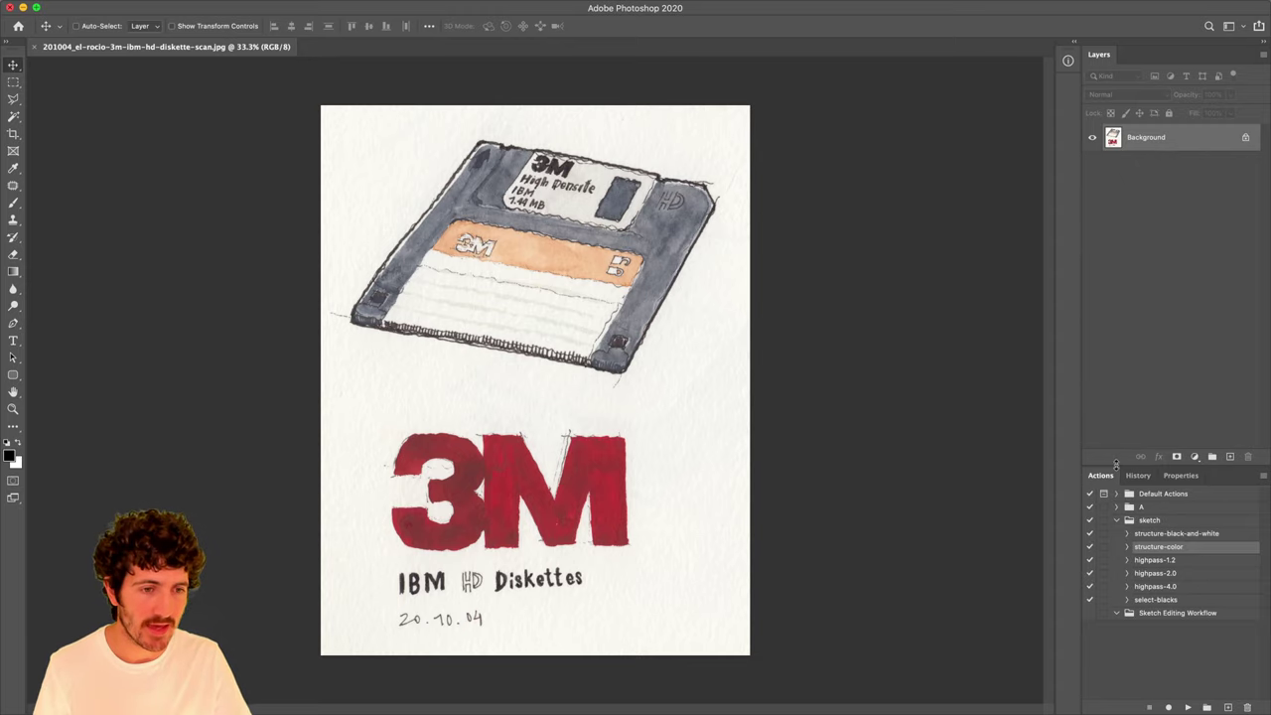
pyautogui.moveTo(1128, 465); pyautogui.dragTo(1130, 373)
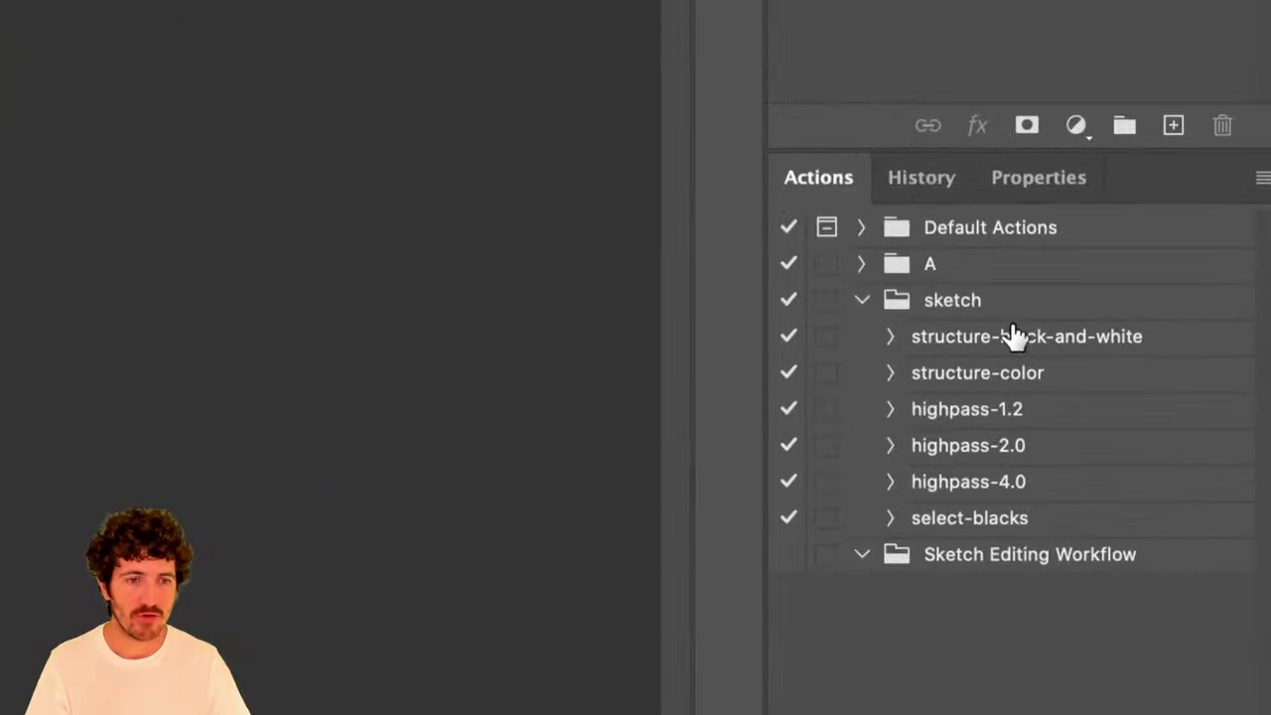
pyautogui.click(983, 383)
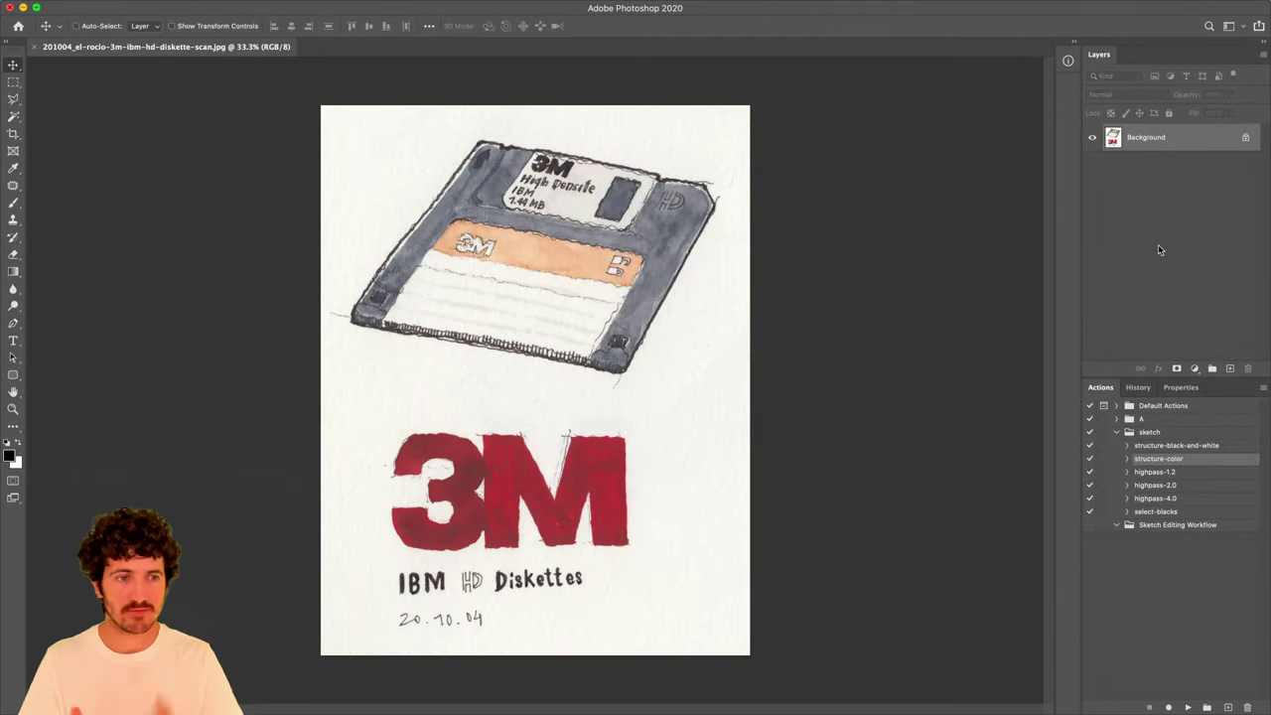
# Add three empty layer groups above the Background layer.
pyautogui.click(1212, 368)
pyautogui.click(1212, 369)
pyautogui.click(1212, 369)
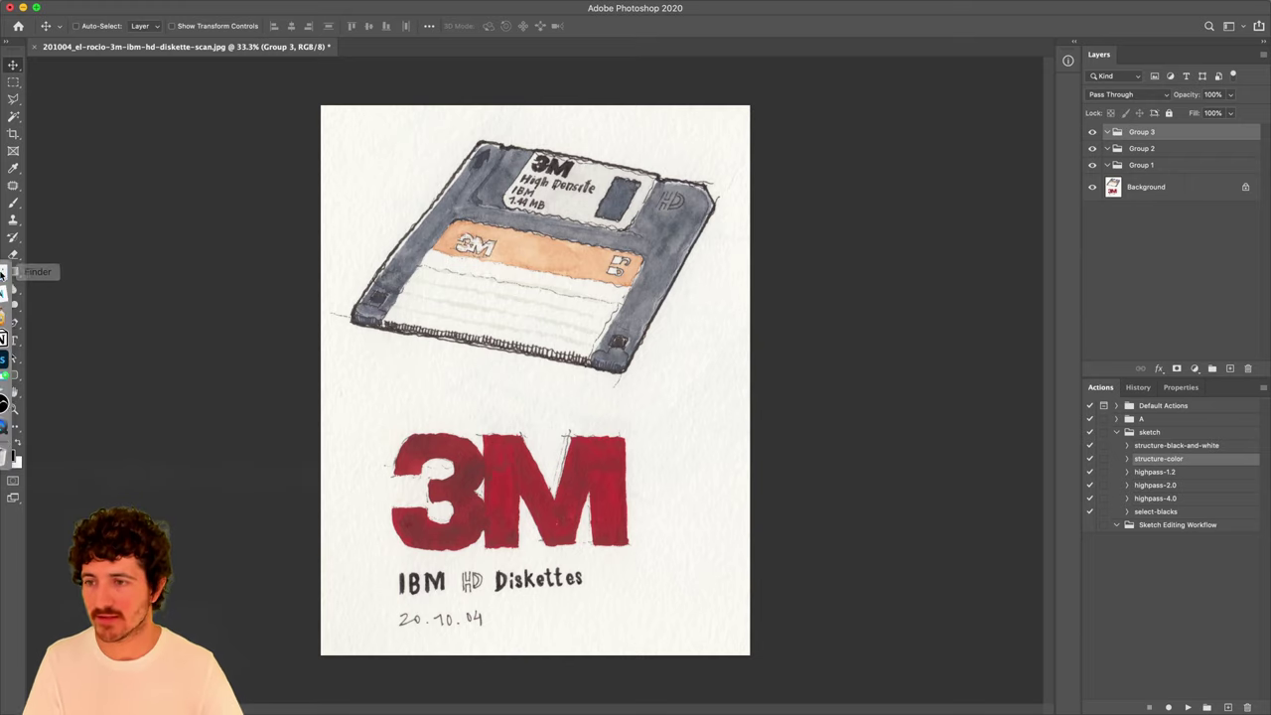
# Switch to the Sketch Editing Workflow notes, examine the reference layer structure and return to Photoshop.
pyautogui.hotkey('ctrl', 'Left')
pyautogui.scroll(-5, 502, 451)
pyautogui.scroll(-1, 502, 451)
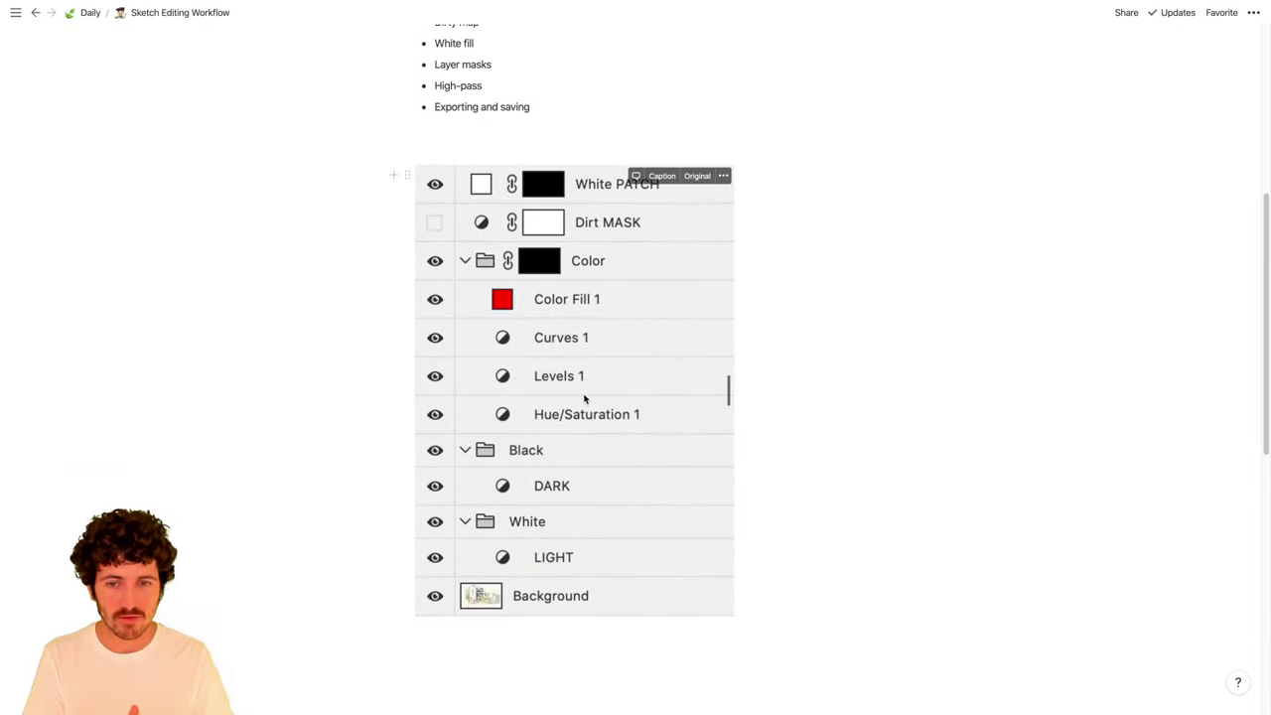
pyautogui.hotkey('ctrl', 'Right')
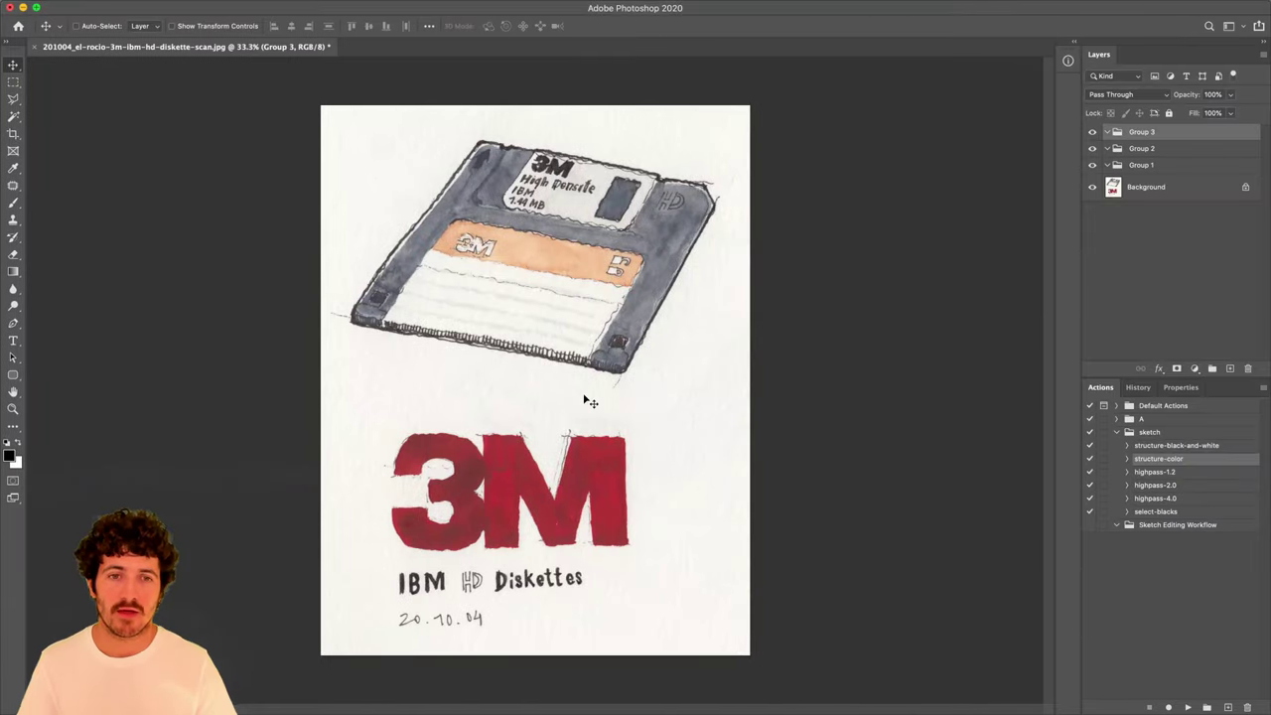
# Delete the three empty layer groups, leaving only the Background layer.
pyautogui.press('Delete')
pyautogui.press('Delete')
pyautogui.press('Delete')
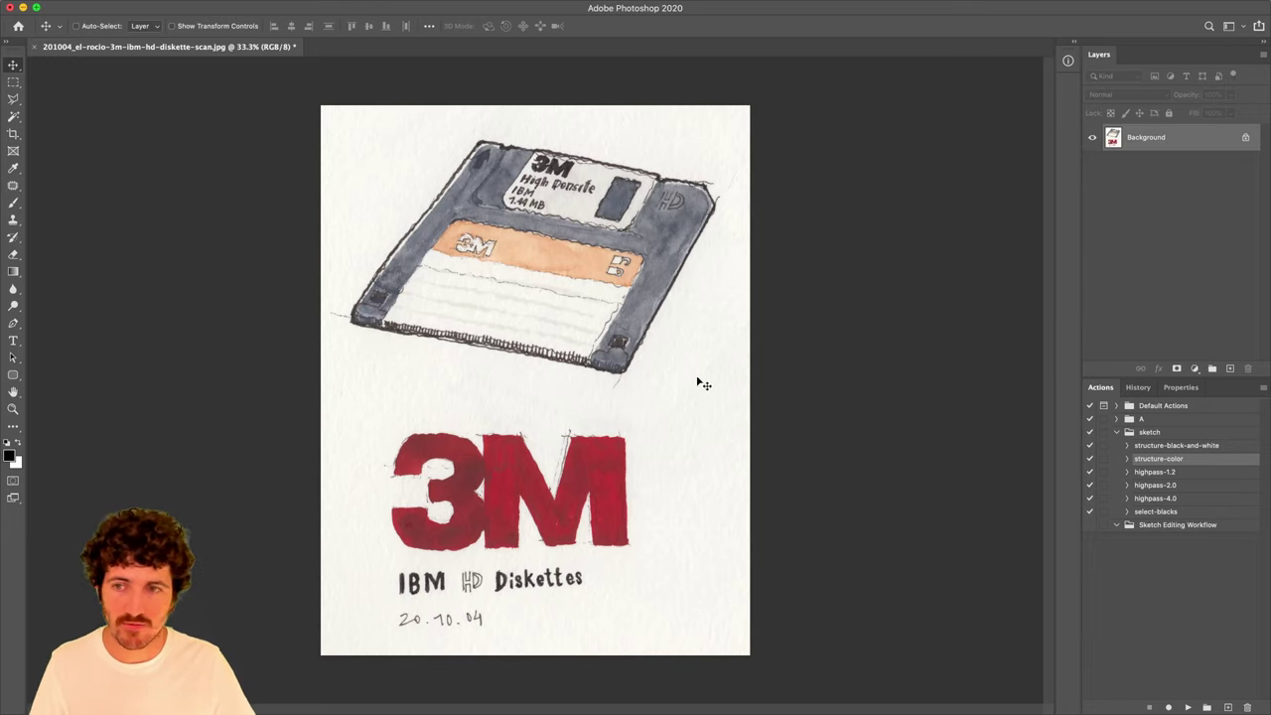
# Start recording a new action named convert-to-black-and-white-and-rotate in the Sketch Editing Workflow set.
pyautogui.click(1169, 434)
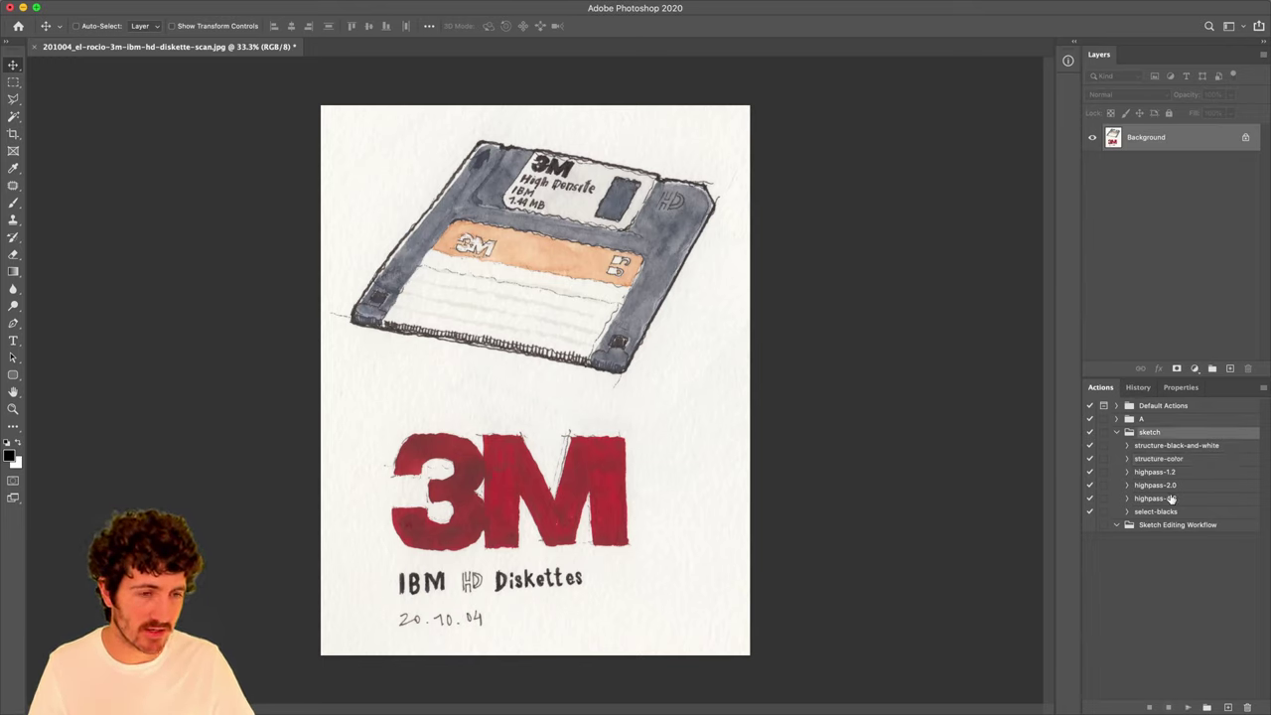
pyautogui.click(1157, 526)
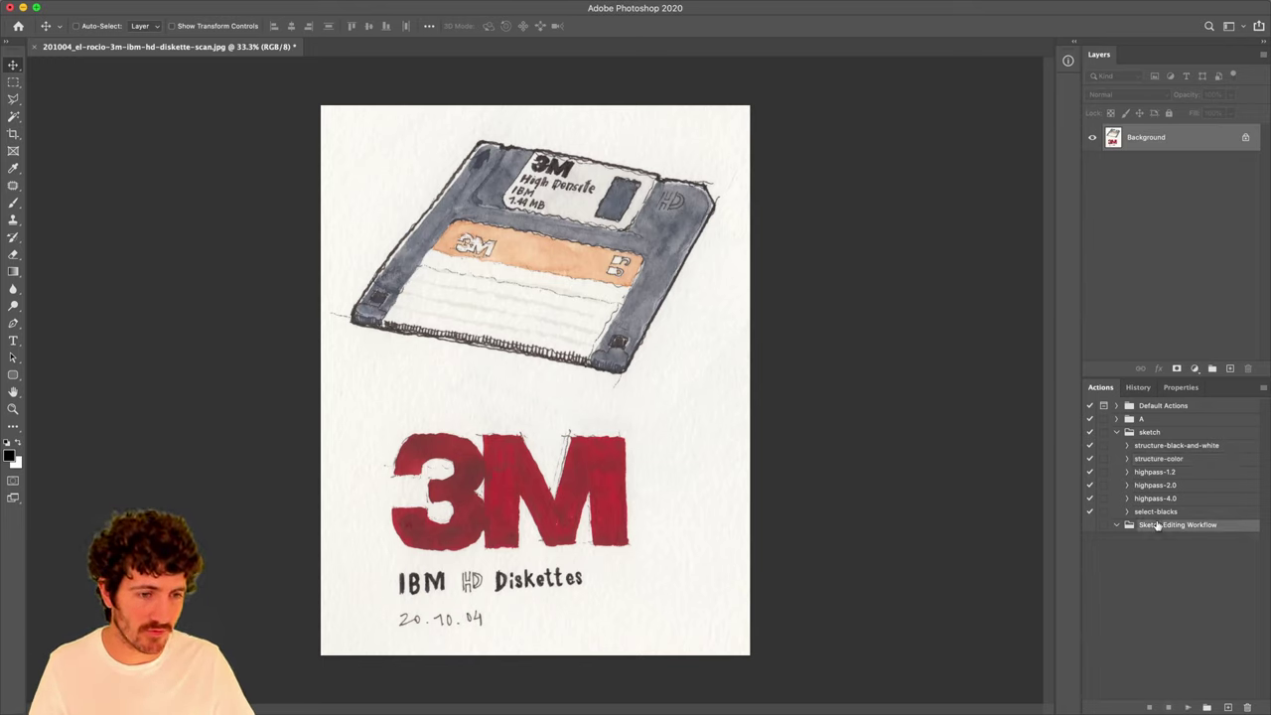
pyautogui.click(1227, 707)
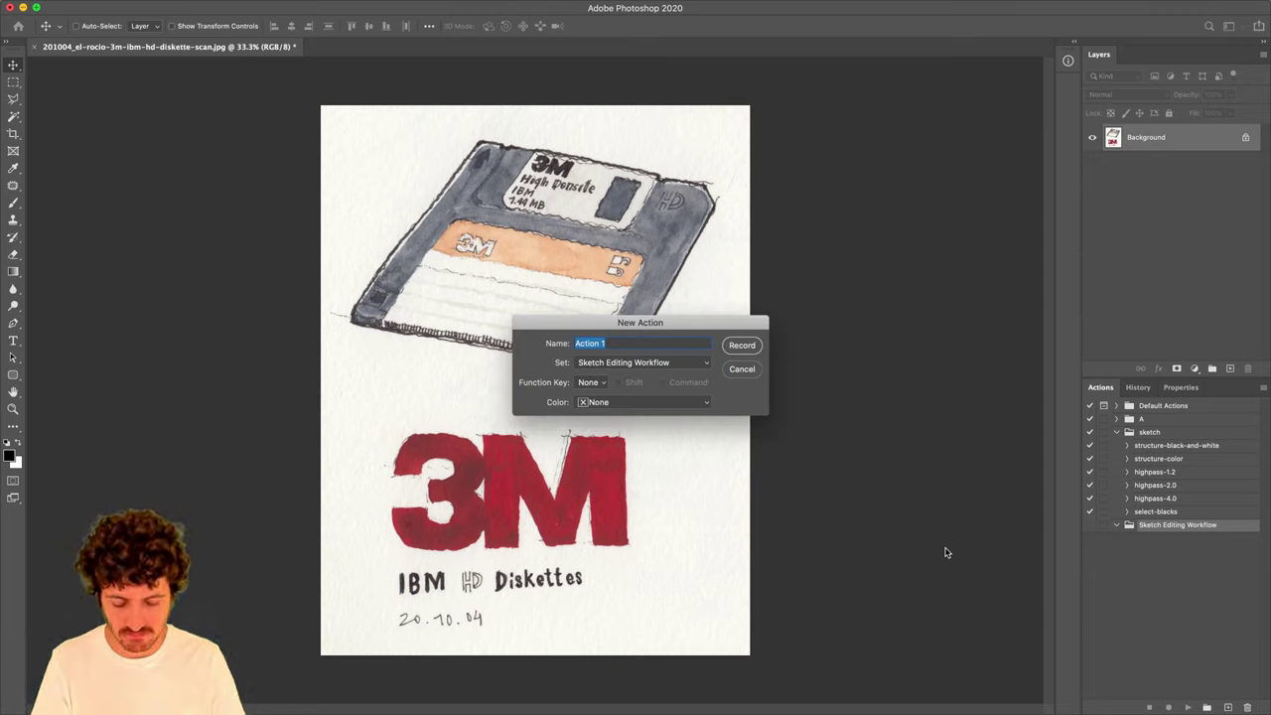
pyautogui.write('convert-to-black-and-white')
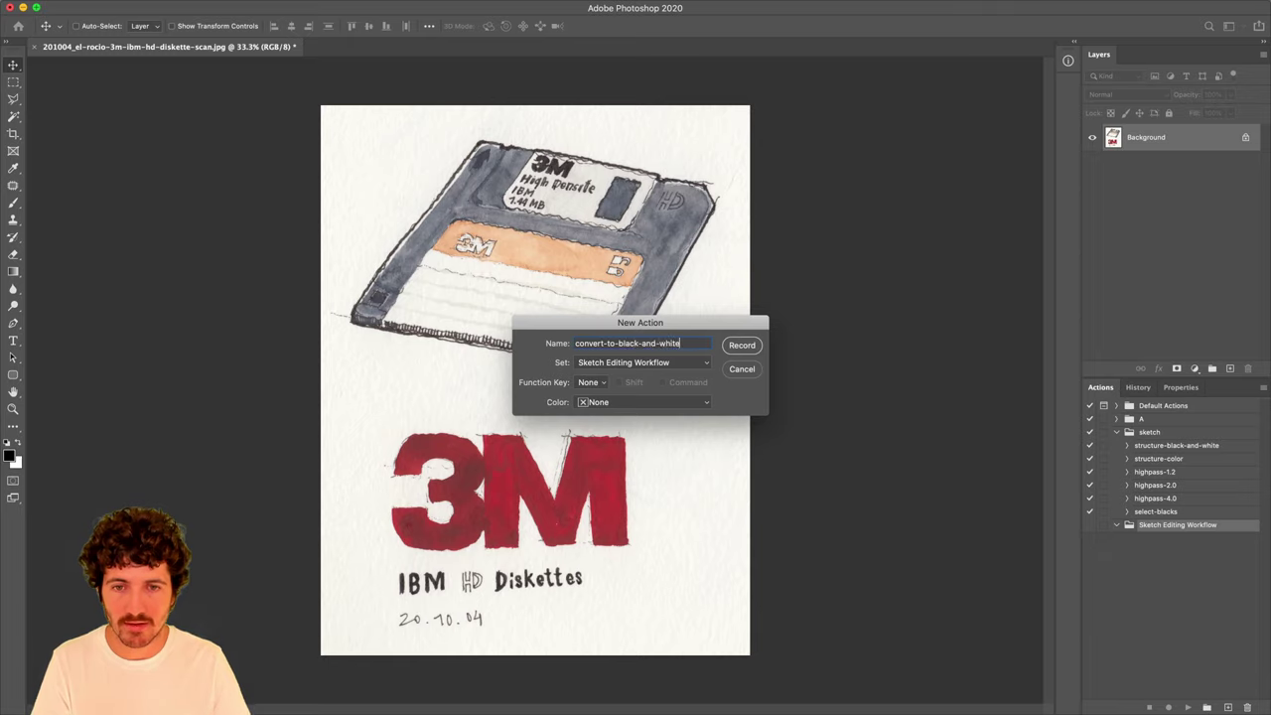
pyautogui.write('-and-rotate')
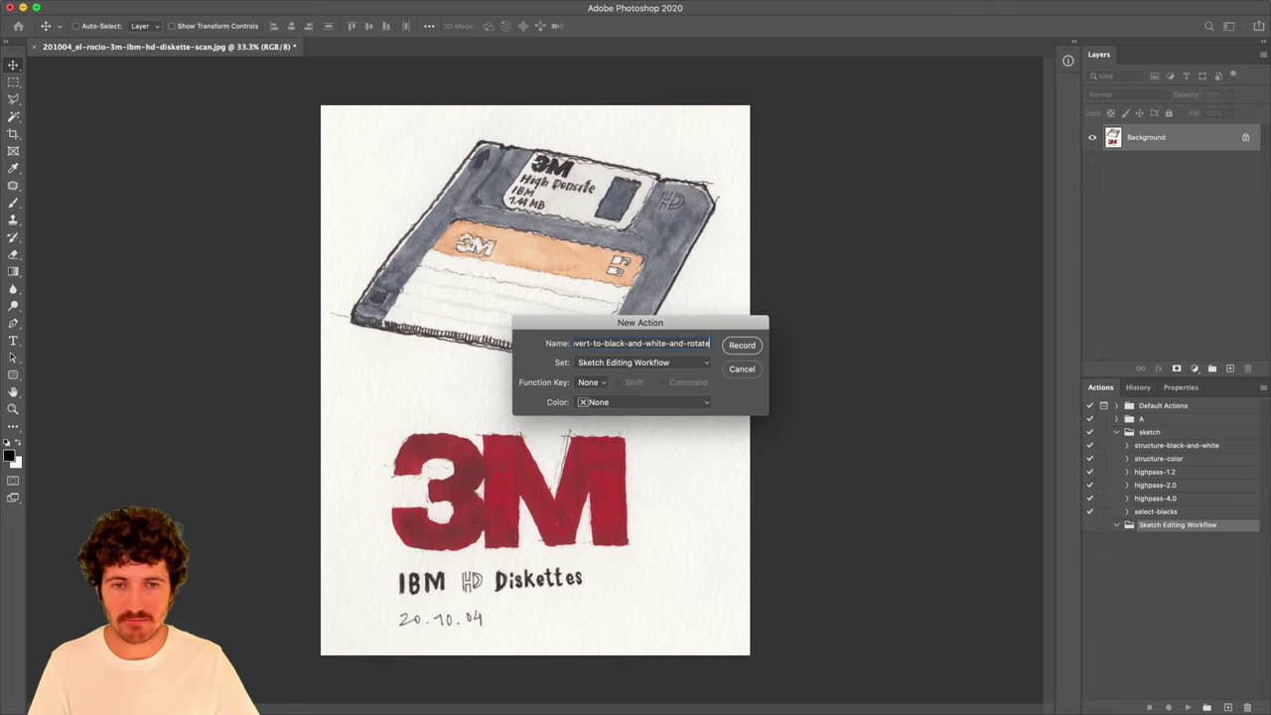
pyautogui.click(740, 346)
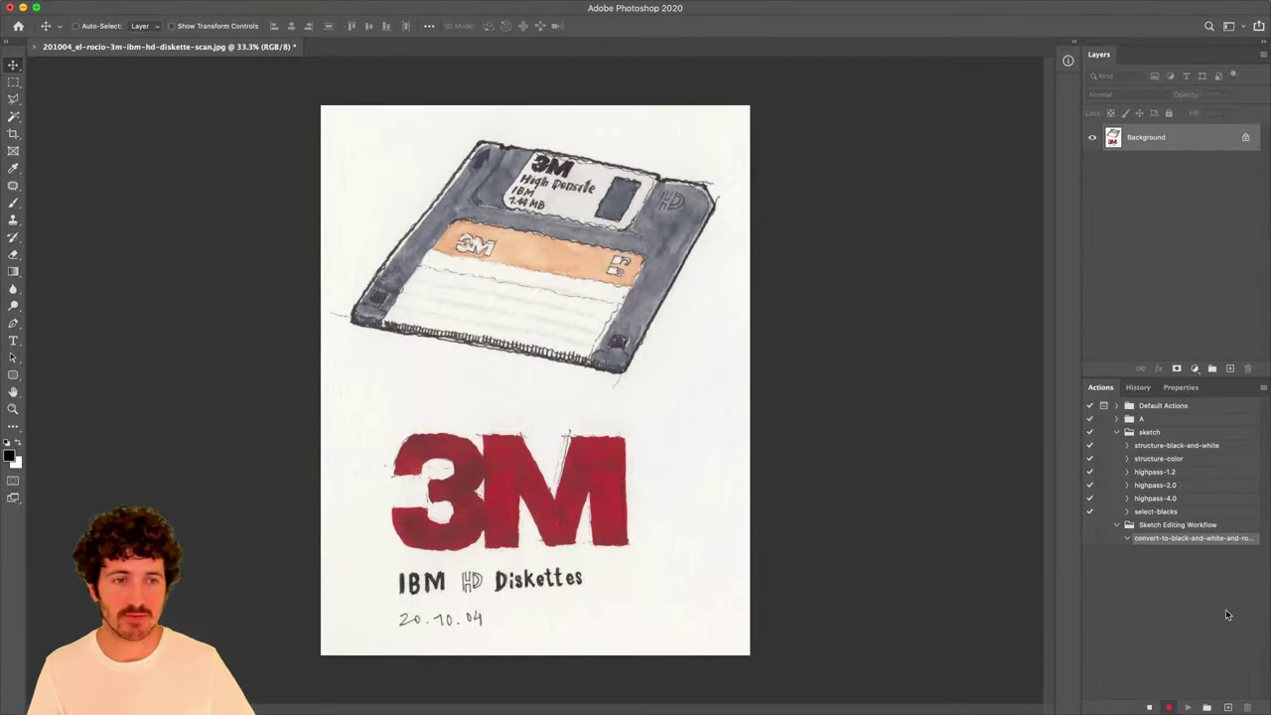
# Record a default Black & White adjustment layer and a 90° clockwise image rotation into the action, and stop recording.
pyautogui.click(1194, 369)
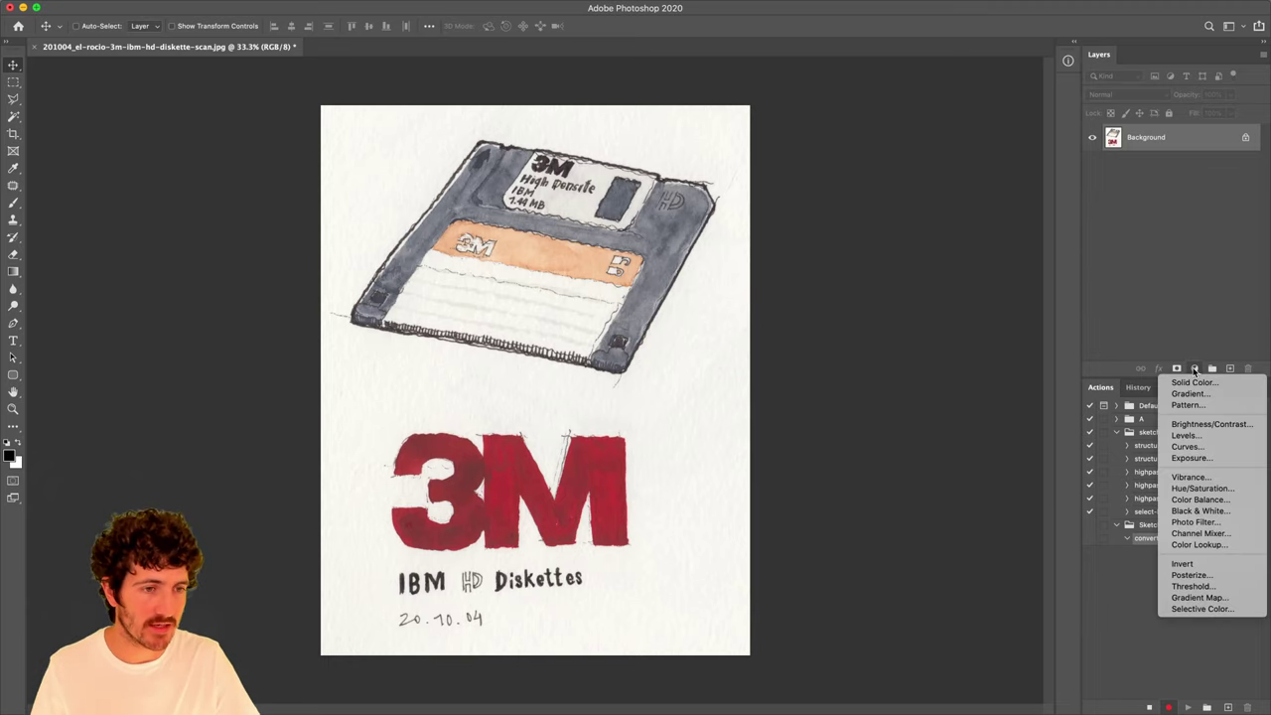
pyautogui.click(1195, 512)
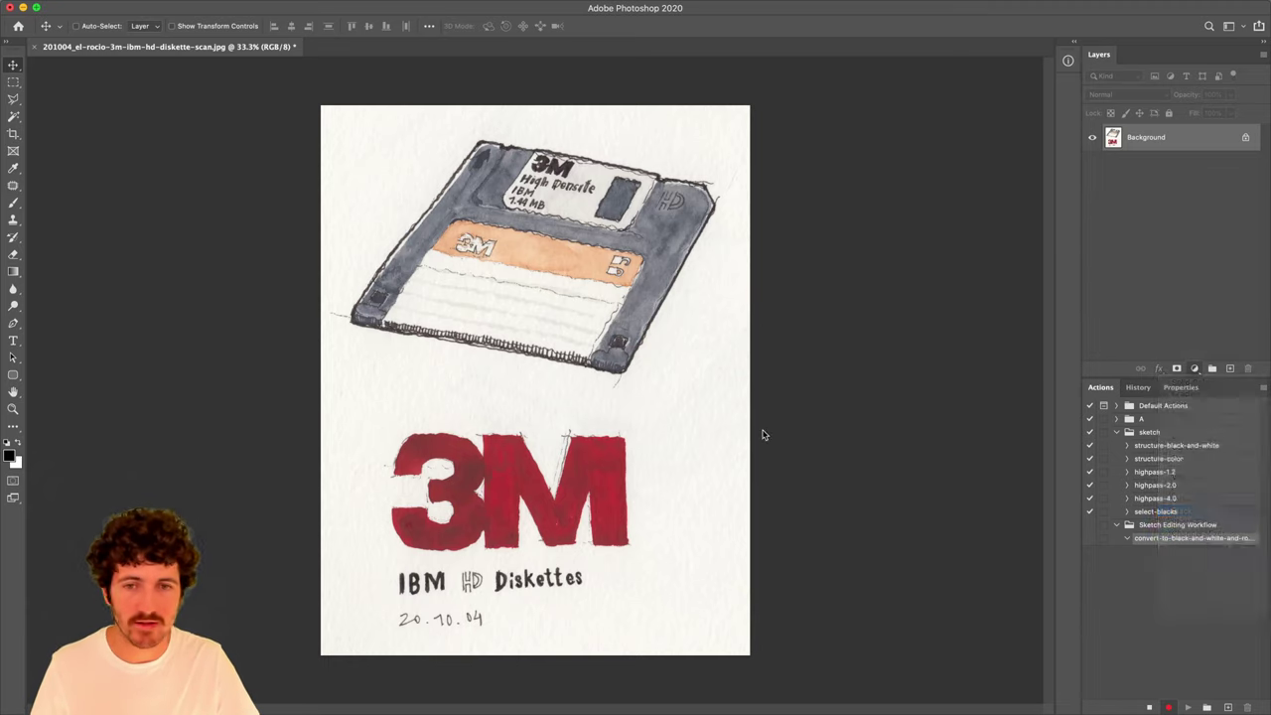
pyautogui.click(156, 5)
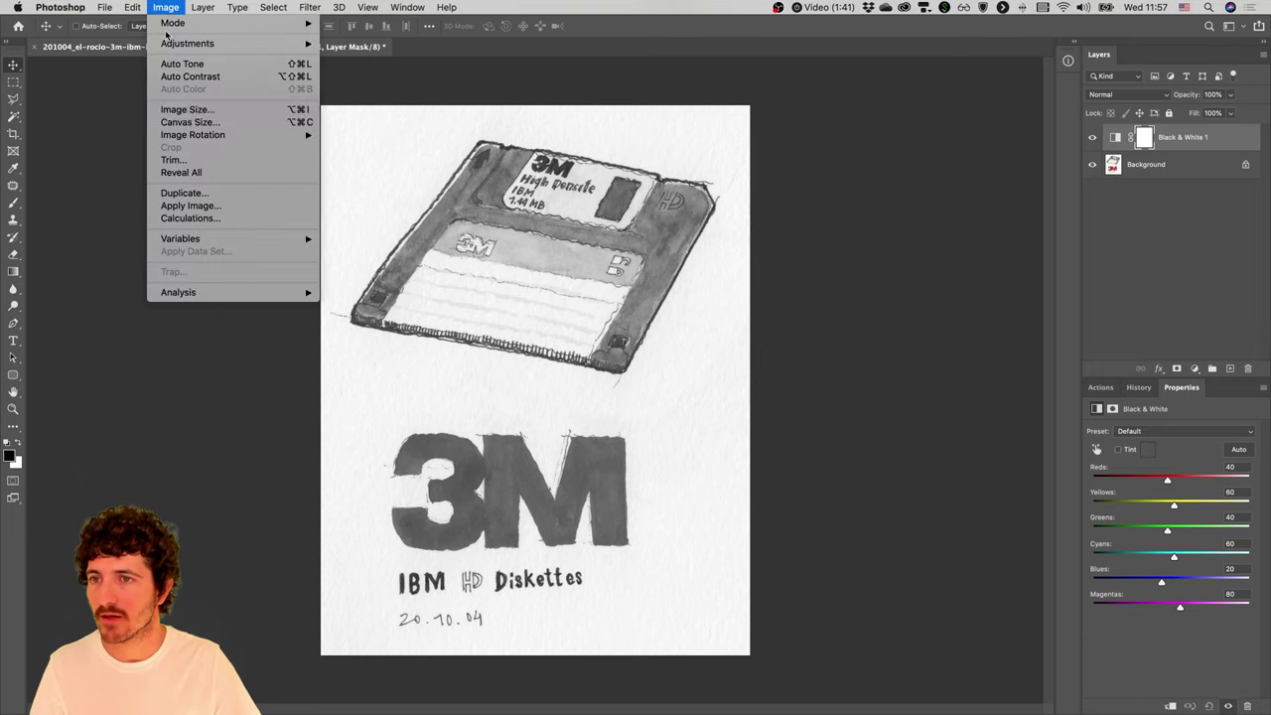
pyautogui.moveTo(288, 135)
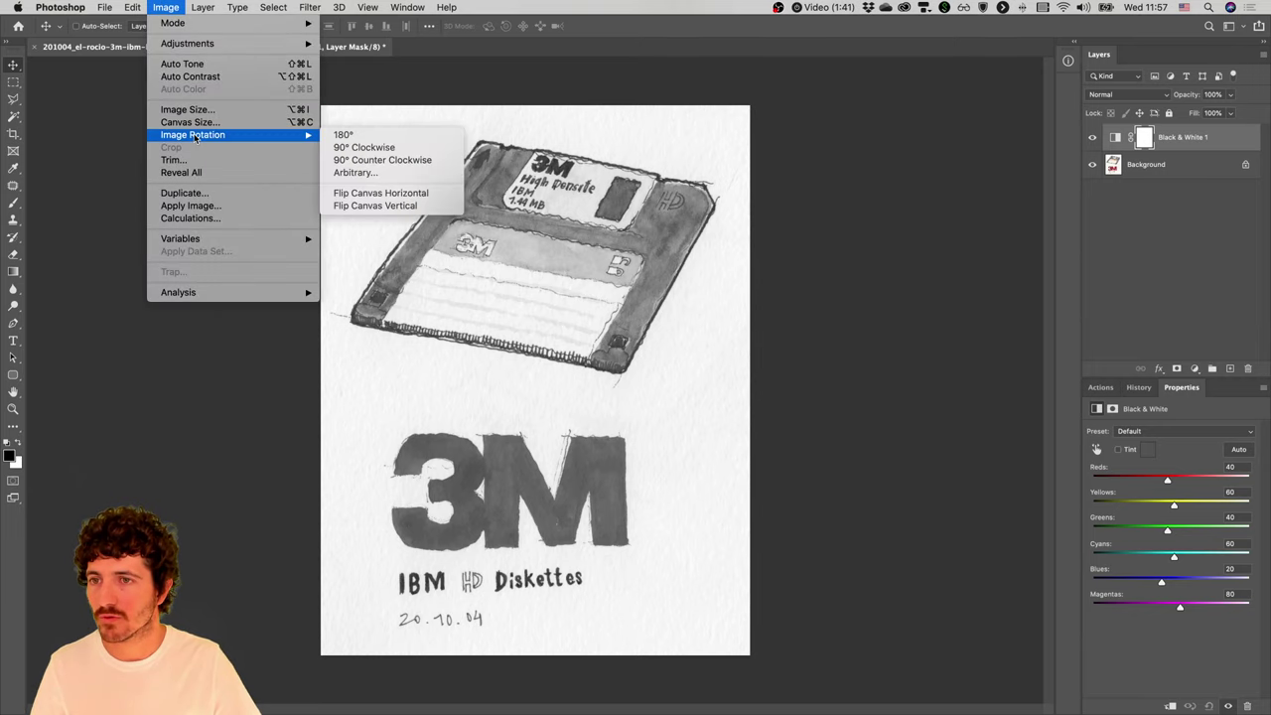
pyautogui.click(385, 152)
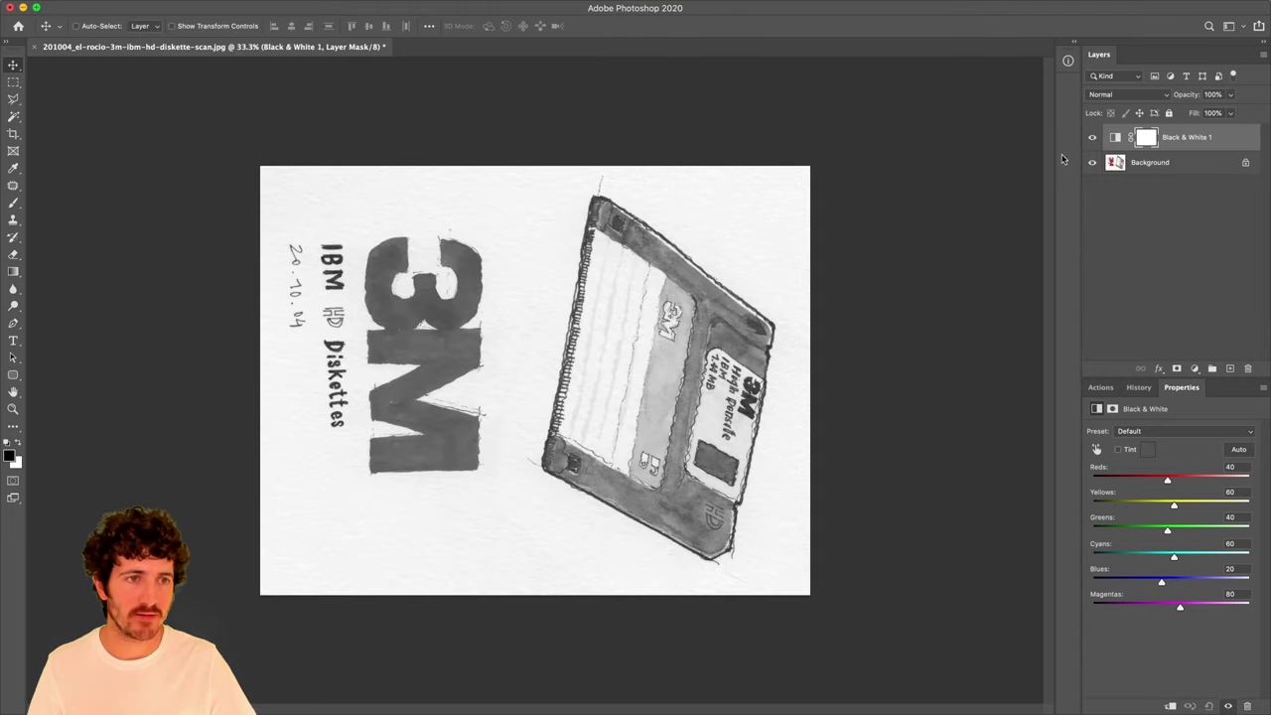
pyautogui.click(1100, 387)
pyautogui.click(1150, 707)
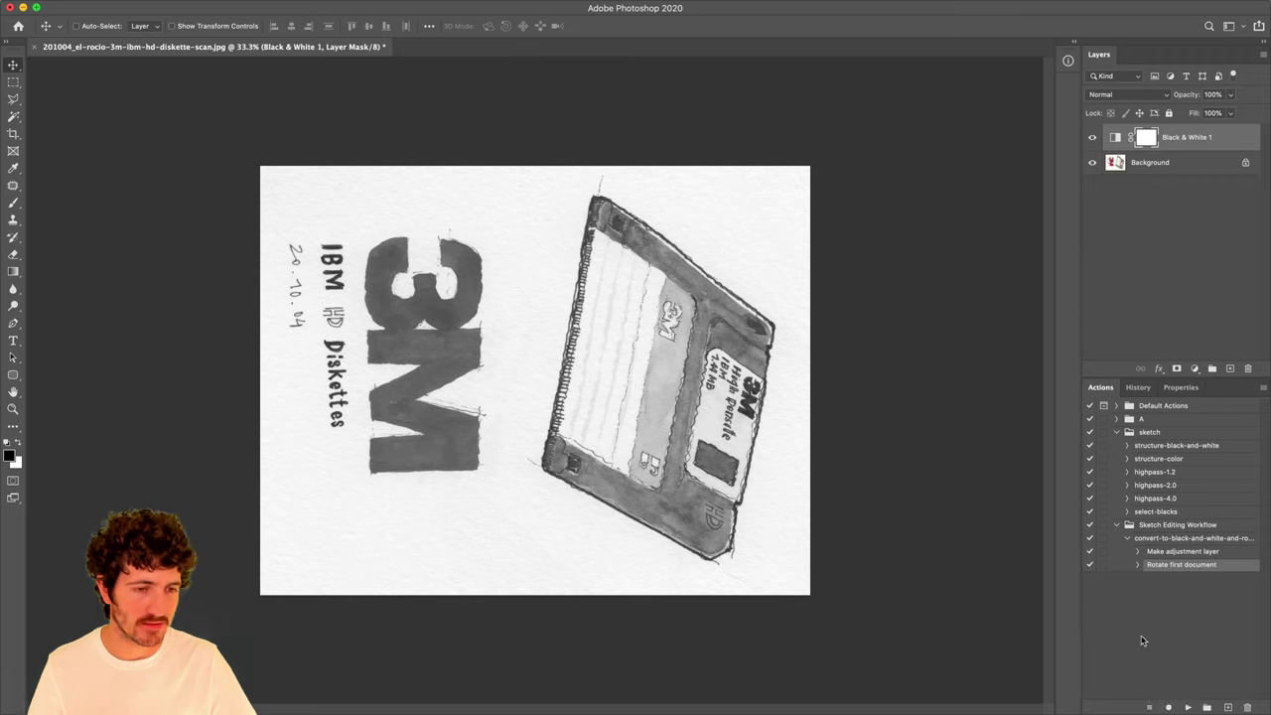
# Select the convert-to-black-and-white-and-rotate action and close the diskette scan without saving.
pyautogui.click(1140, 538)
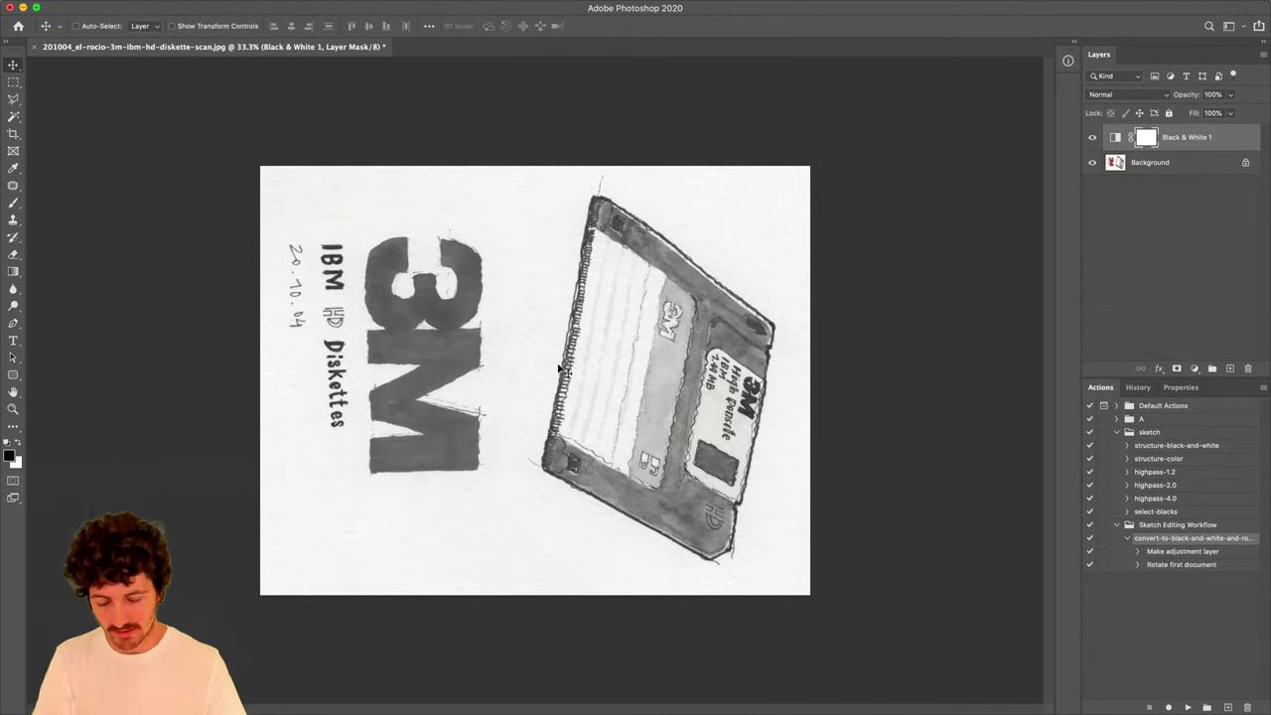
pyautogui.press('super+w')
pyautogui.click(590, 238)
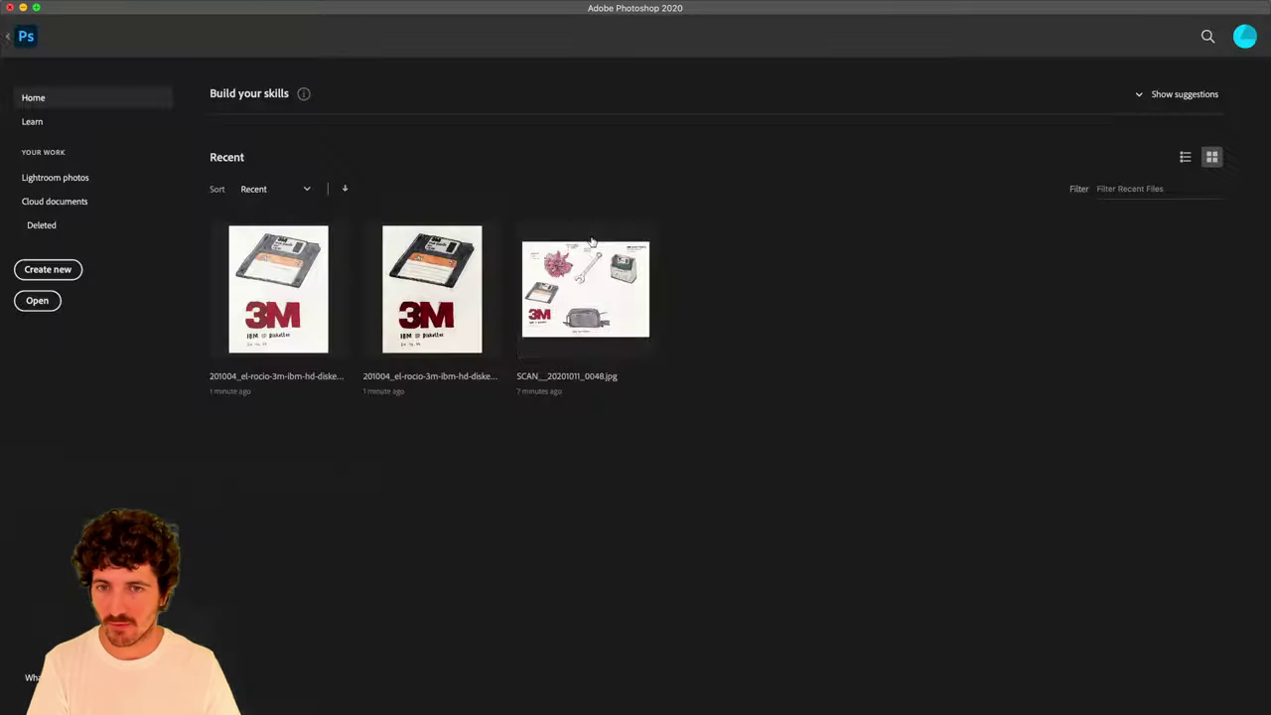
# Open SCAN__20201011_0009.jpg from the sheets folder on the desktop in Photoshop.
pyautogui.hotkey('ctrl', 'Left')
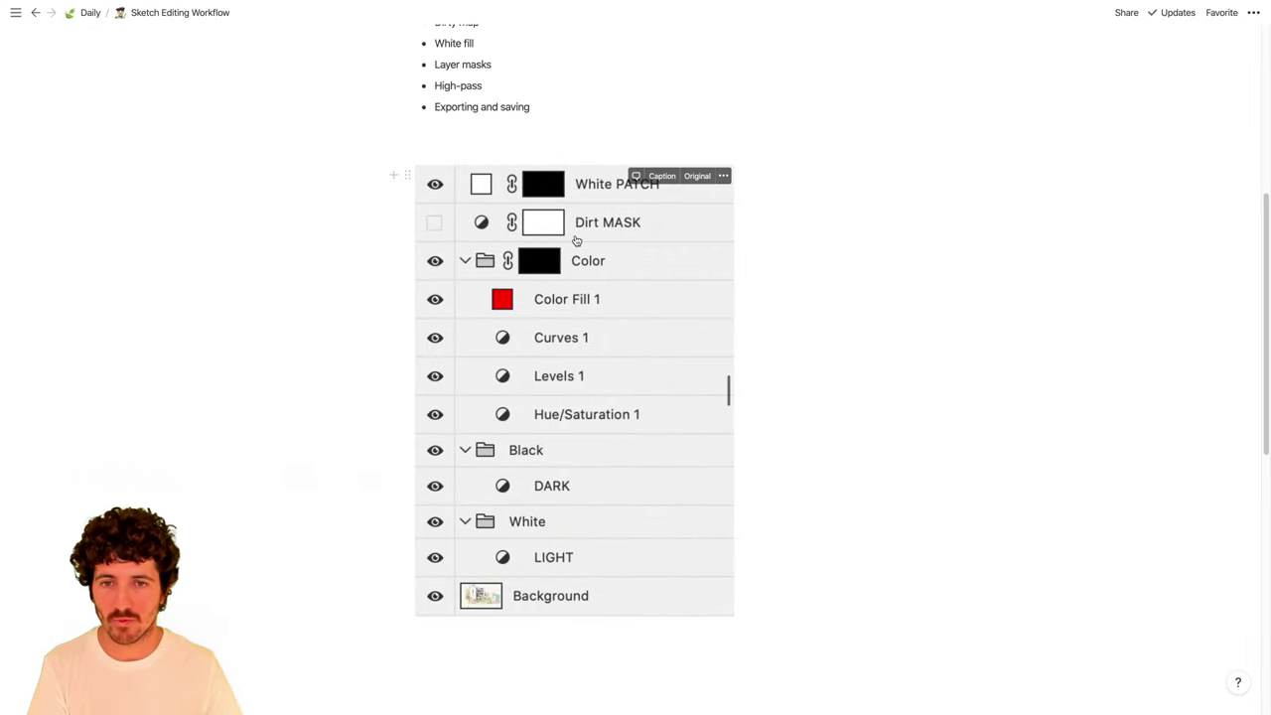
pyautogui.hotkey('ctrl', 'Right')
pyautogui.hotkey('ctrl', 'Up')
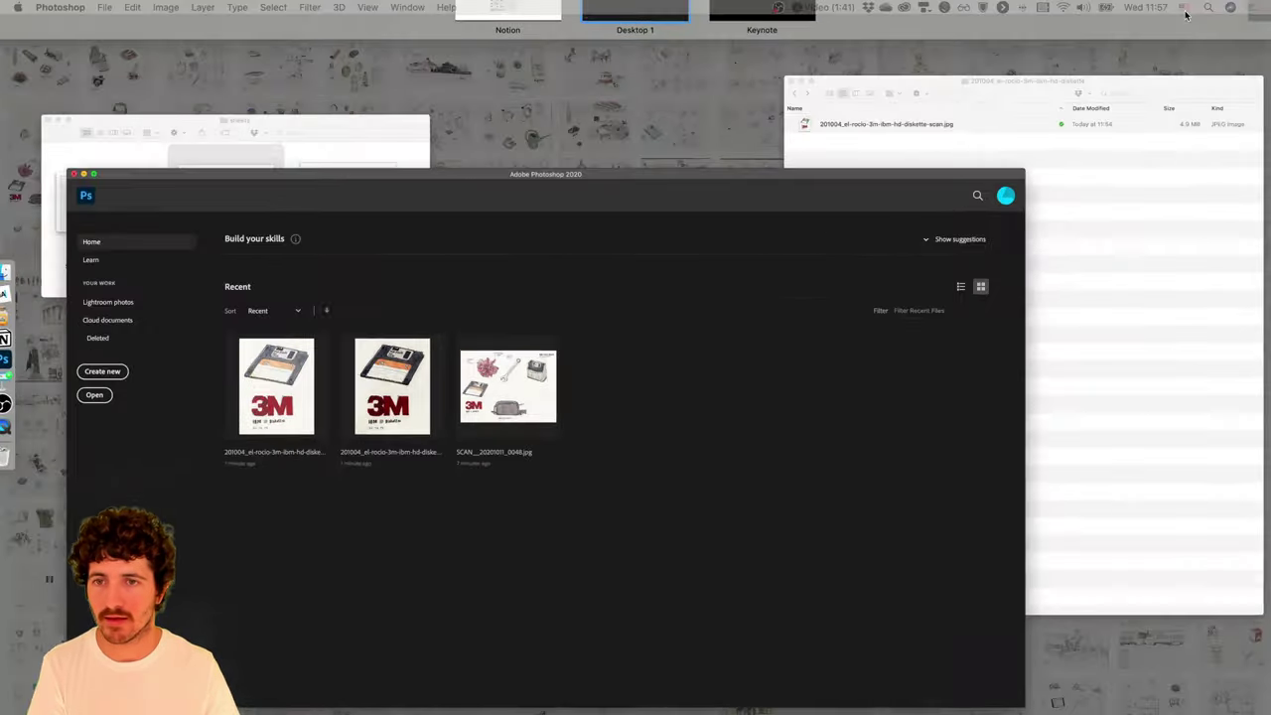
pyautogui.hotkey('ctrl', 'Up')
pyautogui.press('F11')
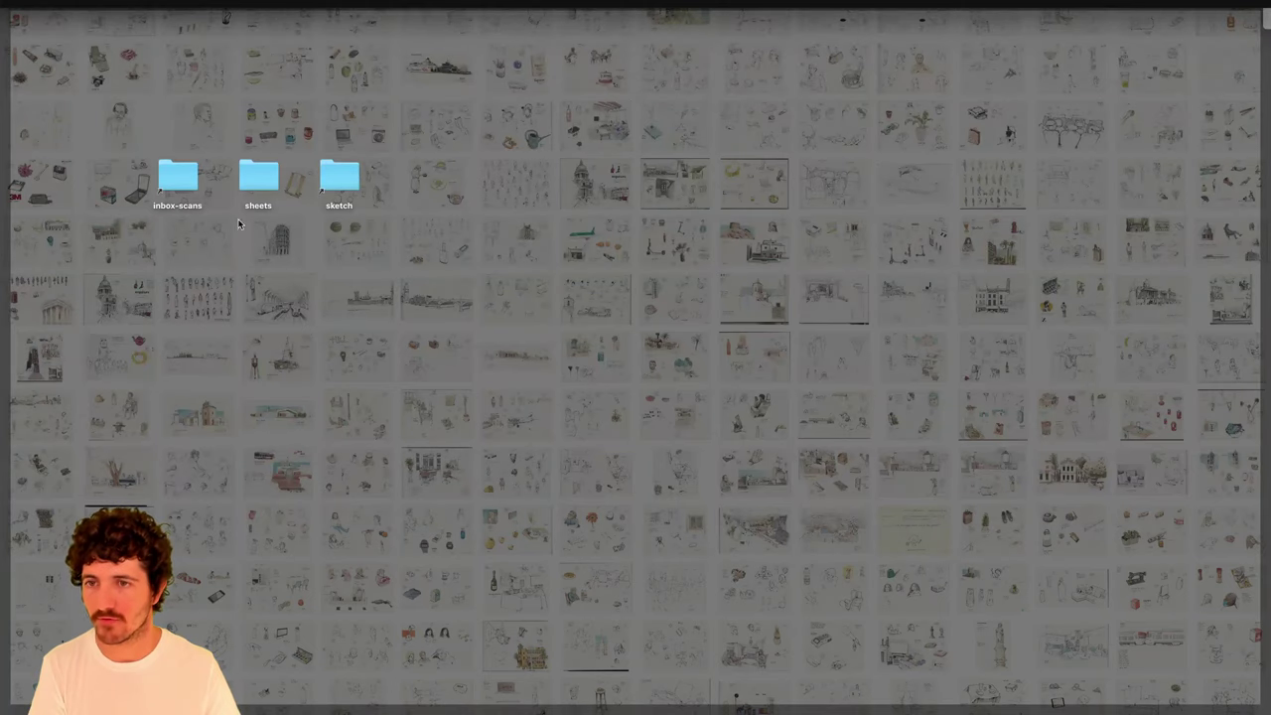
pyautogui.doubleClick(276, 185)
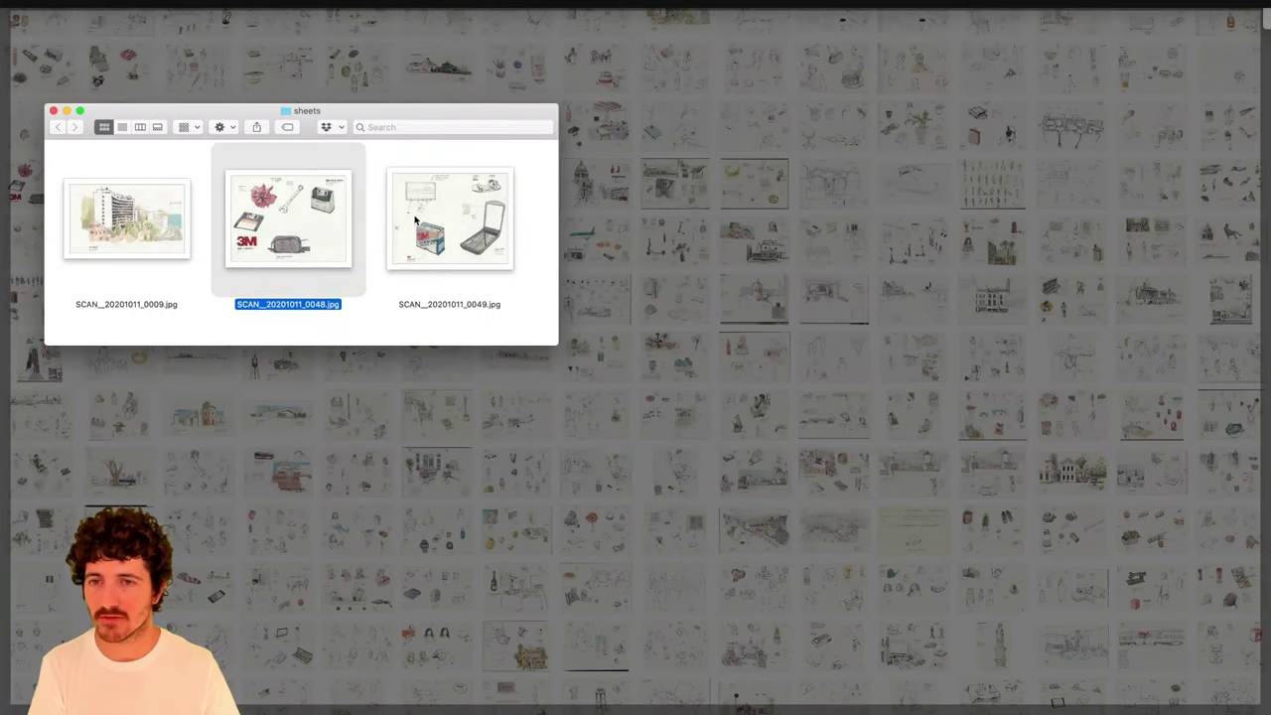
pyautogui.click(147, 230)
pyautogui.press('F11')
pyautogui.moveTo(147, 230); pyautogui.dragTo(700, 427)
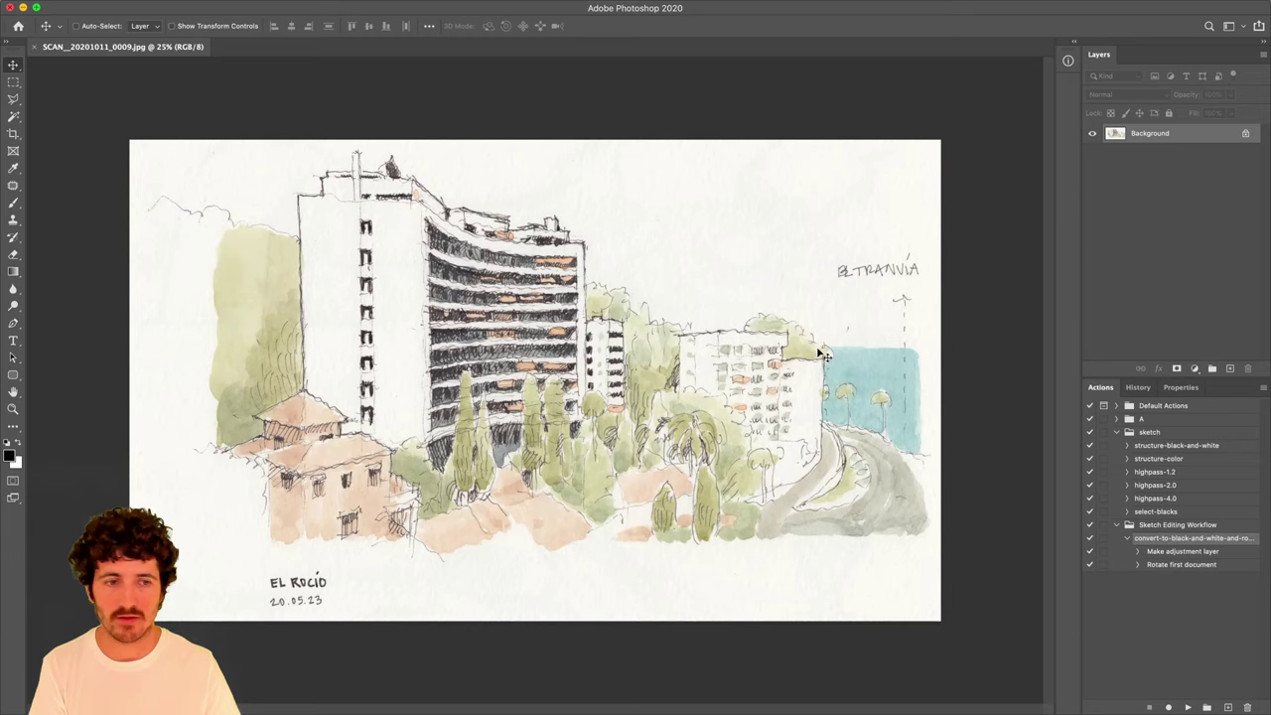
# Play the convert-to-black-and-white-and-rotate action four times on the building scan.
pyautogui.click(1187, 708)
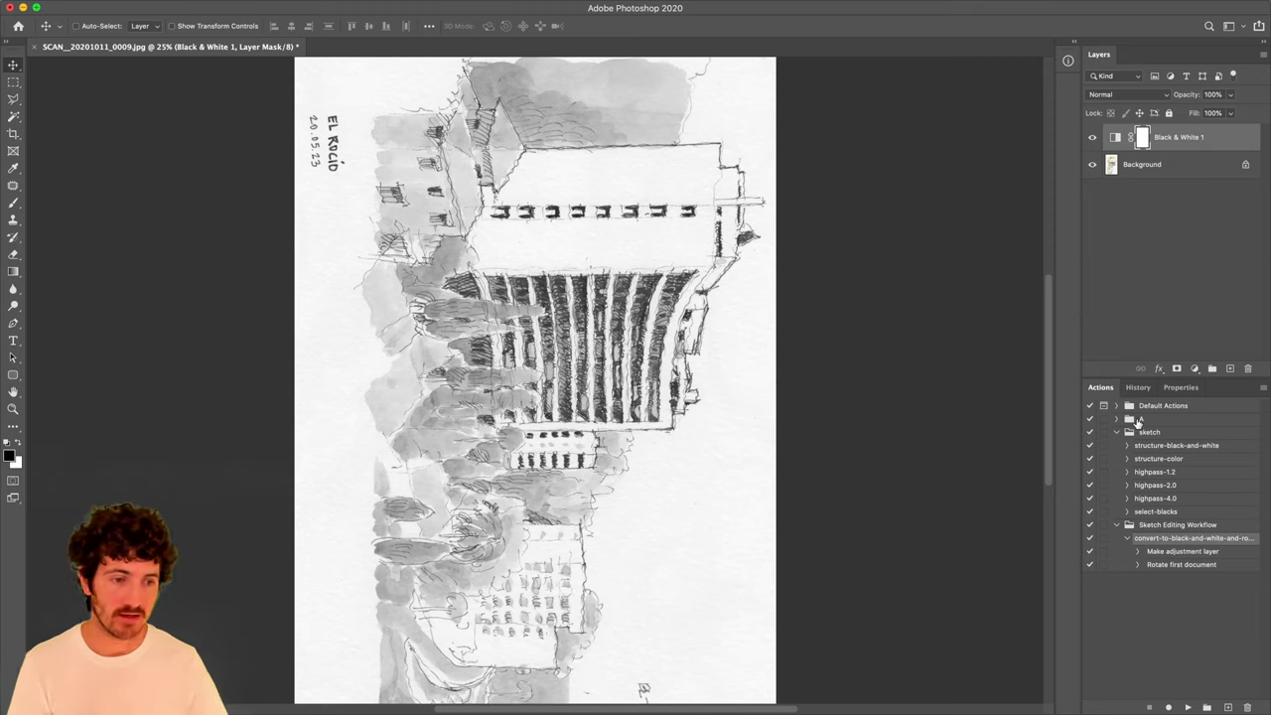
pyautogui.click(1188, 707)
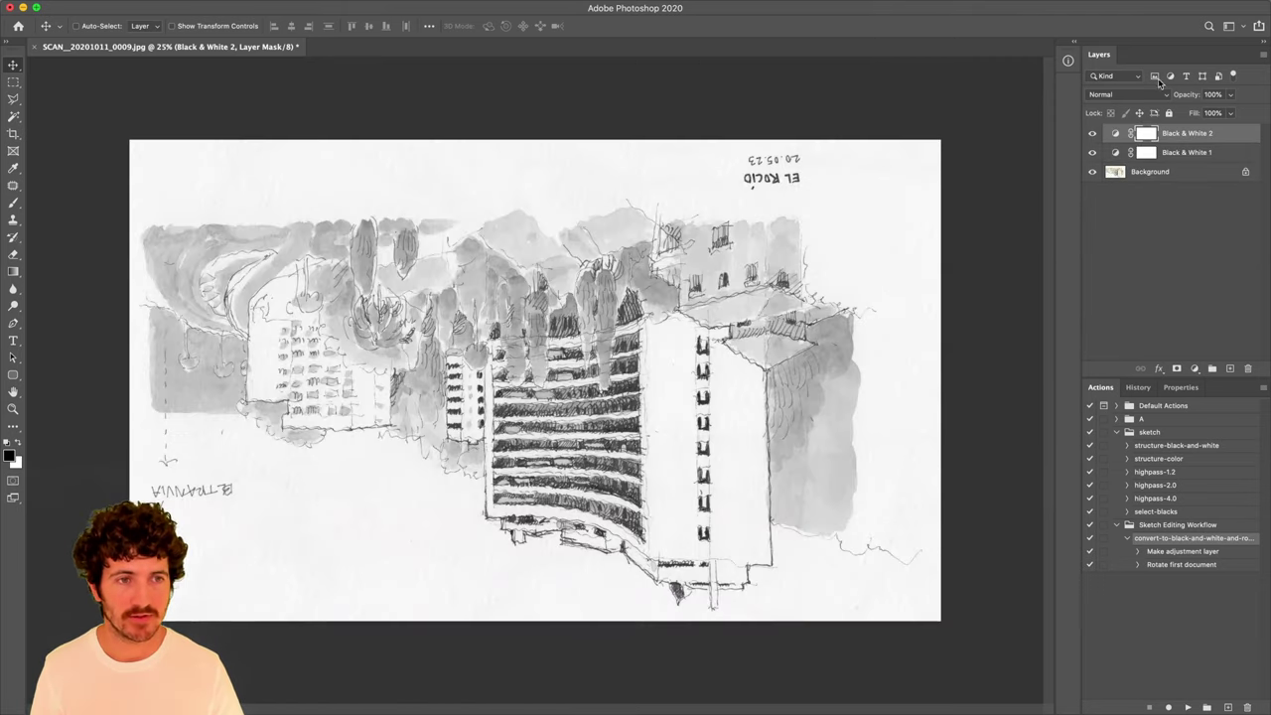
pyautogui.click(1188, 707)
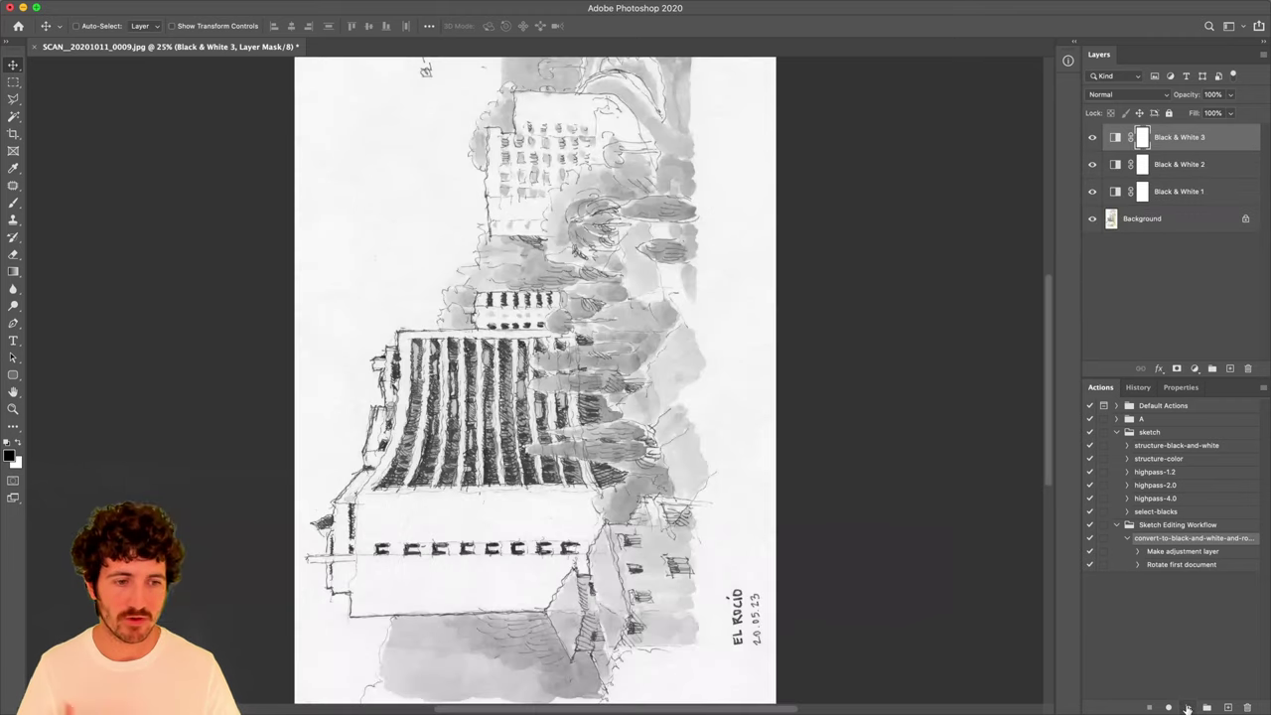
pyautogui.click(1188, 707)
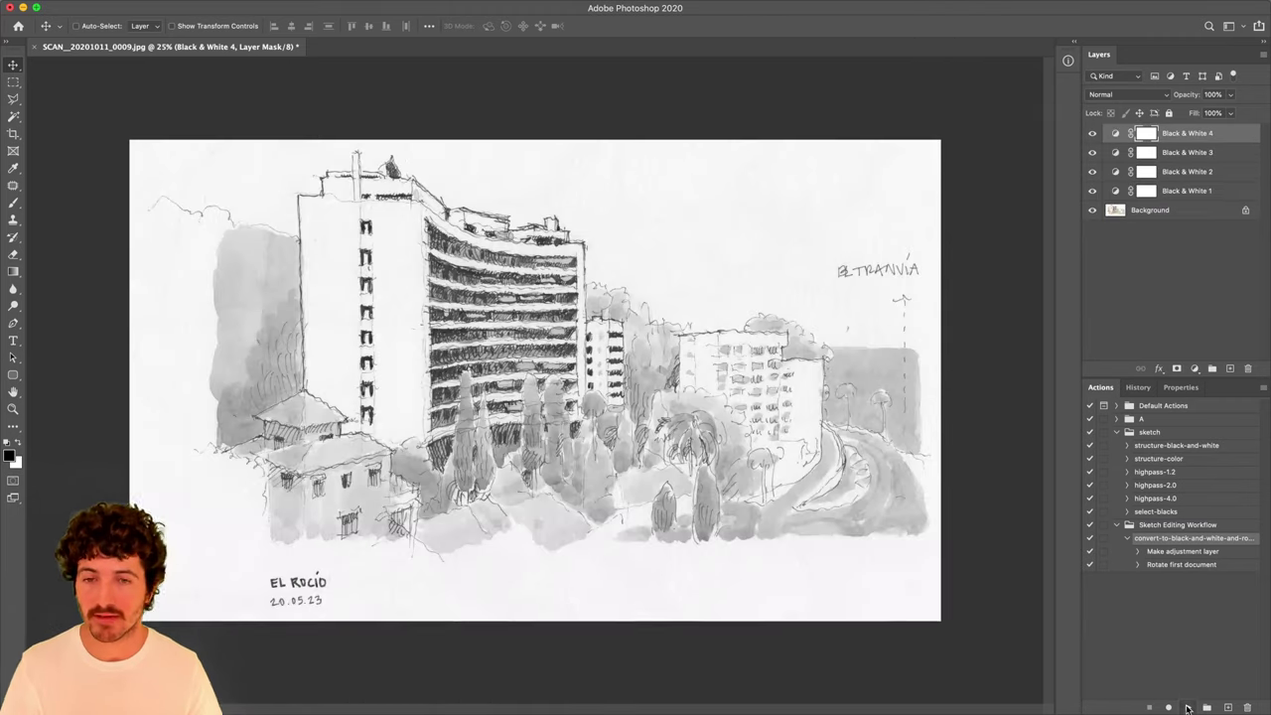
# Restore the building scan to its opening history snapshot, and cancel toggling all commands of the action.
pyautogui.click(1137, 388)
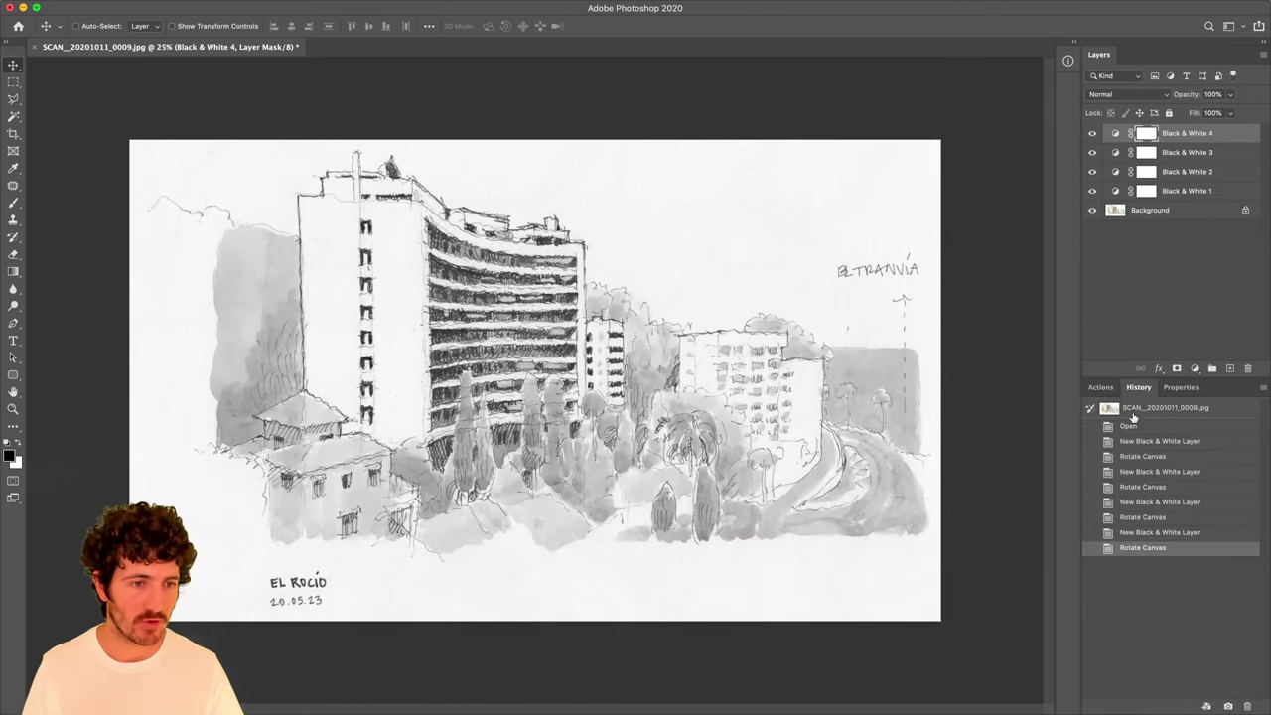
pyautogui.click(1139, 412)
pyautogui.click(1109, 388)
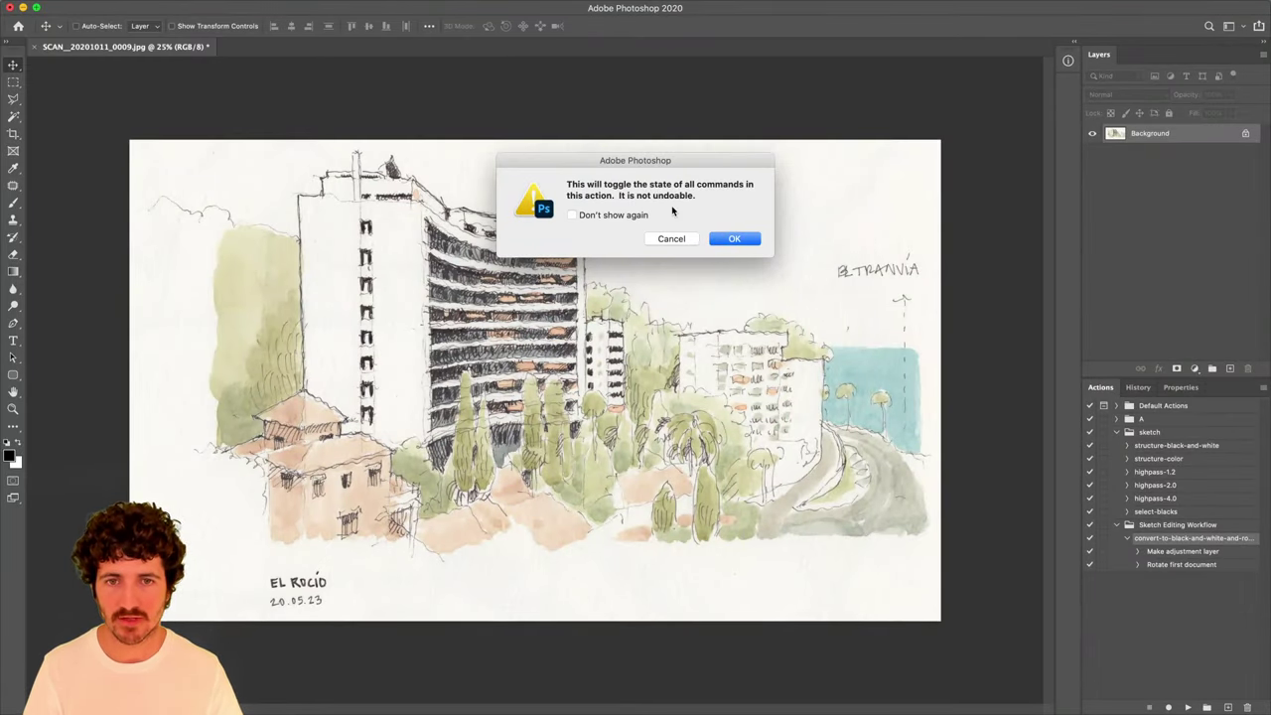
pyautogui.click(672, 241)
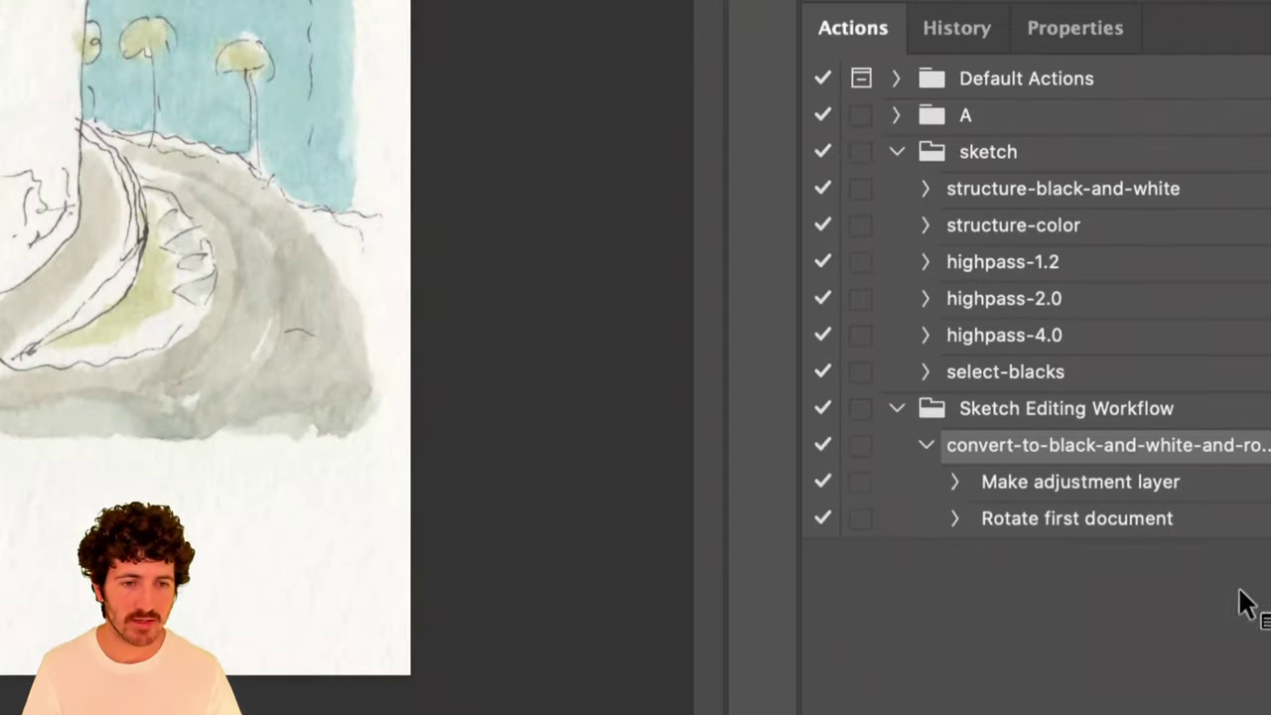
# Try toggling the action's commands on and off, leaving only Make adjustment layer disabled.
pyautogui.click(1087, 553)
pyautogui.click(819, 519)
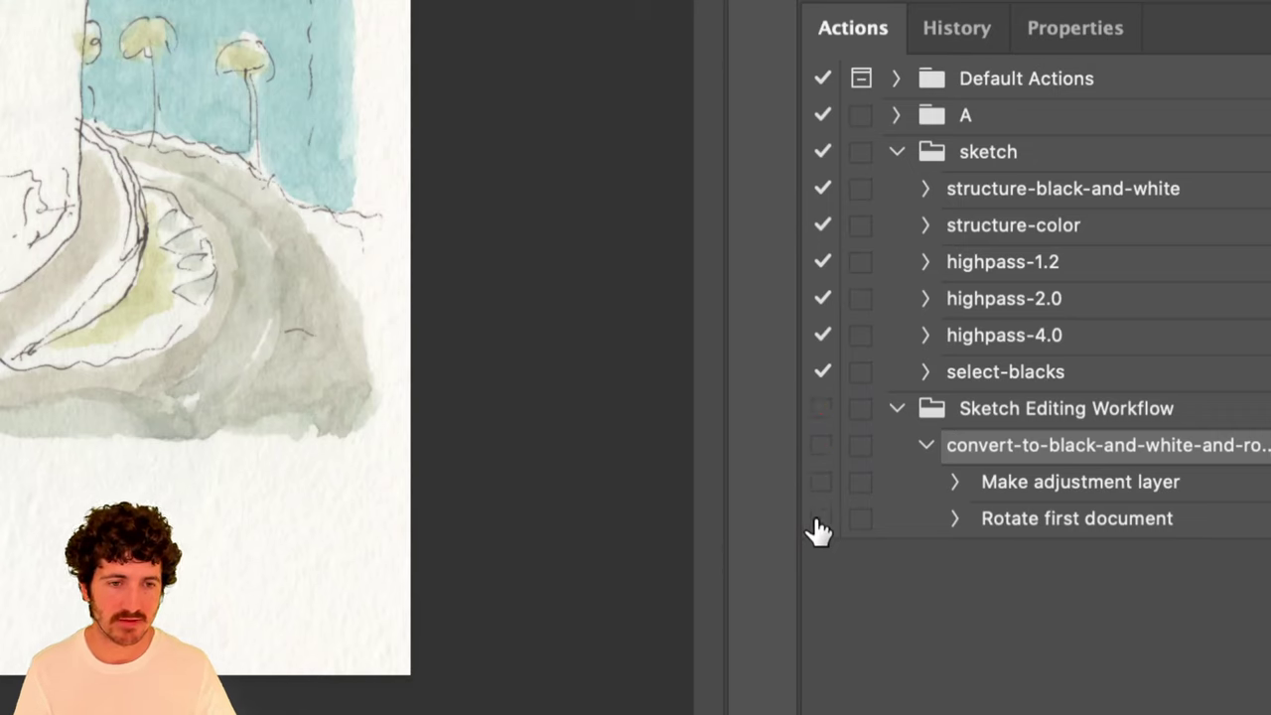
pyautogui.click(820, 483)
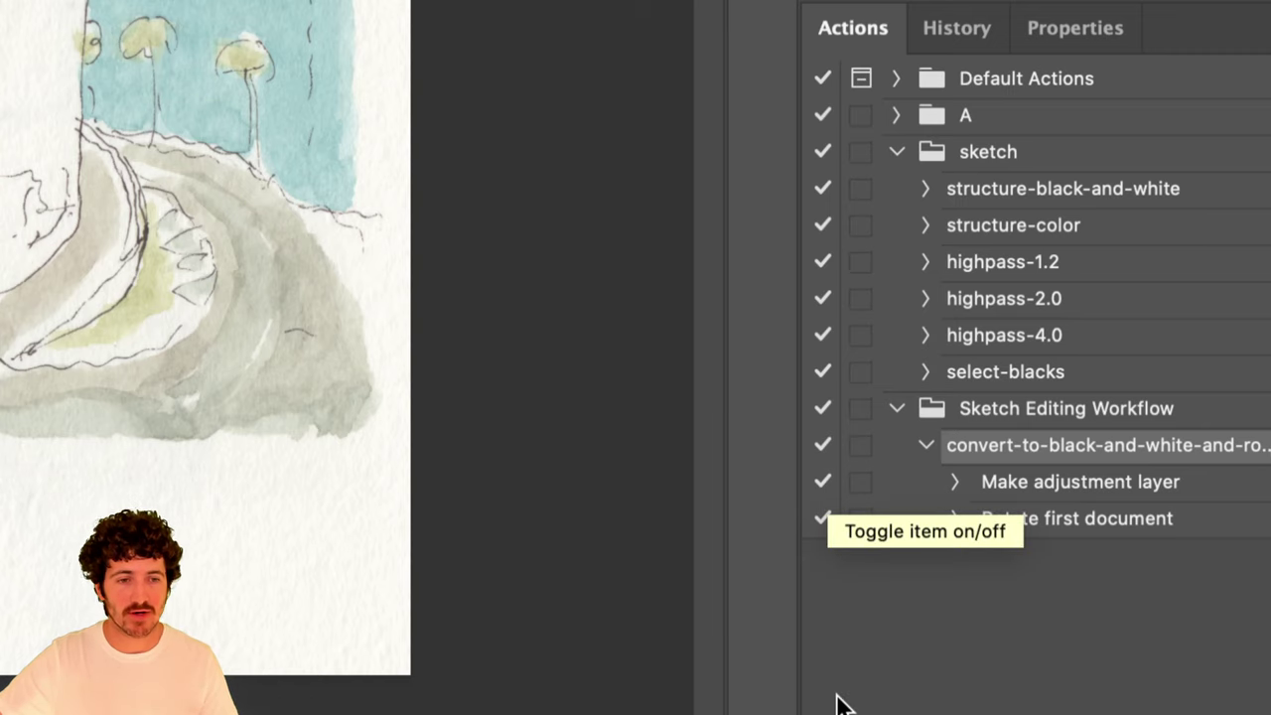
pyautogui.click(824, 488)
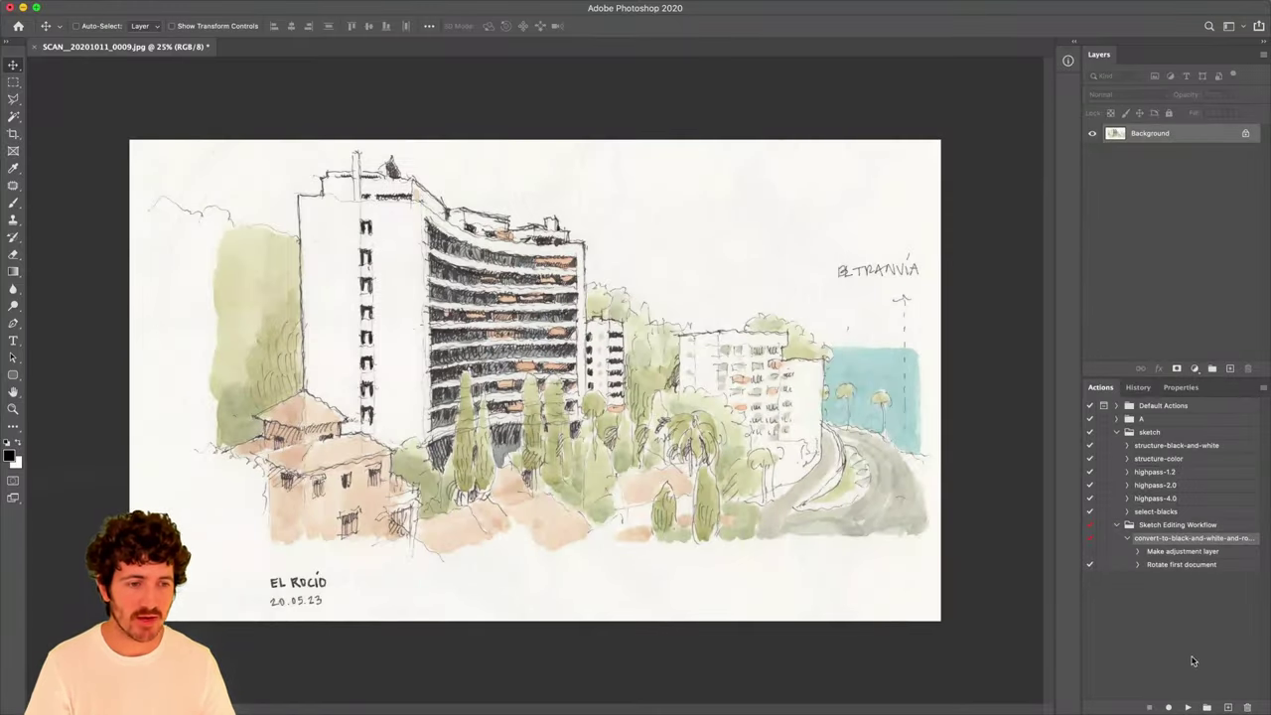
# Play the action five times with only its rotation command enabled, turning the building scan by 90° each time.
pyautogui.click(1185, 707)
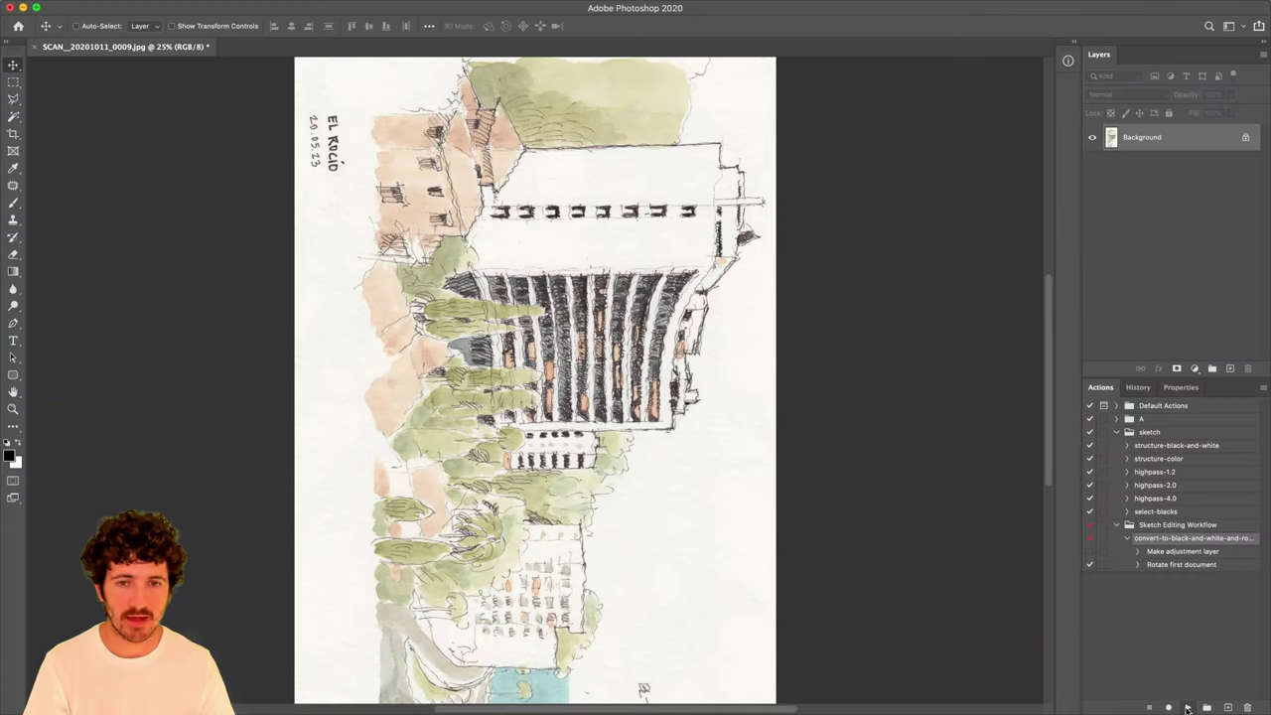
pyautogui.click(1187, 708)
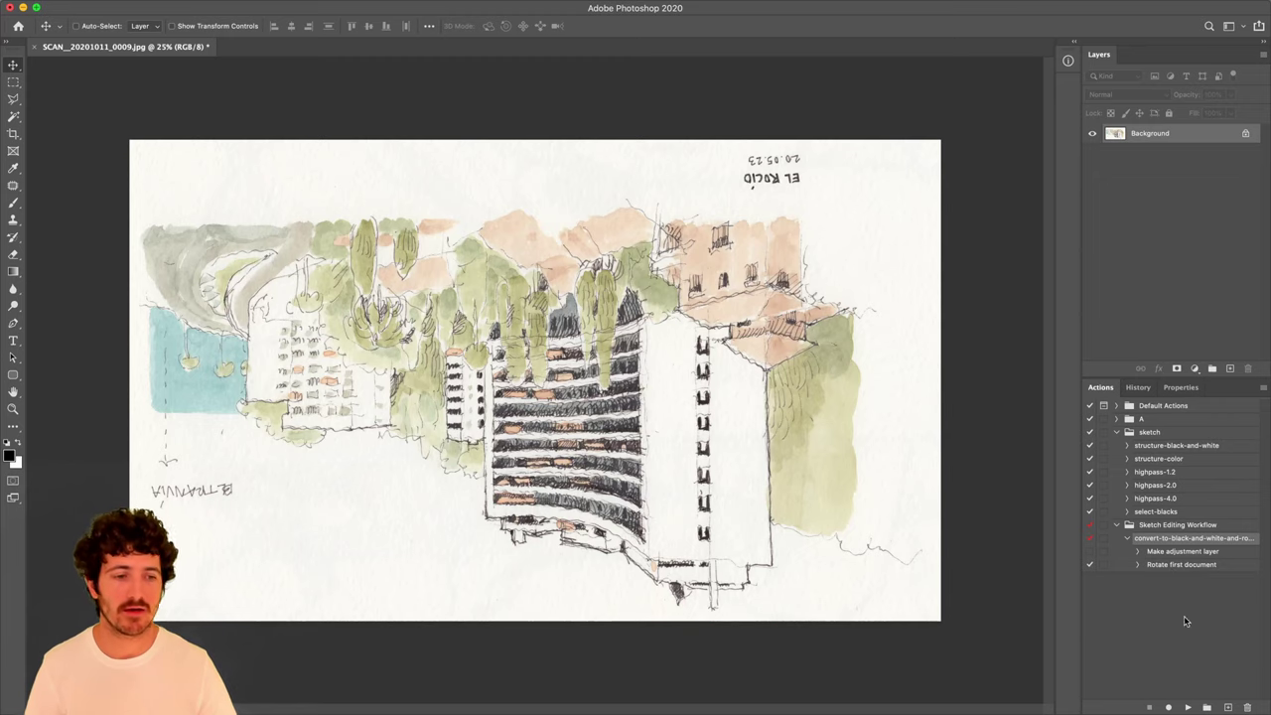
pyautogui.click(1187, 707)
pyautogui.click(1187, 707)
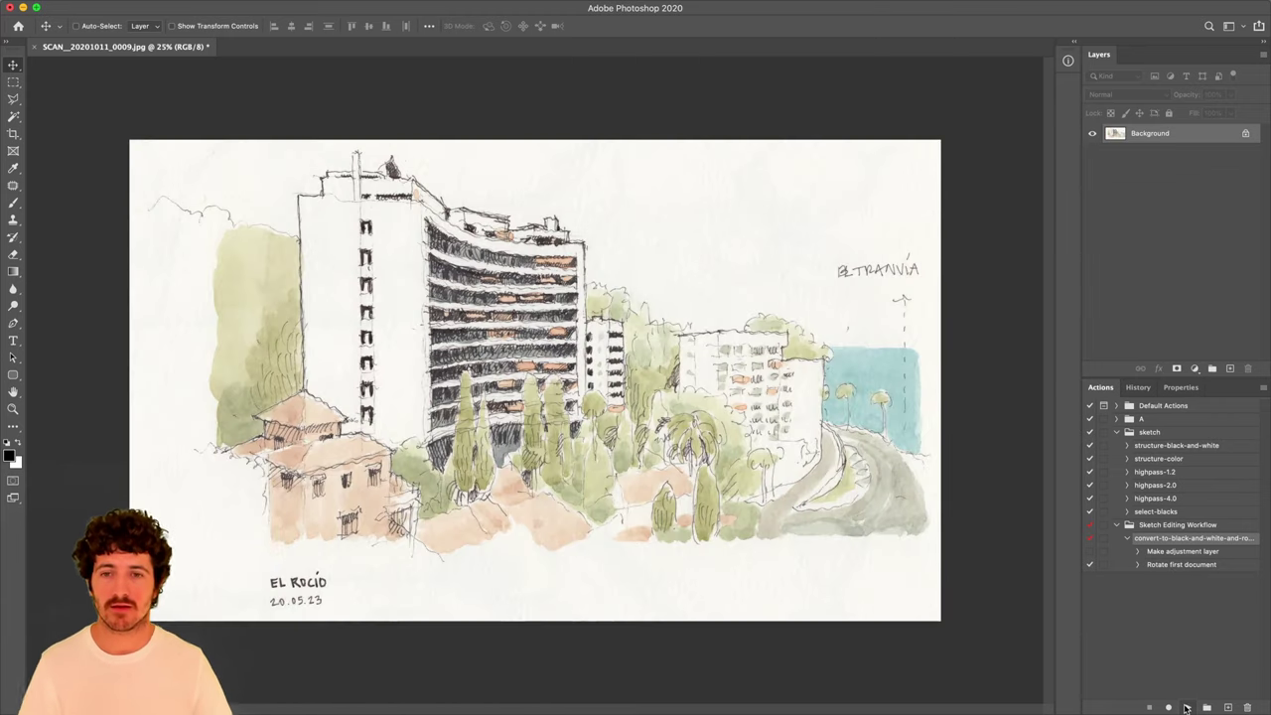
pyautogui.click(1187, 707)
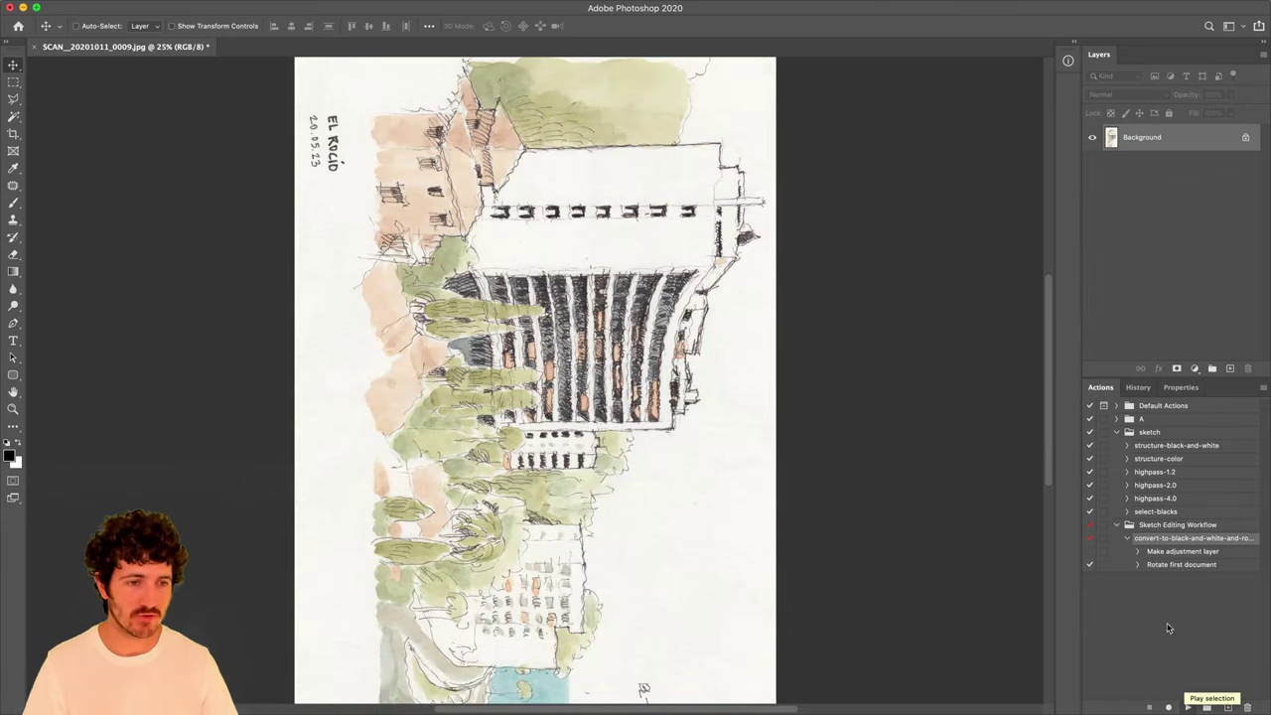
# Delete the convert-to-black-and-white-and-rotate action and restore the building scan to its opening history snapshot.
pyautogui.click(1248, 705)
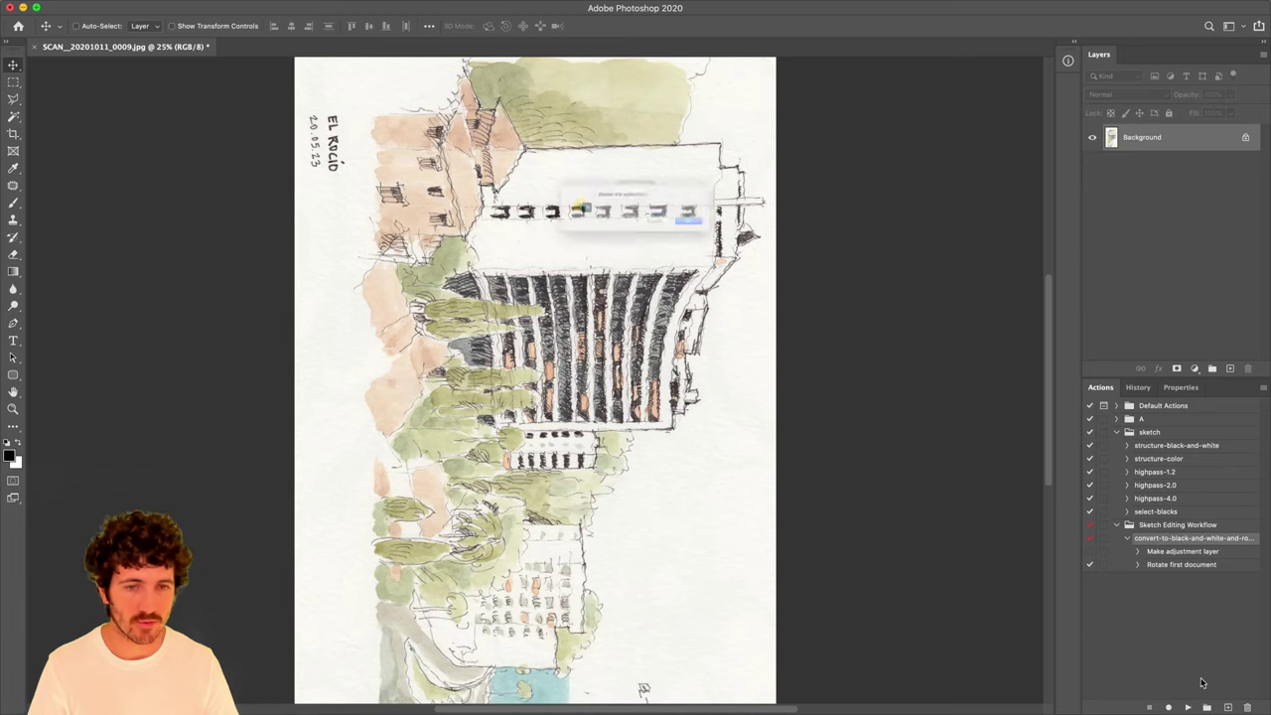
pyautogui.click(735, 236)
pyautogui.click(1147, 390)
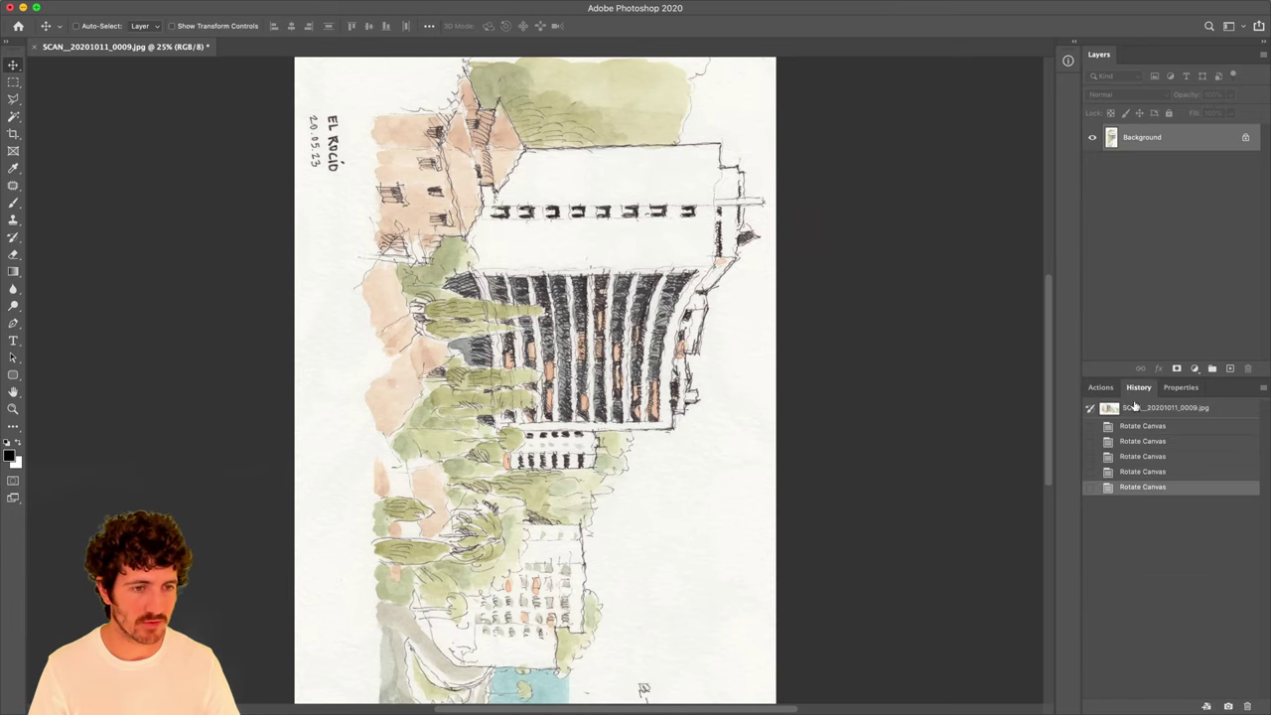
pyautogui.click(1137, 407)
pyautogui.click(1100, 388)
# Close the building scan without saving and open 201004_el-rocio-3m-ibm-hd-diskette-scan.jpg from its Finder folder in Photoshop.
pyautogui.press('super+w')
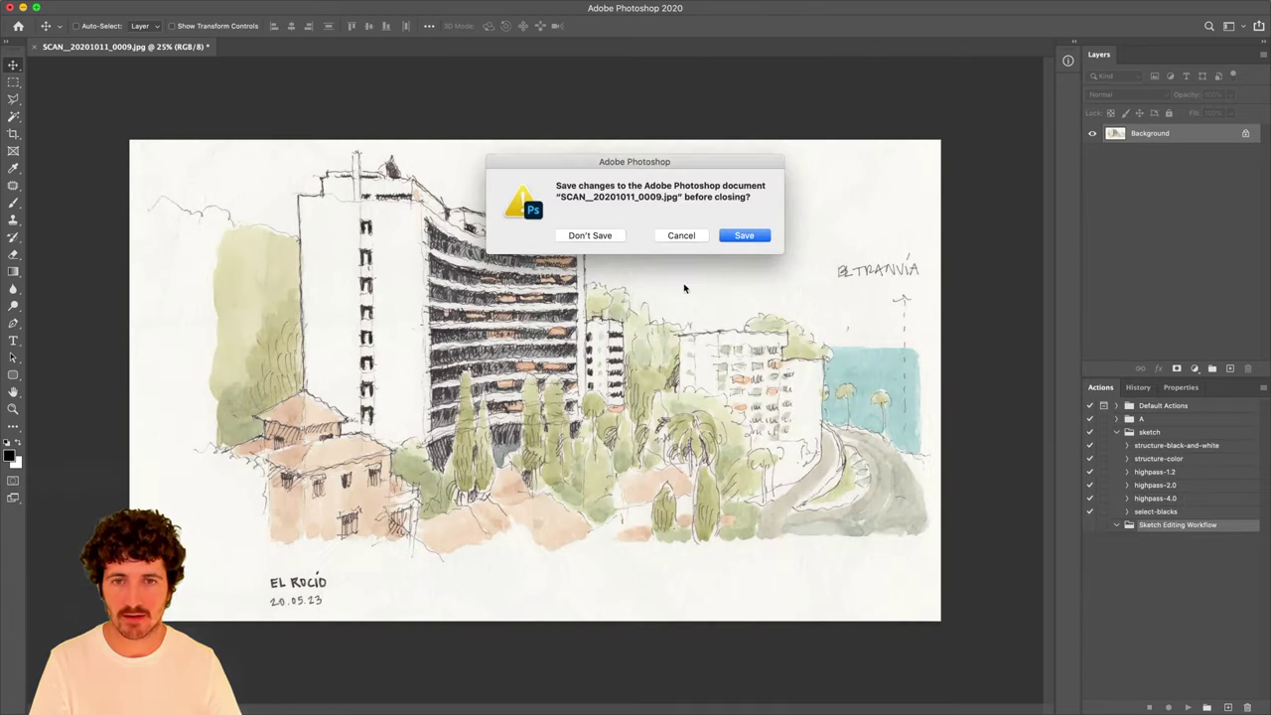
pyautogui.click(591, 237)
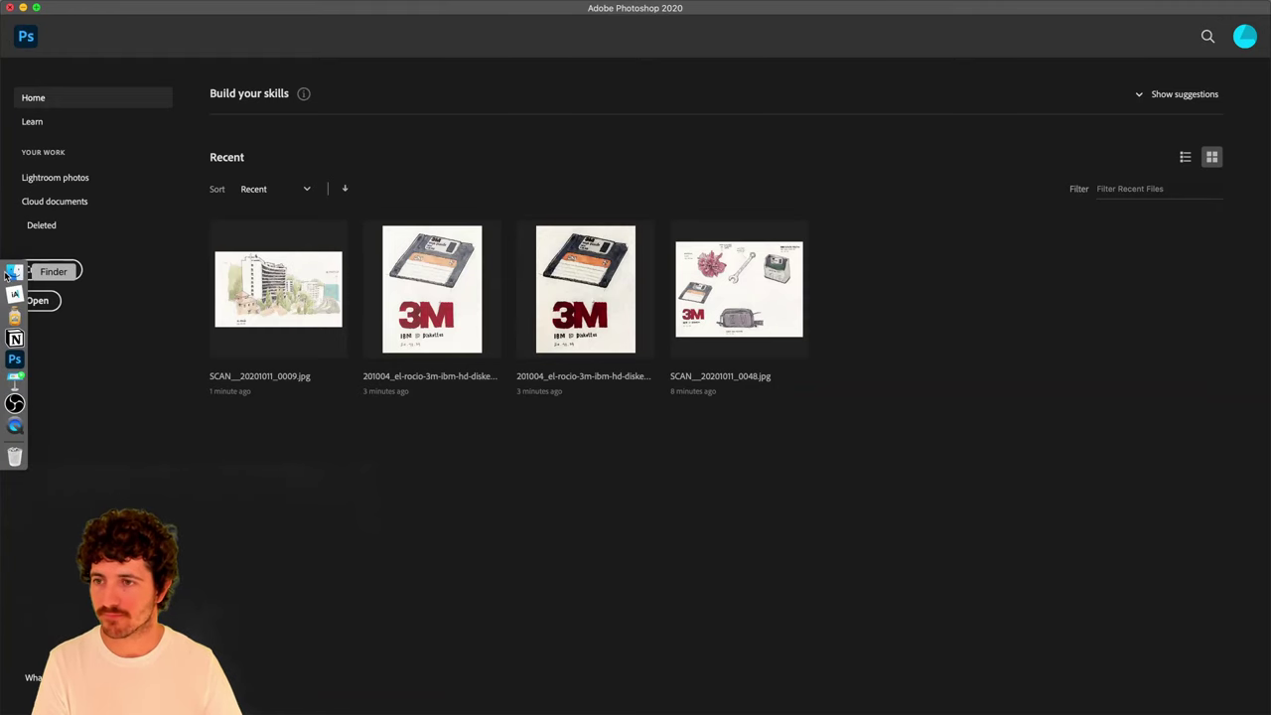
pyautogui.click(12, 272)
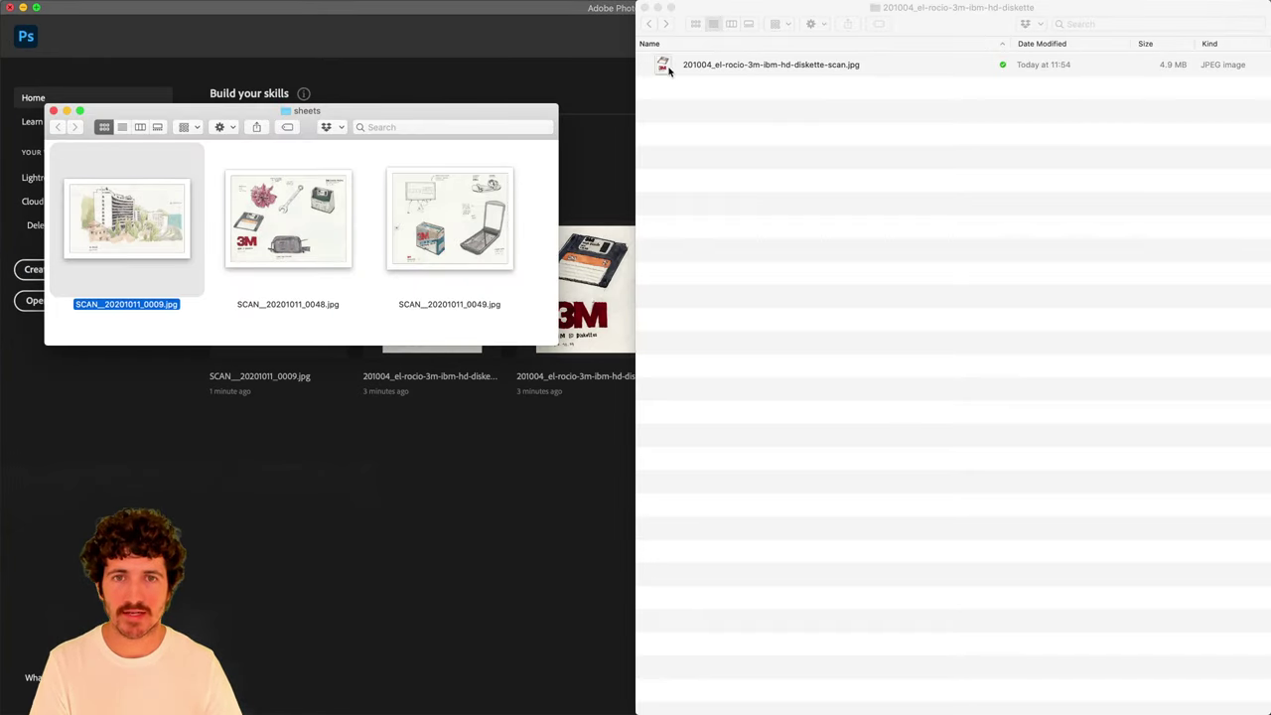
pyautogui.moveTo(764, 64); pyautogui.dragTo(15, 364)
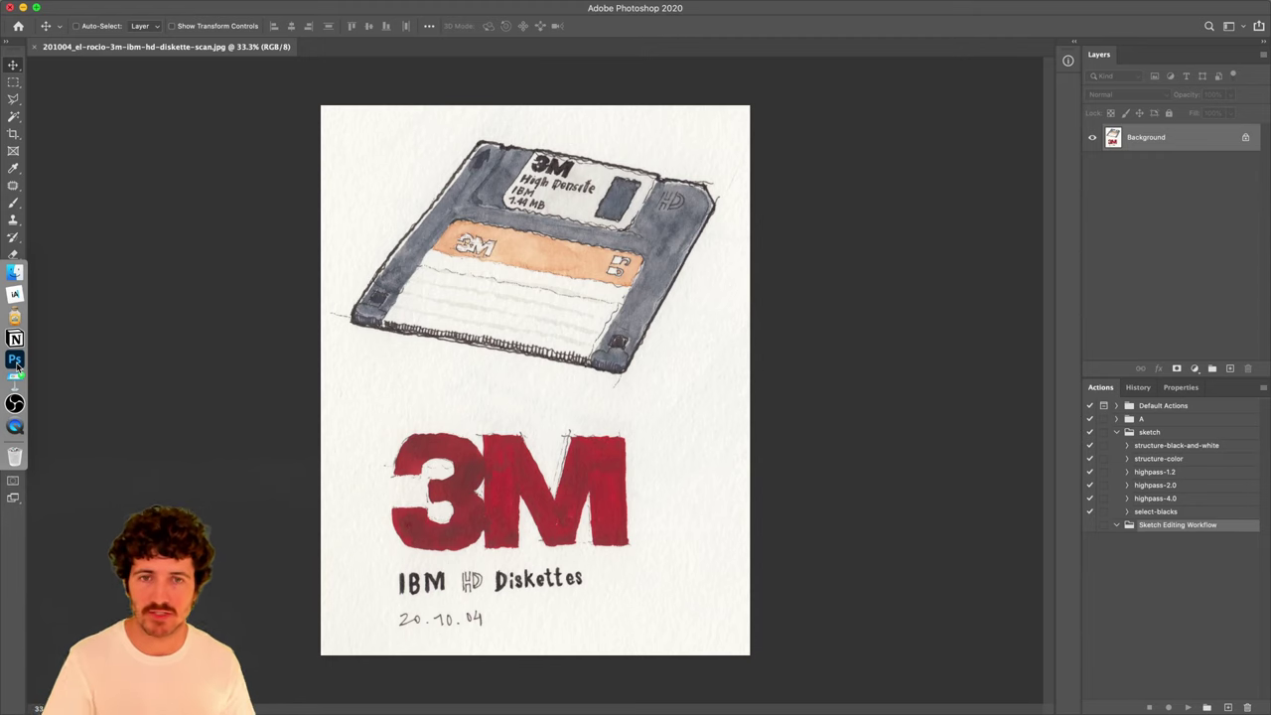
# View the diskette drawing at 100% zoom and examine its details around the orange label.
pyautogui.press('z')
pyautogui.rightClick(493, 263)
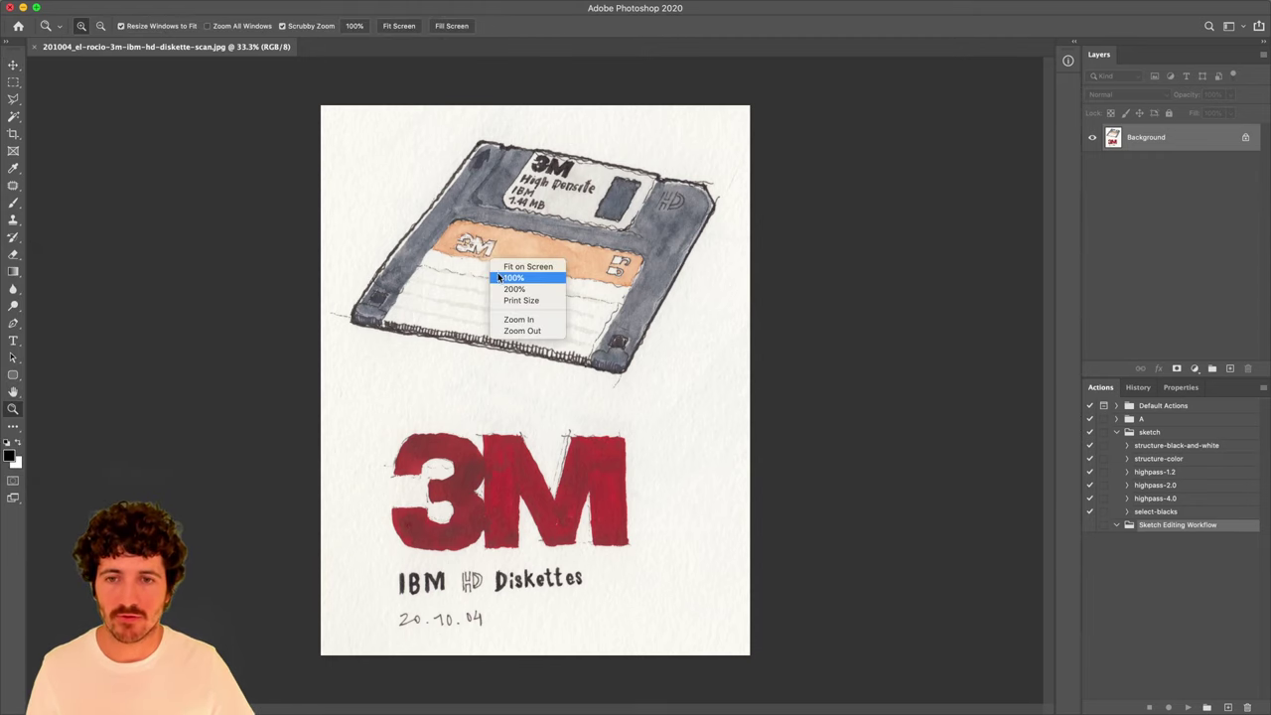
pyautogui.click(498, 278)
pyautogui.scroll(10, 418, 290)
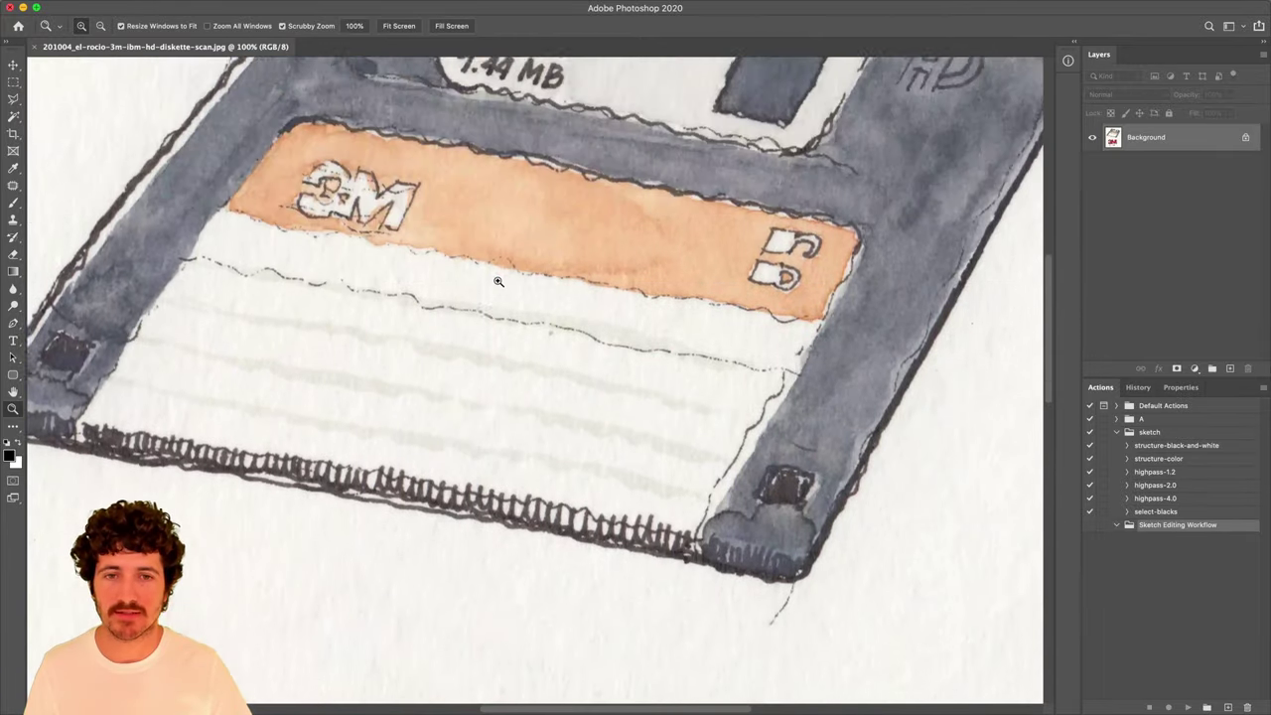
# Zoom in to pixel level on the handwritten High Densite label, examine the ink strokes, and fit the whole scan in view.
pyautogui.scroll(3, 418, 290)
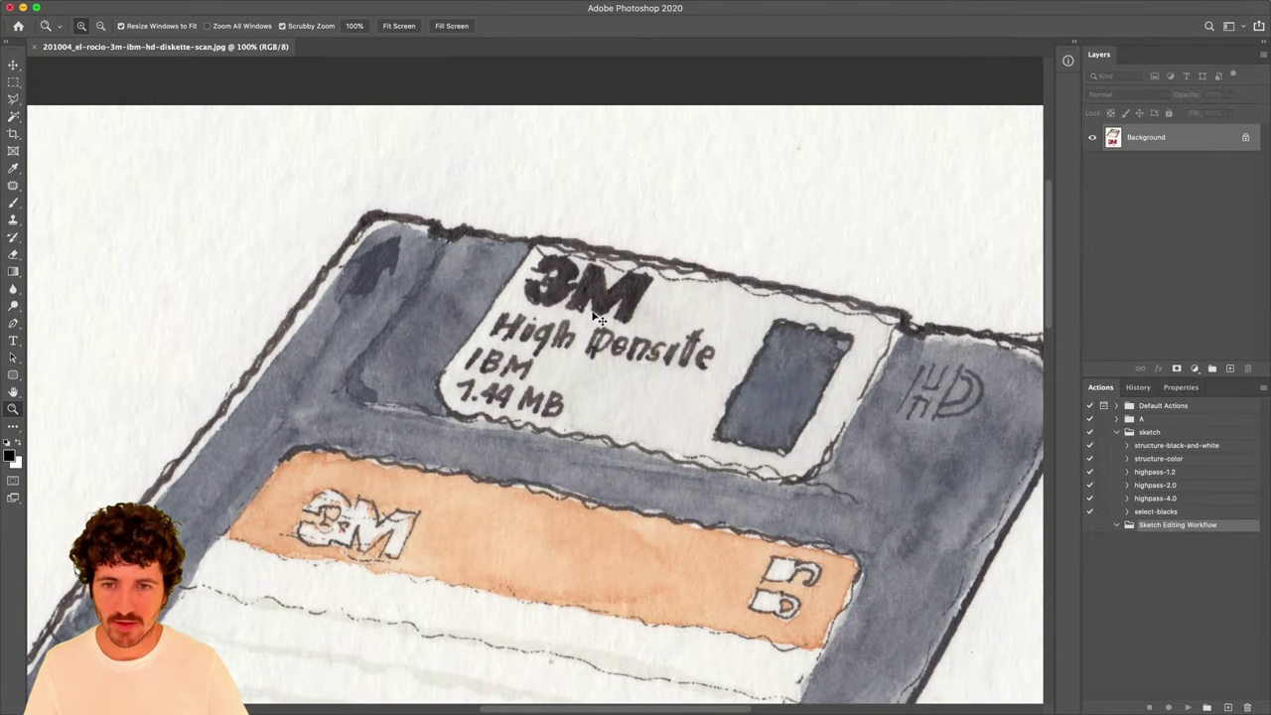
pyautogui.press('super+equal')
pyautogui.press('super+equal')
pyautogui.press('super+equal')
pyautogui.press('super+equal')
pyautogui.press('super+equal')
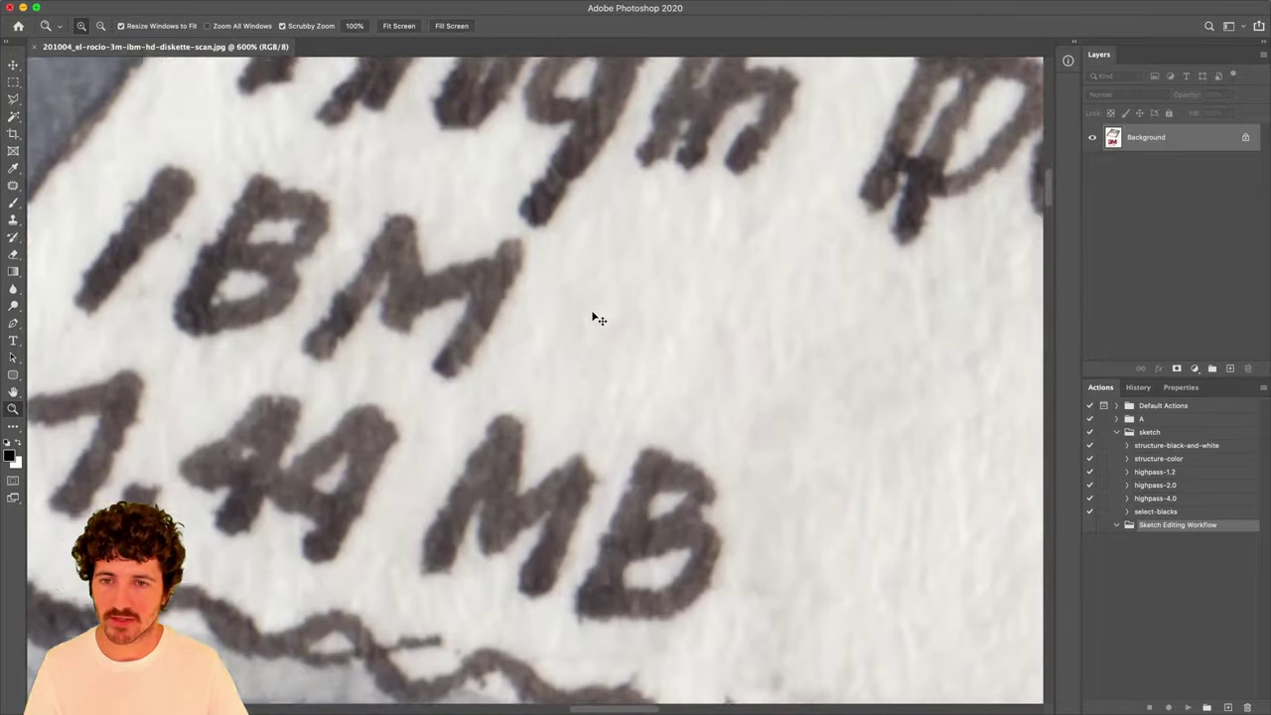
pyautogui.press('super+equal')
pyautogui.press('super+equal')
pyautogui.press('super+equal')
pyautogui.press('super+equal')
pyautogui.press('super+equal')
pyautogui.press('super+equal')
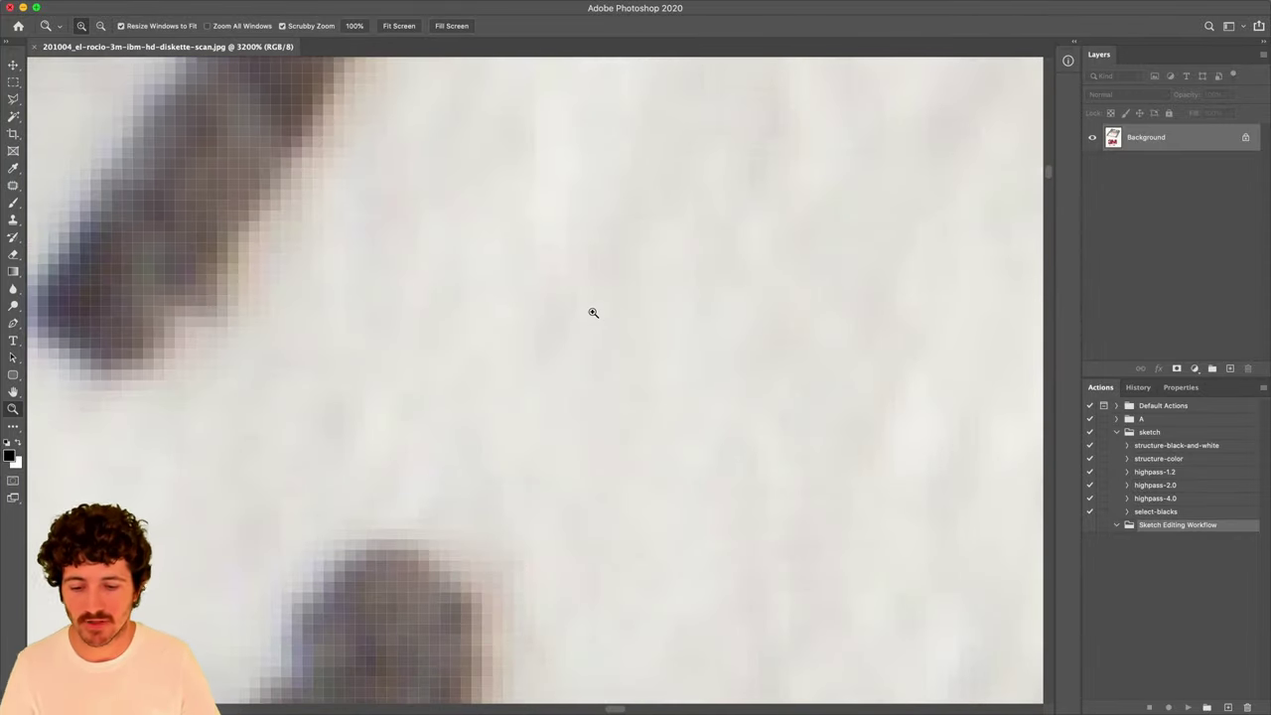
pyautogui.press('super+0')
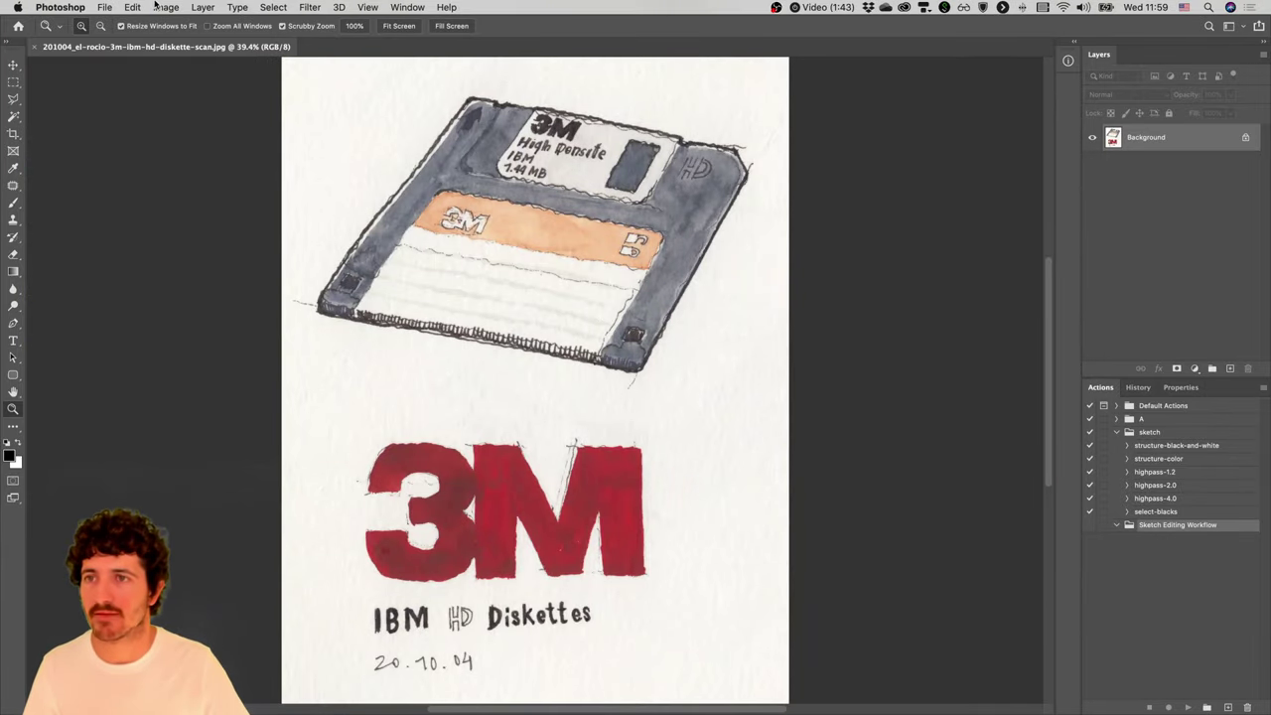
# Check the diskette scan's pixel dimensions and resolution in Image Size without changing them.
pyautogui.click(166, 7)
pyautogui.click(189, 111)
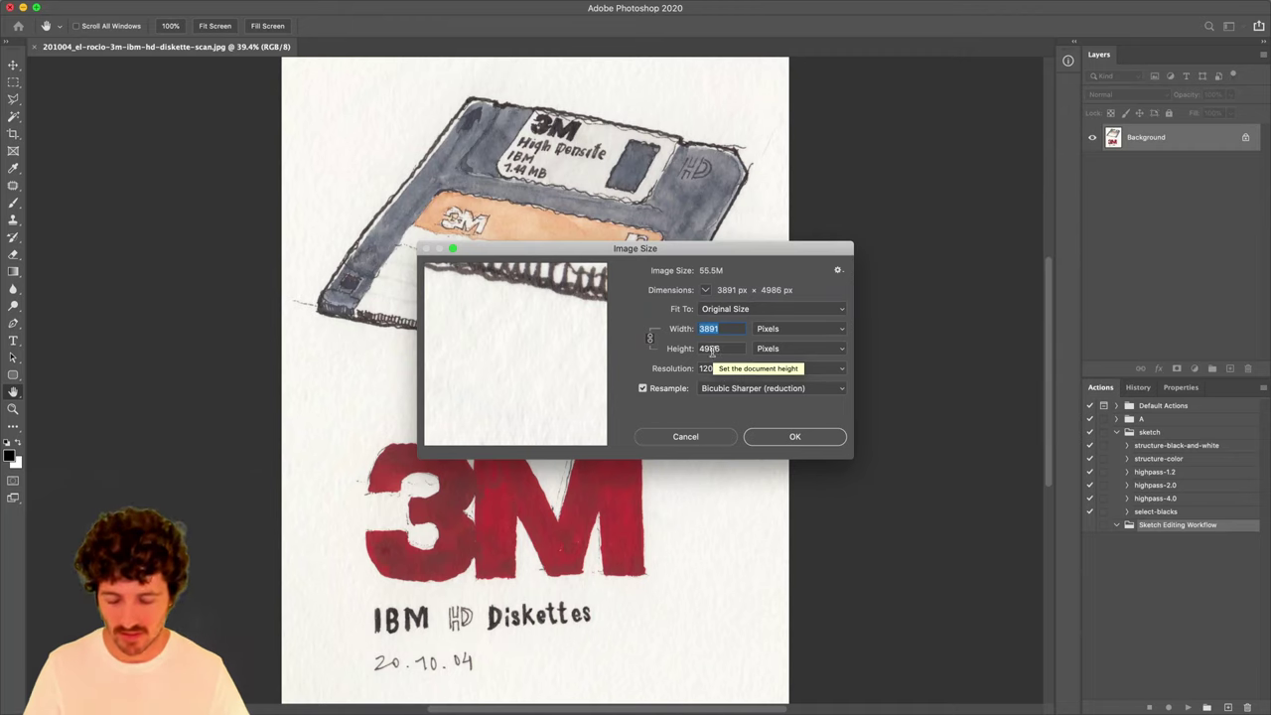
pyautogui.press('Escape')
pyautogui.press('z')
# Open the sheets folder from the desktop and inspect the file information of SCAN__20201011_0048.jpg, then return to the diskette scan in Photoshop.
pyautogui.moveTo(1, 703)
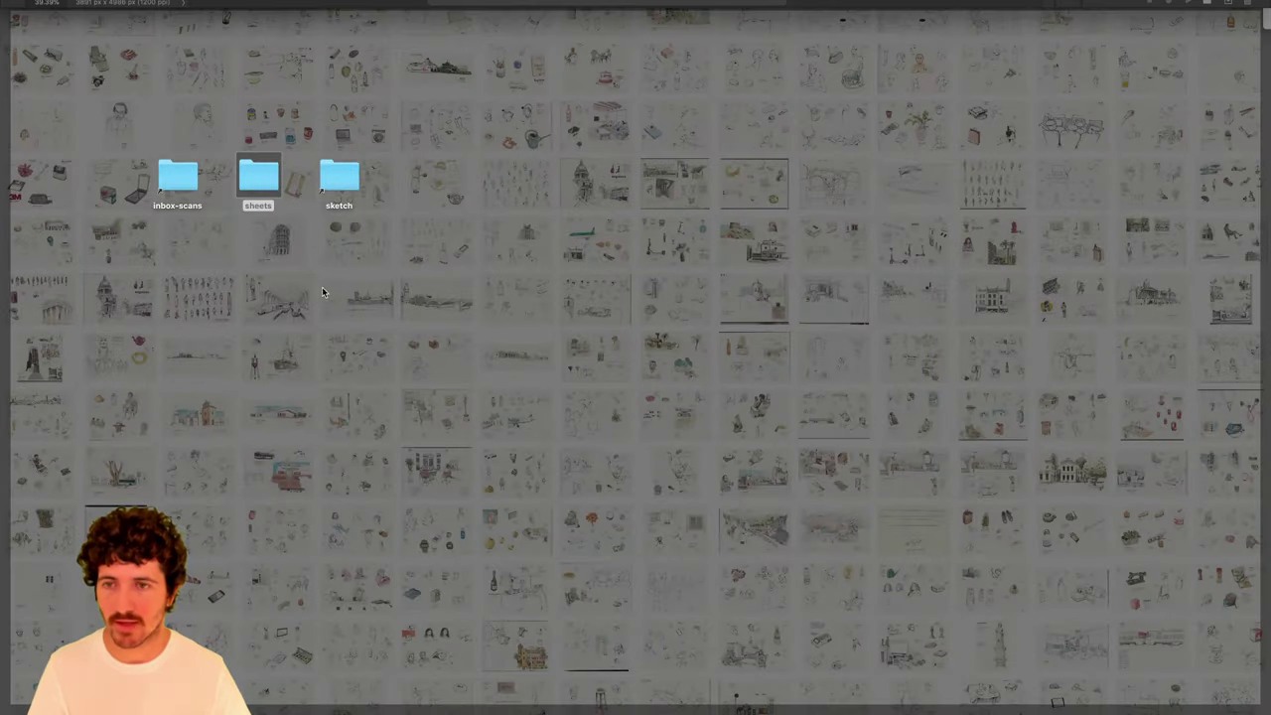
pyautogui.doubleClick(259, 178)
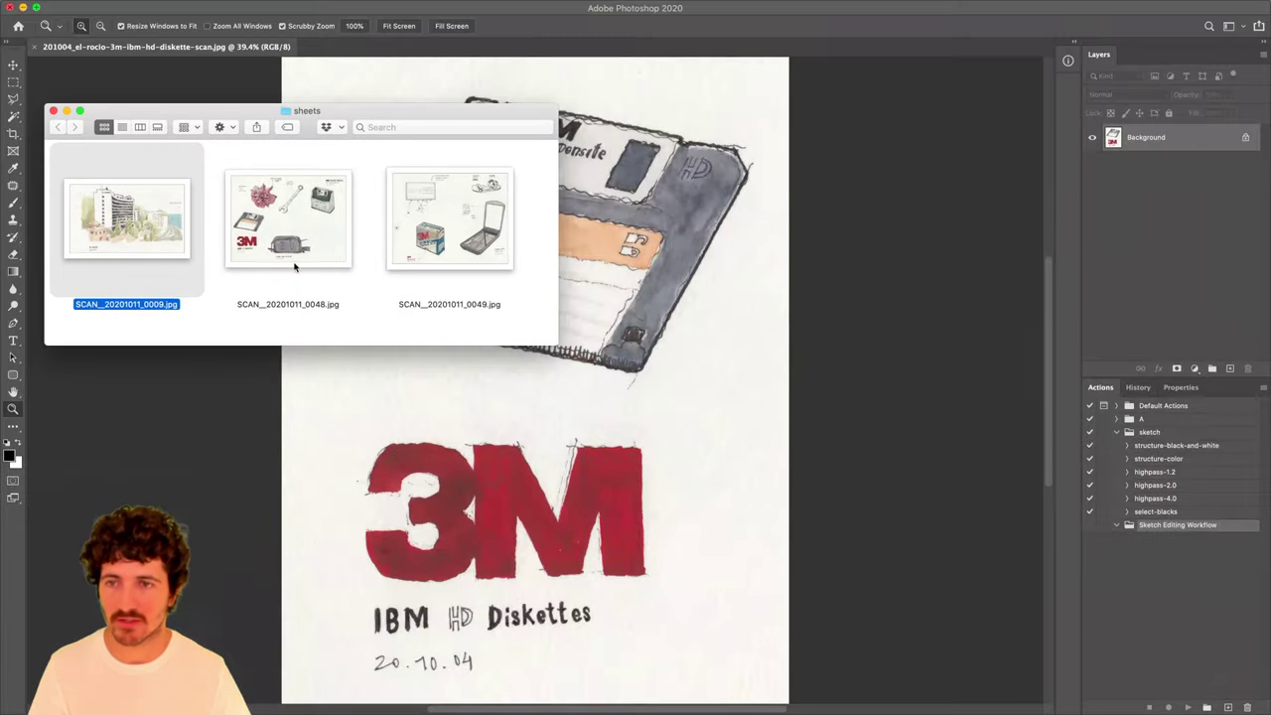
pyautogui.click(294, 266)
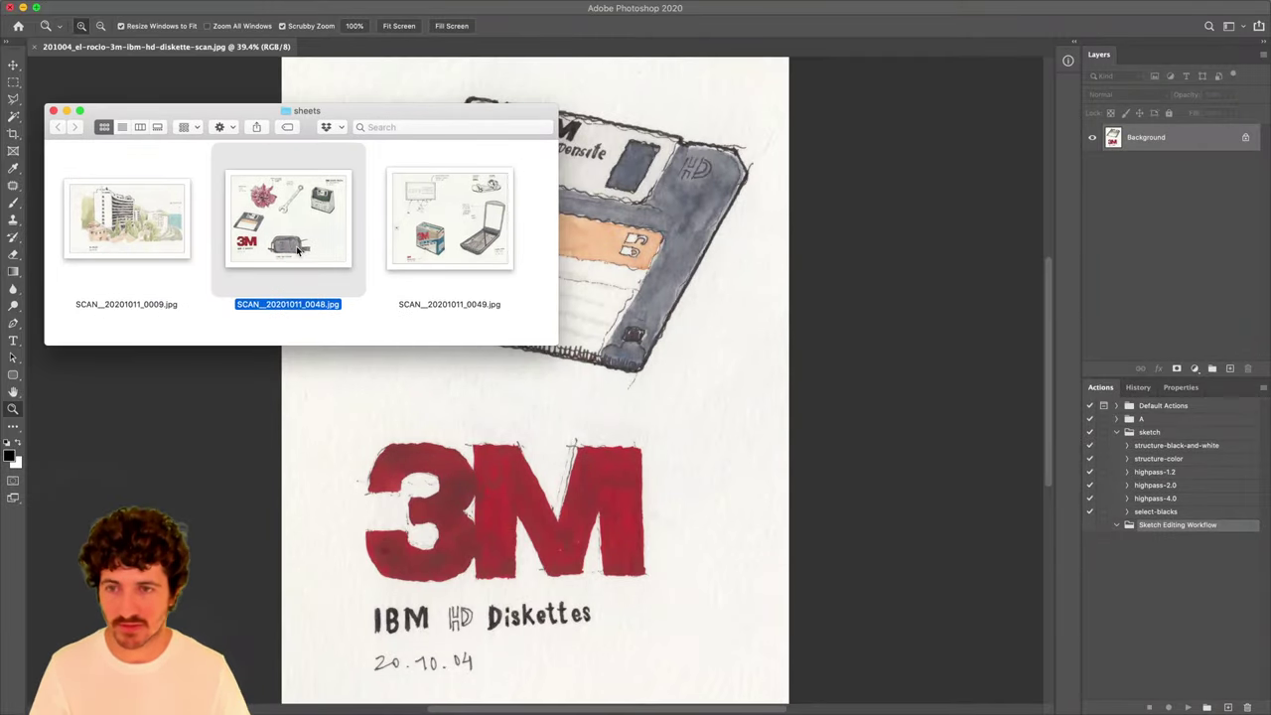
pyautogui.press('super+i')
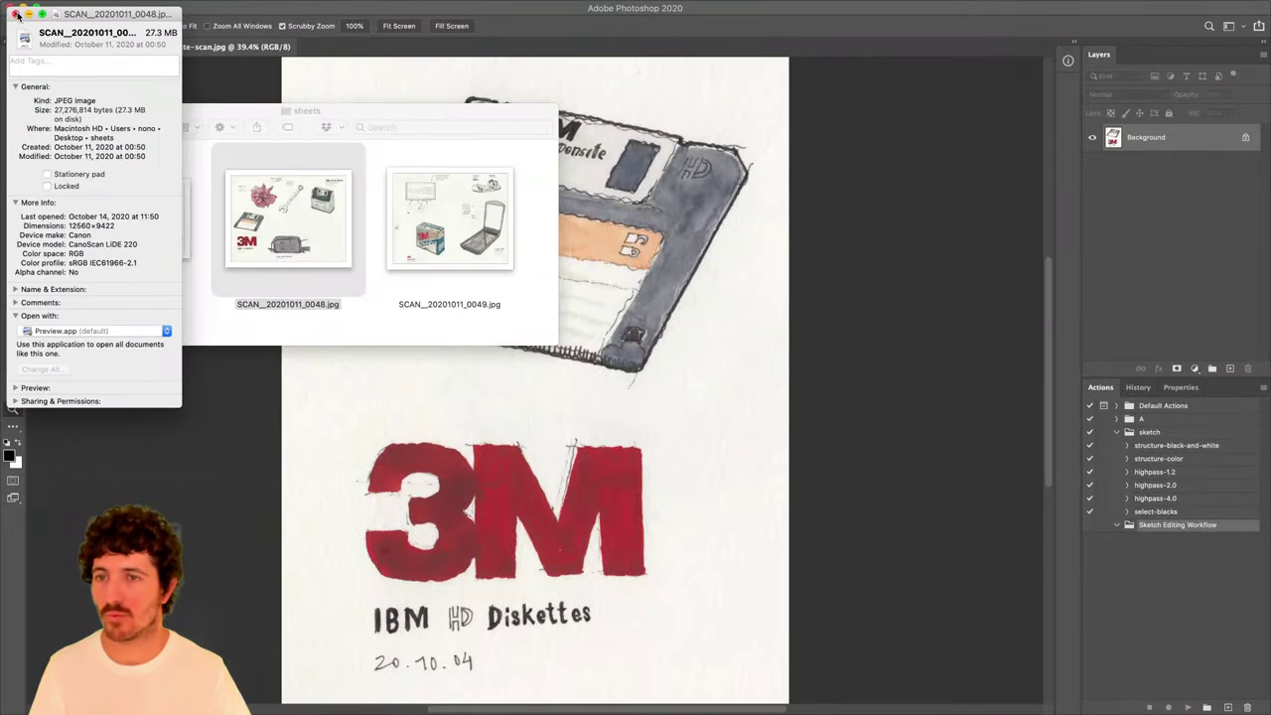
pyautogui.click(15, 14)
pyautogui.click(211, 87)
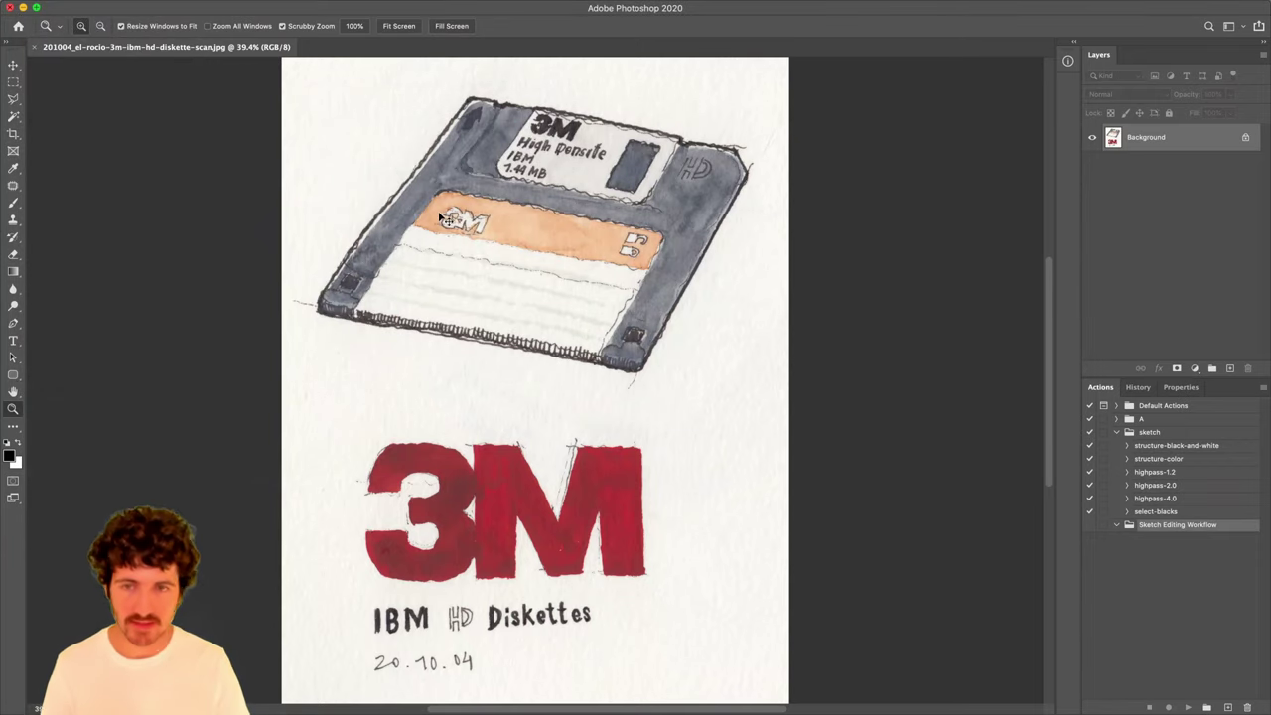
# Preview the diskette scan in full screen mode on black and return to the standard screen at 33.3% zoom.
pyautogui.press('super+minus')
pyautogui.press('super+minus')
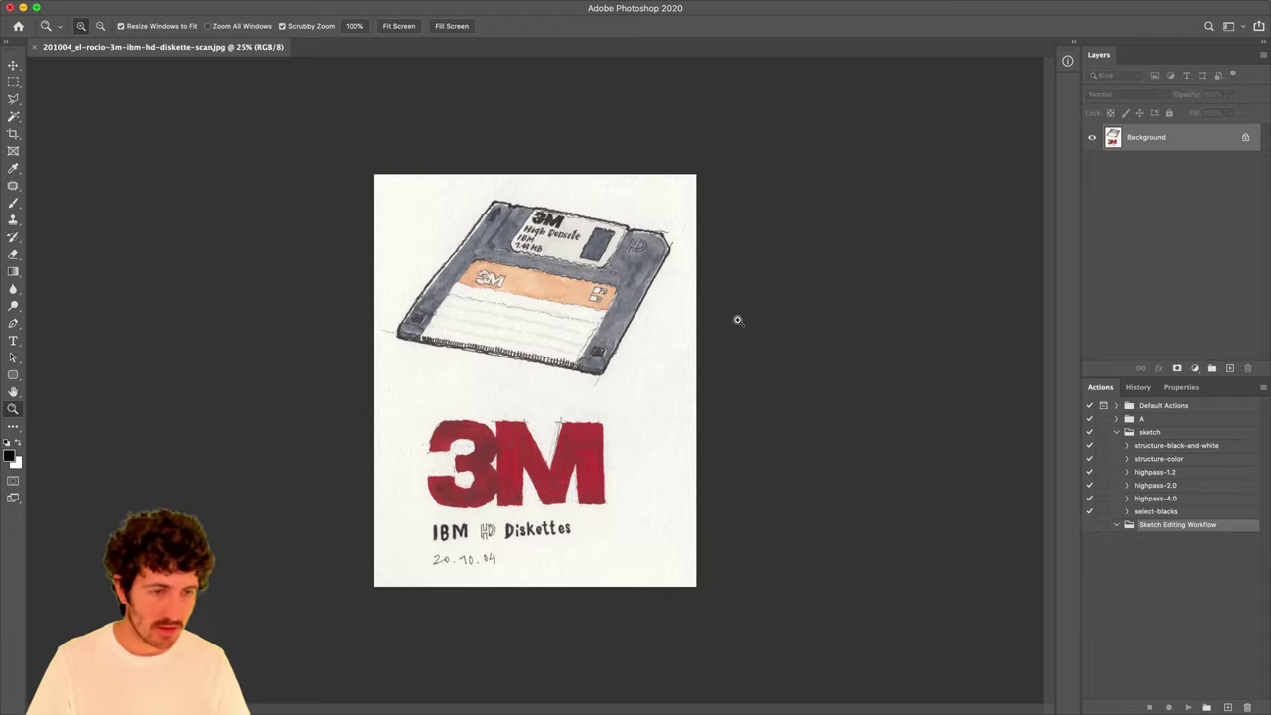
pyautogui.press('f')
pyautogui.press('f')
pyautogui.press('super+plus')
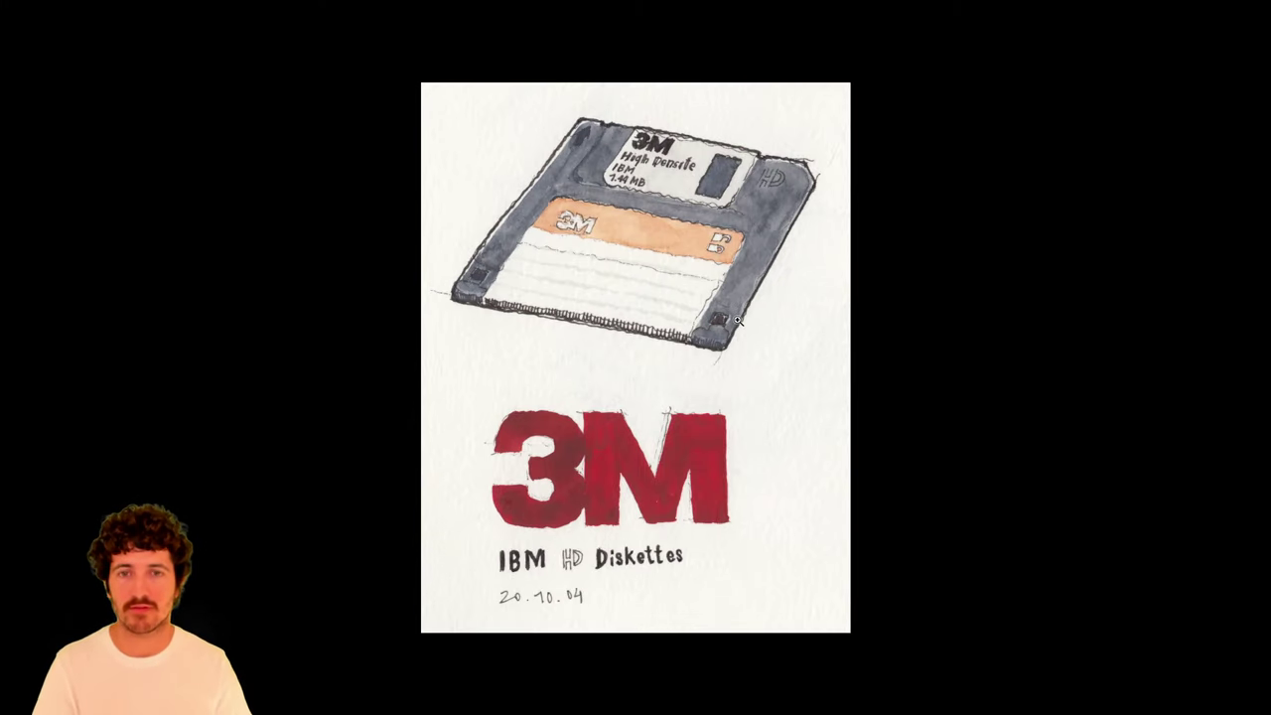
pyautogui.press('f')
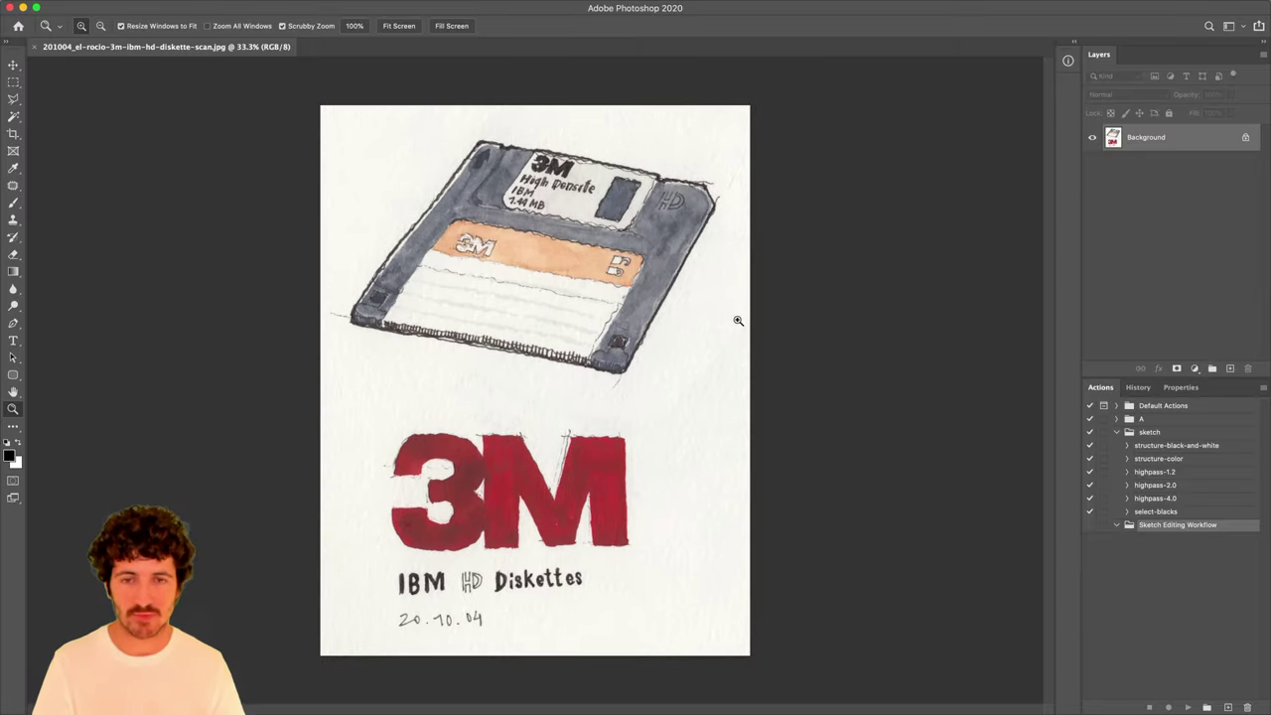
# Play the structure-color action on the diskette scan and make room to show its whole layer stack.
pyautogui.click(1196, 463)
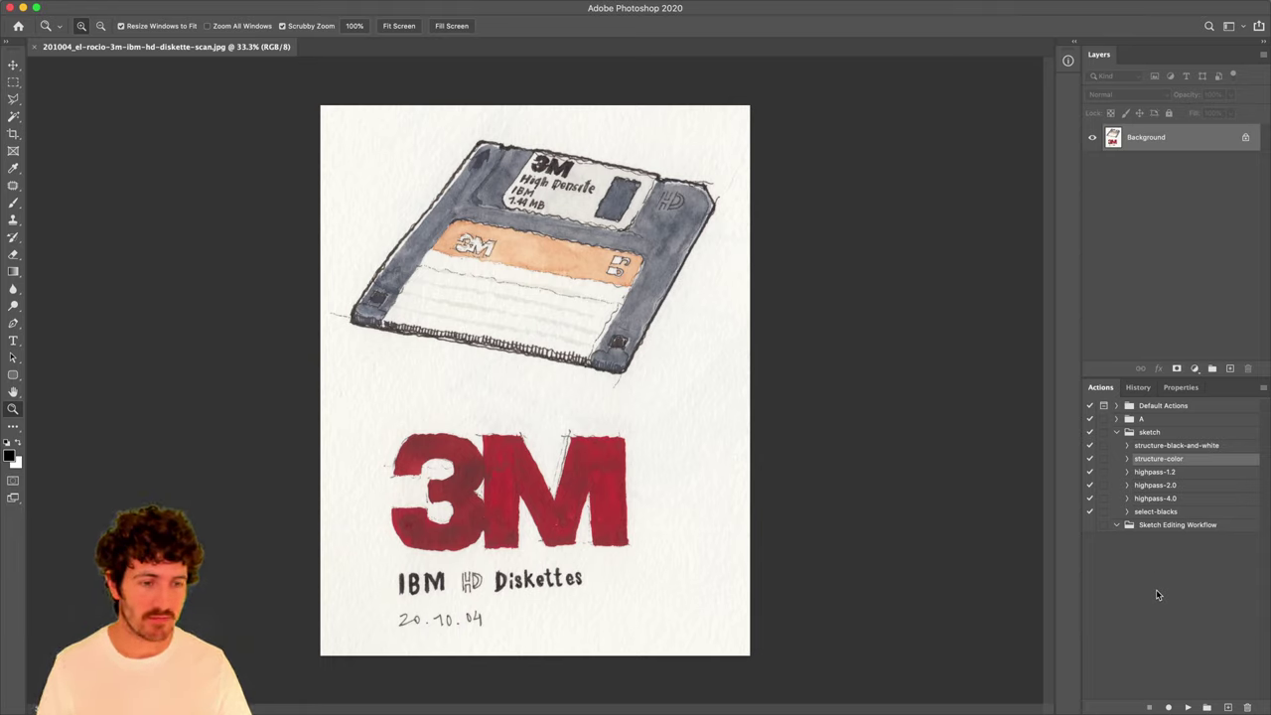
pyautogui.click(1187, 707)
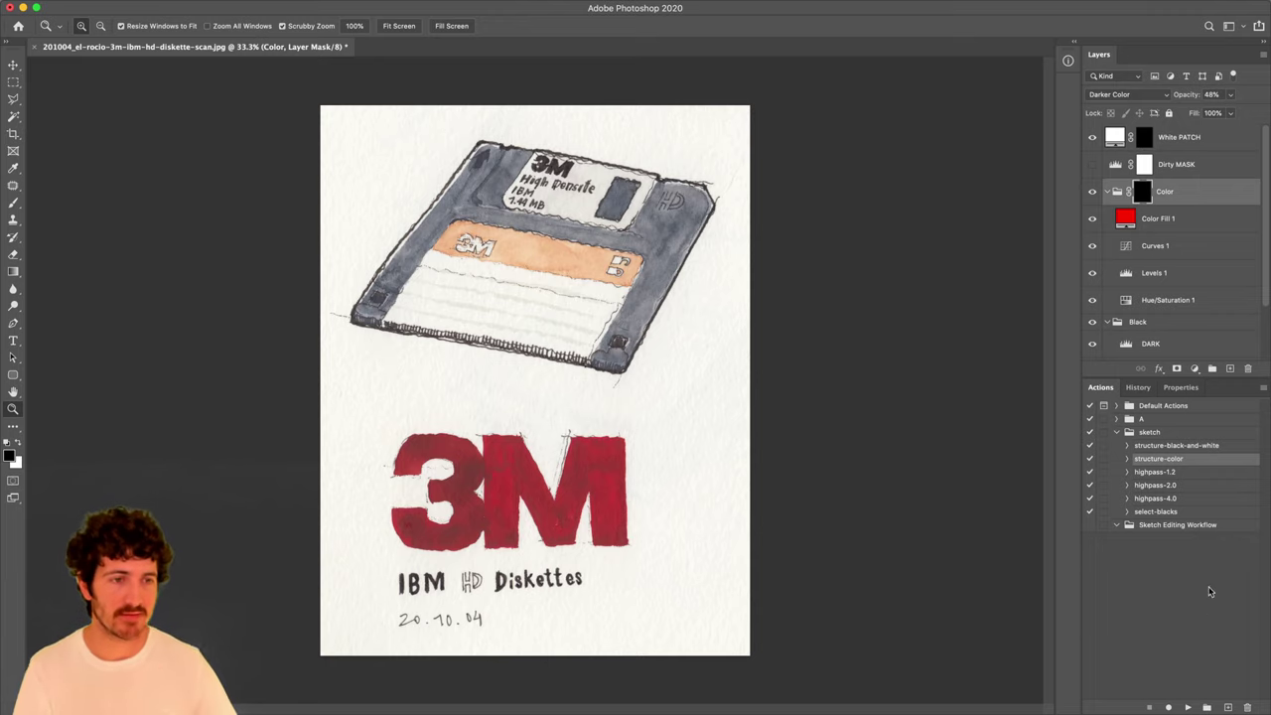
pyautogui.moveTo(1126, 379); pyautogui.dragTo(1123, 475)
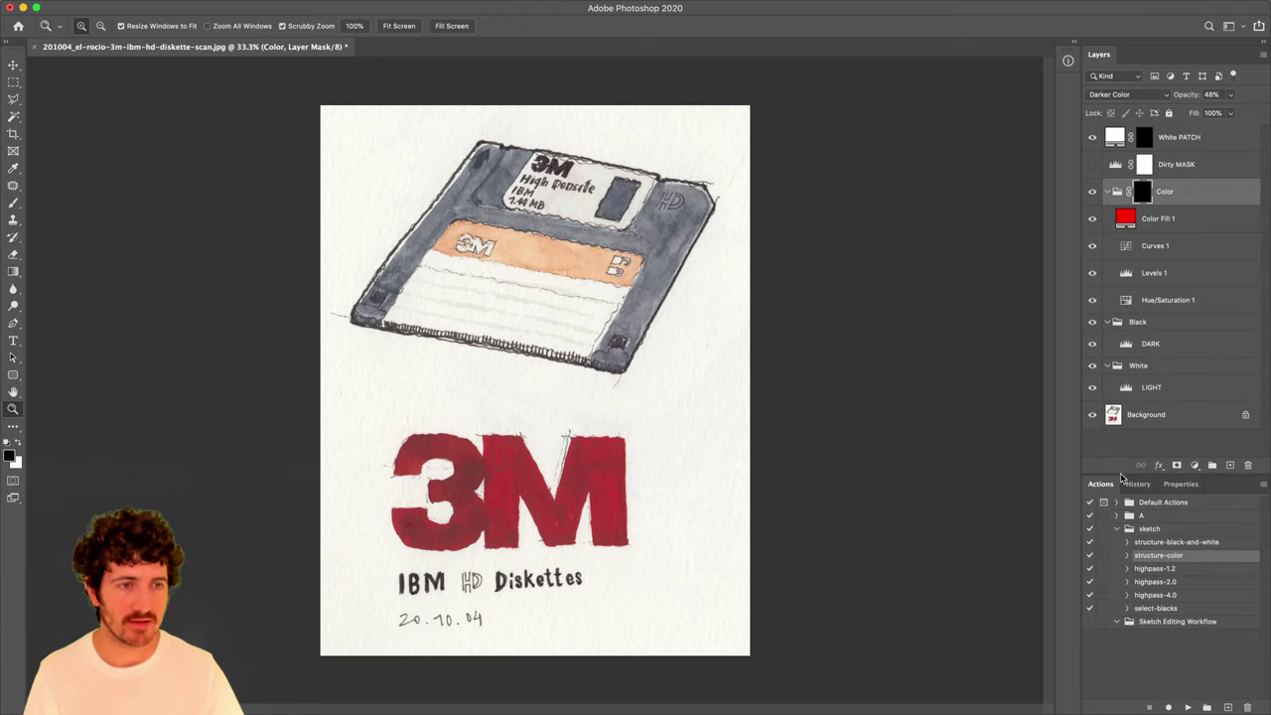
# Compare the layer stack with the reference image in the Sketch Editing Workflow note, then return to Photoshop and select the Background layer.
pyautogui.press('super+Tab')
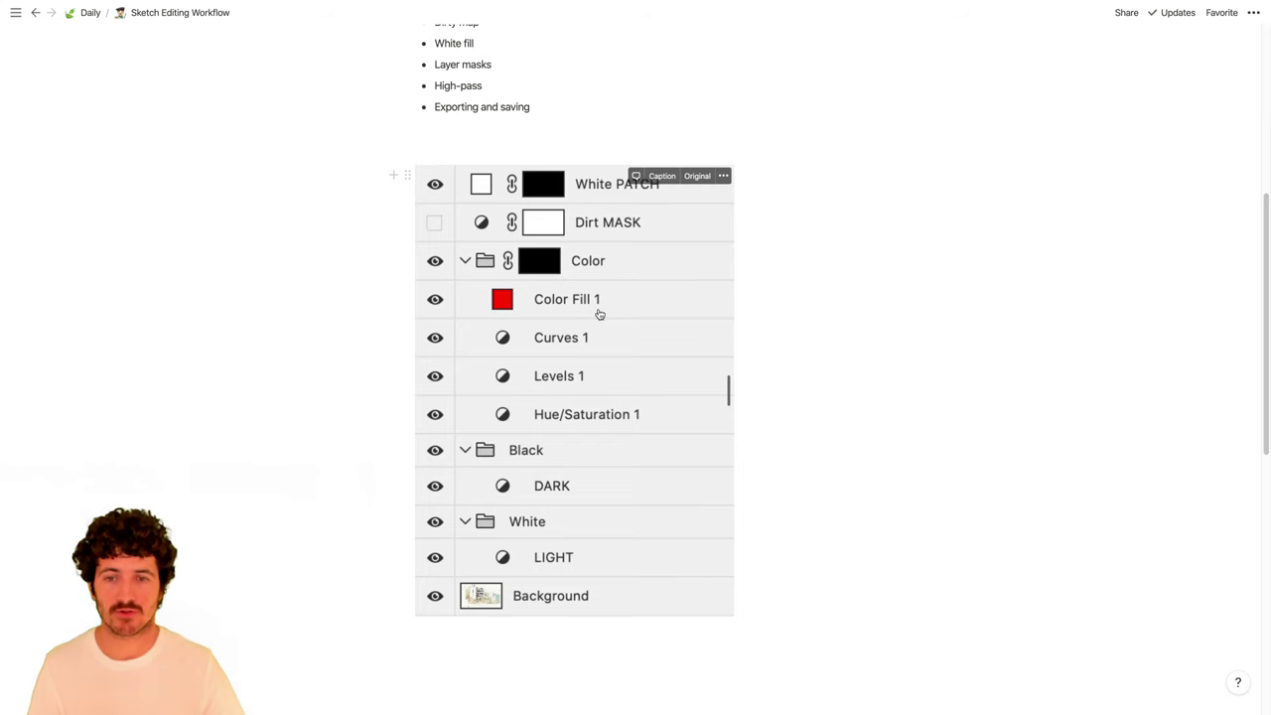
pyautogui.press('super+Tab')
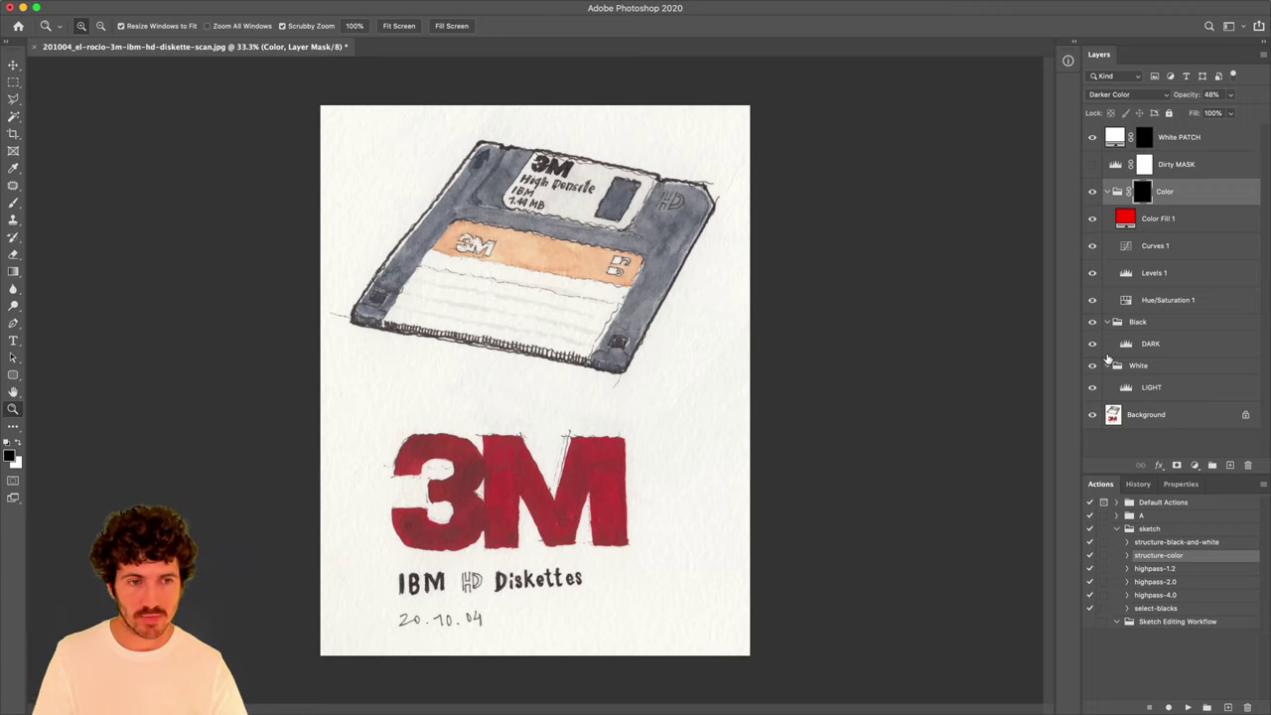
pyautogui.click(1160, 427)
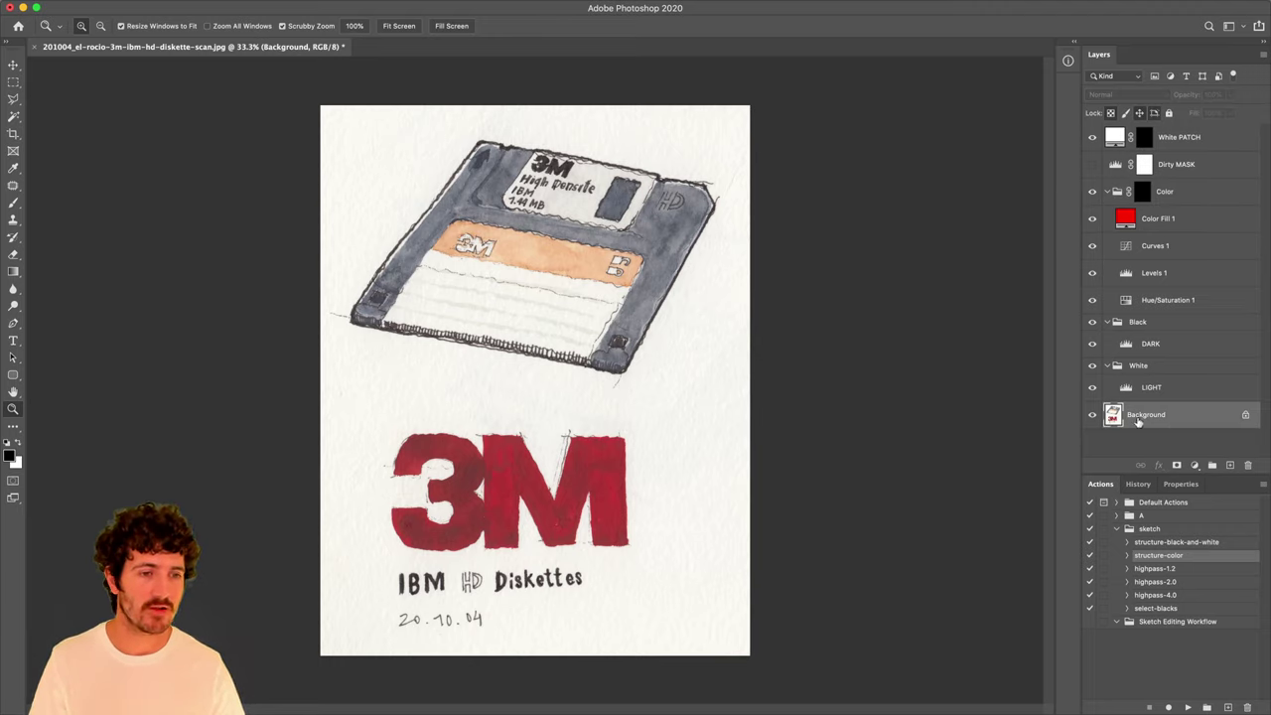
# Review the full list of history states recorded for the structure-color action, from opening the scan to the last opacity change.
pyautogui.click(1138, 484)
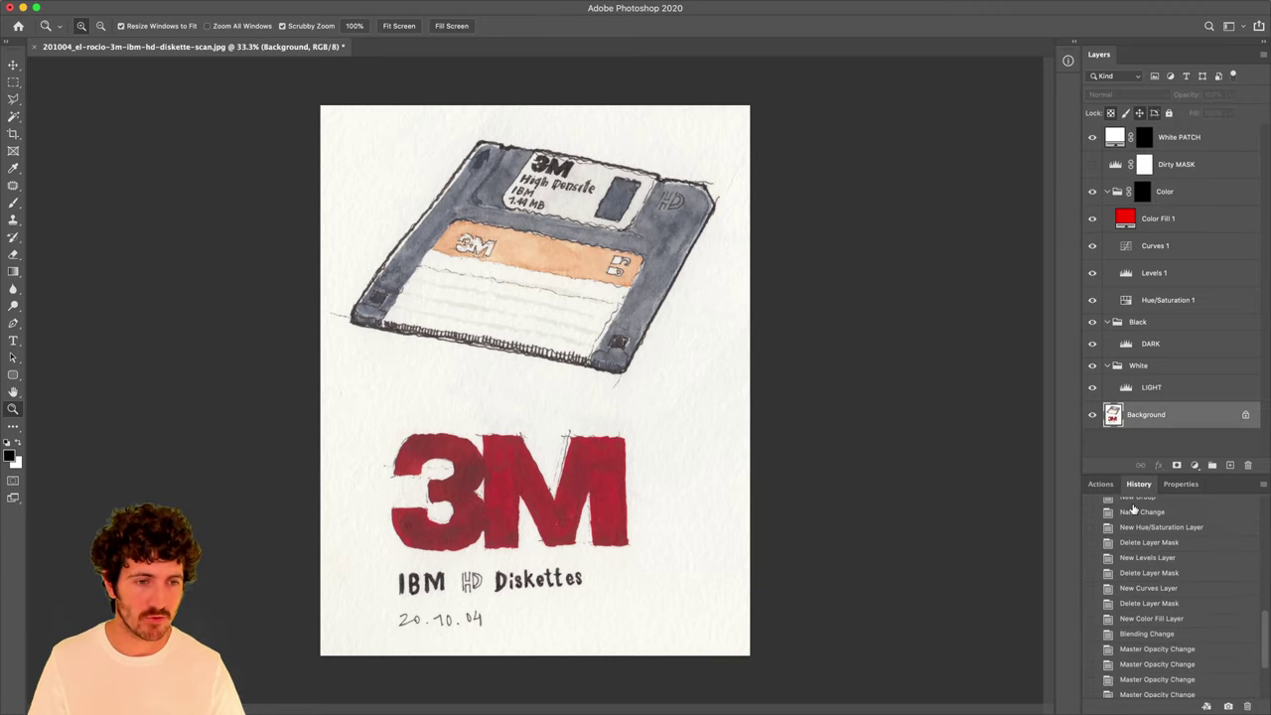
pyautogui.scroll(-5, 1142, 556)
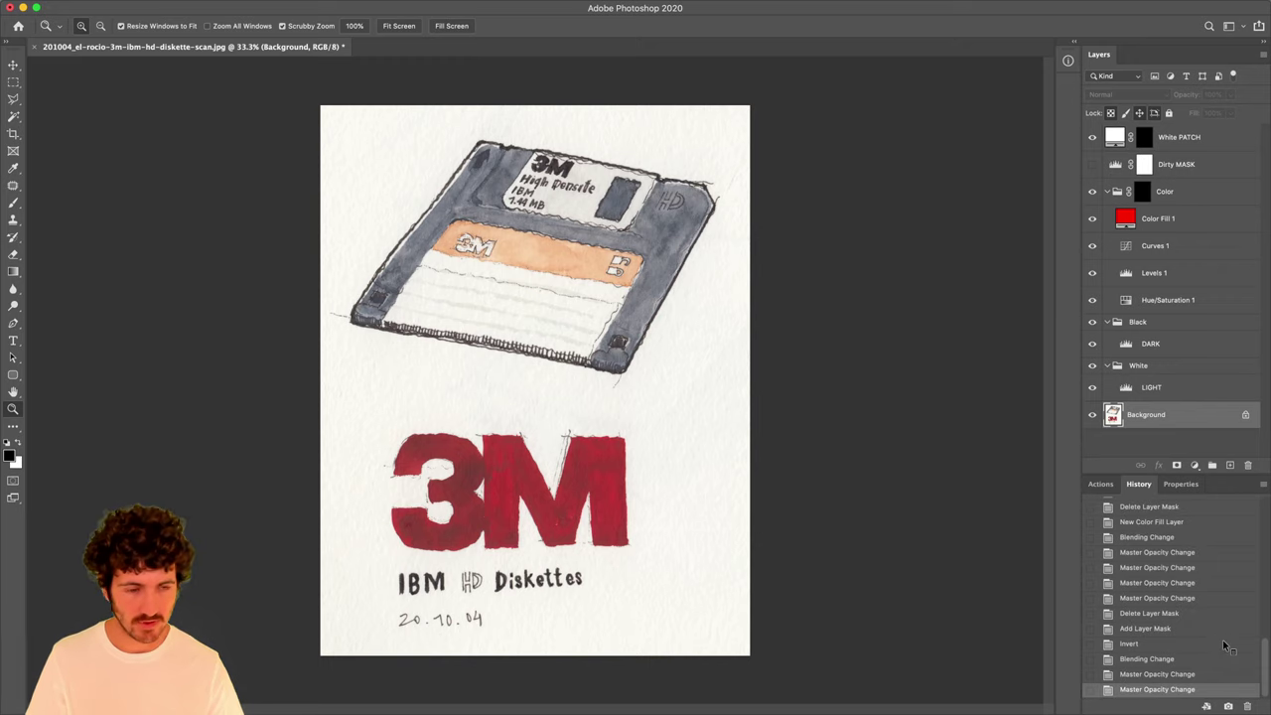
pyautogui.moveTo(1174, 475); pyautogui.dragTo(1175, 167)
pyautogui.scroll(10, 1174, 321)
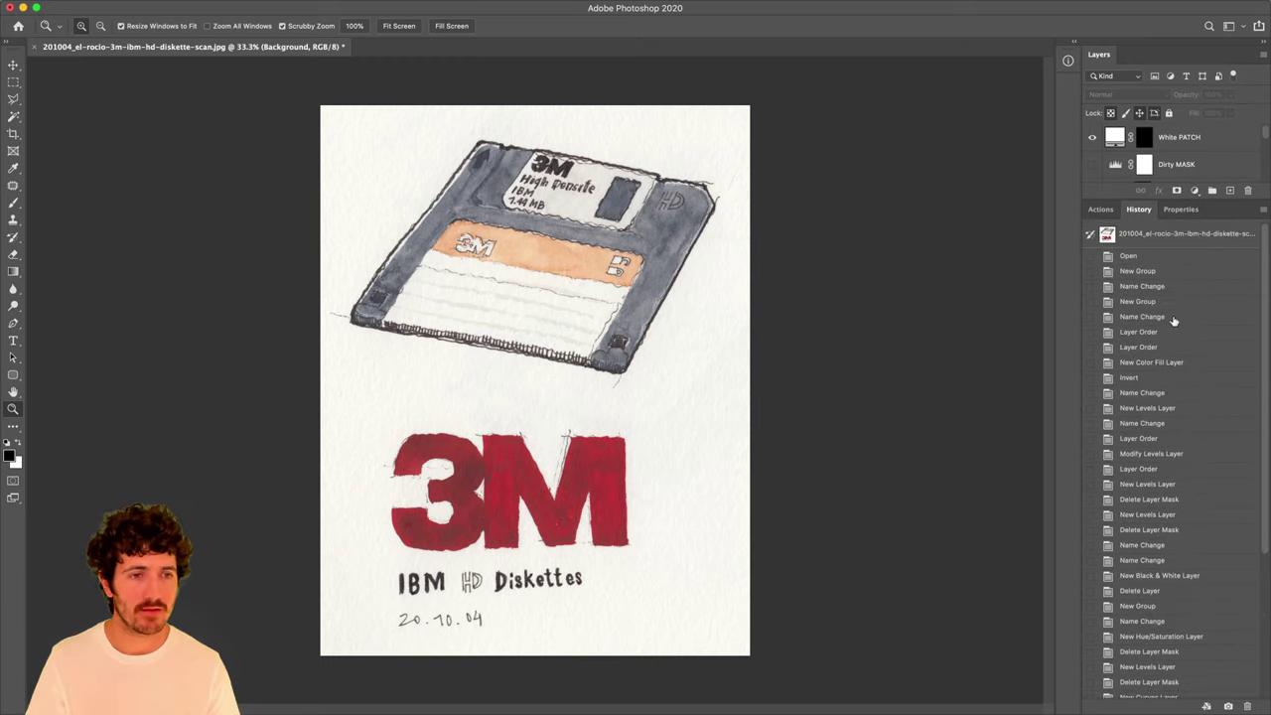
pyautogui.scroll(-5, 1174, 320)
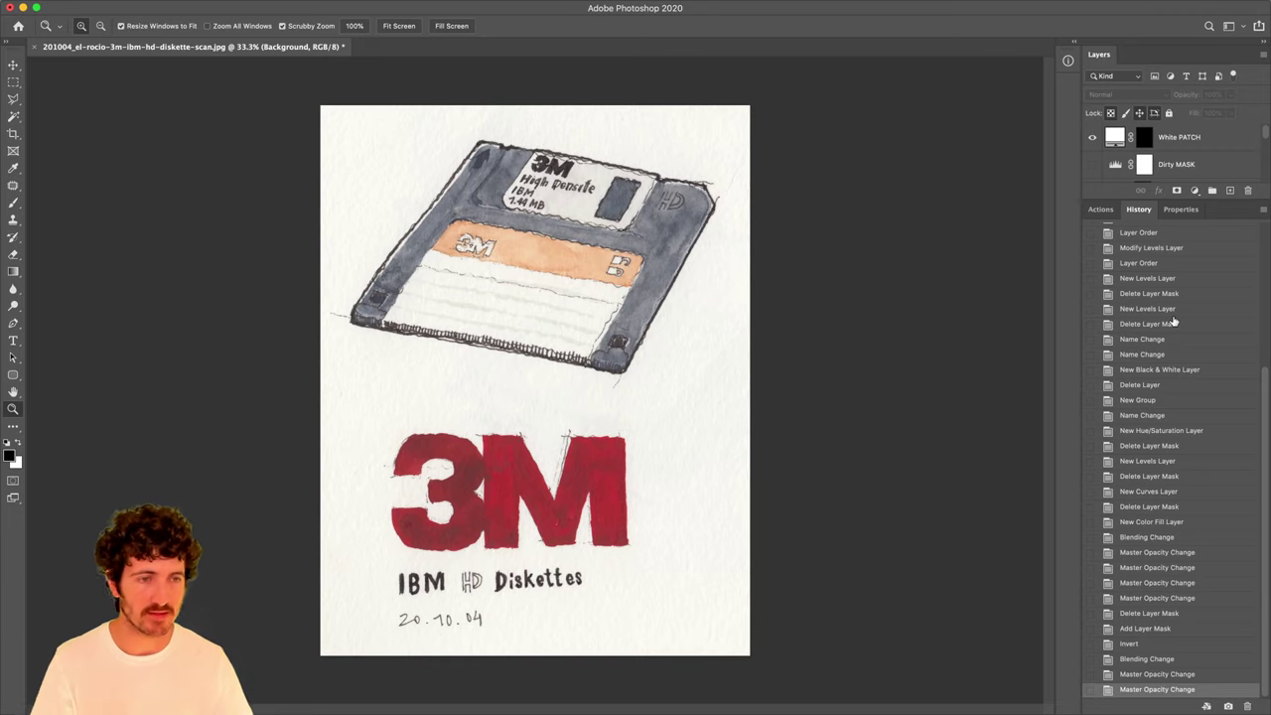
pyautogui.scroll(1, 1174, 321)
pyautogui.scroll(10, 1207, 260)
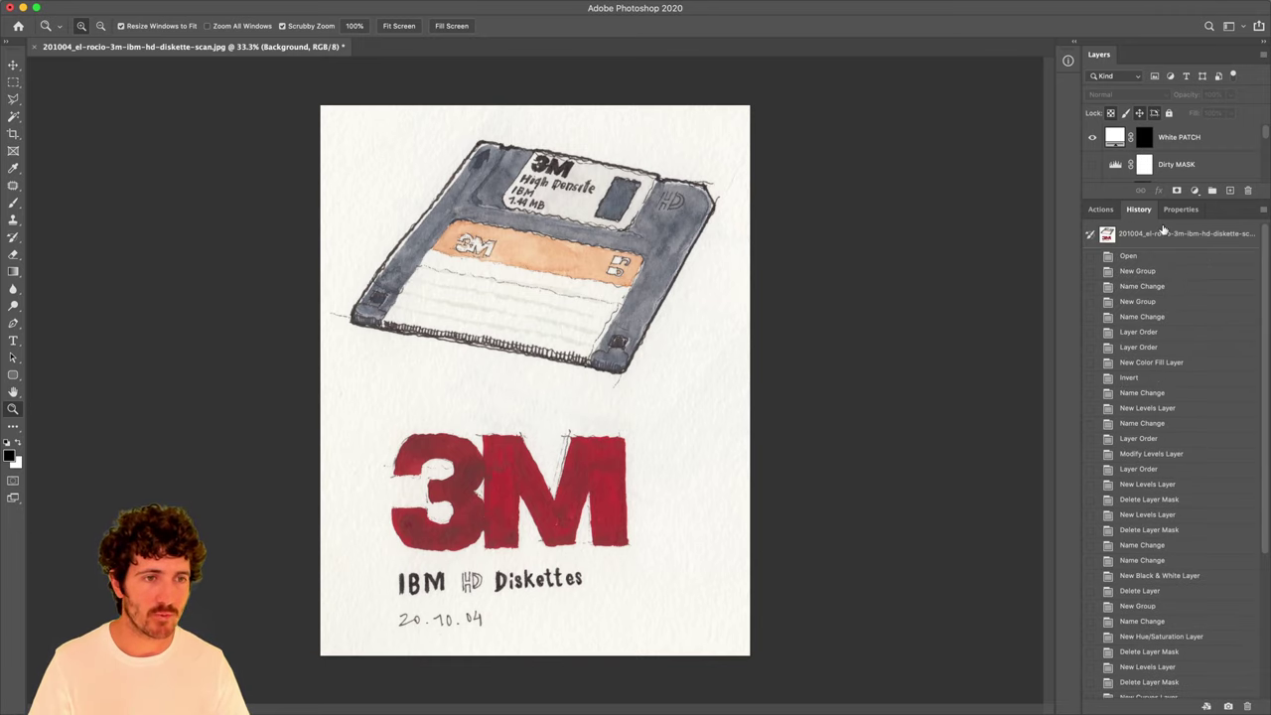
# Restore the diskette scan to its opening history snapshot and inspect the commands inside the structure-color action.
pyautogui.click(1163, 232)
pyautogui.moveTo(1207, 201); pyautogui.dragTo(1138, 419)
pyautogui.click(1100, 427)
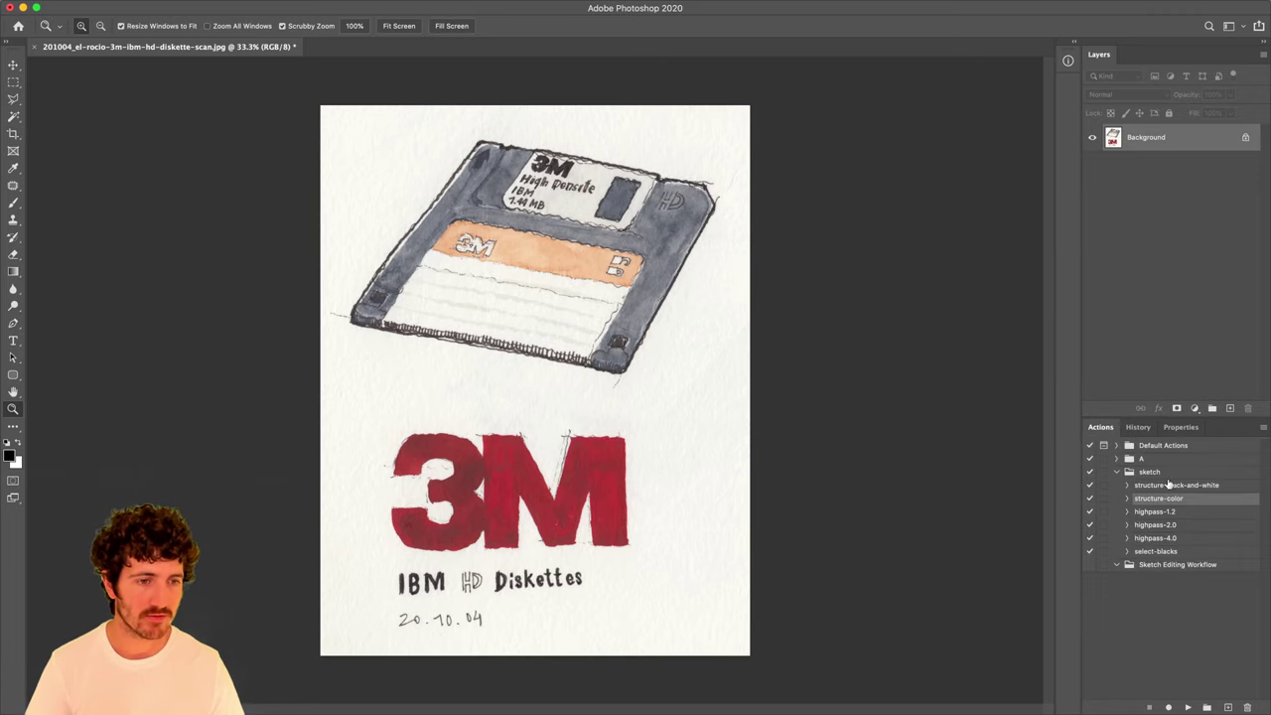
pyautogui.click(1128, 499)
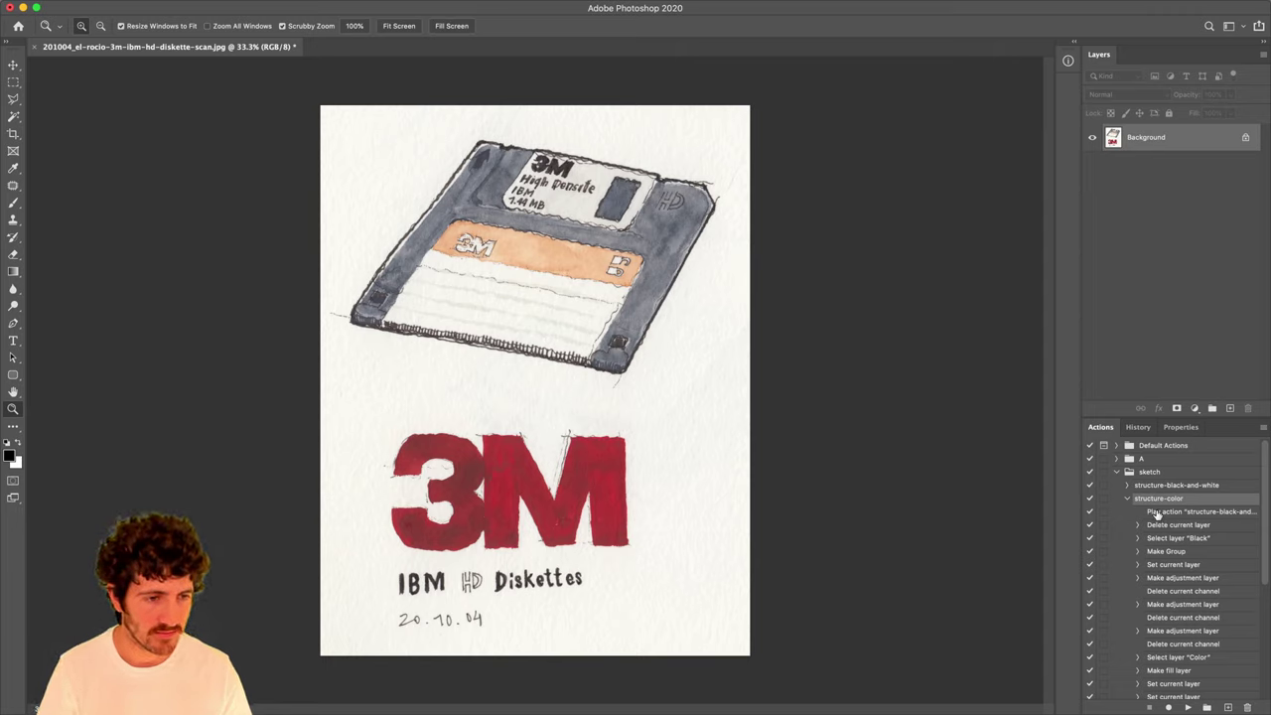
pyautogui.click(1128, 498)
# Convert the locked Background into a regular layer named Layer 0, play the structure-color action and look over the layer stack.
pyautogui.doubleClick(1142, 139)
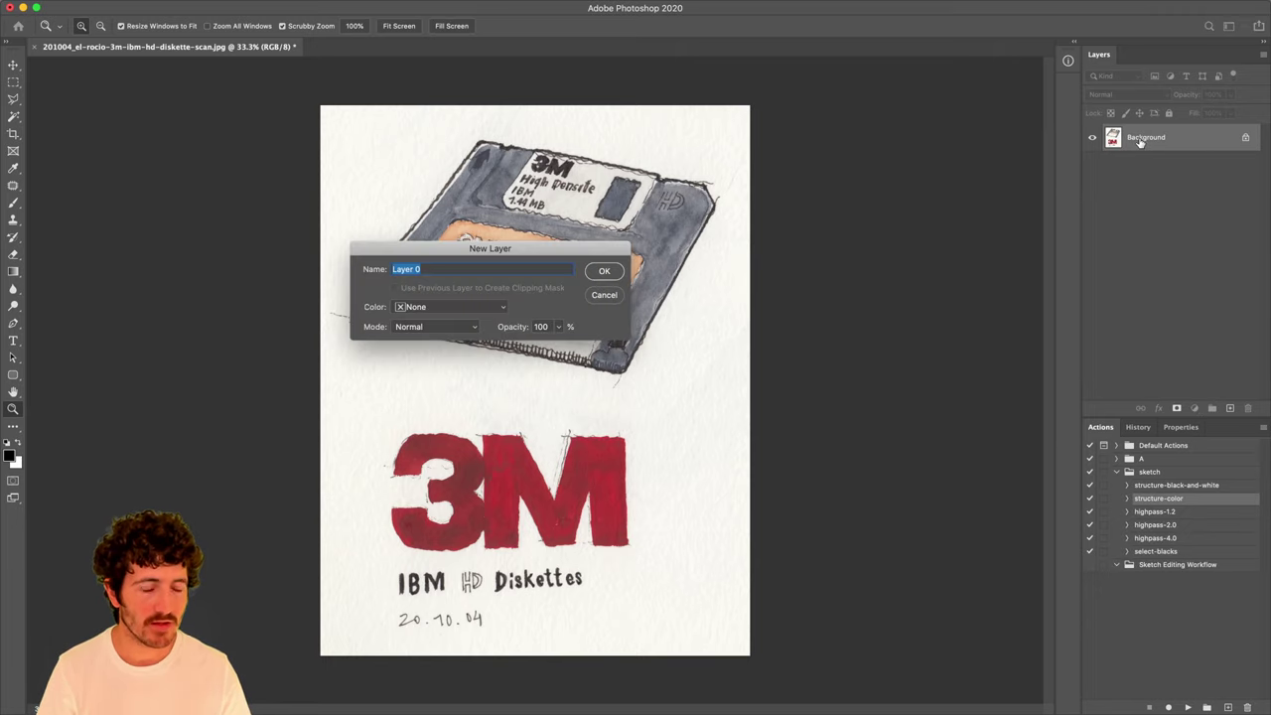
pyautogui.click(610, 273)
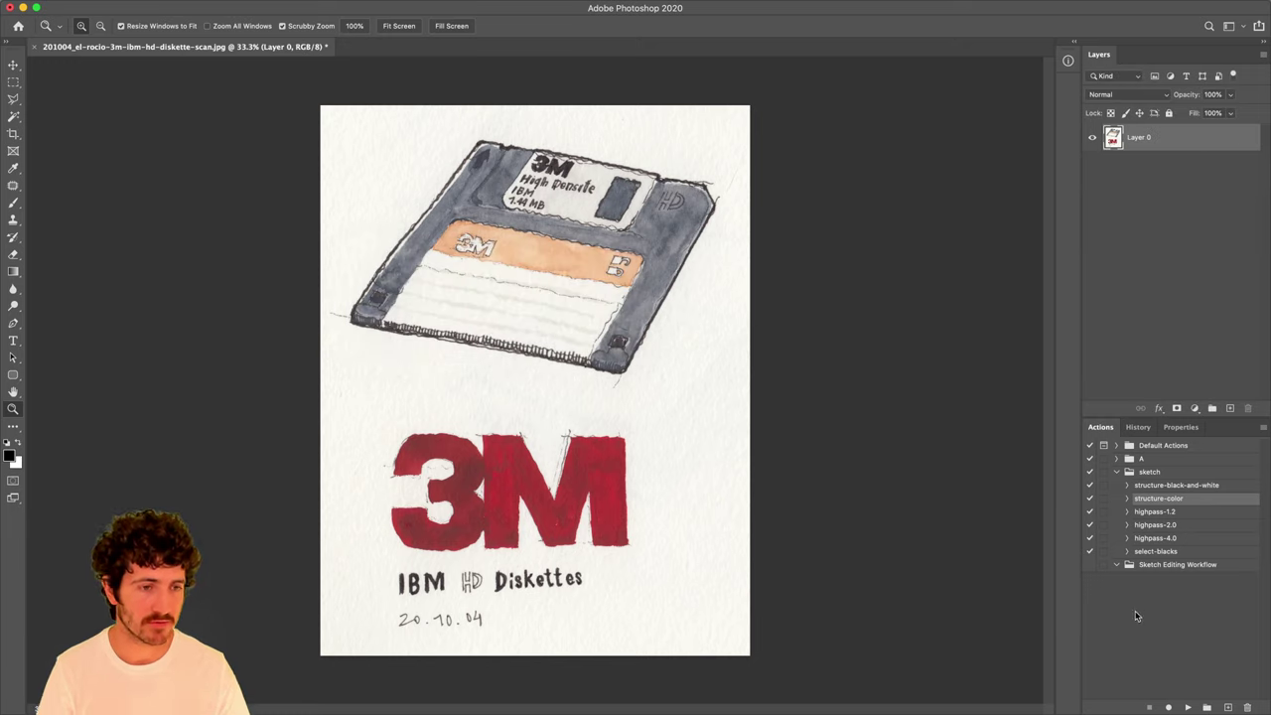
pyautogui.click(1188, 707)
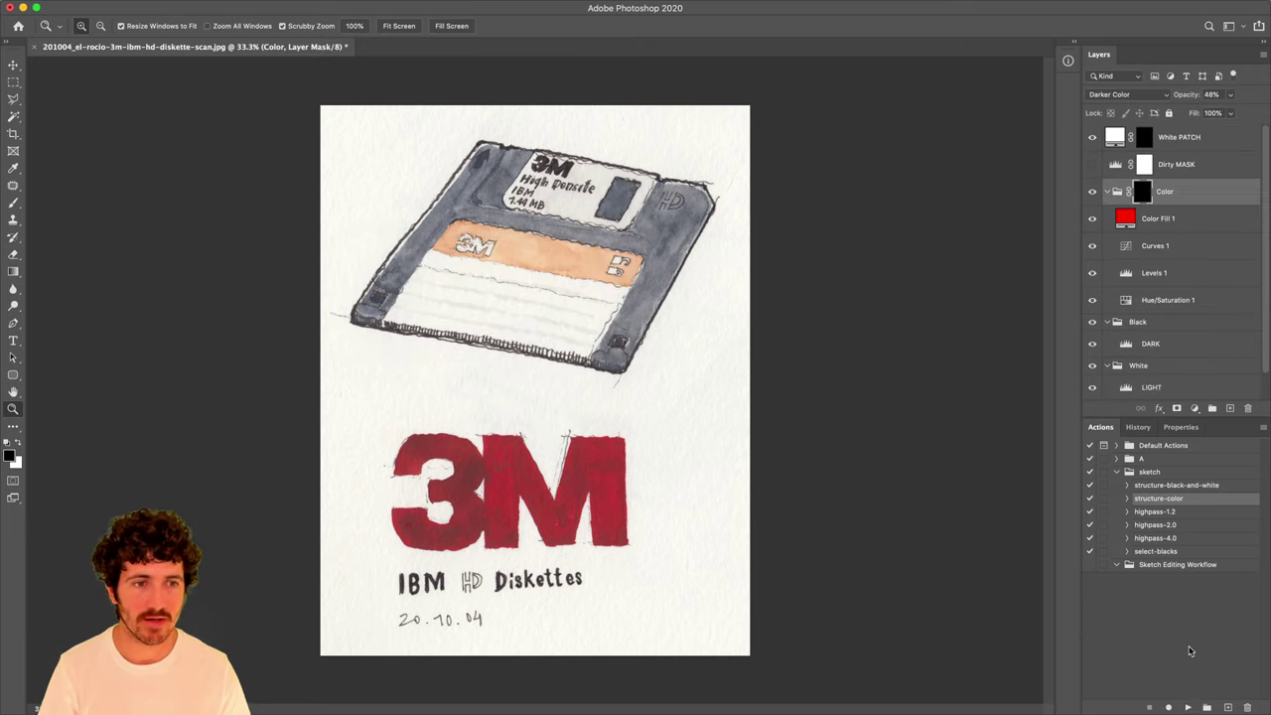
pyautogui.scroll(-1, 1206, 316)
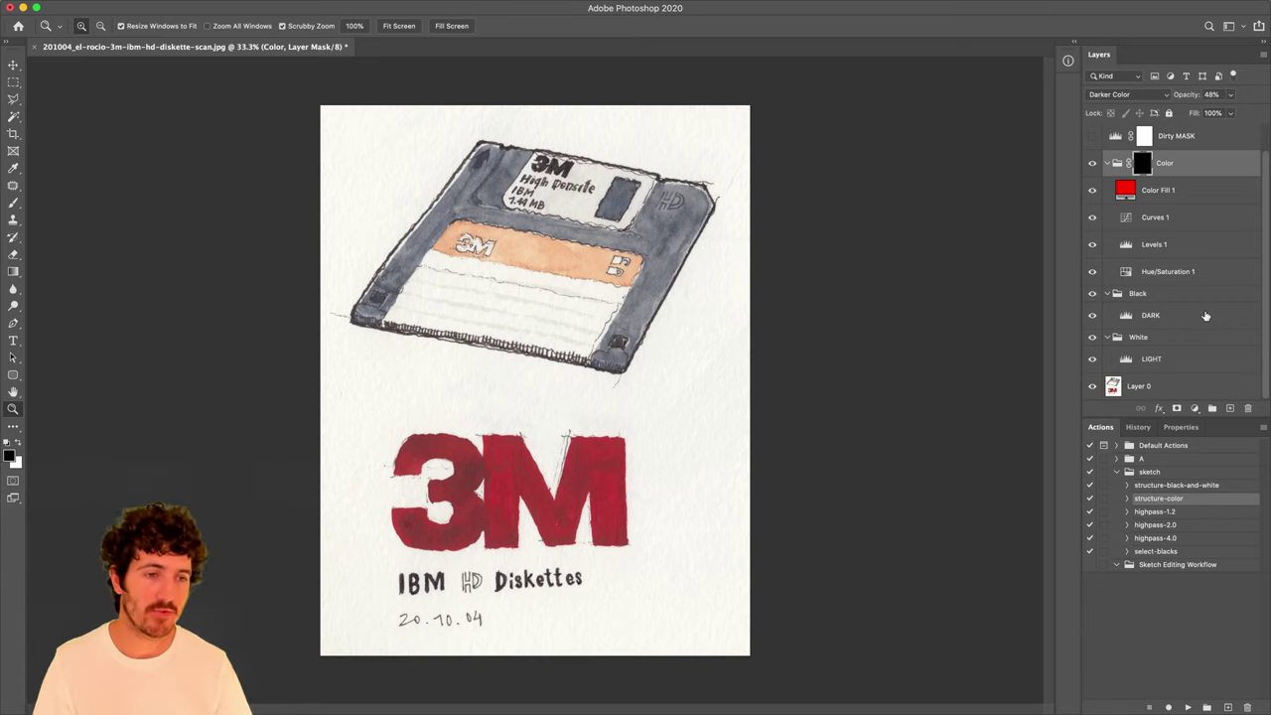
pyautogui.scroll(2, 1161, 293)
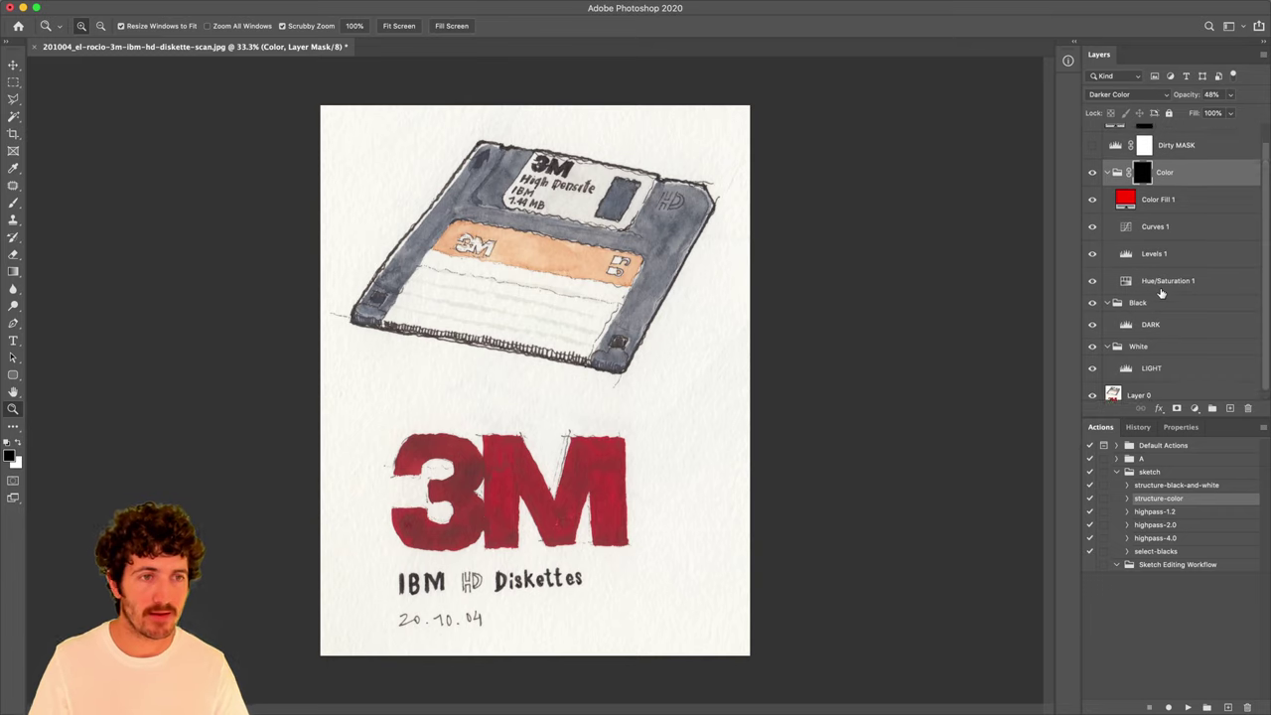
pyautogui.scroll(-2, 1161, 293)
# Revert the diskette scan to its opening history snapshot with the locked Background and bring the list of actions back into view.
pyautogui.click(1138, 427)
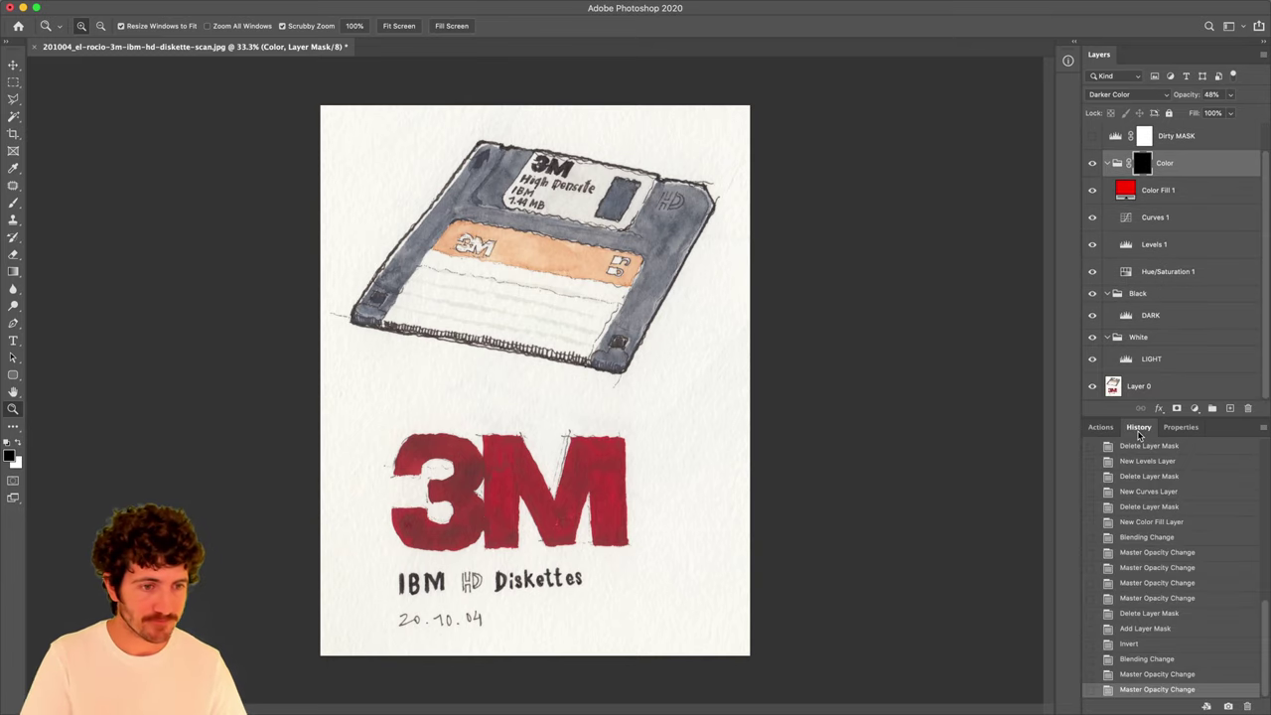
pyautogui.scroll(5, 1133, 459)
pyautogui.click(1119, 454)
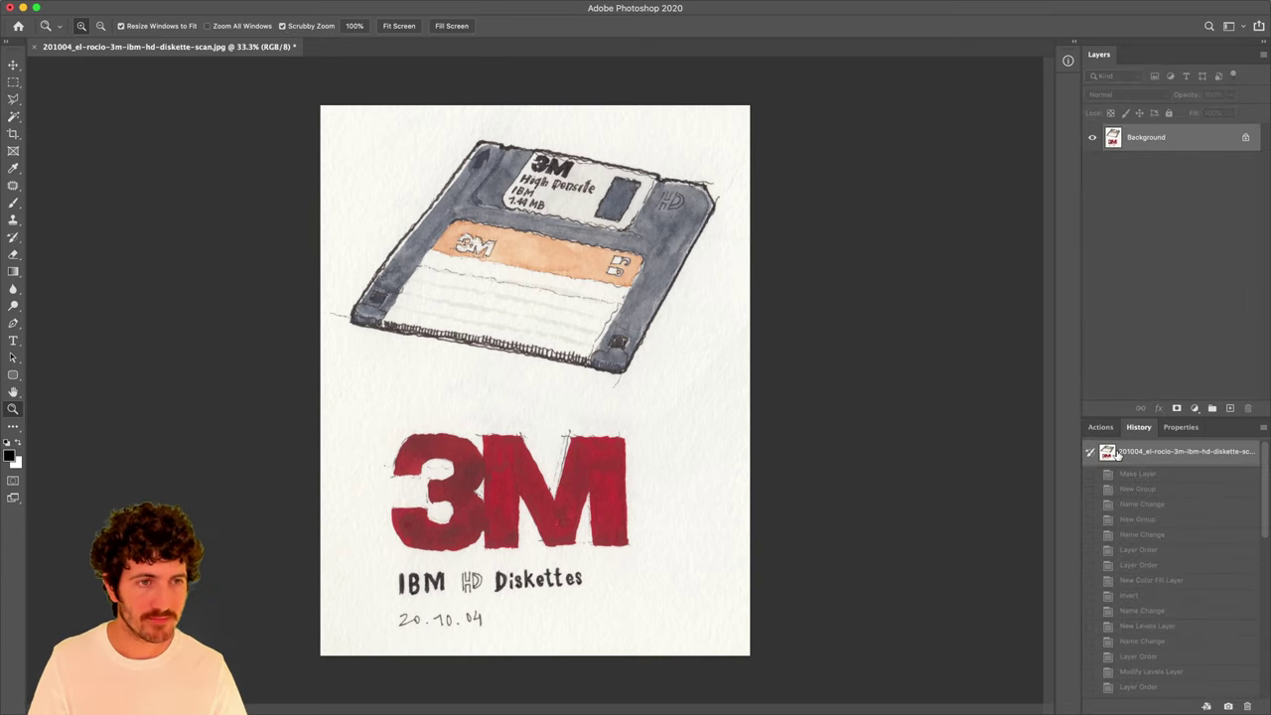
pyautogui.moveTo(1124, 419); pyautogui.dragTo(1123, 471)
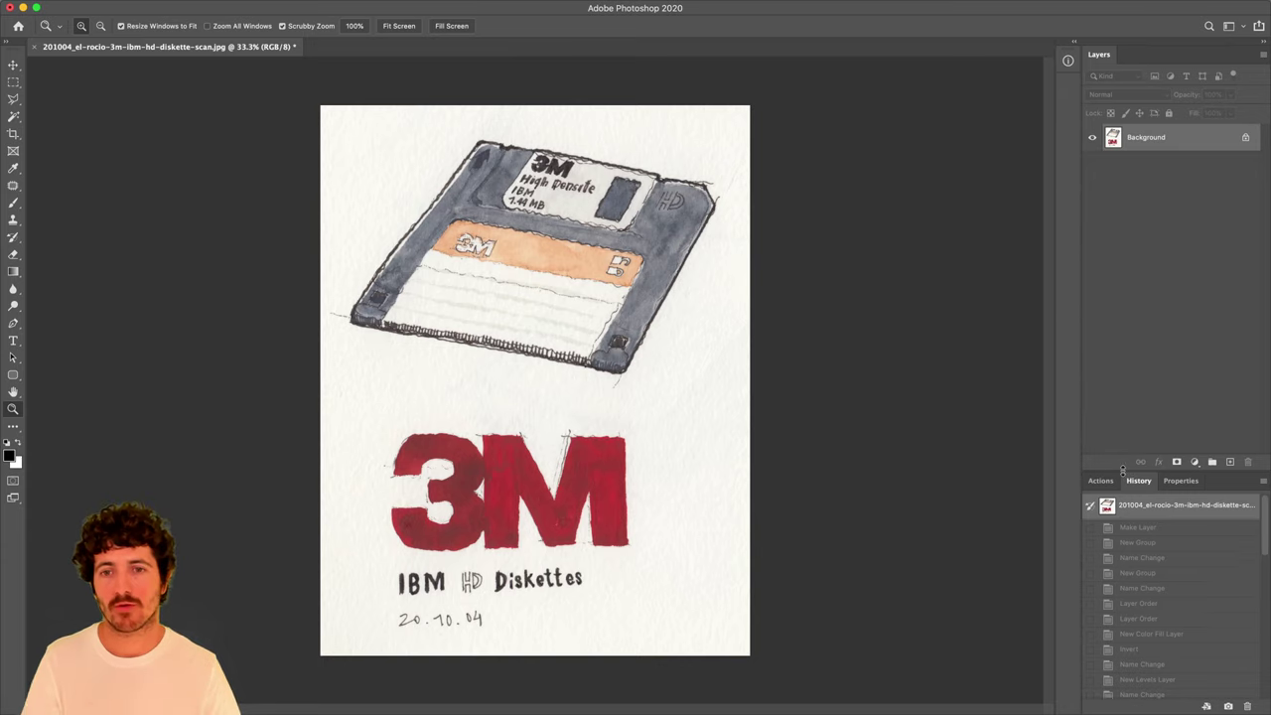
pyautogui.click(1101, 481)
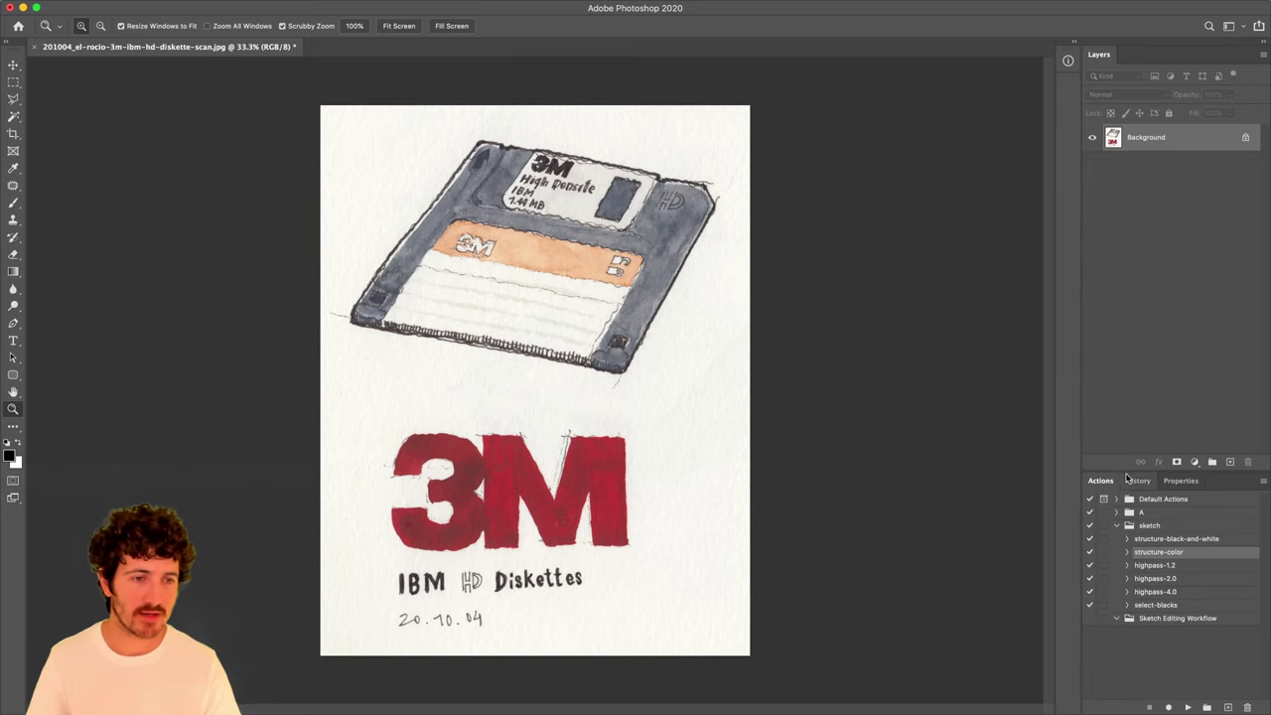
# Start recording a new action named sketch-editing-structure with the color red in the Sketch Editing Workflow set.
pyautogui.moveTo(1128, 469); pyautogui.dragTo(1129, 489)
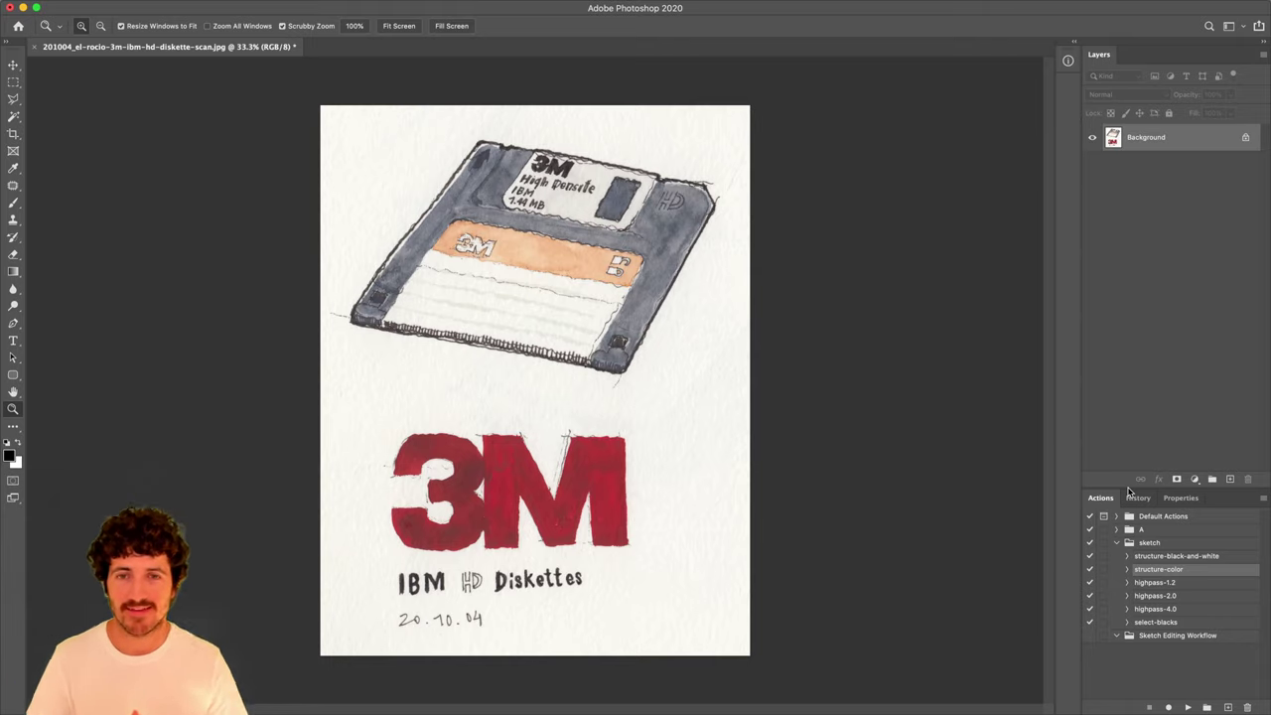
pyautogui.click(1117, 544)
pyautogui.click(1142, 558)
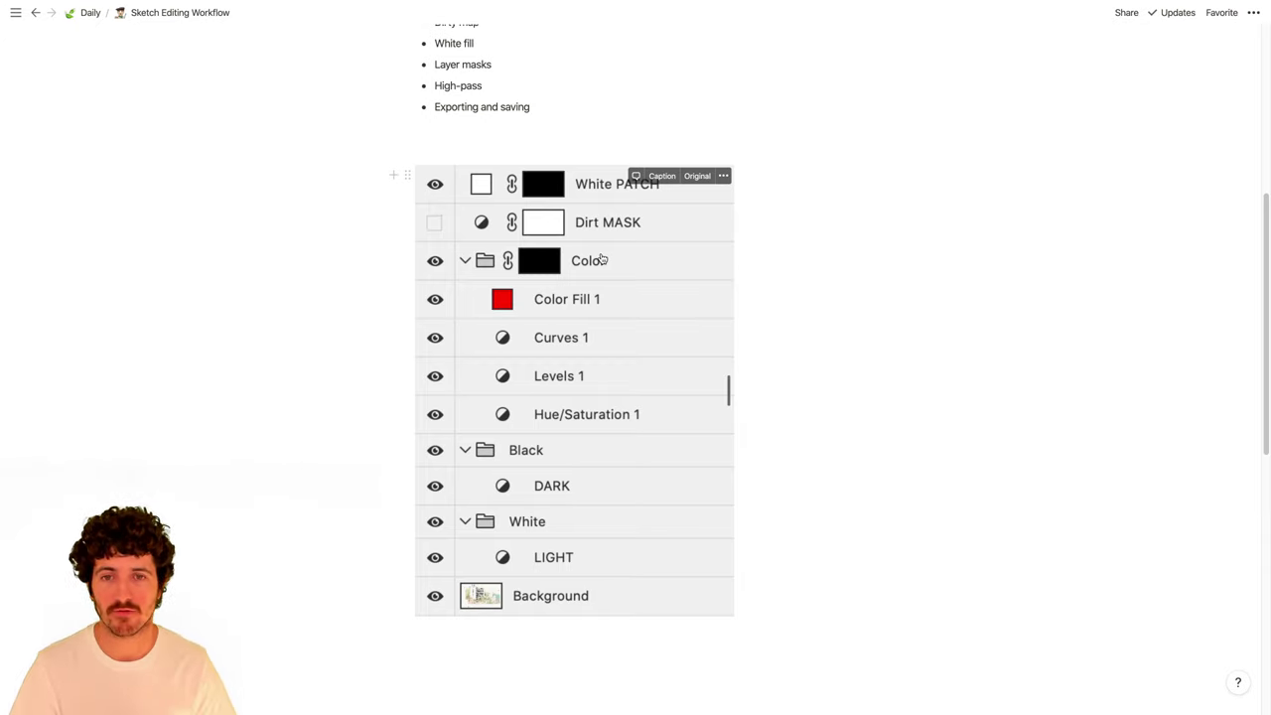
pyautogui.hotkey('ctrl', 'Right')
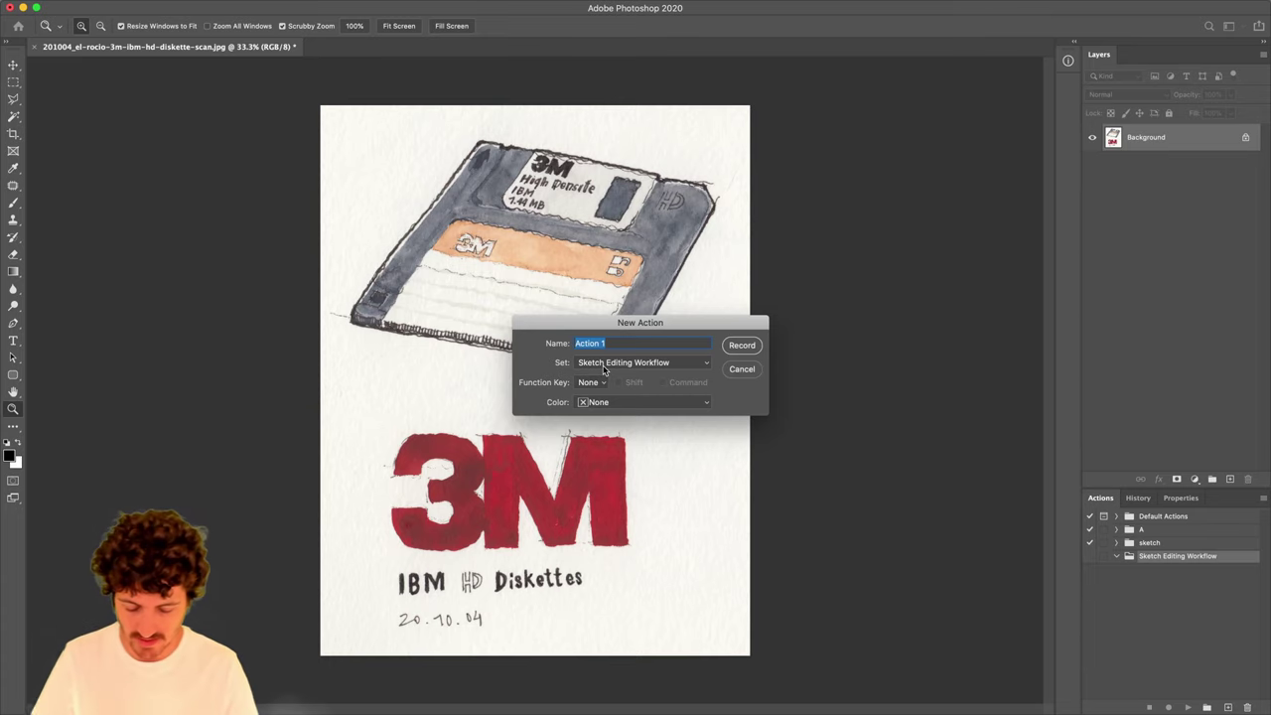
pyautogui.write('sketch-editing-structure')
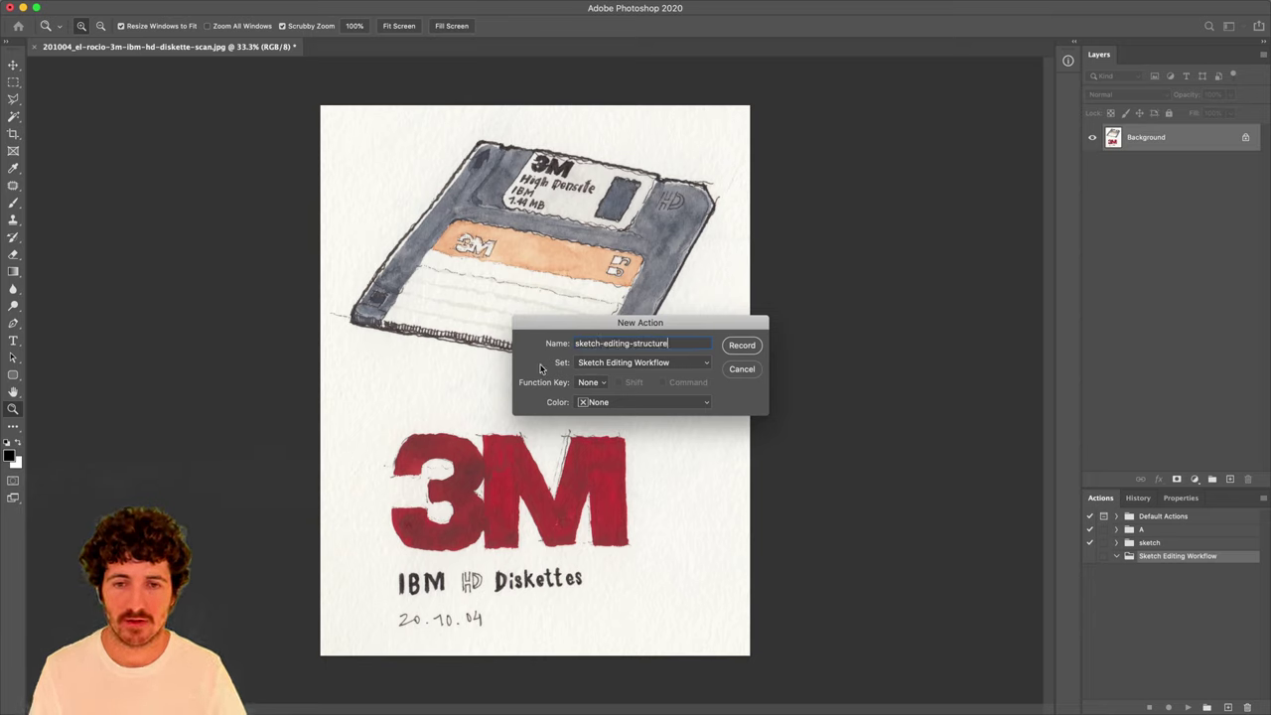
pyautogui.click(681, 404)
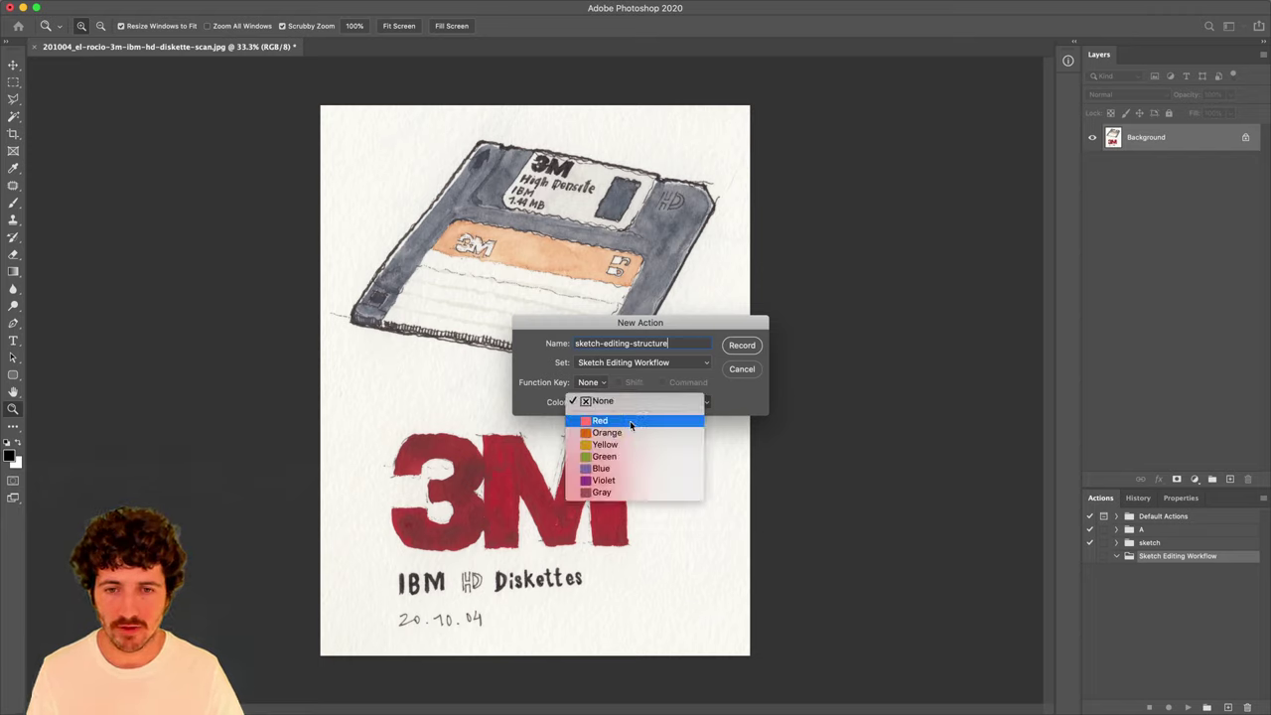
pyautogui.click(630, 422)
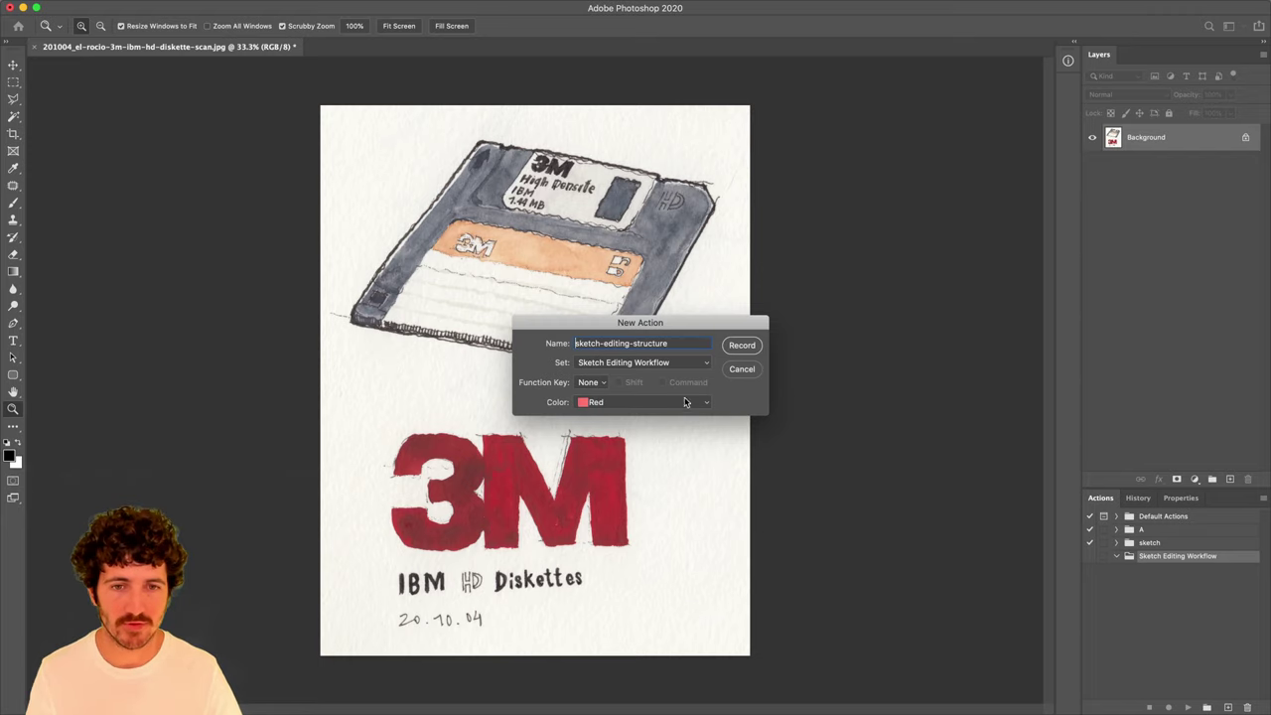
pyautogui.click(743, 347)
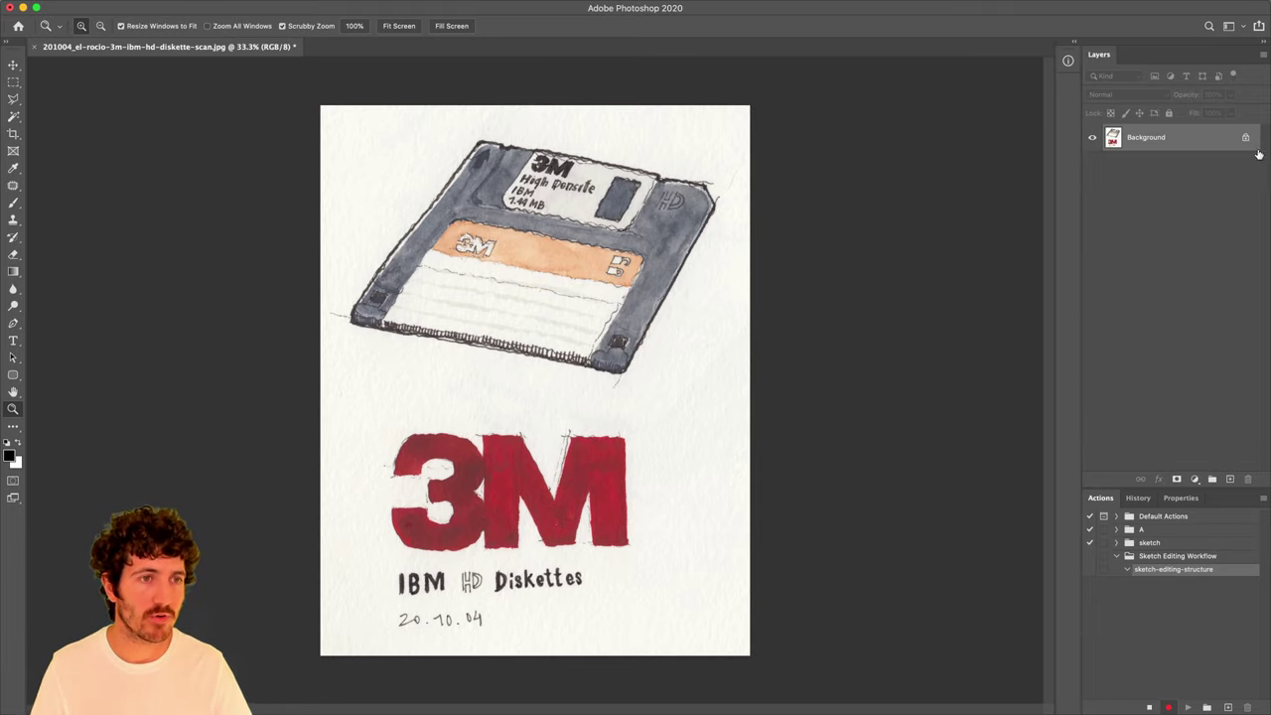
# Convert the locked Background into a regular layer named SKETCH SCAN and stop recording the action.
pyautogui.doubleClick(1142, 139)
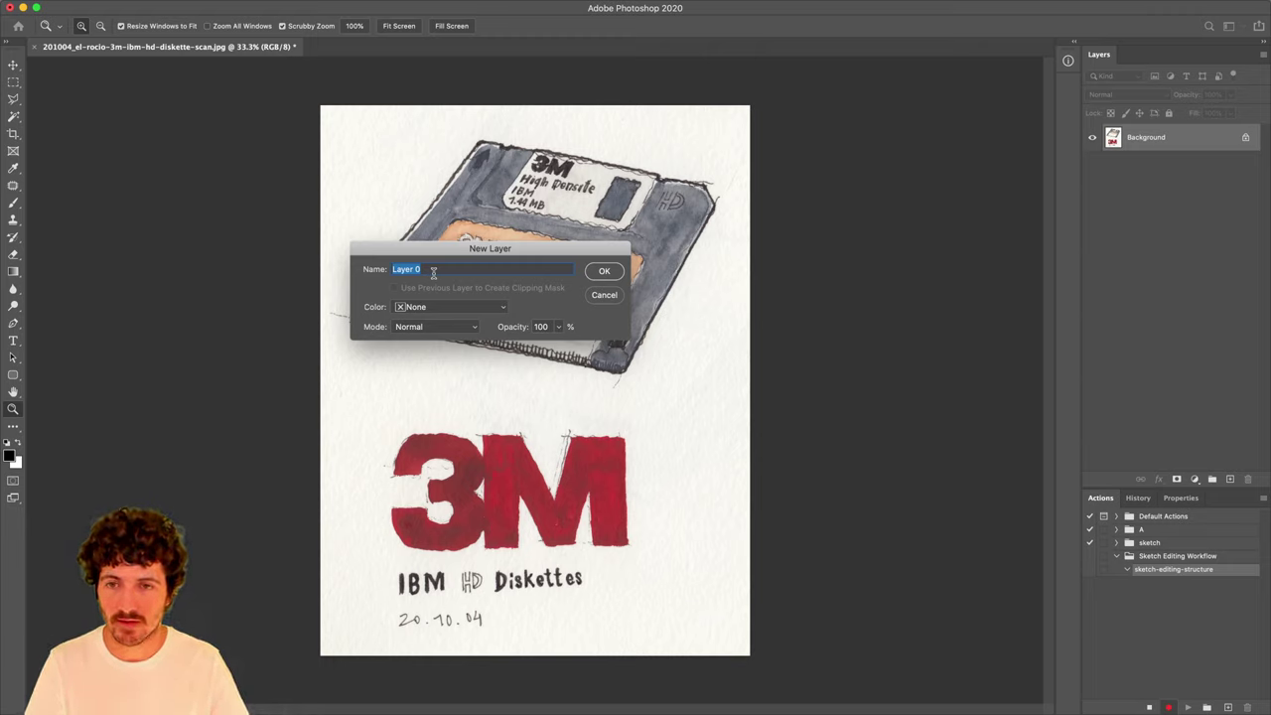
pyautogui.write('Sketch Scan')
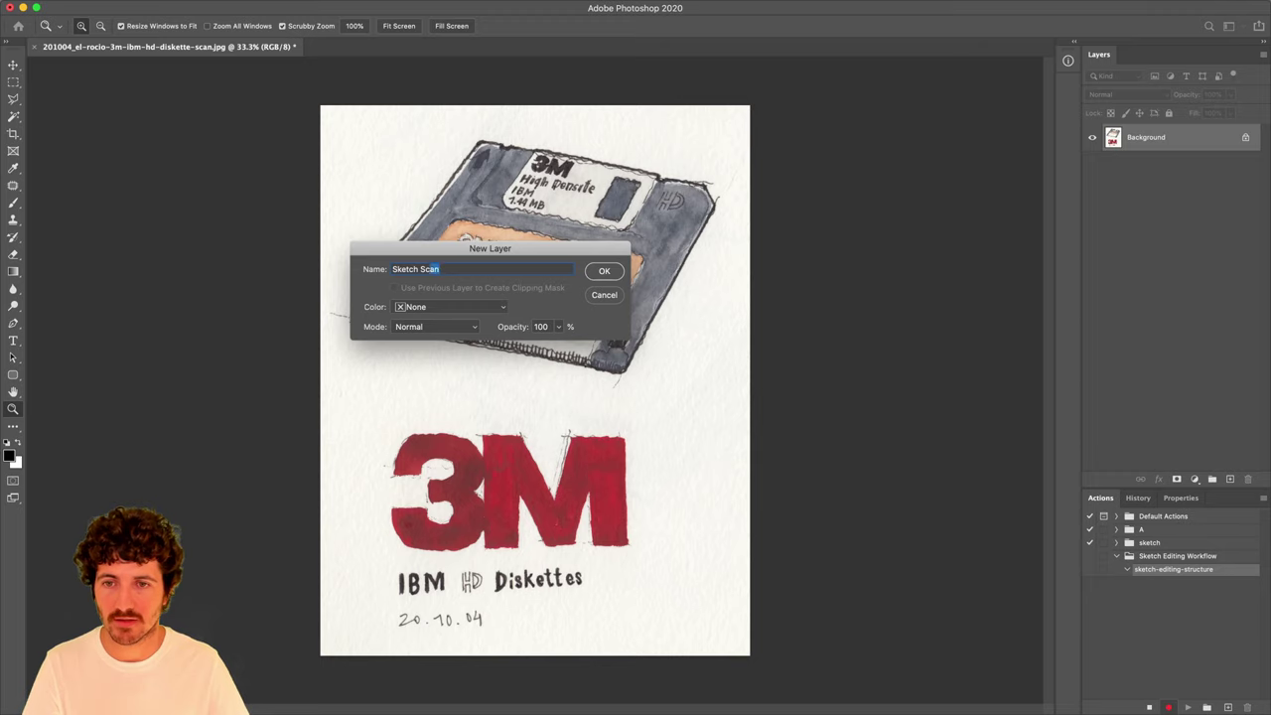
pyautogui.write('CAN')
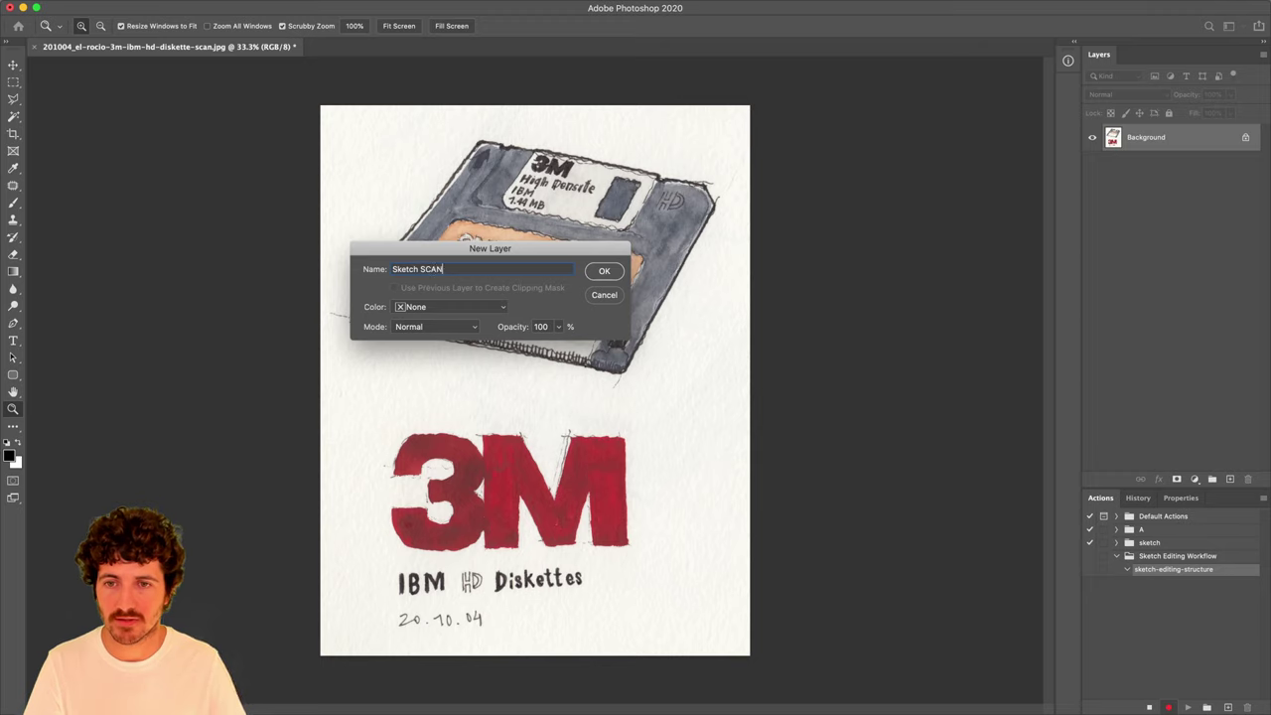
pyautogui.press('super+a')
pyautogui.write('SKET')
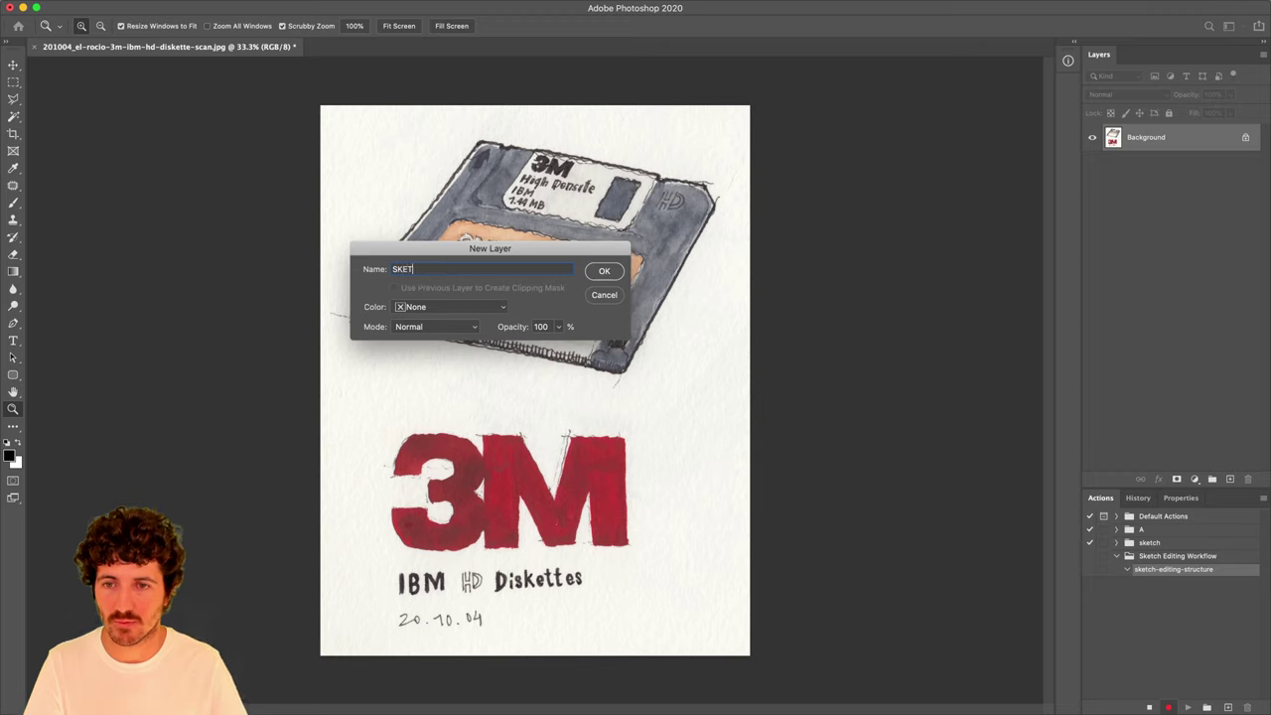
pyautogui.write('CH SCAN')
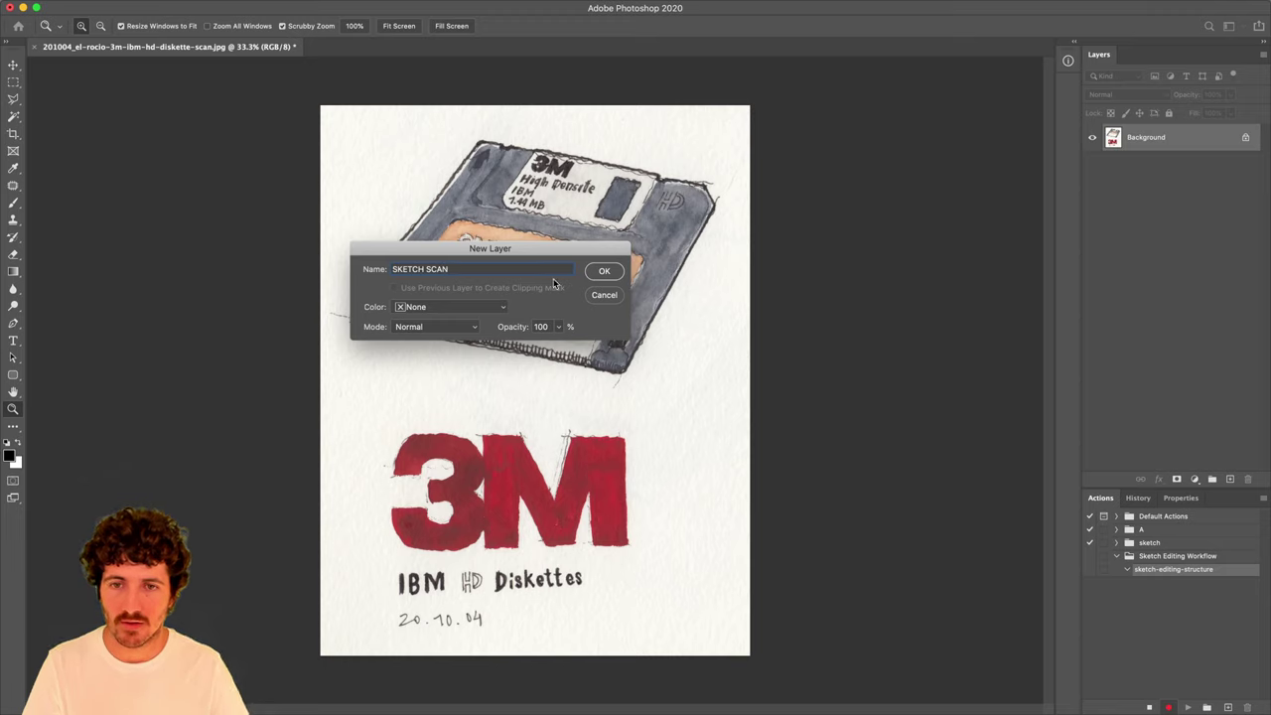
pyautogui.click(604, 272)
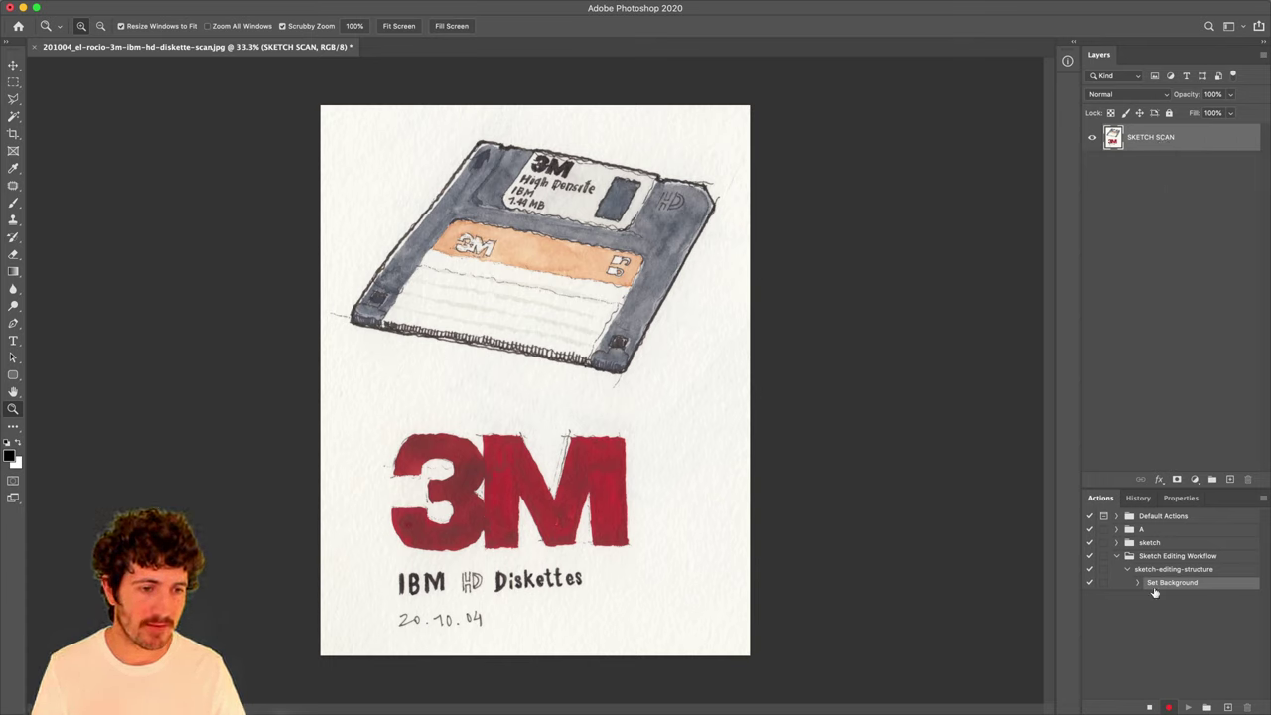
pyautogui.click(1147, 707)
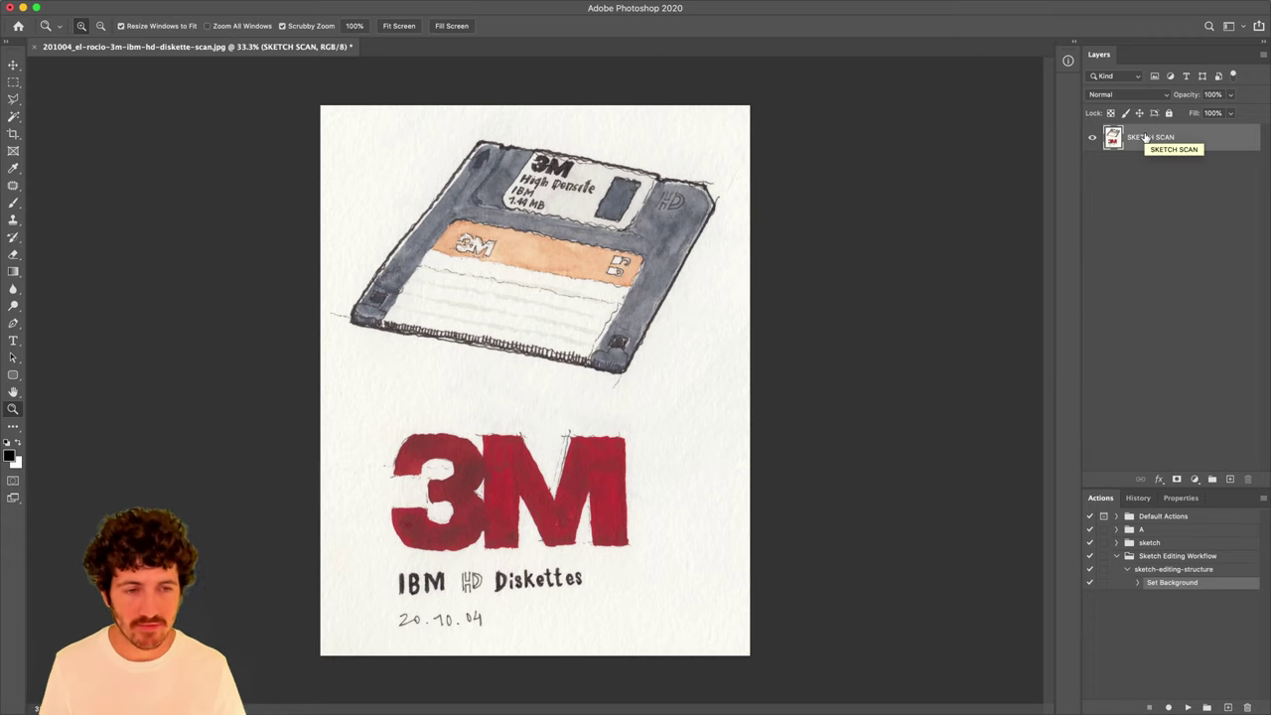
# Revert the diskette scan to its opening history snapshot and test the sketch-editing-structure action by playing it.
pyautogui.click(1139, 498)
pyautogui.click(1138, 522)
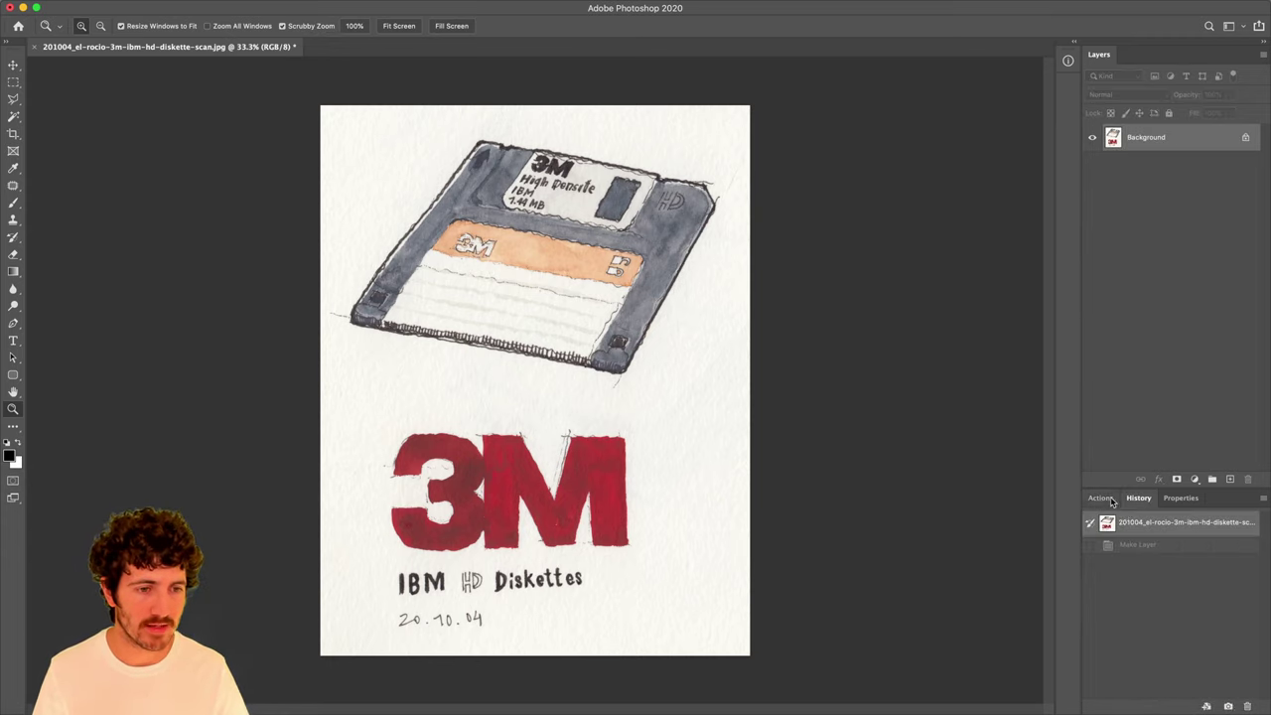
pyautogui.click(1104, 499)
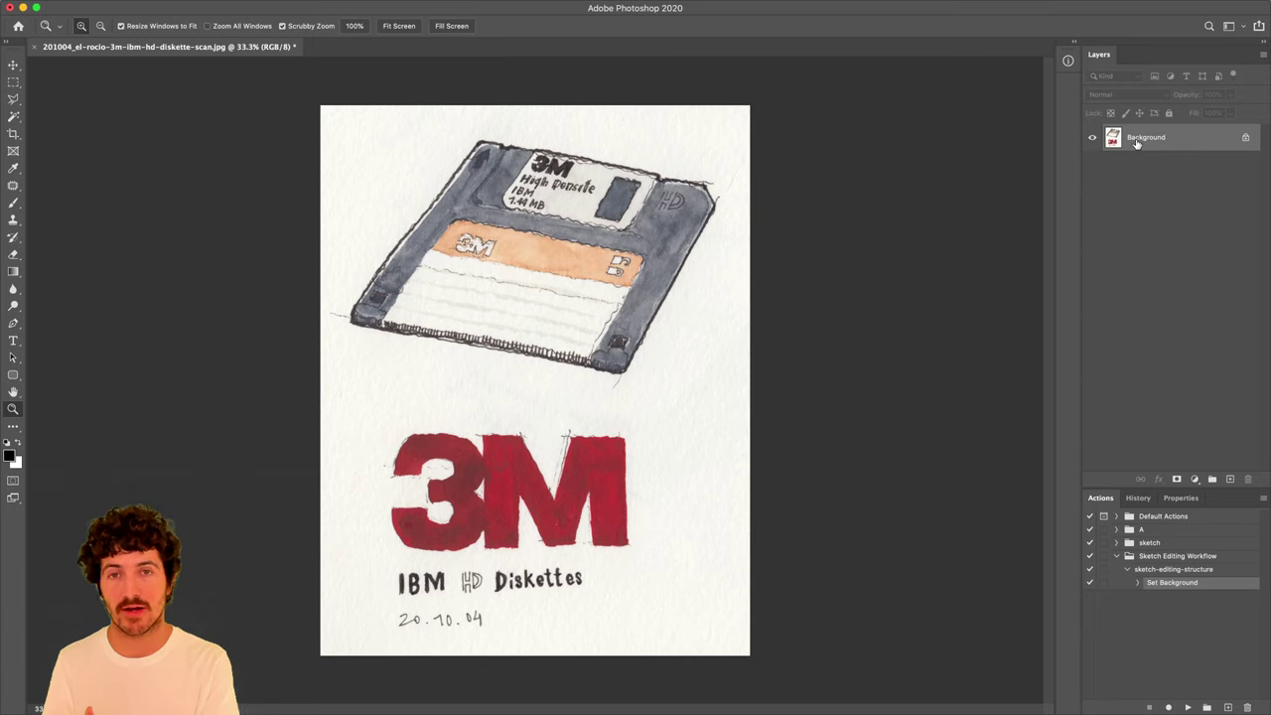
pyautogui.click(1167, 571)
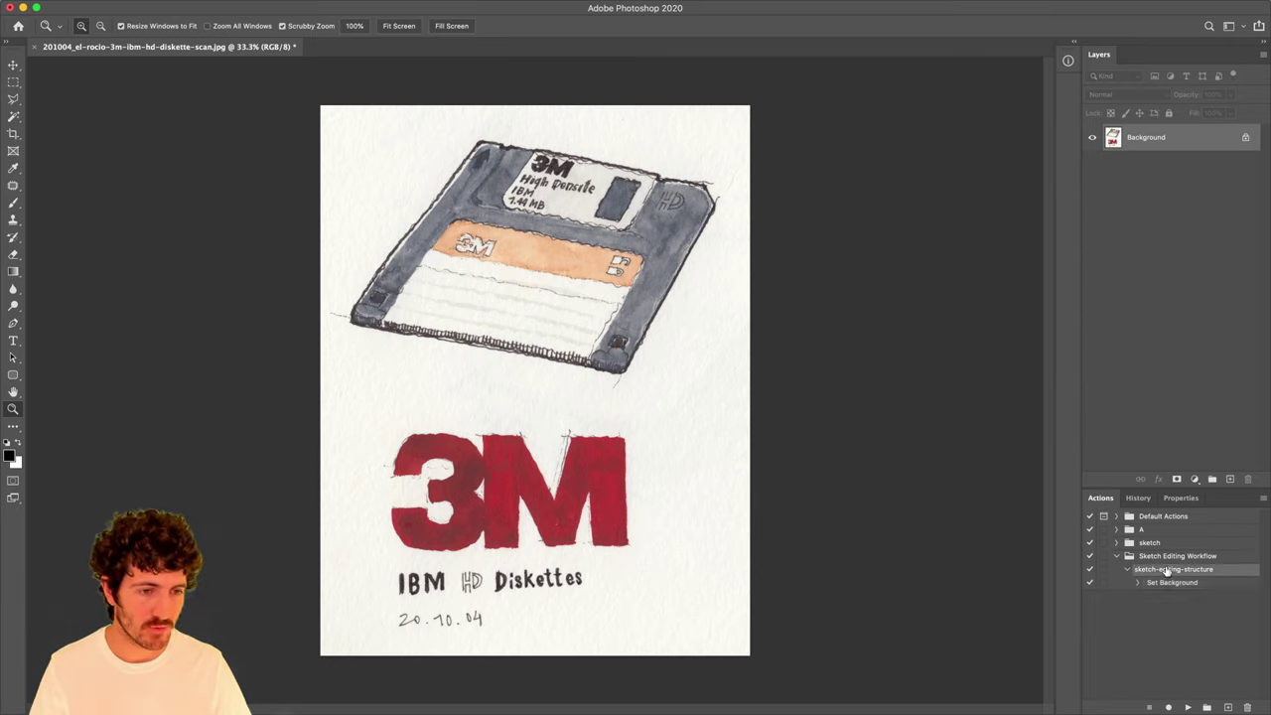
pyautogui.click(1186, 707)
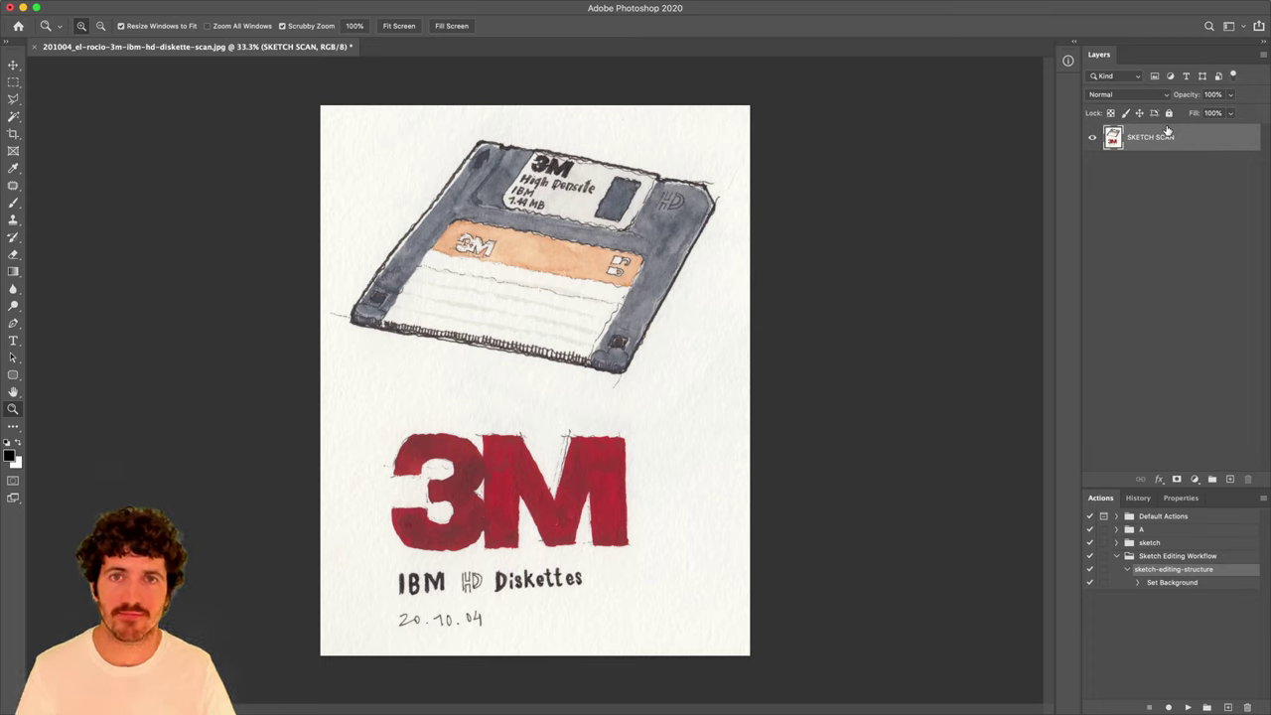
# Resume recording after the action's Set Background command and add a layer group named WHITES above SKETCH SCAN.
pyautogui.click(1150, 584)
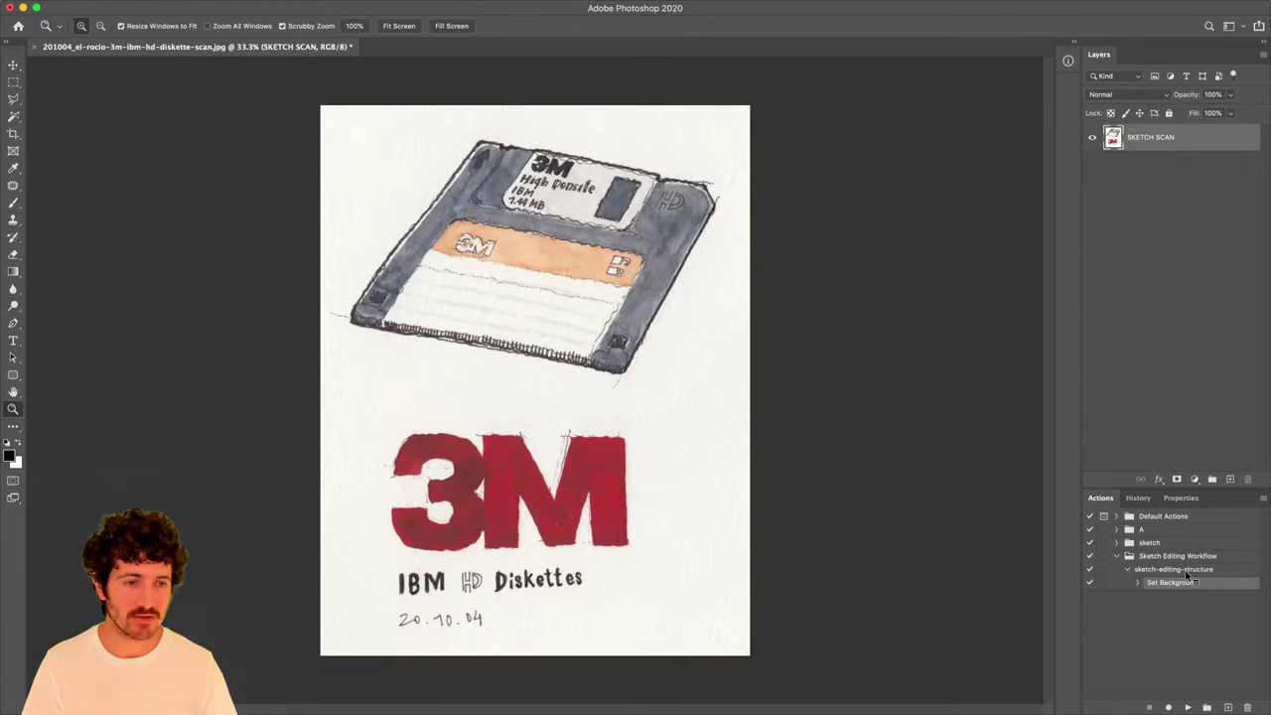
pyautogui.click(1169, 707)
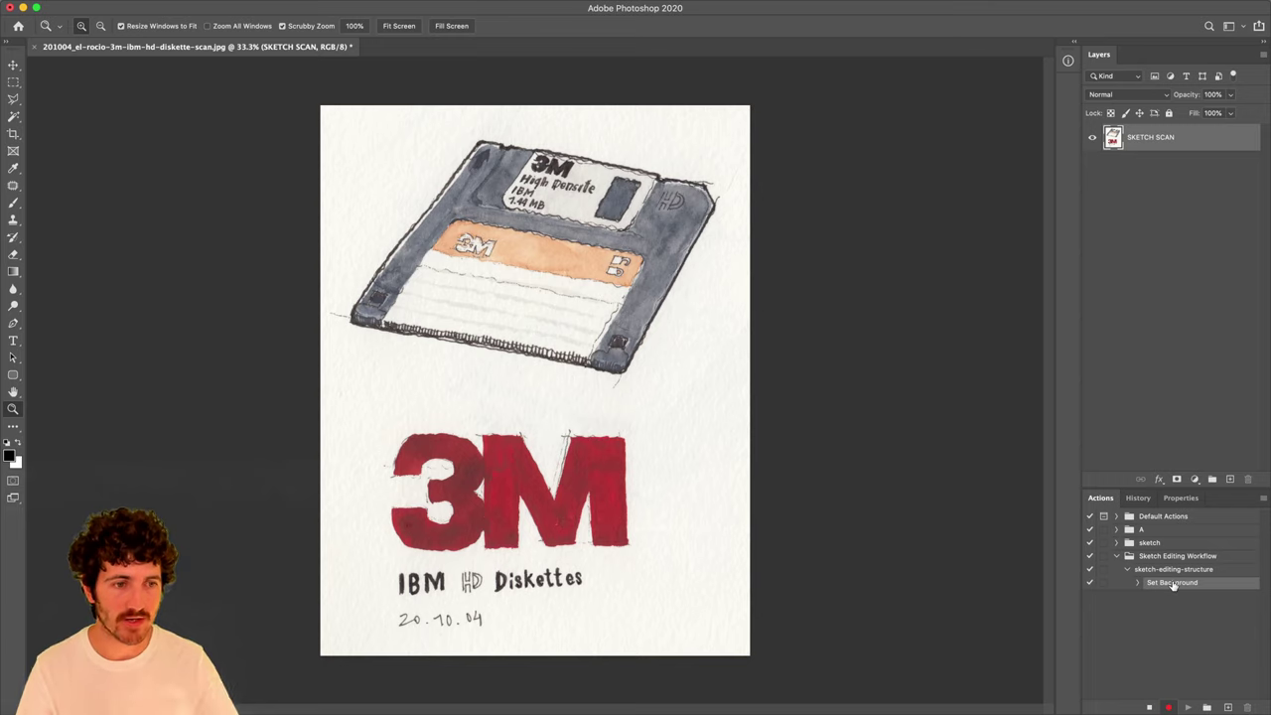
pyautogui.click(1212, 480)
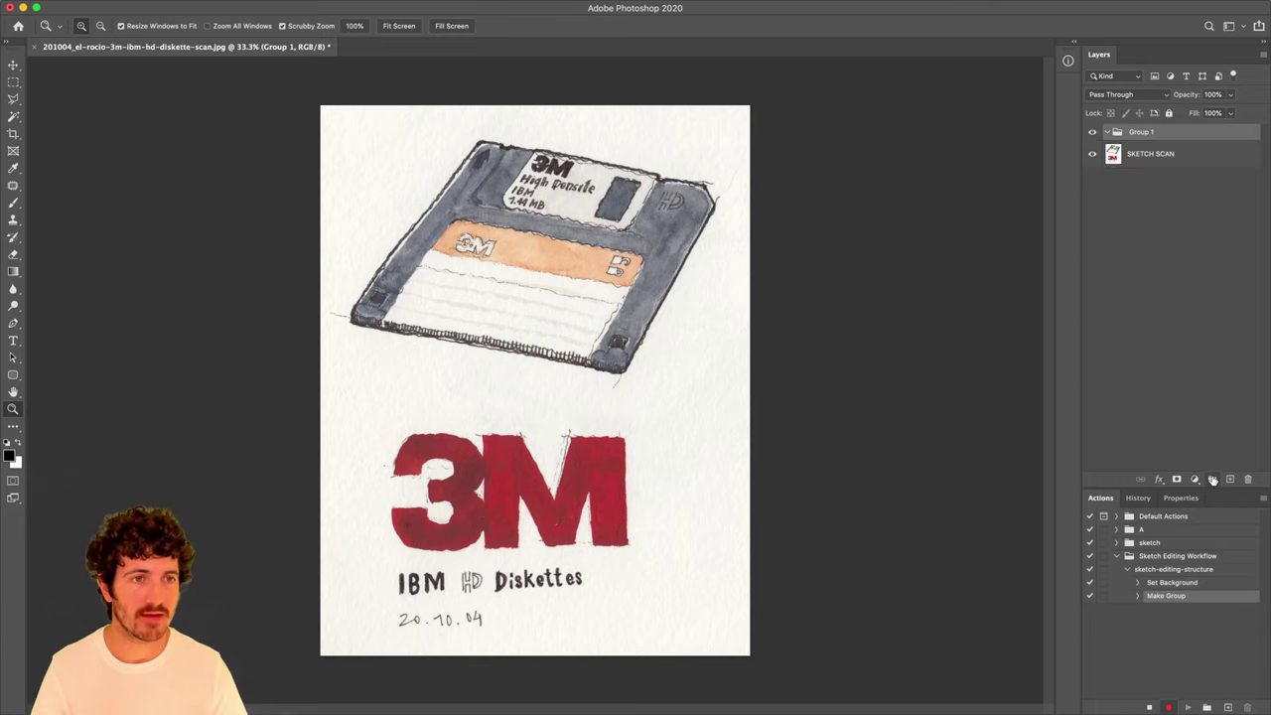
pyautogui.doubleClick(1142, 132)
pyautogui.write('W')
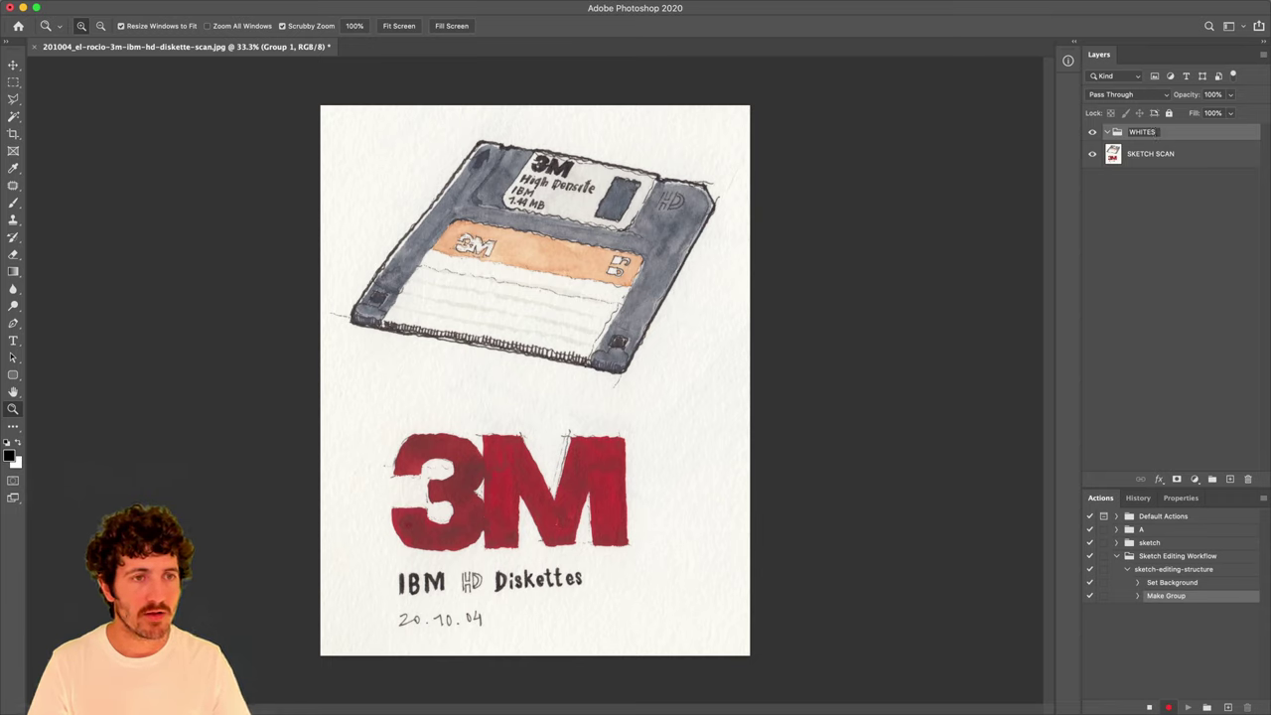
pyautogui.write('HITES')
pyautogui.press('Return')
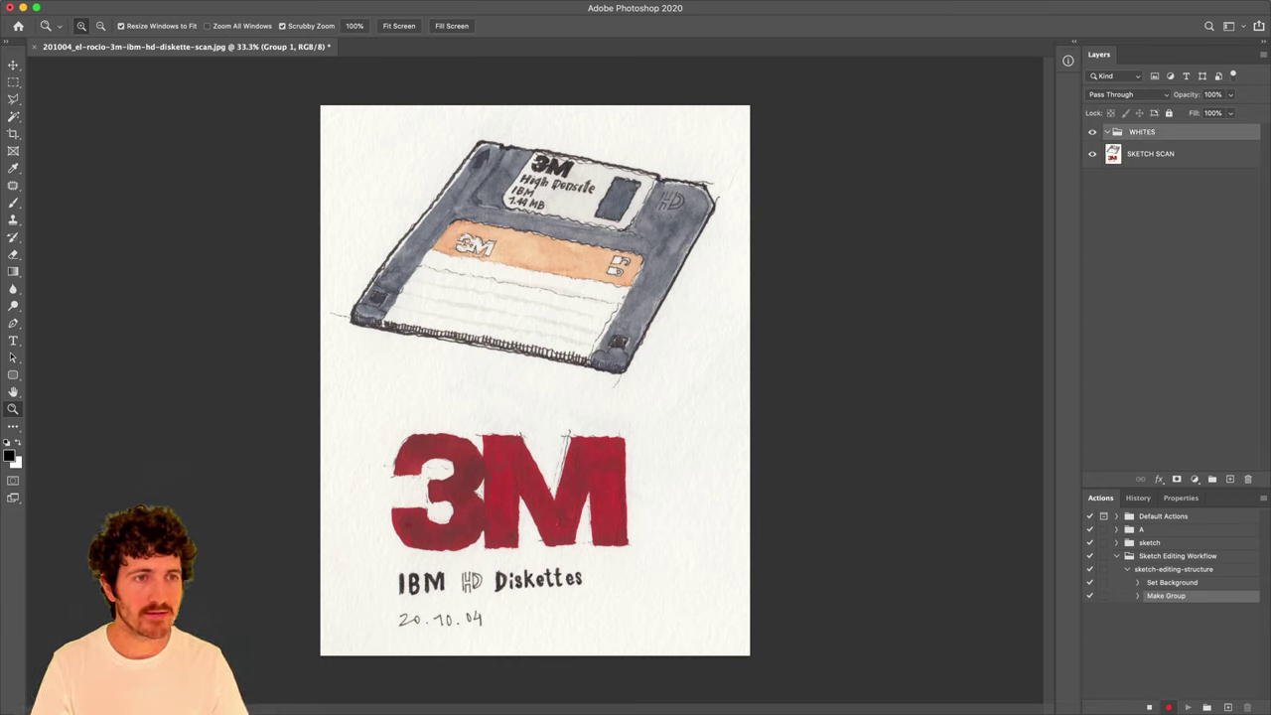
# Add two more layer groups above WHITES, naming the first BLACKS and the uppermost one COLOR.
pyautogui.click(1213, 480)
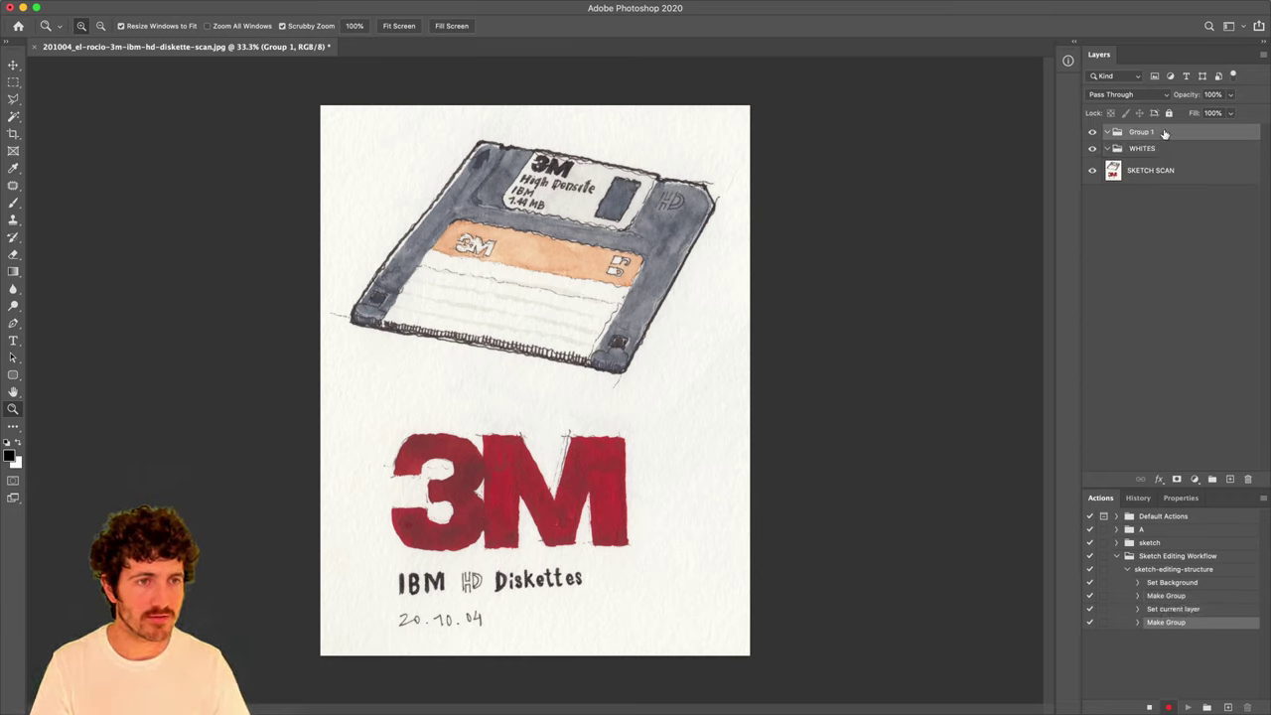
pyautogui.doubleClick(1132, 132)
pyautogui.write('BLACKS')
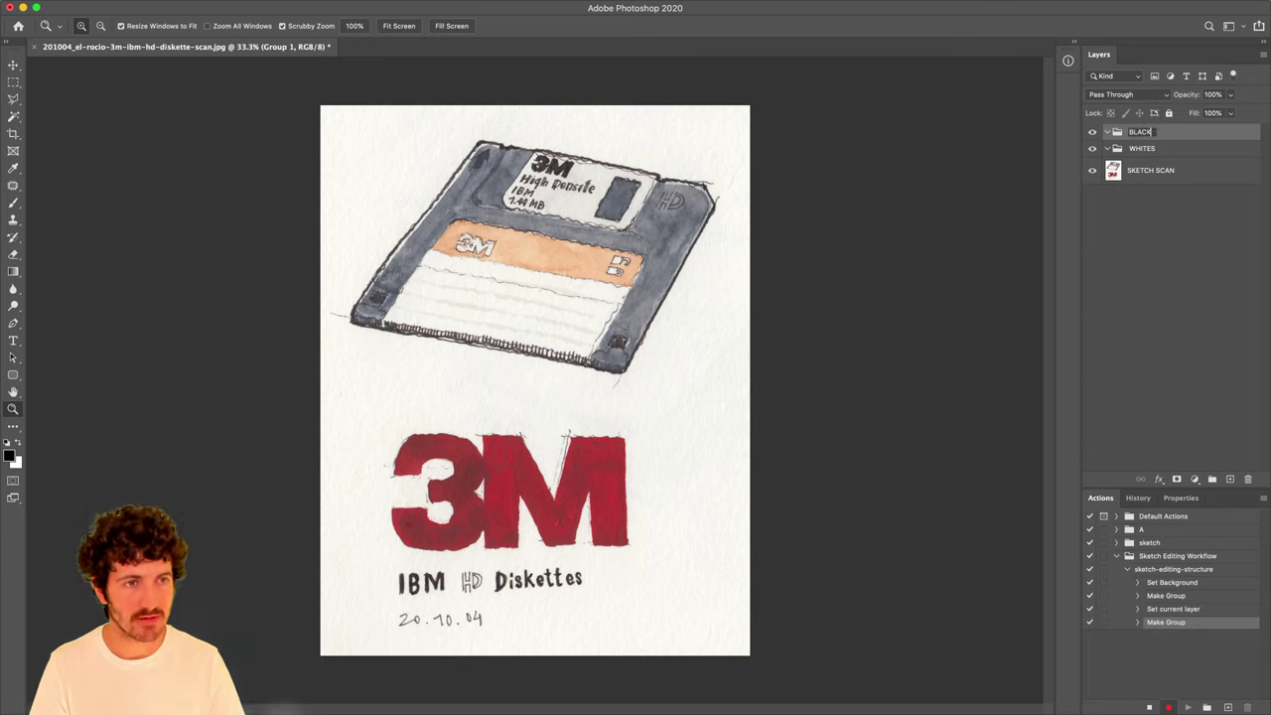
pyautogui.press('Return')
pyautogui.click(1212, 480)
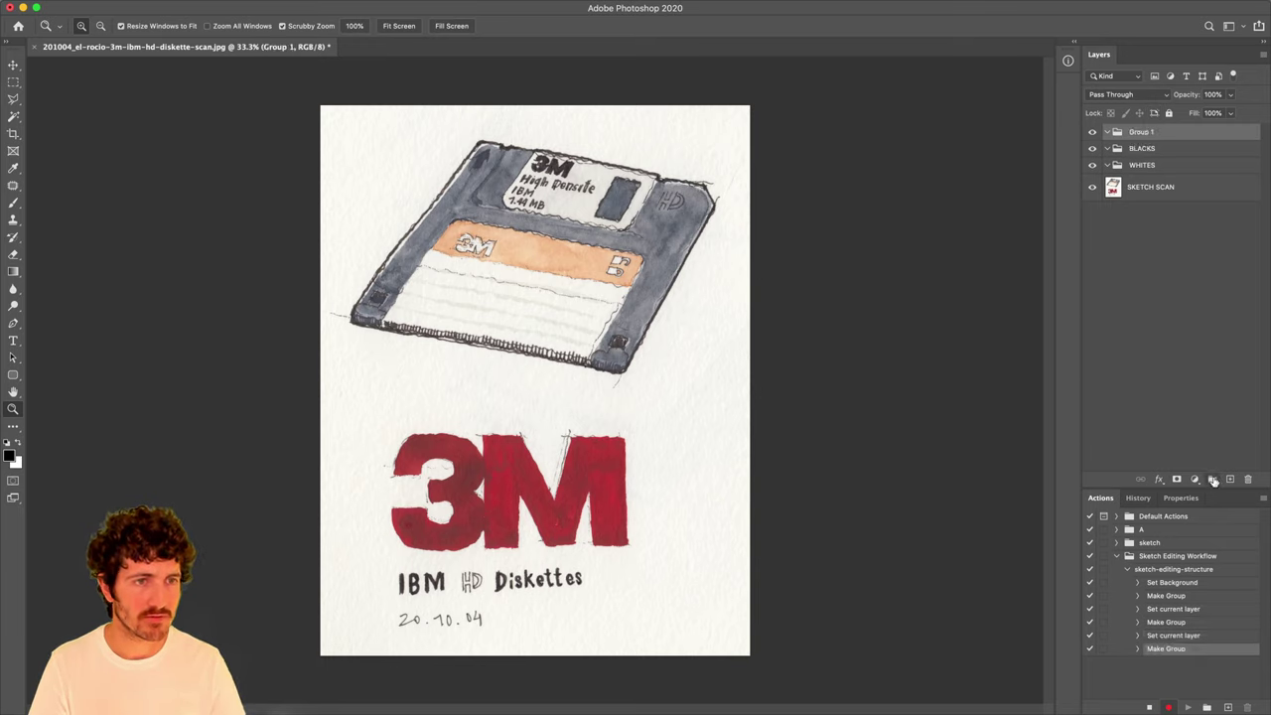
pyautogui.doubleClick(1137, 133)
pyautogui.write('COLOR')
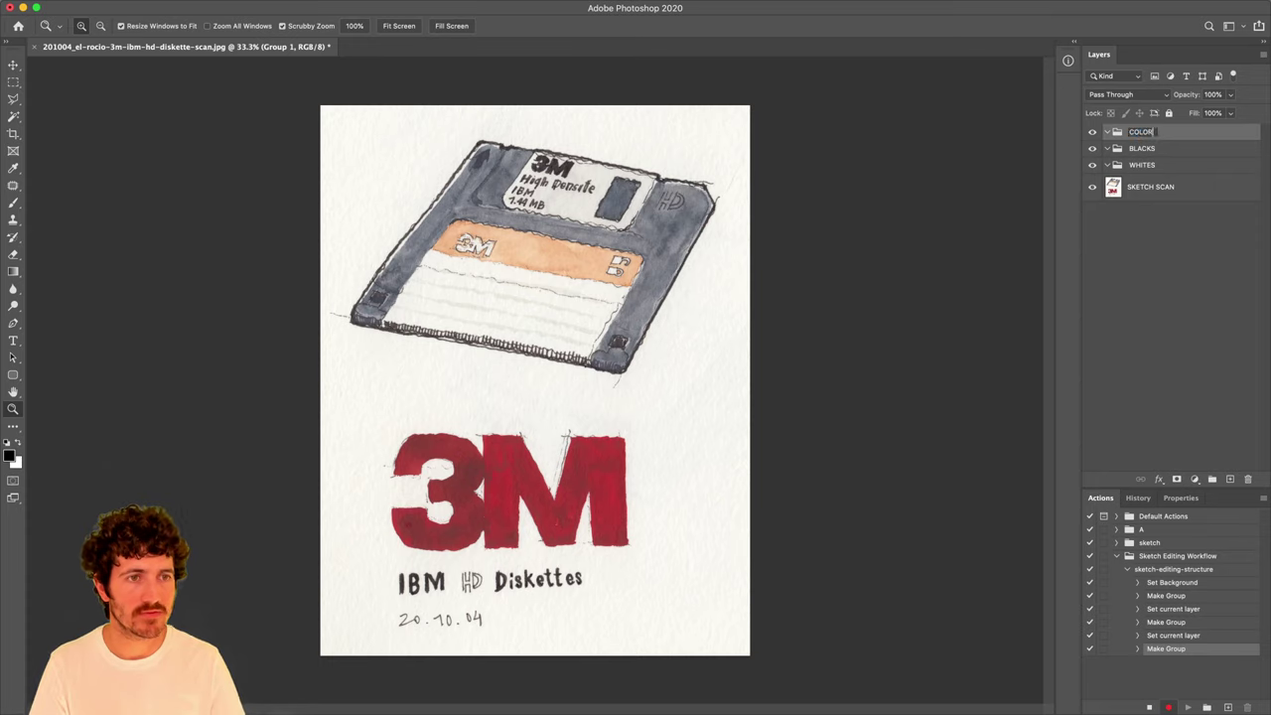
pyautogui.press('Return')
# Rename the BLACKS group as BLACK and the WHITES group as WHITE.
pyautogui.click(1157, 148)
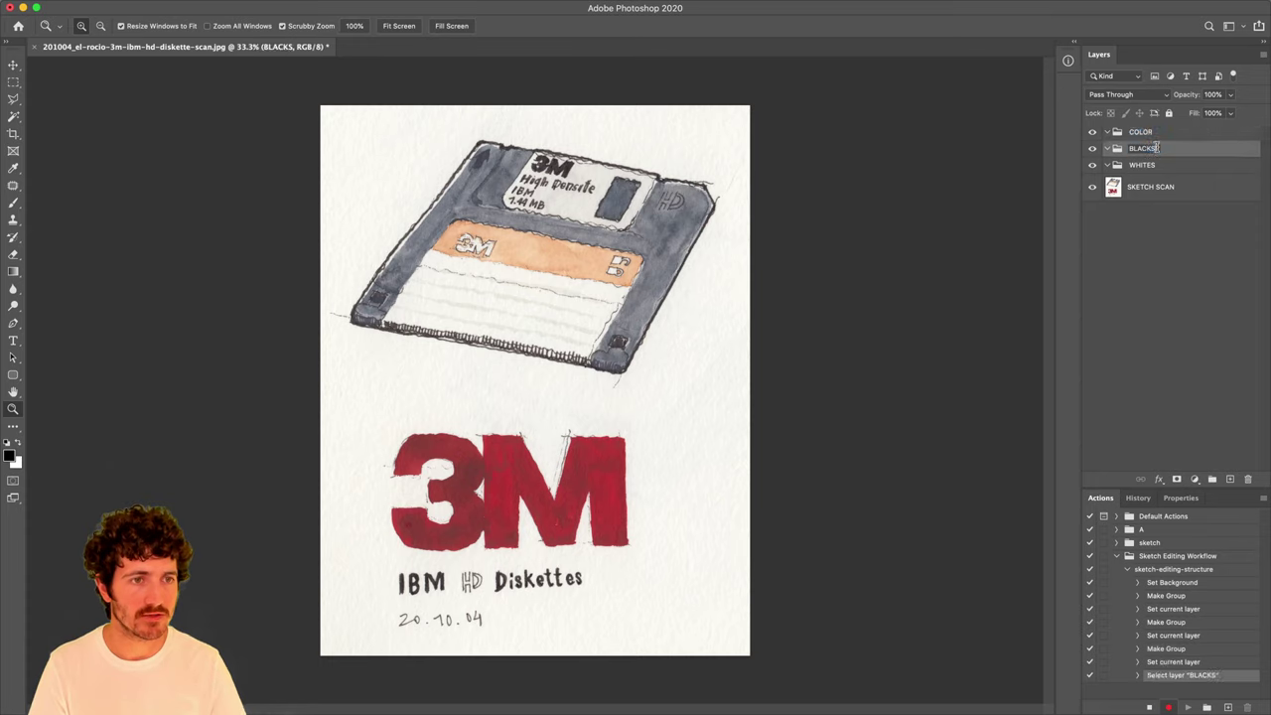
pyautogui.press('BackSpace')
pyautogui.click(1157, 165)
pyautogui.doubleClick(1142, 165)
pyautogui.press('BackSpace')
pyautogui.press('Return')
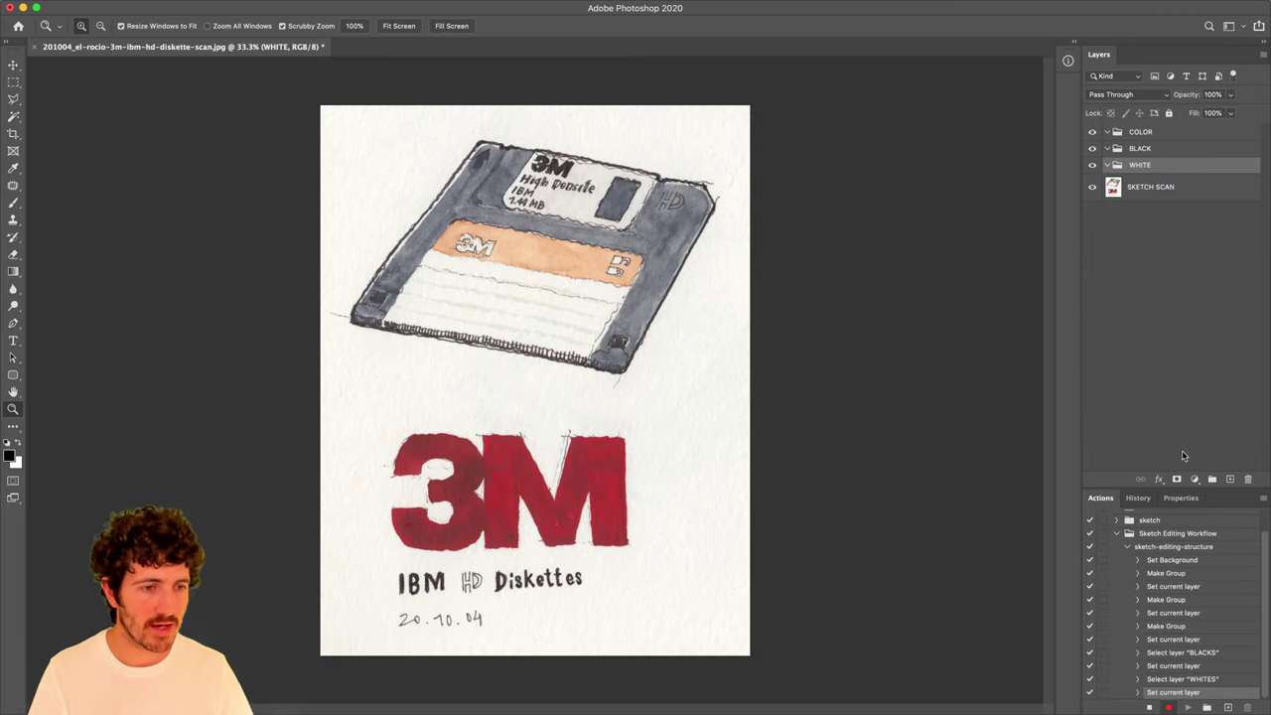
# Add a Levels adjustment layer inside the WHITE group and delete its layer mask.
pyautogui.click(1194, 480)
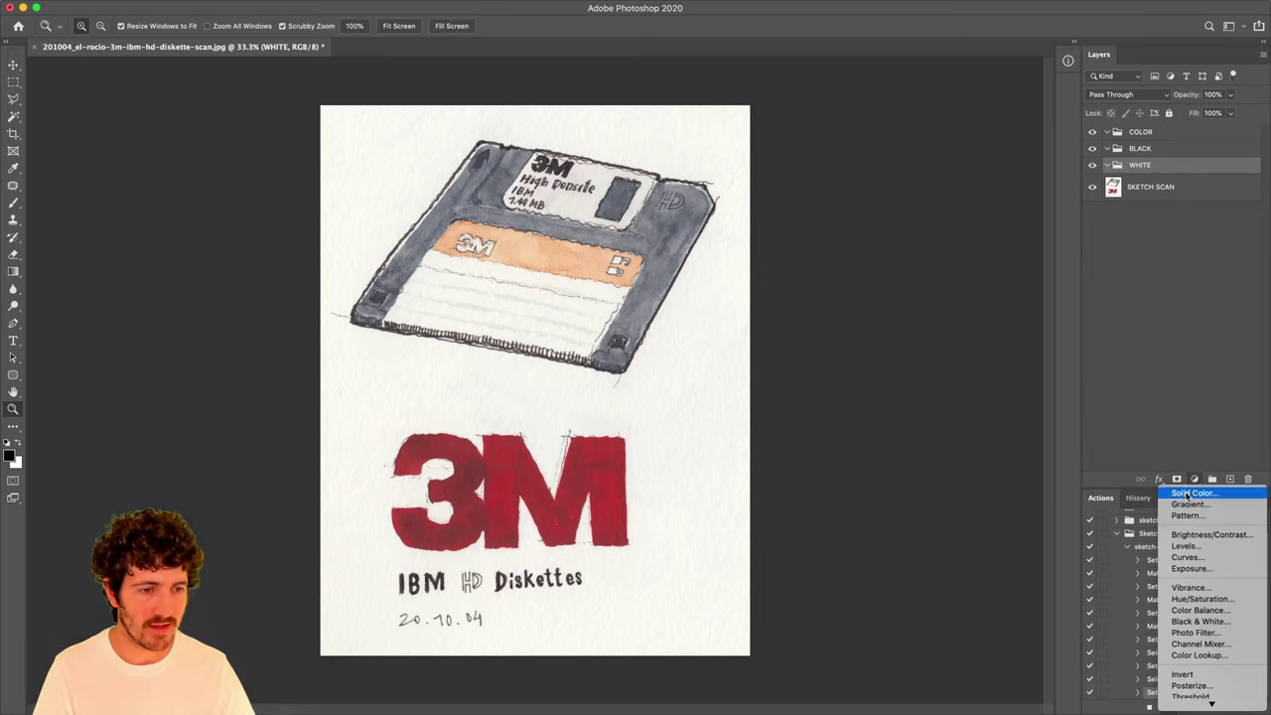
pyautogui.click(1185, 547)
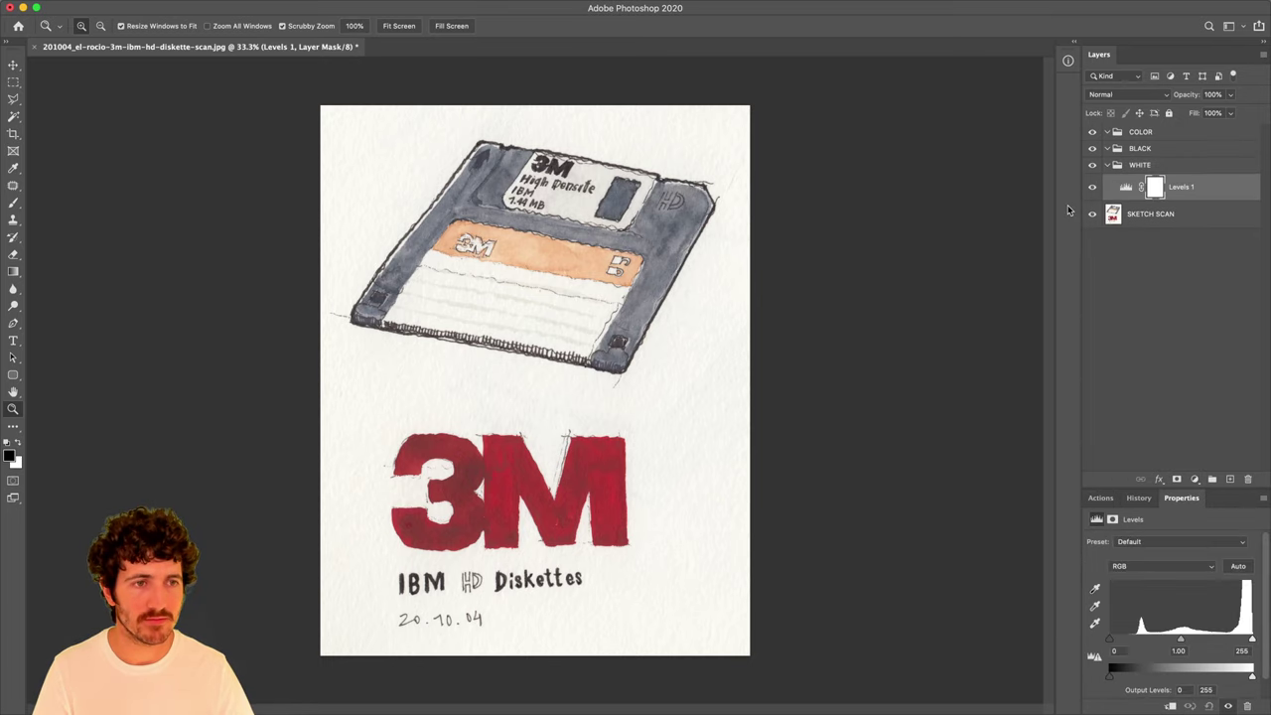
pyautogui.rightClick(1155, 189)
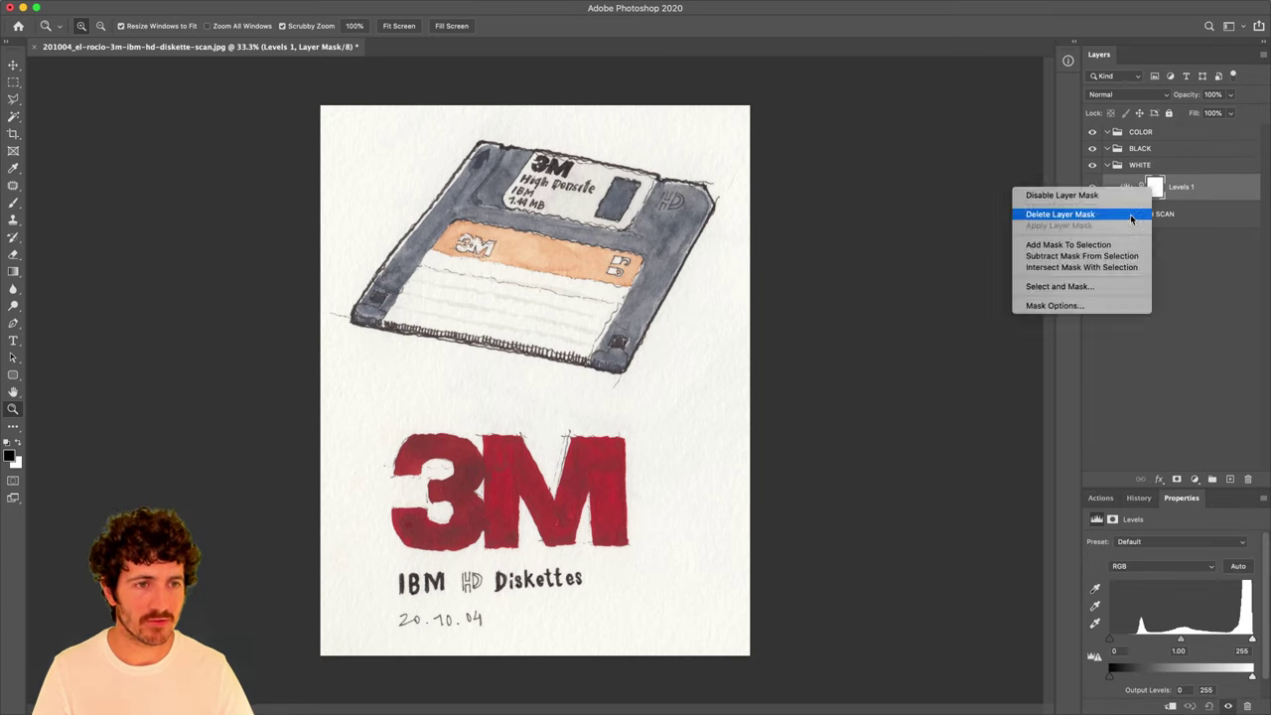
pyautogui.click(1092, 215)
pyautogui.click(1156, 151)
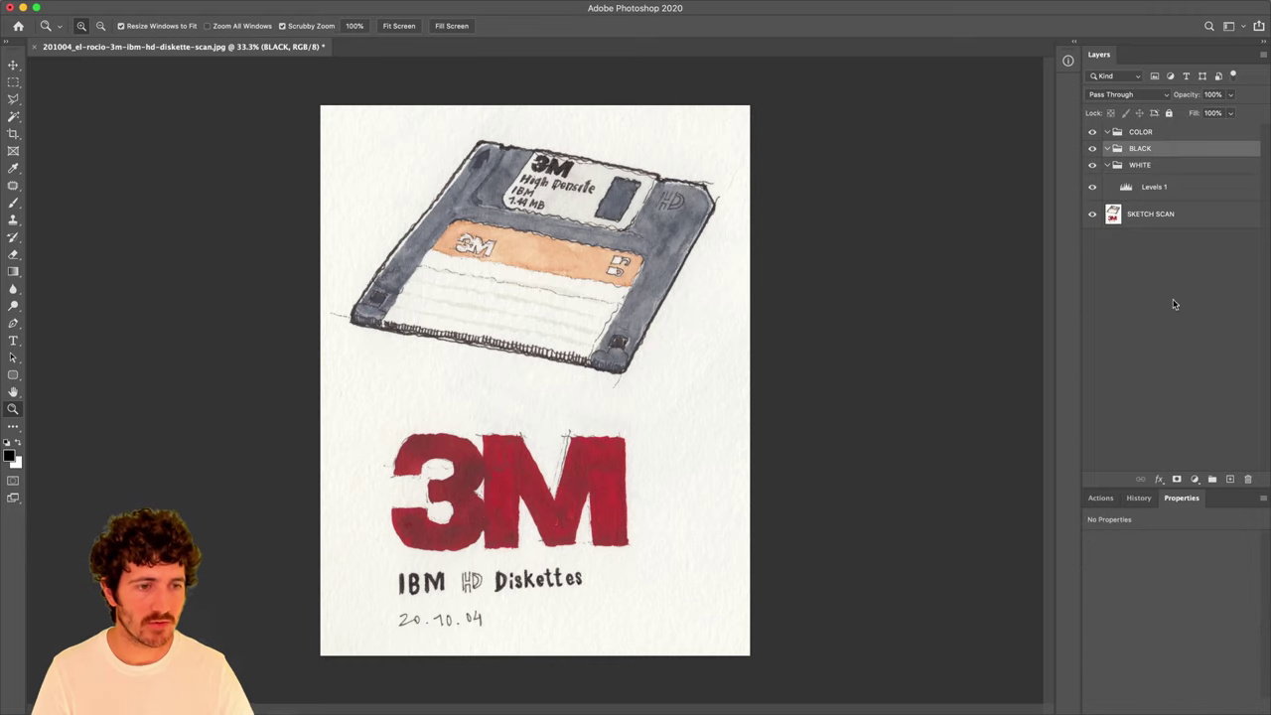
# Rename the Levels layer inside the WHITE group as LIGHT, checking the layer naming in the Sketch Editing Workflow reference page.
pyautogui.doubleClick(1154, 188)
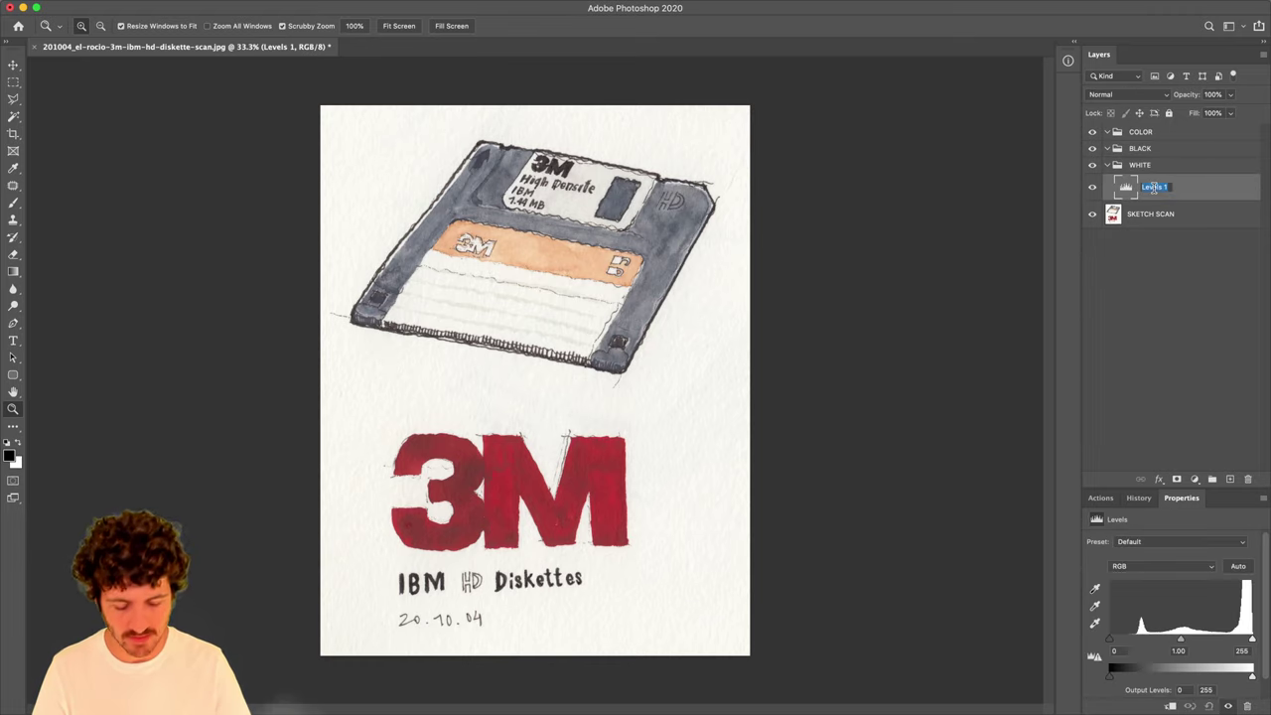
pyautogui.write('LIGHTS')
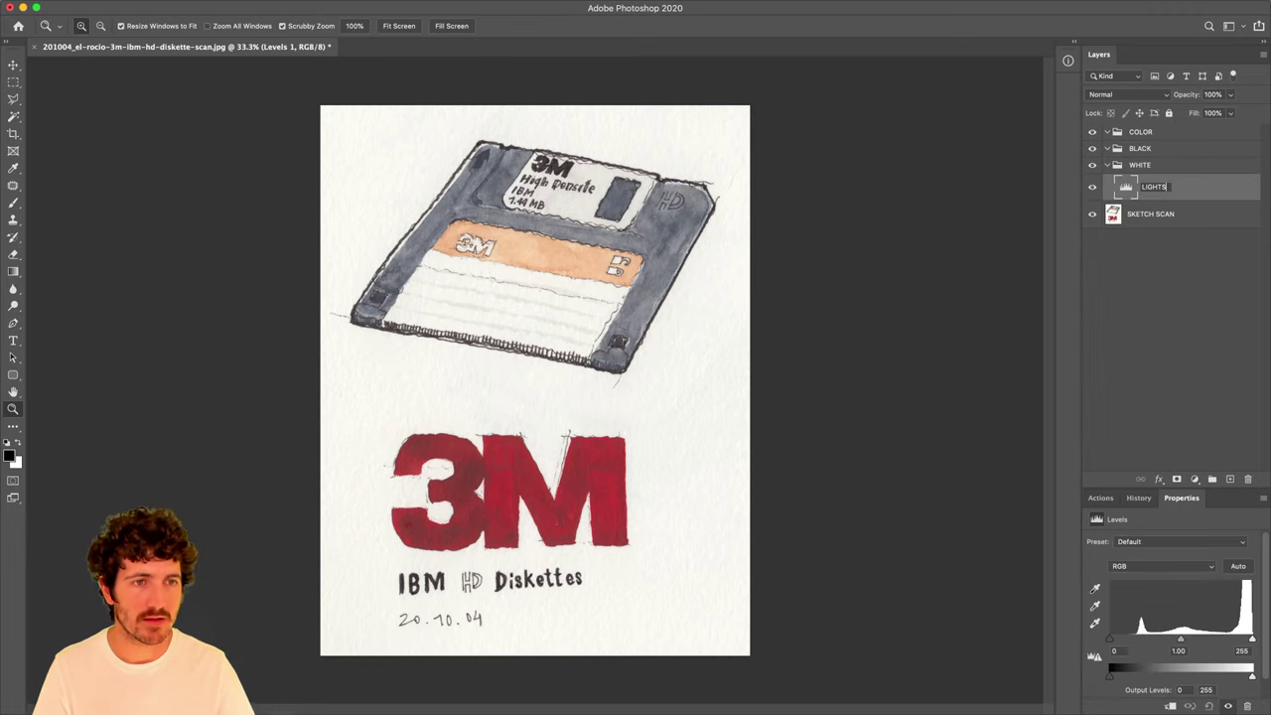
pyautogui.hotkey('ctrl', 'Left')
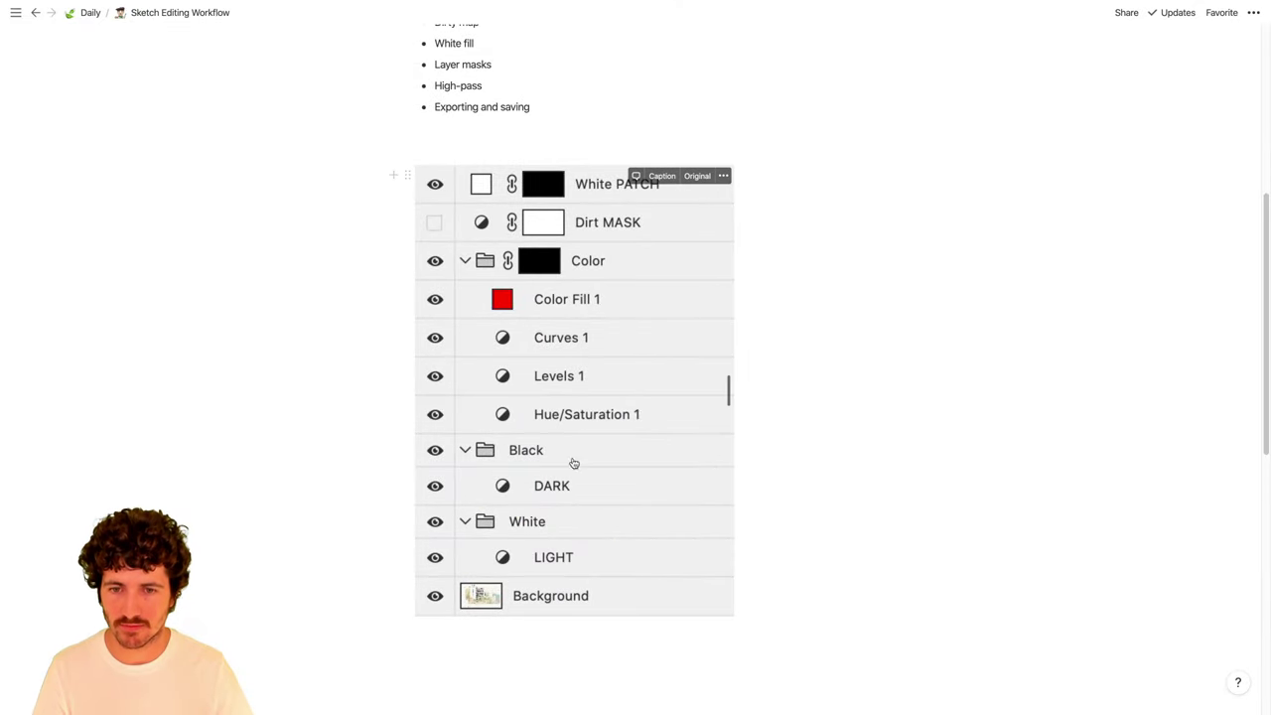
pyautogui.hotkey('ctrl', 'Right')
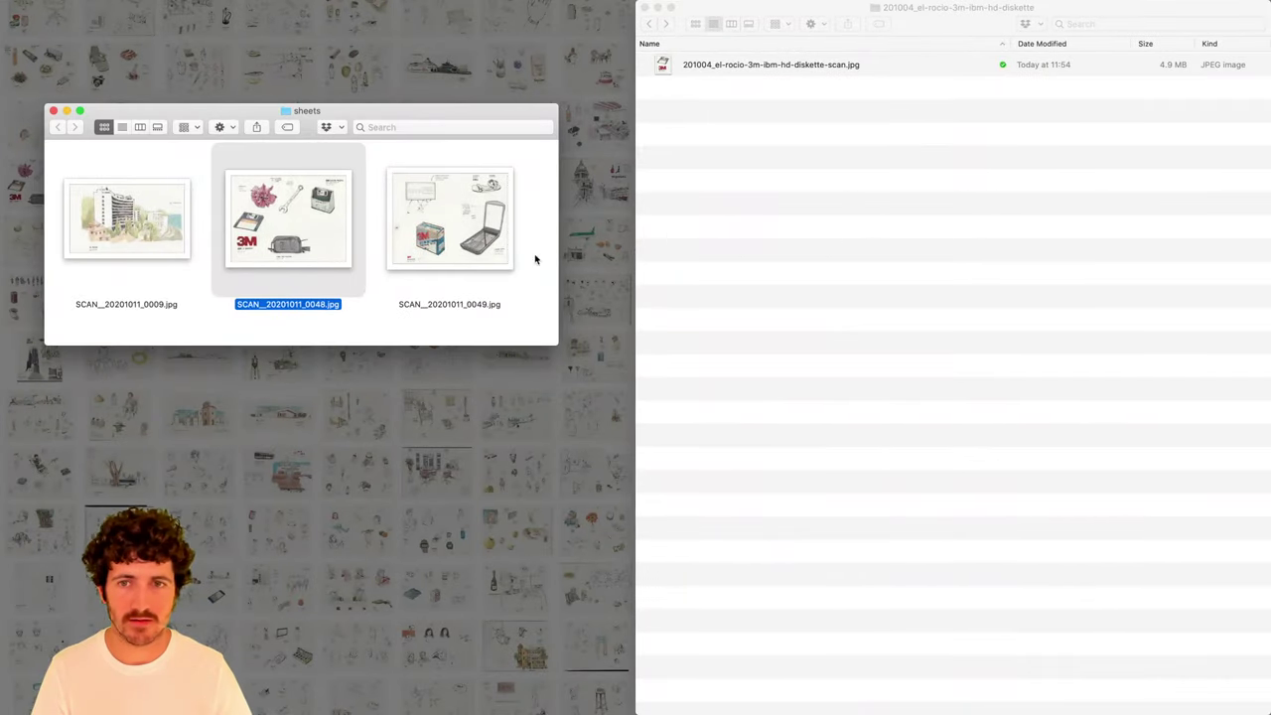
pyautogui.moveTo(5, 327)
pyautogui.click(11, 359)
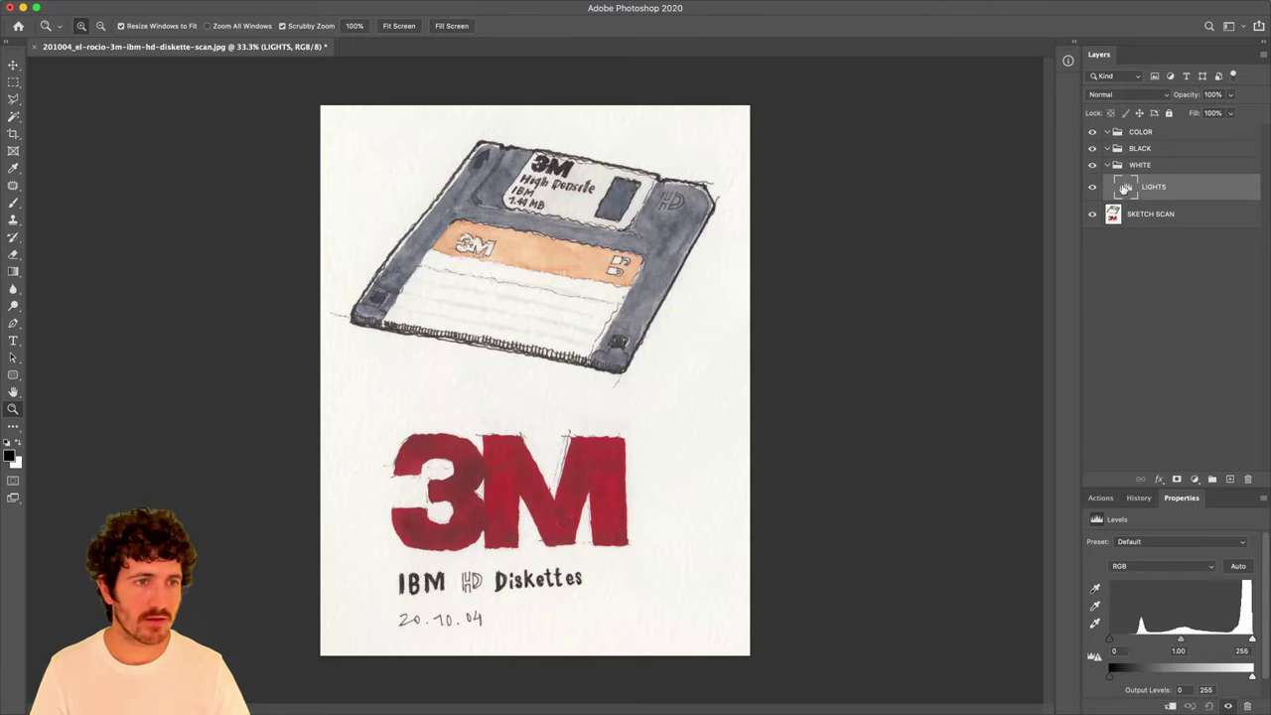
pyautogui.press('BackSpace')
pyautogui.press('Return')
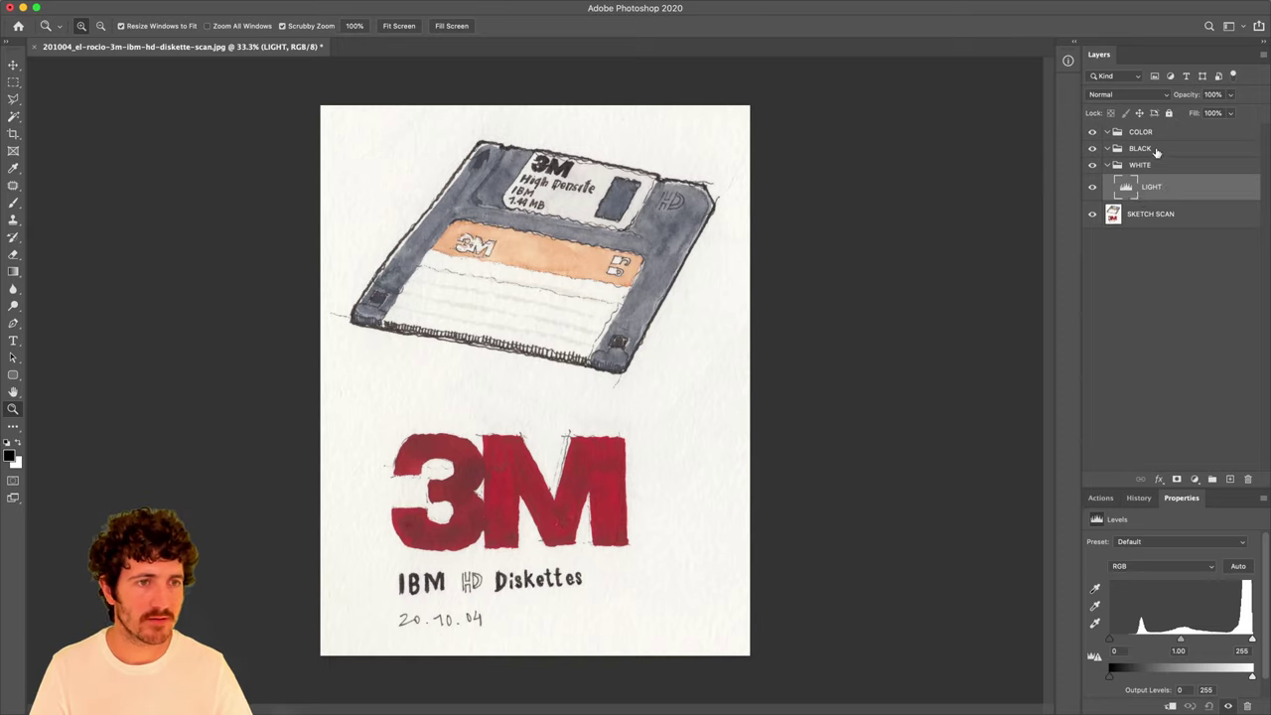
# Add a Levels adjustment layer inside the BLACK group and delete its layer mask.
pyautogui.click(1157, 152)
pyautogui.click(1195, 479)
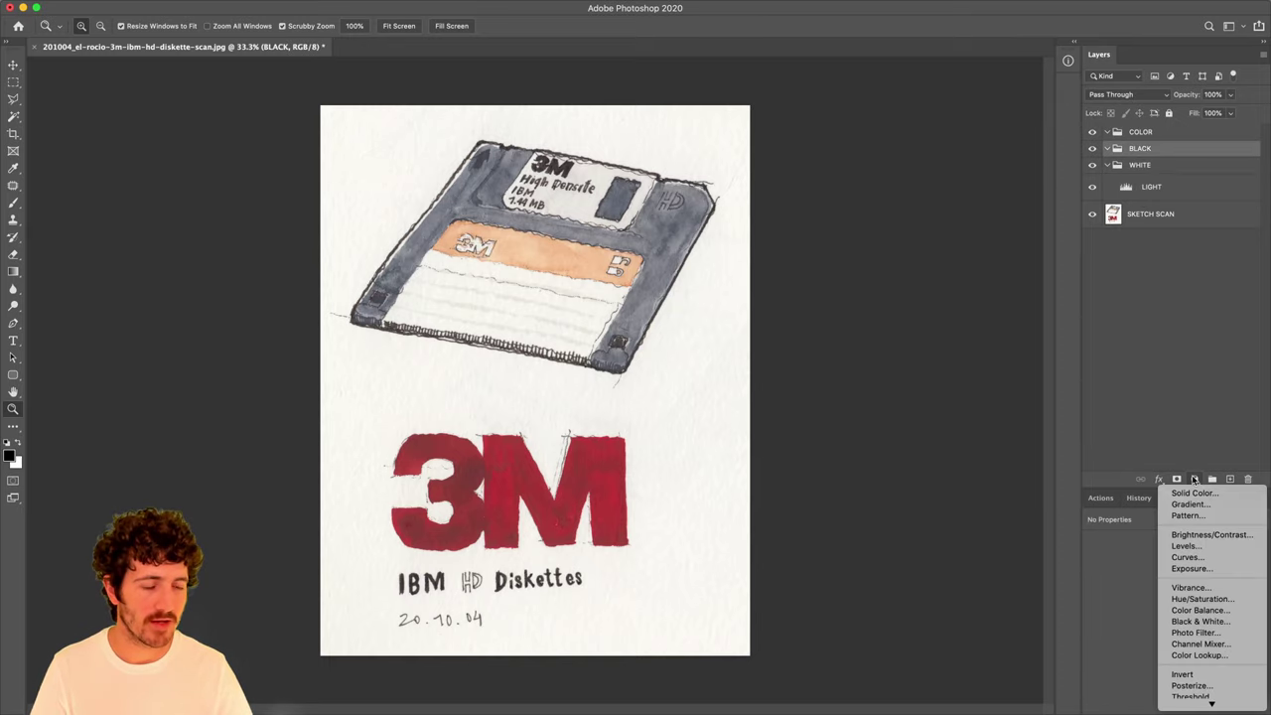
pyautogui.click(1180, 542)
pyautogui.rightClick(1154, 171)
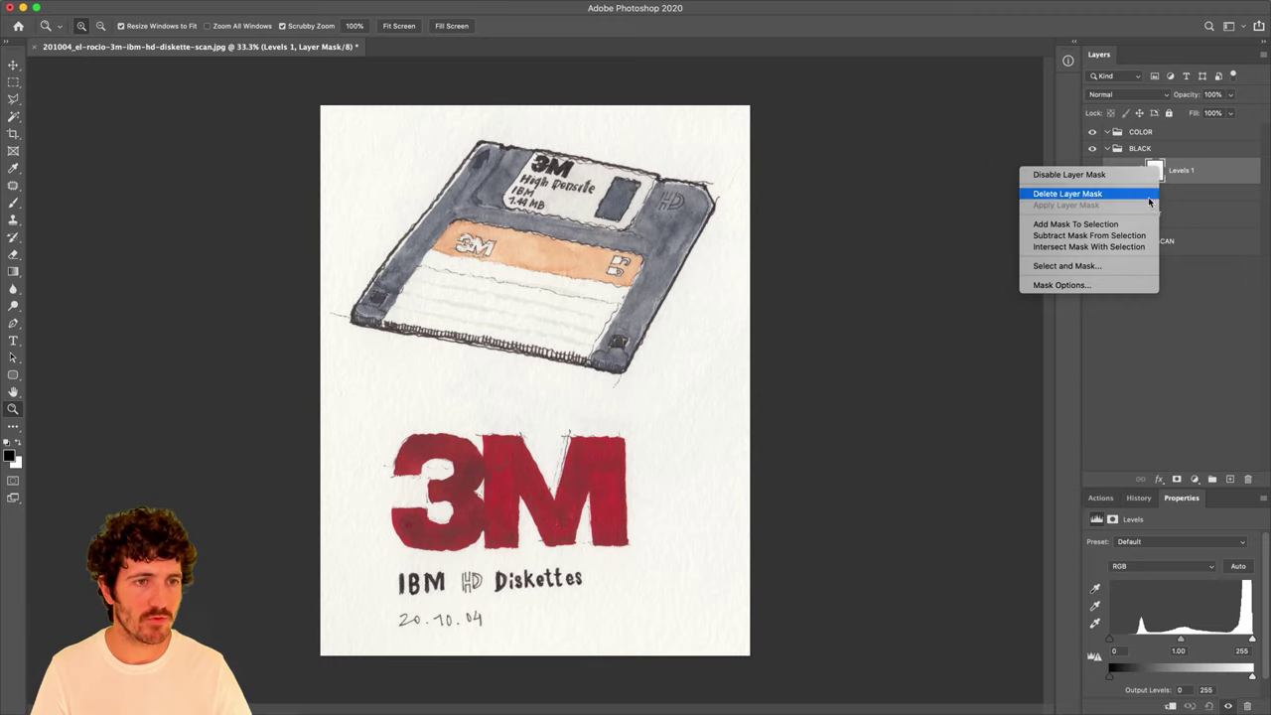
pyautogui.click(1149, 199)
# Rename the Levels layer inside the BLACK group as DARK.
pyautogui.doubleClick(1157, 170)
pyautogui.write('D')
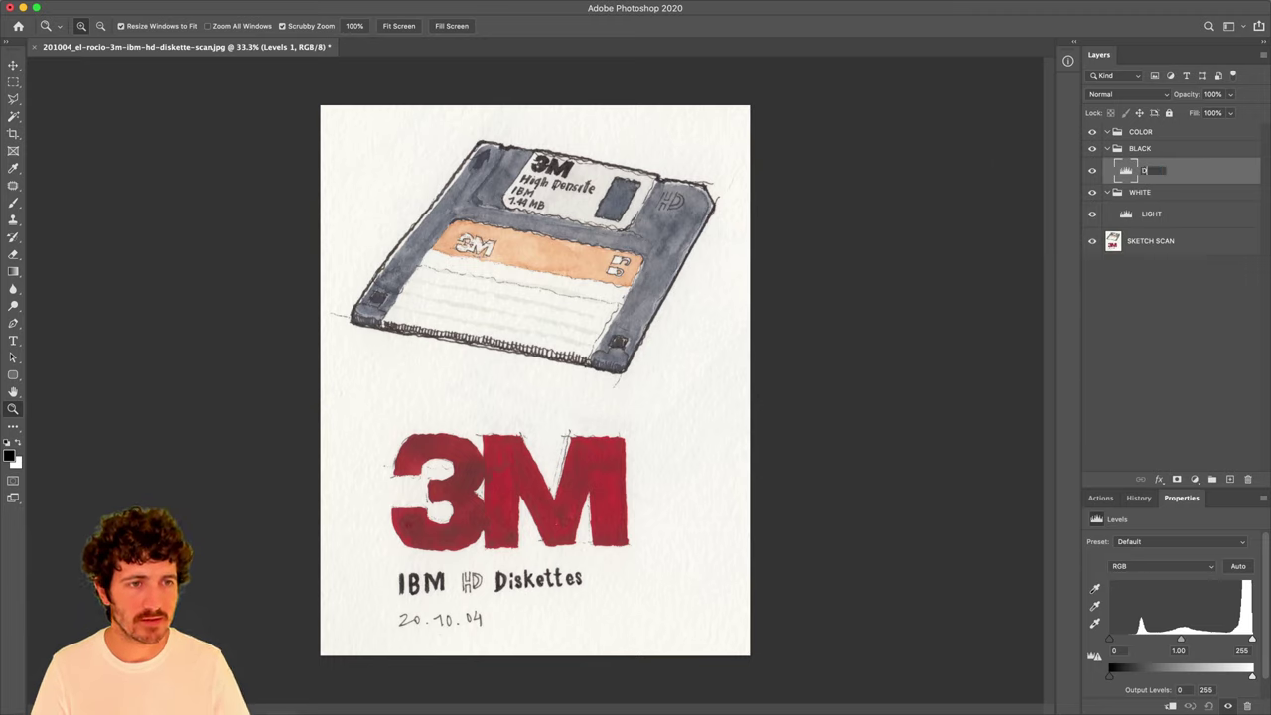
pyautogui.write('ARK')
pyautogui.press('Return')
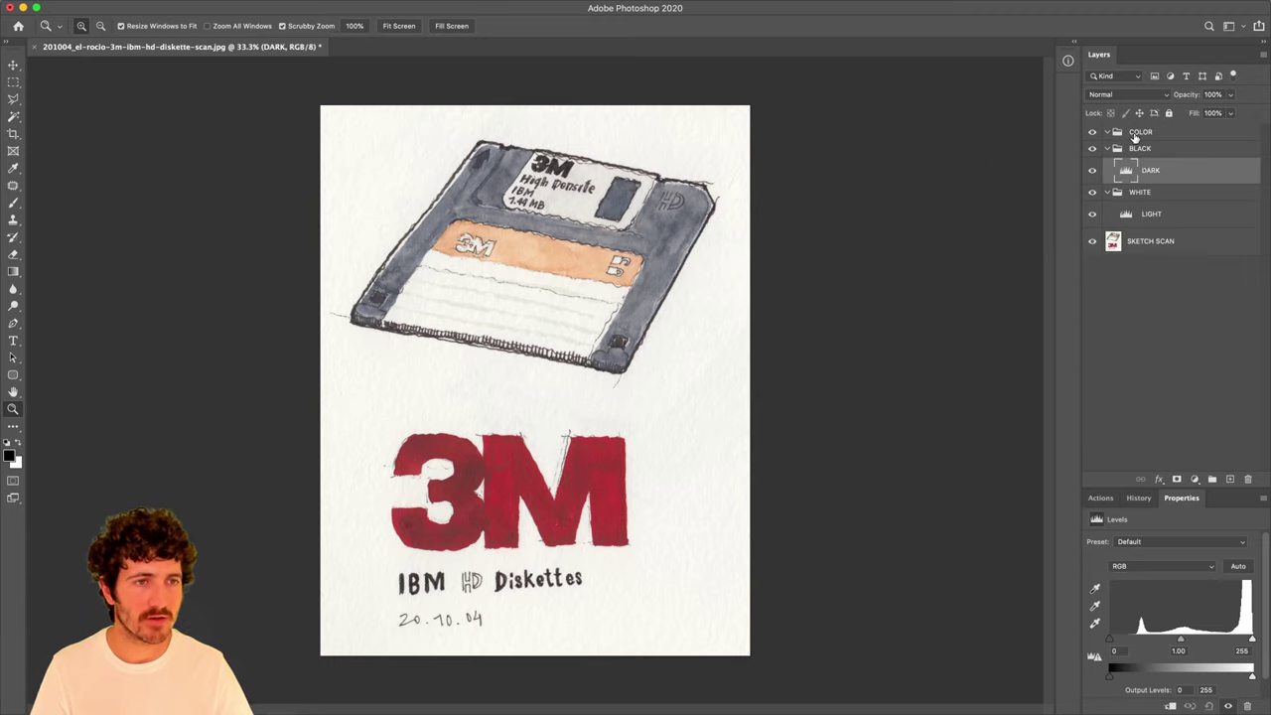
# Add a Solid Color fill layer inside the COLOR group with the red #ec0d0d.
pyautogui.click(1137, 133)
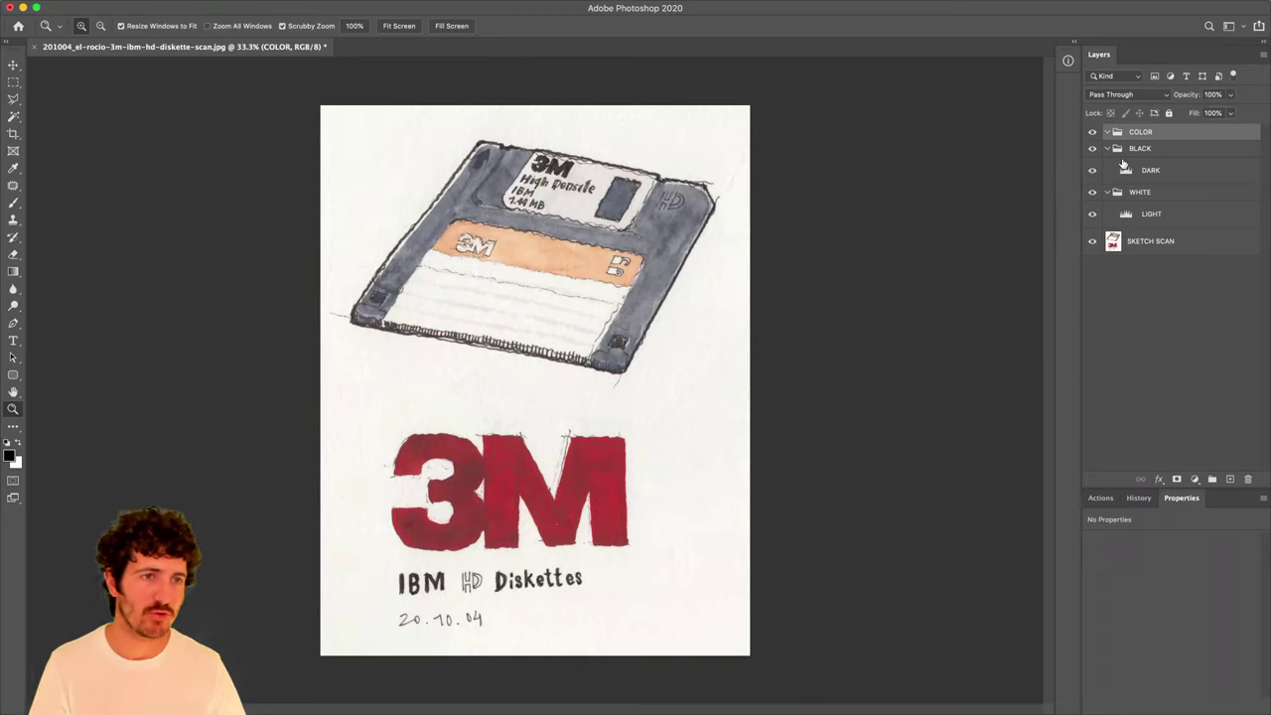
pyautogui.click(1195, 479)
pyautogui.click(1182, 491)
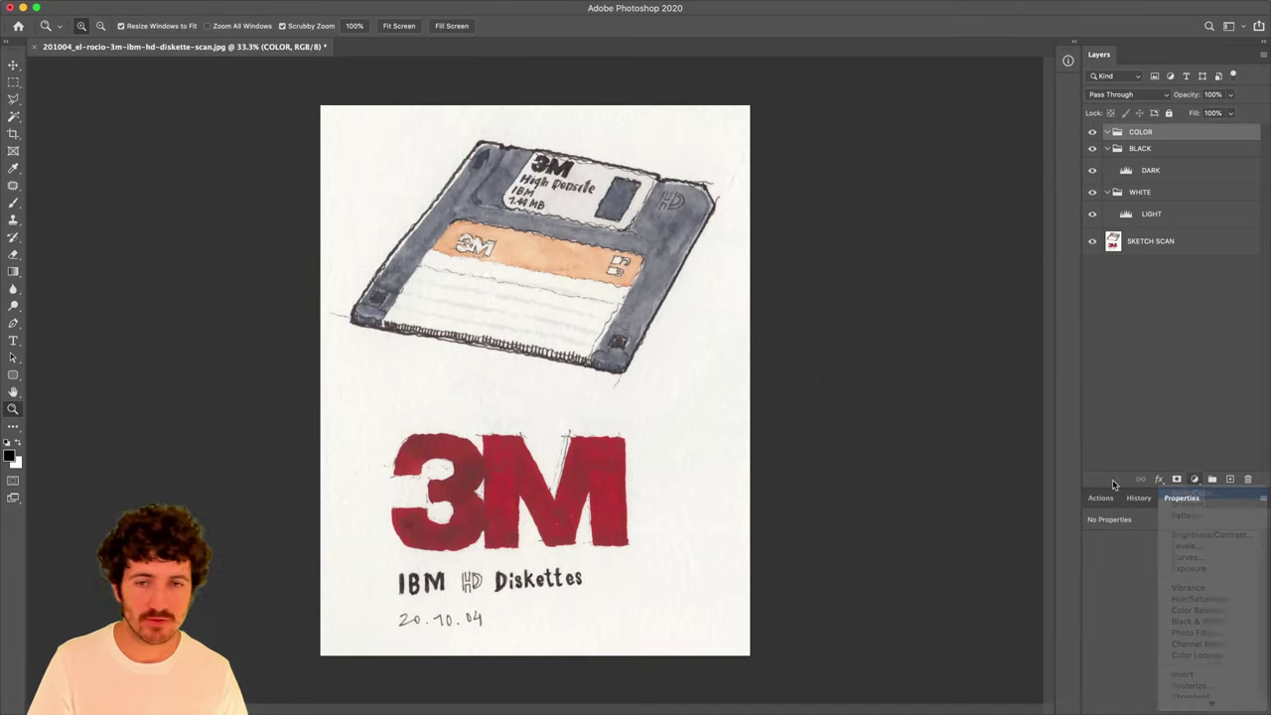
pyautogui.click(839, 273)
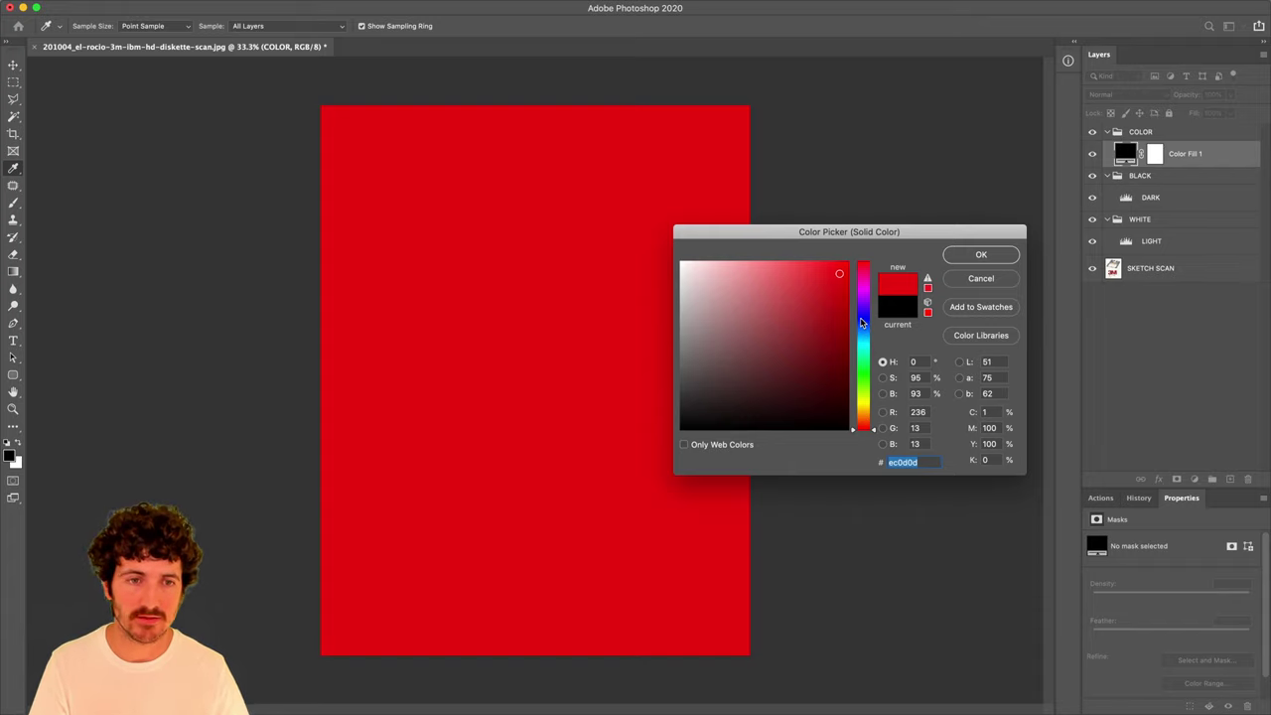
pyautogui.click(969, 260)
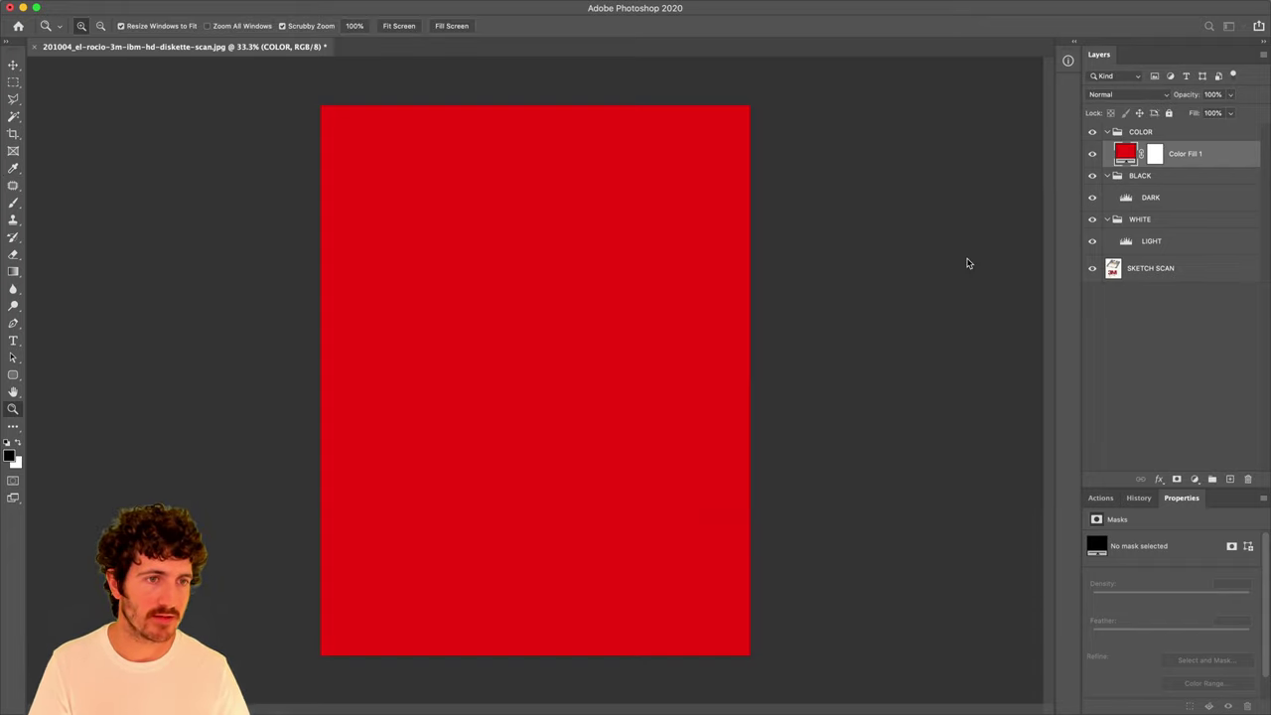
# Hide the red fill layer in the COLOR group and delete its layer mask.
pyautogui.click(1095, 155)
pyautogui.rightClick(1154, 156)
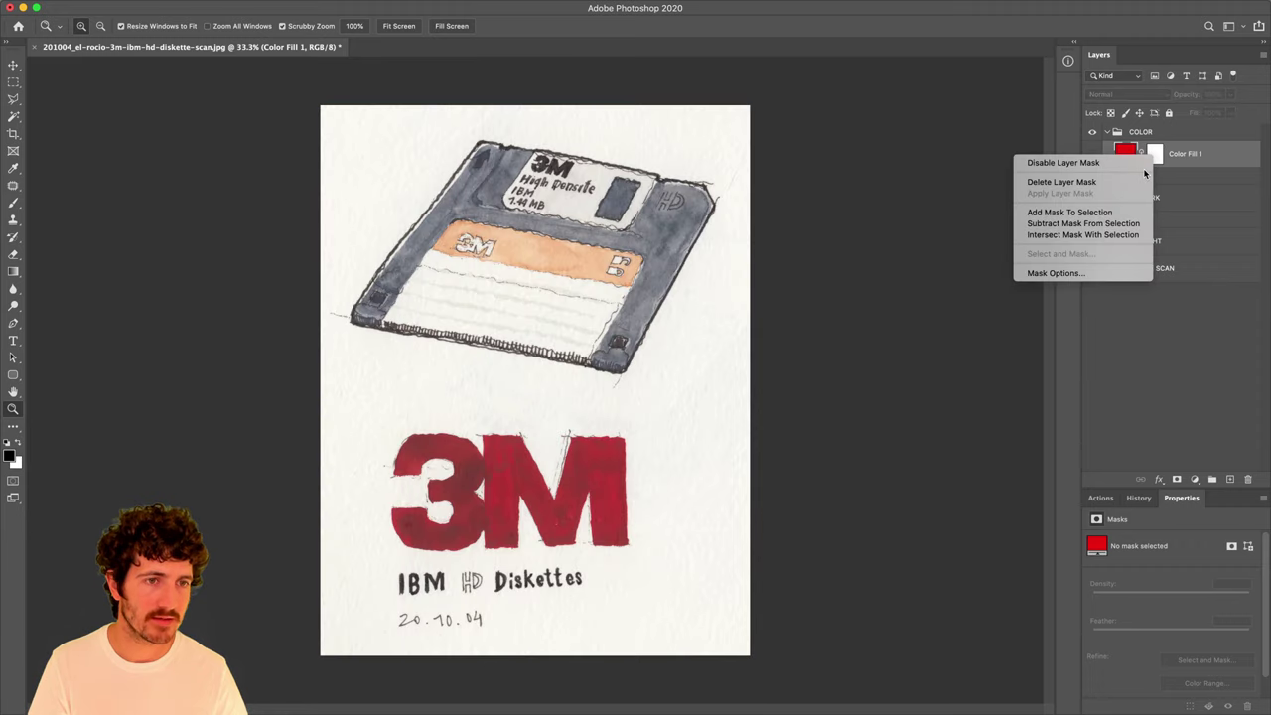
pyautogui.click(1136, 178)
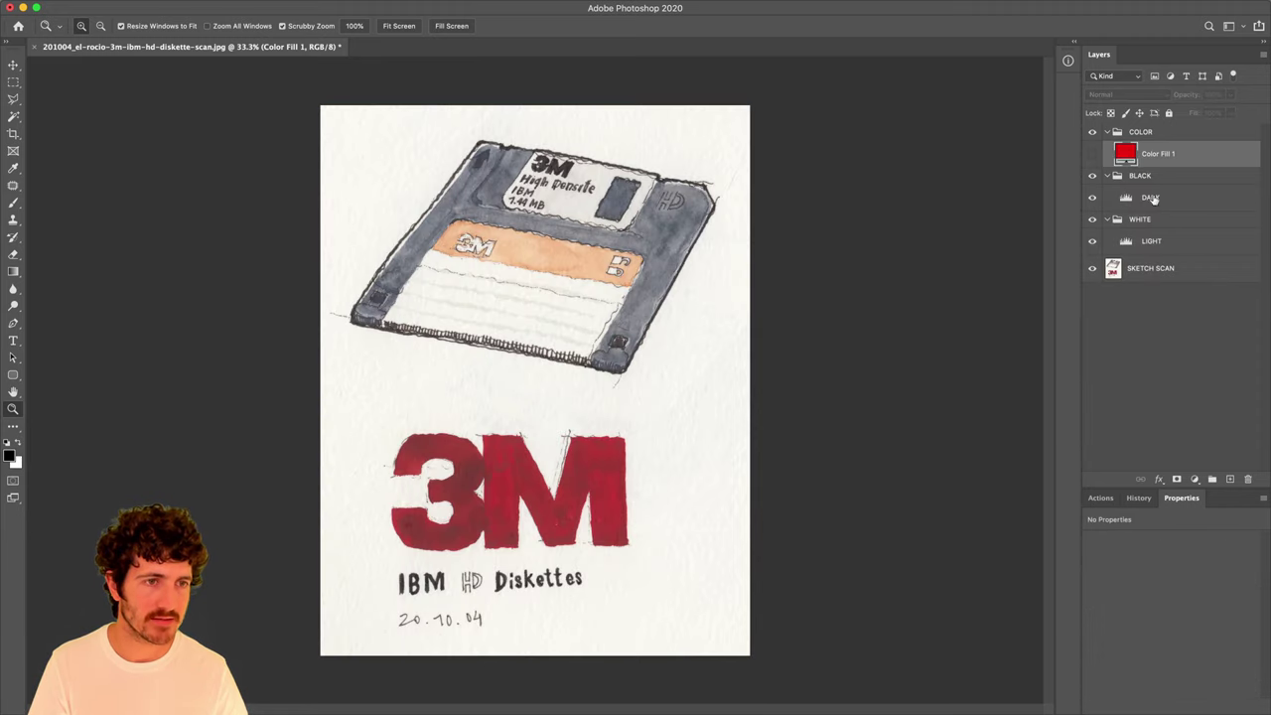
# Rename the red fill layer as SELECTION COLOR.
pyautogui.doubleClick(1156, 153)
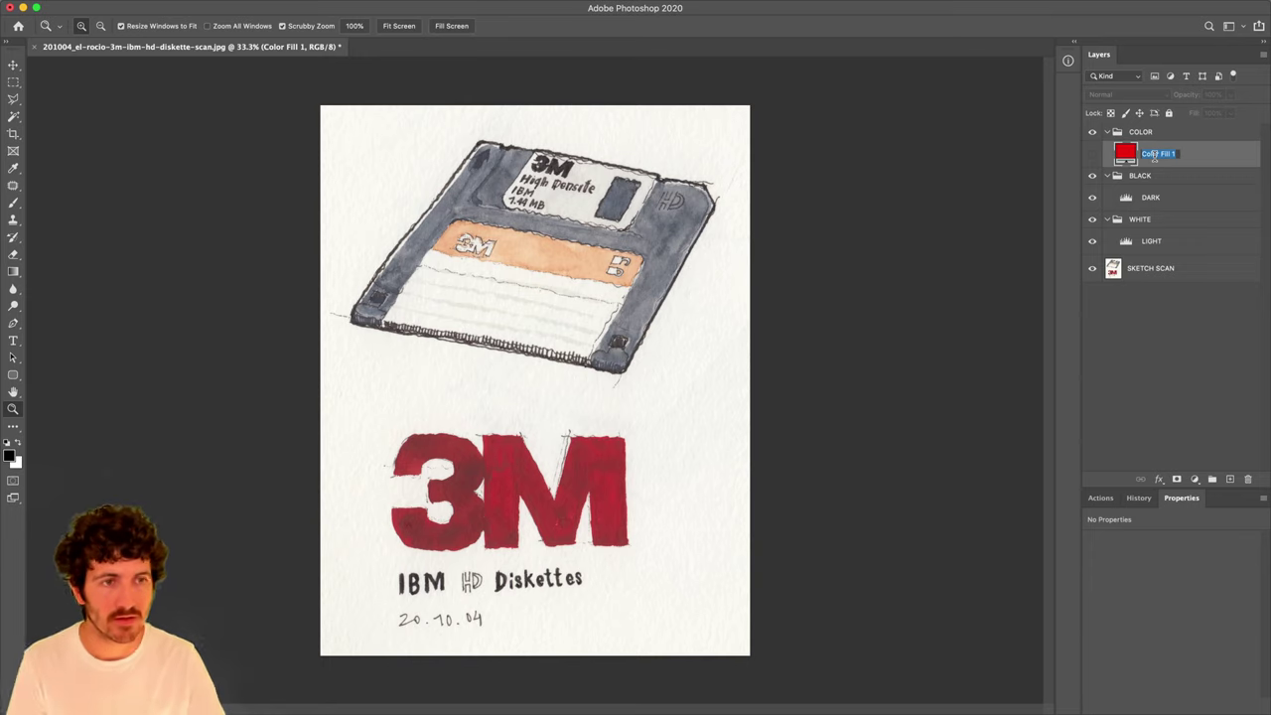
pyautogui.write('RELE')
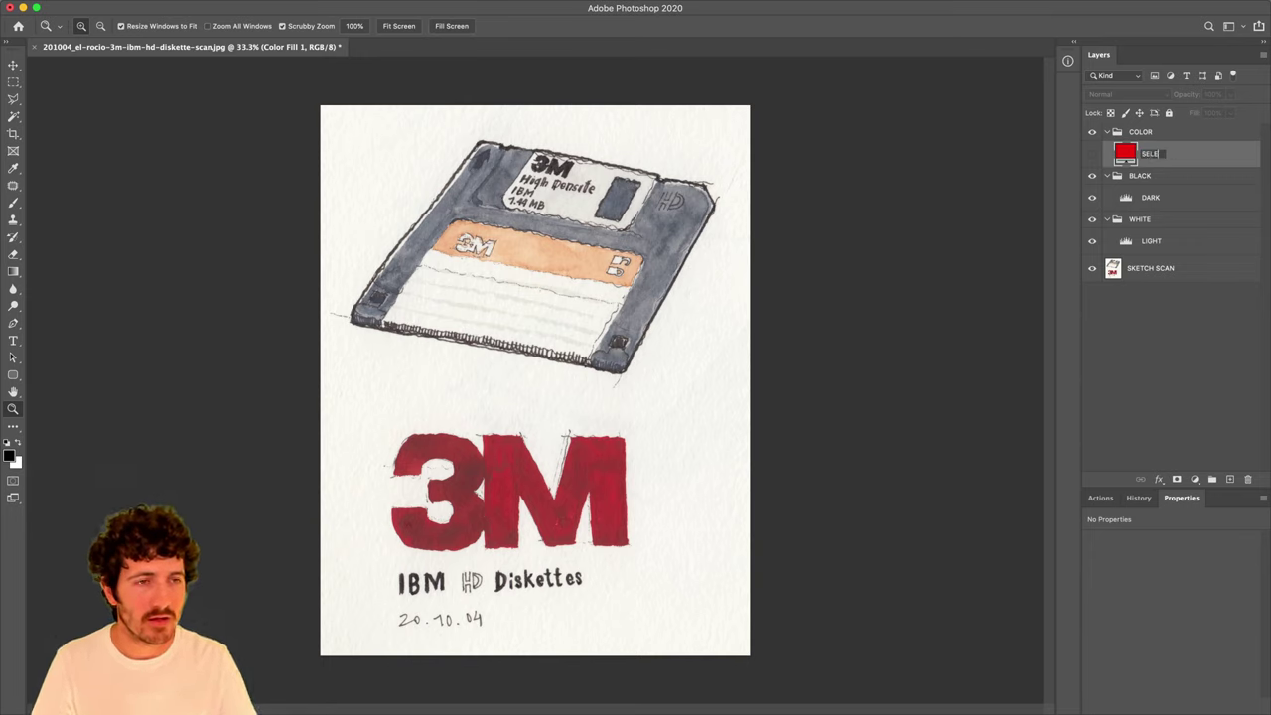
pyautogui.write('CTION COLOR')
pyautogui.press('Return')
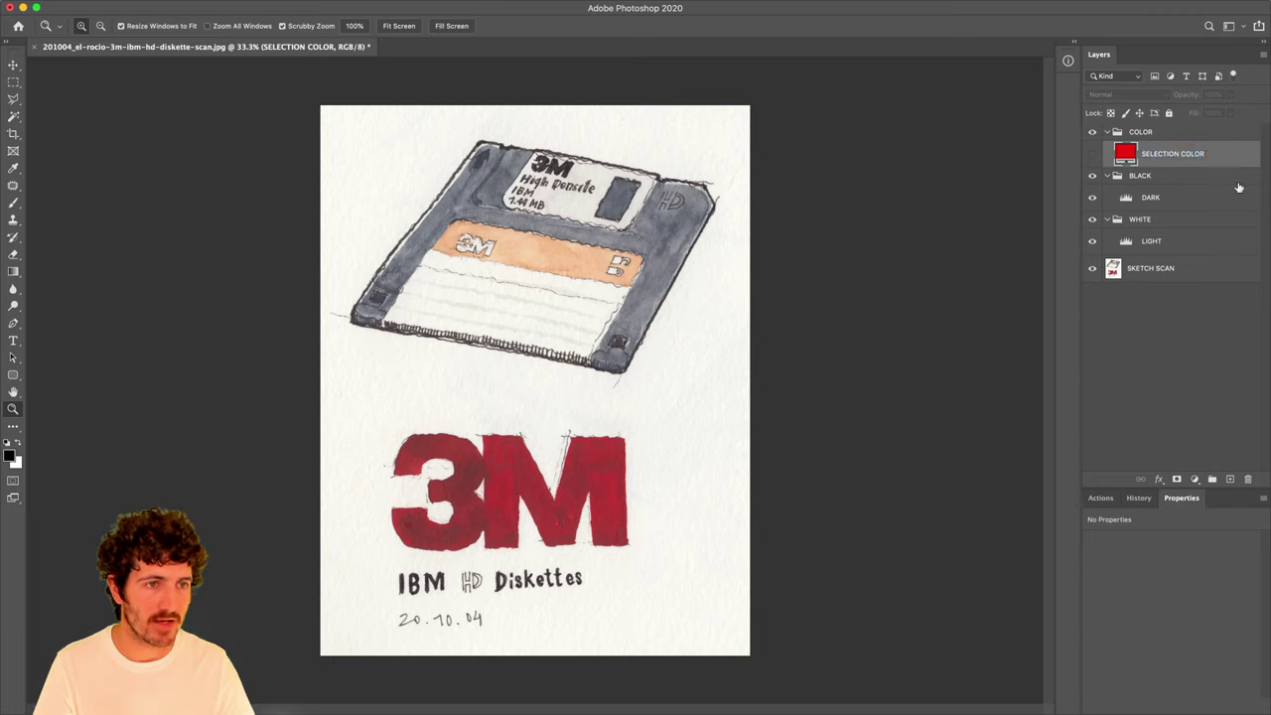
# Add Levels, Curves and Hue/Saturation adjustment layers above SELECTION COLOR in the COLOR group.
pyautogui.click(1194, 479)
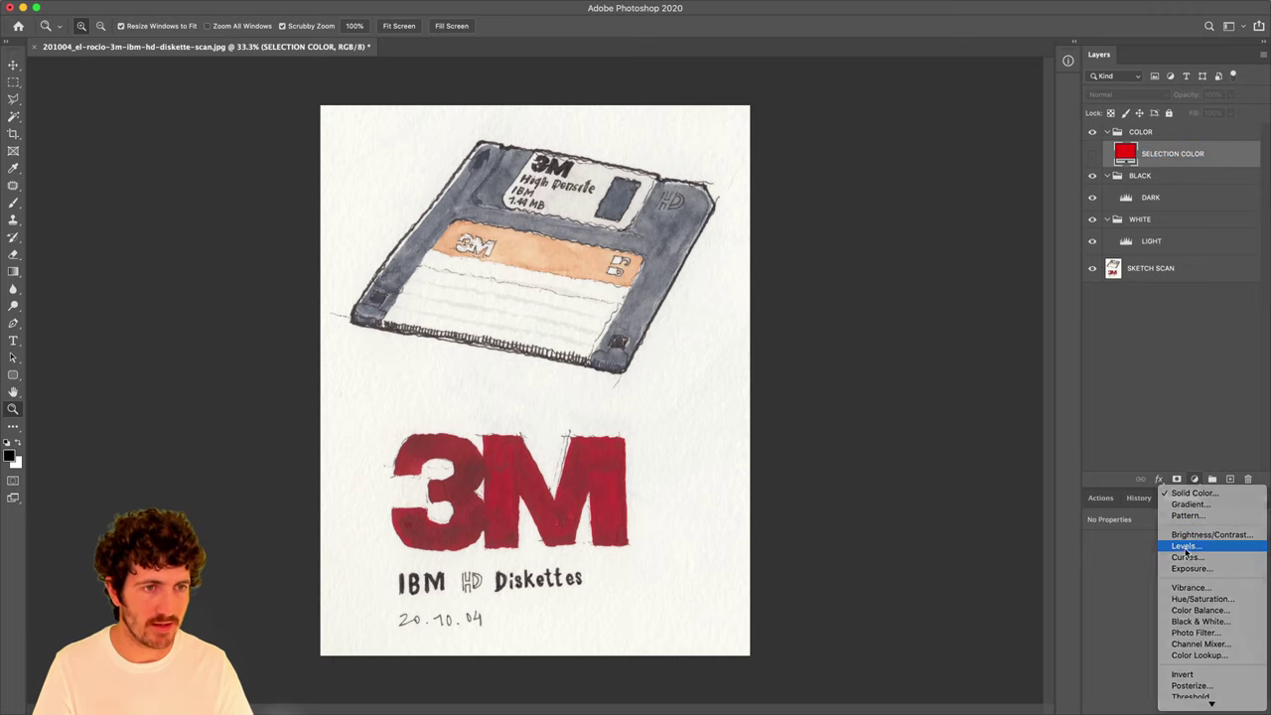
pyautogui.click(1184, 547)
pyautogui.click(1195, 479)
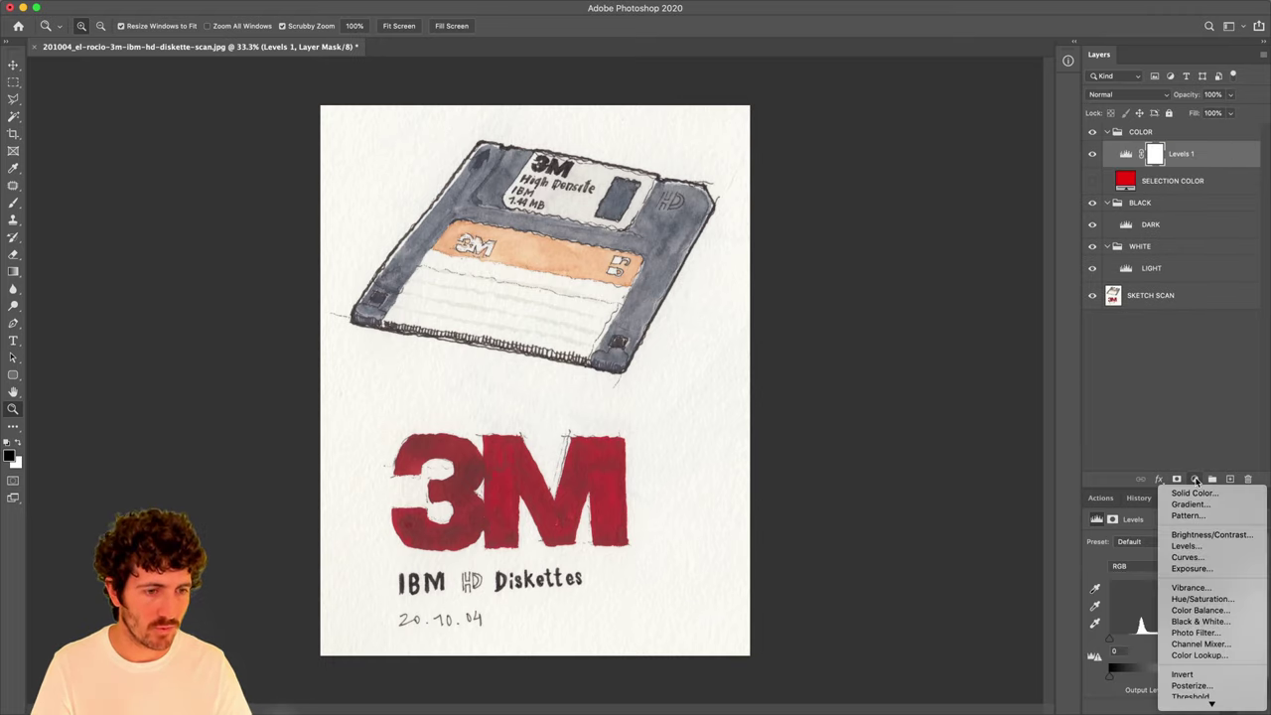
pyautogui.click(1186, 557)
pyautogui.click(1195, 478)
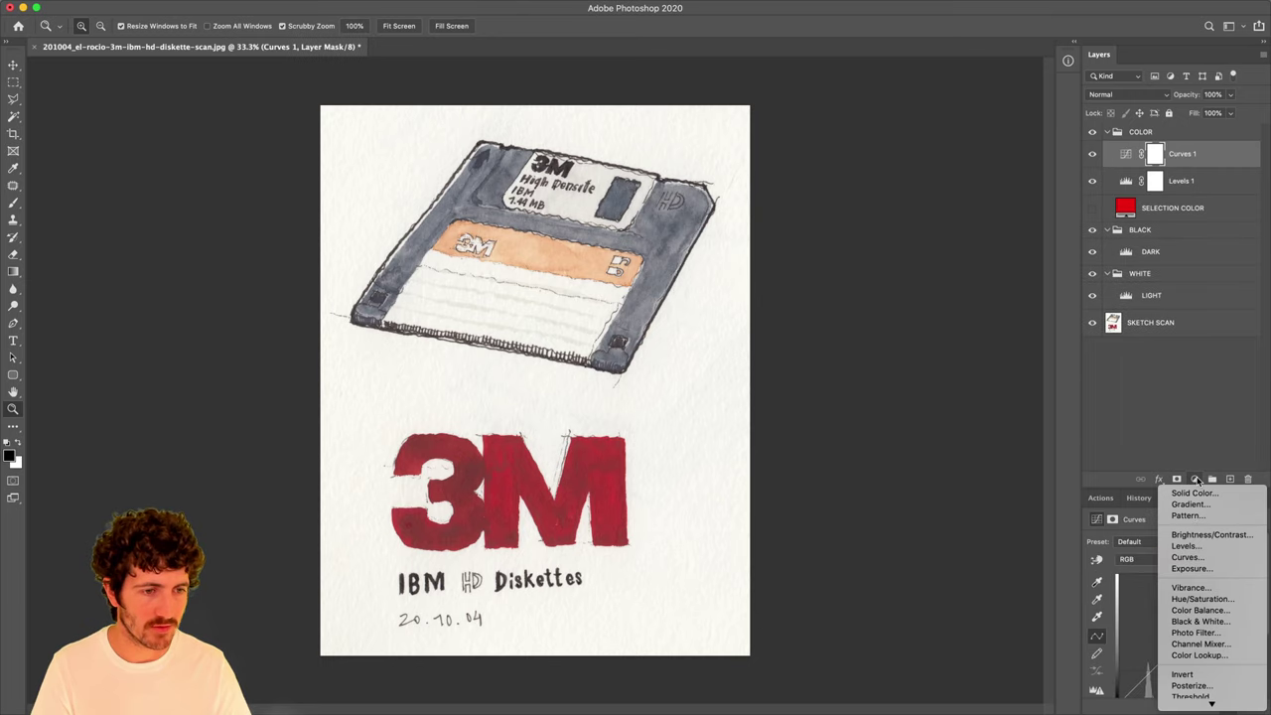
pyautogui.click(1201, 599)
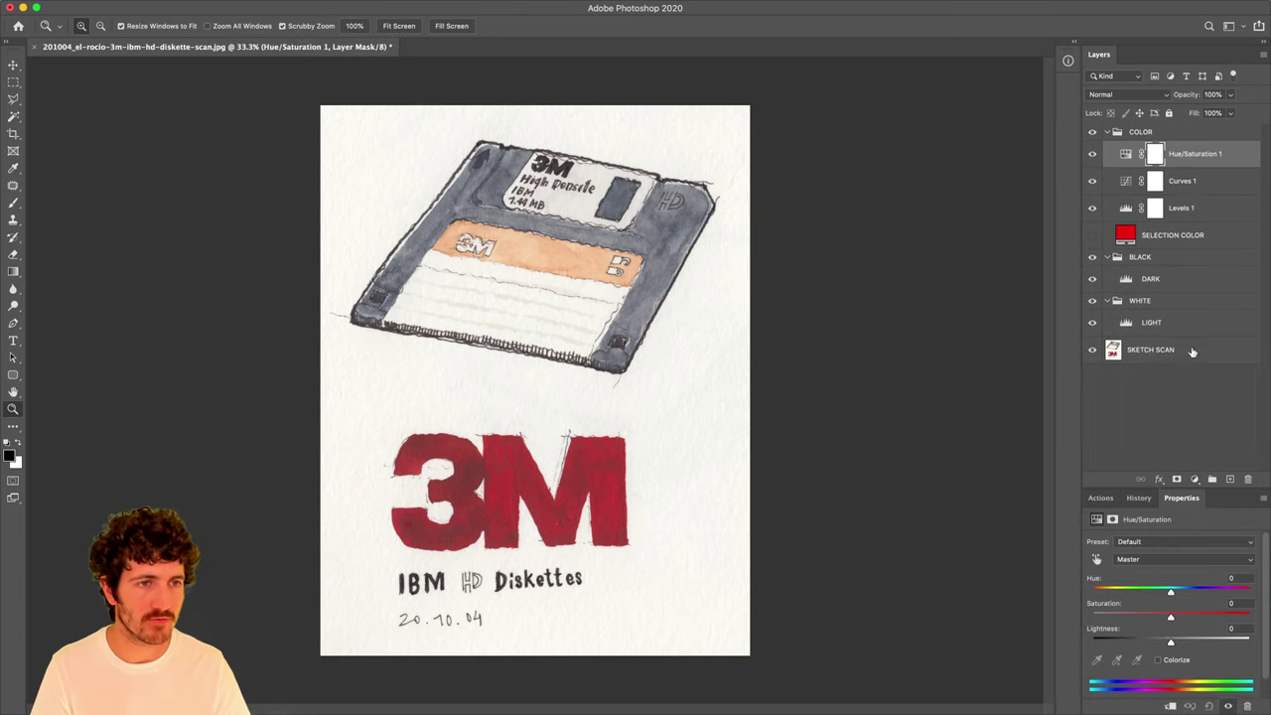
# Reorder the COLOR group's layers from top down as SELECTION COLOR, Levels, Curves and Hue/Saturation.
pyautogui.moveTo(1157, 234); pyautogui.dragTo(1155, 147)
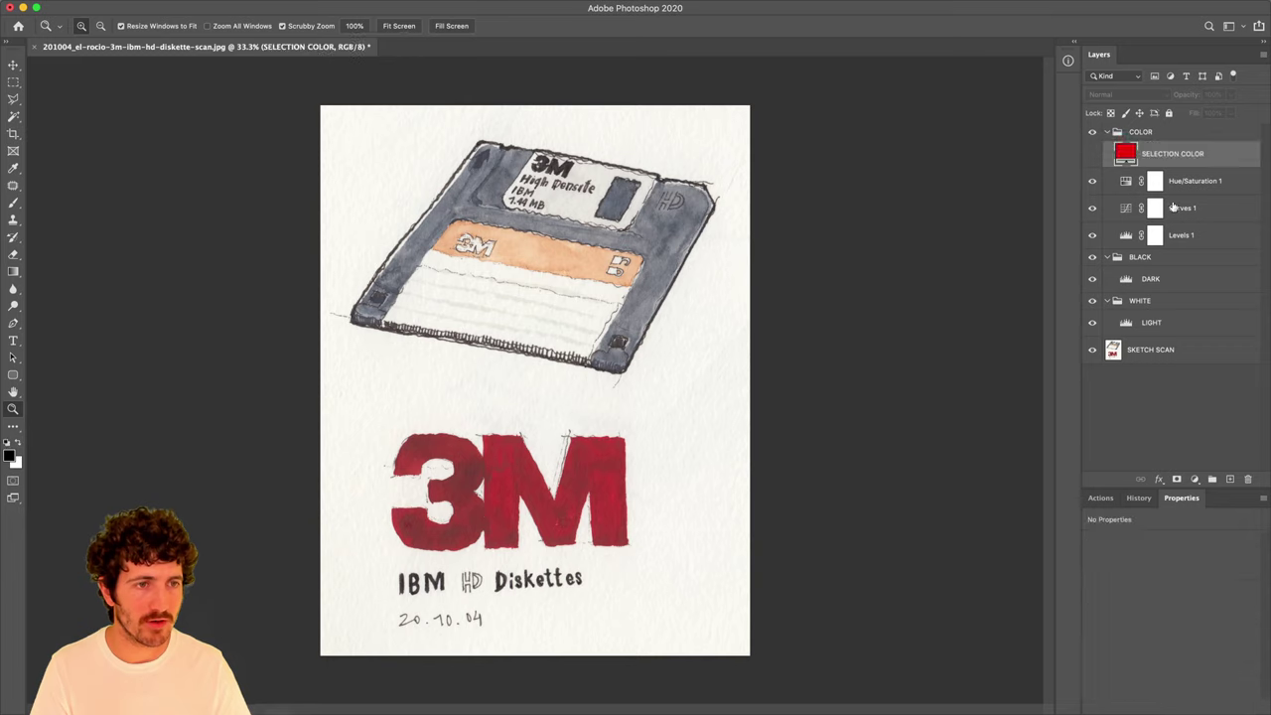
pyautogui.moveTo(1175, 234); pyautogui.dragTo(1175, 177)
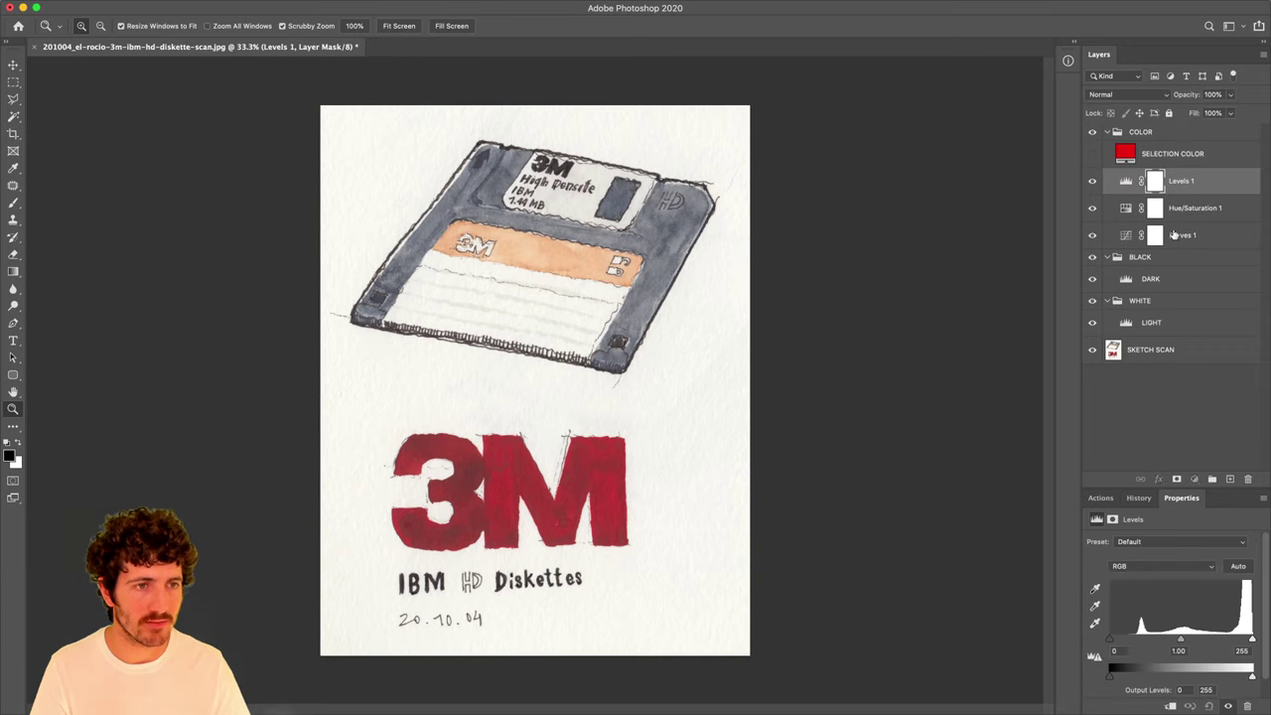
pyautogui.moveTo(1175, 235); pyautogui.dragTo(1175, 204)
# Delete the layer masks of the Levels, Curves and Hue/Saturation layers in the COLOR group.
pyautogui.rightClick(1157, 181)
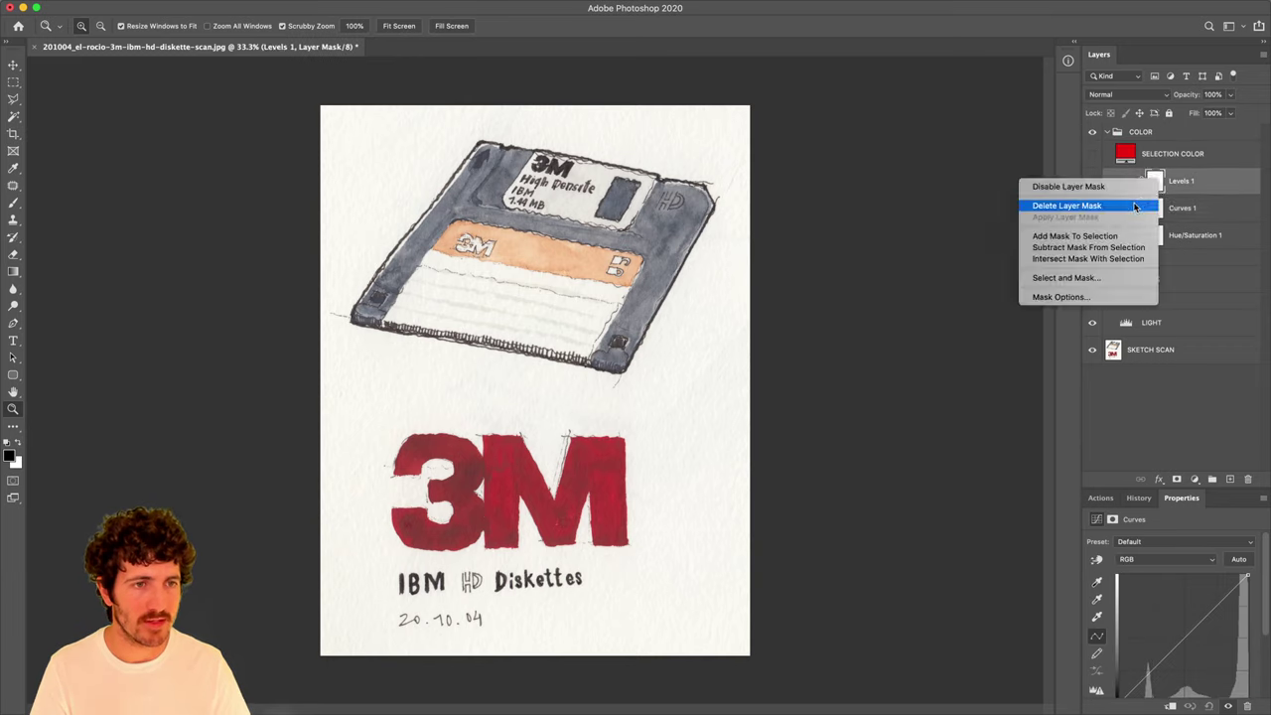
pyautogui.click(1136, 206)
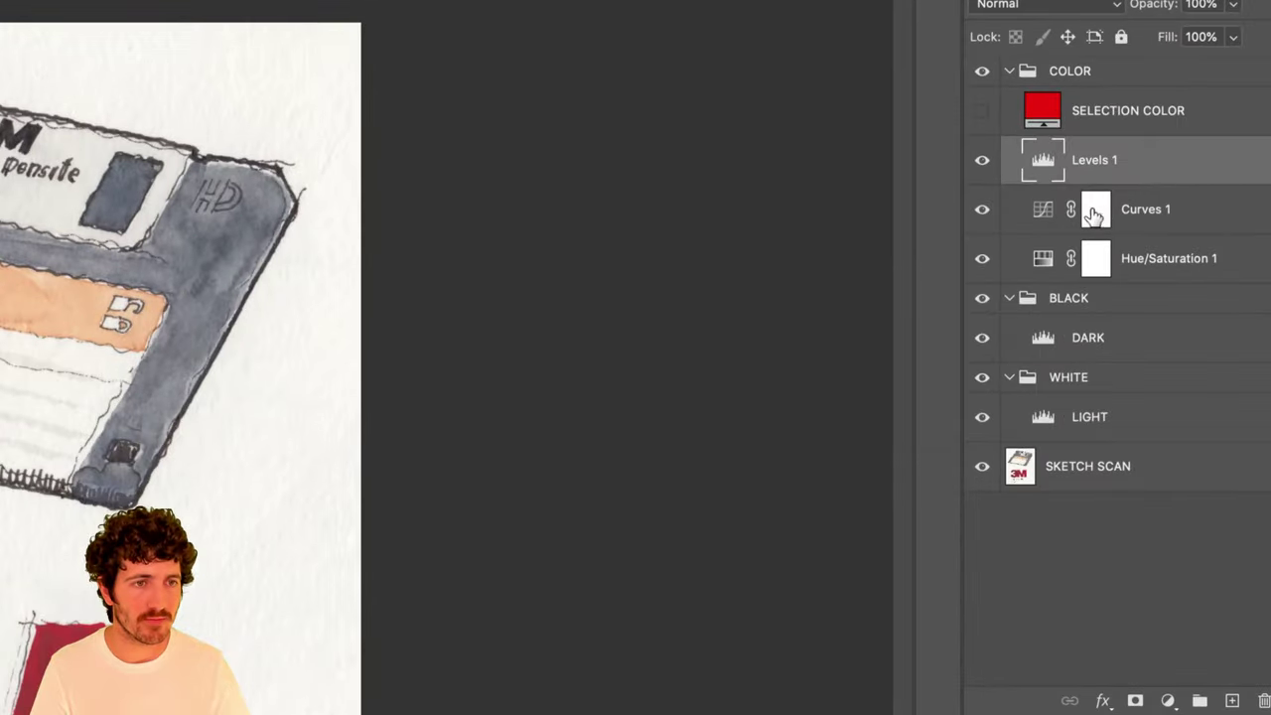
pyautogui.rightClick(1094, 215)
pyautogui.click(1043, 250)
pyautogui.rightClick(1094, 257)
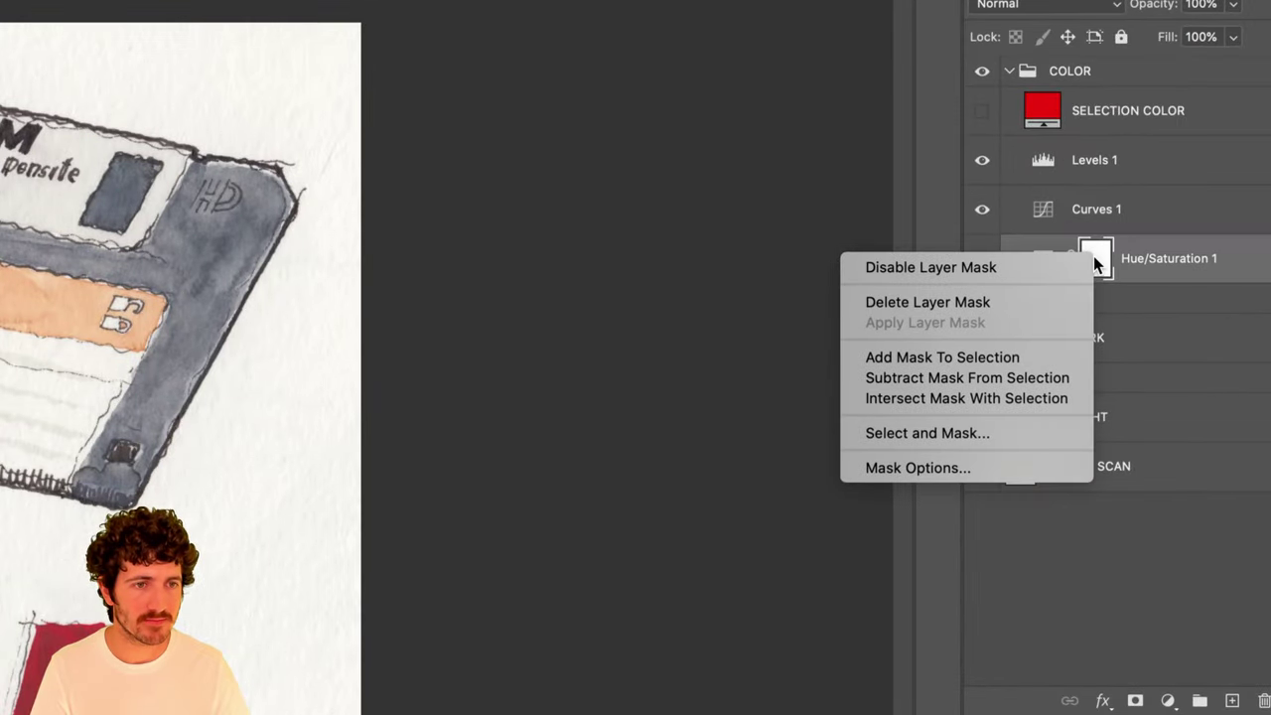
pyautogui.click(1039, 301)
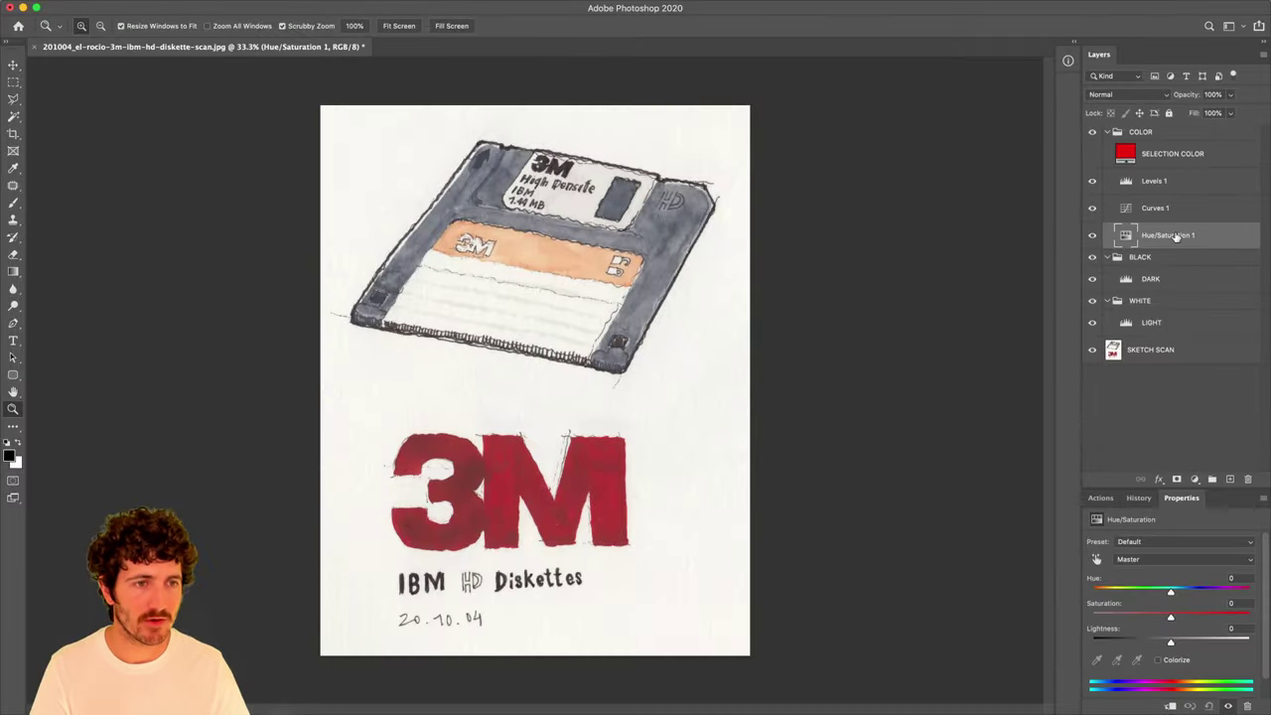
# Rename the COLOR group's adjustment layers as COLOR LEVELS, COLOR CURVES and COLOR HUE/SATURATION.
pyautogui.doubleClick(1154, 180)
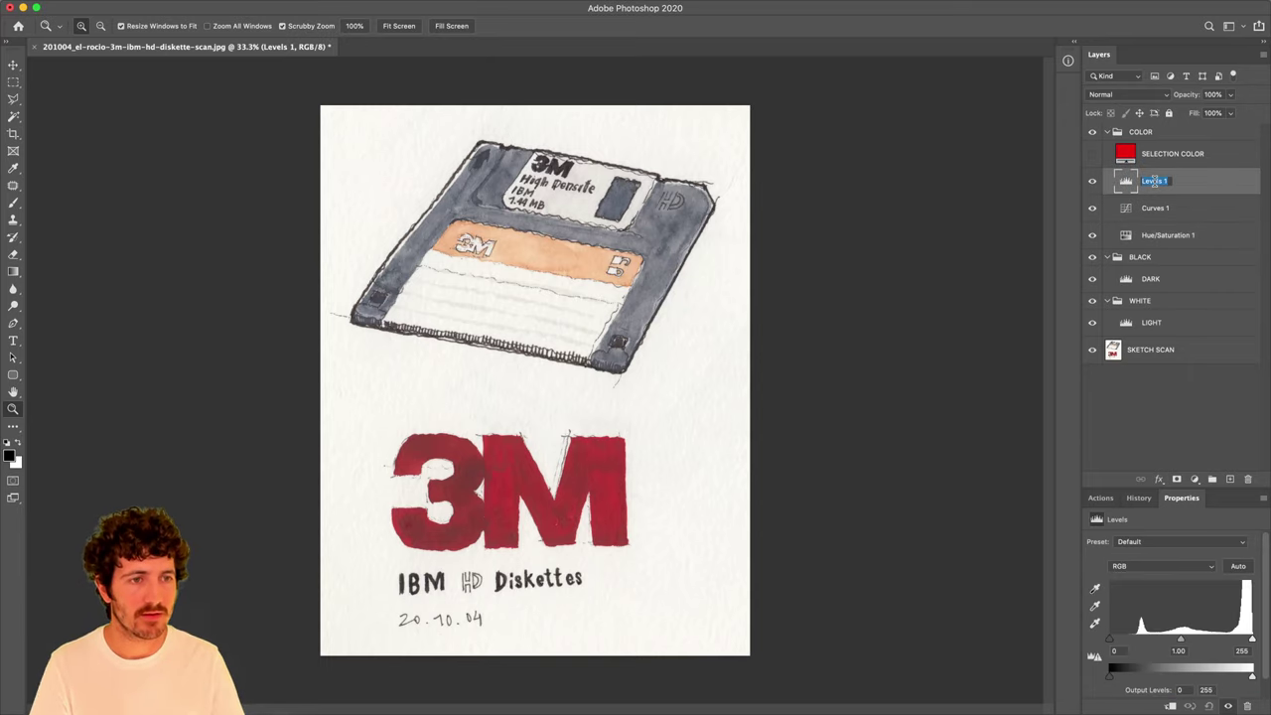
pyautogui.write('COLOR LEVELS')
pyautogui.press('Tab')
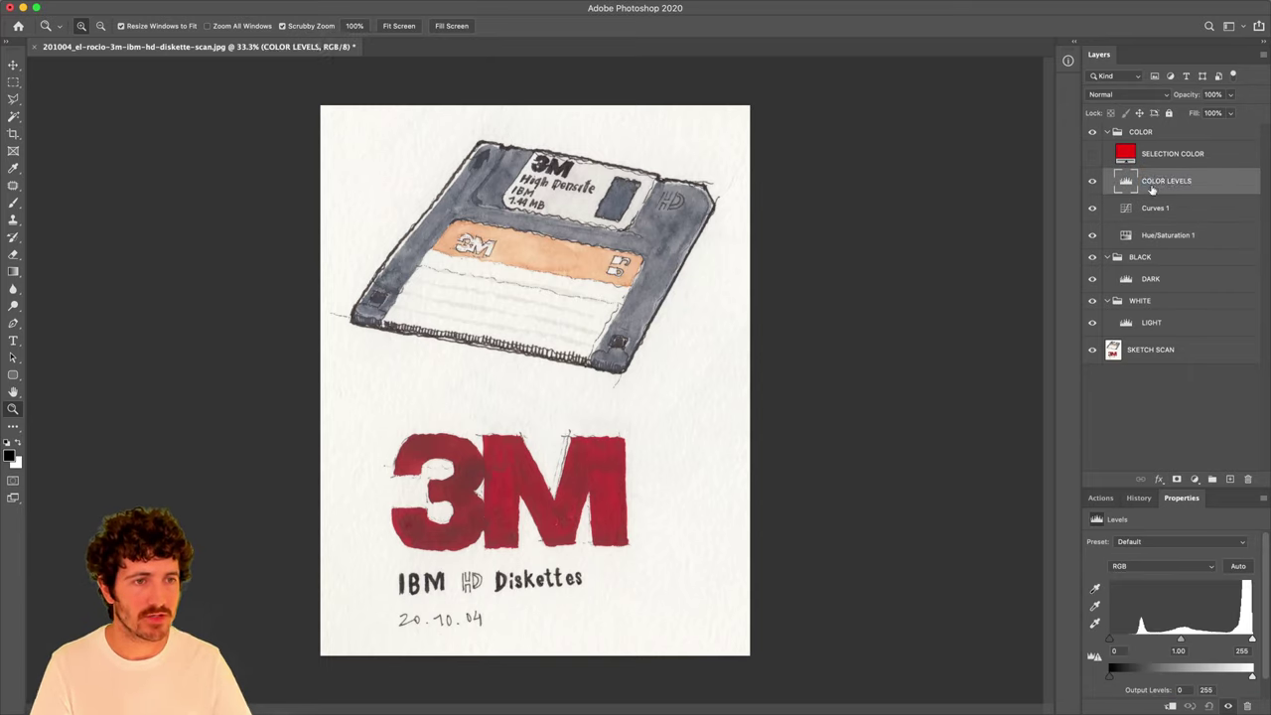
pyautogui.write('COLOR CURVES')
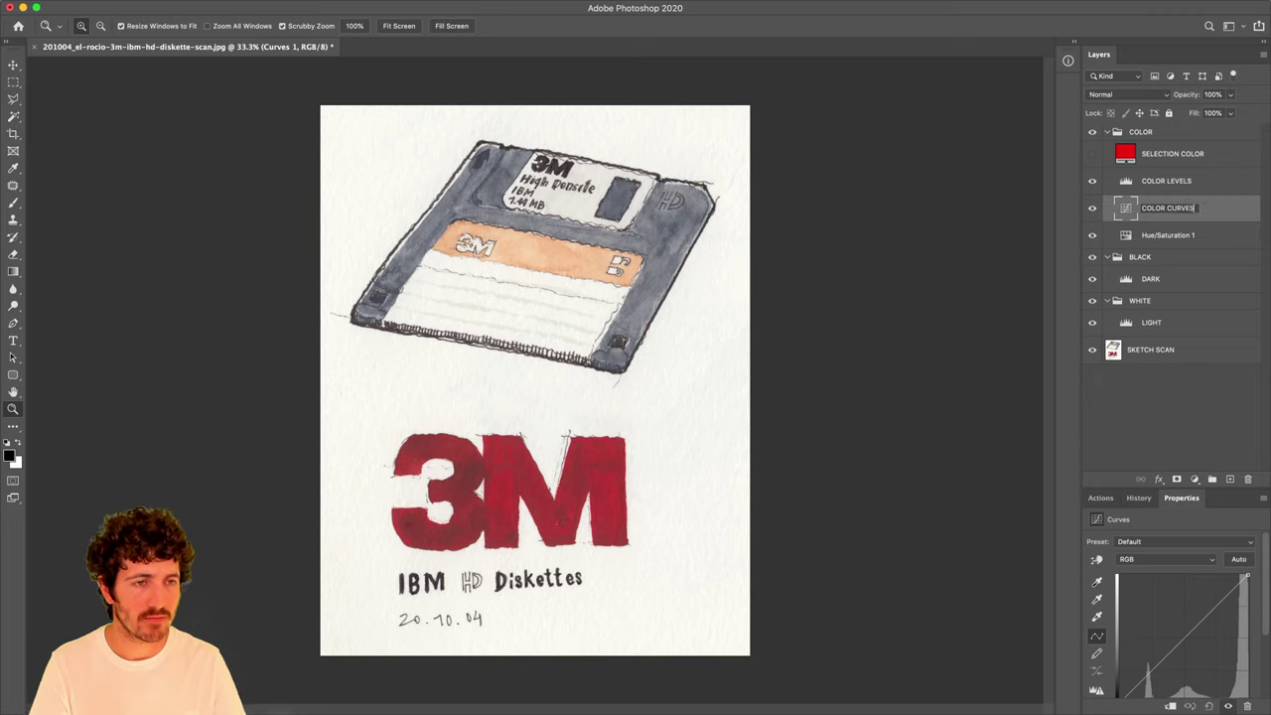
pyautogui.press('Tab')
pyautogui.write('COLOR HUE/SAT')
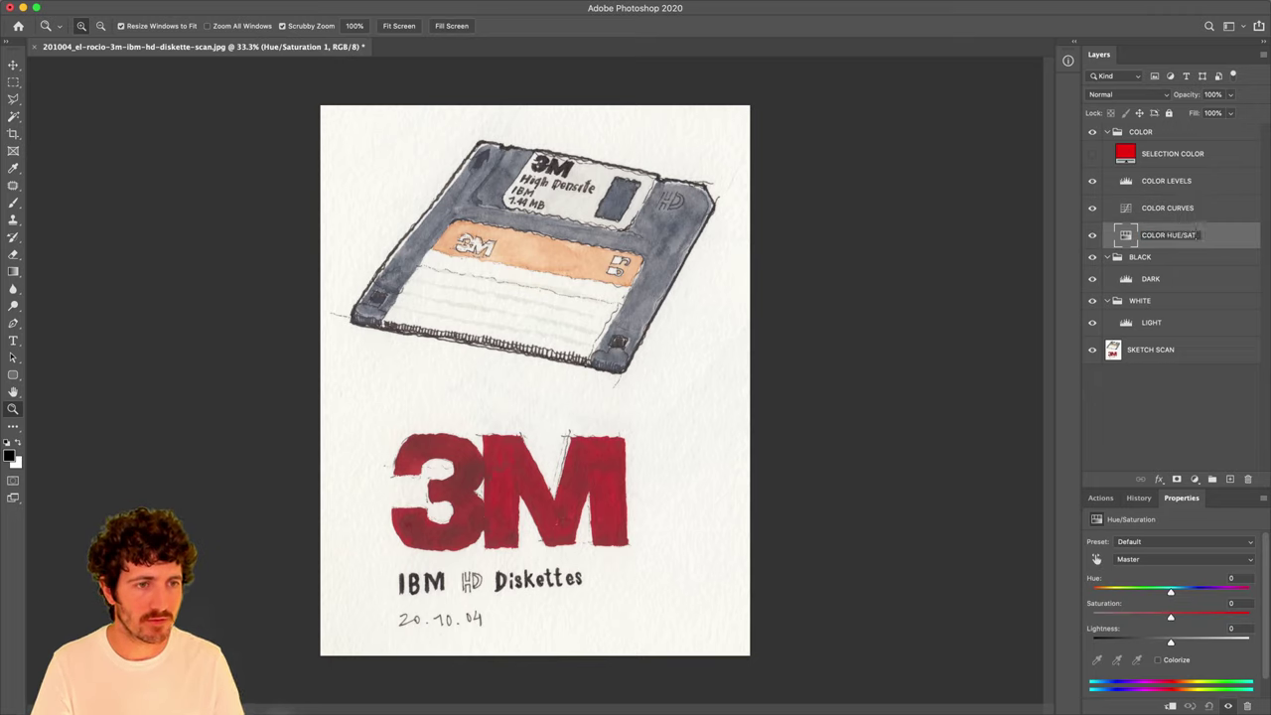
pyautogui.write('URATION')
pyautogui.press('Return')
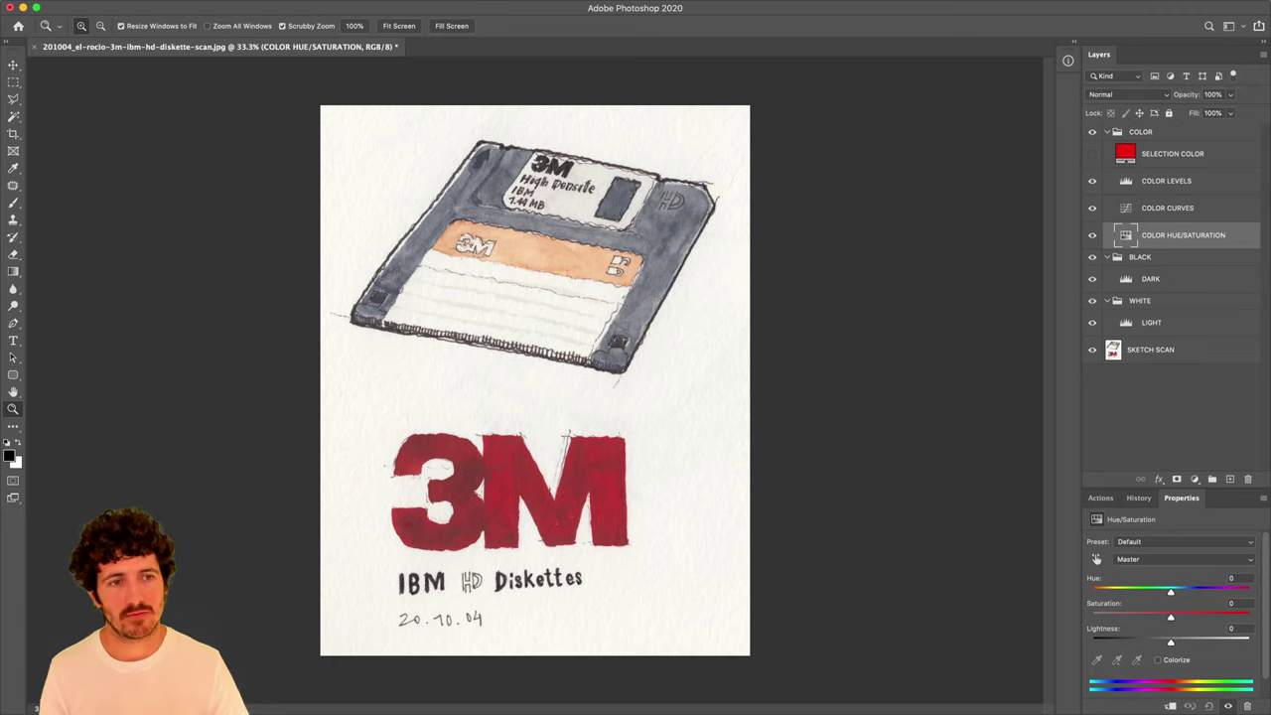
# Add a white (ffffff) Solid Color fill layer and move it above the COLOR group, outside the group.
pyautogui.click(1167, 138)
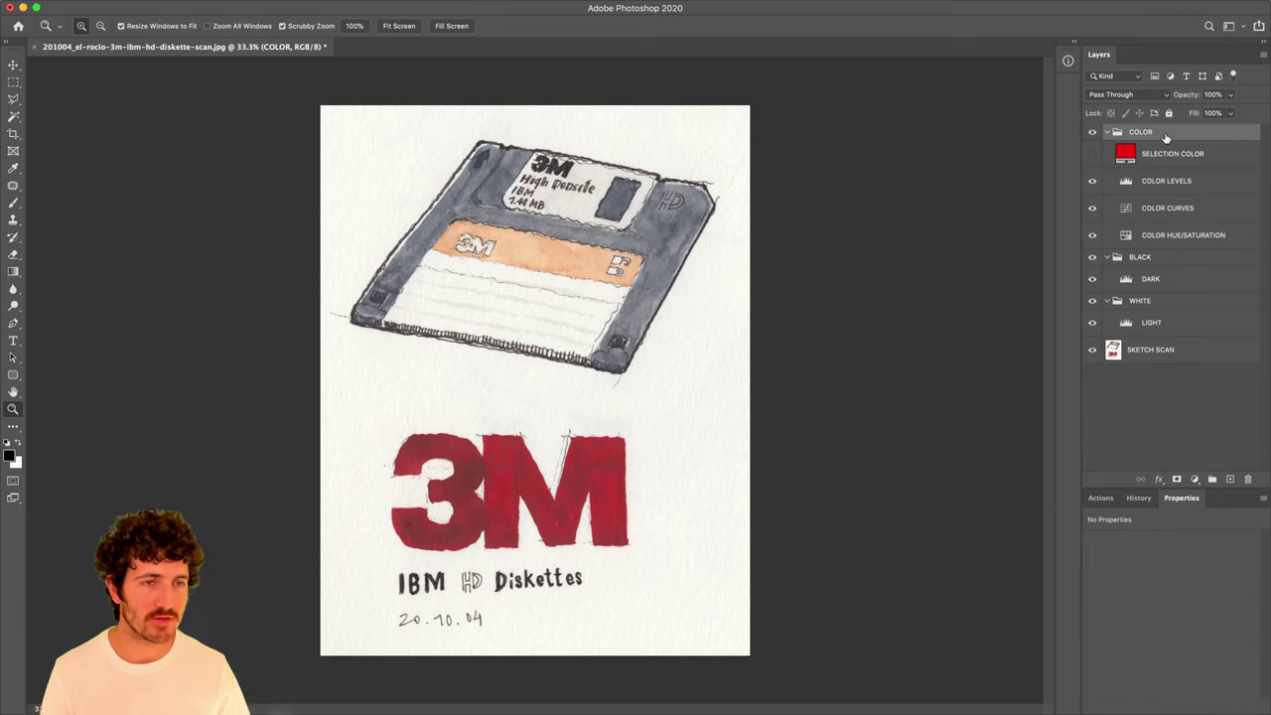
pyautogui.click(1194, 480)
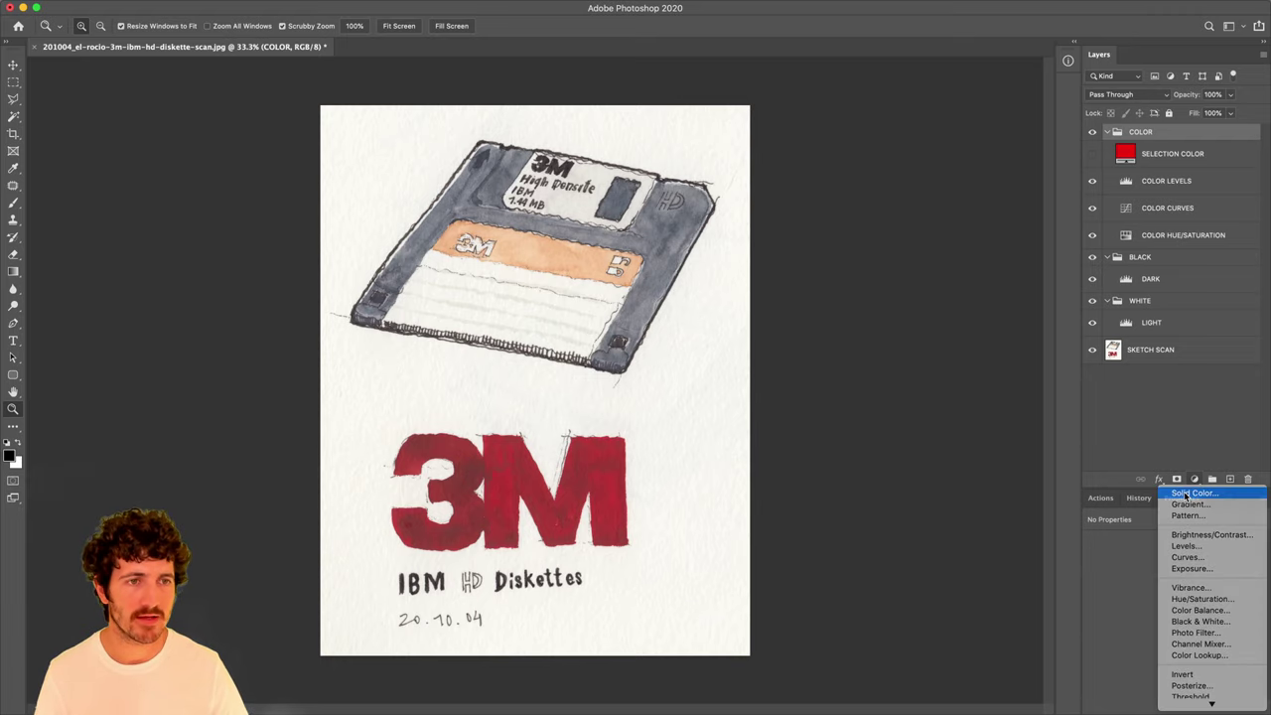
pyautogui.click(1185, 494)
pyautogui.moveTo(693, 309); pyautogui.dragTo(651, 245)
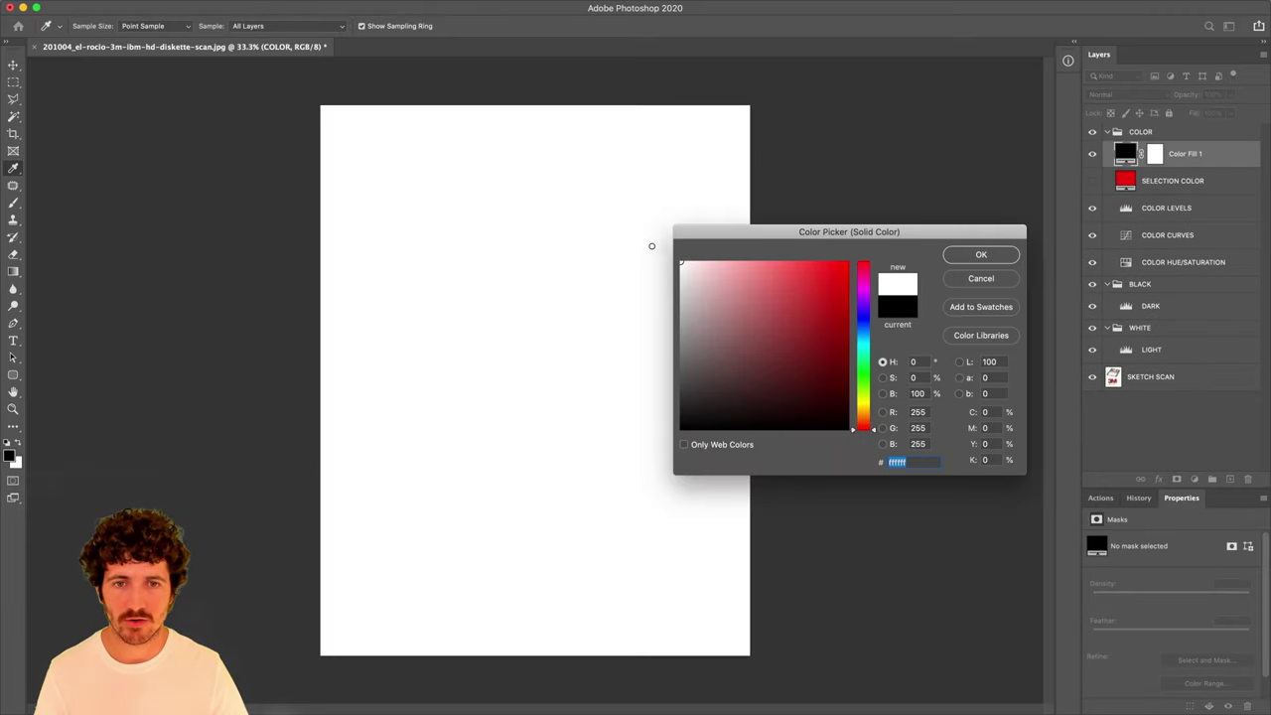
pyautogui.click(989, 256)
pyautogui.press('z')
pyautogui.moveTo(1194, 159); pyautogui.dragTo(1185, 127)
pyautogui.rightClick(1144, 140)
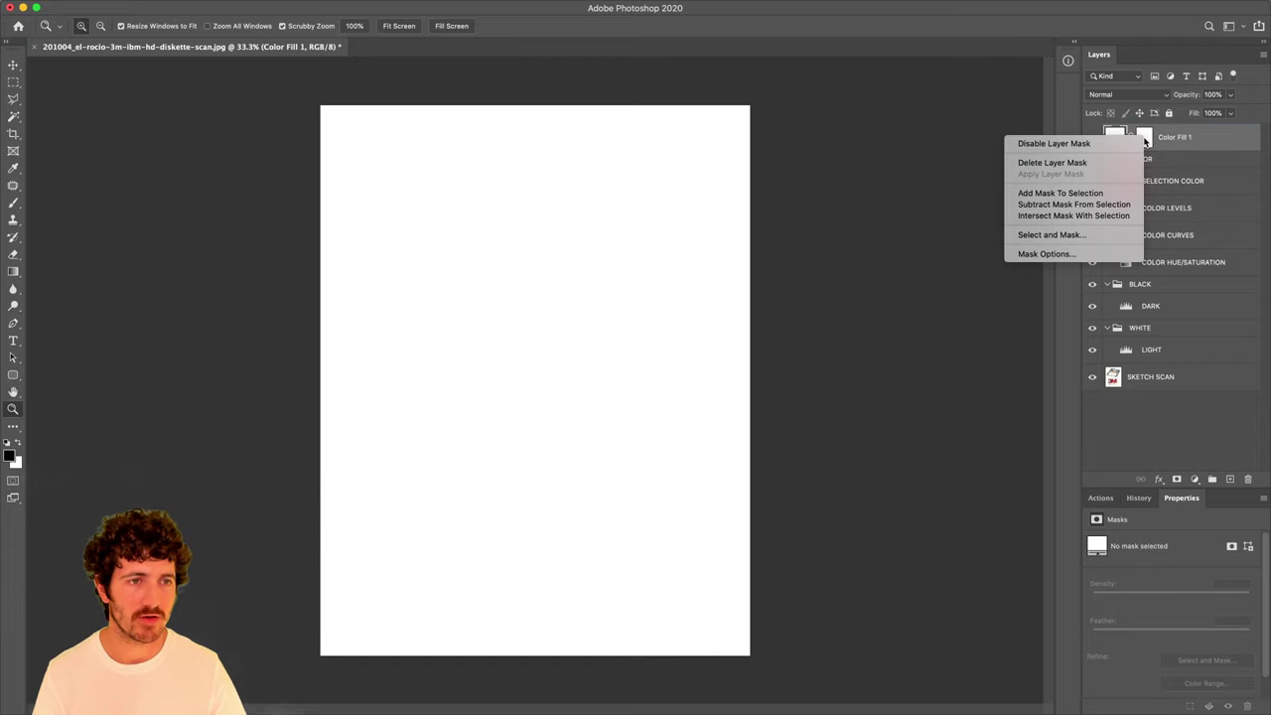
pyautogui.click(1150, 139)
pyautogui.doubleClick(1148, 138)
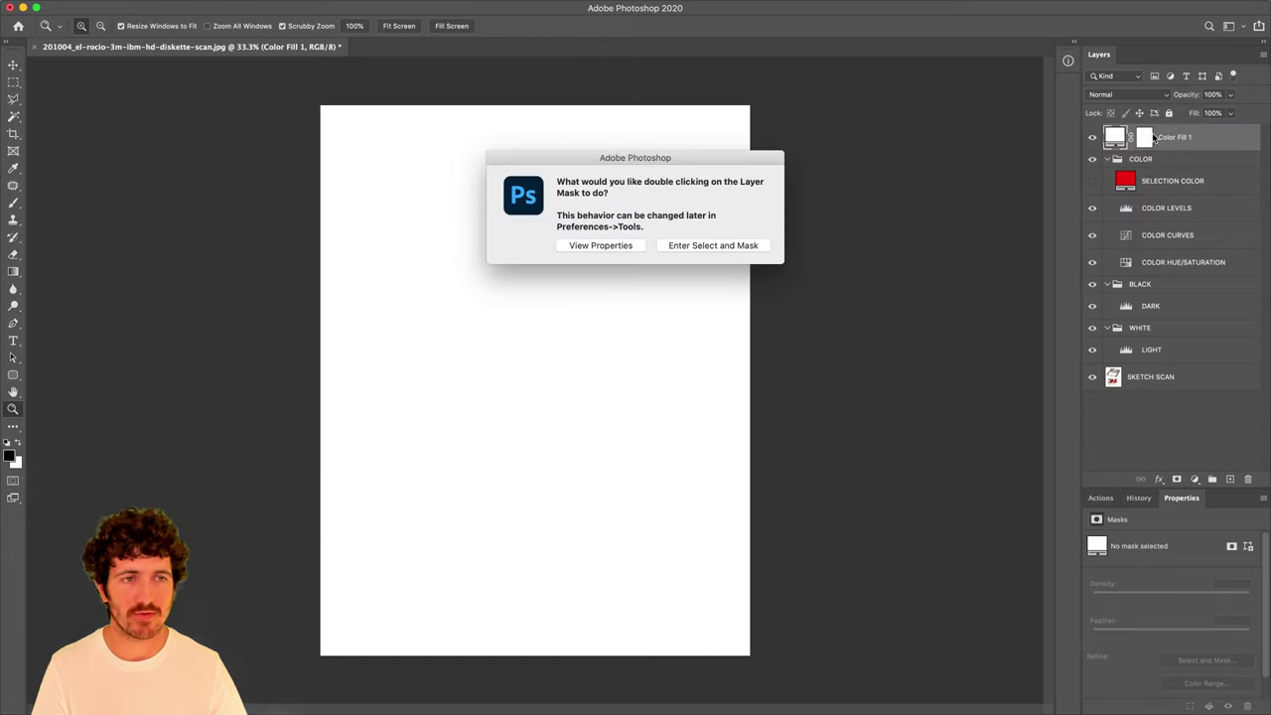
pyautogui.click(671, 246)
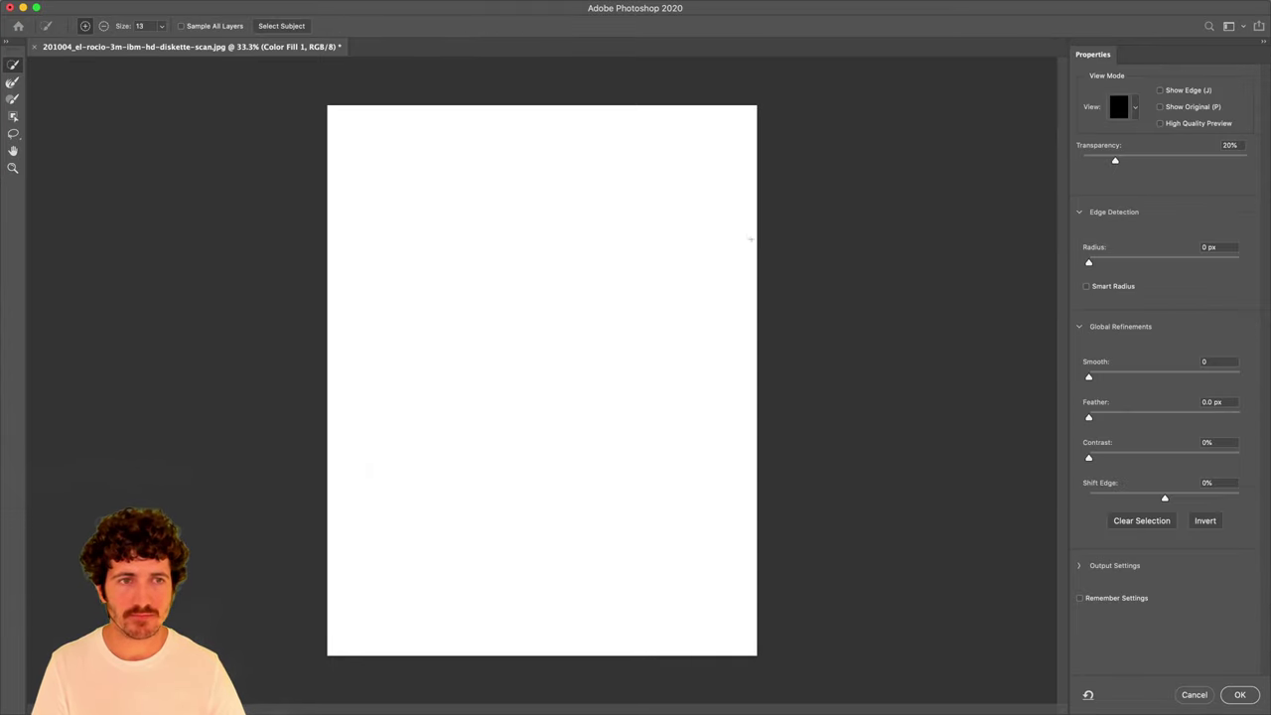
pyautogui.click(1195, 694)
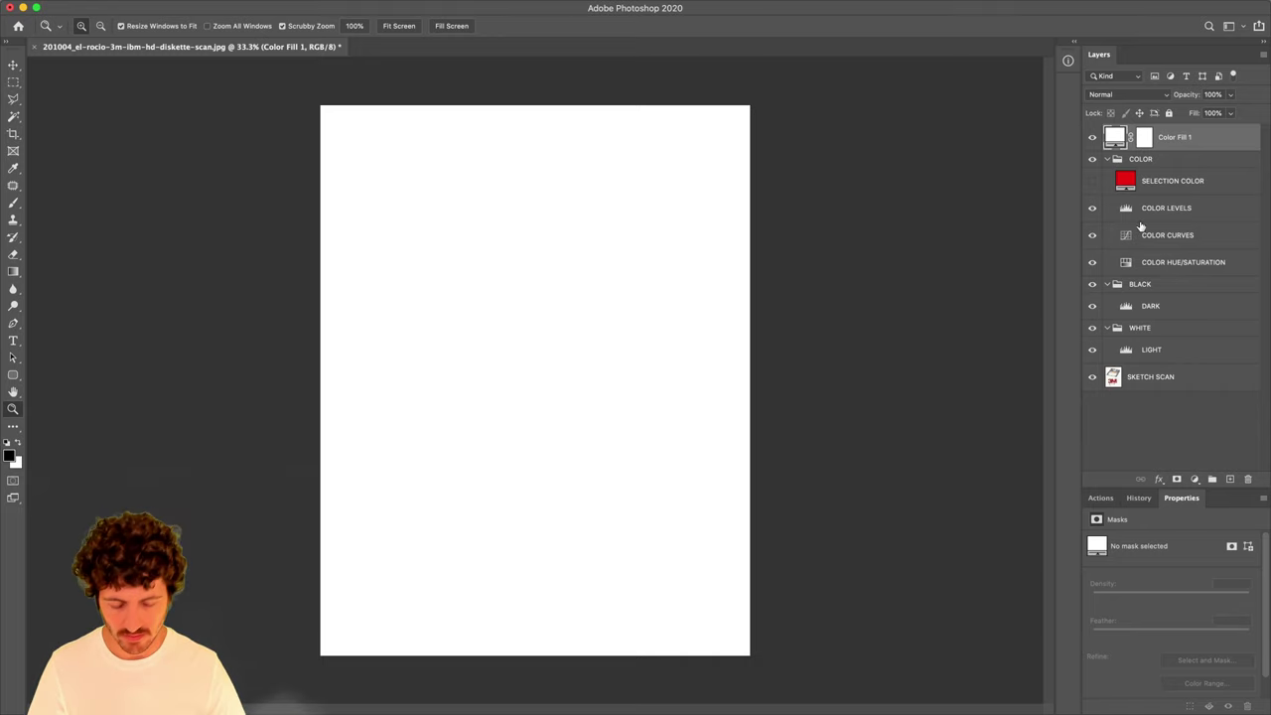
# Invert the white fill layer's mask to black and rename the layer as WHITE PATCH.
pyautogui.click(1145, 139)
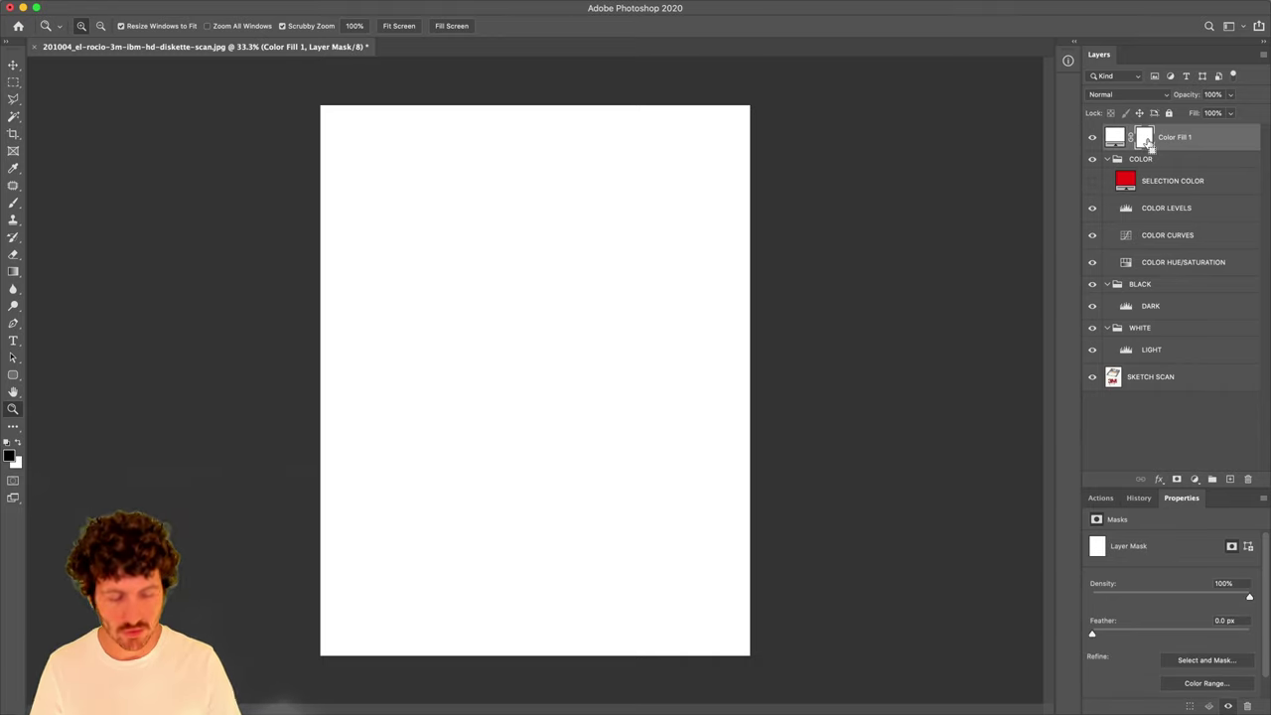
pyautogui.press('super+i')
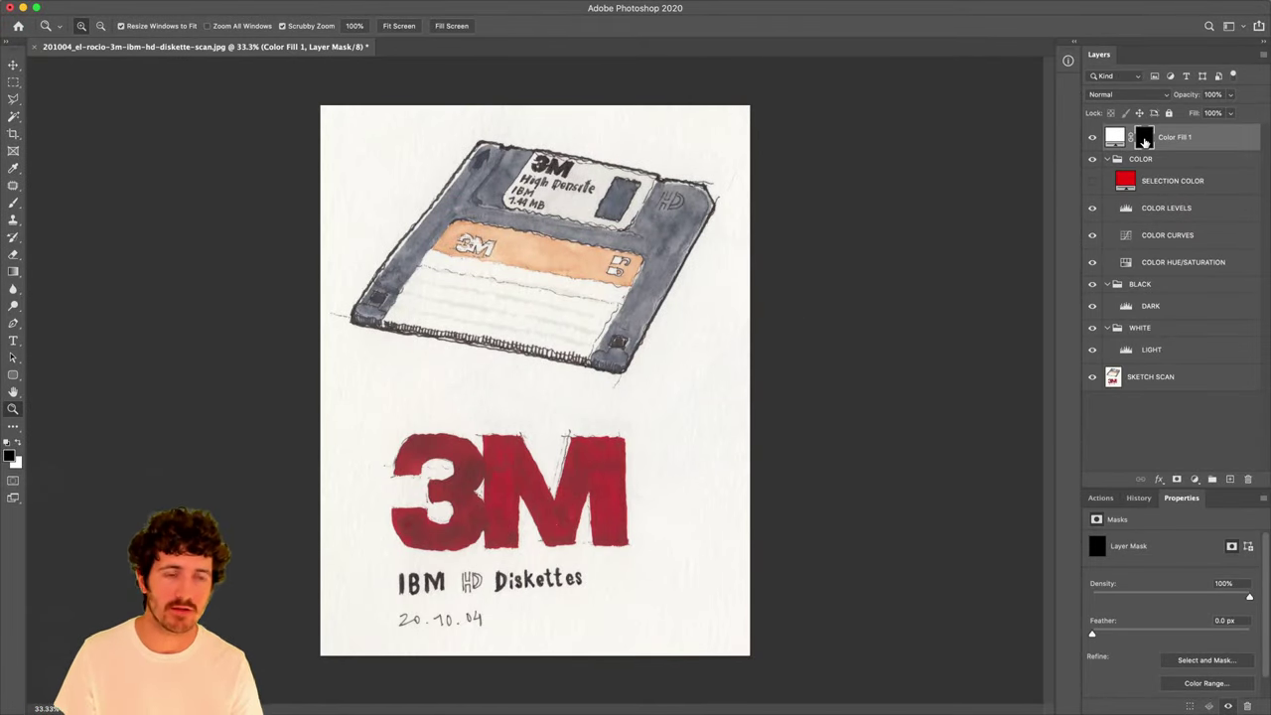
pyautogui.hotkey('ctrl', 'Left')
pyautogui.hotkey('ctrl', 'Right')
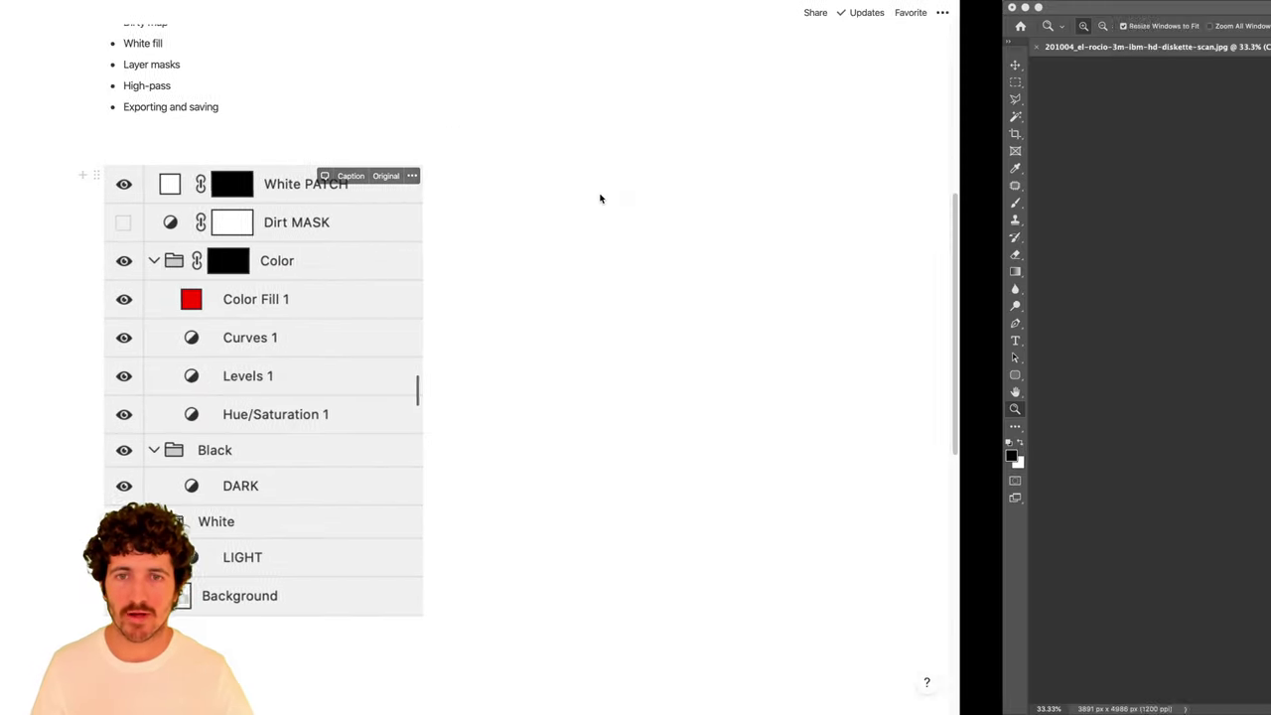
pyautogui.doubleClick(1173, 137)
pyautogui.write('WHITE PATCH')
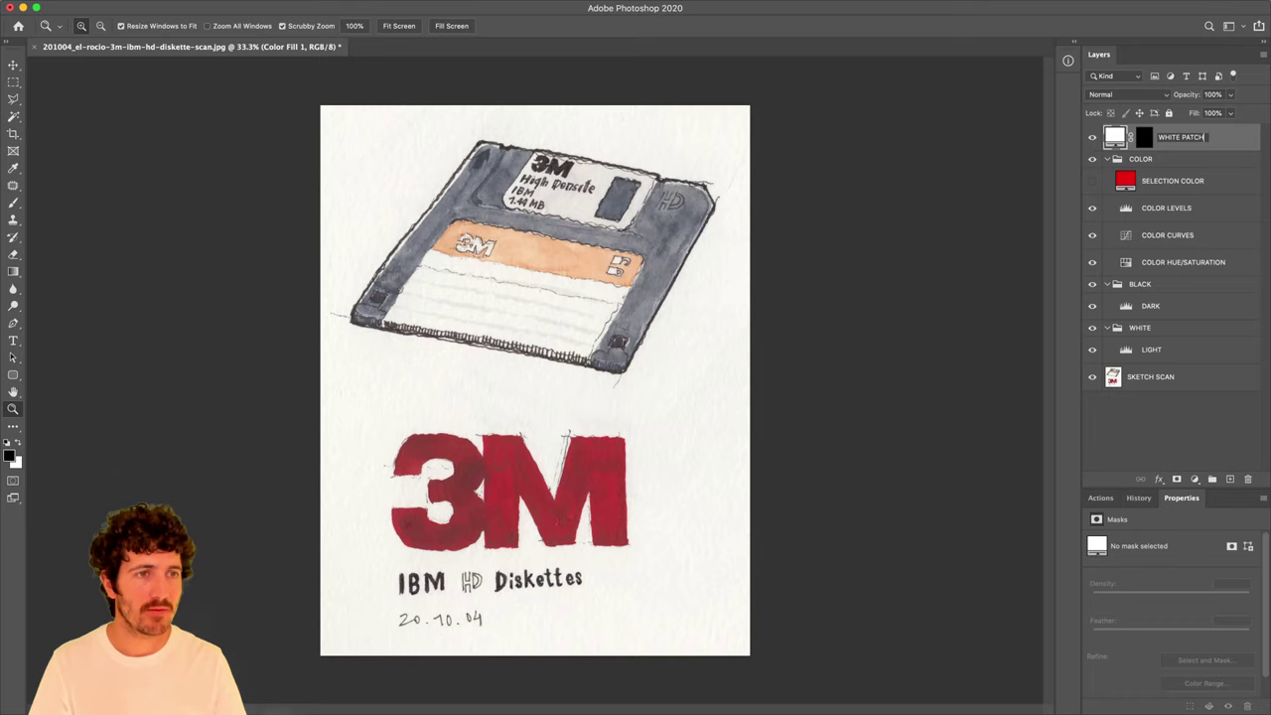
pyautogui.press('Return')
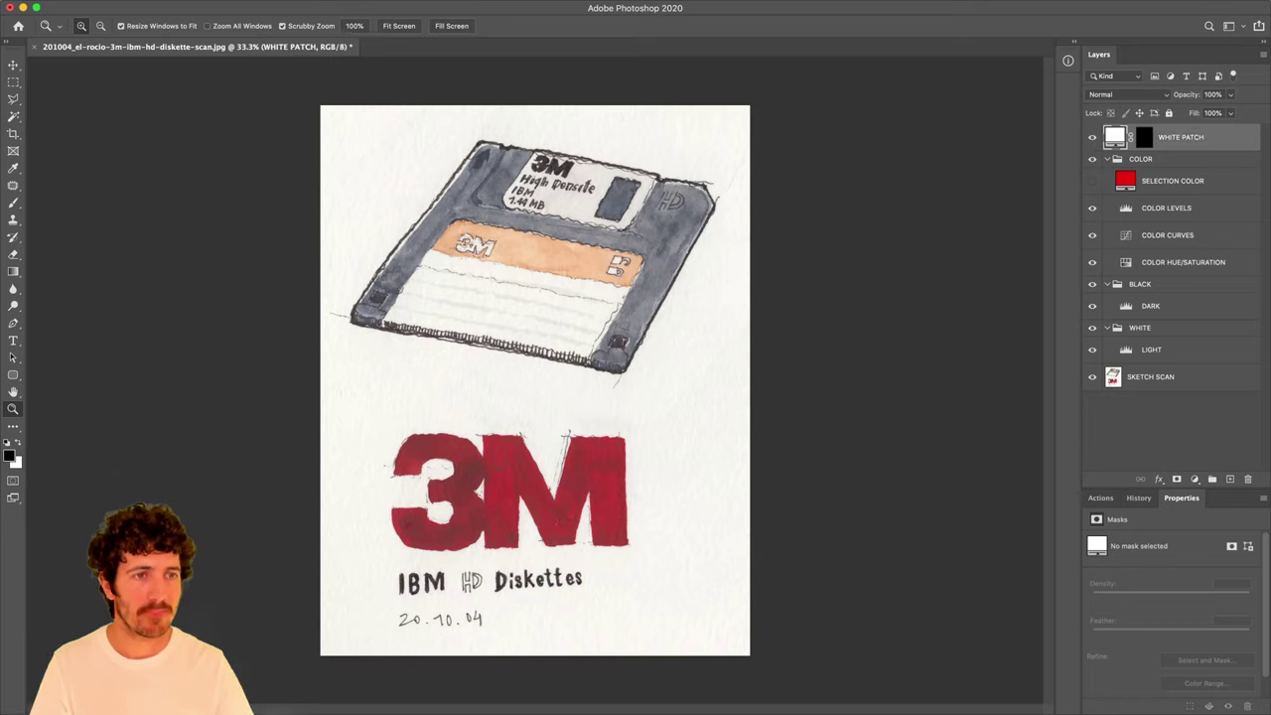
# Add a Levels adjustment layer named DIRT MASK and place it between WHITE PATCH and the COLOR group.
pyautogui.click(1195, 479)
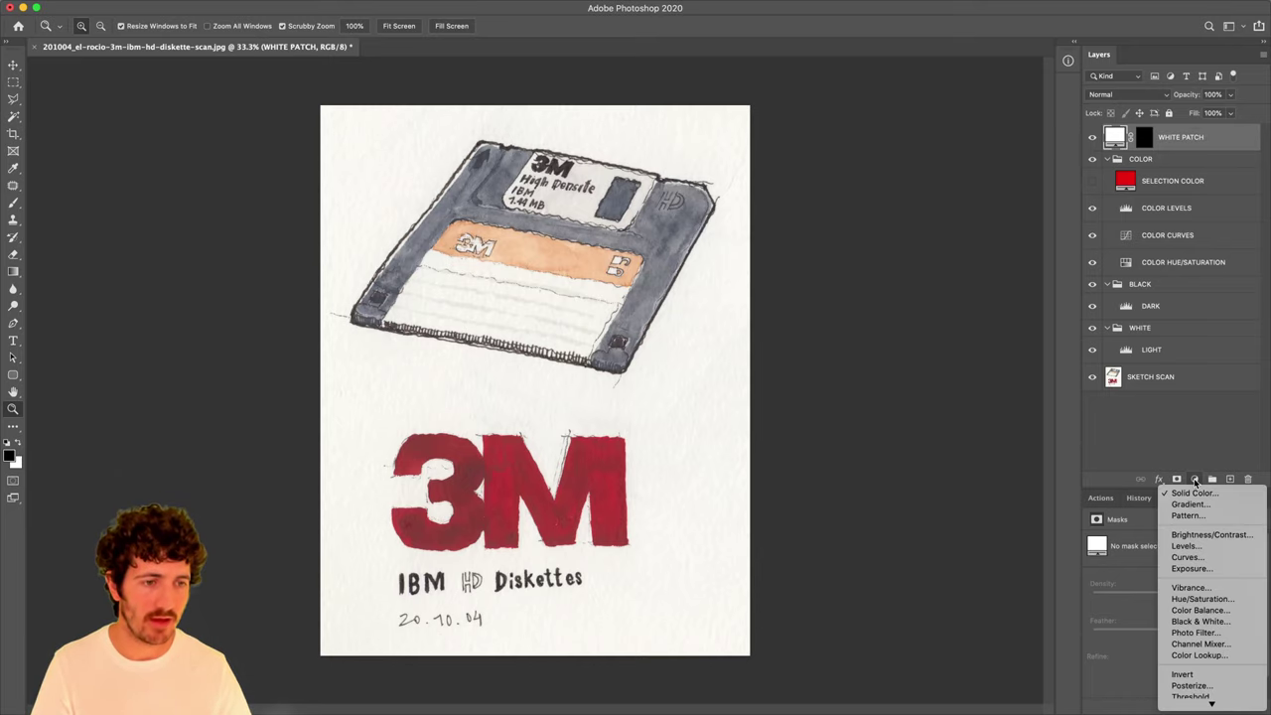
pyautogui.click(1184, 545)
pyautogui.hotkey('ctrl', 'Left')
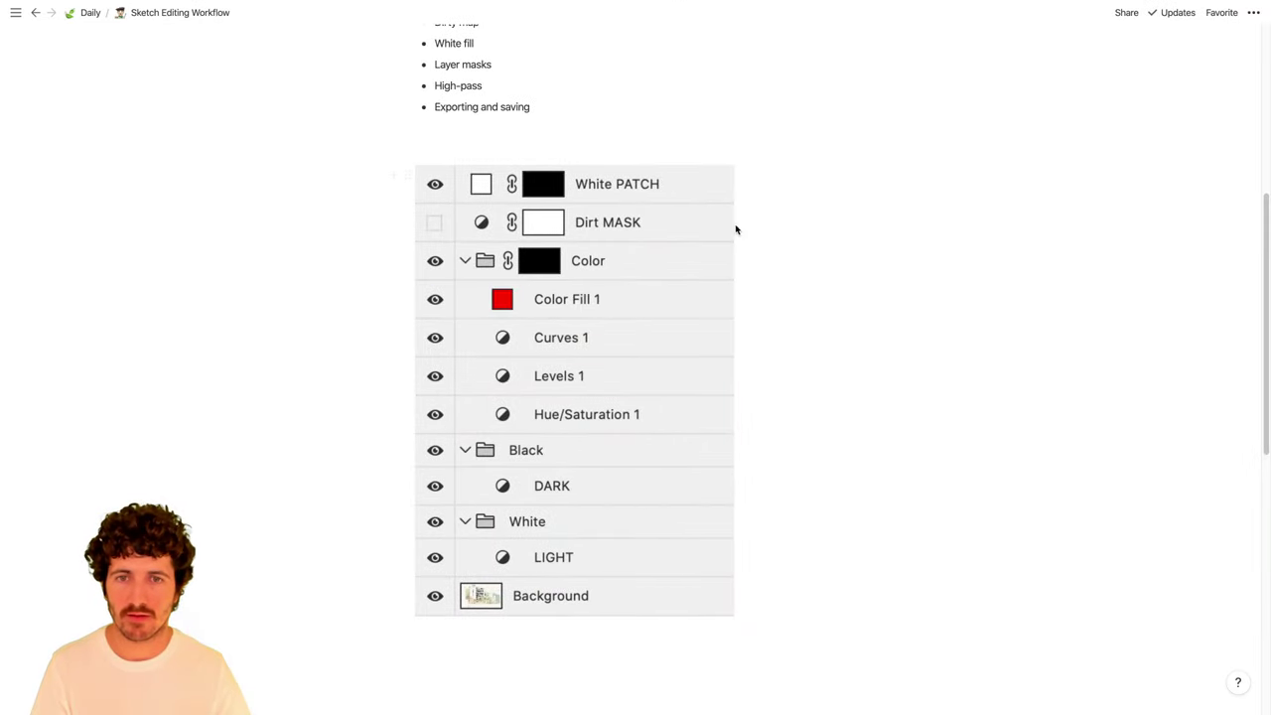
pyautogui.hotkey('ctrl', 'Right')
pyautogui.doubleClick(1167, 139)
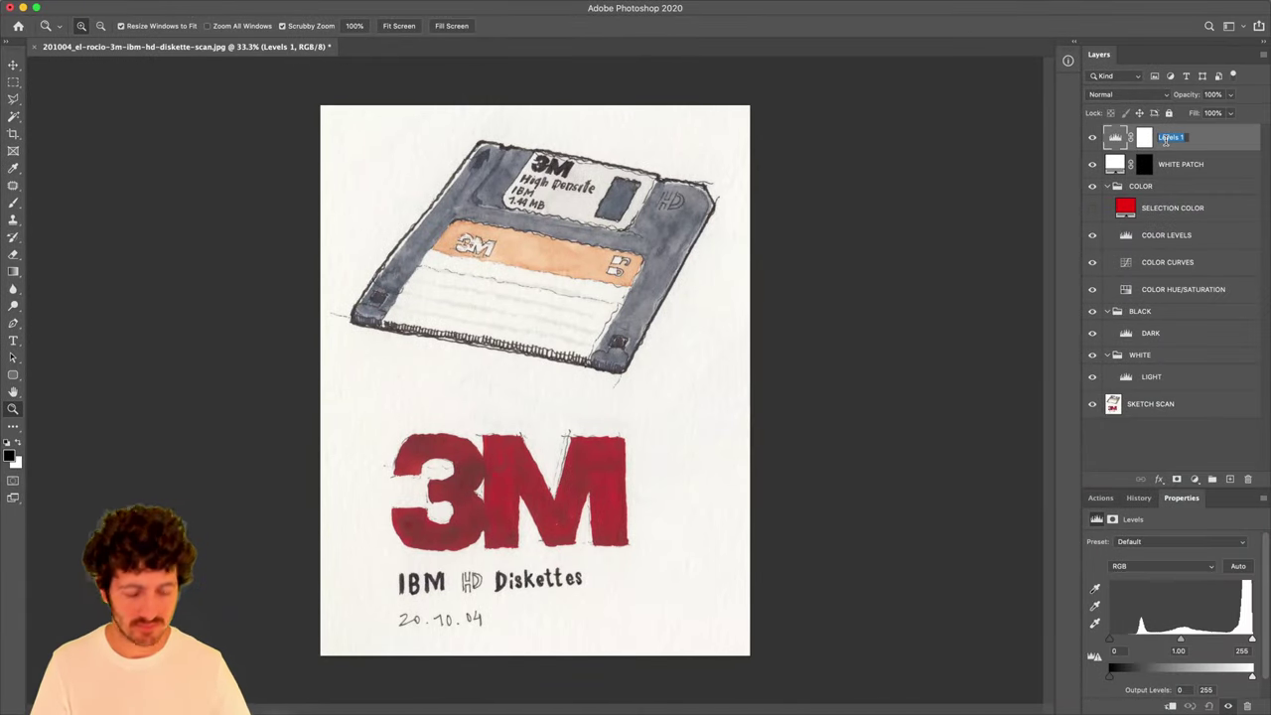
pyautogui.write('DIRT MASK')
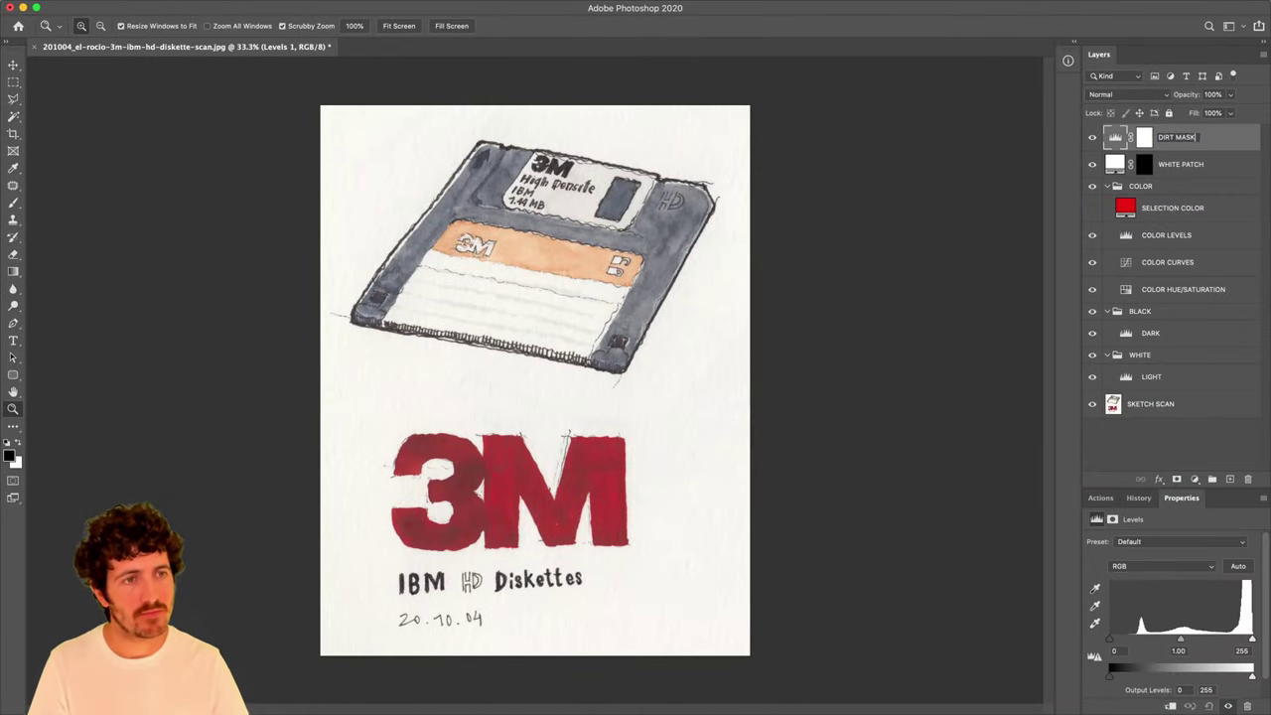
pyautogui.press('Return')
pyautogui.moveTo(1170, 168); pyautogui.dragTo(1170, 133)
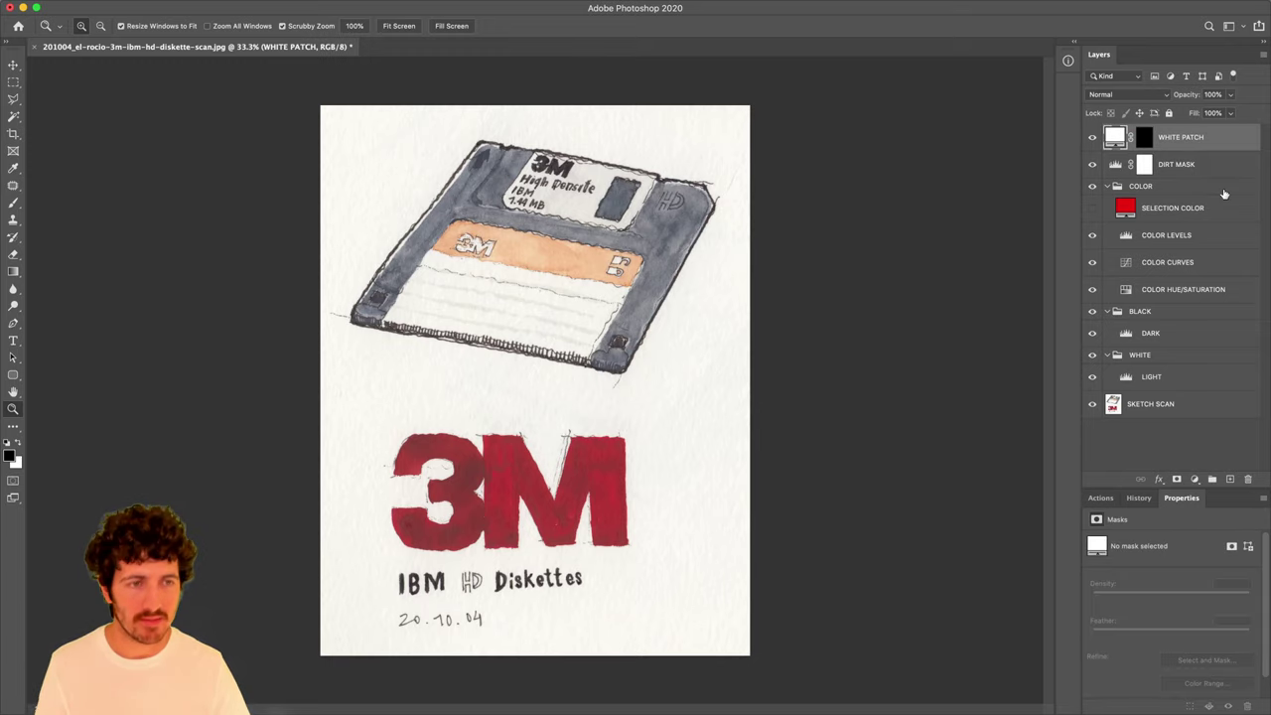
pyautogui.click(1214, 423)
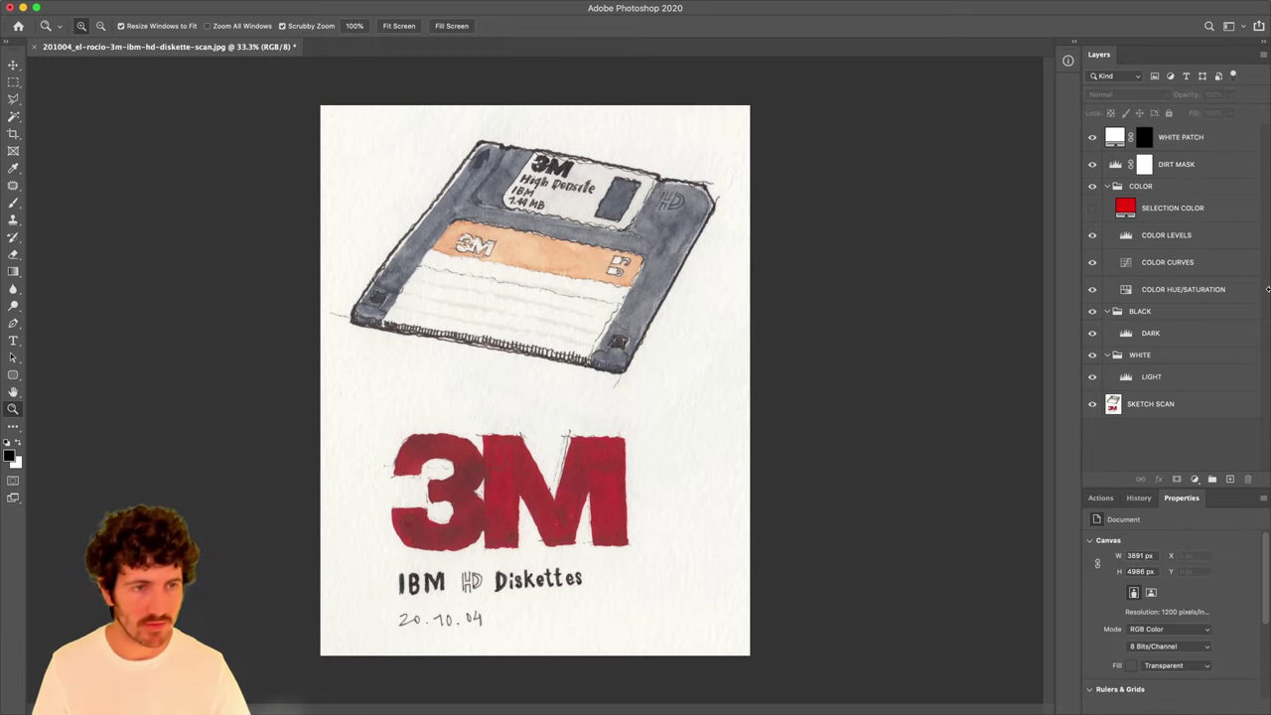
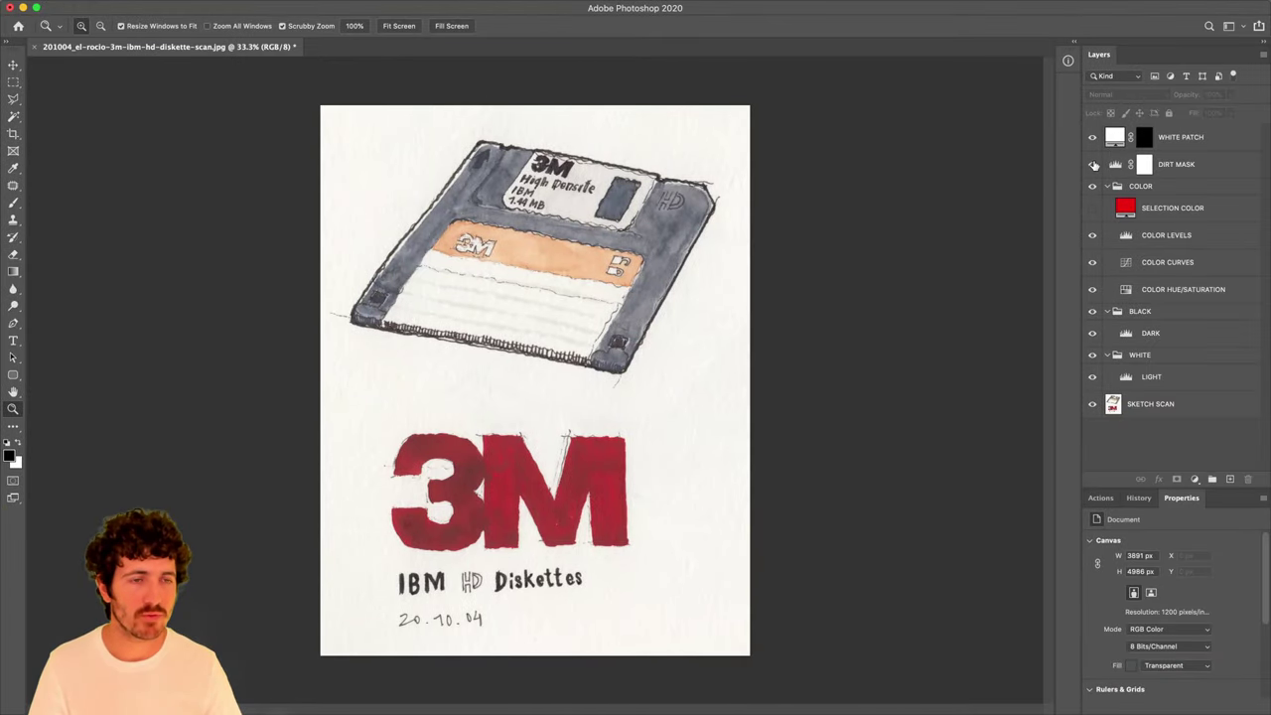
# Delete the layer mask of the DIRT MASK layer.
pyautogui.click(1175, 167)
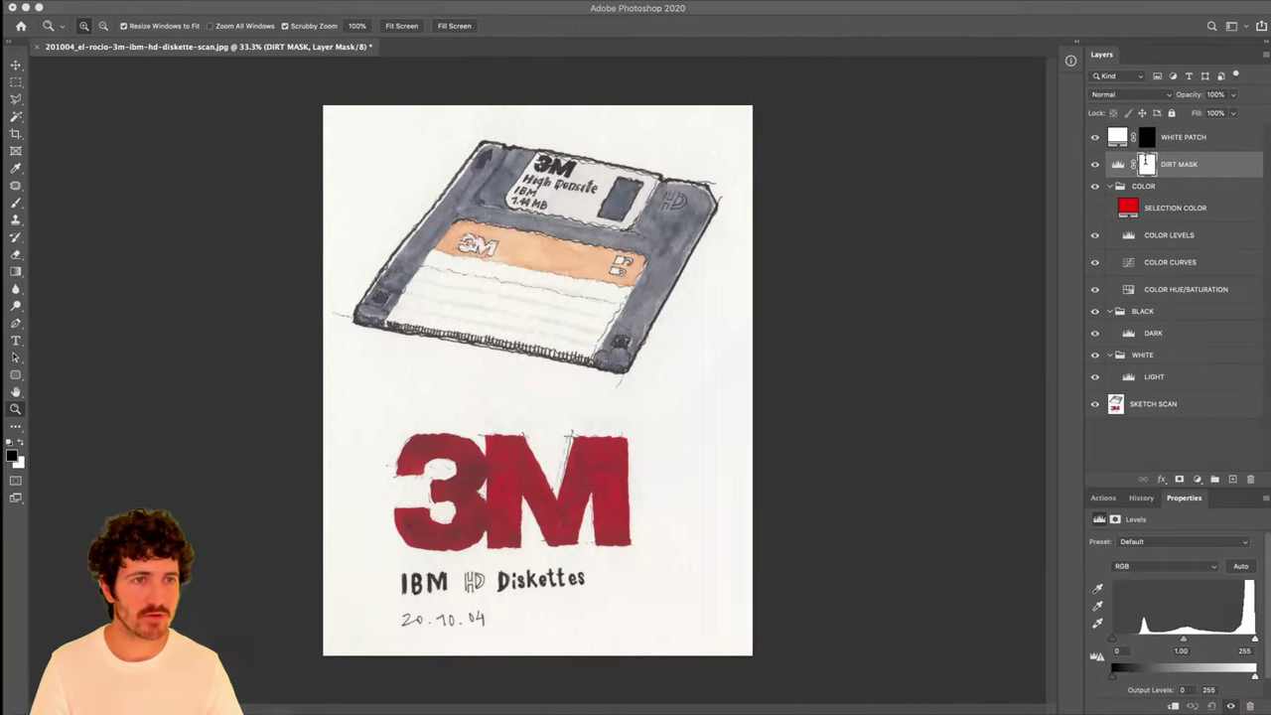
pyautogui.rightClick(1144, 166)
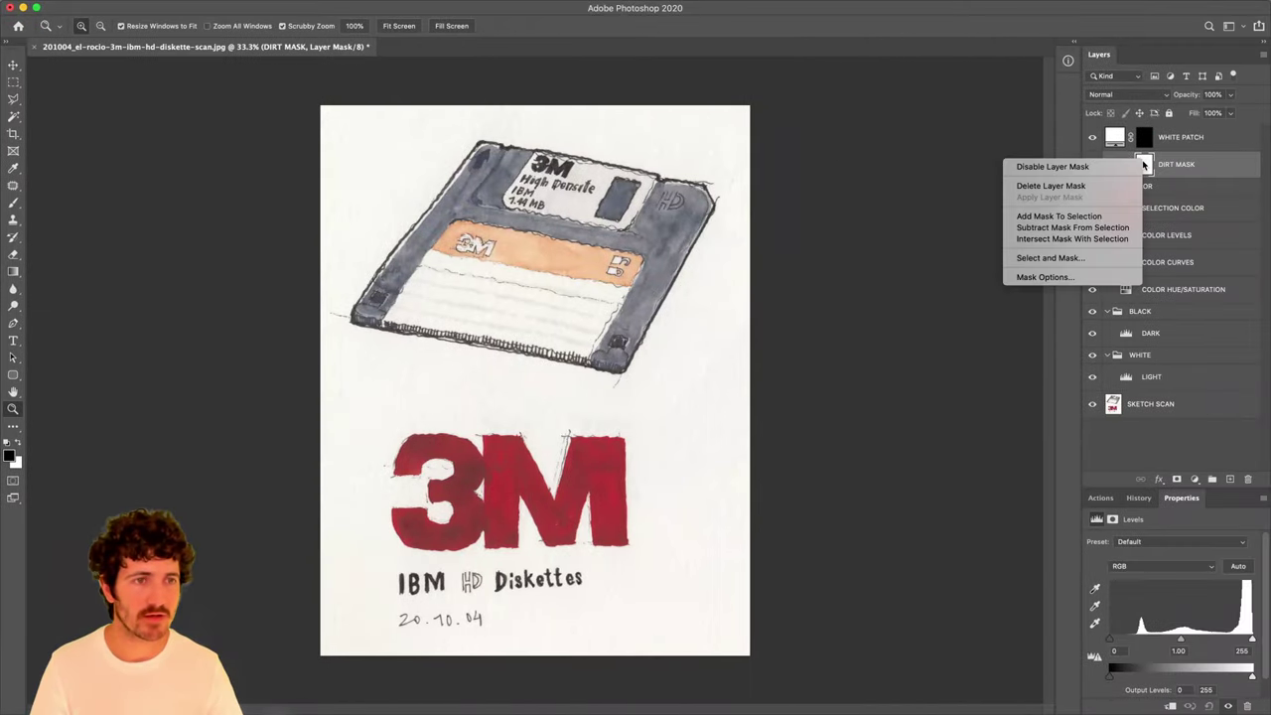
pyautogui.click(1100, 187)
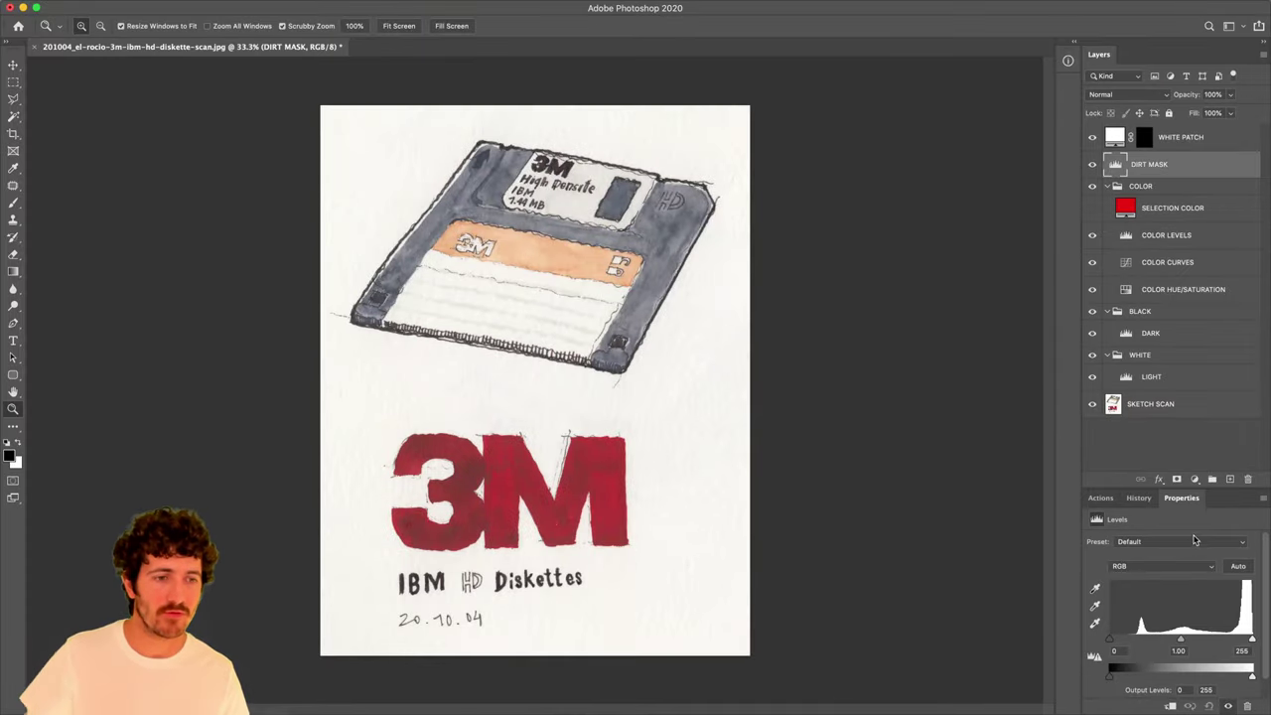
# Float the adjustment properties beside the canvas and review the COLOR HUE/SATURATION, COLOR CURVES and COLOR LEVELS settings.
pyautogui.moveTo(1182, 502); pyautogui.dragTo(891, 72)
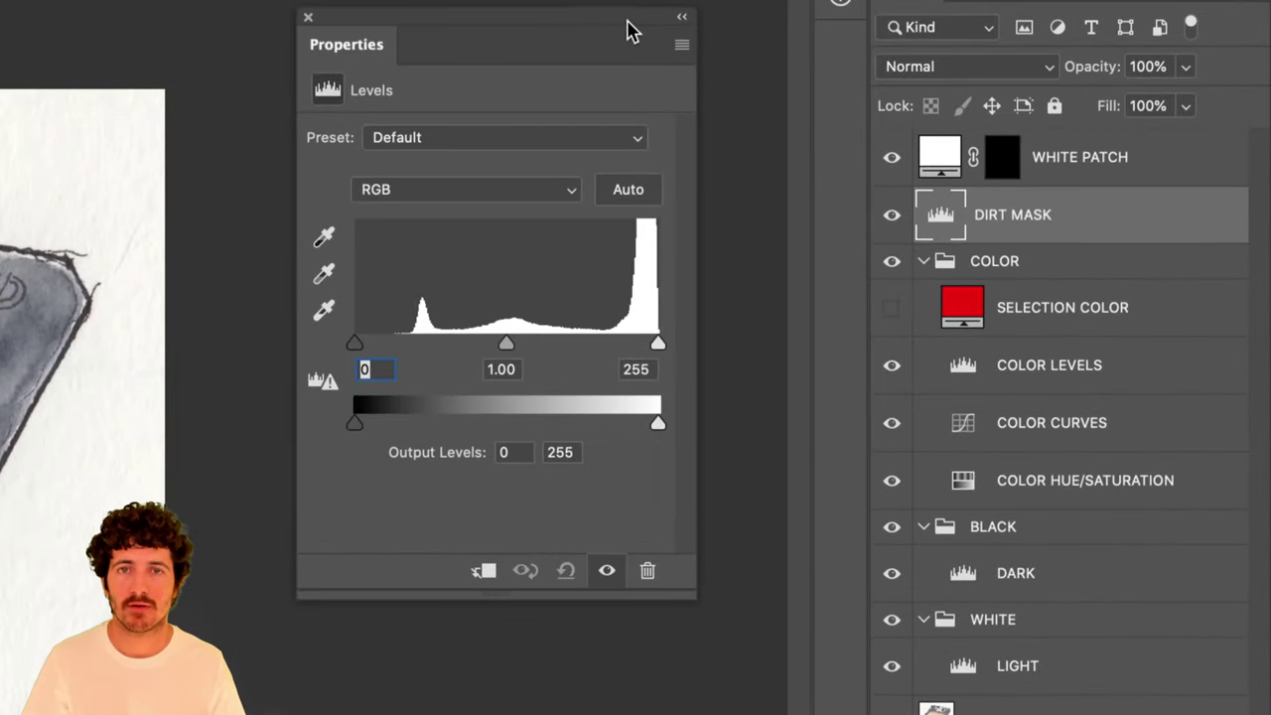
pyautogui.moveTo(629, 30); pyautogui.dragTo(630, 78)
pyautogui.click(1057, 483)
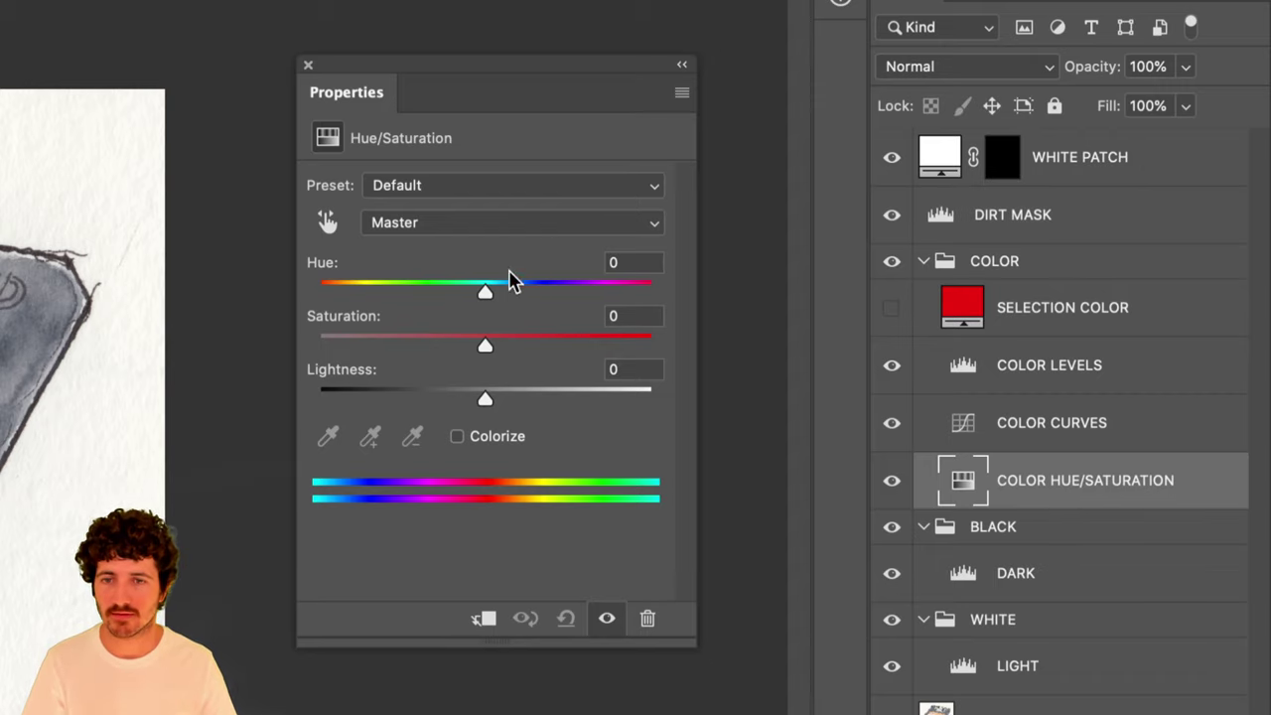
pyautogui.click(1022, 427)
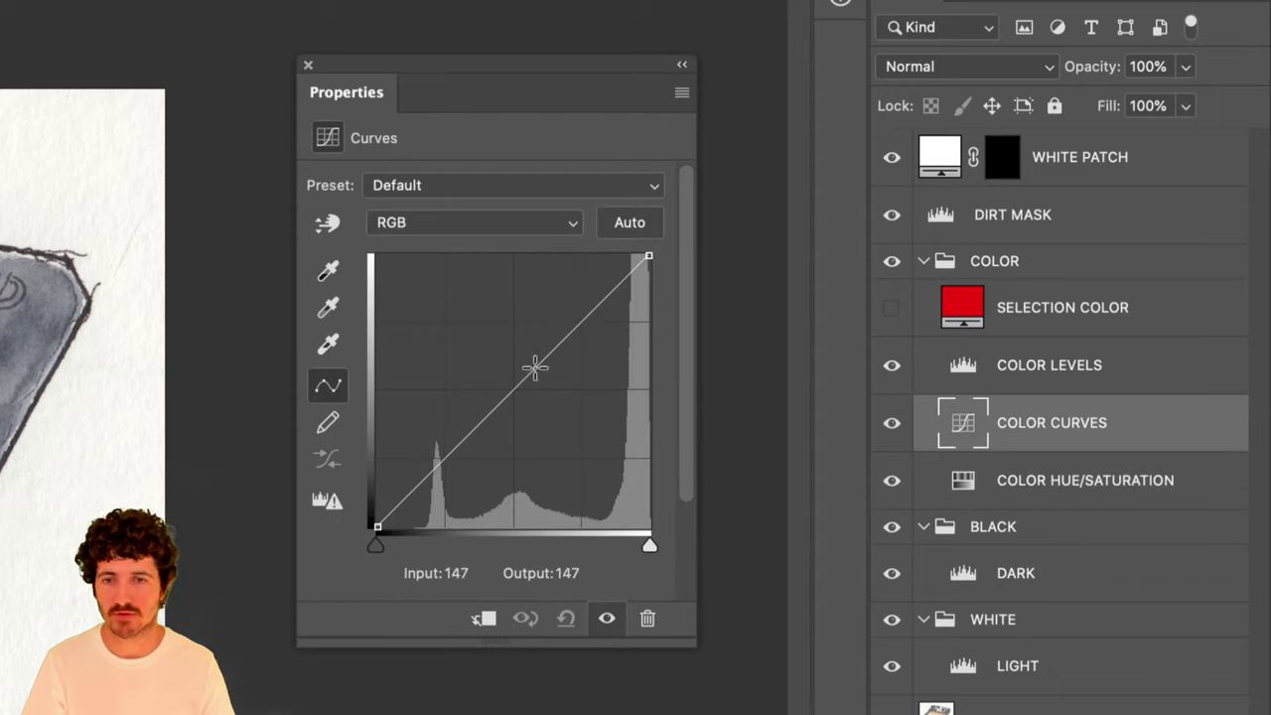
pyautogui.click(982, 363)
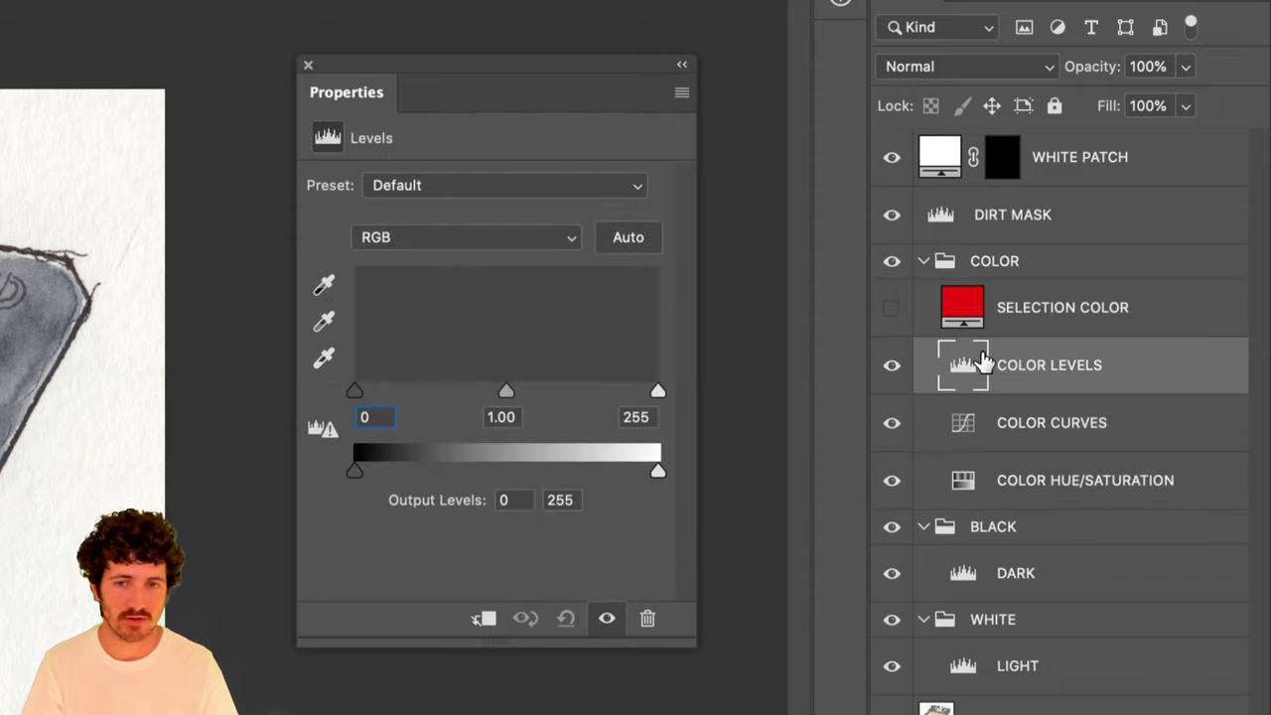
# Set the DIRT MASK layer's Levels midtone input to 0.12 and hide the layer.
pyautogui.click(999, 226)
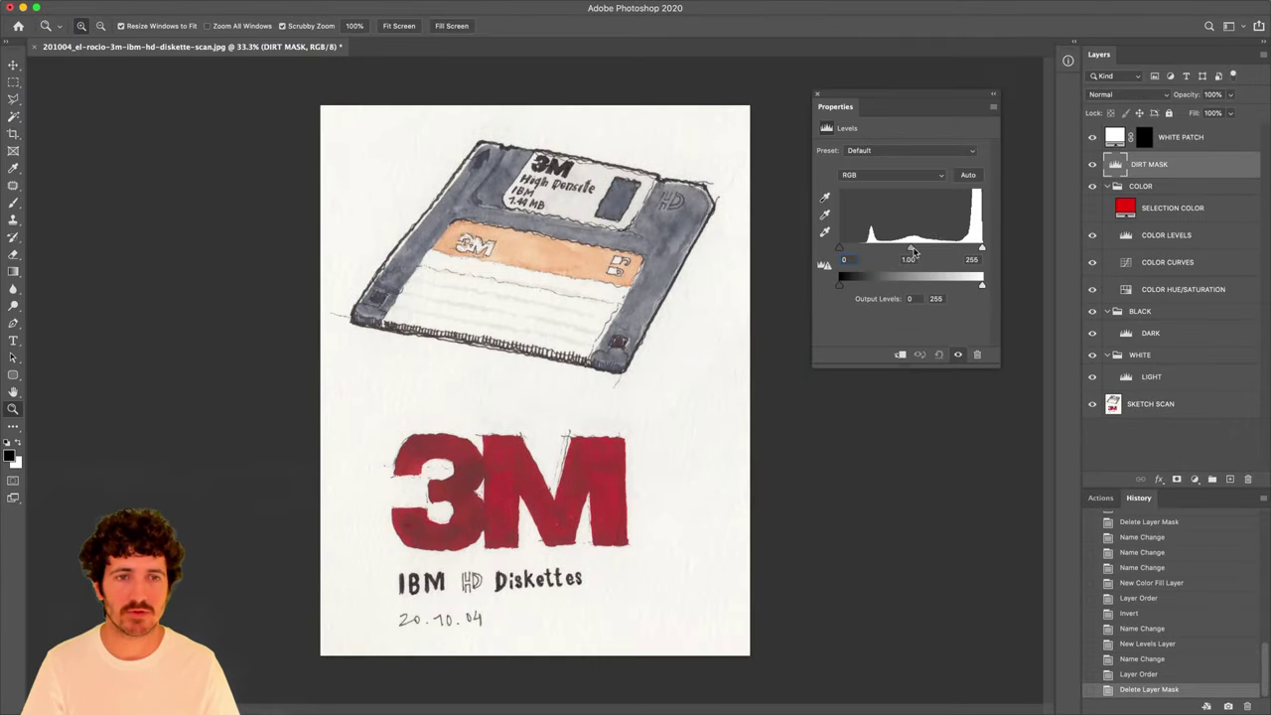
pyautogui.moveTo(913, 249); pyautogui.dragTo(970, 252)
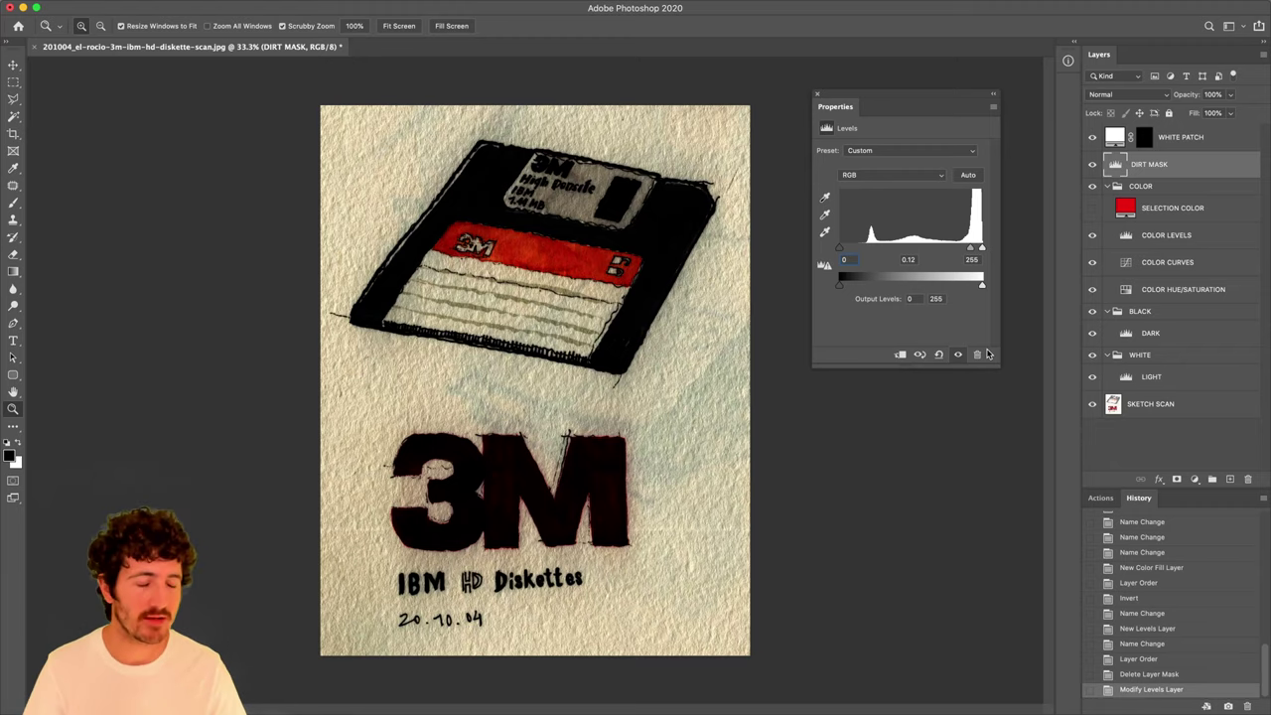
pyautogui.click(1092, 165)
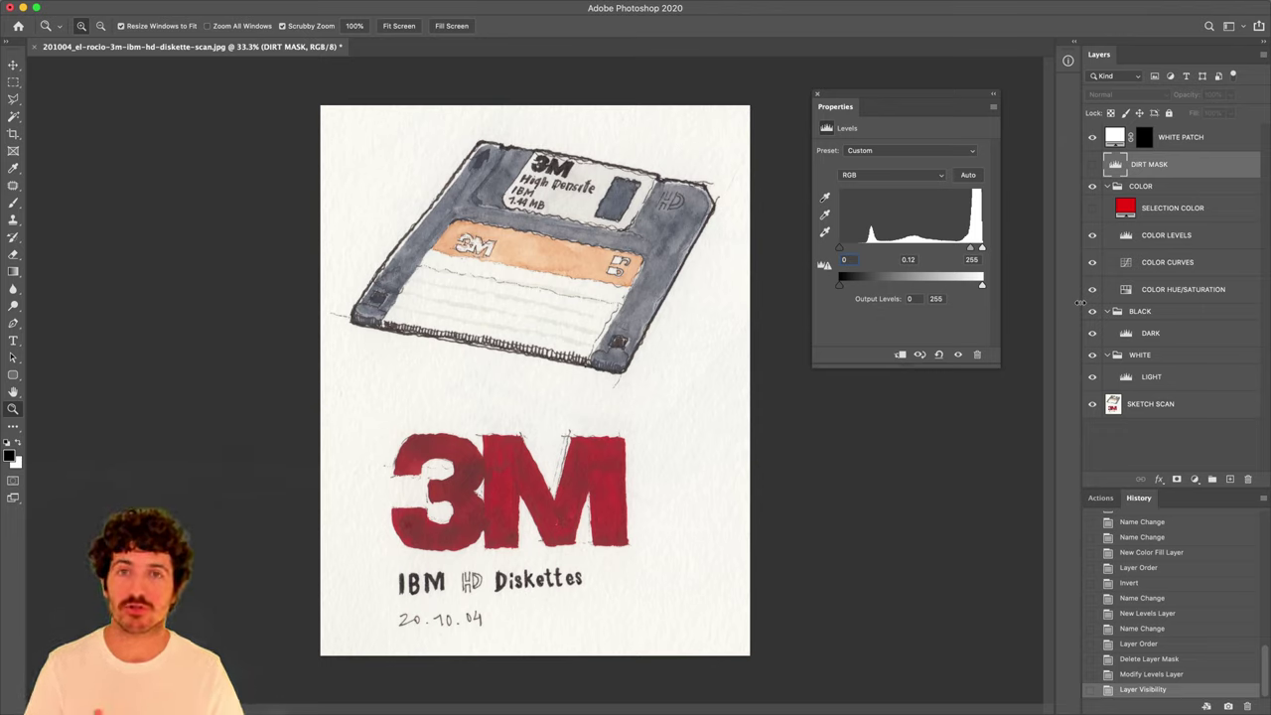
# Stop recording the sketch-editing-structure action and collapse its list of recorded commands.
pyautogui.click(1103, 500)
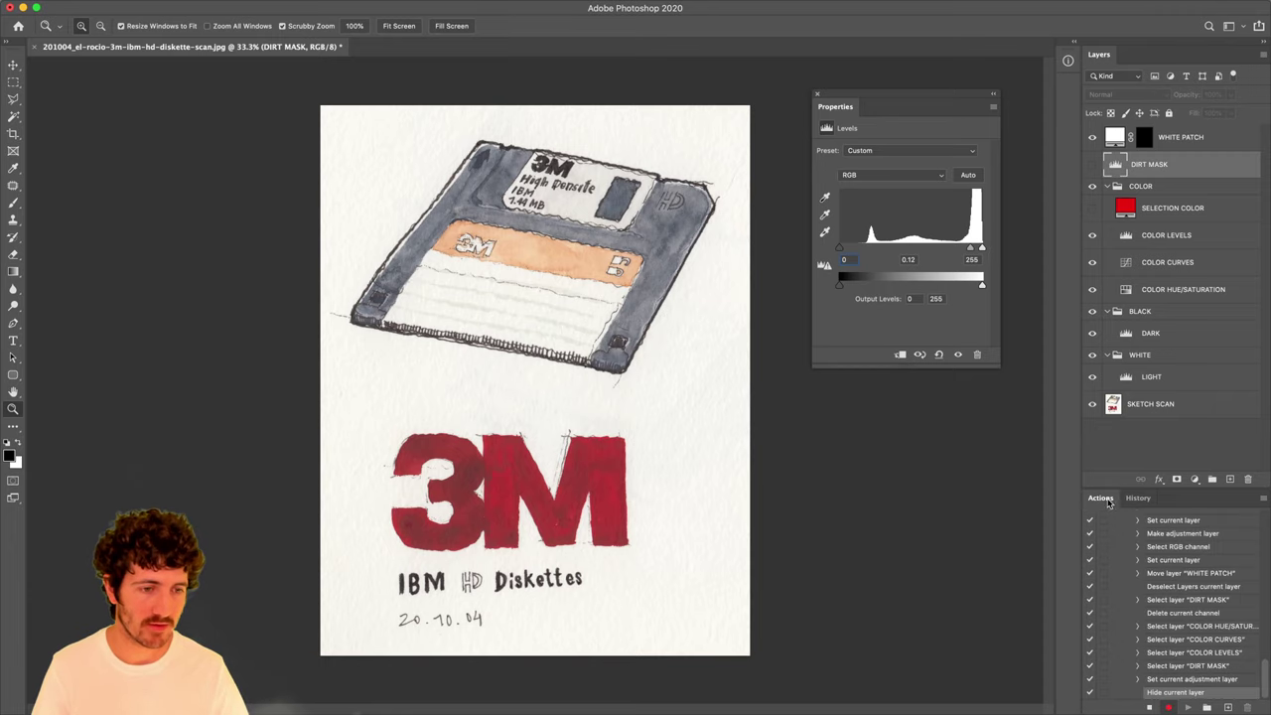
pyautogui.click(1149, 707)
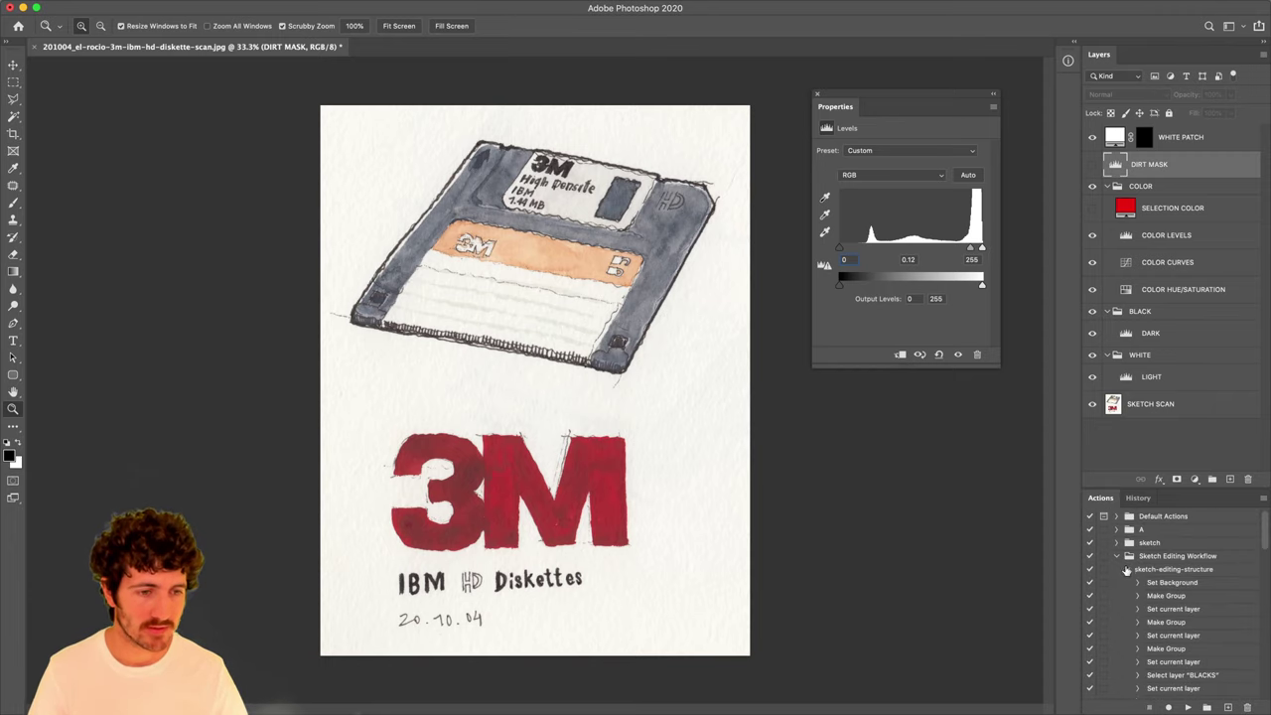
pyautogui.click(1126, 570)
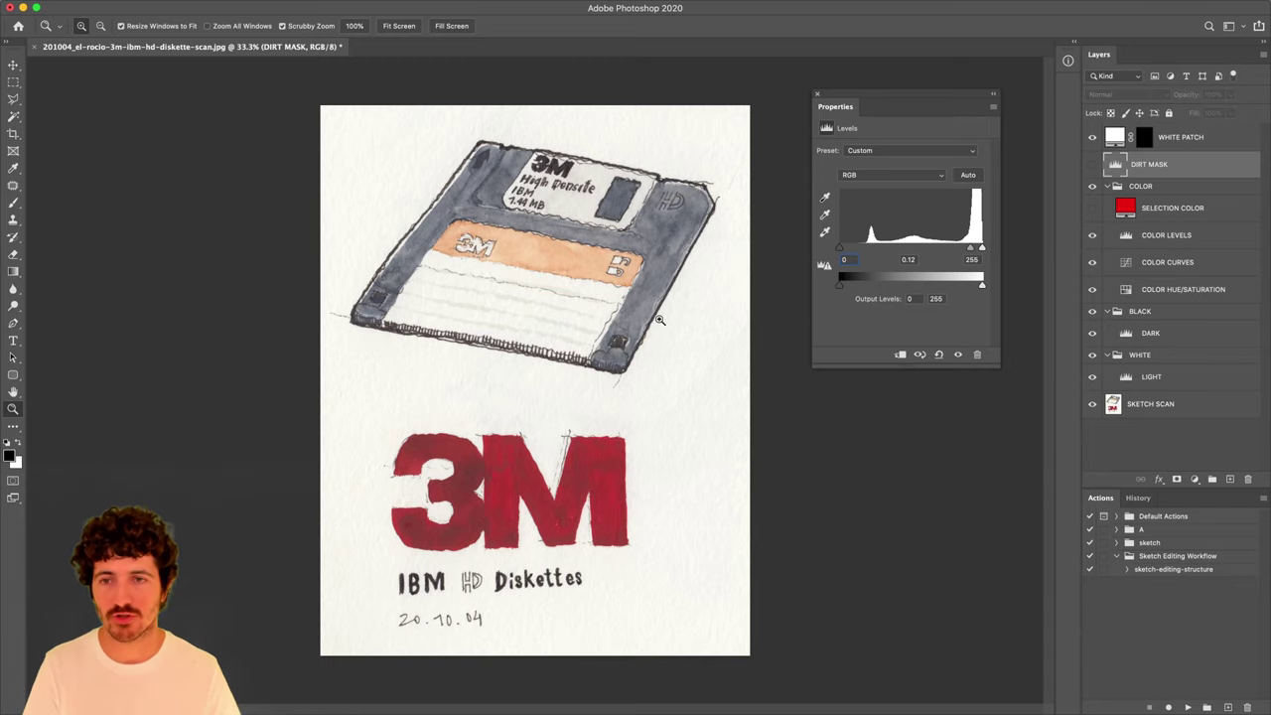
# Save the layered document in Photoshop format as 201004_el-rocio-3m-ibm-hd-diskette.psd, dropping "-scan" from the file name.
pyautogui.press('super+s')
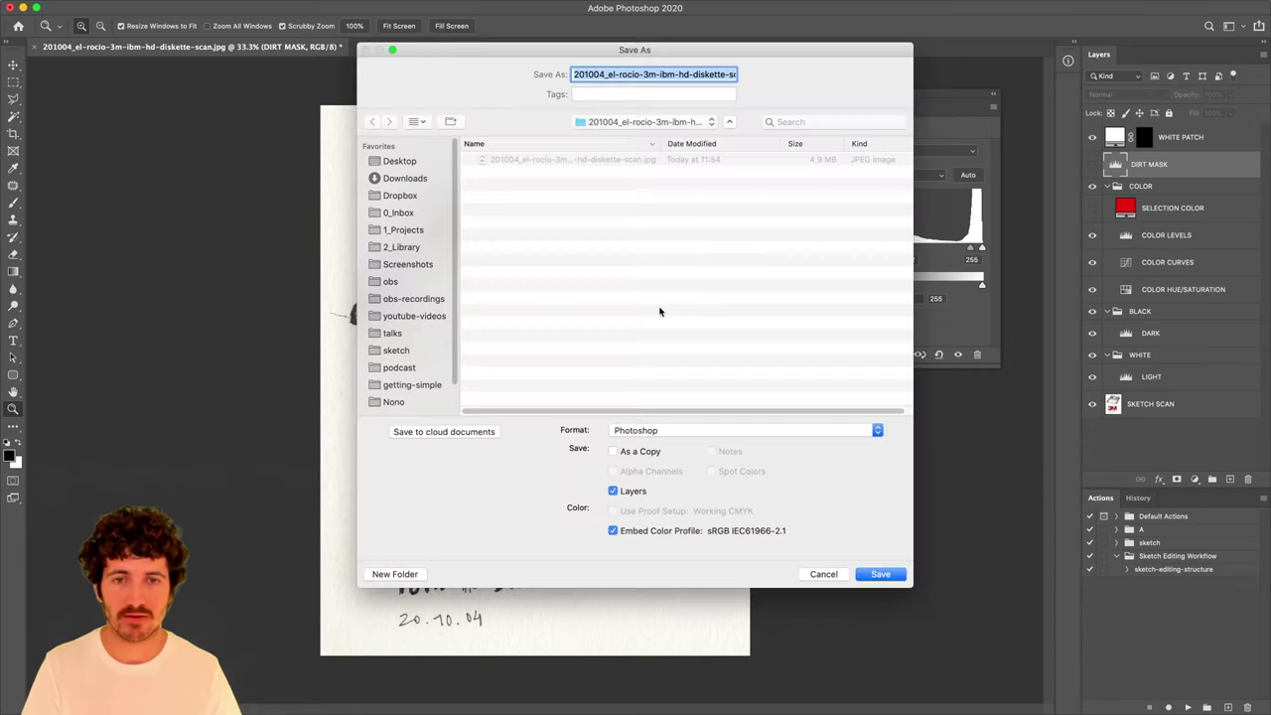
pyautogui.press('Right')
pyautogui.press('BackSpace')
pyautogui.press('BackSpace')
pyautogui.press('BackSpace')
pyautogui.press('BackSpace')
pyautogui.press('BackSpace')
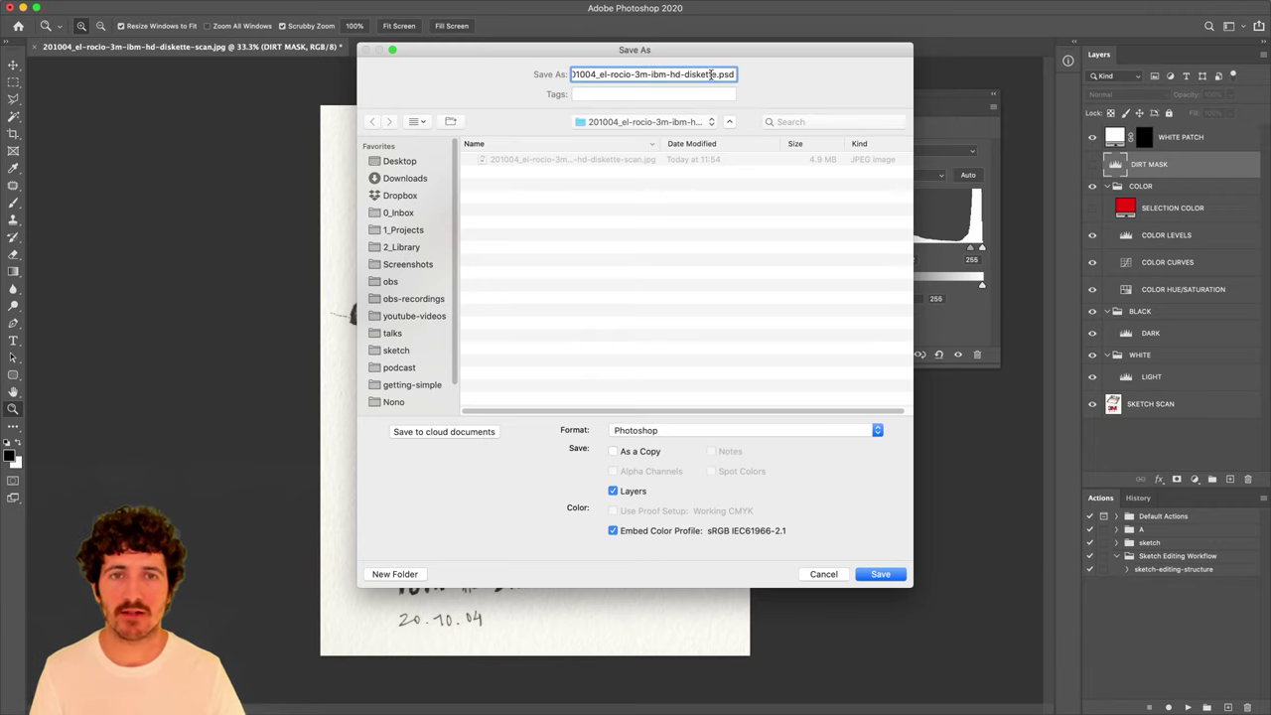
pyautogui.click(880, 574)
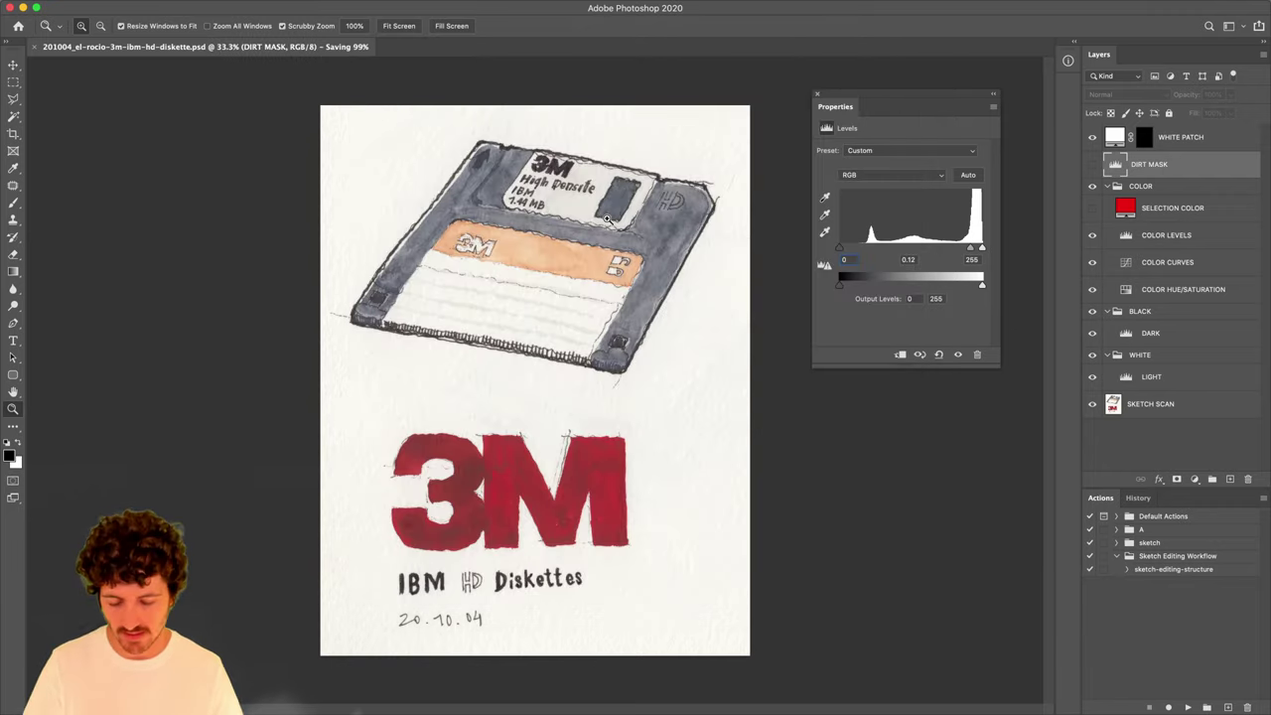
# Close the diskette document, reopen 201004_el-rocio-3m-ibm-hd-diskette.psd from Finder to check its saved layers, and close it again.
pyautogui.press('super+w')
pyautogui.click(12, 271)
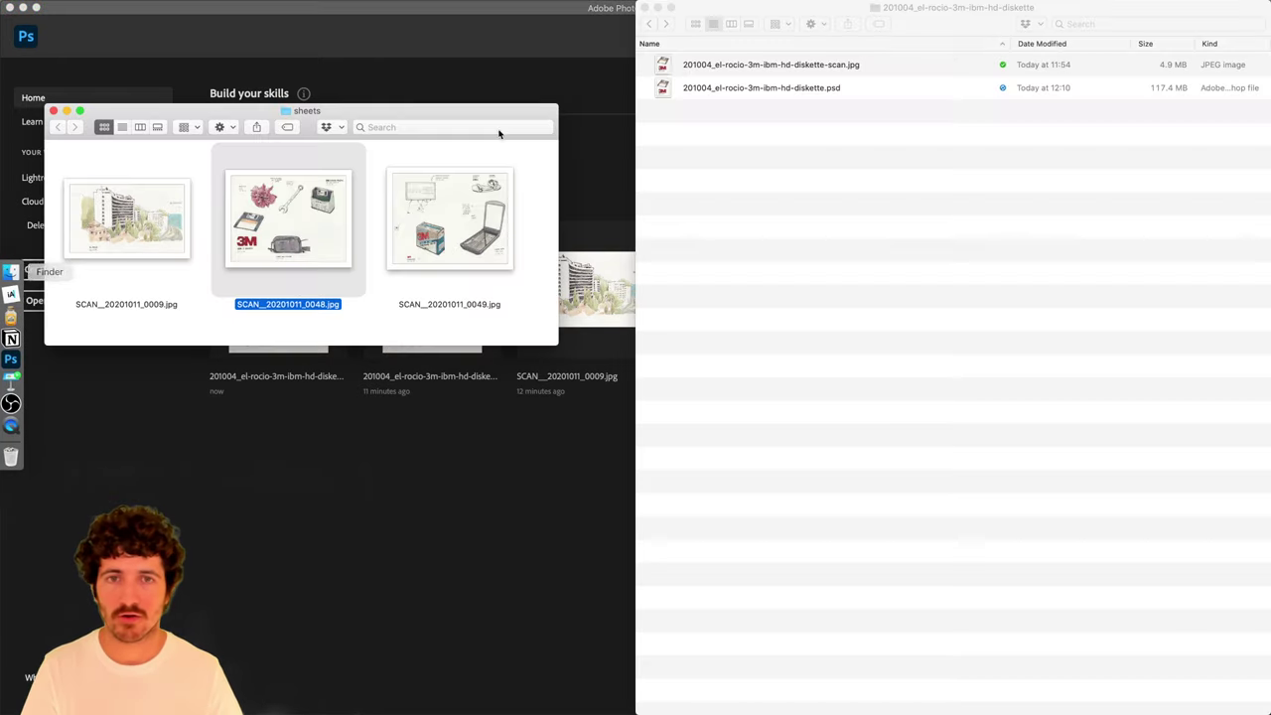
pyautogui.doubleClick(749, 88)
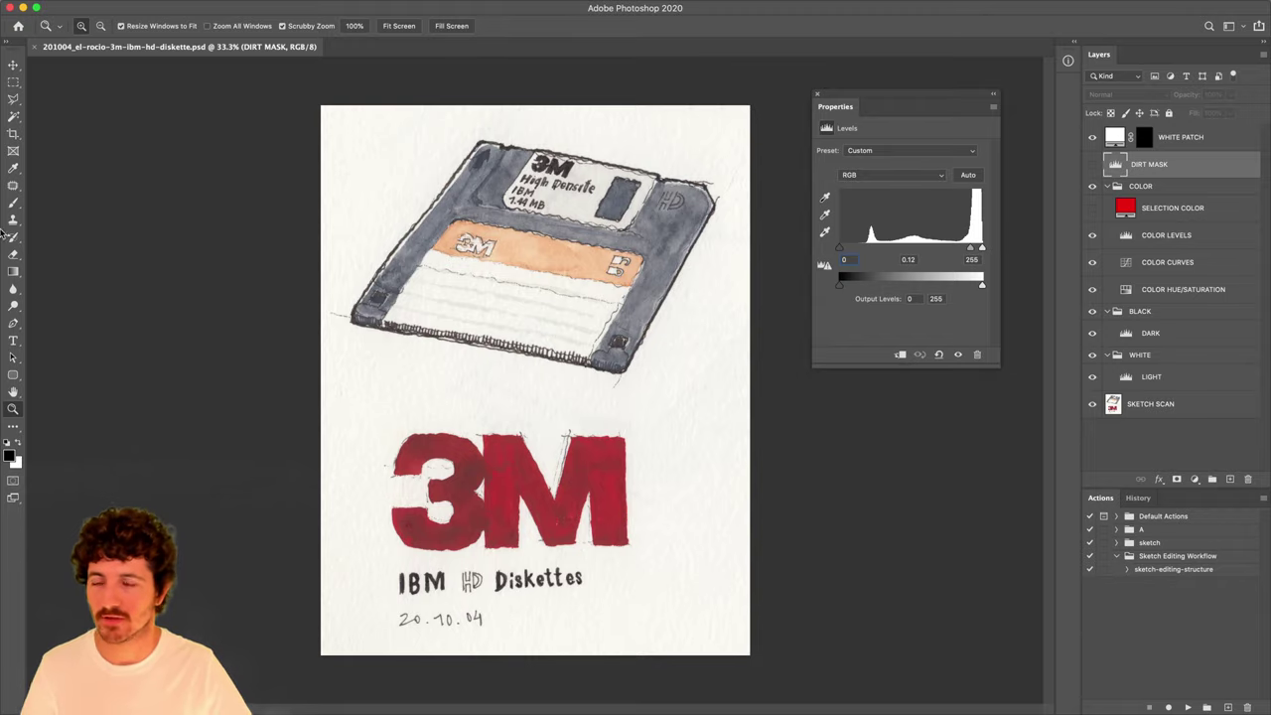
pyautogui.click(38, 47)
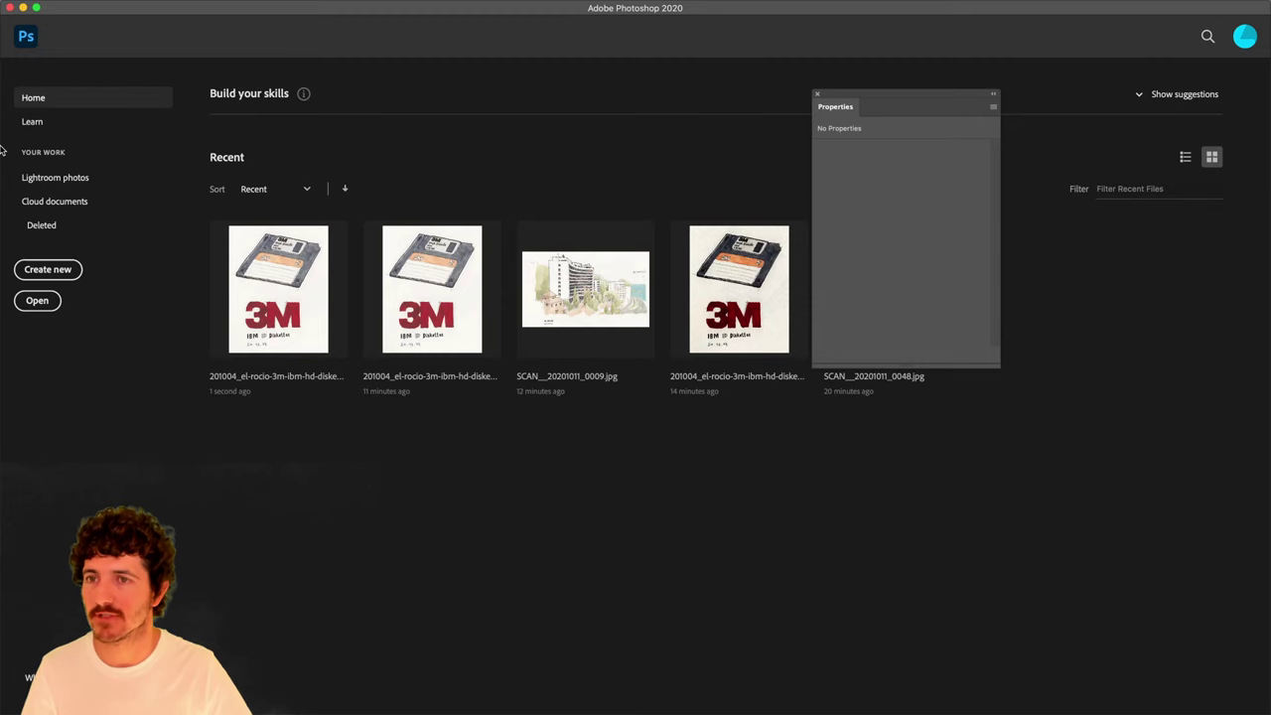
# Open the building sketch scan SCAN__20201011_0009.jpg.
pyautogui.click(15, 272)
pyautogui.click(397, 427)
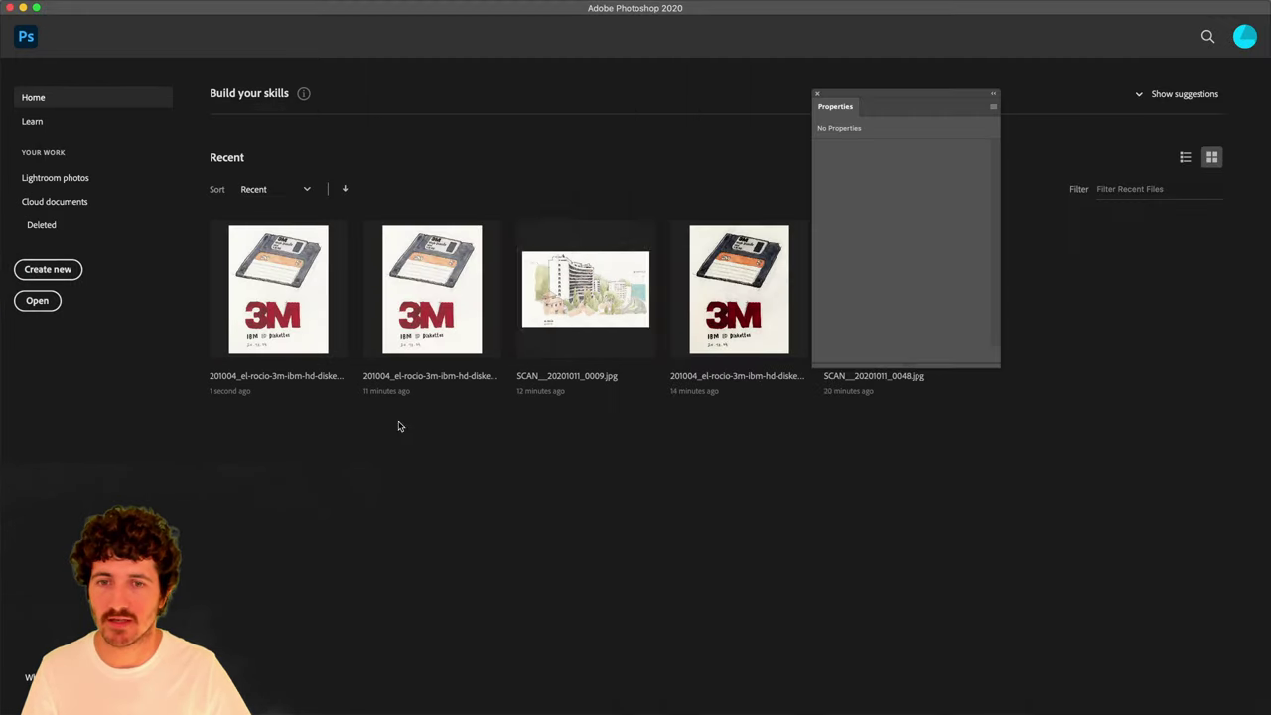
pyautogui.click(591, 313)
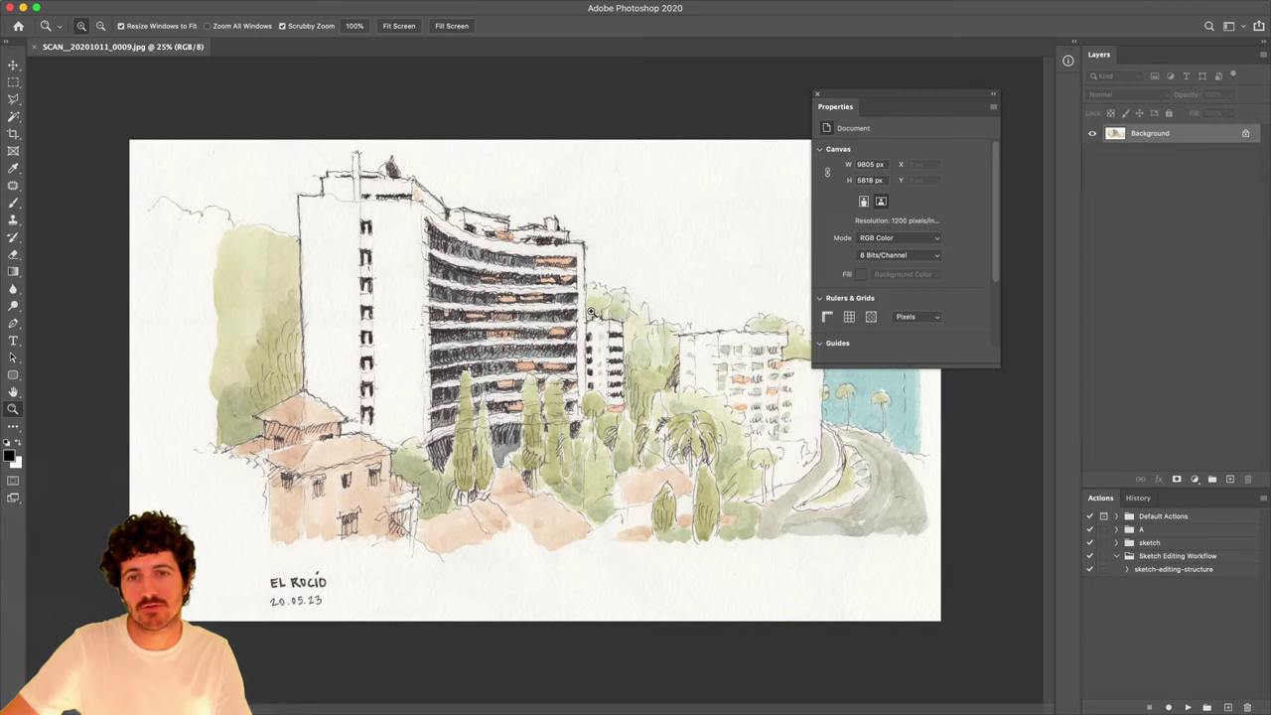
# Play the sketch-editing-structure action on the scan and preview the DIRT MASK layer, leaving it hidden.
pyautogui.click(1144, 571)
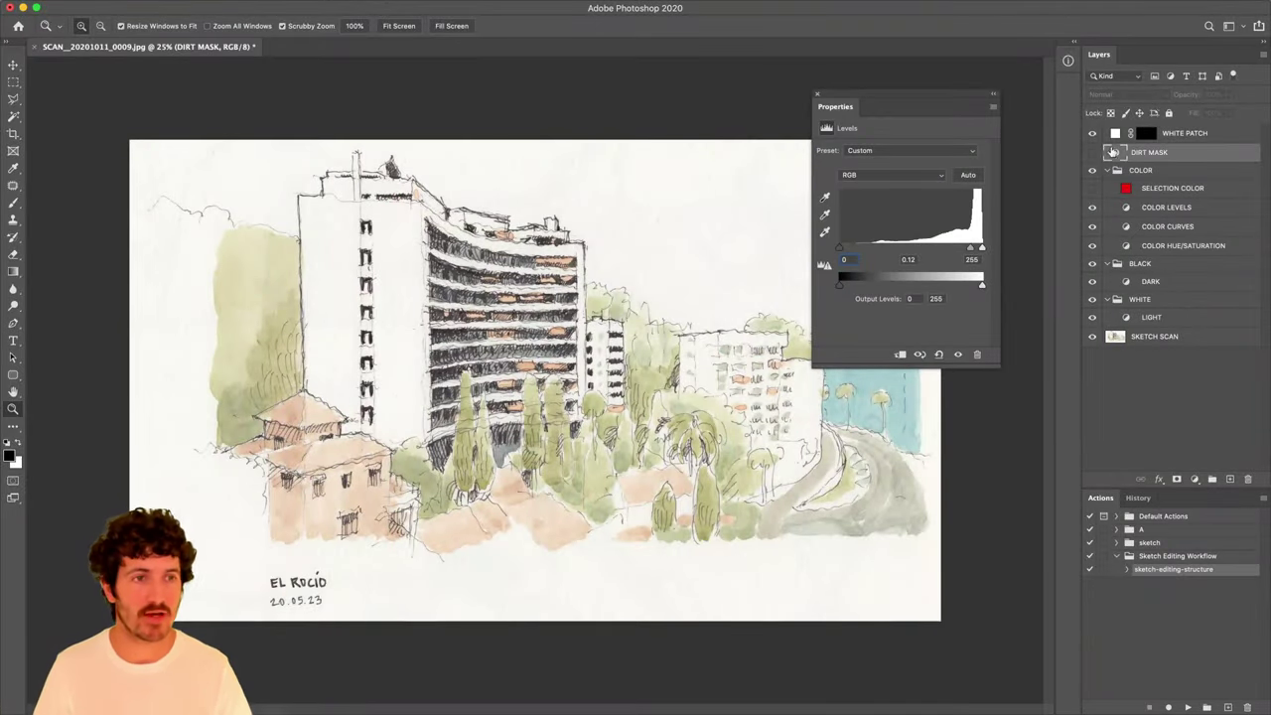
pyautogui.click(1092, 154)
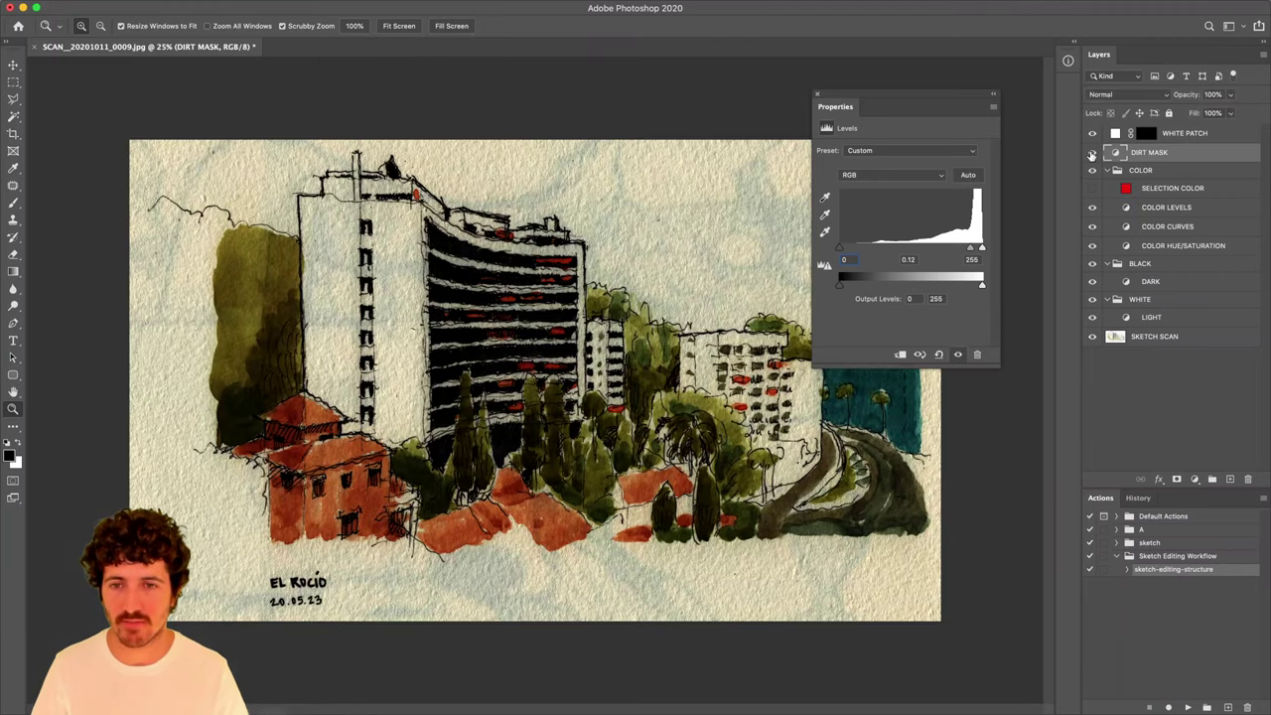
pyautogui.click(1091, 155)
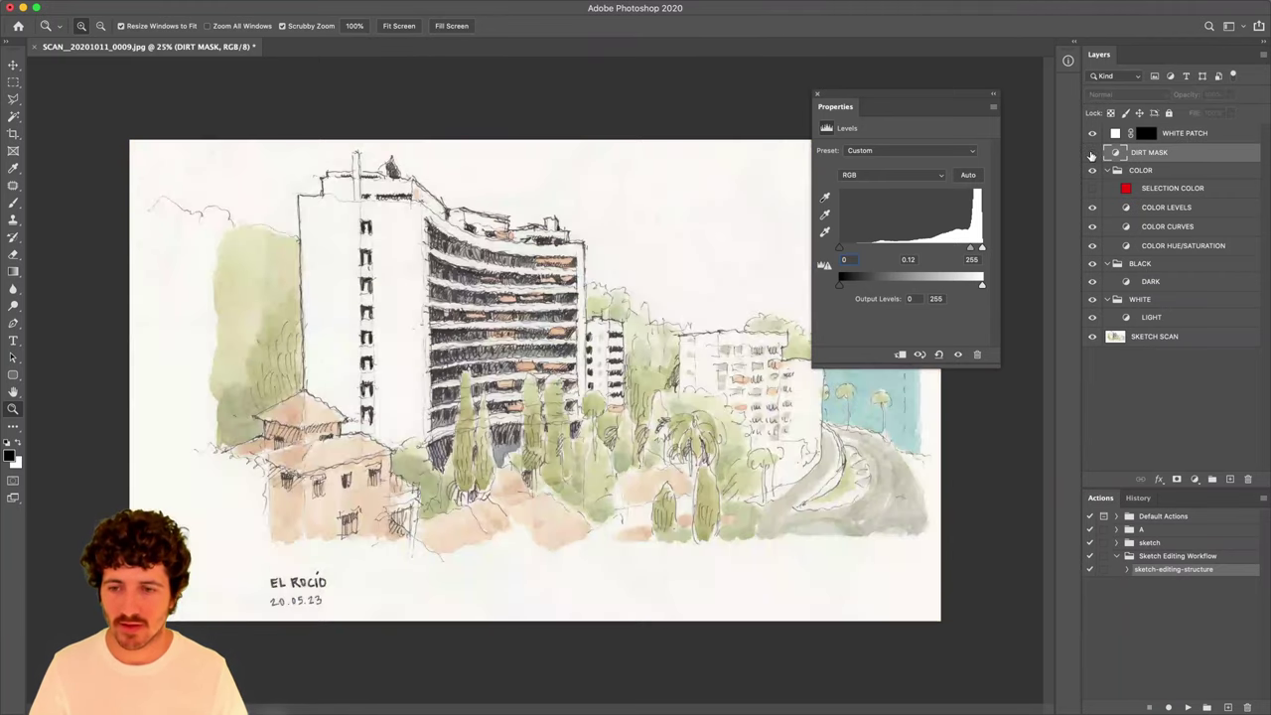
# On the WHITE PATCH mask, paint white over the tower's window column with a 268 px brush and restore its middle section with black.
pyautogui.click(1147, 135)
pyautogui.press('b')
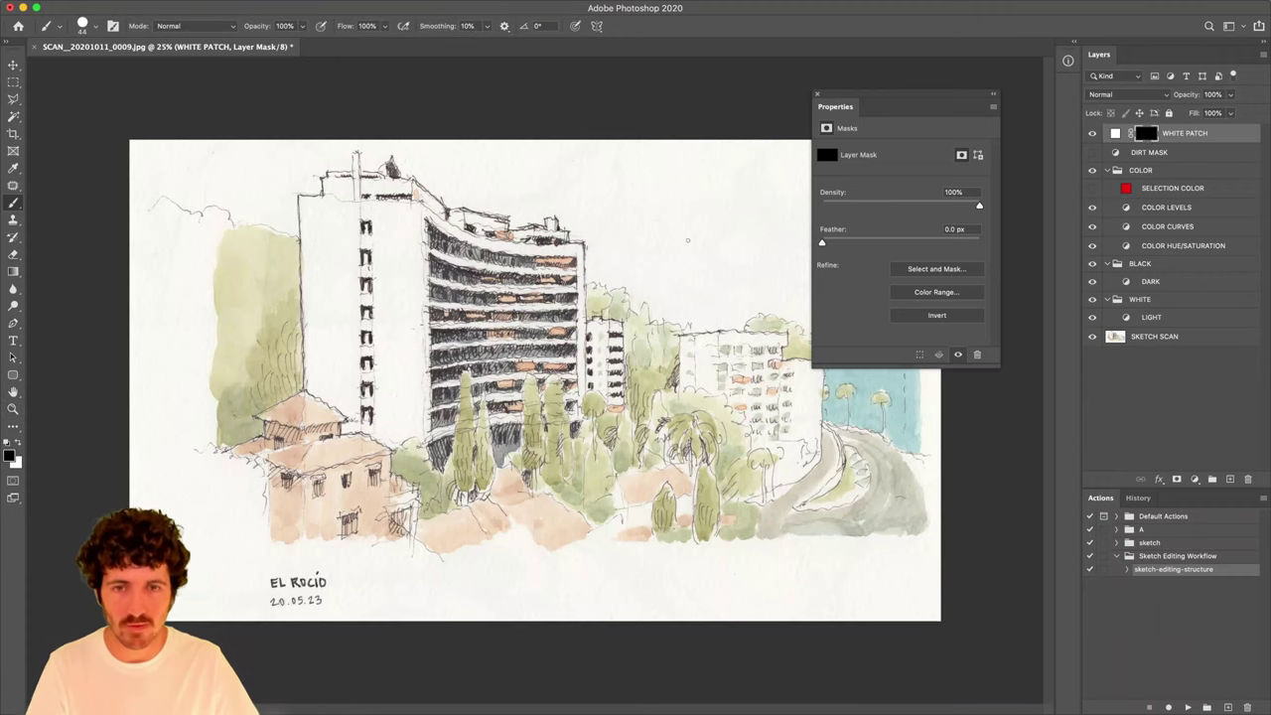
pyautogui.rightClick(693, 256)
pyautogui.moveTo(735, 270); pyautogui.dragTo(781, 270)
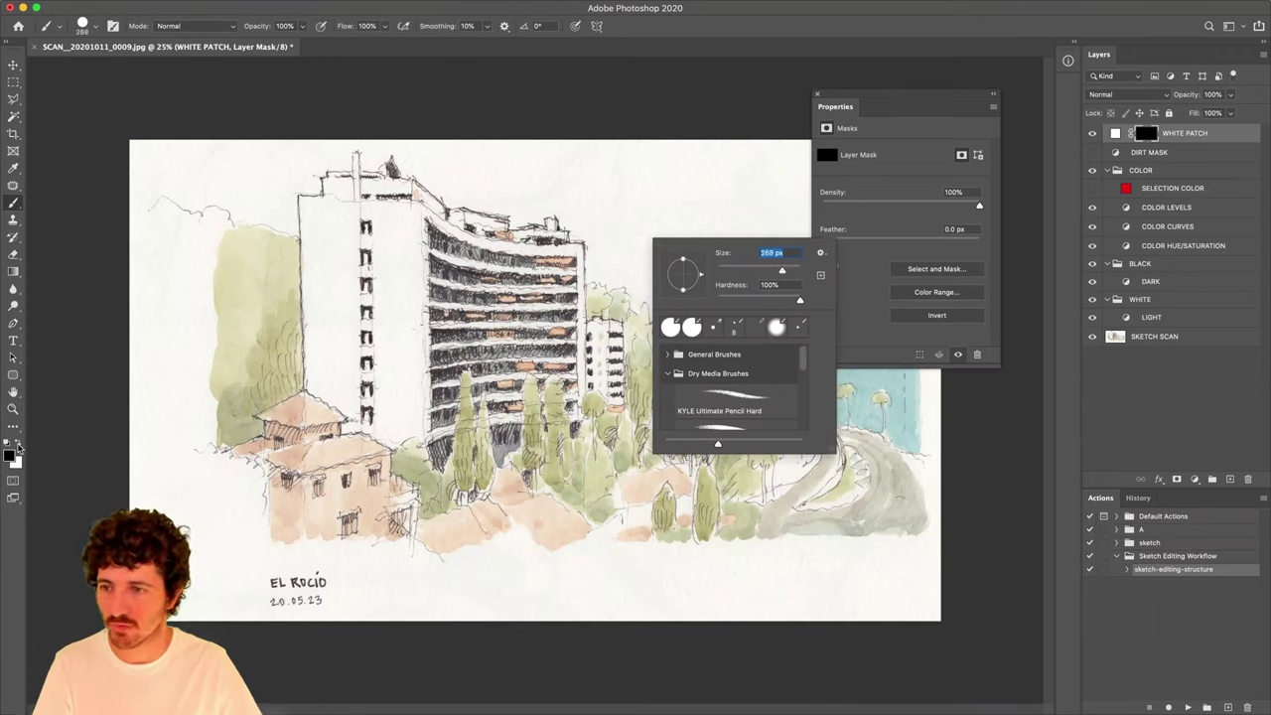
pyautogui.click(17, 444)
pyautogui.moveTo(365, 343)
pyautogui.mouseDown()
pyautogui.moveTo(368, 252)
pyautogui.moveTo(354, 277)
pyautogui.moveTo(365, 334)
pyautogui.moveTo(371, 221)
pyautogui.moveTo(355, 244)
pyautogui.moveTo(367, 375)
pyautogui.mouseUp()
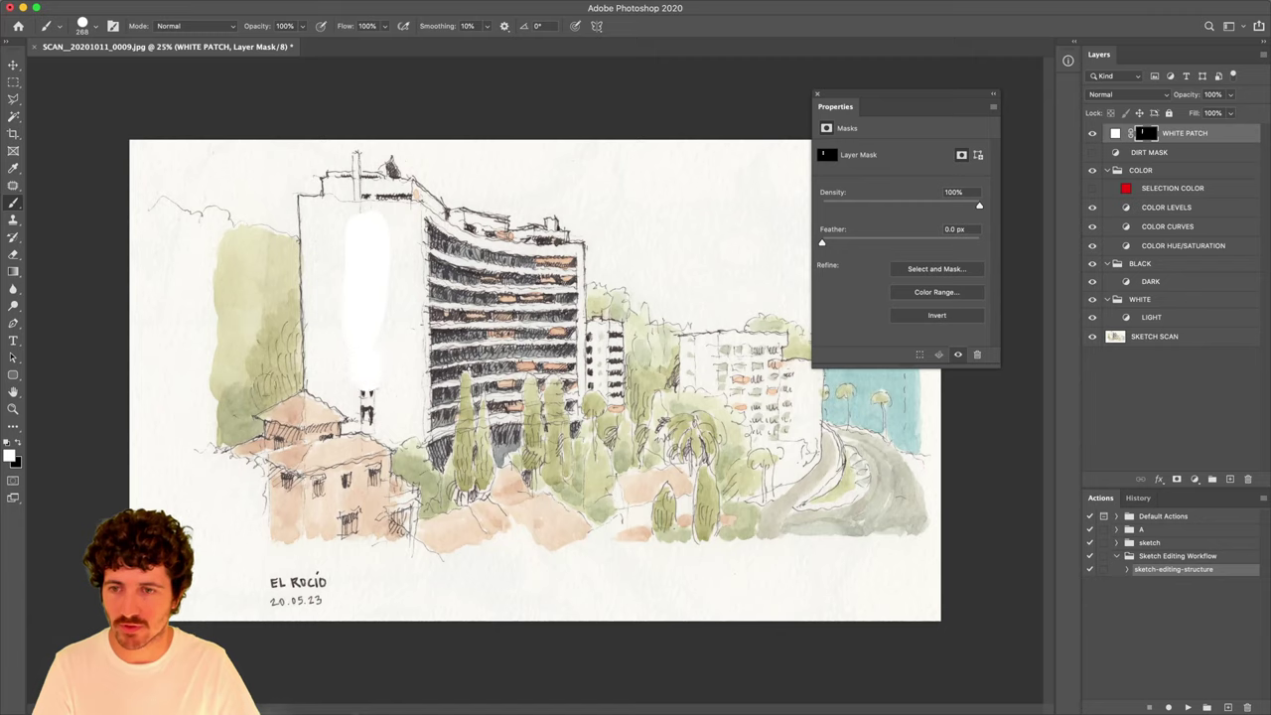
pyautogui.click(18, 444)
pyautogui.moveTo(363, 328)
pyautogui.mouseDown()
pyautogui.moveTo(333, 298)
pyautogui.moveTo(375, 300)
pyautogui.mouseUp()
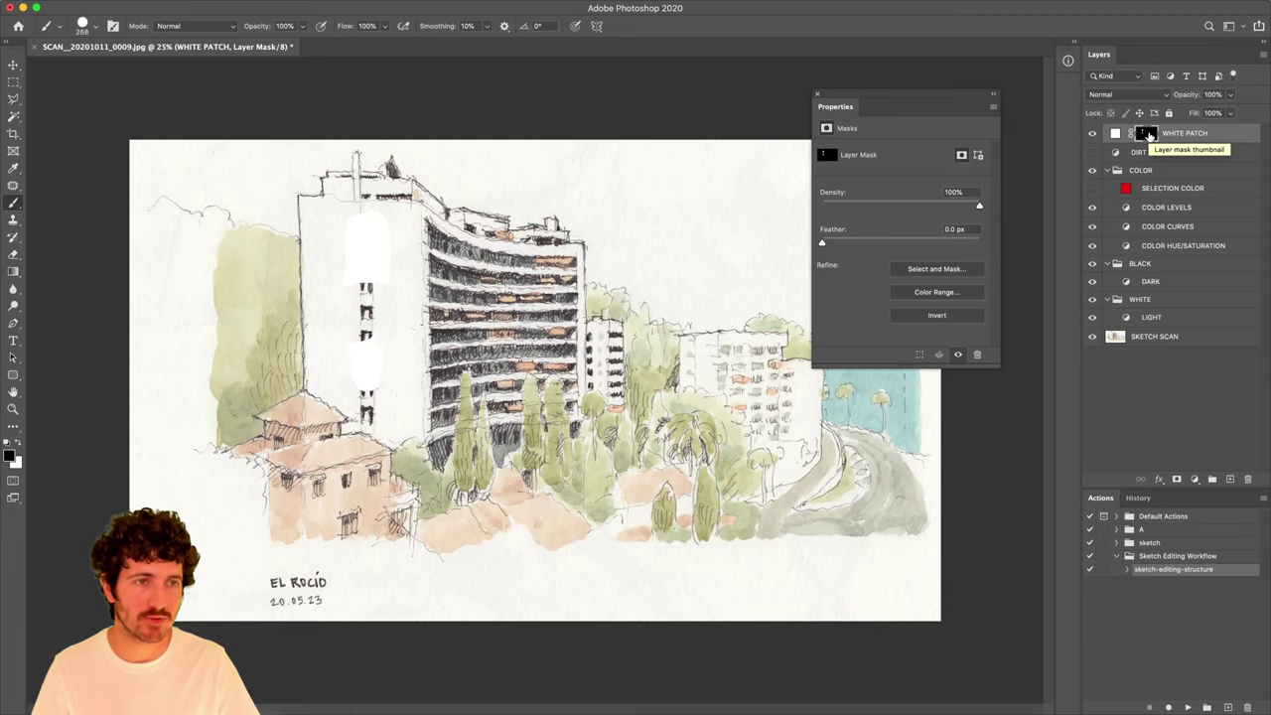
# View the WHITE PATCH layer mask on its own and return to the image.
pyautogui.keyDown('alt'); pyautogui.click(1147, 135); pyautogui.keyUp('alt')
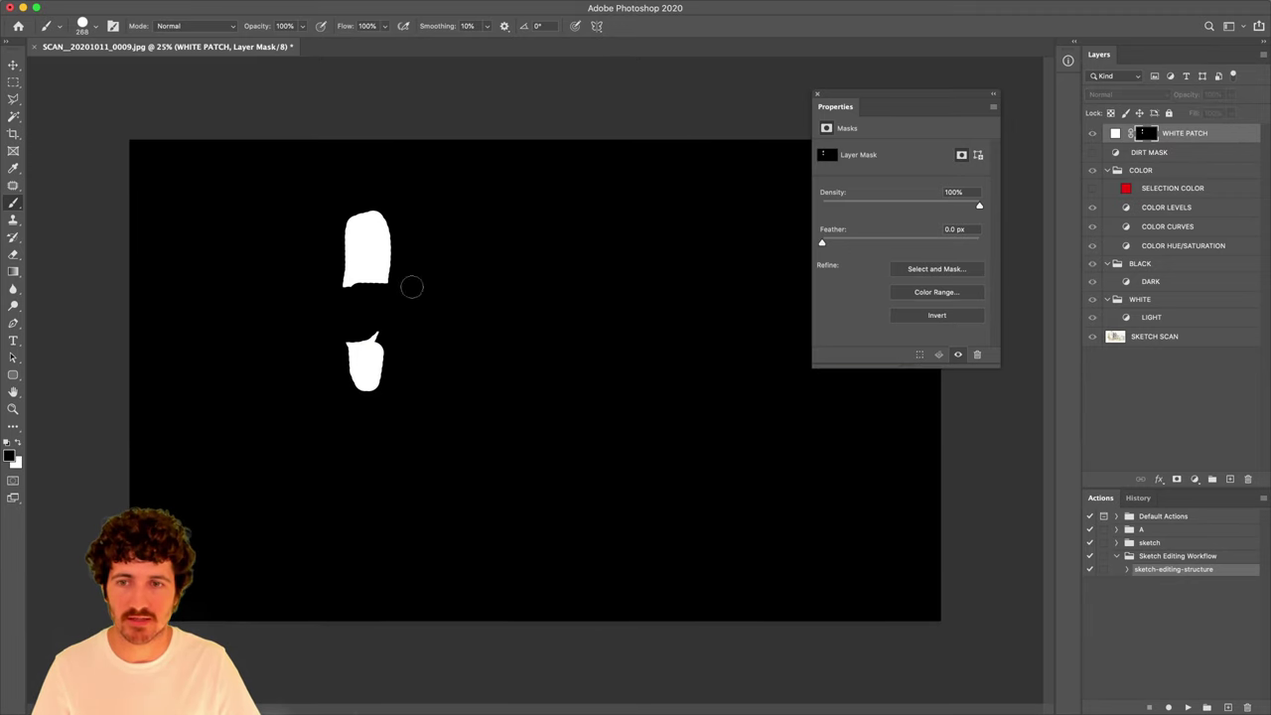
pyautogui.keyDown('alt'); pyautogui.click(1142, 136); pyautogui.keyUp('alt')
pyautogui.rightClick(1142, 136)
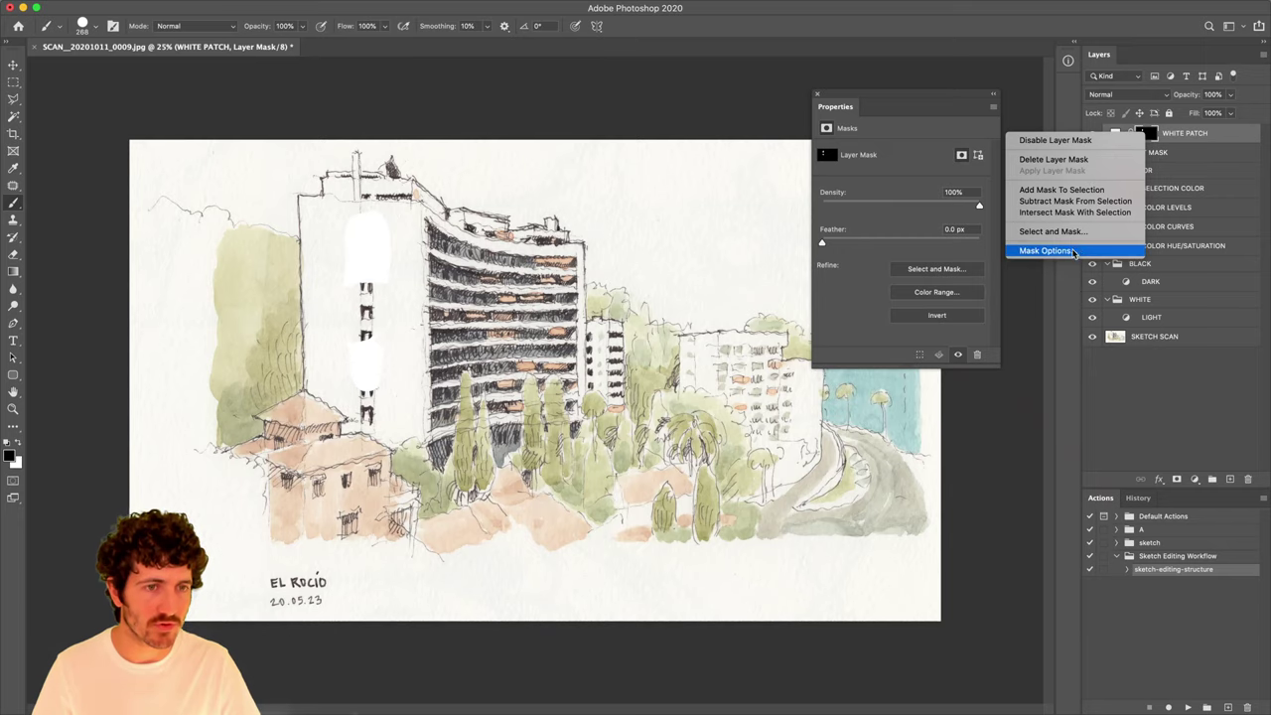
pyautogui.click(1147, 136)
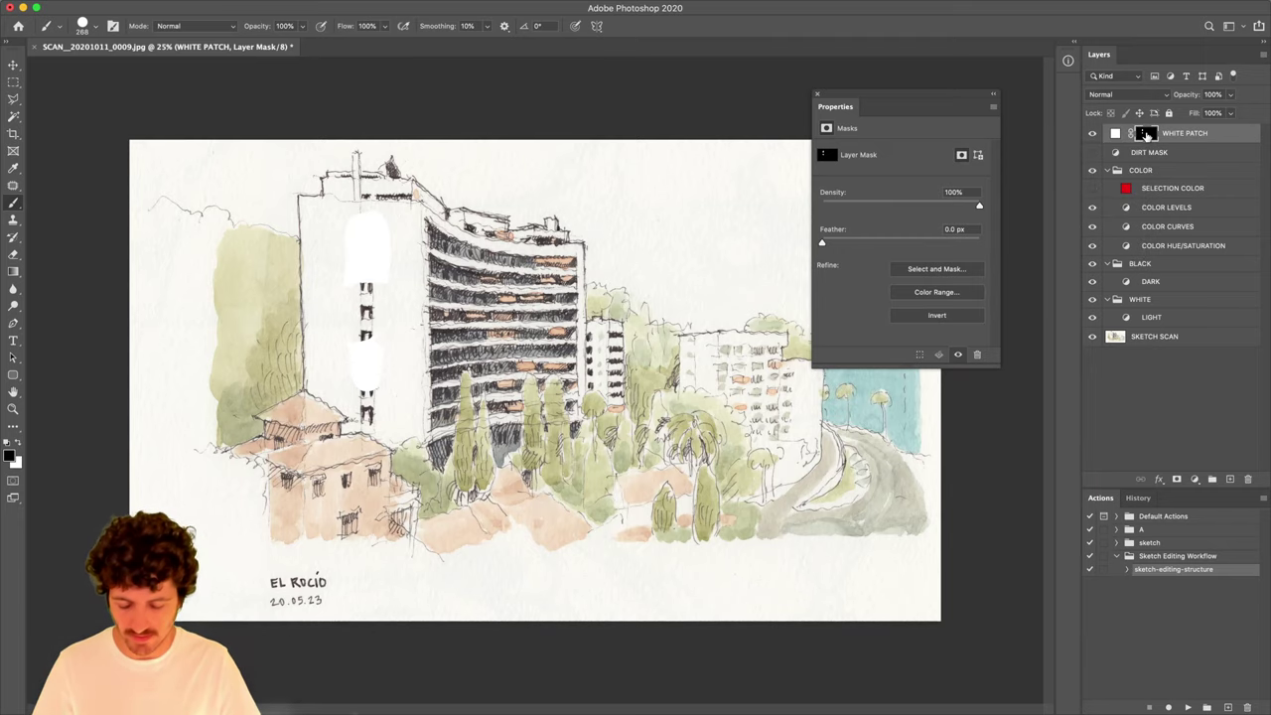
# In the isolated WHITE PATCH mask view, paint a large white area with a 1040 px brush and add a black spot at its centre.
pyautogui.keyDown('alt'); pyautogui.click(1147, 134); pyautogui.keyUp('alt')
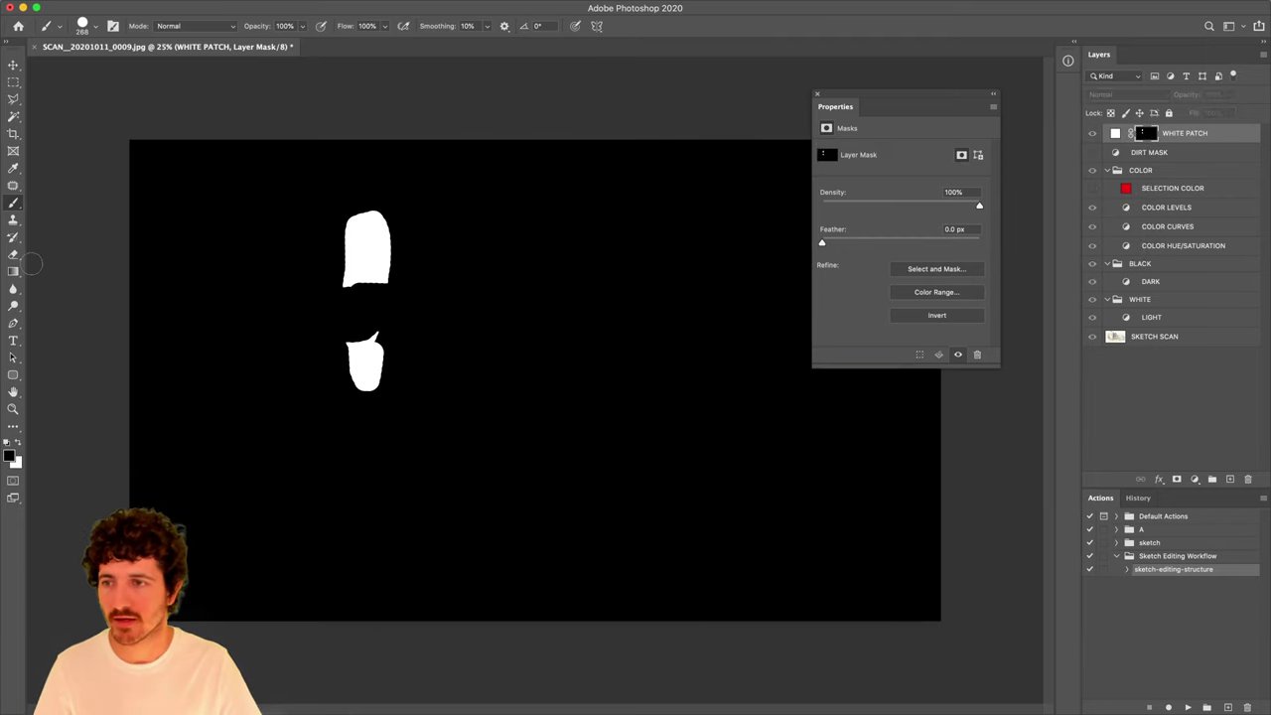
pyautogui.click(18, 444)
pyautogui.rightClick(467, 308)
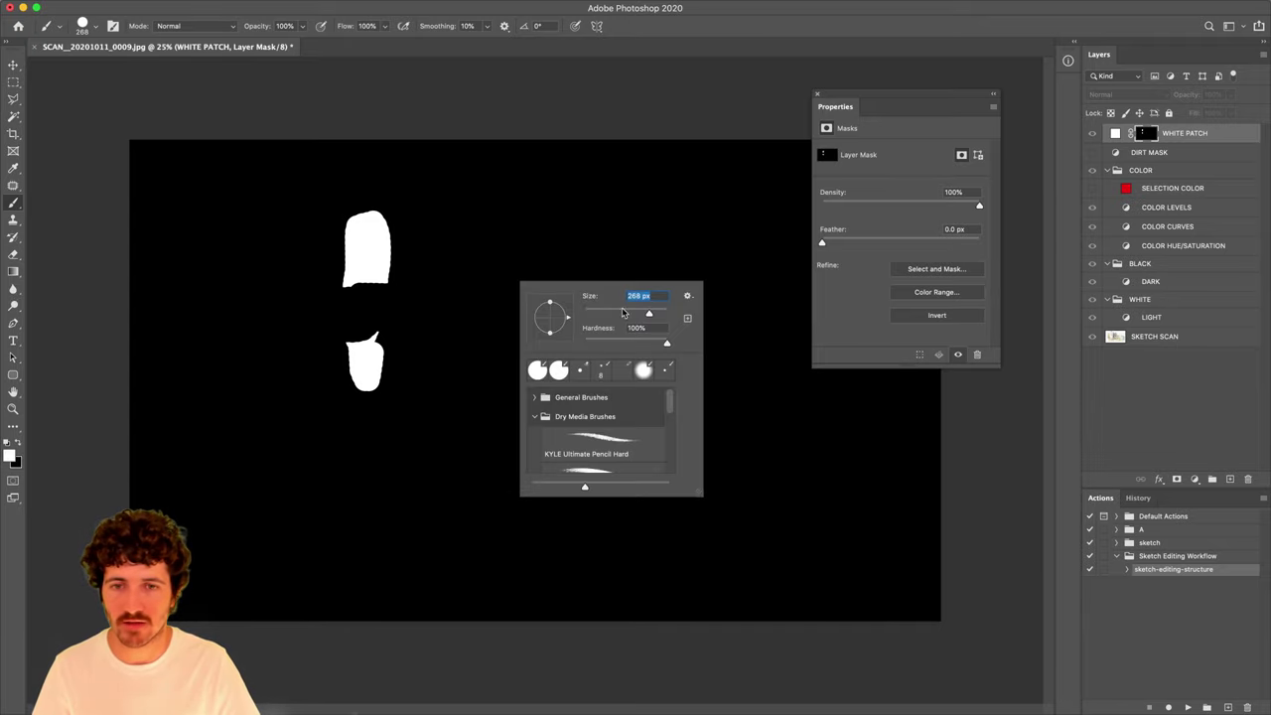
pyautogui.moveTo(625, 314); pyautogui.dragTo(664, 315)
pyautogui.moveTo(535, 238)
pyautogui.mouseDown()
pyautogui.moveTo(550, 344)
pyautogui.moveTo(603, 240)
pyautogui.moveTo(552, 332)
pyautogui.moveTo(497, 327)
pyautogui.moveTo(586, 295)
pyautogui.moveTo(528, 341)
pyautogui.mouseUp()
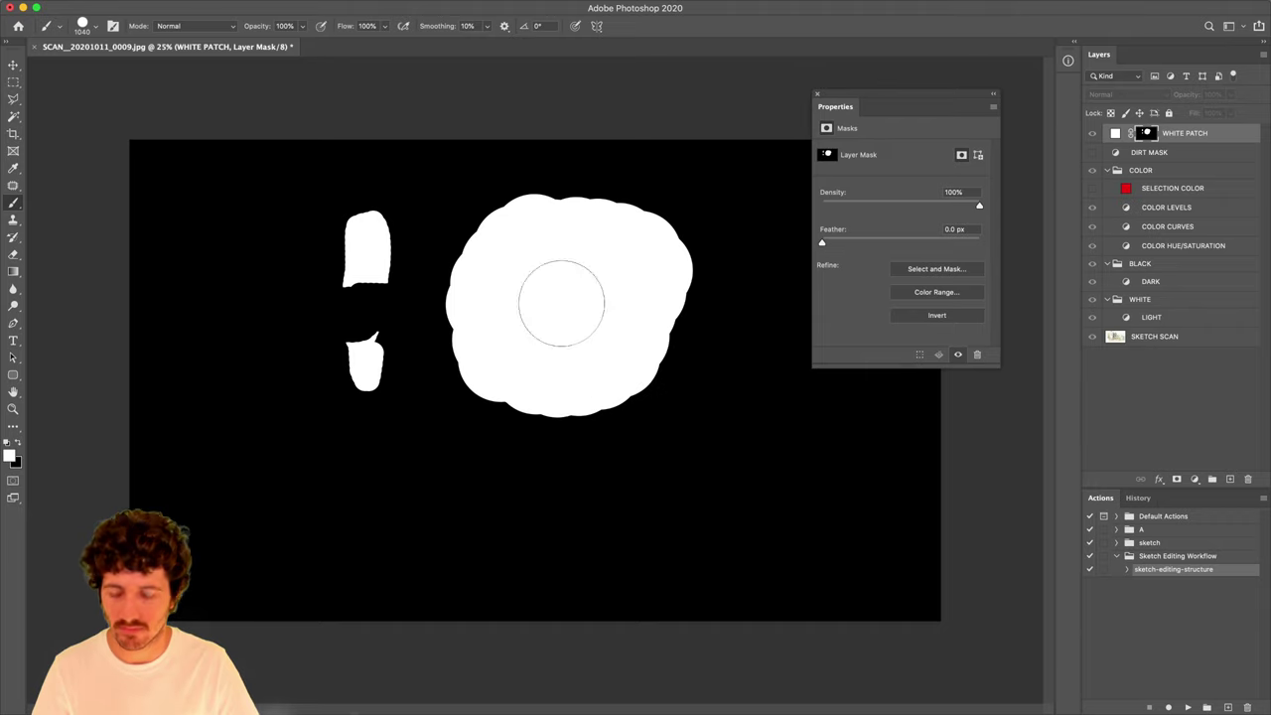
pyautogui.press('x')
pyautogui.click(566, 301)
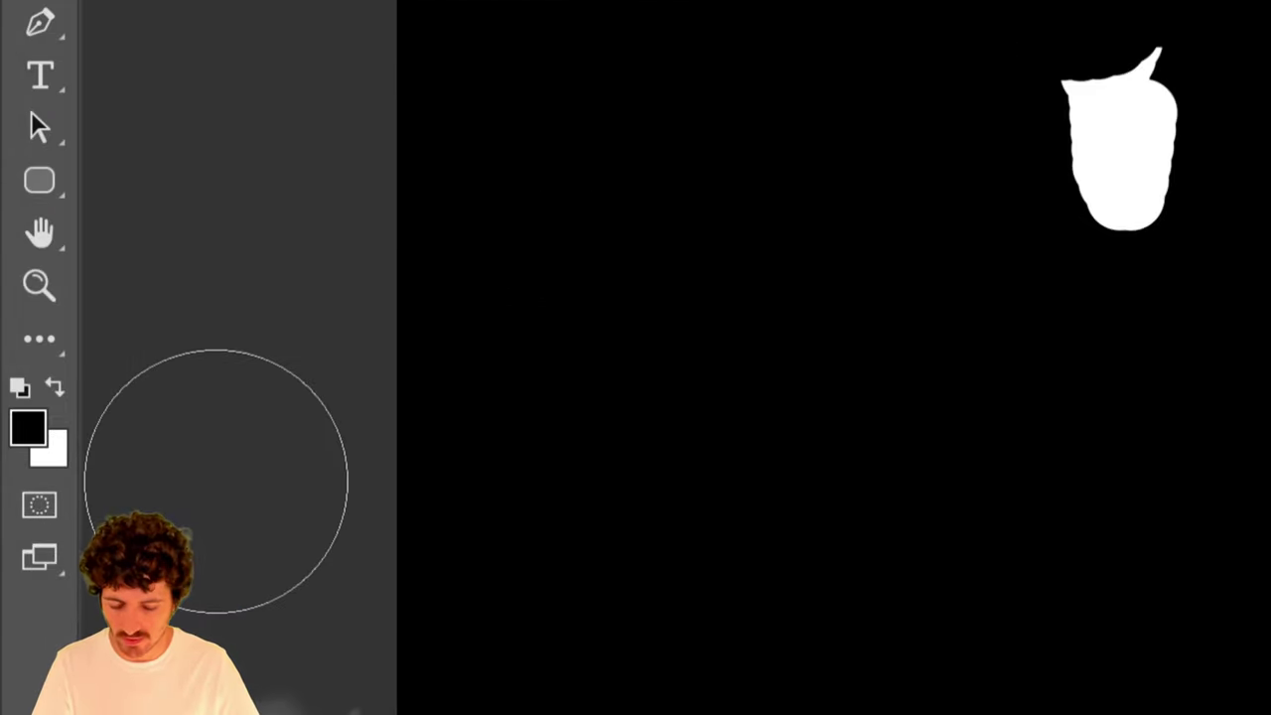
# Return to the image and paint white on the WHITE PATCH mask over the central spot and across the lower part of the sketch.
pyautogui.press('x')
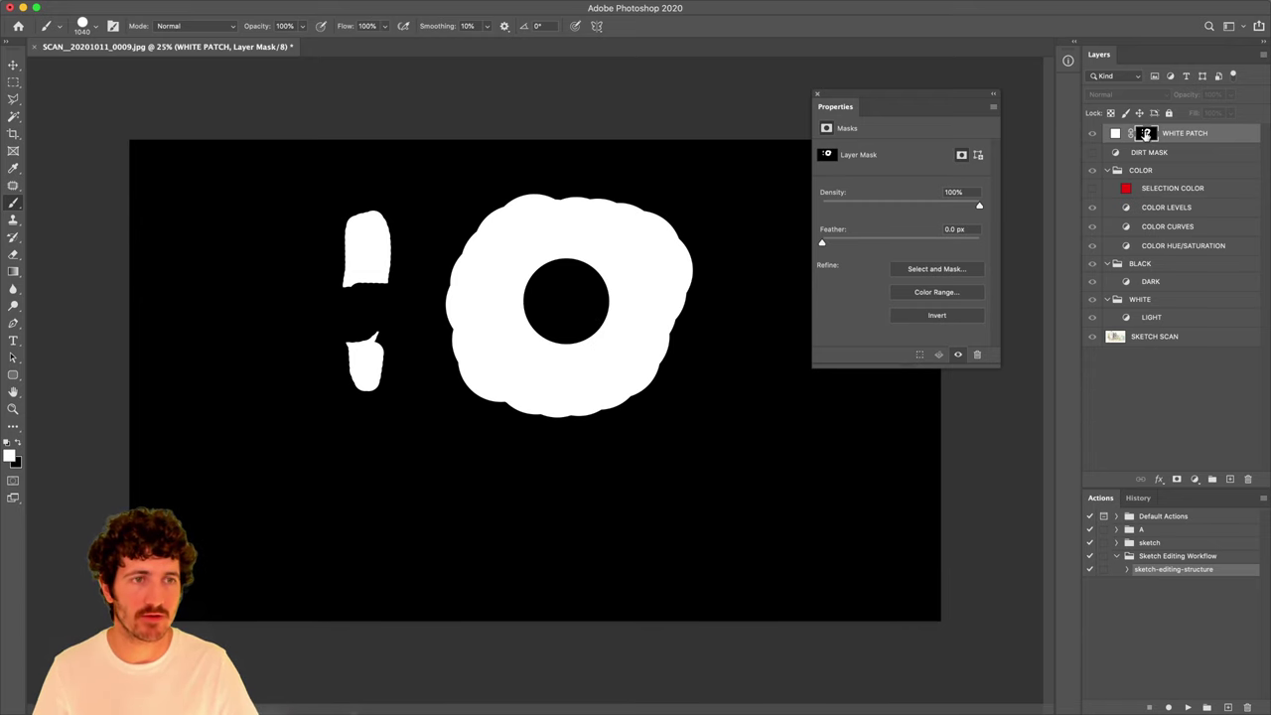
pyautogui.keyDown('alt'); pyautogui.click(1145, 133); pyautogui.keyUp('alt')
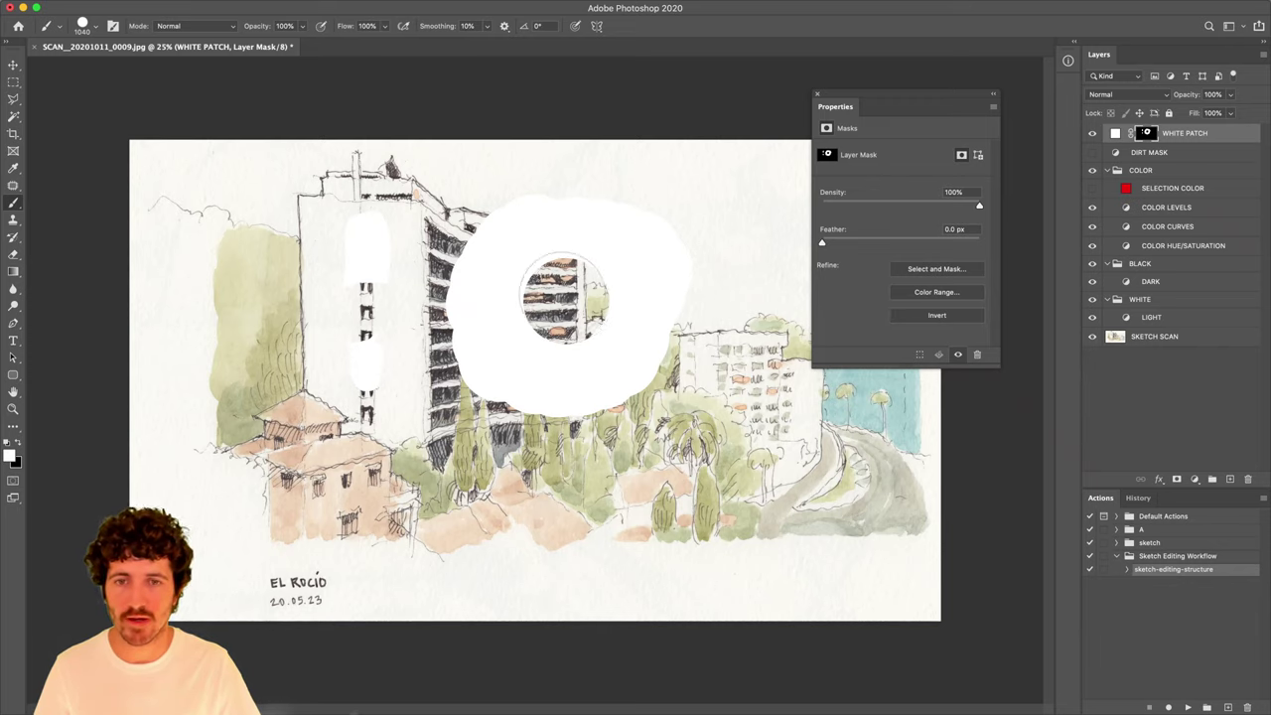
pyautogui.moveTo(552, 290)
pyautogui.mouseDown()
pyautogui.moveTo(616, 310)
pyautogui.moveTo(723, 435)
pyautogui.moveTo(606, 479)
pyautogui.moveTo(407, 514)
pyautogui.moveTo(221, 517)
pyautogui.moveTo(378, 437)
pyautogui.mouseUp()
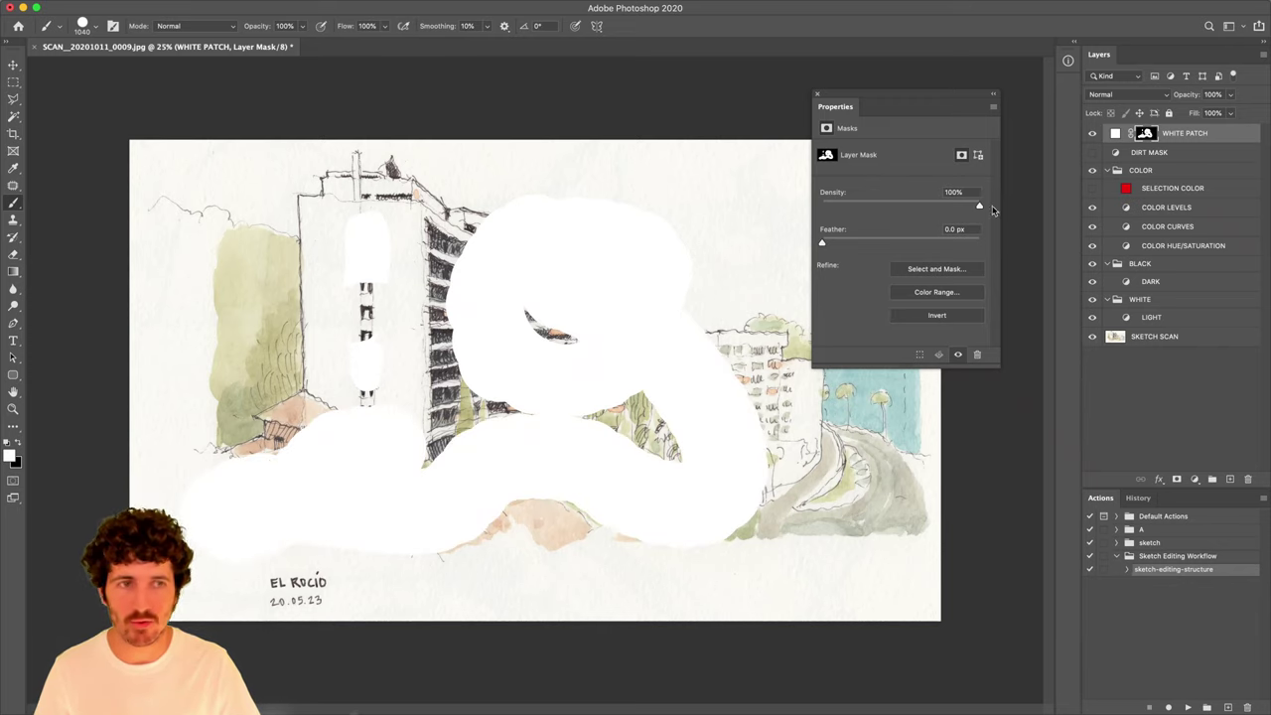
# Change the WHITE PATCH layer's fill colour to the red bd4242.
pyautogui.doubleClick(1116, 134)
pyautogui.click(790, 305)
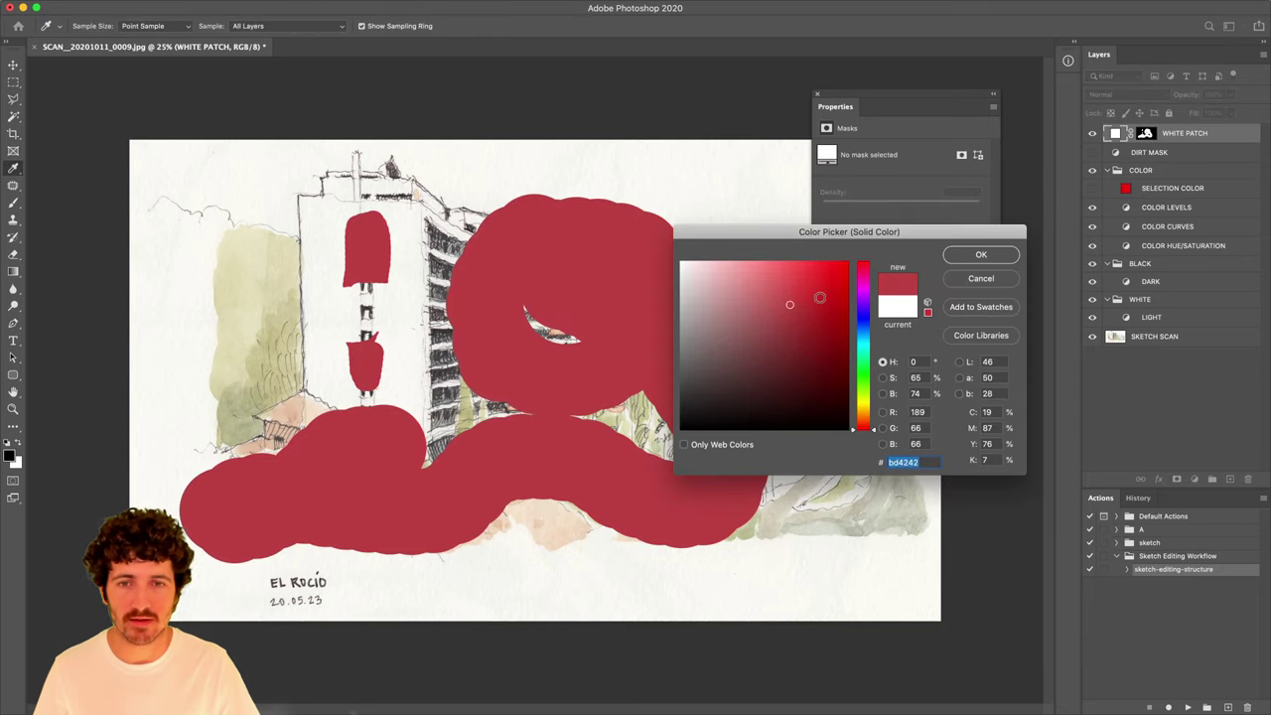
pyautogui.click(980, 257)
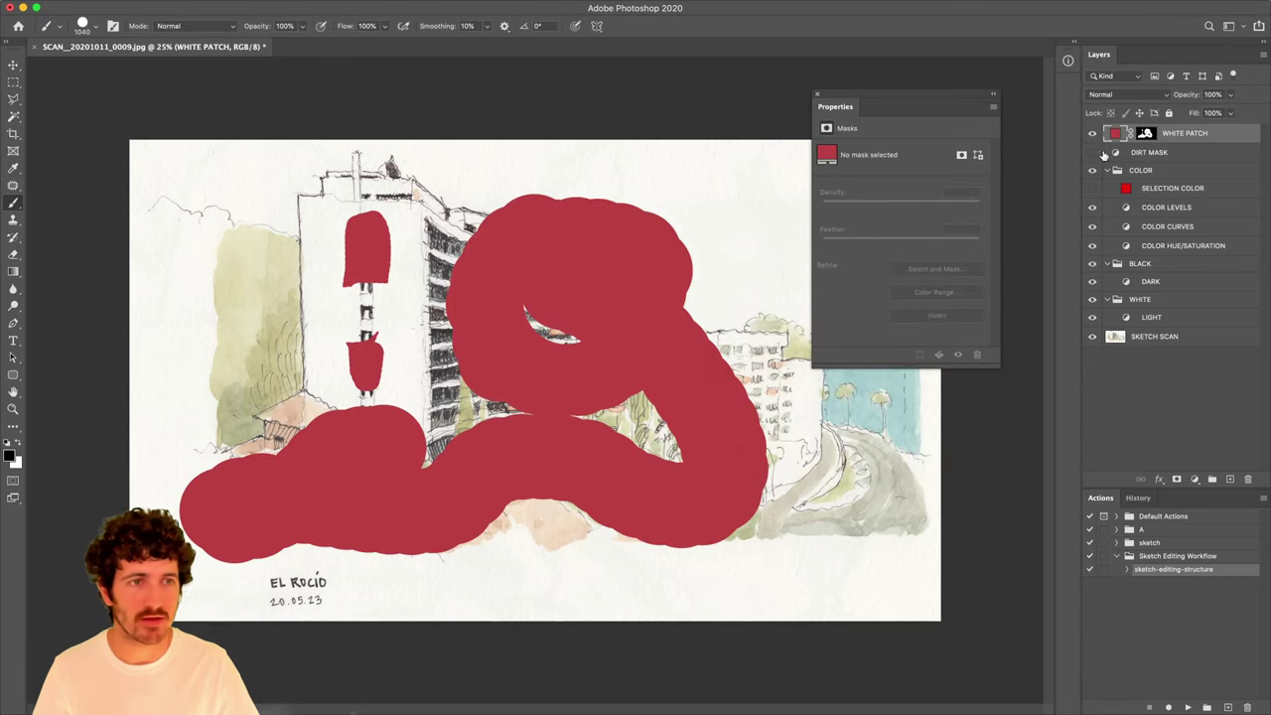
# Extend the red patch over the smaller buildings with white on its mask and reveal the sketch below the central area with black.
pyautogui.click(1142, 137)
pyautogui.click(717, 250)
pyautogui.moveTo(740, 327); pyautogui.dragTo(788, 424)
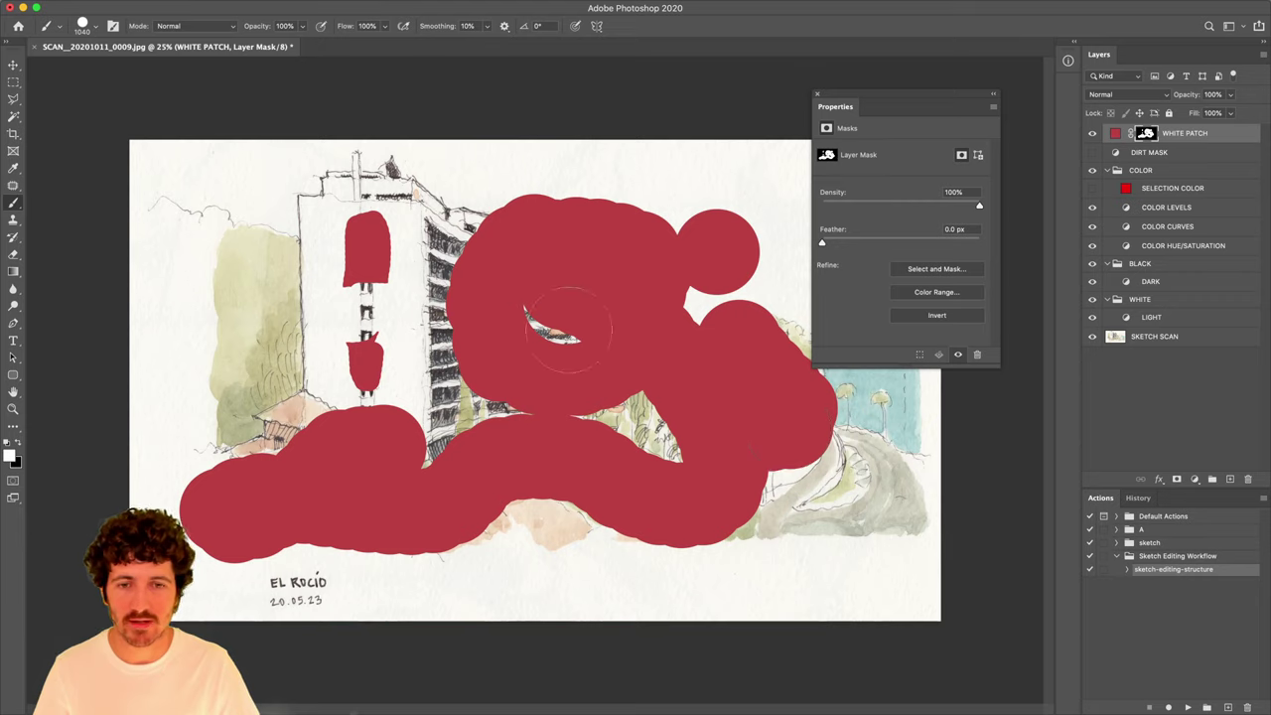
pyautogui.press('x')
pyautogui.moveTo(541, 375)
pyautogui.mouseDown()
pyautogui.moveTo(531, 422)
pyautogui.moveTo(620, 370)
pyautogui.moveTo(620, 406)
pyautogui.mouseUp()
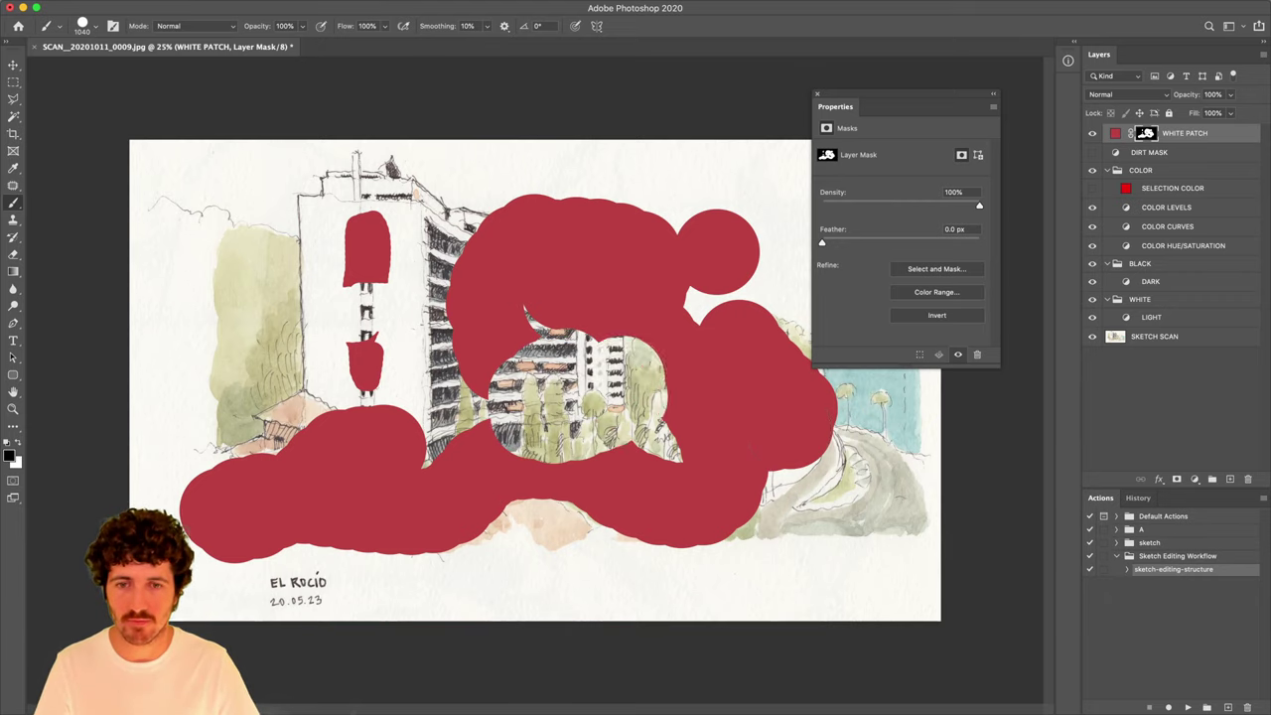
pyautogui.moveTo(551, 432); pyautogui.dragTo(492, 402)
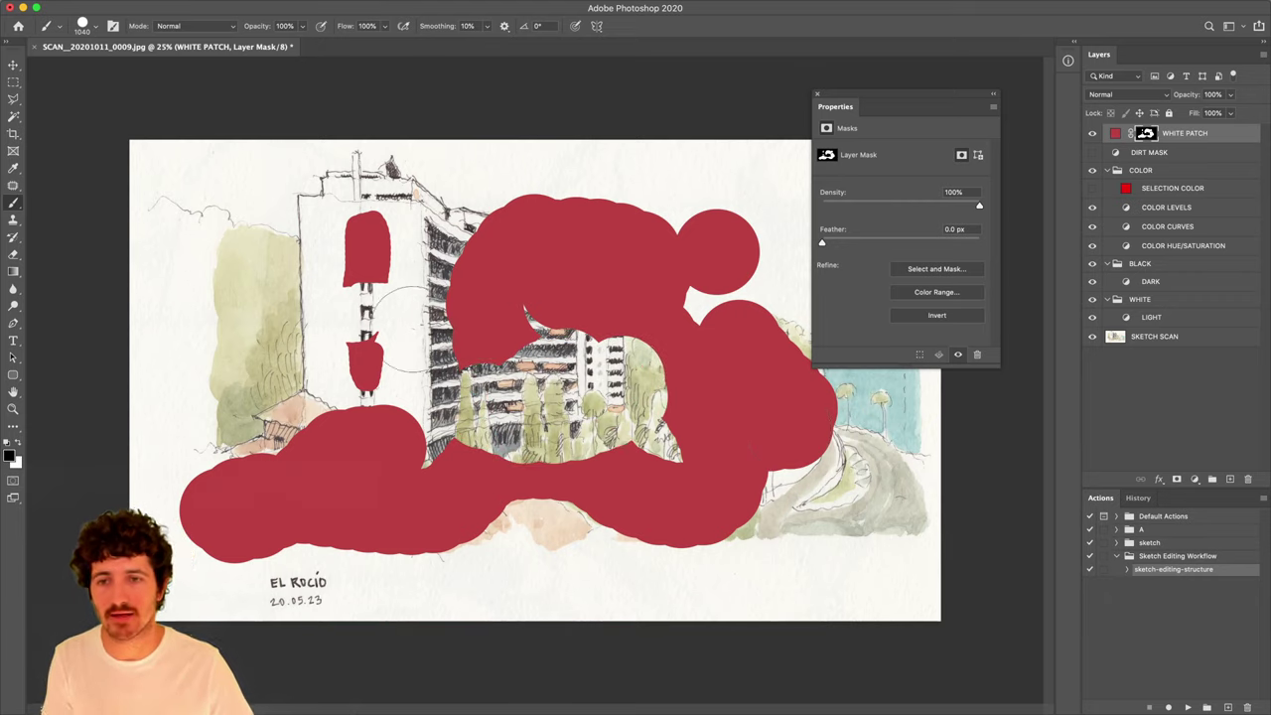
# Pick a mid grey foreground colour and paint it on the WHITE PATCH mask over the building's facade for a semi-transparent patch.
pyautogui.click(9, 455)
pyautogui.click(699, 326)
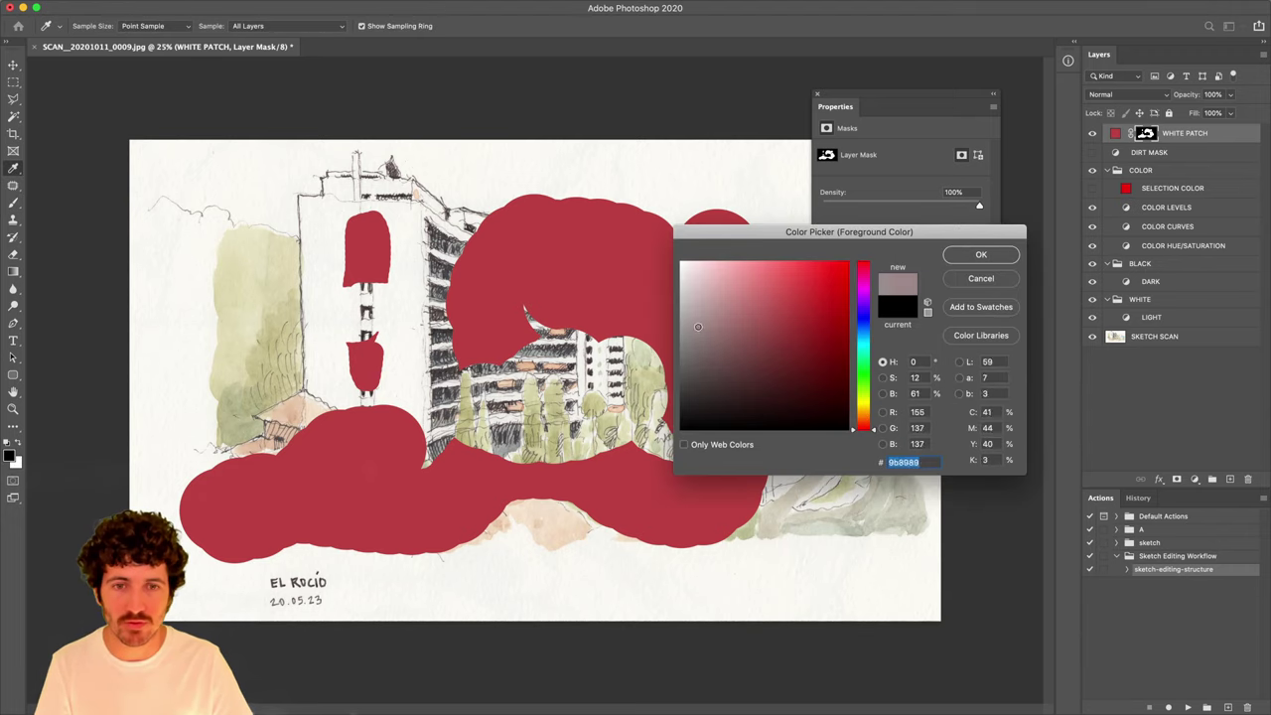
pyautogui.moveTo(699, 326); pyautogui.dragTo(659, 330)
pyautogui.click(980, 257)
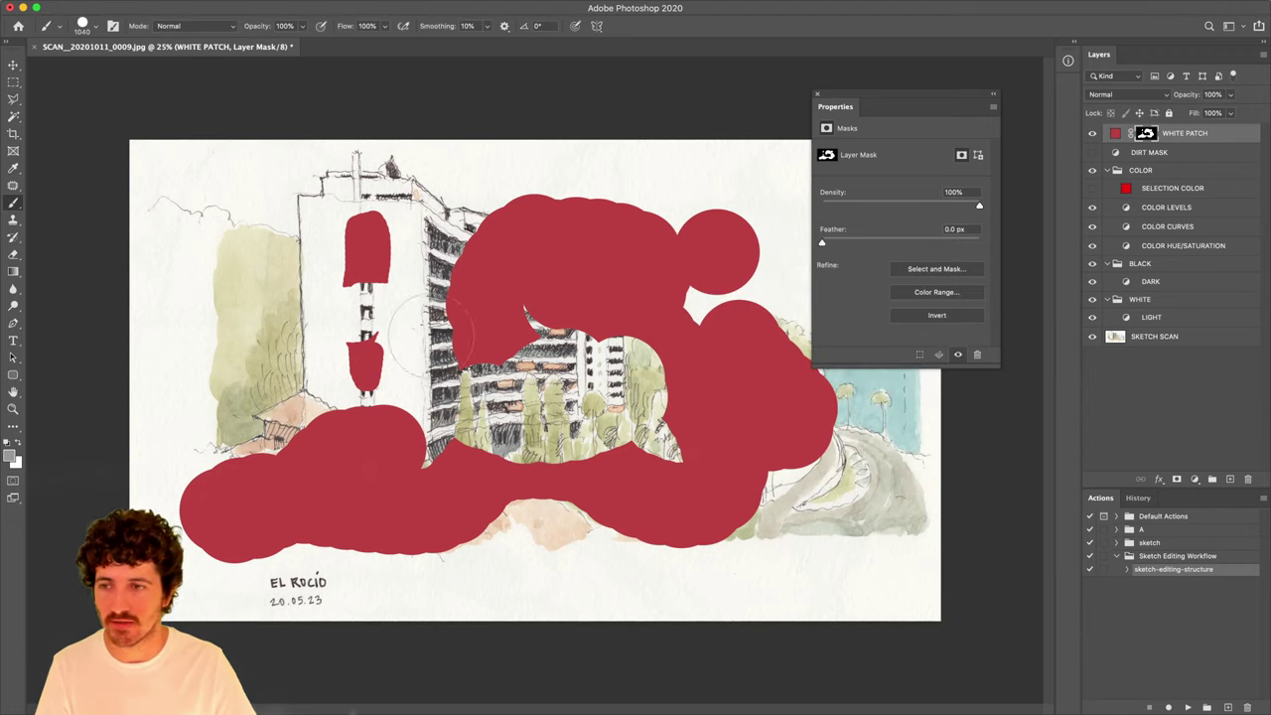
pyautogui.click(433, 360)
pyautogui.moveTo(433, 360); pyautogui.dragTo(533, 355)
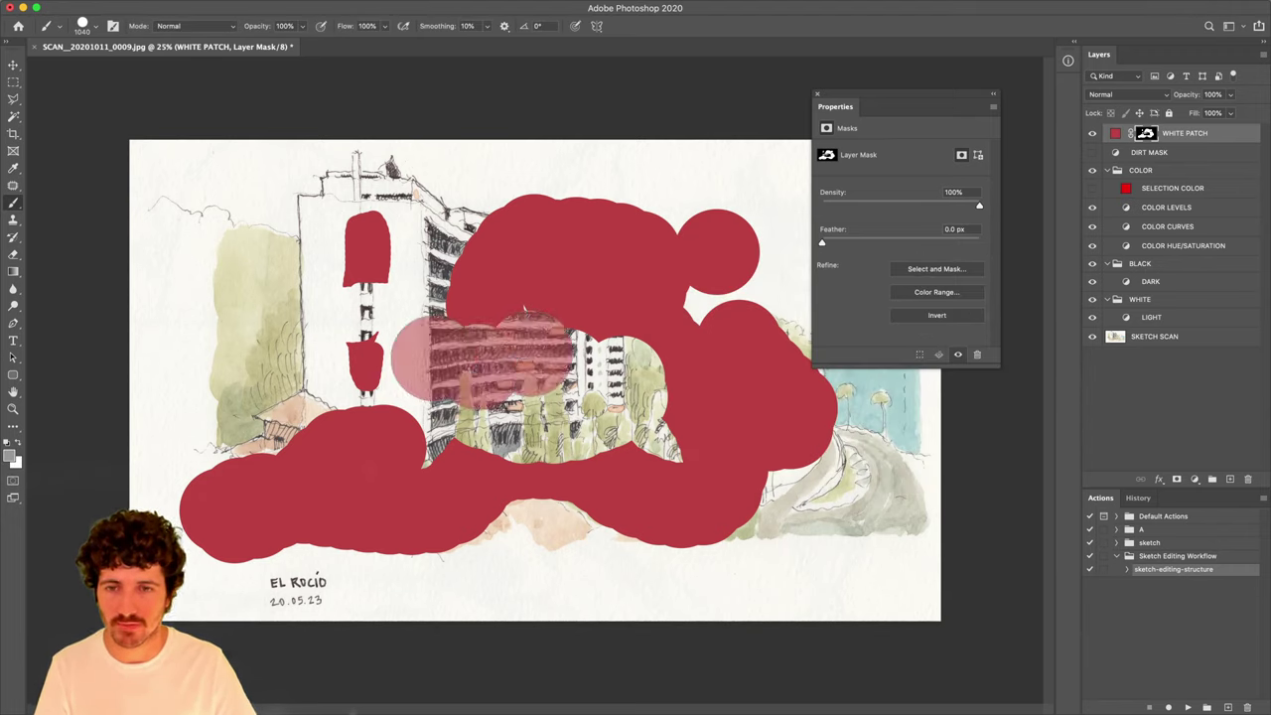
pyautogui.click(464, 306)
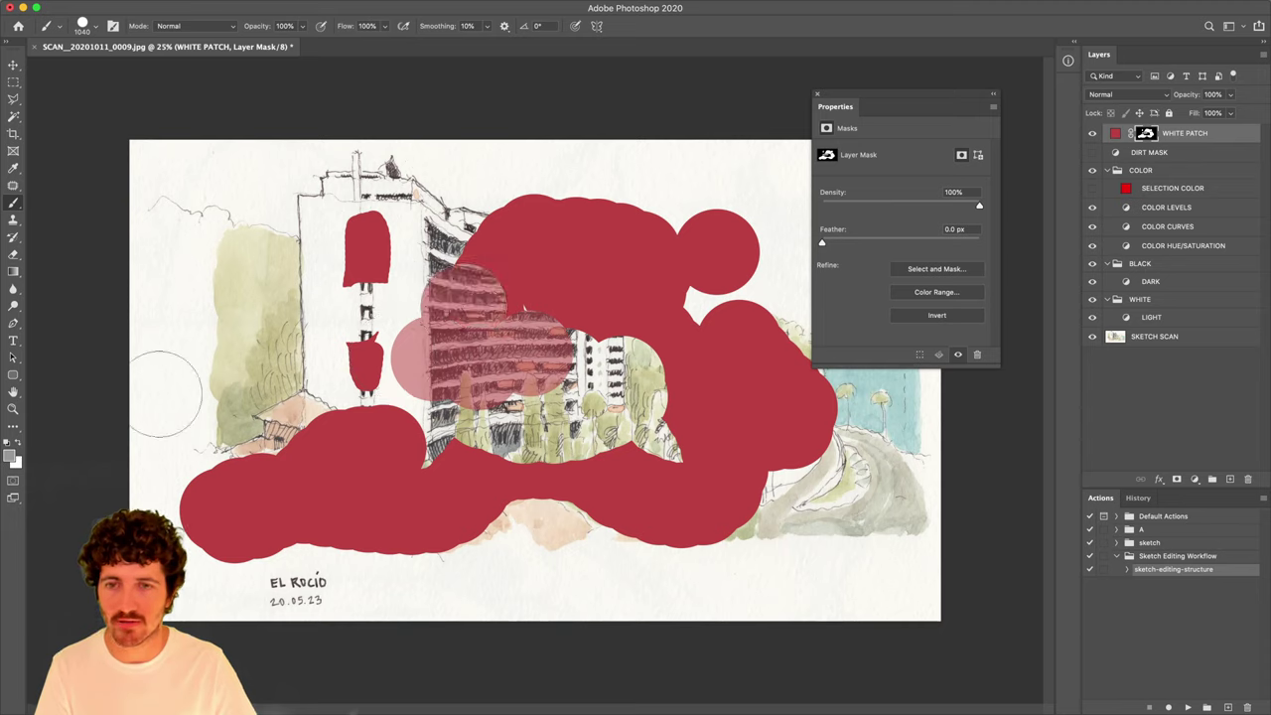
# Set the brush to 332 px with 22% hardness and the foreground colour to white (ffffff).
pyautogui.click(12, 454)
pyautogui.press('Return')
pyautogui.rightClick(462, 303)
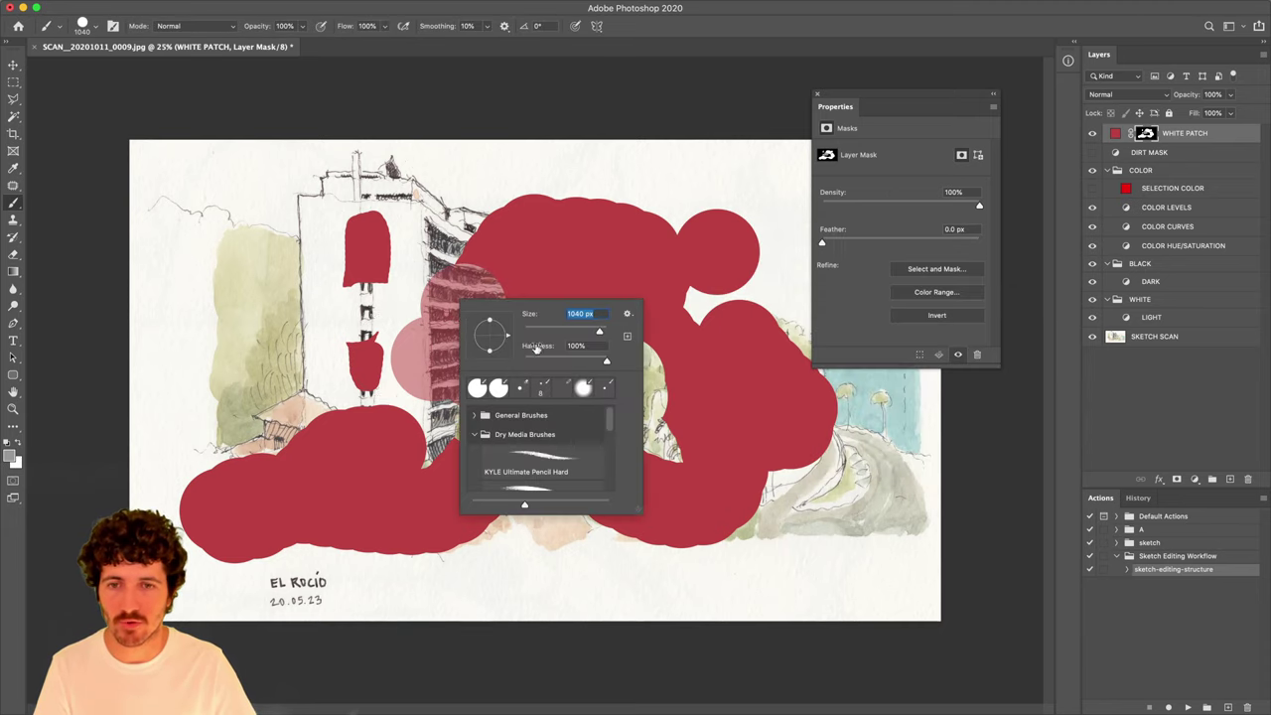
pyautogui.moveTo(558, 360); pyautogui.dragTo(543, 359)
pyautogui.moveTo(569, 331); pyautogui.dragTo(591, 331)
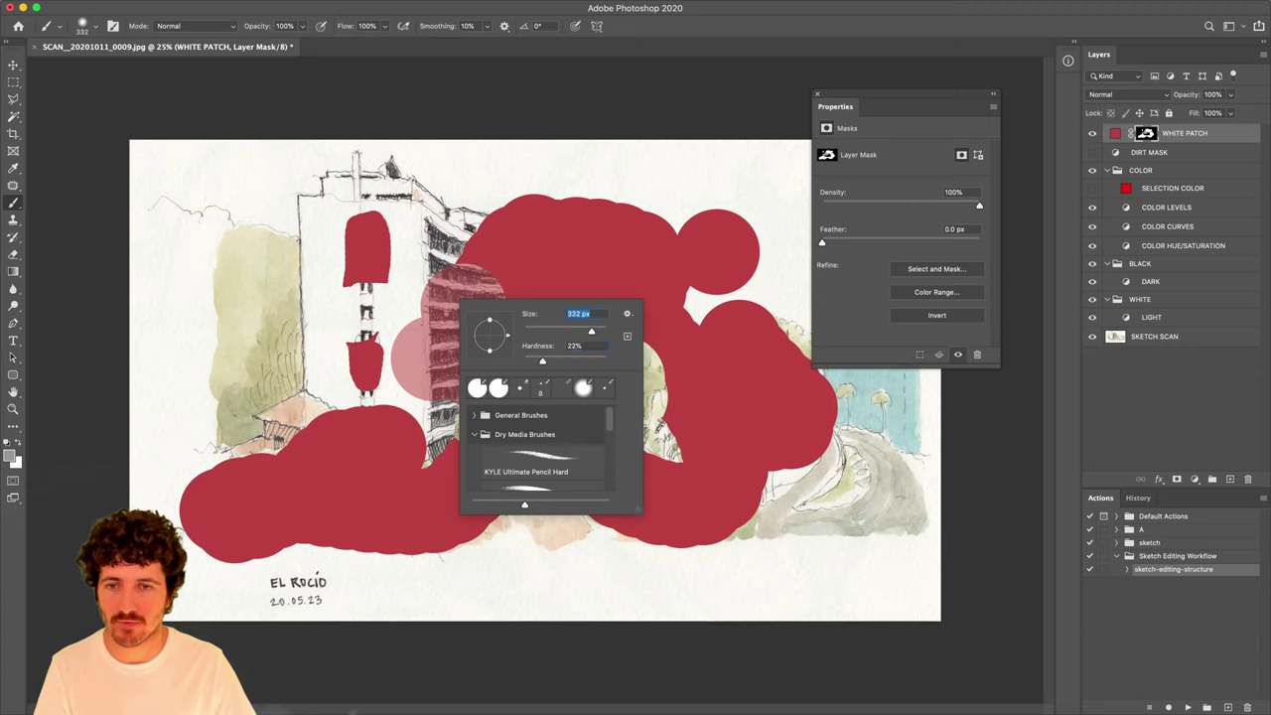
pyautogui.click(16, 454)
pyautogui.write('ffffff')
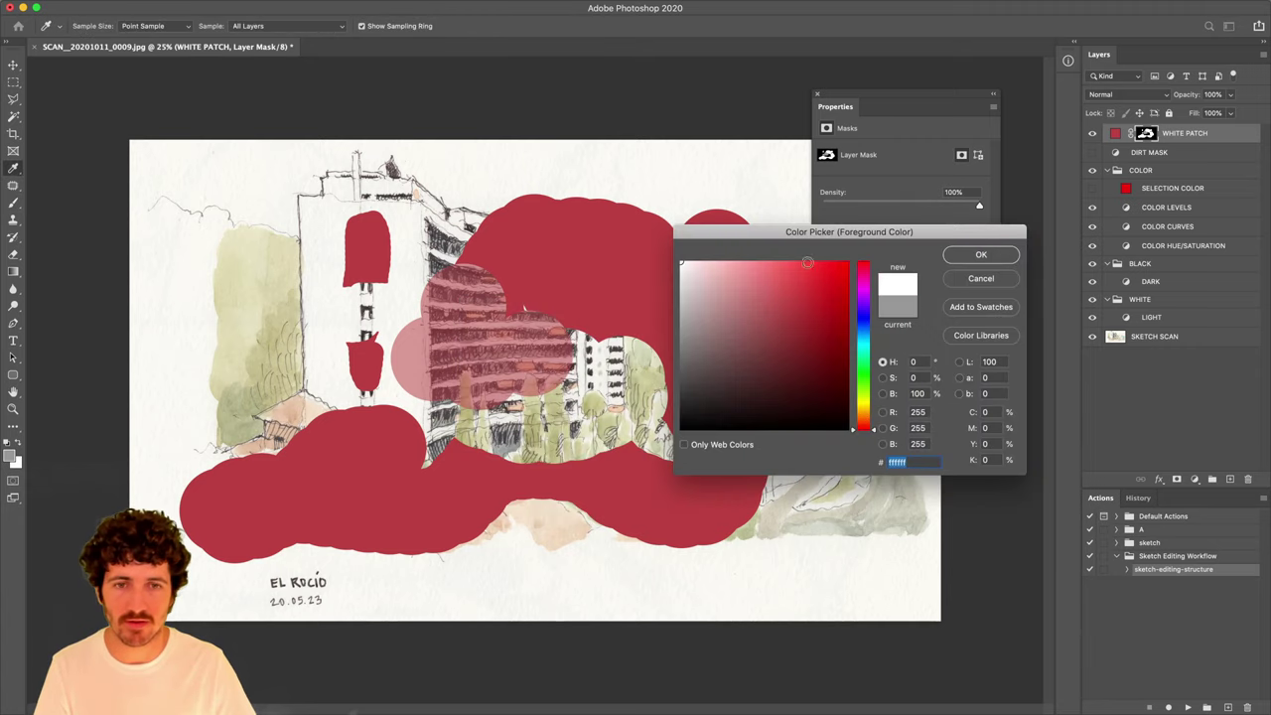
pyautogui.click(980, 256)
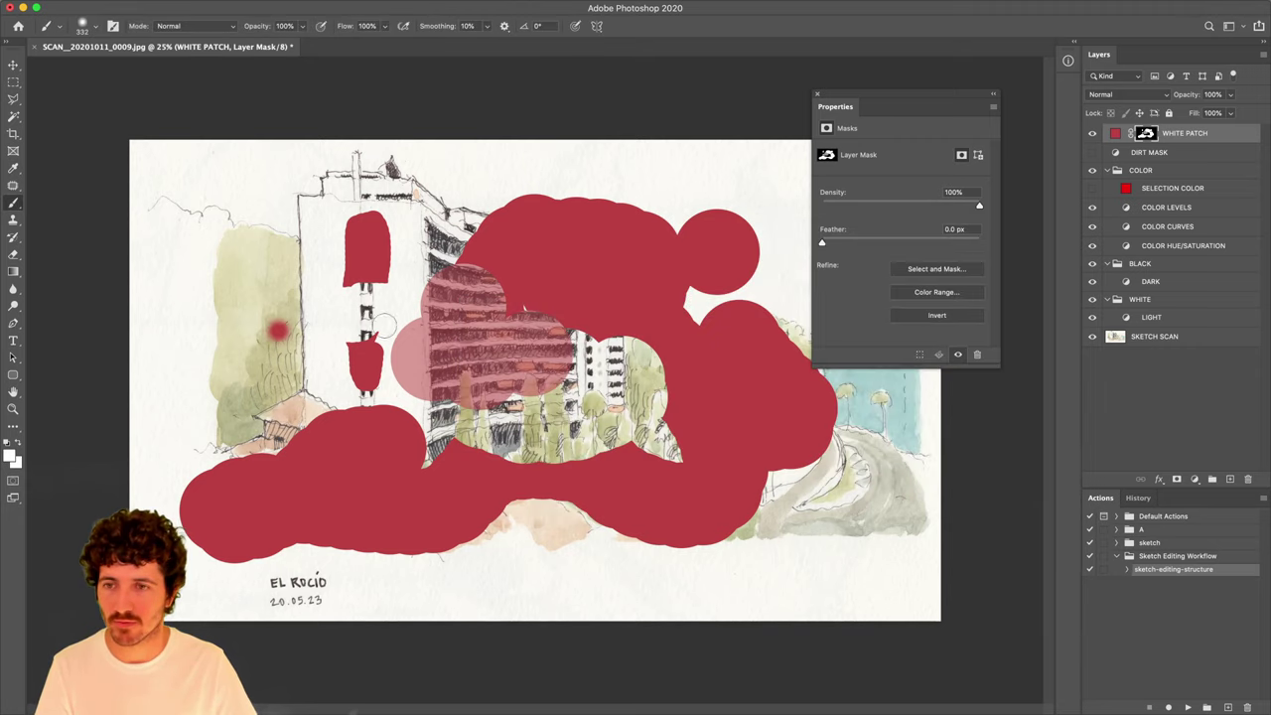
# Enlarge the brush to 5000 px at 22% hardness and paint a soft-edged white area on the WHITE PATCH mask over the sketch's left side.
pyautogui.rightClick(384, 327)
pyautogui.moveTo(526, 360); pyautogui.dragTo(542, 360)
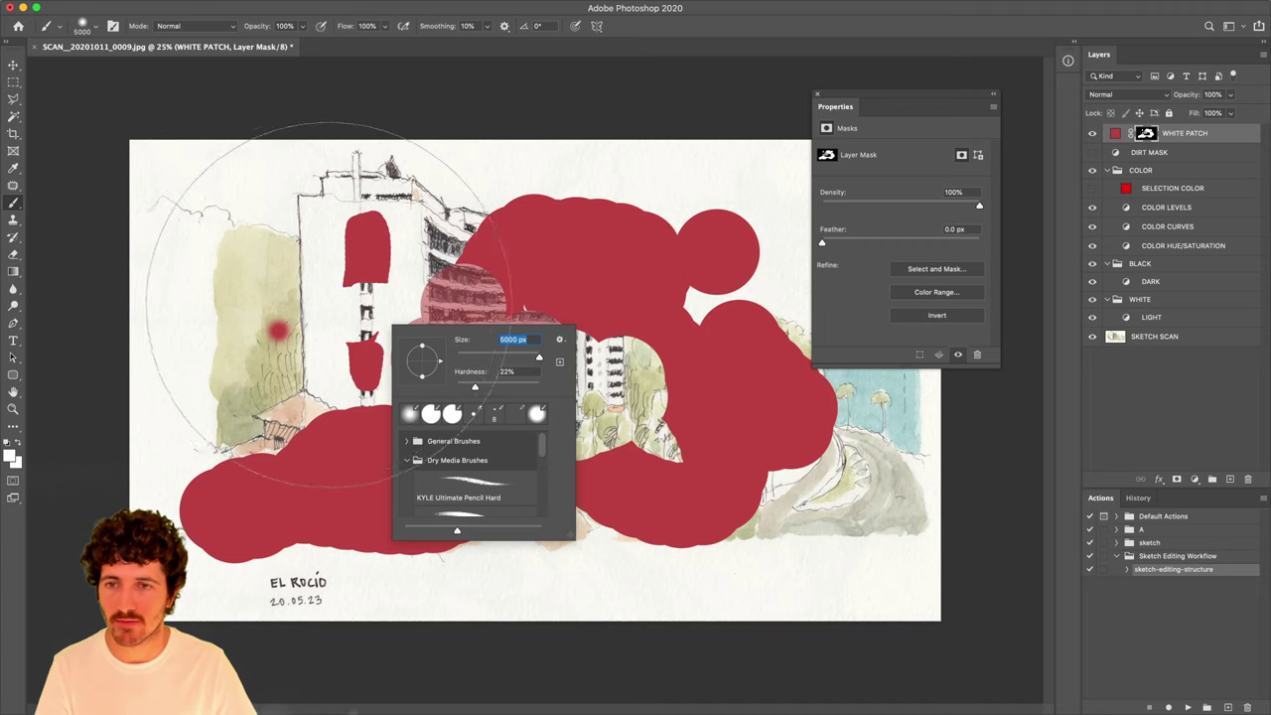
pyautogui.moveTo(298, 284)
pyautogui.mouseDown()
pyautogui.moveTo(439, 334)
pyautogui.moveTo(403, 332)
pyautogui.moveTo(571, 348)
pyautogui.mouseUp()
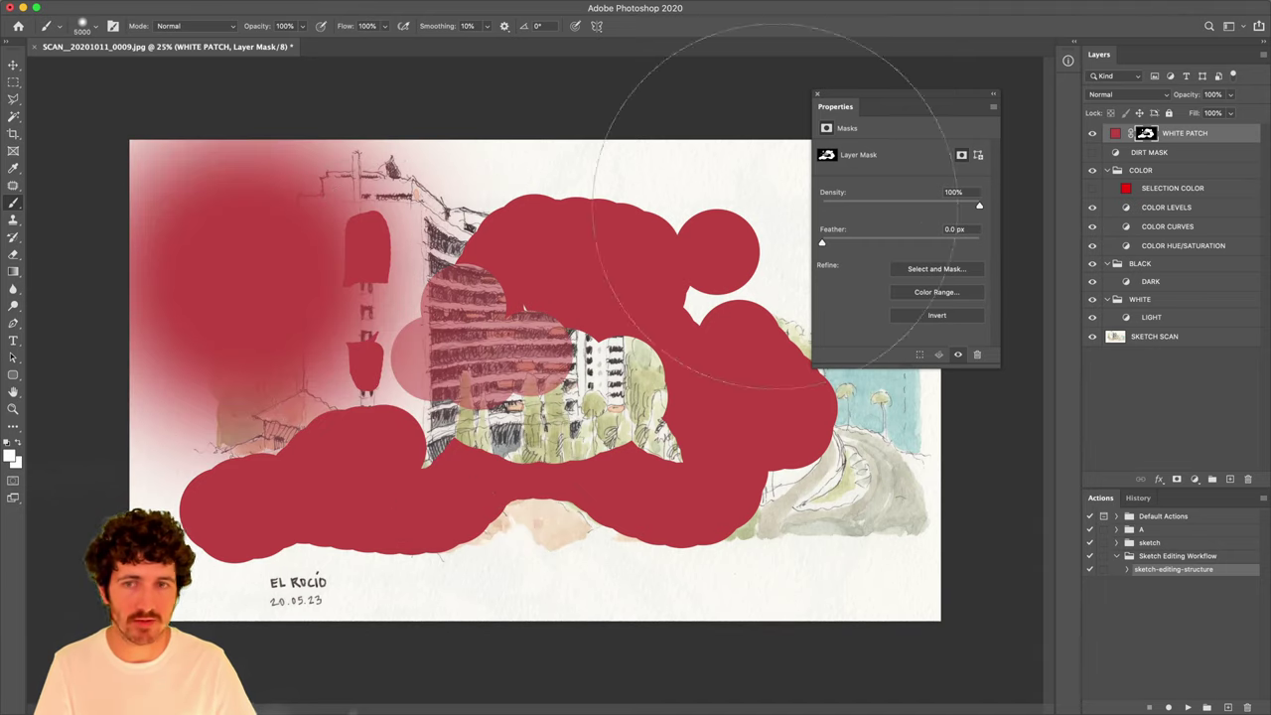
pyautogui.rightClick(407, 330)
pyautogui.press('Escape')
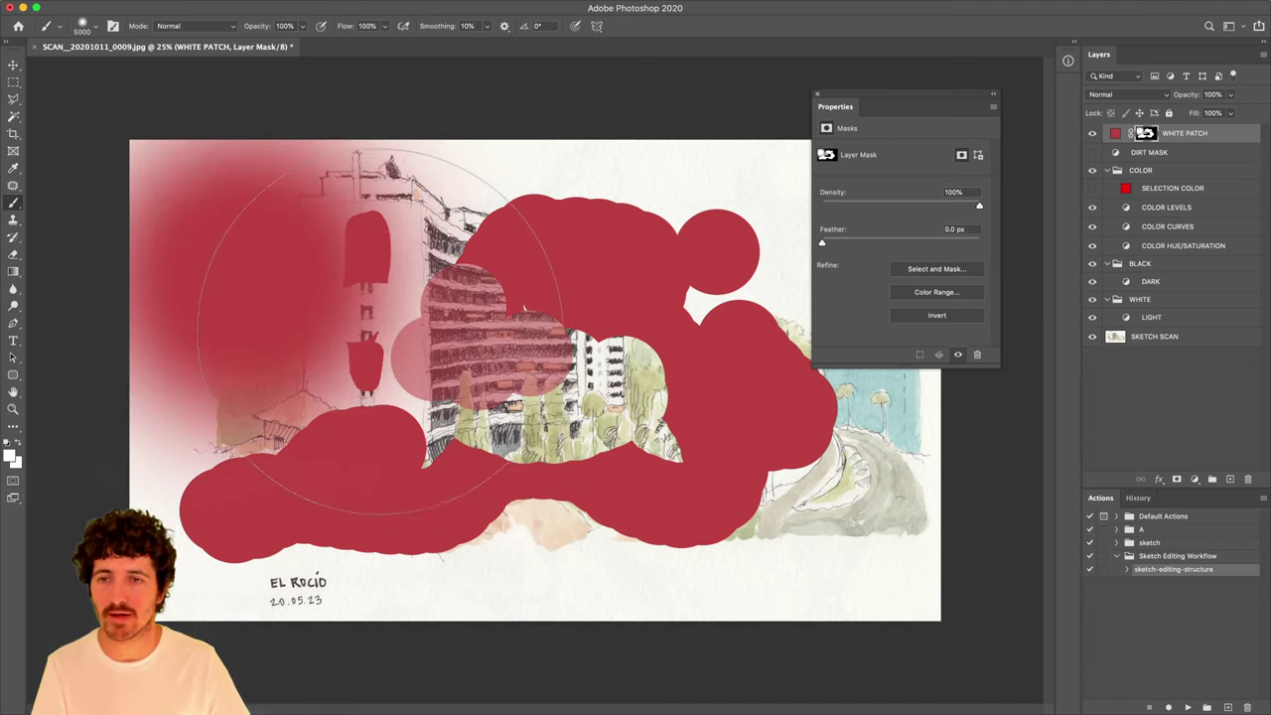
# Reduce the brush to 396 px, switch the foreground to black and trim the upper edge of the red patch on the WHITE PATCH mask.
pyautogui.rightClick(625, 303)
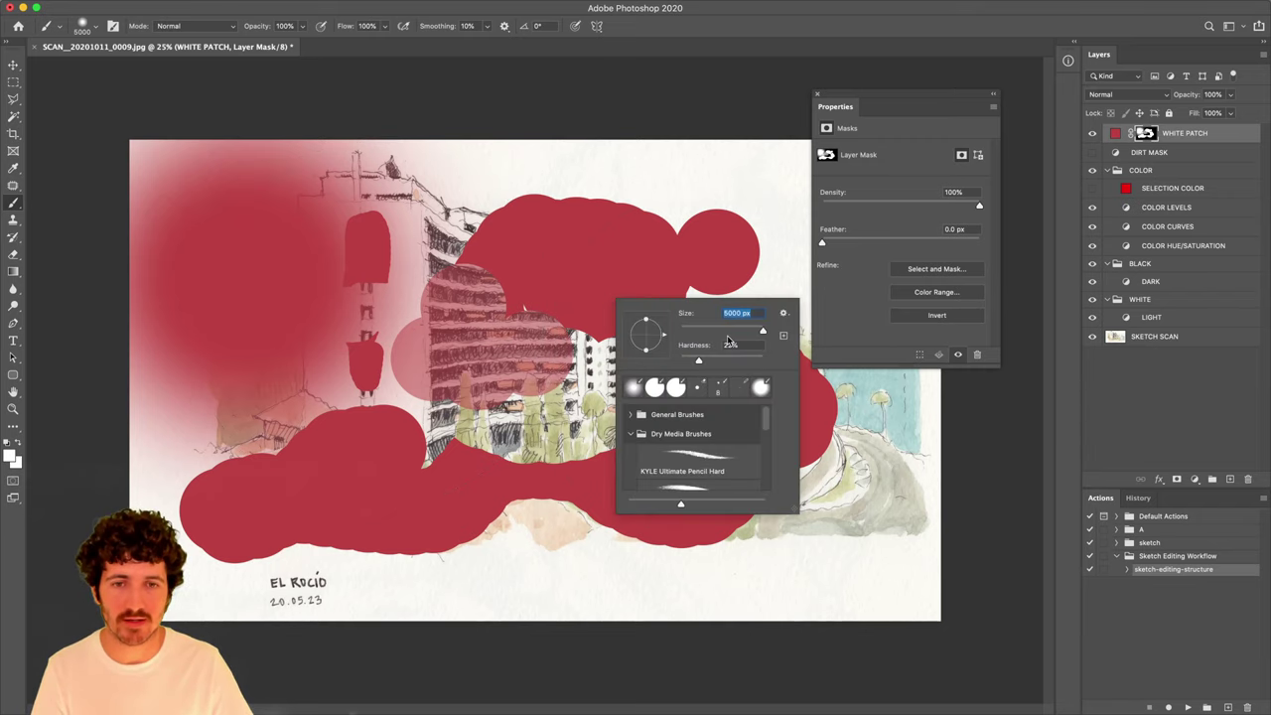
pyautogui.moveTo(739, 330); pyautogui.dragTo(712, 331)
pyautogui.click(16, 446)
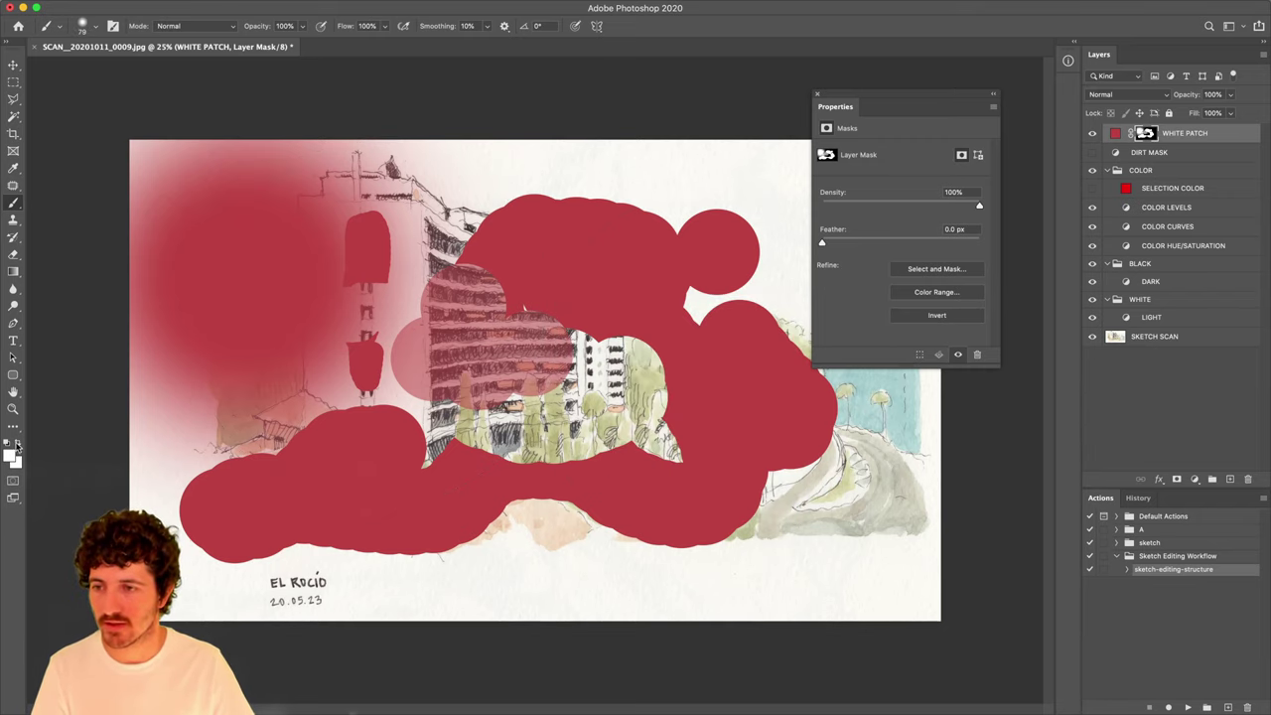
pyautogui.rightClick(626, 292)
pyautogui.moveTo(712, 320); pyautogui.dragTo(758, 319)
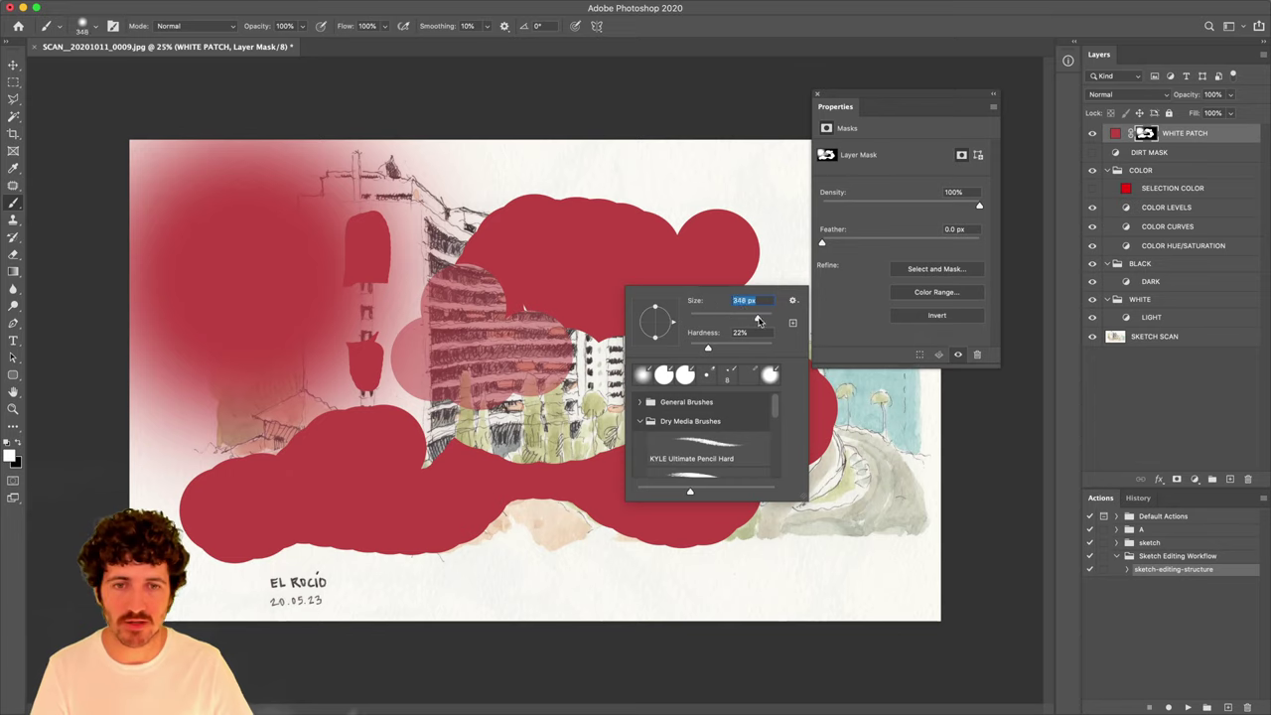
pyautogui.press('Return')
pyautogui.press('x')
pyautogui.moveTo(591, 230)
pyautogui.mouseDown()
pyautogui.moveTo(615, 198)
pyautogui.moveTo(572, 194)
pyautogui.moveTo(591, 227)
pyautogui.moveTo(650, 196)
pyautogui.moveTo(618, 206)
pyautogui.moveTo(690, 221)
pyautogui.mouseUp()
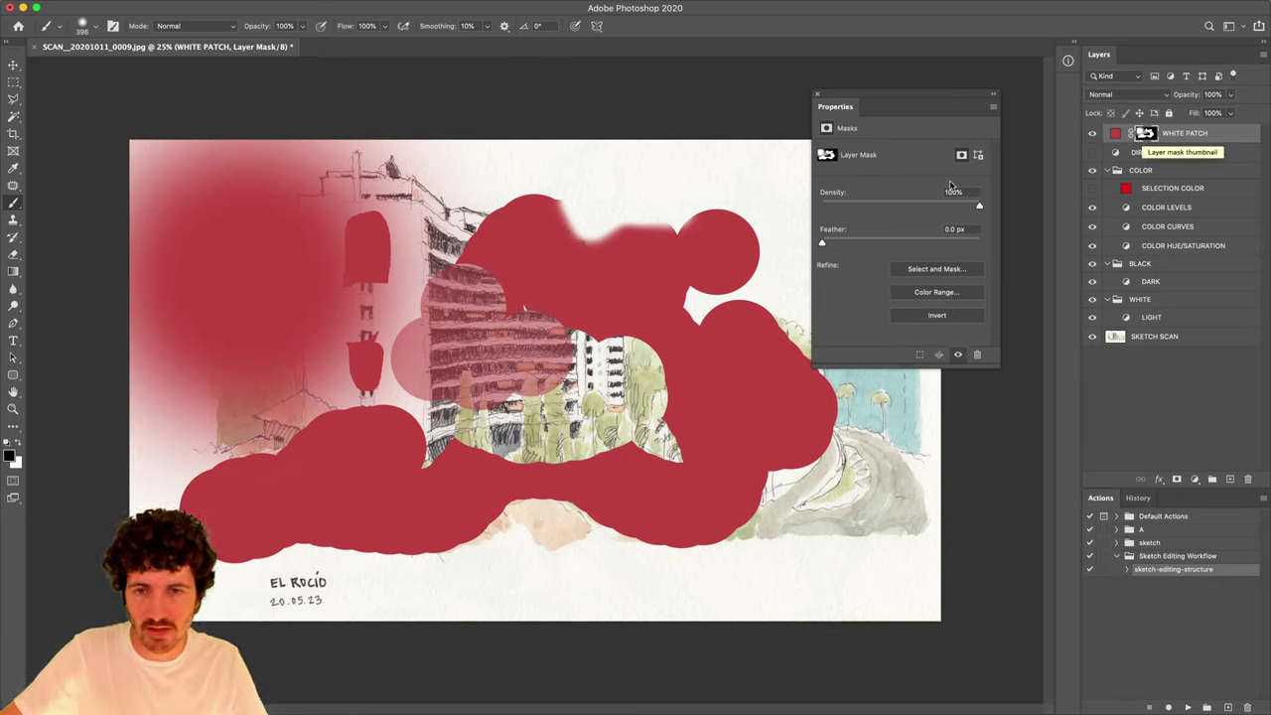
pyautogui.moveTo(615, 223); pyautogui.dragTo(564, 214)
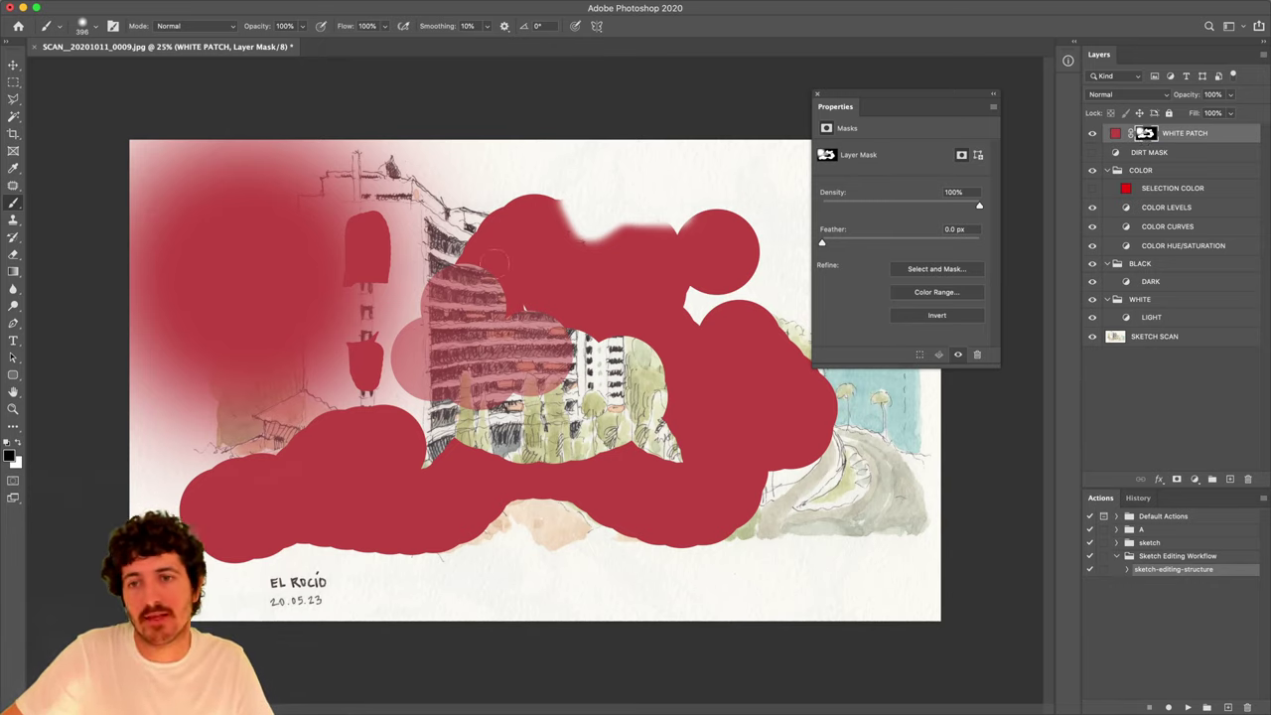
# Compare the WHITE PATCH layer with its mask disabled and enabled, and inspect the mask alone on the canvas.
pyautogui.rightClick(1147, 134)
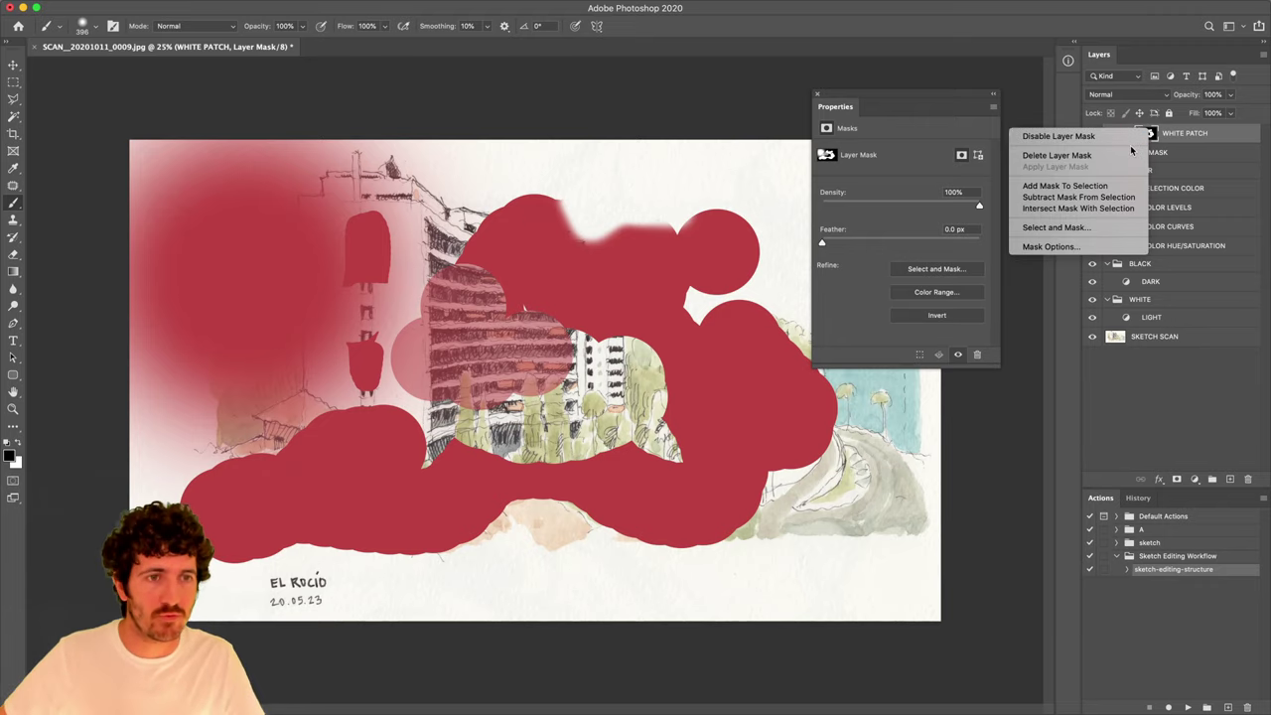
pyautogui.click(1092, 136)
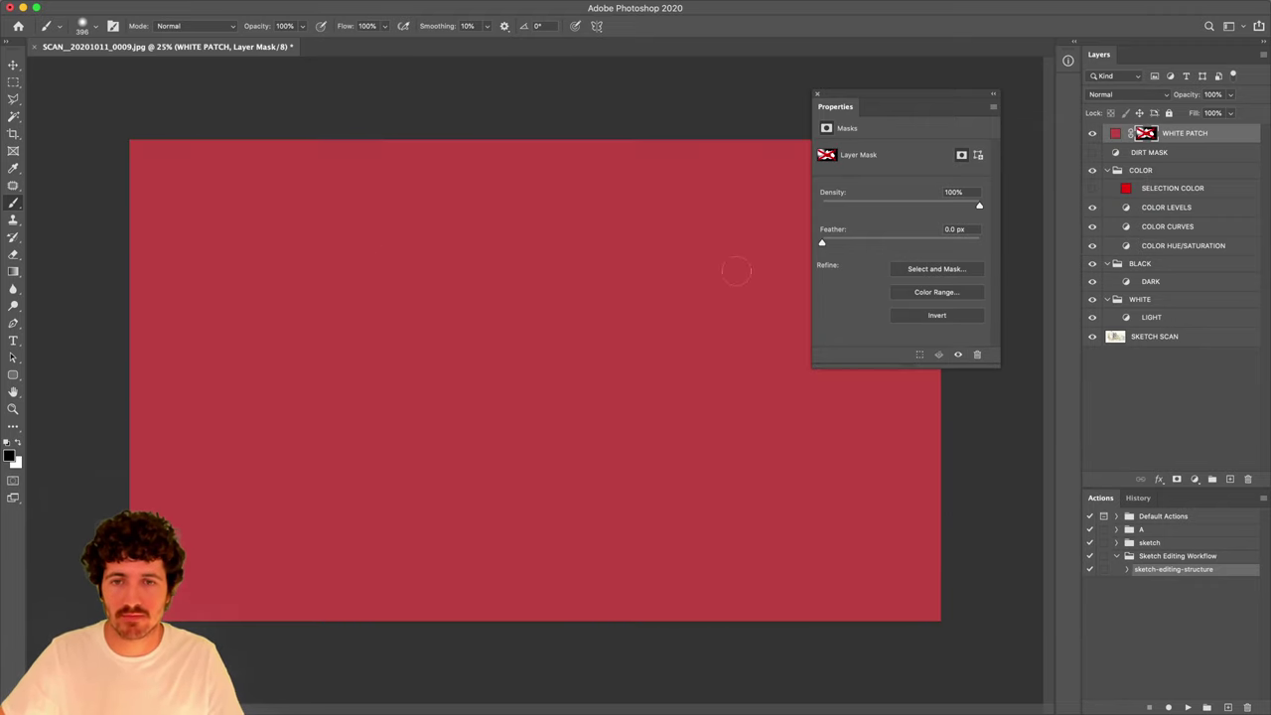
pyautogui.rightClick(1142, 138)
pyautogui.click(1132, 142)
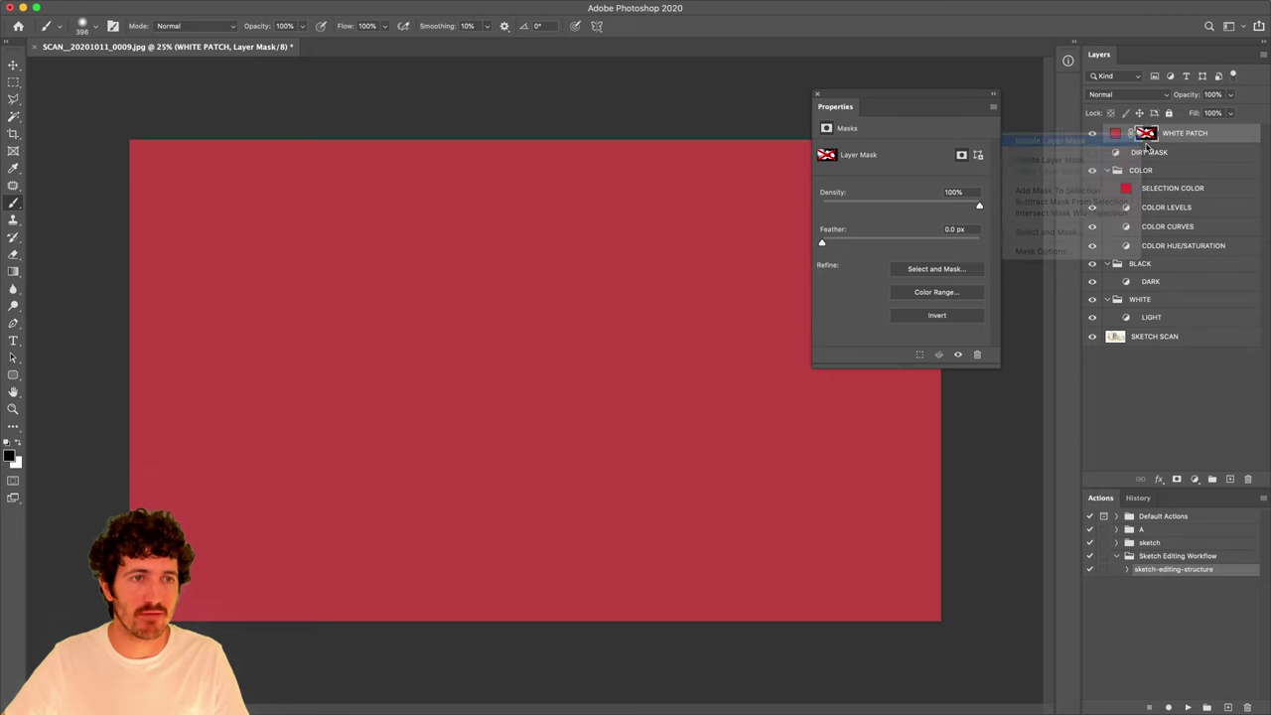
pyautogui.keyDown('alt'); pyautogui.click(1144, 134); pyautogui.keyUp('alt')
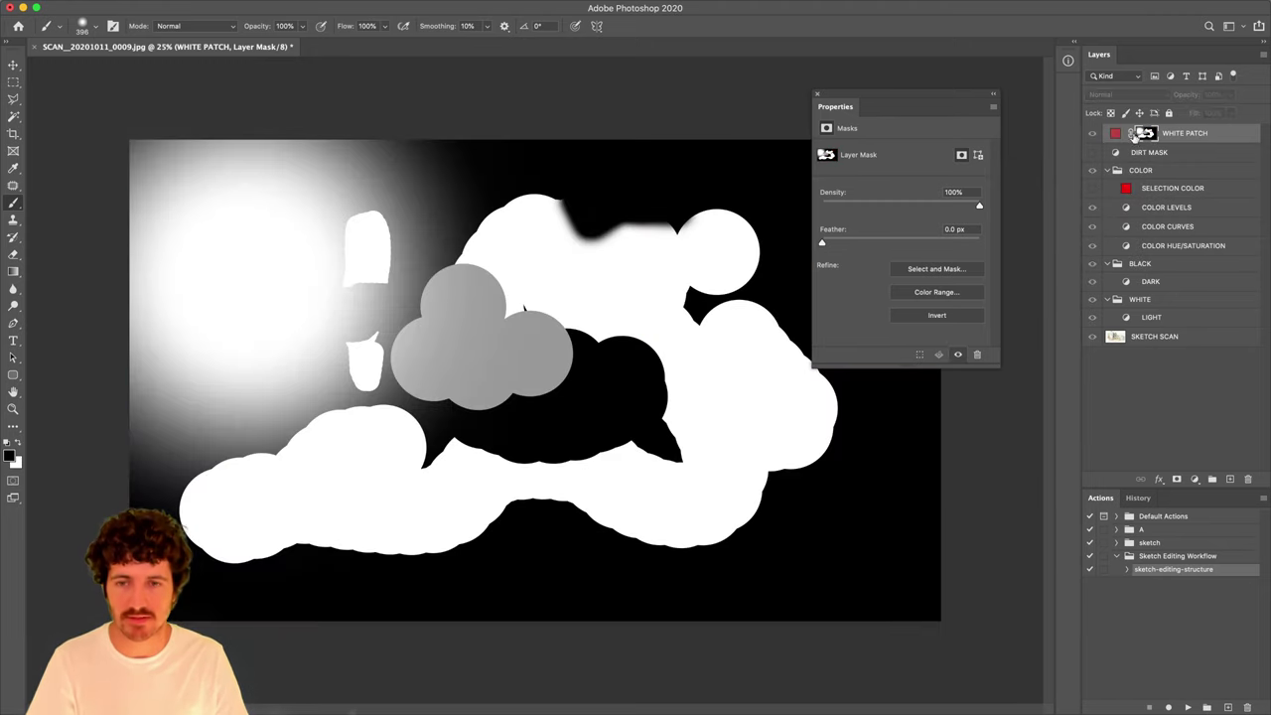
pyautogui.keyDown('alt'); pyautogui.click(1148, 137); pyautogui.keyUp('alt')
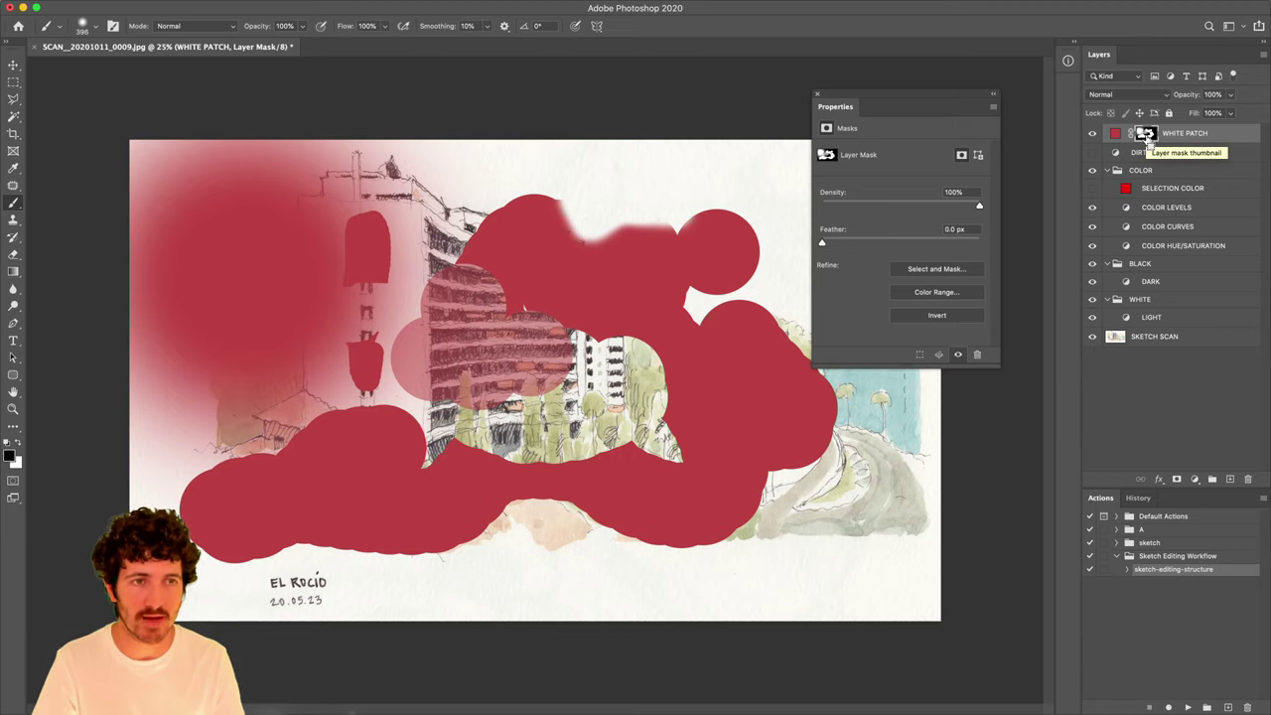
# Fill the whole WHITE PATCH mask with white and refill it with black to hide the patch completely.
pyautogui.press('super+BackSpace')
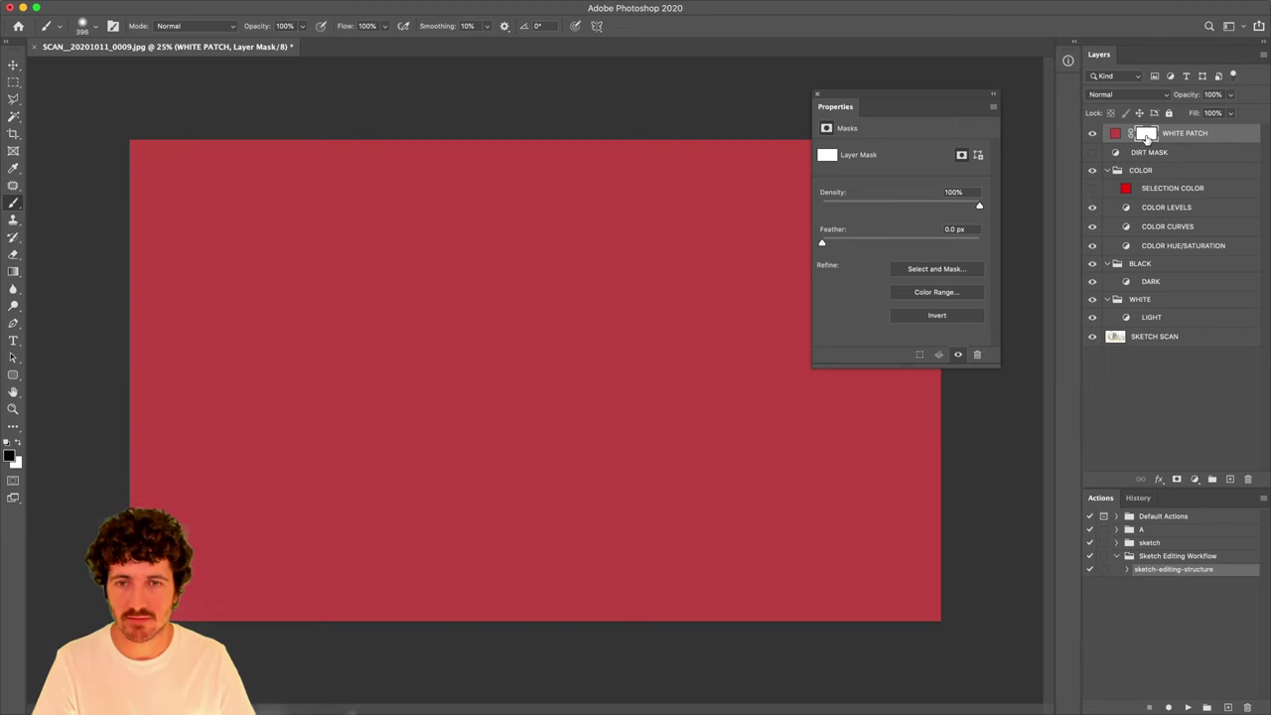
pyautogui.hotkey('alt', 'BackSpace')
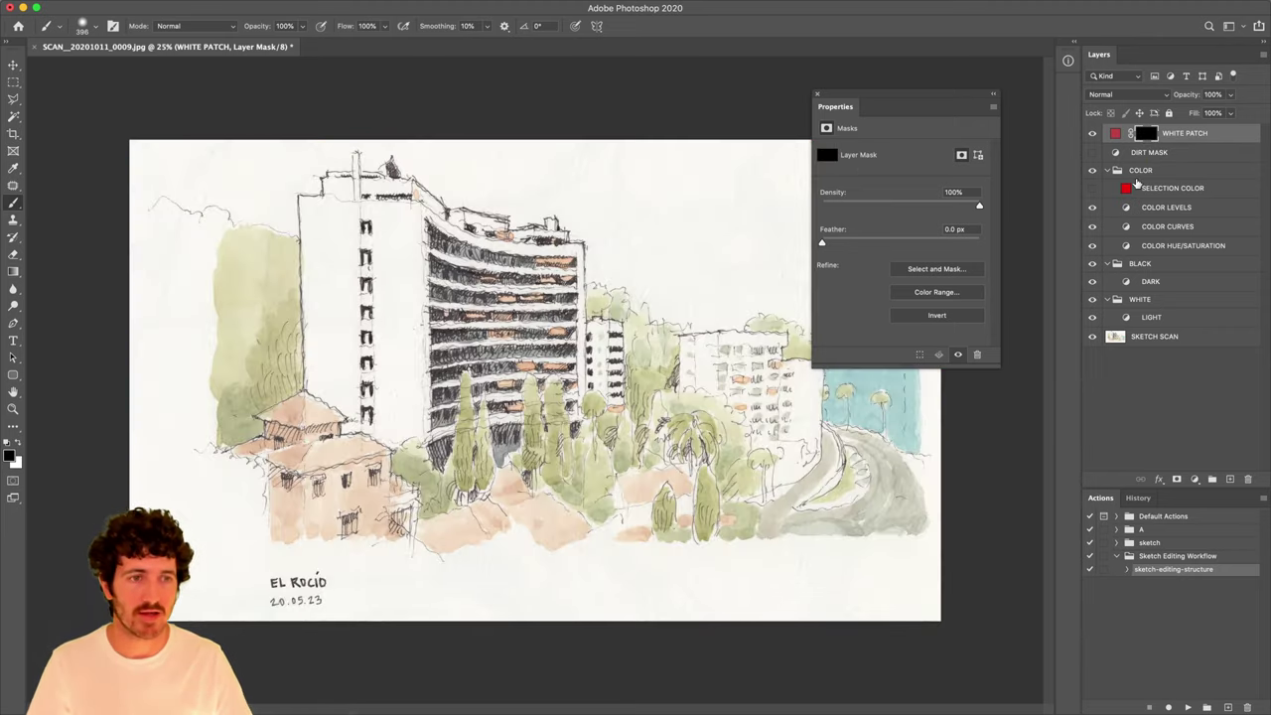
# Duplicate the SKETCH SCAN layer and move the copy to the top of the layer stack.
pyautogui.rightClick(1155, 338)
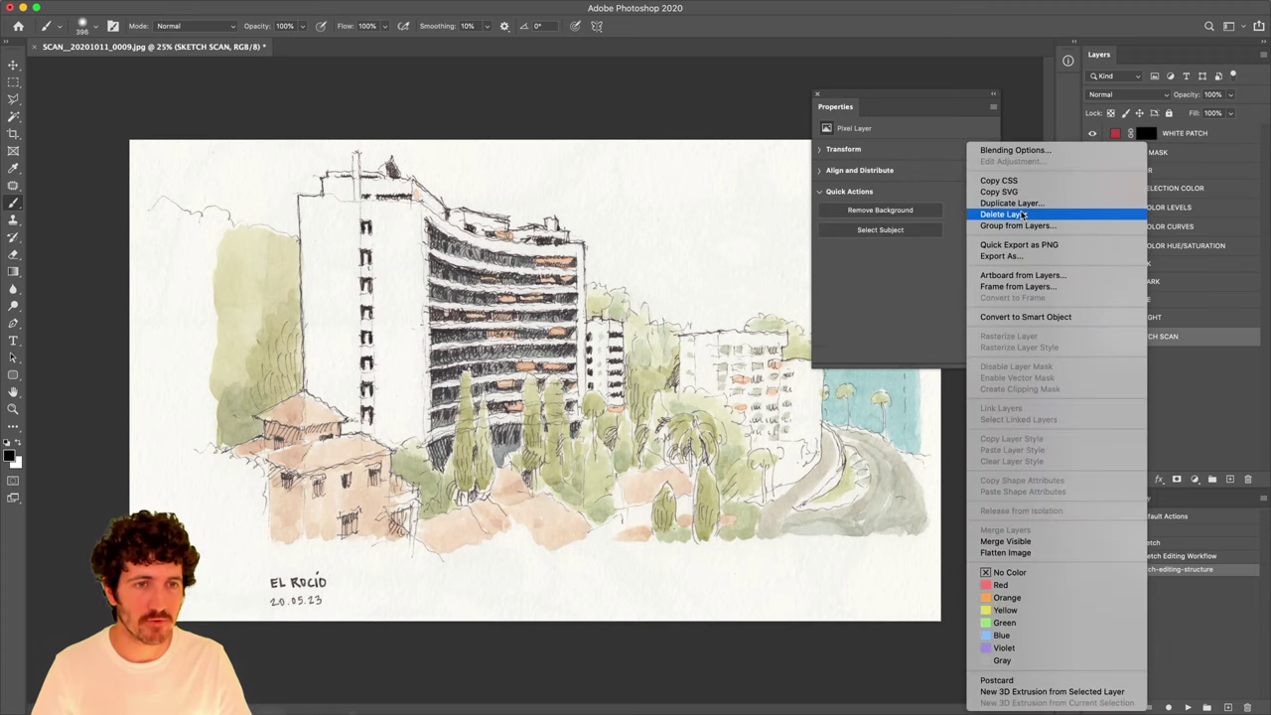
pyautogui.click(1102, 207)
pyautogui.click(755, 312)
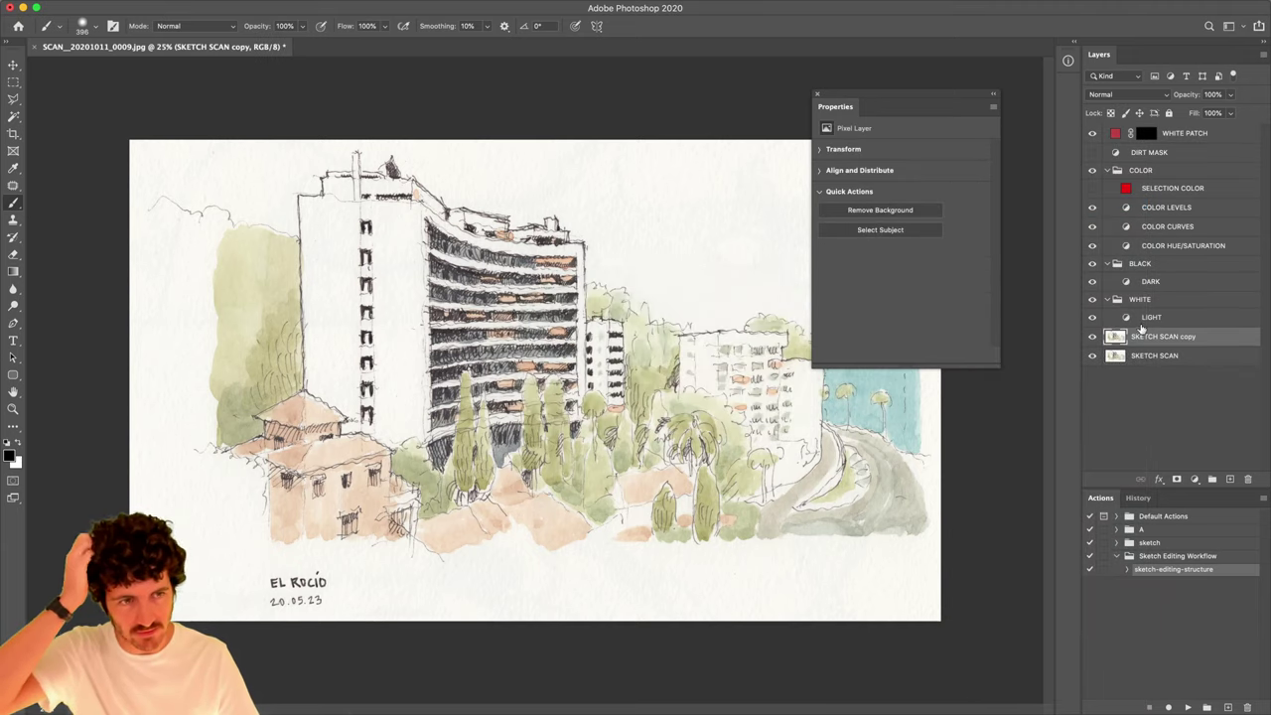
pyautogui.press('super+bracketright')
pyautogui.press('super+bracketright')
pyautogui.press('super+bracketright')
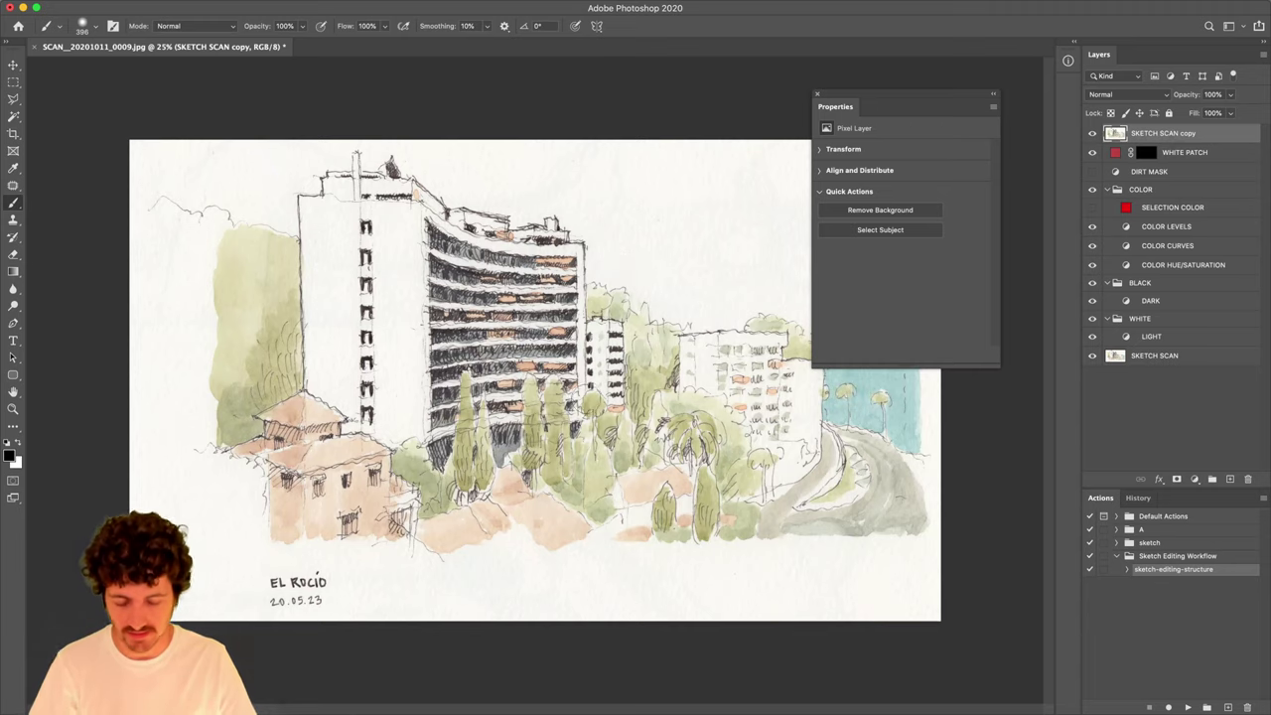
# Outline the small house at the lower left with the Polygonal Lasso and turn the selection into a mask on the SKETCH SCAN copy layer.
pyautogui.press('l')
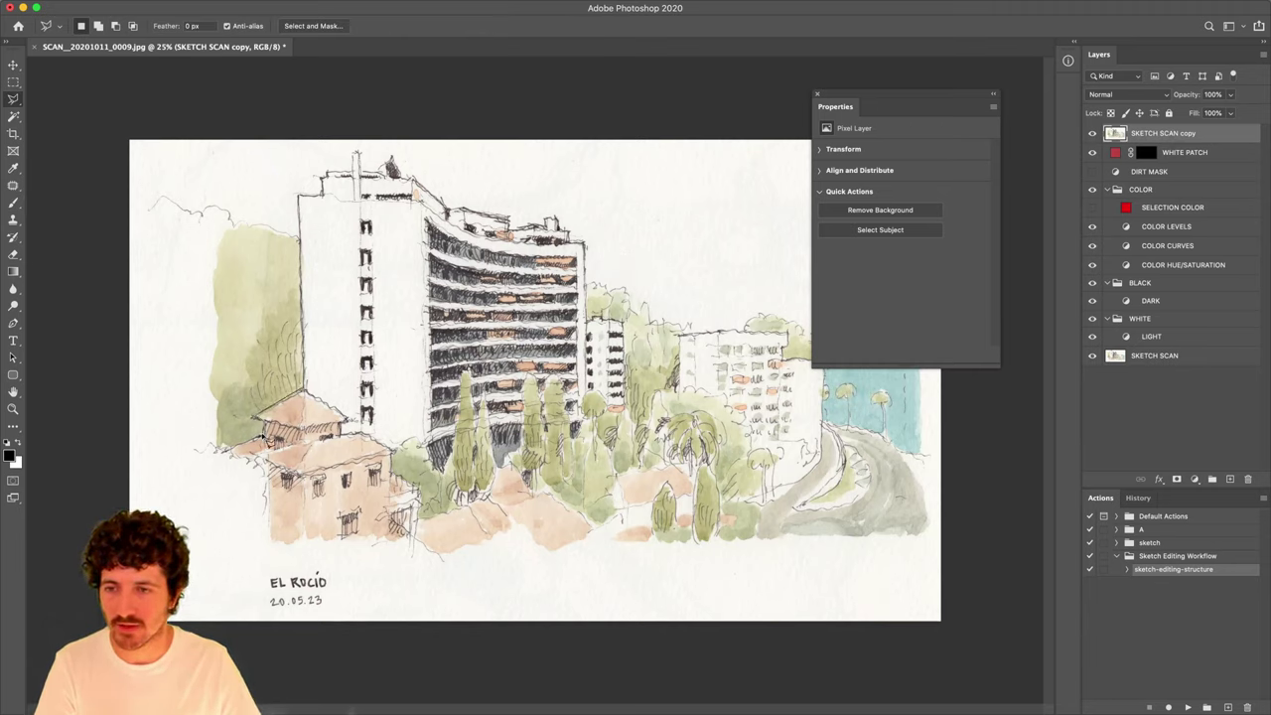
pyautogui.moveTo(263, 437)
pyautogui.mouseDown()
pyautogui.moveTo(224, 451)
pyautogui.moveTo(266, 466)
pyautogui.moveTo(269, 548)
pyautogui.moveTo(413, 546)
pyautogui.moveTo(425, 493)
pyautogui.moveTo(434, 546)
pyautogui.moveTo(400, 455)
pyautogui.moveTo(309, 393)
pyautogui.mouseUp()
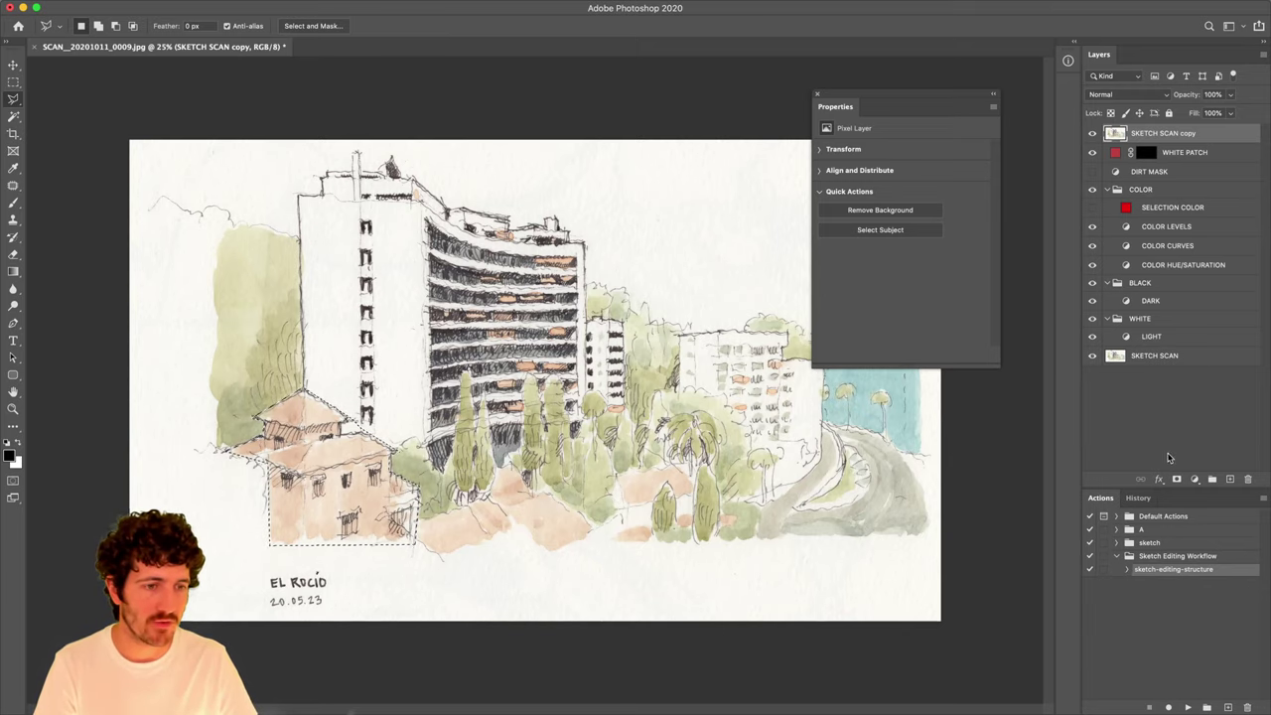
pyautogui.click(1177, 478)
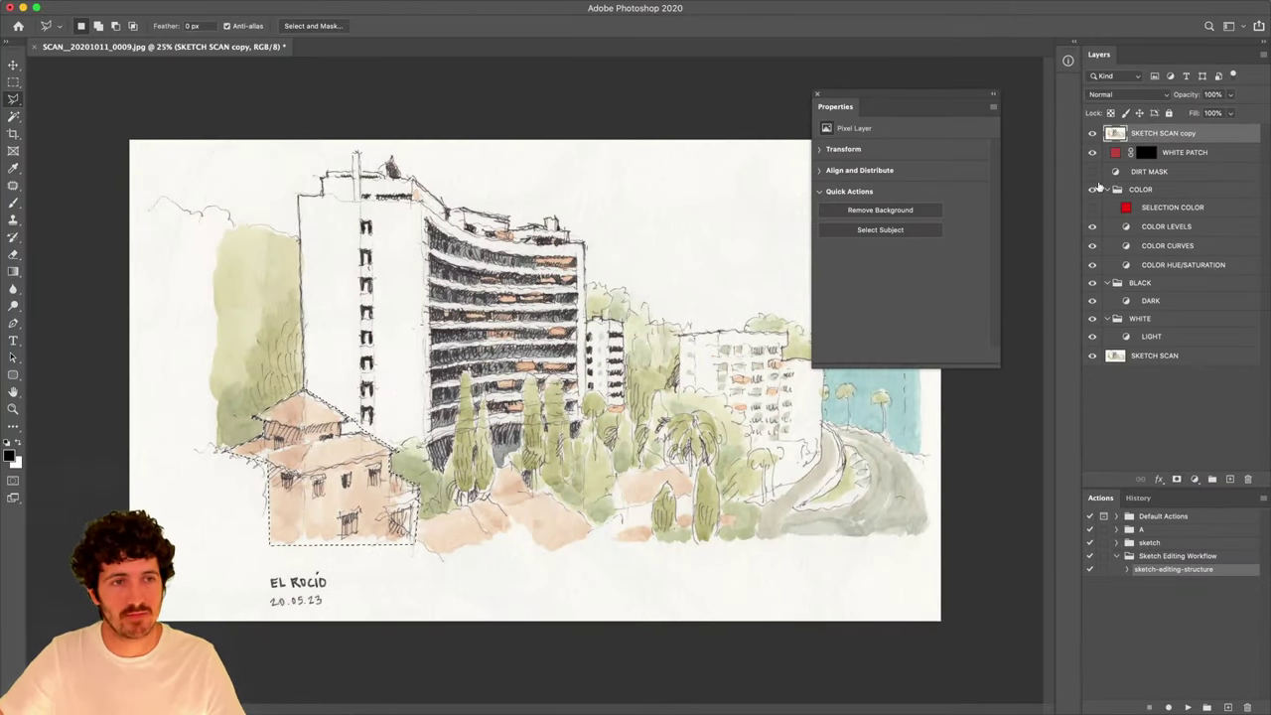
pyautogui.click(1177, 480)
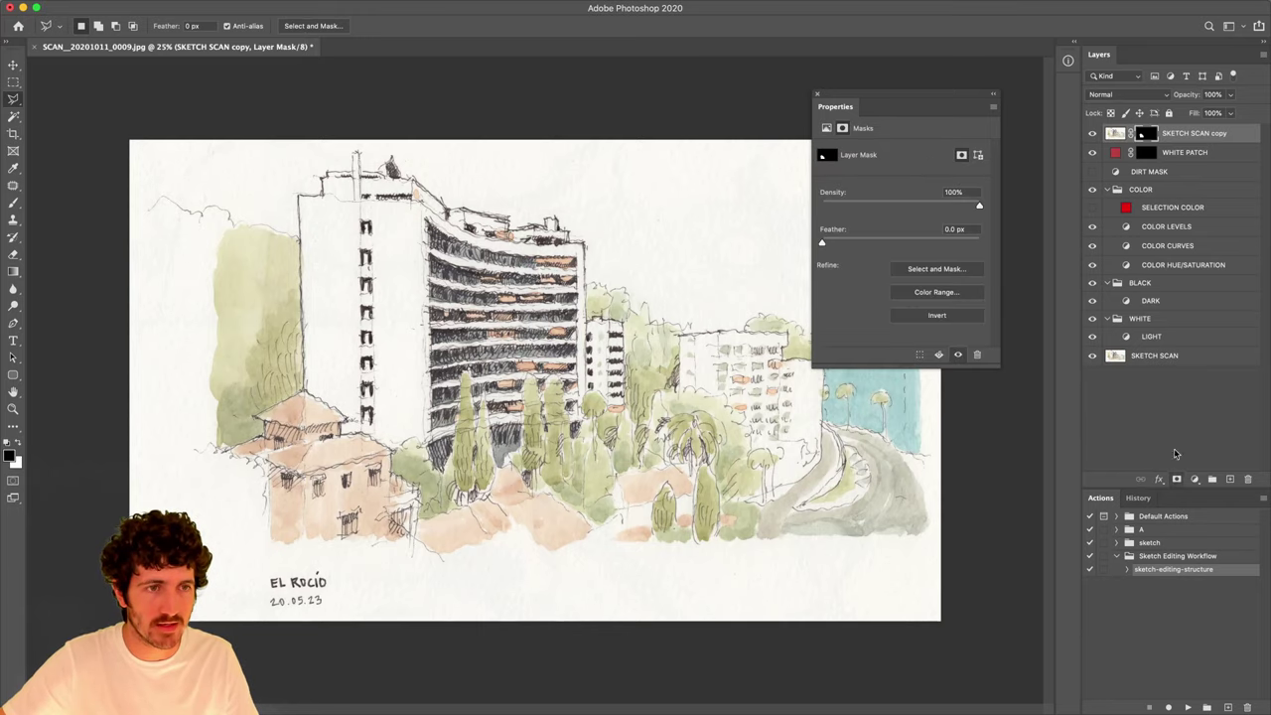
# Inspect the SKETCH SCAN copy's mask alone and hide the original SKETCH SCAN layer to isolate the house.
pyautogui.keyDown('alt'); pyautogui.click(1147, 136); pyautogui.keyUp('alt')
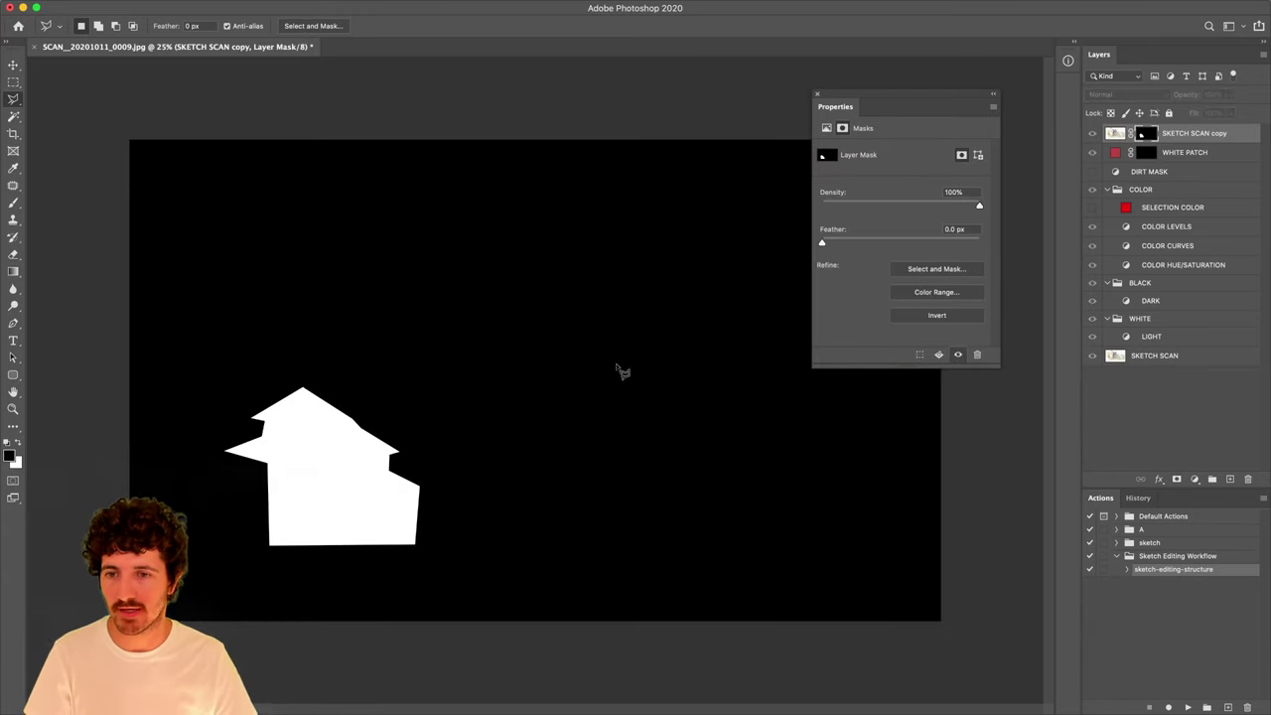
pyautogui.keyDown('alt'); pyautogui.click(1149, 137); pyautogui.keyUp('alt')
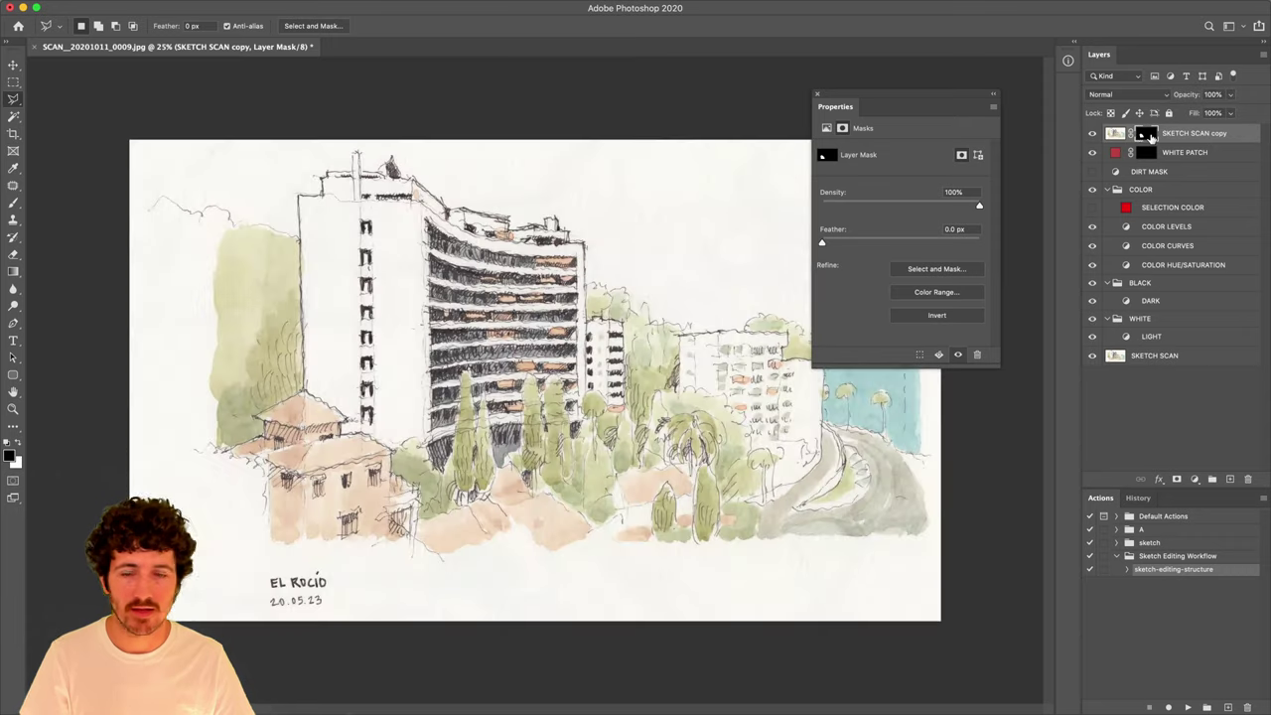
pyautogui.click(1092, 356)
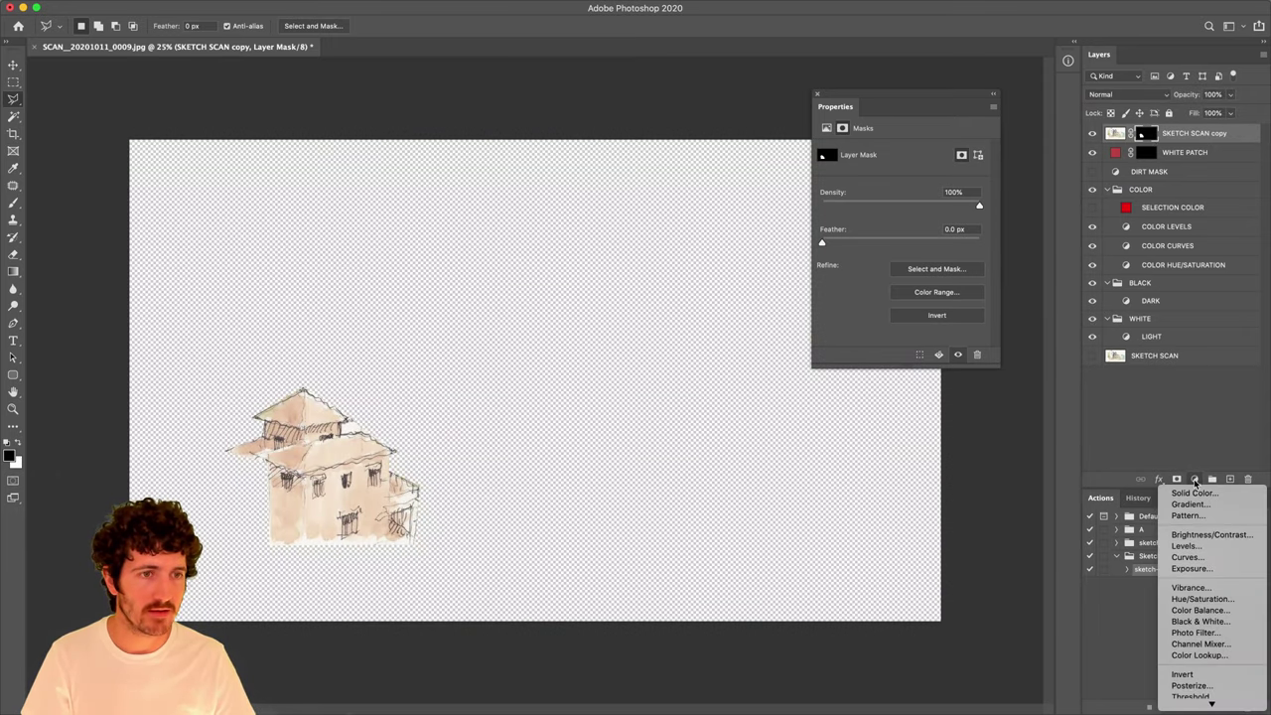
# Invert the WHITE PATCH mask and set the layer's fill colour to white (ffffff) behind the masked house.
pyautogui.click(1149, 159)
pyautogui.click(1147, 155)
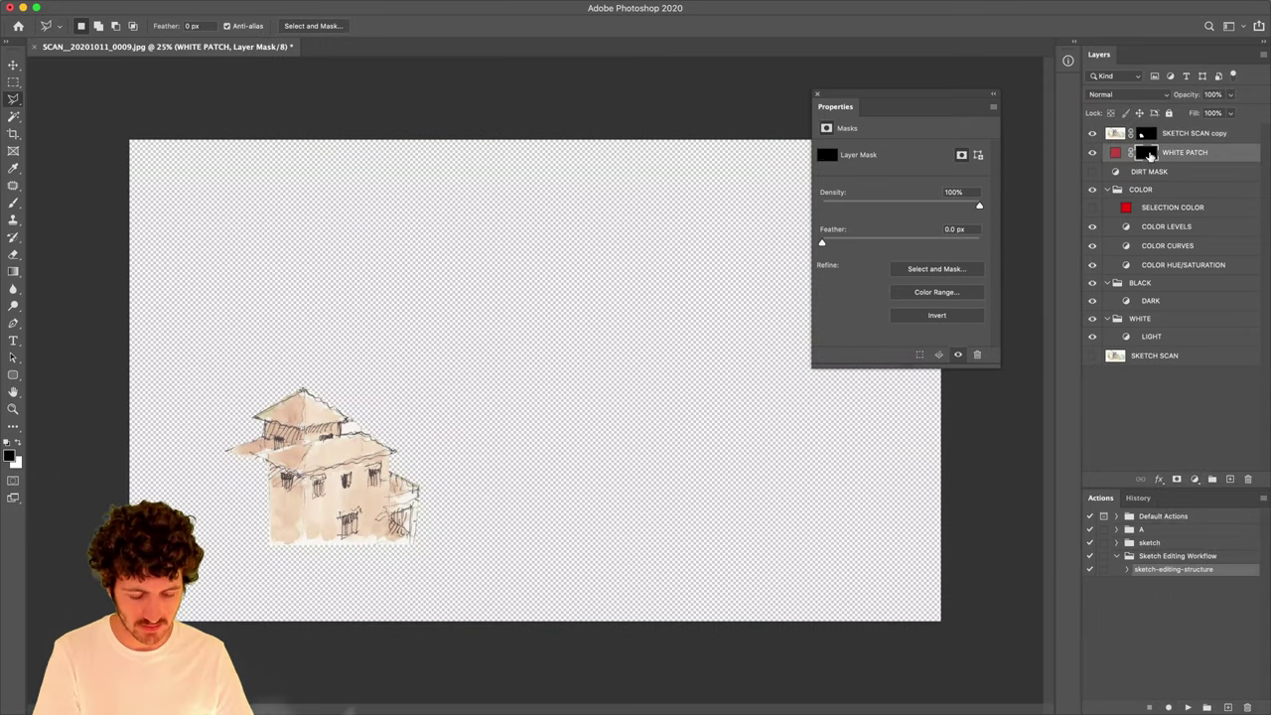
pyautogui.press('super+i')
pyautogui.doubleClick(1114, 153)
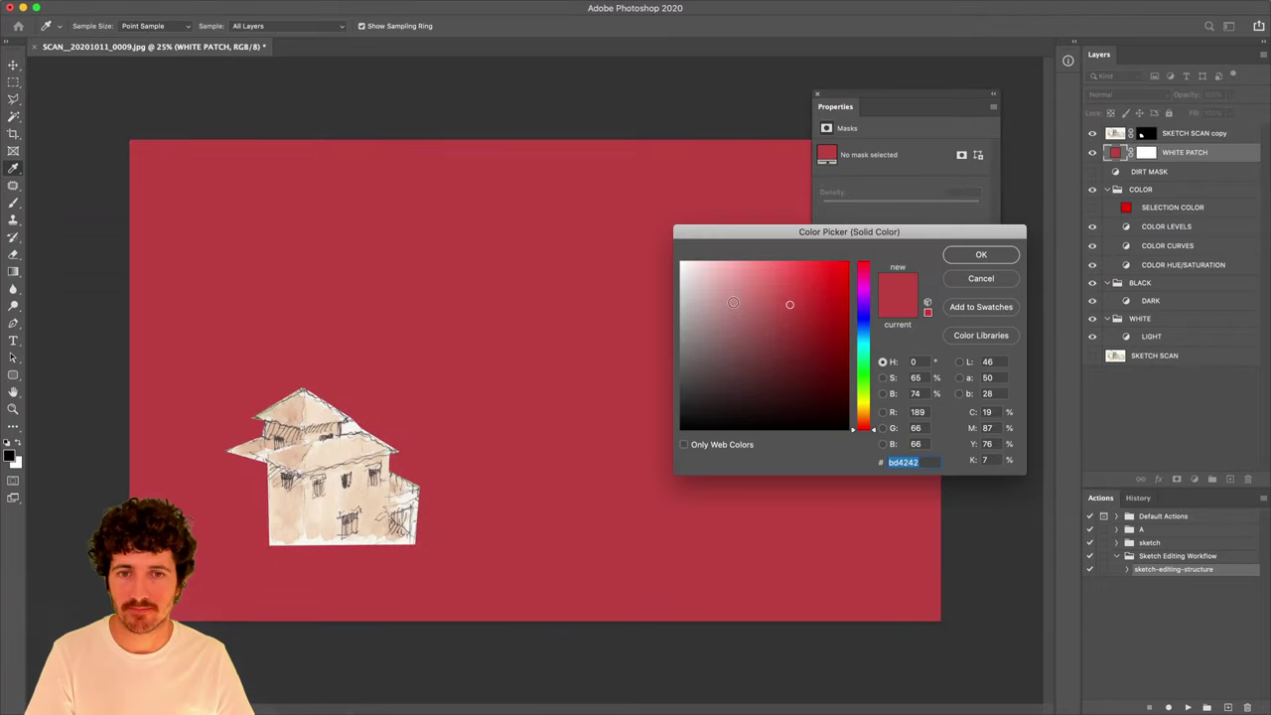
pyautogui.write('ffffff')
pyautogui.press('Return')
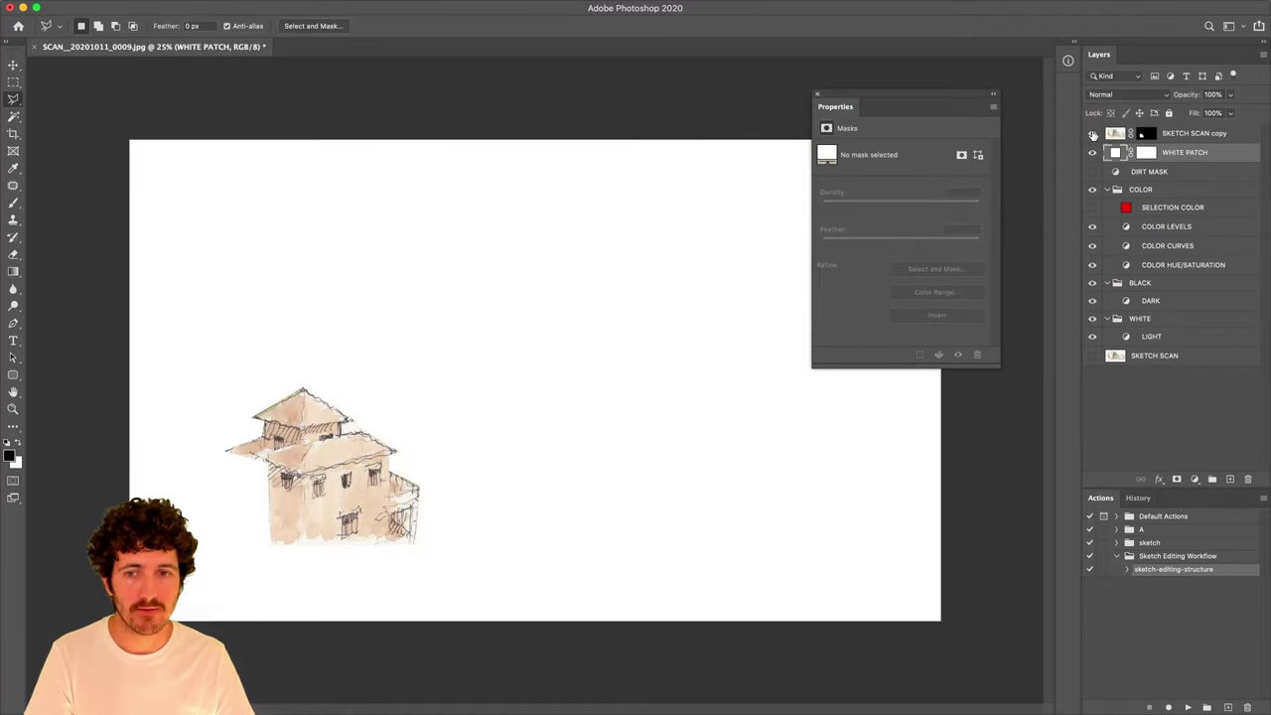
# Compare the SKETCH SCAN copy with its layer mask disabled and enabled.
pyautogui.rightClick(1144, 134)
pyautogui.click(1072, 139)
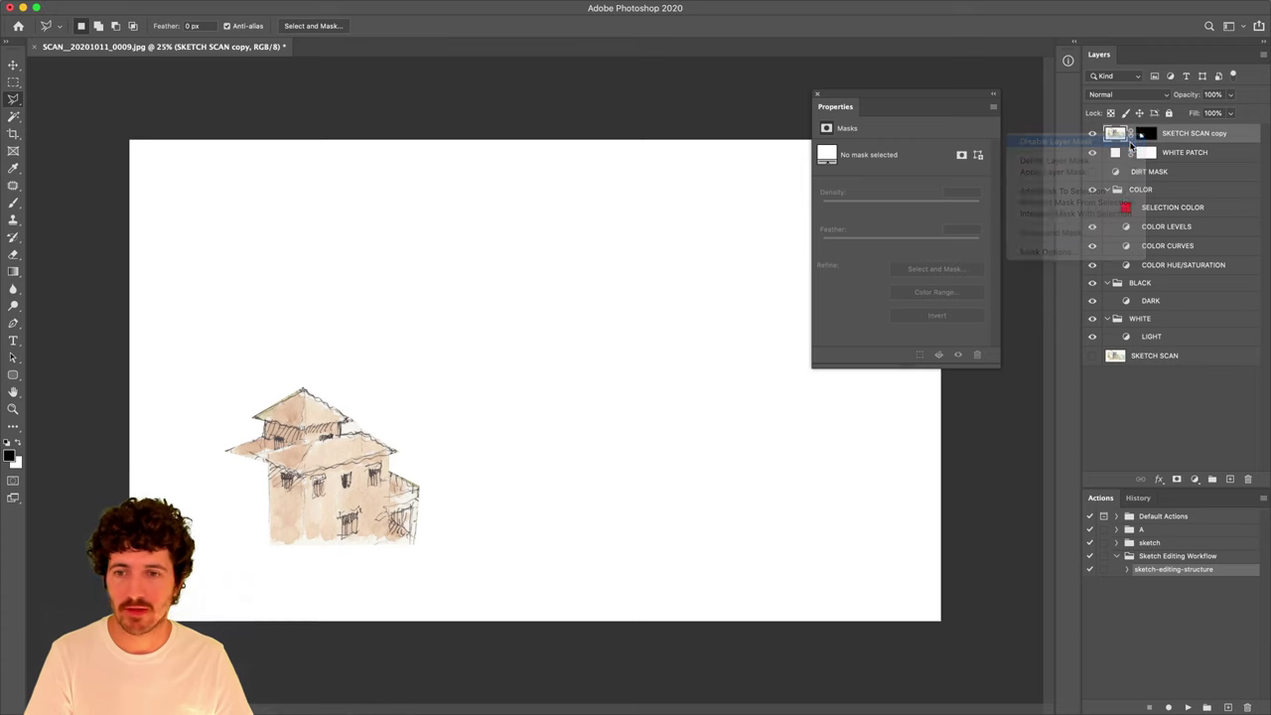
pyautogui.rightClick(1144, 134)
pyautogui.click(1072, 134)
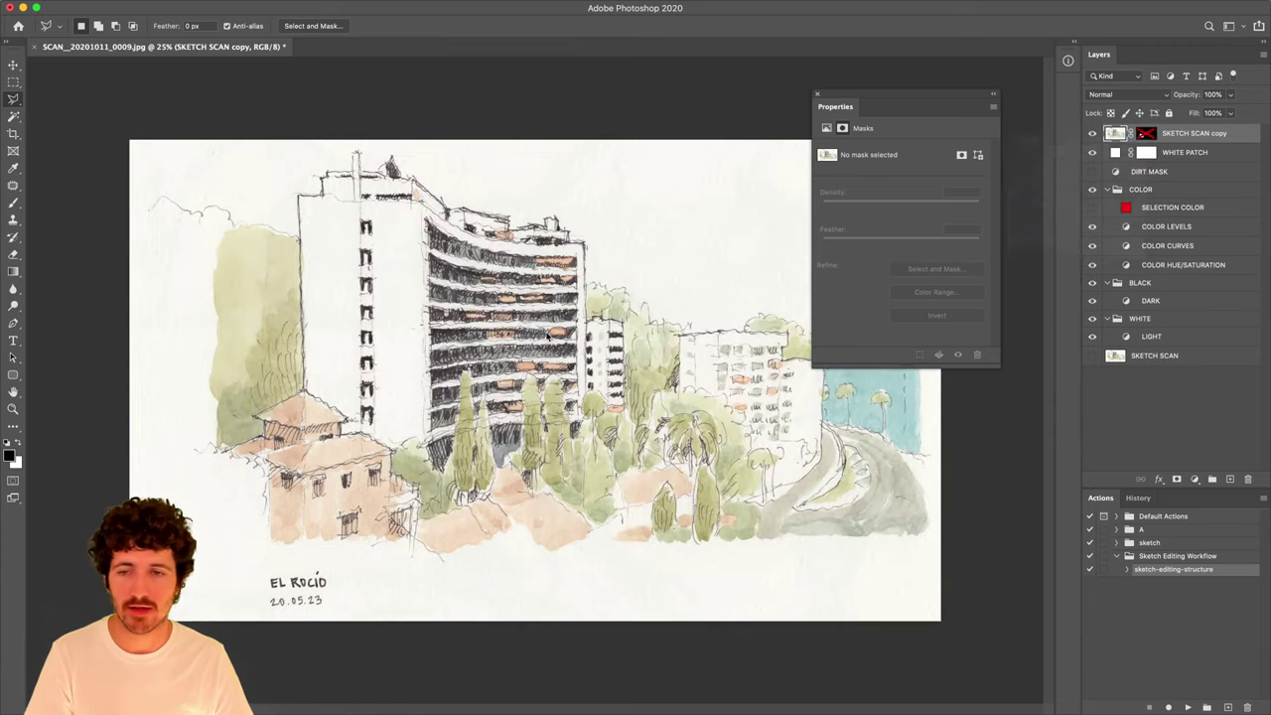
# Switch to the Brush tool and set its hardness to 100%.
pyautogui.press('b')
pyautogui.rightClick(460, 407)
pyautogui.write('250')
pyautogui.press('Return')
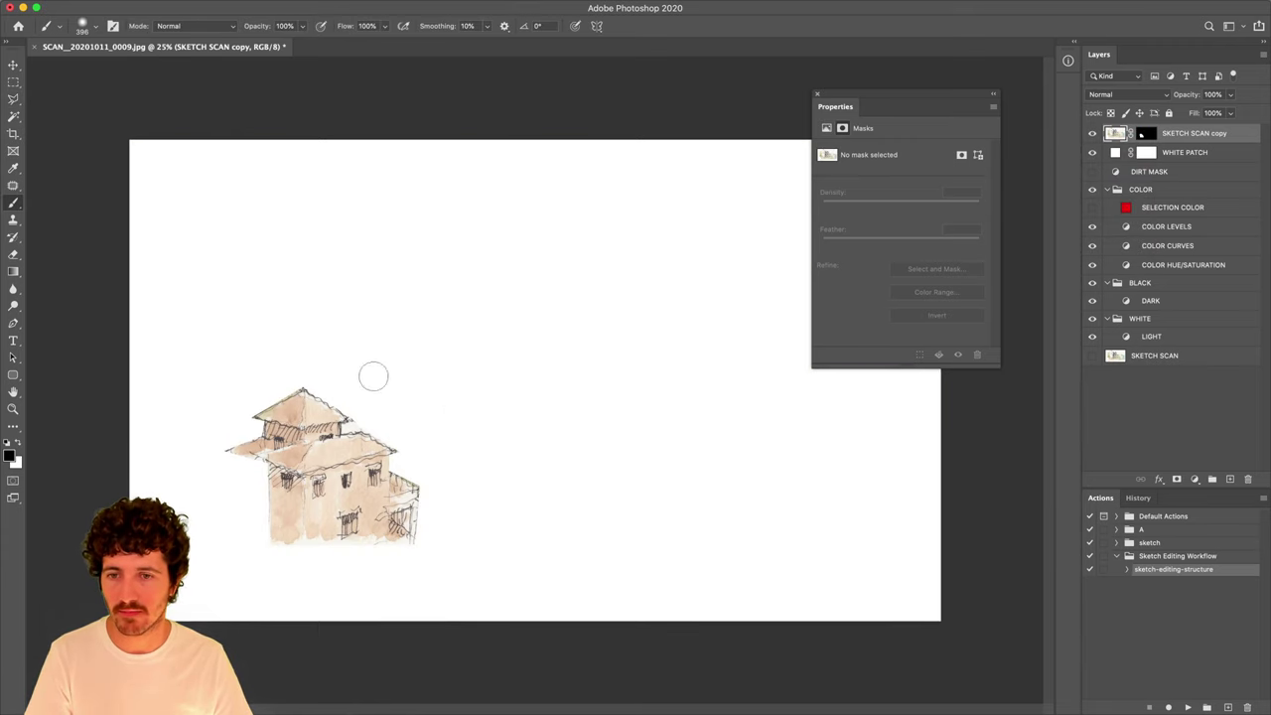
pyautogui.rightClick(358, 241)
pyautogui.press('Tab')
pyautogui.write('100')
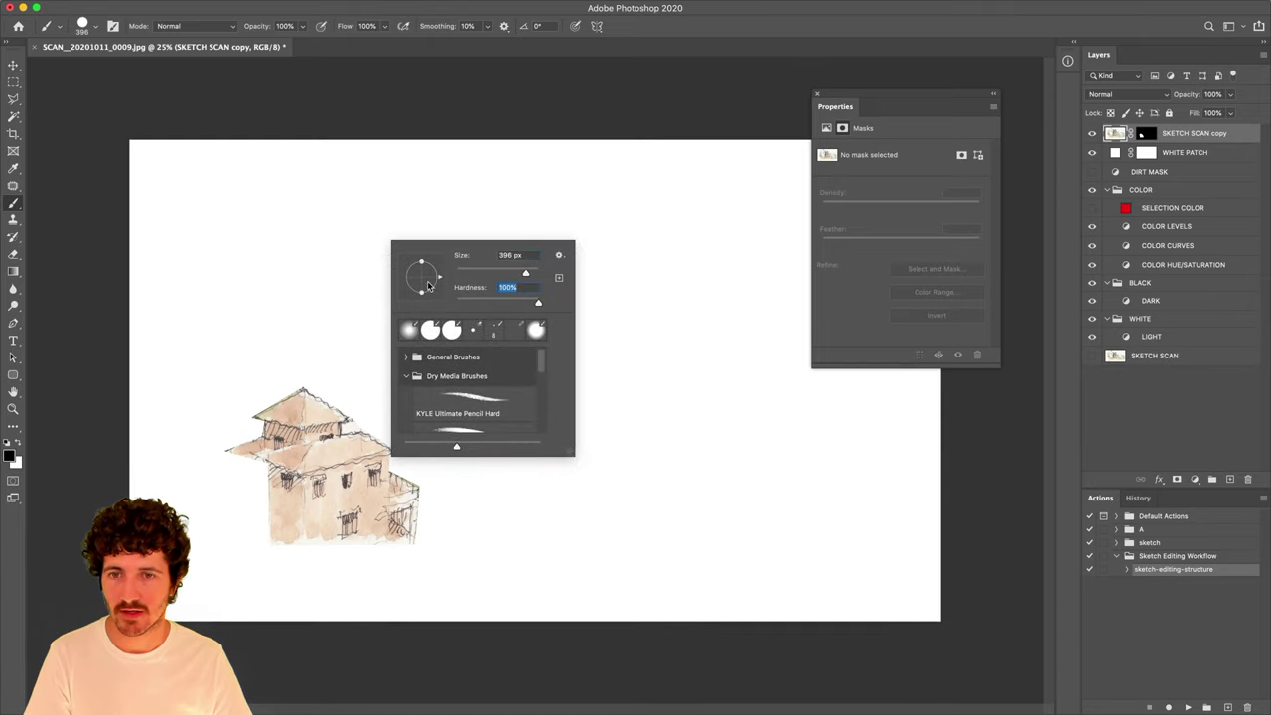
# Target the SKETCH SCAN copy layer's mask with a 396 px brush at 100% hardness and white as the foreground colour.
pyautogui.press('Return')
pyautogui.press('x')
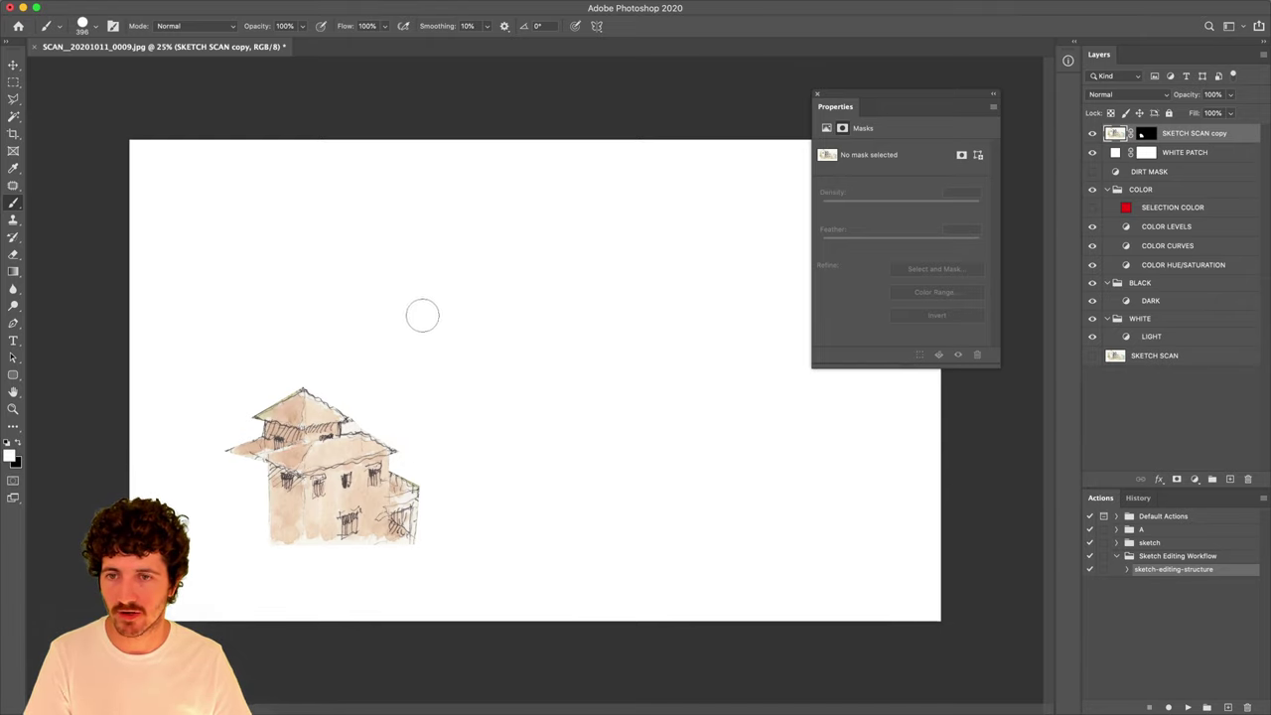
pyautogui.click(1148, 135)
pyautogui.press('x')
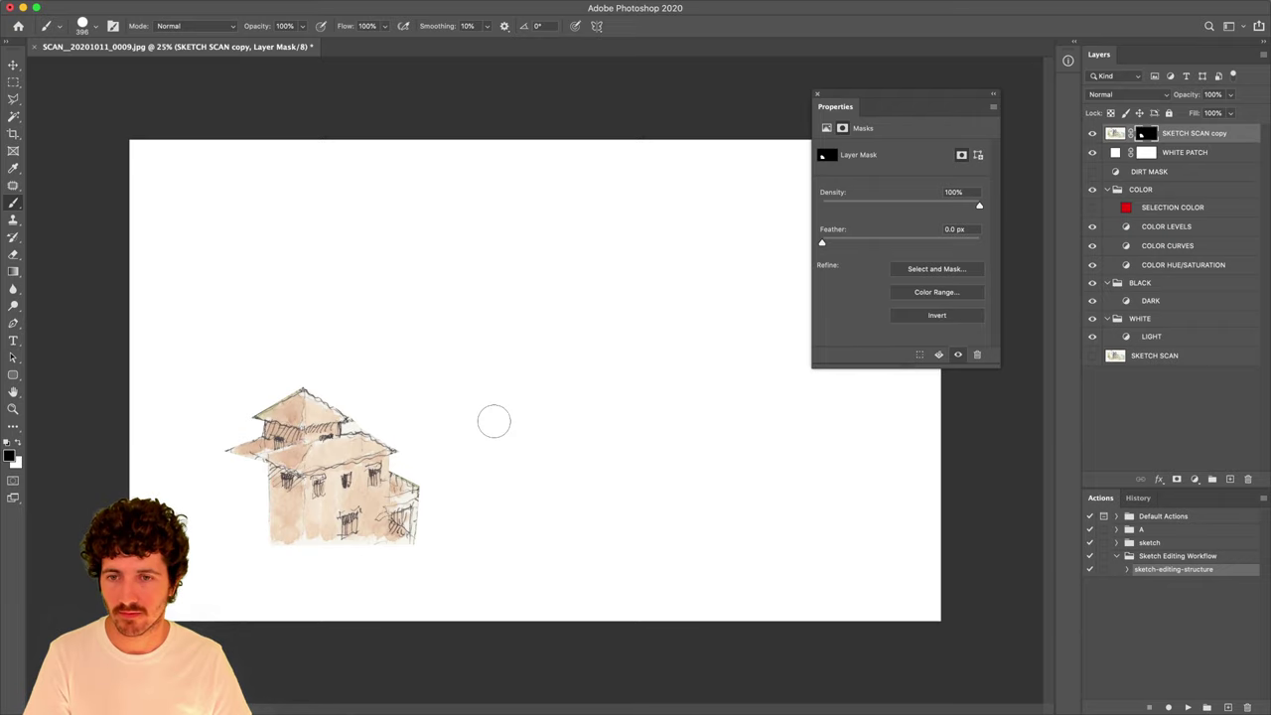
pyautogui.press('x')
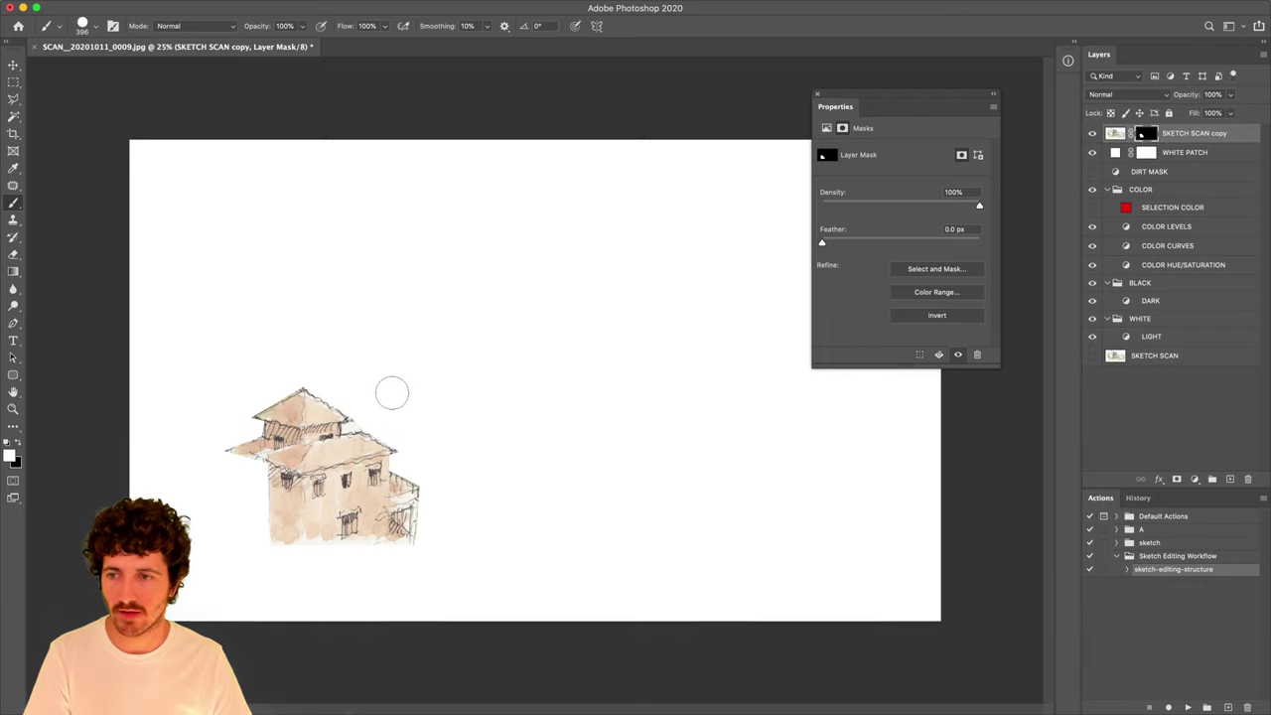
# Enlarge the brush to 492 px and paint white on the mask to reveal the tower block and the trees at its base.
pyautogui.moveTo(407, 397)
pyautogui.mouseDown()
pyautogui.moveTo(492, 402)
pyautogui.moveTo(404, 420)
pyautogui.moveTo(527, 338)
pyautogui.moveTo(512, 258)
pyautogui.moveTo(309, 205)
pyautogui.moveTo(462, 253)
pyautogui.mouseUp()
pyautogui.rightClick(461, 253)
pyautogui.moveTo(585, 283); pyautogui.dragTo(606, 286)
pyautogui.press('Return')
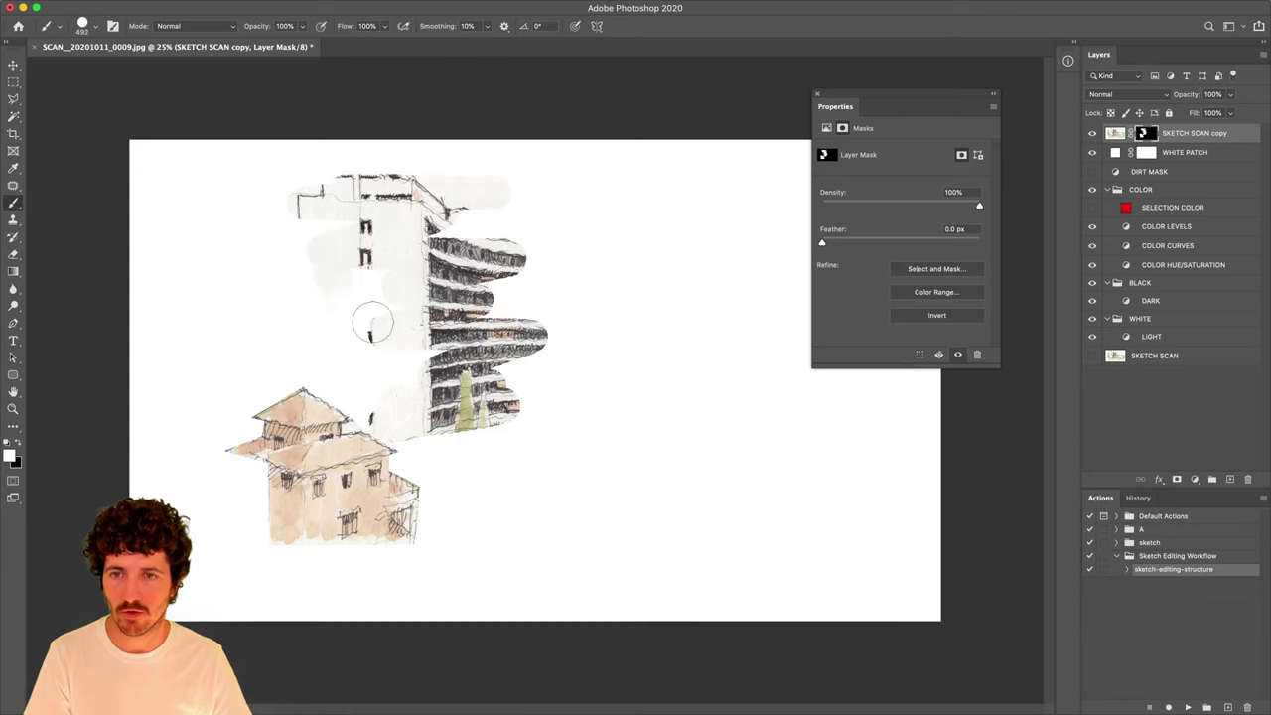
pyautogui.moveTo(368, 318)
pyautogui.mouseDown()
pyautogui.moveTo(270, 261)
pyautogui.moveTo(368, 221)
pyautogui.moveTo(553, 347)
pyautogui.moveTo(588, 405)
pyautogui.moveTo(617, 411)
pyautogui.moveTo(412, 447)
pyautogui.moveTo(578, 435)
pyautogui.moveTo(640, 459)
pyautogui.moveTo(333, 402)
pyautogui.moveTo(356, 340)
pyautogui.moveTo(308, 382)
pyautogui.moveTo(293, 306)
pyautogui.moveTo(290, 348)
pyautogui.moveTo(314, 217)
pyautogui.mouseUp()
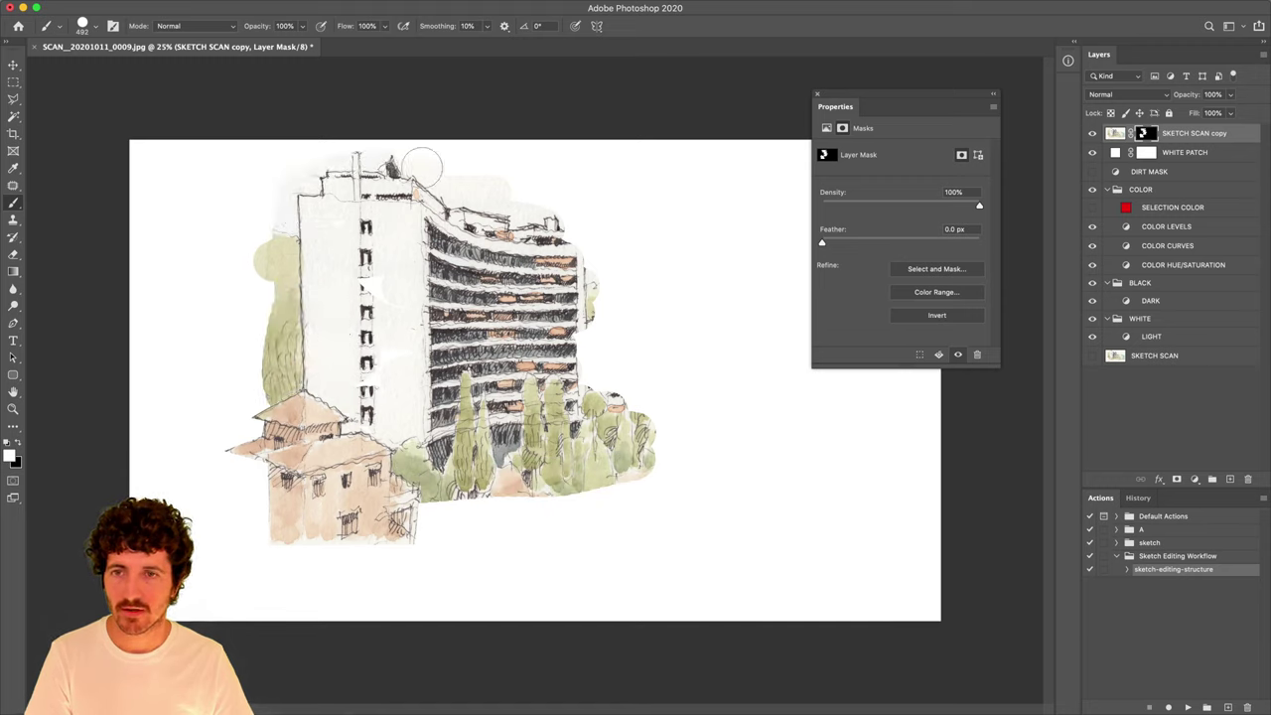
pyautogui.moveTo(541, 219)
pyautogui.mouseDown()
pyautogui.moveTo(586, 256)
pyautogui.moveTo(591, 396)
pyautogui.moveTo(576, 437)
pyautogui.mouseUp()
# Select the area outside the tower with the Polygonal Lasso, following its outline from the house roof around to the trees.
pyautogui.press('l')
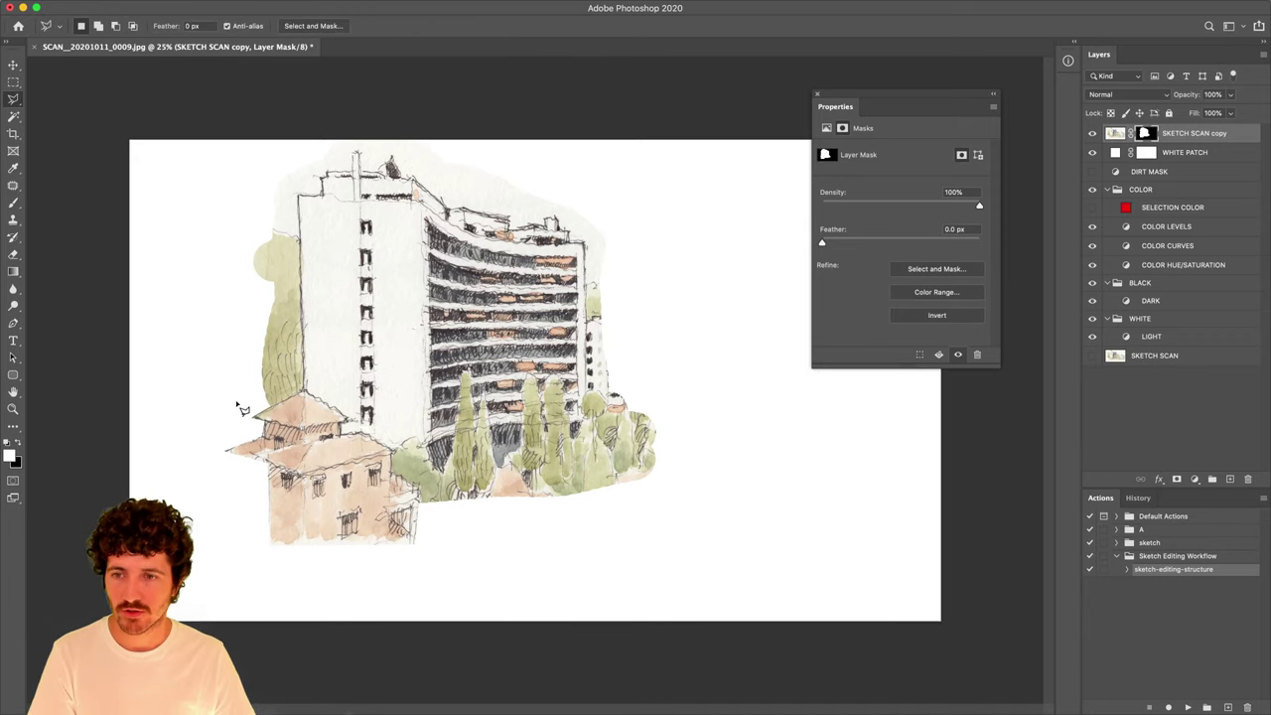
pyautogui.click(308, 395)
pyautogui.click(298, 194)
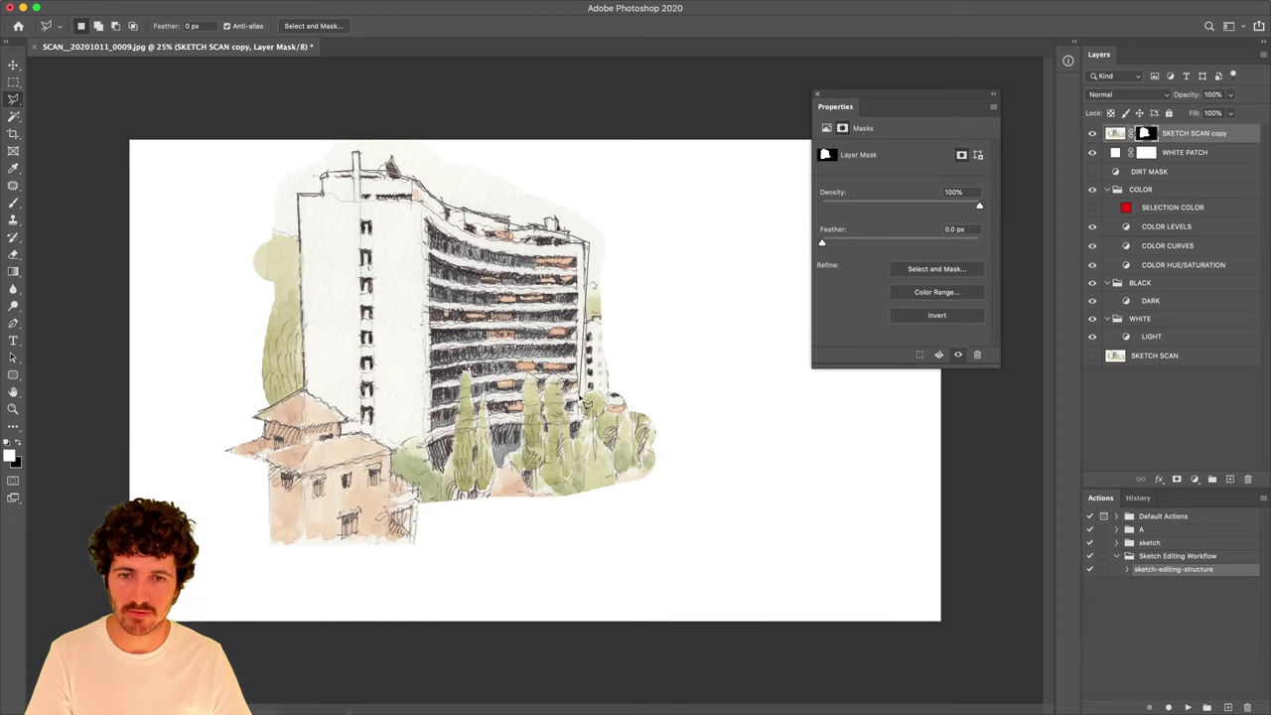
pyautogui.click(644, 405)
pyautogui.click(663, 177)
pyautogui.click(555, 117)
pyautogui.click(320, 77)
pyautogui.click(181, 128)
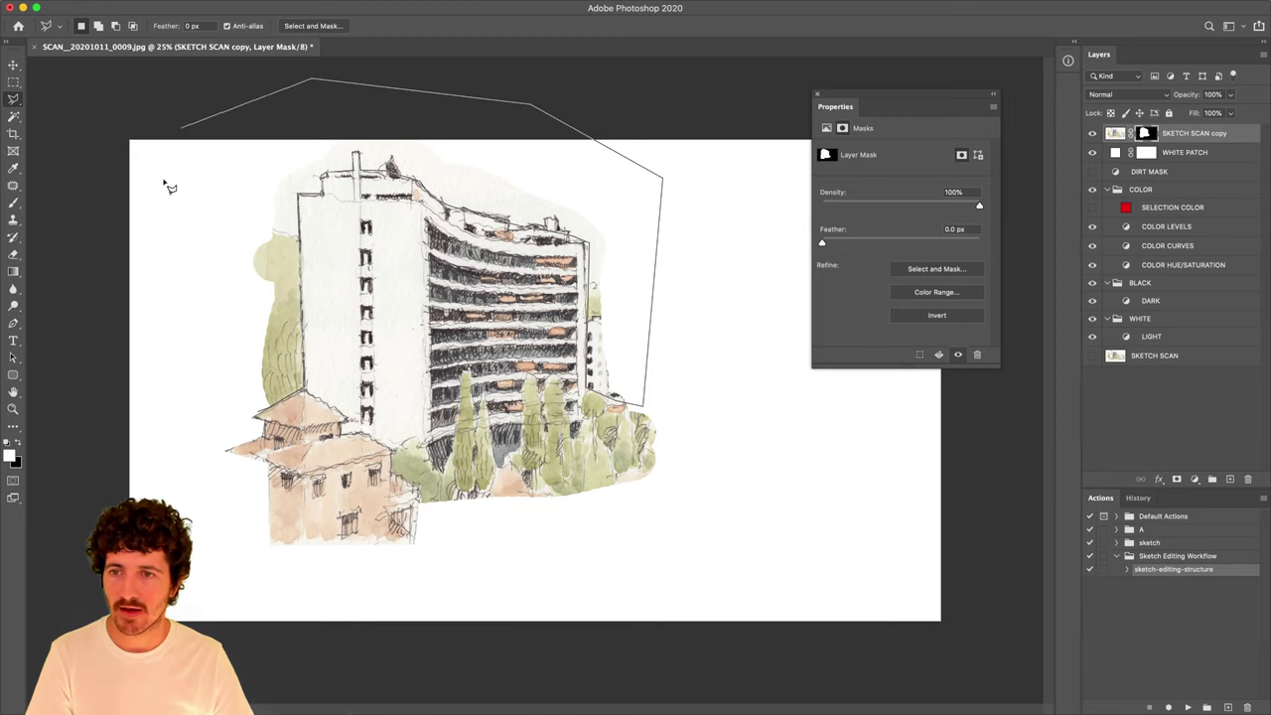
pyautogui.click(152, 308)
pyautogui.click(203, 415)
pyautogui.click(308, 395)
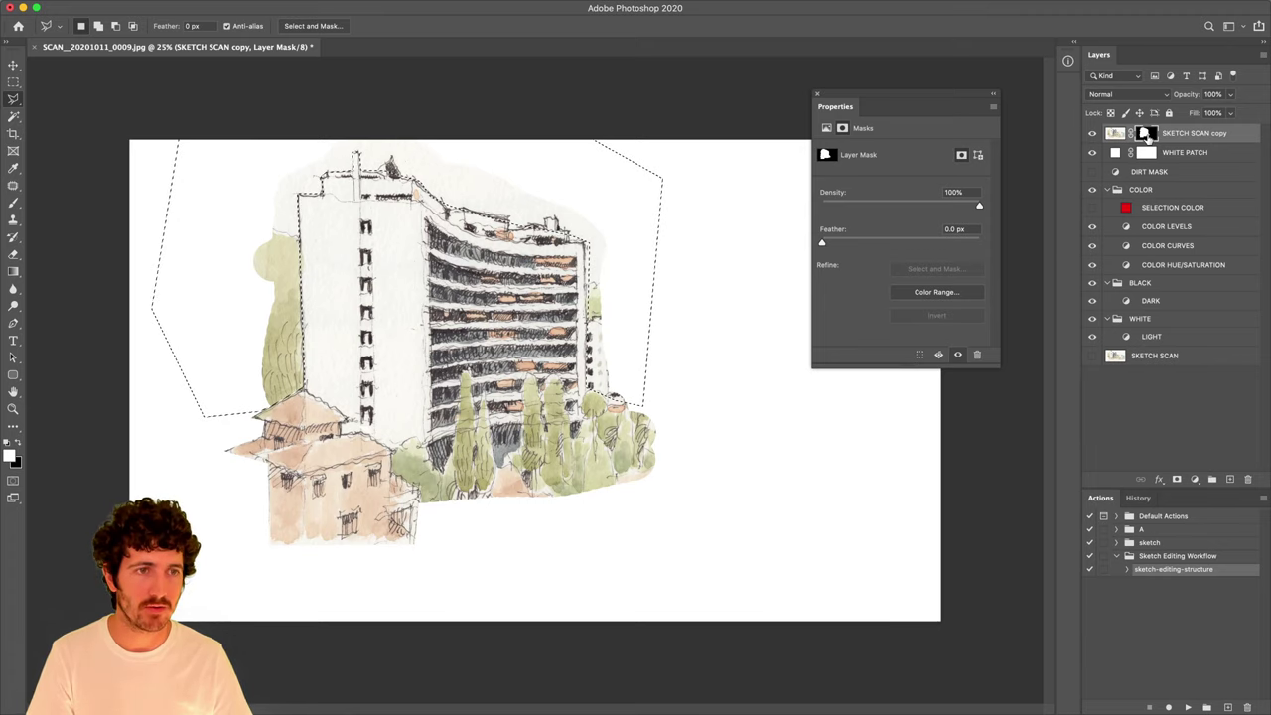
# Fill the selected area of the SKETCH SCAN copy mask with black and clear the selection.
pyautogui.keyDown('alt'); pyautogui.click(1146, 133); pyautogui.keyUp('alt')
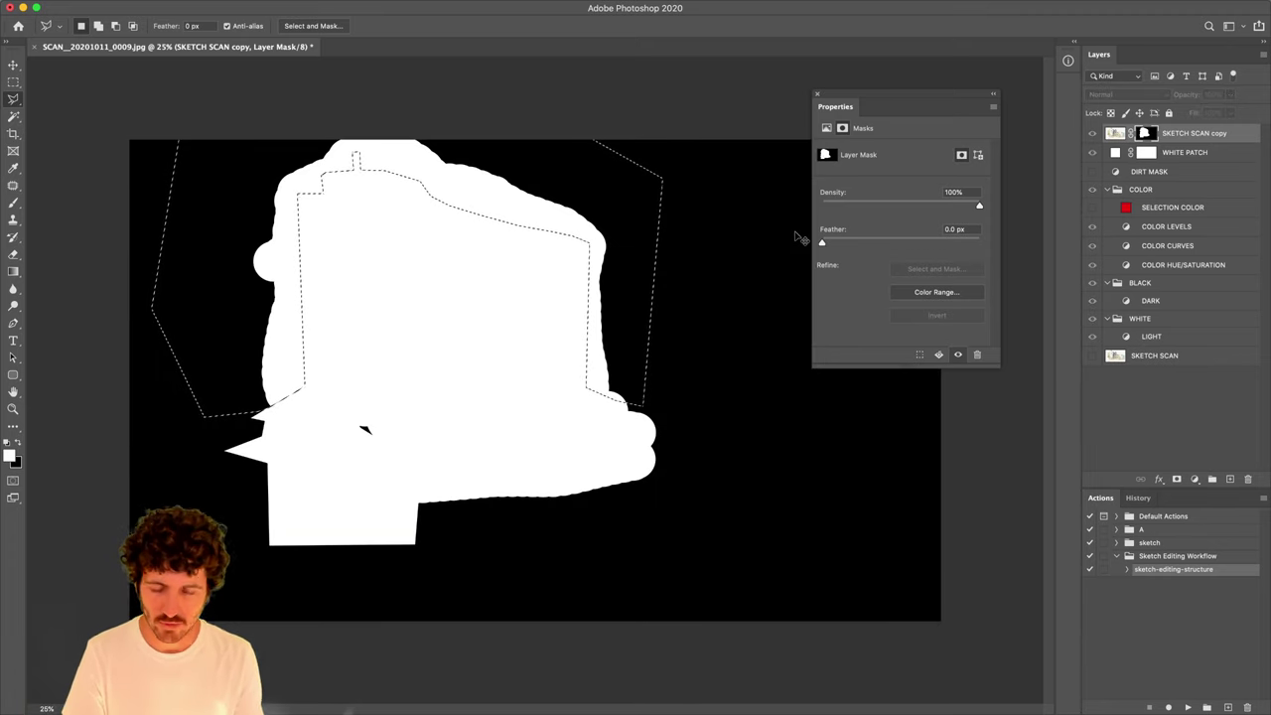
pyautogui.press('BackSpace')
pyautogui.press('super+d')
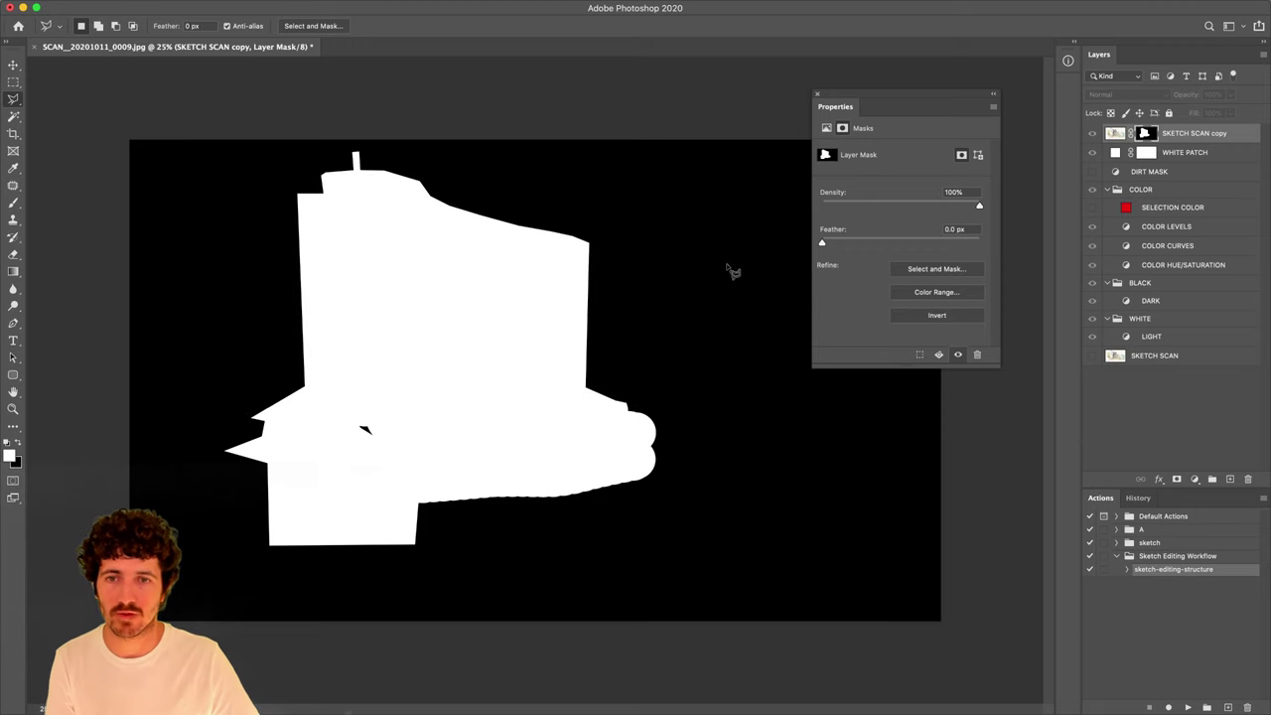
pyautogui.keyDown('alt'); pyautogui.click(1146, 134); pyautogui.keyUp('alt')
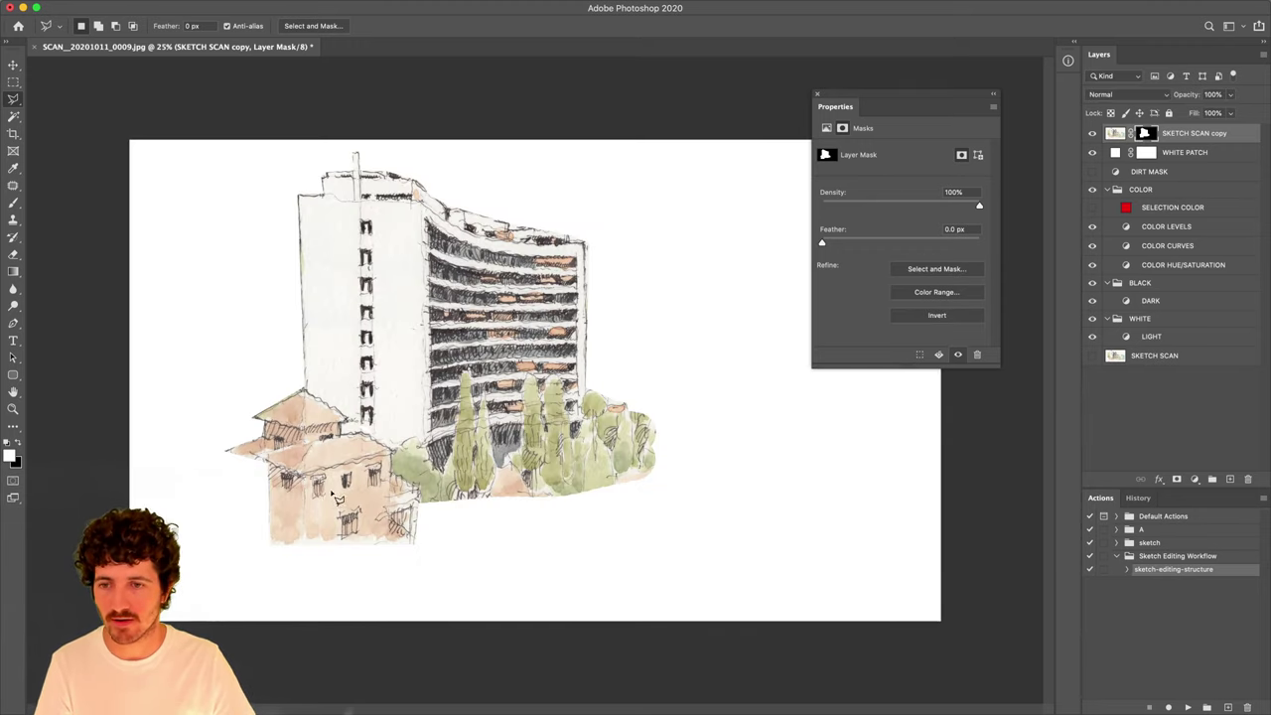
# Paint white on the mask with the 492 px brush to reveal the surrounding trees, background buildings and foreground roofs.
pyautogui.press('b')
pyautogui.rightClick(689, 314)
pyautogui.press('Escape')
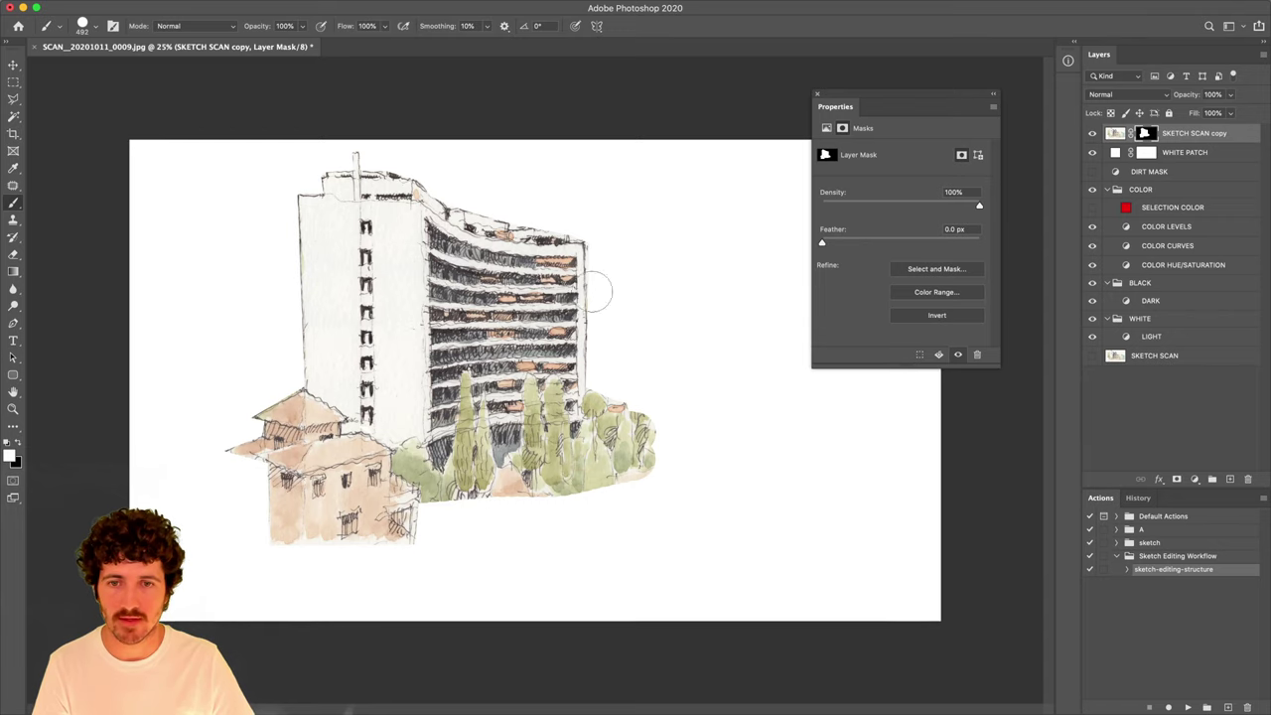
pyautogui.moveTo(597, 291)
pyautogui.mouseDown()
pyautogui.moveTo(542, 317)
pyautogui.moveTo(572, 242)
pyautogui.moveTo(637, 380)
pyautogui.moveTo(624, 387)
pyautogui.moveTo(607, 253)
pyautogui.moveTo(594, 336)
pyautogui.moveTo(708, 372)
pyautogui.moveTo(695, 402)
pyautogui.moveTo(494, 535)
pyautogui.moveTo(445, 508)
pyautogui.moveTo(573, 476)
pyautogui.moveTo(208, 333)
pyautogui.mouseUp()
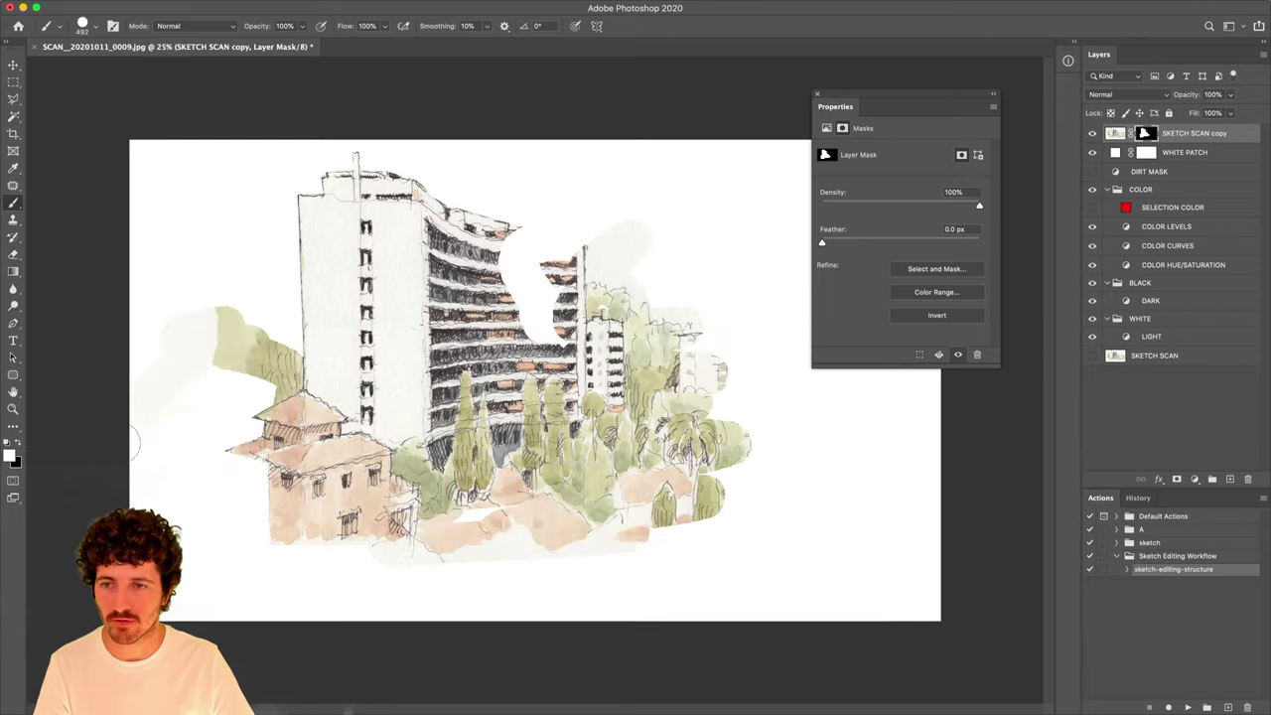
pyautogui.moveTo(132, 442)
pyautogui.mouseDown()
pyautogui.moveTo(212, 432)
pyautogui.moveTo(278, 373)
pyautogui.moveTo(260, 298)
pyautogui.mouseUp()
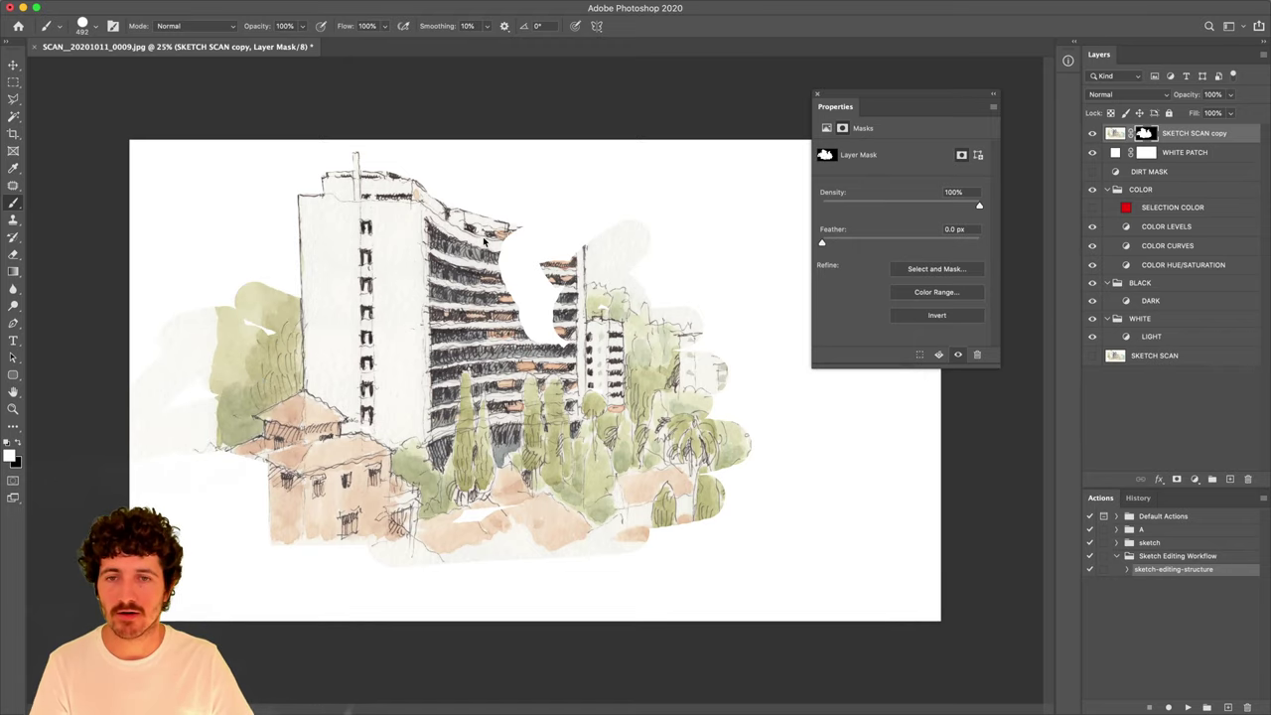
# Close the building scan and open 201004_el-rocio-3m-ibm-hd-diskette.psd from Finder.
pyautogui.press('super+w')
pyautogui.click(596, 240)
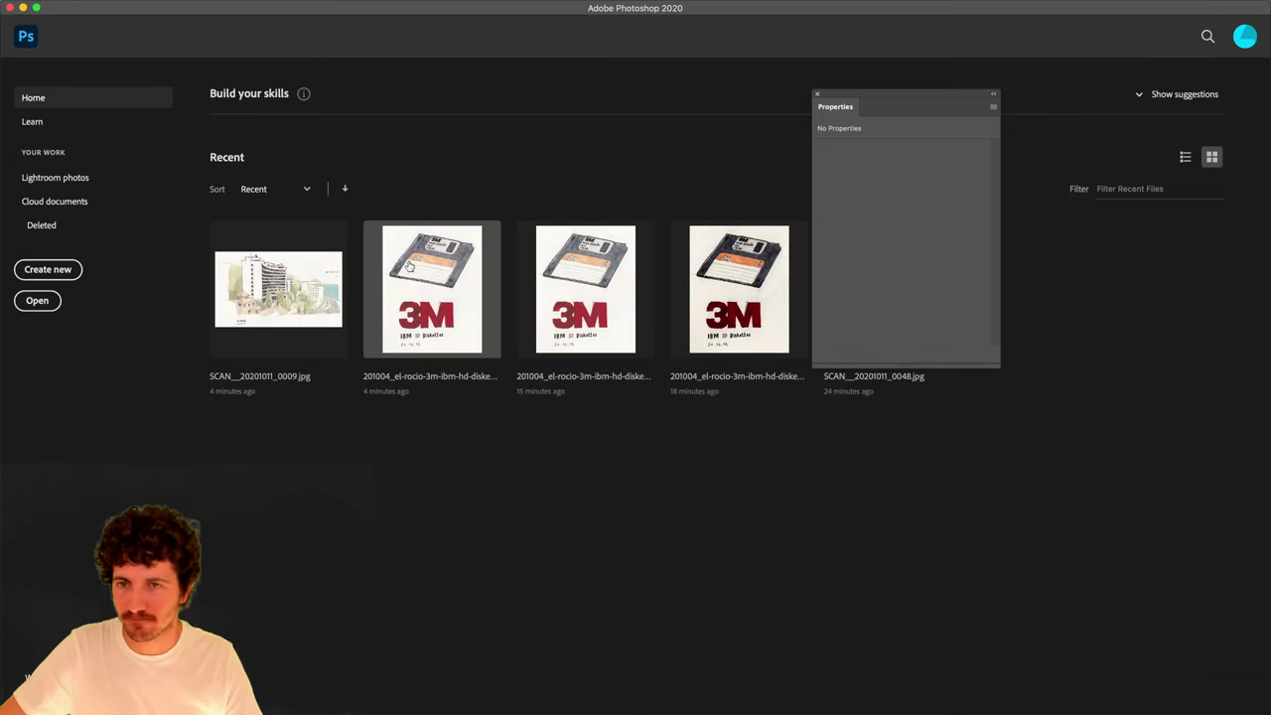
pyautogui.click(12, 275)
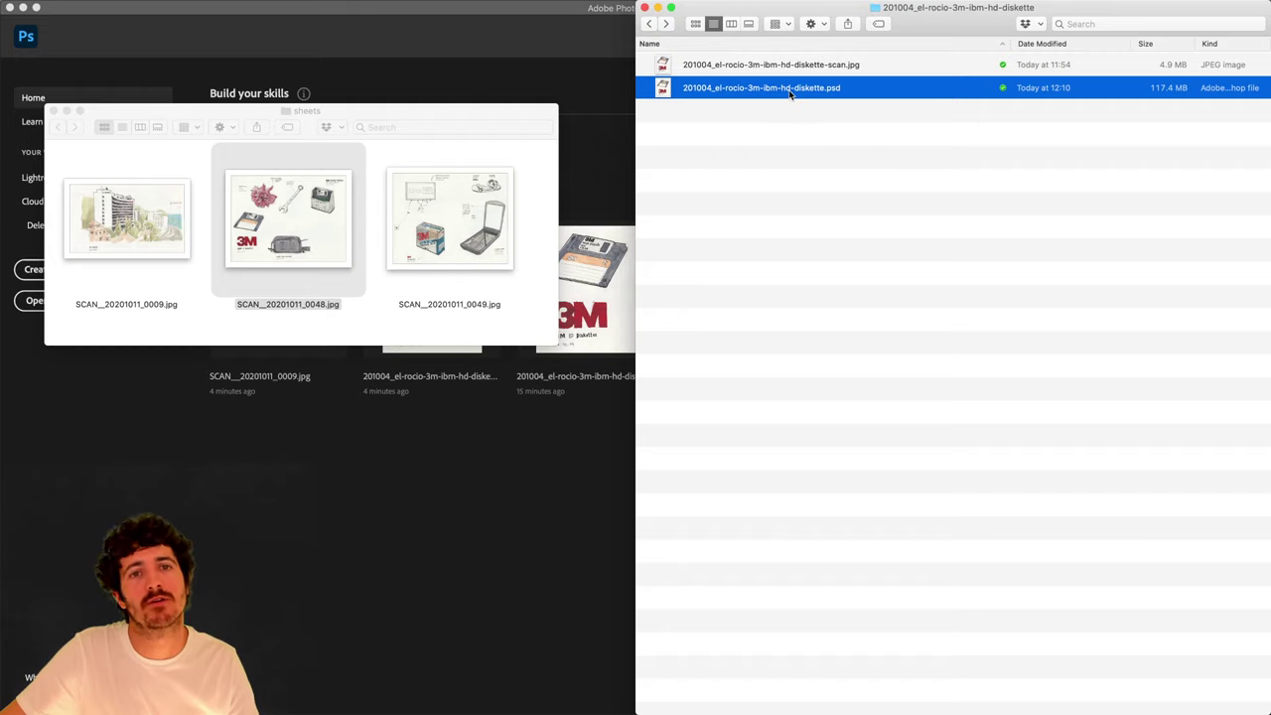
pyautogui.doubleClick(791, 88)
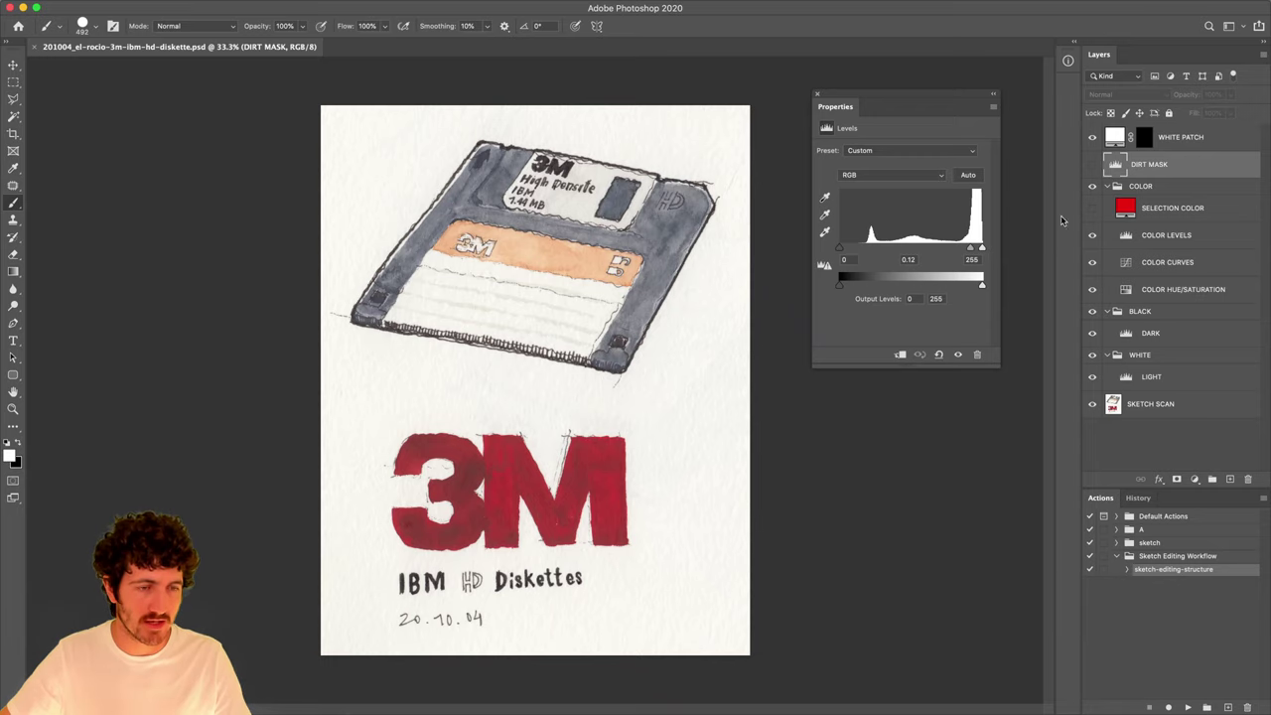
# Move the Properties panel clear of the diskette sketch and activate the Pen Tool.
pyautogui.moveTo(867, 99); pyautogui.dragTo(104, 88)
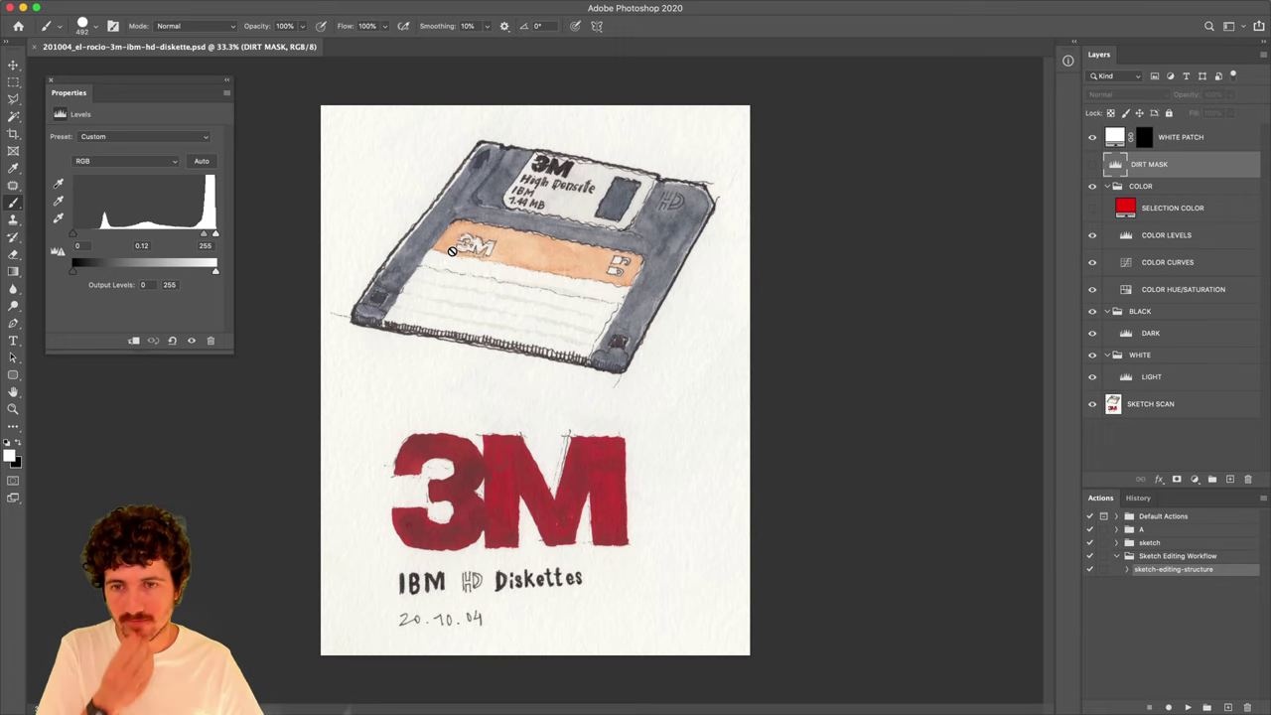
pyautogui.press('z')
pyautogui.click(452, 300)
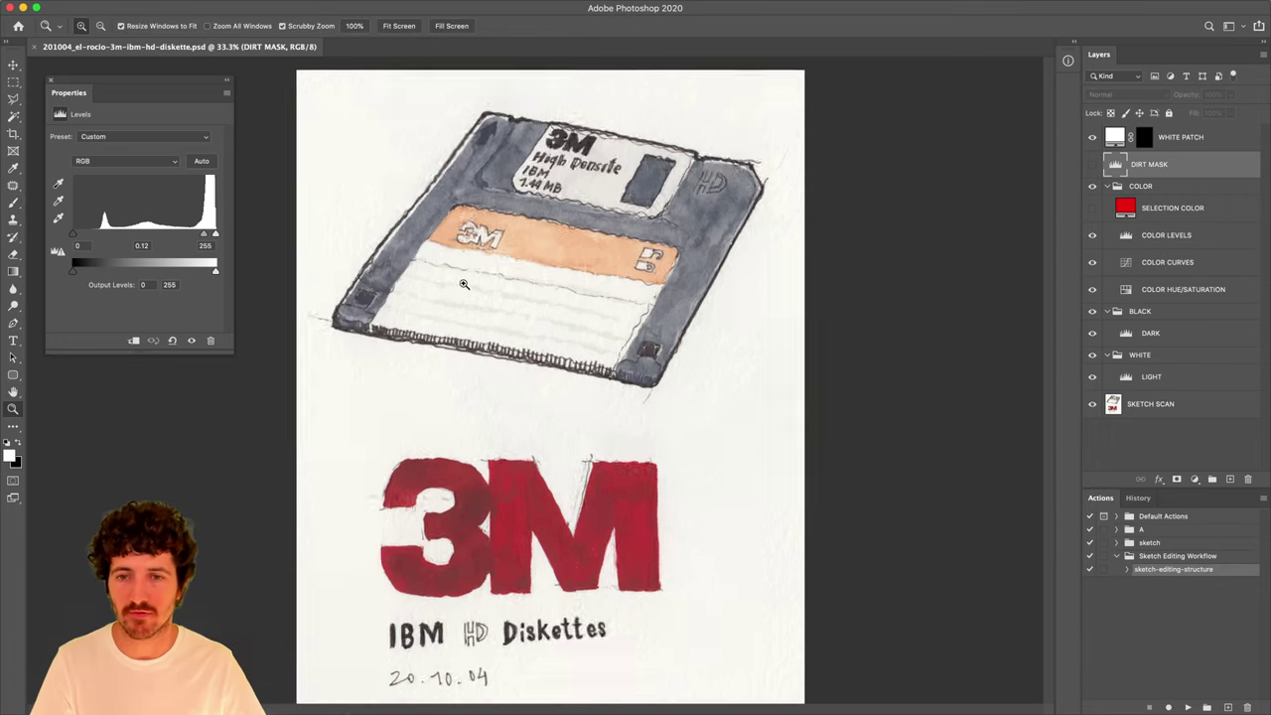
pyautogui.click(457, 303)
pyautogui.moveTo(499, 345); pyautogui.dragTo(507, 364)
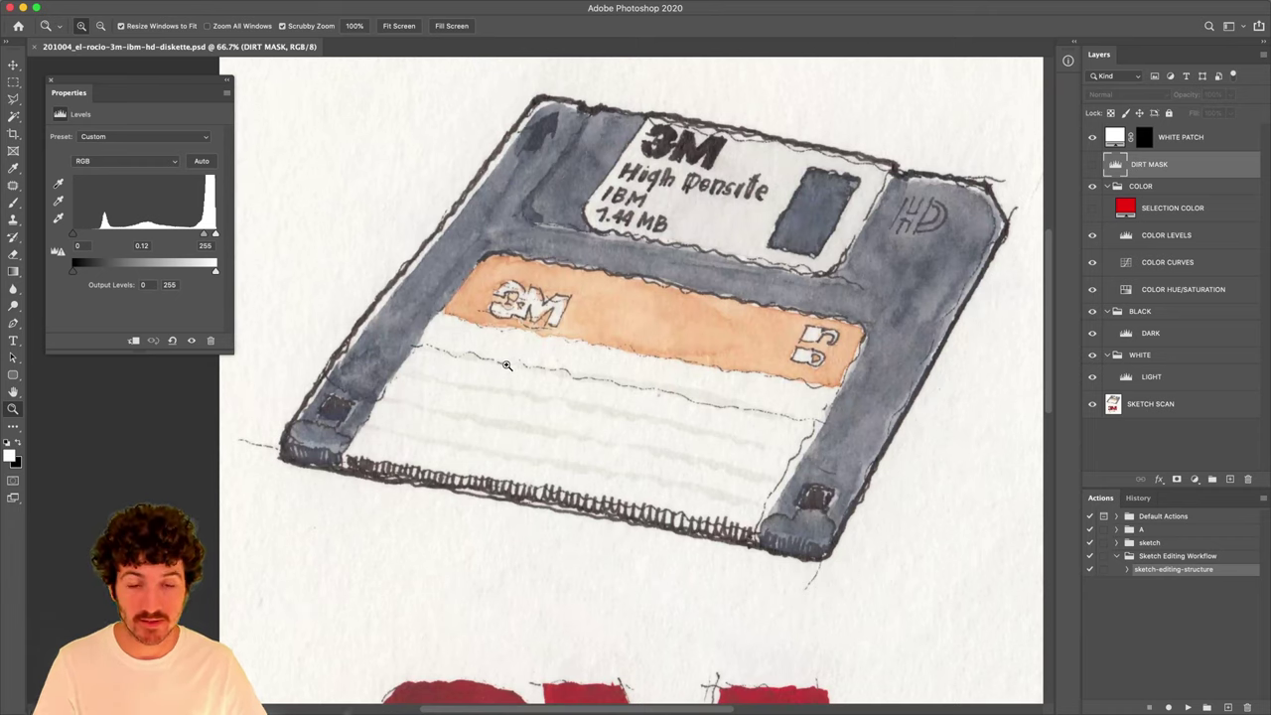
pyautogui.press('l')
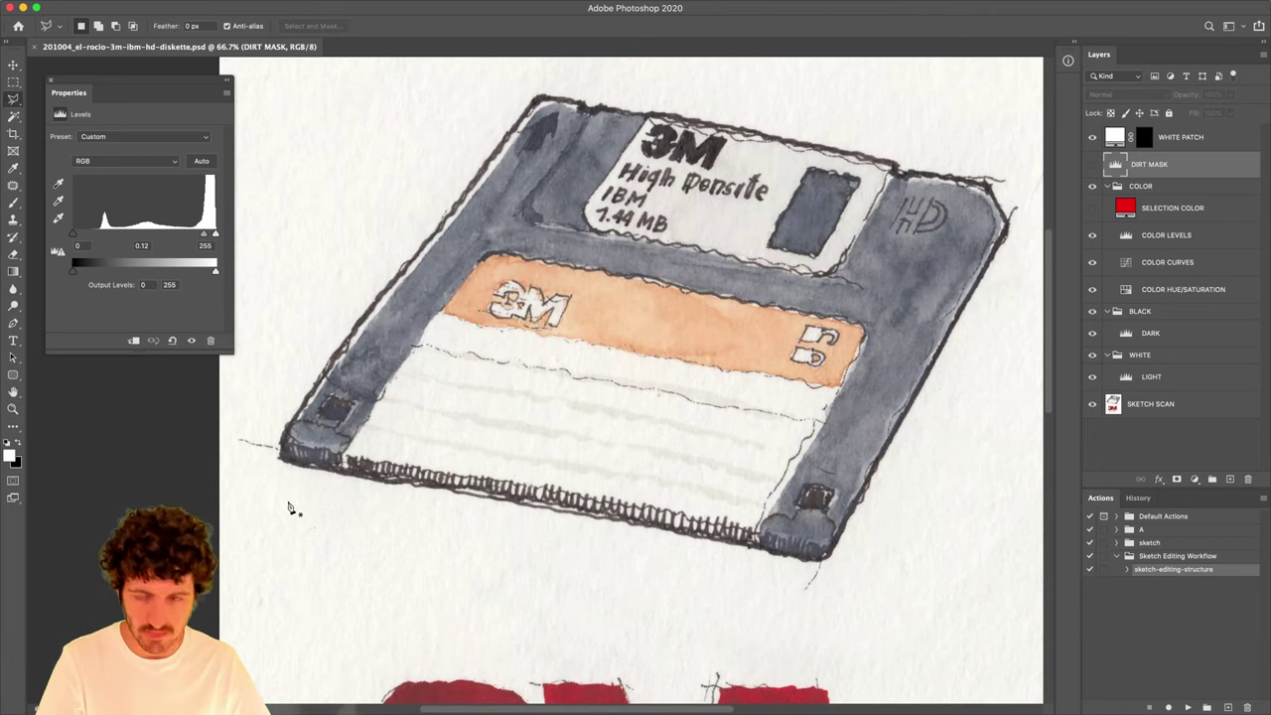
pyautogui.press('p')
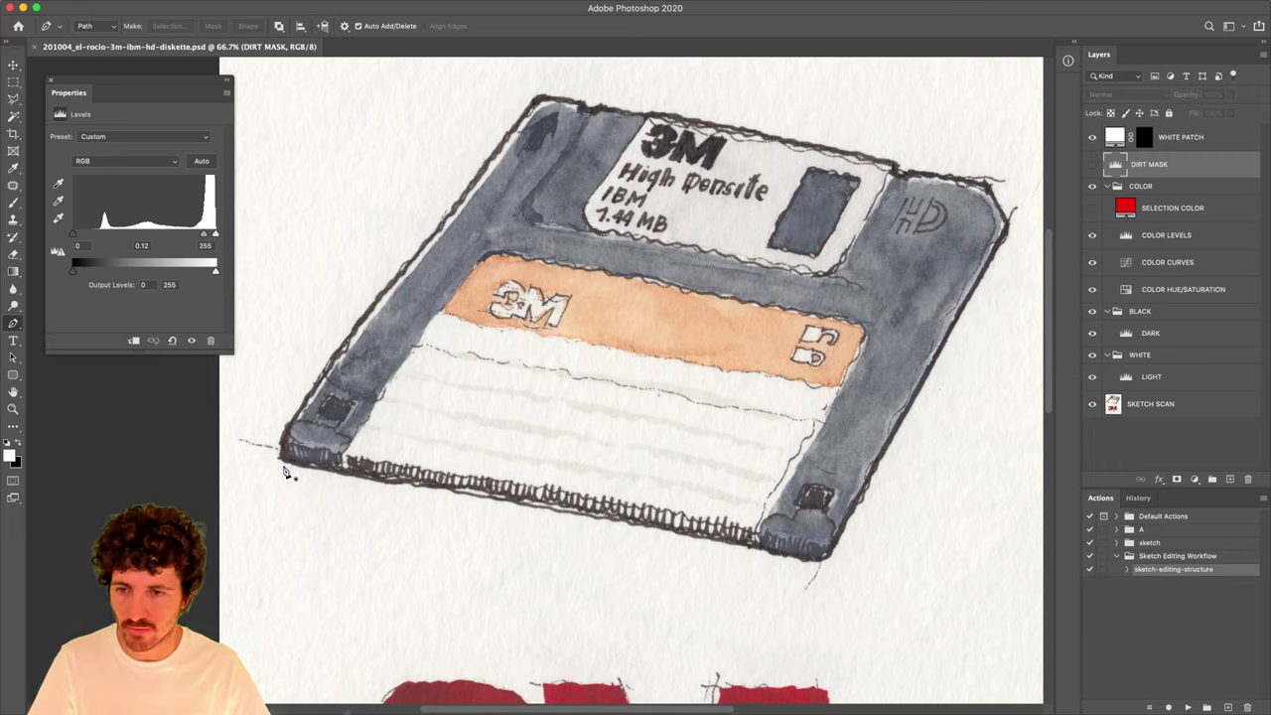
pyautogui.click(16, 323)
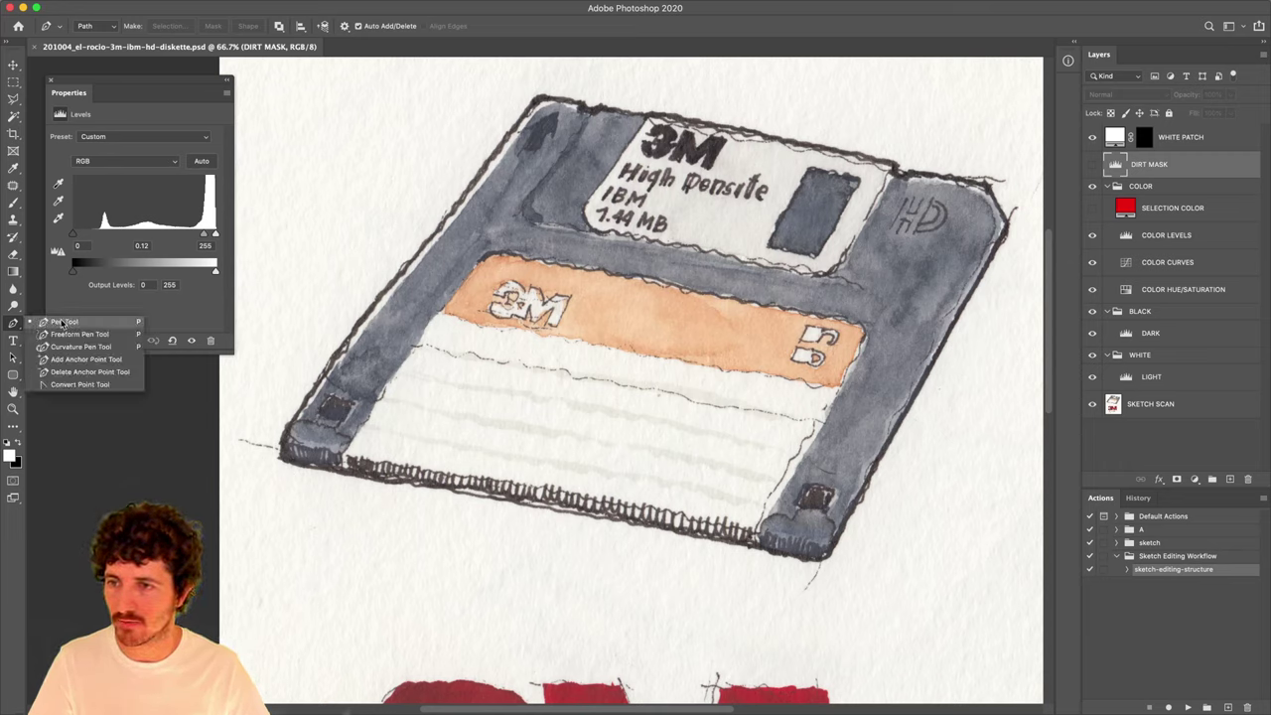
pyautogui.click(61, 323)
pyautogui.moveTo(4, 325)
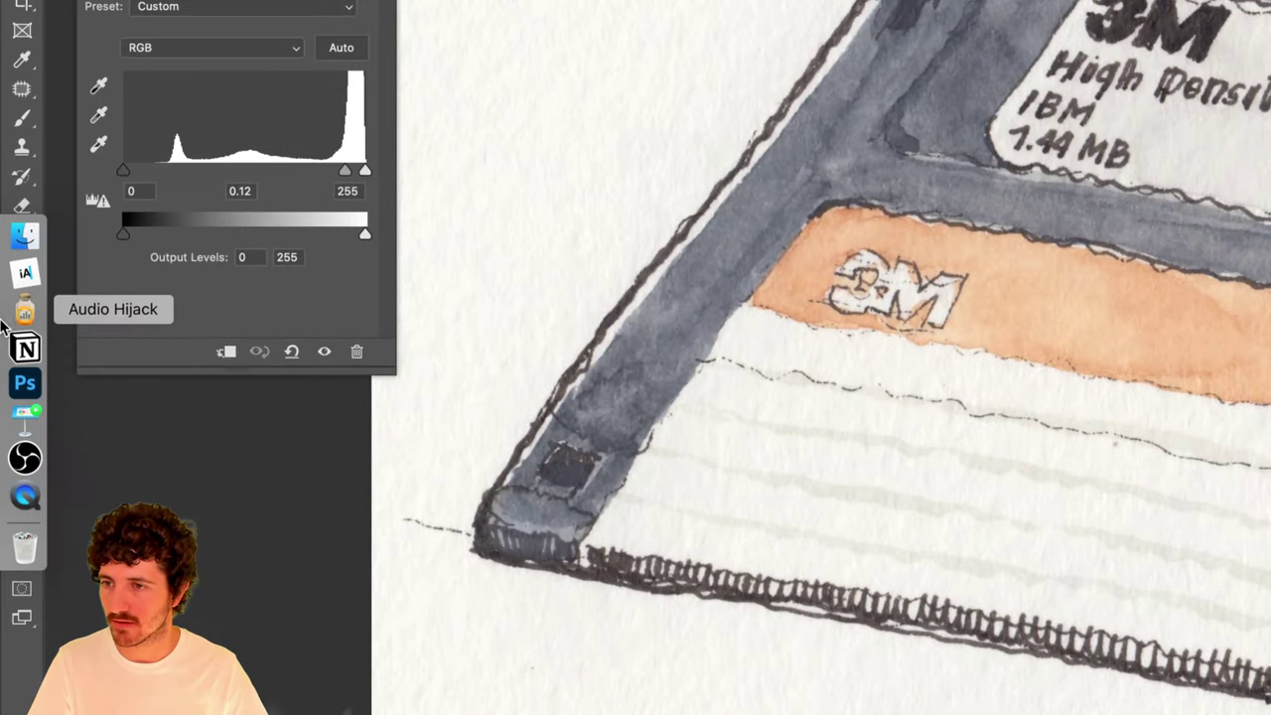
pyautogui.click(23, 324)
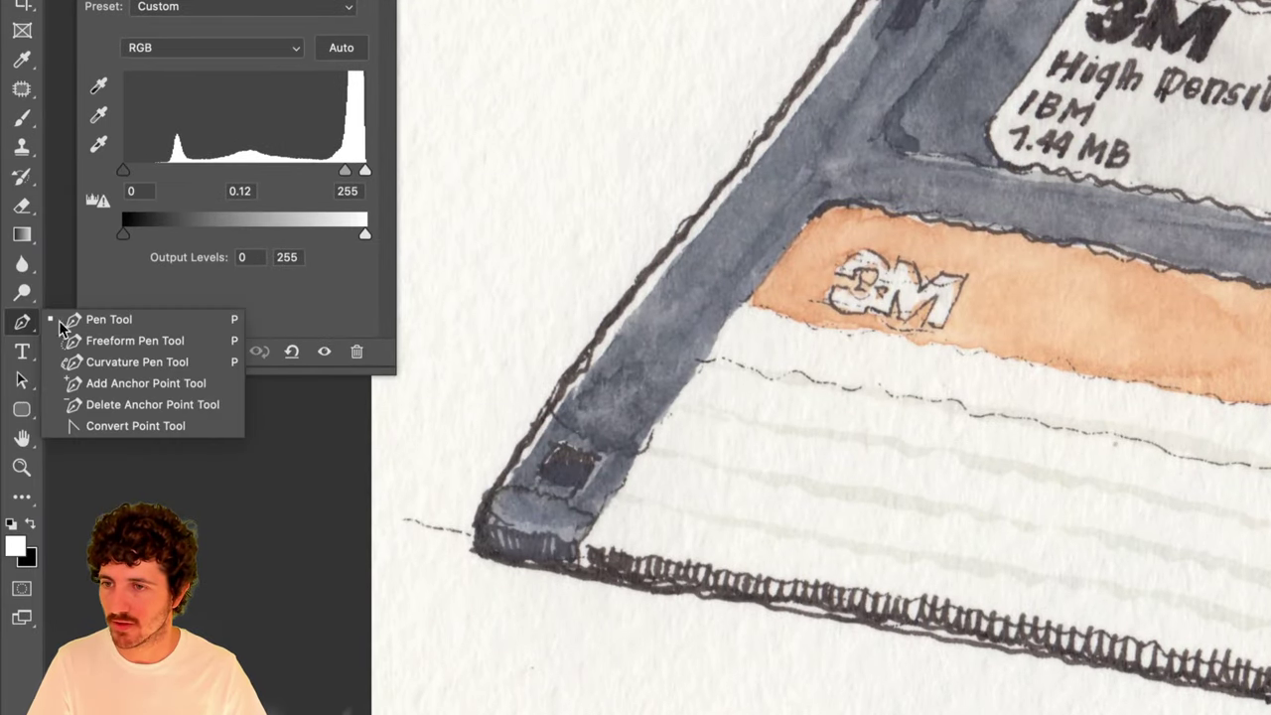
pyautogui.click(61, 323)
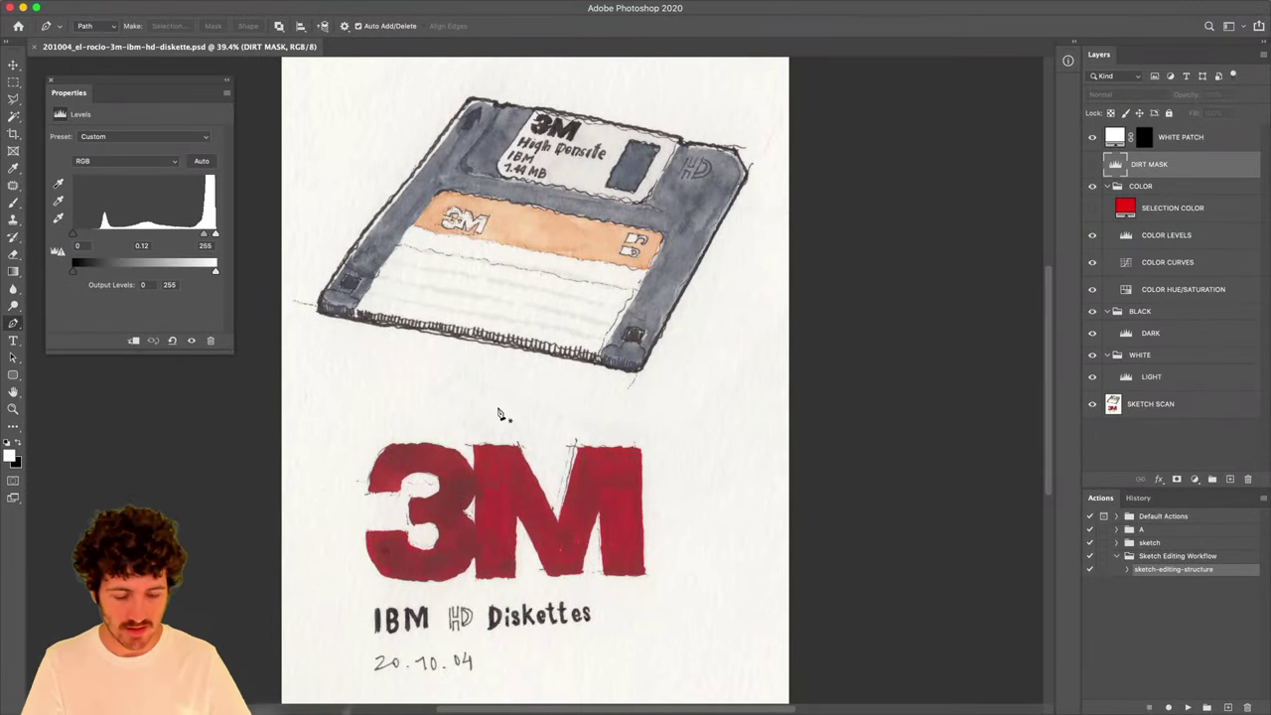
# Draw a closed polygonal path with the Pen Tool over the diskette's white label, extending past its lower edge.
pyautogui.press('super+minus')
pyautogui.press('z')
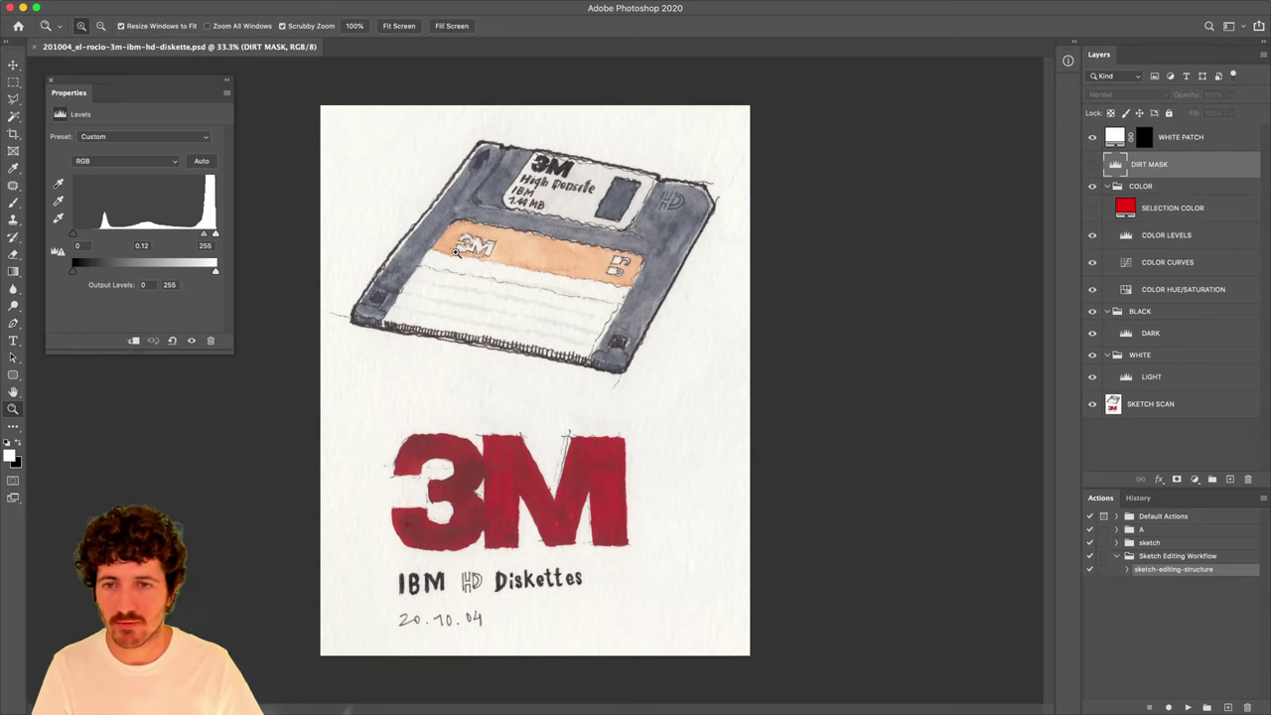
pyautogui.click(490, 229)
pyautogui.click(491, 229)
pyautogui.press('p')
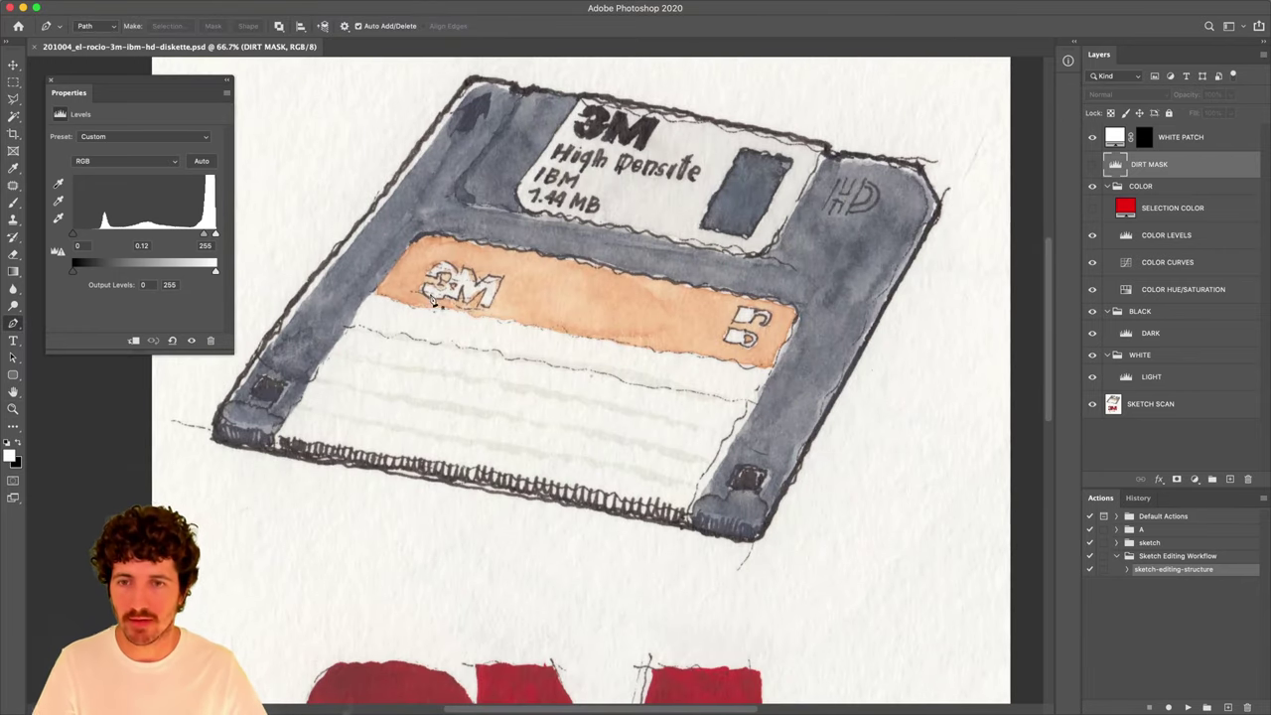
pyautogui.click(344, 446)
pyautogui.click(403, 511)
pyautogui.click(562, 504)
pyautogui.click(590, 459)
pyautogui.click(553, 354)
pyautogui.click(490, 331)
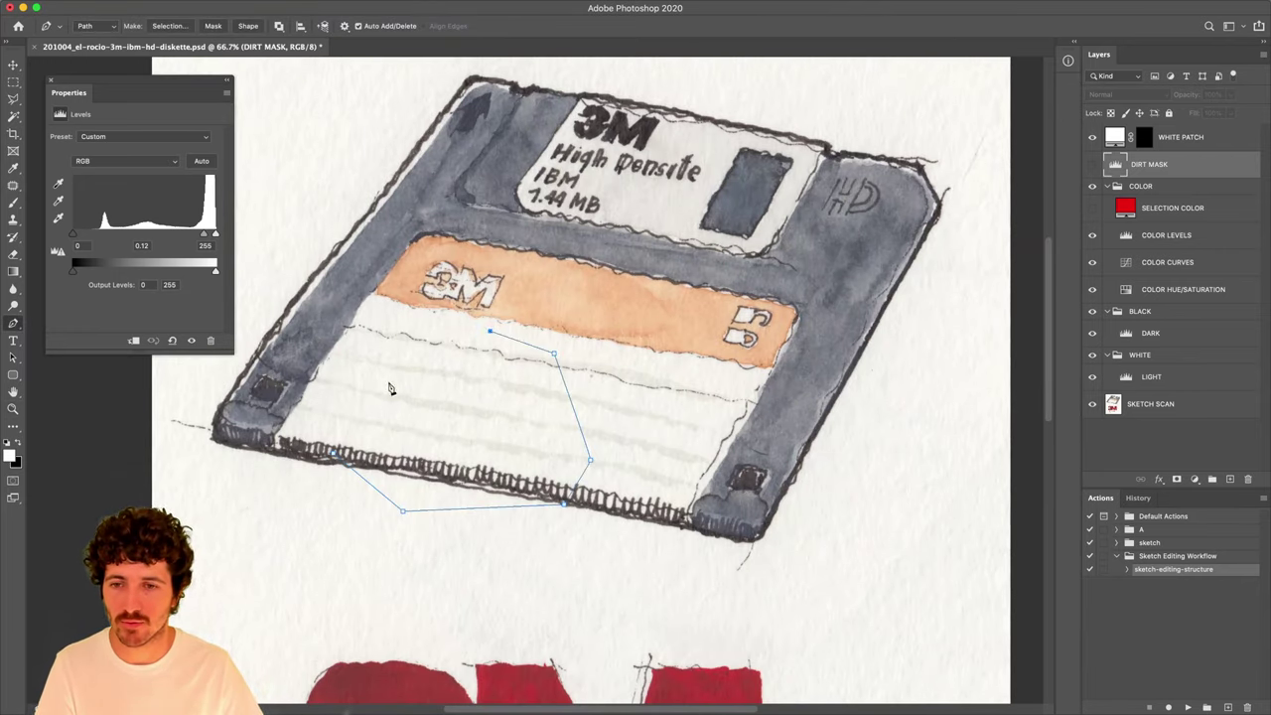
pyautogui.click(387, 382)
pyautogui.click(345, 446)
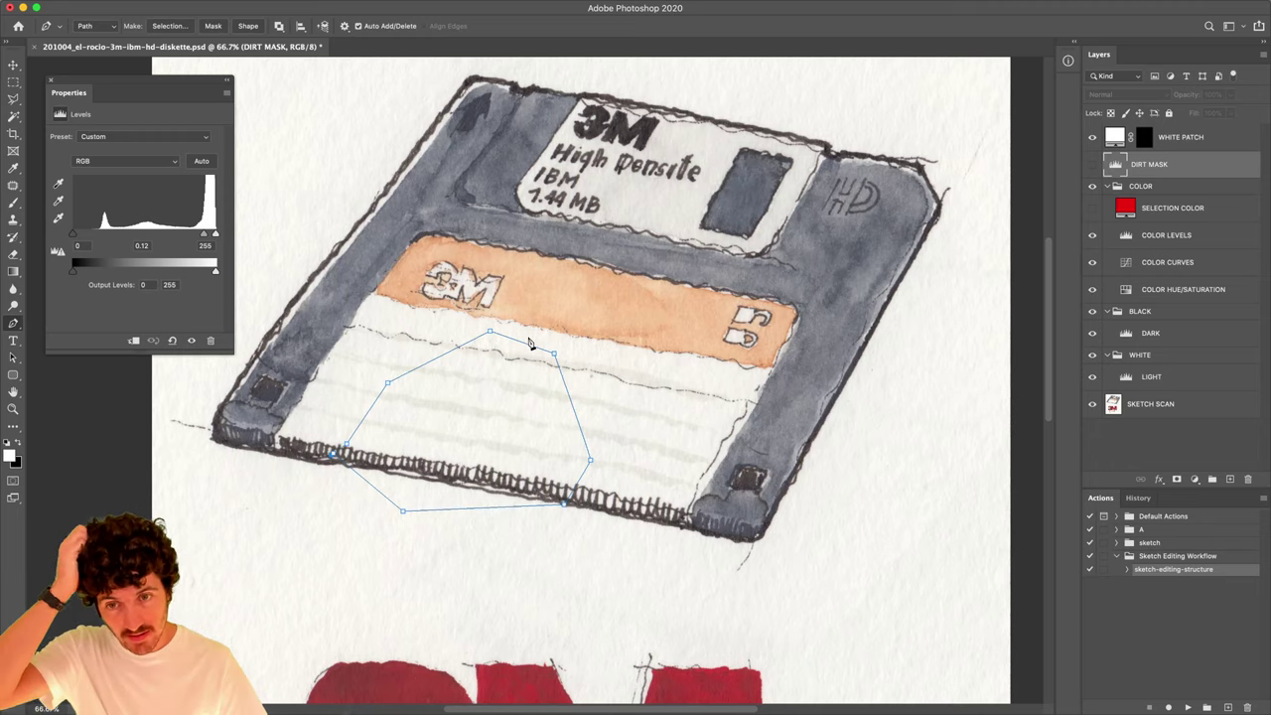
# Convert the pen path into a new anti-aliased selection with a feather radius of 0 pixels.
pyautogui.rightClick(462, 389)
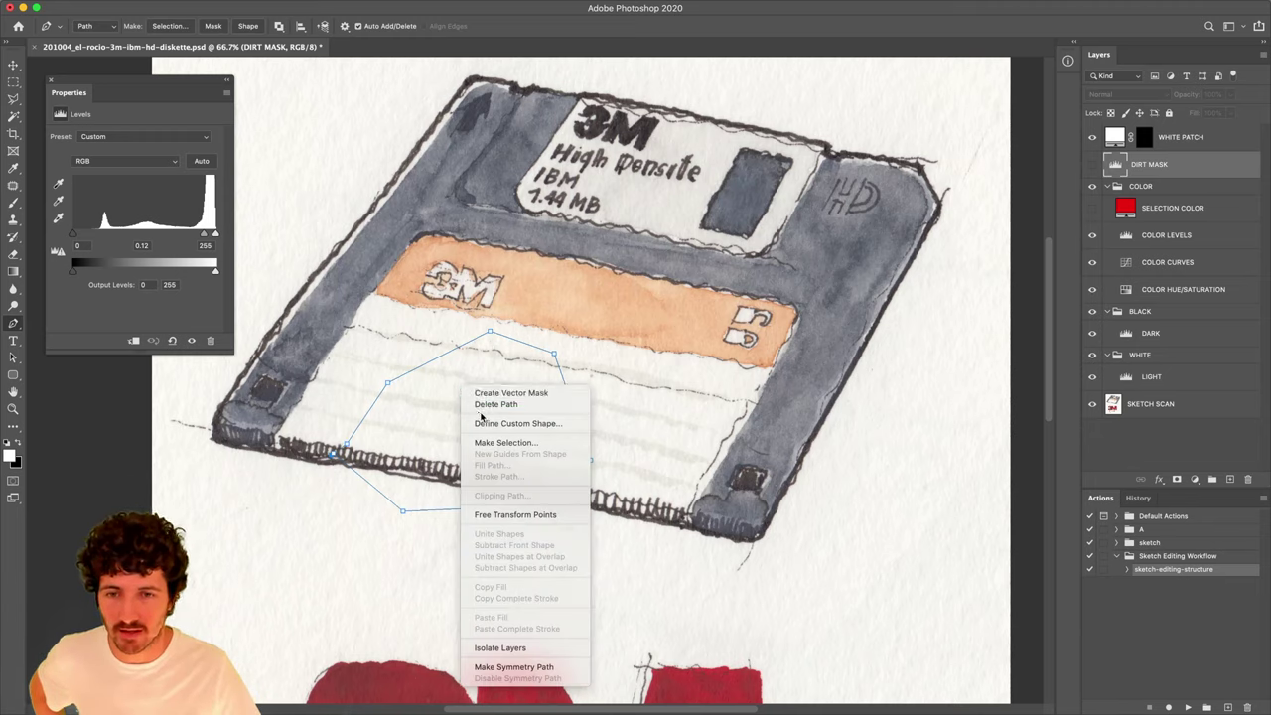
pyautogui.click(507, 444)
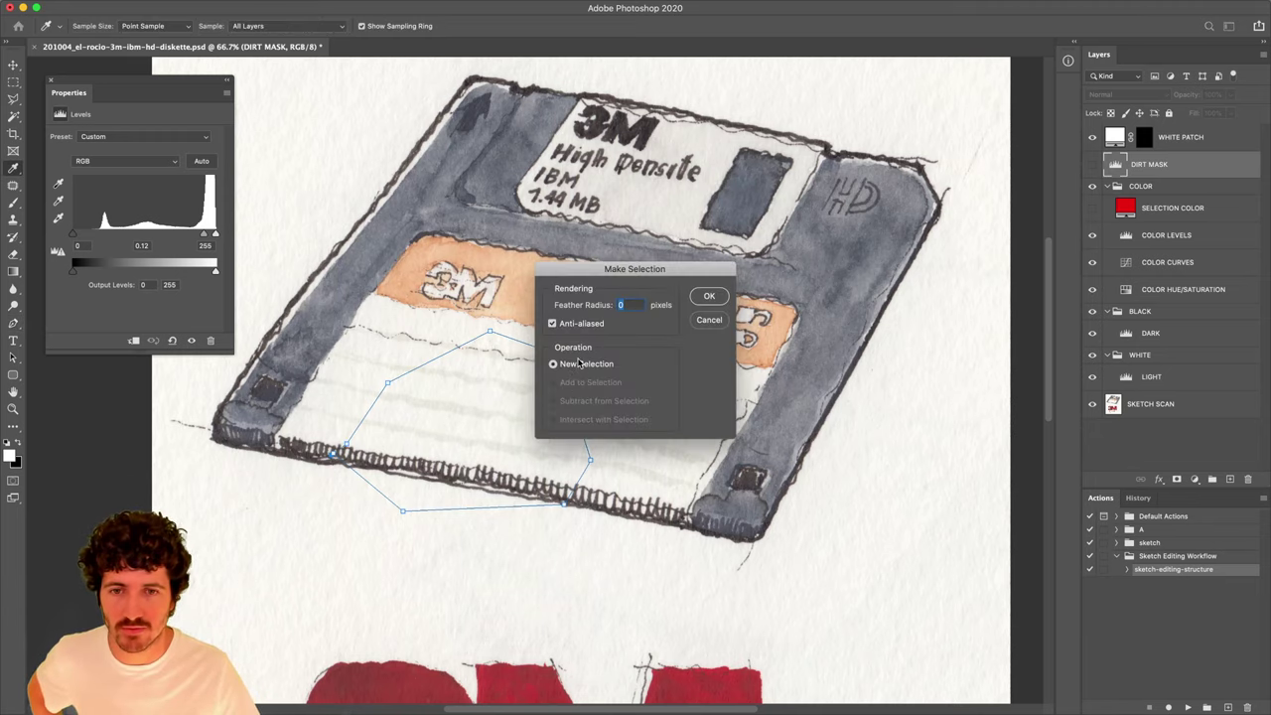
pyautogui.click(710, 298)
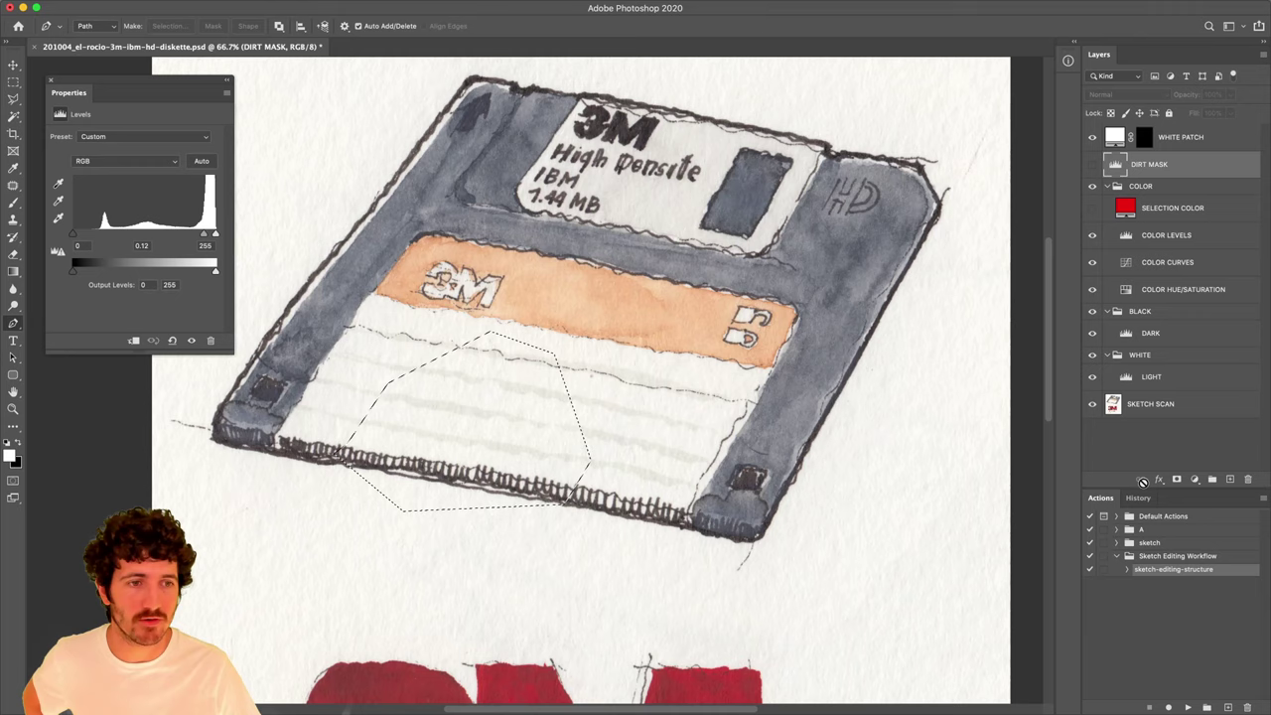
# Add a Solid Color fill layer in dark grey 333333 from the polygonal selection over the diskette's white label.
pyautogui.click(1194, 479)
pyautogui.click(1152, 489)
pyautogui.click(815, 355)
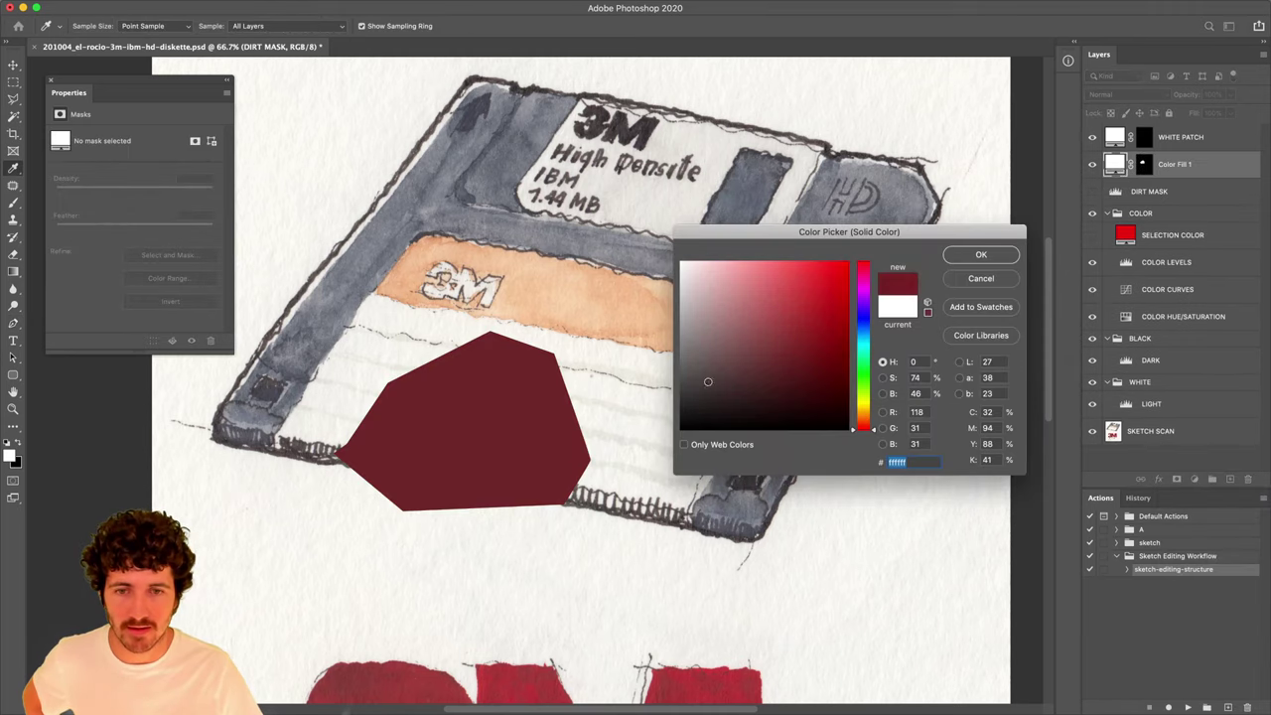
pyautogui.write('333333')
pyautogui.click(983, 256)
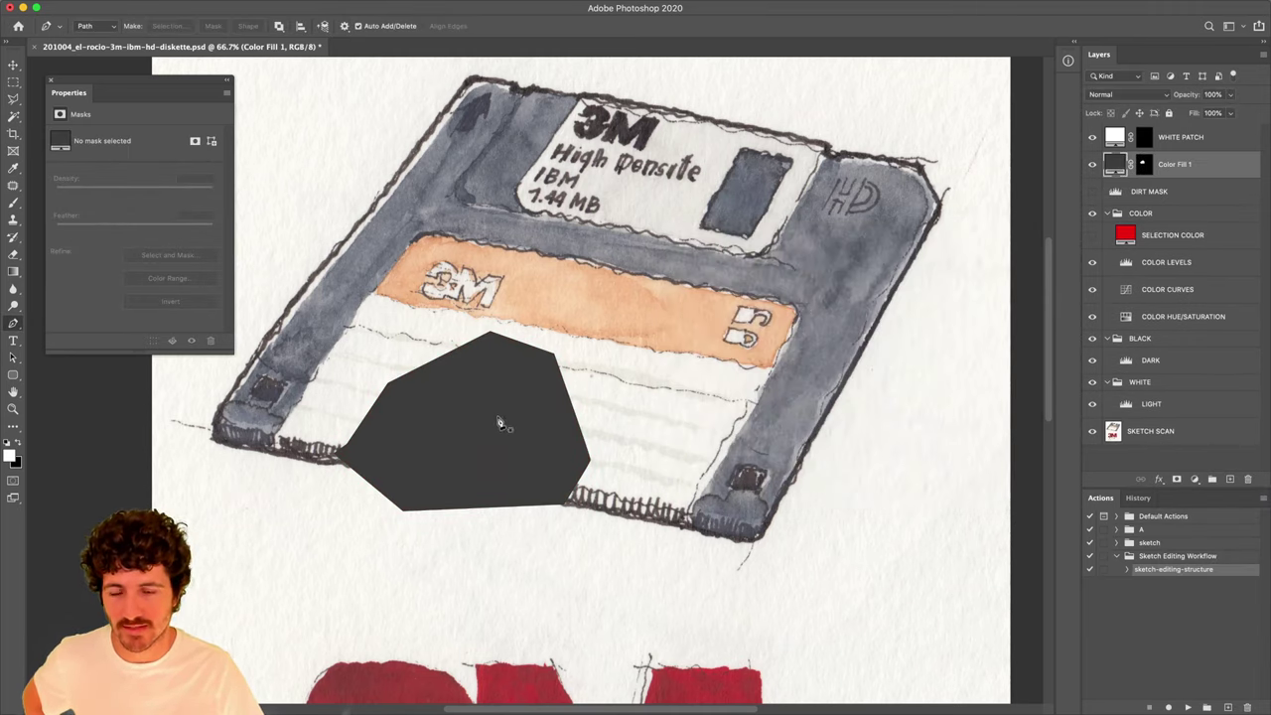
# Load the dark grey fill layer's mask as a selection, then deselect it and delete the fill layer.
pyautogui.keyDown('super'); pyautogui.click(1143, 167); pyautogui.keyUp('super')
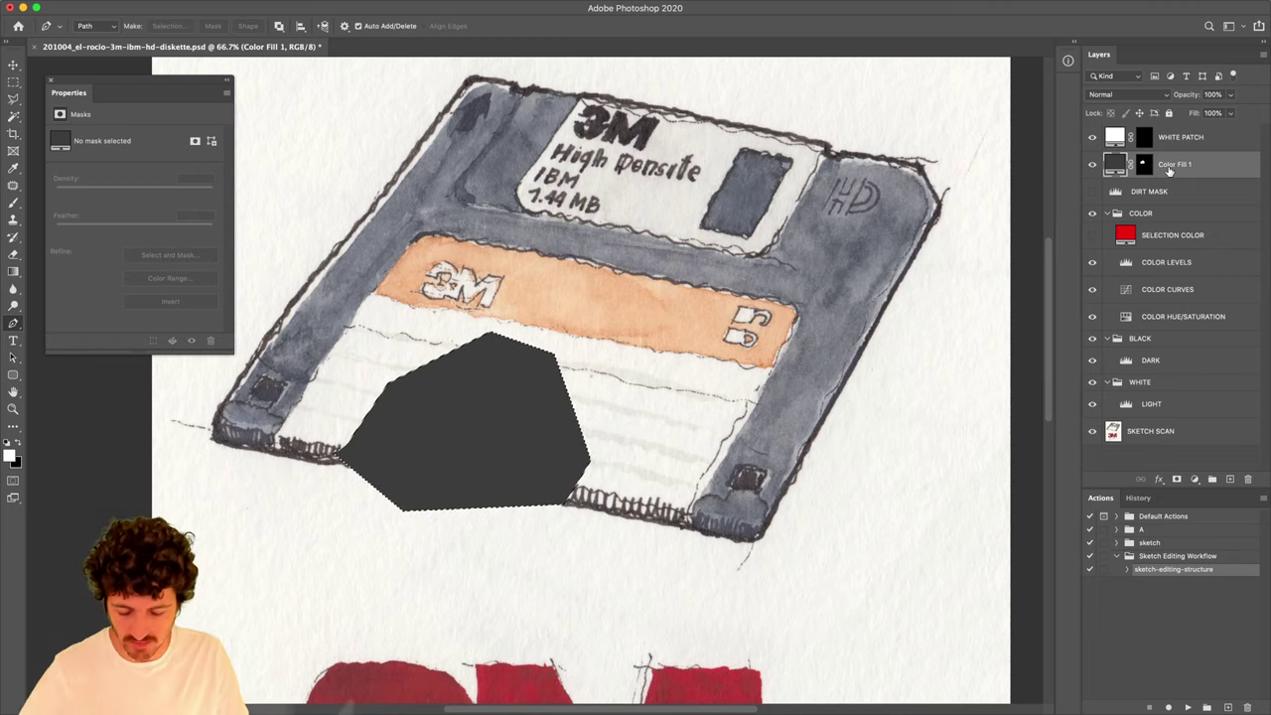
pyautogui.press('super+d')
pyautogui.press('BackSpace')
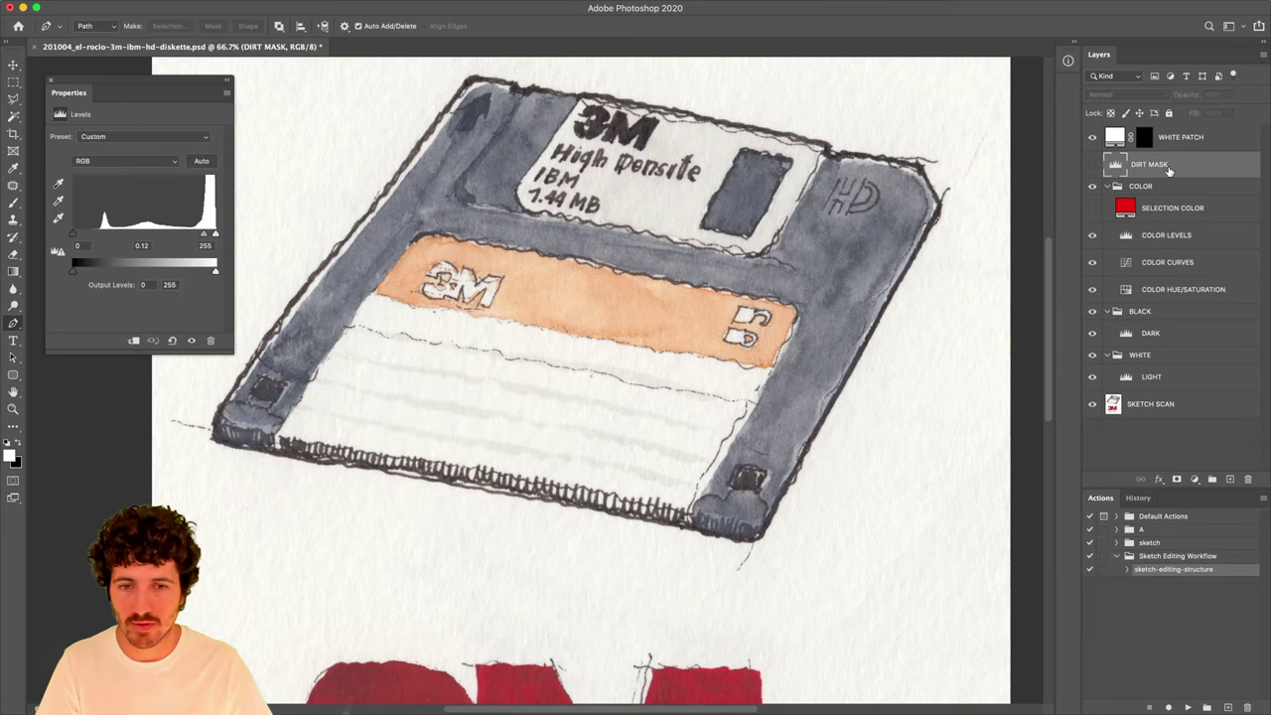
# Start tracing the diskette's outline along its long left edge with the Pen Tool in full-screen view, undoing the misplaced anchor point.
pyautogui.press('z')
pyautogui.click(200, 433)
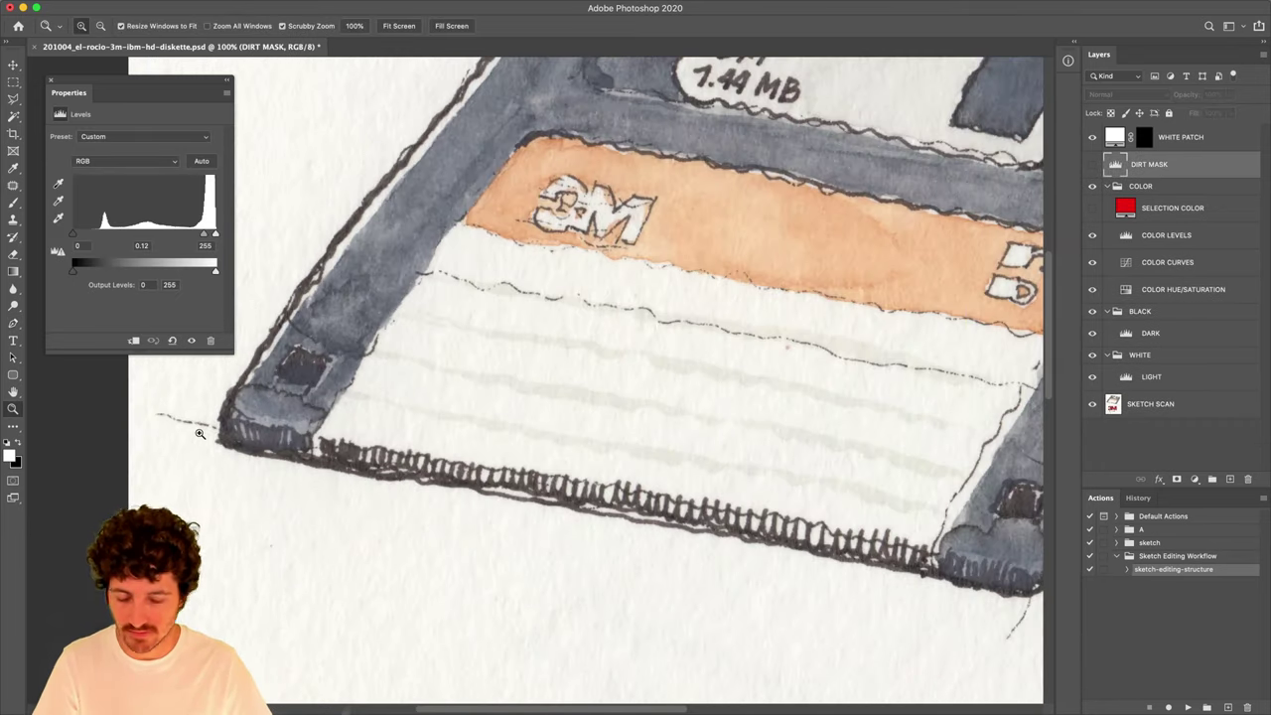
pyautogui.scroll(-3, 200, 433)
pyautogui.press('f')
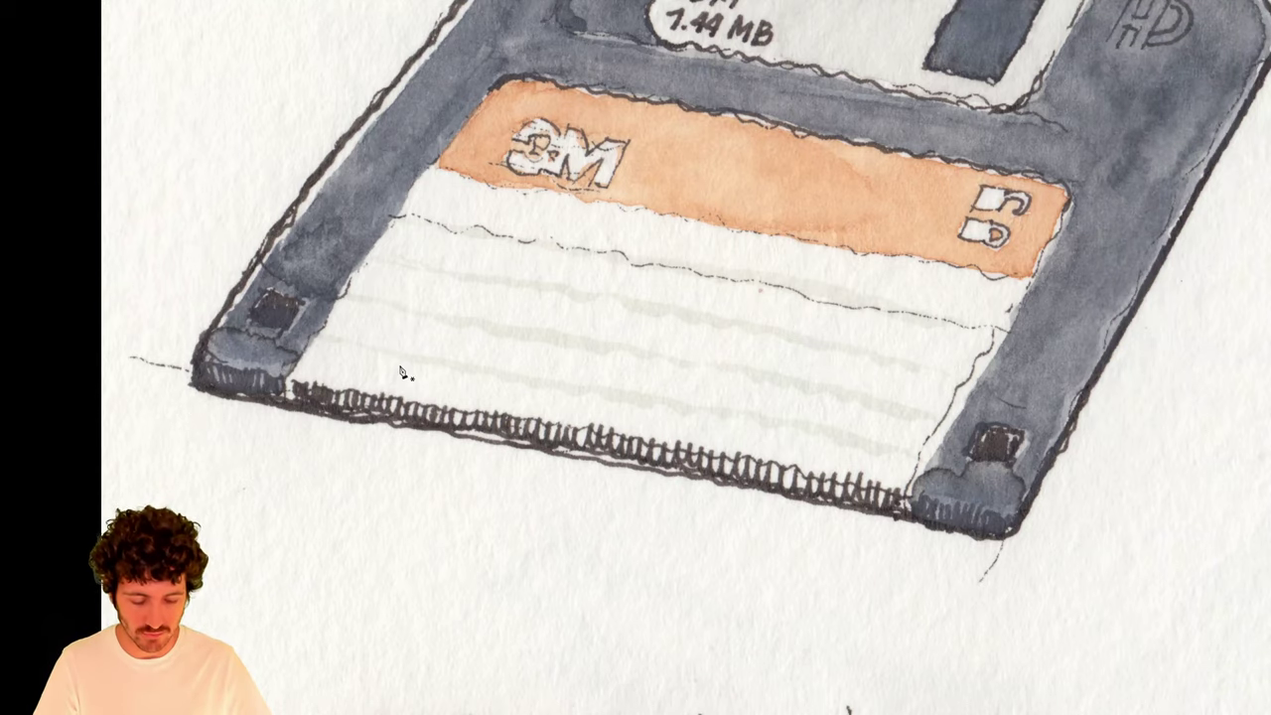
pyautogui.moveTo(269, 427); pyautogui.dragTo(463, 344)
pyautogui.click(458, 342)
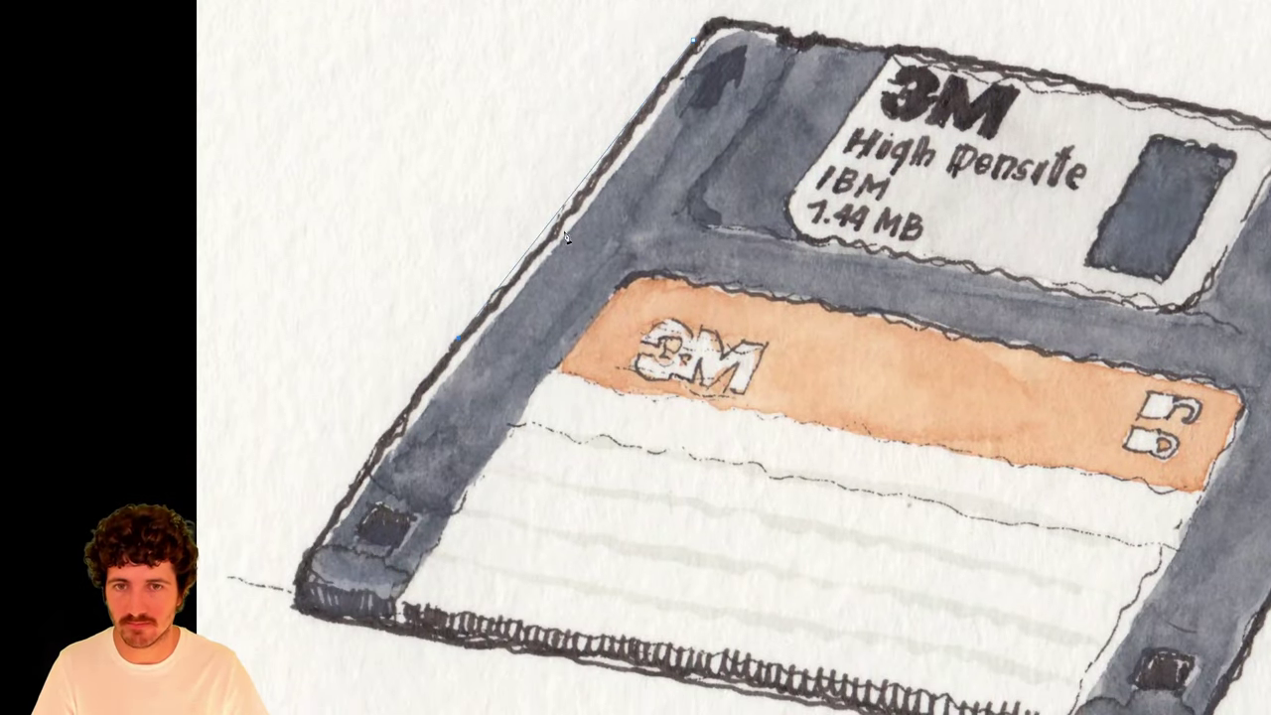
pyautogui.hotkey('ctrl', 'z')
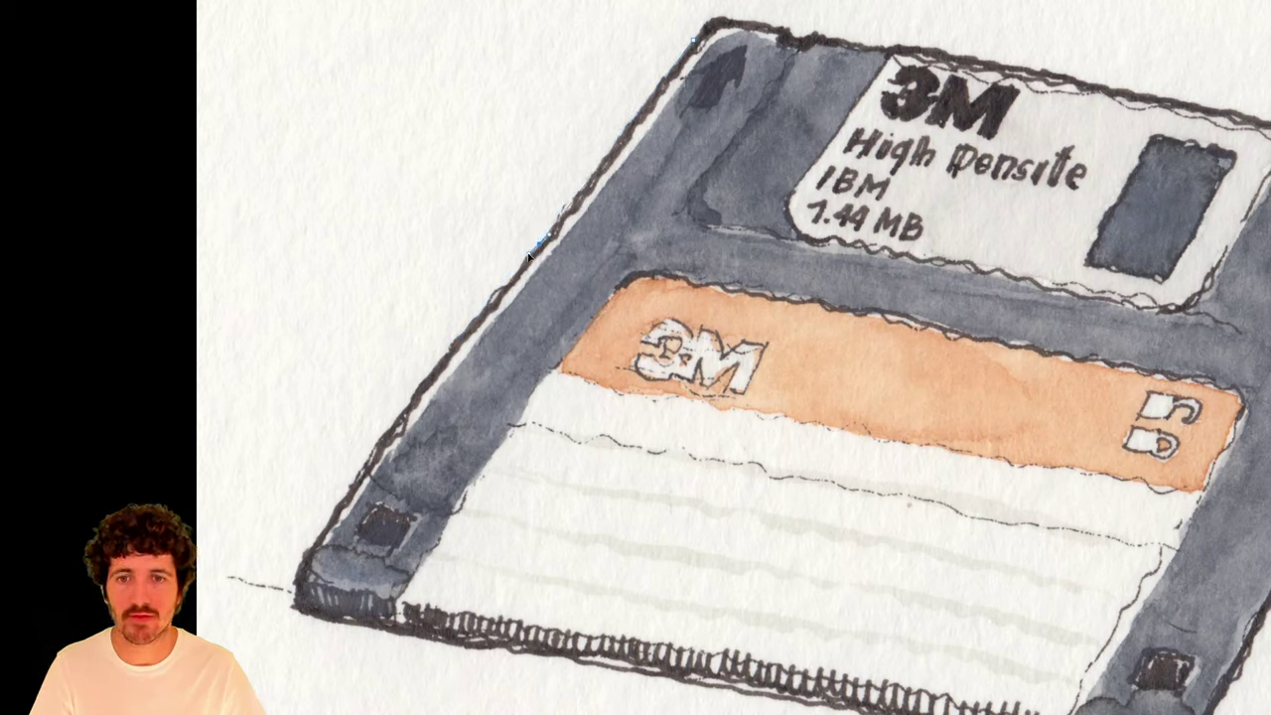
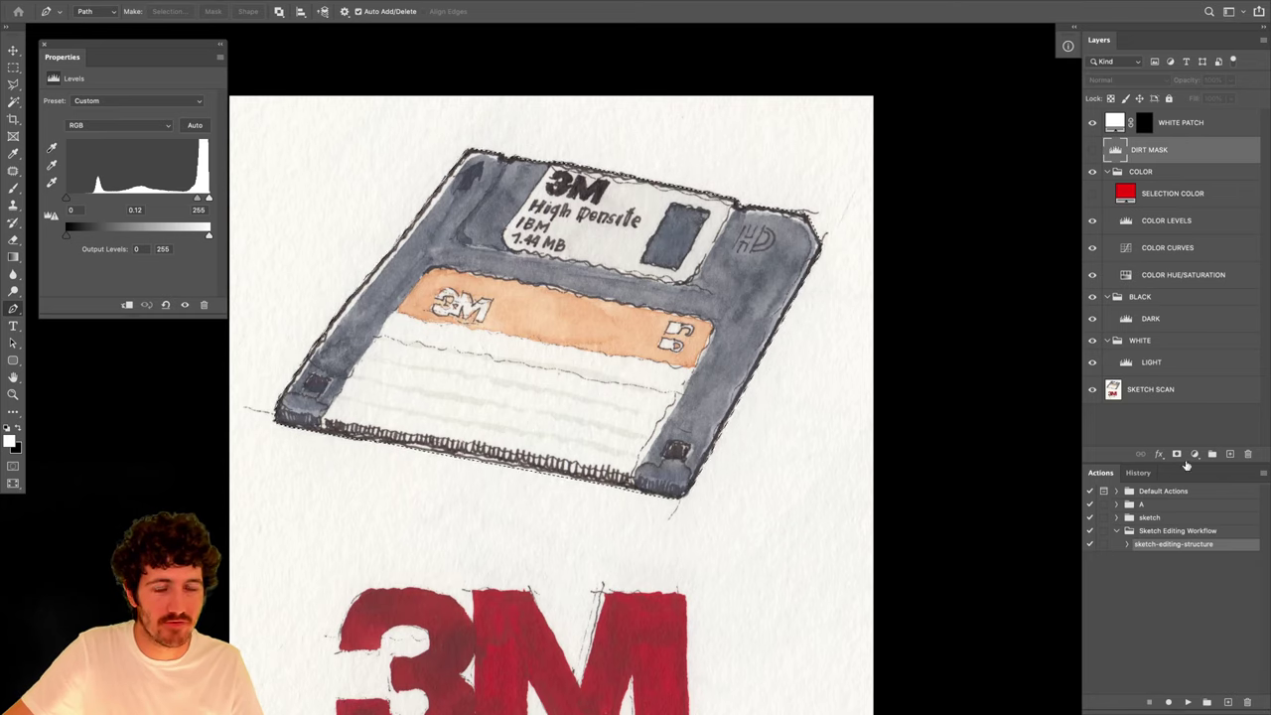
# Create a layer group directly above the COLOR group and name it SELECTIONS.
pyautogui.click(1093, 221)
pyautogui.click(1167, 175)
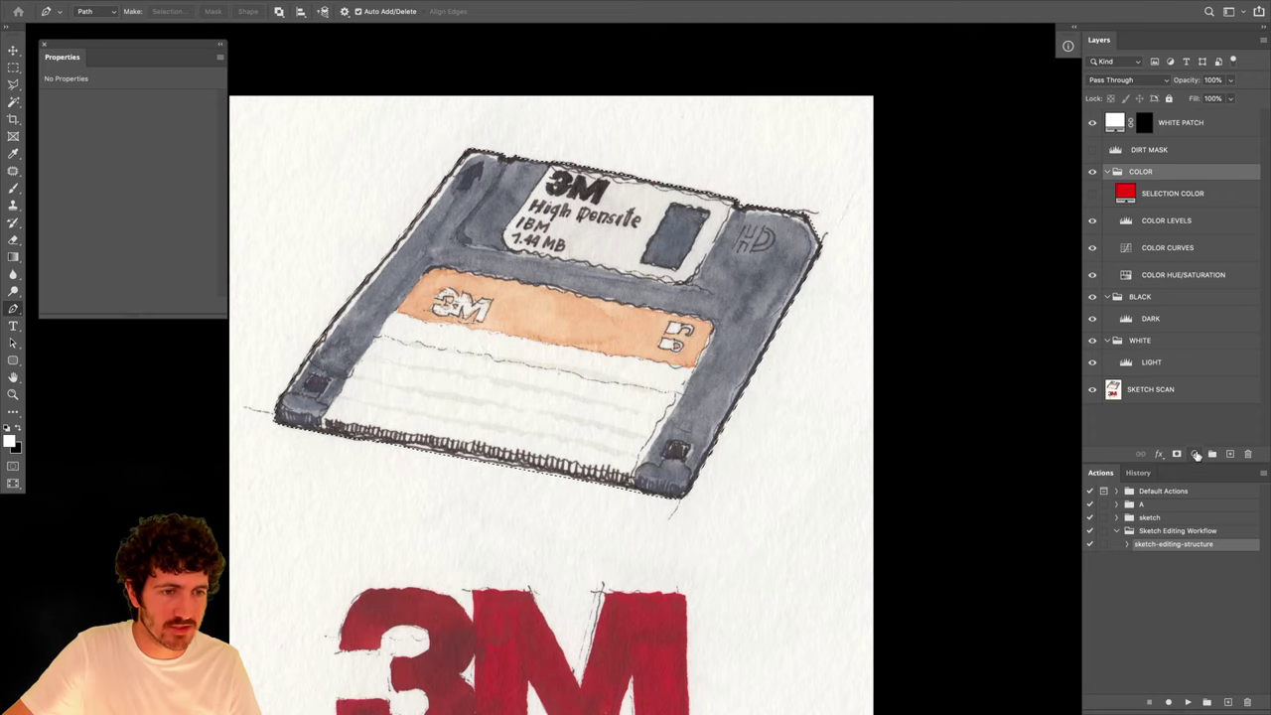
pyautogui.click(1213, 454)
pyautogui.doubleClick(1142, 171)
pyautogui.write('SELECTIONS')
pyautogui.press('Return')
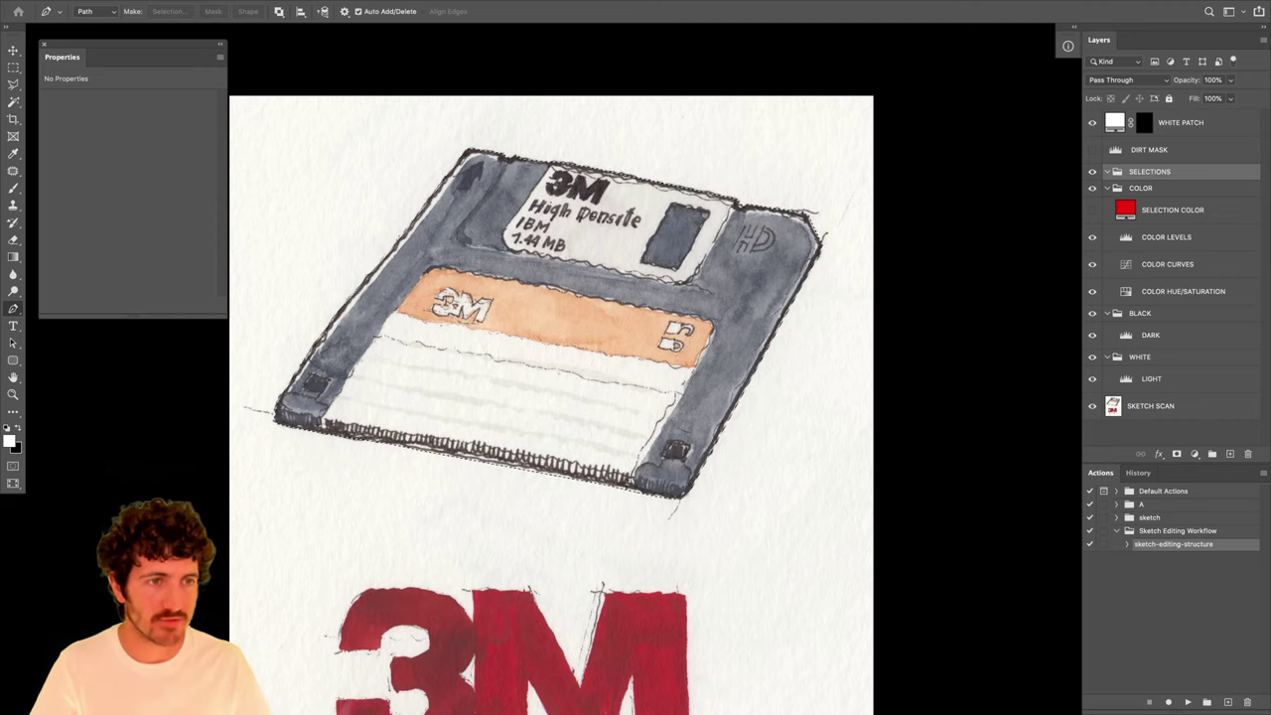
# Add a red Solid Color fill layer inside the SELECTIONS group, masked by the active diskette outline selection.
pyautogui.click(1195, 454)
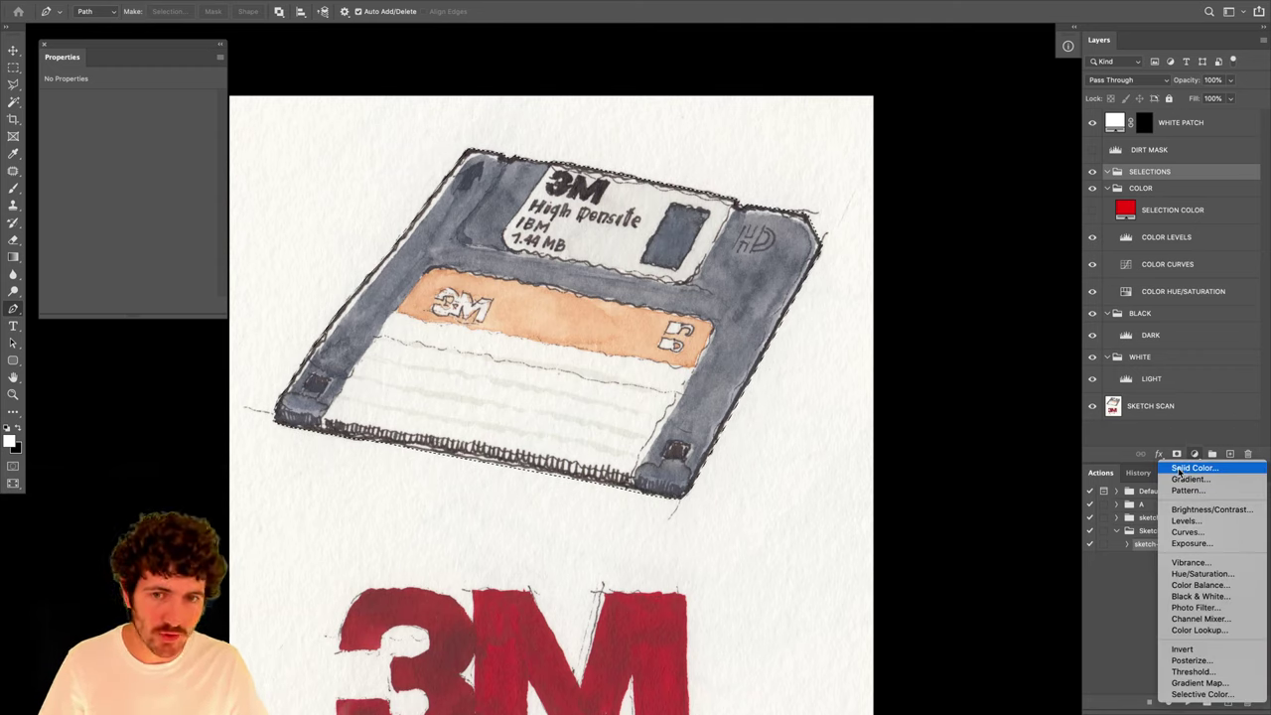
pyautogui.click(1180, 471)
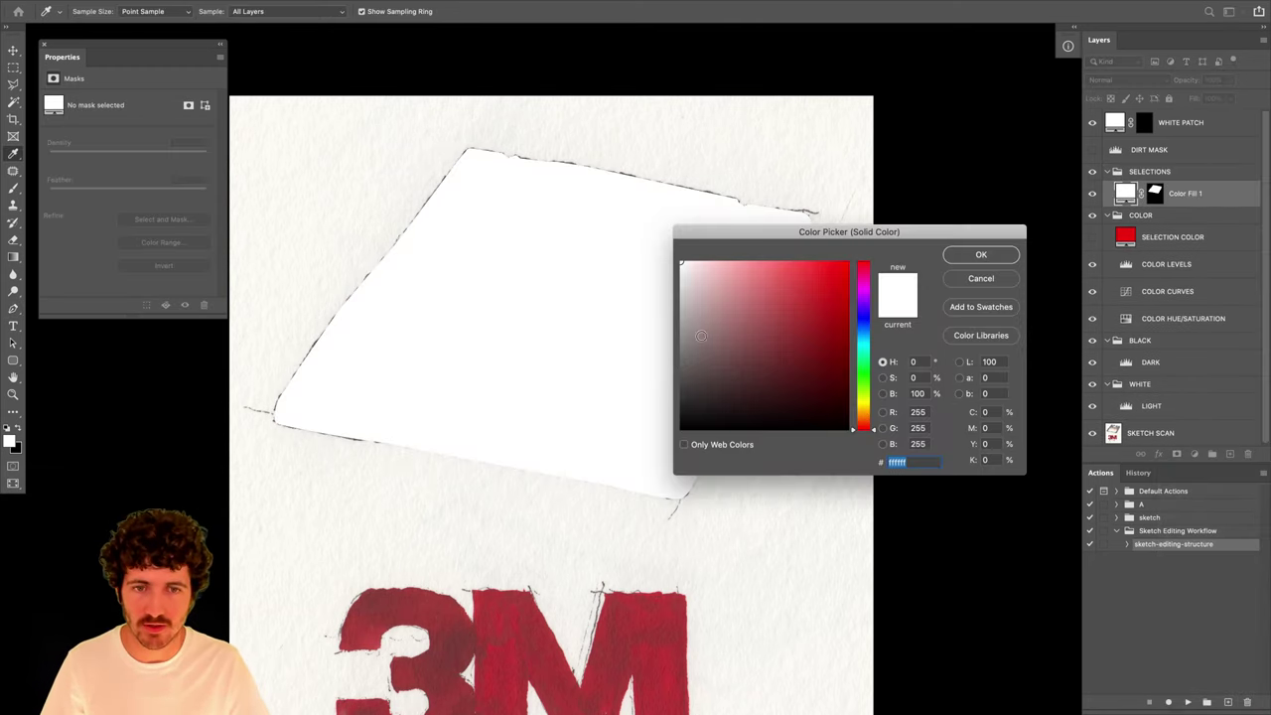
pyautogui.click(828, 289)
pyautogui.click(980, 254)
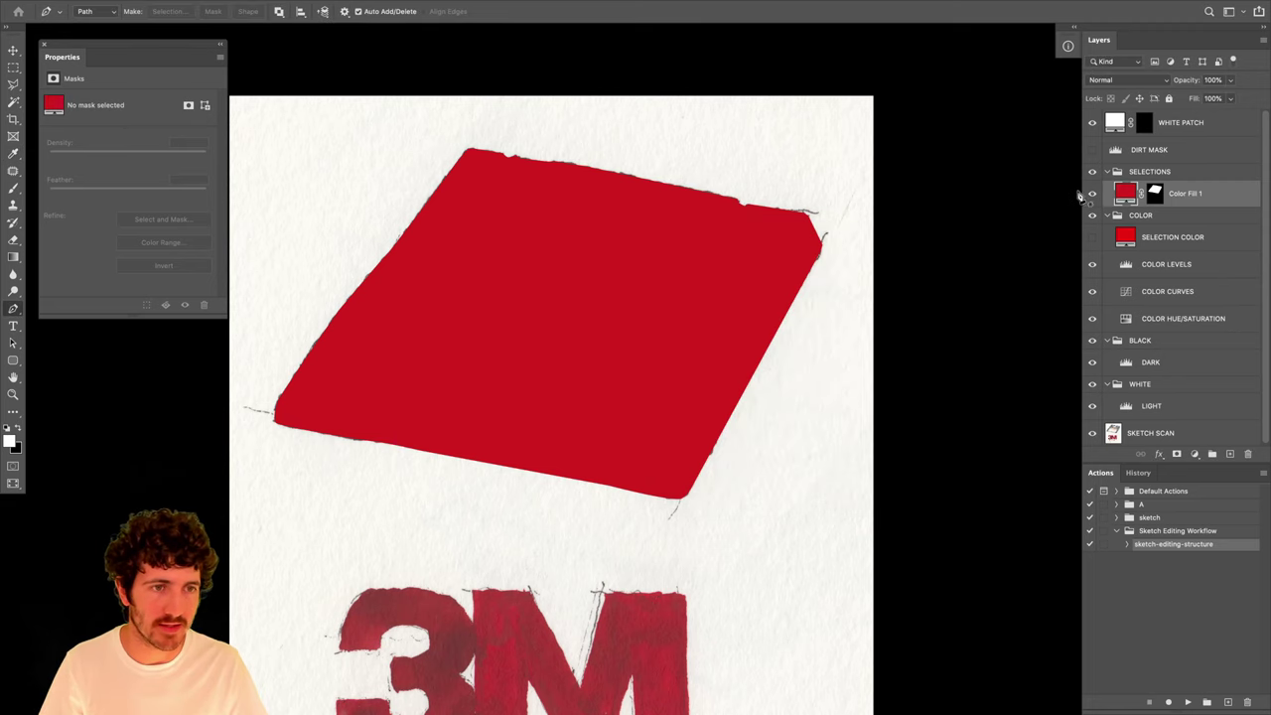
# Hide the red fill layer in the SELECTIONS group and rename it diskette.
pyautogui.click(1092, 193)
pyautogui.doubleClick(1190, 198)
pyautogui.write('d')
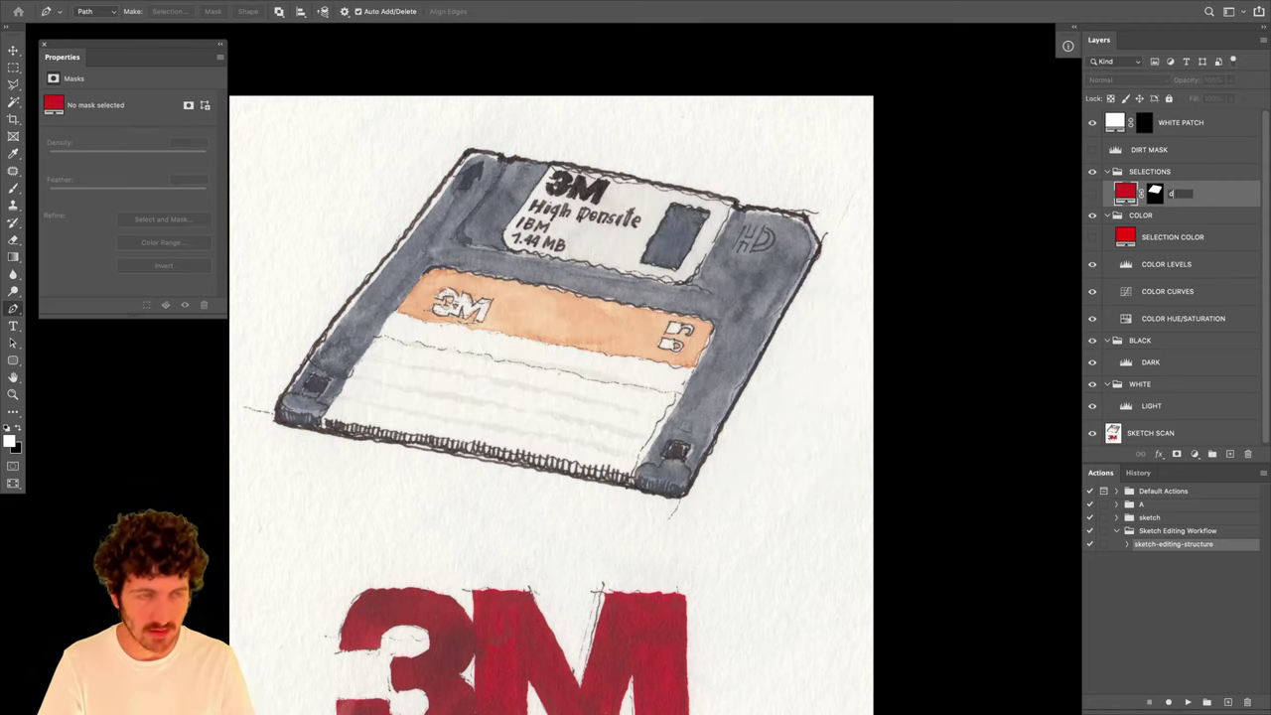
pyautogui.write('iskette')
pyautogui.press('Return')
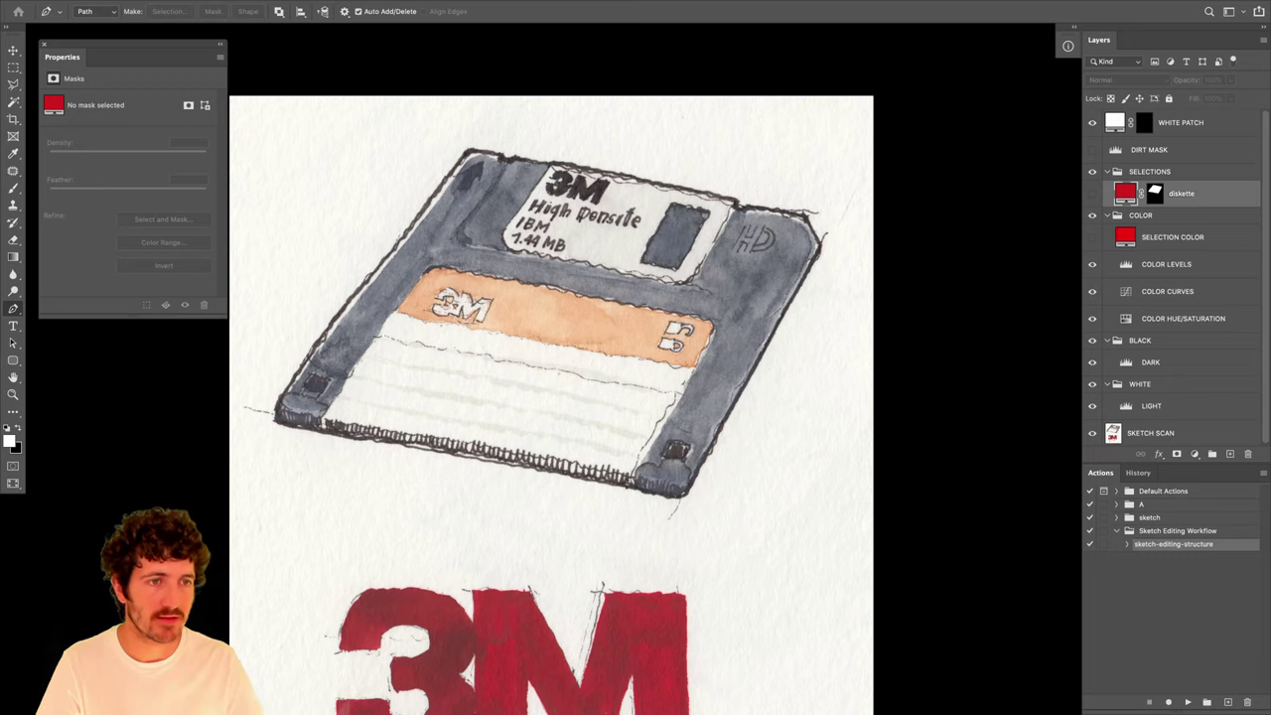
# Load the diskette layer's mask as a selection and add it as a layer mask on the COLOR group.
pyautogui.keyDown('super'); pyautogui.click(1155, 195); pyautogui.keyUp('super')
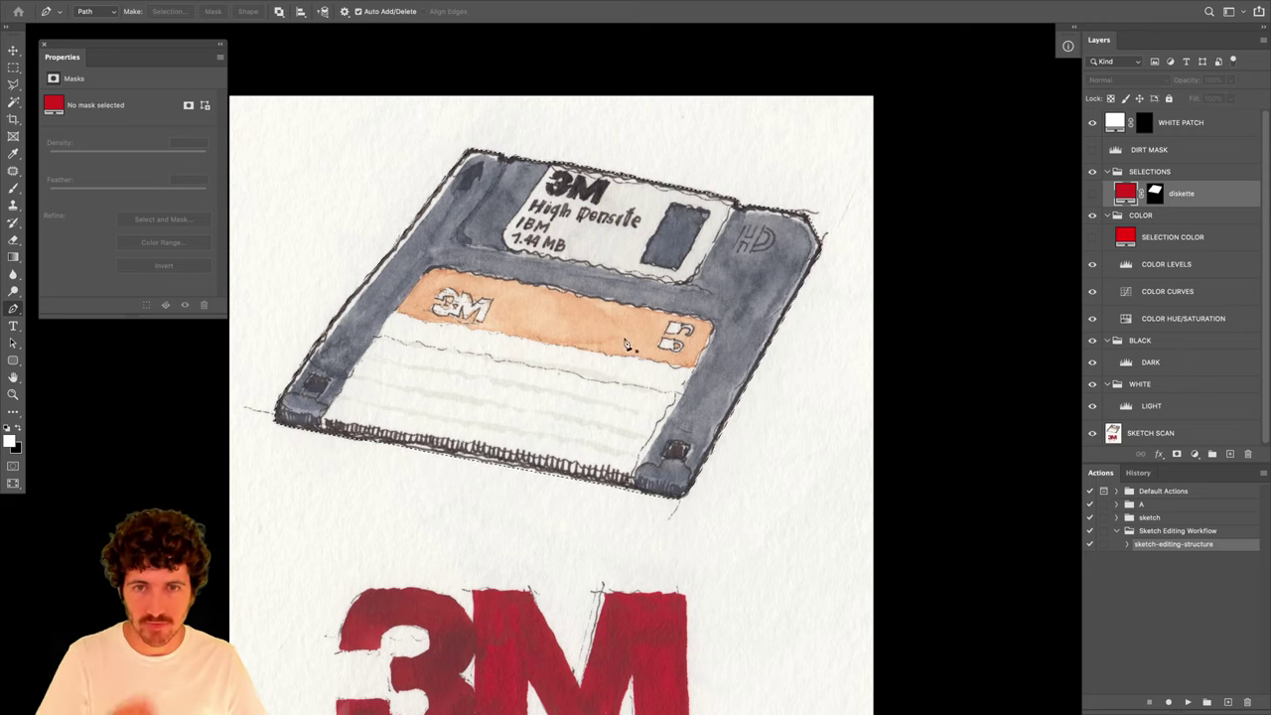
pyautogui.click(1142, 217)
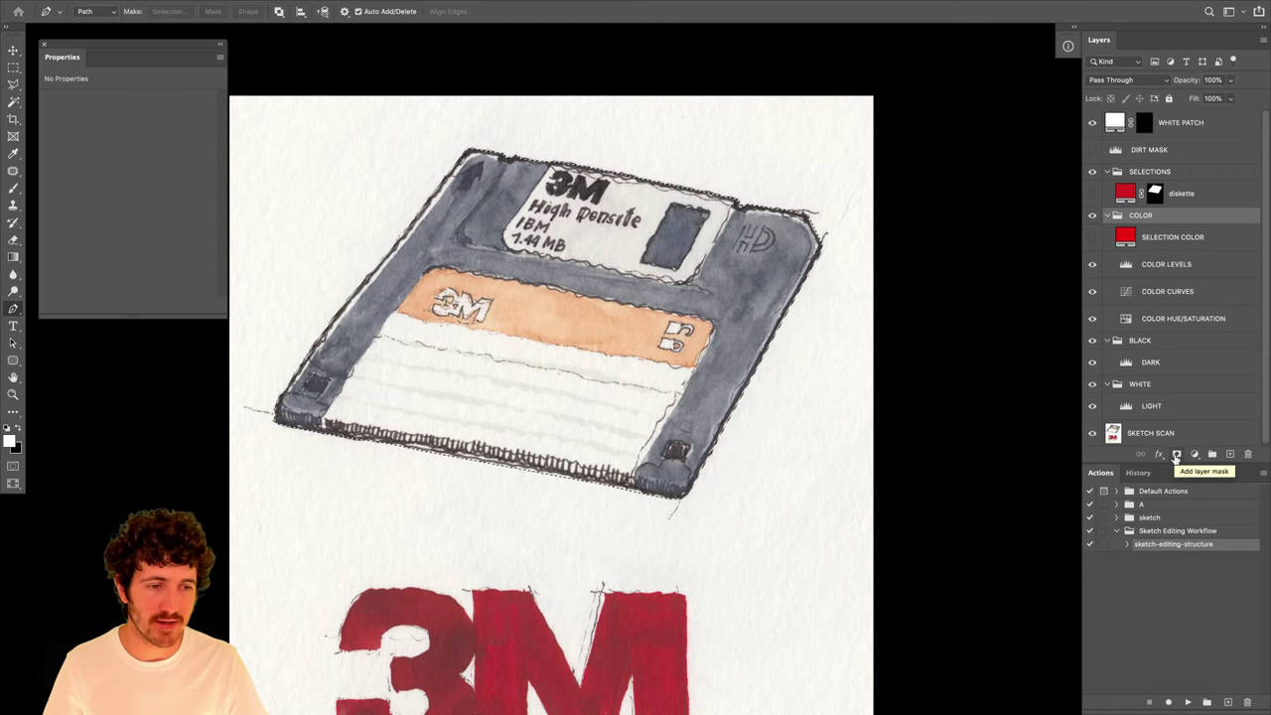
pyautogui.click(1176, 455)
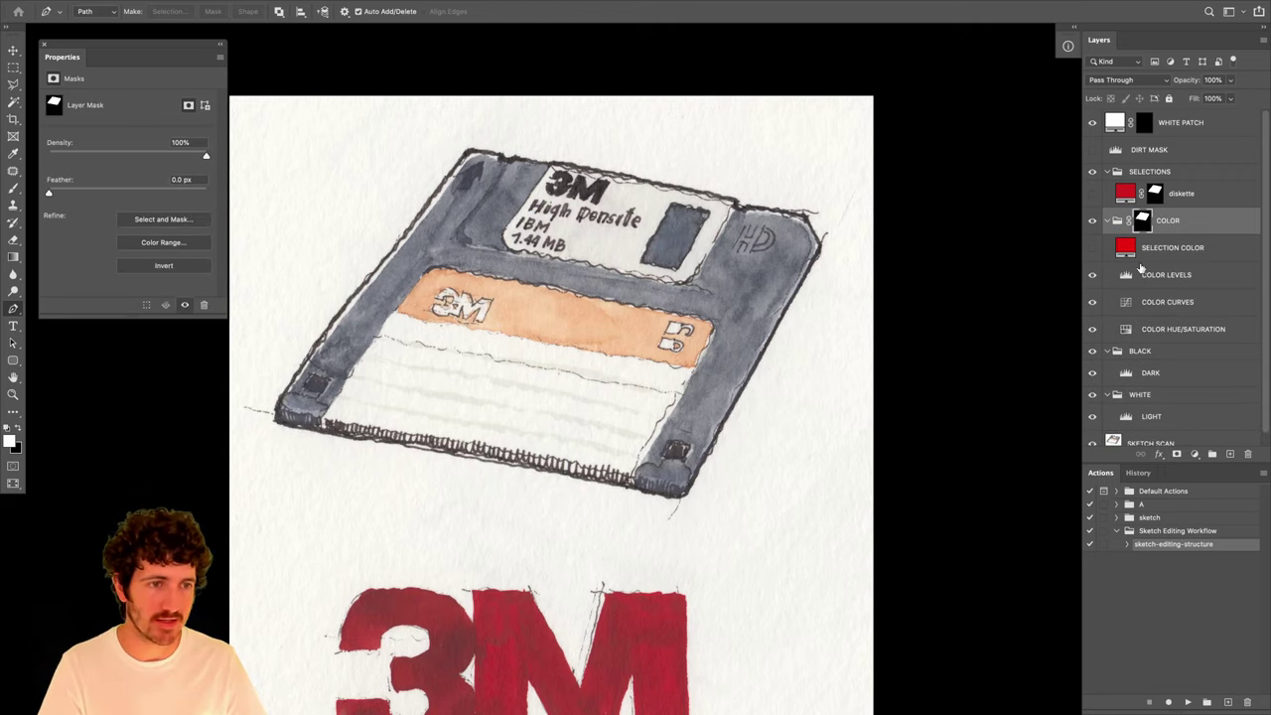
# Examine the COLOR group's mask on its own and compare it with the diskette and 3M lettering in the sketch.
pyautogui.scroll(-3, 556, 369)
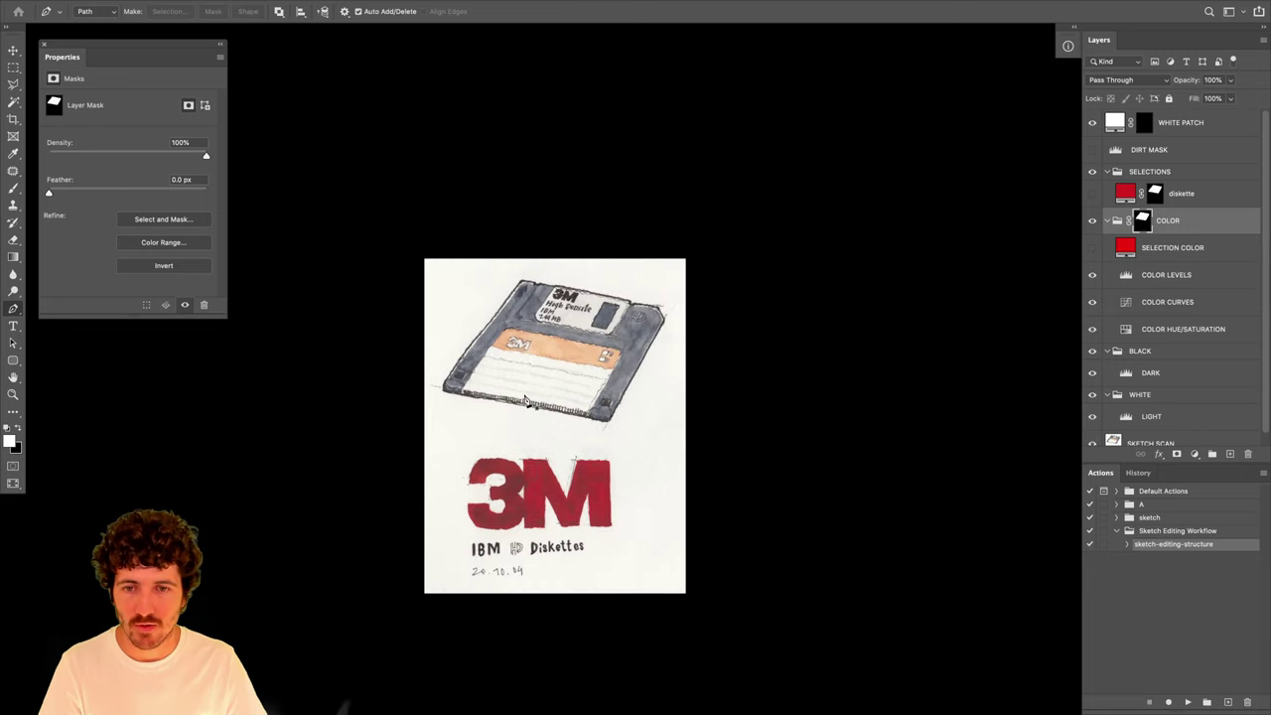
pyautogui.scroll(3, 527, 401)
pyautogui.scroll(-1, 530, 396)
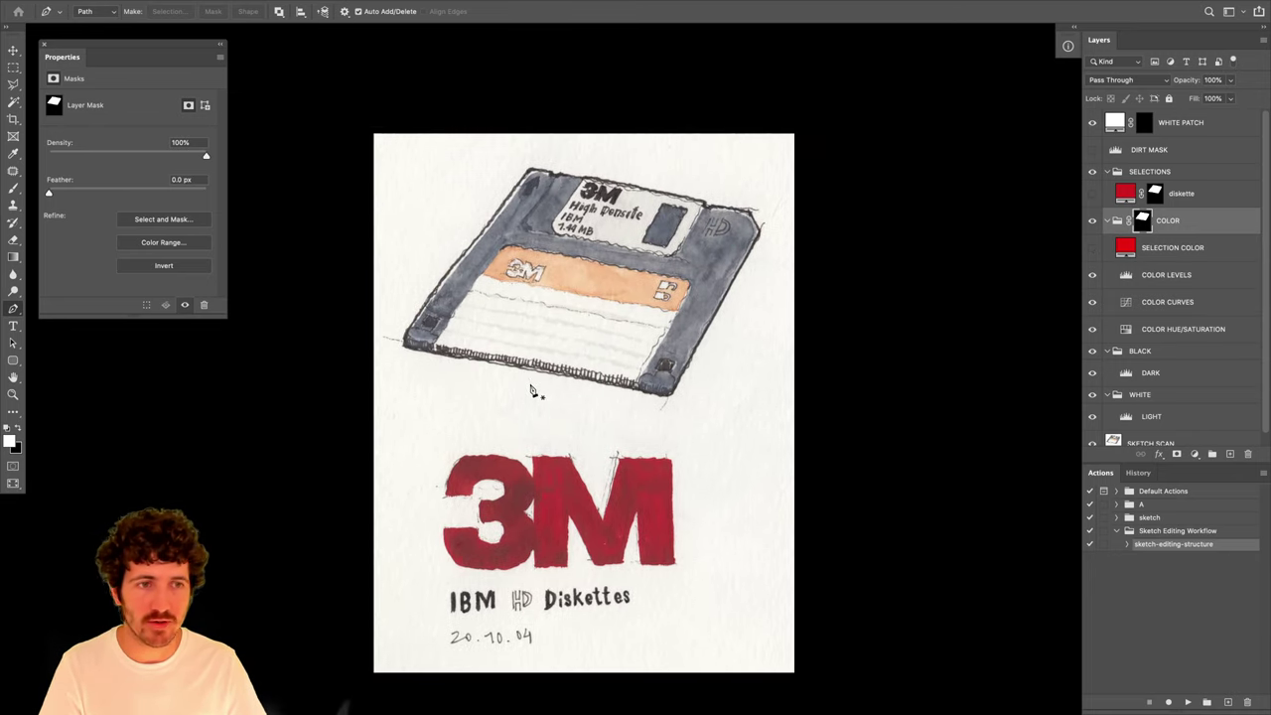
pyautogui.scroll(1, 531, 390)
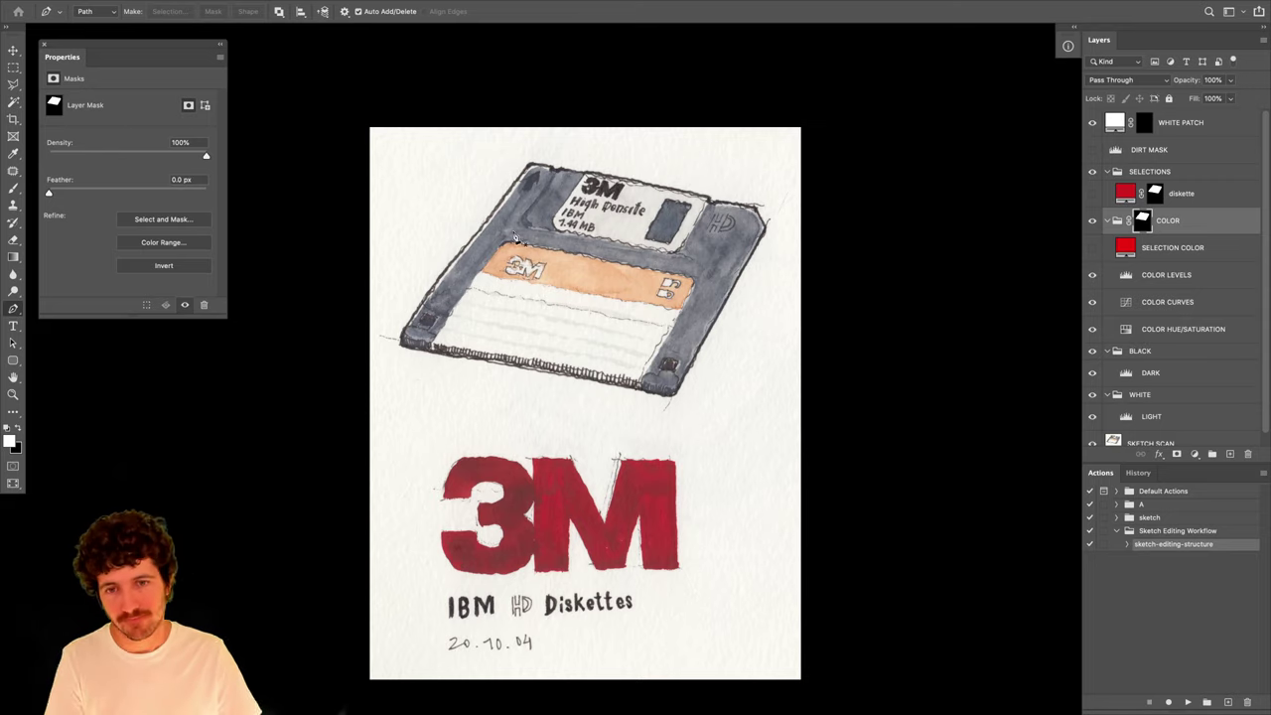
pyautogui.keyDown('alt'); pyautogui.click(1143, 221); pyautogui.keyUp('alt')
pyautogui.keyDown('alt'); pyautogui.click(1143, 221); pyautogui.keyUp('alt')
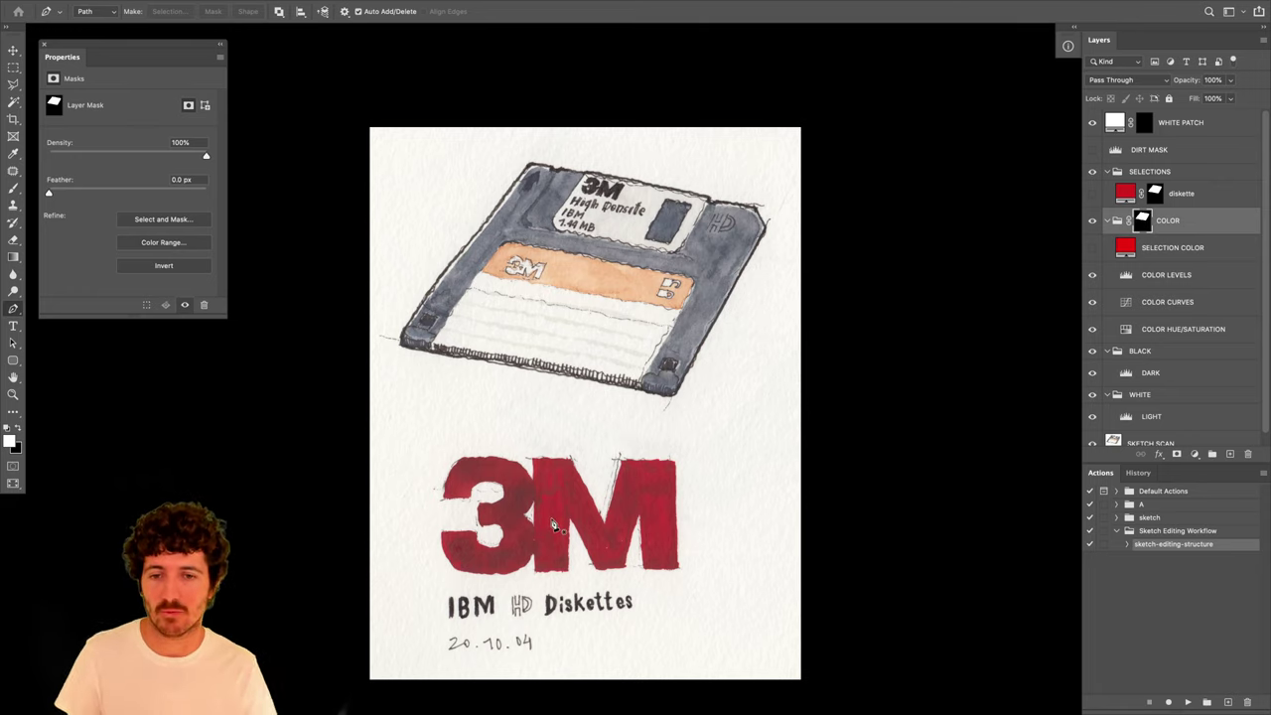
pyautogui.press('z')
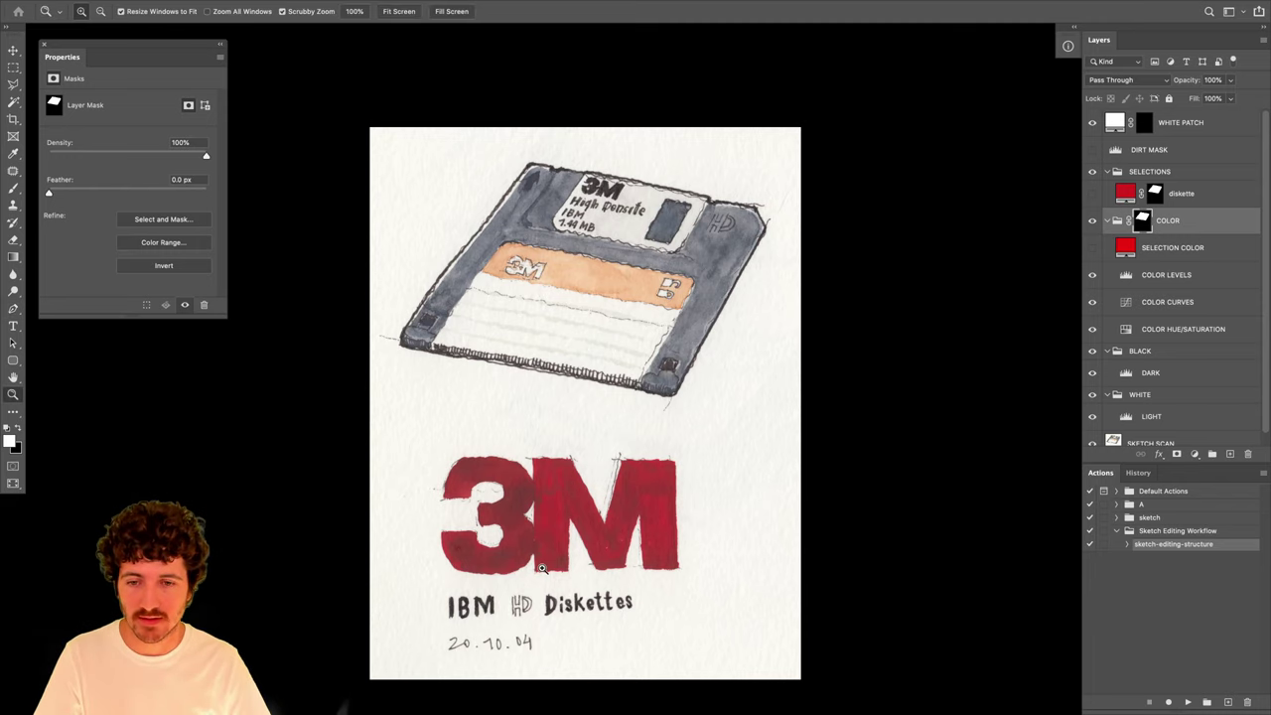
pyautogui.click(556, 521)
pyautogui.moveTo(561, 544); pyautogui.dragTo(561, 480)
pyautogui.scroll(-5, 561, 479)
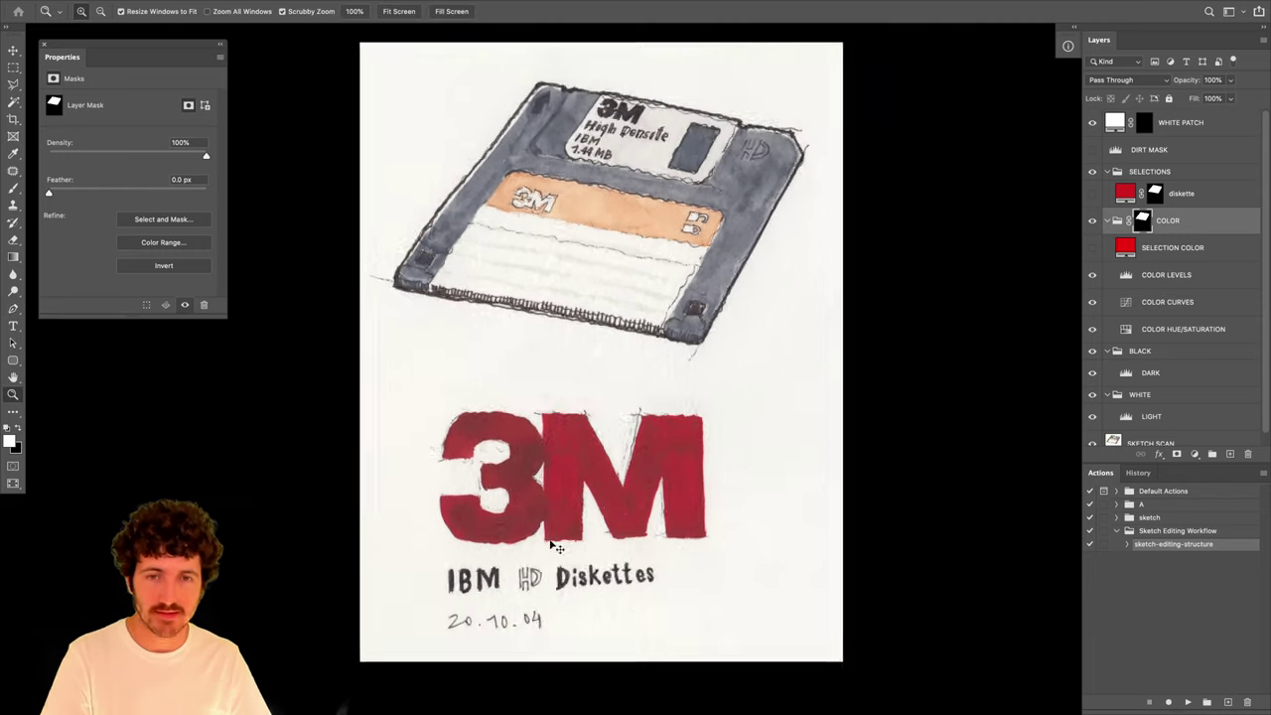
pyautogui.scroll(1, 655, 276)
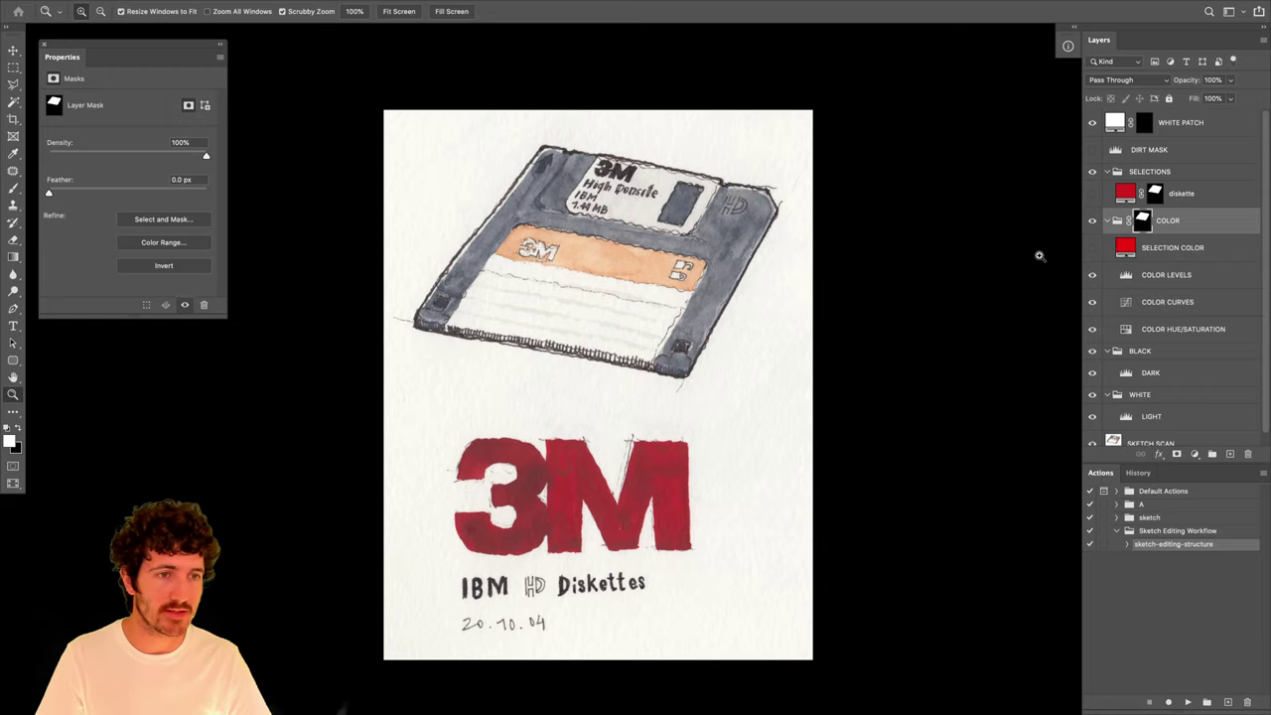
# Show the SELECTION COLOR layer and set its blend mode to Multiply and its opacity to 50%.
pyautogui.click(1094, 249)
pyautogui.click(1182, 255)
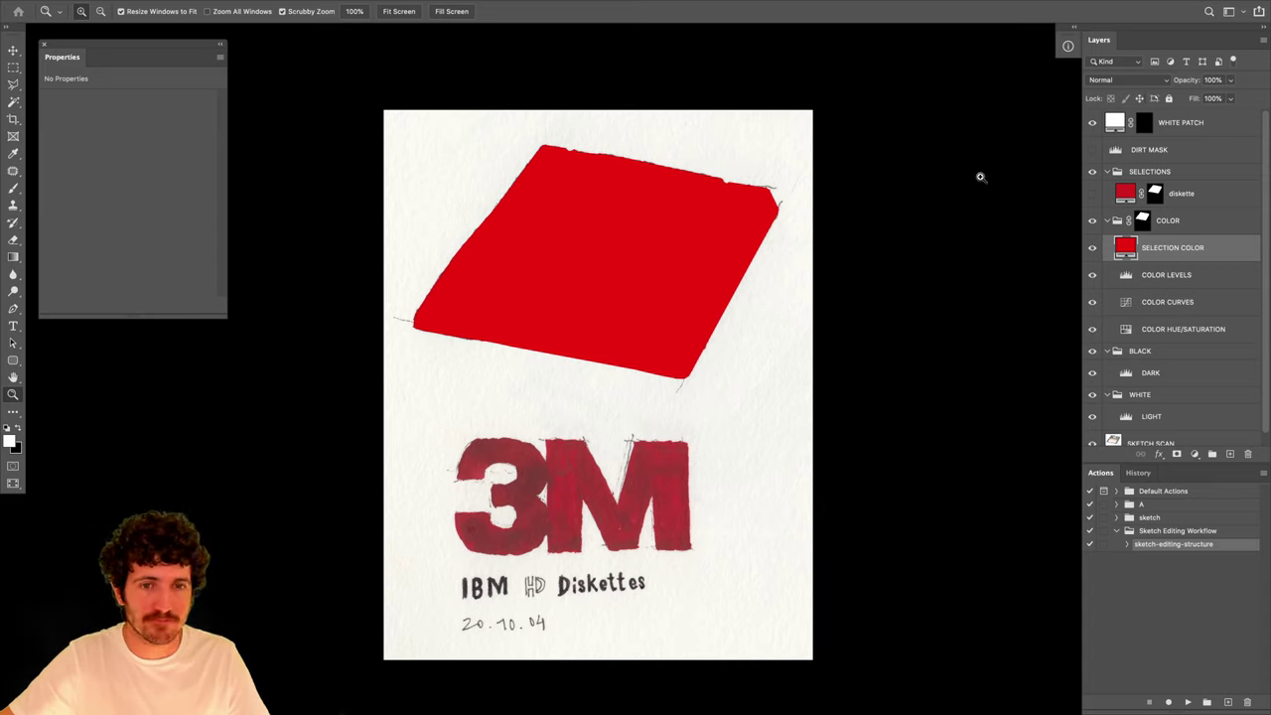
pyautogui.click(1156, 80)
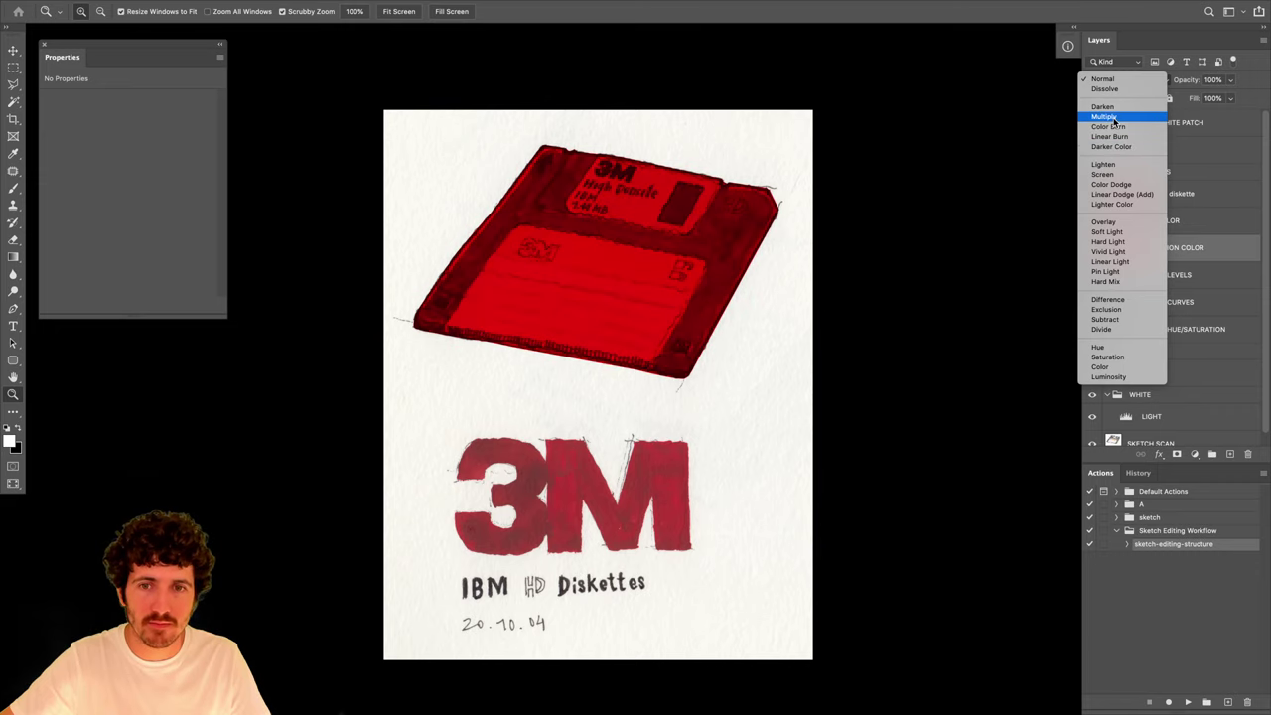
pyautogui.click(1114, 123)
pyautogui.moveTo(1217, 90); pyautogui.dragTo(1198, 100)
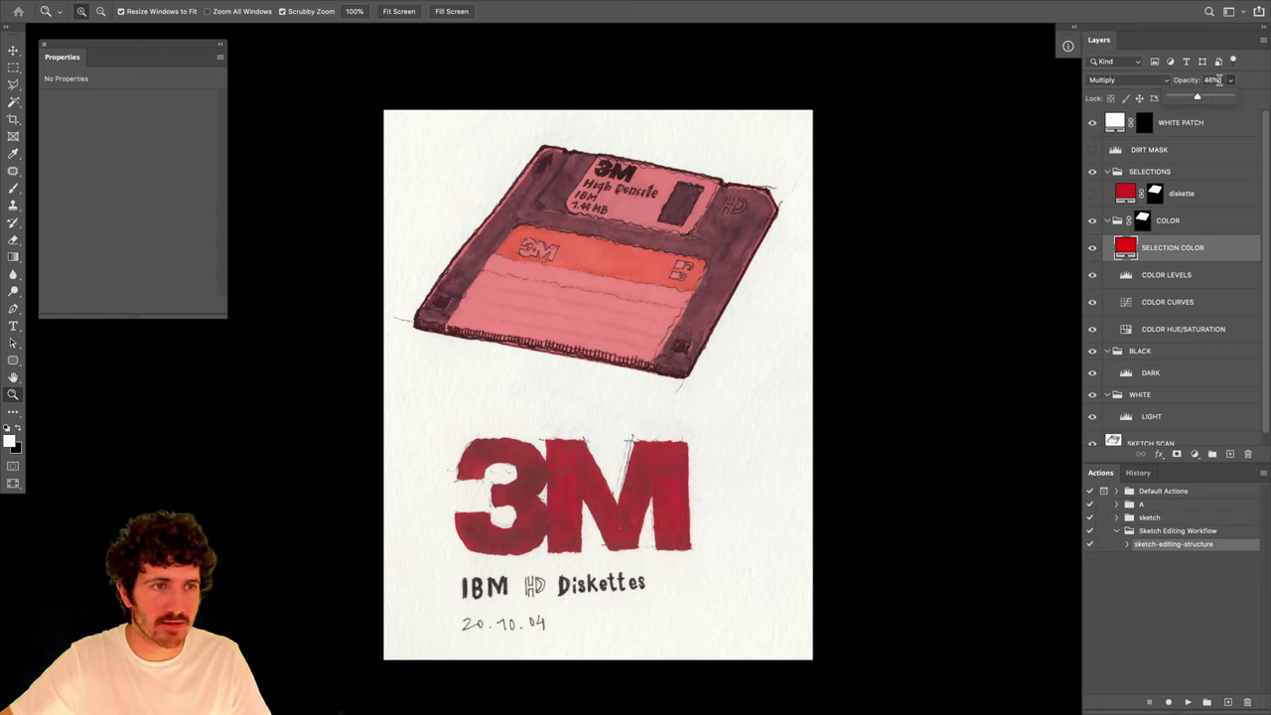
pyautogui.write('50')
pyautogui.press('Return')
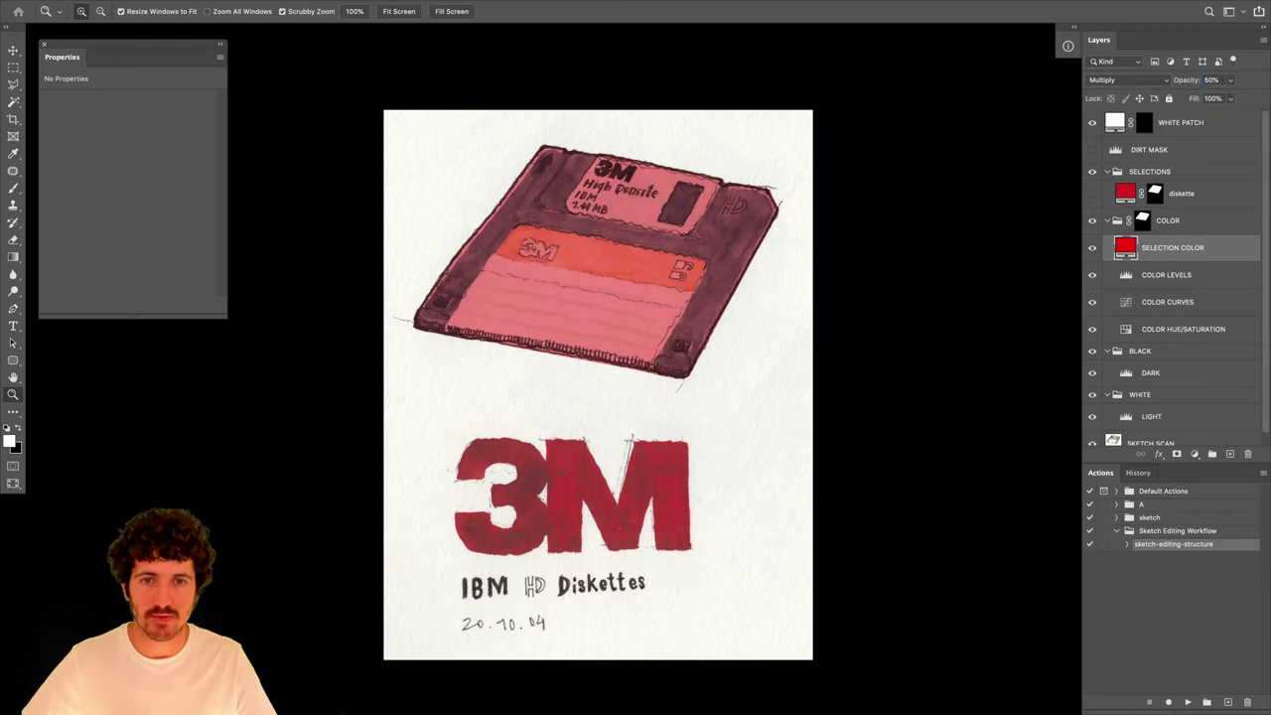
# Brush white onto the COLOR group's mask below the diskette and across the red M, undoing the trial strokes, and check the mask alone.
pyautogui.click(1155, 227)
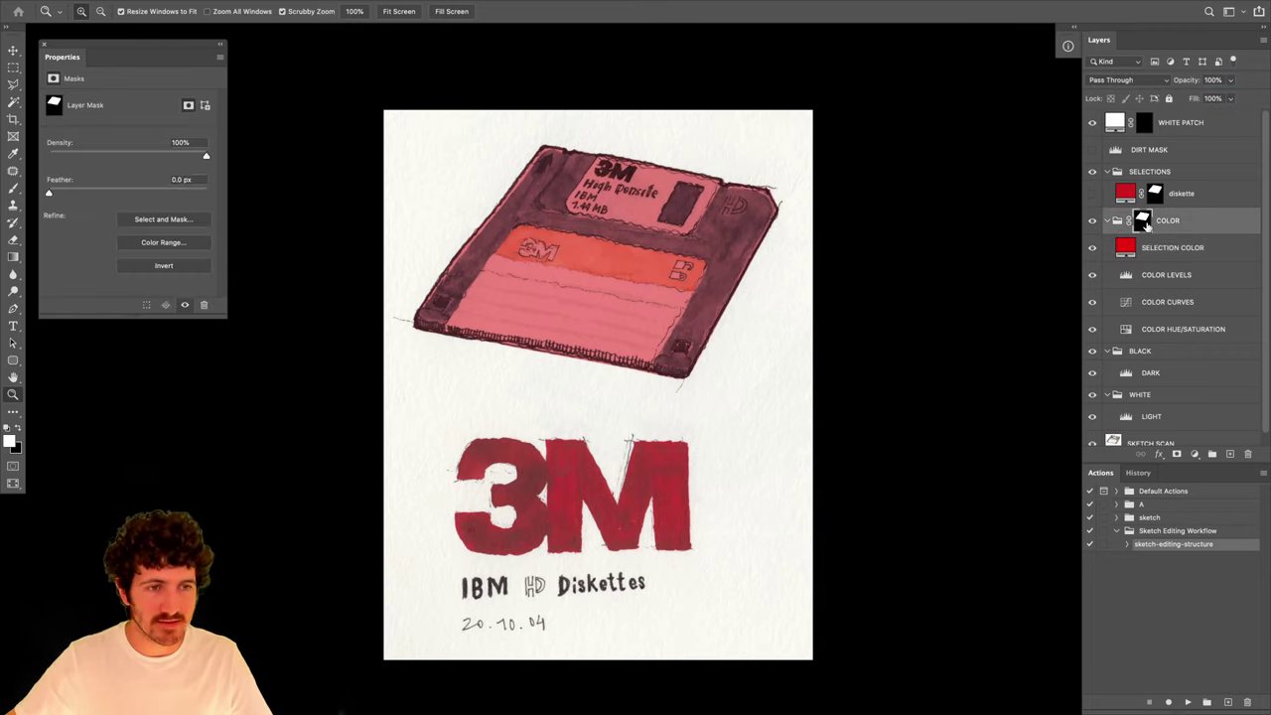
pyautogui.press('b')
pyautogui.click(527, 379)
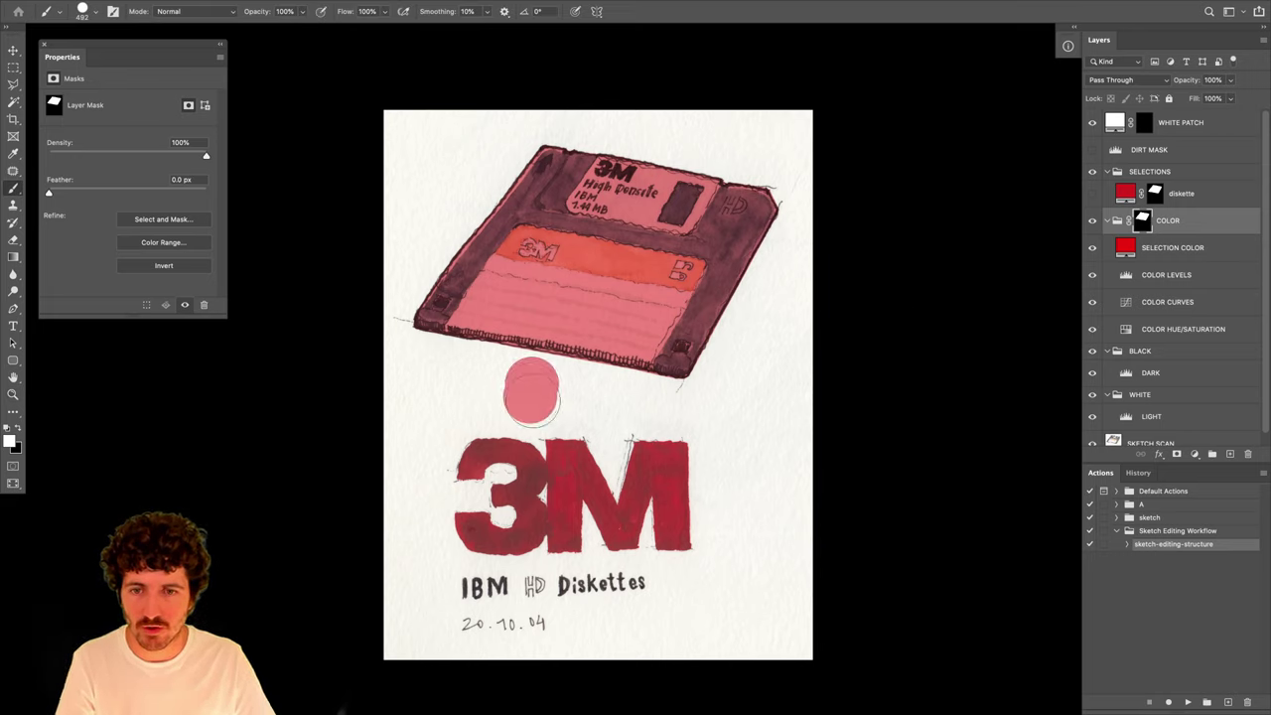
pyautogui.hotkey('ctrl', 'z')
pyautogui.moveTo(546, 598); pyautogui.dragTo(740, 596)
pyautogui.hotkey('ctrl', 'z')
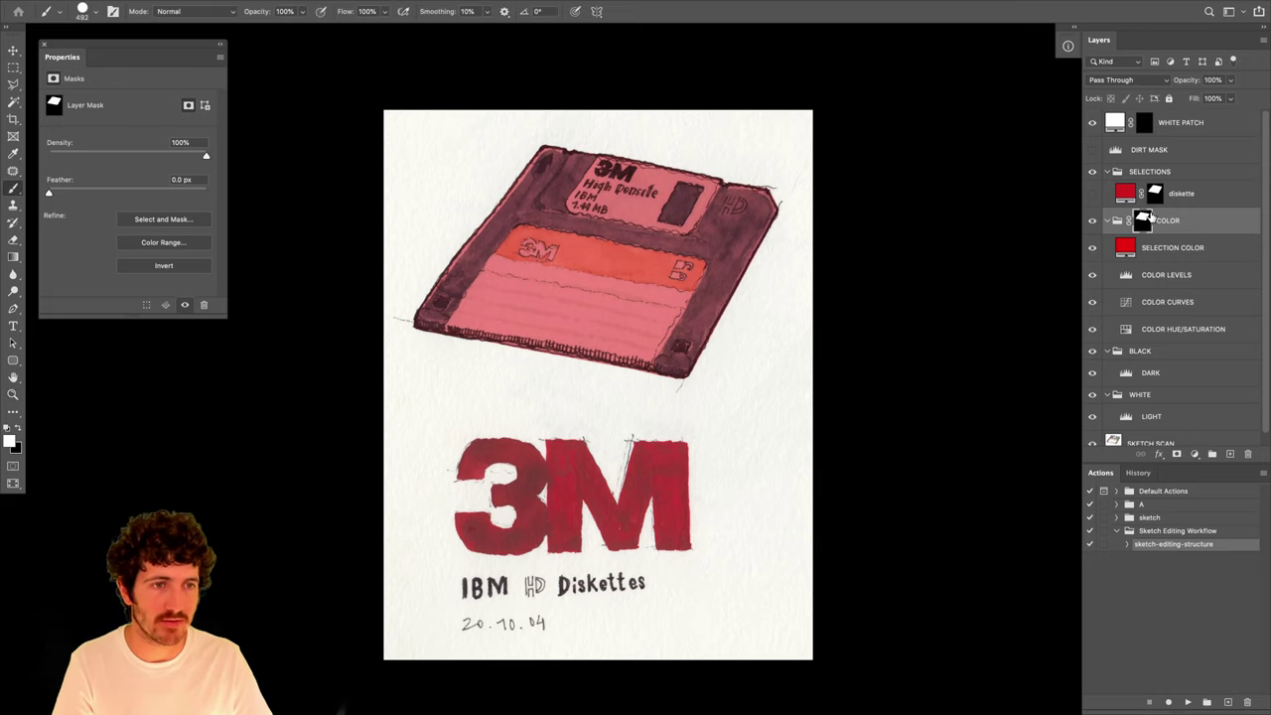
pyautogui.moveTo(781, 377)
pyautogui.mouseDown()
pyautogui.moveTo(725, 457)
pyautogui.moveTo(571, 475)
pyautogui.mouseUp()
pyautogui.keyDown('alt'); pyautogui.click(1144, 226); pyautogui.keyUp('alt')
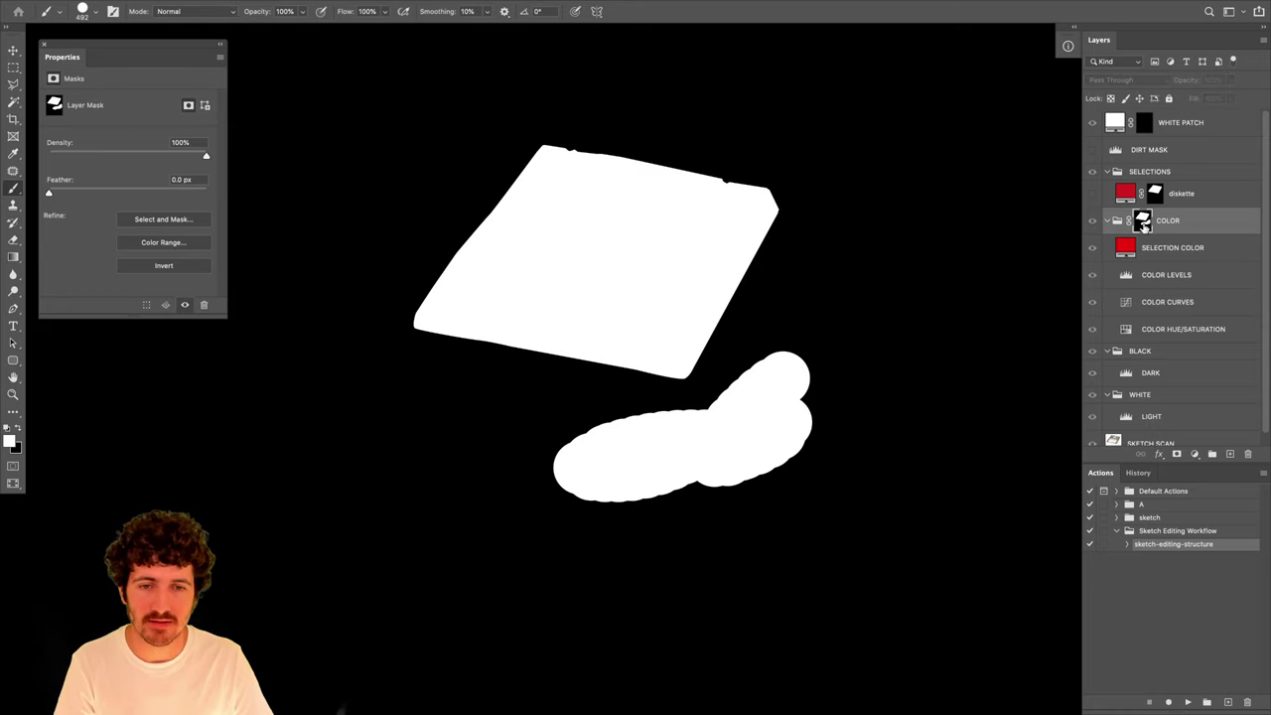
pyautogui.keyDown('alt'); pyautogui.click(1147, 223); pyautogui.keyUp('alt')
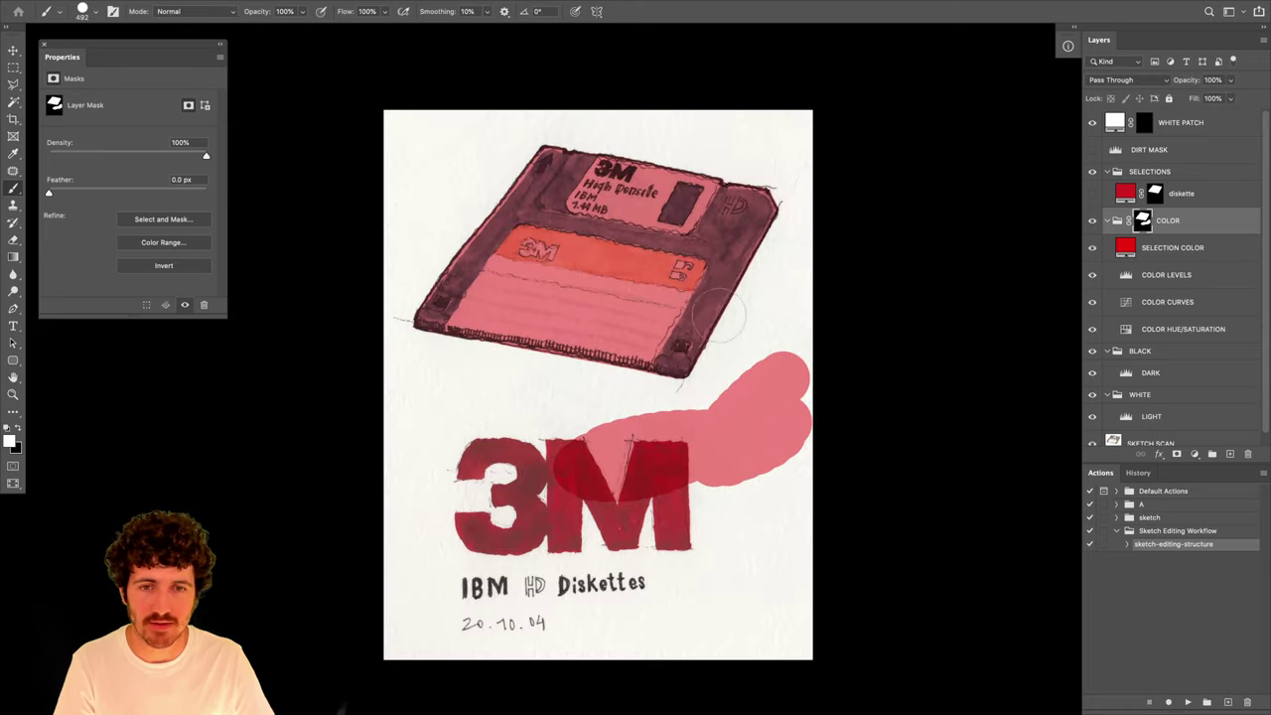
# Try a brush stroke in the swapped color beside the diskette, and undo it and the earlier white stroke on the COLOR group's mask.
pyautogui.press('x')
pyautogui.moveTo(724, 307)
pyautogui.mouseDown()
pyautogui.moveTo(755, 223)
pyautogui.moveTo(732, 244)
pyautogui.moveTo(759, 256)
pyautogui.moveTo(811, 379)
pyautogui.moveTo(787, 366)
pyautogui.moveTo(700, 402)
pyautogui.mouseUp()
pyautogui.hotkey('ctrl', 'z')
pyautogui.hotkey('ctrl', 'z')
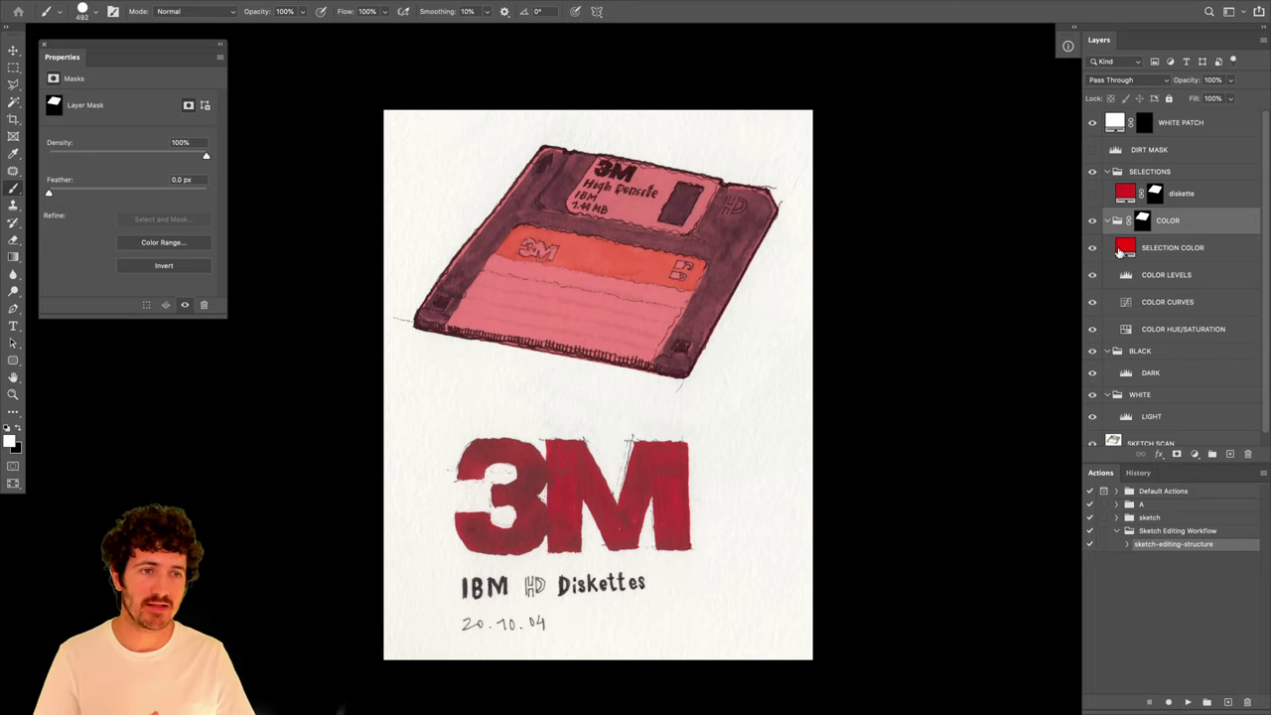
# Disable the COLOR group's layer mask to compare the tint across the whole sketch, and enable it again.
pyautogui.rightClick(1132, 221)
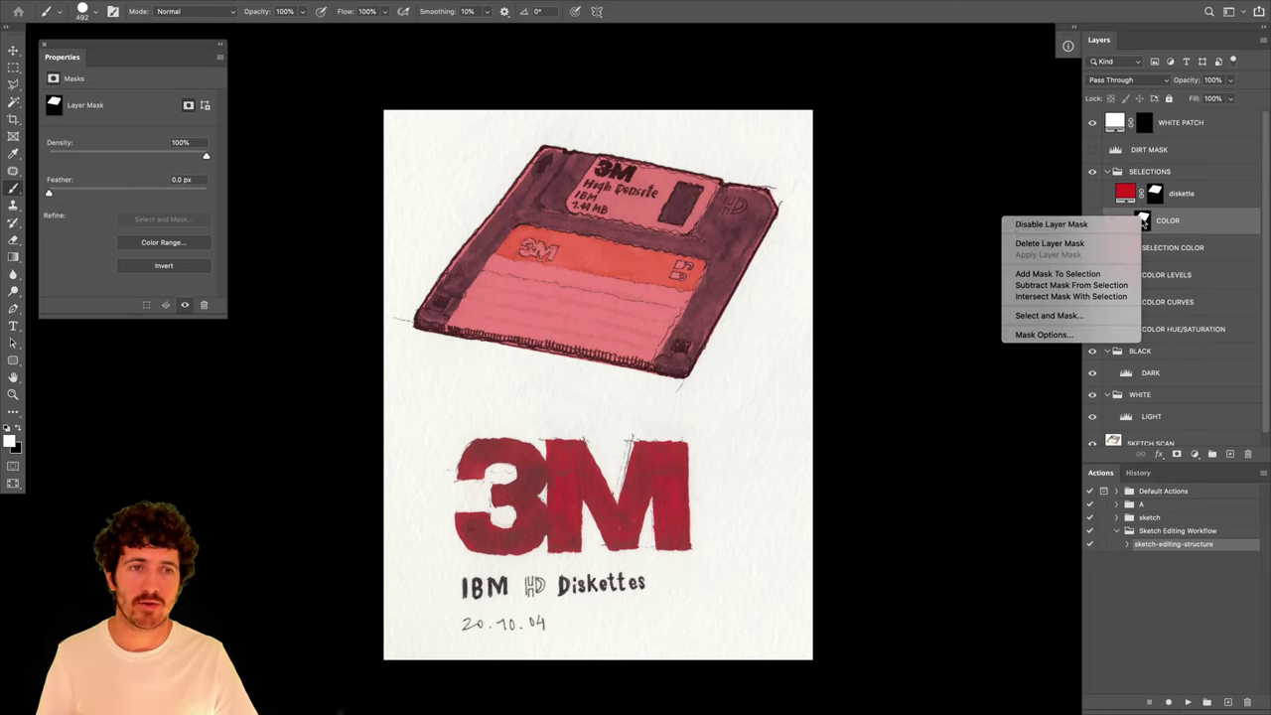
pyautogui.click(1137, 225)
pyautogui.rightClick(1147, 225)
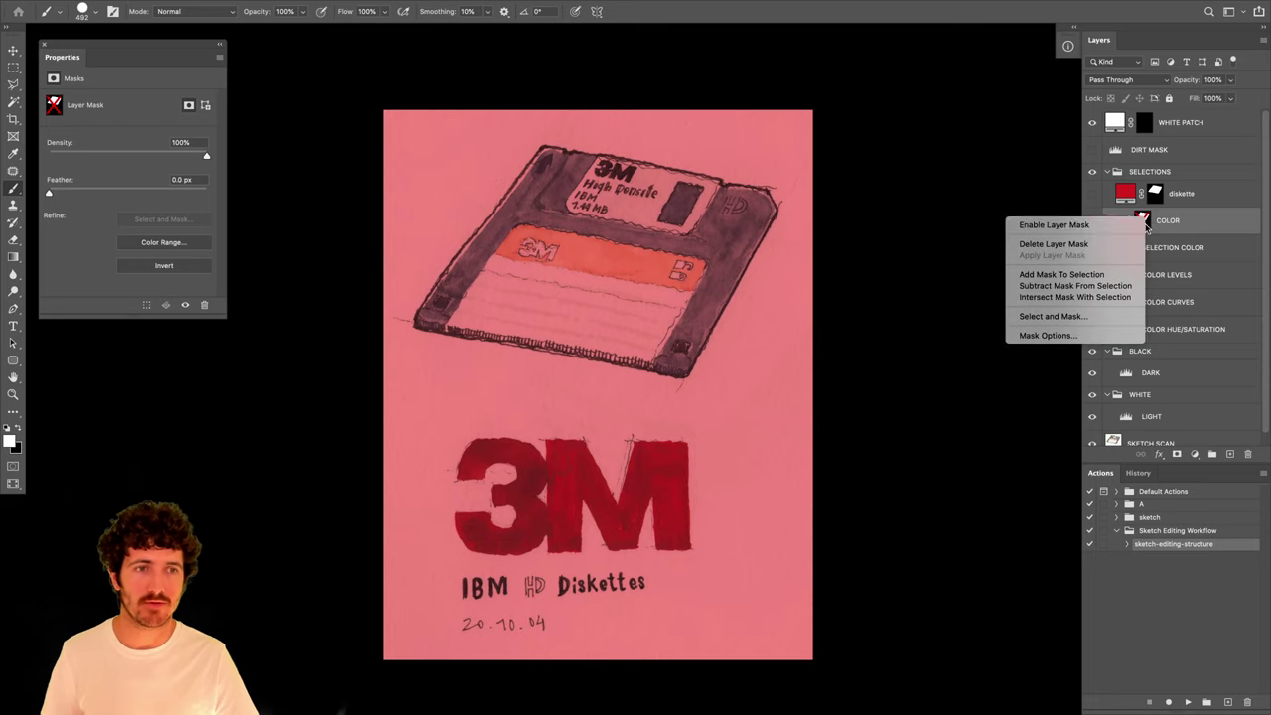
pyautogui.click(1142, 219)
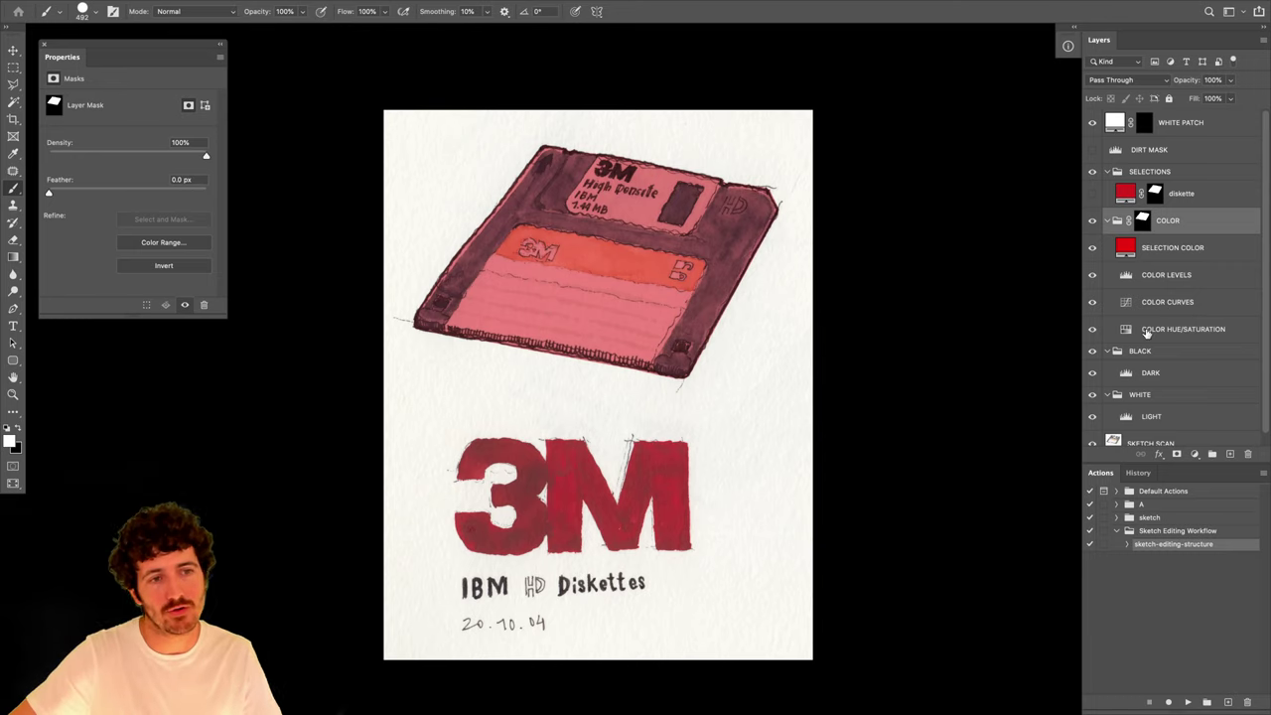
# Hide the SELECTION COLOR layer and set the COLOR LEVELS midtone to 0.69 and output levels to 92 and 76.
pyautogui.click(1092, 248)
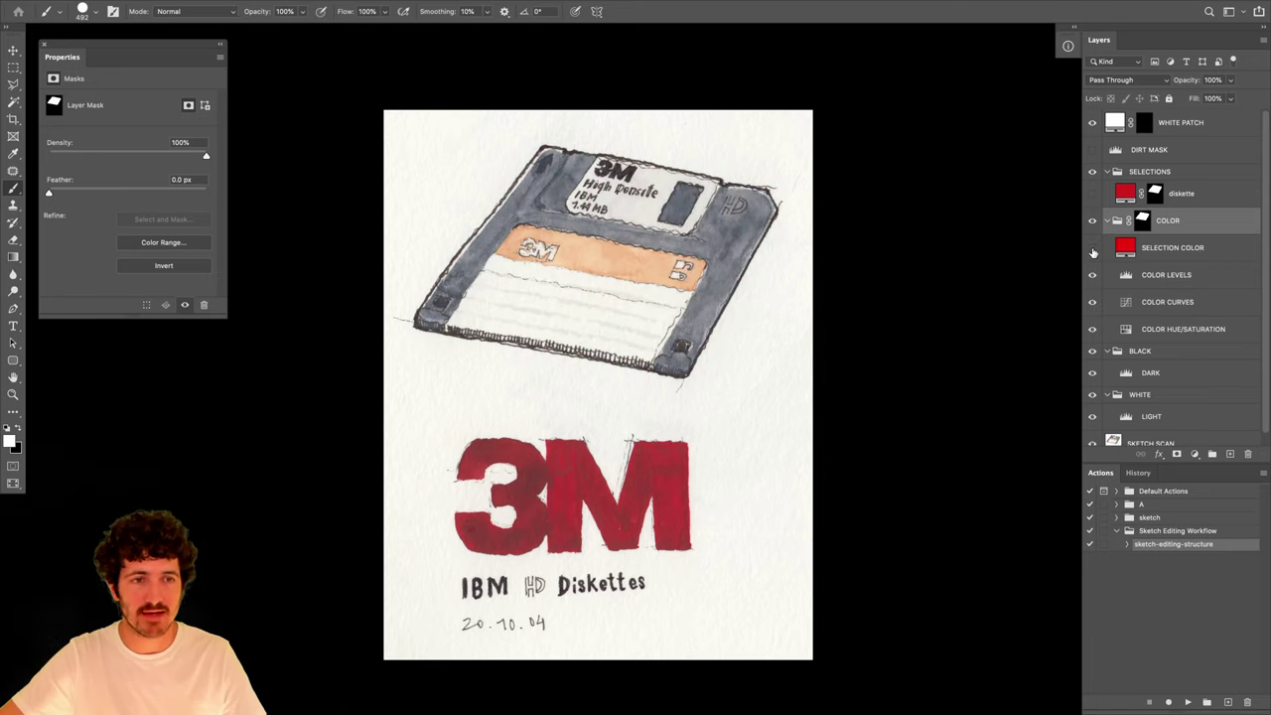
pyautogui.click(1146, 334)
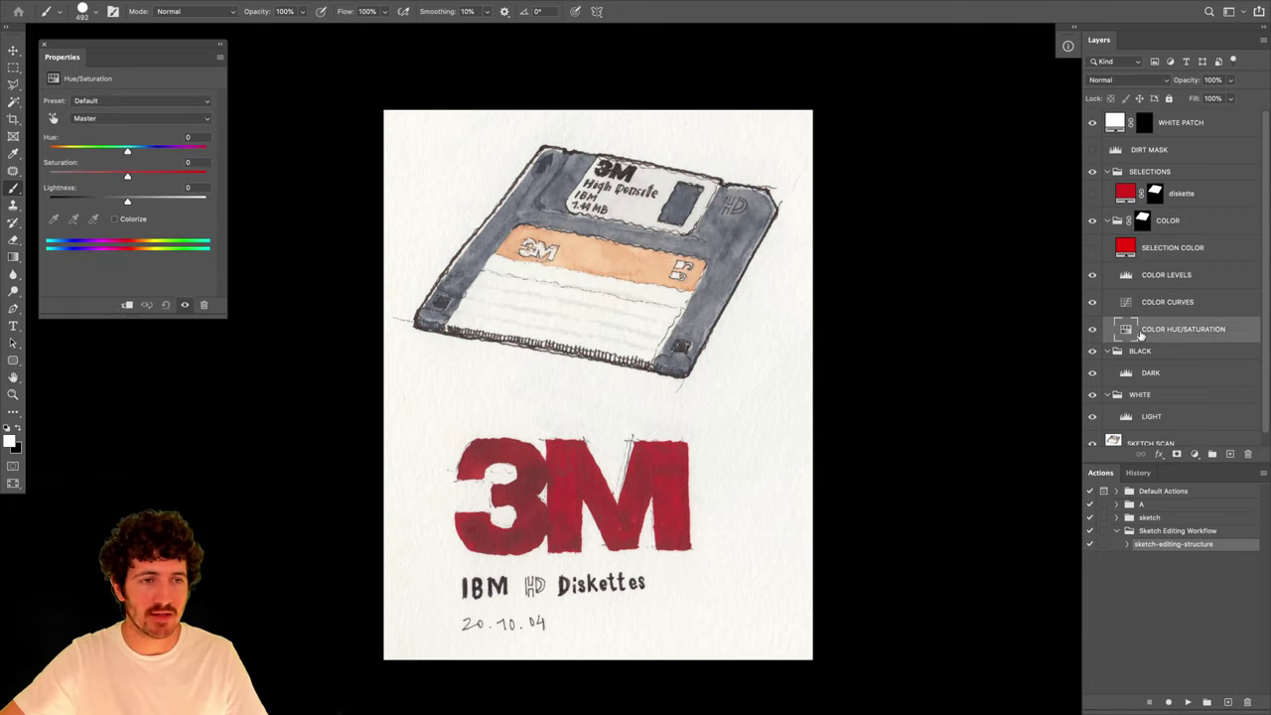
pyautogui.click(1164, 282)
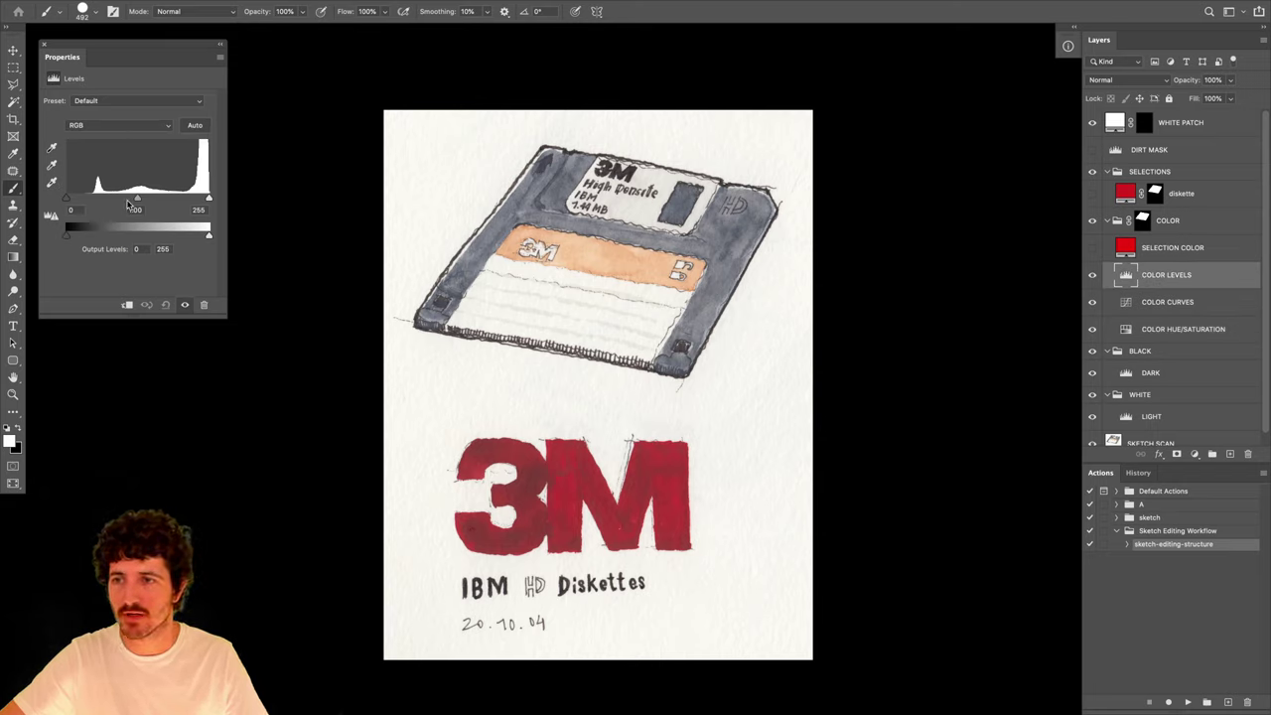
pyautogui.moveTo(221, 313); pyautogui.dragTo(262, 303)
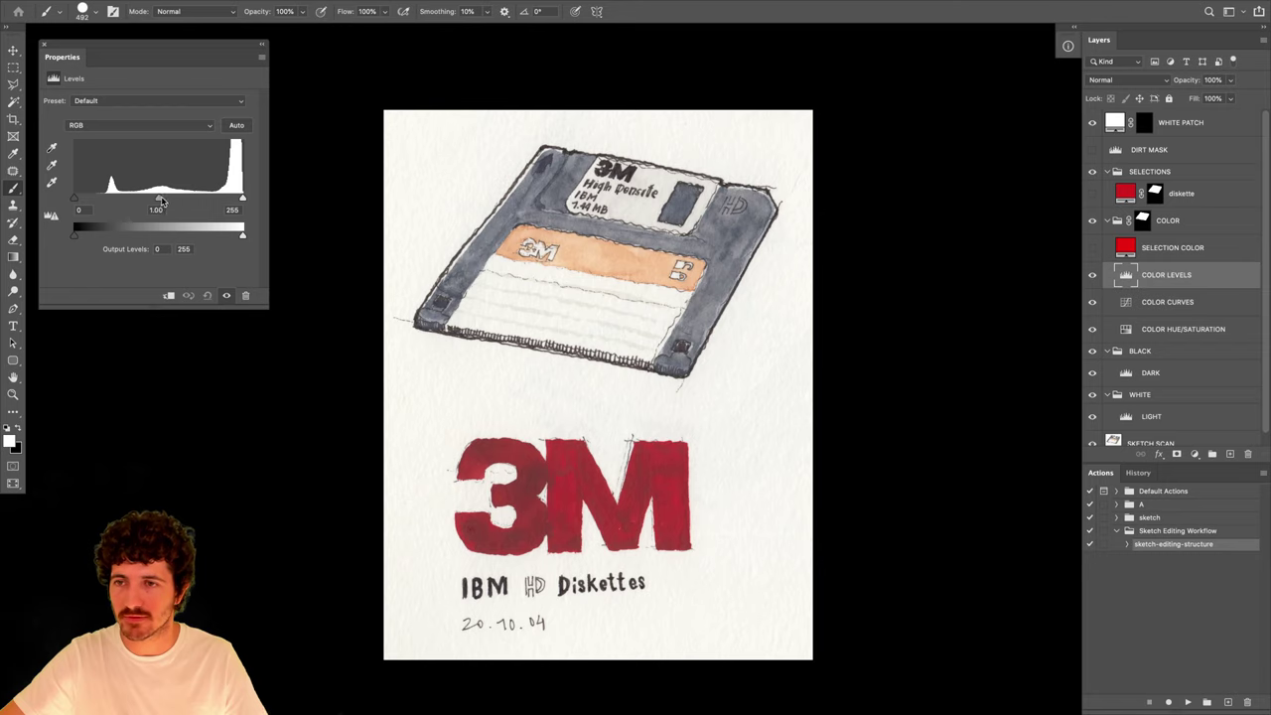
pyautogui.moveTo(161, 201)
pyautogui.mouseDown()
pyautogui.moveTo(220, 201)
pyautogui.moveTo(83, 204)
pyautogui.moveTo(178, 201)
pyautogui.mouseUp()
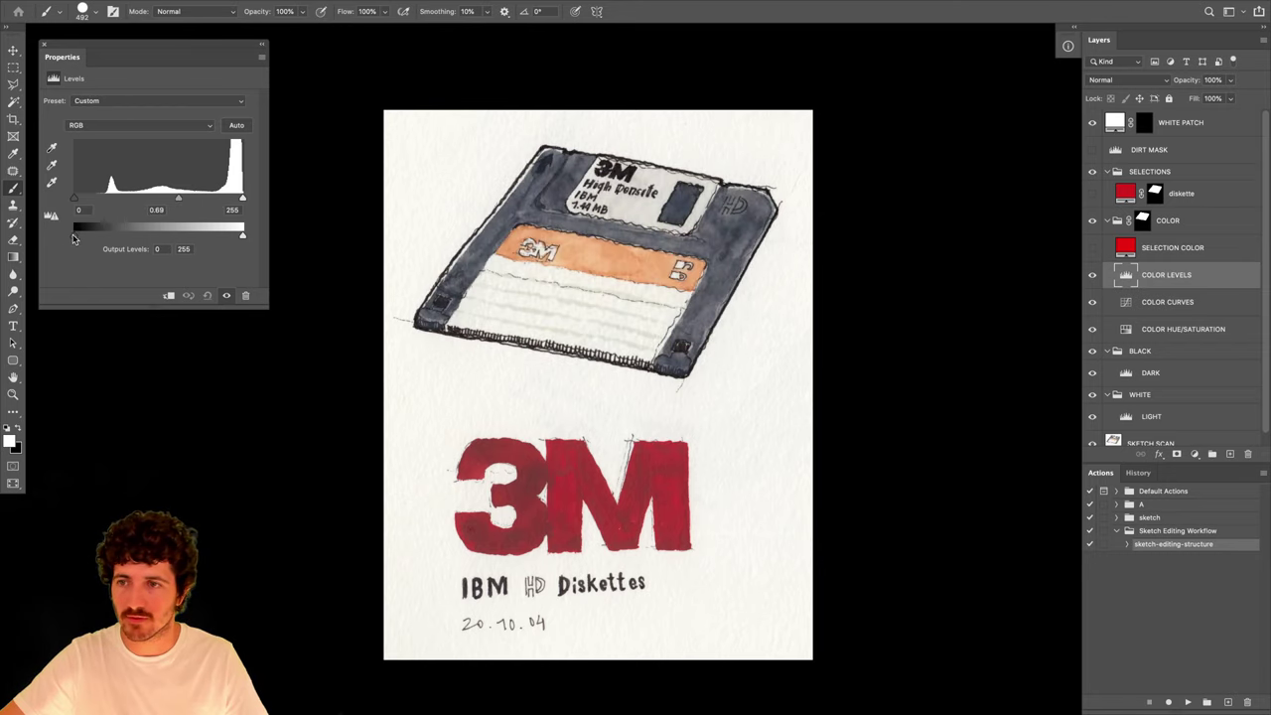
pyautogui.moveTo(73, 236); pyautogui.dragTo(135, 236)
pyautogui.moveTo(242, 236); pyautogui.dragTo(238, 236)
pyautogui.moveTo(160, 239); pyautogui.dragTo(124, 238)
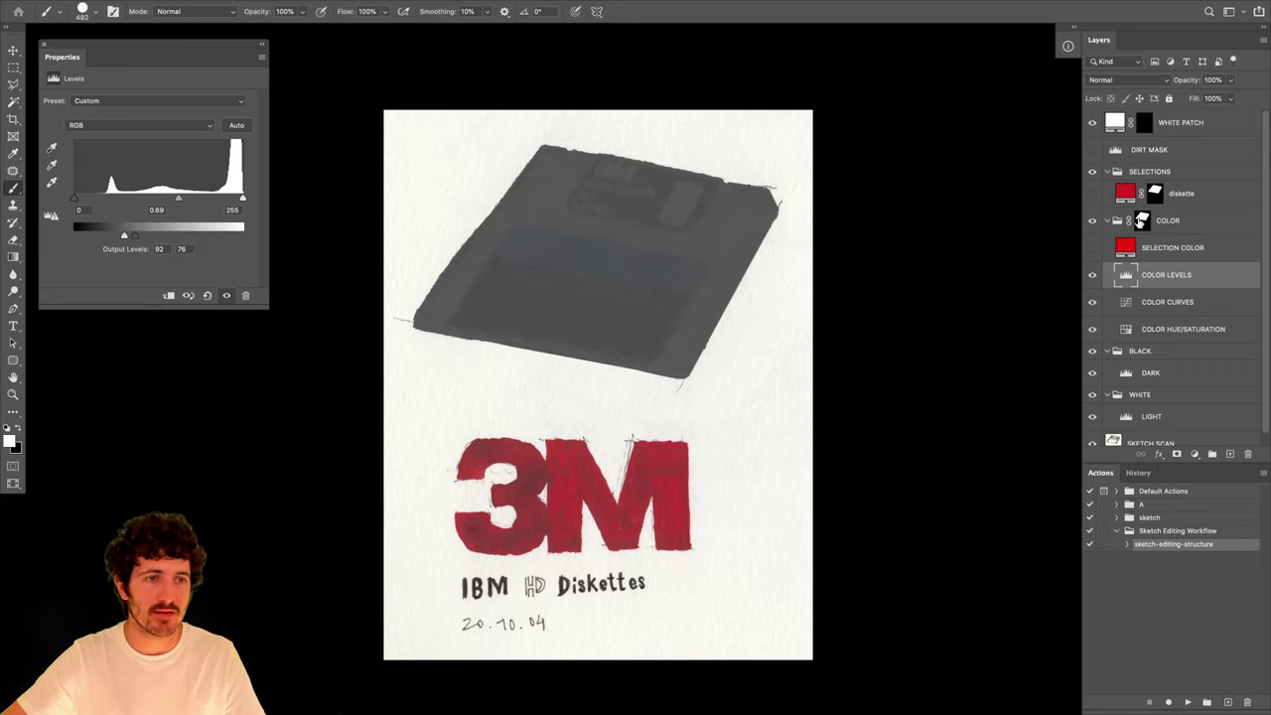
# Compare the levels effect with the COLOR group's mask disabled and enabled, and undo the levels changes.
pyautogui.rightClick(1141, 220)
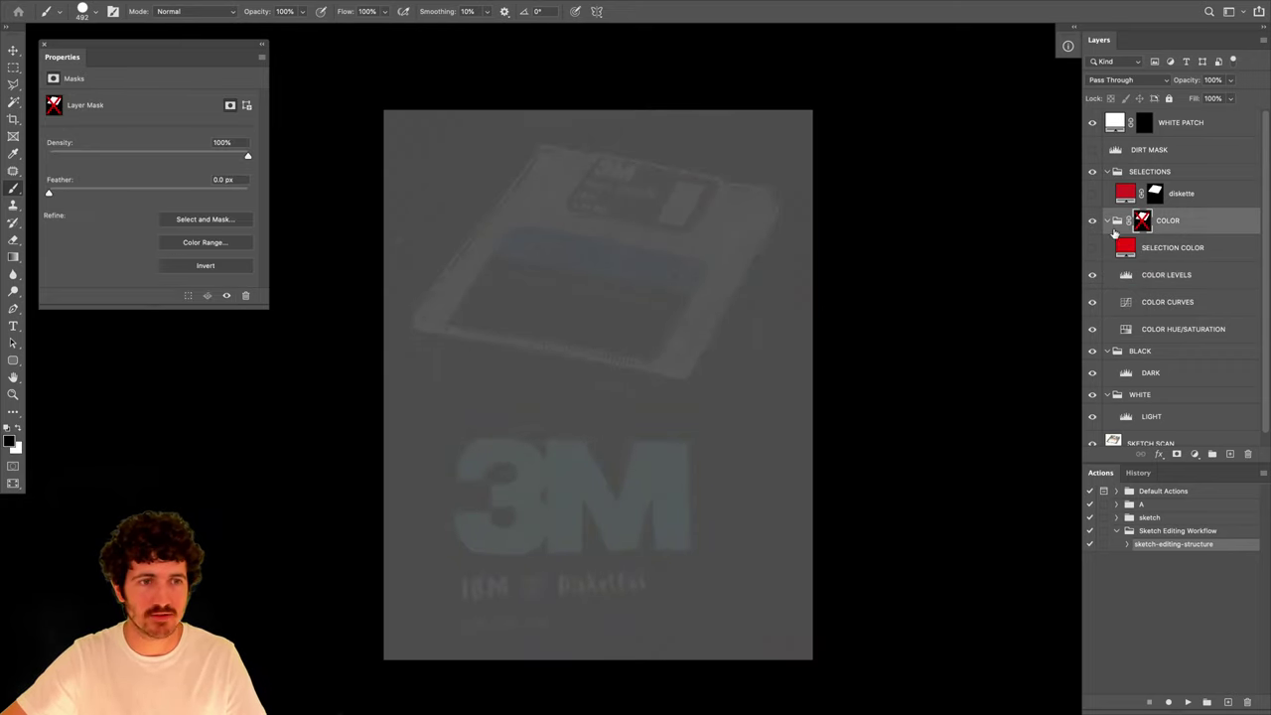
pyautogui.rightClick(1143, 222)
pyautogui.click(1133, 226)
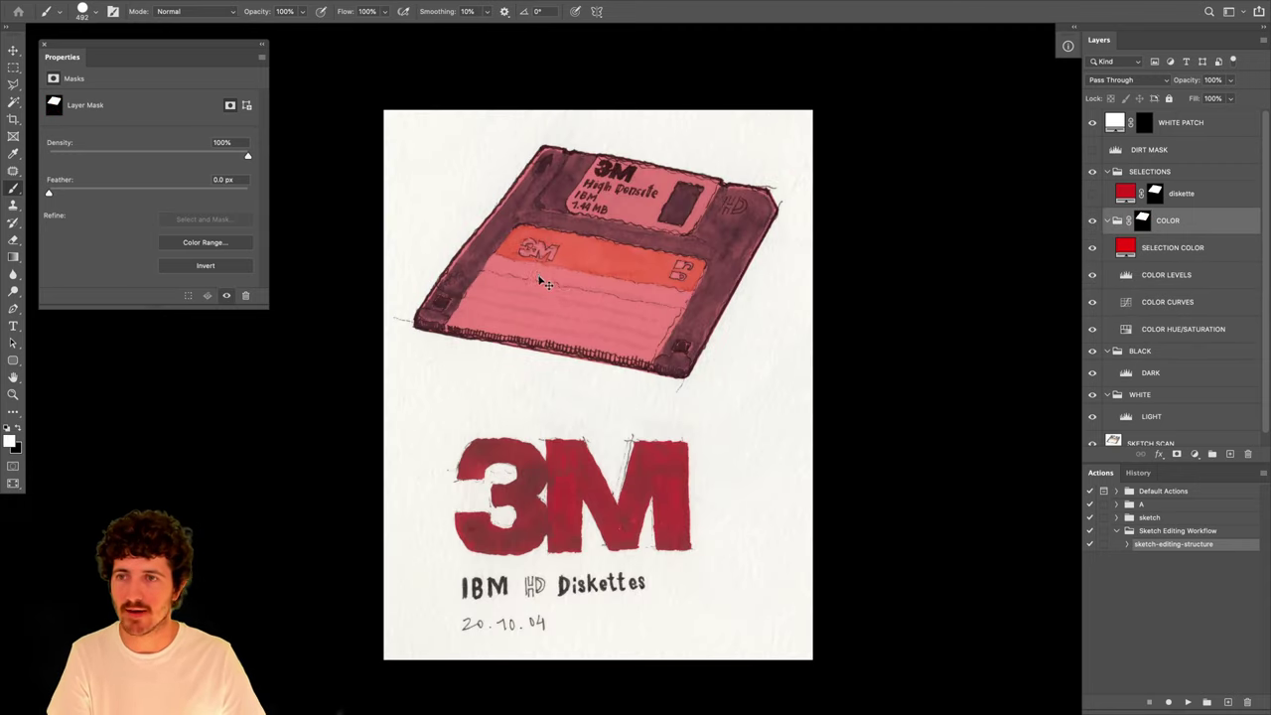
pyautogui.click(226, 295)
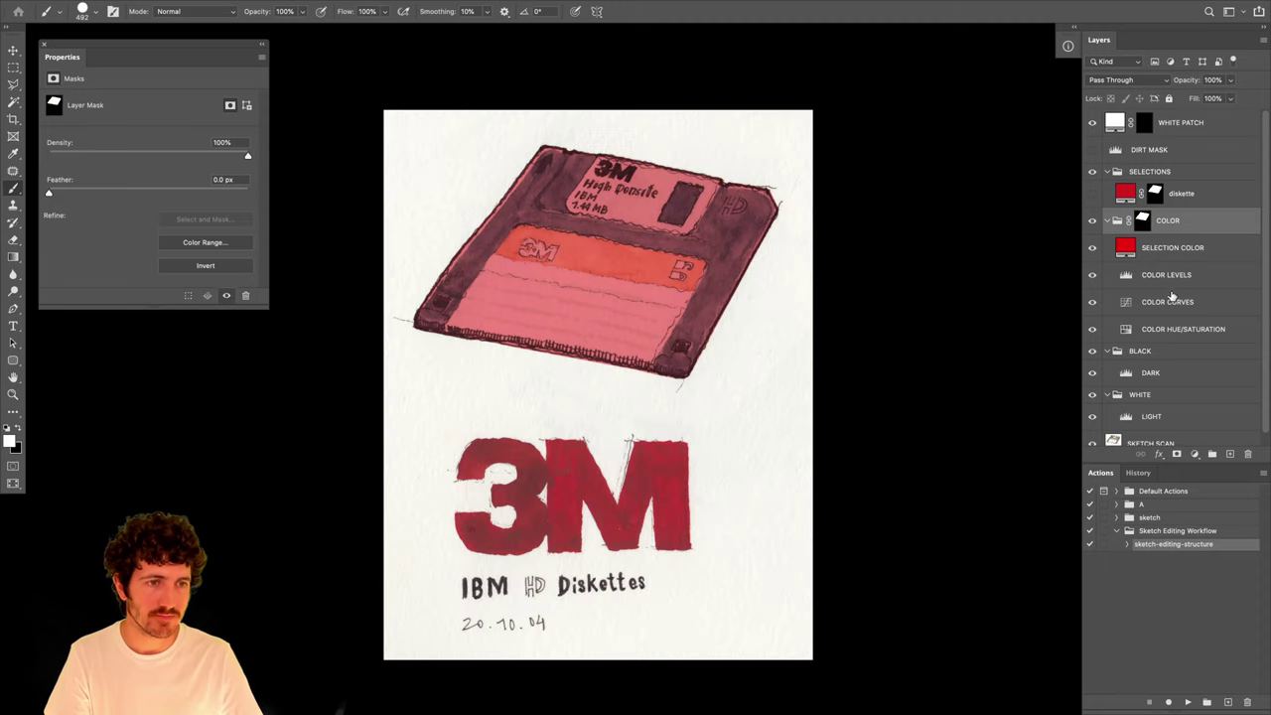
# Check the SELECTION COLOR layer hidden and shown, and return it to Normal blend mode at 100% opacity.
pyautogui.click(1168, 278)
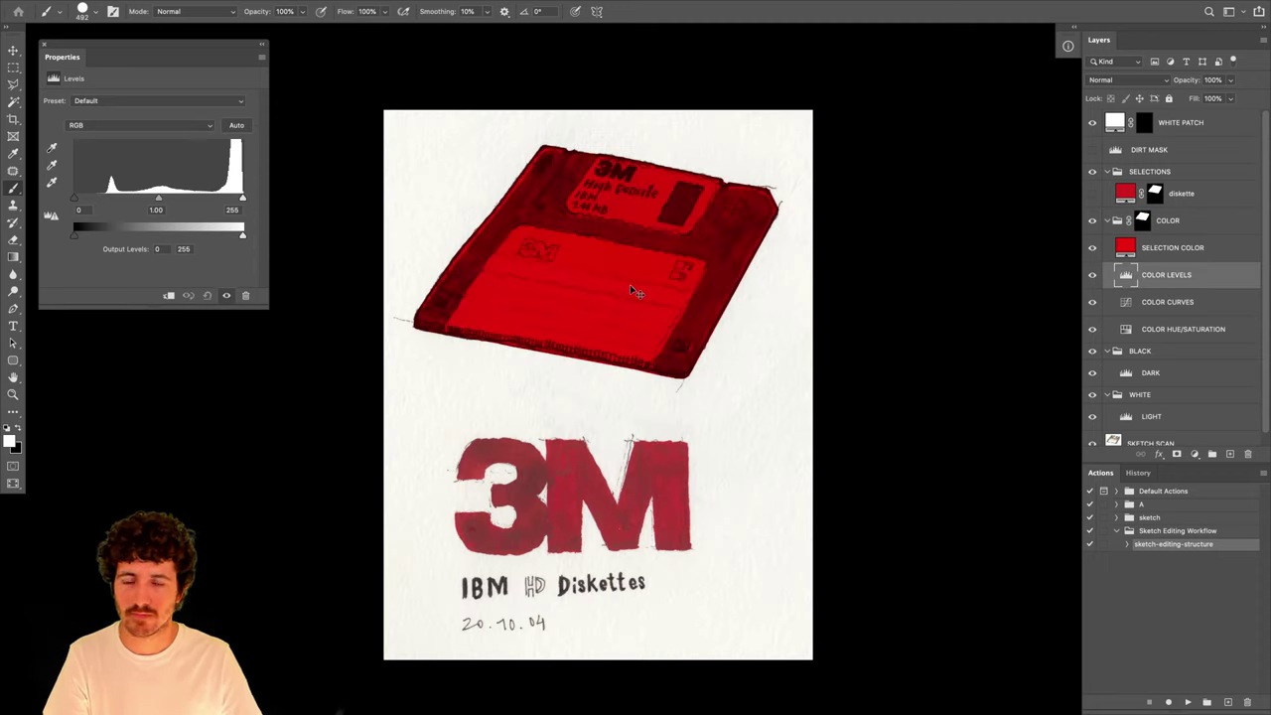
pyautogui.click(1090, 248)
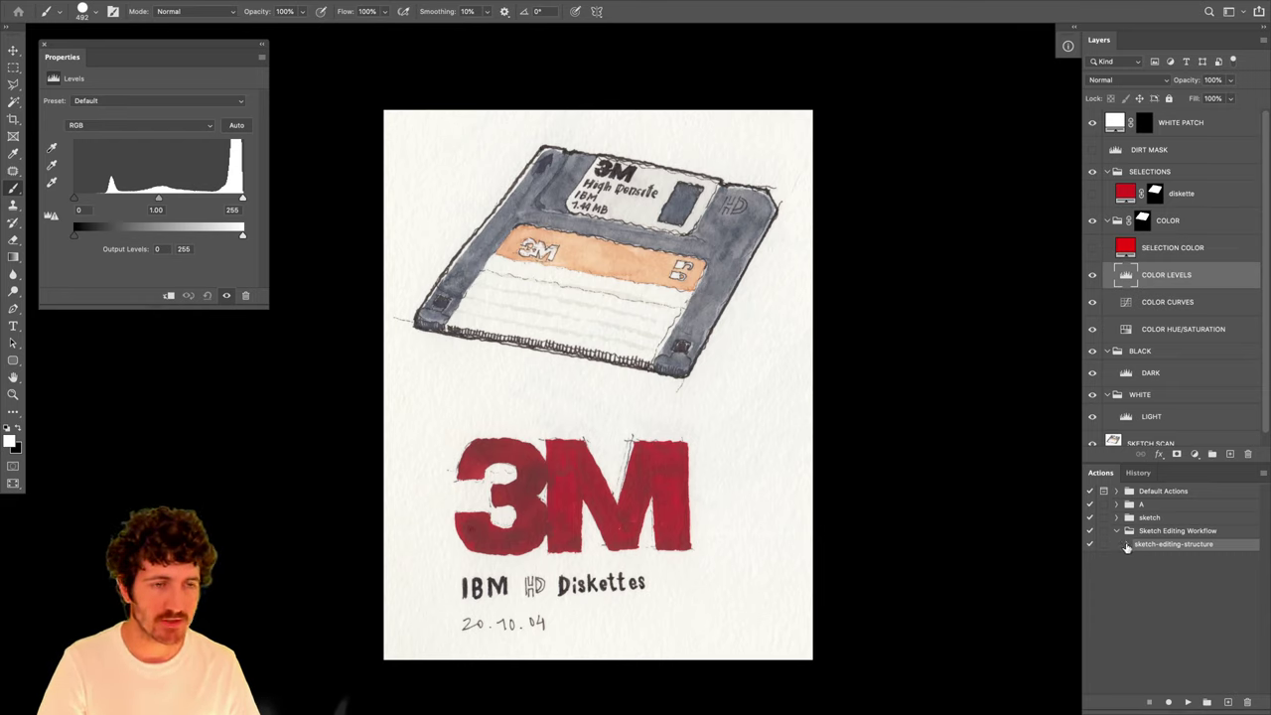
pyautogui.click(1098, 250)
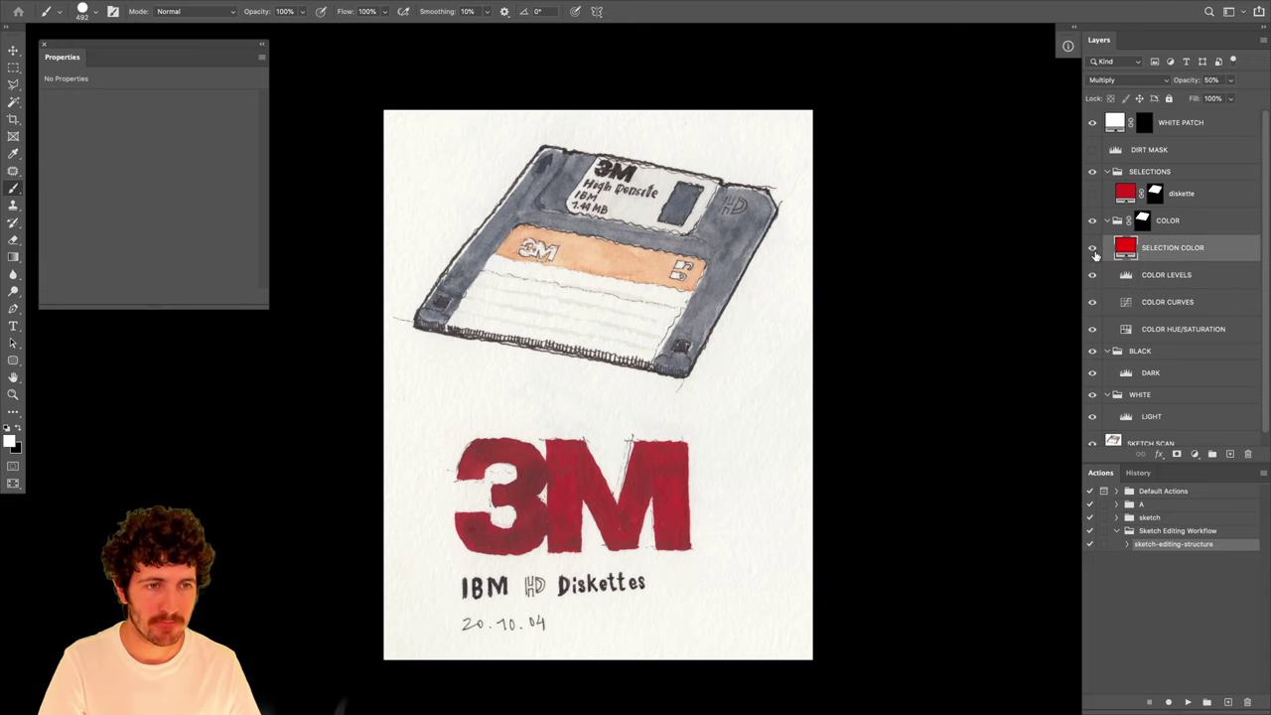
pyautogui.click(1093, 249)
pyautogui.hotkey('shift', 'alt', 'n')
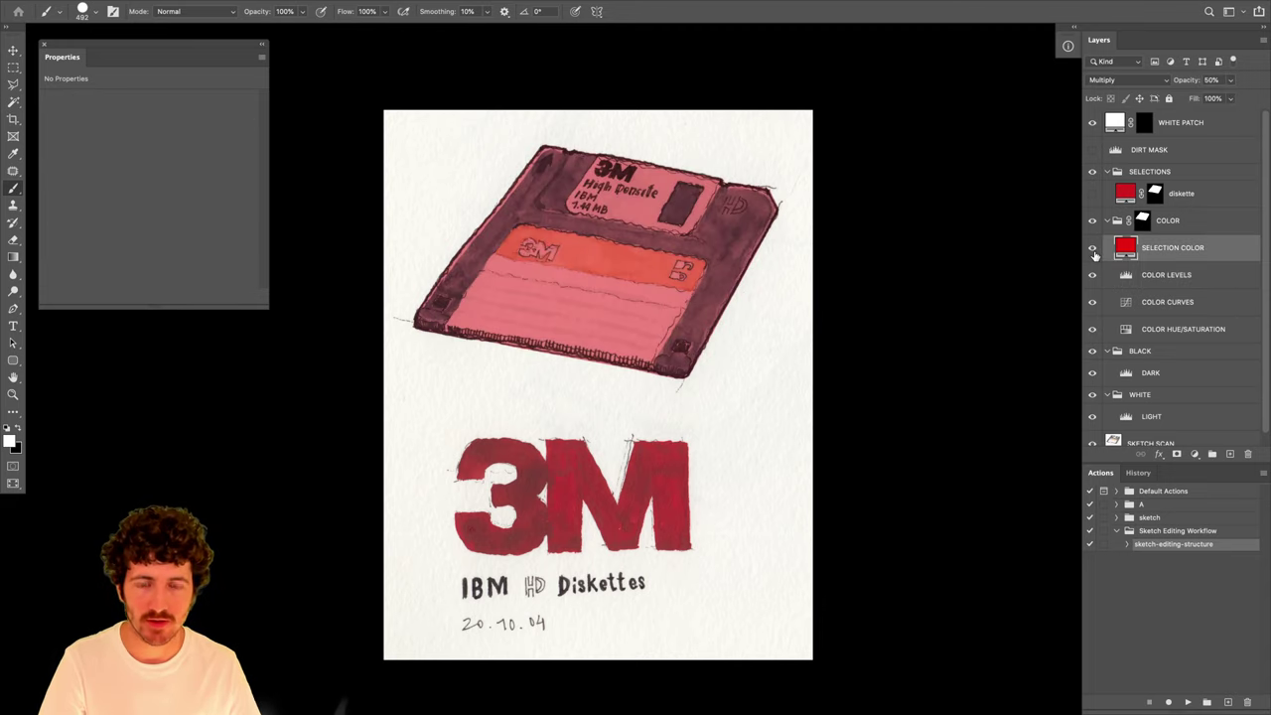
pyautogui.click(1173, 229)
# Start recording after the last command, Hide current layer, of the sketch-editing-structure action and select the SELECTION COLOR layer.
pyautogui.click(1127, 544)
pyautogui.scroll(-5, 1177, 606)
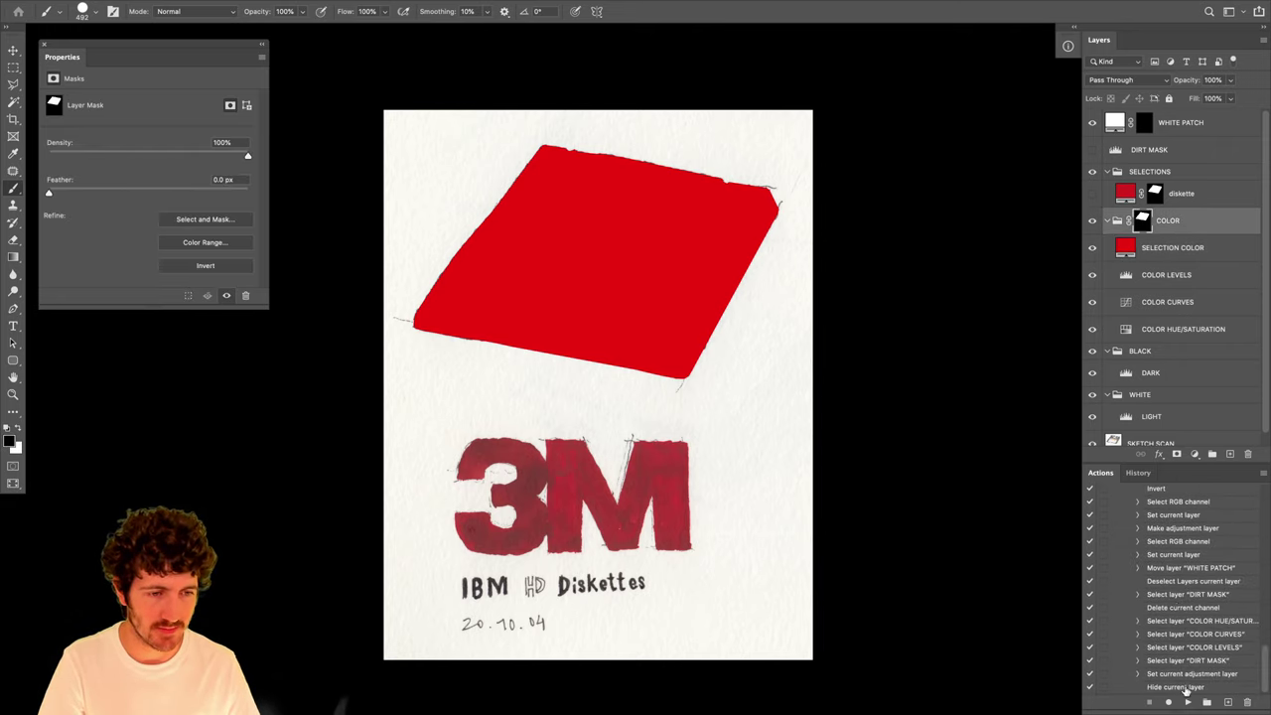
pyautogui.click(1182, 687)
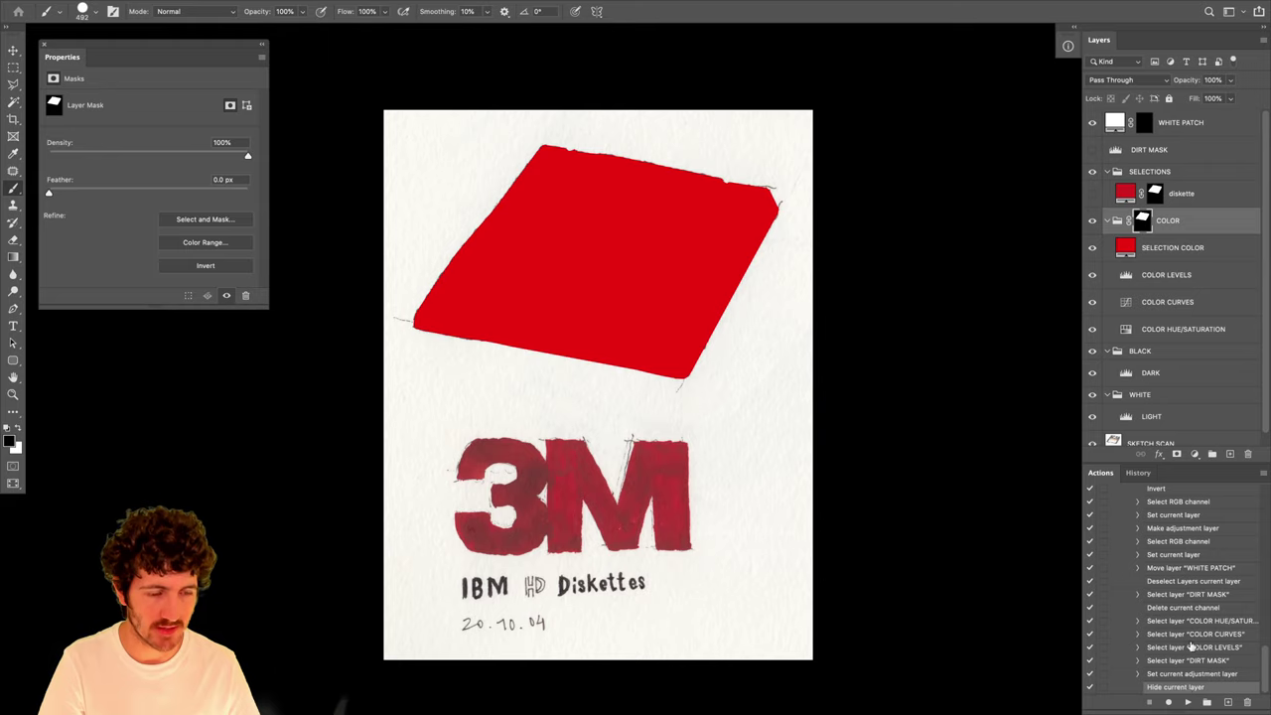
pyautogui.click(1168, 702)
pyautogui.click(1158, 247)
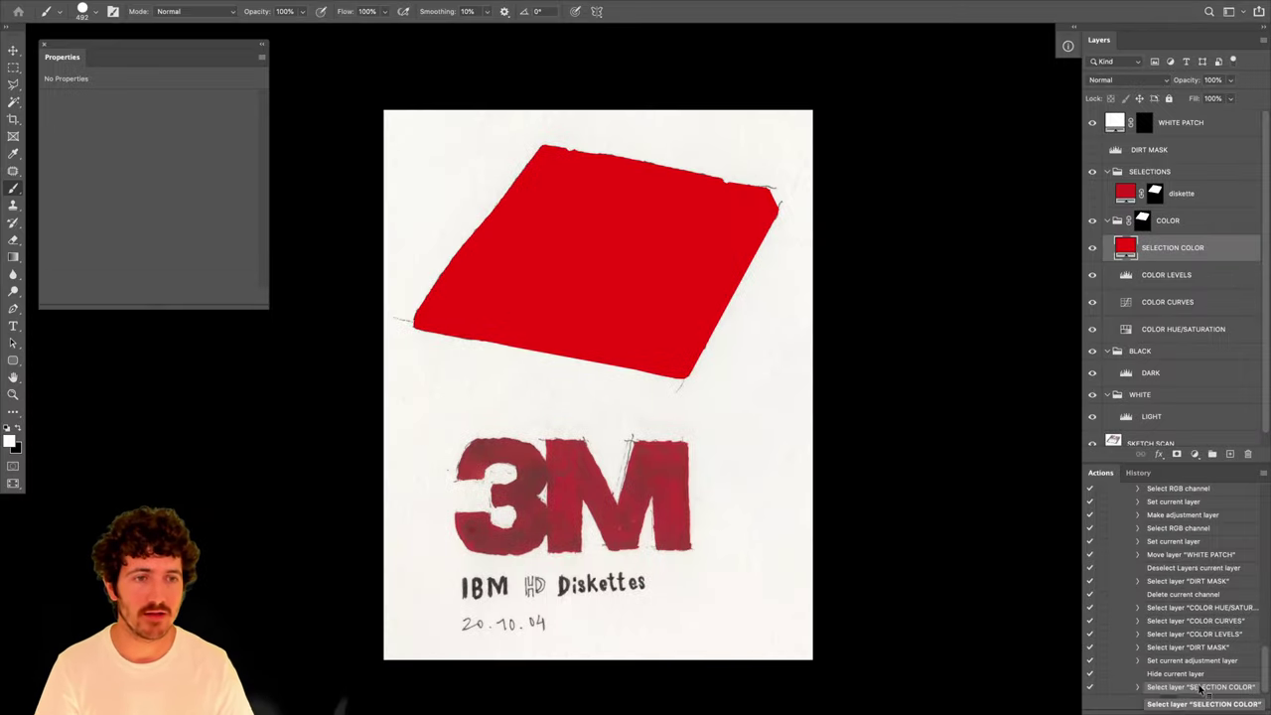
# Record setting the SELECTION COLOR layer to Multiply at 50% opacity, stop recording, and collapse the action.
pyautogui.click(1122, 81)
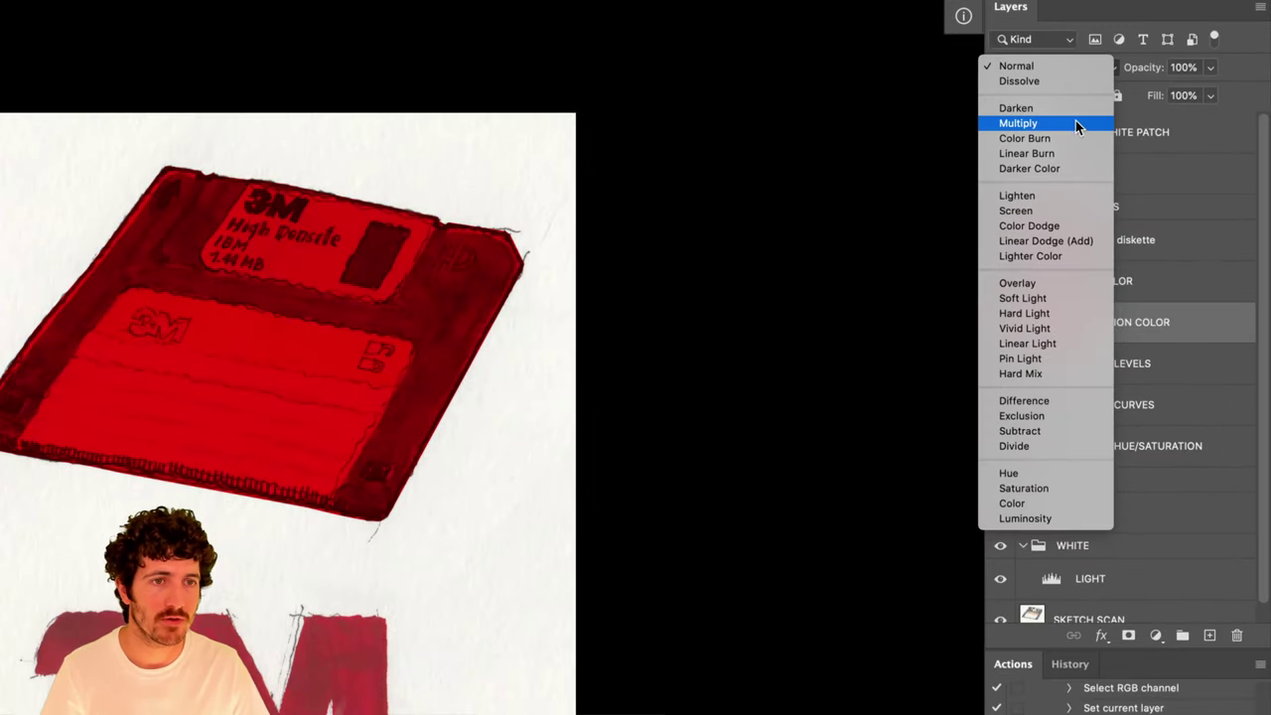
pyautogui.click(1072, 123)
pyautogui.click(1126, 61)
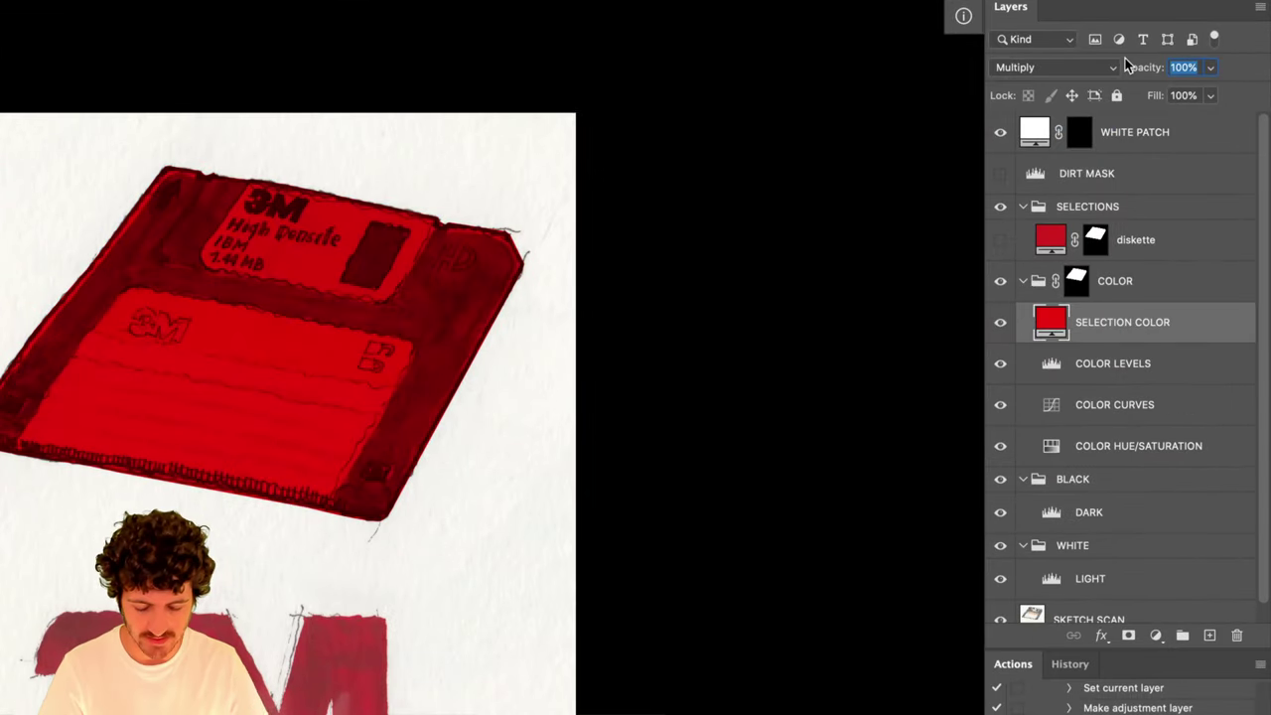
pyautogui.write('50')
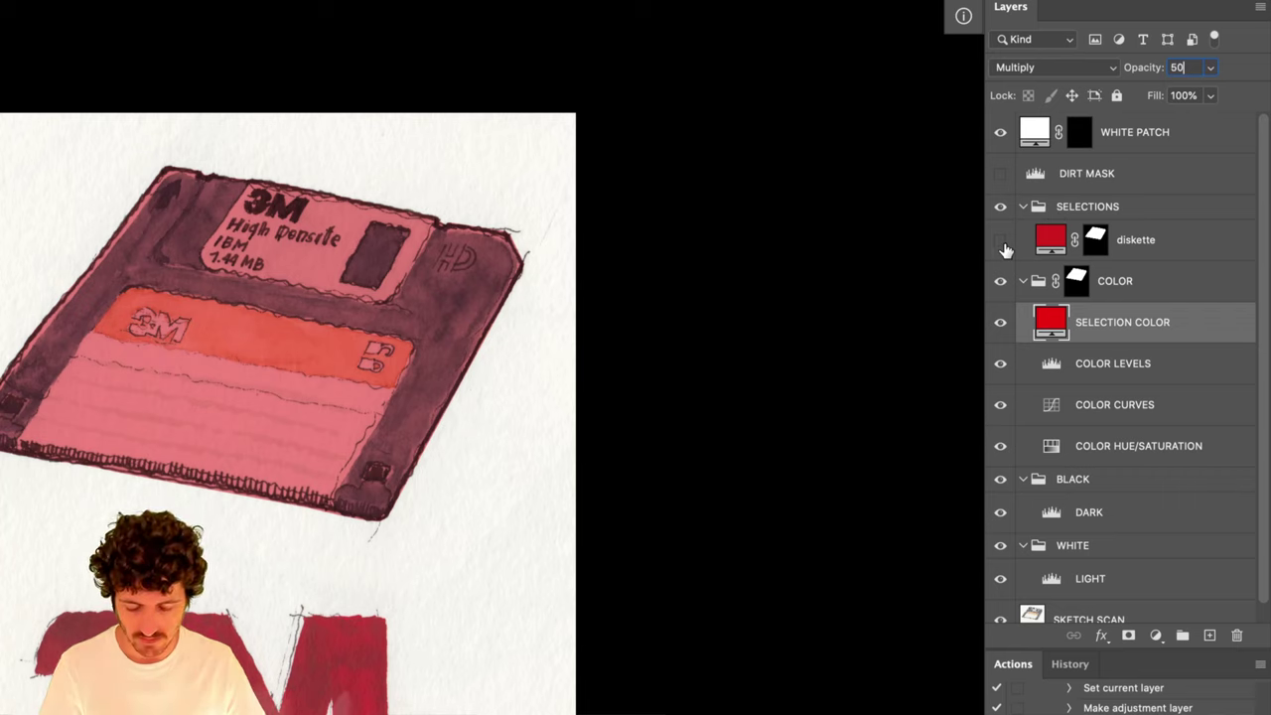
pyautogui.press('Tab')
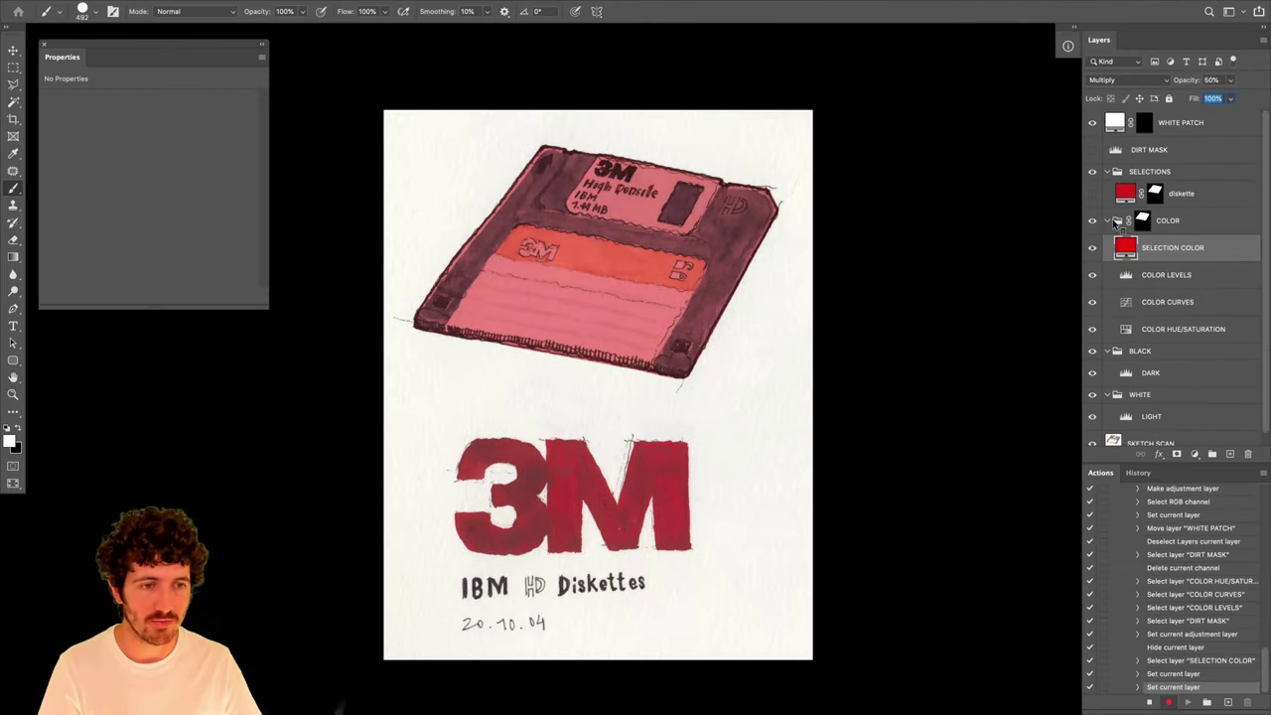
pyautogui.click(1149, 701)
pyautogui.scroll(10, 1137, 615)
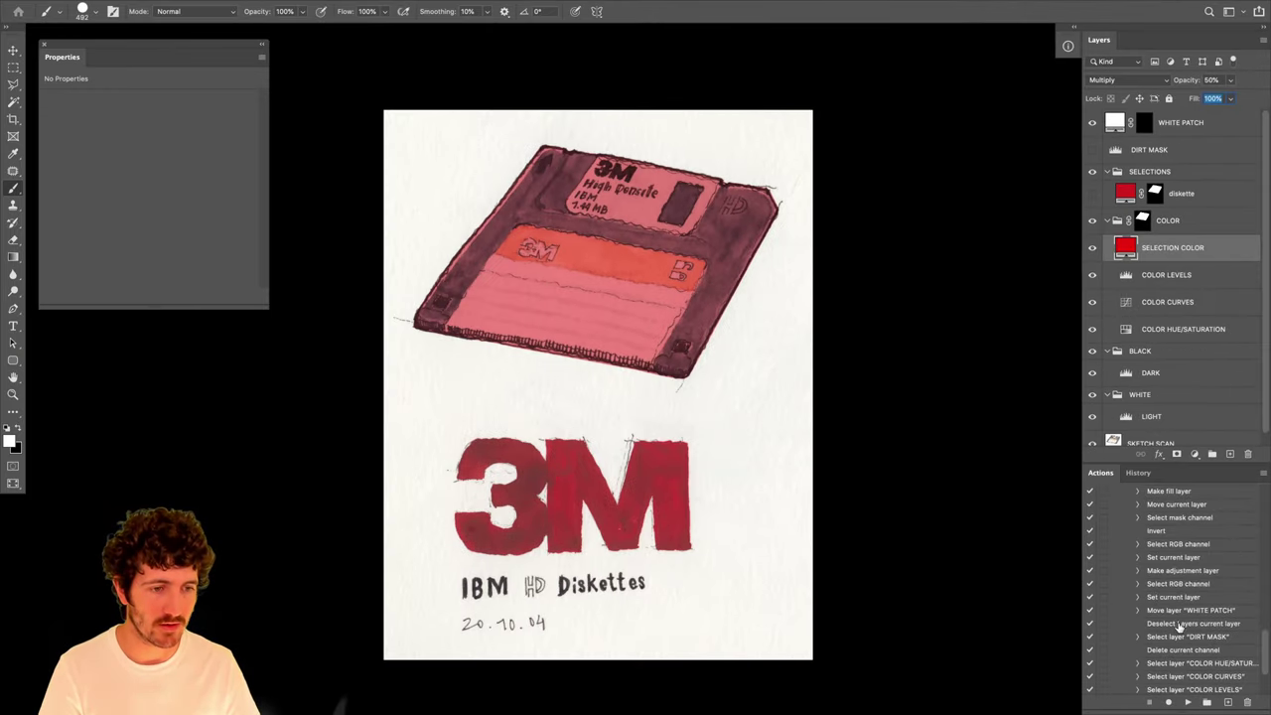
pyautogui.click(1129, 546)
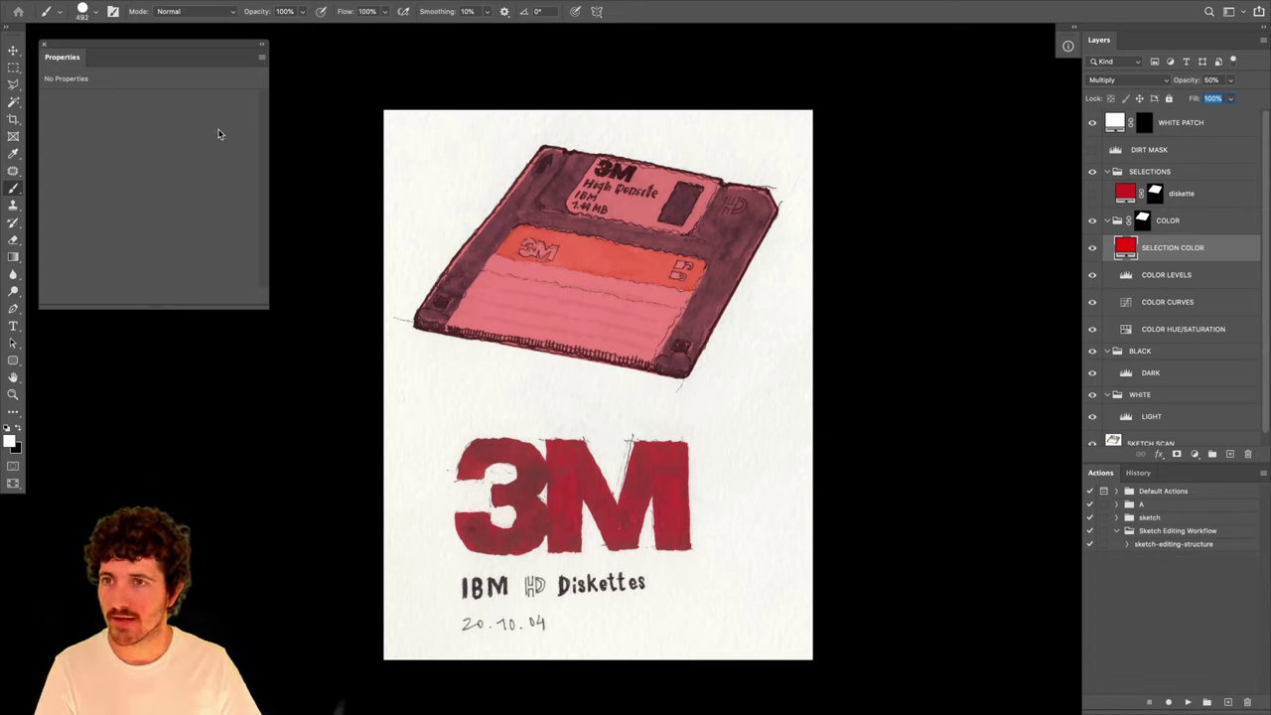
# Switch to the Move tool in standard screen mode and open the recent scan SCAN__20201011_0009.jpg.
pyautogui.click(339, 245)
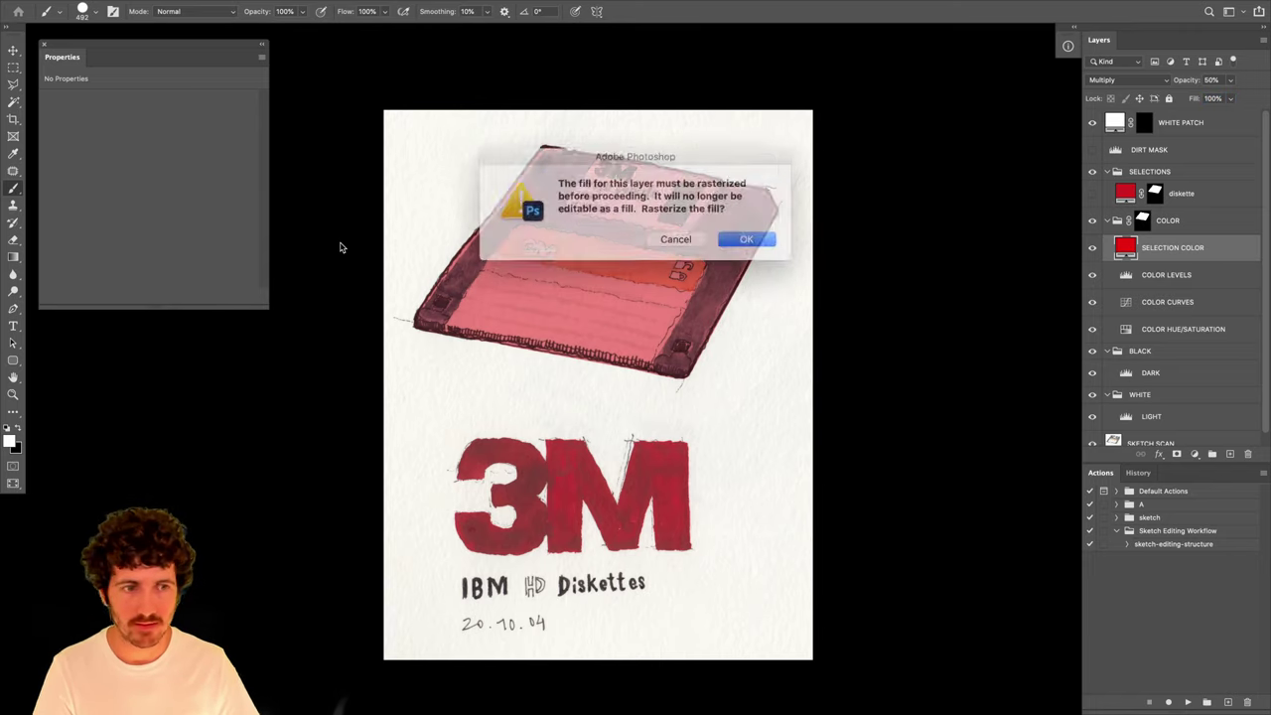
pyautogui.click(659, 236)
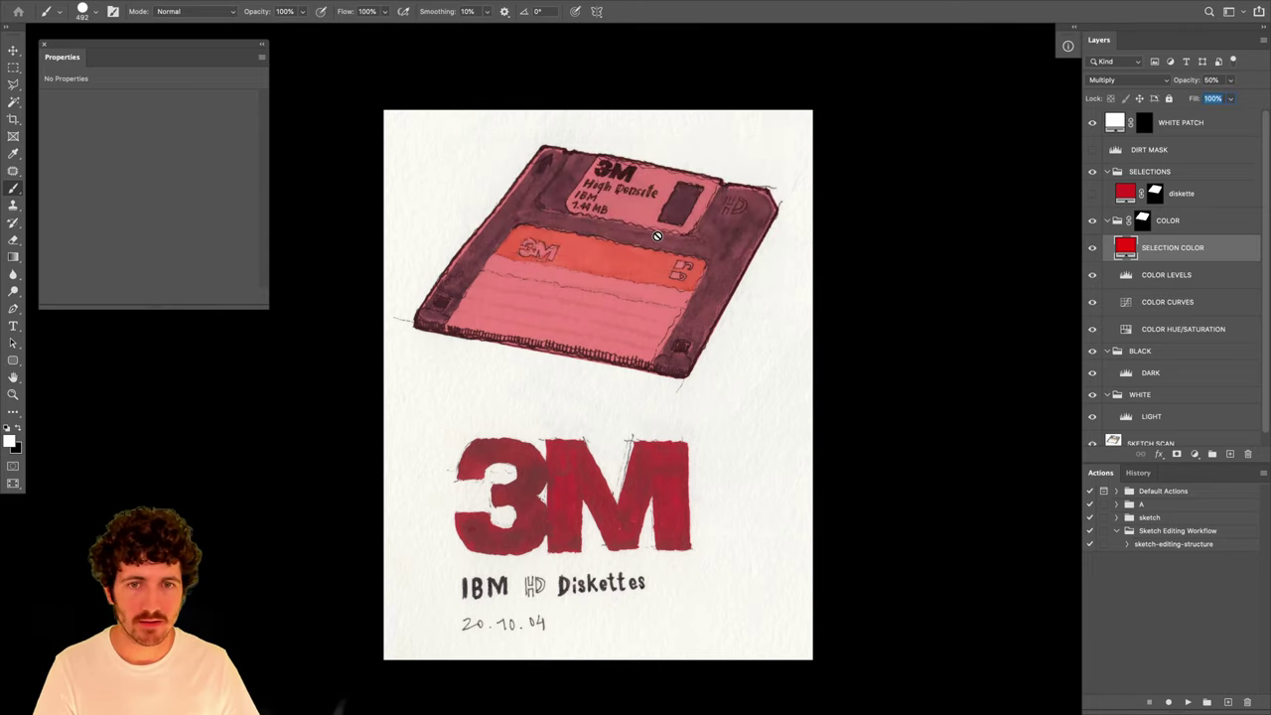
pyautogui.click(13, 50)
pyautogui.press('f')
pyautogui.moveTo(14, 359)
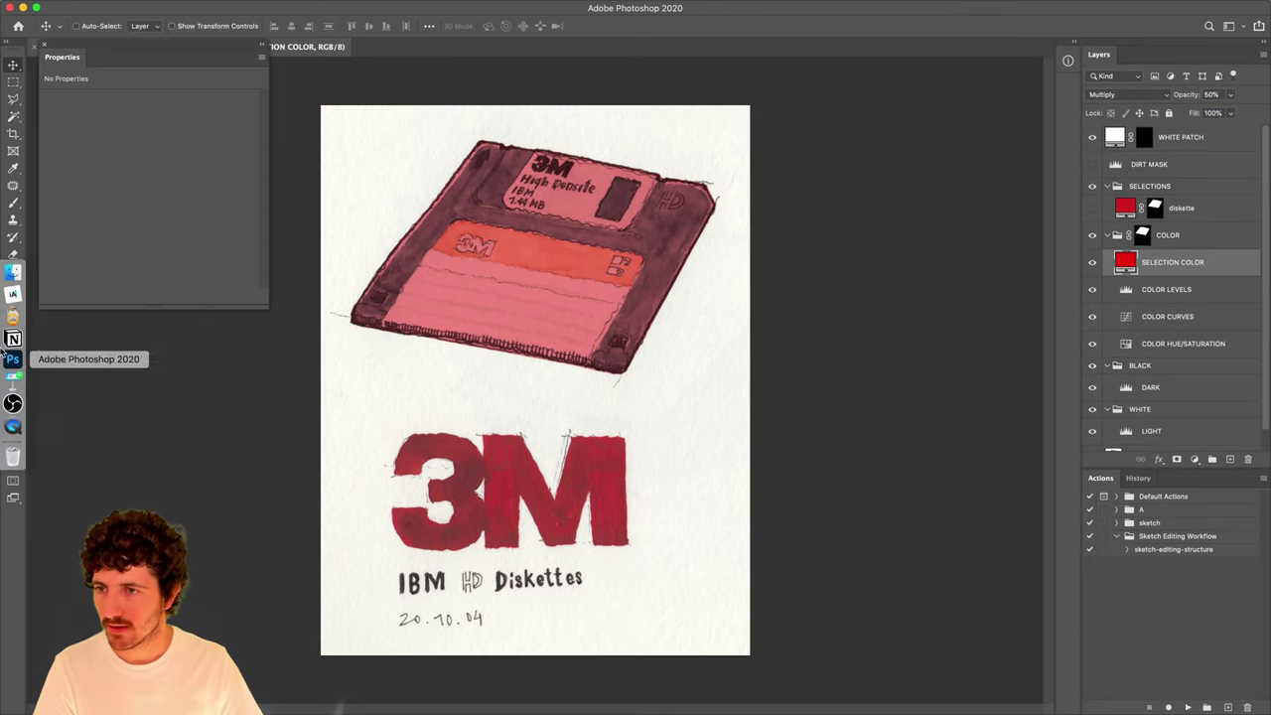
pyautogui.click(107, 6)
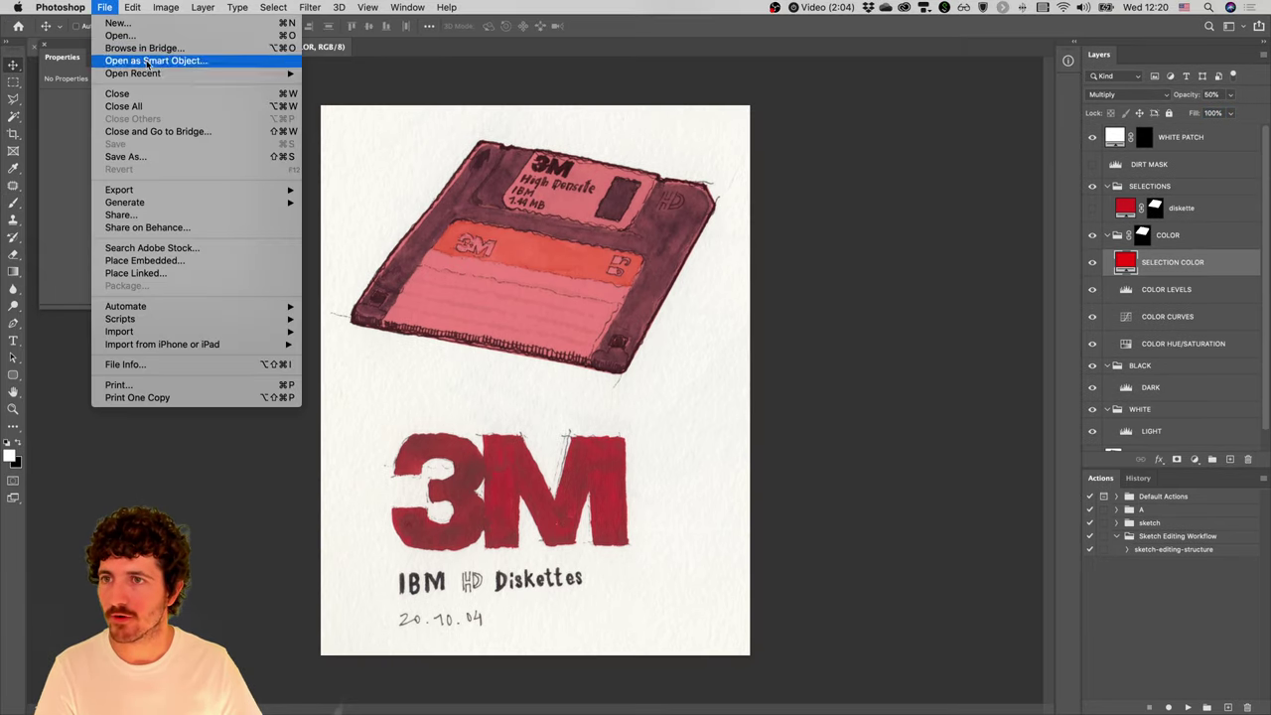
pyautogui.moveTo(154, 75)
pyautogui.click(362, 89)
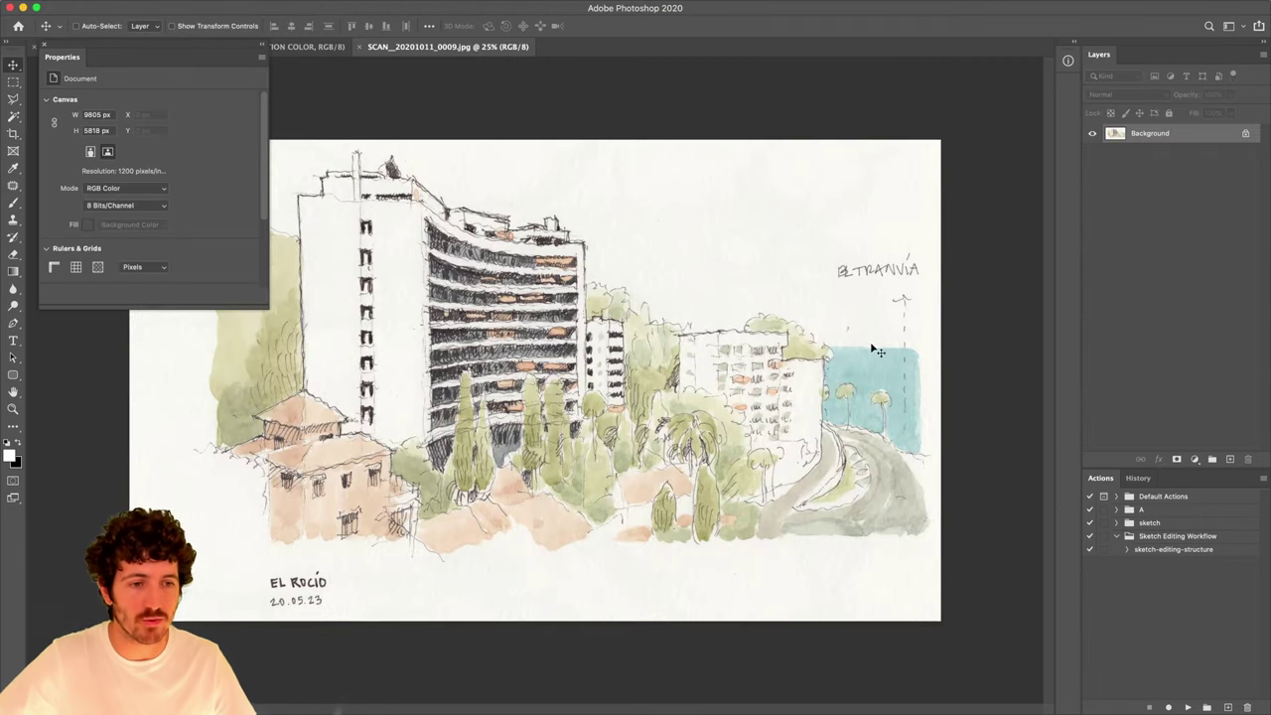
# Run the sketch-editing-structure action on the El Rocío scan, continuing past the Set command.
pyautogui.click(1152, 550)
pyautogui.click(1188, 707)
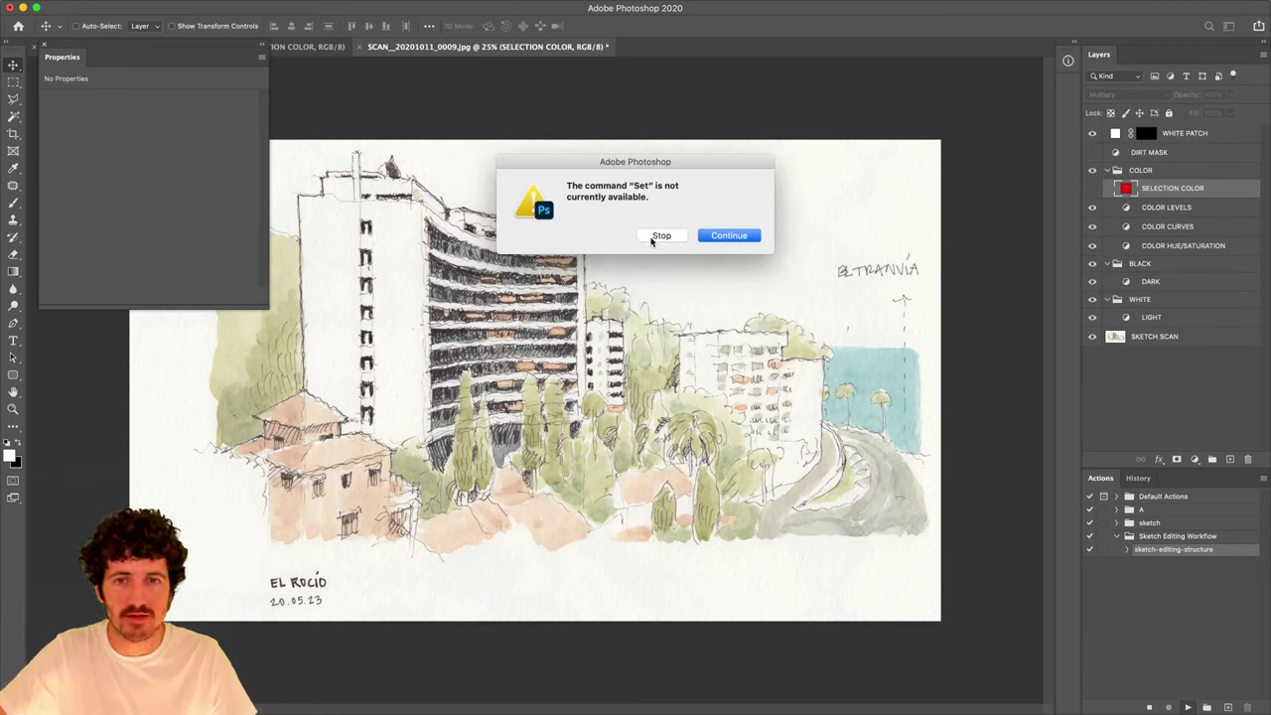
pyautogui.click(725, 236)
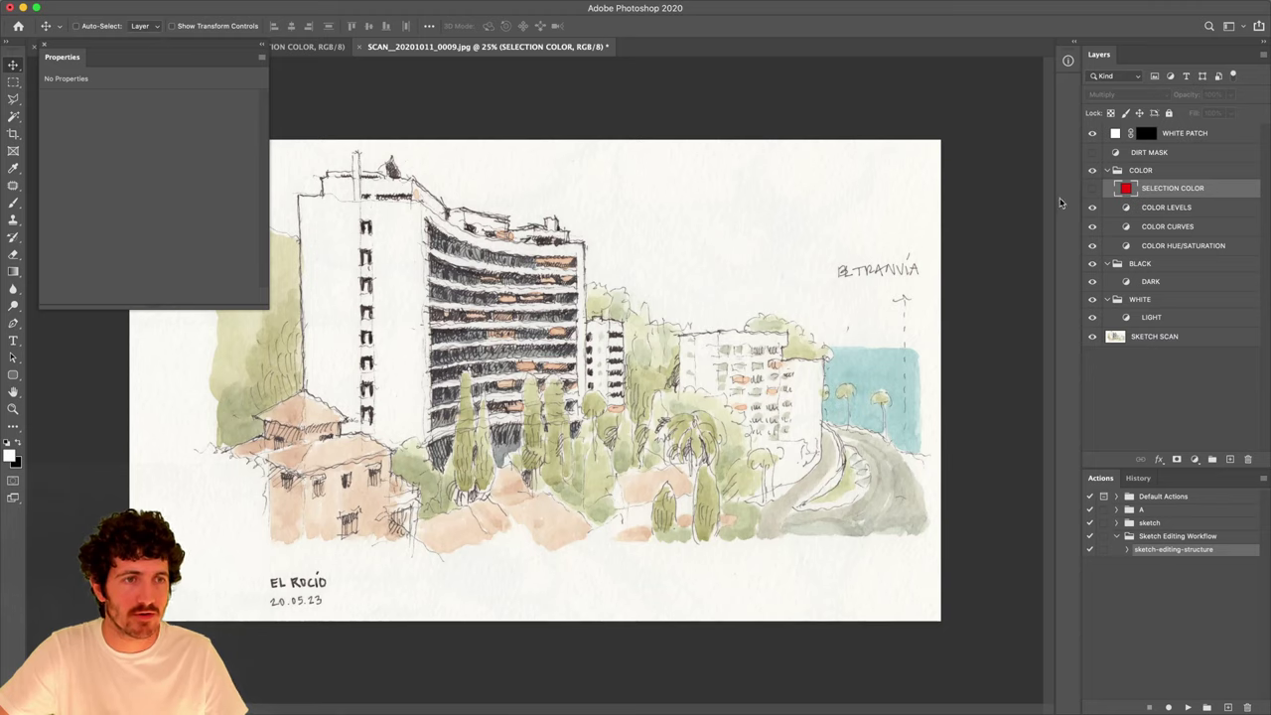
# Examine the final commands of the sketch-editing-structure action and toggle the SELECTION COLOR layer's visibility.
pyautogui.click(1127, 552)
pyautogui.scroll(-5, 1192, 596)
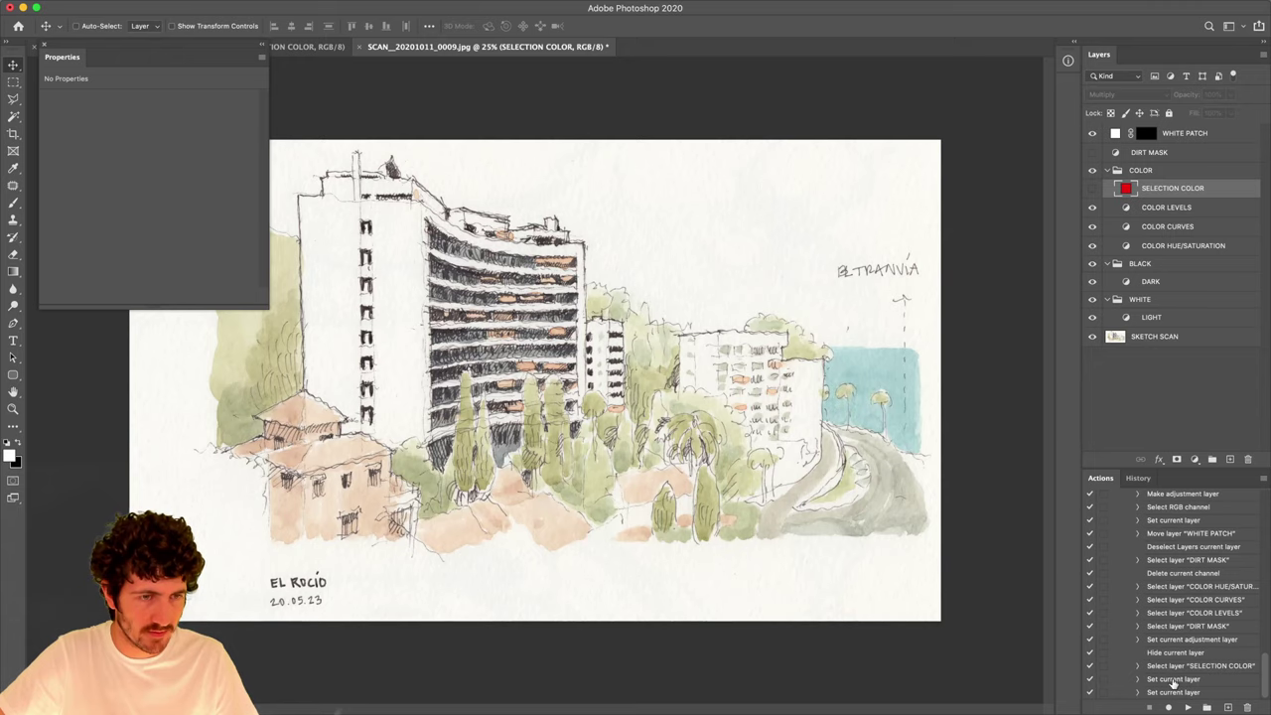
pyautogui.click(1092, 189)
pyautogui.click(1093, 189)
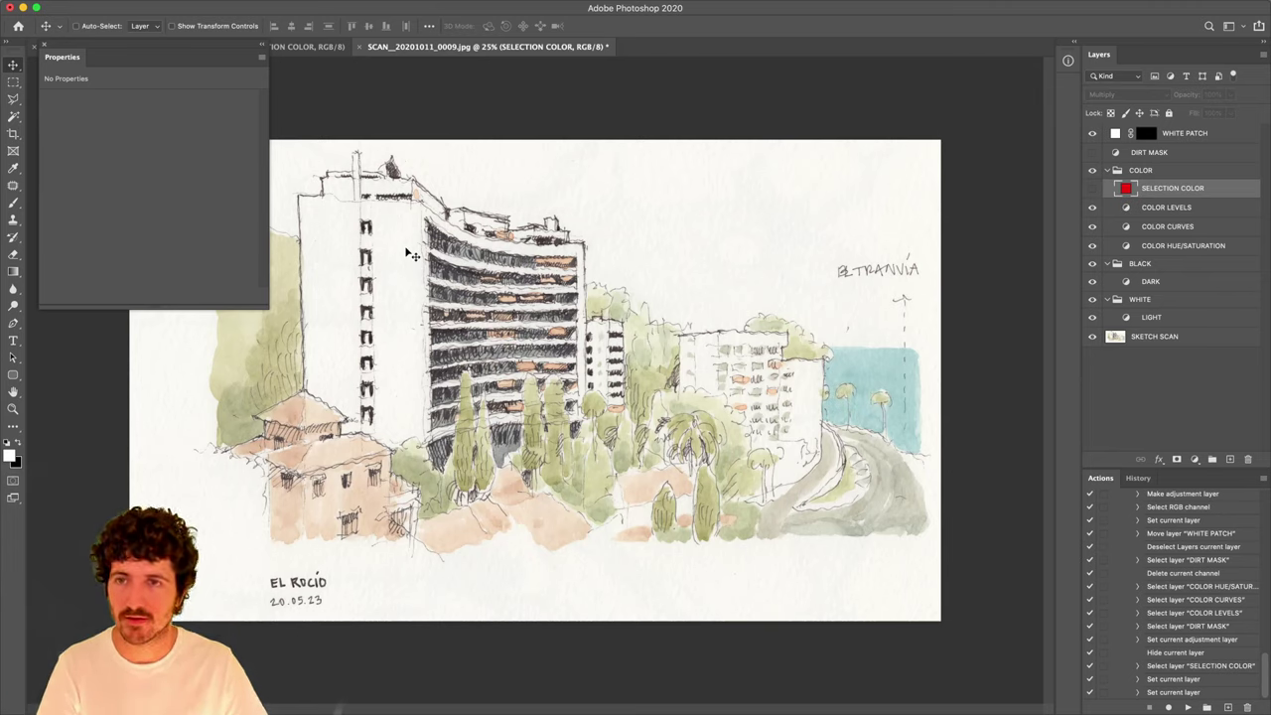
# Record showing the SELECTION COLOR layer after the action's Hide current layer command, and stop recording.
pyautogui.click(1198, 653)
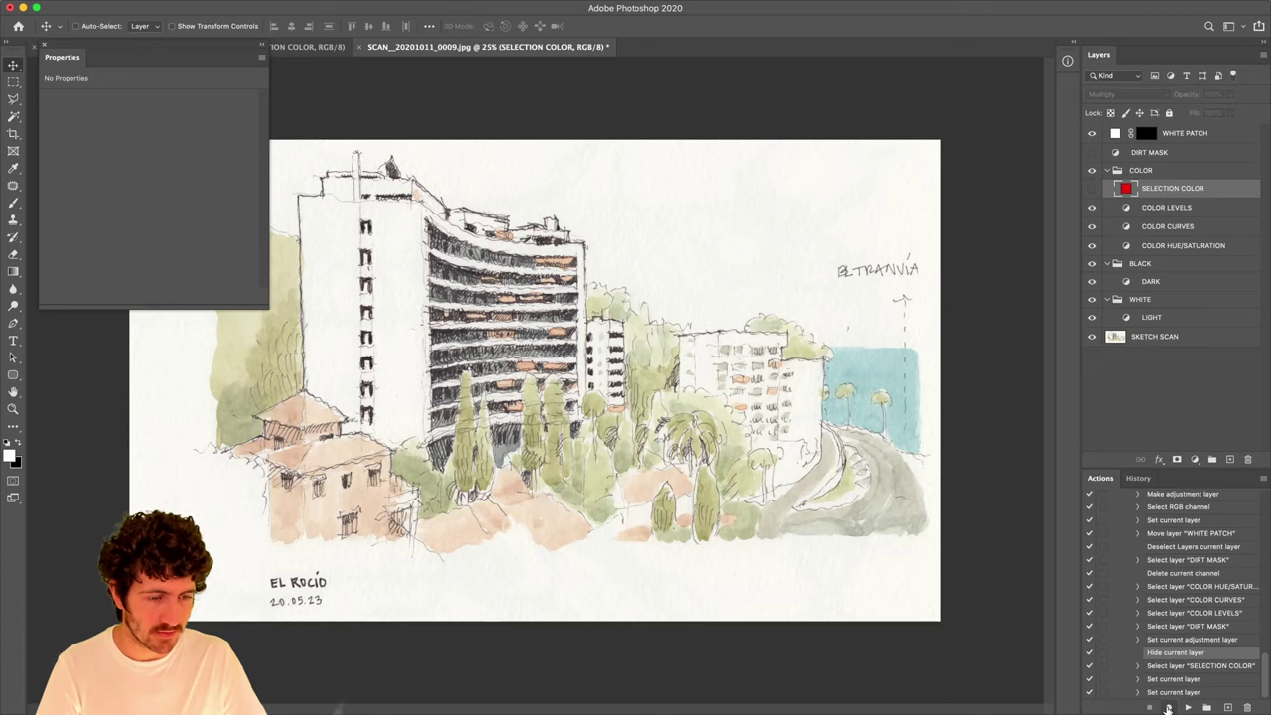
pyautogui.click(1091, 189)
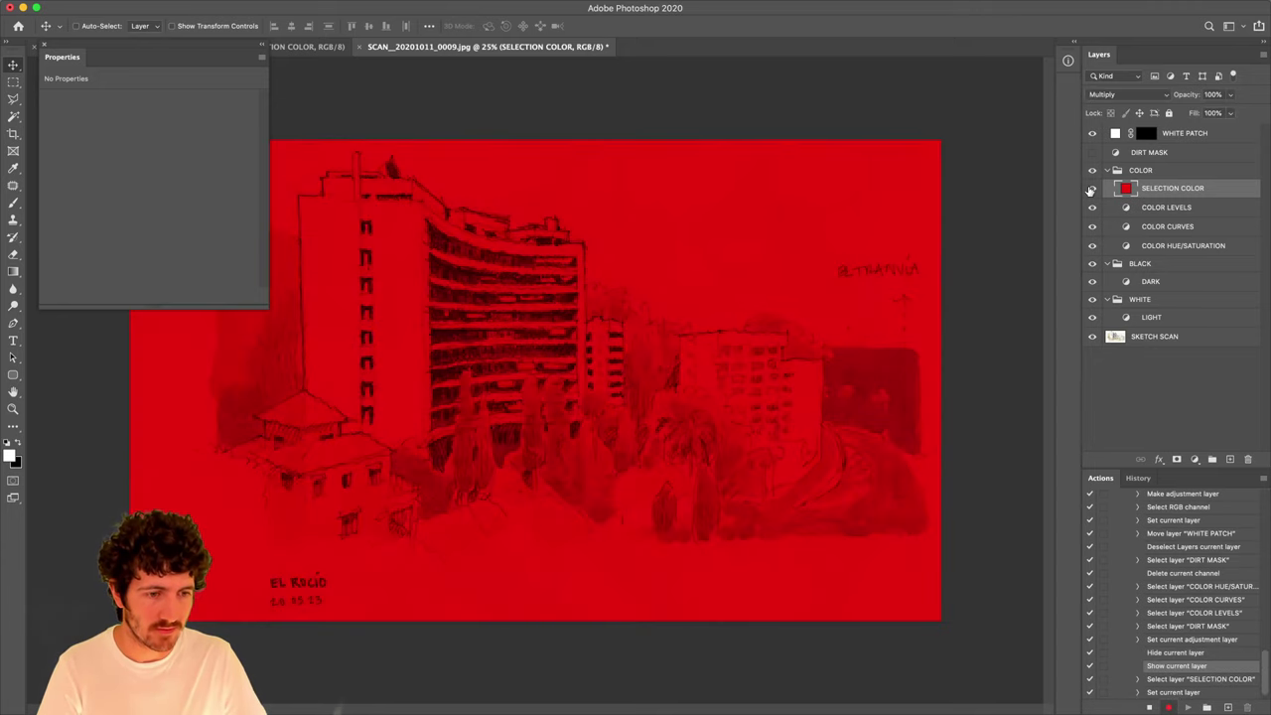
pyautogui.click(1150, 708)
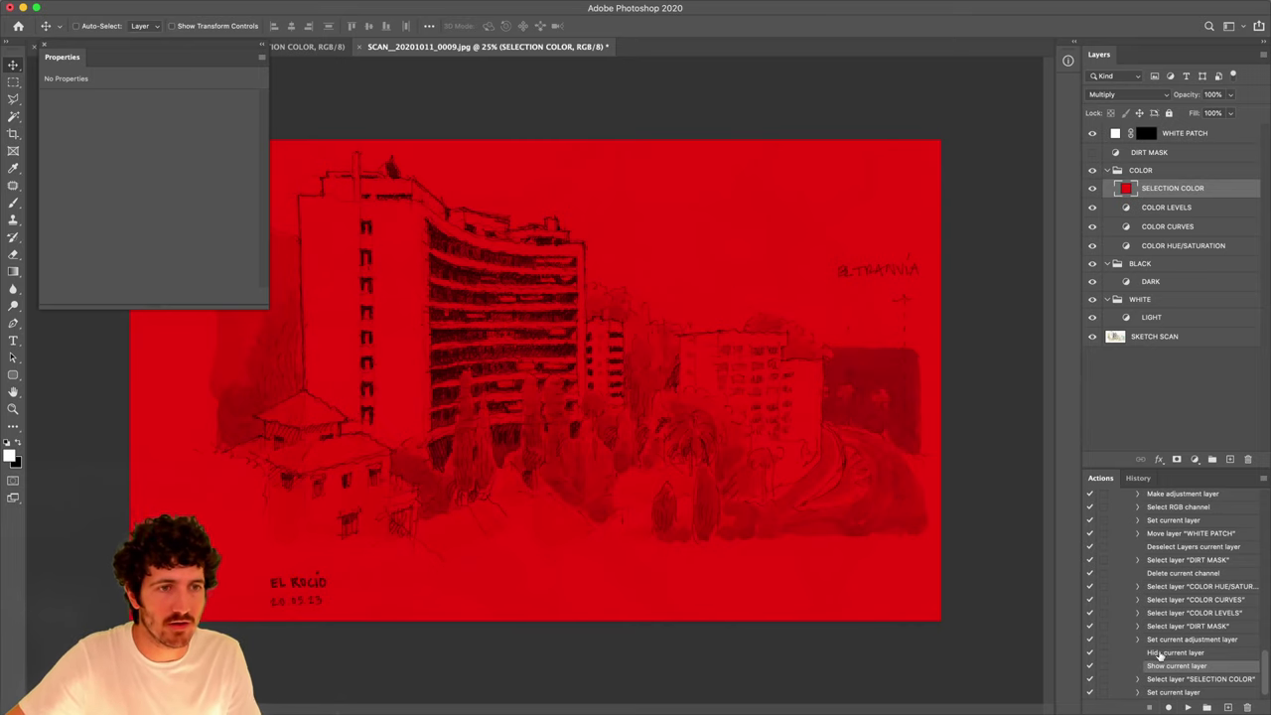
# Record hiding the SELECTION COLOR layer as the last command of the sketch-editing-structure action, and stop recording.
pyautogui.scroll(-1, 1182, 630)
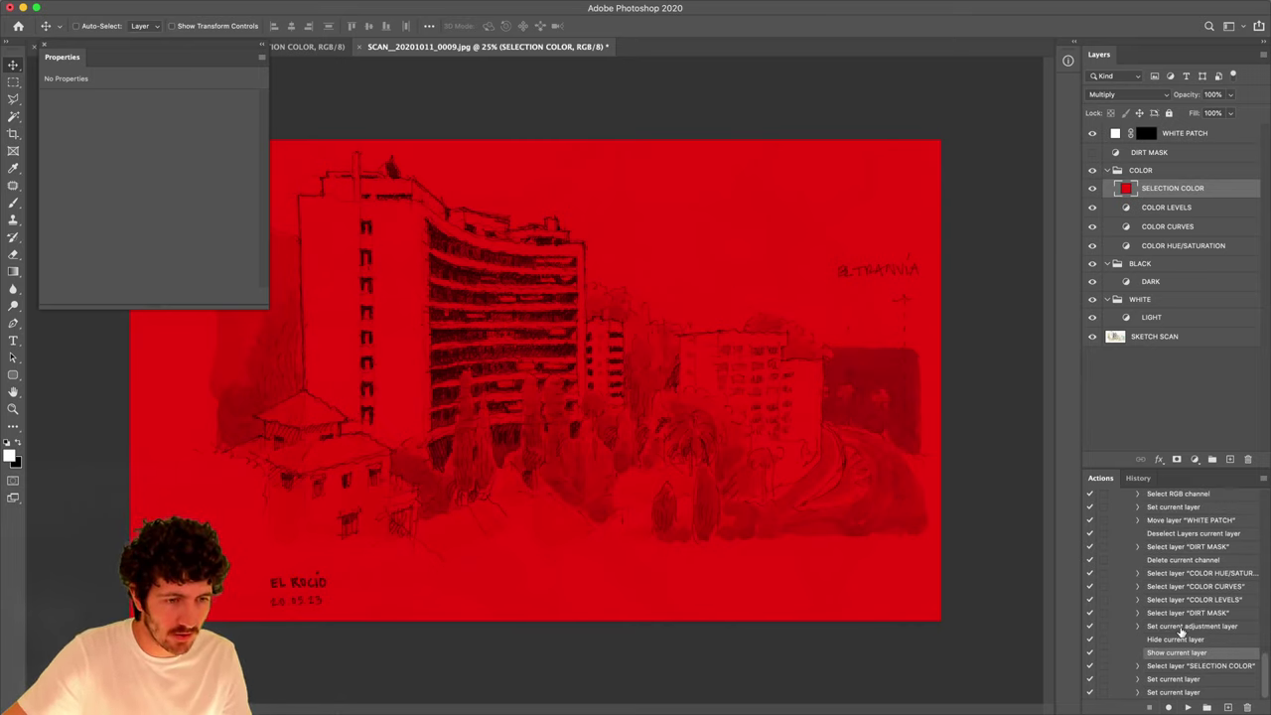
pyautogui.click(1175, 692)
pyautogui.click(1168, 707)
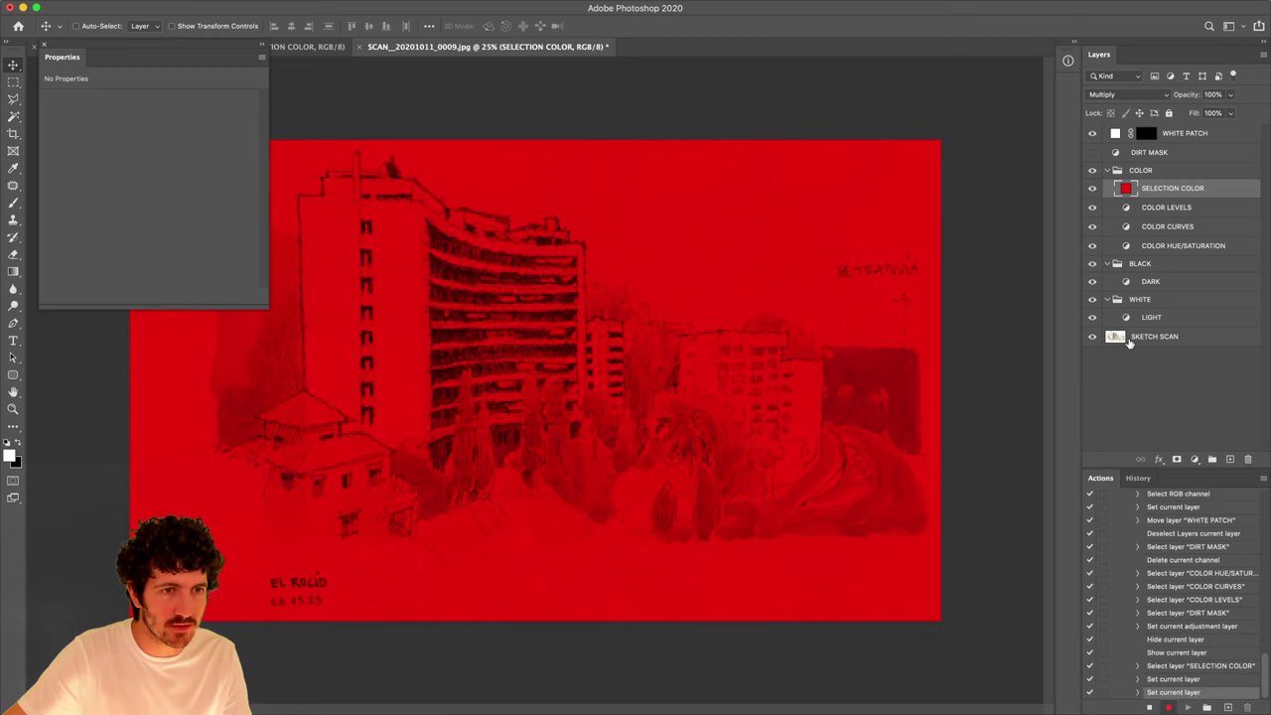
pyautogui.click(1092, 189)
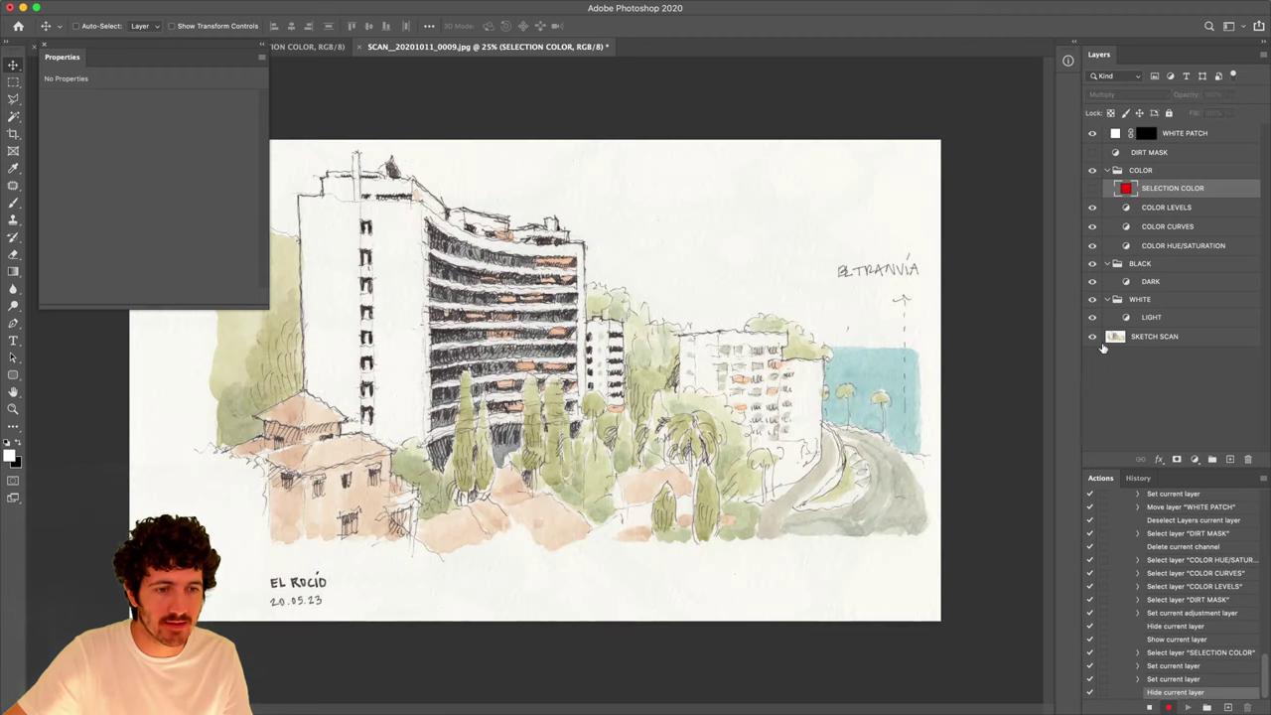
pyautogui.click(1150, 706)
# Revert the El Rocío scan to its original snapshot in the history.
pyautogui.click(1138, 477)
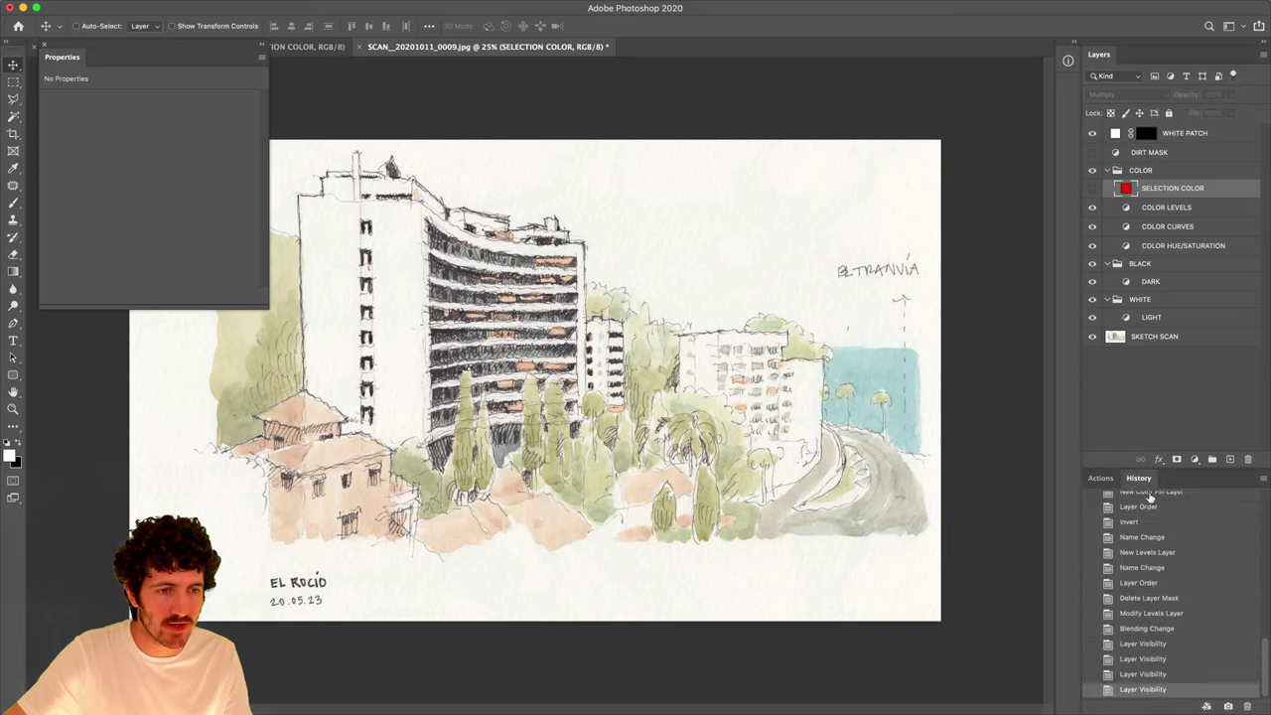
pyautogui.scroll(10, 1178, 499)
pyautogui.click(1155, 501)
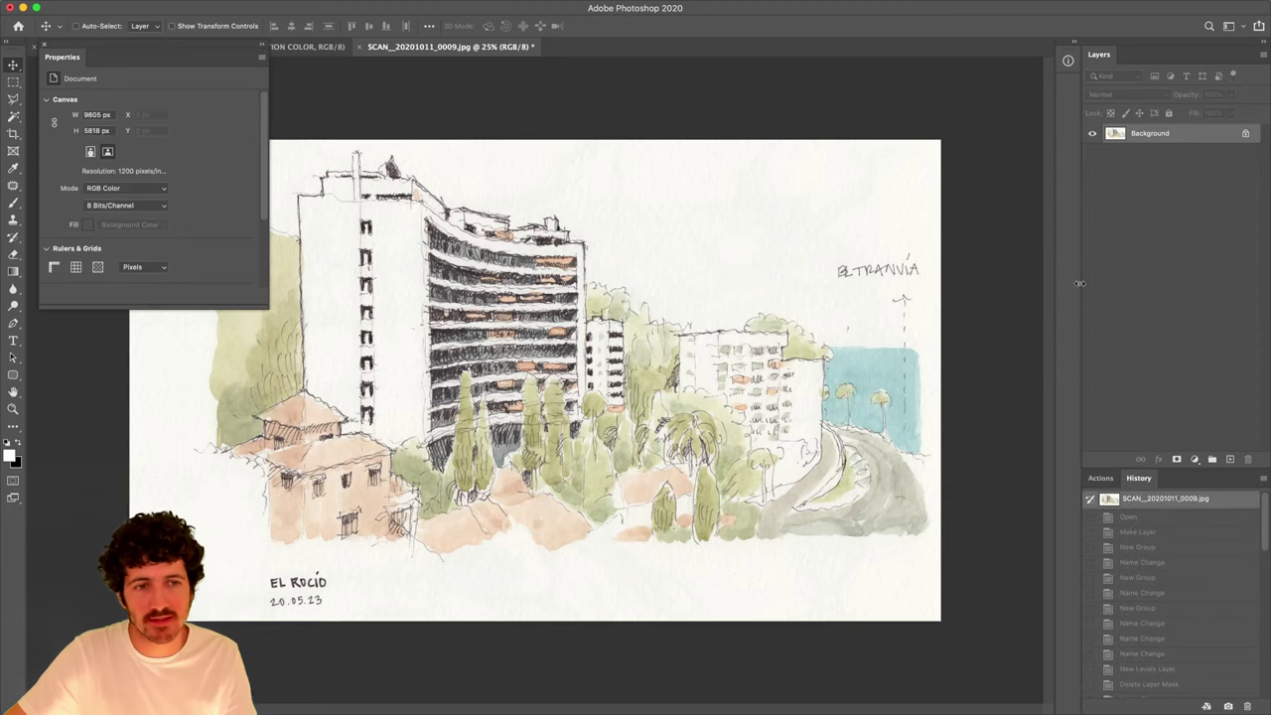
# Collapse the sketch-editing-structure action and run it on the reverted scan, continuing past the Set command.
pyautogui.click(1102, 478)
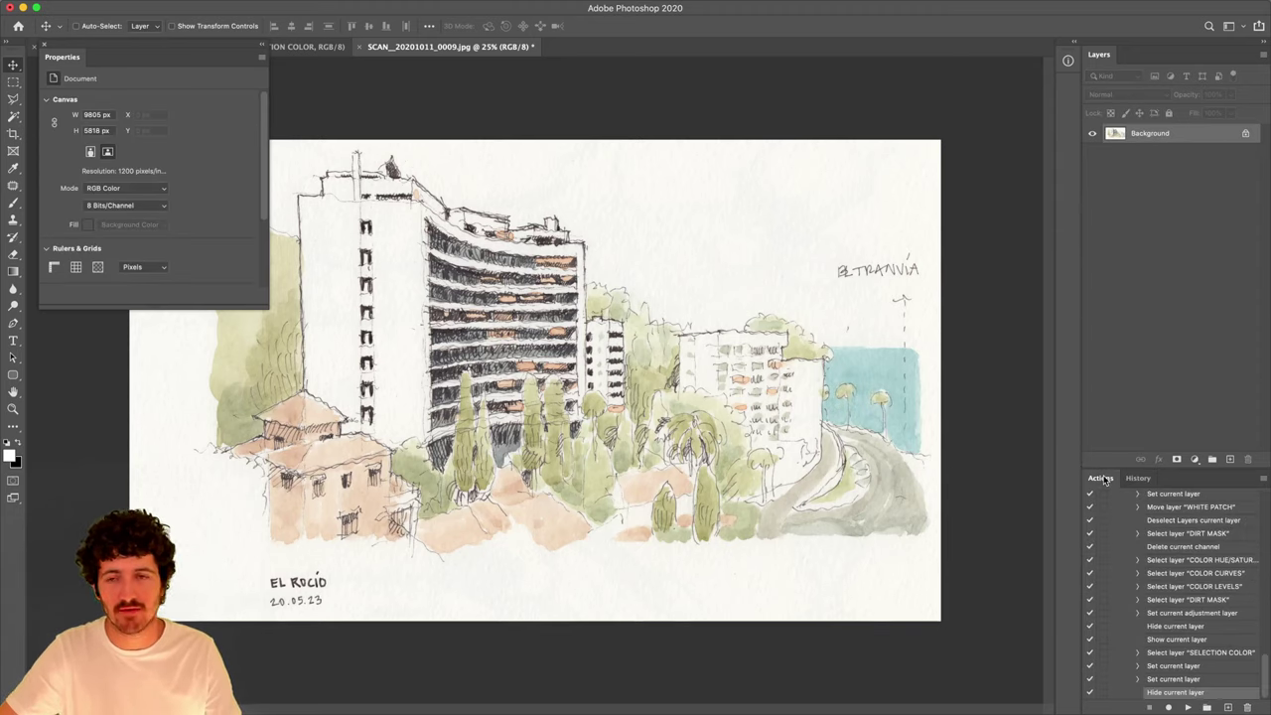
pyautogui.scroll(10, 1166, 537)
pyautogui.click(1129, 549)
pyautogui.click(1140, 551)
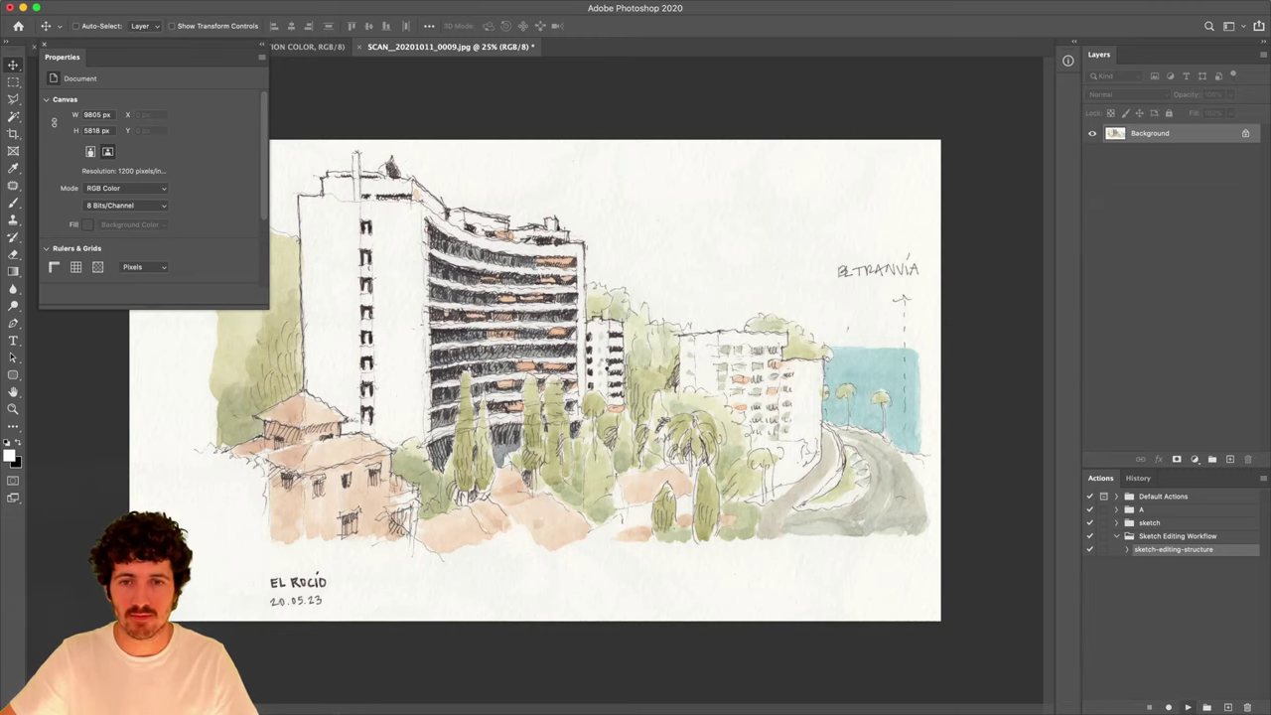
pyautogui.click(1188, 707)
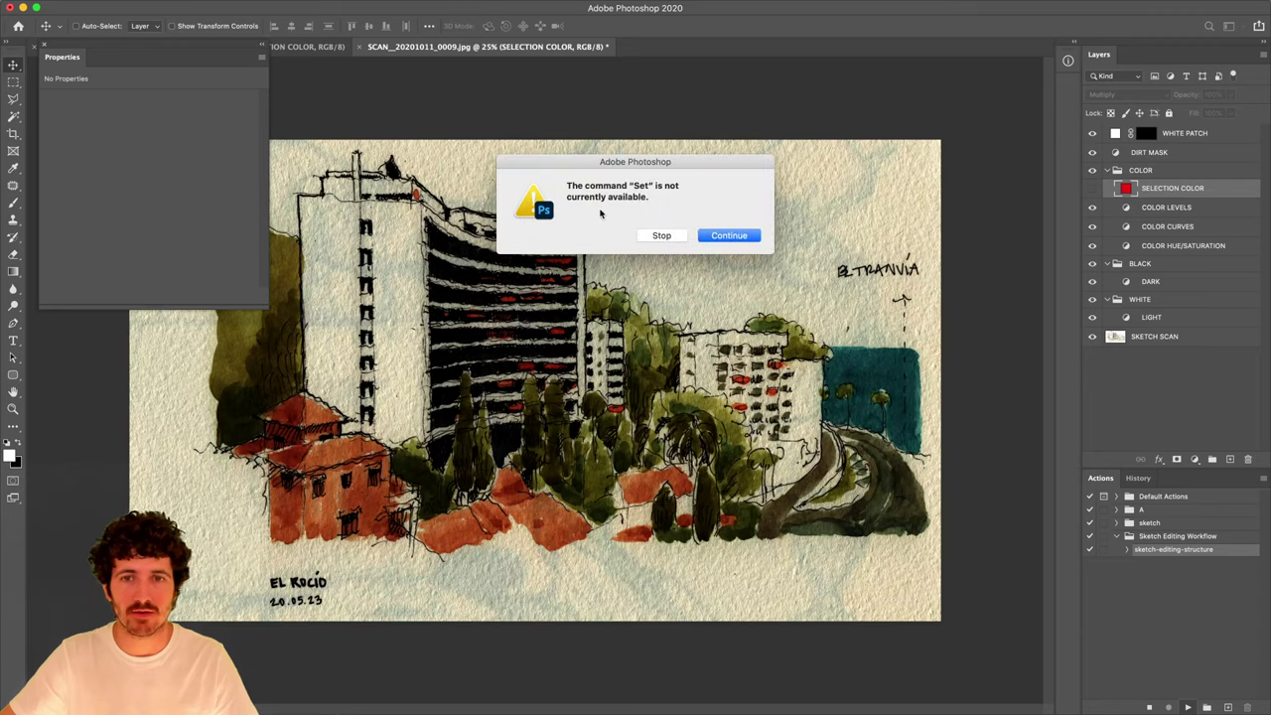
pyautogui.click(724, 236)
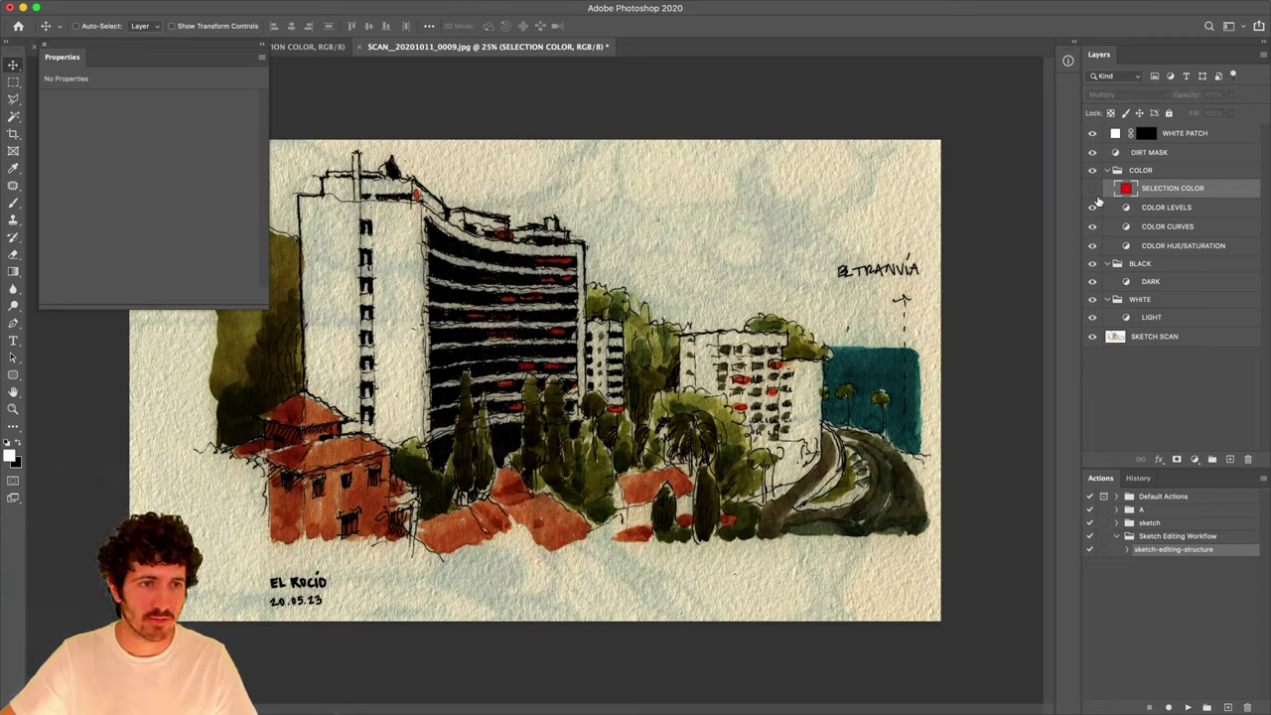
# Delete the action's closing commands from Select layer "SELECTION COLOR" through the last Hide current layer.
pyautogui.click(1129, 551)
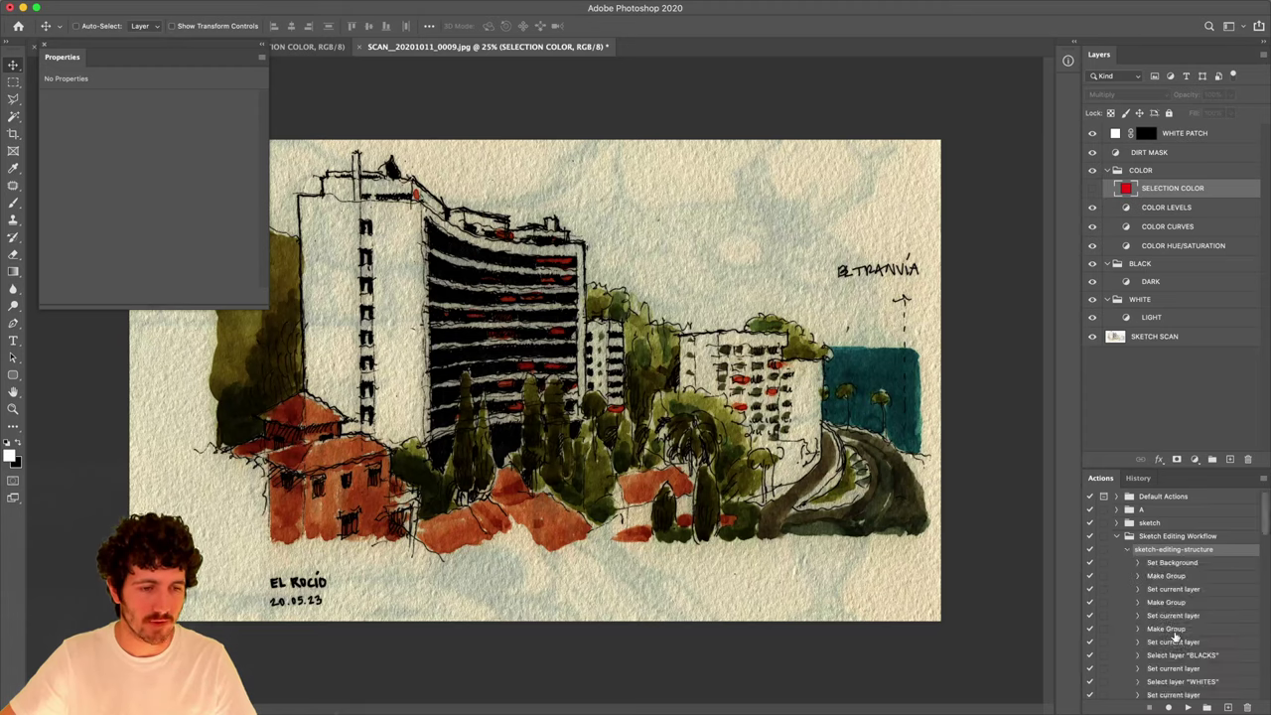
pyautogui.scroll(-5, 1177, 636)
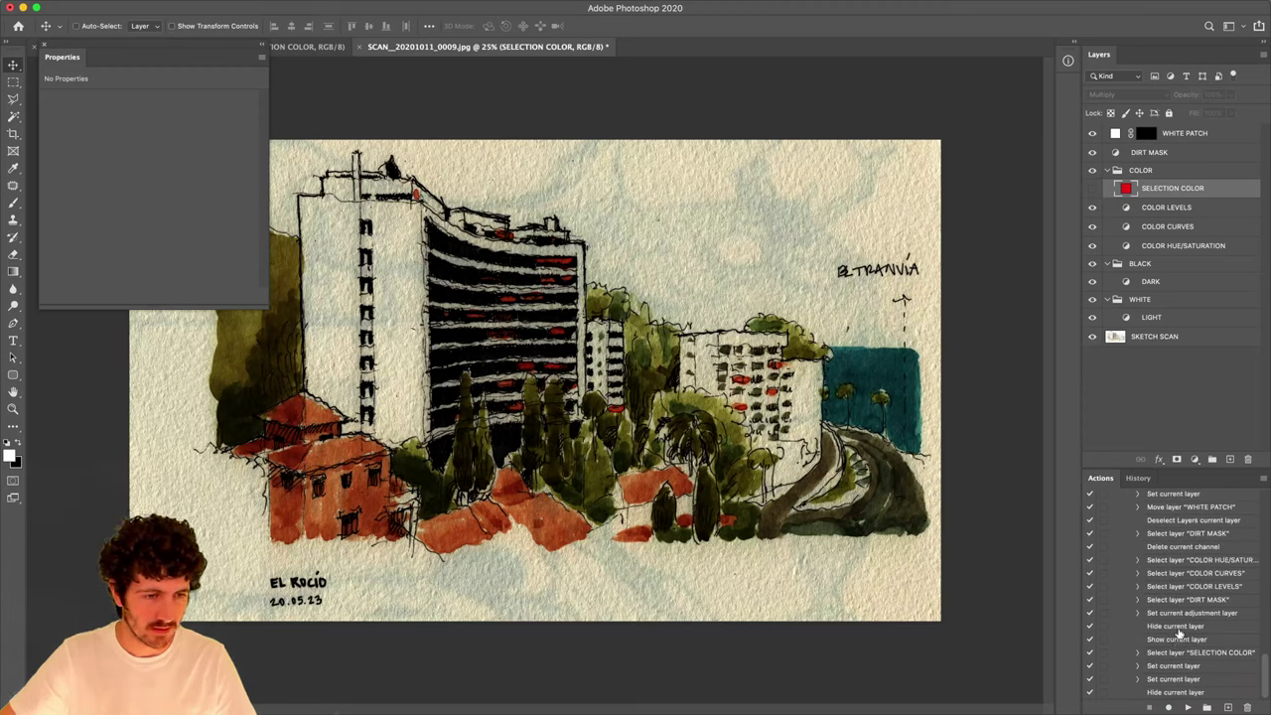
pyautogui.click(1178, 627)
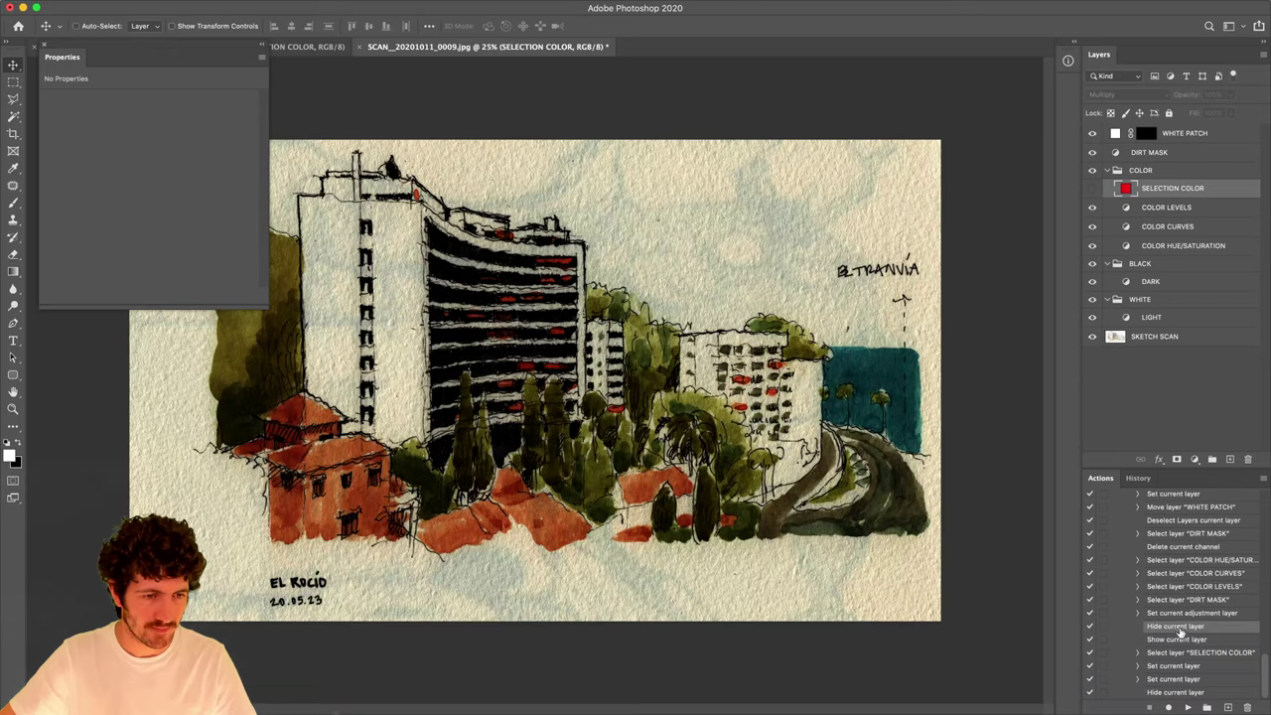
pyautogui.click(1181, 641)
pyautogui.click(1180, 653)
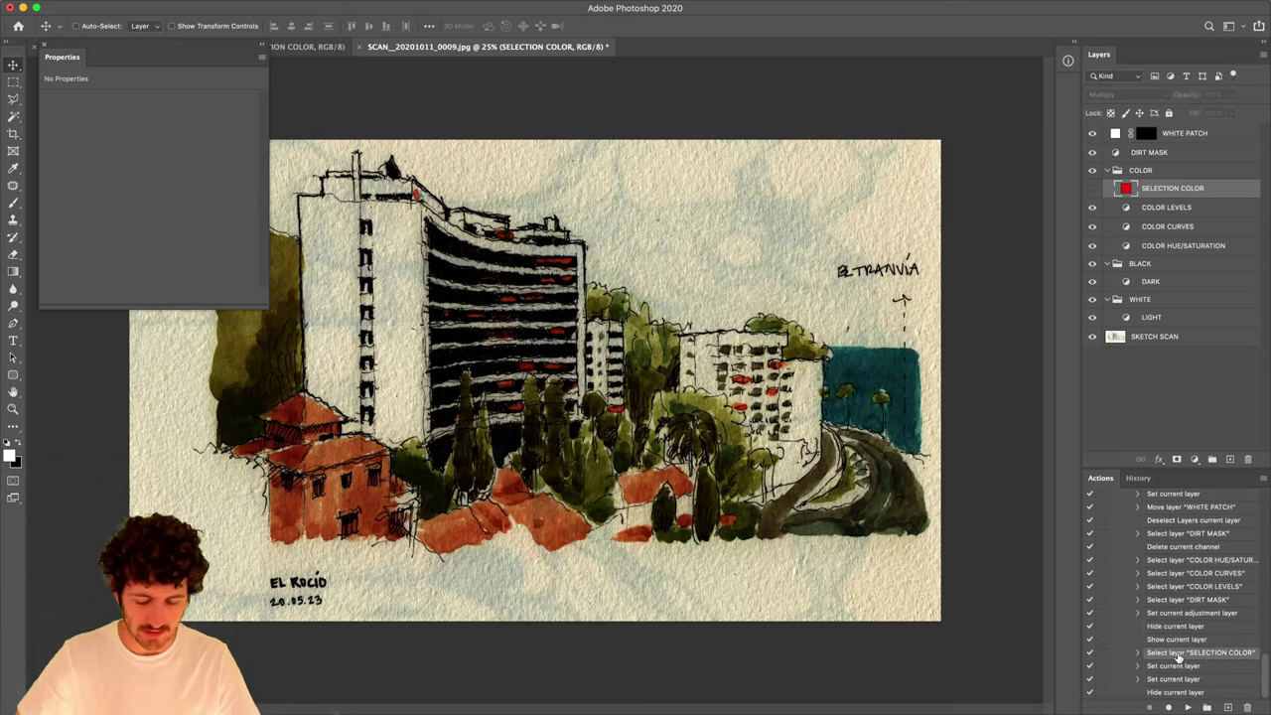
pyautogui.keyDown('shift'); pyautogui.click(1175, 693); pyautogui.keyUp('shift')
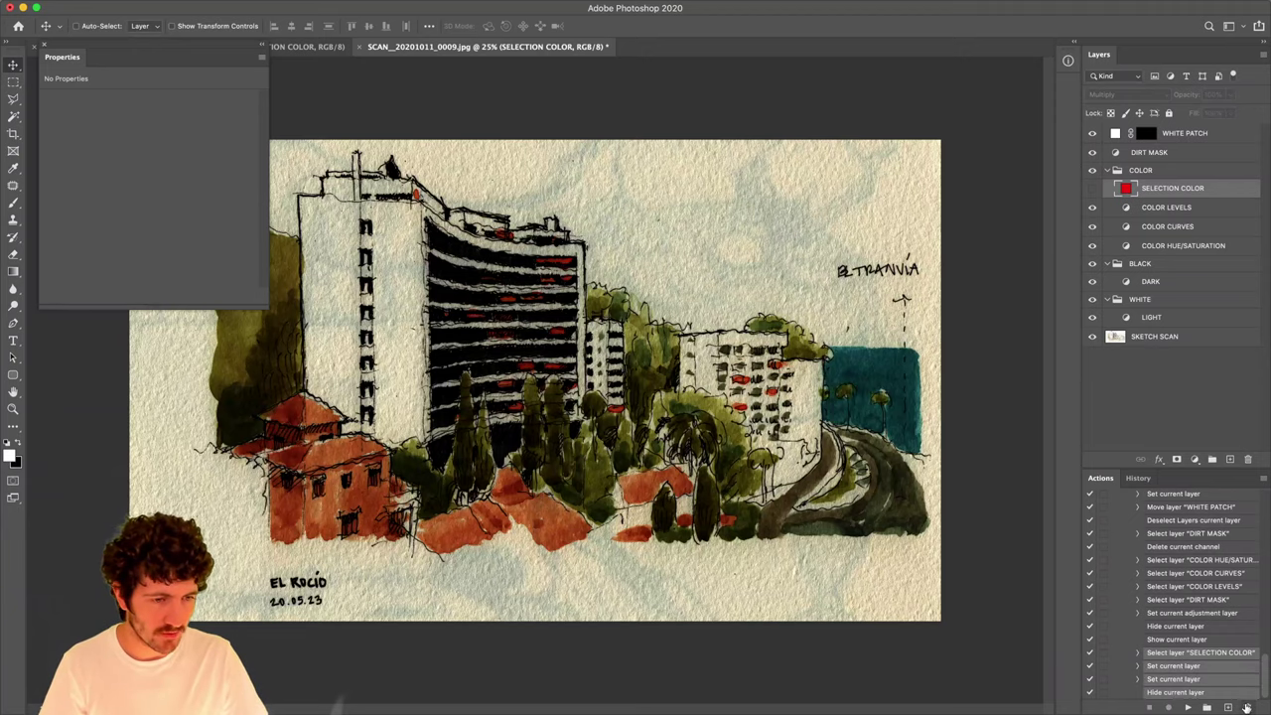
pyautogui.click(1247, 707)
pyautogui.click(749, 240)
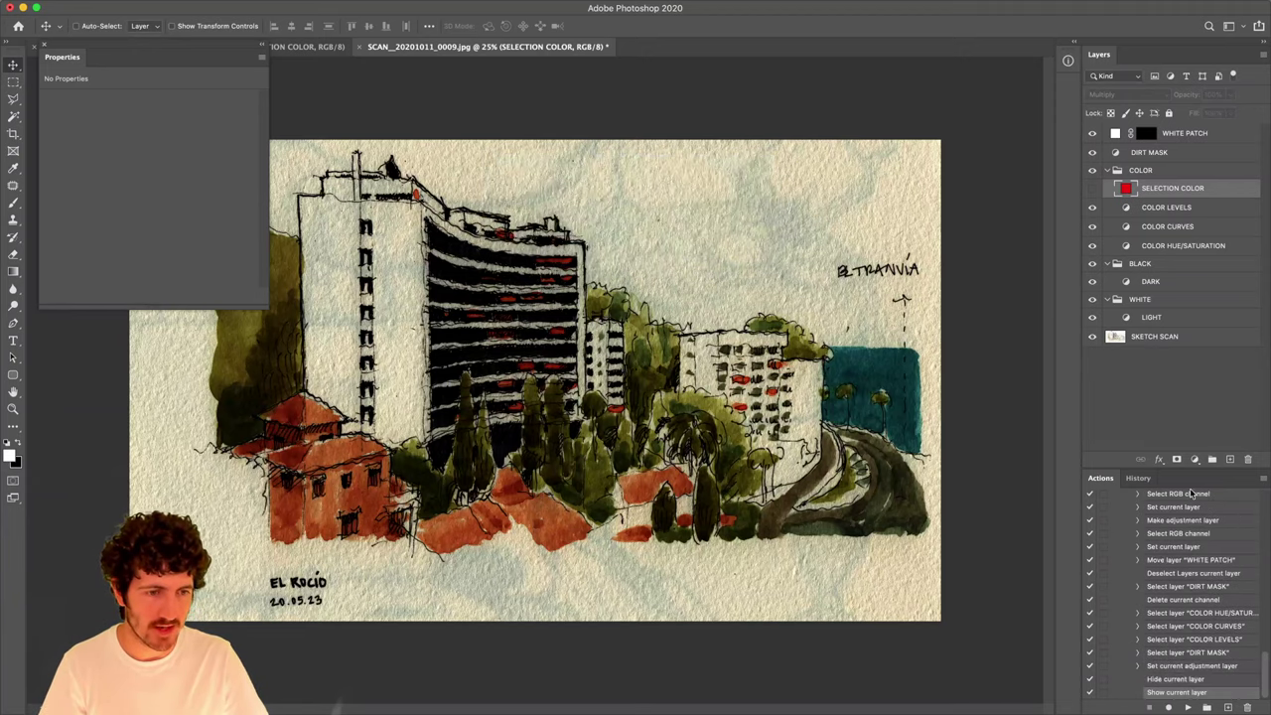
# Revert SCAN__20201011_0009.jpg to its original snapshot and run the shortened sketch-editing-structure action on it.
pyautogui.click(1138, 477)
pyautogui.scroll(10, 1162, 576)
pyautogui.click(1142, 499)
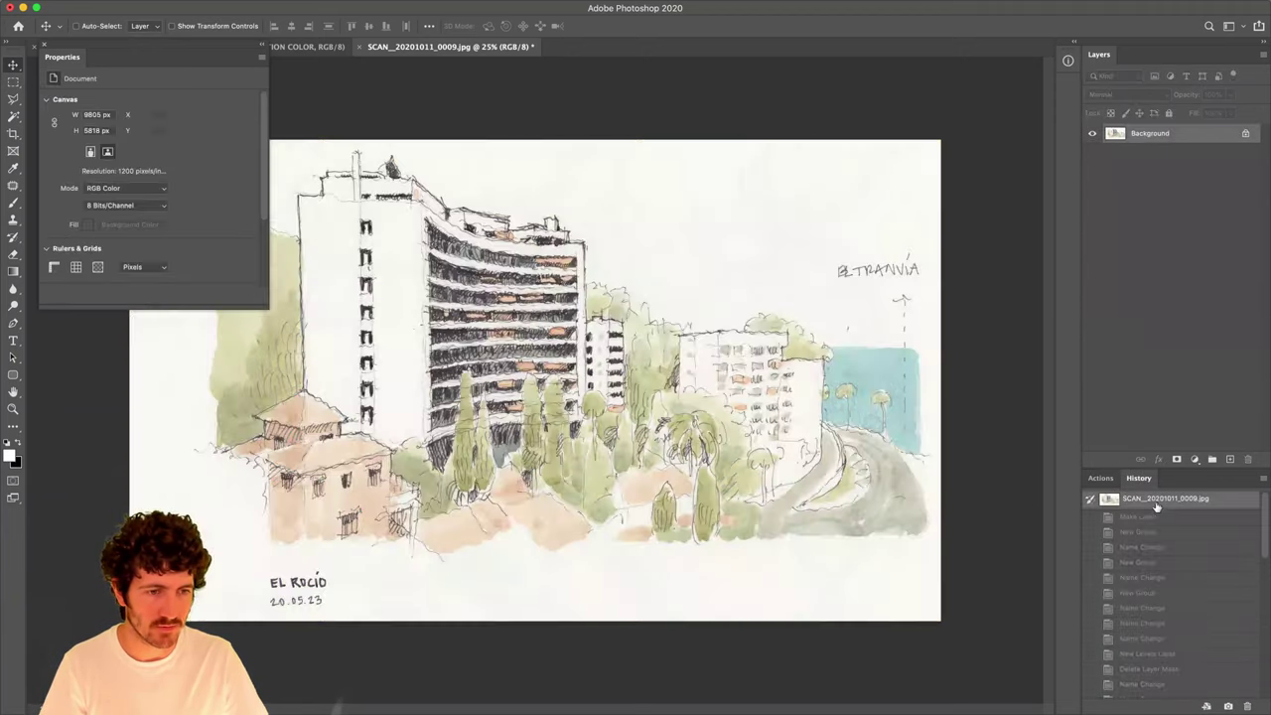
pyautogui.click(1100, 477)
pyautogui.scroll(5, 1198, 618)
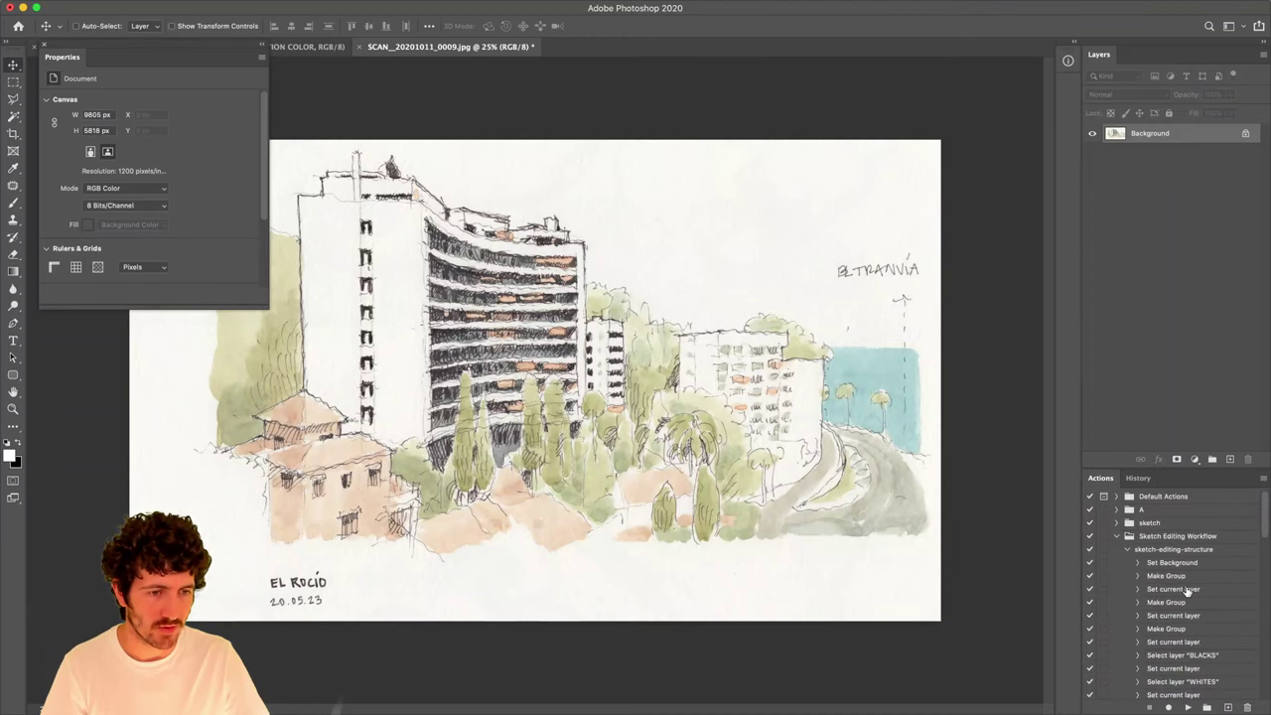
pyautogui.click(1147, 550)
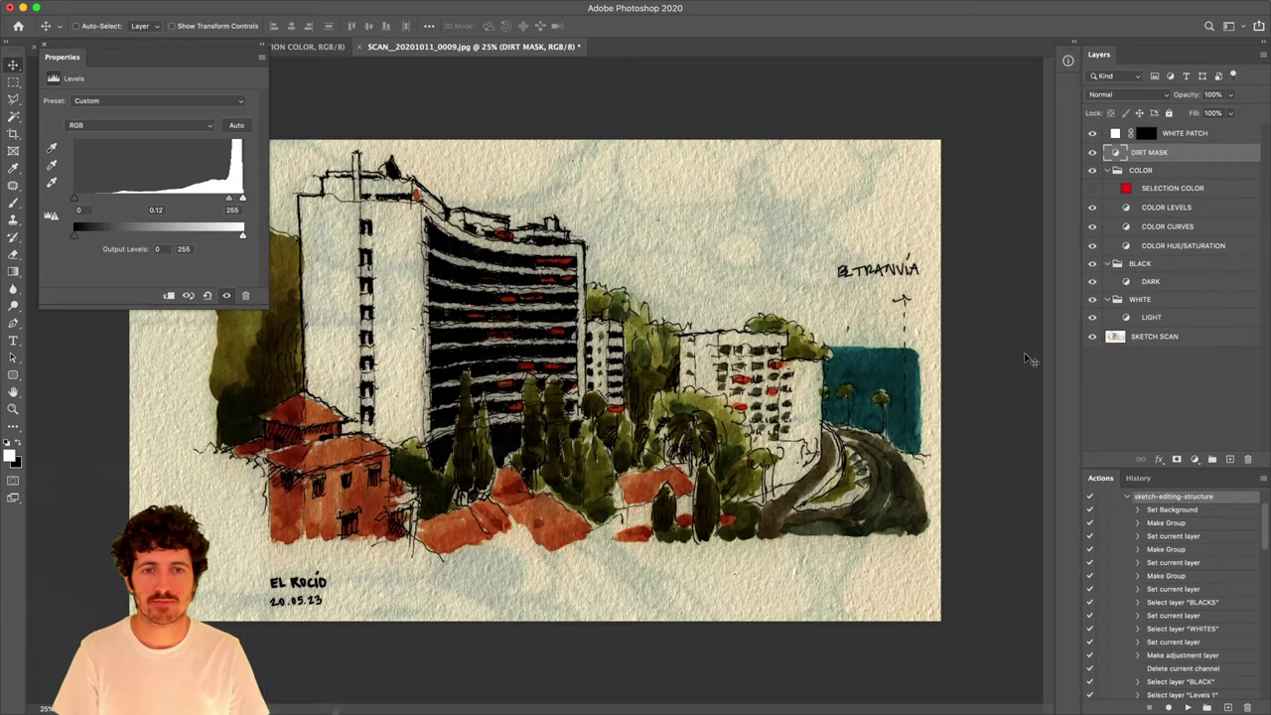
# Start recording after the action's last command, hiding the DIRT MASK layer, then selecting and showing the SELECTION COLOR layer.
pyautogui.scroll(-8, 1192, 616)
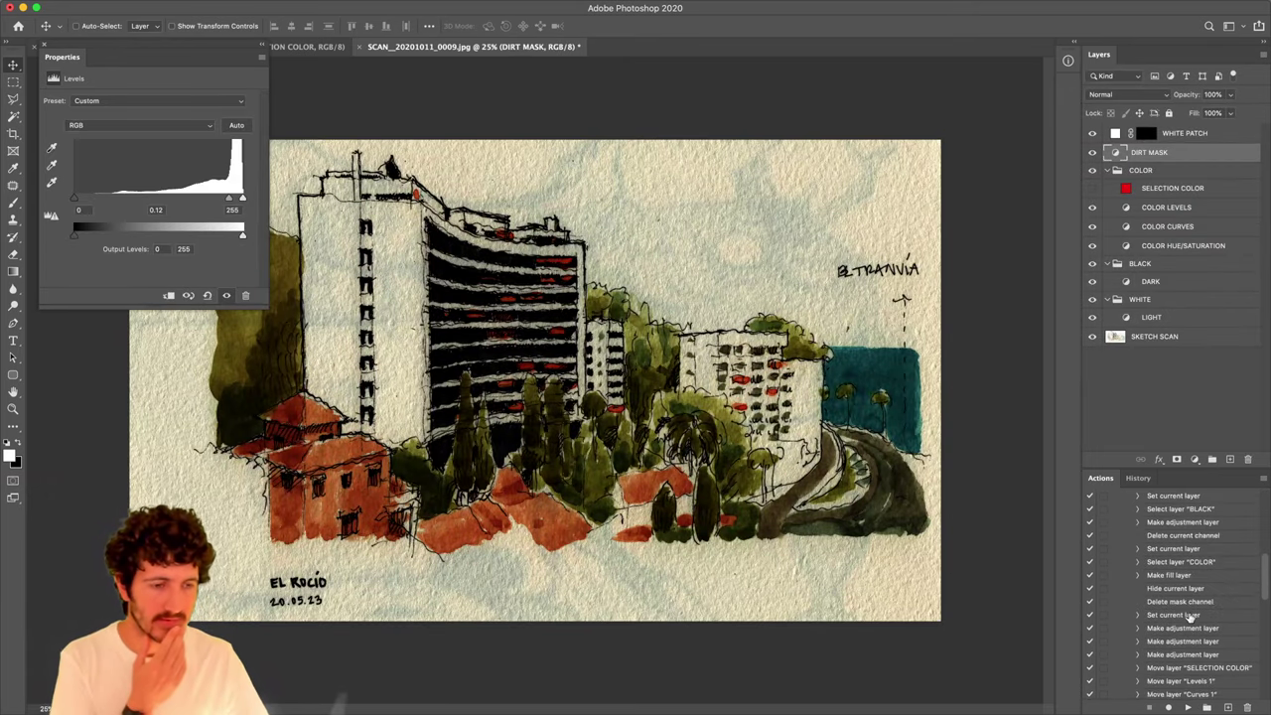
pyautogui.click(1176, 692)
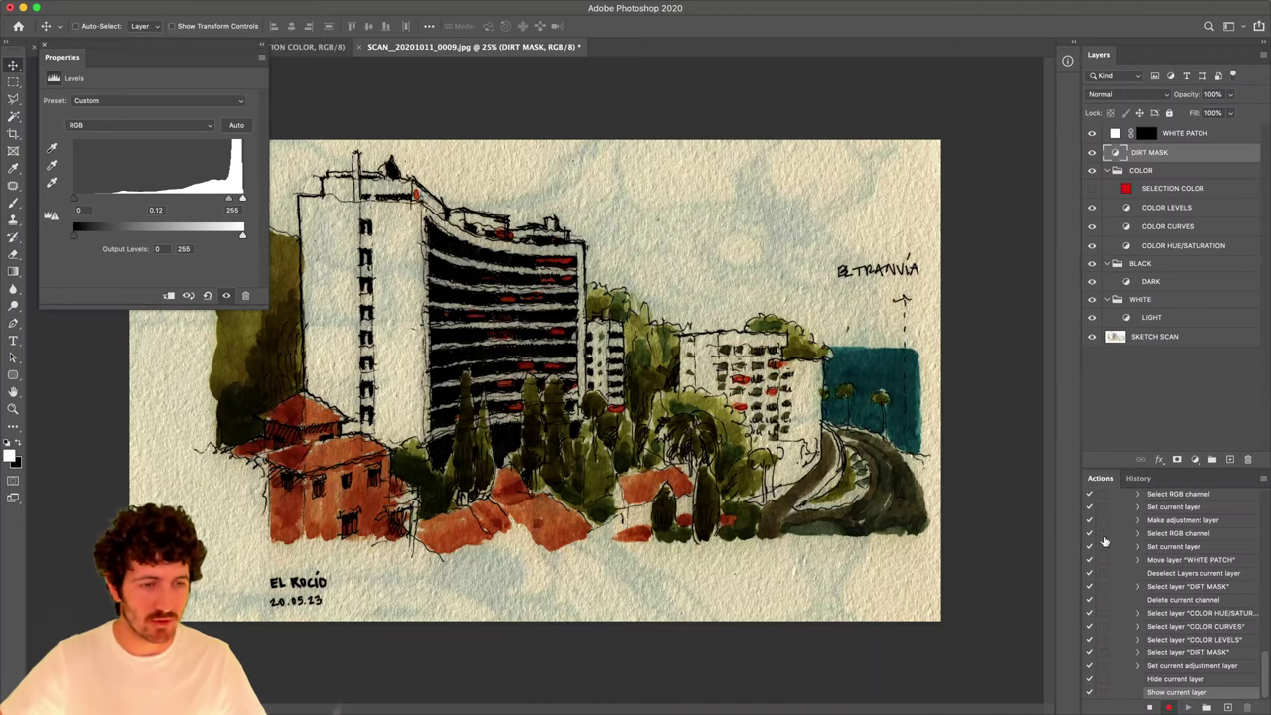
pyautogui.click(1095, 153)
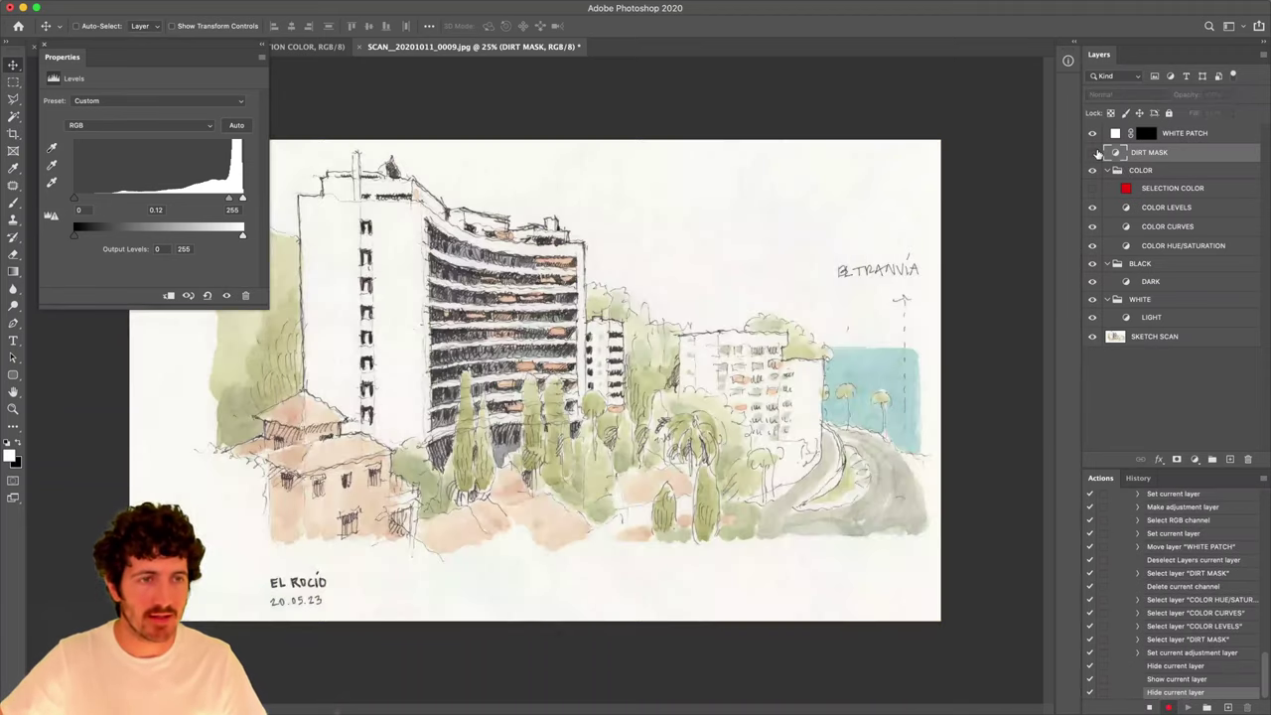
pyautogui.click(1156, 188)
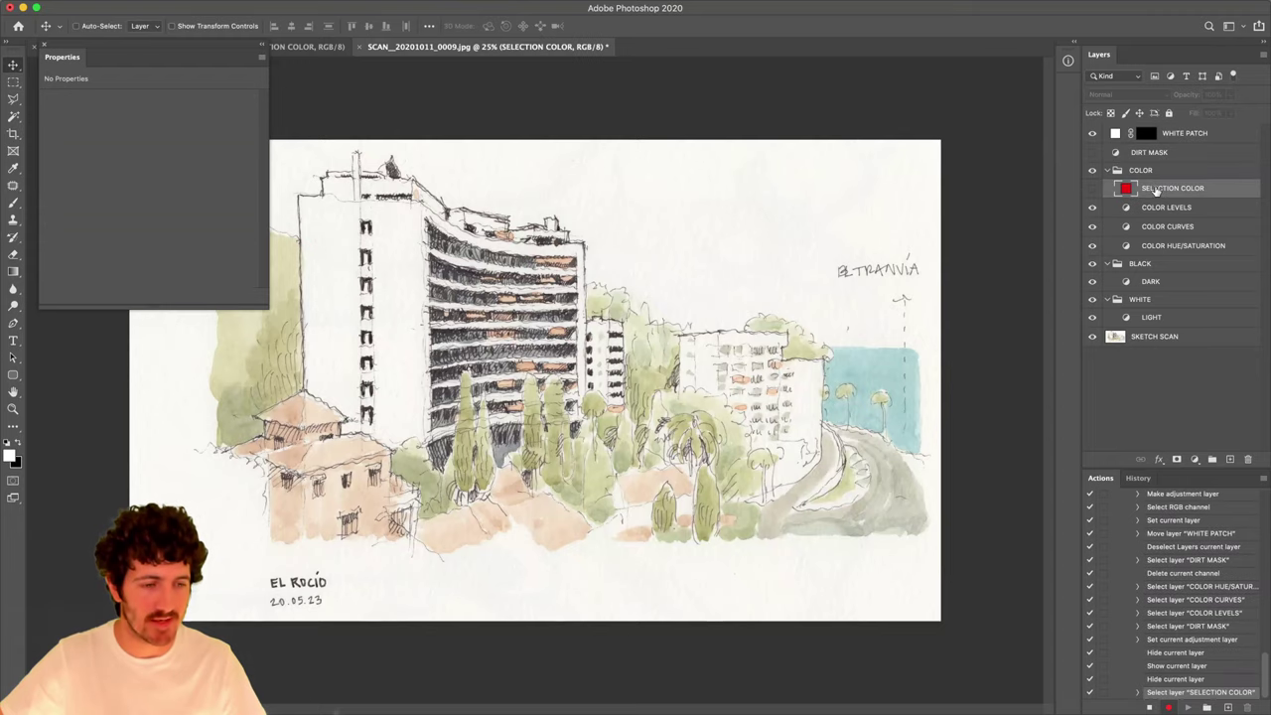
pyautogui.click(1092, 190)
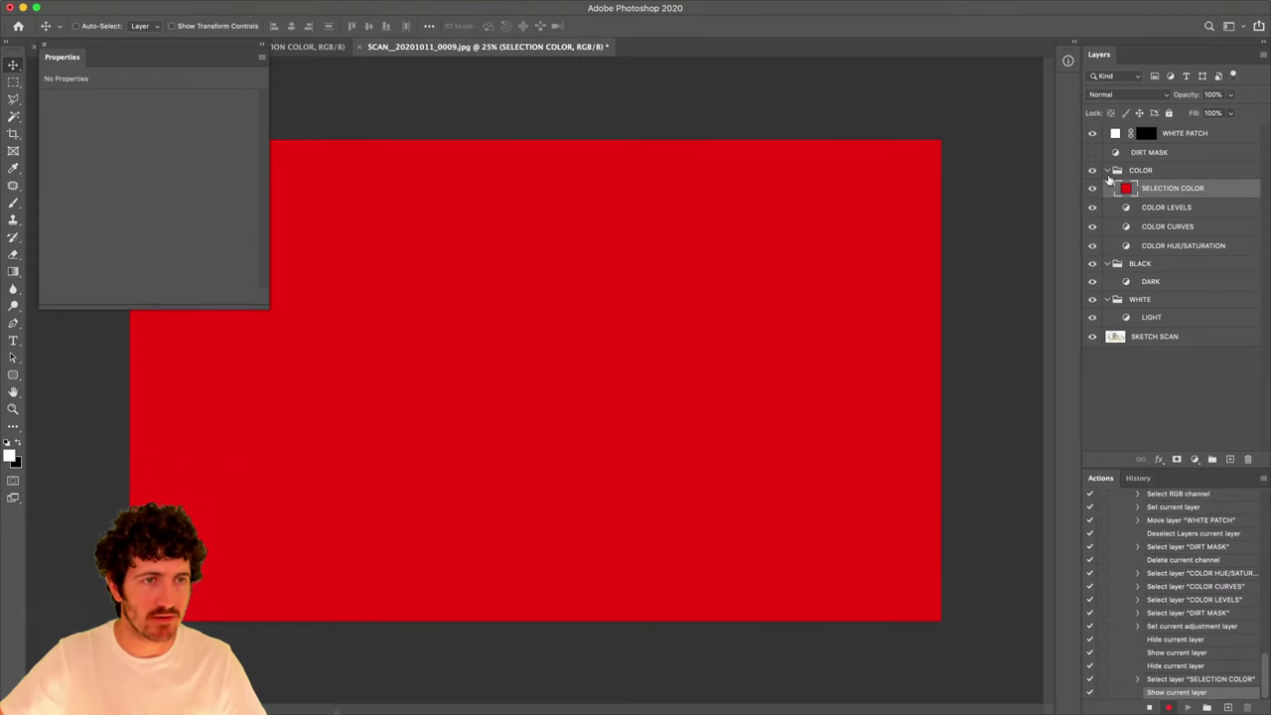
# Record setting the SELECTION COLOR layer's blend mode to Multiply and its opacity to 50%.
pyautogui.click(1128, 94)
pyautogui.click(1114, 133)
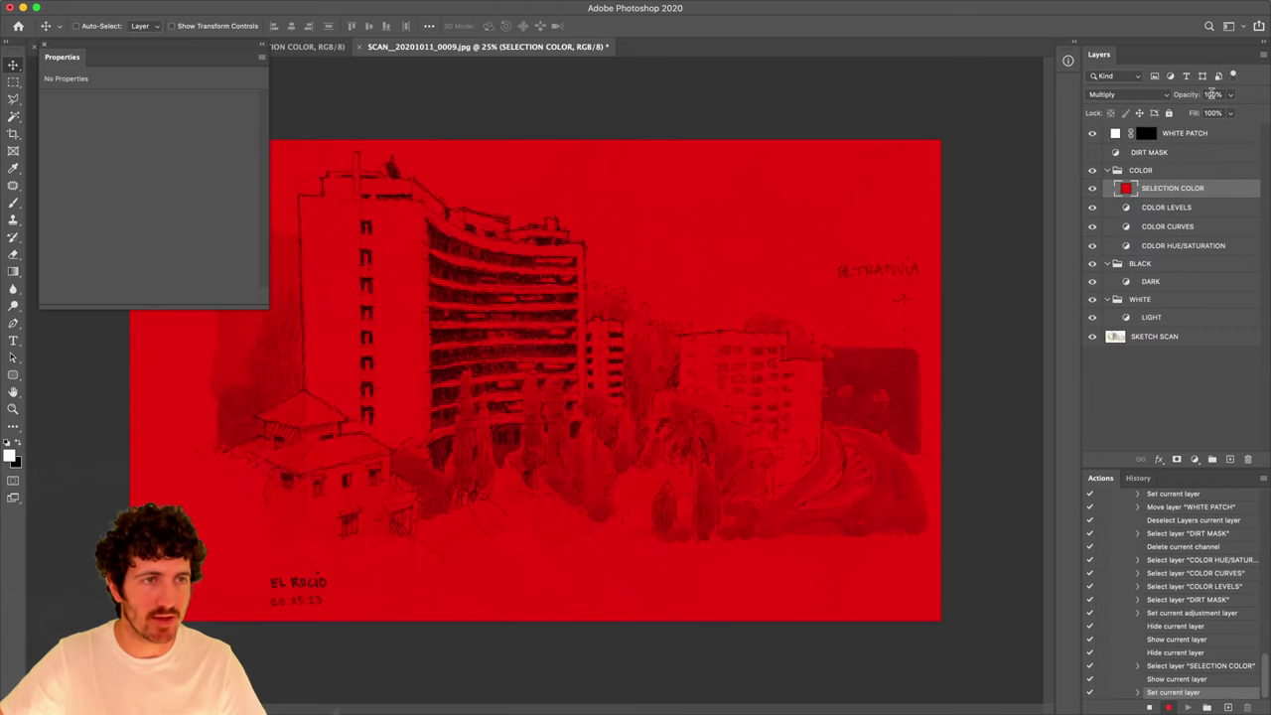
pyautogui.click(1221, 94)
pyautogui.write('50')
pyautogui.press('Tab')
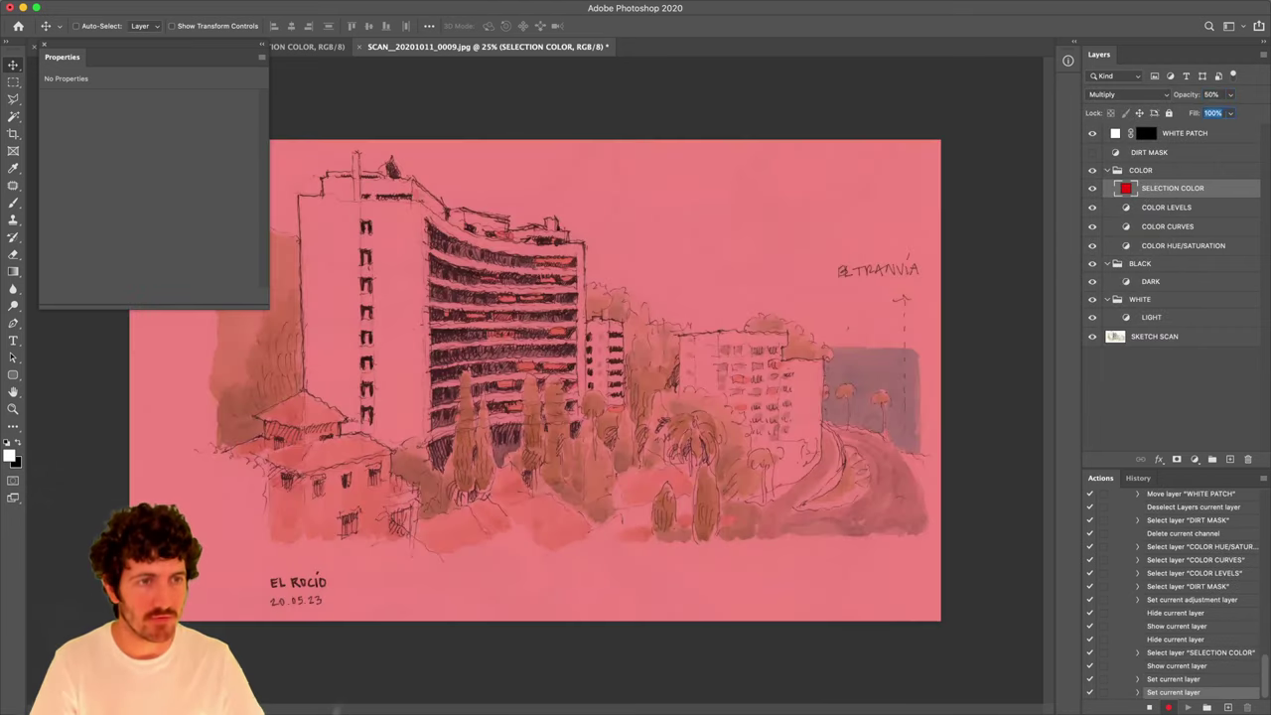
# Record hiding the SELECTION COLOR layer and deselecting all layers, then stop recording and collapse the action.
pyautogui.click(1092, 188)
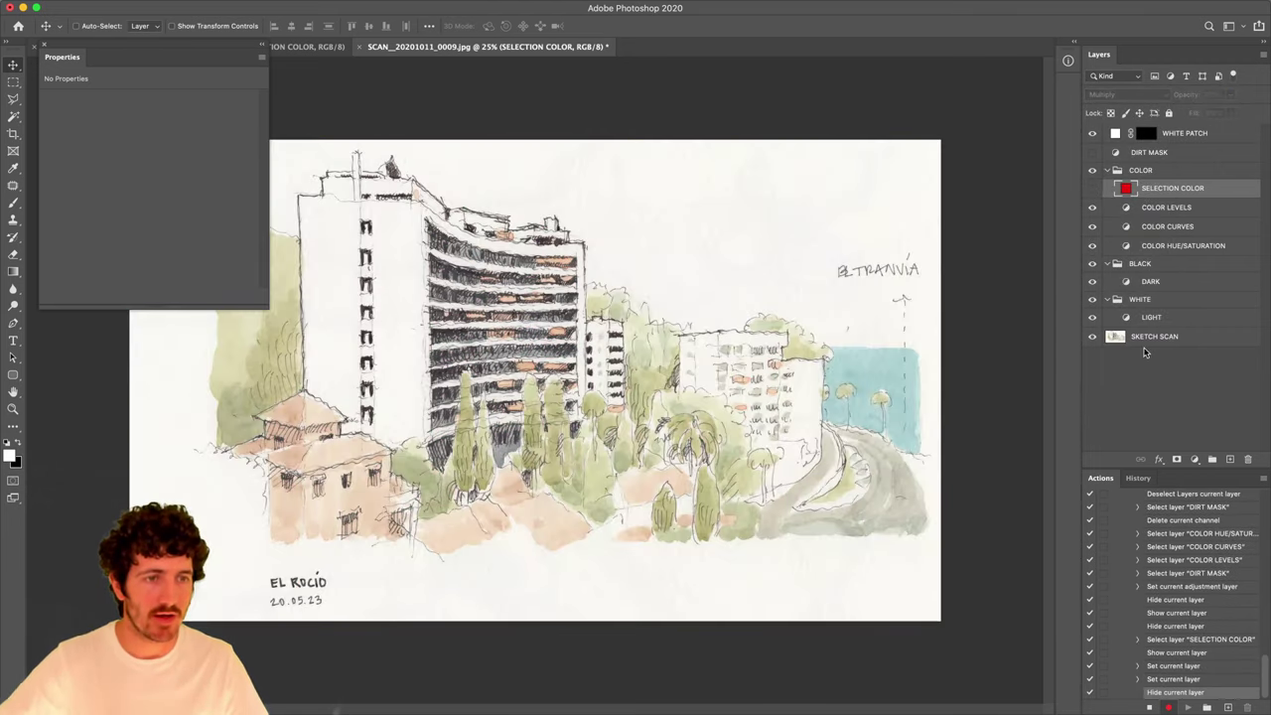
pyautogui.click(1144, 374)
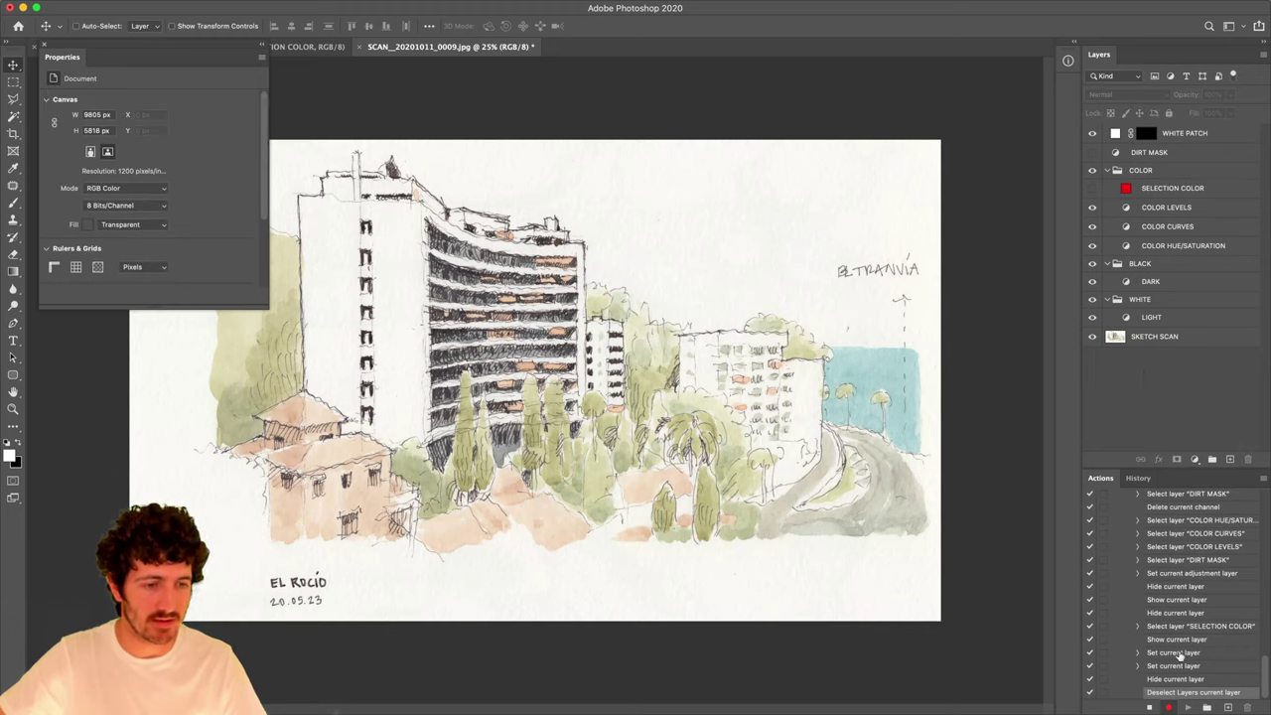
pyautogui.scroll(10, 1157, 695)
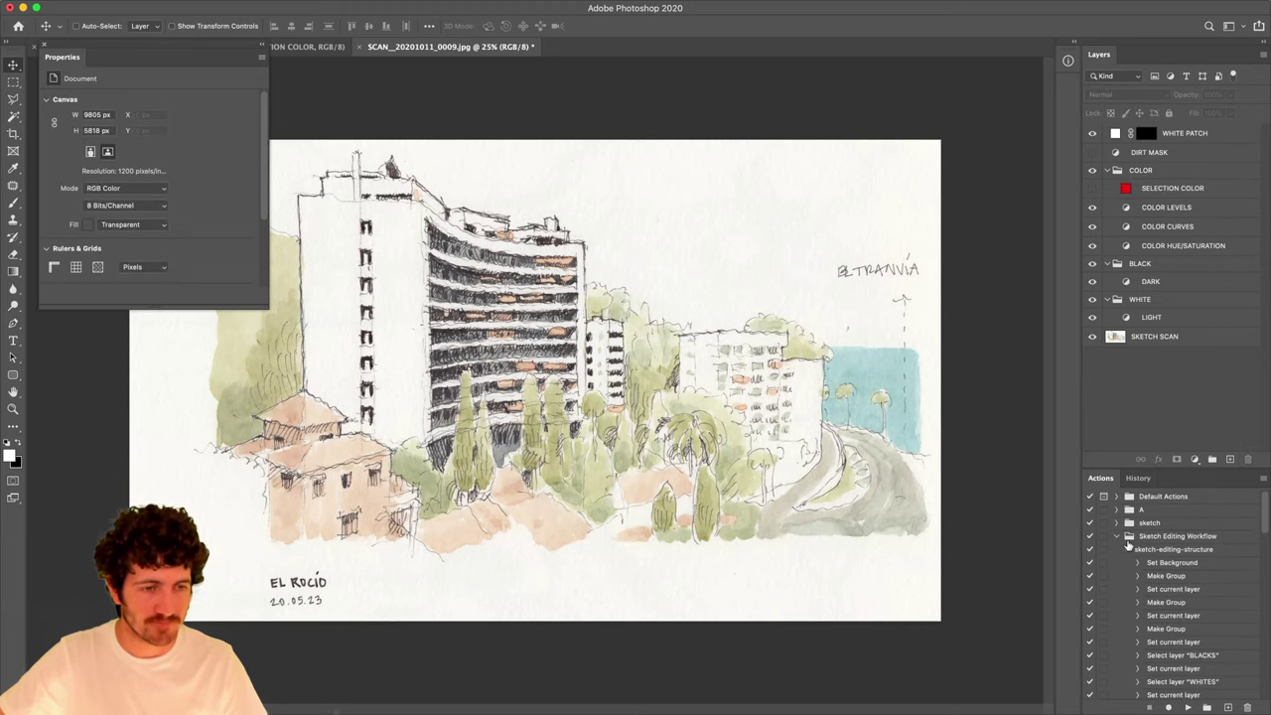
pyautogui.click(1129, 550)
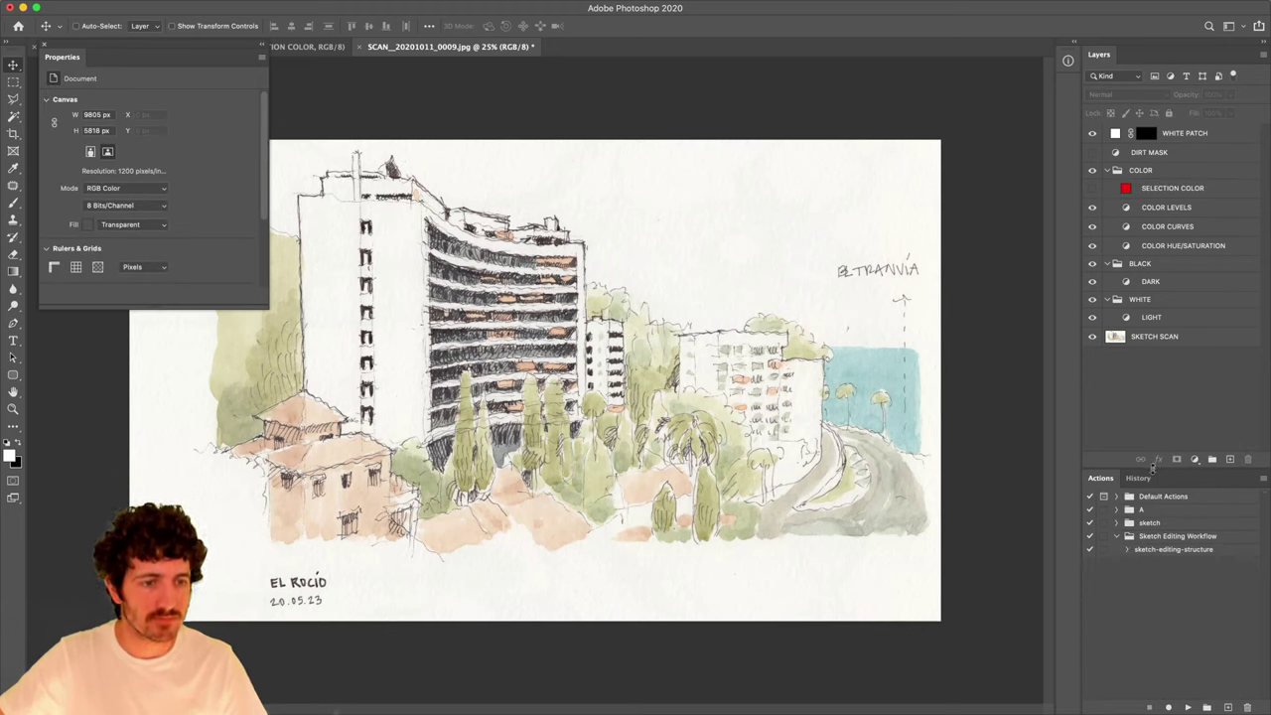
# Revert the El Rocío scan to its original snapshot and run the completed sketch-editing-structure action on it.
pyautogui.click(1138, 478)
pyautogui.scroll(5, 1157, 556)
pyautogui.click(1157, 499)
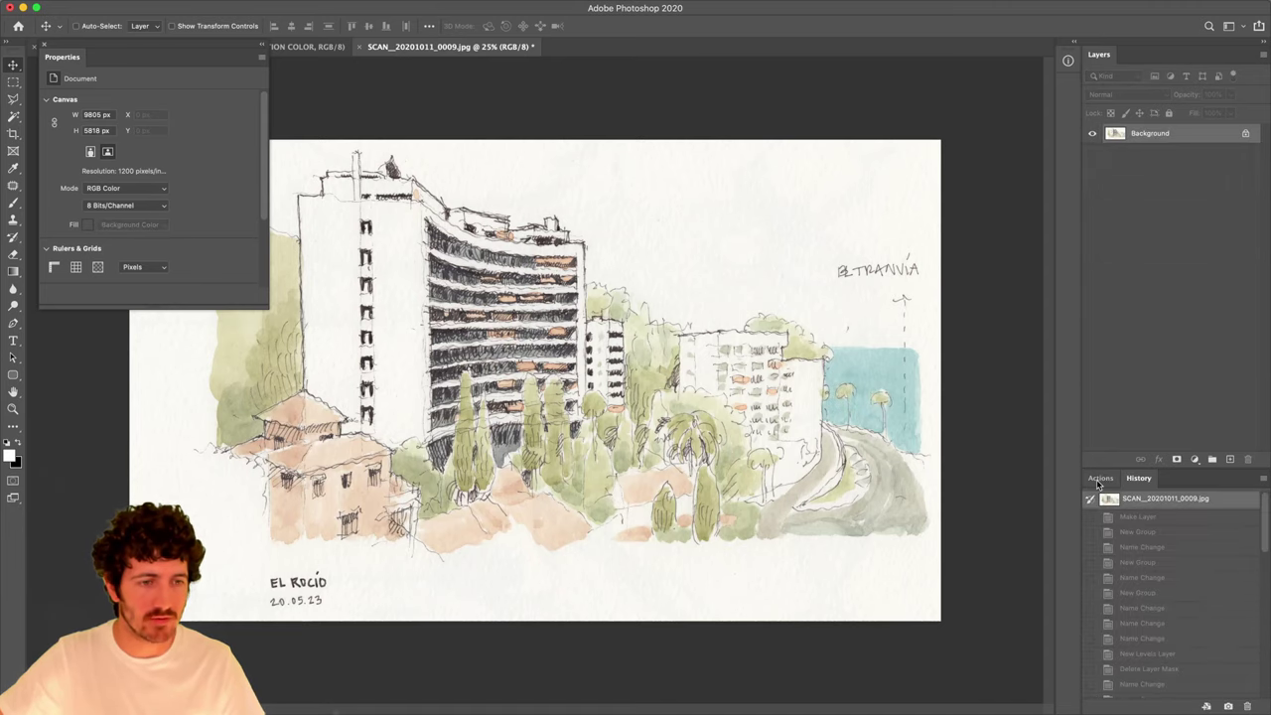
pyautogui.click(1099, 478)
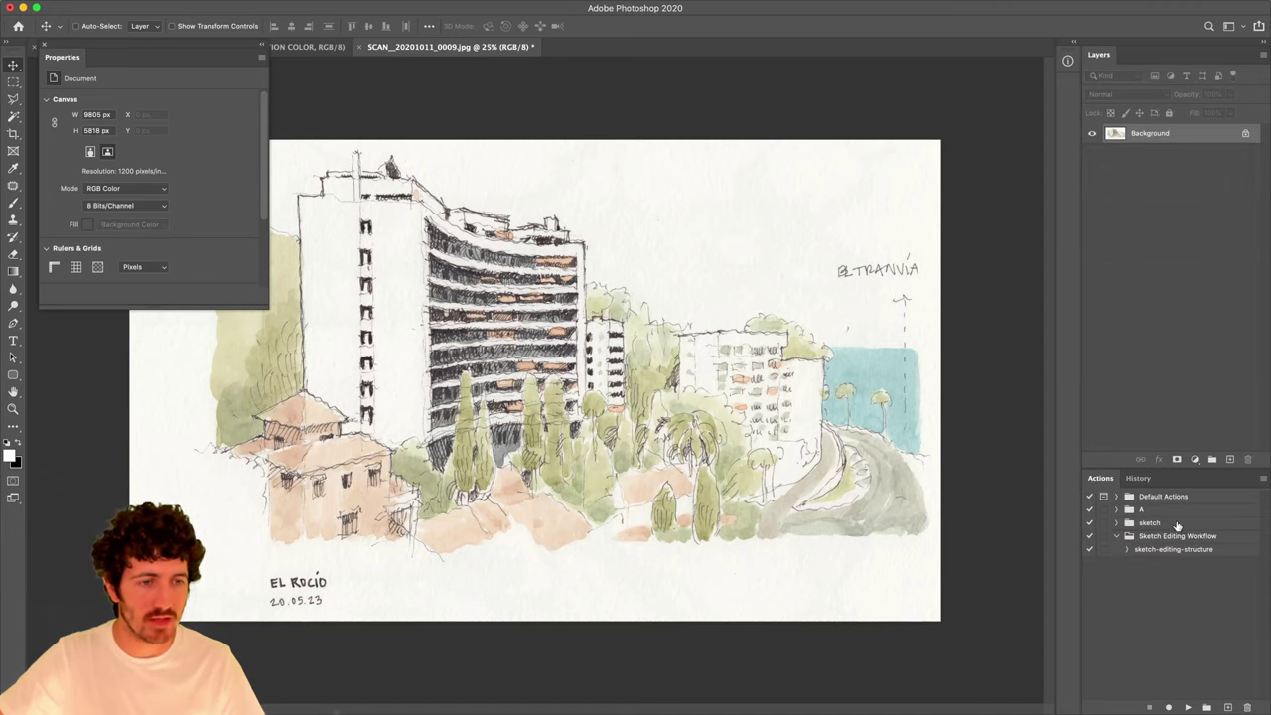
pyautogui.click(1188, 706)
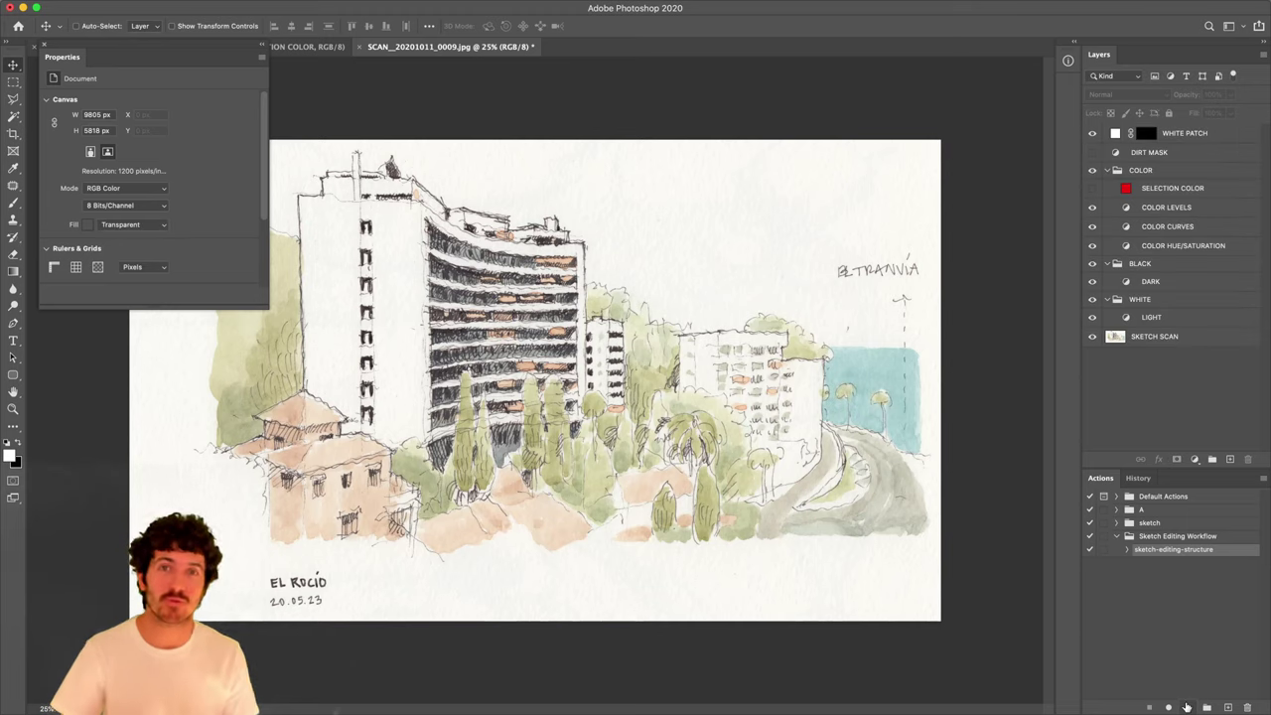
# Show the SELECTION COLOR overlay and add a mask to the COLOR group from a Polygonal Lasso selection around the red-roofed house.
pyautogui.click(1094, 189)
pyautogui.click(1093, 189)
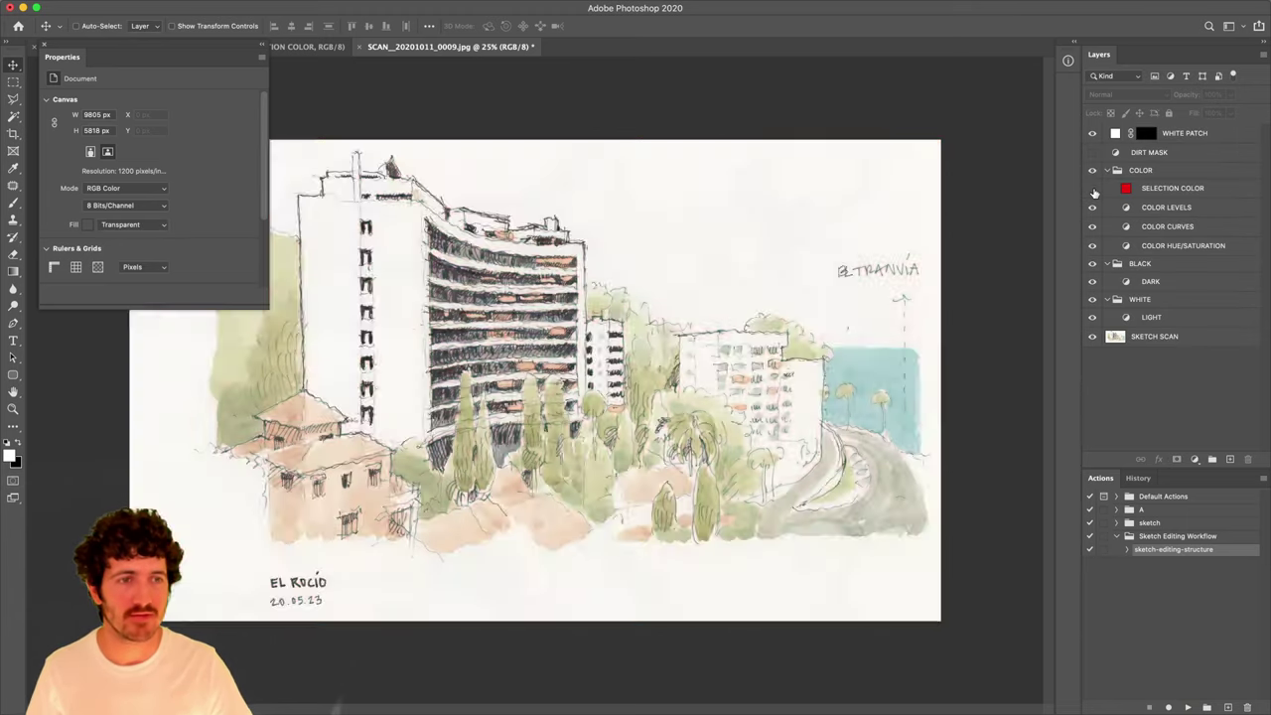
pyautogui.click(1094, 189)
pyautogui.click(1138, 171)
pyautogui.press('l')
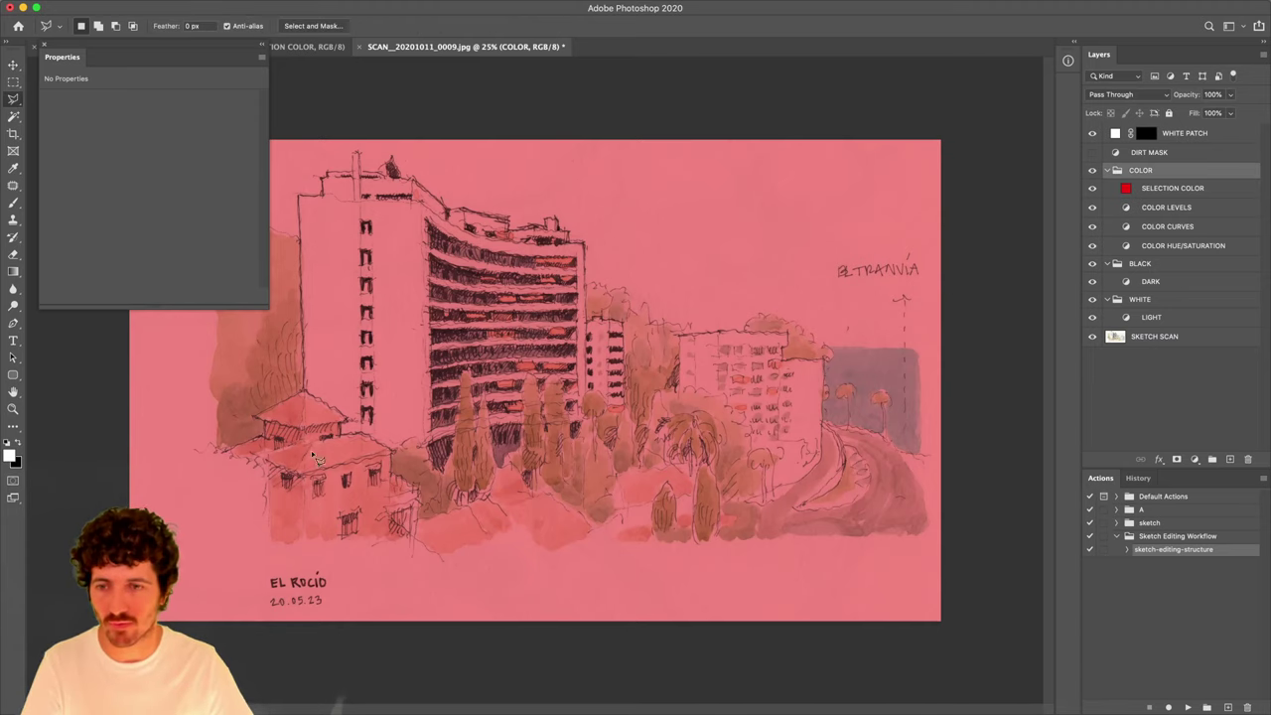
pyautogui.moveTo(347, 410)
pyautogui.mouseDown()
pyautogui.moveTo(286, 386)
pyautogui.moveTo(218, 426)
pyautogui.moveTo(219, 477)
pyautogui.moveTo(256, 529)
pyautogui.moveTo(327, 559)
pyautogui.moveTo(401, 562)
pyautogui.moveTo(425, 484)
pyautogui.moveTo(397, 468)
pyautogui.moveTo(350, 412)
pyautogui.mouseUp()
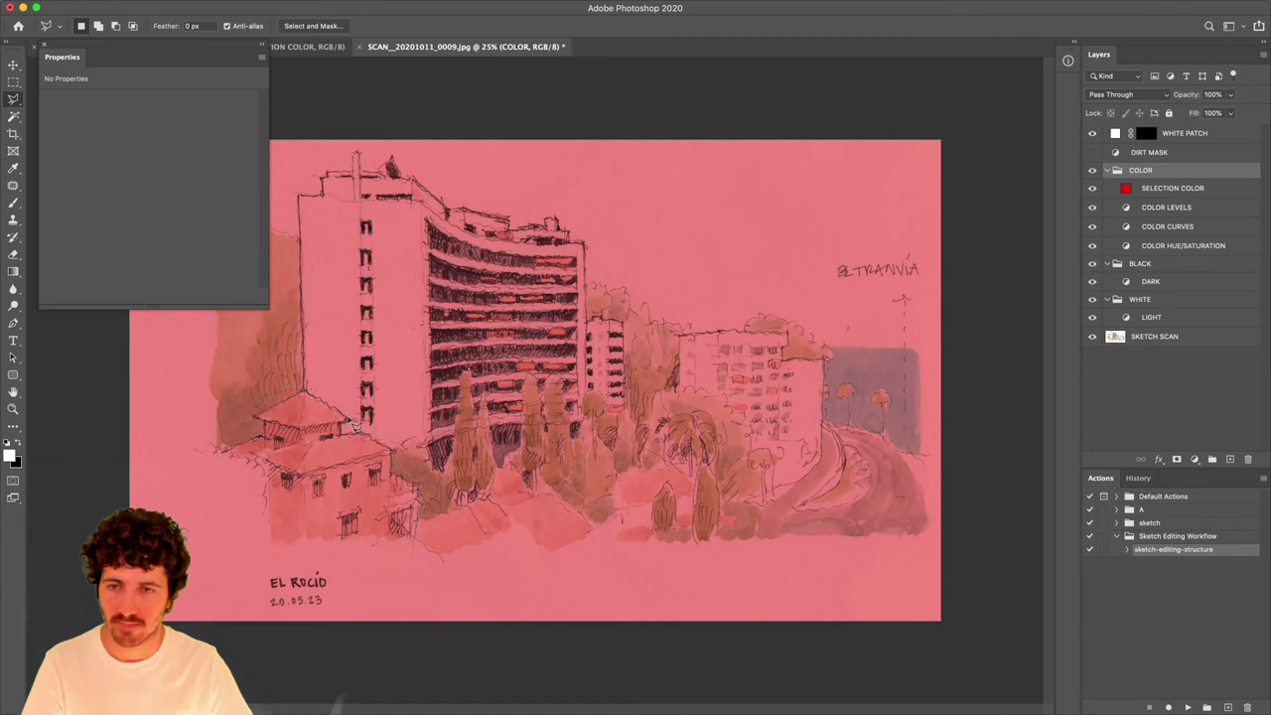
pyautogui.click(1176, 460)
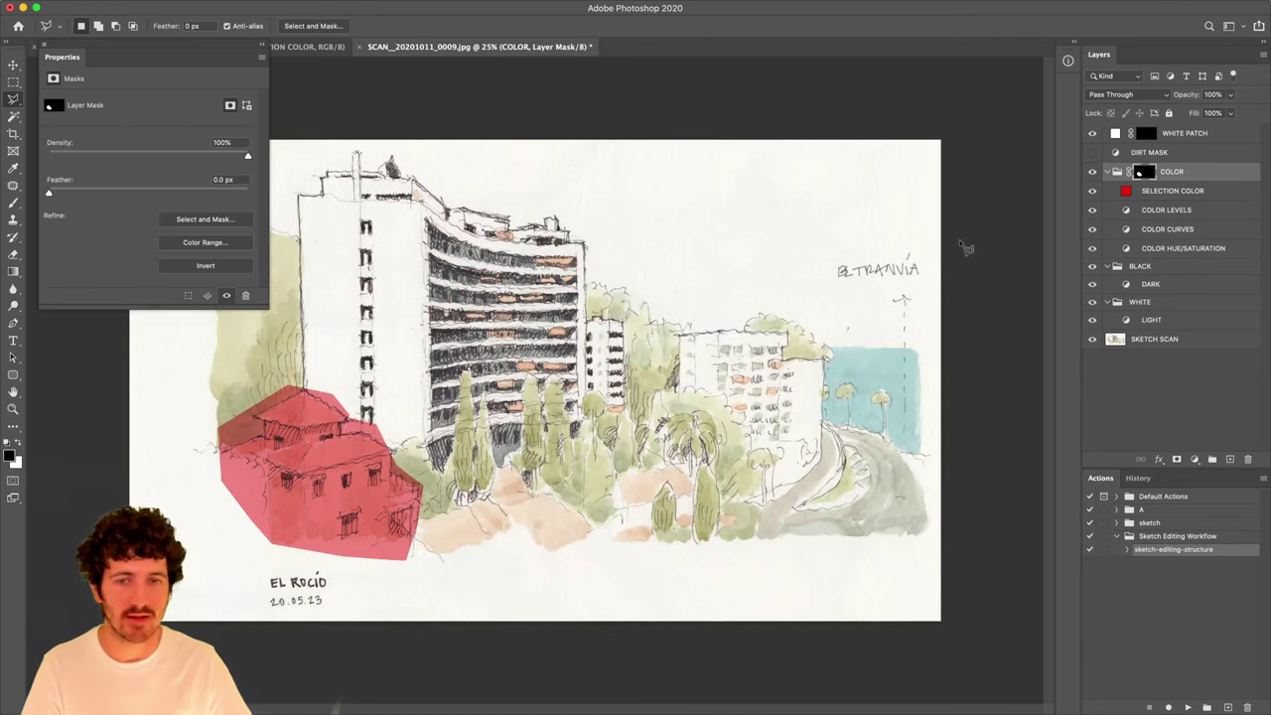
# Brush white on the COLOR group's mask over parts of the tower, trees, neighbouring buildings and sea.
pyautogui.press('b')
pyautogui.press('x')
pyautogui.moveTo(646, 348)
pyautogui.mouseDown()
pyautogui.moveTo(616, 365)
pyautogui.moveTo(568, 349)
pyautogui.mouseUp()
pyautogui.moveTo(494, 261)
pyautogui.mouseDown()
pyautogui.moveTo(542, 444)
pyautogui.moveTo(594, 484)
pyautogui.moveTo(649, 365)
pyautogui.moveTo(651, 374)
pyautogui.moveTo(596, 303)
pyautogui.mouseUp()
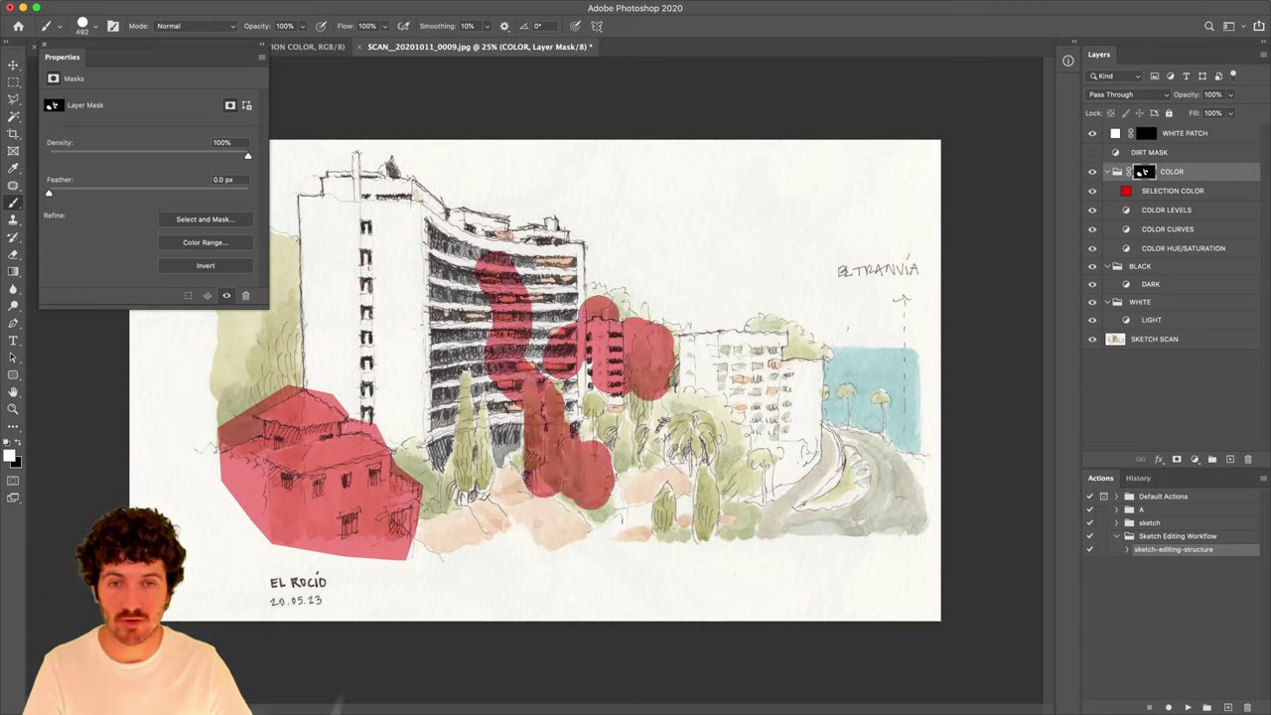
pyautogui.moveTo(770, 353)
pyautogui.mouseDown()
pyautogui.moveTo(906, 362)
pyautogui.moveTo(910, 400)
pyautogui.moveTo(853, 387)
pyautogui.moveTo(879, 396)
pyautogui.moveTo(802, 405)
pyautogui.mouseUp()
# Close the El Rocío scan without saving.
pyautogui.click(358, 46)
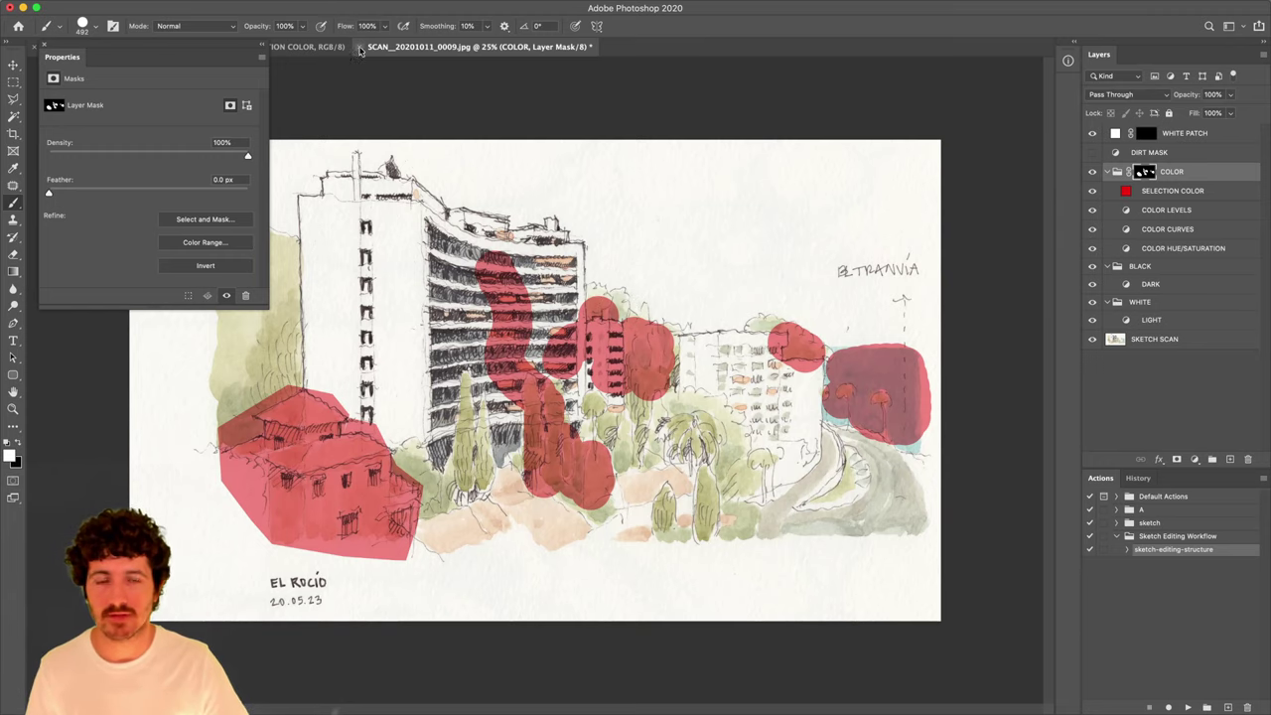
pyautogui.click(581, 237)
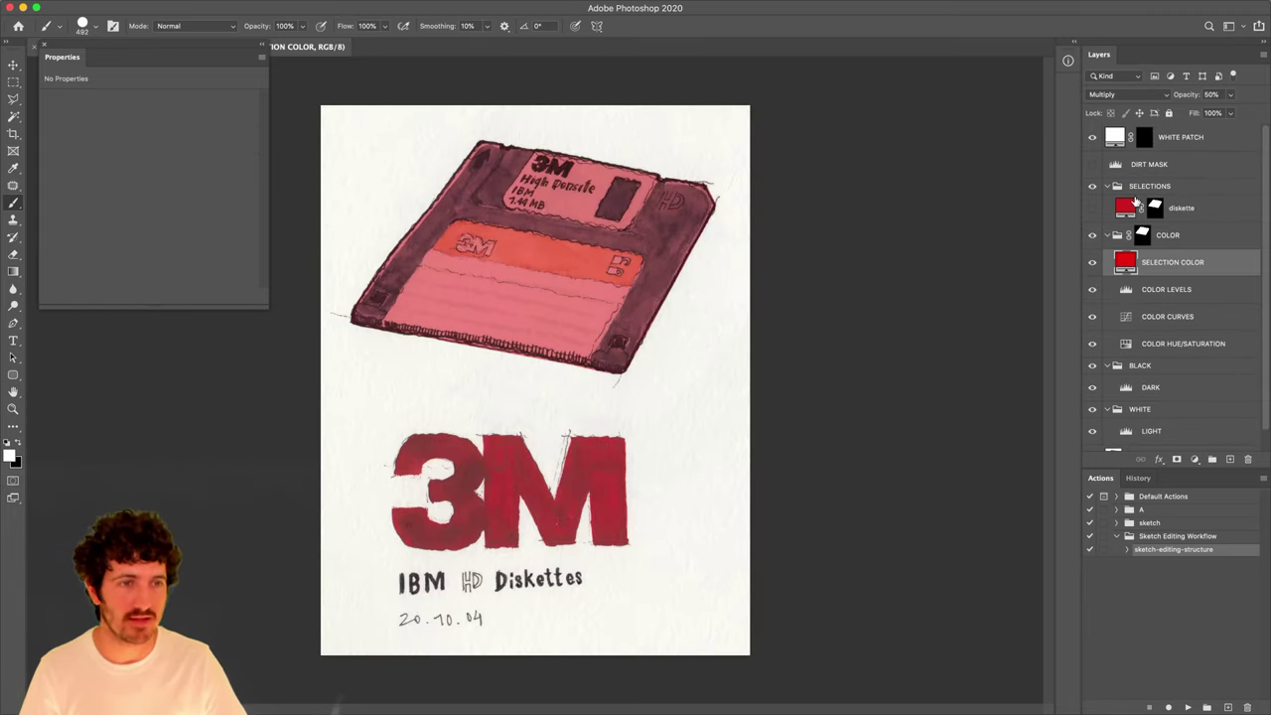
# Try painting white on the diskette sketch's COLOR group mask over the letter M, and undo the stroke.
pyautogui.click(1142, 236)
pyautogui.moveTo(558, 487)
pyautogui.mouseDown()
pyautogui.moveTo(609, 474)
pyautogui.moveTo(603, 507)
pyautogui.moveTo(597, 439)
pyautogui.moveTo(576, 522)
pyautogui.mouseUp()
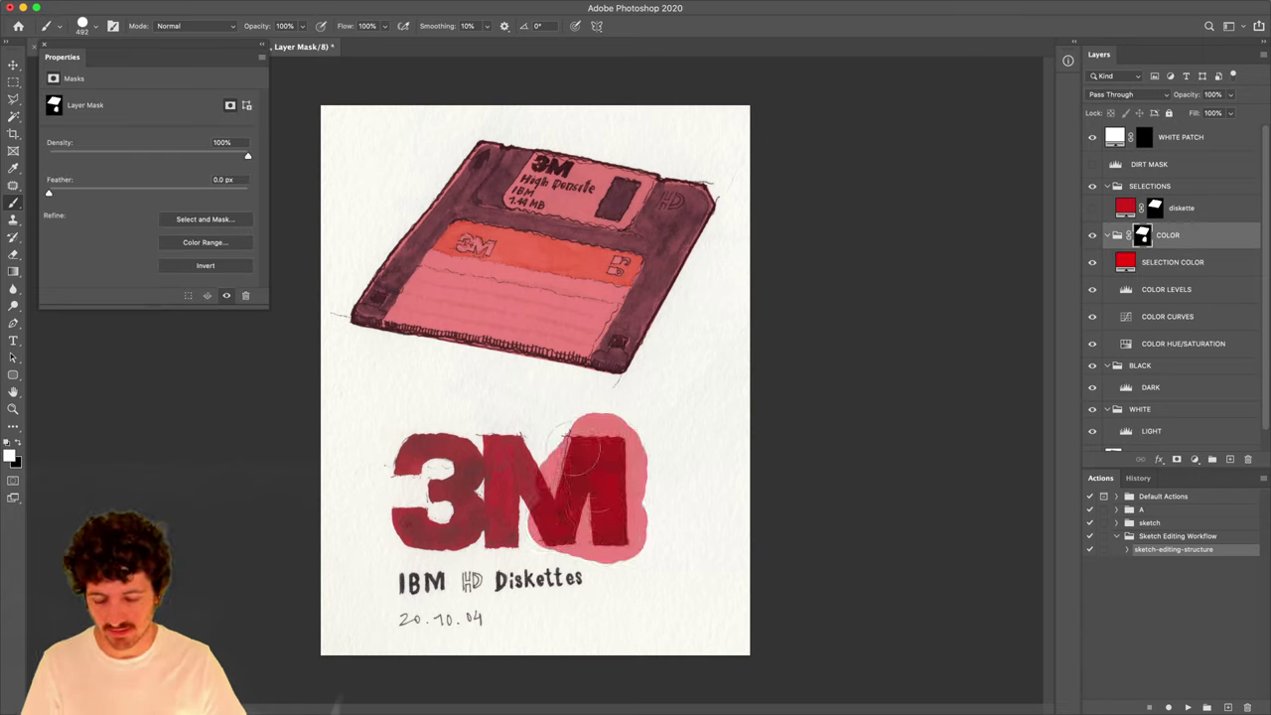
pyautogui.press('super+z')
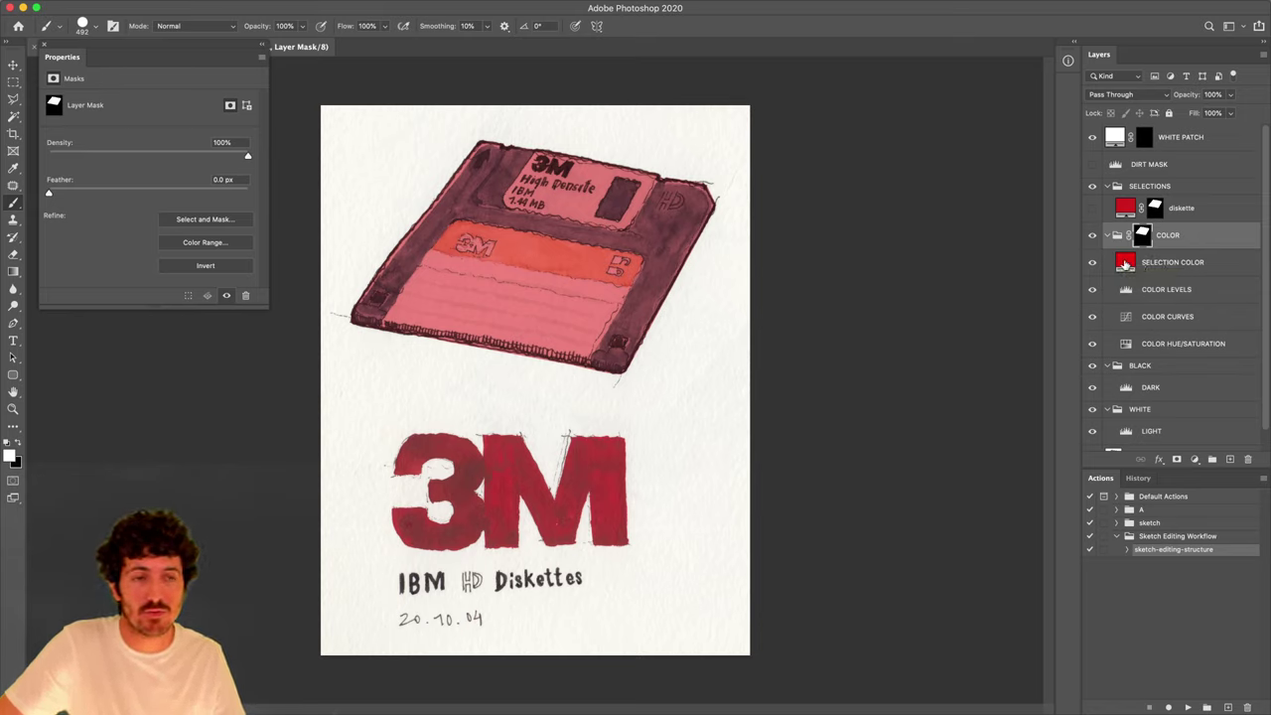
# Change the SELECTION COLOR fill layer from red to blue #256de3.
pyautogui.click(1125, 263)
pyautogui.doubleClick(1126, 262)
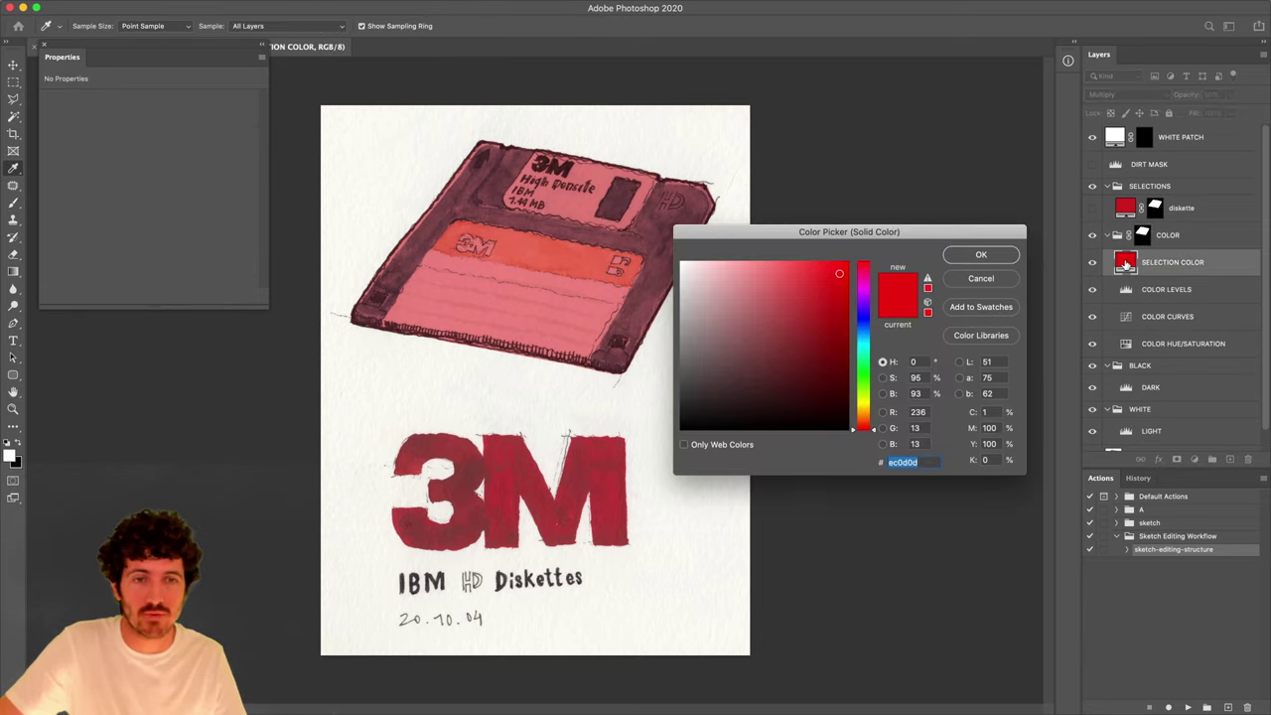
pyautogui.click(865, 325)
pyautogui.moveTo(815, 287); pyautogui.dragTo(825, 277)
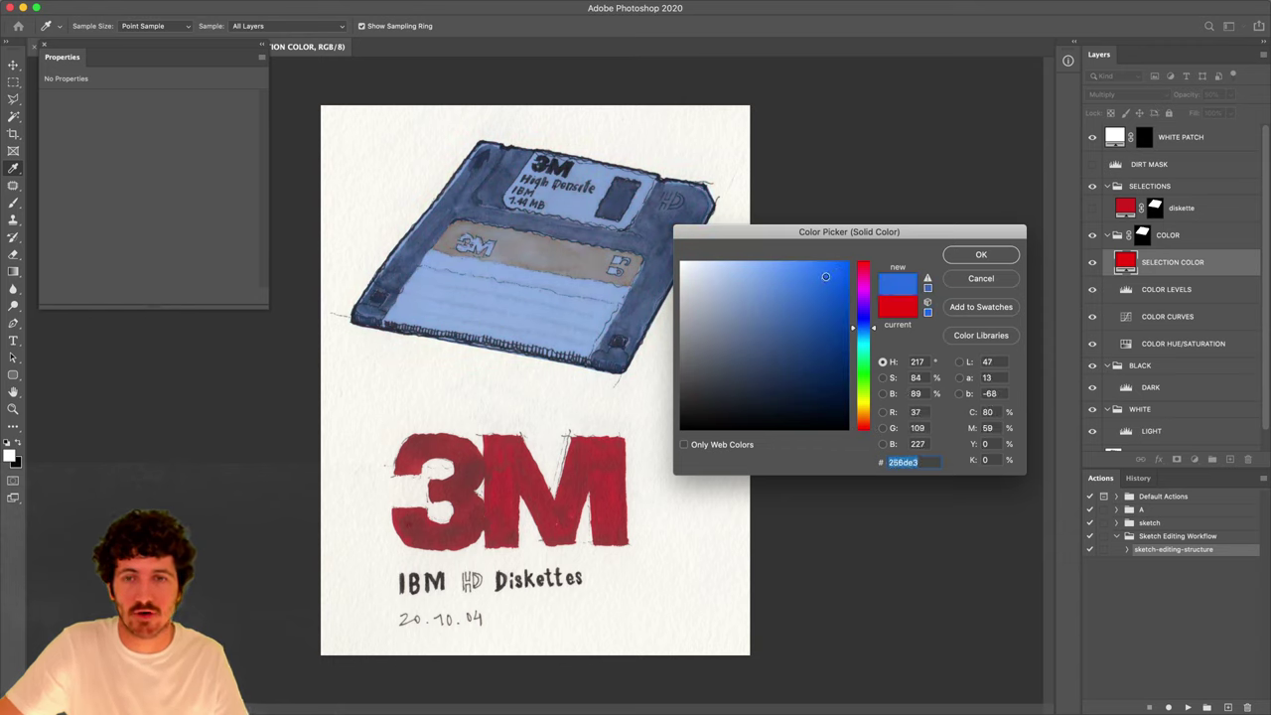
pyautogui.click(981, 255)
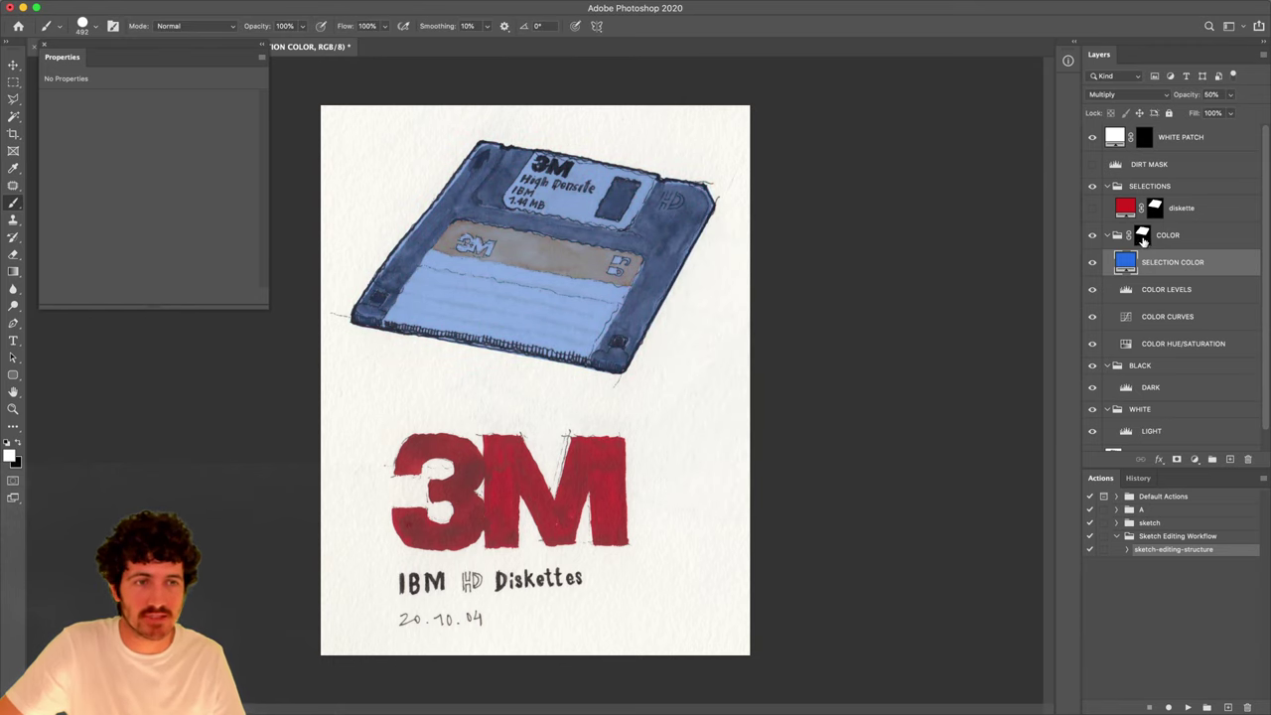
# Try brushing the blue overlay over the red M on the COLOR group's mask, and undo the stroke.
pyautogui.click(1142, 235)
pyautogui.moveTo(542, 457)
pyautogui.mouseDown()
pyautogui.moveTo(610, 454)
pyautogui.moveTo(610, 515)
pyautogui.mouseUp()
pyautogui.press('super+z')
# Switch to full screen view and select the large red 3M lettering on SKETCH SCAN with the Object Selection tool.
pyautogui.press('f')
pyautogui.press('f')
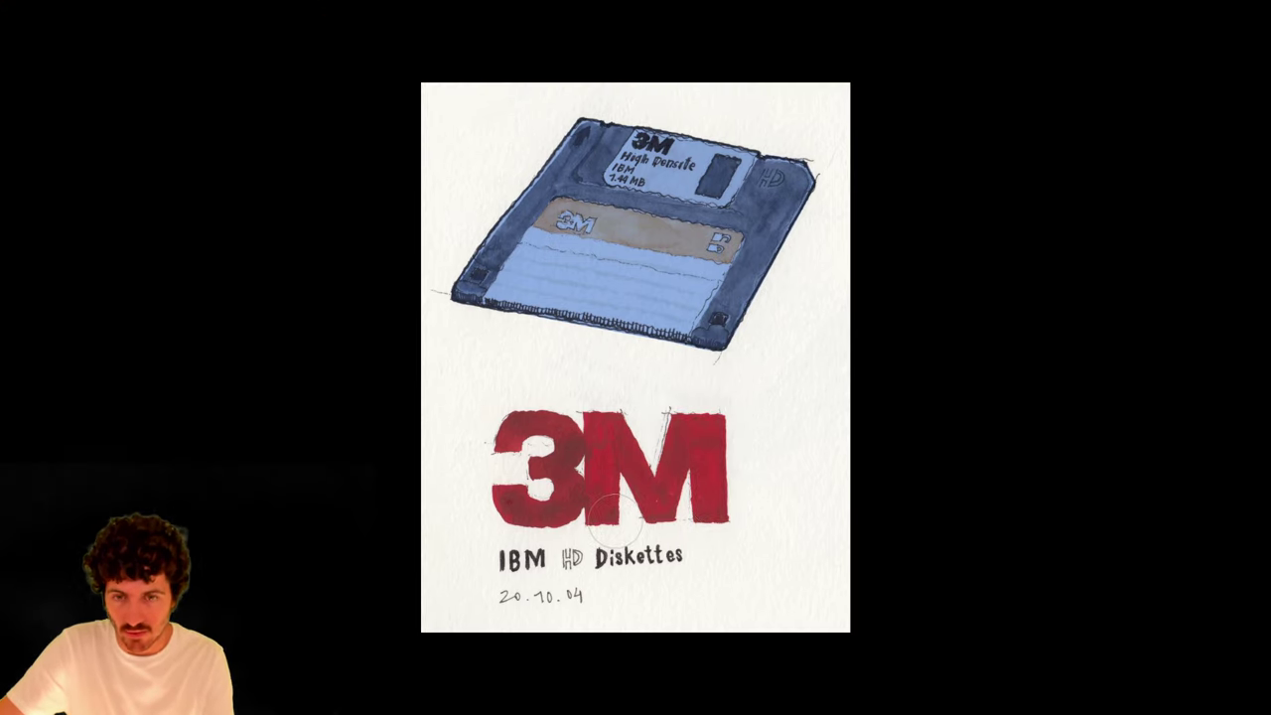
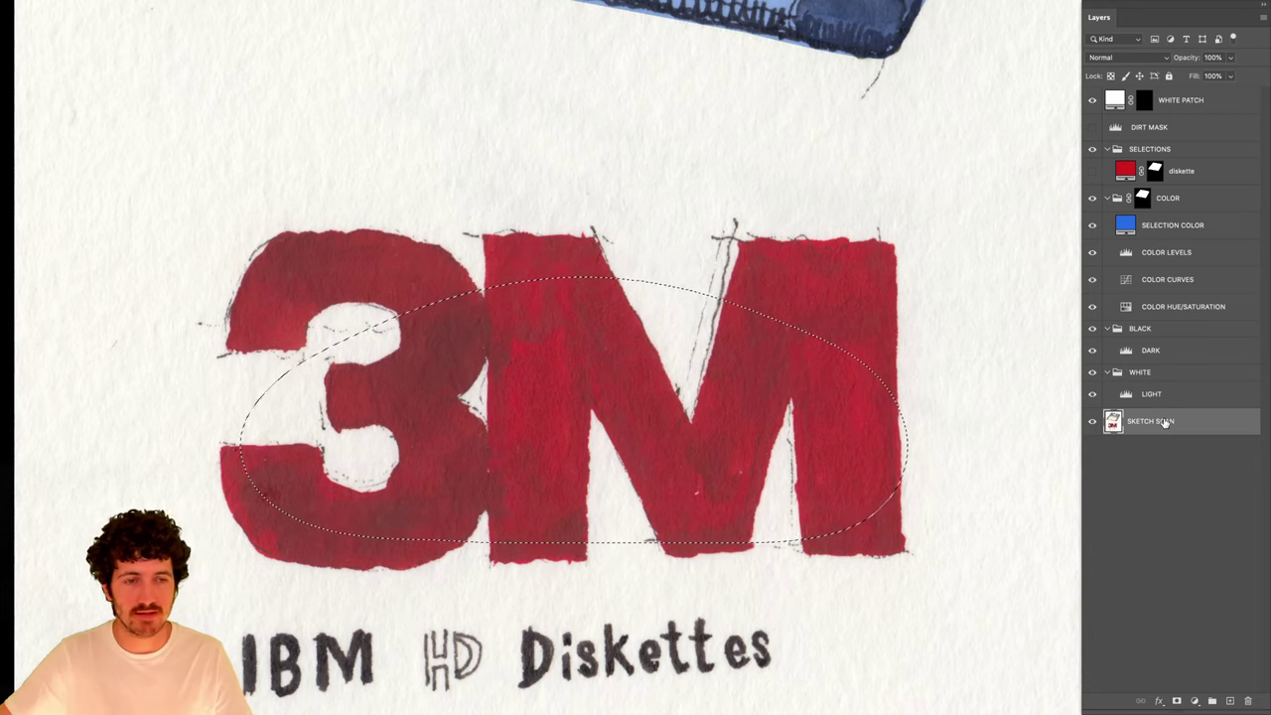
pyautogui.moveTo(927, 196)
pyautogui.mouseDown()
pyautogui.moveTo(177, 596)
pyautogui.moveTo(197, 591)
pyautogui.mouseUp()
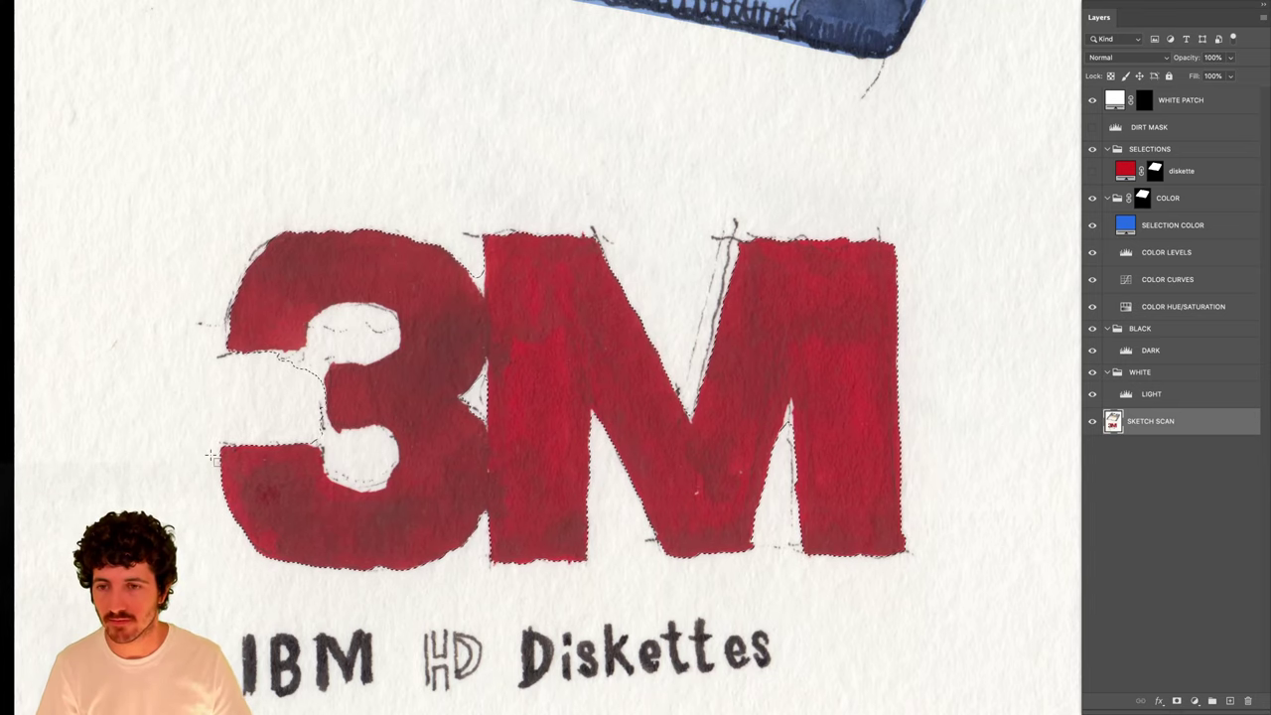
# Subtract the unpainted paper tips of the M's inner notches from the selection with the Polygonal Lasso.
pyautogui.hotkey('ctrl', '+')
pyautogui.hotkey('ctrl', '+')
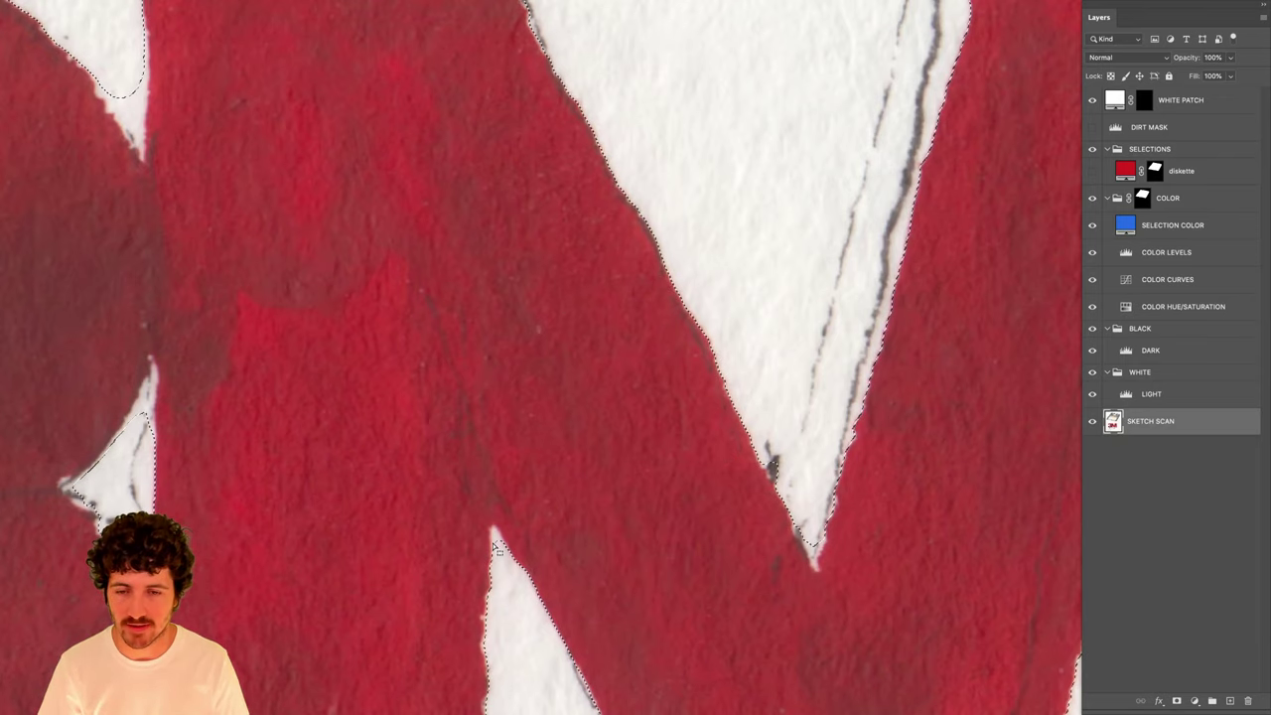
pyautogui.hotkey('ctrl', '+')
pyautogui.moveTo(479, 574); pyautogui.dragTo(658, 281)
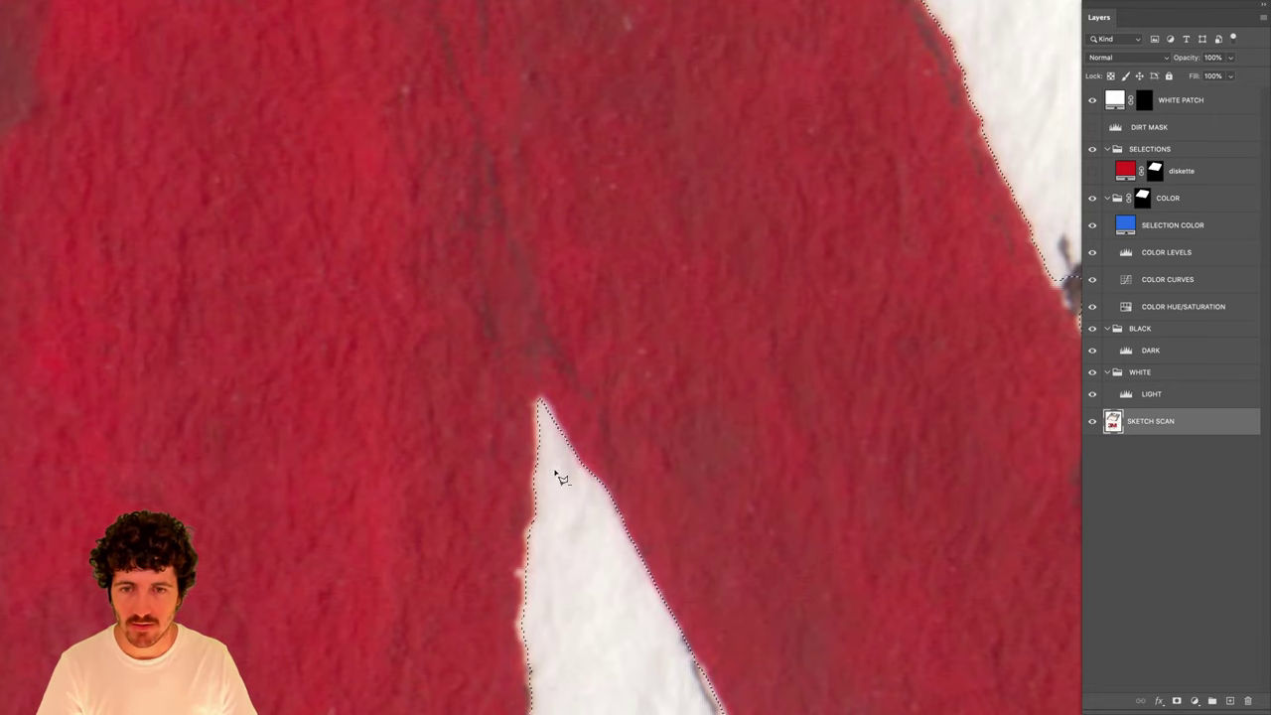
pyautogui.scroll(-3, 715, 406)
pyautogui.scroll(5, 711, 398)
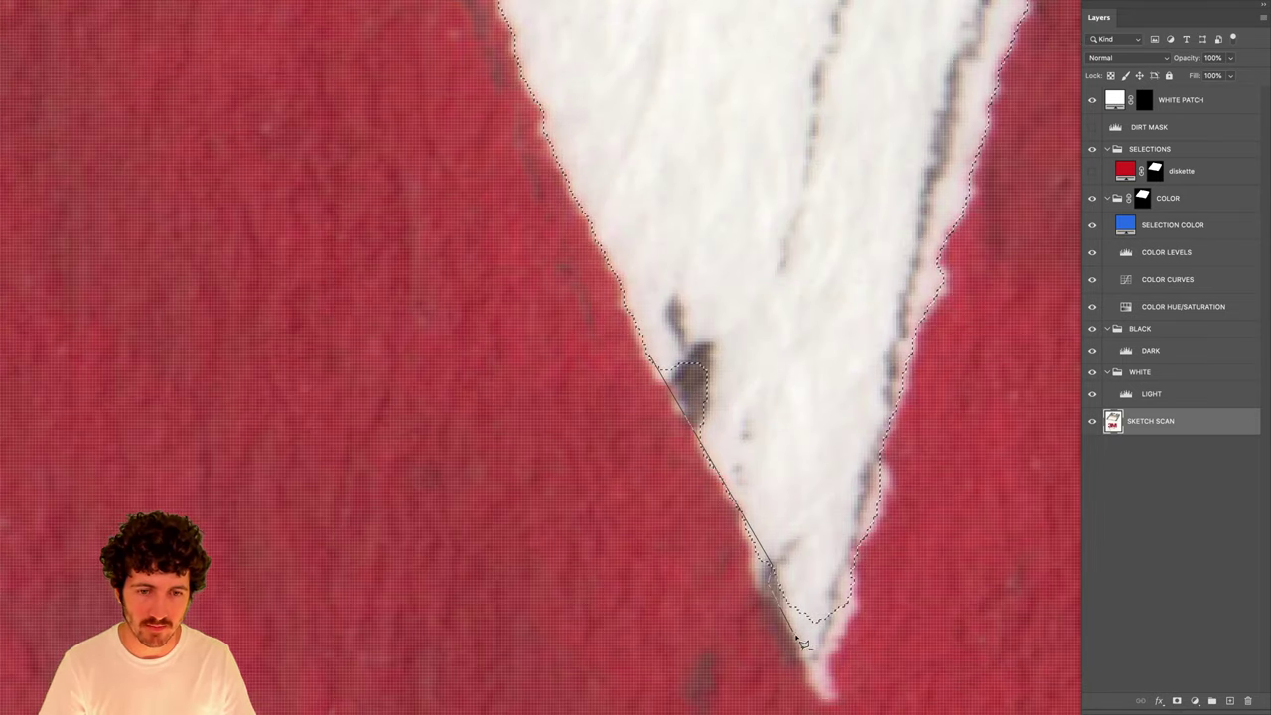
pyautogui.click(822, 692)
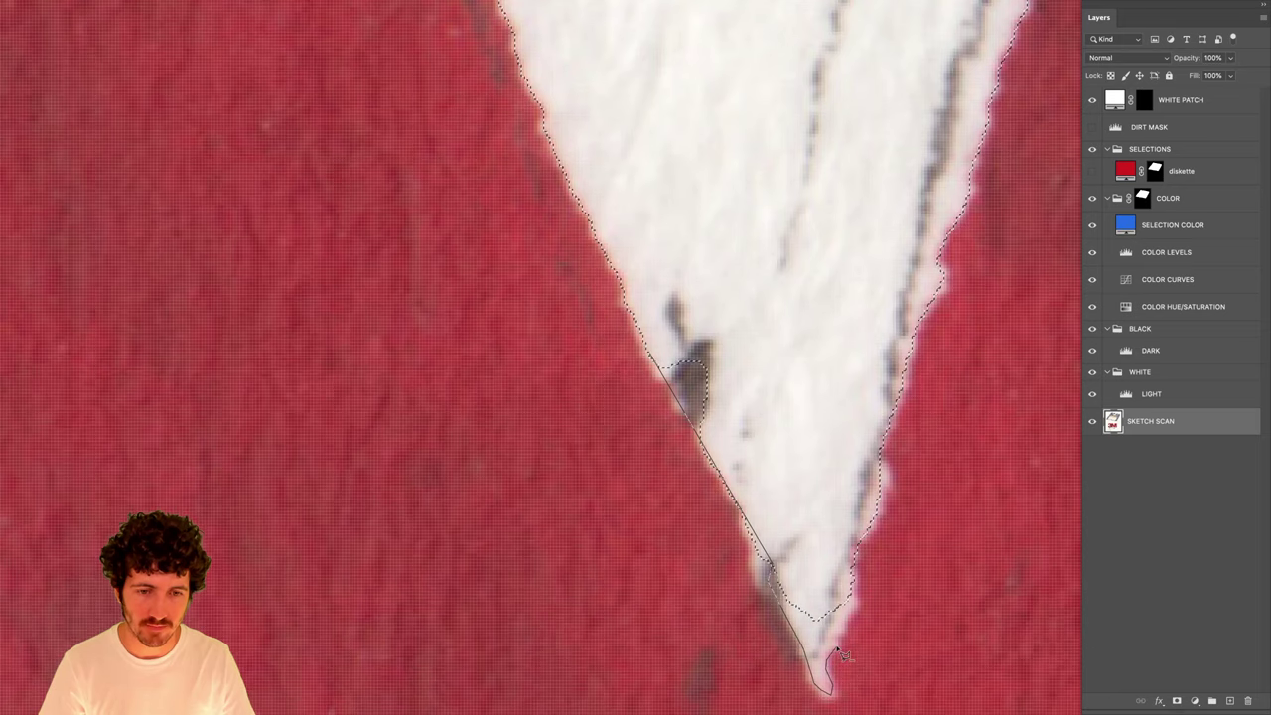
pyautogui.doubleClick(815, 443)
pyautogui.scroll(-5, 809, 437)
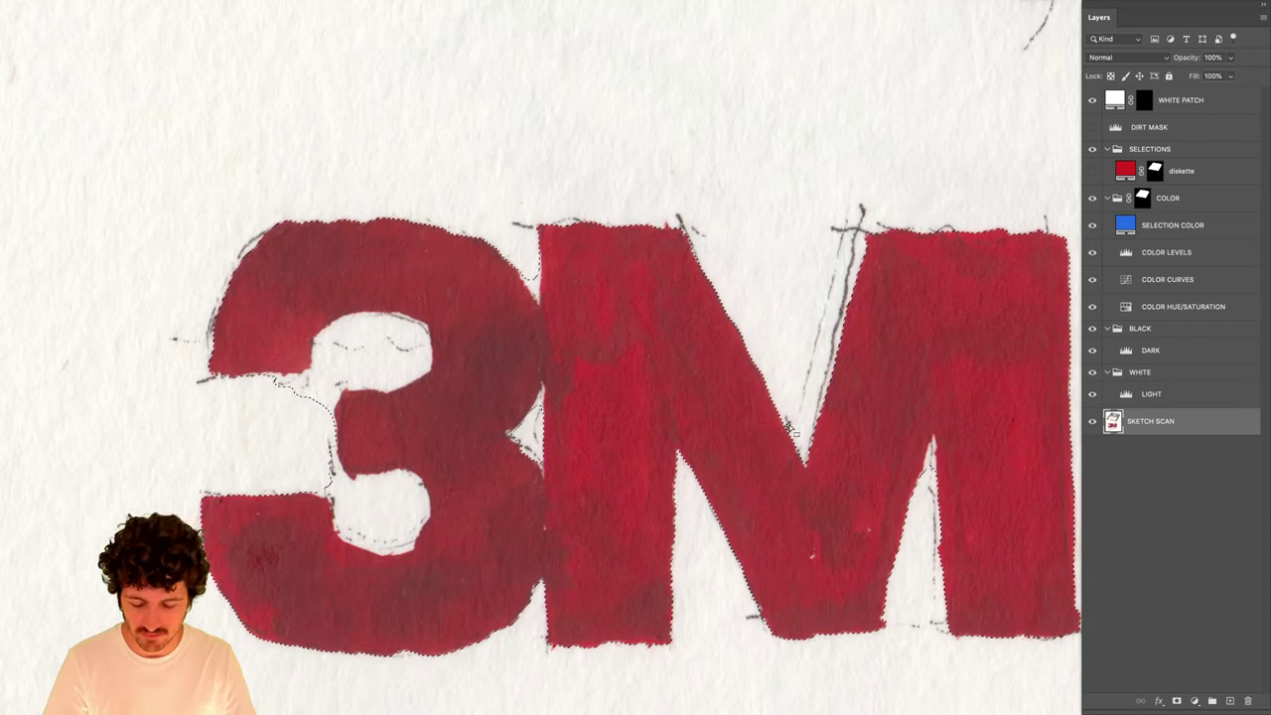
# Subtract the leftover patch around the dark pencil mark in the M's upper notch from the selection.
pyautogui.scroll(5, 784, 416)
pyautogui.scroll(5, 801, 437)
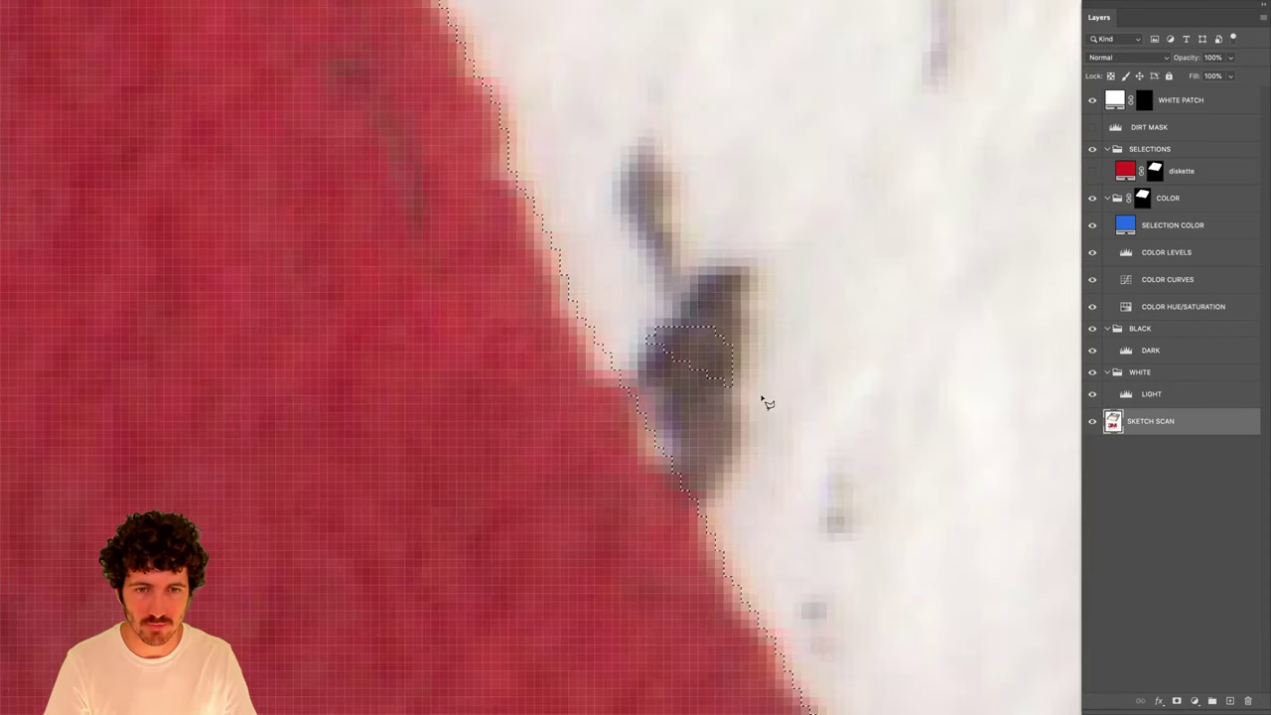
pyautogui.click(740, 294)
pyautogui.click(665, 291)
pyautogui.click(615, 310)
pyautogui.click(614, 337)
pyautogui.click(830, 384)
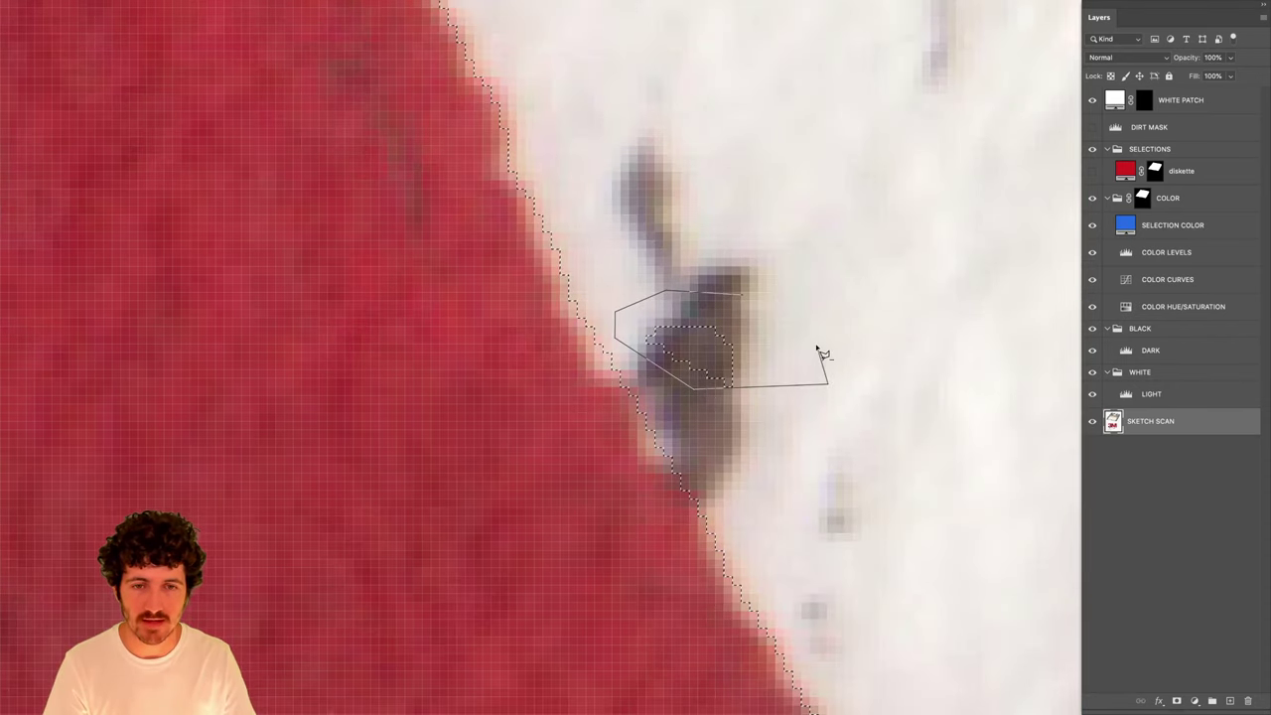
pyautogui.doubleClick(822, 354)
# Display the COLOR group's mask, fill the 3M lettering selection with white, and return to the normal image view.
pyautogui.scroll(-10, 780, 405)
pyautogui.scroll(2, 781, 398)
pyautogui.click(1142, 199)
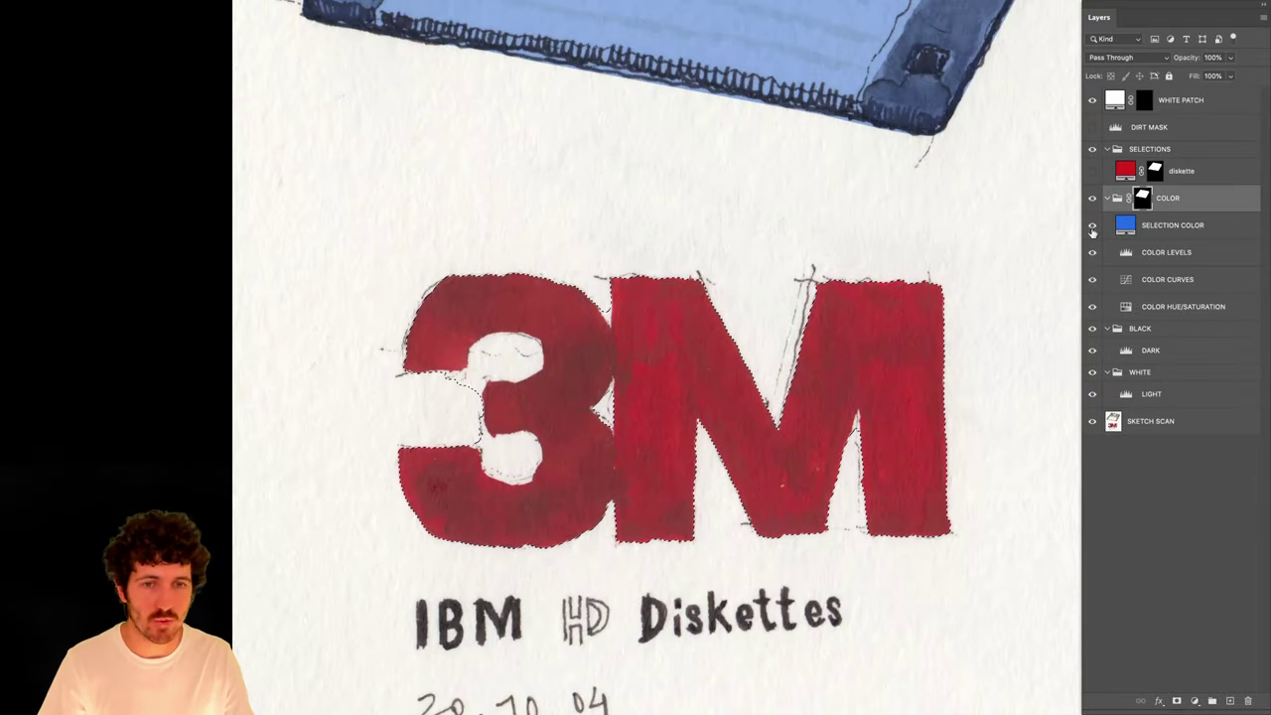
pyautogui.press('Tab')
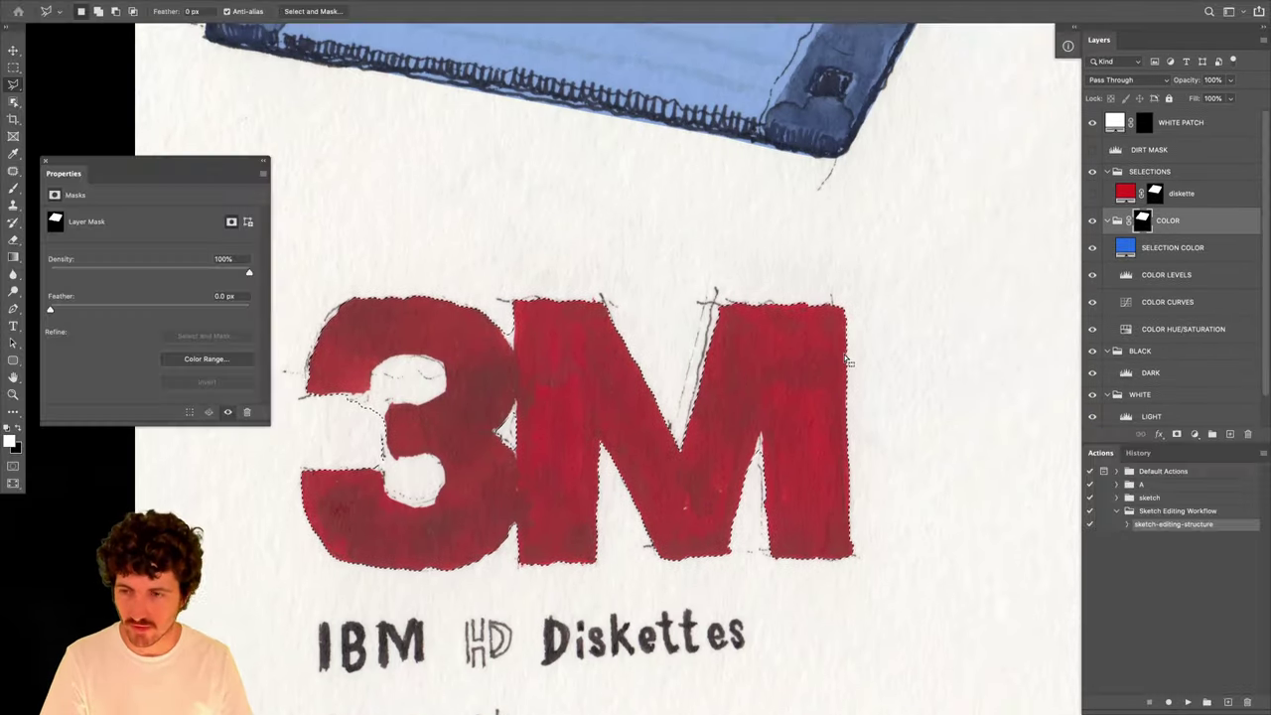
pyautogui.press('x')
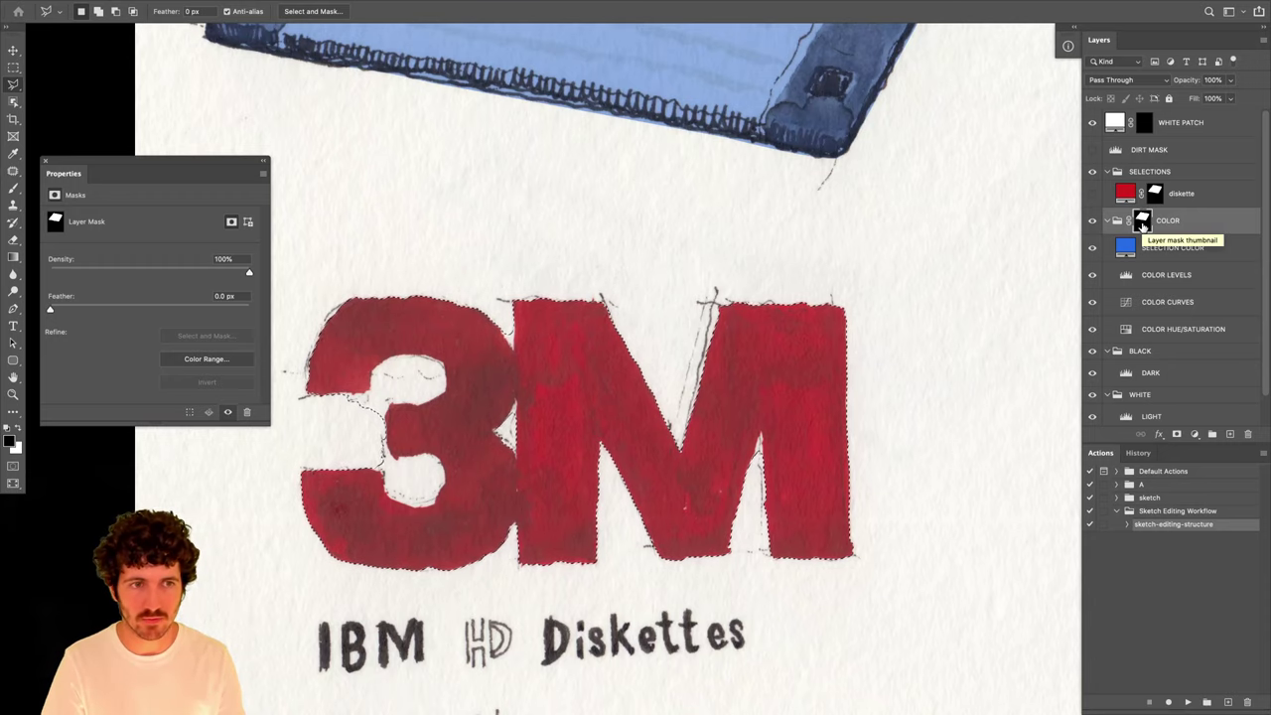
pyautogui.keyDown('alt'); pyautogui.click(1142, 222); pyautogui.keyUp('alt')
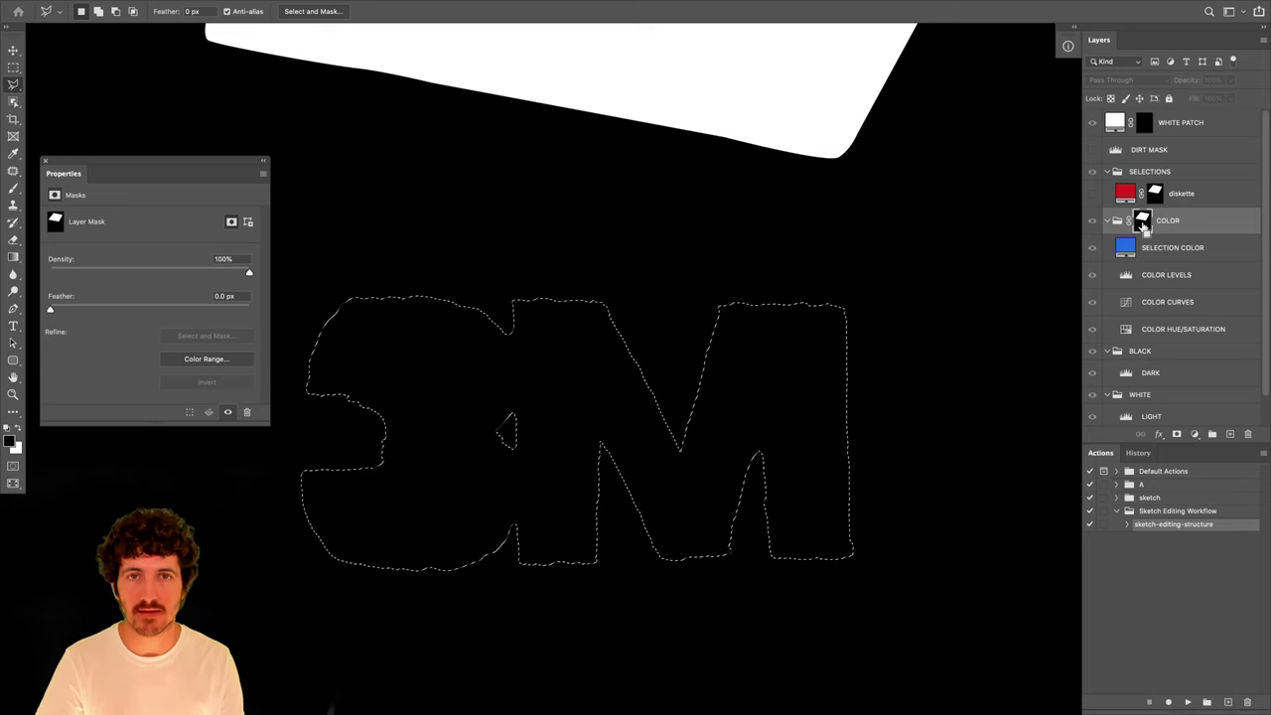
pyautogui.press('super+BackSpace')
pyautogui.keyDown('alt'); pyautogui.click(1142, 222); pyautogui.keyUp('alt')
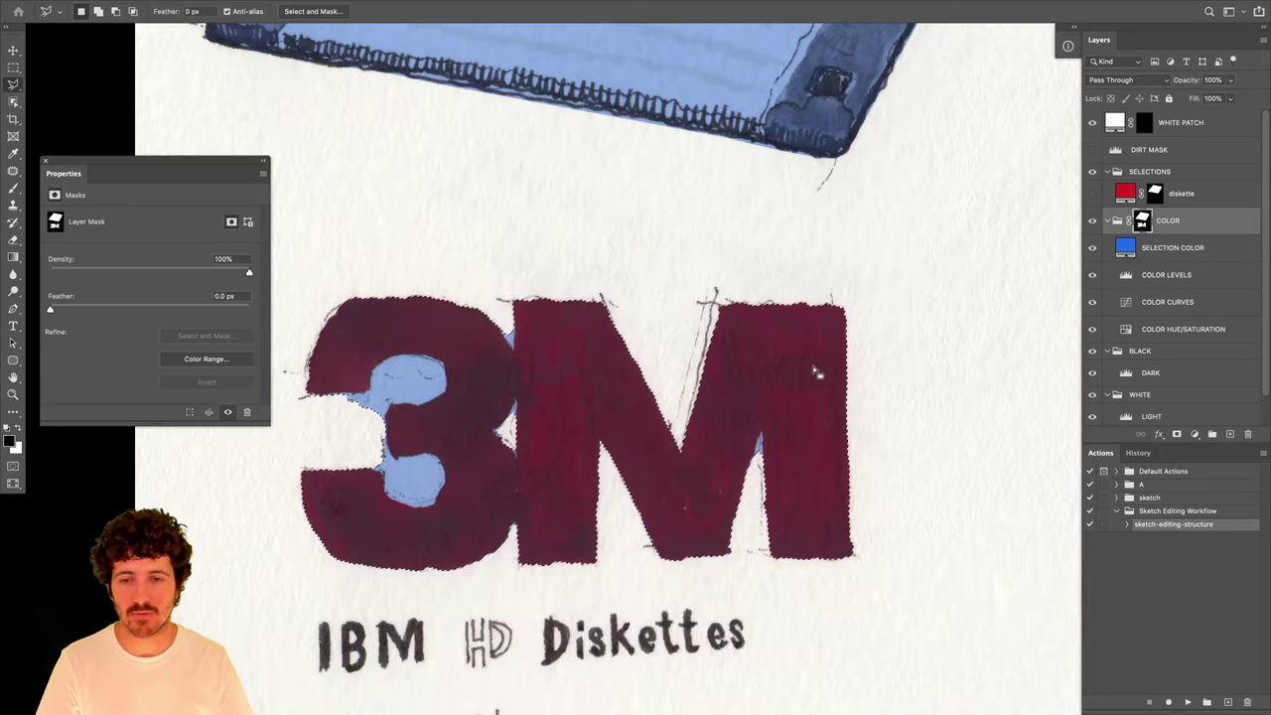
# Select the paper areas inside the upper and lower openings of the 3 on SKETCH SCAN with the Object Selection tool.
pyautogui.scroll(-3, 813, 378)
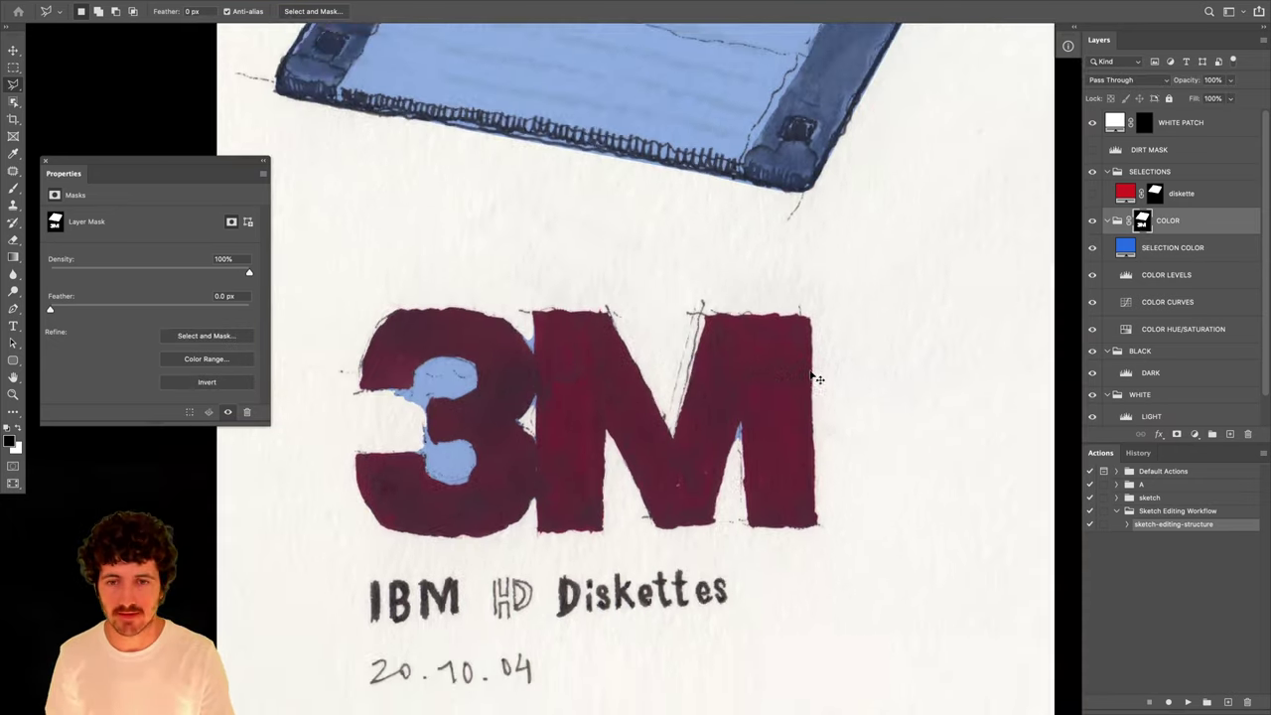
pyautogui.scroll(3, 815, 373)
pyautogui.scroll(2, 635, 363)
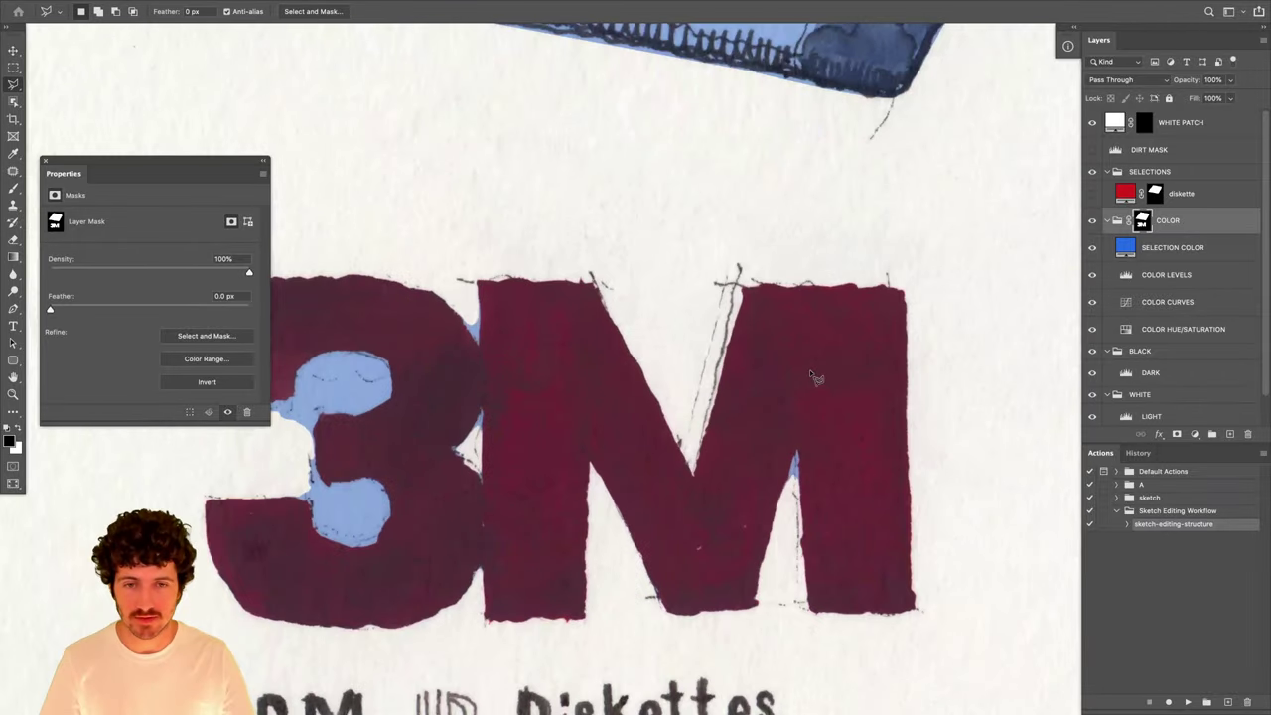
pyautogui.moveTo(565, 466); pyautogui.dragTo(771, 272)
pyautogui.press('z')
pyautogui.click(557, 234)
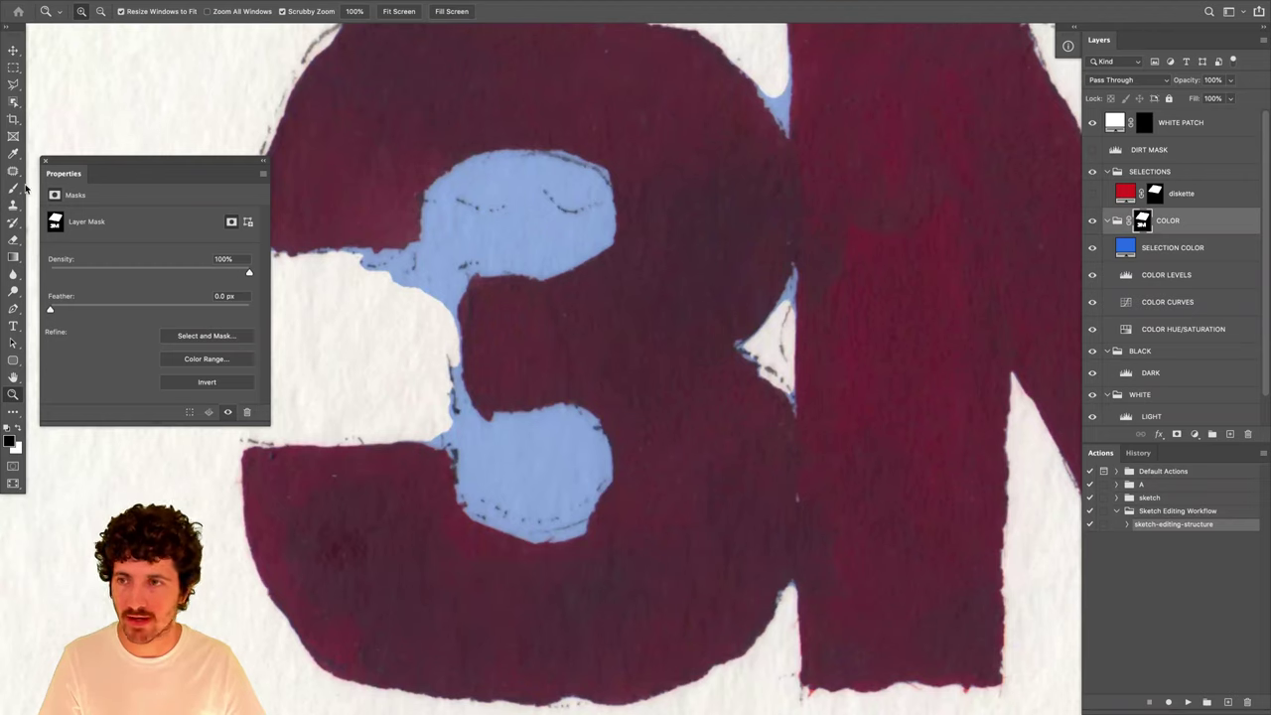
pyautogui.click(12, 103)
pyautogui.scroll(-1, 1118, 353)
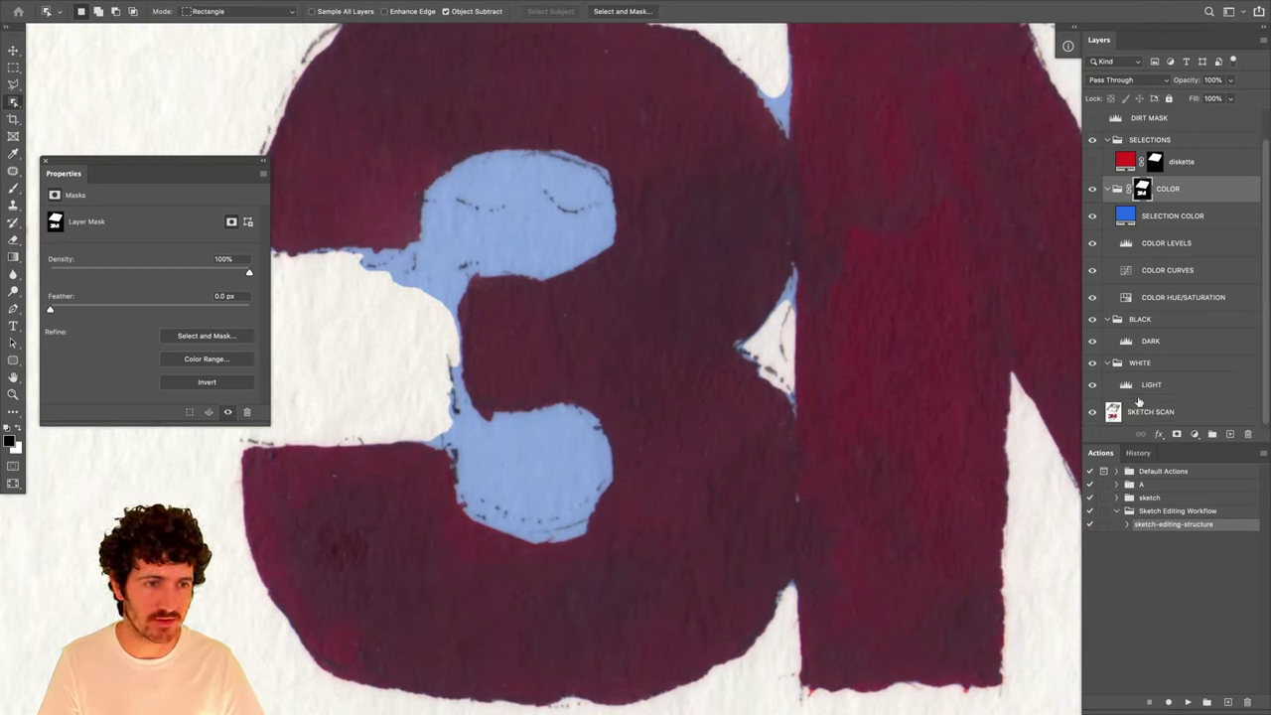
pyautogui.click(1132, 411)
pyautogui.moveTo(654, 139); pyautogui.dragTo(358, 314)
pyautogui.hscroll(-3, 372, 315)
pyautogui.moveTo(712, 385); pyautogui.dragTo(453, 588)
# Fill the selected openings of the 3 with black on the COLOR group's mask and deselect.
pyautogui.click(1143, 189)
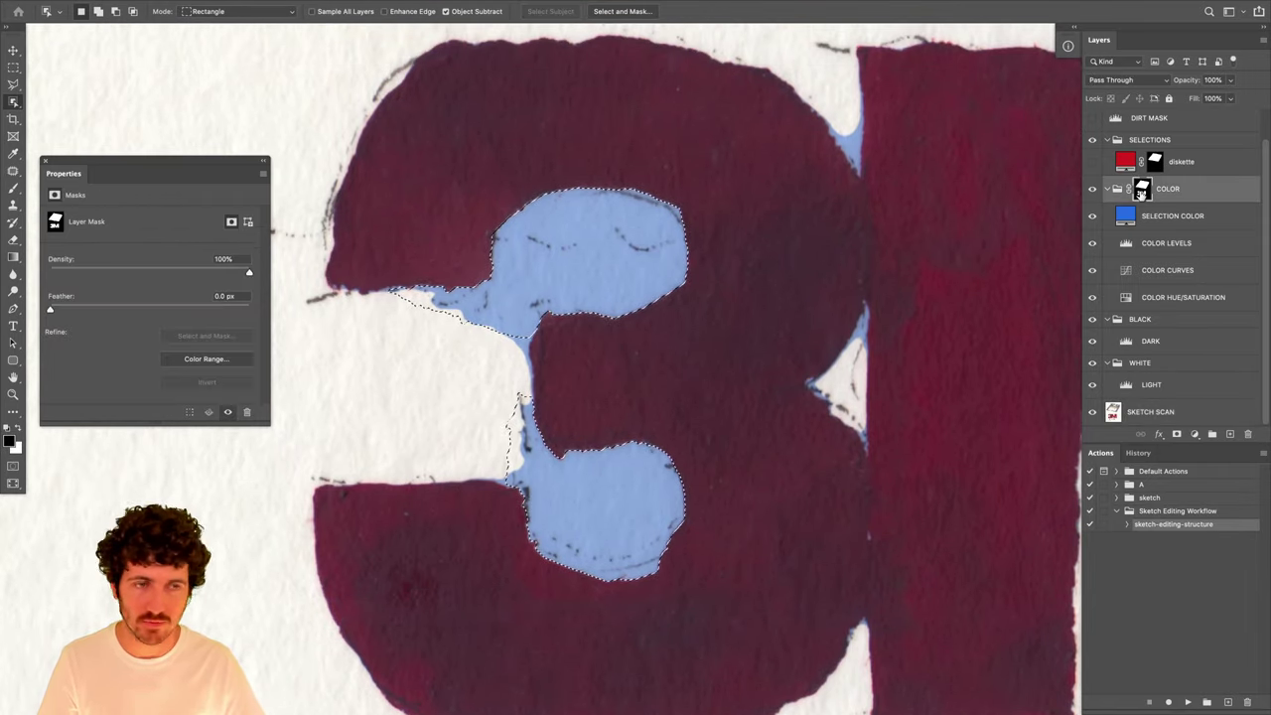
pyautogui.press('BackSpace')
pyautogui.hotkey('ctrl', 'd')
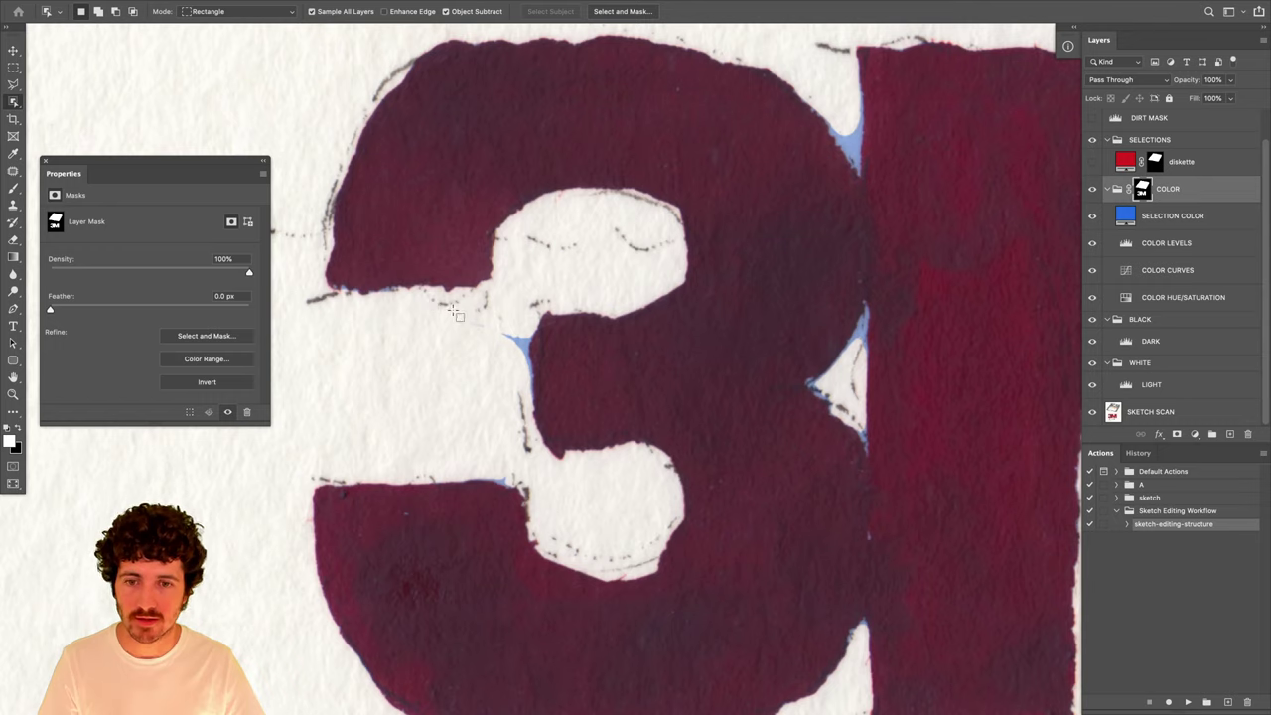
# Remove the leftover blue slivers beside the 3's middle arm and above its lower arm from the COLOR mask.
pyautogui.moveTo(456, 313); pyautogui.dragTo(551, 412)
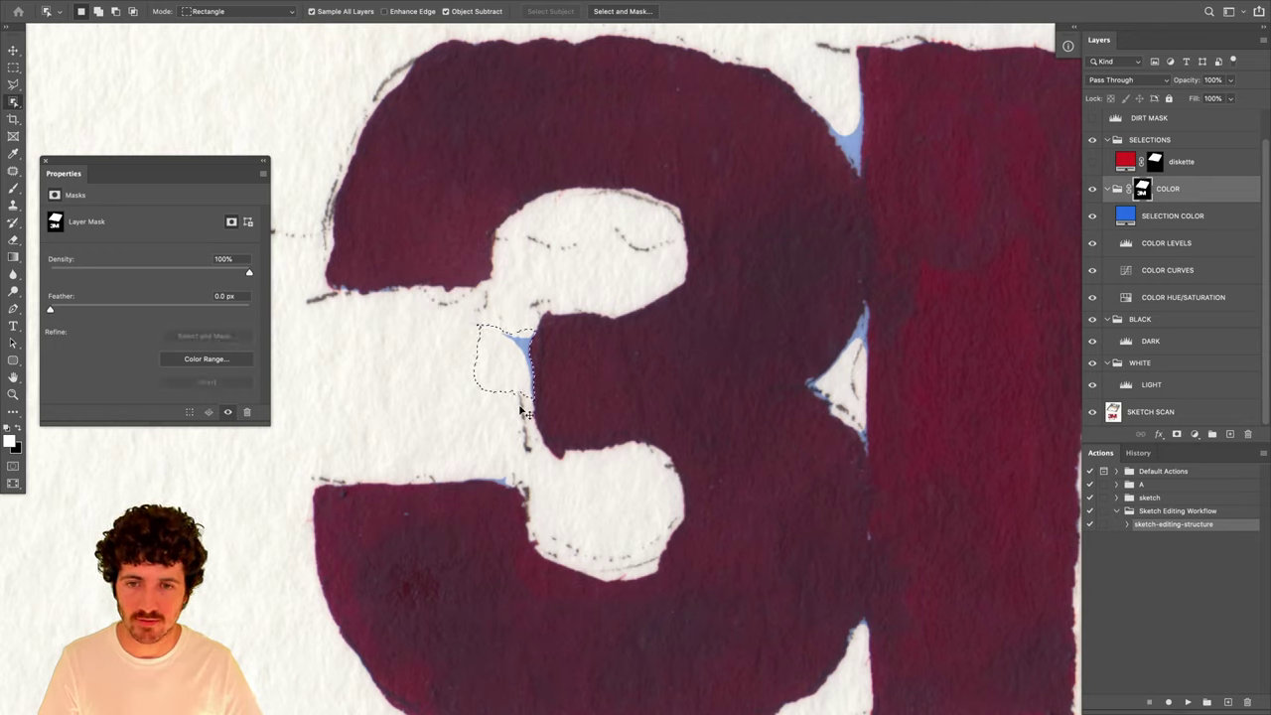
pyautogui.press('BackSpace')
pyautogui.hotkey('ctrl', 'd')
pyautogui.moveTo(474, 449); pyautogui.dragTo(523, 493)
pyautogui.hscroll(10, 524, 494)
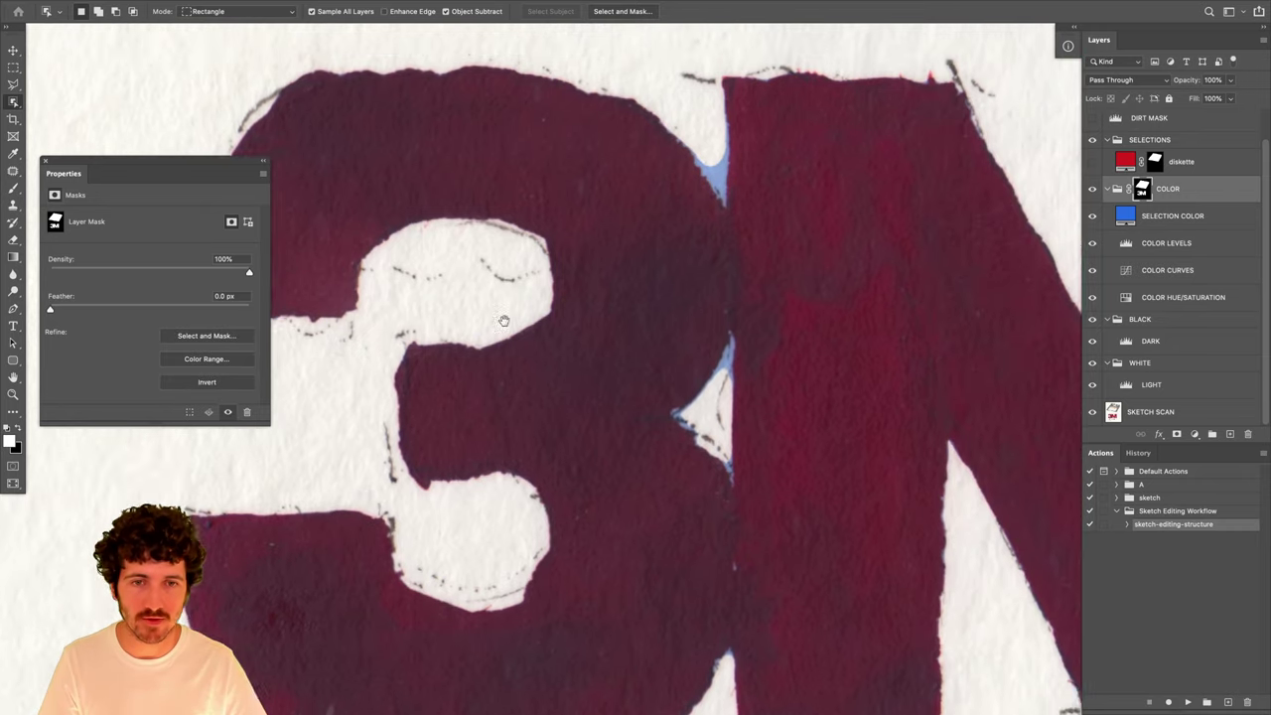
# Remove the blue slivers in the gaps between the 3 and the M from the COLOR mask with the Object Selection tool.
pyautogui.moveTo(424, 186); pyautogui.dragTo(490, 285)
pyautogui.press('Delete')
pyautogui.moveTo(487, 387); pyautogui.dragTo(608, 252)
pyautogui.press('Delete')
pyautogui.press('Delete')
pyautogui.moveTo(572, 111); pyautogui.dragTo(619, 212)
pyautogui.press('Delete')
# Clear the blue spill at the tip of the M's lower right gap from the COLOR mask and deselect.
pyautogui.scroll(5, 620, 258)
pyautogui.moveTo(622, 309); pyautogui.dragTo(606, 399)
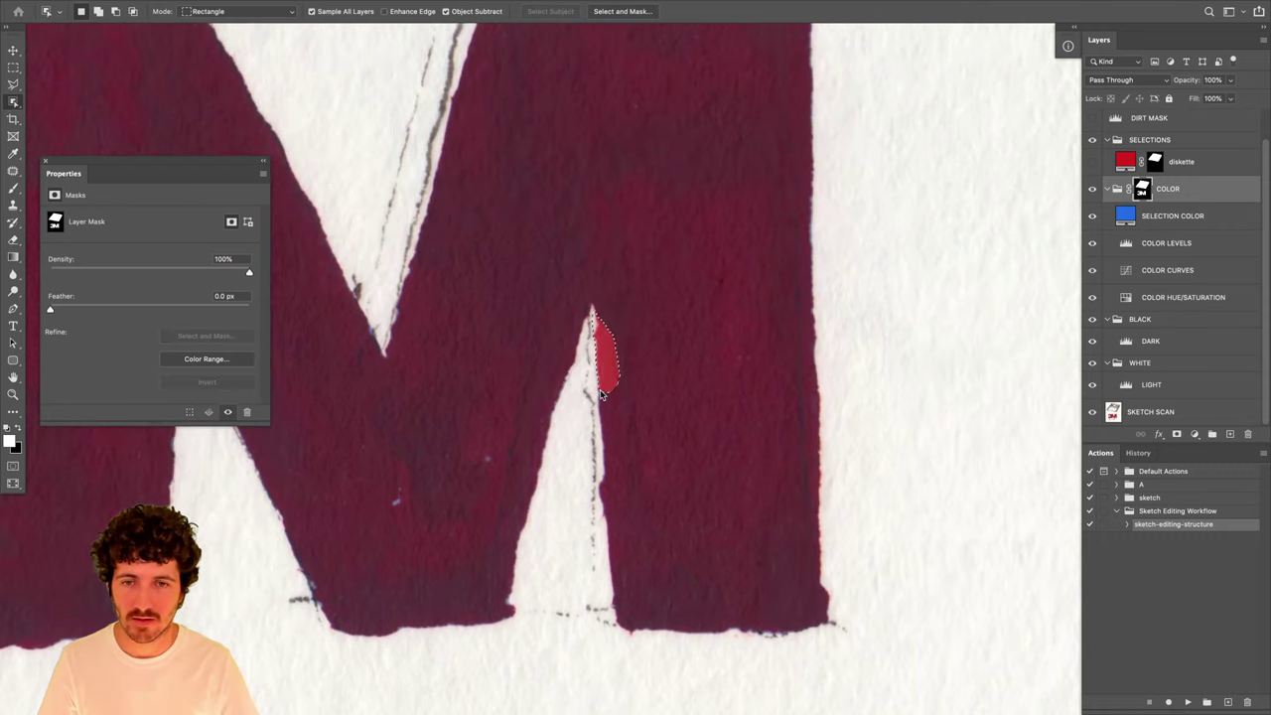
pyautogui.press('Delete')
pyautogui.press('x')
pyautogui.hotkey('ctrl', 'd')
# Refine the COLOR mask at the tip of the M's lower right gap with the Brush, reducing its size to 12 and 6 px.
pyautogui.press('b')
pyautogui.scroll(4, 600, 392)
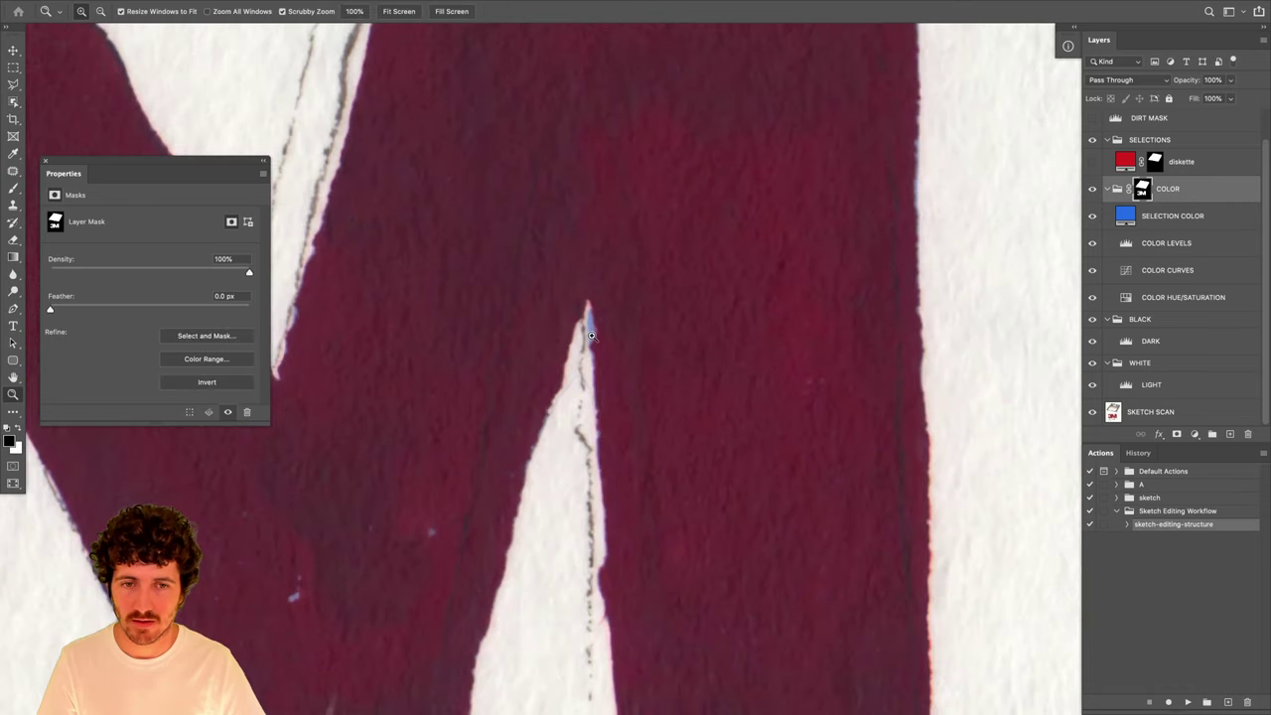
pyautogui.rightClick(640, 418)
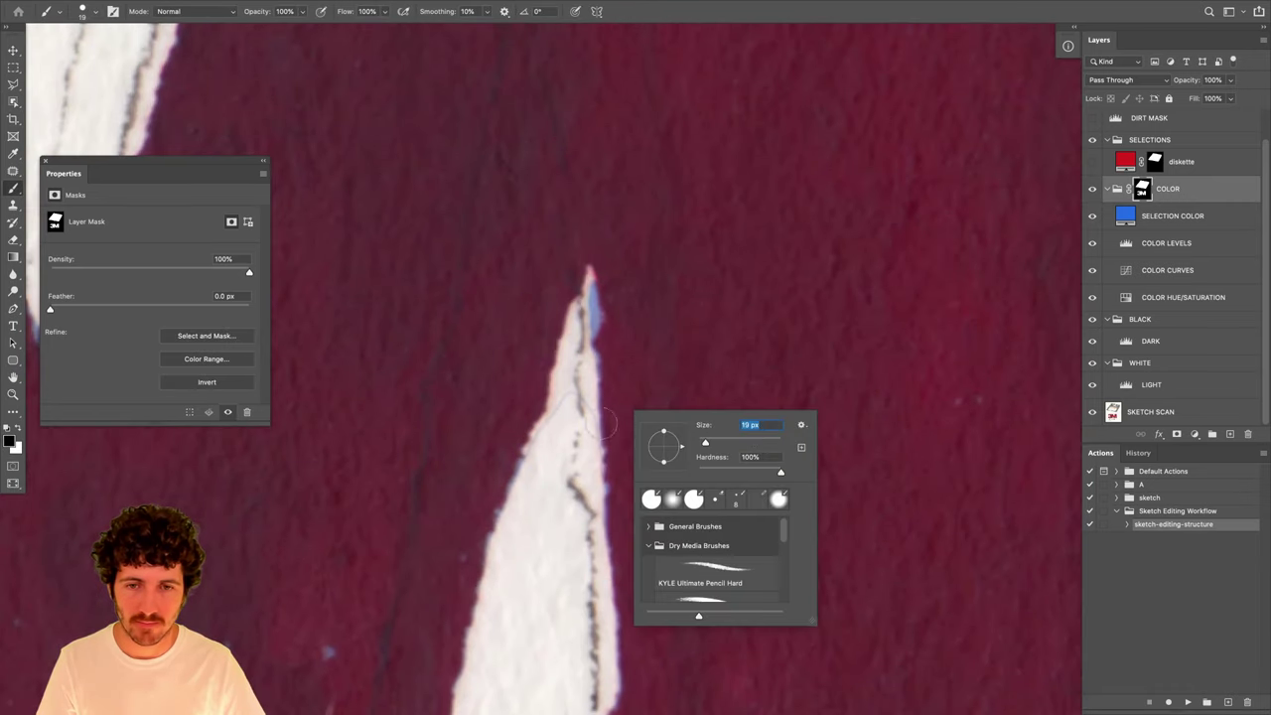
pyautogui.press('Return')
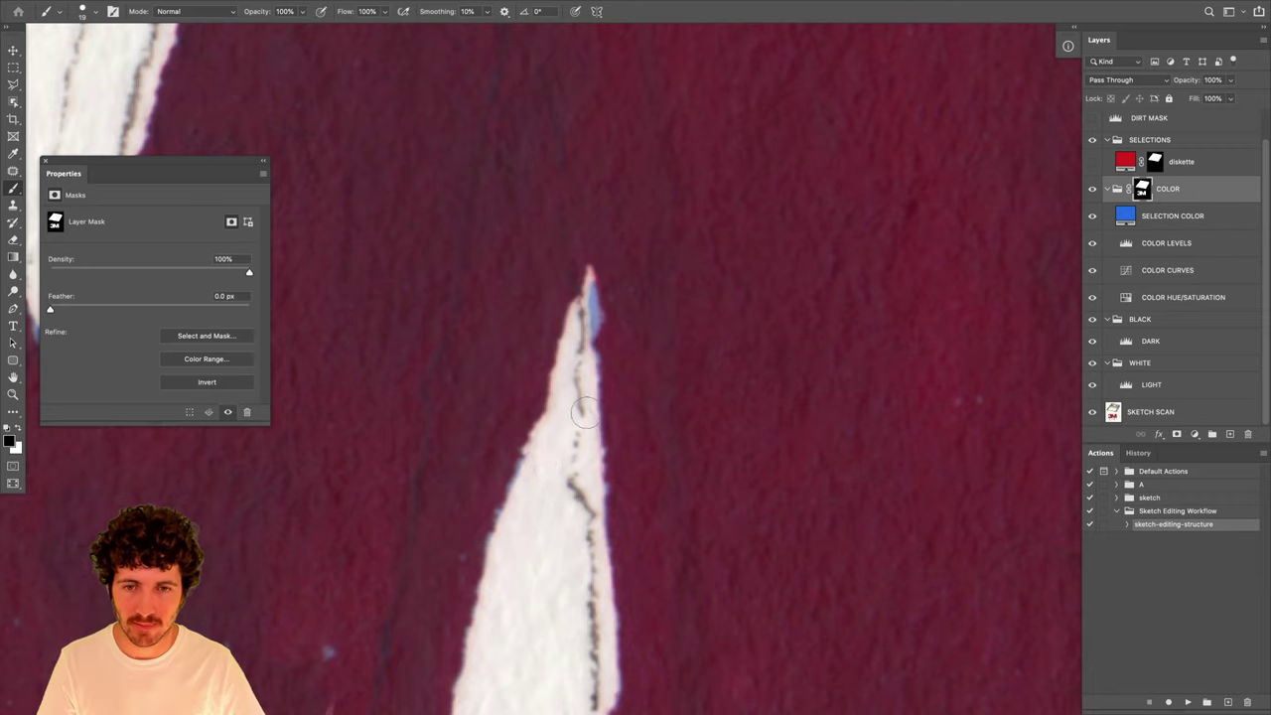
pyautogui.rightClick(586, 318)
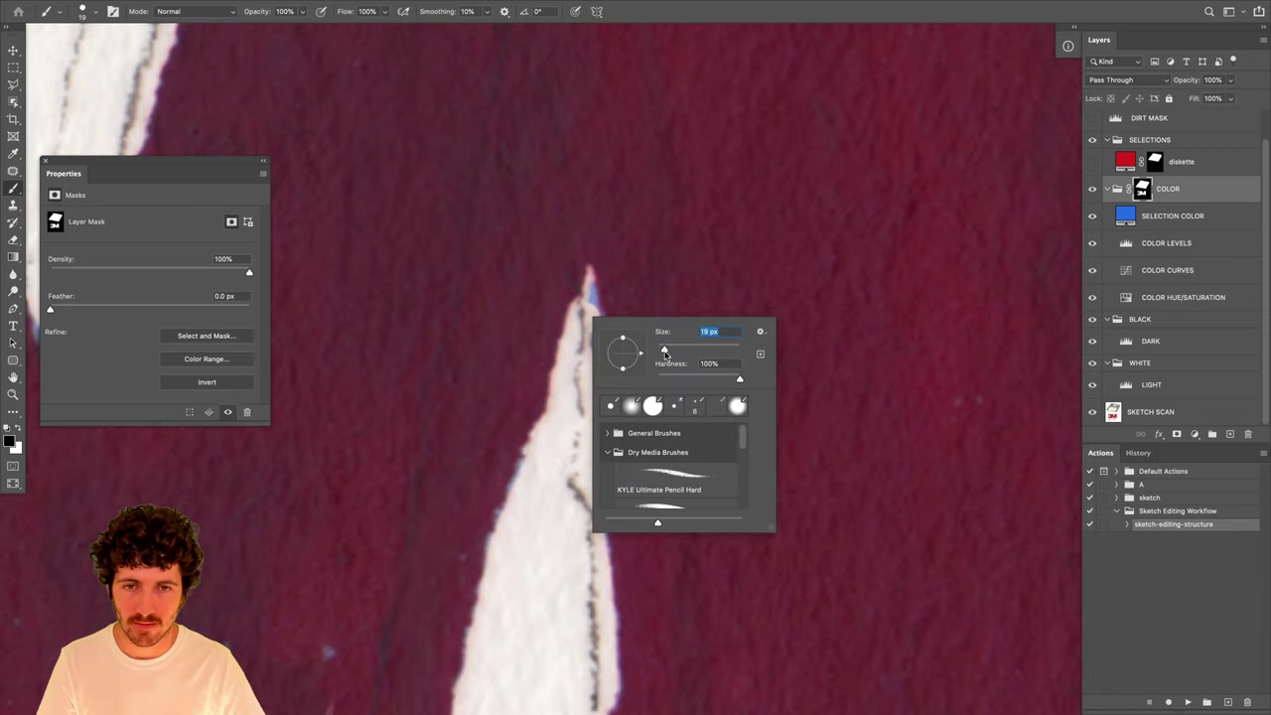
pyautogui.press('Return')
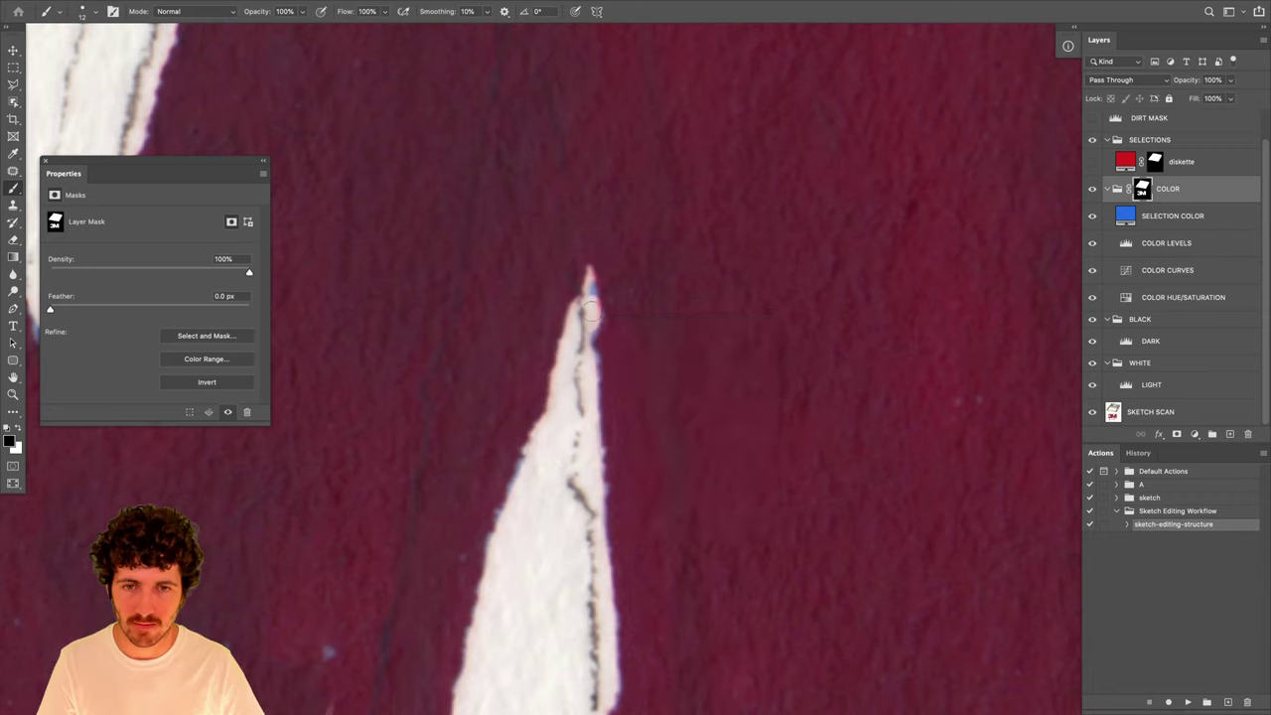
pyautogui.rightClick(596, 303)
pyautogui.press('Return')
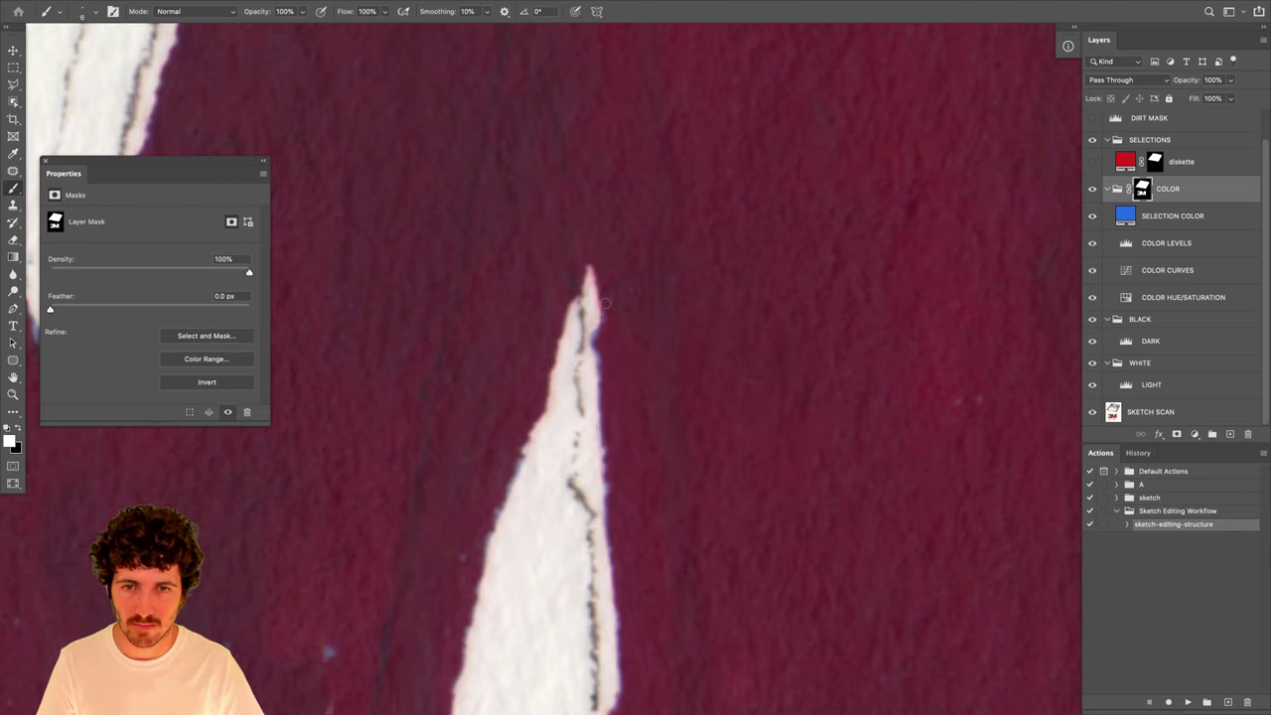
# Load the COLOR mask as a selection and create a black solid color fill layer from it above WHITE PATCH.
pyautogui.scroll(-8, 604, 302)
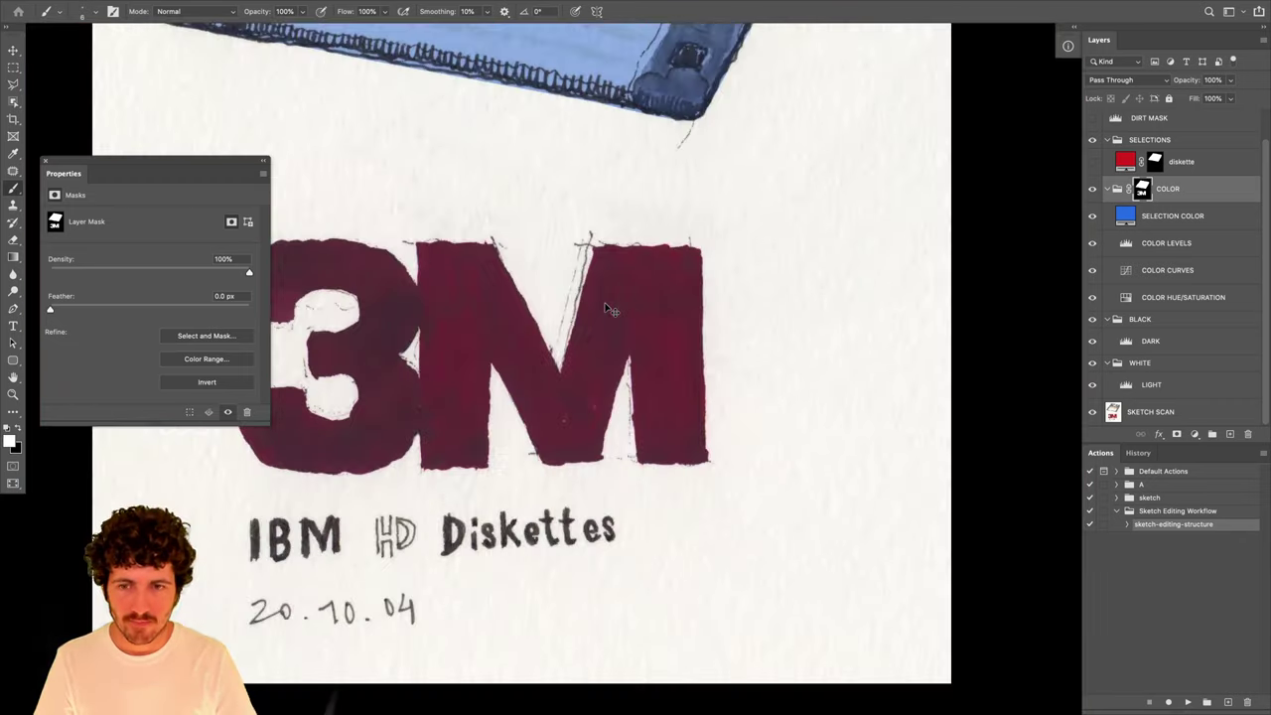
pyautogui.scroll(-3, 605, 306)
pyautogui.scroll(3, 605, 307)
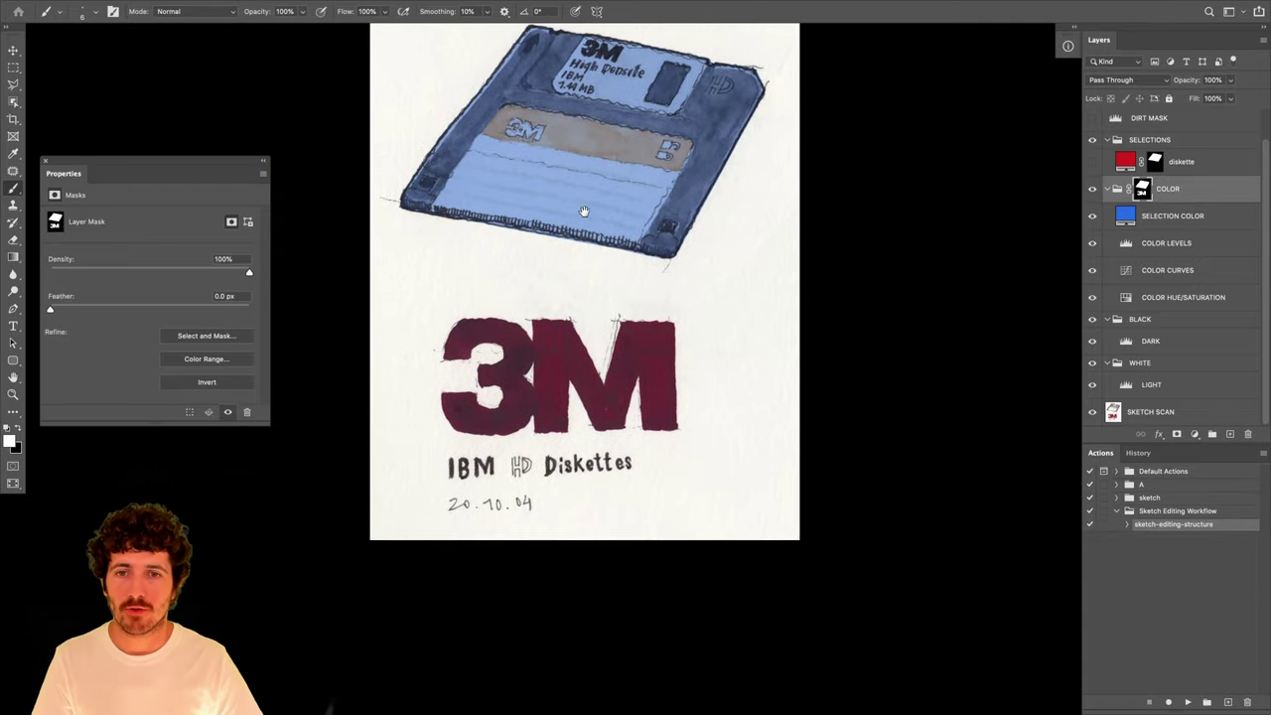
pyautogui.moveTo(585, 210); pyautogui.dragTo(602, 303)
pyautogui.press('v')
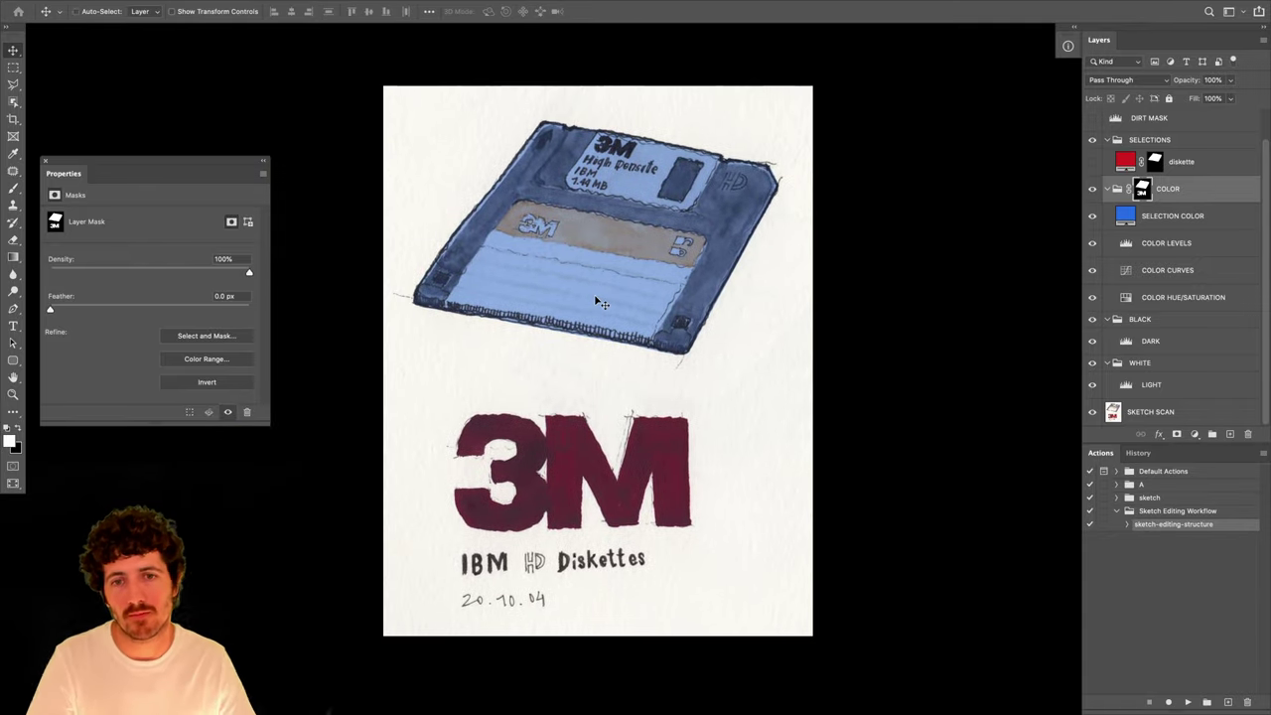
pyautogui.keyDown('ctrl'); pyautogui.click(1144, 192); pyautogui.keyUp('ctrl')
pyautogui.hotkey('alt', '.')
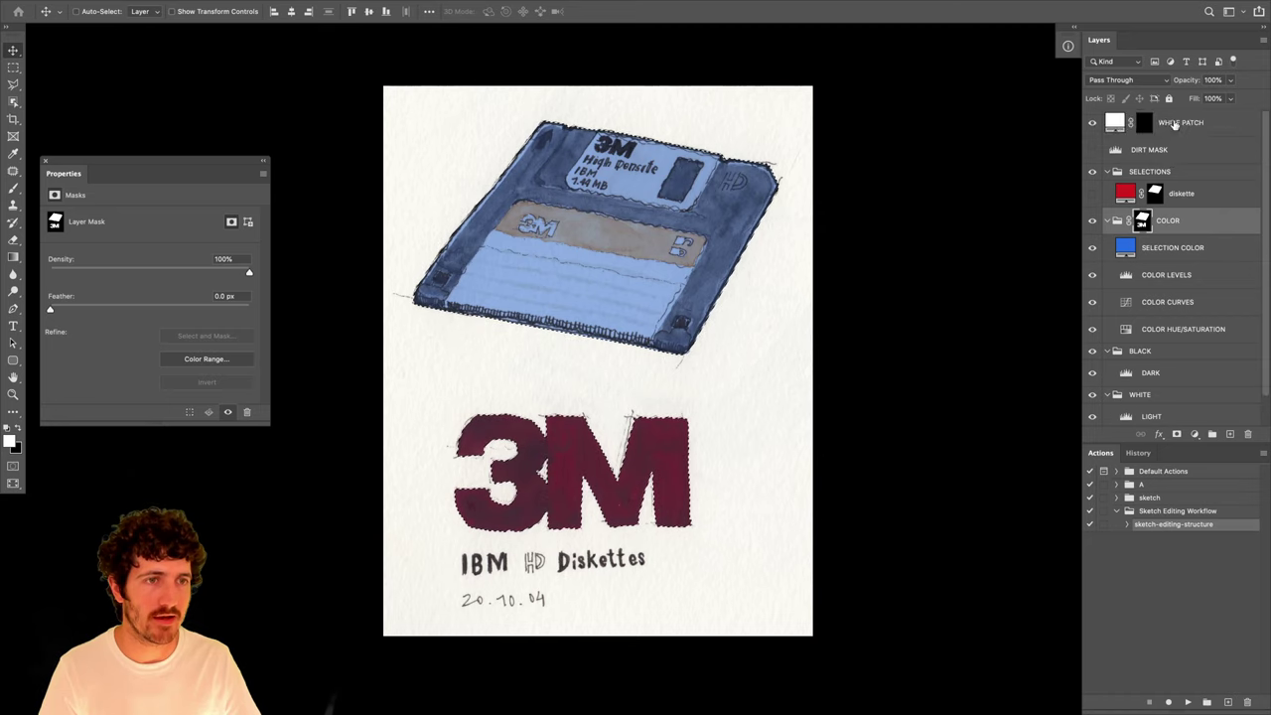
pyautogui.click(1195, 435)
pyautogui.click(1192, 446)
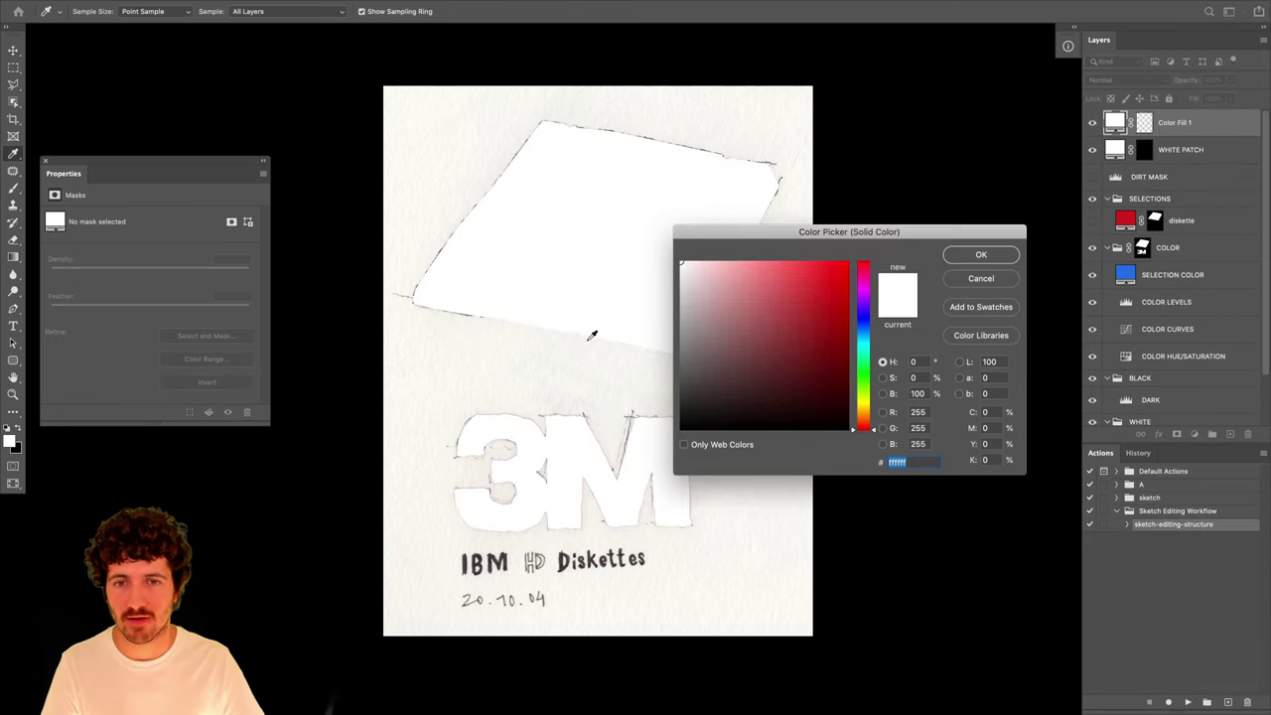
pyautogui.click(690, 379)
pyautogui.moveTo(690, 379); pyautogui.dragTo(644, 449)
pyautogui.click(983, 256)
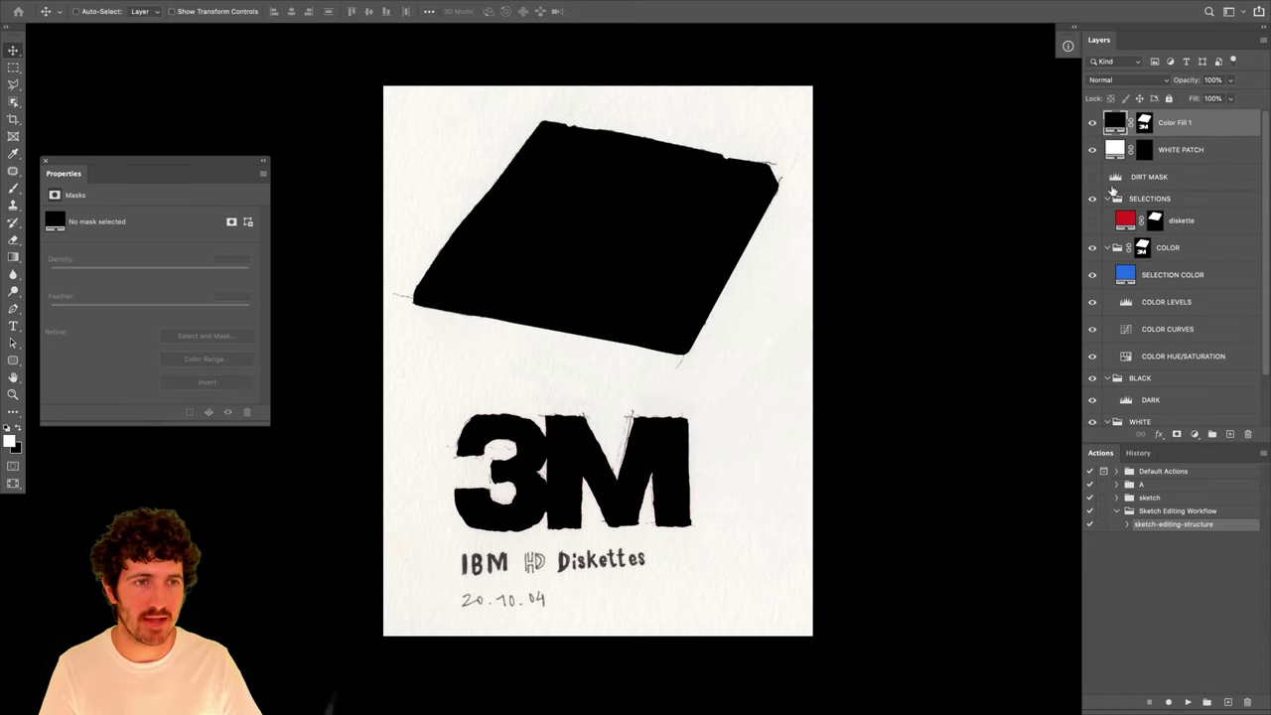
# Invert the WHITE PATCH mask to preview the black shapes on white, and undo both the inversion and the black fill layer.
pyautogui.click(1144, 150)
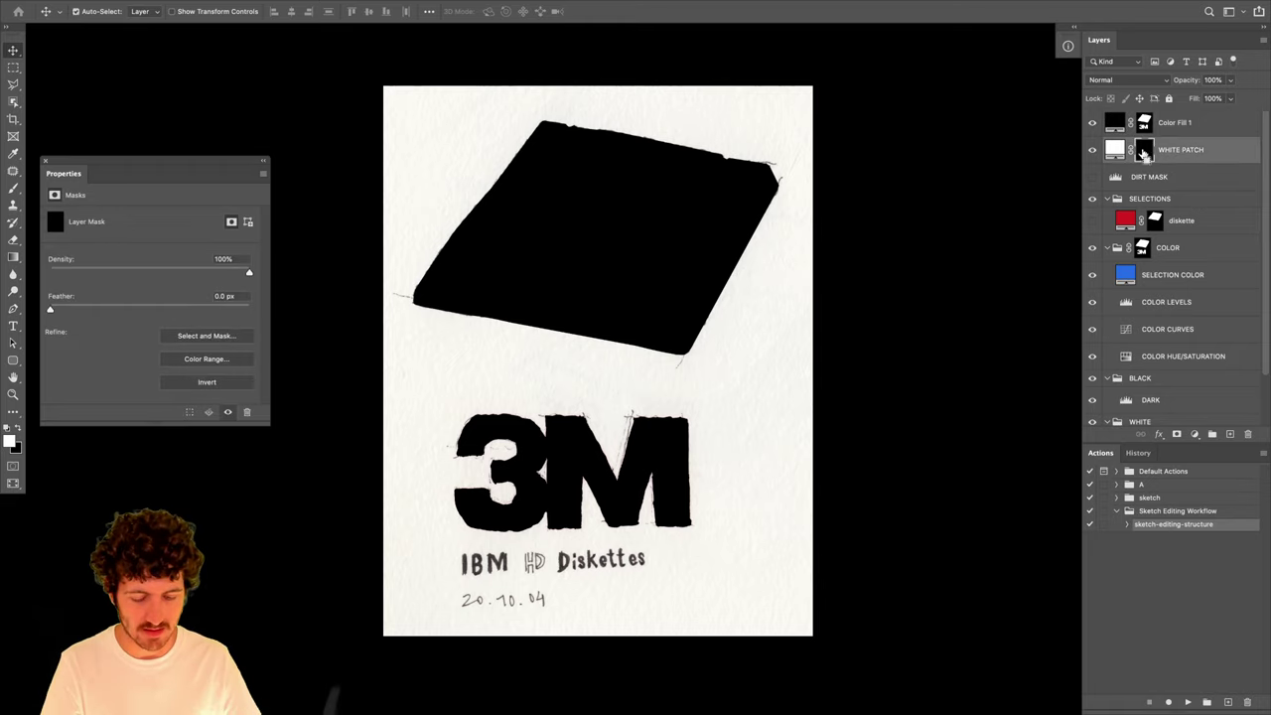
pyautogui.hotkey('ctrl', 'i')
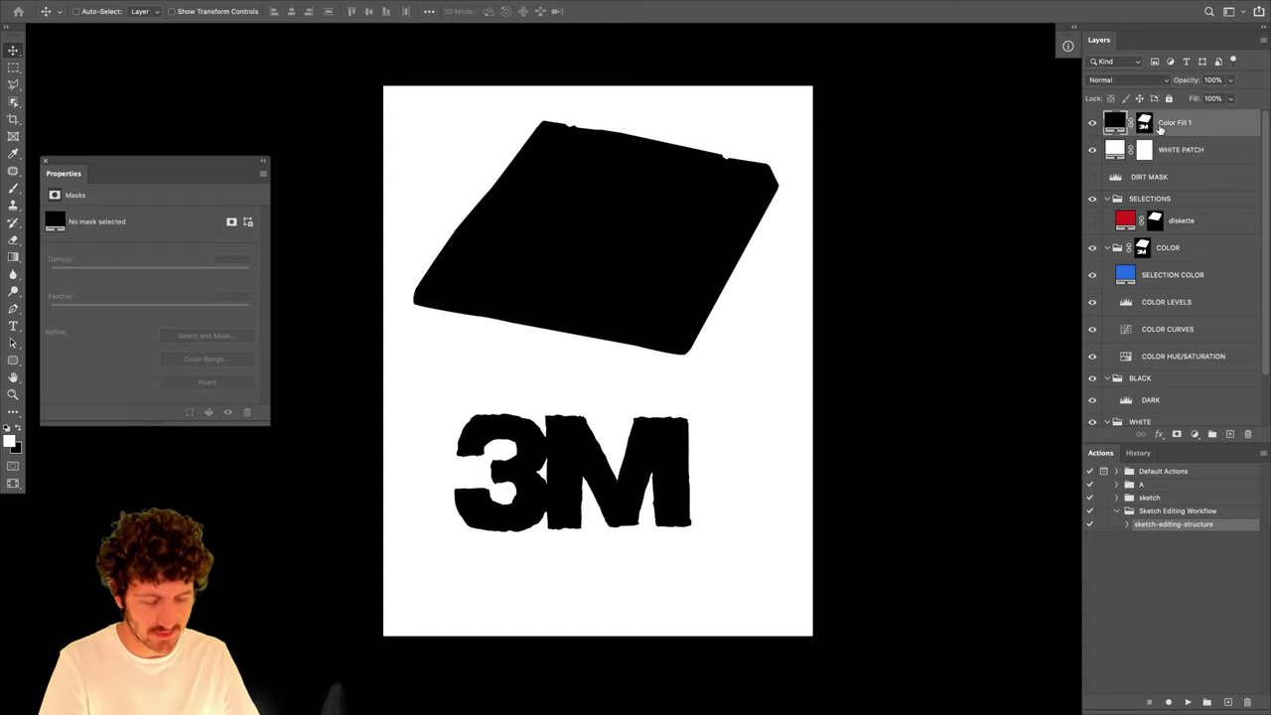
pyautogui.hotkey('ctrl', 'z')
pyautogui.hotkey('ctrl', 'z')
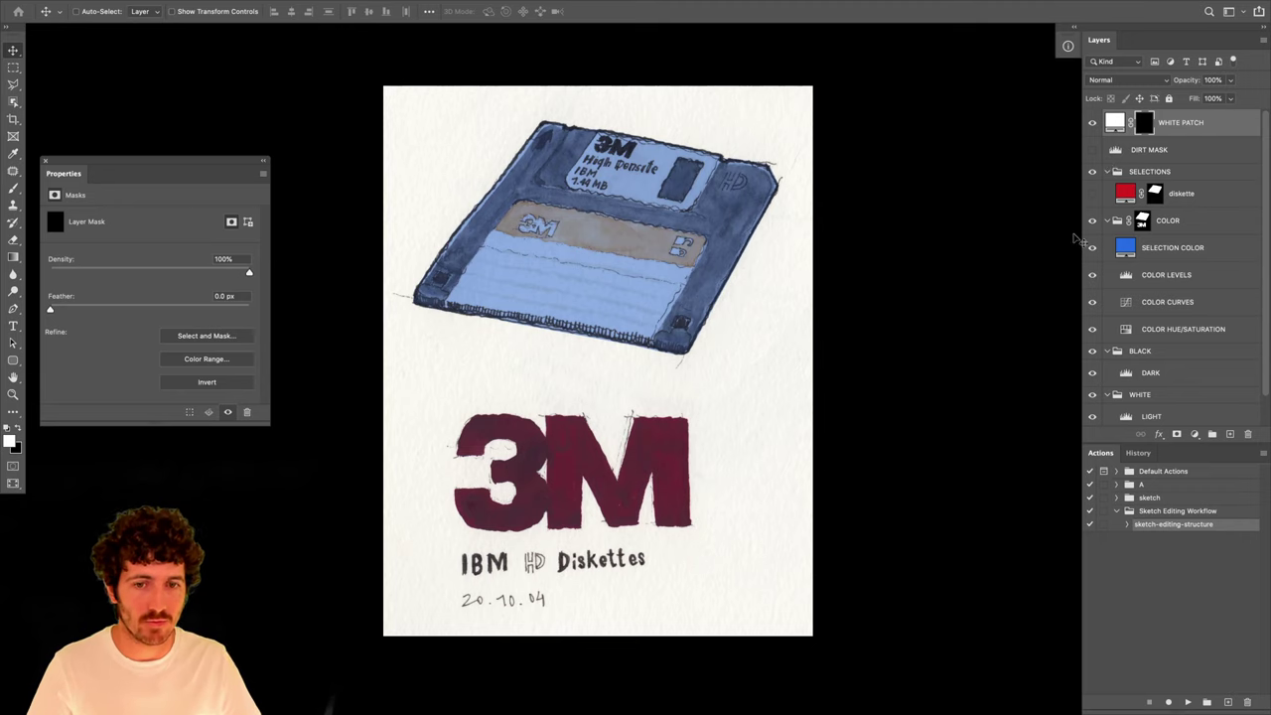
# Hide the SELECTION COLOR overlay and try a saturation of +82 in COLOR HUE/SATURATION before resetting it to 0.
pyautogui.click(1094, 248)
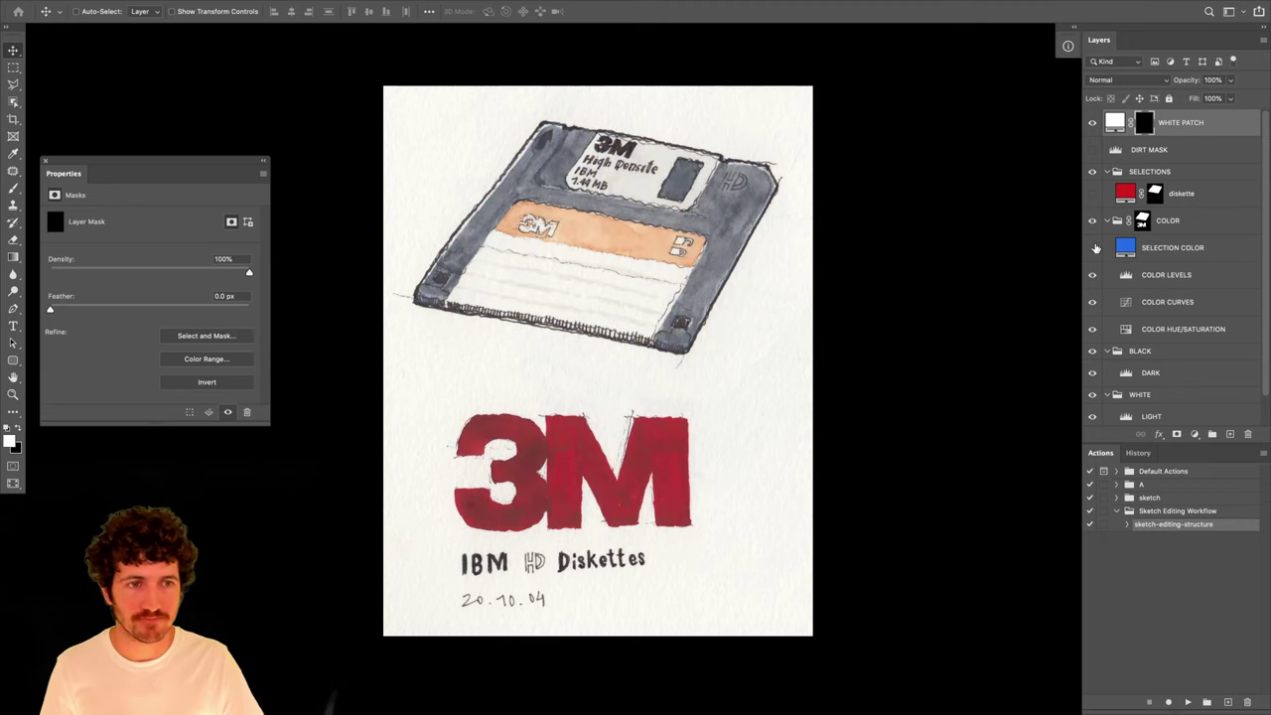
pyautogui.click(1149, 330)
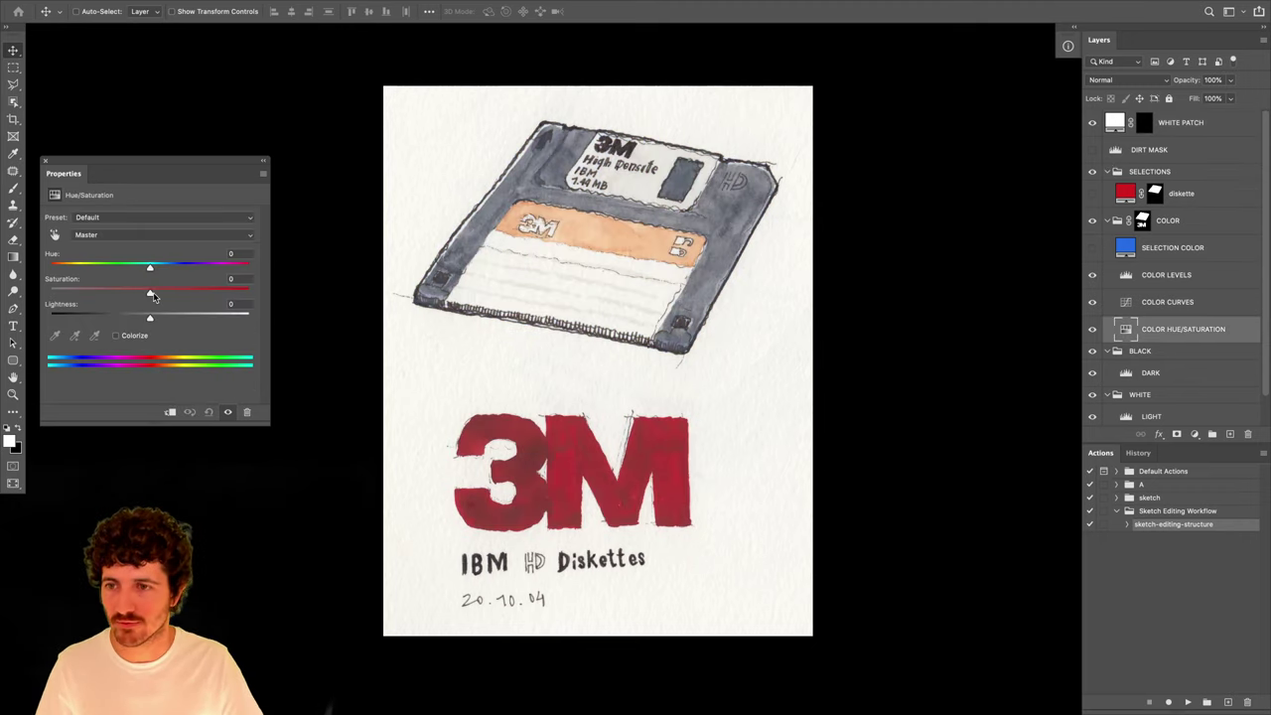
pyautogui.moveTo(152, 296); pyautogui.dragTo(237, 297)
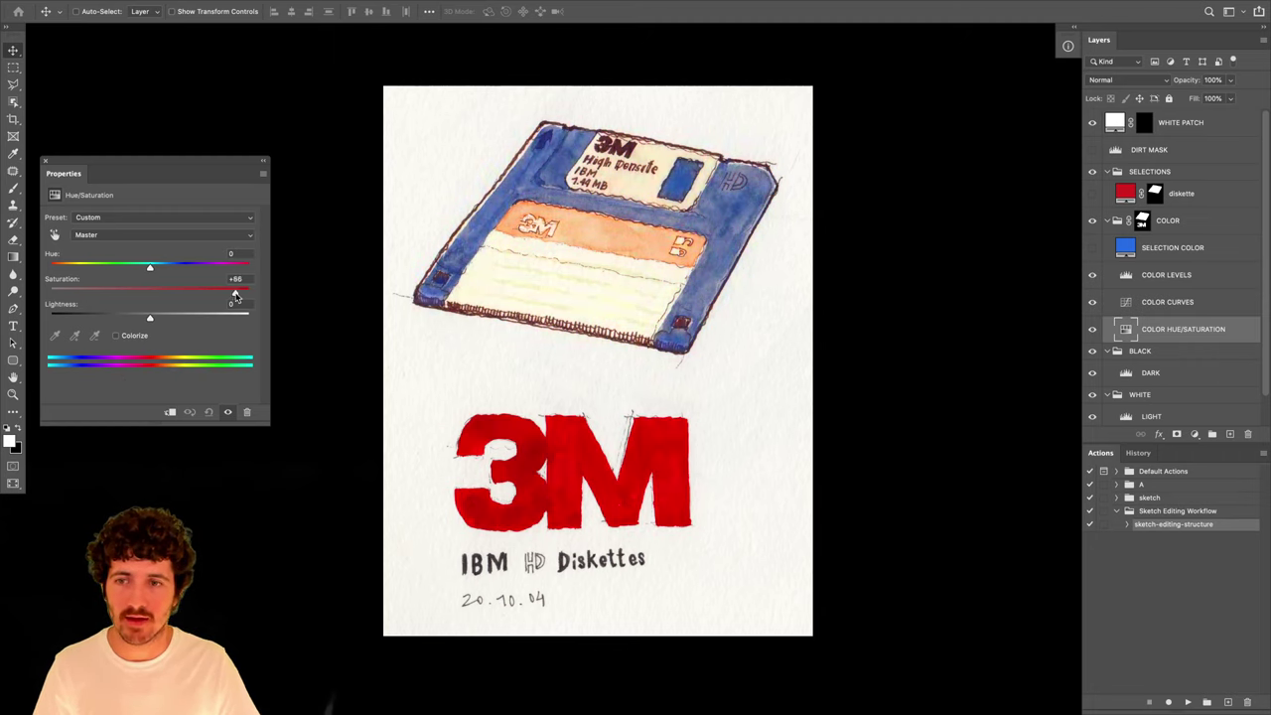
pyautogui.click(1099, 251)
pyautogui.click(1100, 251)
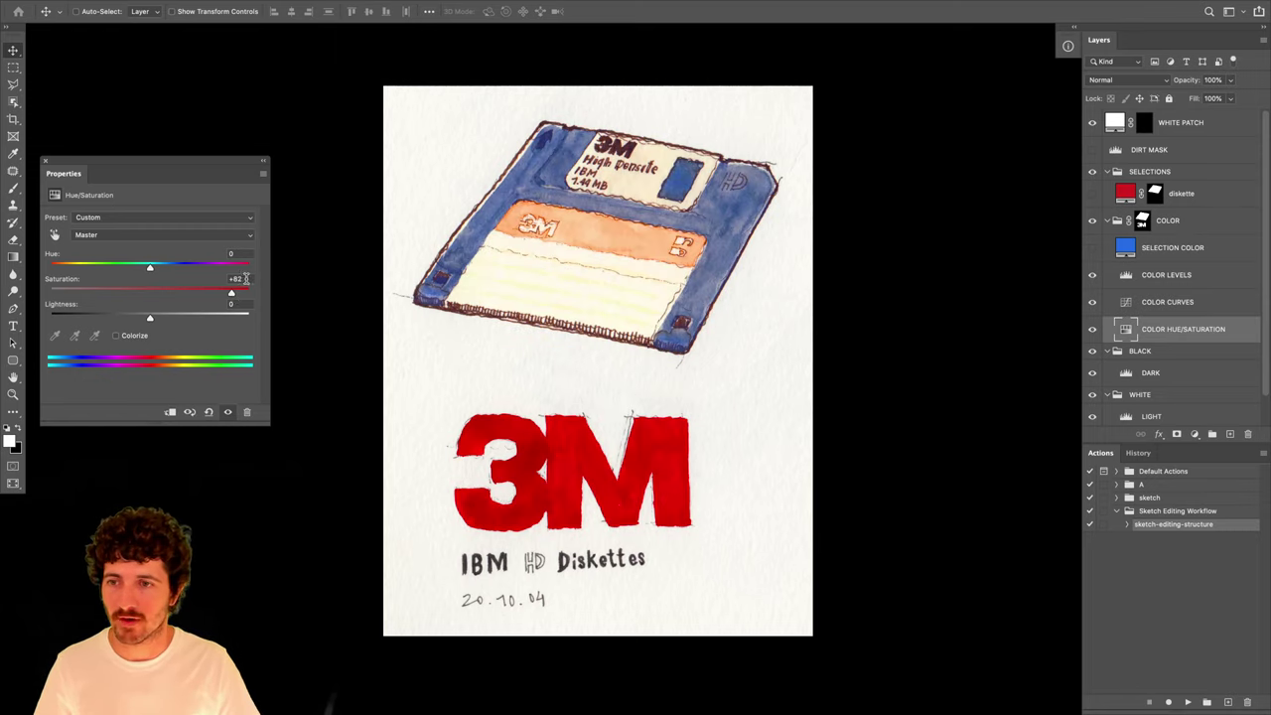
pyautogui.write('0')
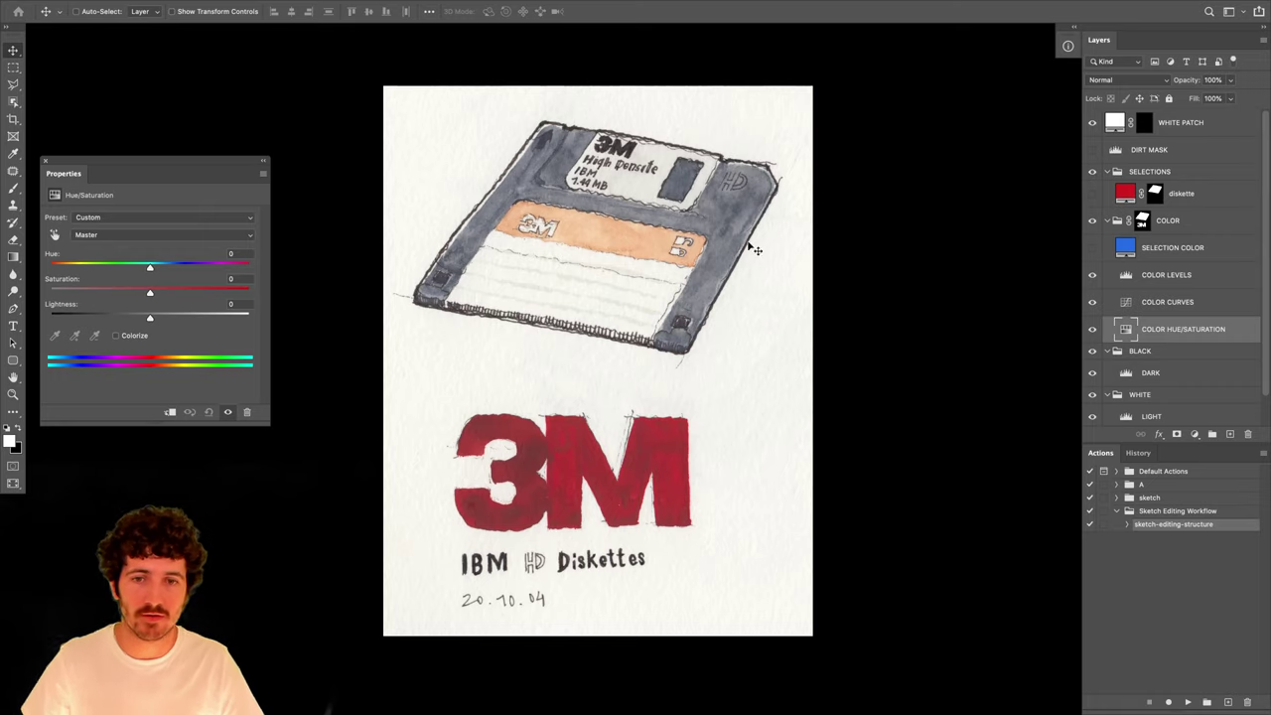
# Set the COLOR LEVELS midtone to 0.76 and the COLOR HUE/SATURATION saturation to +10.
pyautogui.click(1136, 300)
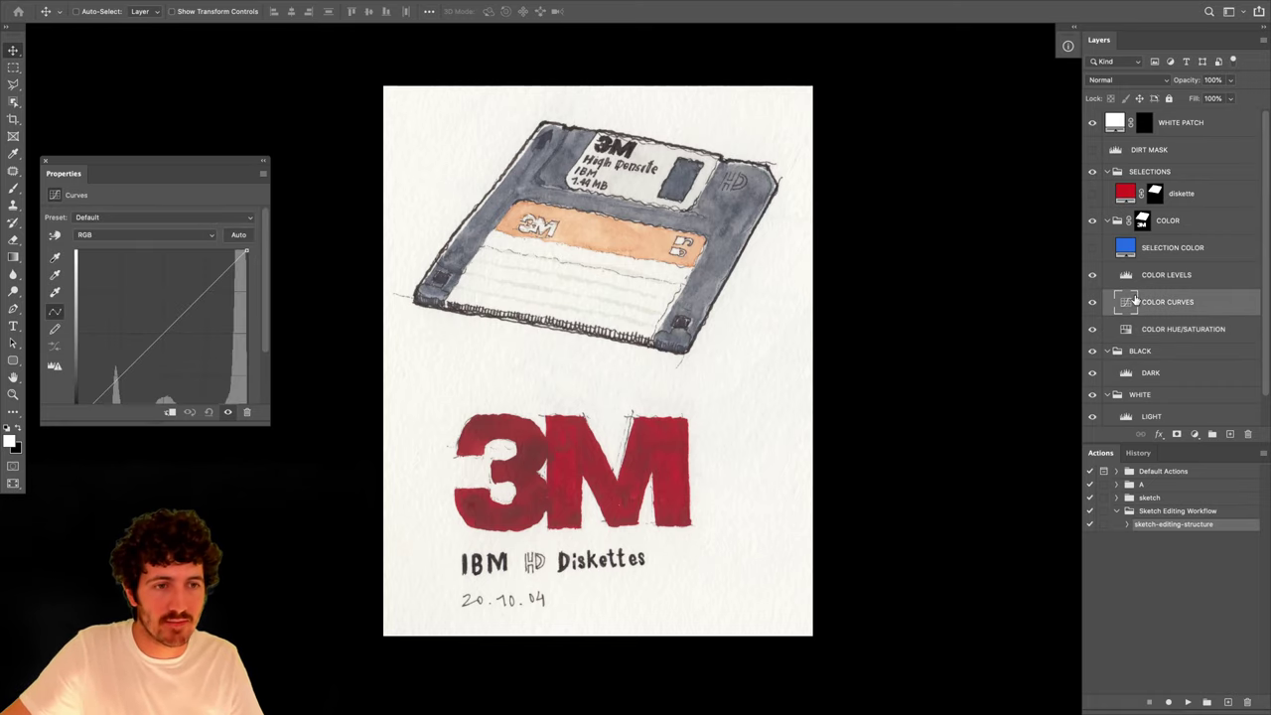
pyautogui.click(1138, 280)
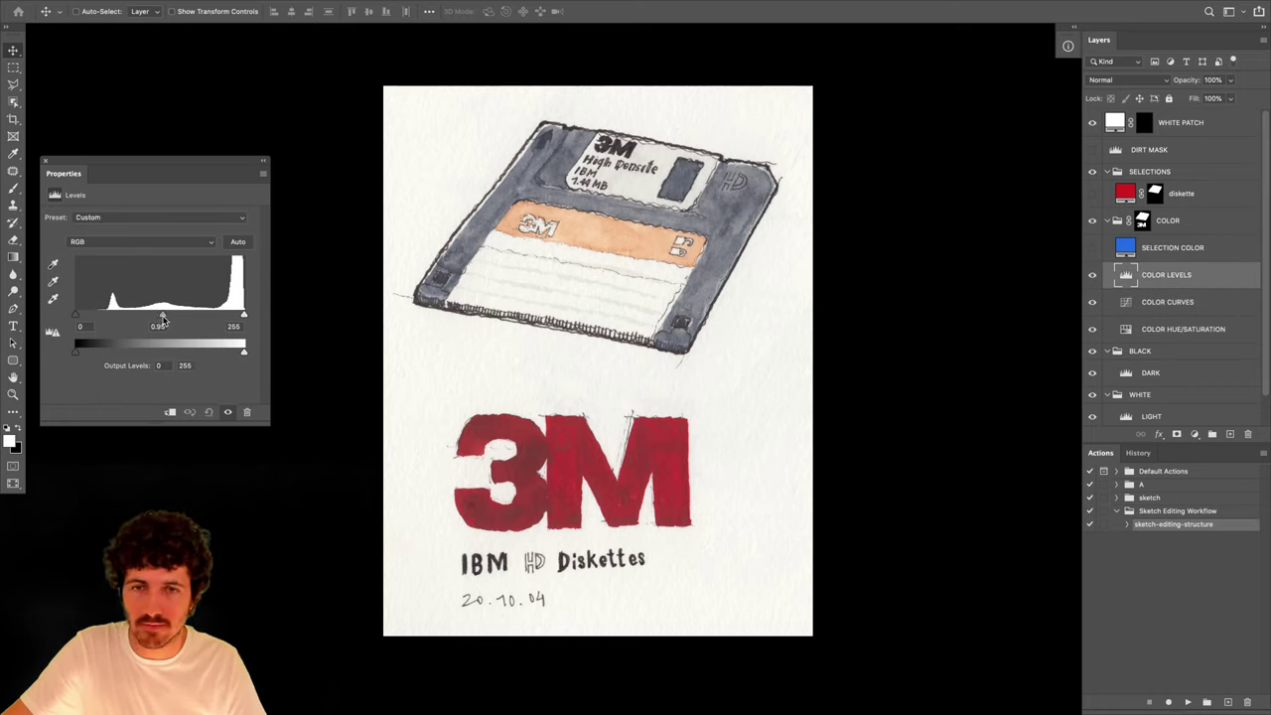
pyautogui.moveTo(163, 318); pyautogui.dragTo(167, 319)
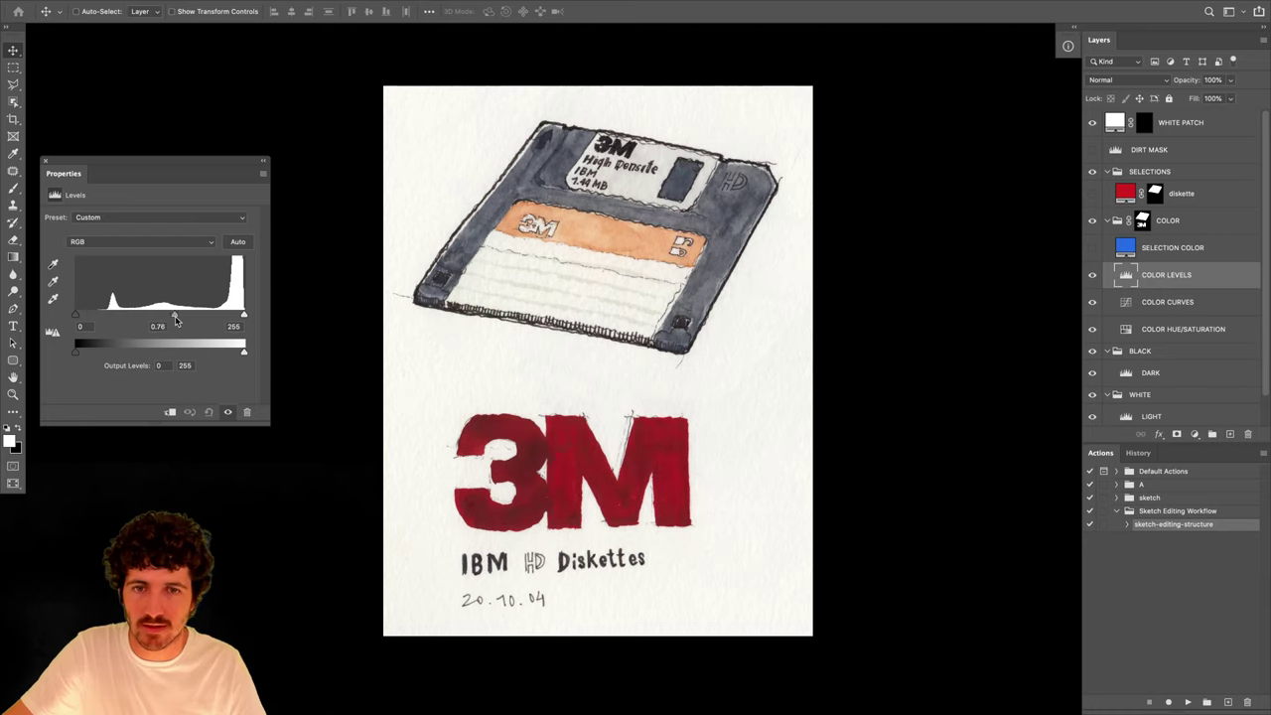
pyautogui.click(1153, 331)
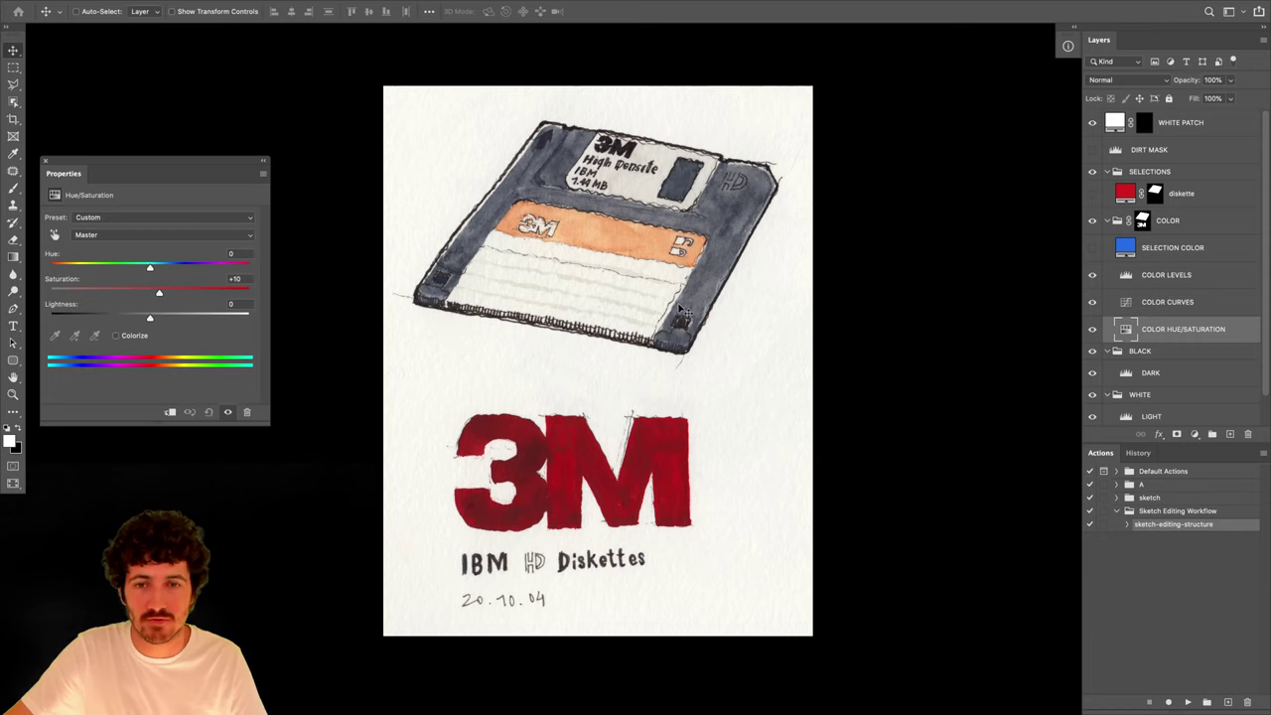
# Enlarge the layer list so the whole stack fits with the COLOR group expanded.
pyautogui.click(1109, 221)
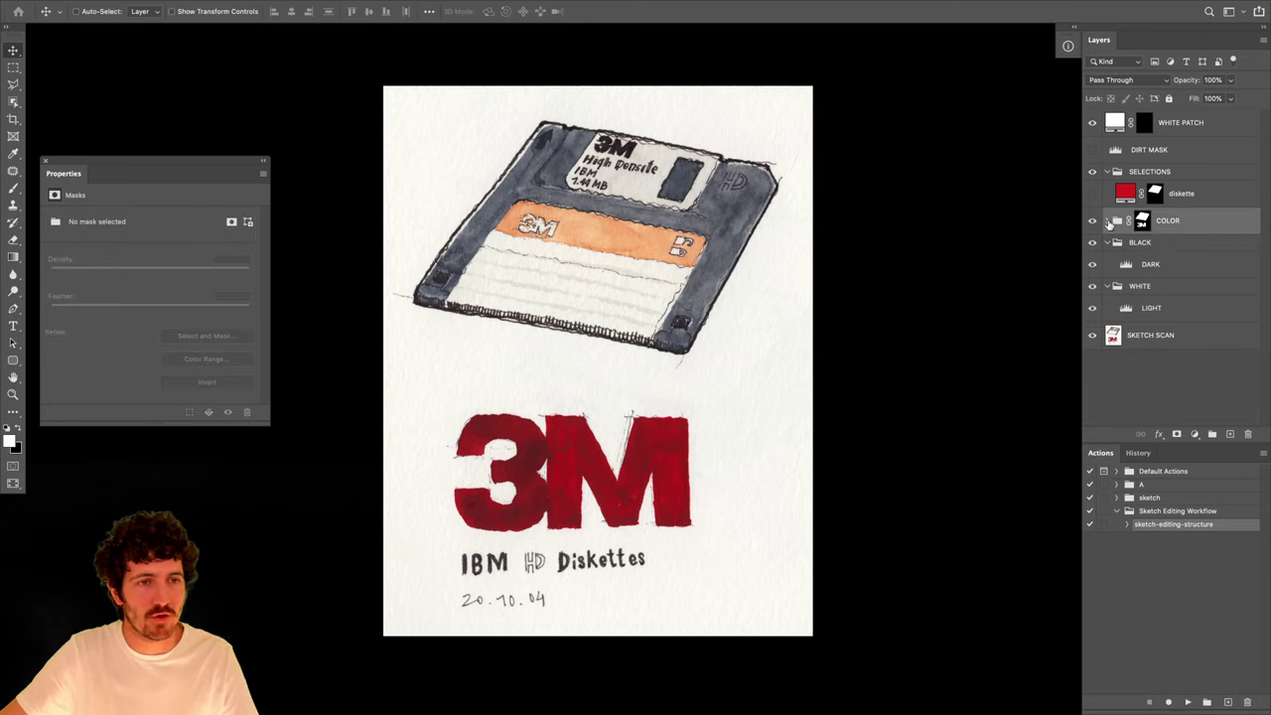
pyautogui.click(1108, 222)
pyautogui.moveTo(1129, 441); pyautogui.dragTo(1129, 542)
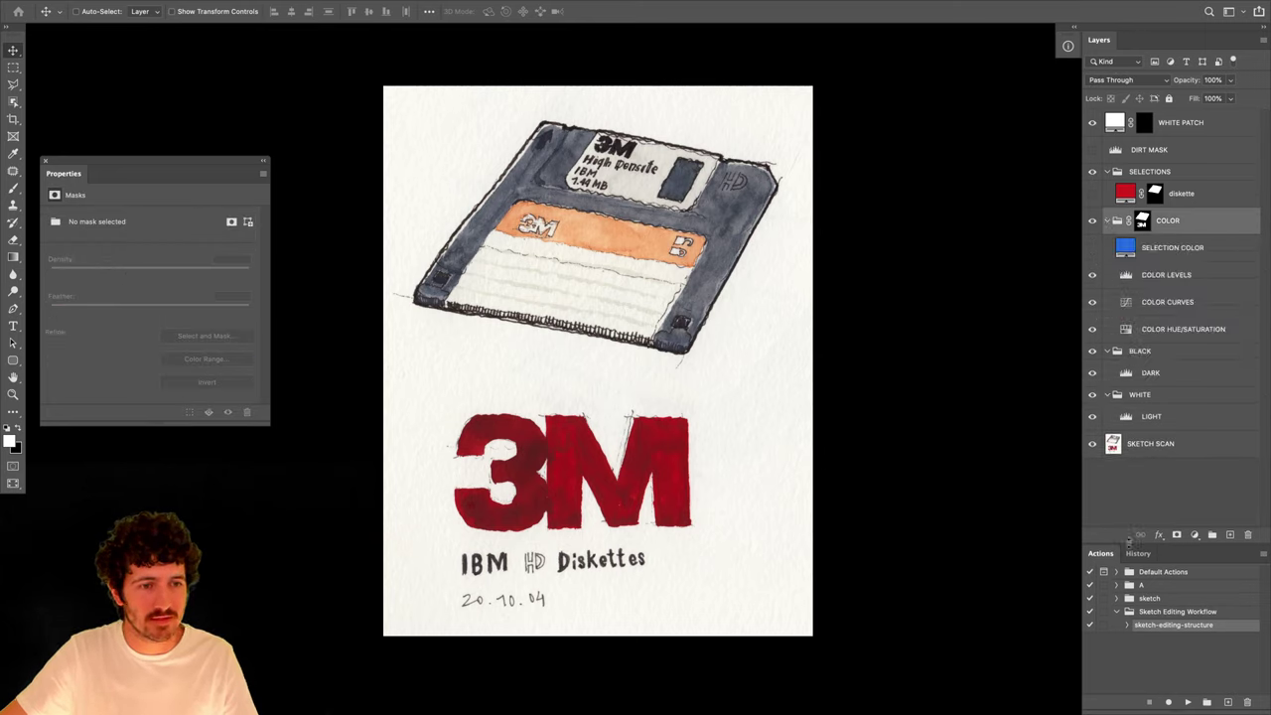
# Compare the sketch with the COLOR group's adjustments hidden and shown.
pyautogui.click(1093, 222)
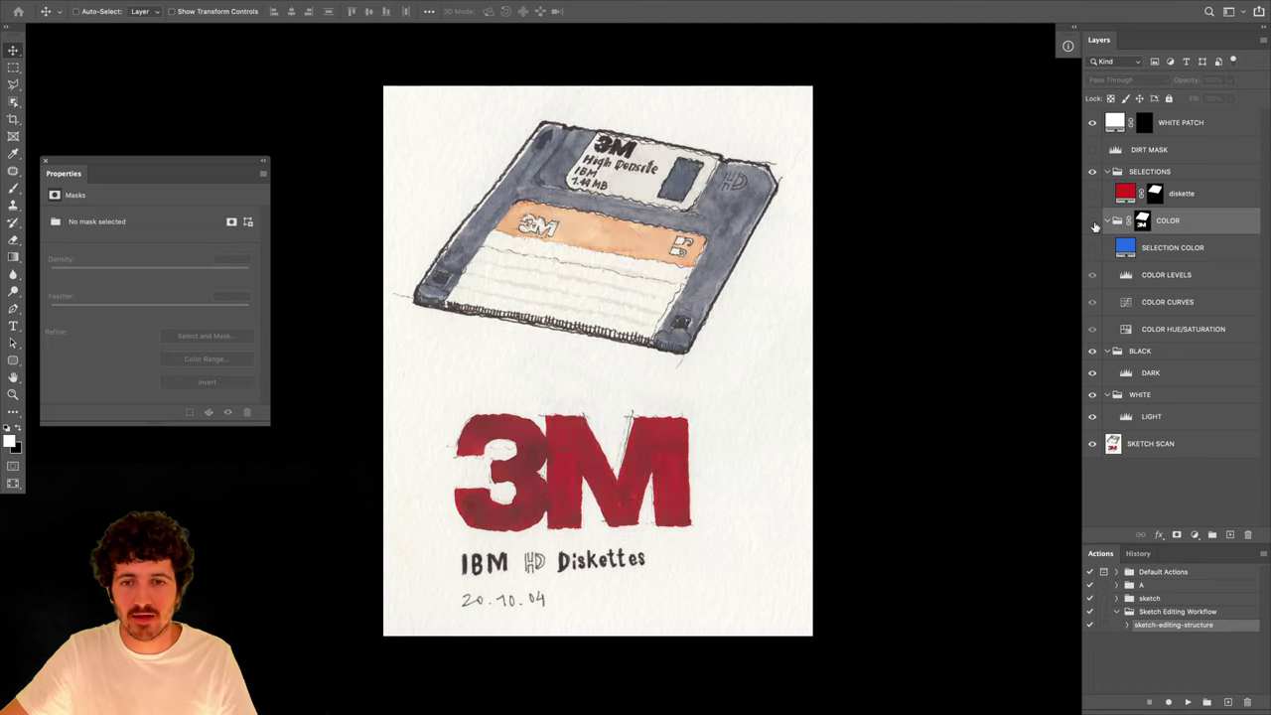
pyautogui.click(1093, 223)
pyautogui.click(1094, 222)
pyautogui.click(1093, 222)
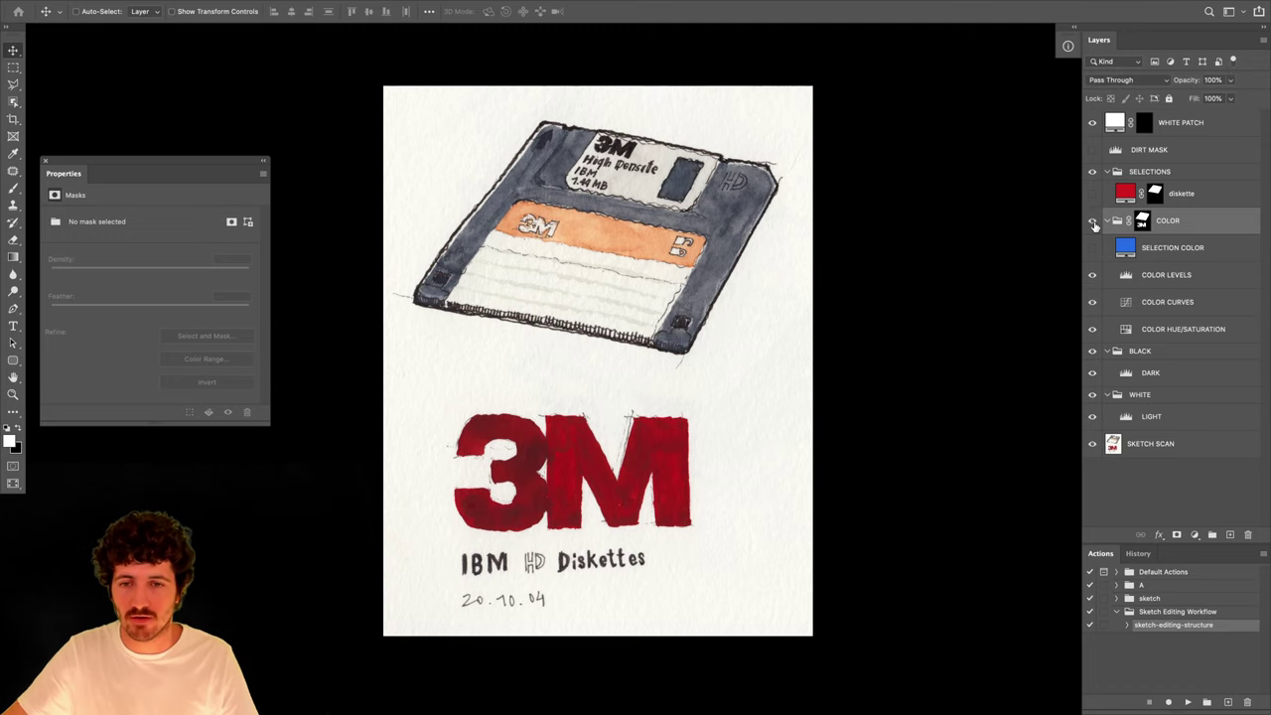
pyautogui.click(1093, 223)
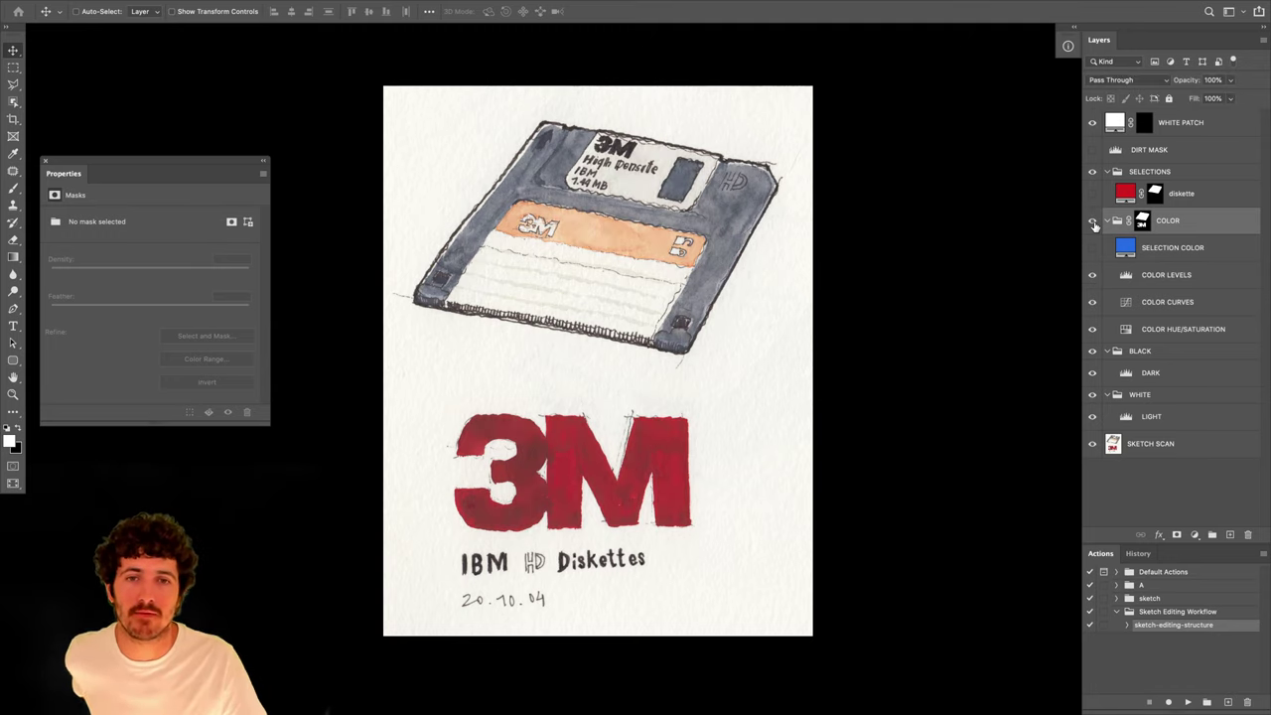
pyautogui.click(1094, 222)
pyautogui.click(1093, 222)
pyautogui.click(1094, 222)
pyautogui.click(1094, 223)
pyautogui.click(1094, 223)
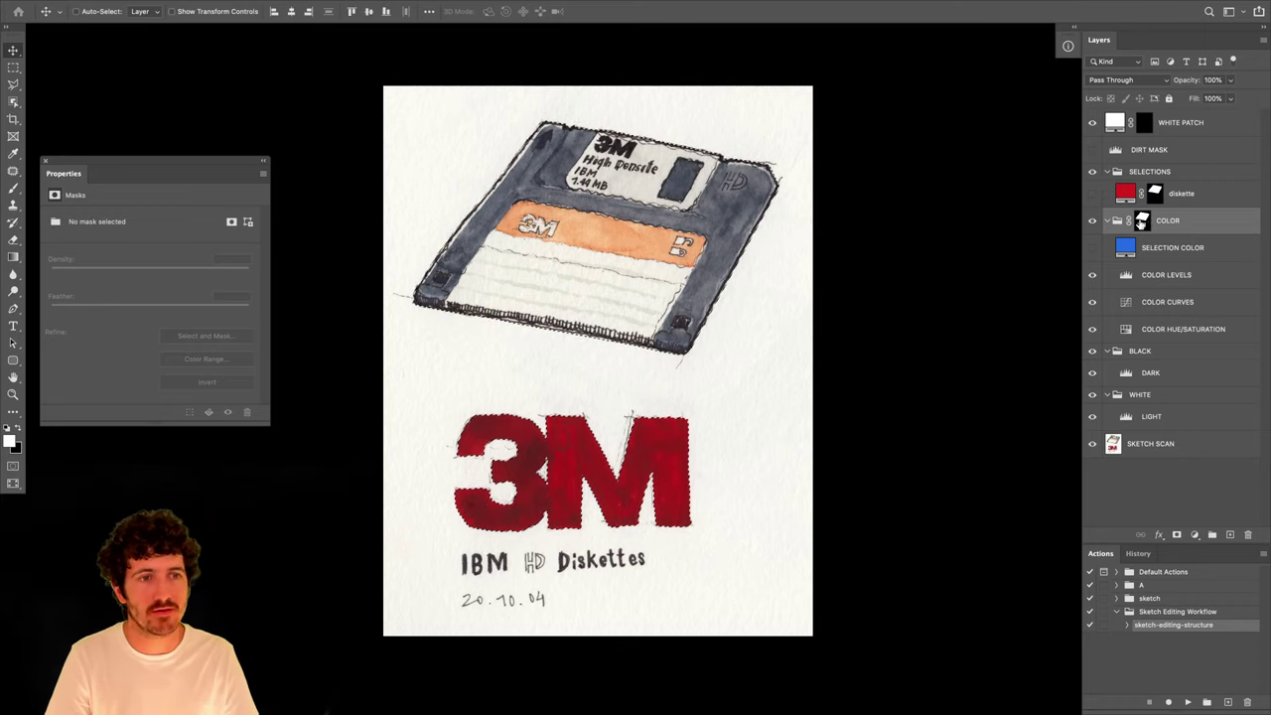
# Collapse the SELECTIONS and COLOR groups in the layer stack.
pyautogui.click(1105, 173)
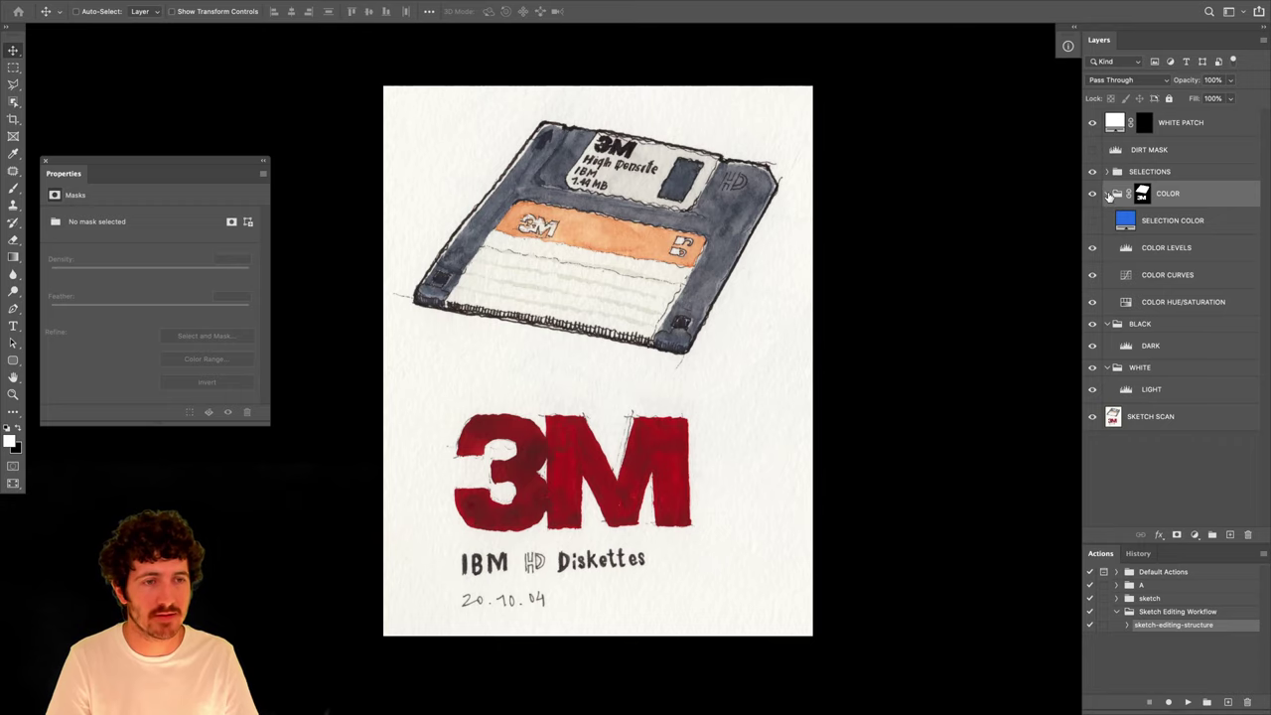
pyautogui.click(1107, 193)
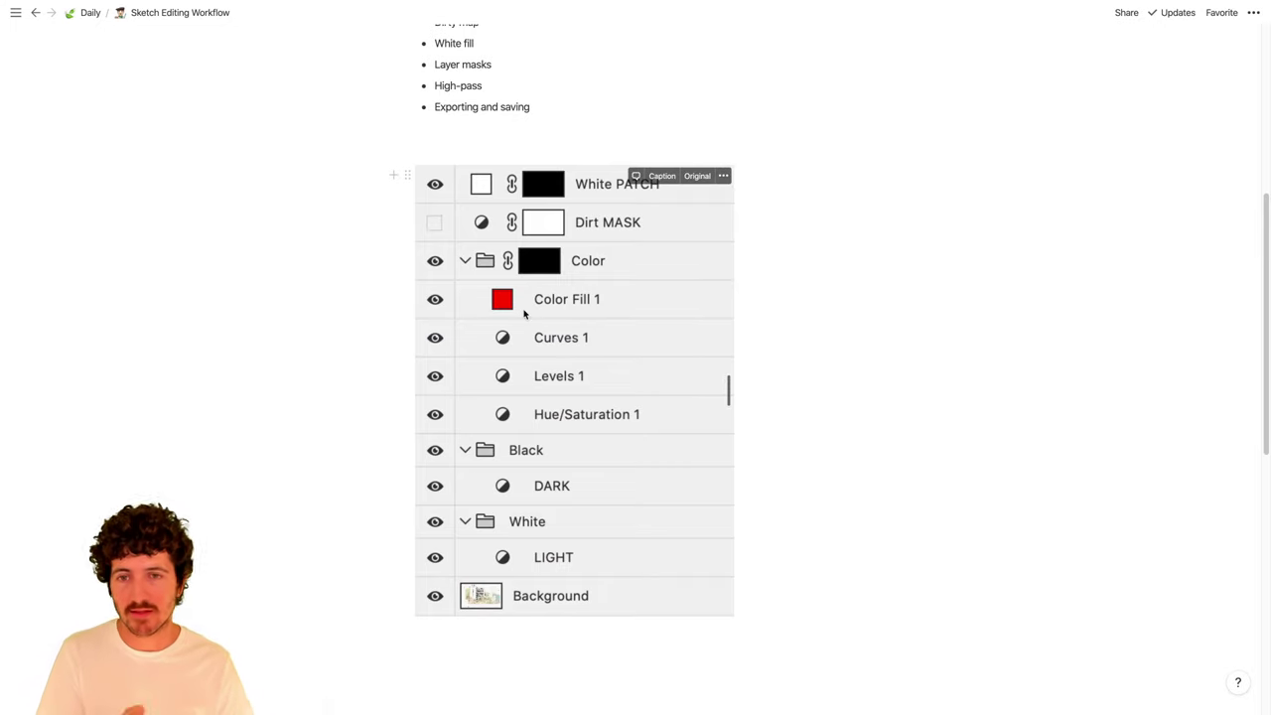
# Switch to the Sketch Editing Workflow notes and highlight the High-pass item in the outline.
pyautogui.scroll(5, 524, 314)
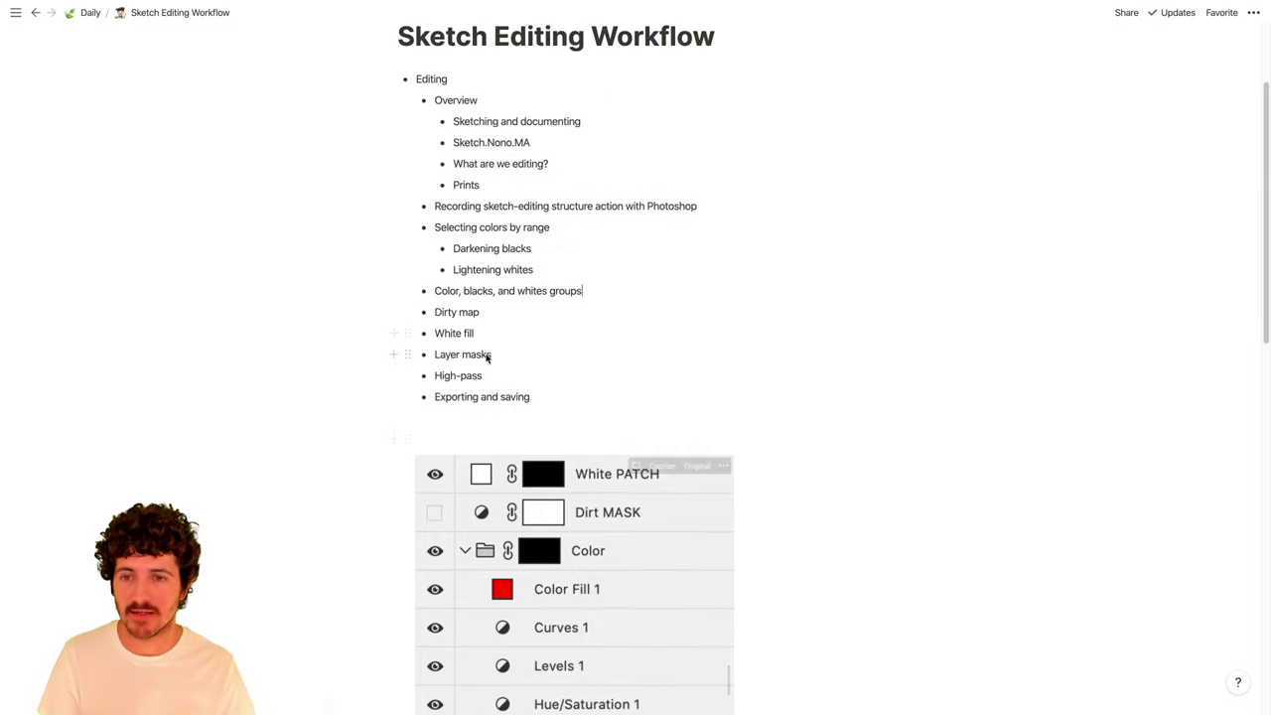
pyautogui.moveTo(488, 415); pyautogui.dragTo(424, 409)
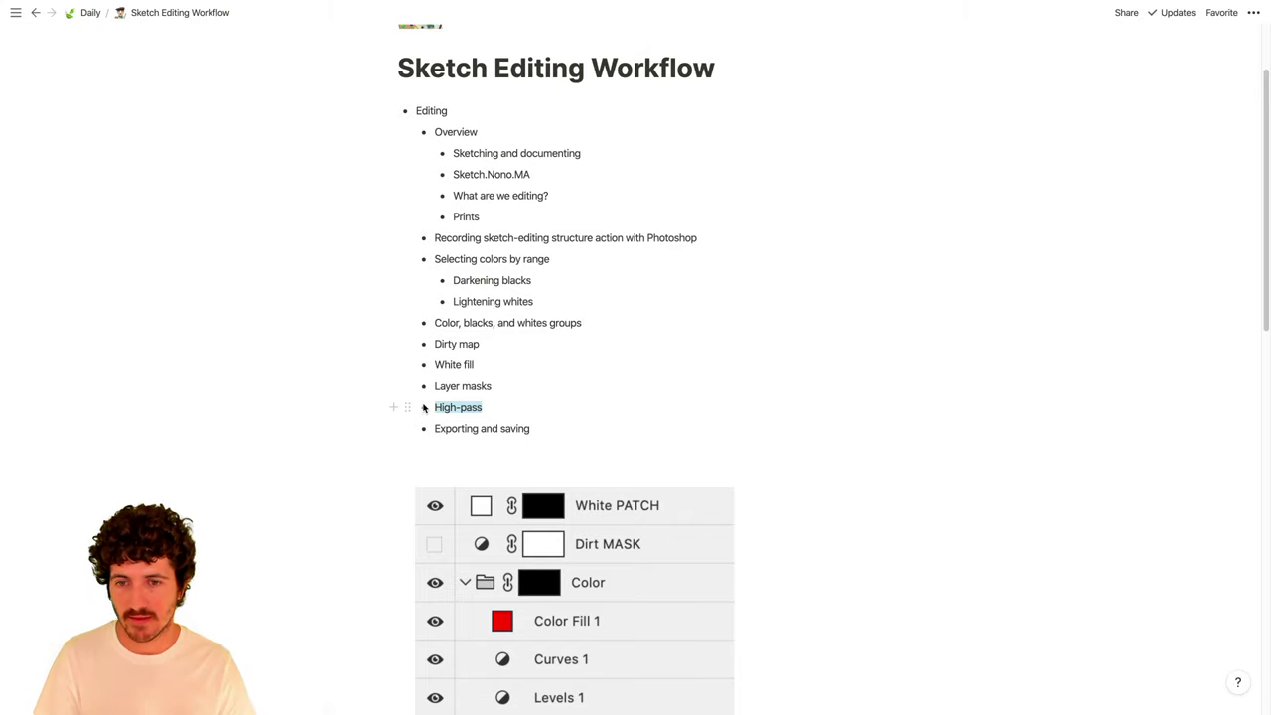
# Convert the first-level items under Editing, from Overview to Exporting and saving, into a to-do list.
pyautogui.moveTo(485, 392); pyautogui.dragTo(451, 139)
pyautogui.click(432, 389)
pyautogui.click(441, 391)
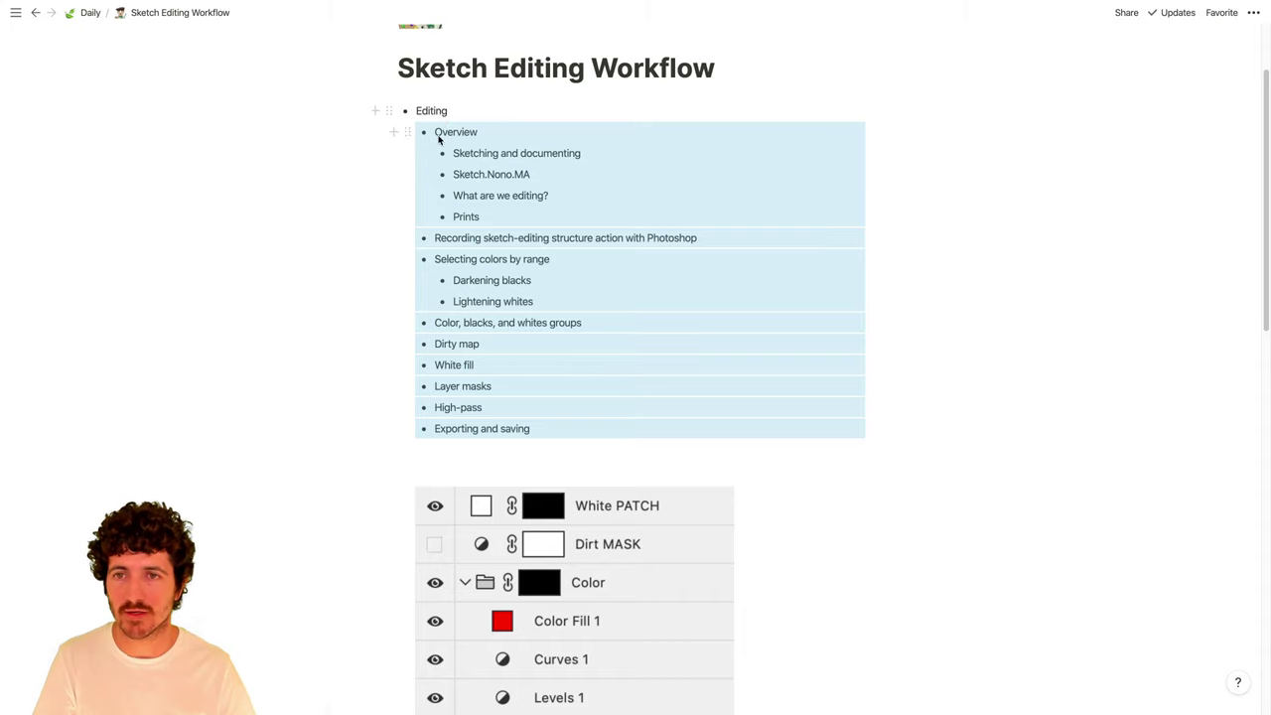
pyautogui.click(411, 134)
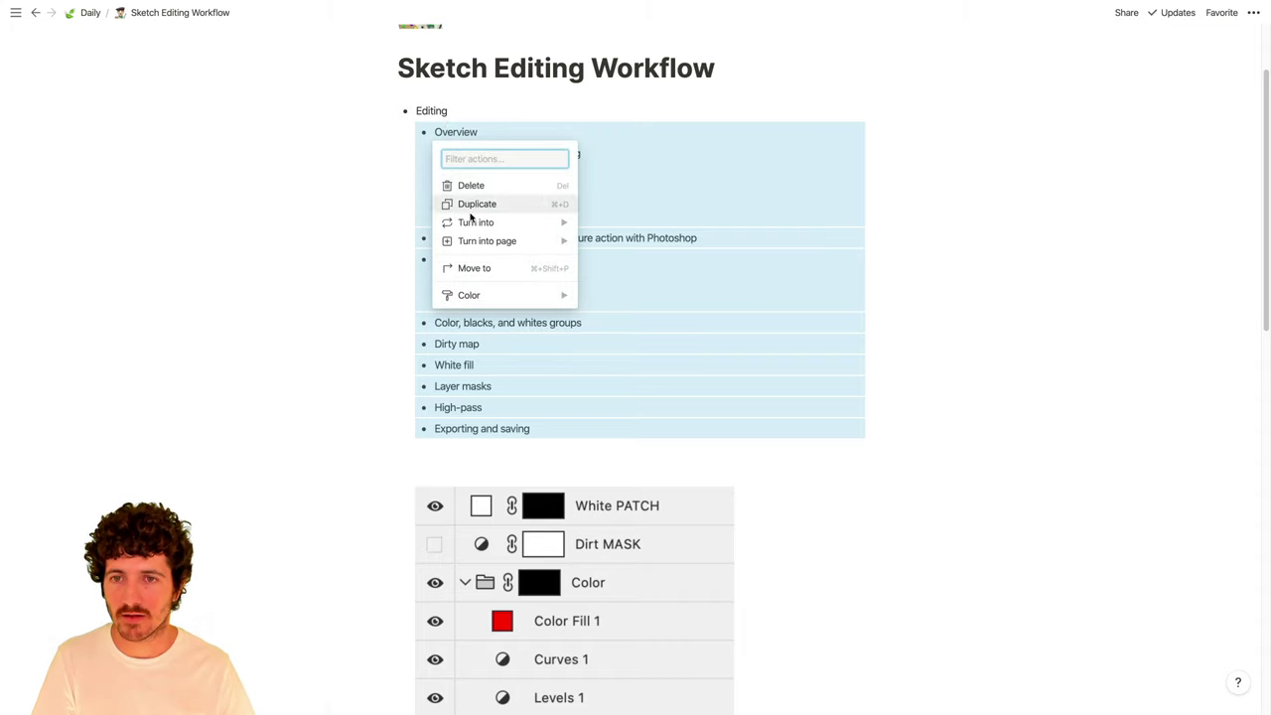
pyautogui.moveTo(471, 223)
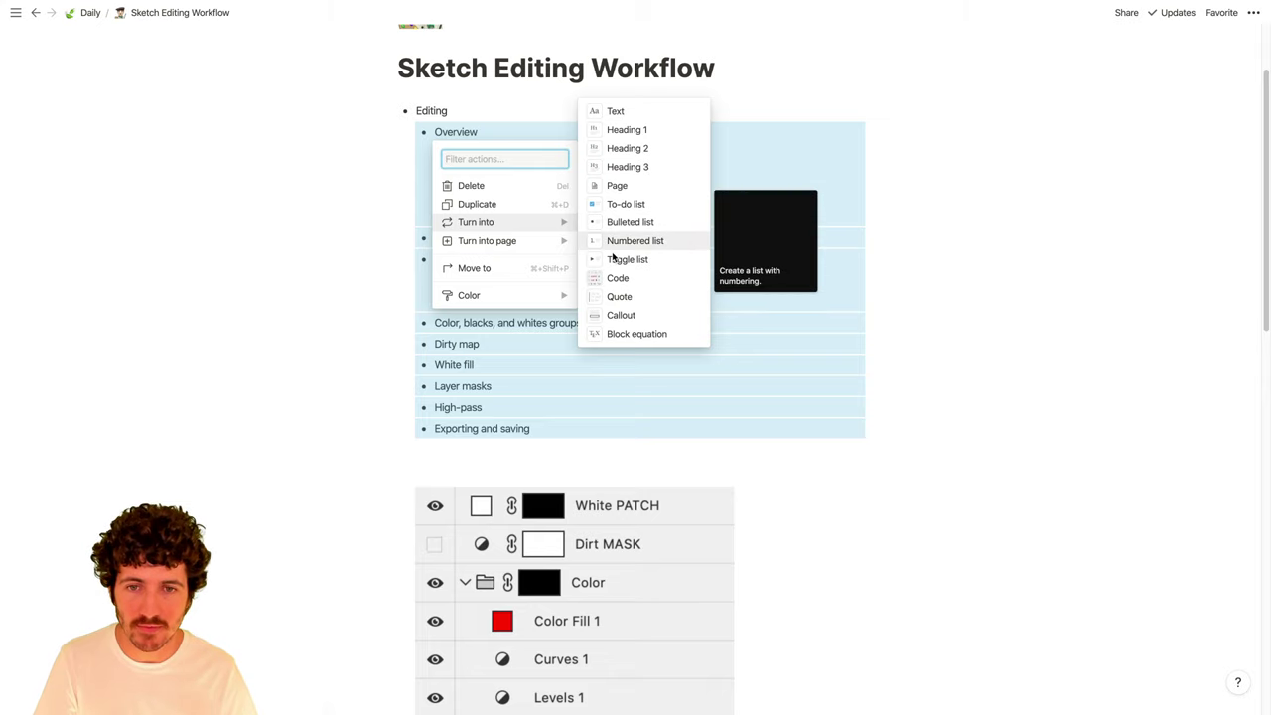
pyautogui.click(639, 205)
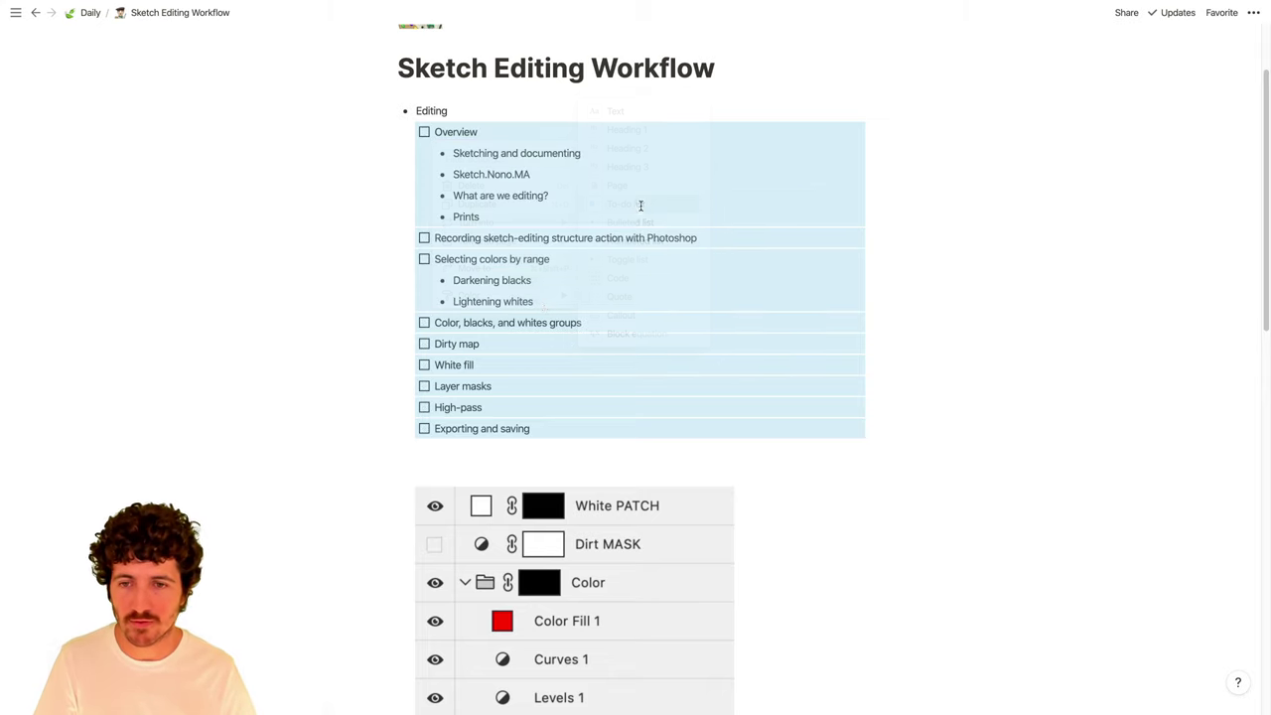
pyautogui.click(517, 324)
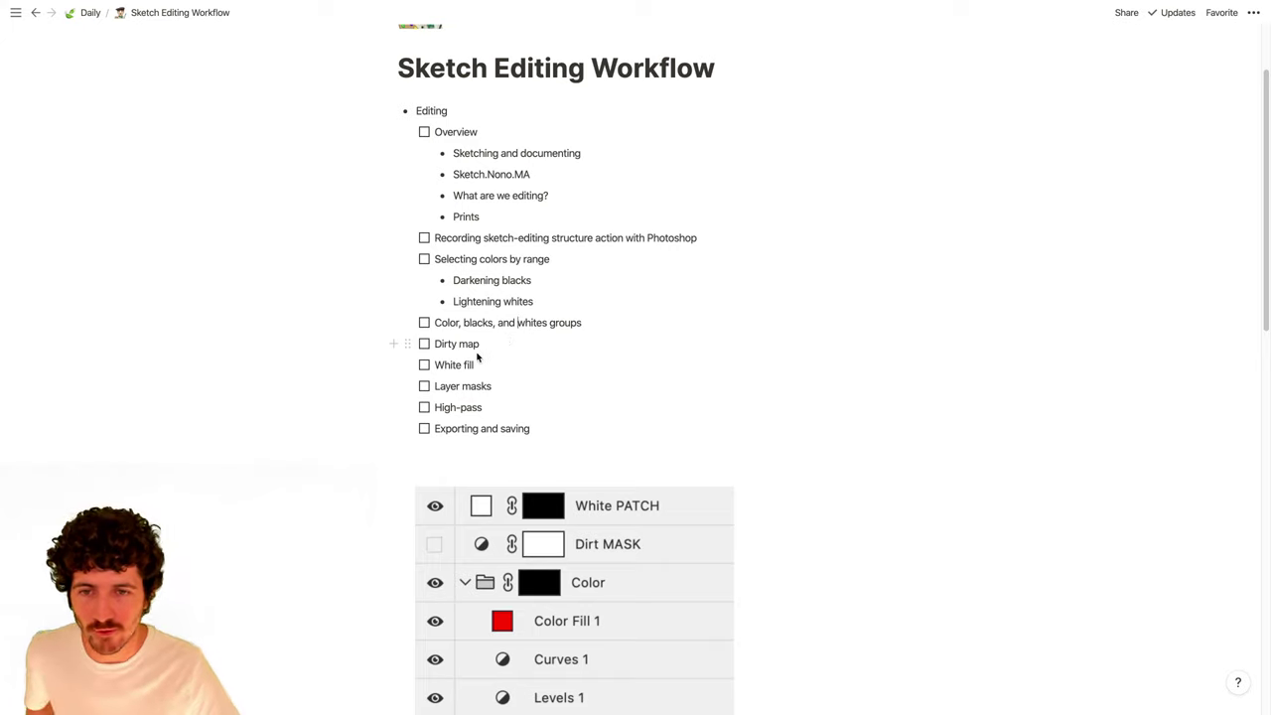
# Mark White fill, Layer masks, Recording sketch-editing structure action, Color, blacks, and whites groups, and Overview as done.
pyautogui.click(424, 364)
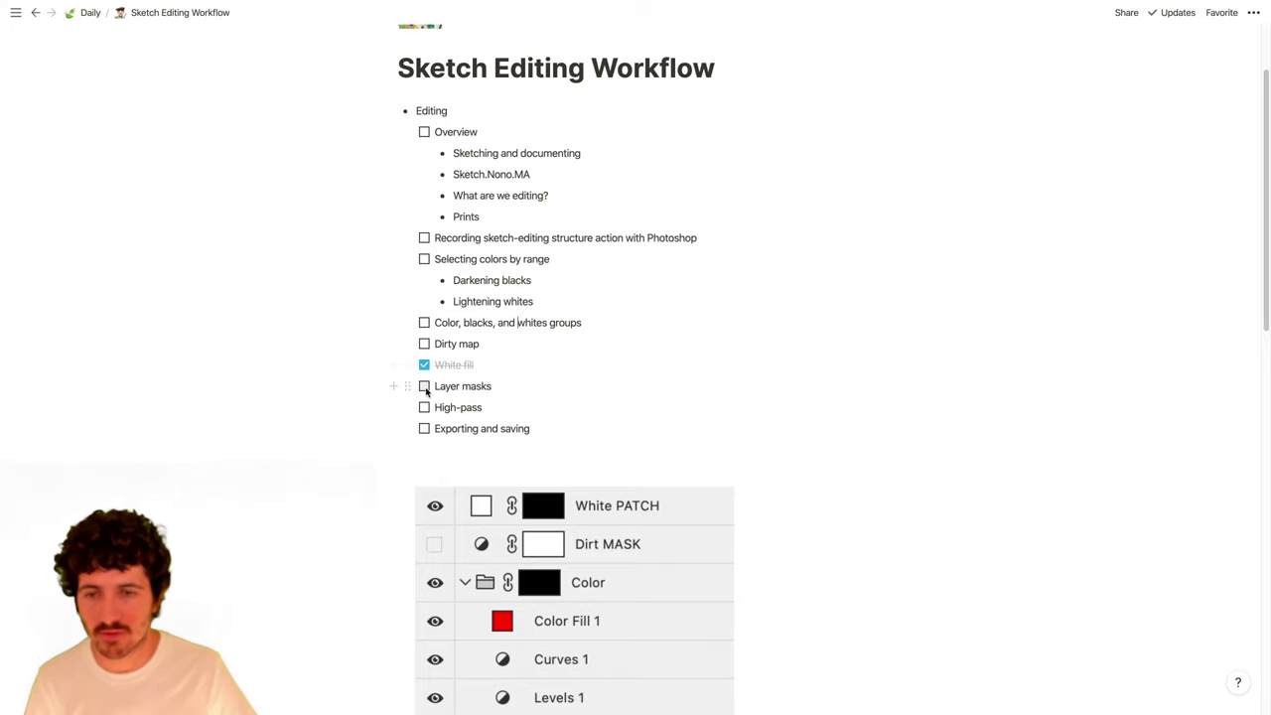
pyautogui.click(424, 386)
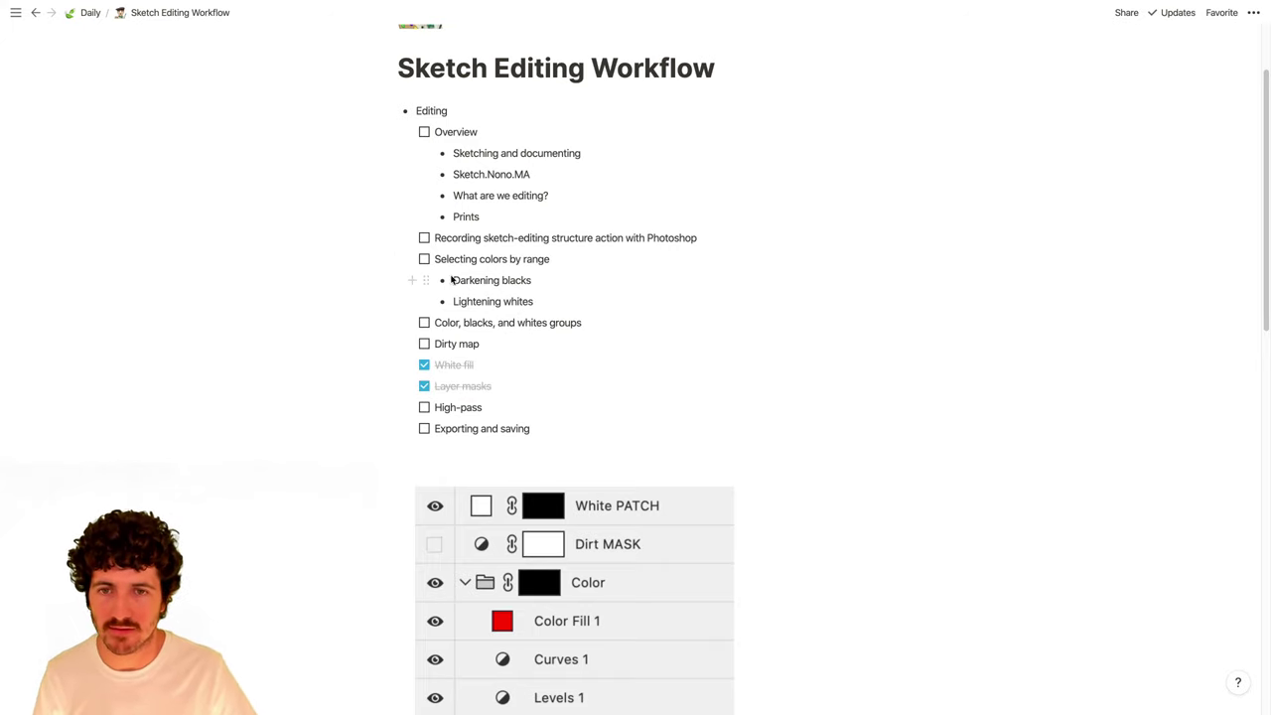
pyautogui.click(424, 238)
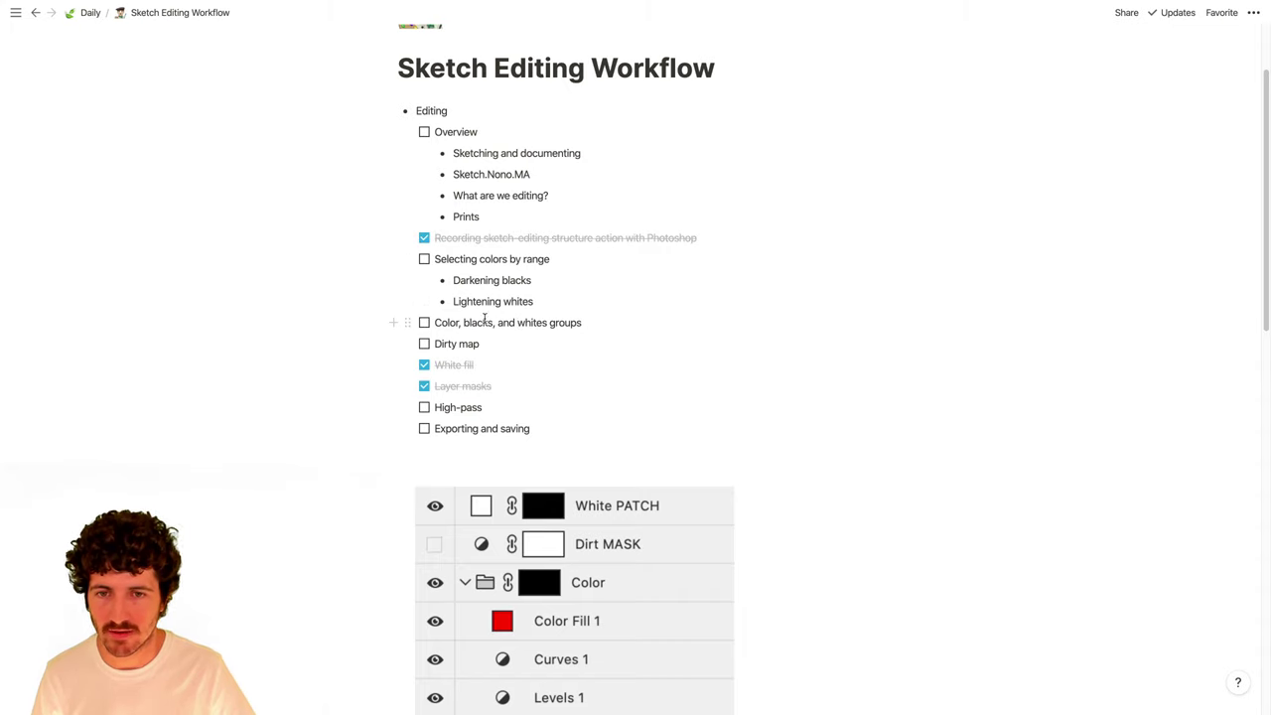
pyautogui.click(424, 324)
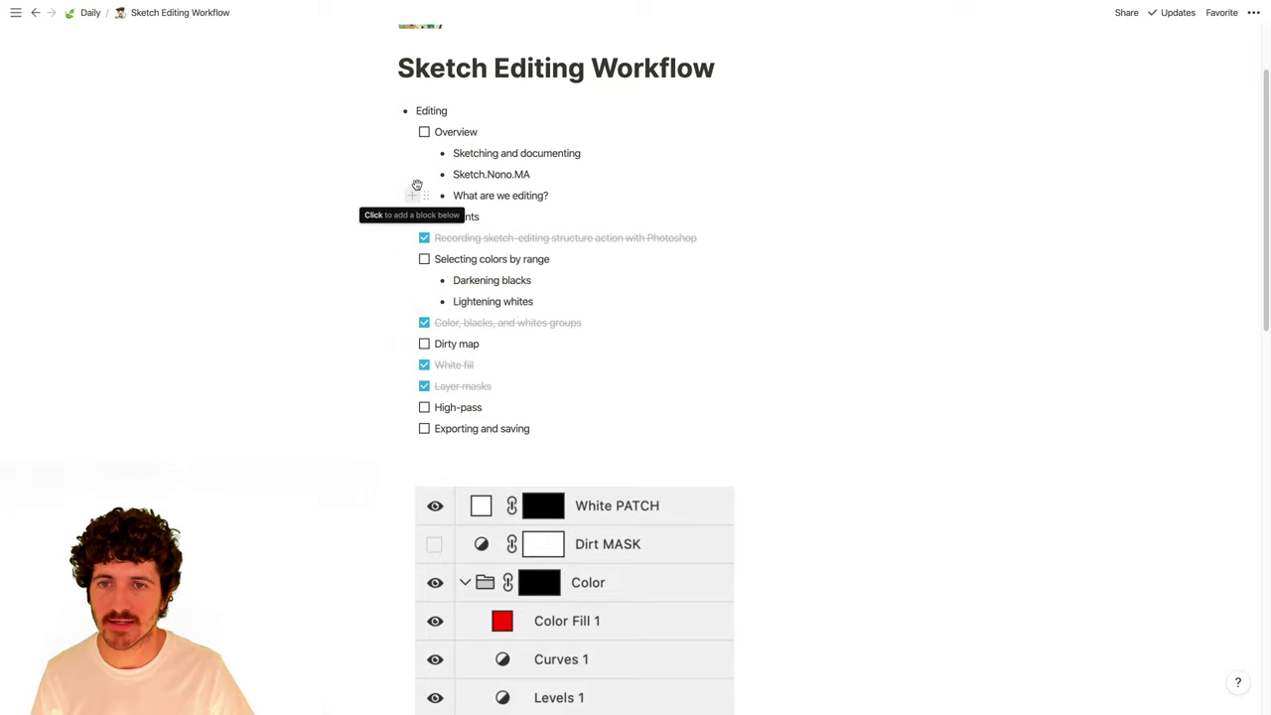
pyautogui.click(424, 132)
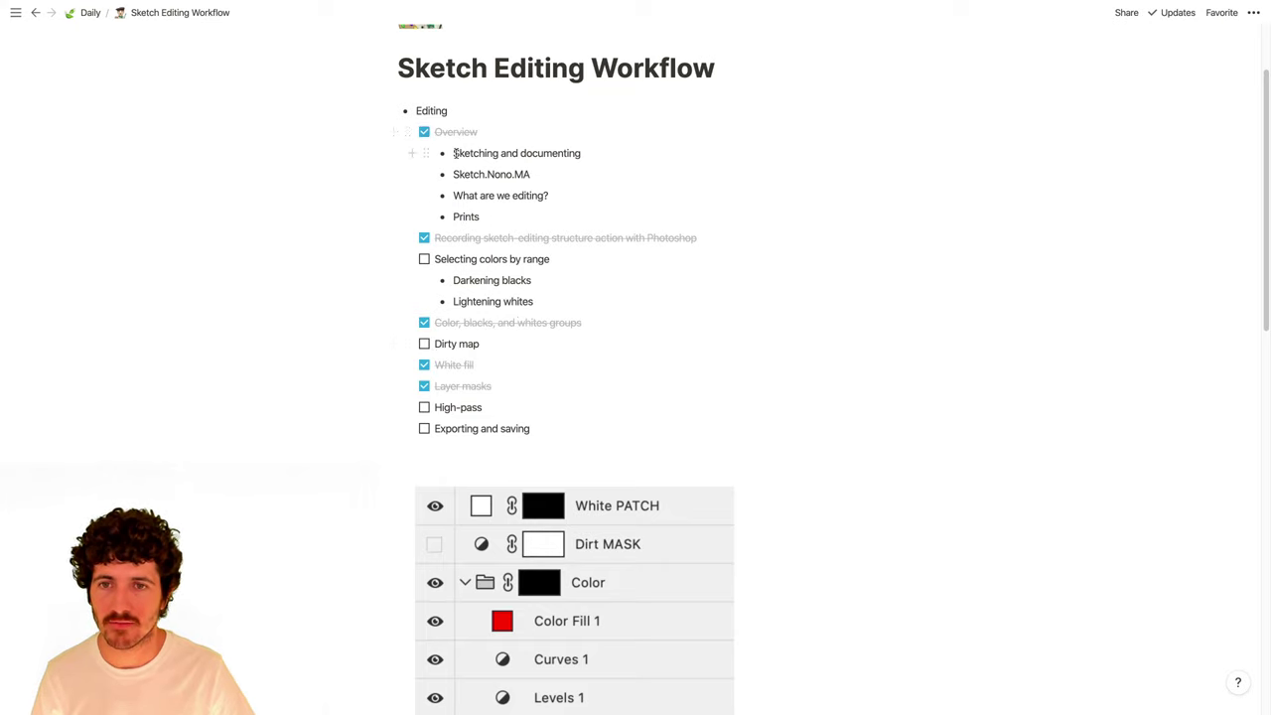
# Convert the four sub-items under Overview into to-dos and mark them all as done.
pyautogui.moveTo(455, 153); pyautogui.dragTo(466, 216)
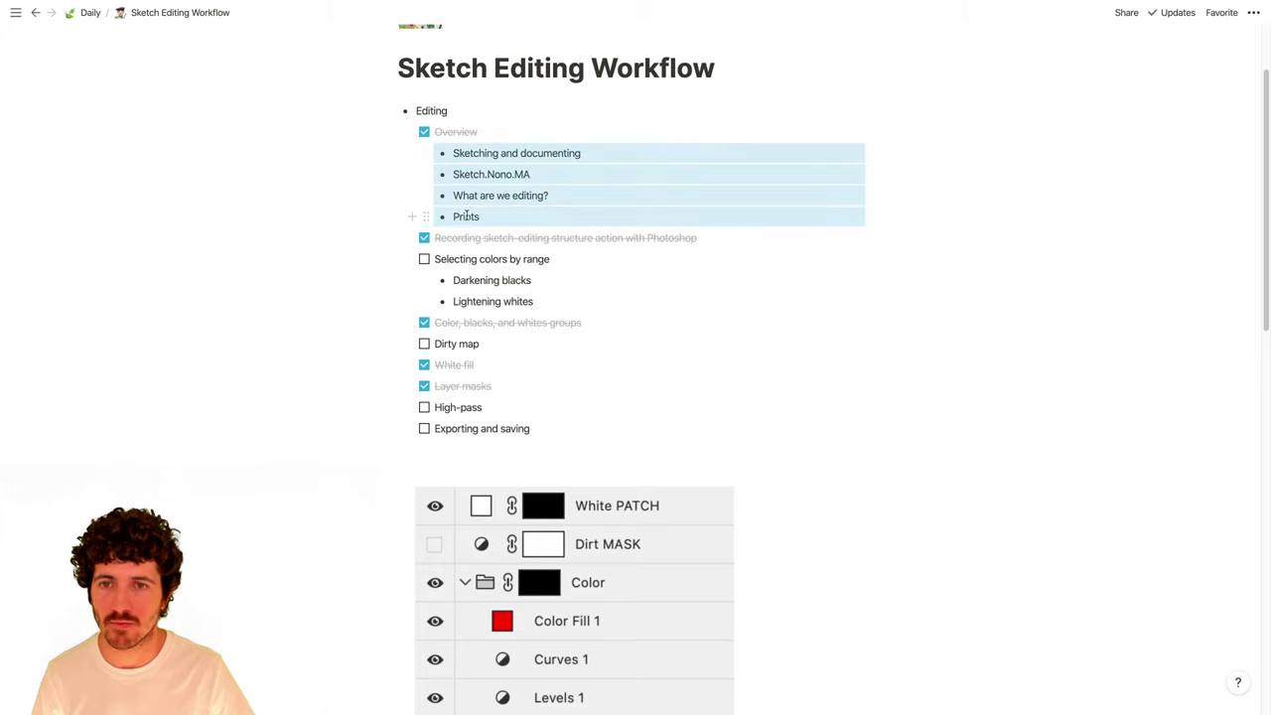
pyautogui.rightClick(464, 199)
pyautogui.moveTo(517, 284)
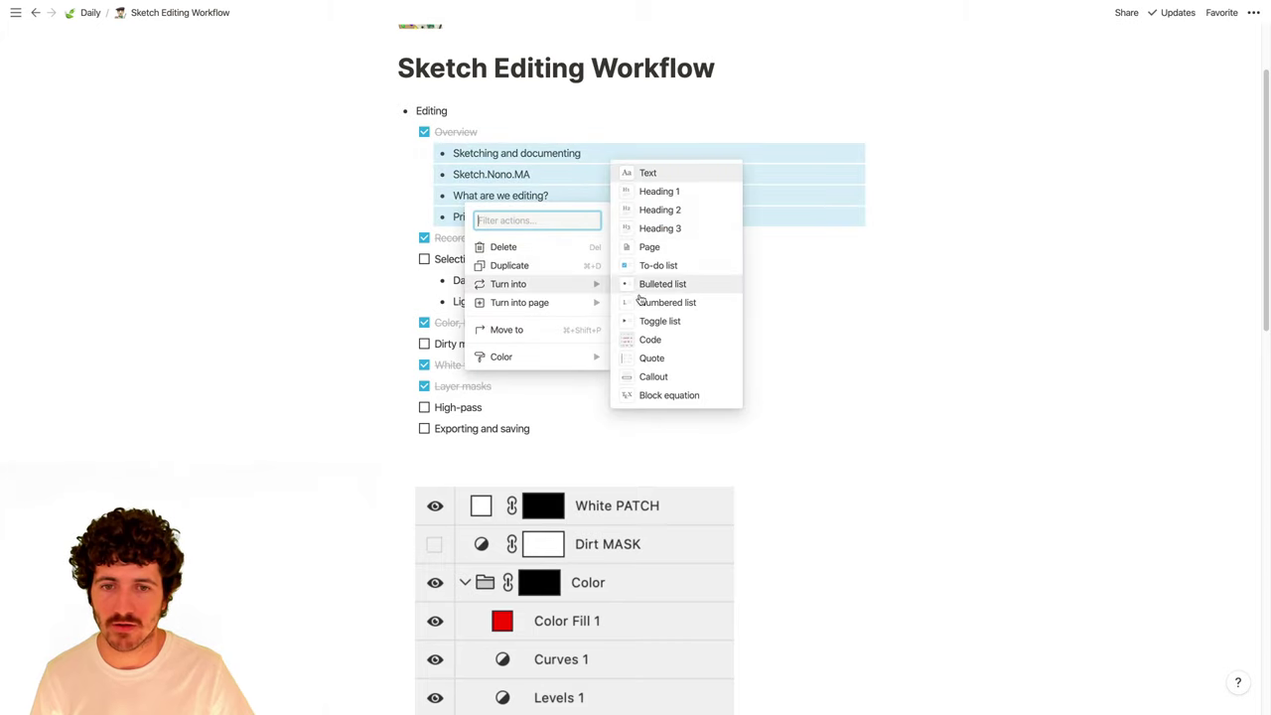
pyautogui.click(651, 265)
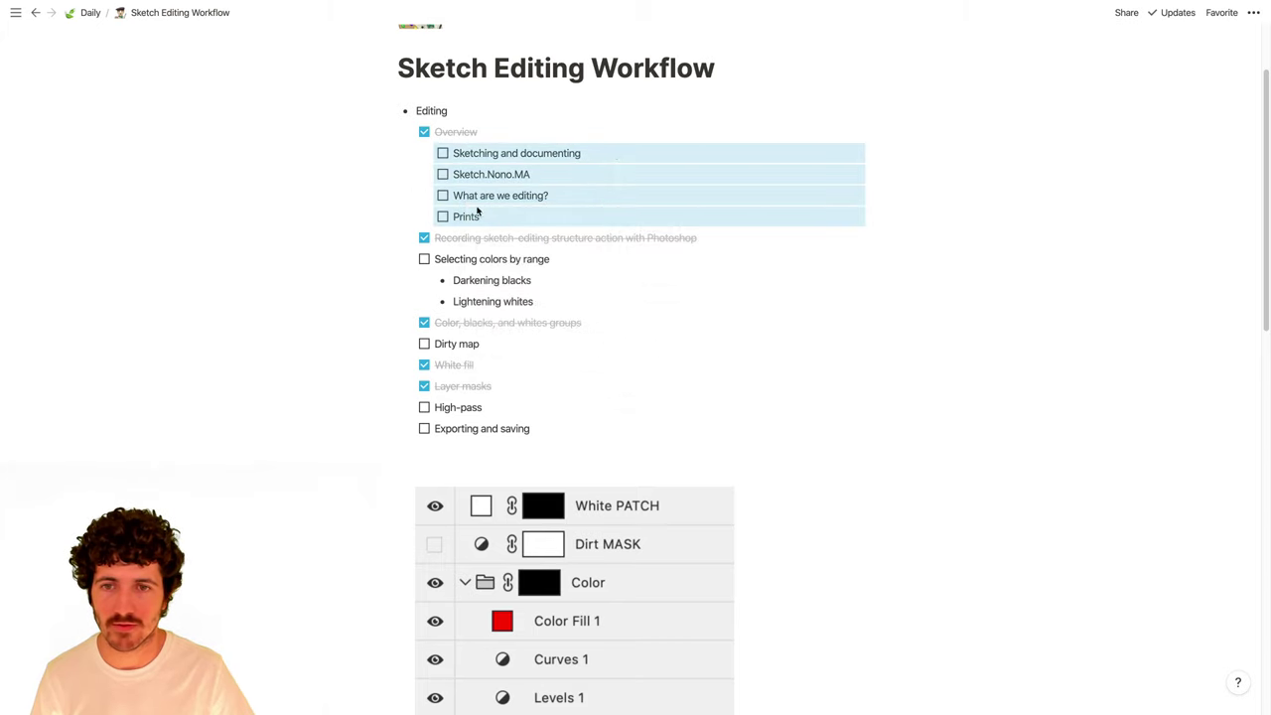
pyautogui.click(444, 216)
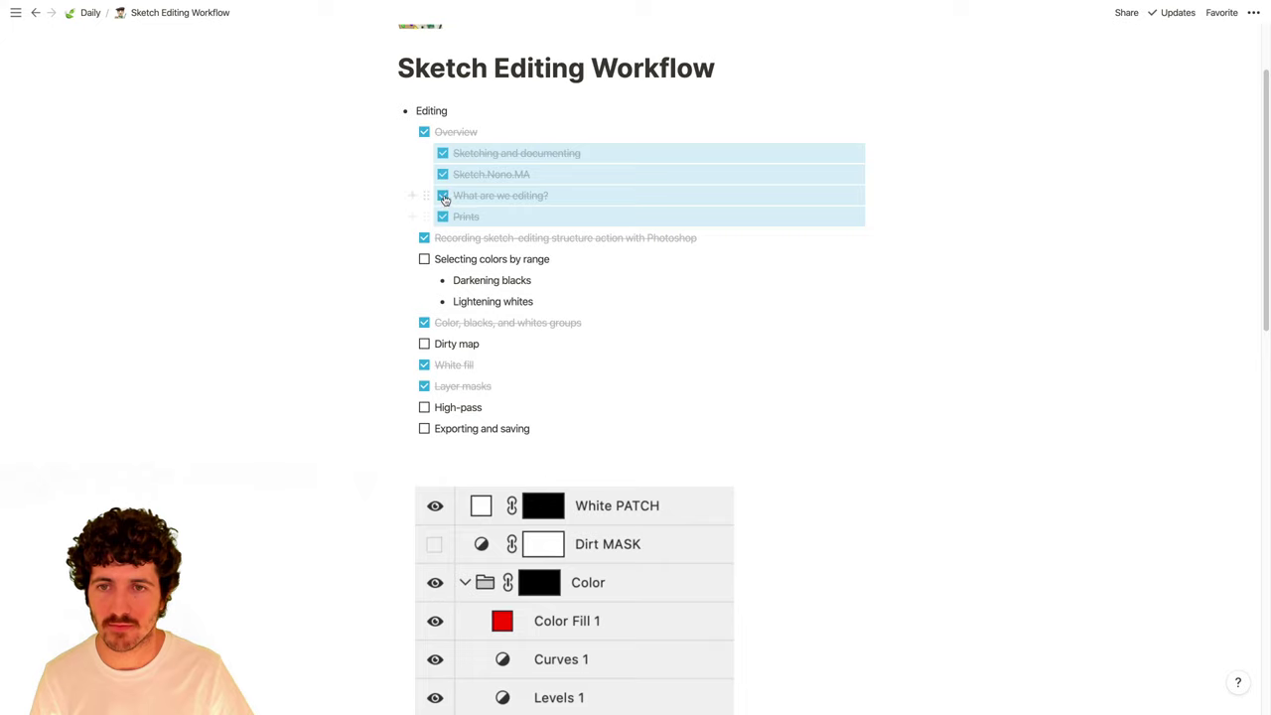
pyautogui.click(466, 278)
# Move the completed Color, blacks, and whites groups, White fill and Layer masks items above Selecting colors by range.
pyautogui.moveTo(409, 320); pyautogui.dragTo(415, 253)
pyautogui.moveTo(412, 361); pyautogui.dragTo(414, 280)
pyautogui.moveTo(412, 383); pyautogui.dragTo(414, 294)
pyautogui.click(479, 383)
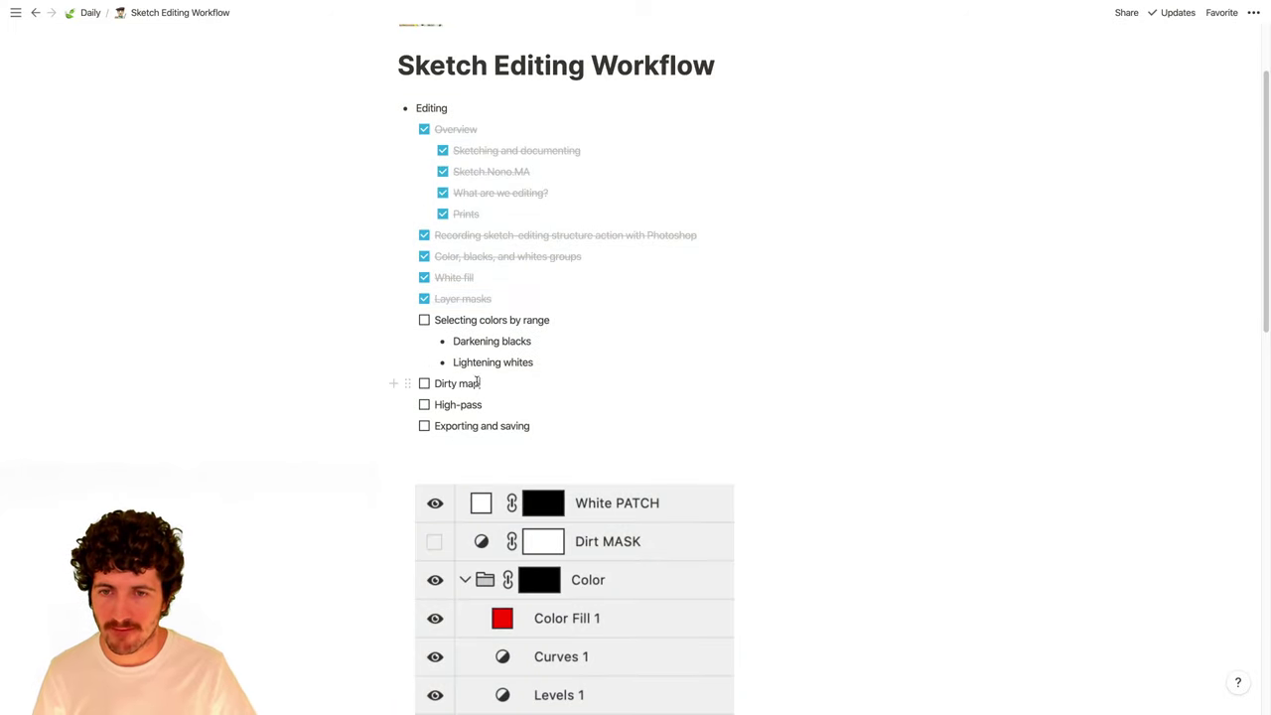
pyautogui.moveTo(452, 322); pyautogui.dragTo(539, 321)
pyautogui.click(546, 321)
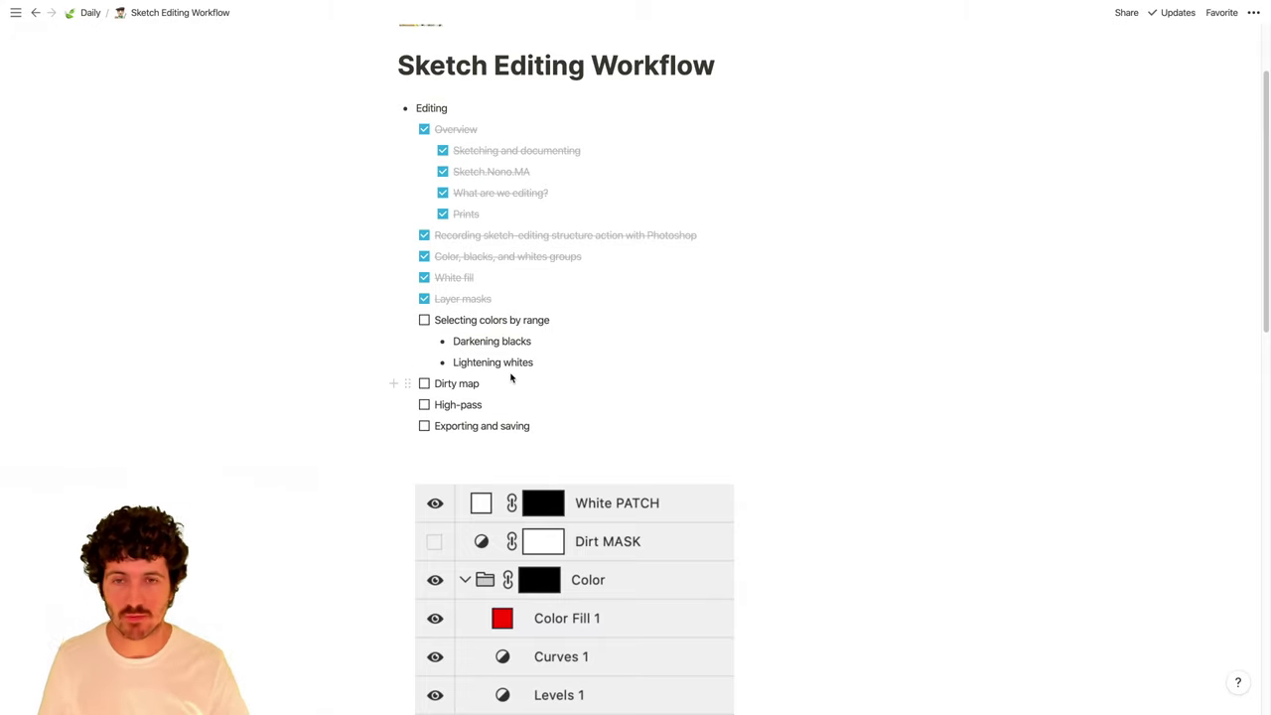
# Switch to Photoshop, load the COLOR group's mask as a selection to view its outline, and deselect it.
pyautogui.hotkey('ctrl', 'Right')
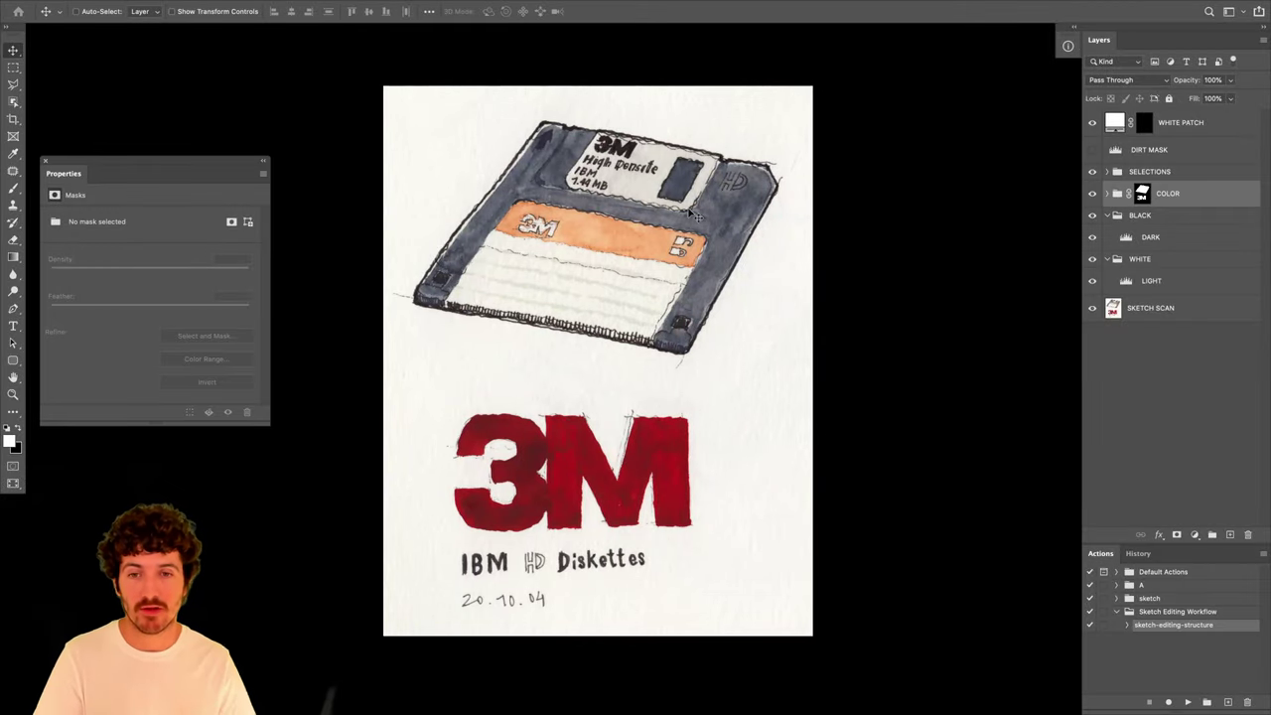
pyautogui.keyDown('super'); pyautogui.click(1142, 197); pyautogui.keyUp('super')
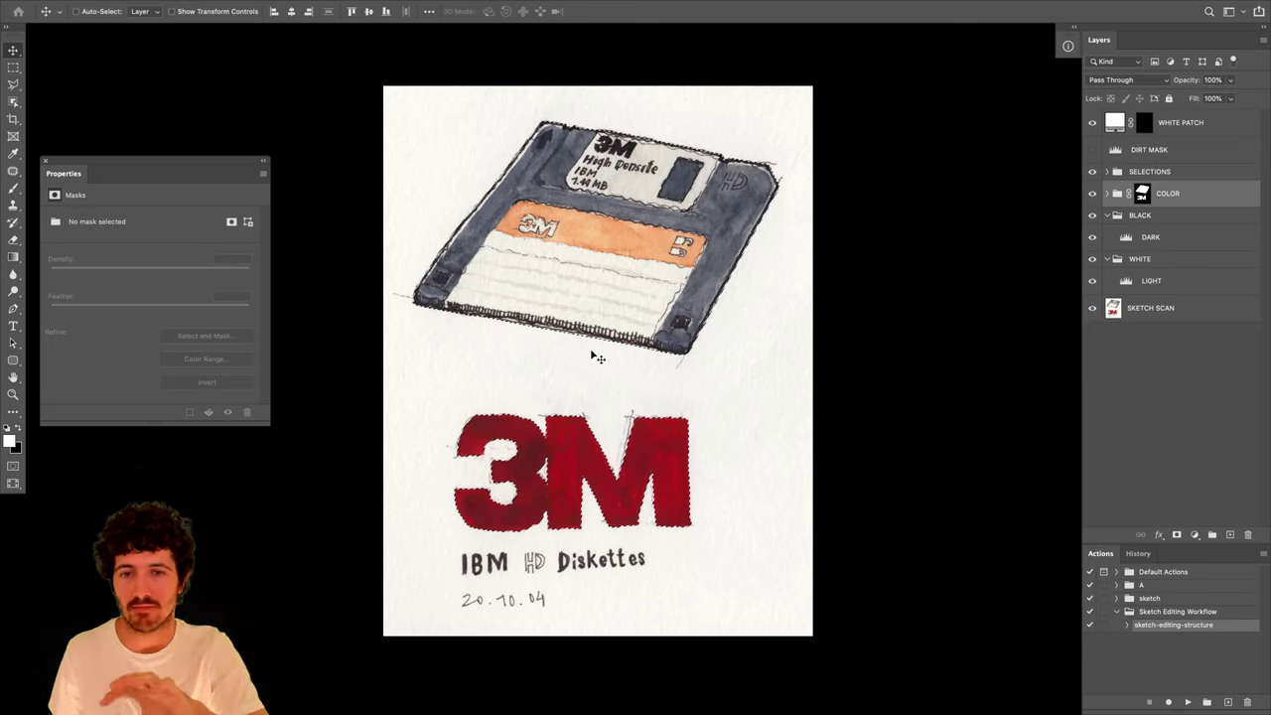
pyautogui.press('super+d')
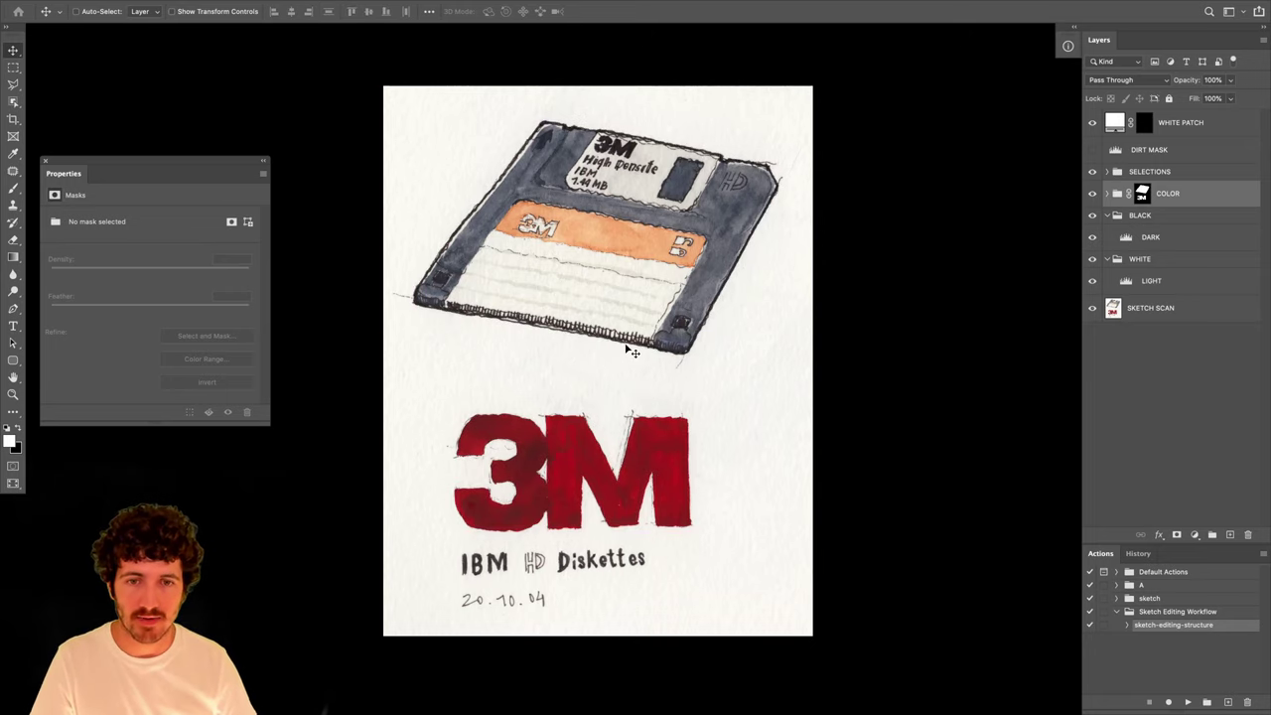
# Select the SKETCH SCAN layer and compare the sketch with the COLOR group hidden and shown.
pyautogui.click(1150, 224)
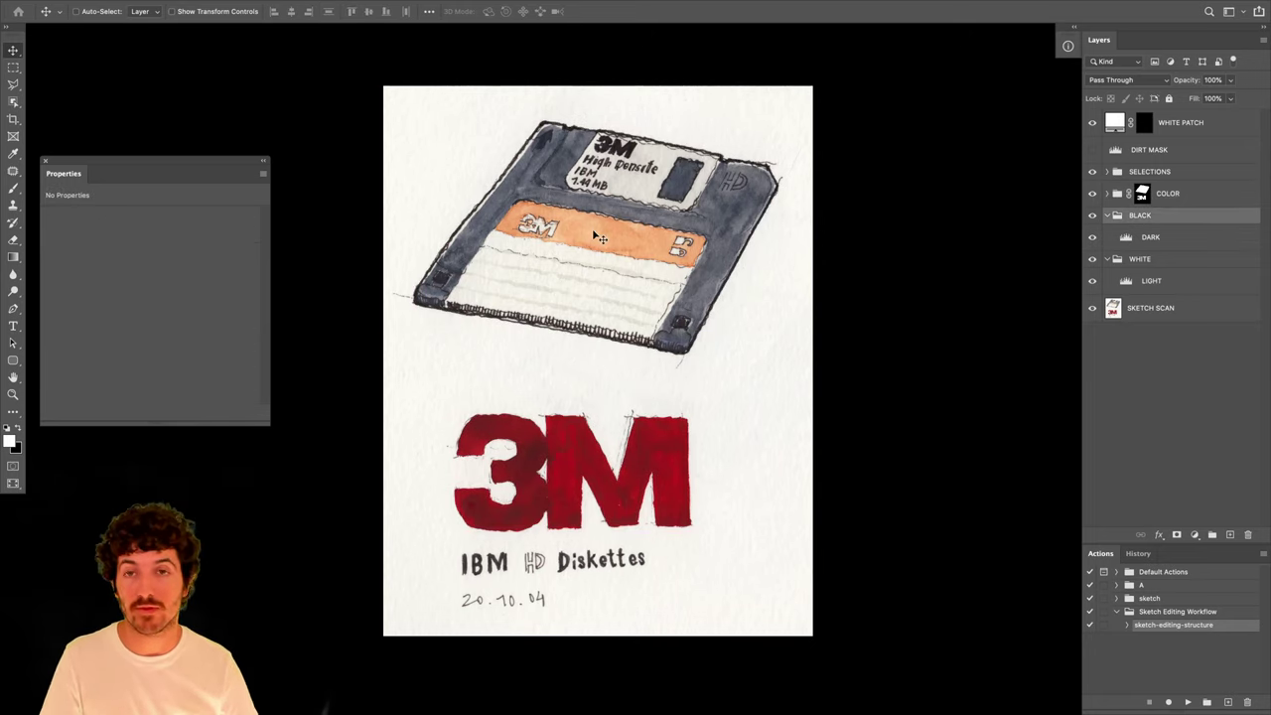
pyautogui.click(1152, 310)
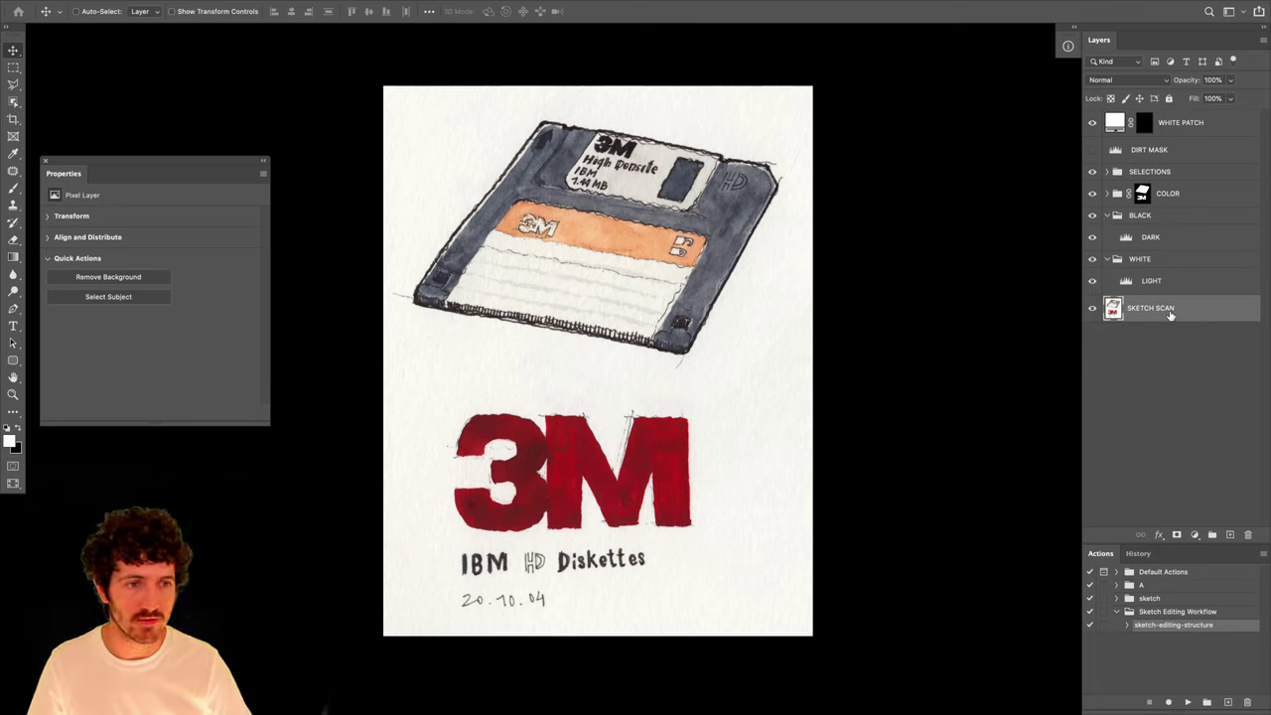
pyautogui.click(1094, 194)
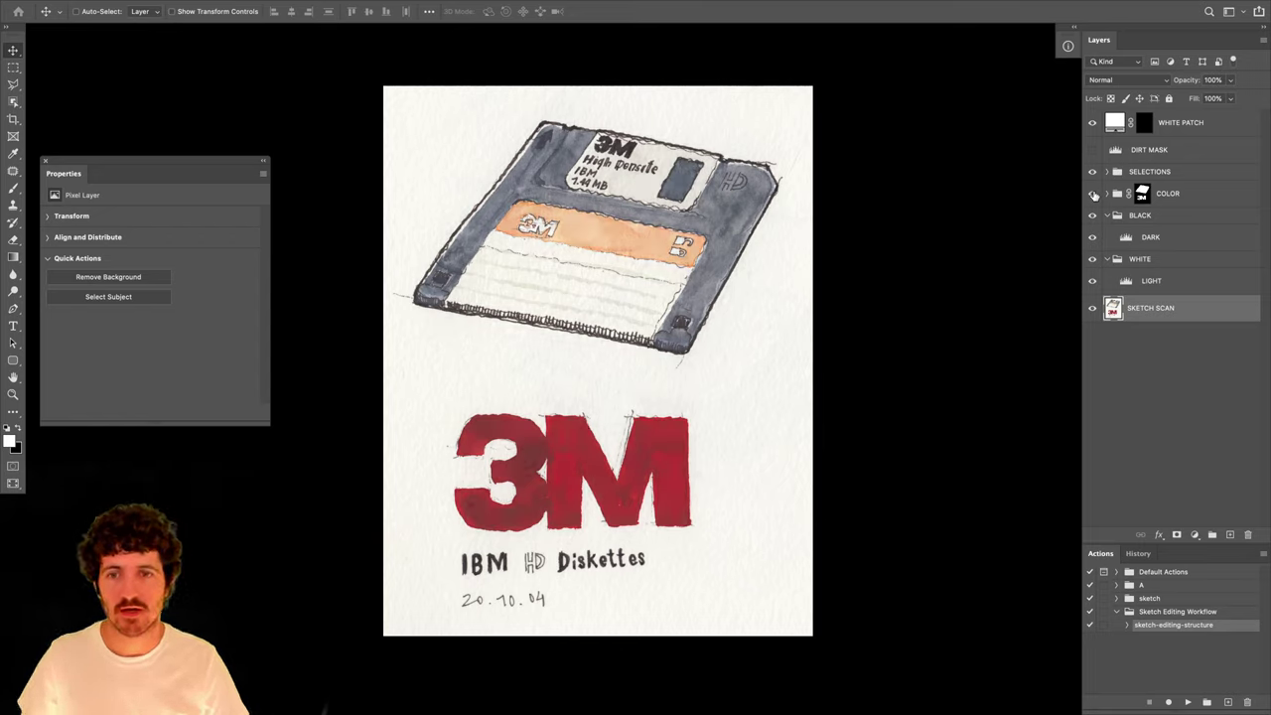
pyautogui.click(1094, 194)
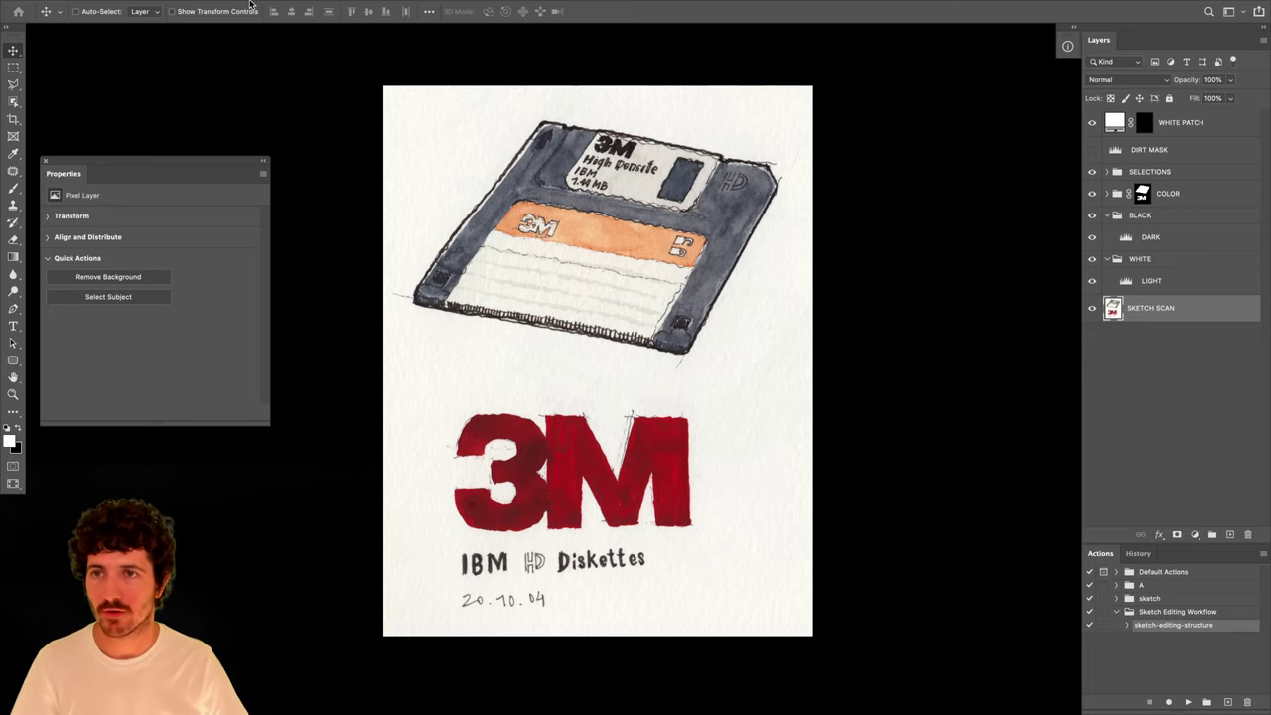
# Leave full-screen mode, open Color Range for the SKETCH SCAN layer, and reposition its dialog.
pyautogui.press('f')
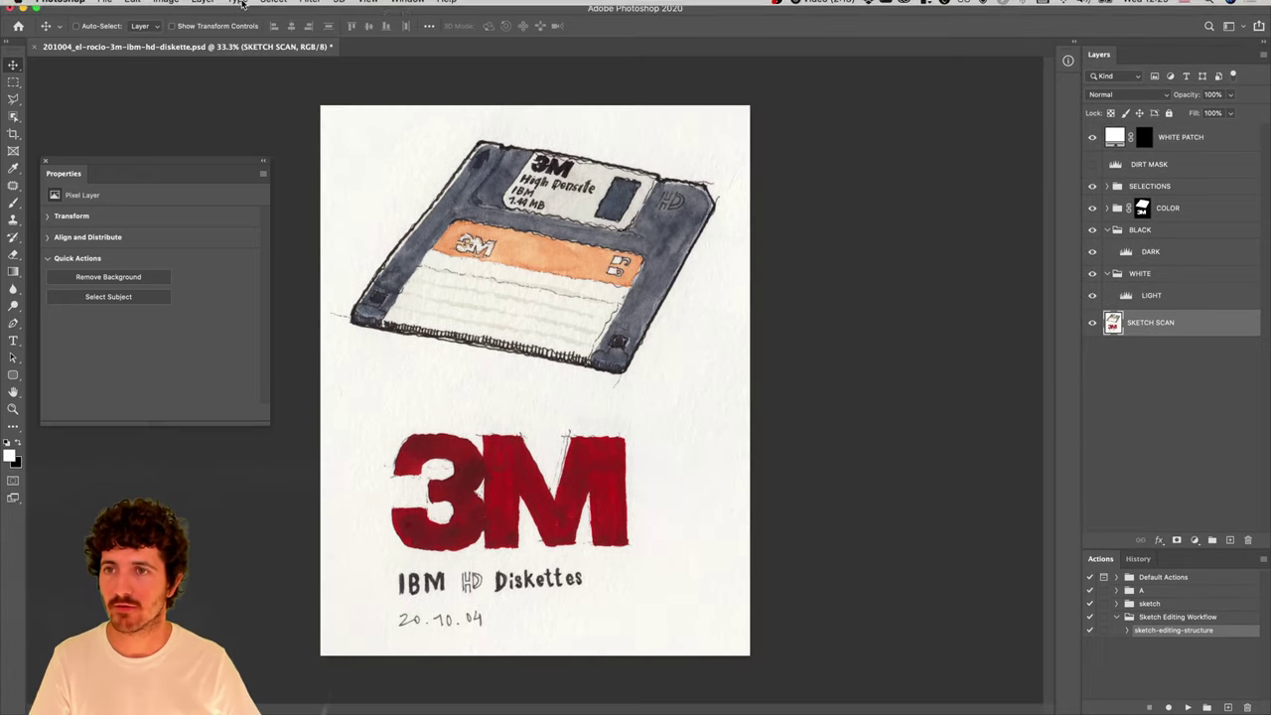
pyautogui.click(266, 7)
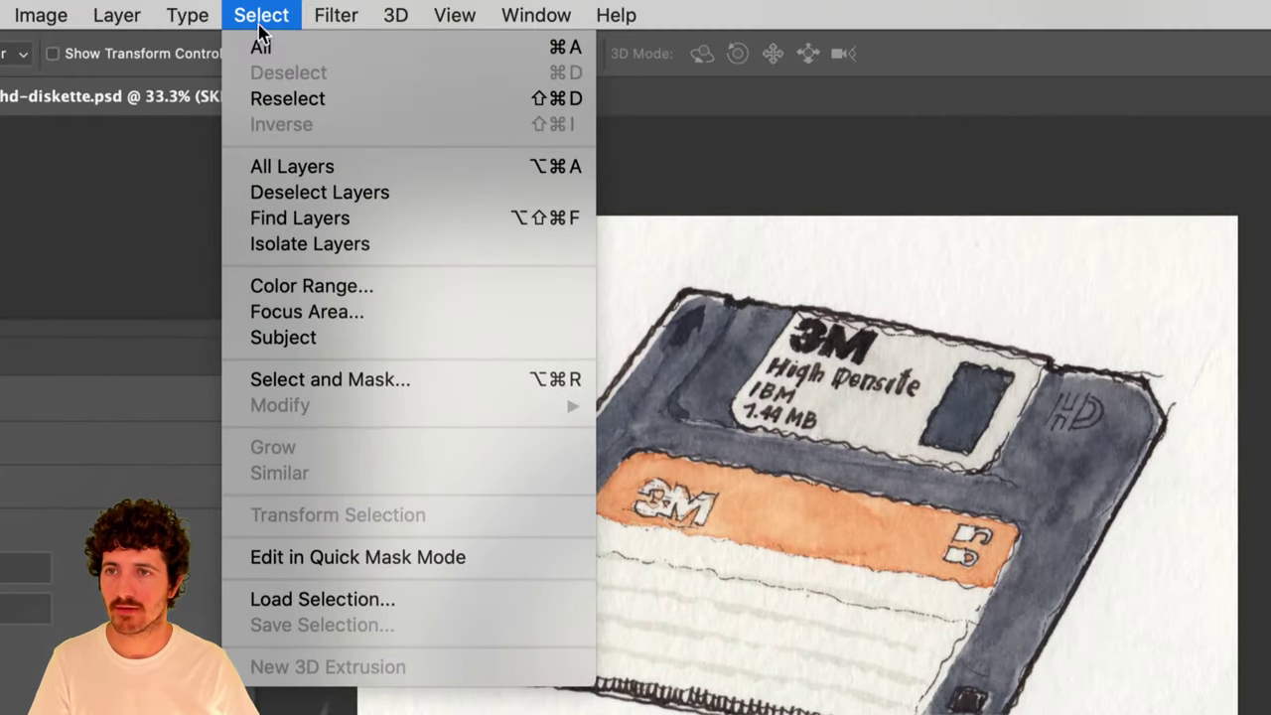
pyautogui.click(261, 22)
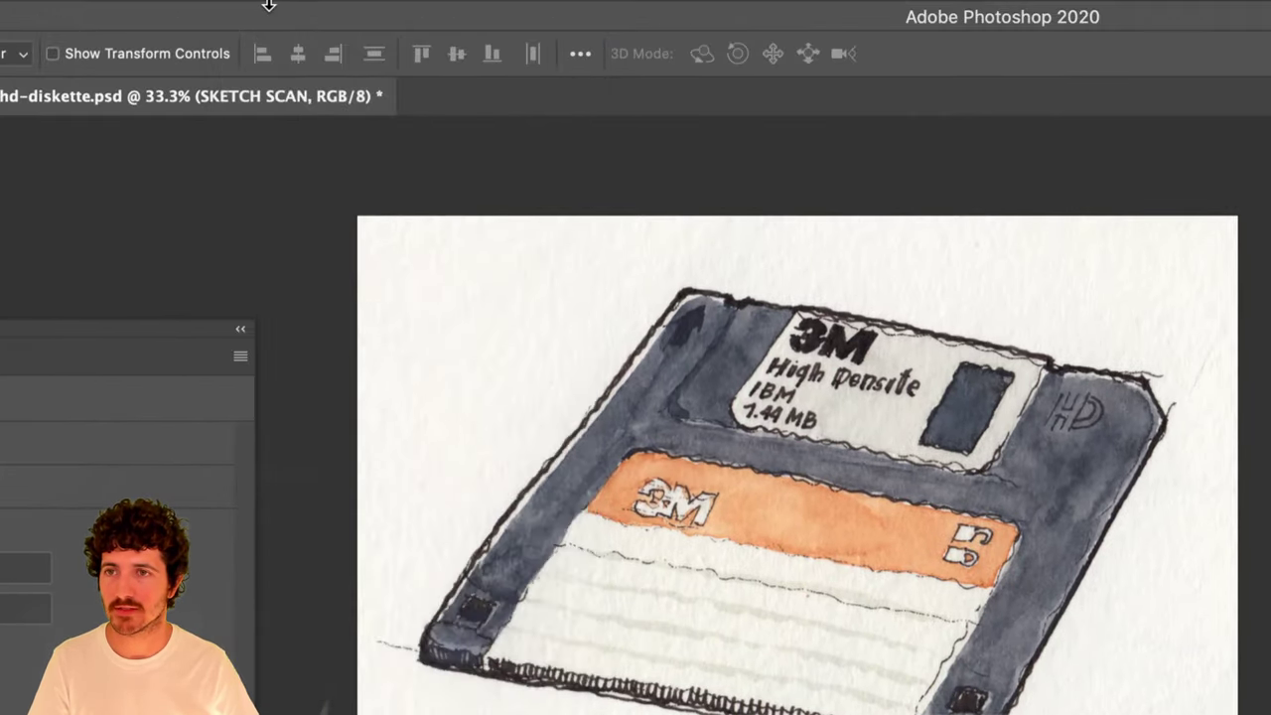
pyautogui.click(267, 10)
pyautogui.click(309, 289)
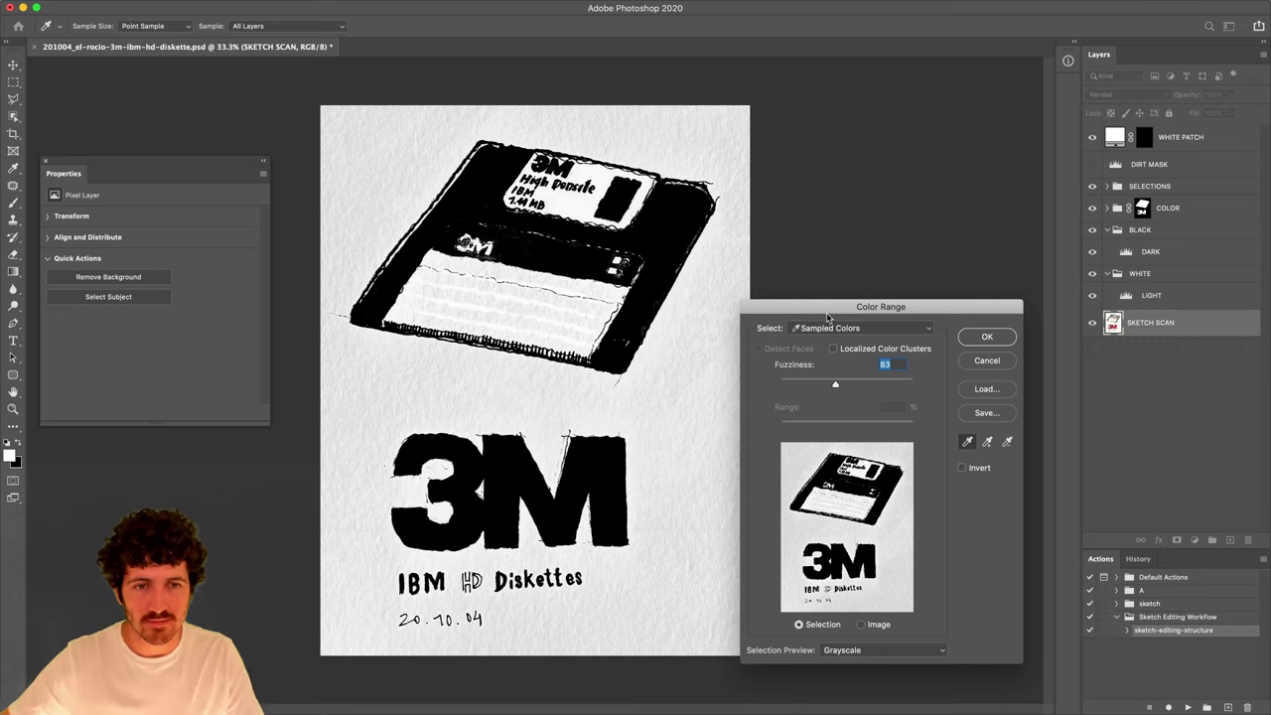
pyautogui.moveTo(831, 313); pyautogui.dragTo(666, 181)
# Preview the Cyans, Greens, Yellows and Reds ranges of the sketch in Color Range.
pyautogui.click(671, 194)
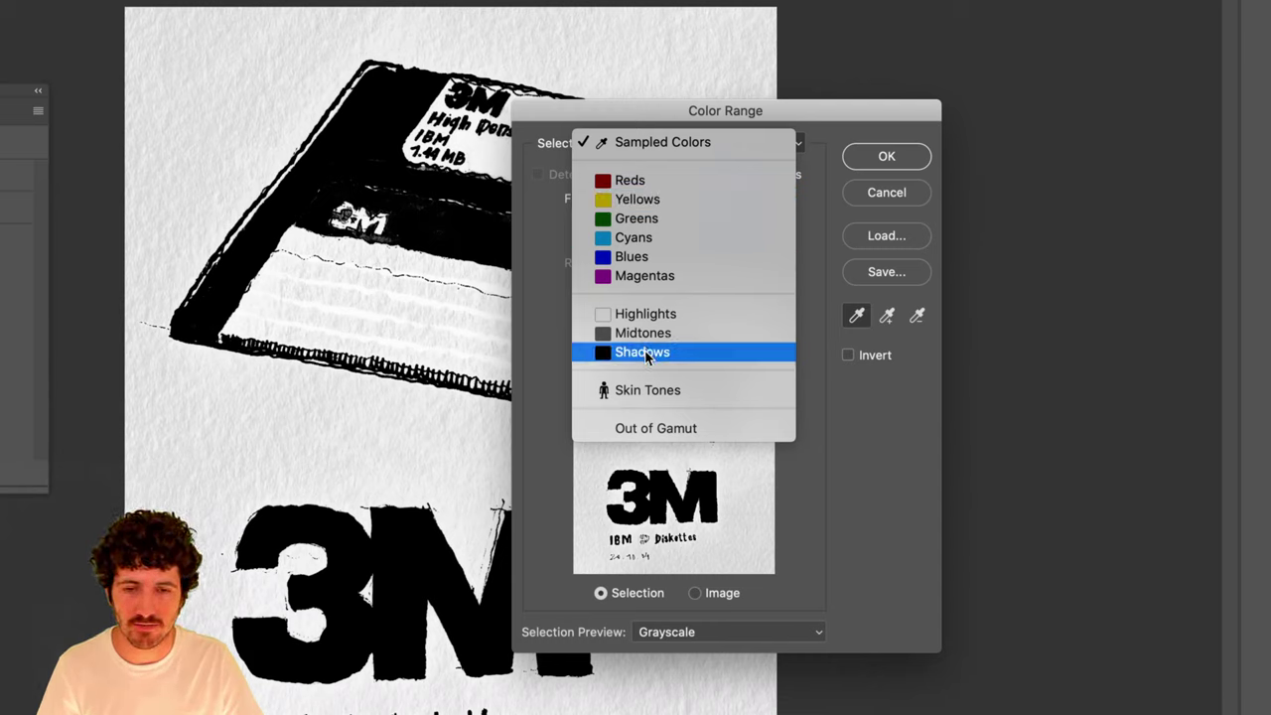
pyautogui.click(645, 237)
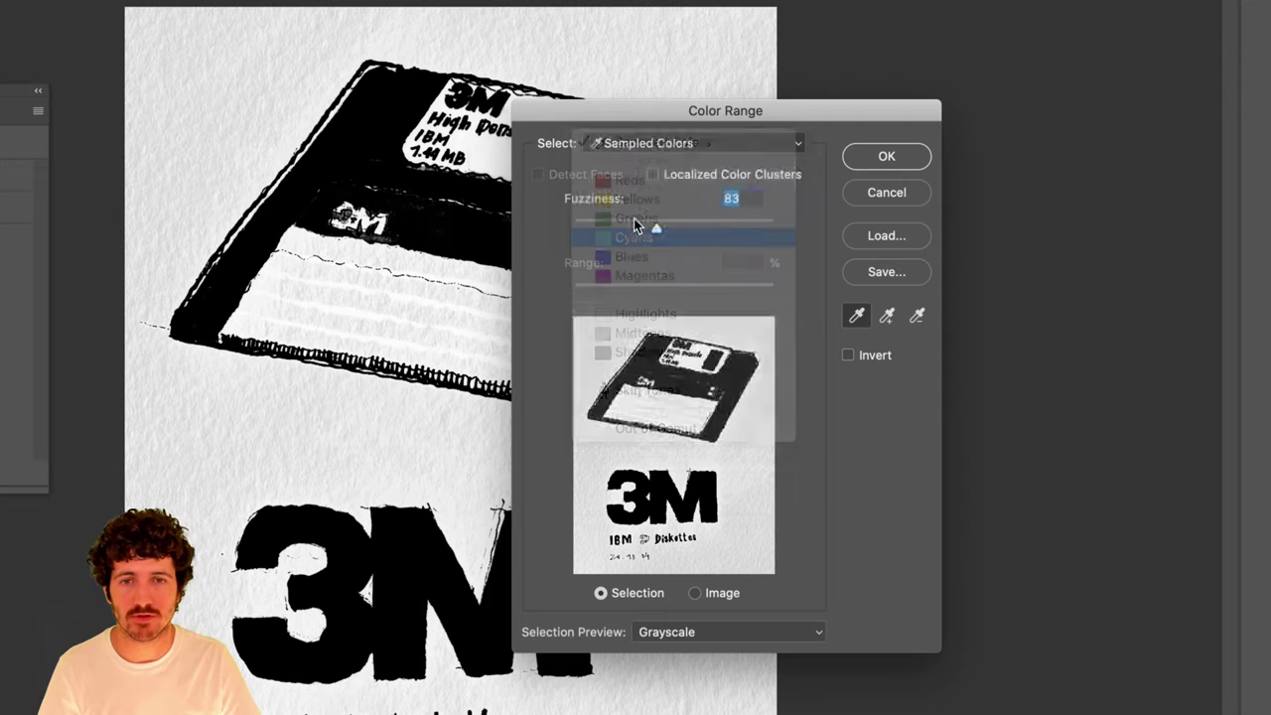
pyautogui.click(615, 144)
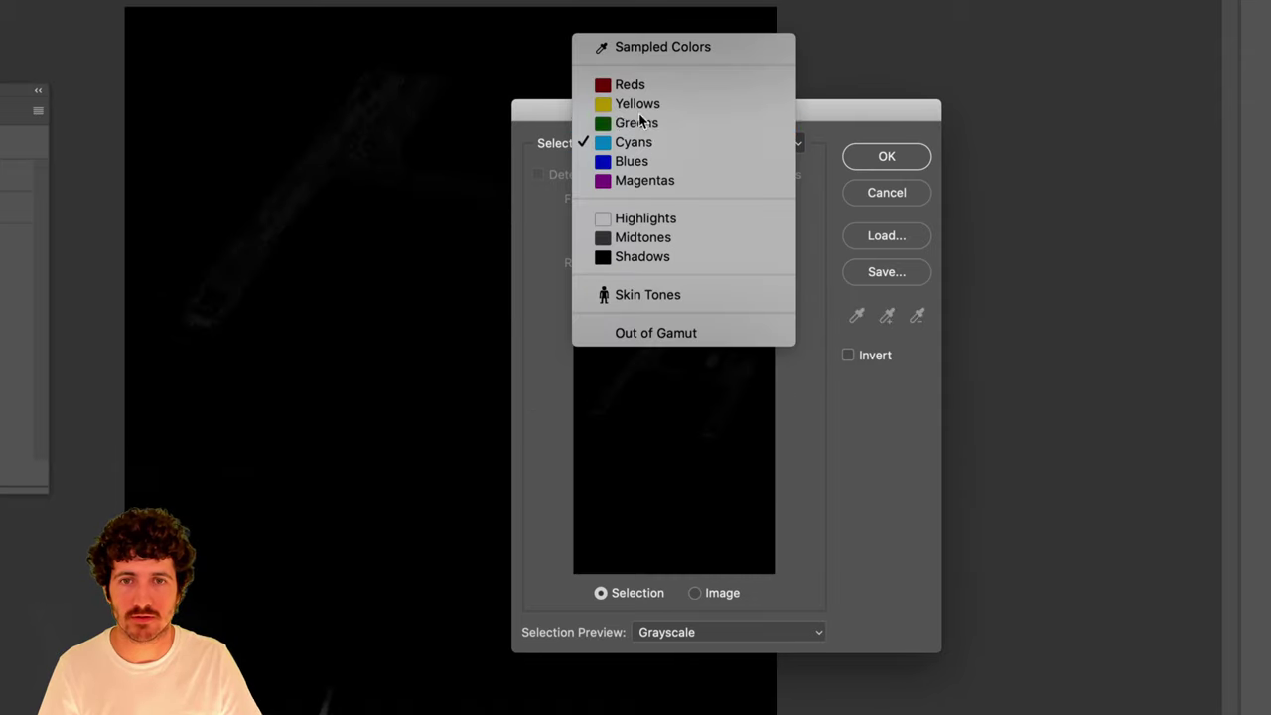
pyautogui.click(641, 123)
pyautogui.click(635, 137)
pyautogui.click(636, 123)
pyautogui.click(616, 143)
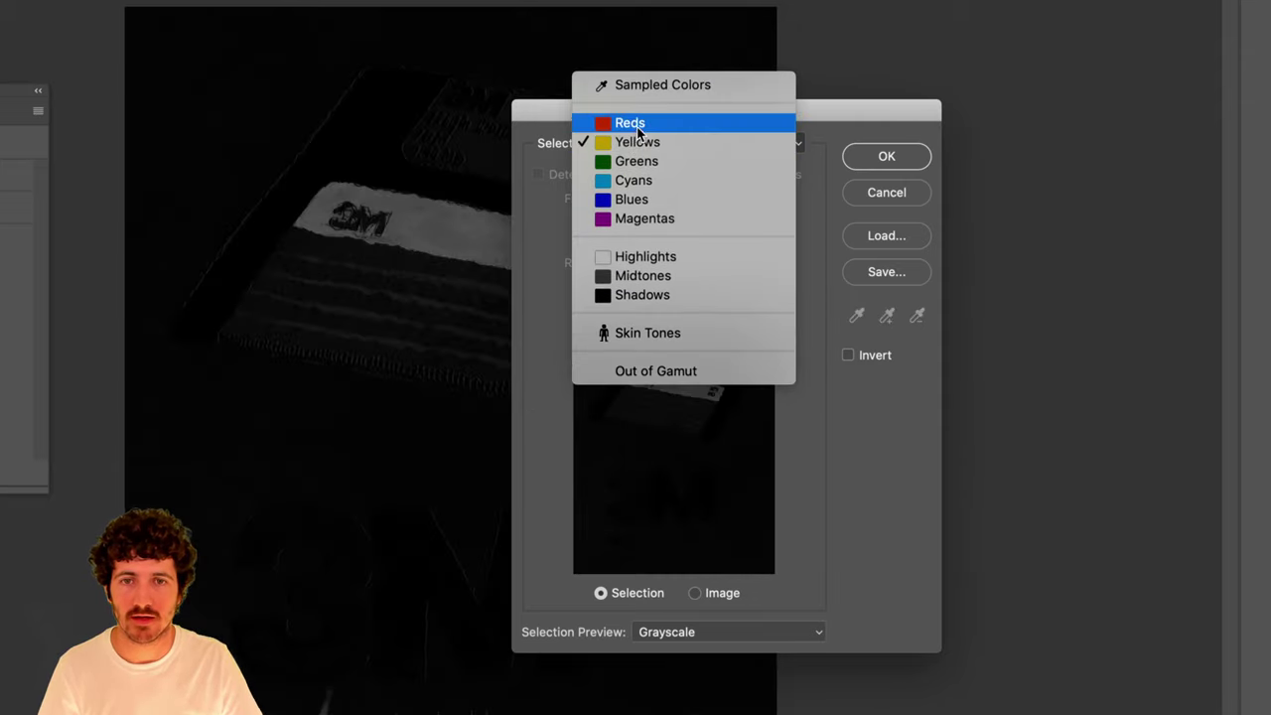
pyautogui.click(625, 122)
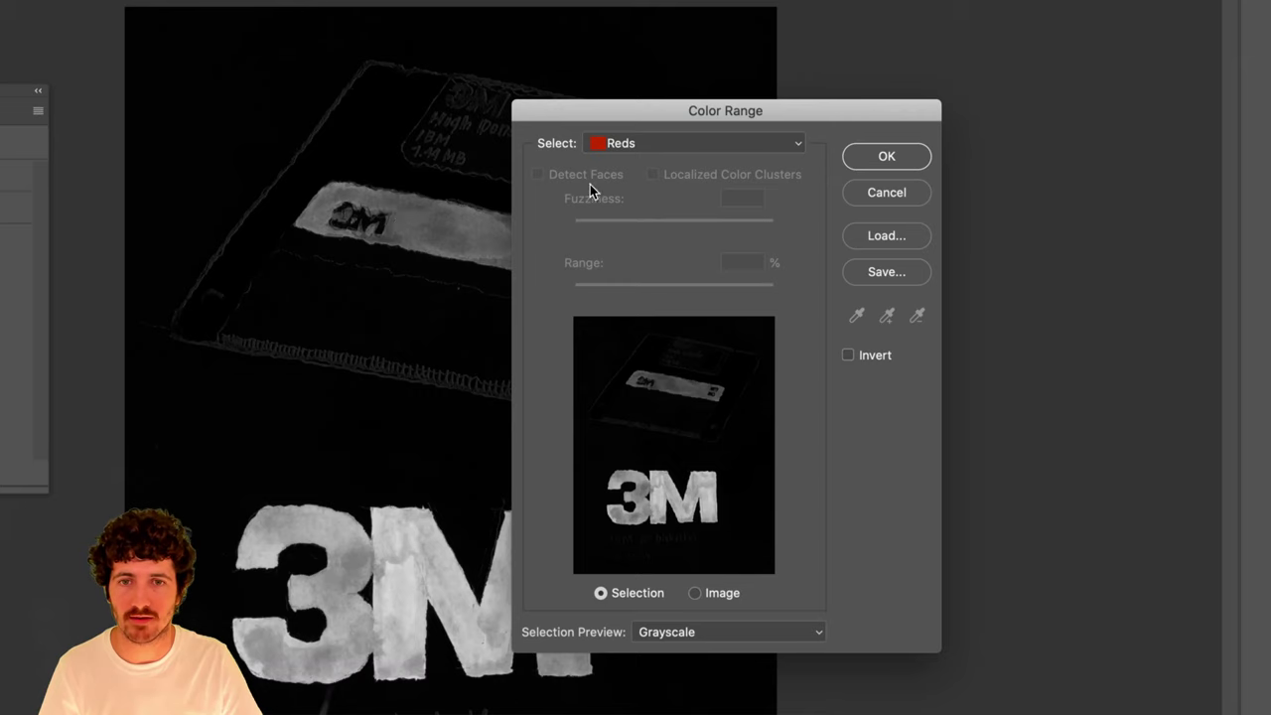
# Compare the image and selection previews for the Reds range, and preview the Yellows, Magentas, Blues and Cyans ranges of the sketch.
pyautogui.press('super')
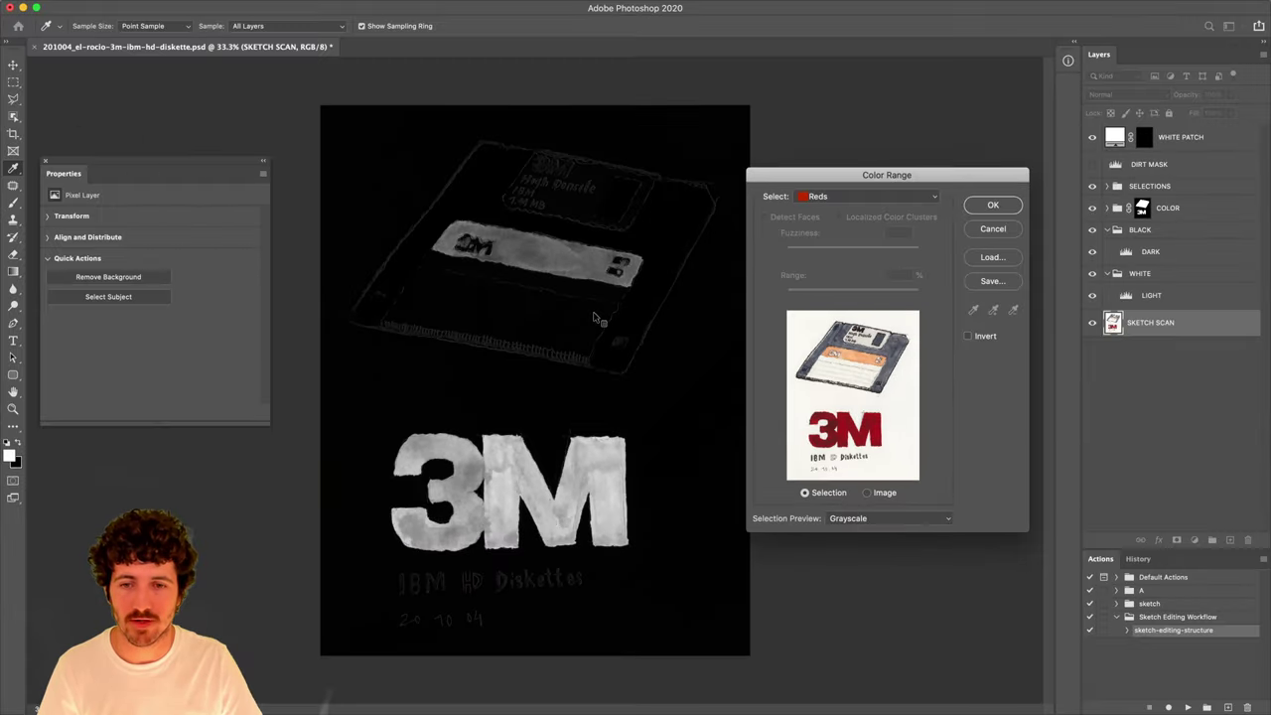
pyautogui.press('super')
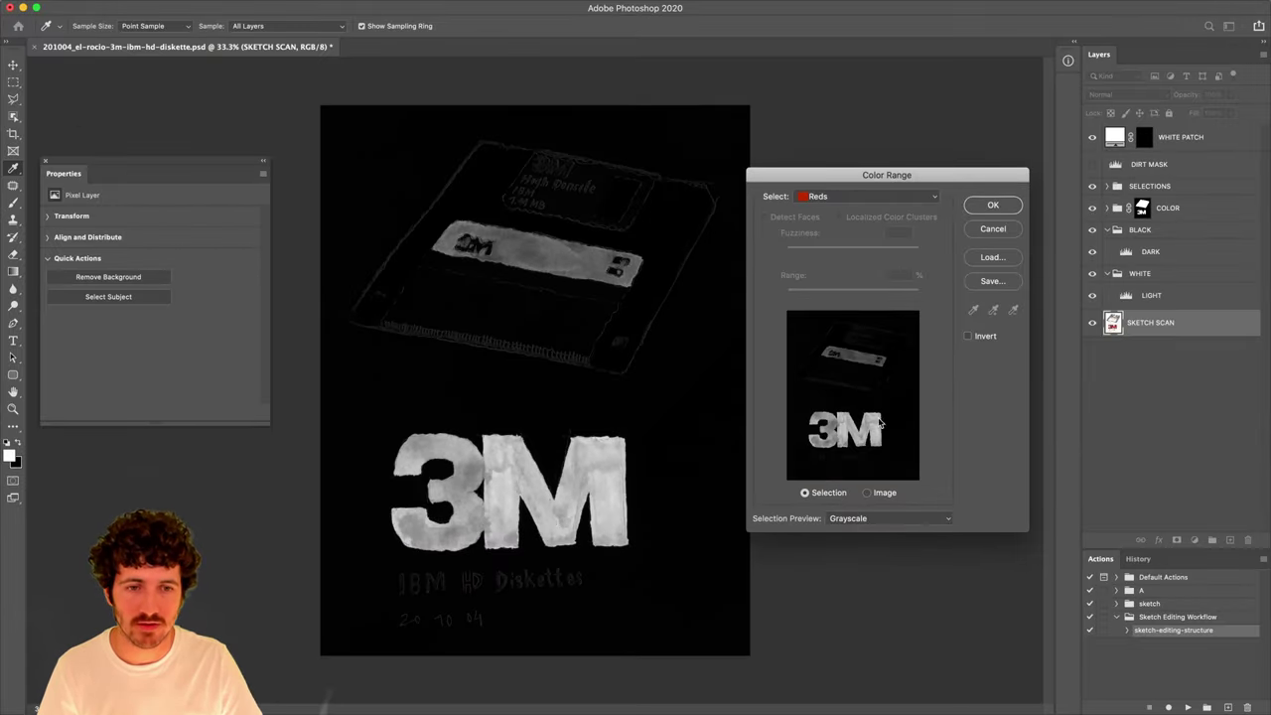
pyautogui.click(856, 199)
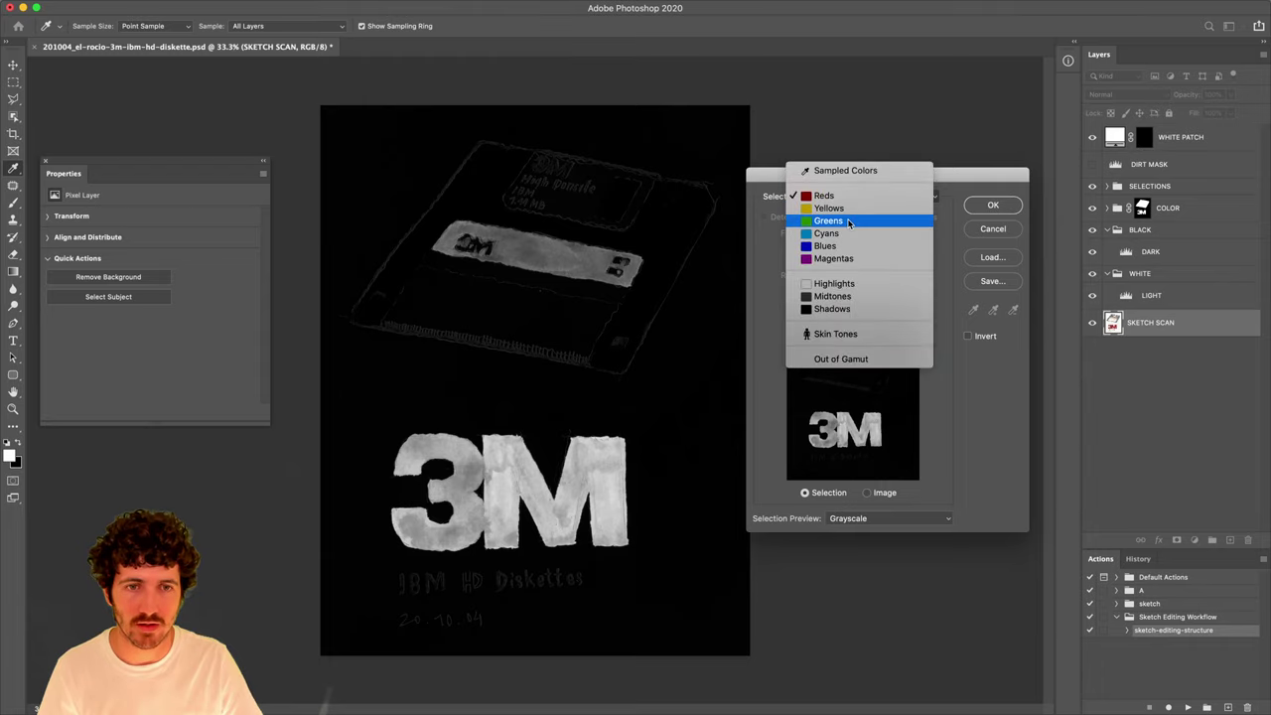
pyautogui.click(844, 211)
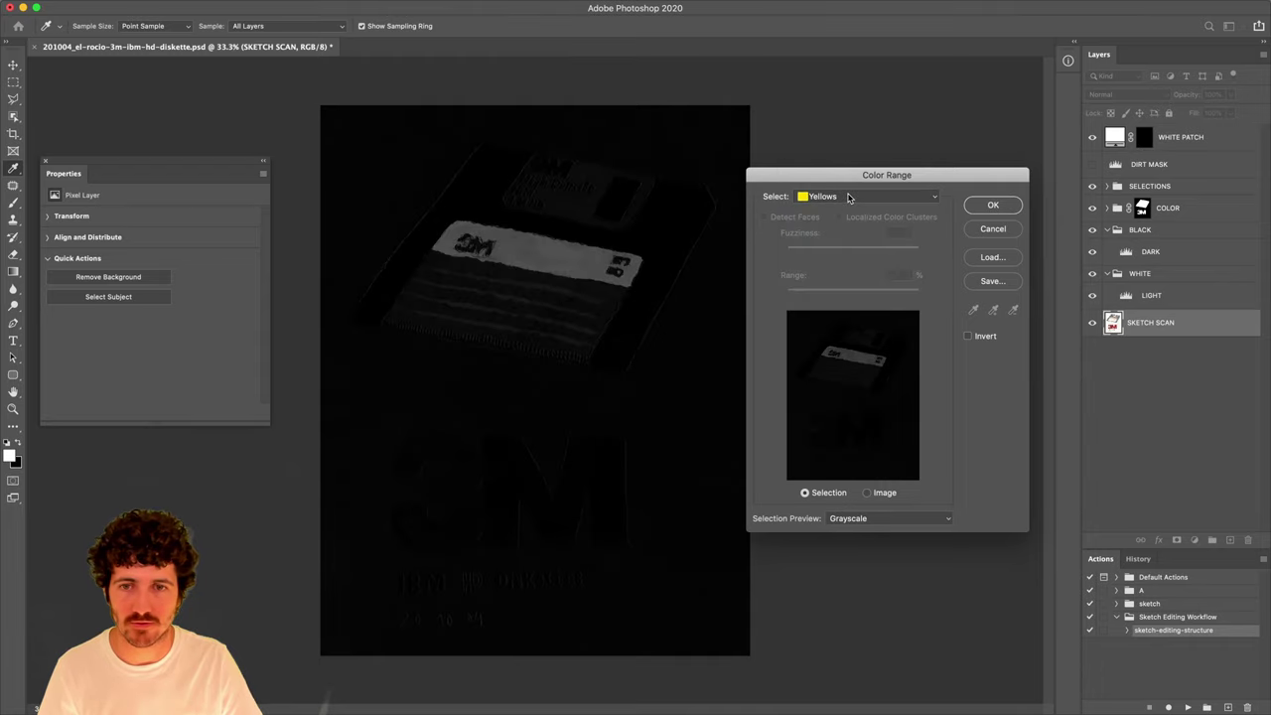
pyautogui.click(844, 197)
pyautogui.click(834, 246)
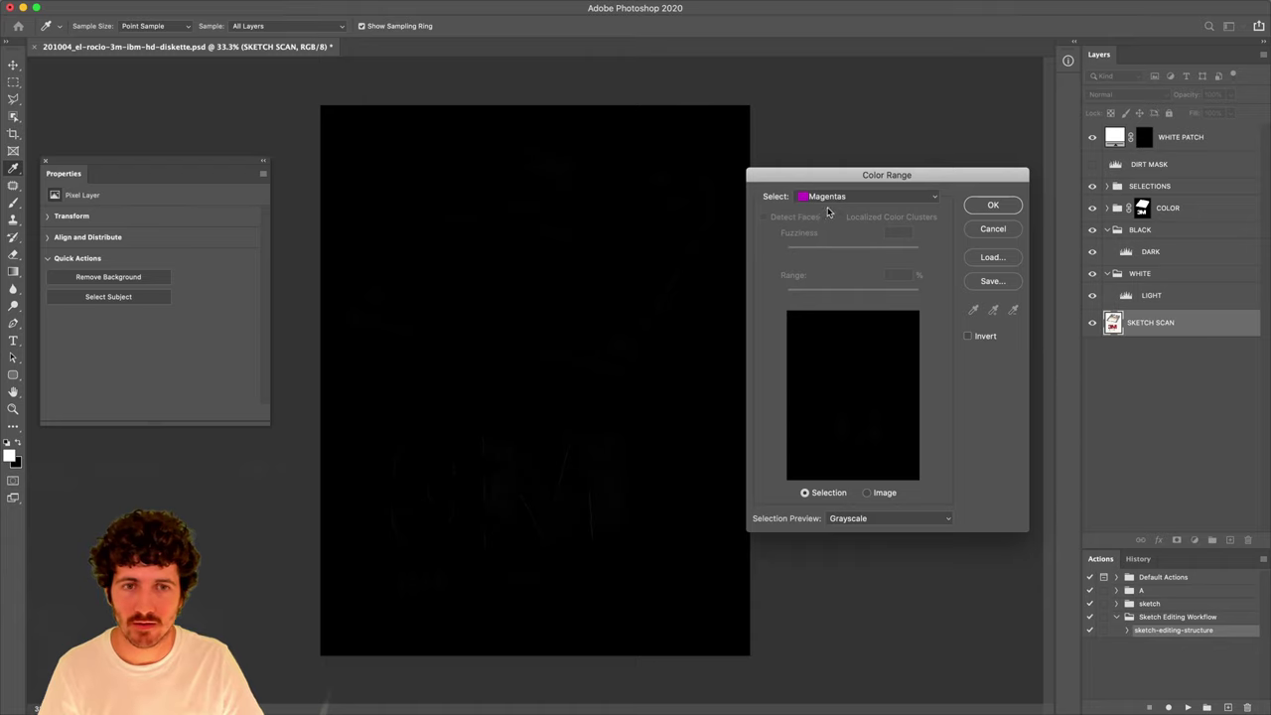
pyautogui.click(830, 199)
pyautogui.click(834, 184)
pyautogui.click(839, 197)
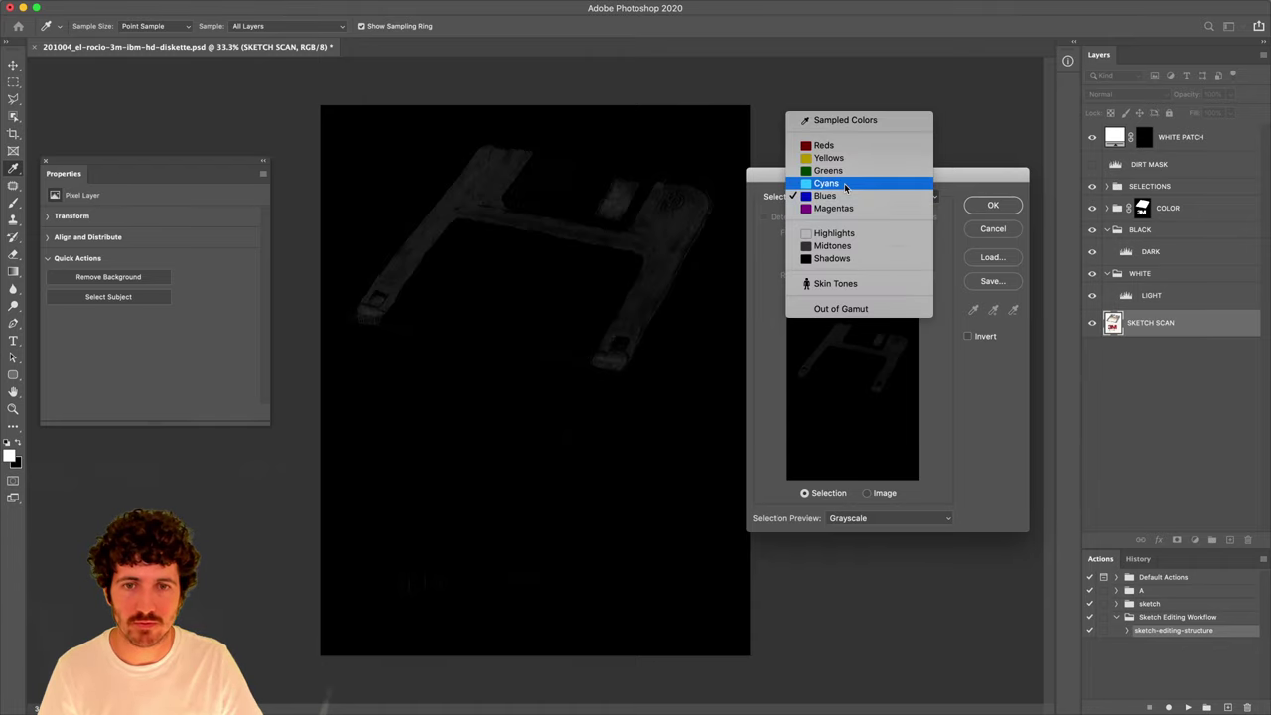
pyautogui.click(845, 185)
pyautogui.click(846, 195)
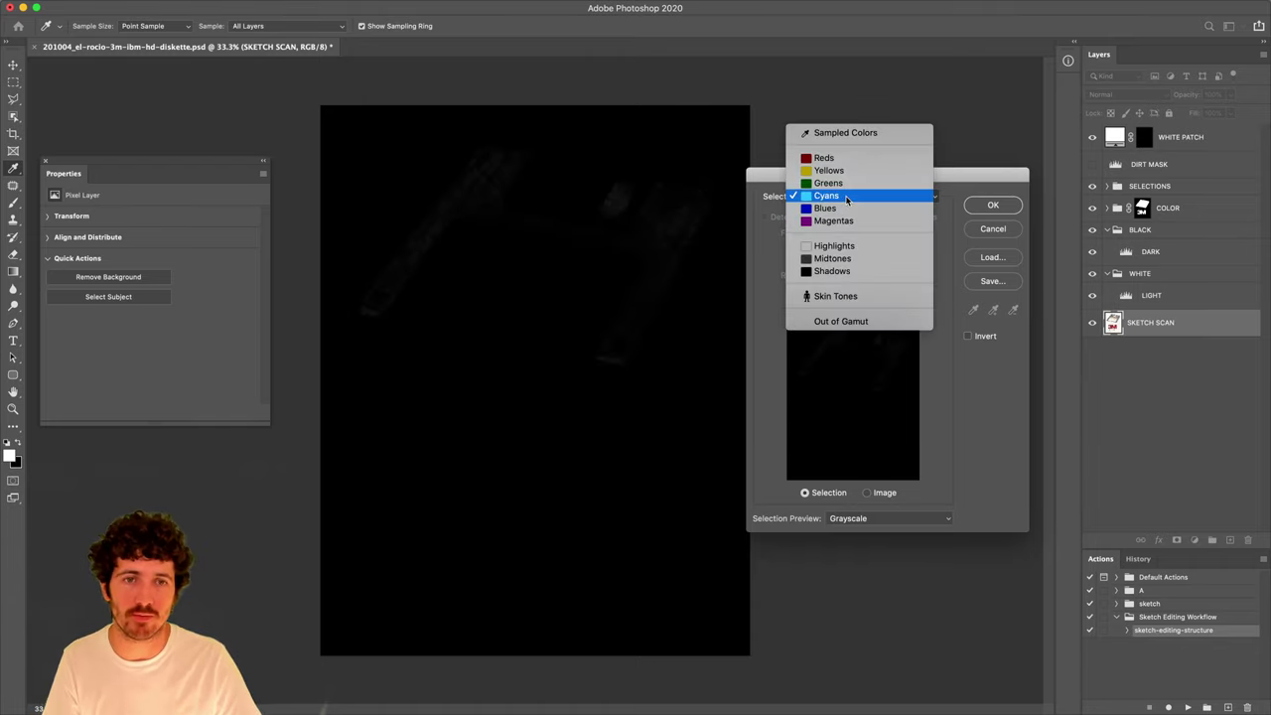
# Set Color Range to Sampled Colors and sample the dark gray body of the diskette.
pyautogui.click(856, 135)
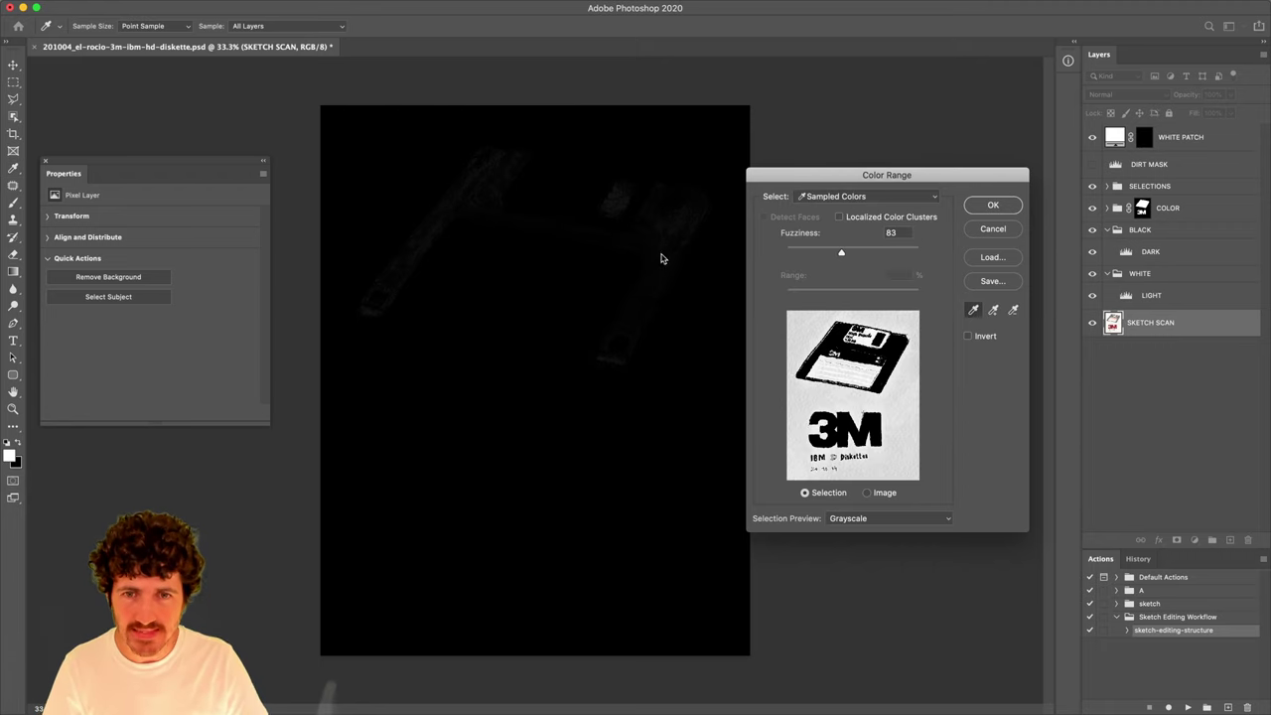
pyautogui.click(577, 251)
pyautogui.click(570, 222)
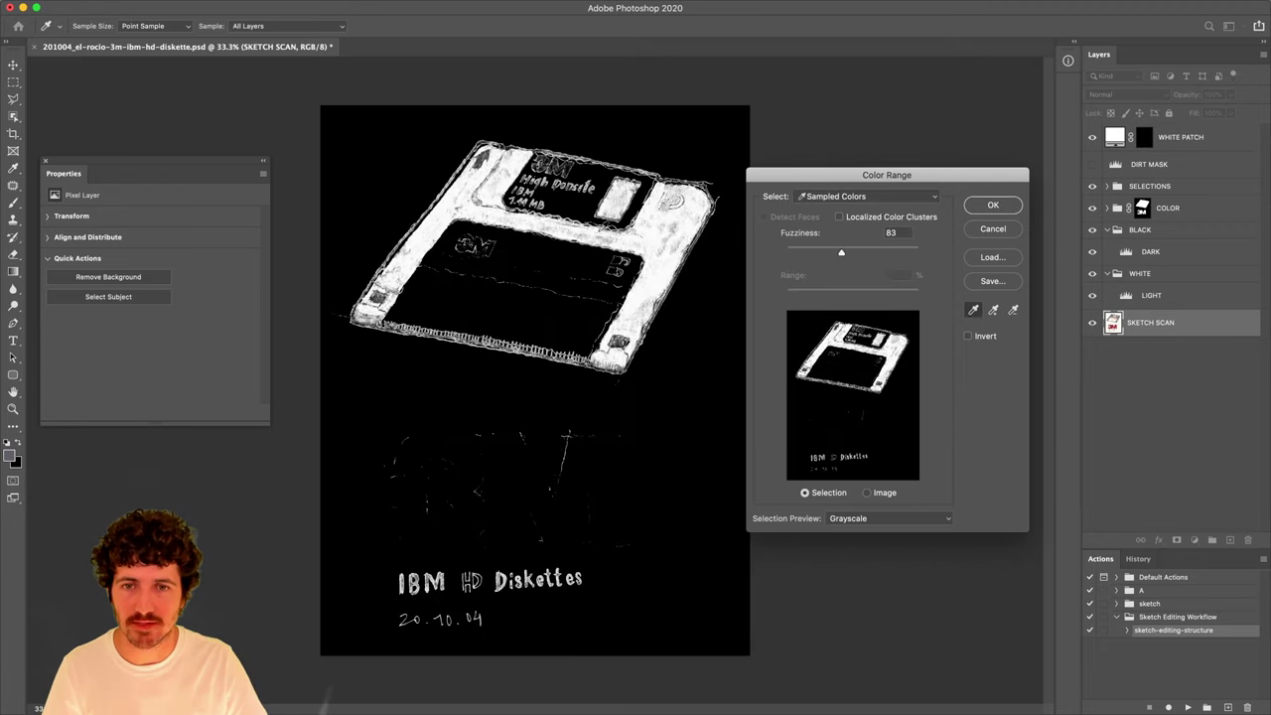
# Set the Color Range thumbnail to show the image and sample several reds of the 3M logo in it.
pyautogui.click(870, 492)
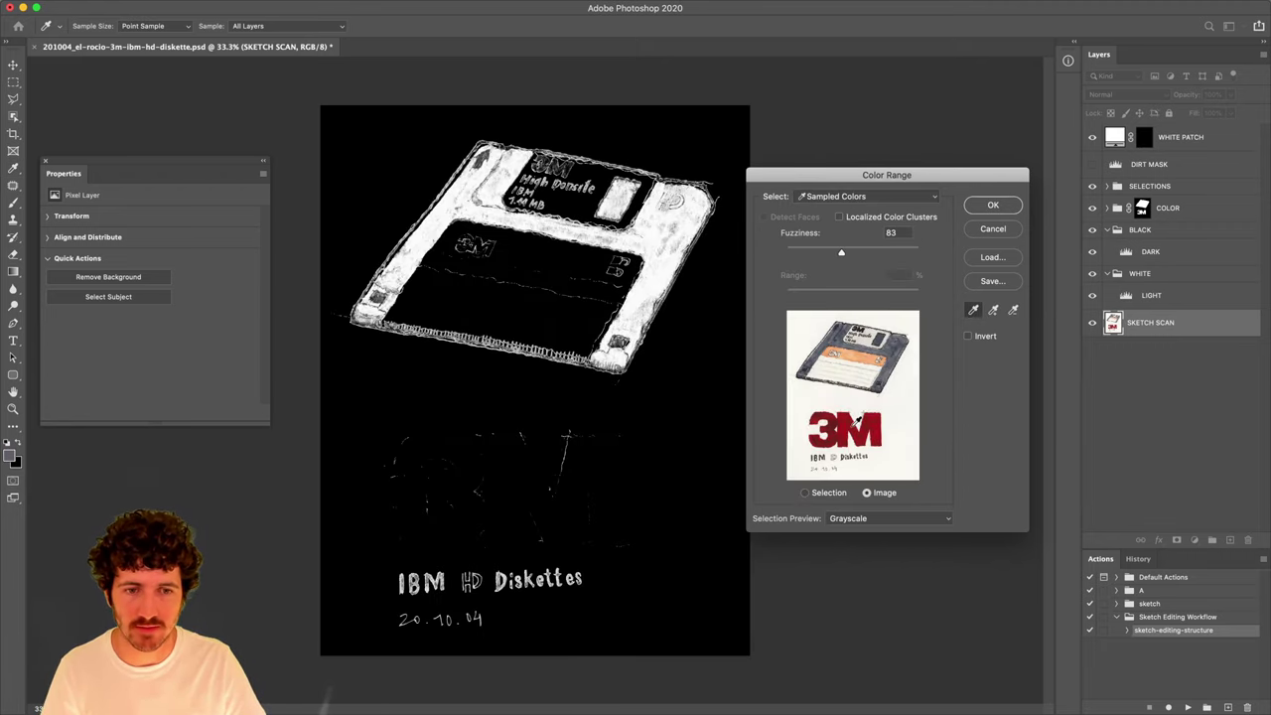
pyautogui.click(856, 421)
pyautogui.click(846, 414)
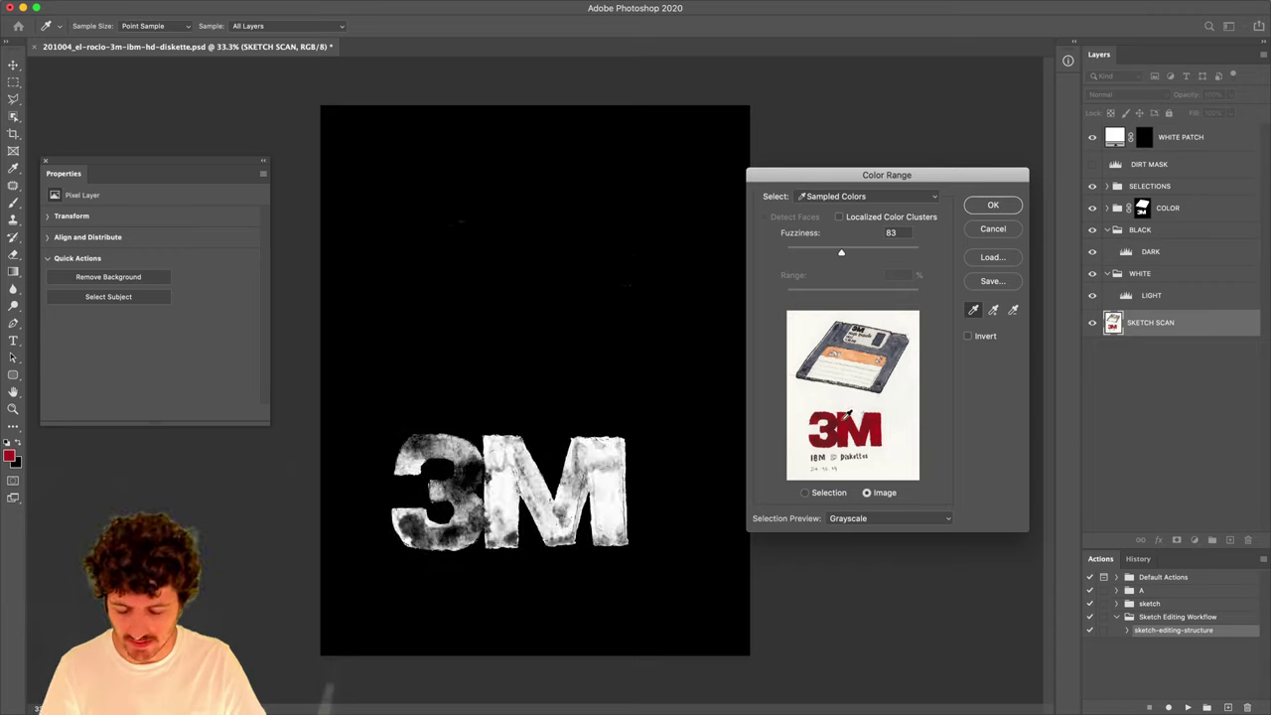
pyautogui.click(852, 420)
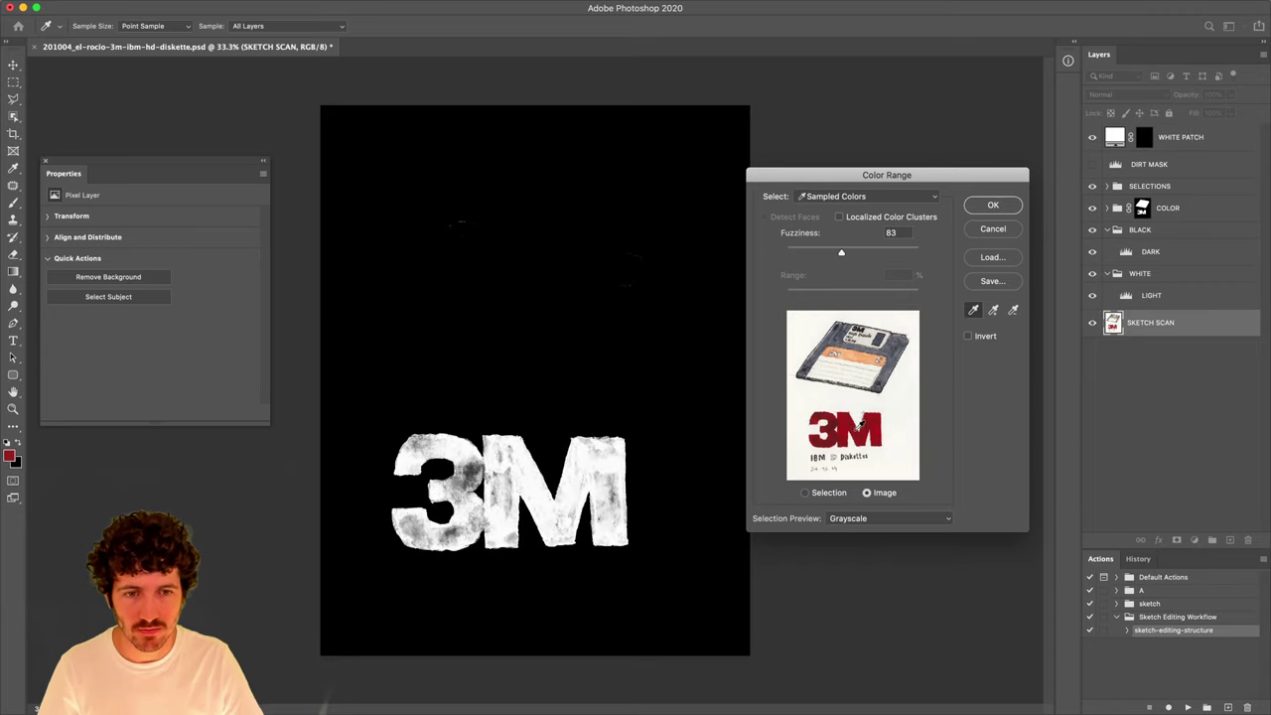
pyautogui.click(880, 429)
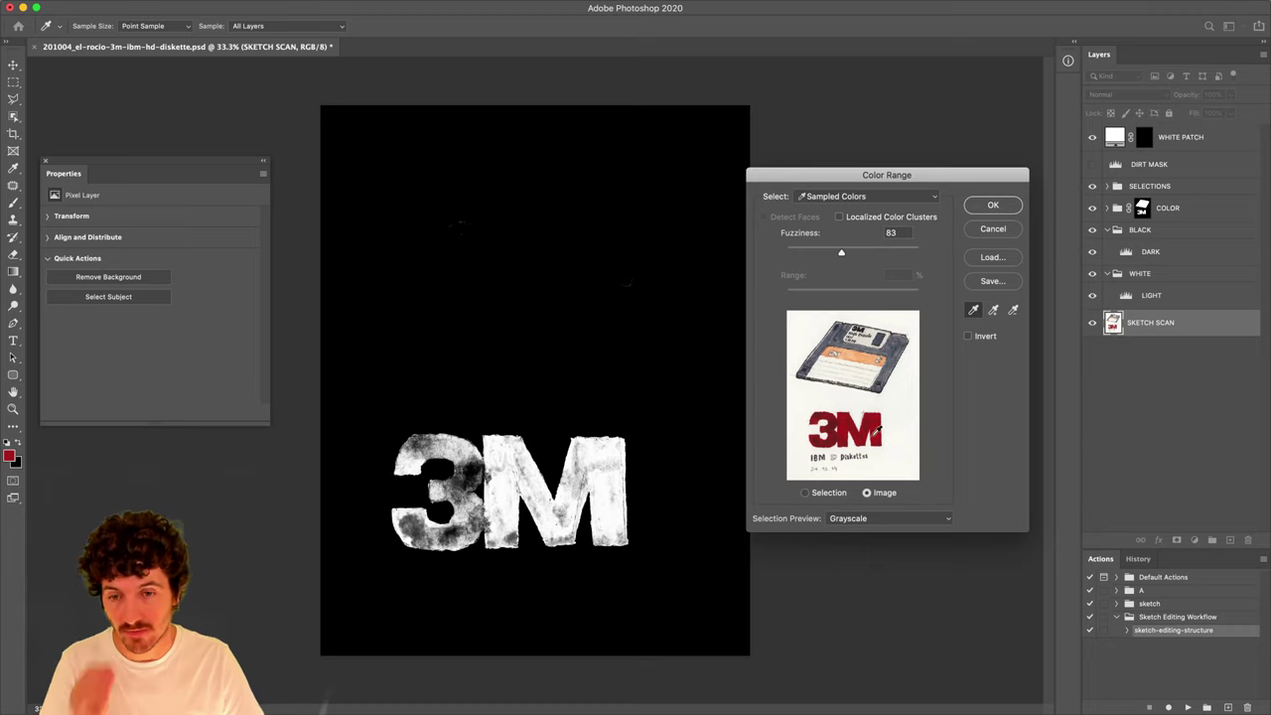
pyautogui.press('super')
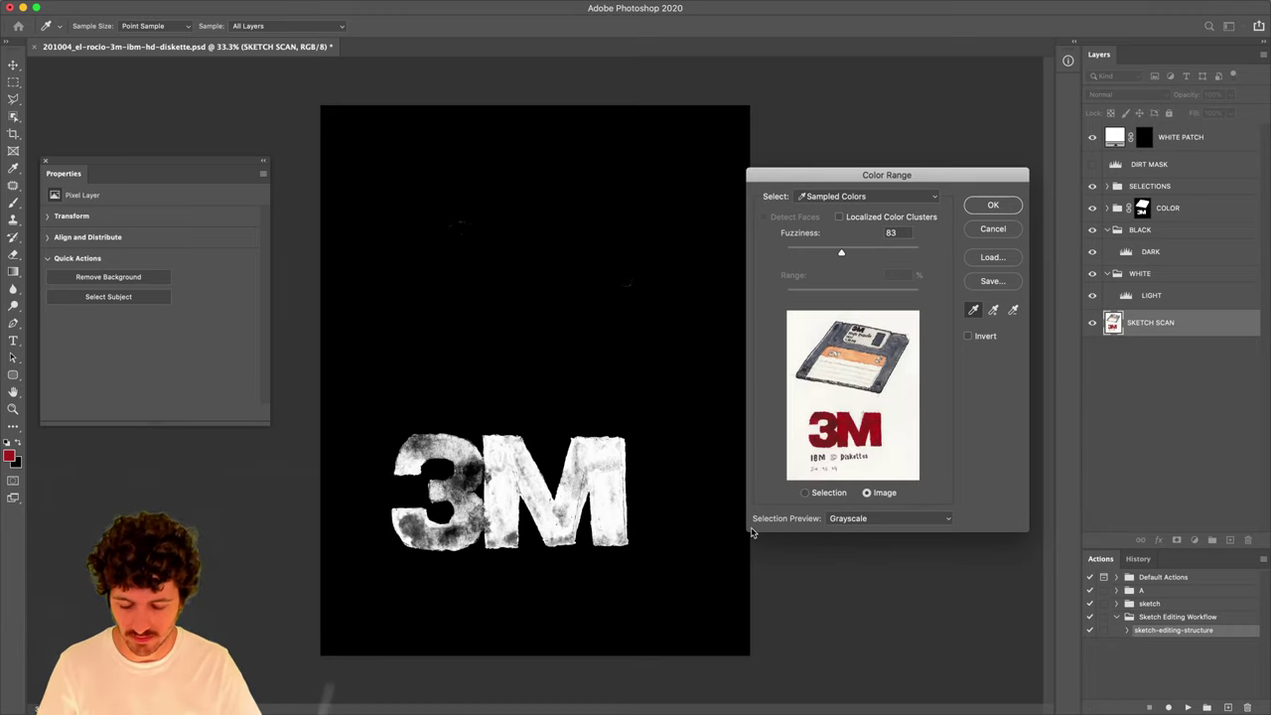
pyautogui.press('super')
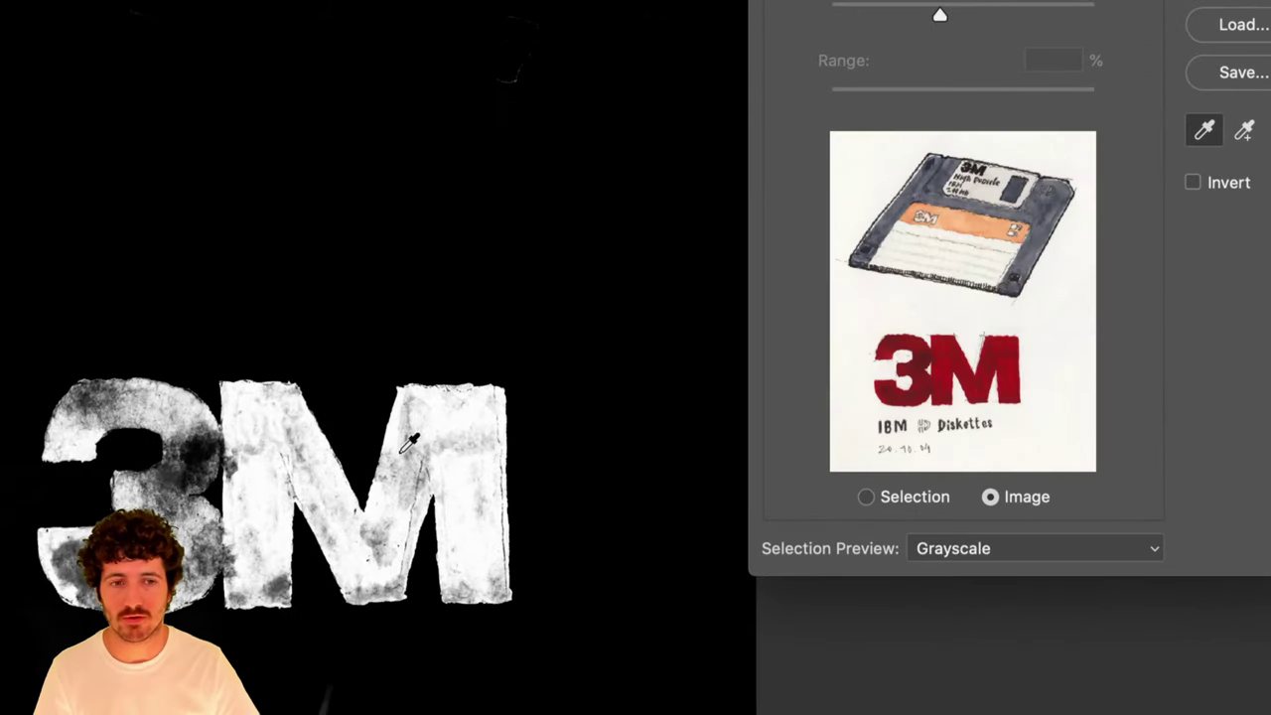
# Sample the reds of the large 3M logo on the canvas, adding its lighter and darker tones to the sampled range.
pyautogui.click(485, 467)
pyautogui.click(488, 458)
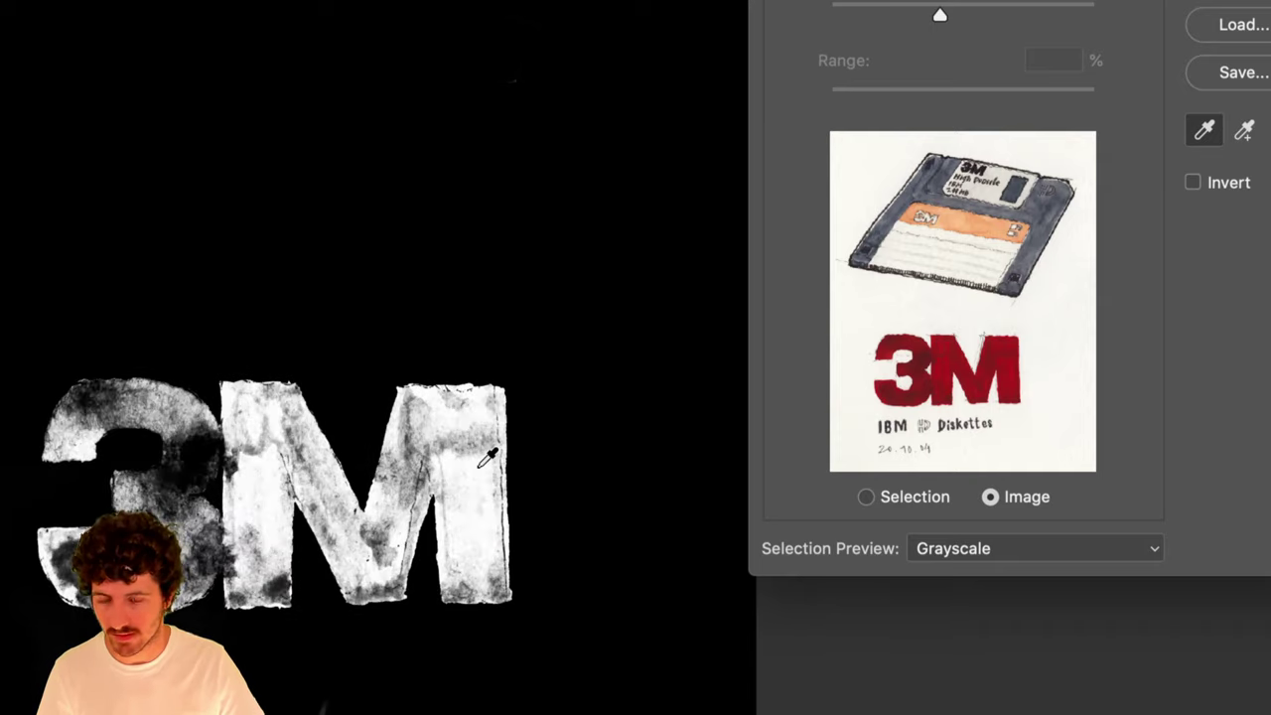
pyautogui.click(203, 456)
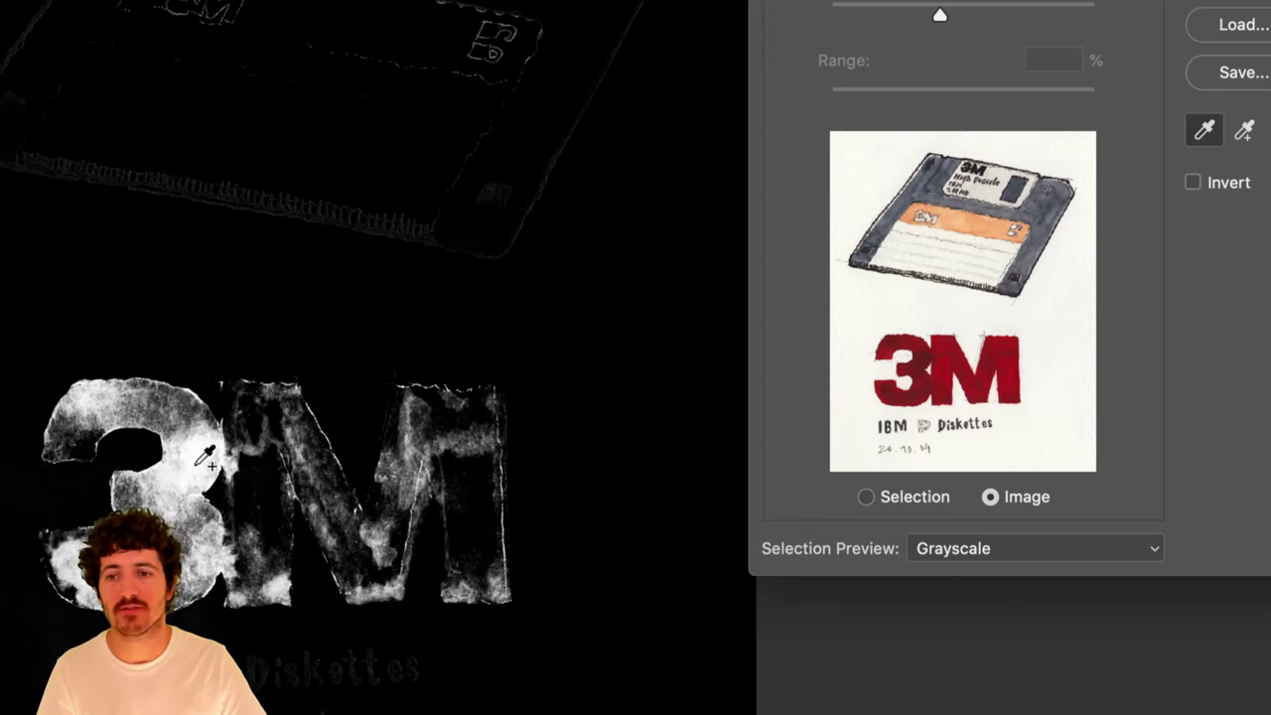
pyautogui.keyDown('shift'); pyautogui.click(485, 504); pyautogui.keyUp('shift')
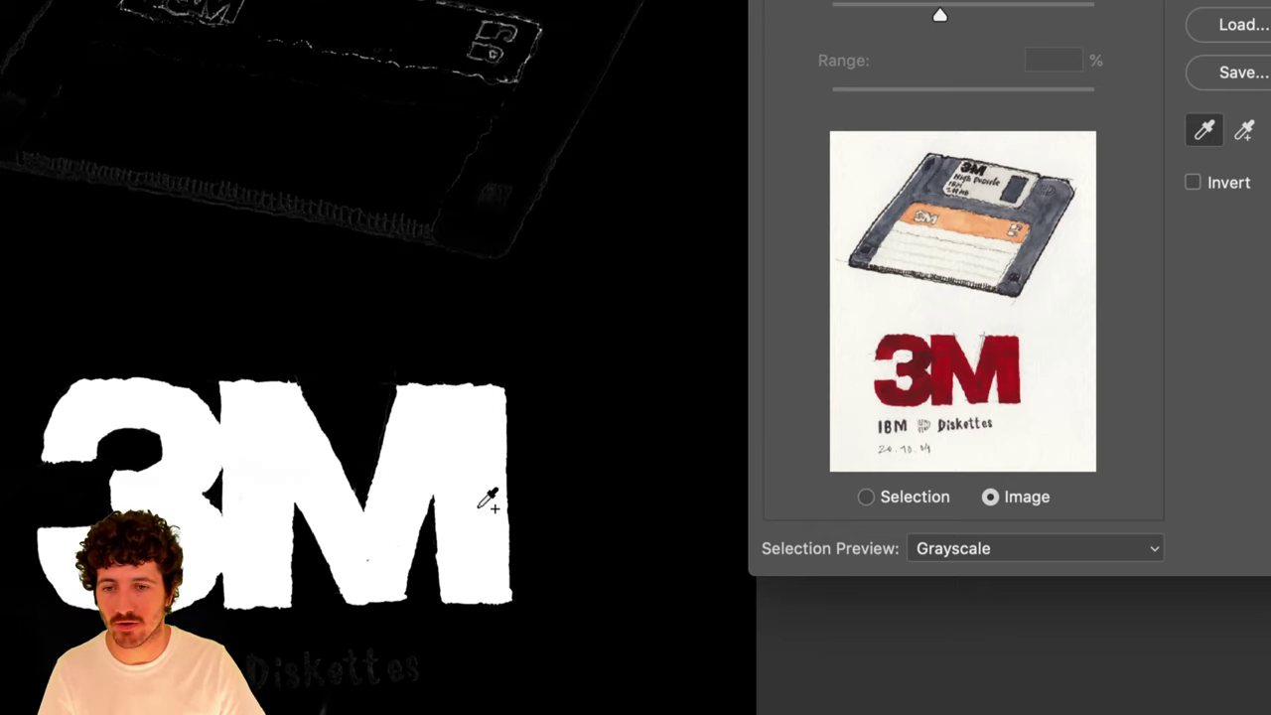
pyautogui.keyDown('shift'); pyautogui.click(258, 481); pyautogui.keyUp('shift')
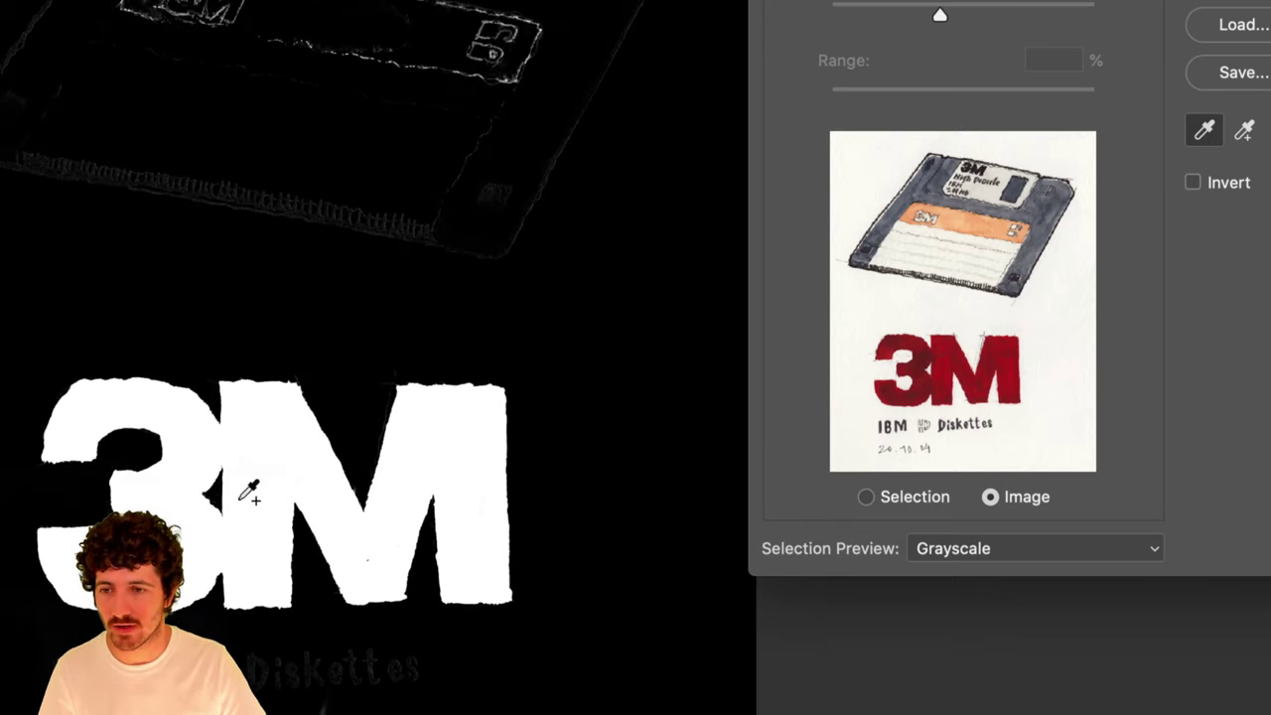
pyautogui.keyDown('shift'); pyautogui.click(382, 551); pyautogui.keyUp('shift')
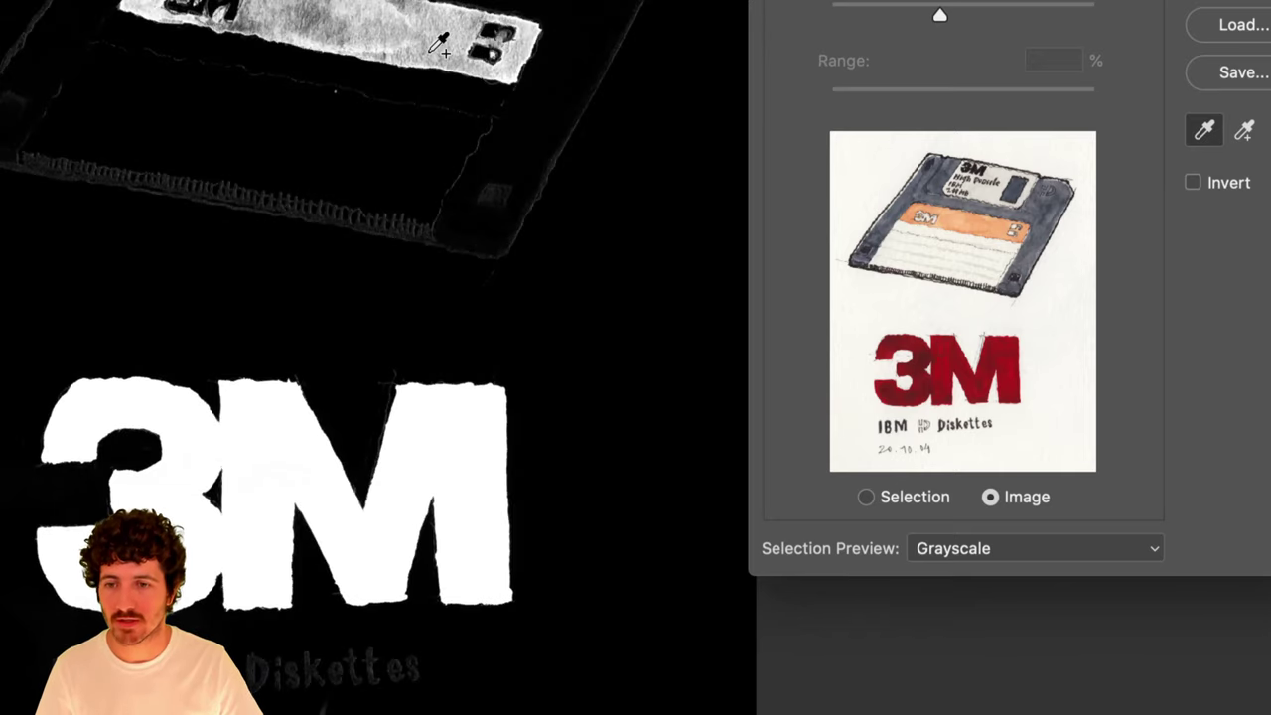
pyautogui.scroll(-5, 579, 371)
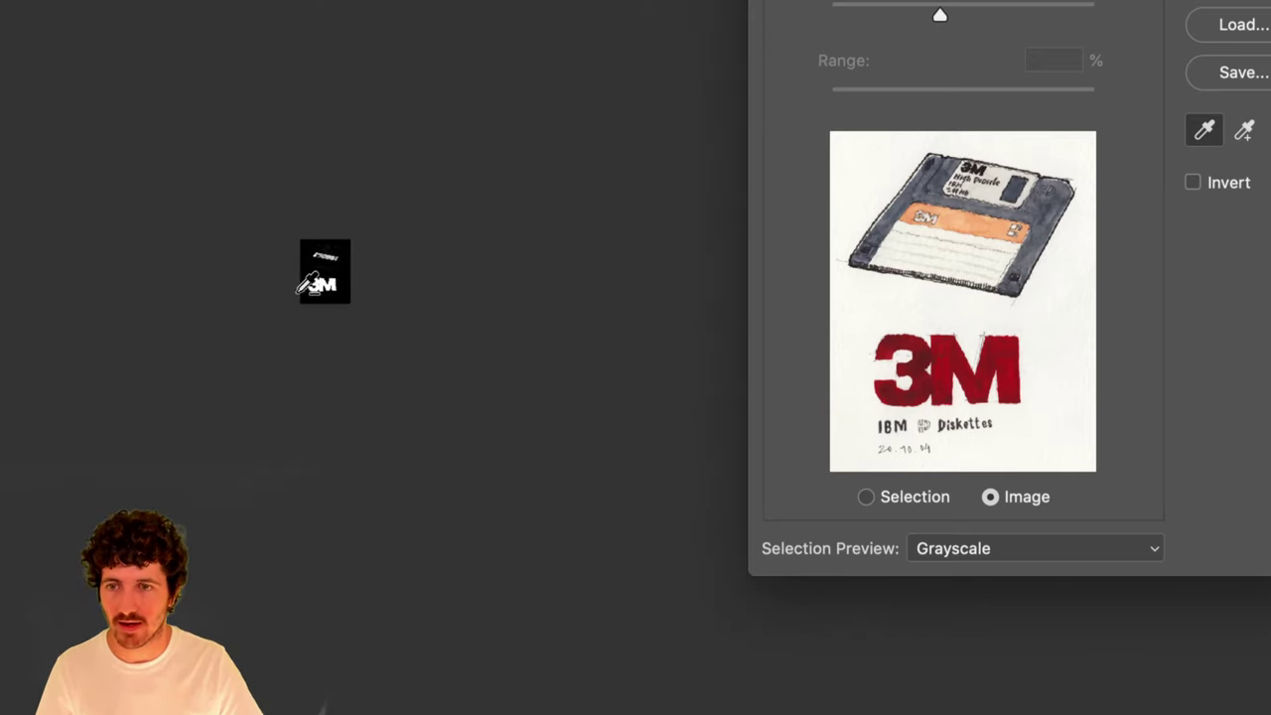
pyautogui.scroll(6, 310, 283)
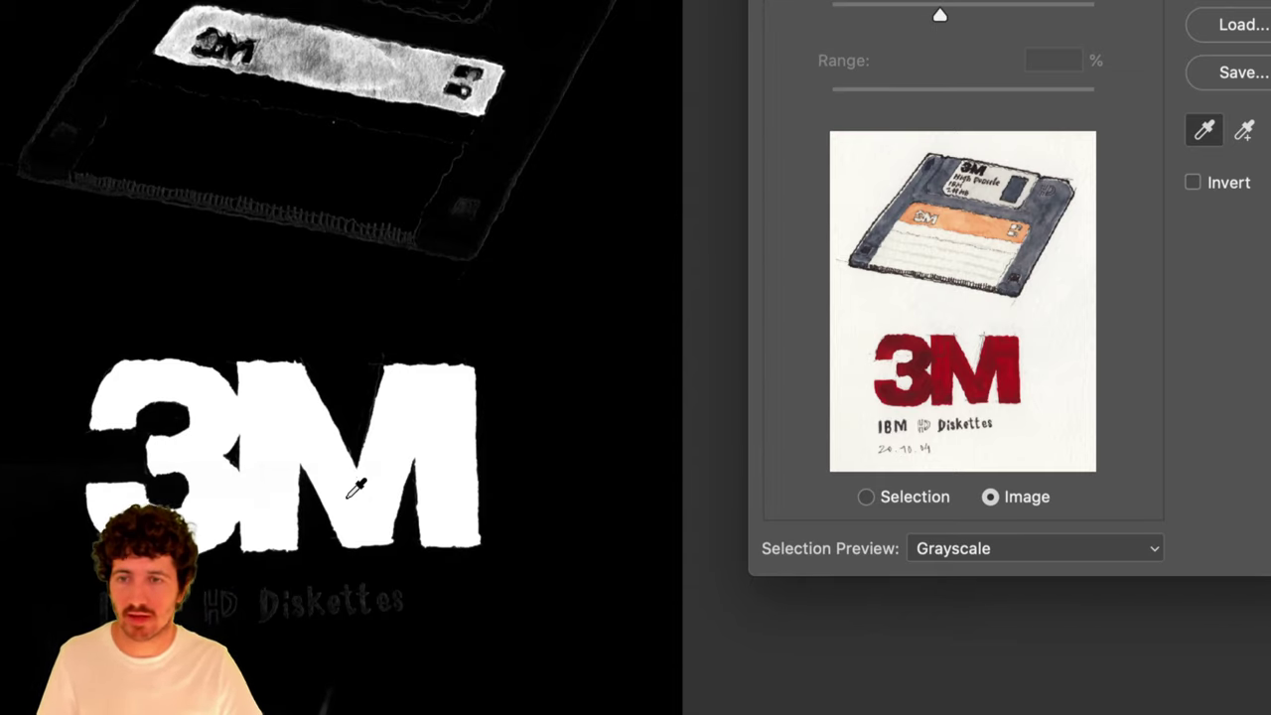
# Sample the dark tones of the diskette body and add its lower corner area to the sampled range.
pyautogui.click(413, 237)
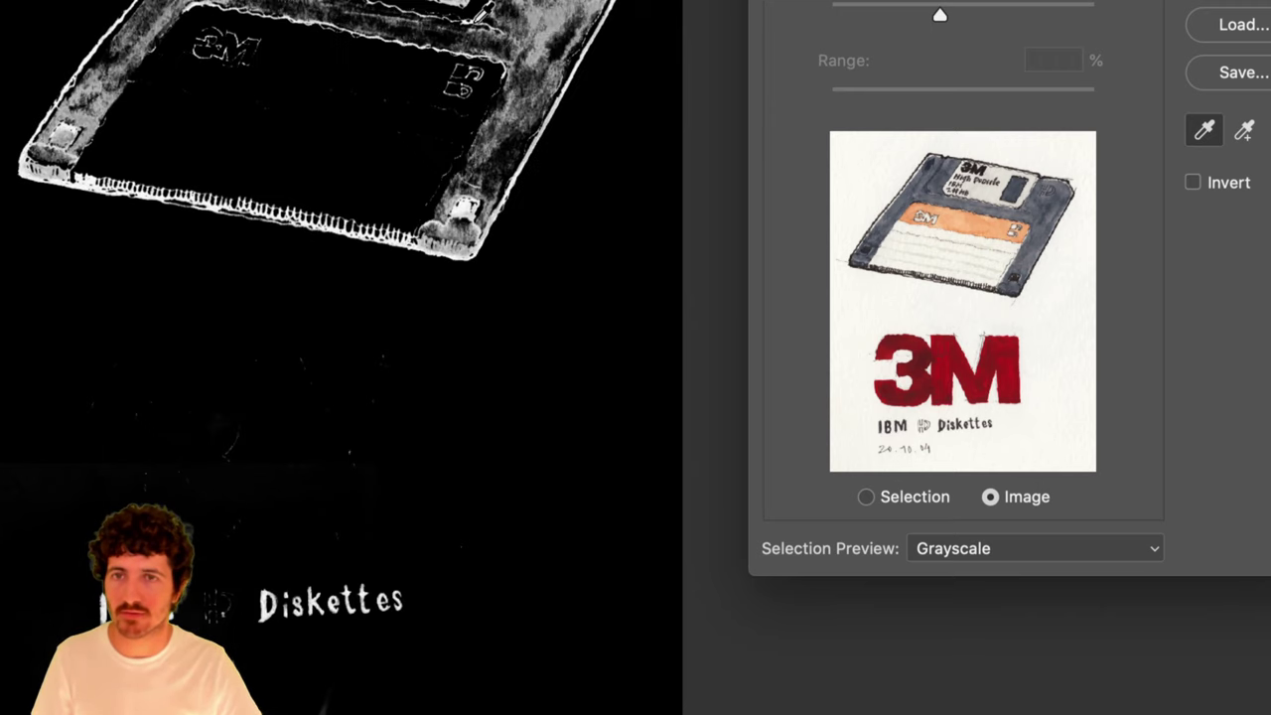
pyautogui.moveTo(480, 12)
pyautogui.mouseDown()
pyautogui.moveTo(484, 51)
pyautogui.moveTo(271, 79)
pyautogui.moveTo(409, 238)
pyautogui.moveTo(455, 210)
pyautogui.mouseUp()
pyautogui.keyDown('shift'); pyautogui.click(467, 203); pyautogui.keyUp('shift')
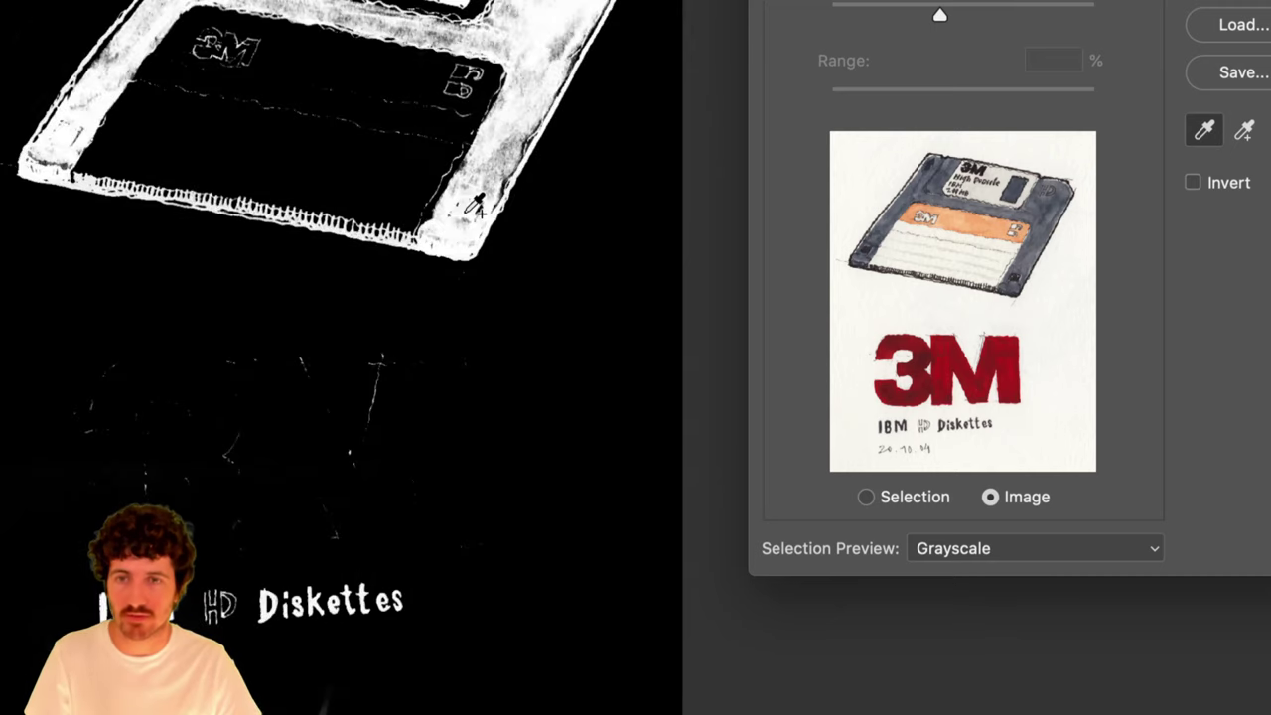
# Sample the white lined label of the diskette and add the surrounding paper tones to the sampled range.
pyautogui.click(434, 130)
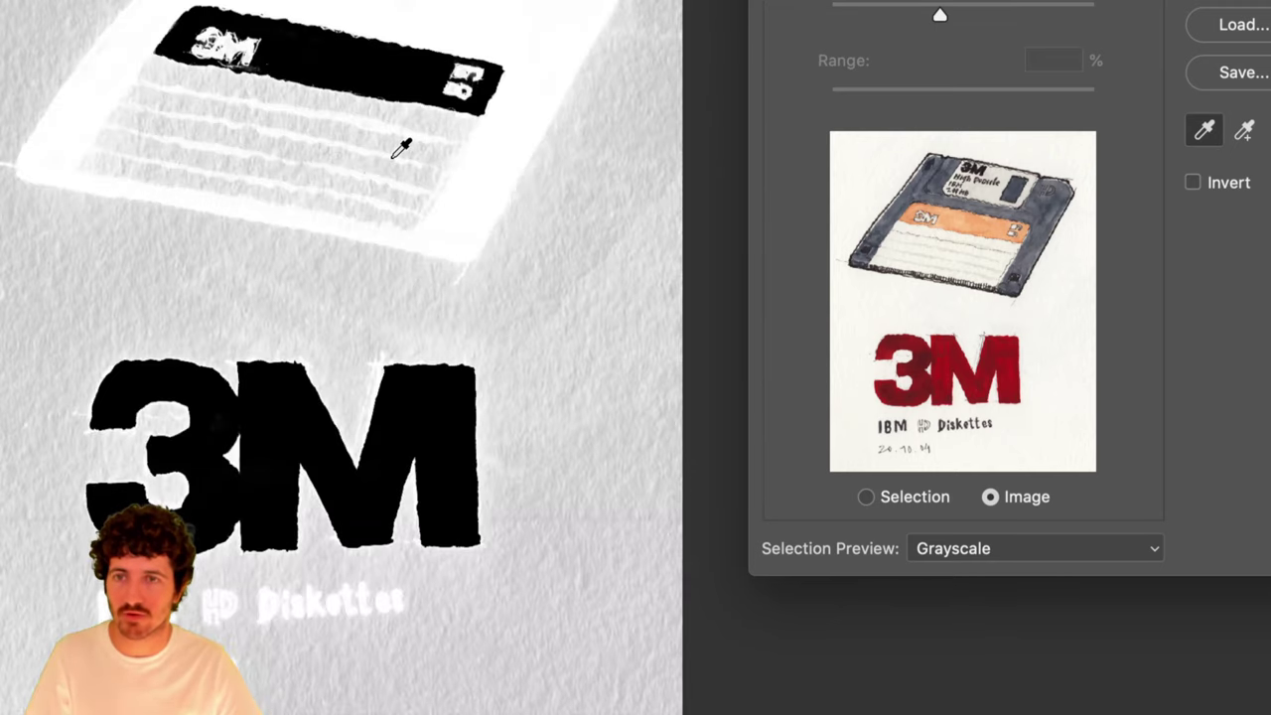
pyautogui.click(396, 145)
pyautogui.moveTo(369, 151); pyautogui.dragTo(355, 170)
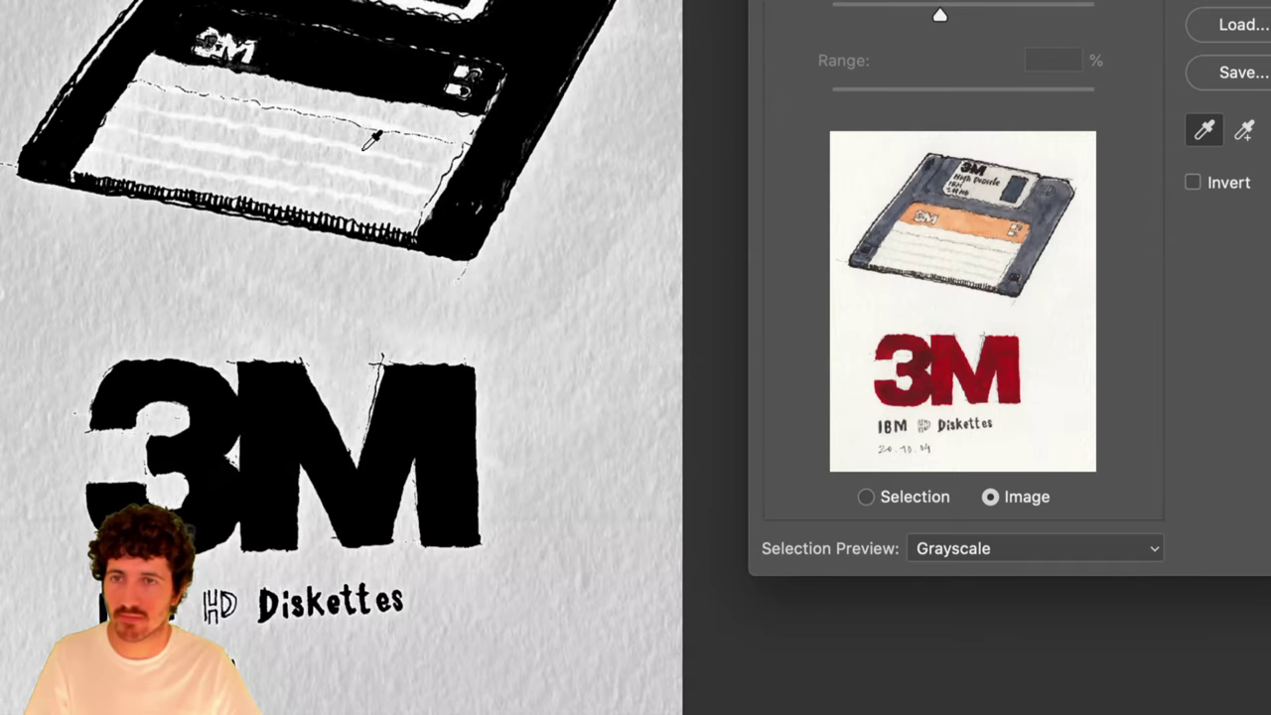
pyautogui.click(374, 140)
pyautogui.click(376, 139)
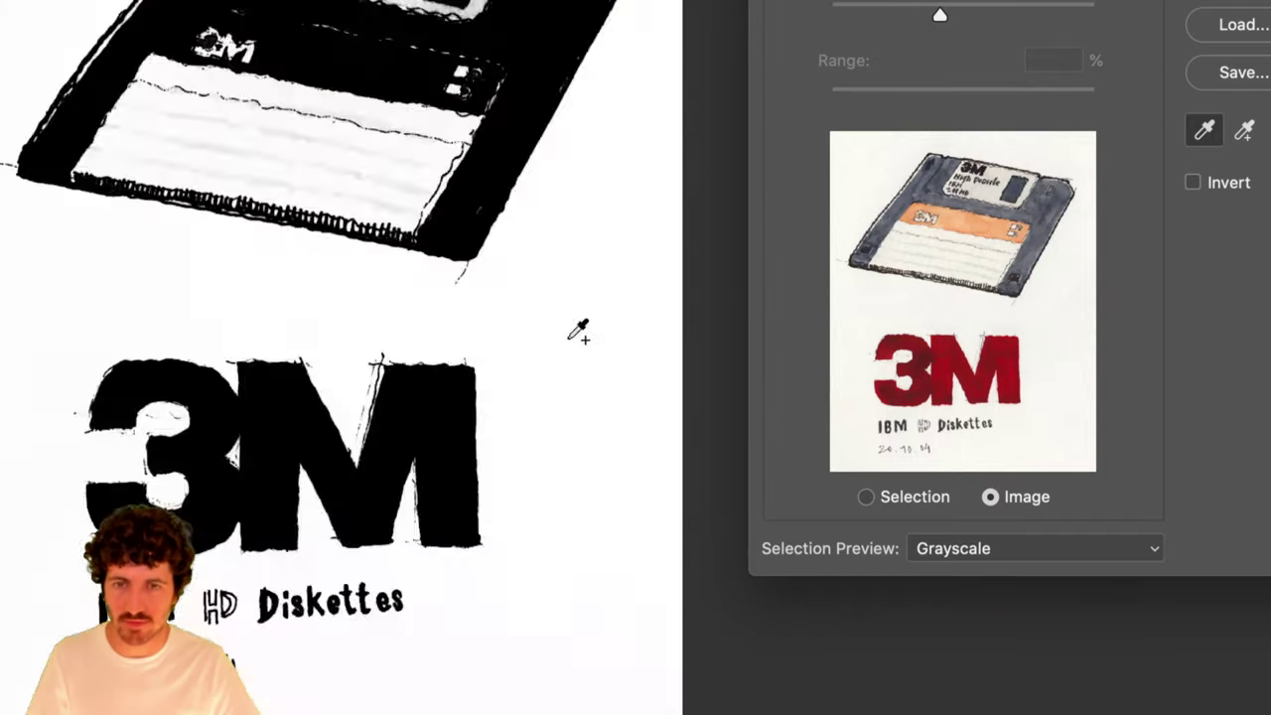
pyautogui.keyDown('shift'); pyautogui.click(589, 325); pyautogui.keyUp('shift')
pyautogui.keyDown('shift'); pyautogui.click(590, 332); pyautogui.keyUp('shift')
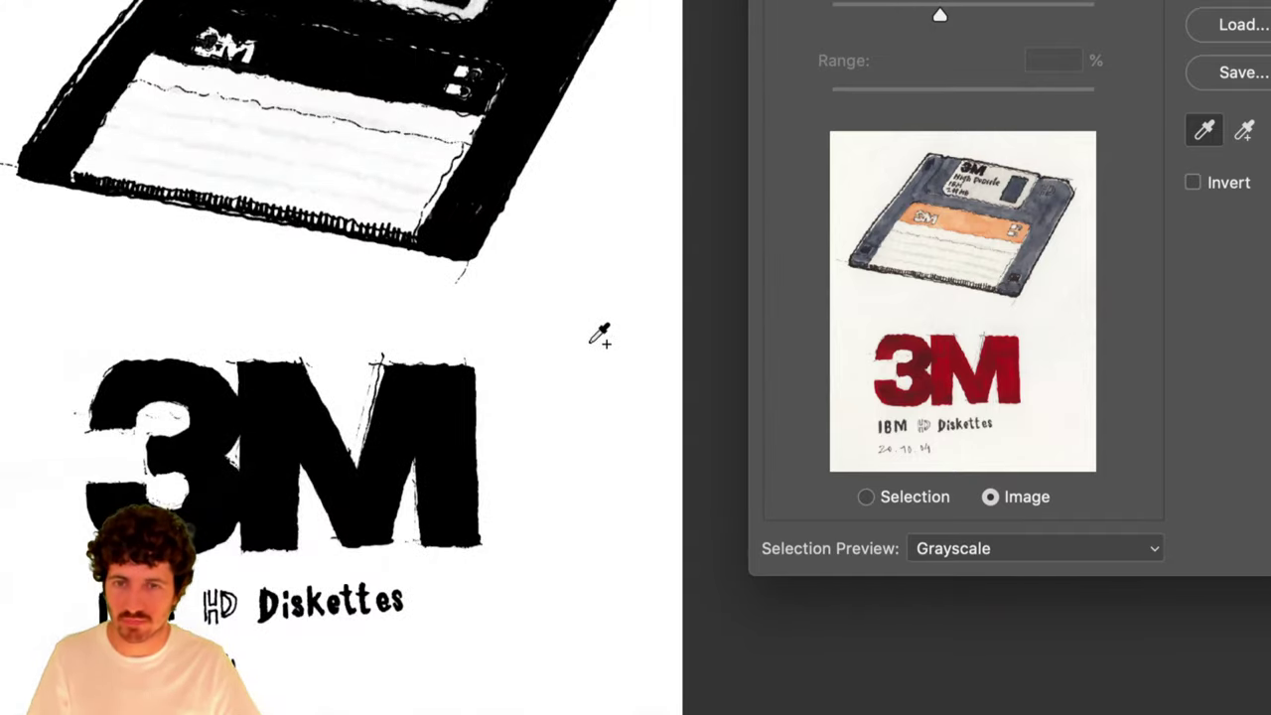
# Add the light shutter area of the diskette to the sampled range and apply the Color Range selection.
pyautogui.scroll(-2, 539, 341)
pyautogui.scroll(-1, 541, 342)
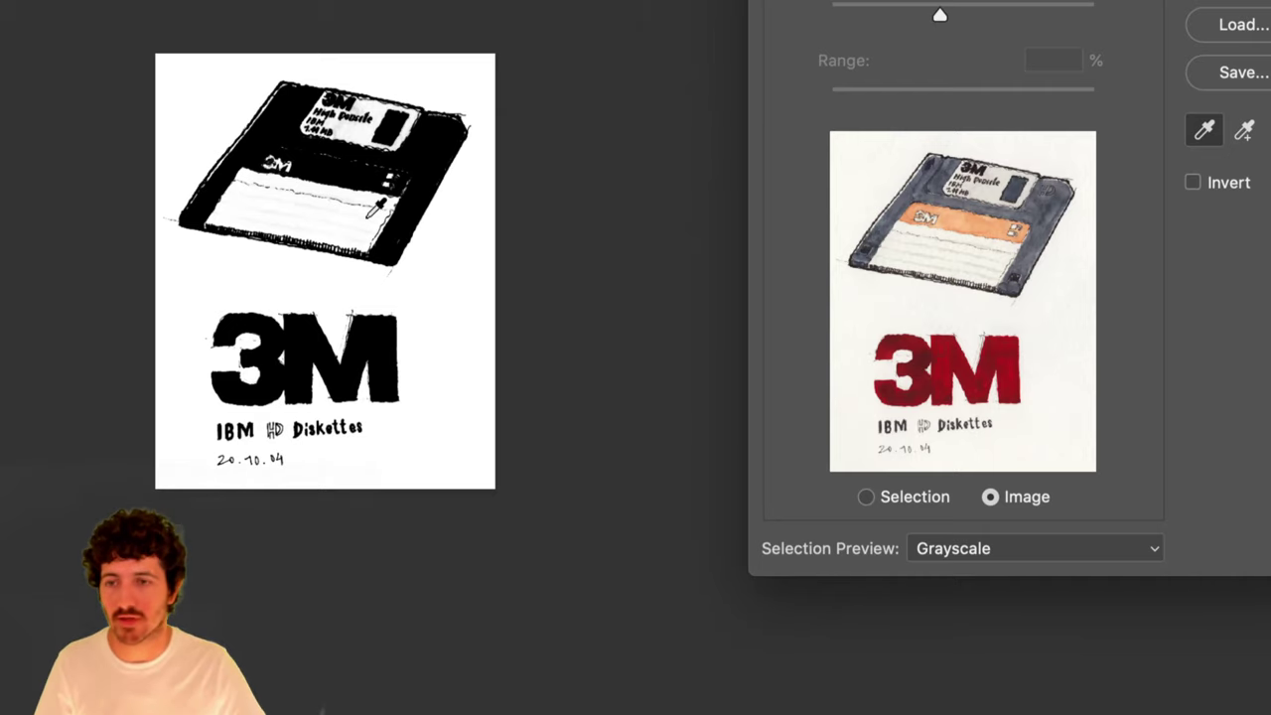
pyautogui.scroll(1, 376, 209)
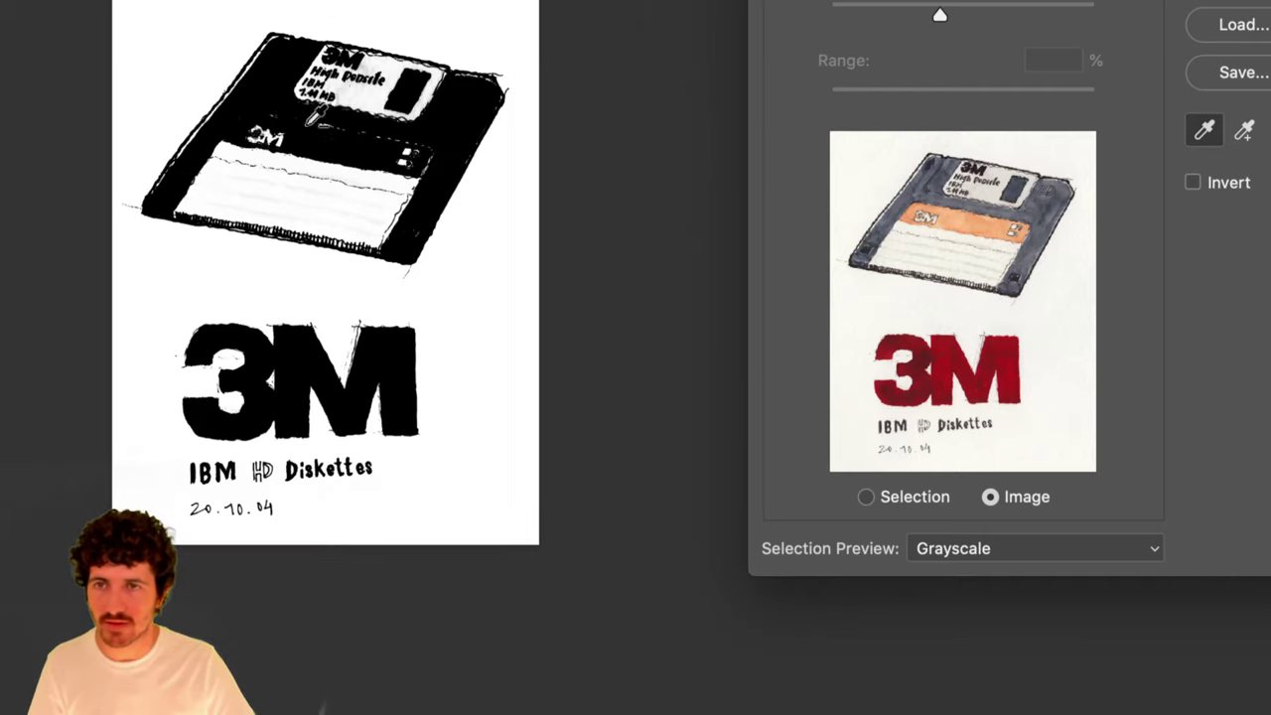
pyautogui.keyDown('shift'); pyautogui.click(354, 91); pyautogui.keyUp('shift')
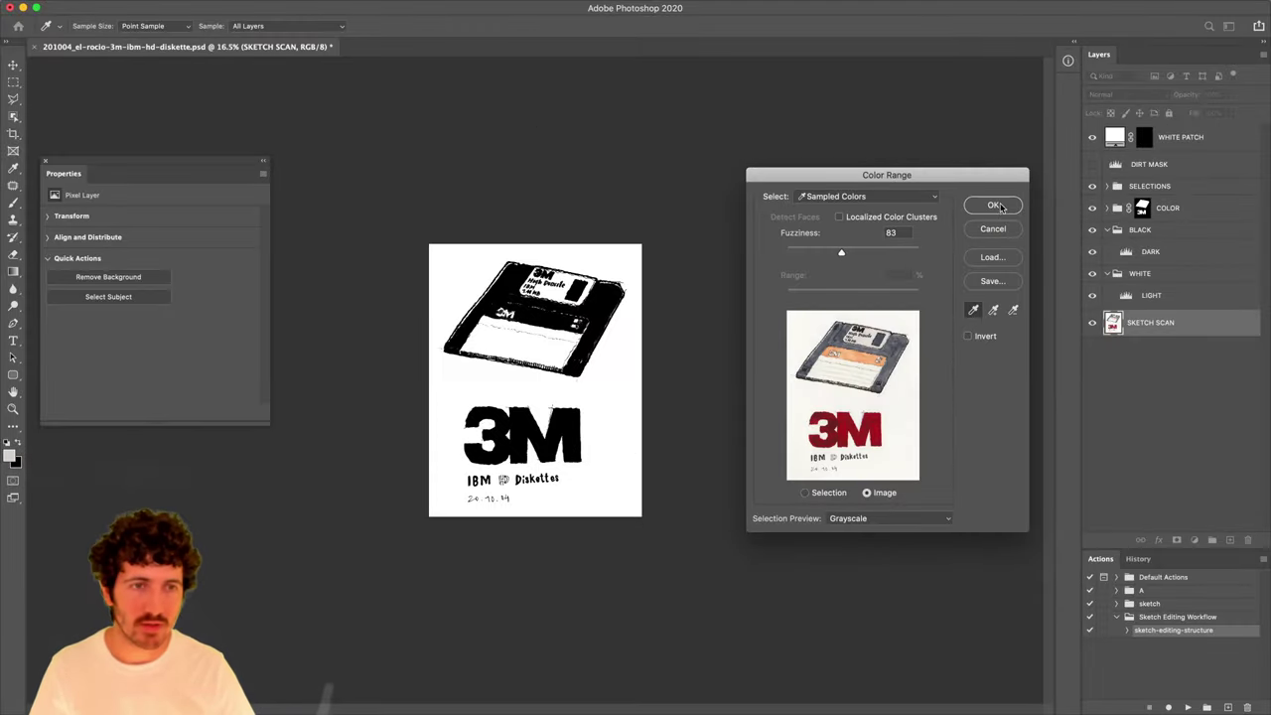
pyautogui.click(997, 205)
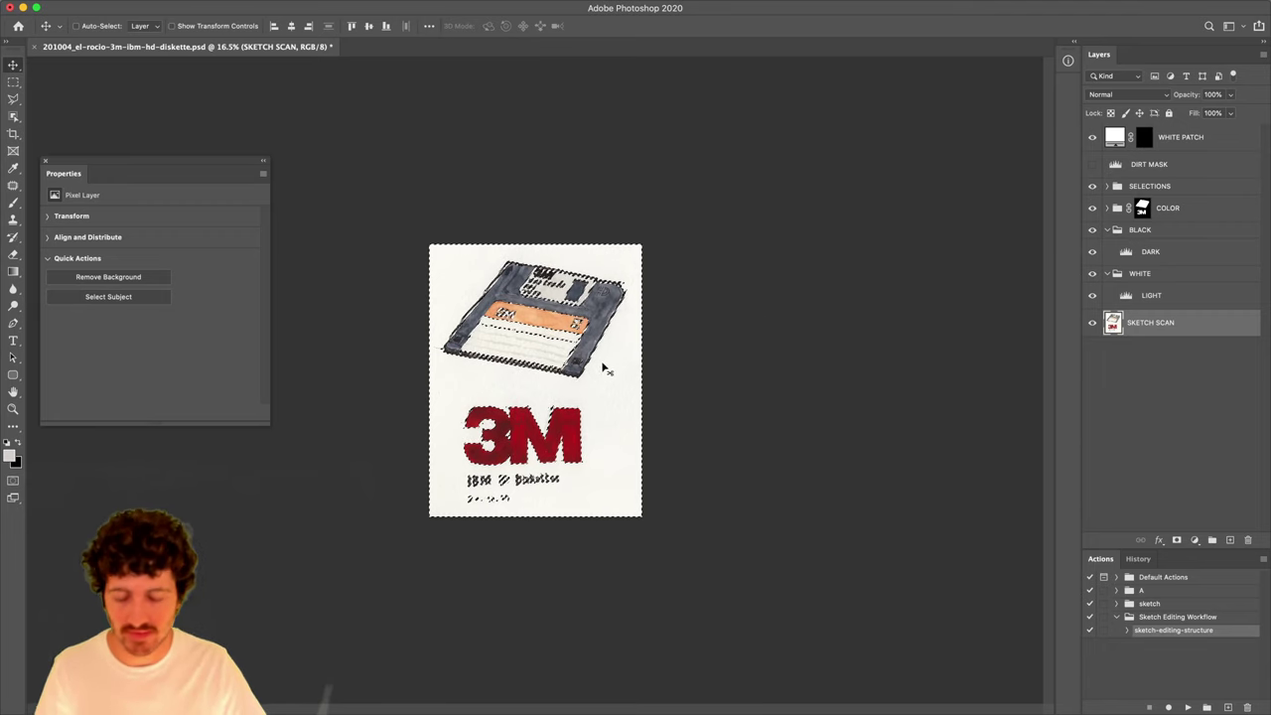
# Create a Solid Color fill layer in bright orange from the selection above the SKETCH SCAN layer.
pyautogui.press('z')
pyautogui.press('super+equal')
pyautogui.click(1195, 540)
pyautogui.click(1196, 556)
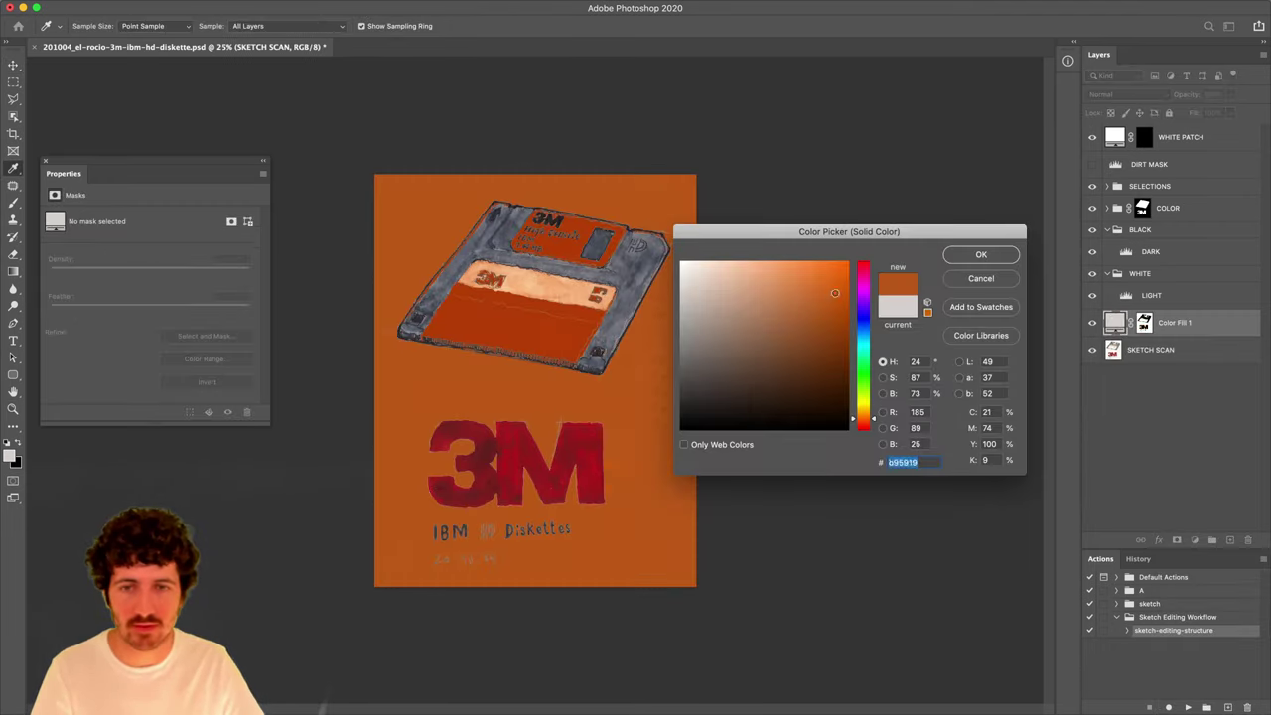
pyautogui.click(981, 254)
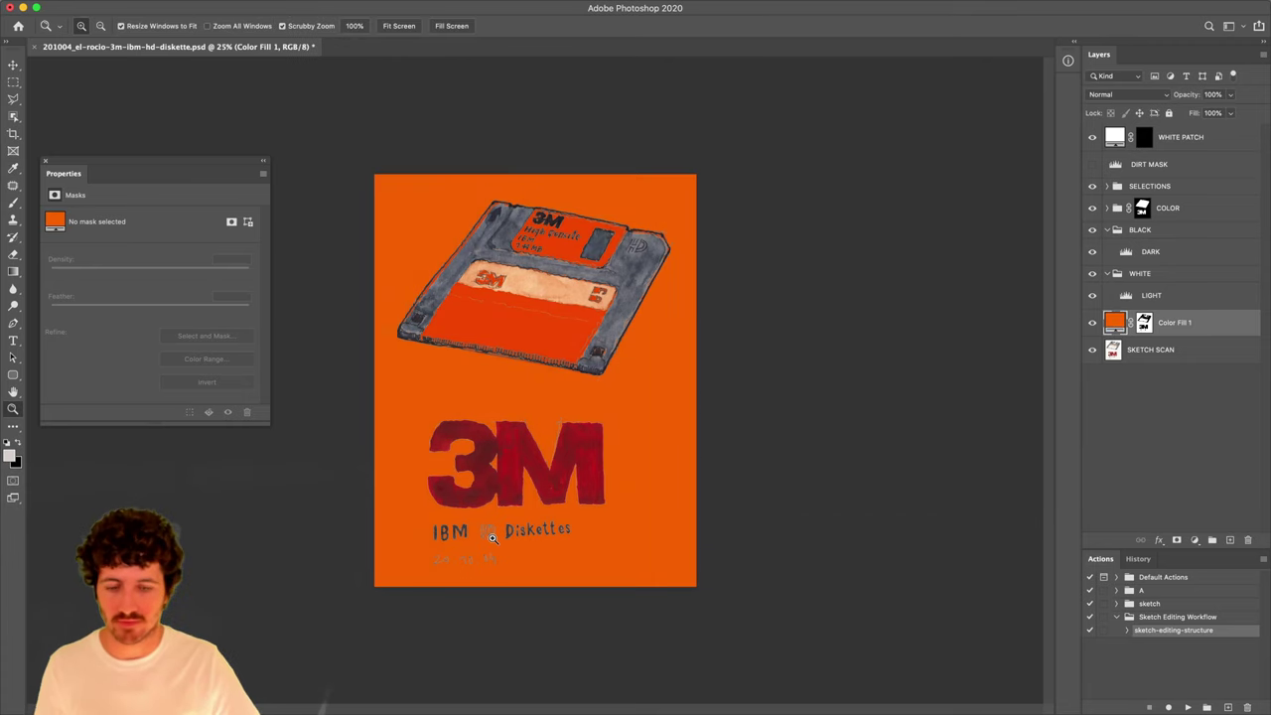
pyautogui.press('super+equal')
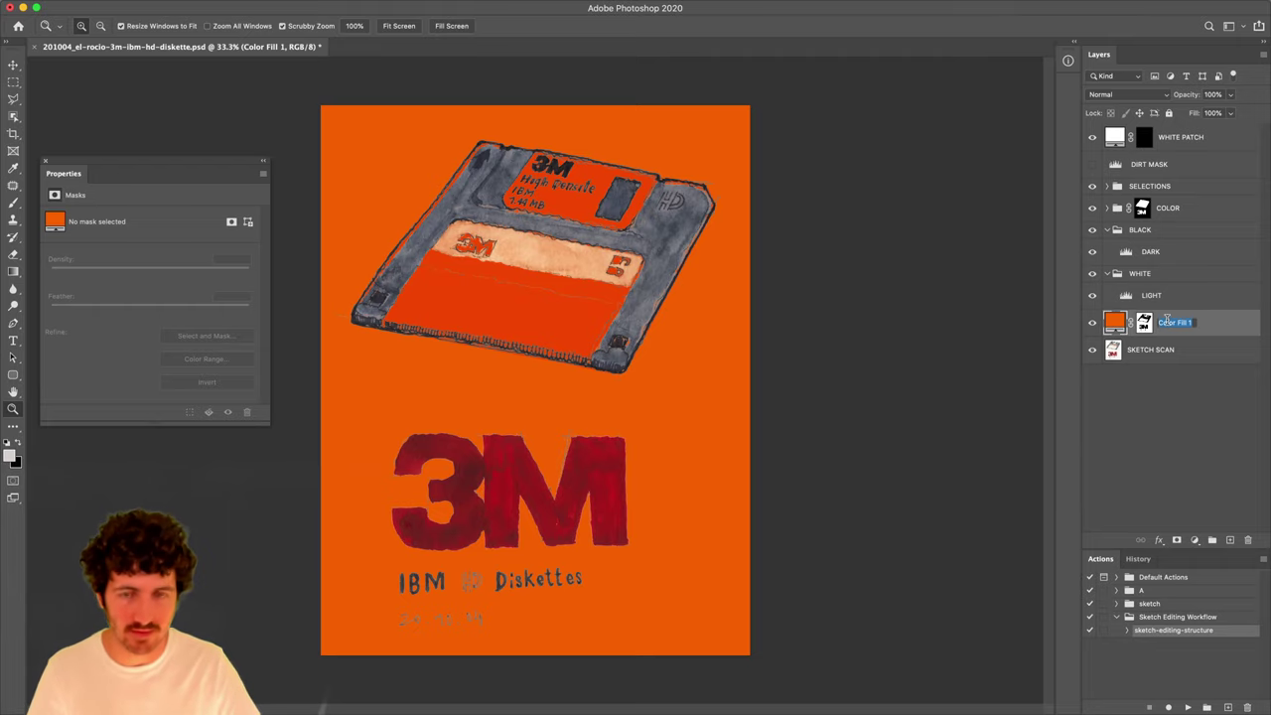
# Rename the orange fill layer as whites and check the sketch with the layer hidden and shown.
pyautogui.write('whites')
pyautogui.press('Return')
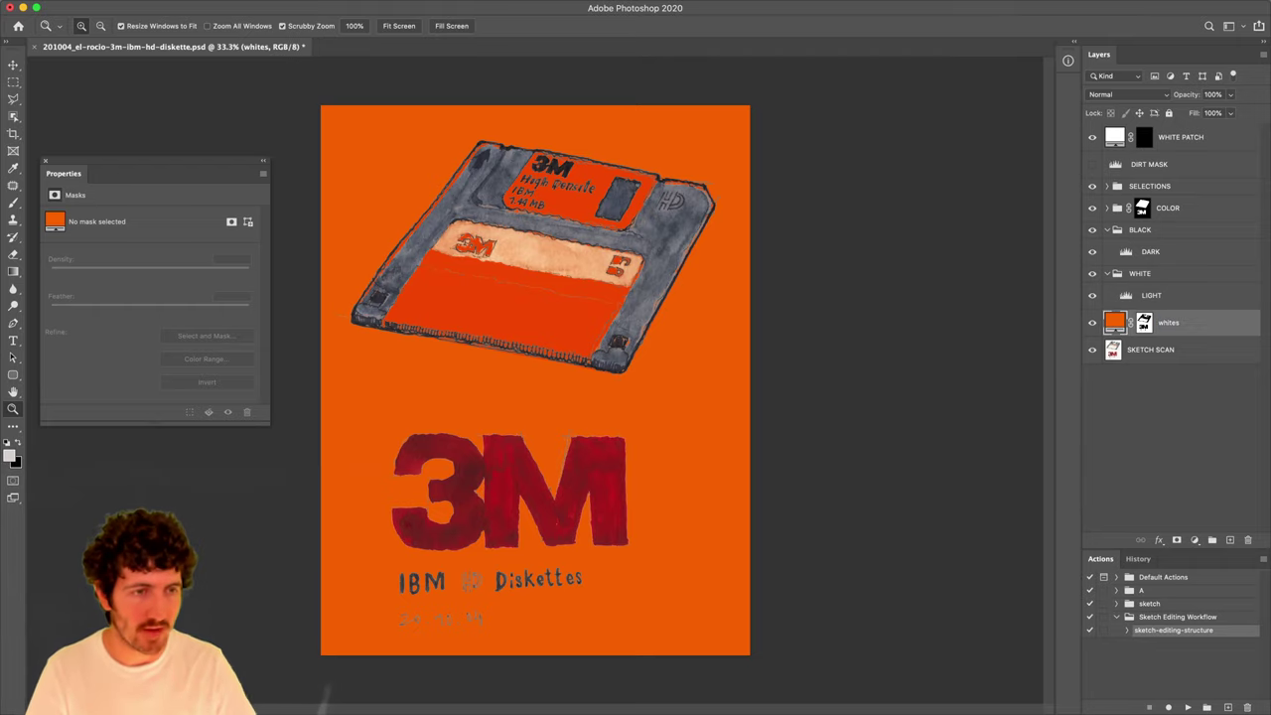
pyautogui.click(1092, 324)
pyautogui.click(1092, 324)
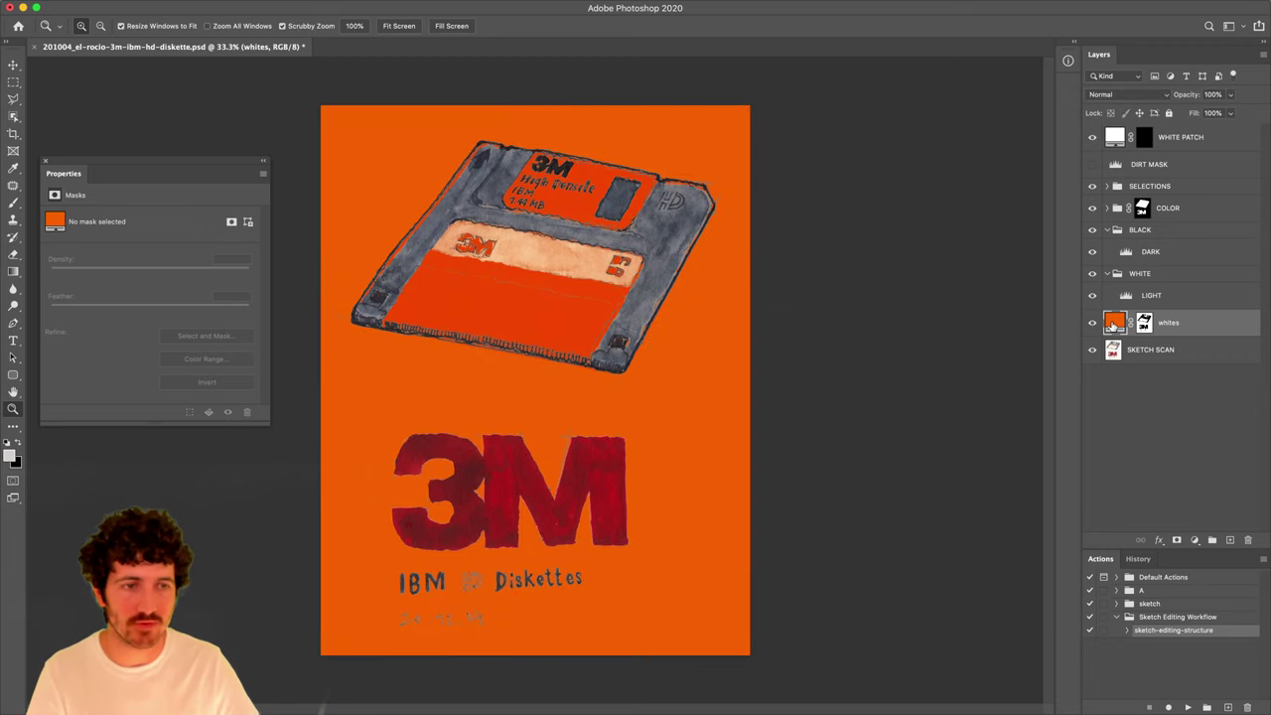
# Change the color of the whites fill layer to pure white (ffffff).
pyautogui.doubleClick(1114, 324)
pyautogui.moveTo(728, 317); pyautogui.dragTo(645, 229)
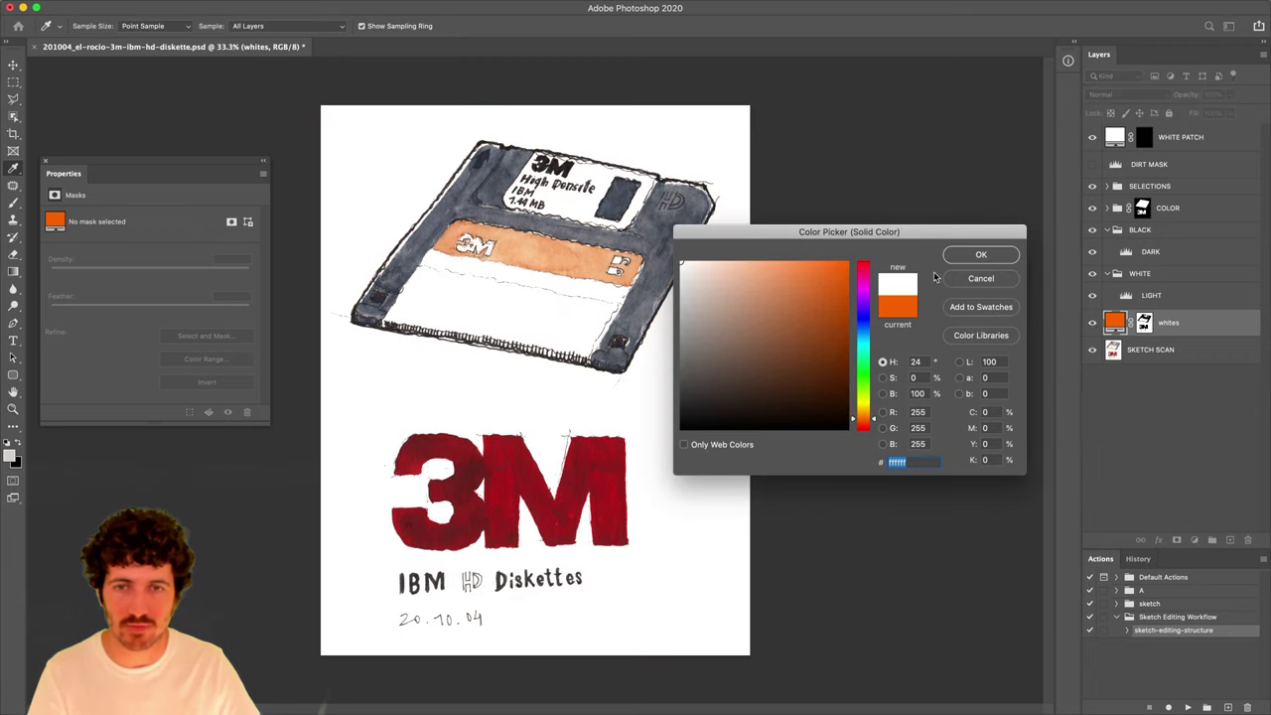
pyautogui.click(999, 260)
pyautogui.press('z')
# Compare the diskette with the whites layer hidden and shown, up close and on the whole sketch.
pyautogui.click(1093, 323)
pyautogui.click(1092, 323)
pyautogui.click(1094, 324)
pyautogui.click(617, 206)
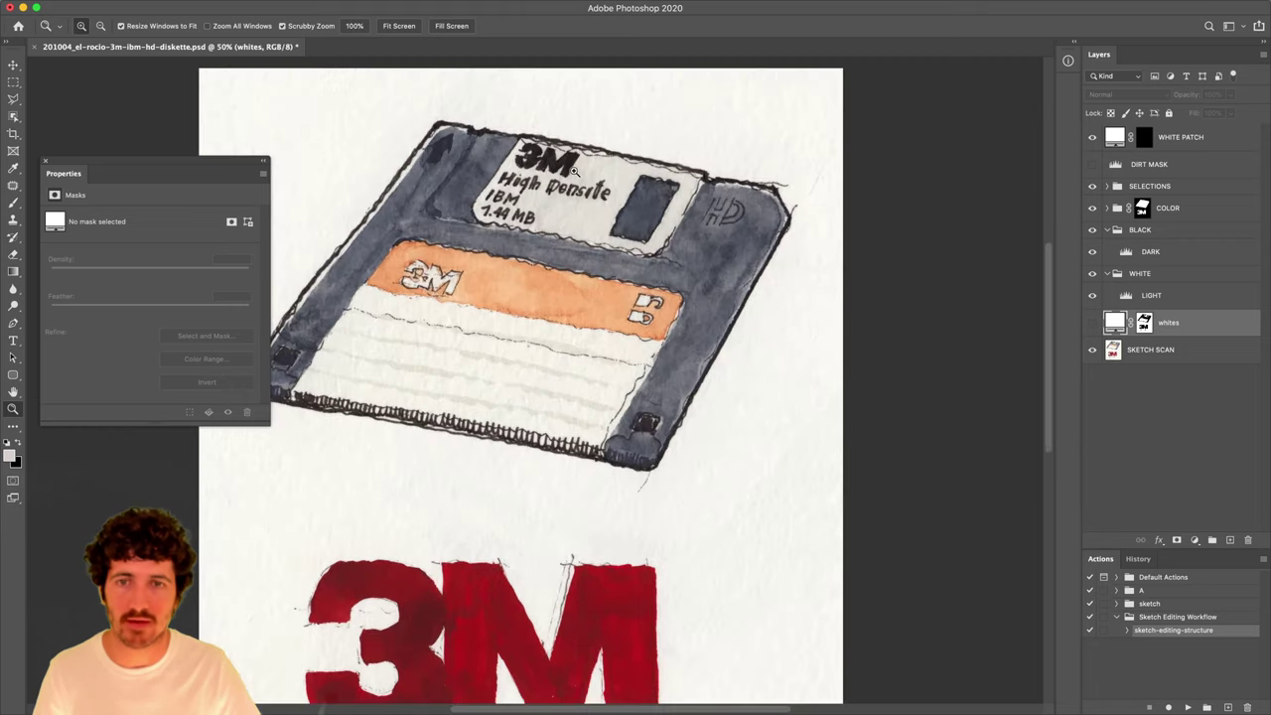
pyautogui.click(586, 163)
pyautogui.click(584, 167)
pyautogui.click(1092, 324)
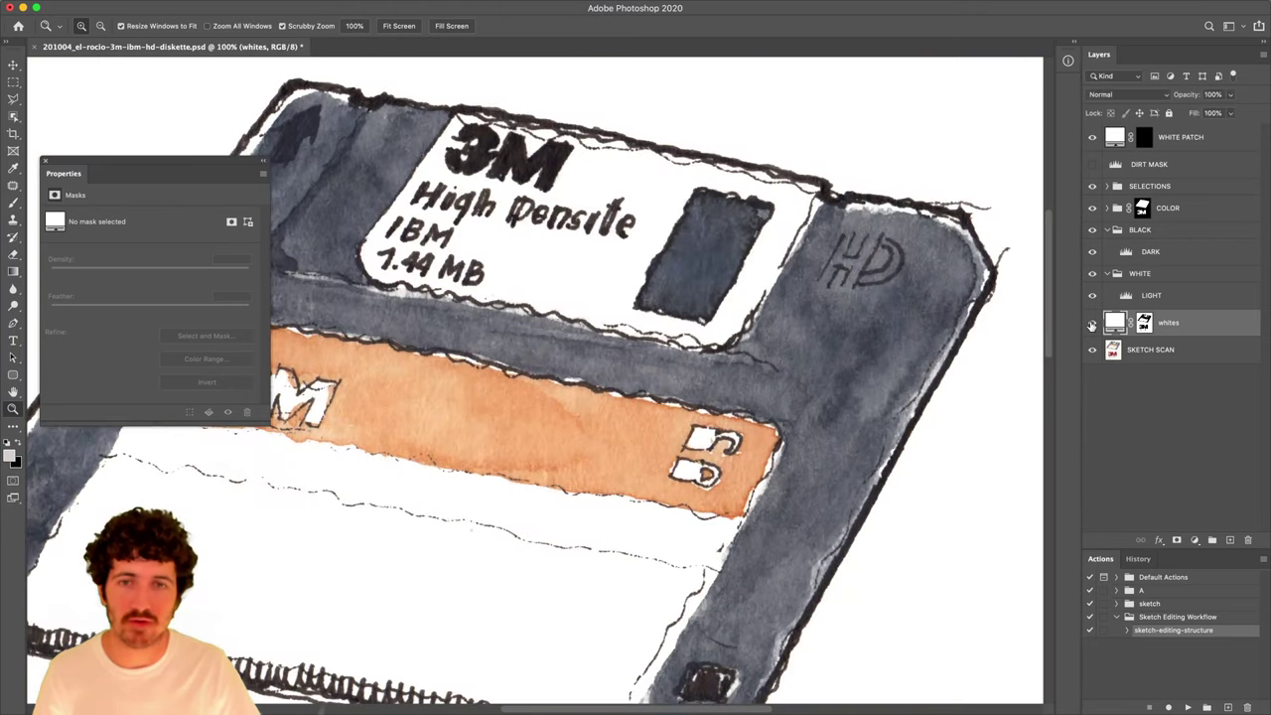
pyautogui.click(1092, 324)
pyautogui.click(1092, 324)
pyautogui.press('super+minus')
pyautogui.press('super+minus')
pyautogui.press('super+minus')
pyautogui.press('super+minus')
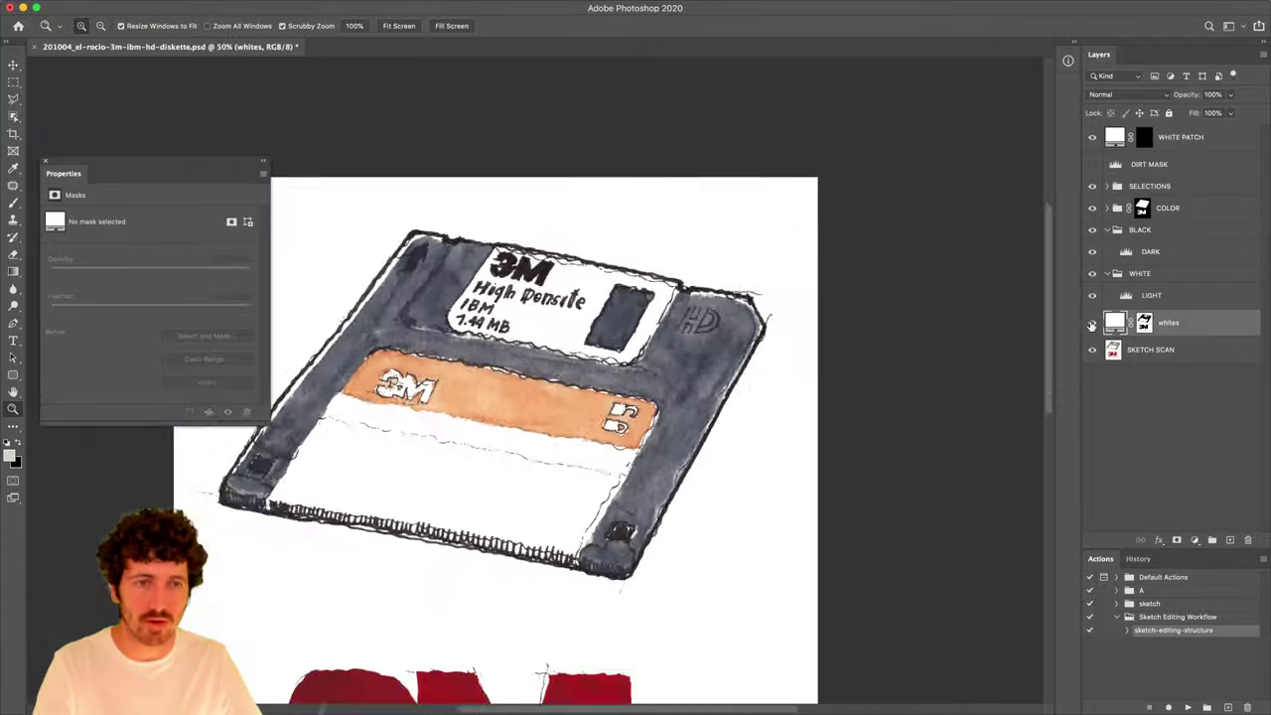
# Hide the whites layer and open Color Range for the SKETCH SCAN layer.
pyautogui.click(1093, 324)
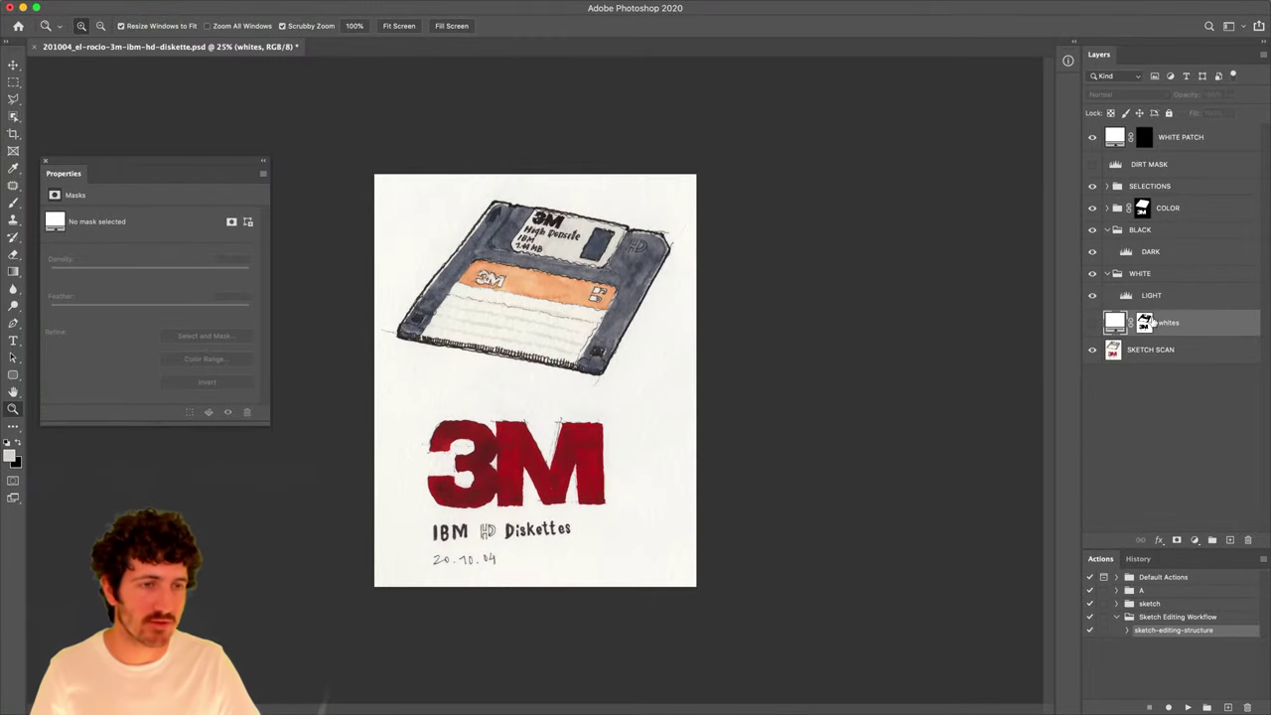
pyautogui.click(1143, 354)
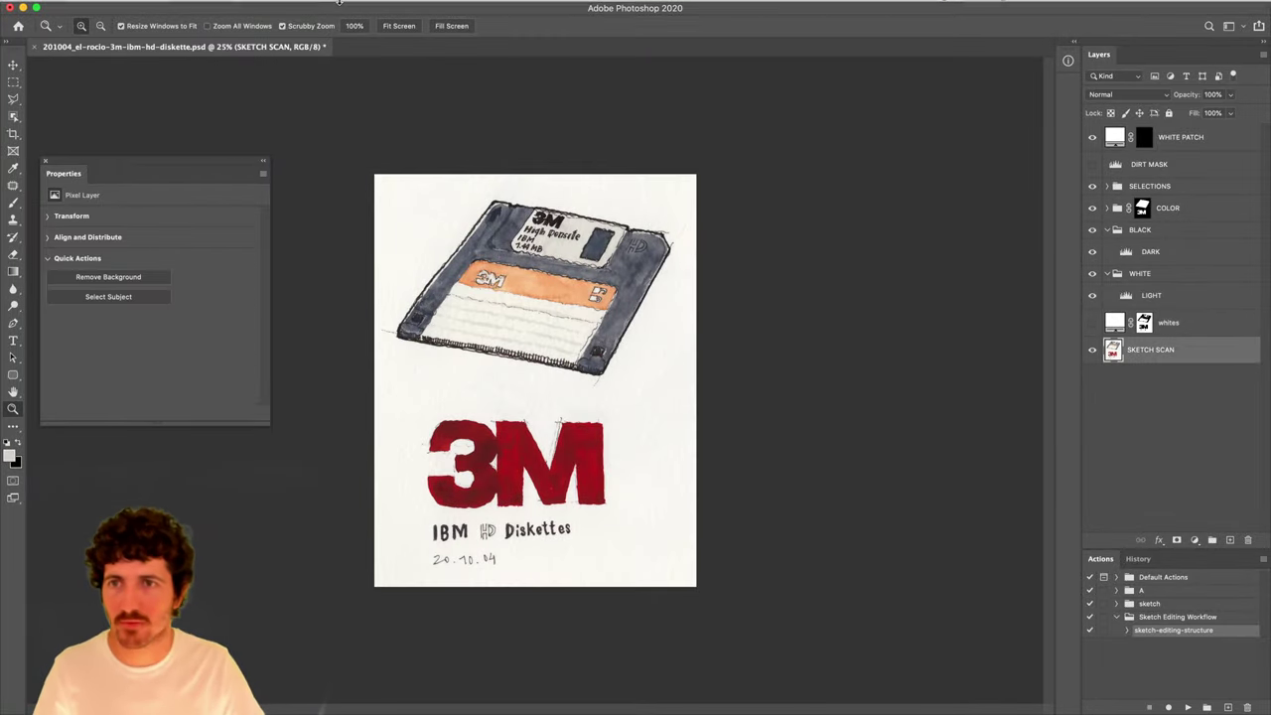
pyautogui.click(273, 7)
pyautogui.click(282, 140)
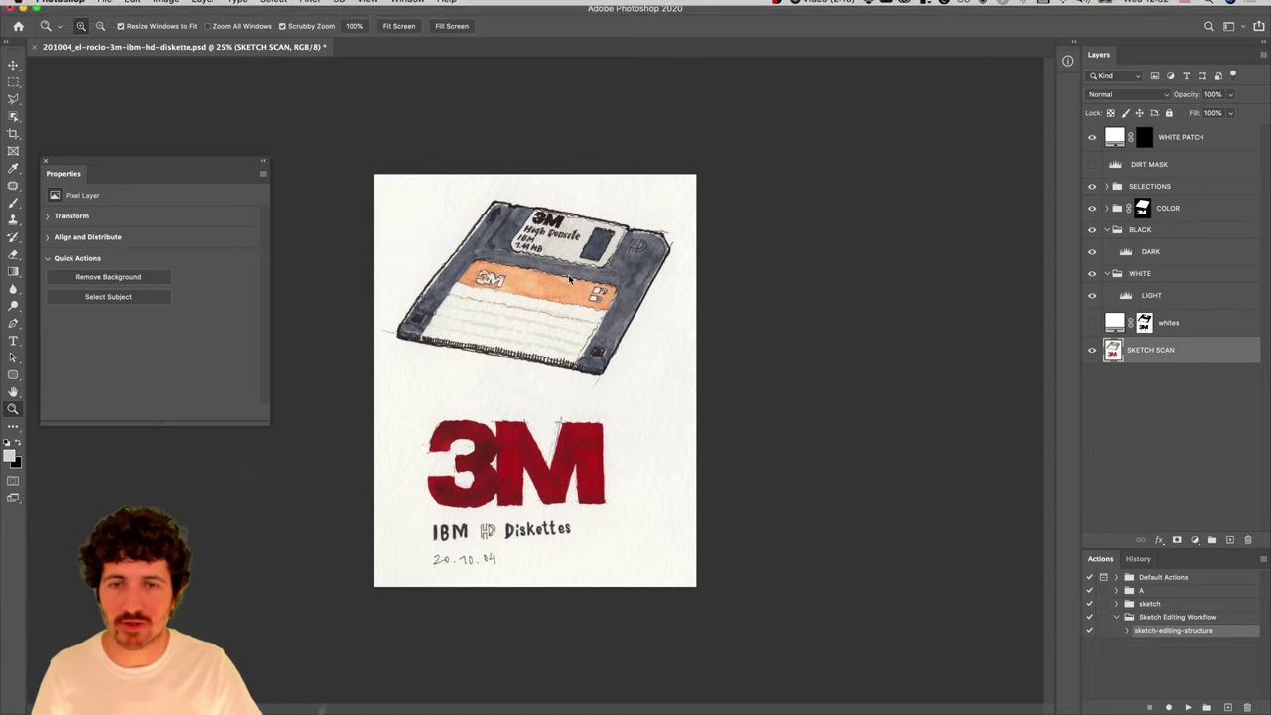
# Try the Shadows preset in Color Range with Fuzziness 8% and Range 64.
pyautogui.click(863, 197)
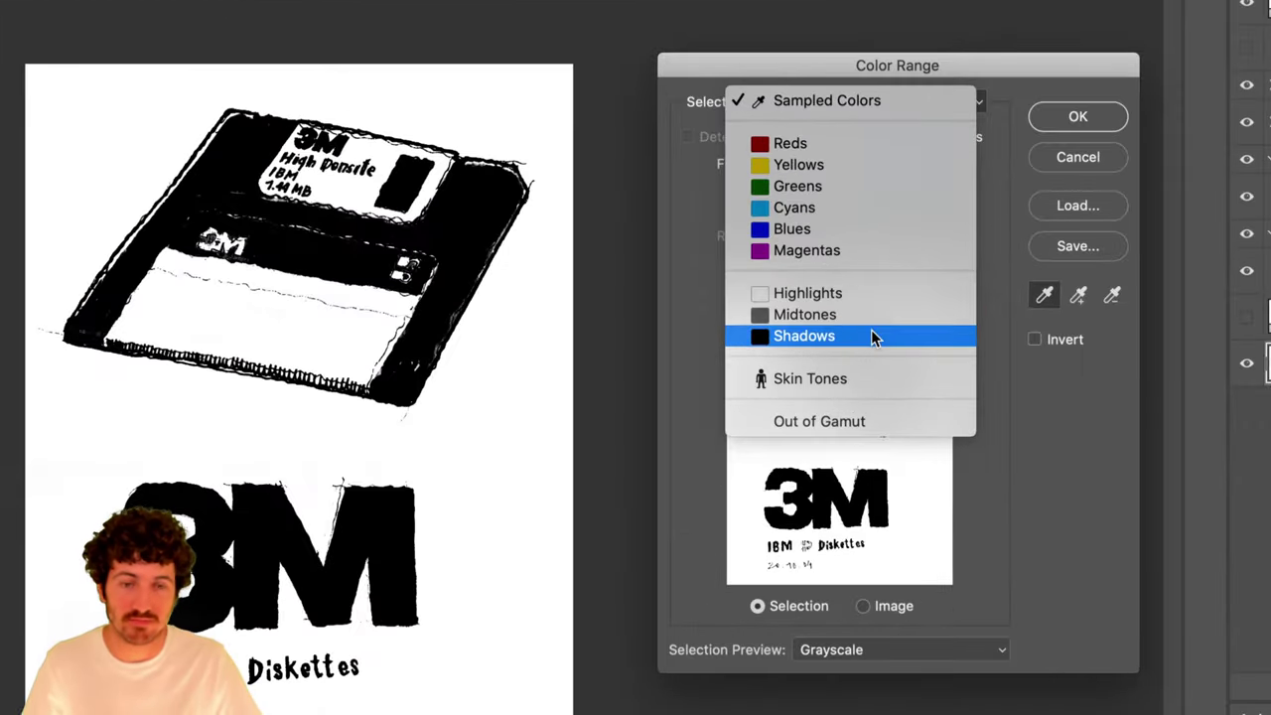
pyautogui.click(871, 335)
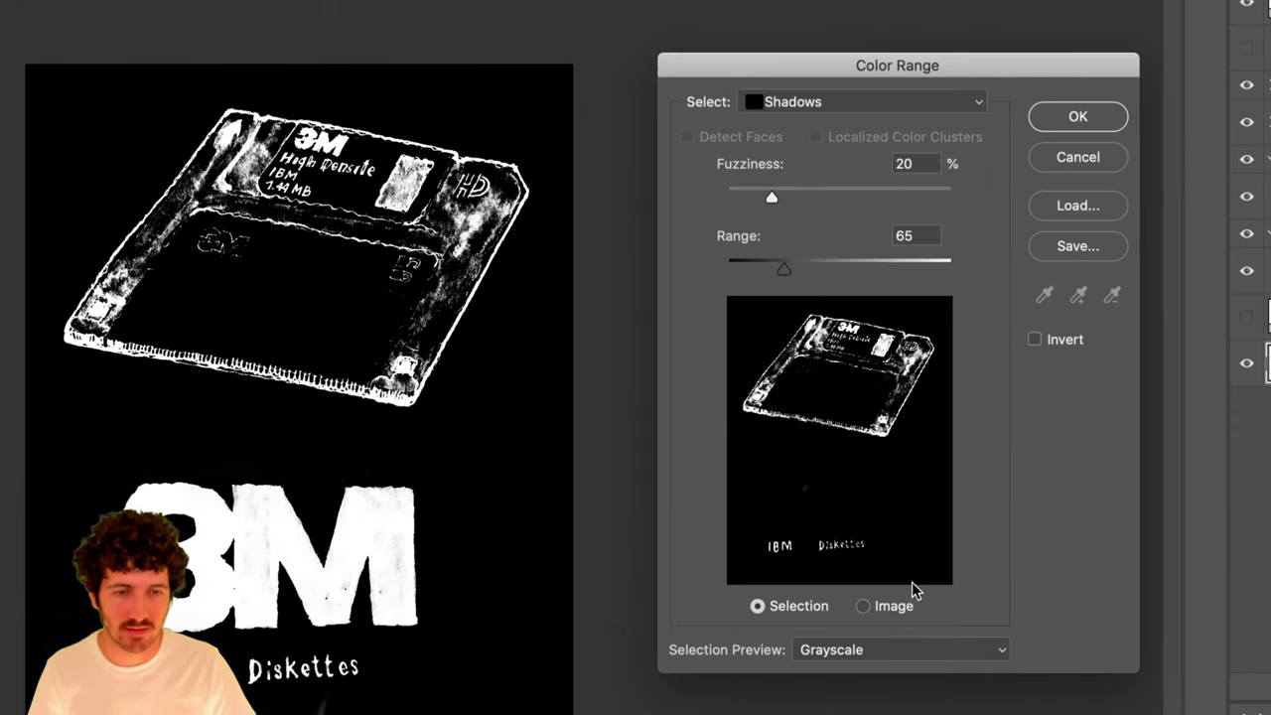
pyautogui.click(1037, 343)
pyautogui.click(1038, 340)
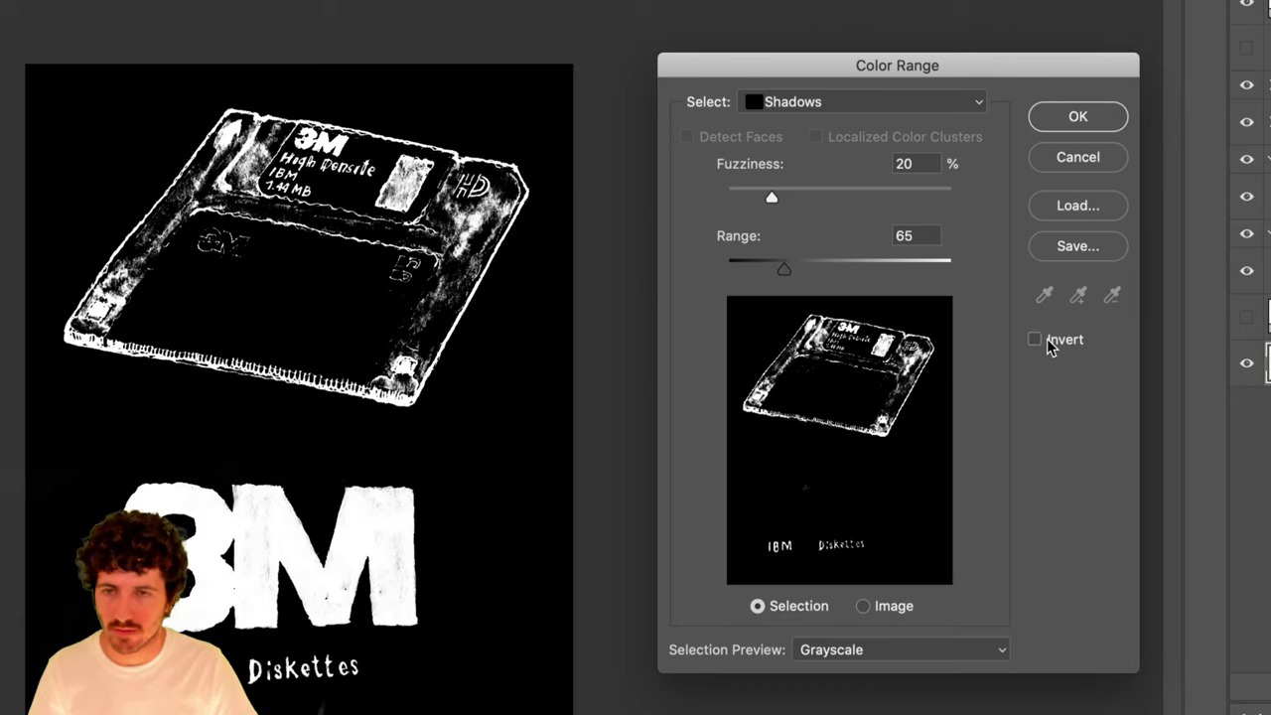
pyautogui.click(863, 607)
pyautogui.click(758, 607)
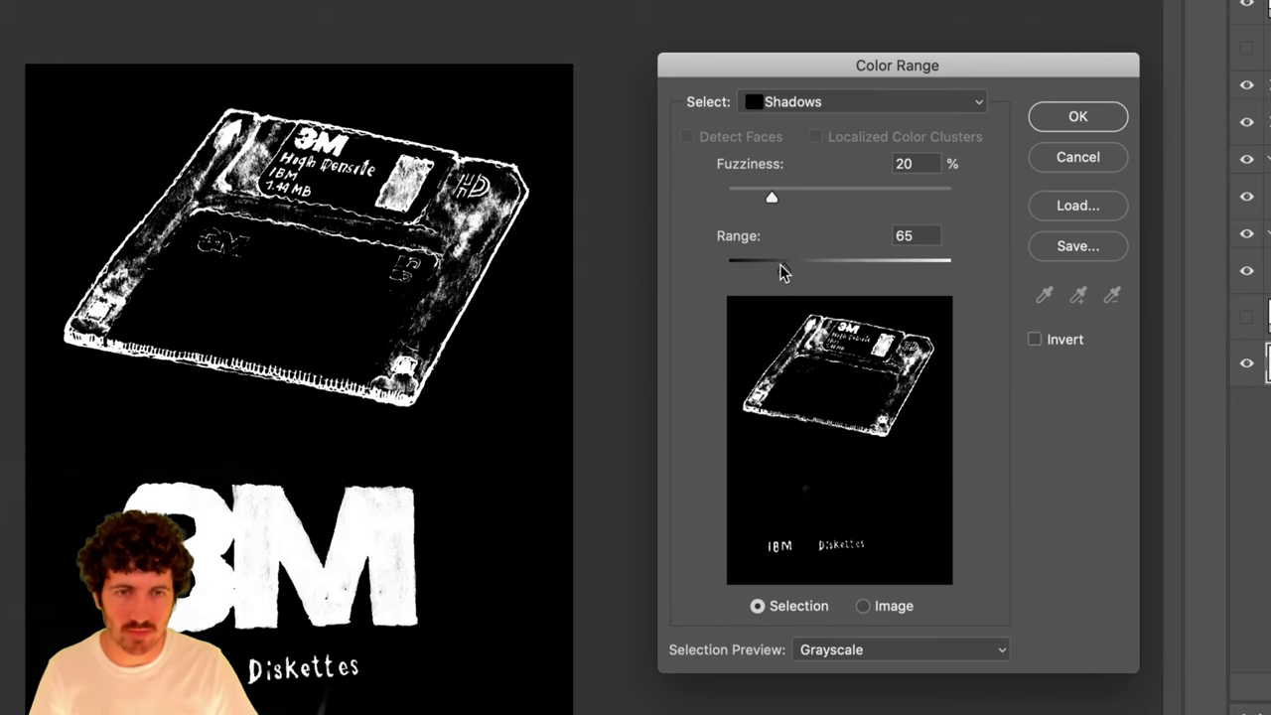
pyautogui.moveTo(774, 201); pyautogui.dragTo(743, 198)
pyautogui.moveTo(784, 268)
pyautogui.mouseDown()
pyautogui.moveTo(763, 270)
pyautogui.moveTo(783, 270)
pyautogui.mouseUp()
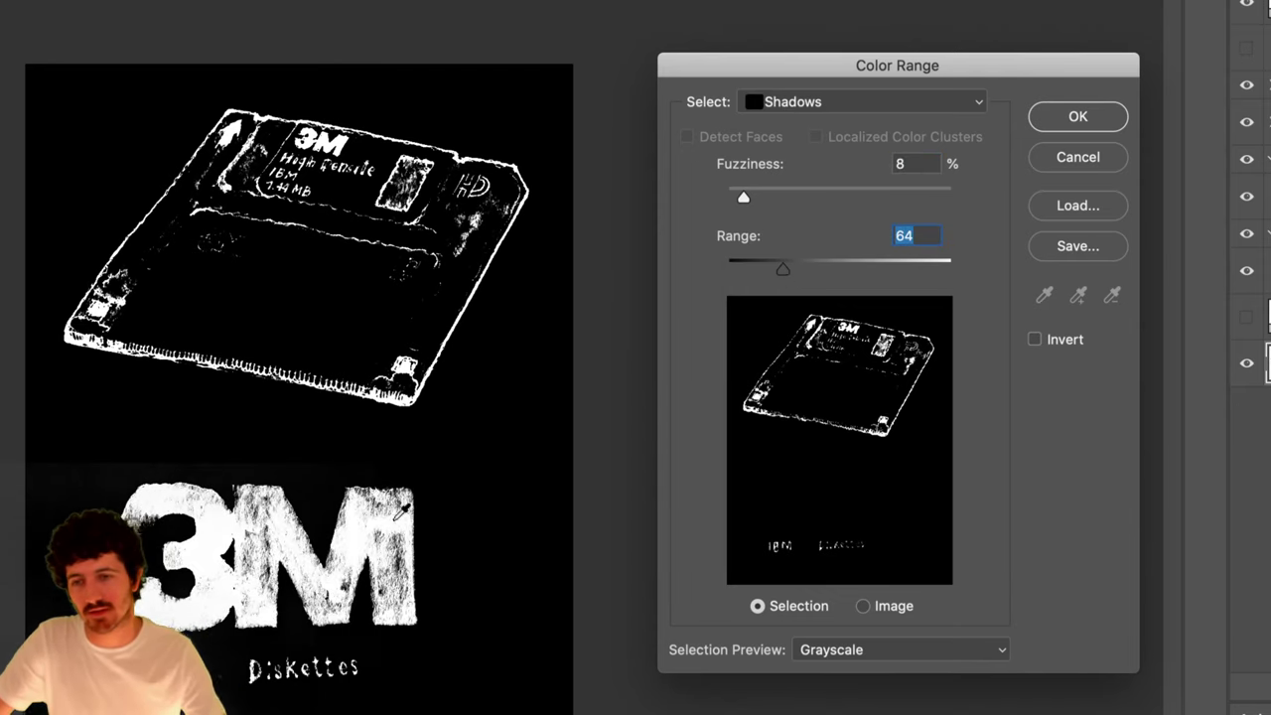
# Switch Color Range back to Sampled Colors and preview the sampled black ink against the original image.
pyautogui.click(777, 106)
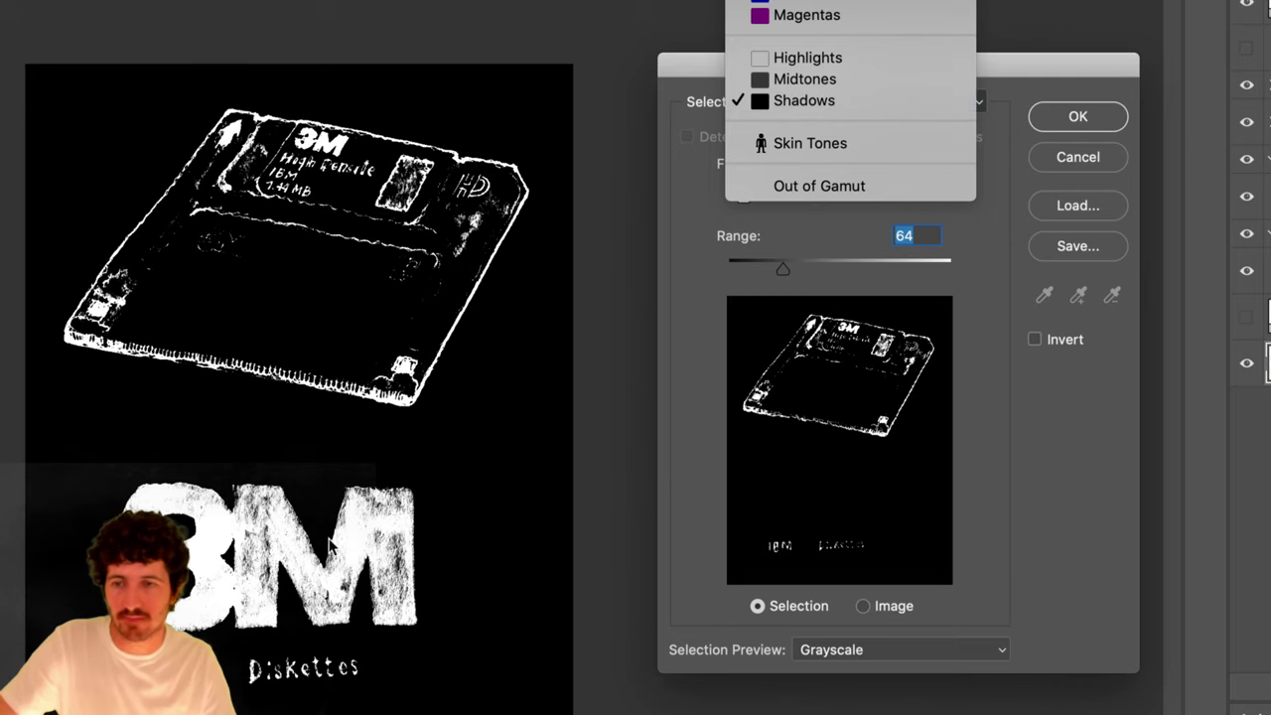
pyautogui.click(665, 137)
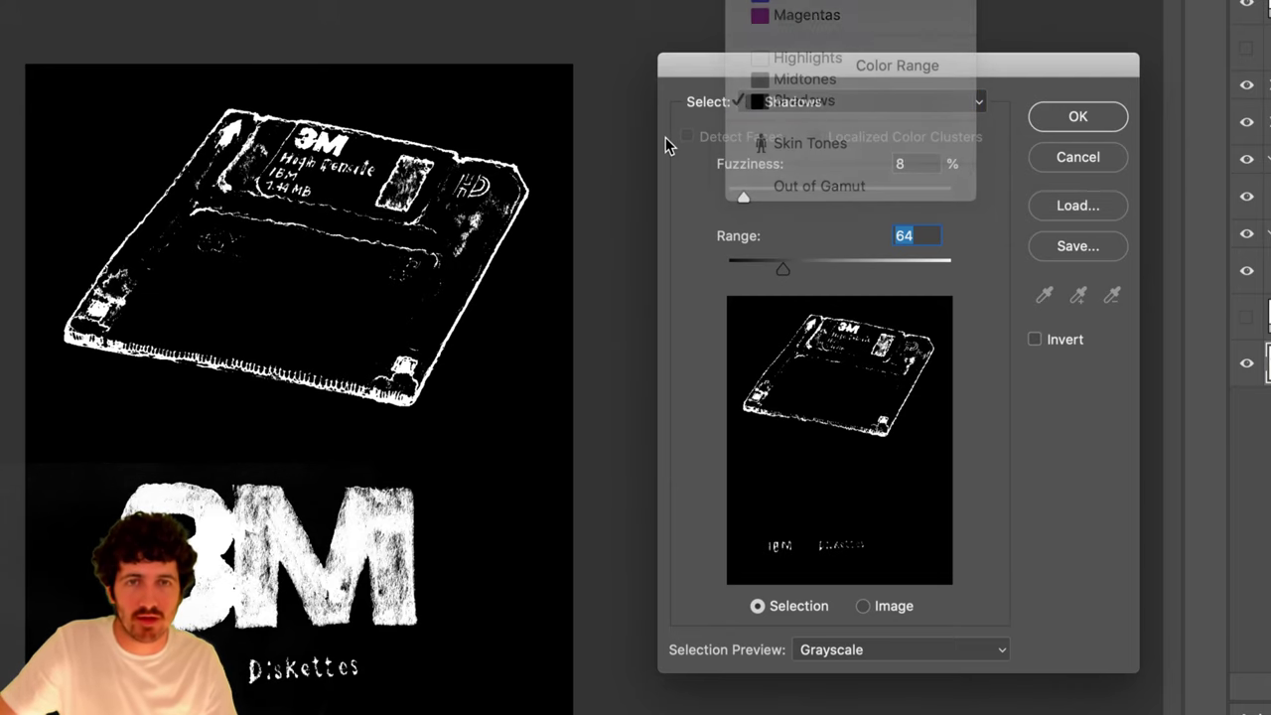
pyautogui.press('super')
pyautogui.click(789, 101)
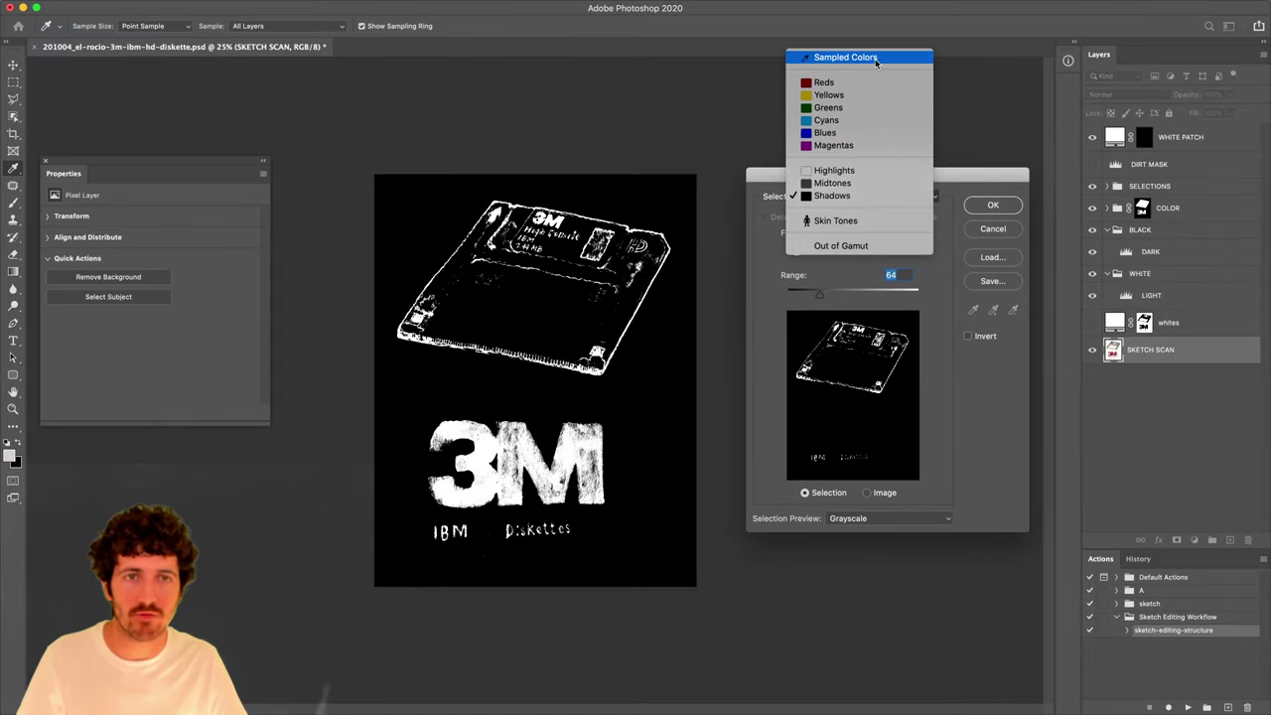
pyautogui.click(834, 53)
pyautogui.press('super')
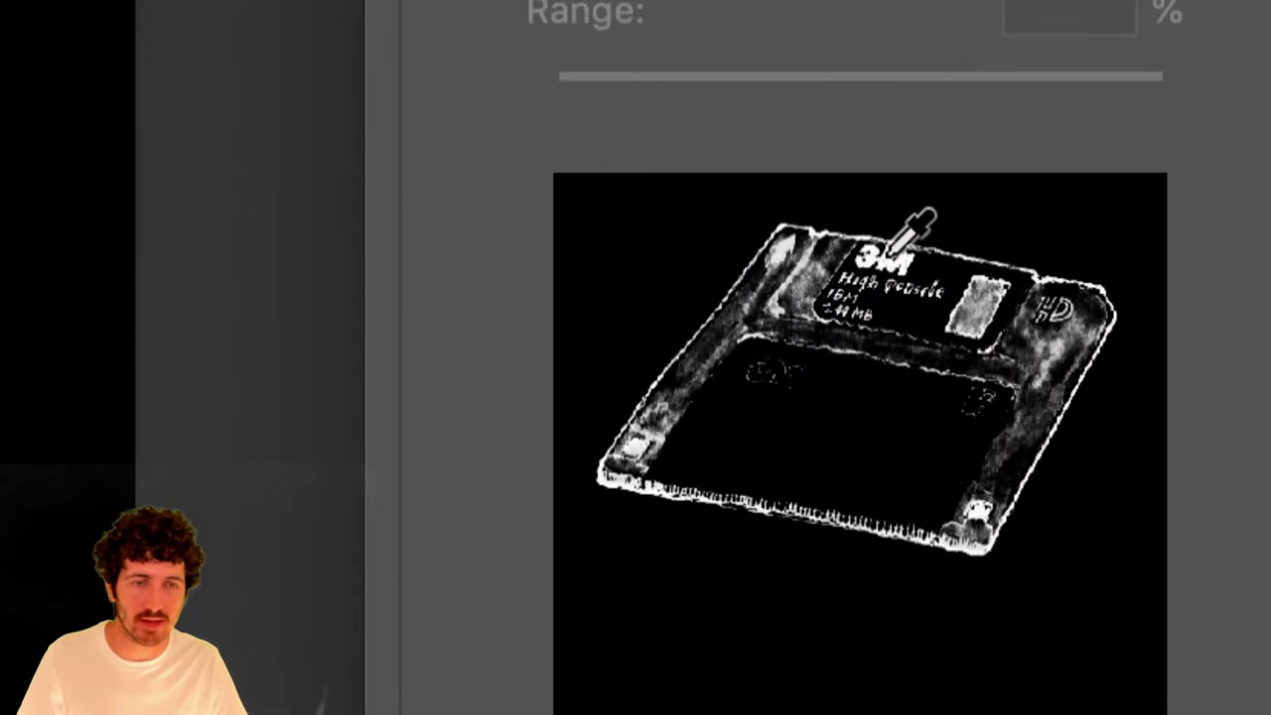
pyautogui.press('super')
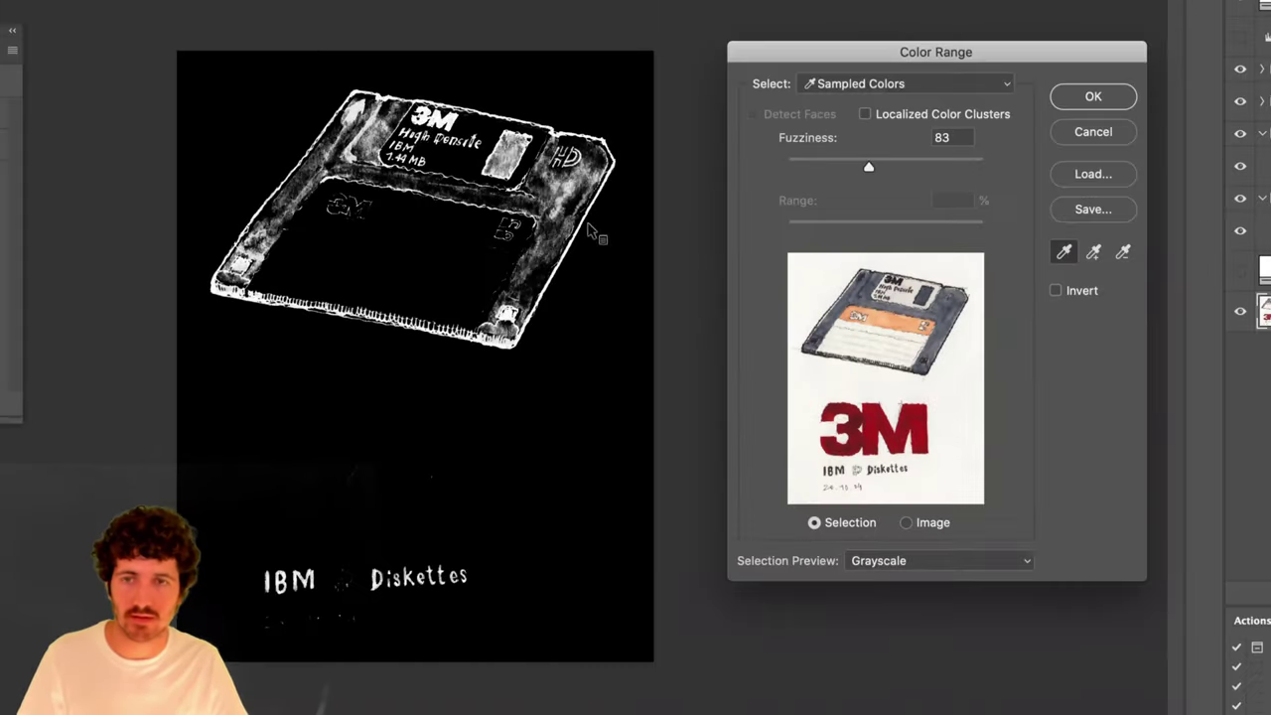
pyautogui.press('super')
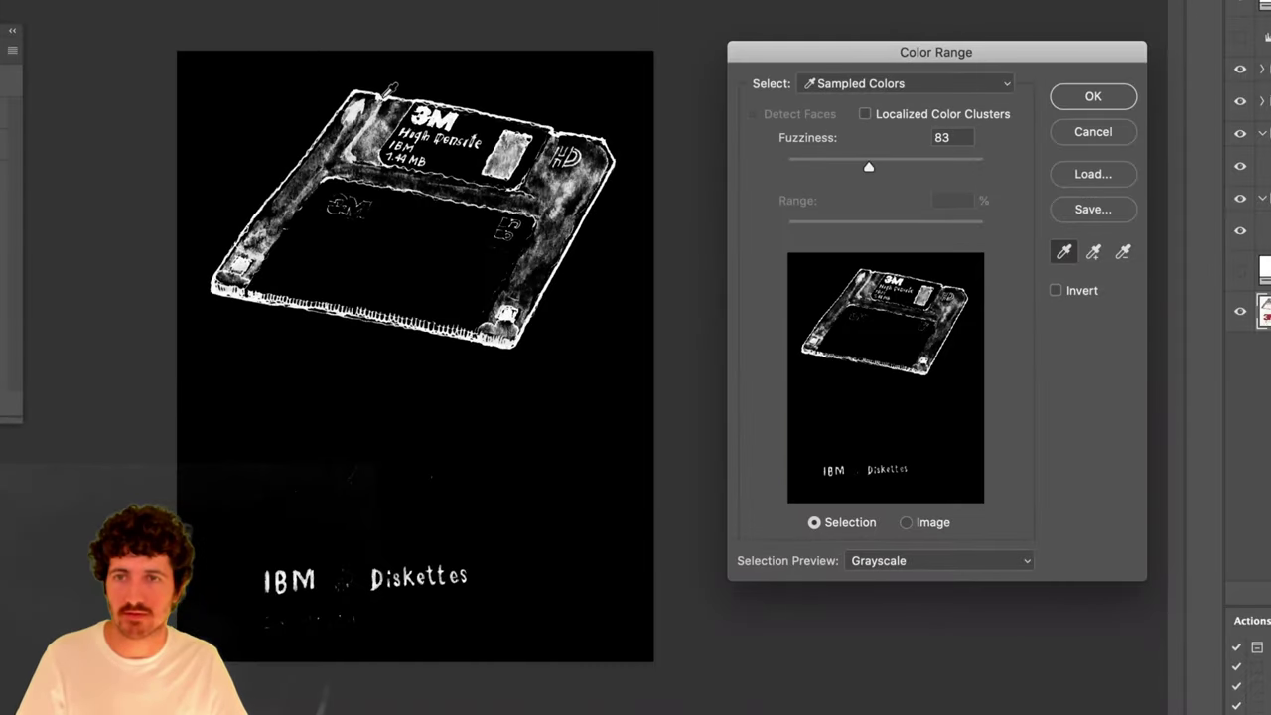
pyautogui.press('super')
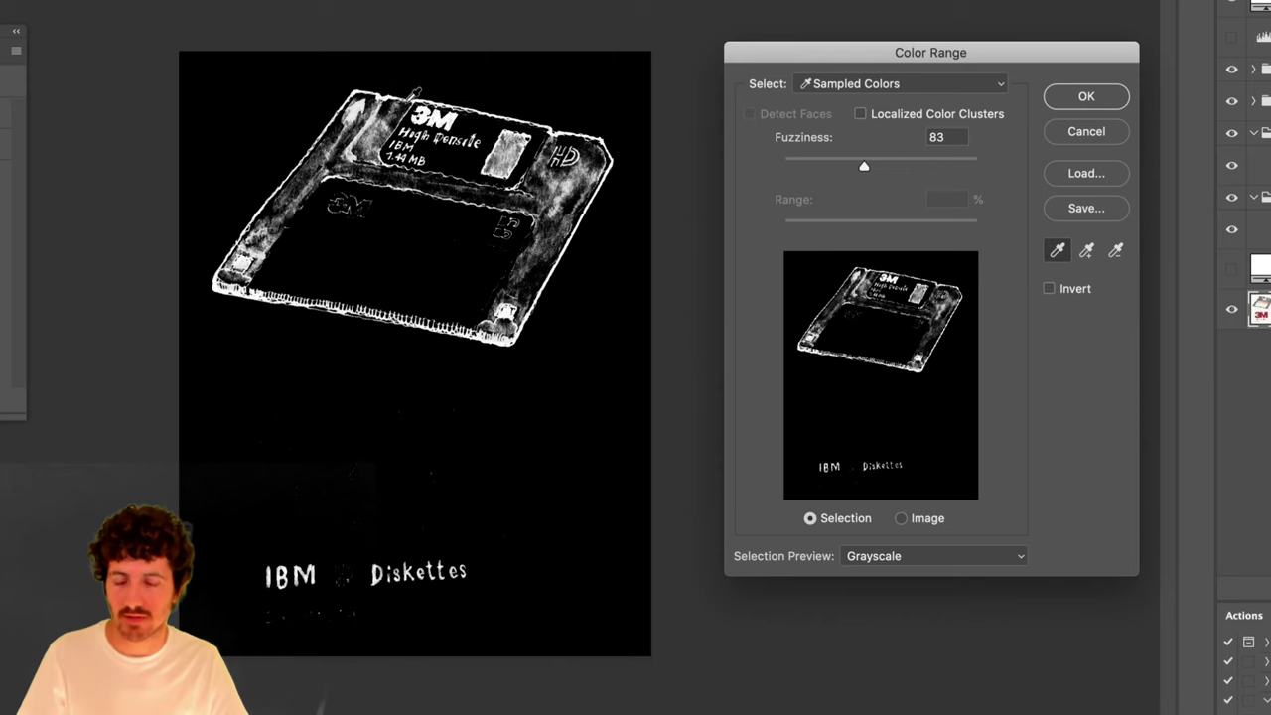
# Refine the sampled black ink around the diskette's upper outline and 3M lettering, and set Fuzziness to 24.
pyautogui.scroll(3, 415, 93)
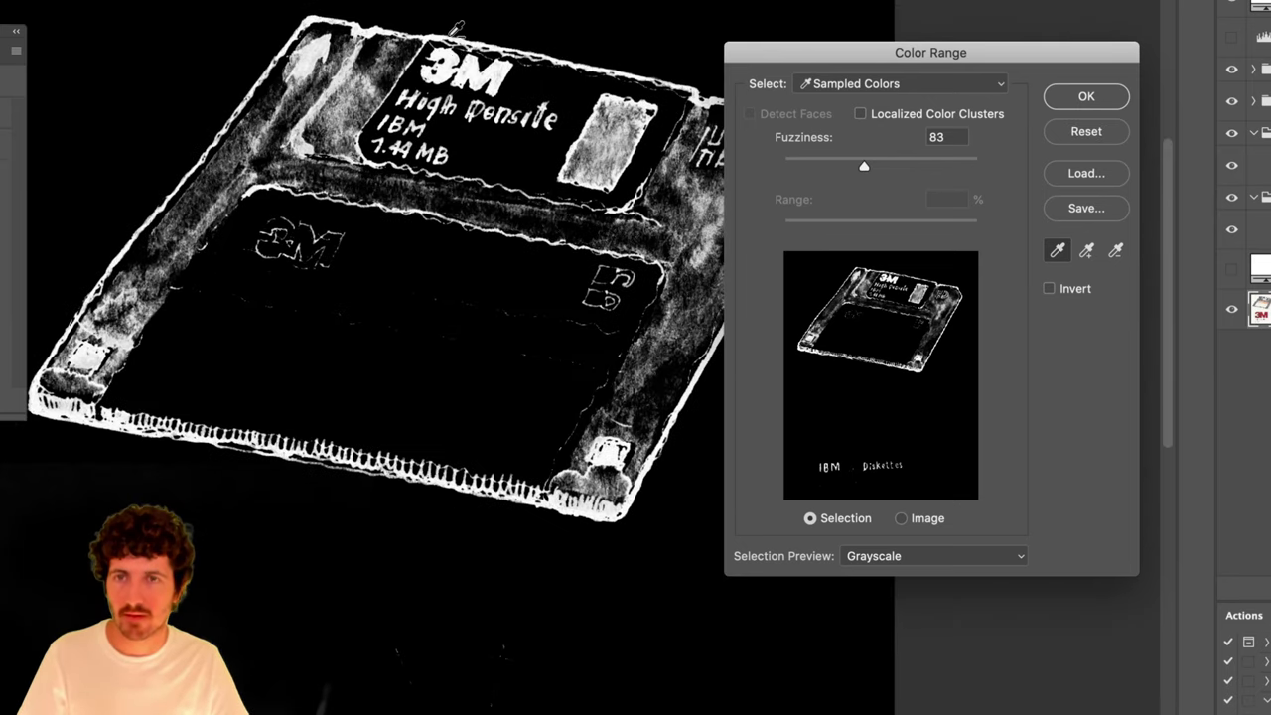
pyautogui.keyDown('alt'); pyautogui.click(457, 27); pyautogui.keyUp('alt')
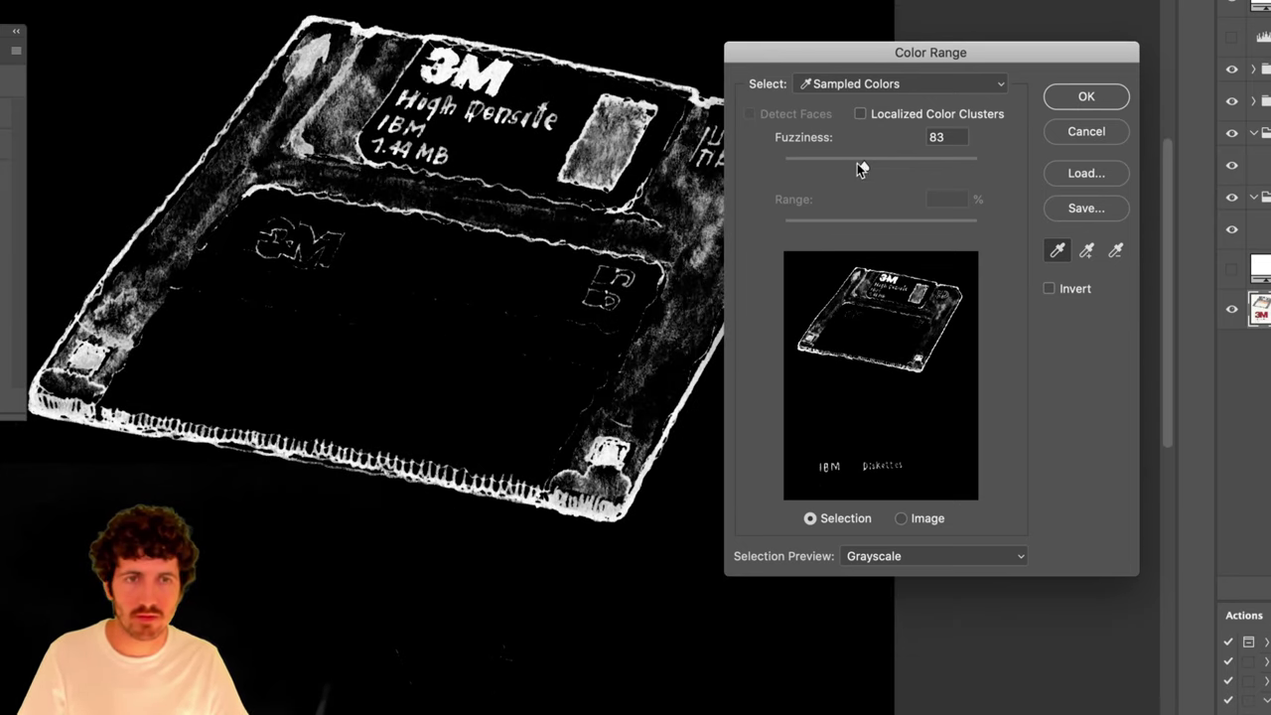
pyautogui.moveTo(859, 164); pyautogui.dragTo(824, 166)
pyautogui.keyDown('shift'); pyautogui.click(501, 82); pyautogui.keyUp('shift')
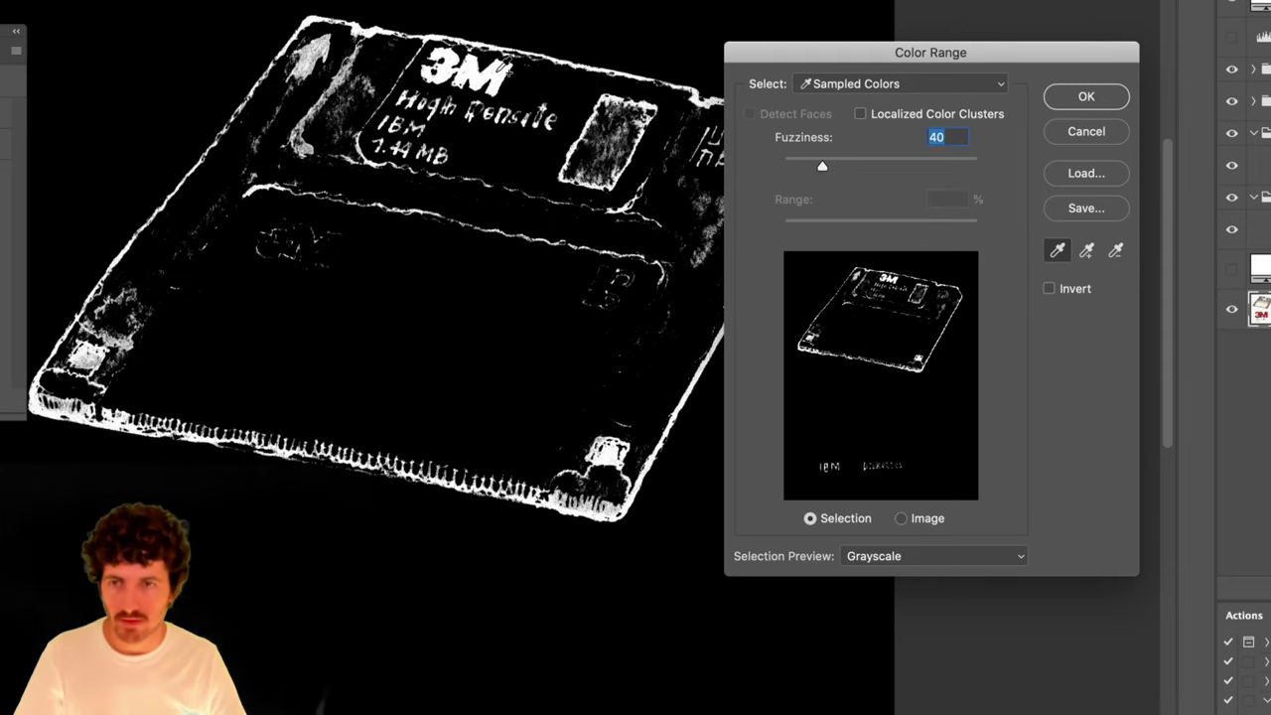
pyautogui.moveTo(824, 169)
pyautogui.mouseDown()
pyautogui.moveTo(973, 169)
pyautogui.moveTo(804, 164)
pyautogui.mouseUp()
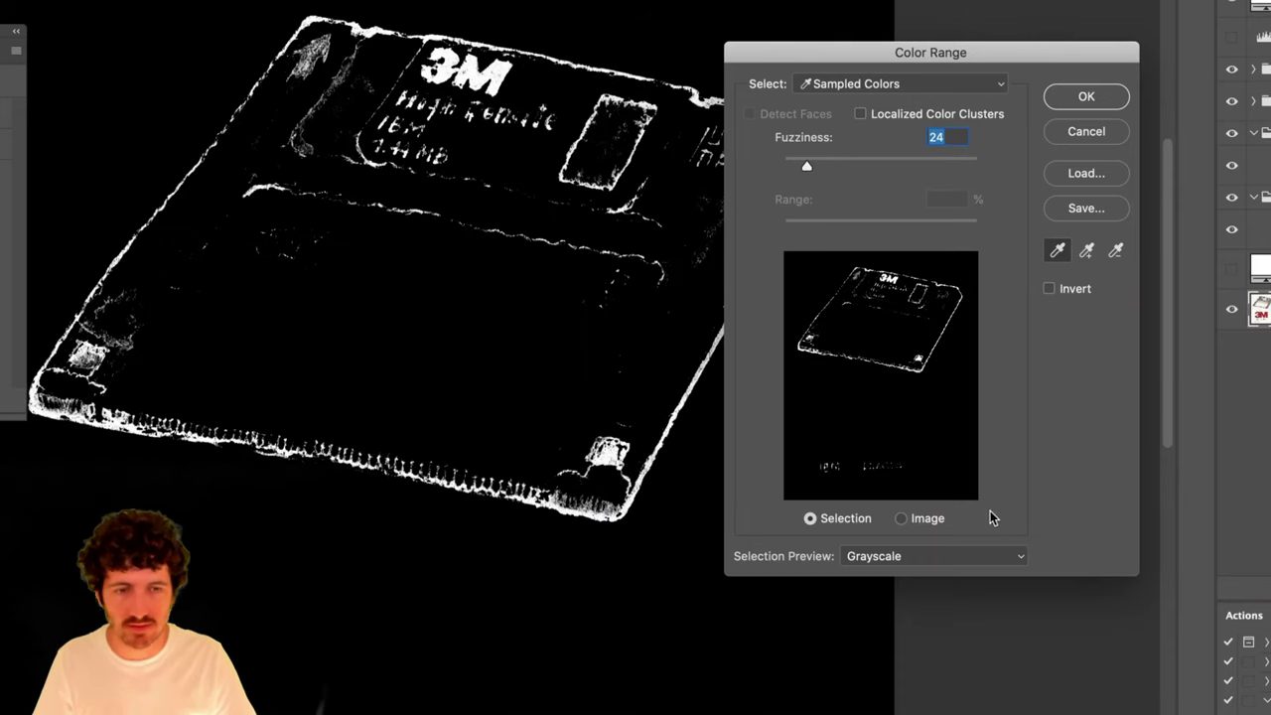
# Show the original image in the dialog preview, sample the diskette's lower-right black square, and add the Diskettes lettering to the range.
pyautogui.click(902, 518)
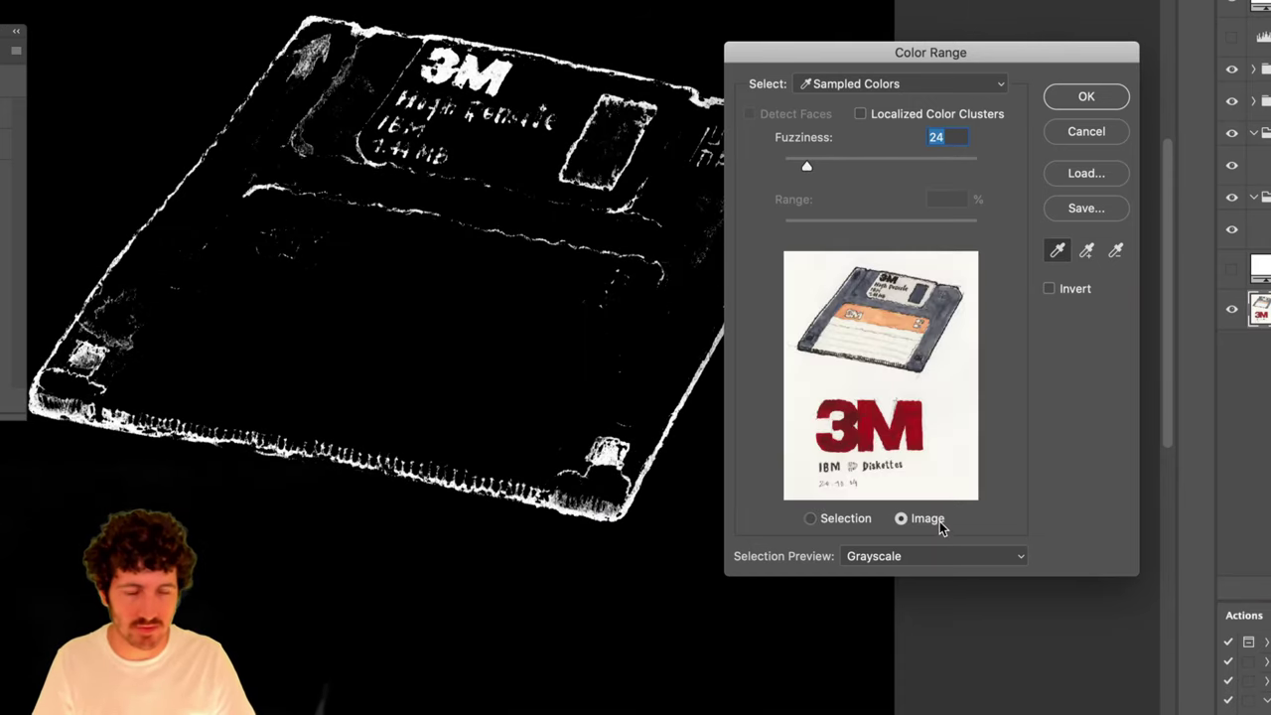
pyautogui.click(614, 455)
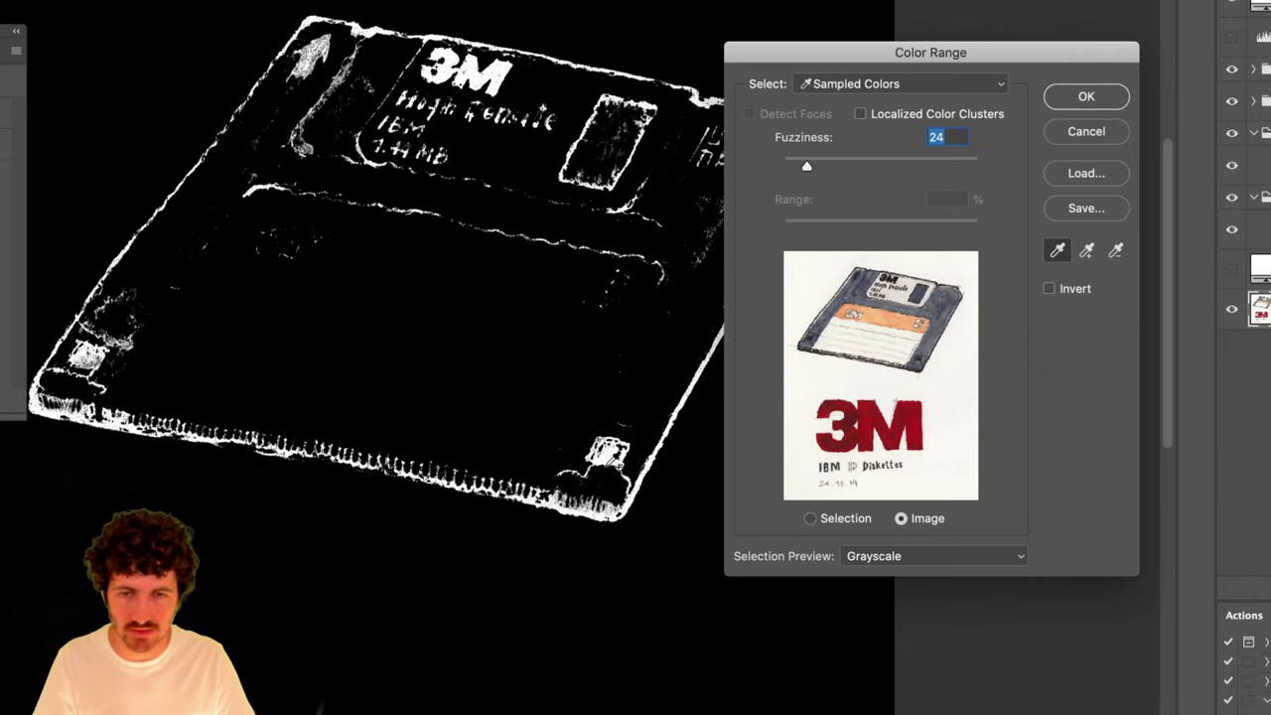
pyautogui.scroll(-5, 507, 393)
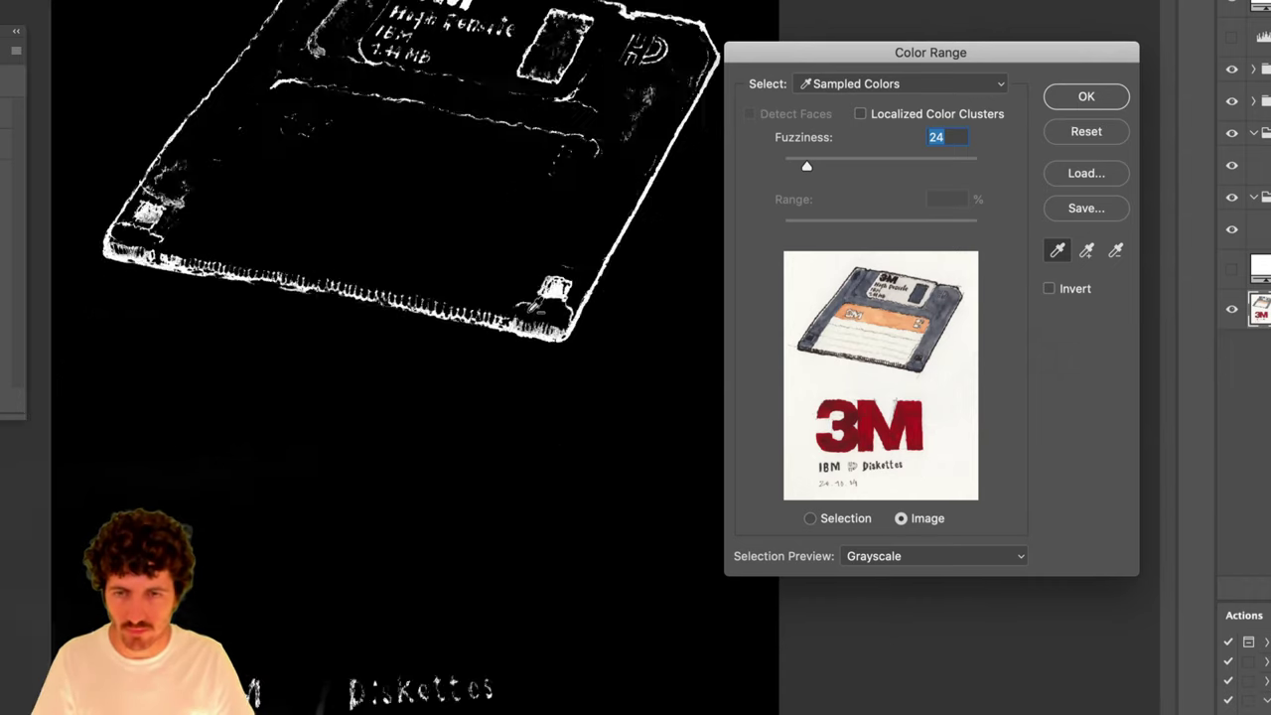
pyautogui.scroll(6, 407, 465)
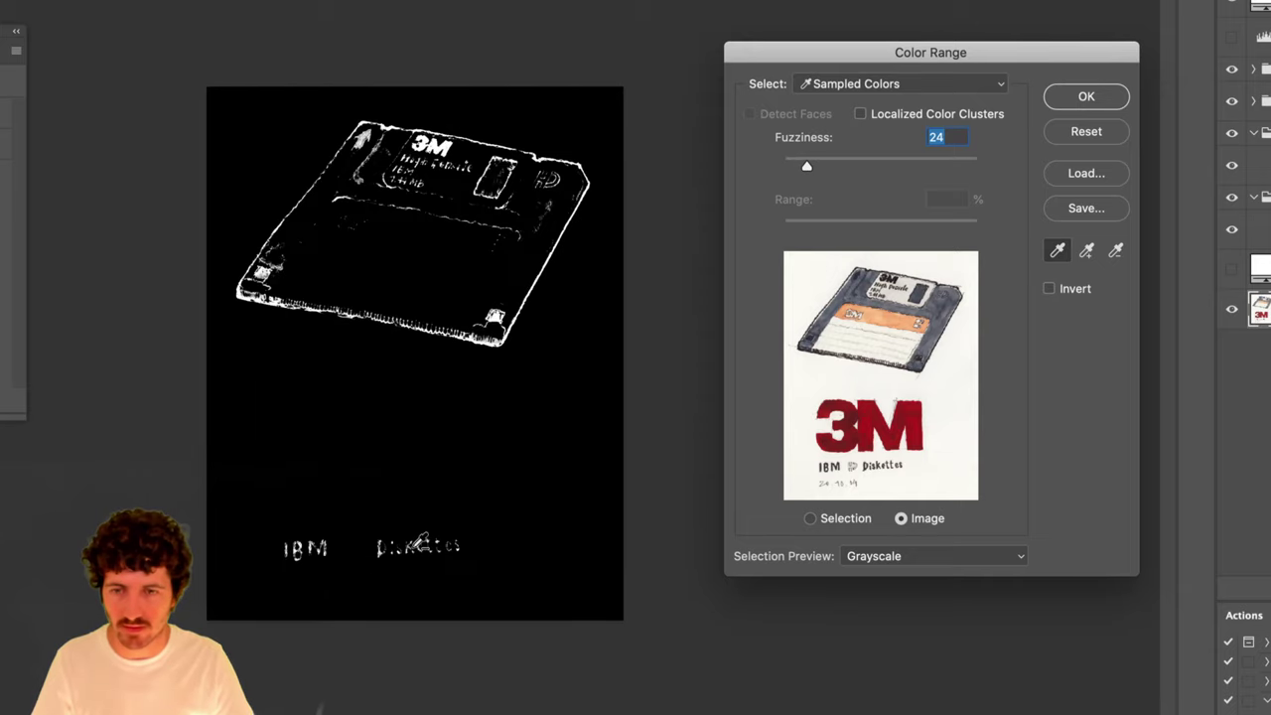
pyautogui.scroll(3, 427, 604)
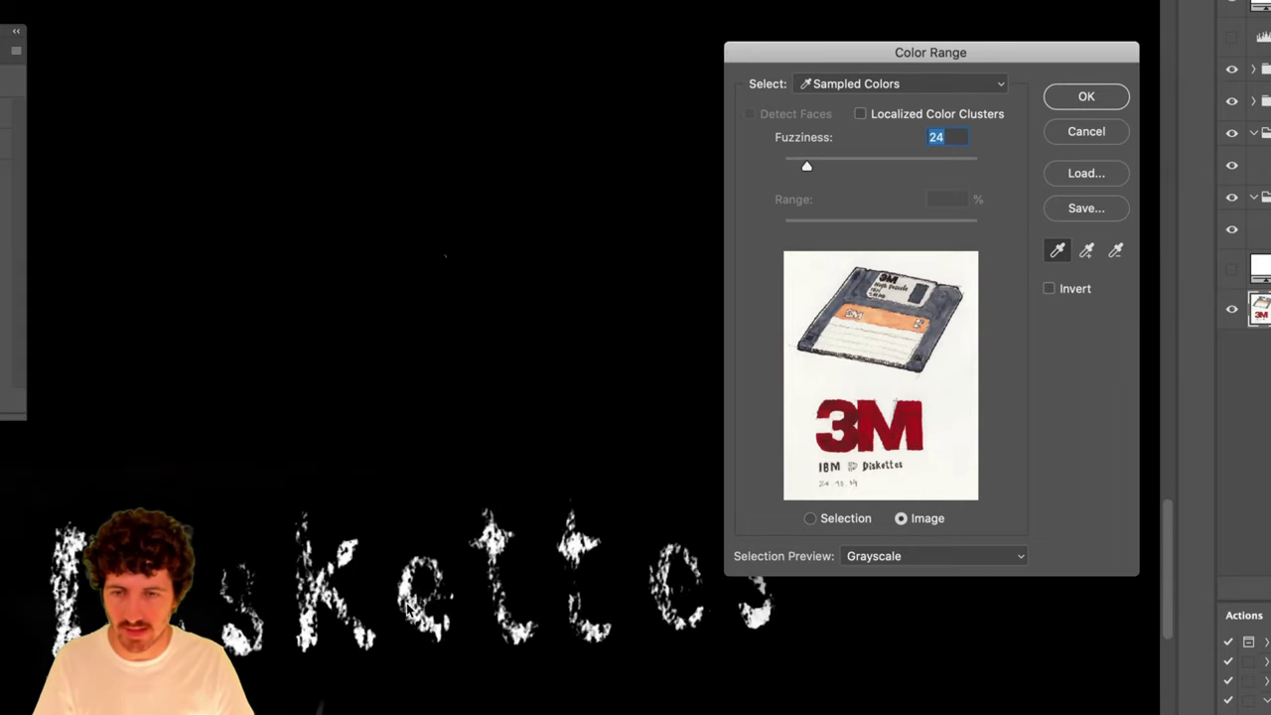
pyautogui.keyDown('shift'); pyautogui.click(445, 599); pyautogui.keyUp('shift')
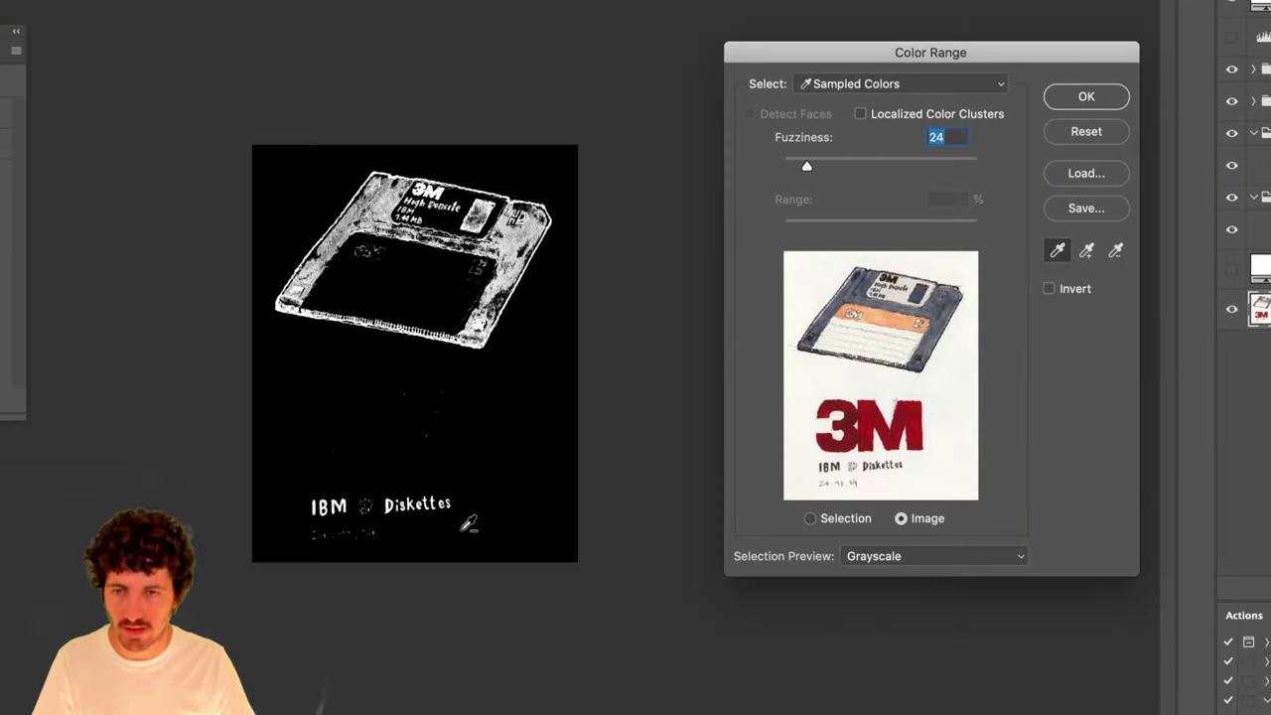
# Fine-tune the range by subtracting and adding gray body tones below the HD mark on the diskette.
pyautogui.scroll(-5, 463, 519)
pyautogui.scroll(5, 443, 287)
pyautogui.press('alt')
pyautogui.press('alt')
pyautogui.scroll(-5, 547, 310)
pyautogui.press('alt')
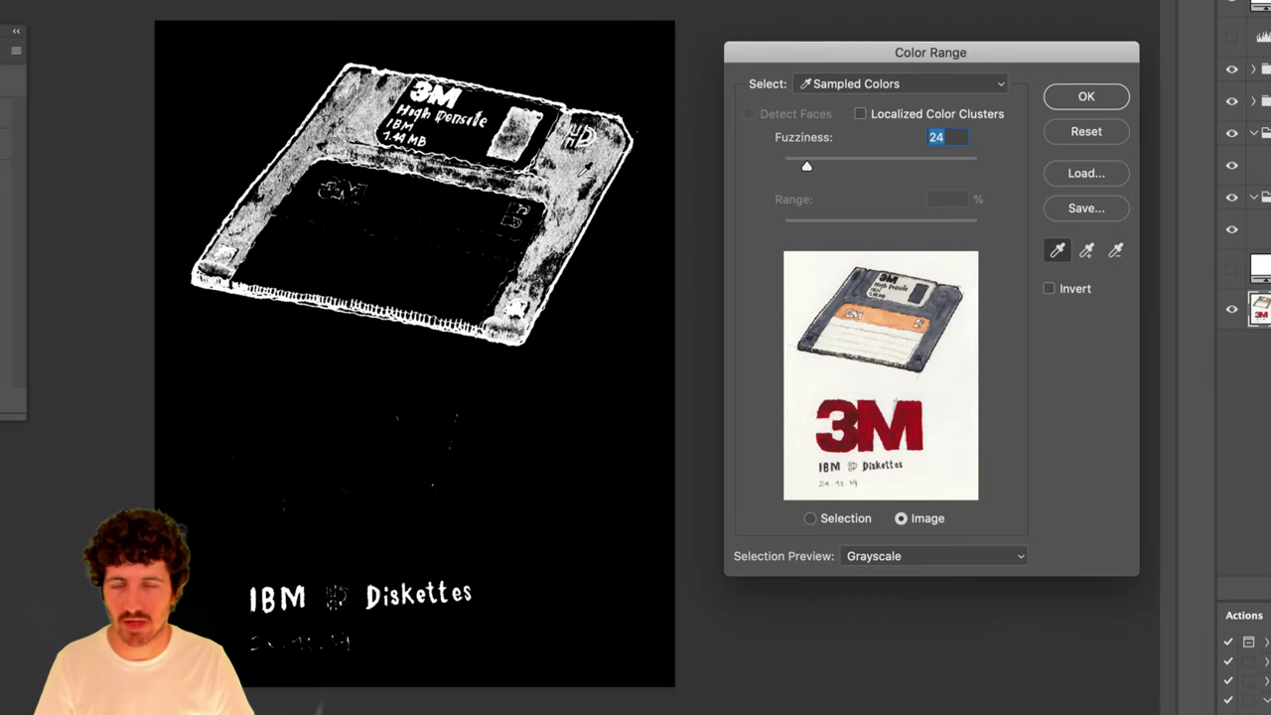
pyautogui.keyDown('alt'); pyautogui.click(581, 178); pyautogui.keyUp('alt')
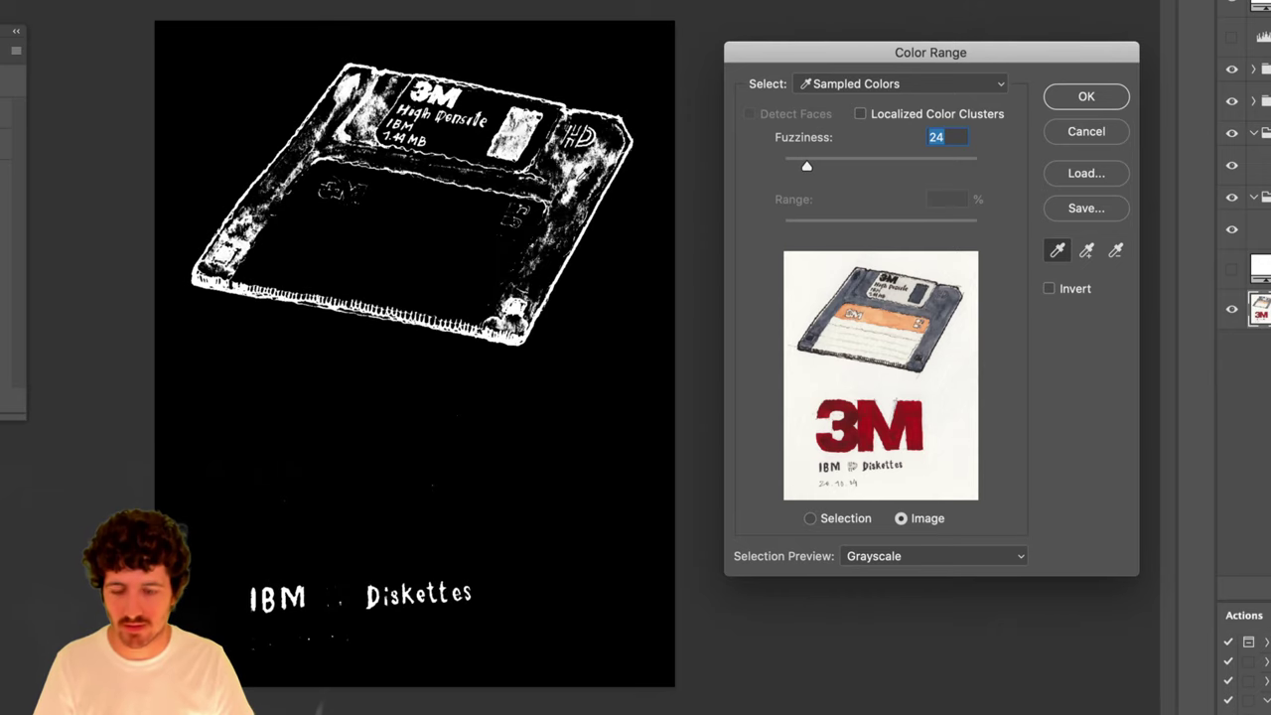
pyautogui.keyDown('shift'); pyautogui.click(586, 174); pyautogui.keyUp('shift')
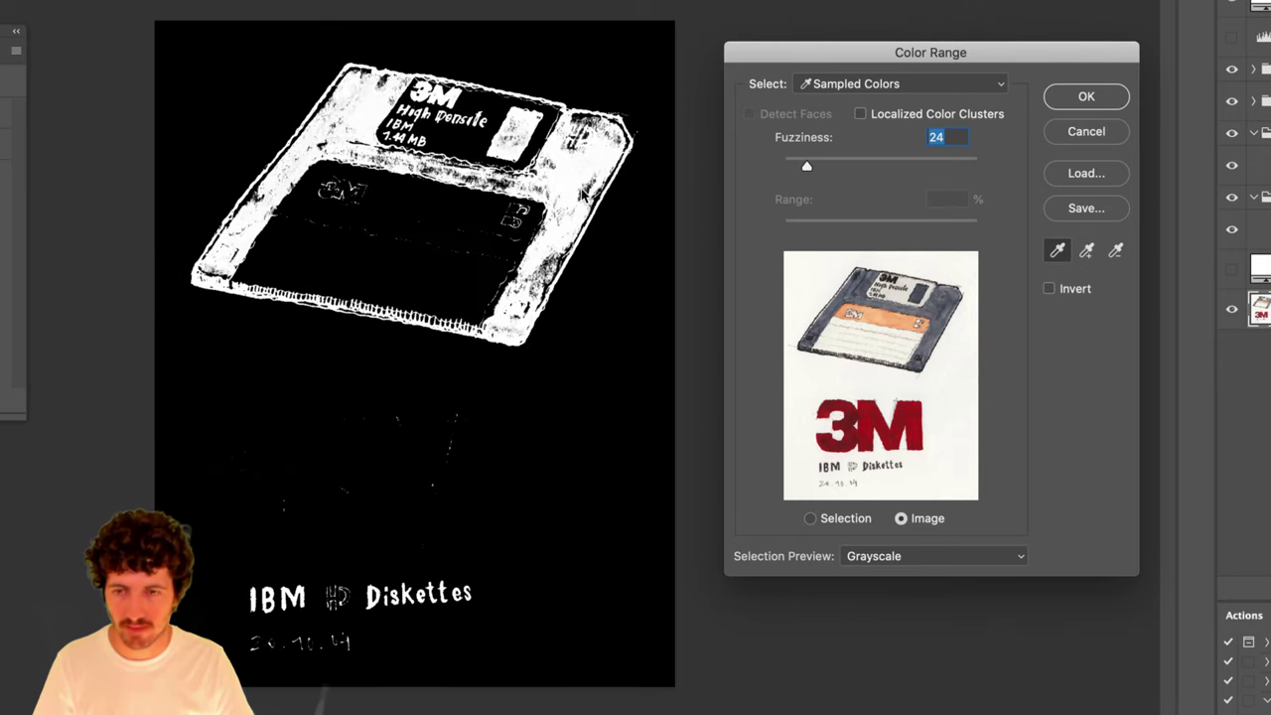
pyautogui.keyDown('alt'); pyautogui.click(584, 173); pyautogui.keyUp('alt')
pyautogui.keyDown('alt'); pyautogui.click(583, 169); pyautogui.keyUp('alt')
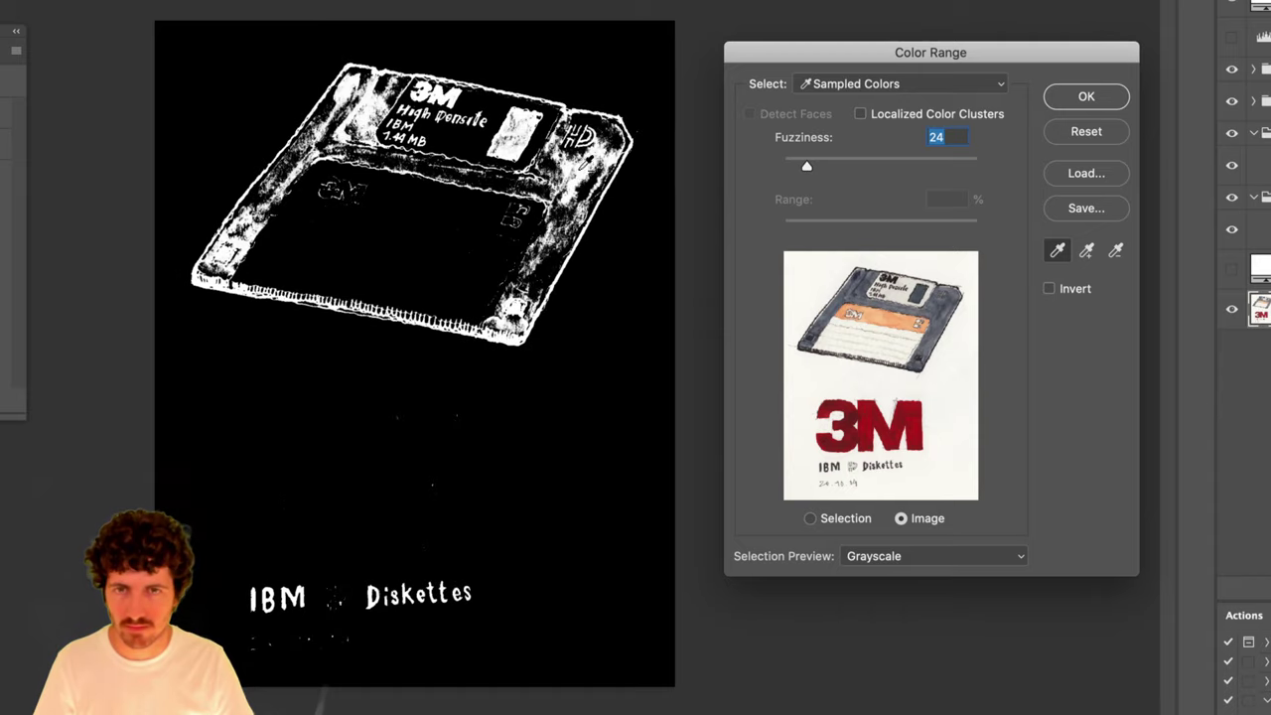
# Subtract more gray body tones below the HD mark from the sampled black range, keeping mainly the ink lines and lettering.
pyautogui.keyDown('alt'); pyautogui.click(584, 174); pyautogui.keyUp('alt')
pyautogui.keyDown('alt'); pyautogui.click(584, 173); pyautogui.keyUp('alt')
pyautogui.keyDown('alt'); pyautogui.click(584, 170); pyautogui.keyUp('alt')
pyautogui.keyDown('alt'); pyautogui.click(585, 174); pyautogui.keyUp('alt')
pyautogui.keyDown('alt'); pyautogui.click(583, 174); pyautogui.keyUp('alt')
pyautogui.keyDown('alt'); pyautogui.click(583, 175); pyautogui.keyUp('alt')
pyautogui.keyDown('alt'); pyautogui.click(584, 175); pyautogui.keyUp('alt')
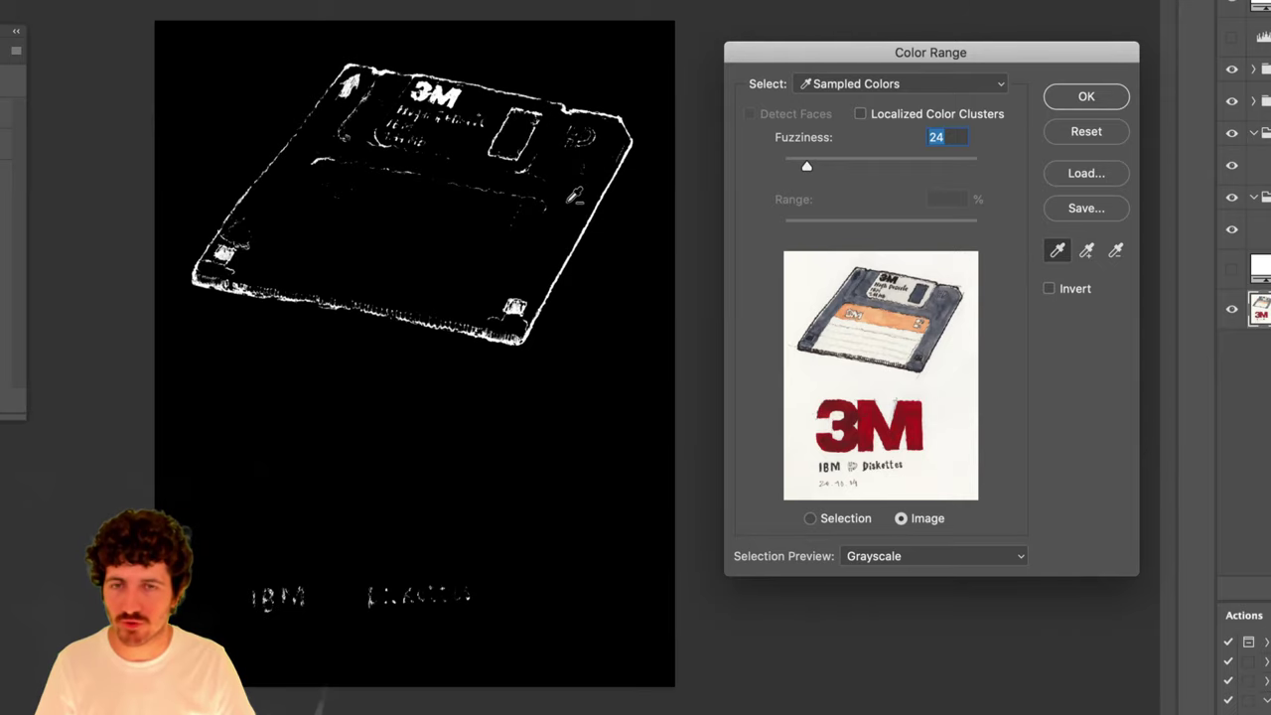
# Accept the color range as a selection and apply it as a layer mask on the BLACK group.
pyautogui.click(1079, 95)
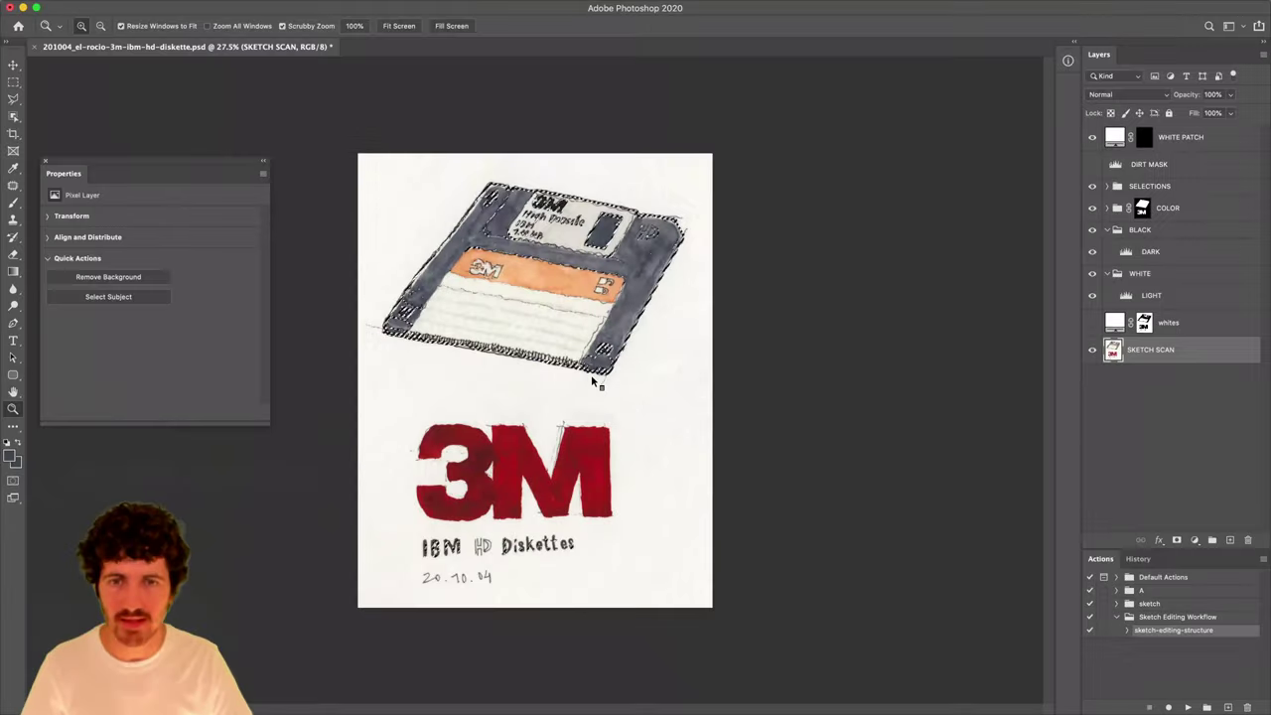
pyautogui.click(1139, 230)
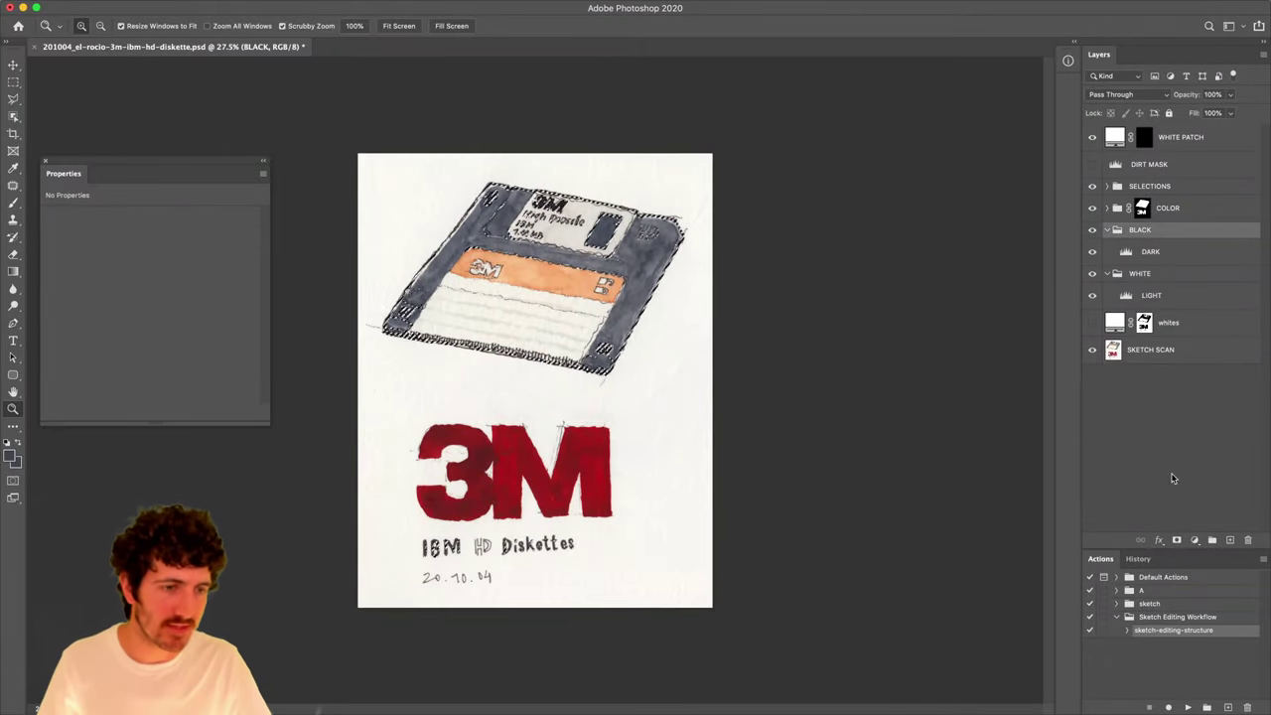
pyautogui.click(1177, 541)
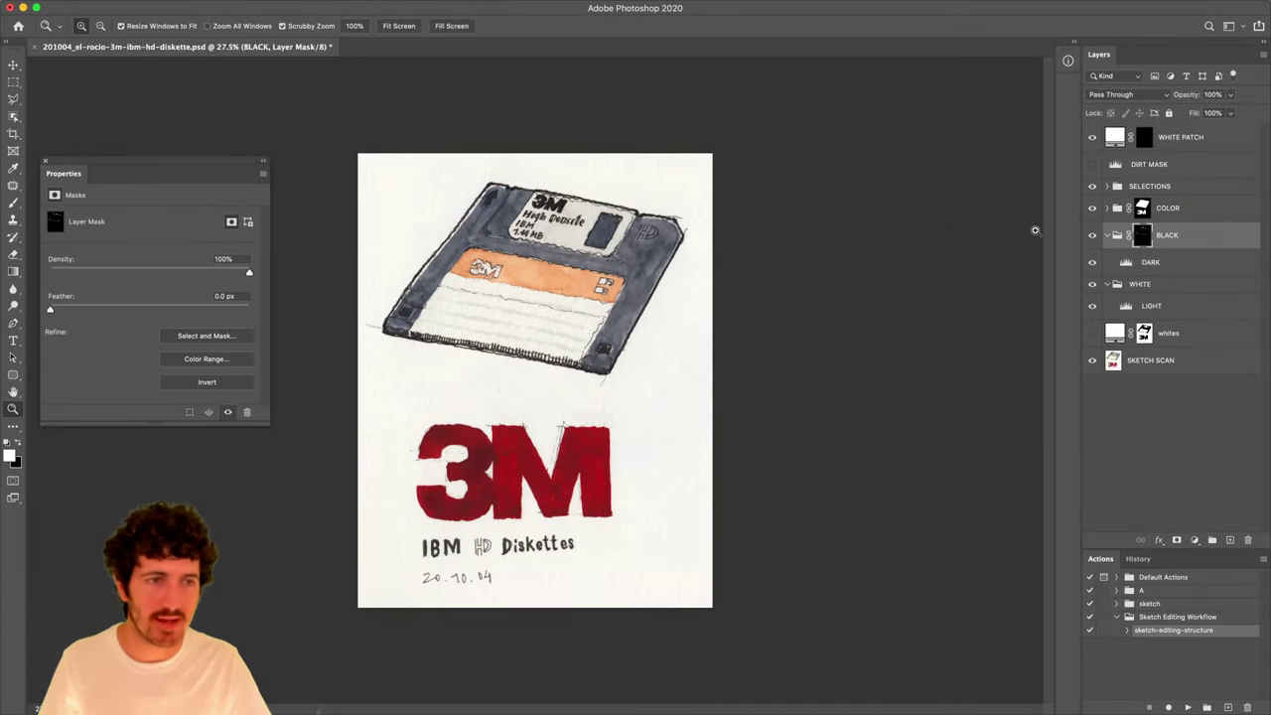
# Add a bright blue #006be8 solid color fill above the DARK layer inside the BLACK group.
pyautogui.click(1147, 261)
pyautogui.click(1195, 541)
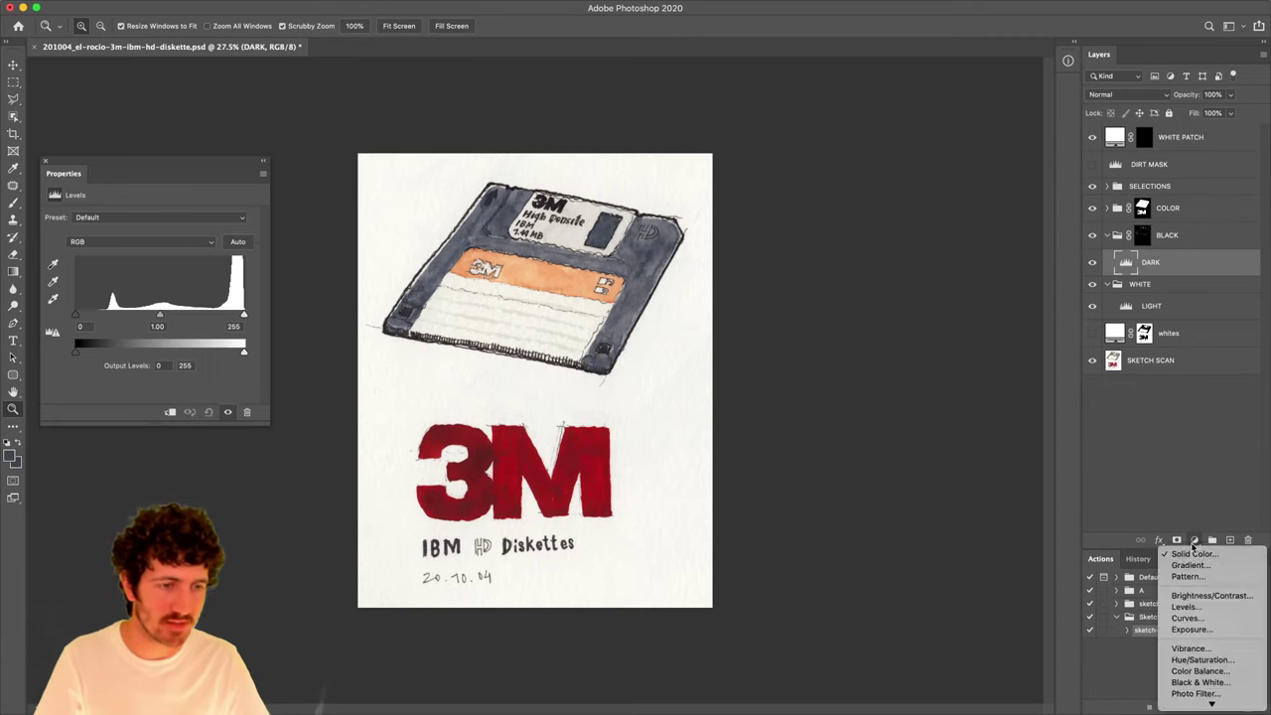
pyautogui.click(1190, 559)
pyautogui.moveTo(762, 301); pyautogui.dragTo(885, 275)
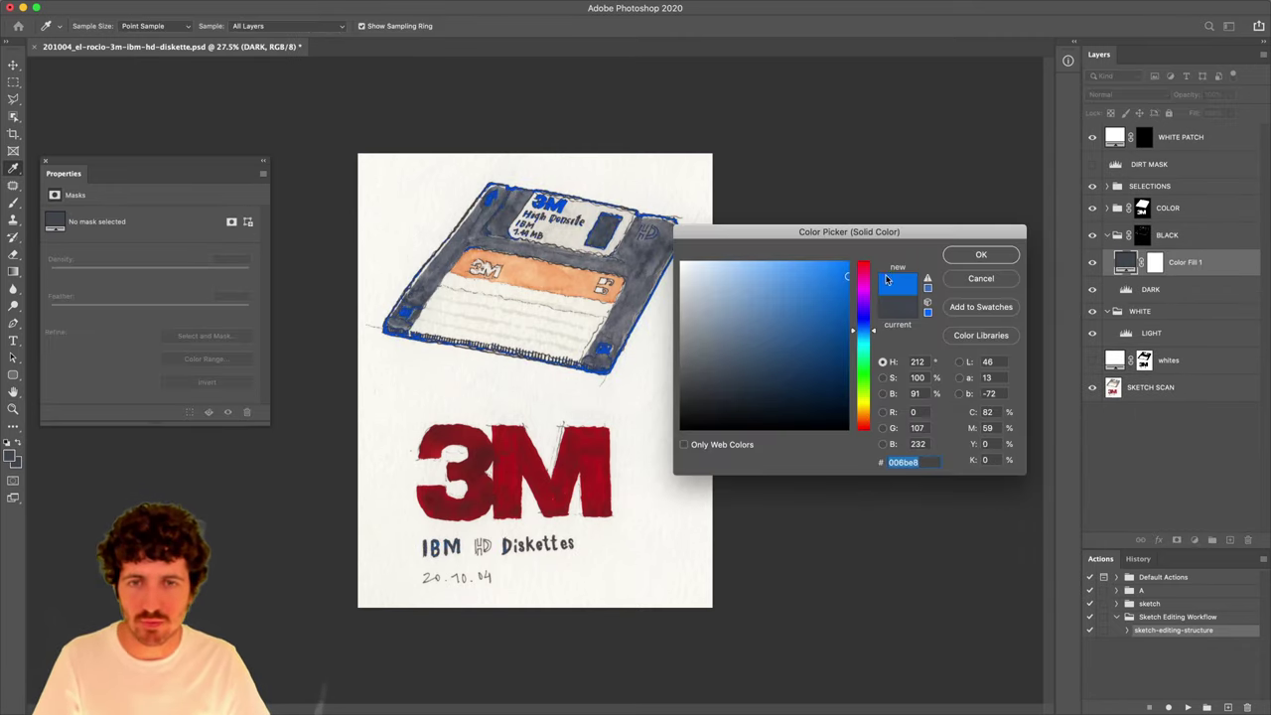
pyautogui.click(972, 257)
# Examine the blue mask coverage on the diskette's ink lines and delete the blue fill layer.
pyautogui.press('z')
pyautogui.click(508, 363)
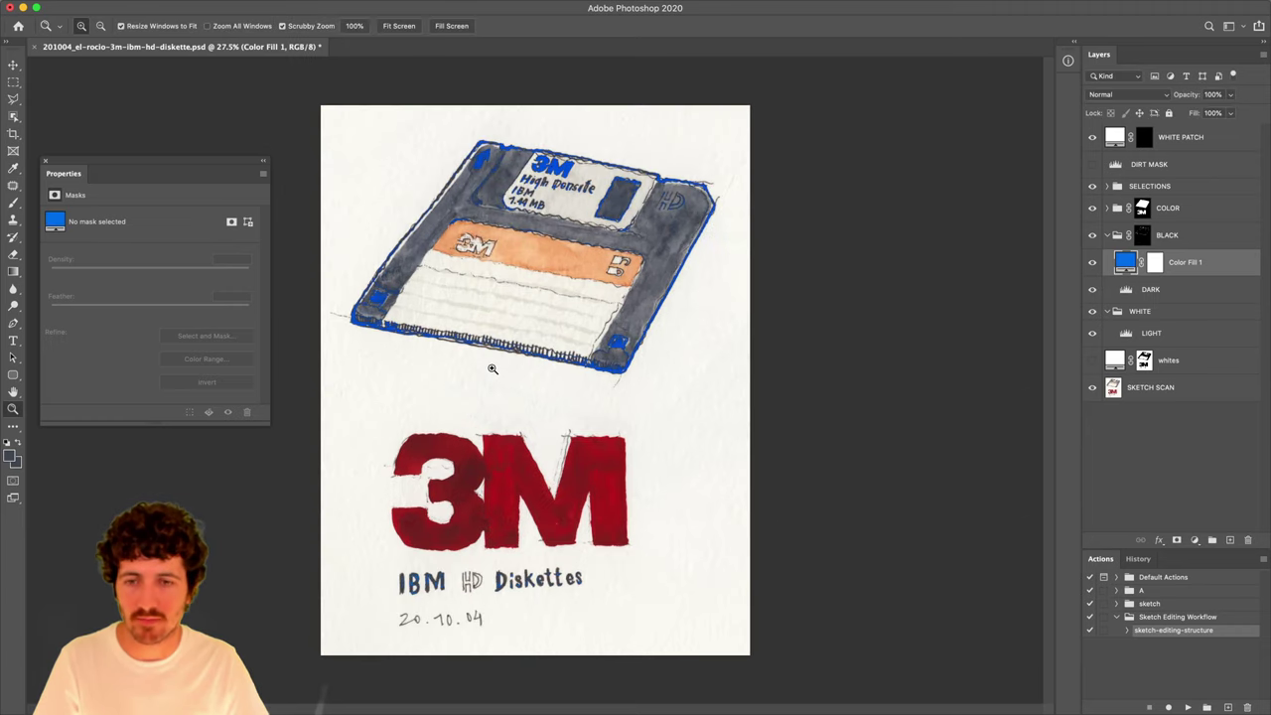
pyautogui.click(492, 358)
pyautogui.click(492, 353)
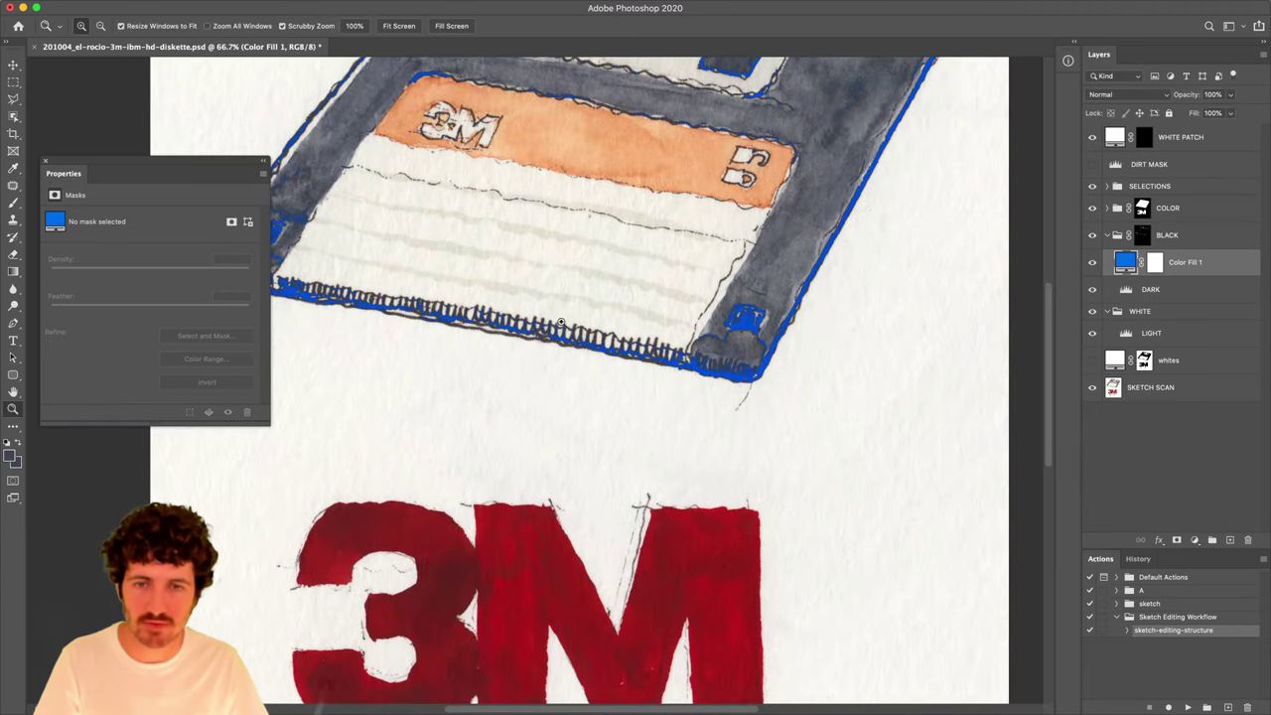
pyautogui.moveTo(639, 340); pyautogui.dragTo(530, 377)
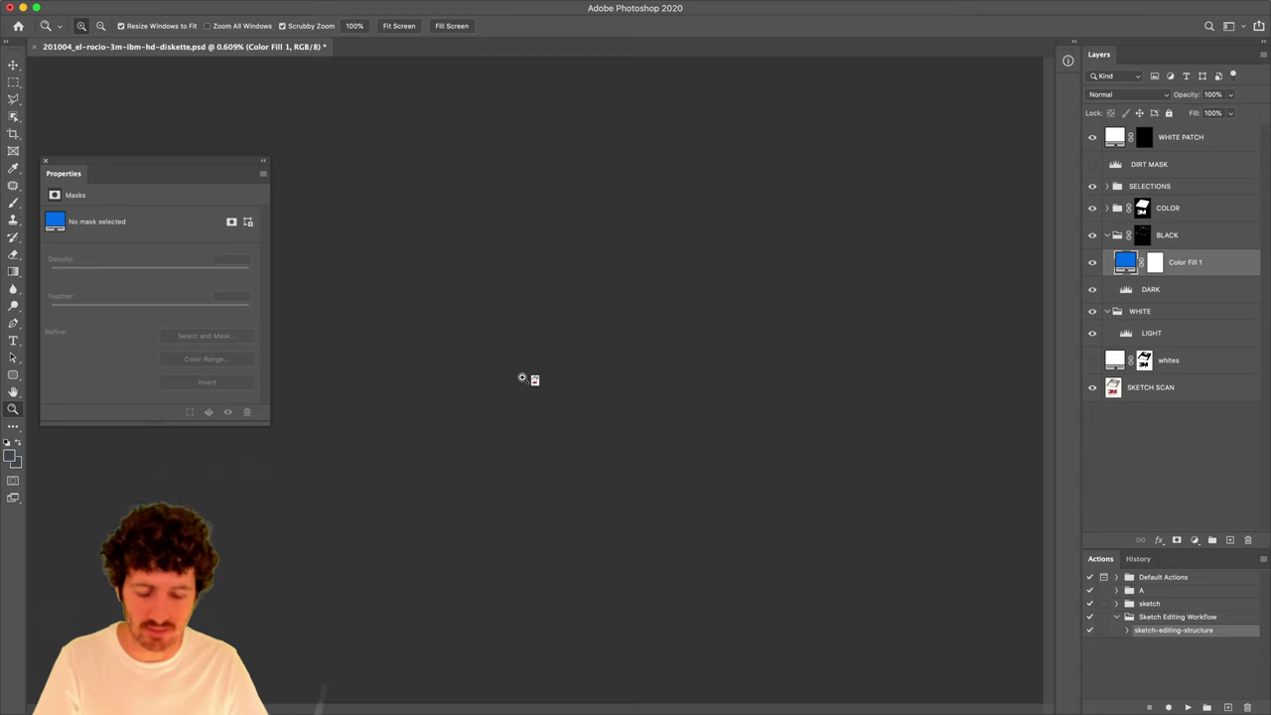
pyautogui.click(527, 384)
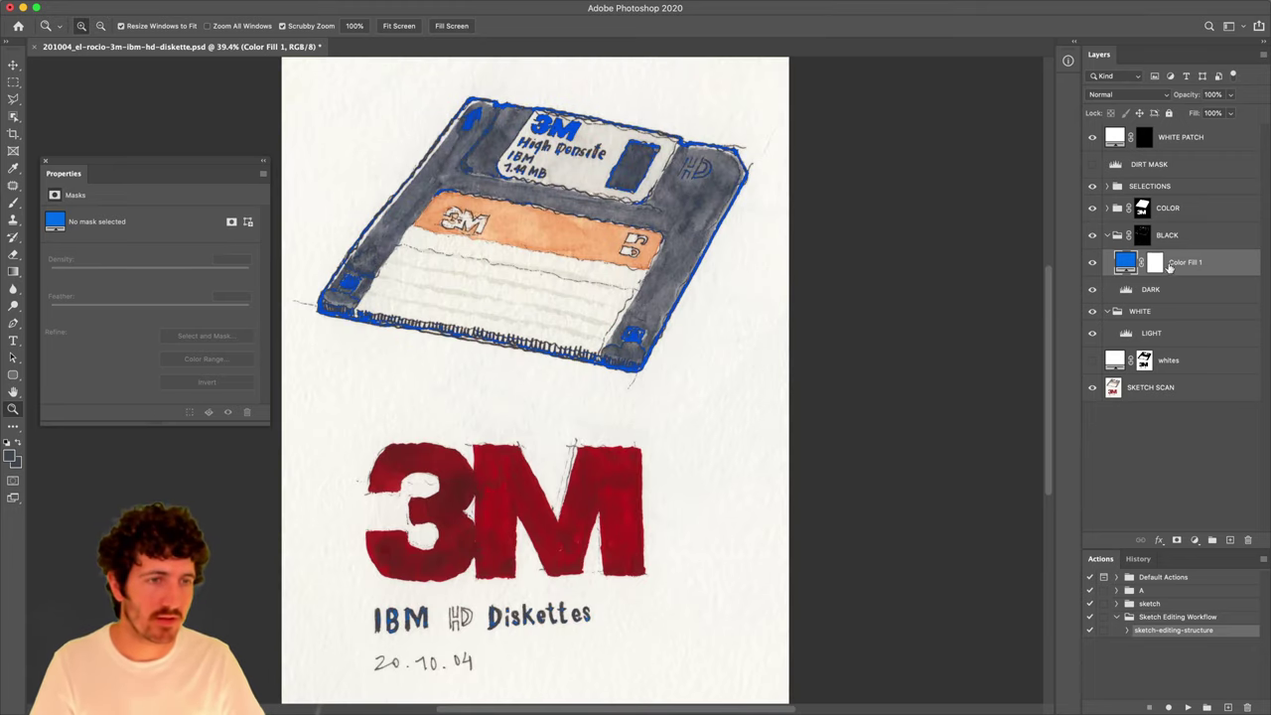
pyautogui.press('Delete')
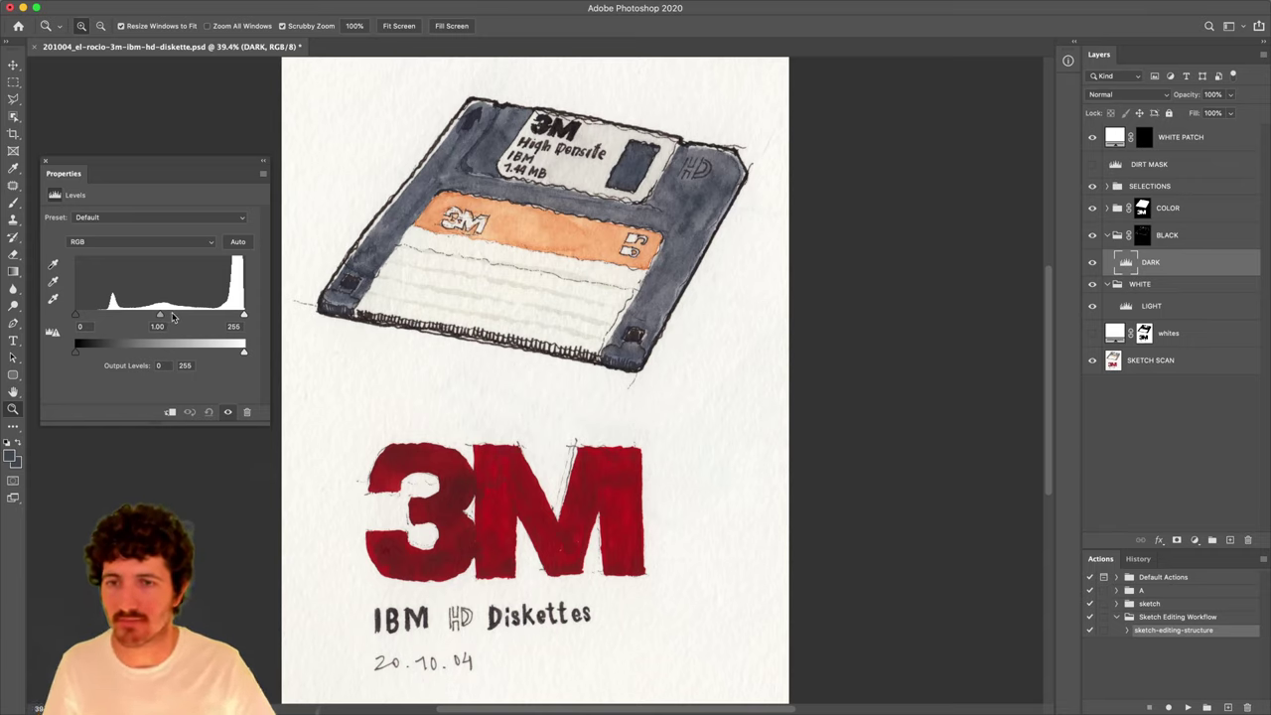
# Set the DARK Levels midtone to 0.12 and compare the sketch with the BLACK group hidden and shown.
pyautogui.moveTo(164, 318); pyautogui.dragTo(266, 316)
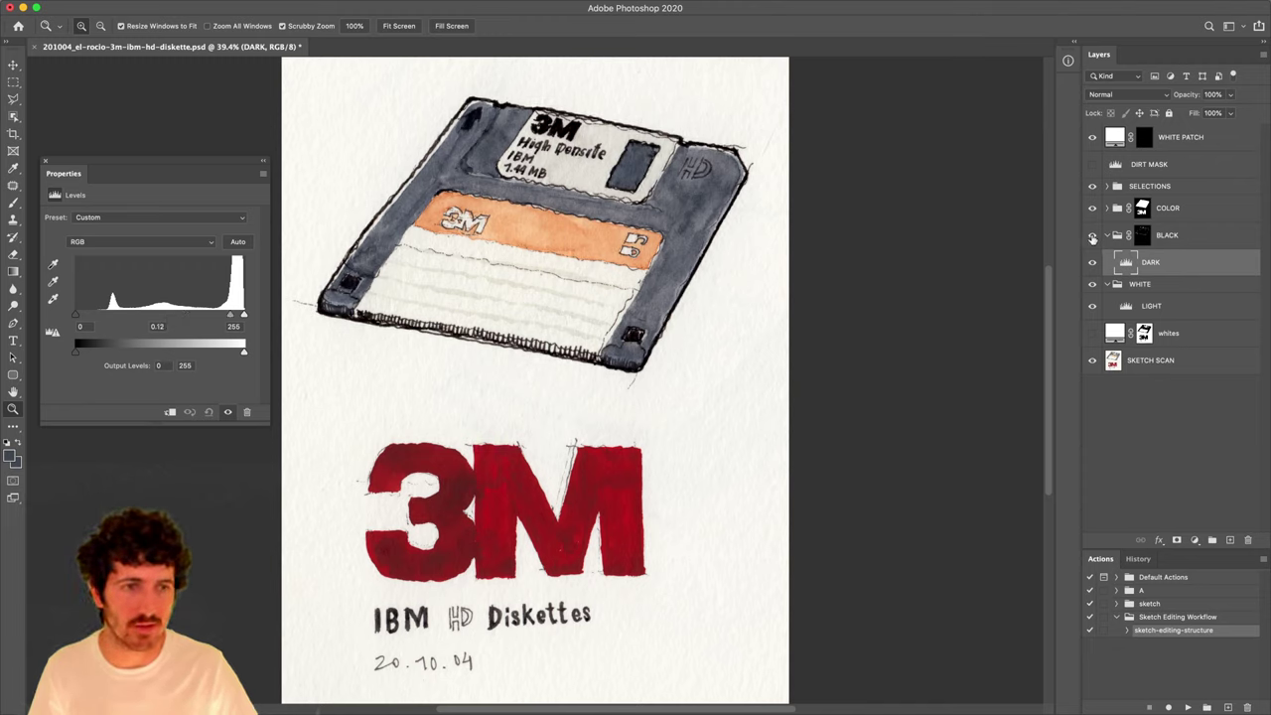
pyautogui.click(1092, 235)
pyautogui.click(1092, 235)
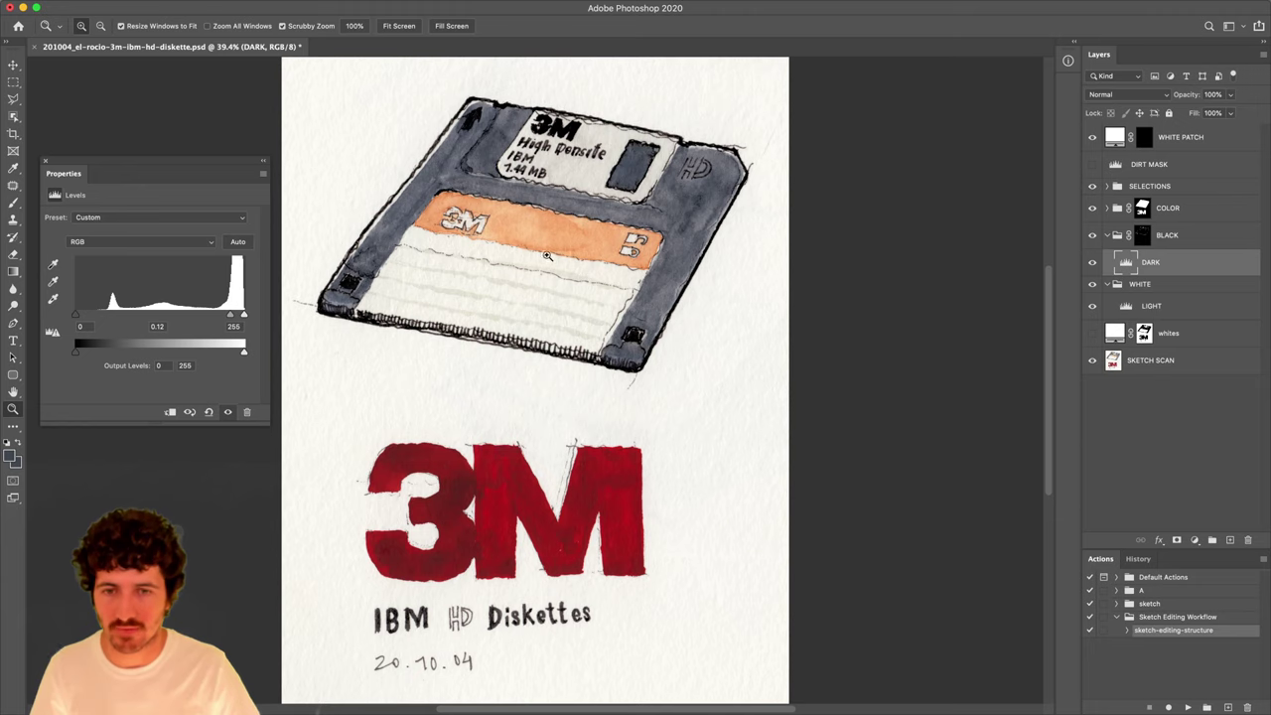
# Compare the arrow, outline and label lettering up close with the BLACK group hidden and shown.
pyautogui.scroll(6, 547, 256)
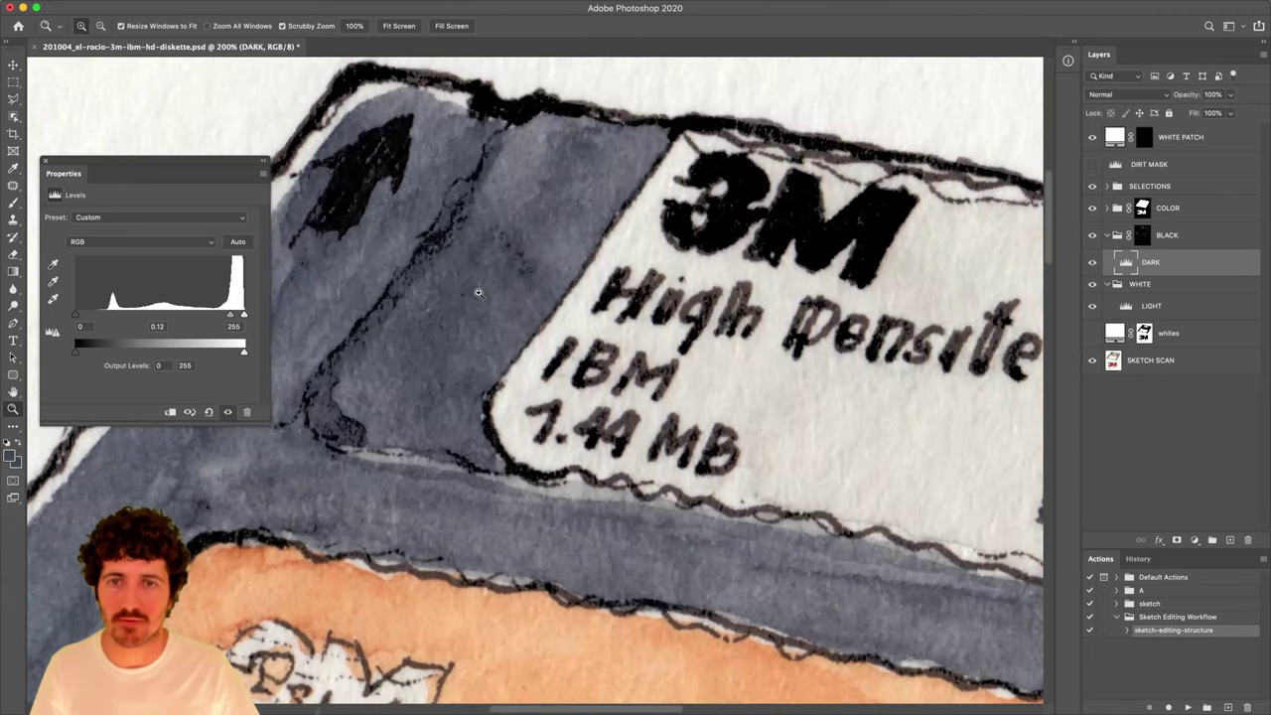
pyautogui.click(1091, 236)
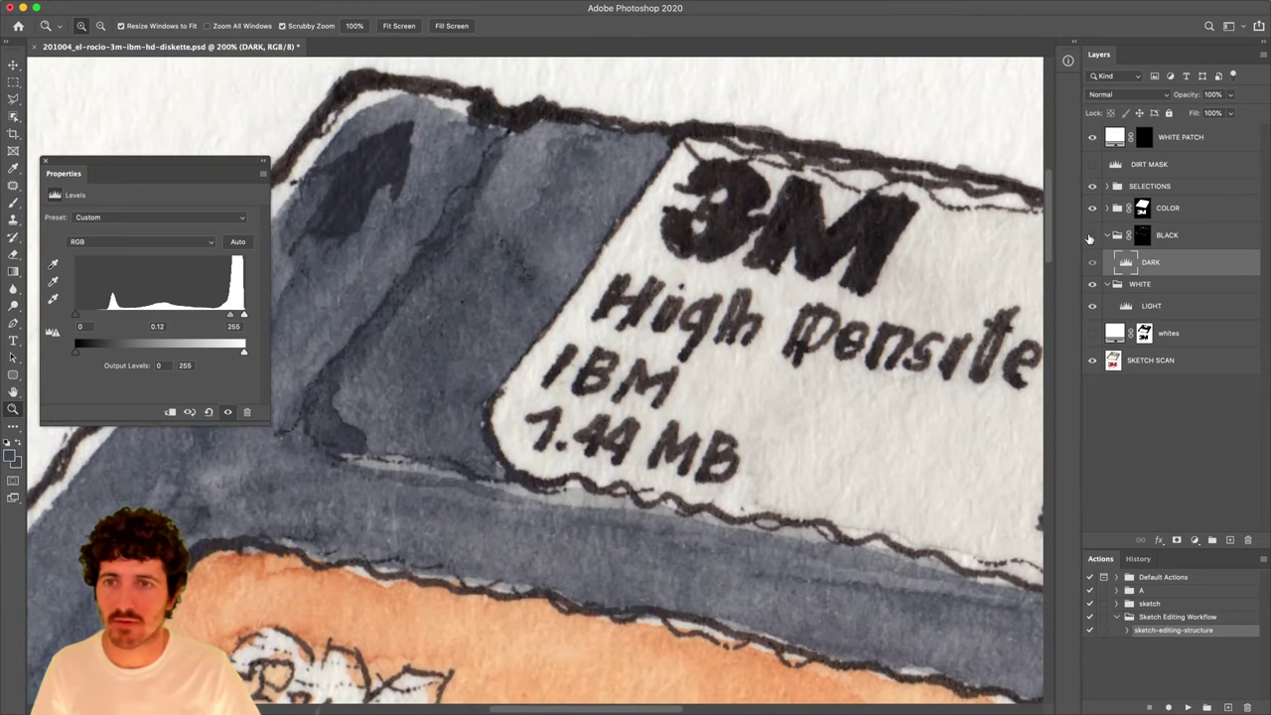
pyautogui.click(1092, 235)
pyautogui.click(1092, 236)
pyautogui.click(1091, 235)
pyautogui.click(1092, 235)
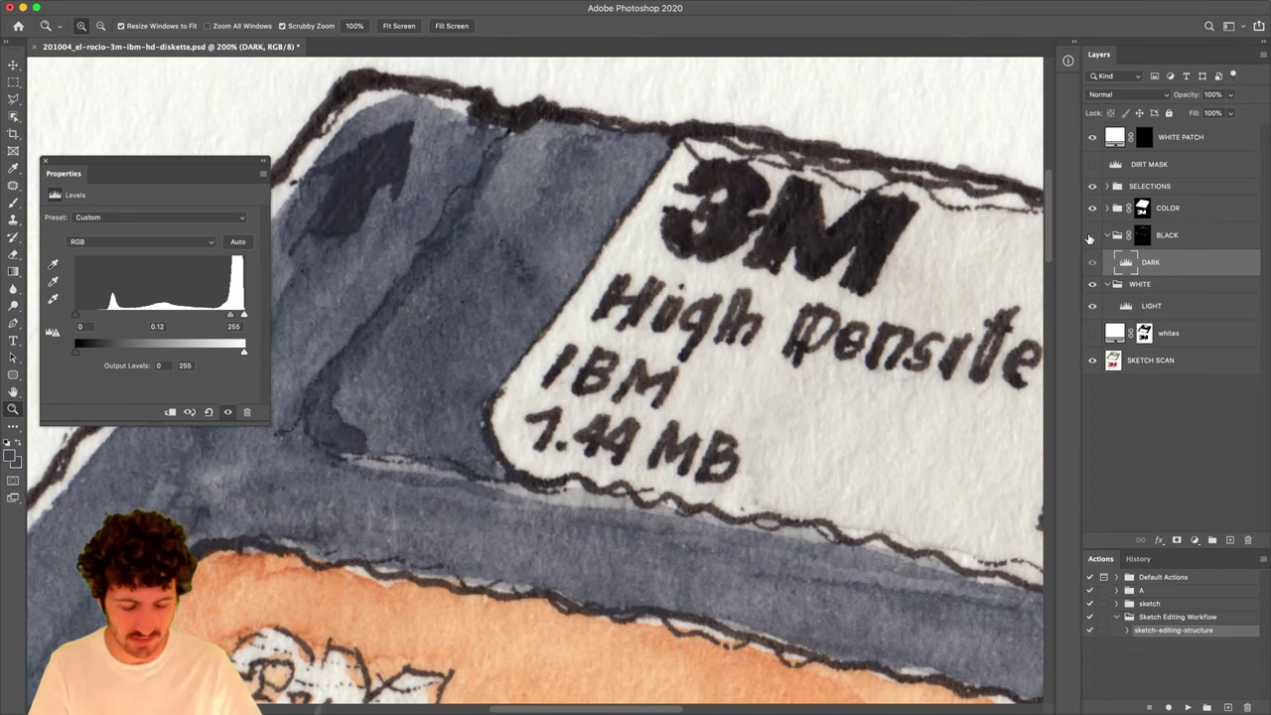
pyautogui.click(1091, 236)
pyautogui.click(1091, 235)
pyautogui.click(1092, 236)
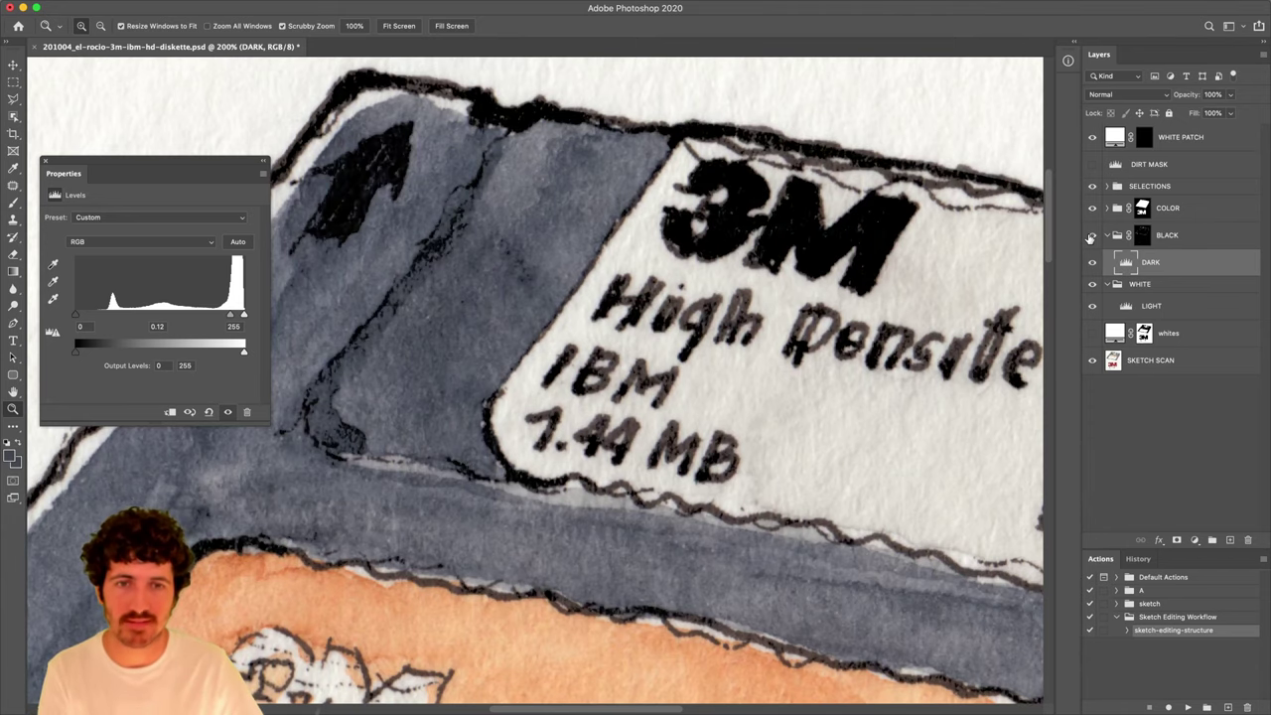
pyautogui.click(1092, 235)
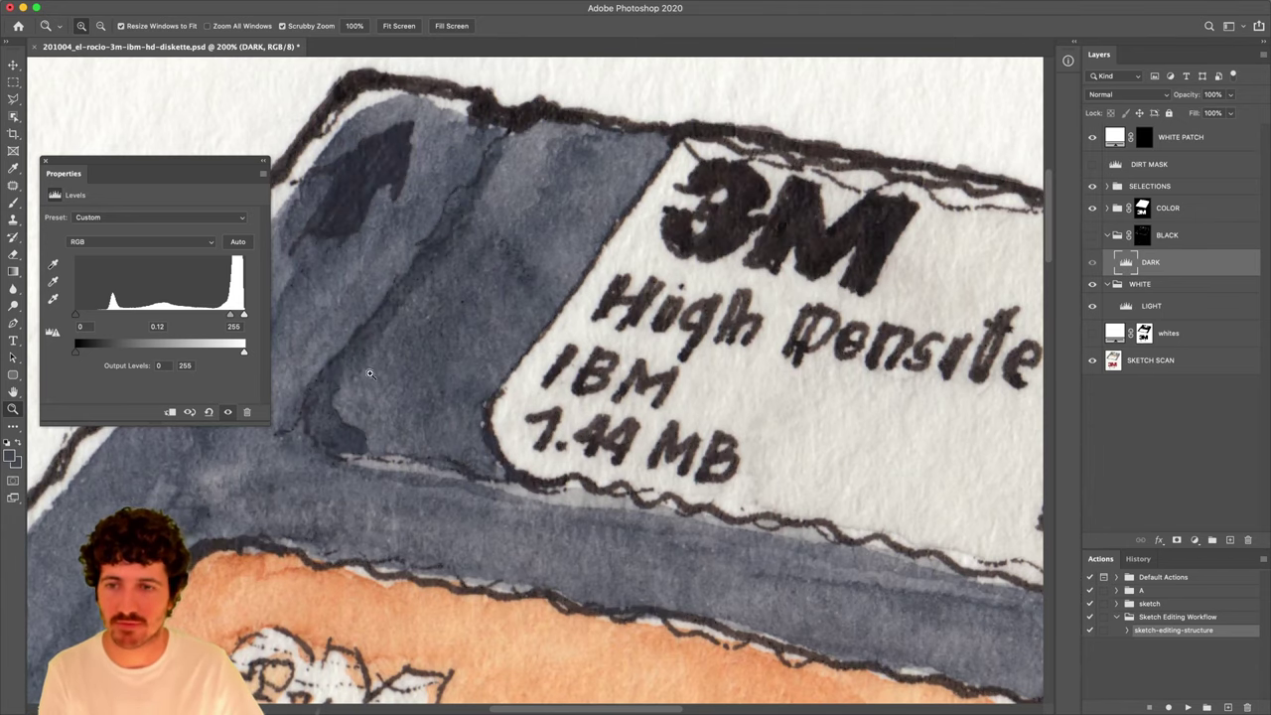
pyautogui.click(1091, 236)
pyautogui.click(1091, 235)
pyautogui.click(1092, 236)
pyautogui.press('super+0')
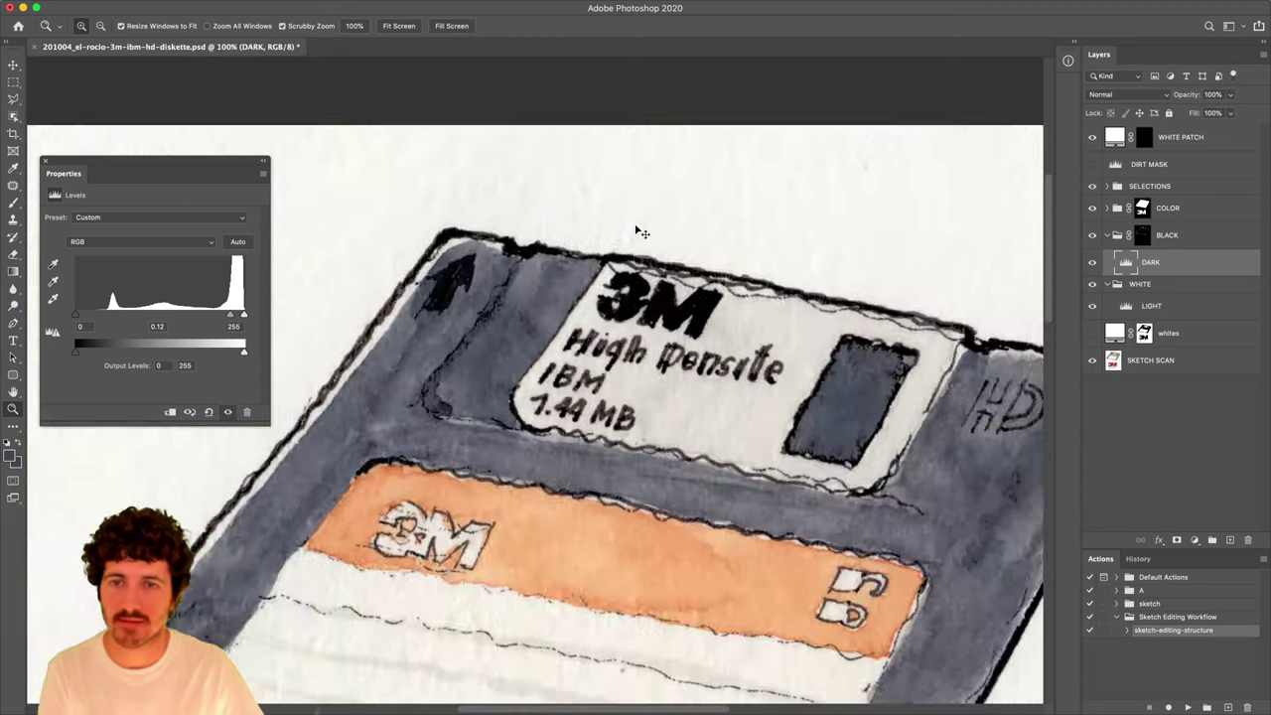
pyautogui.press('super+minus')
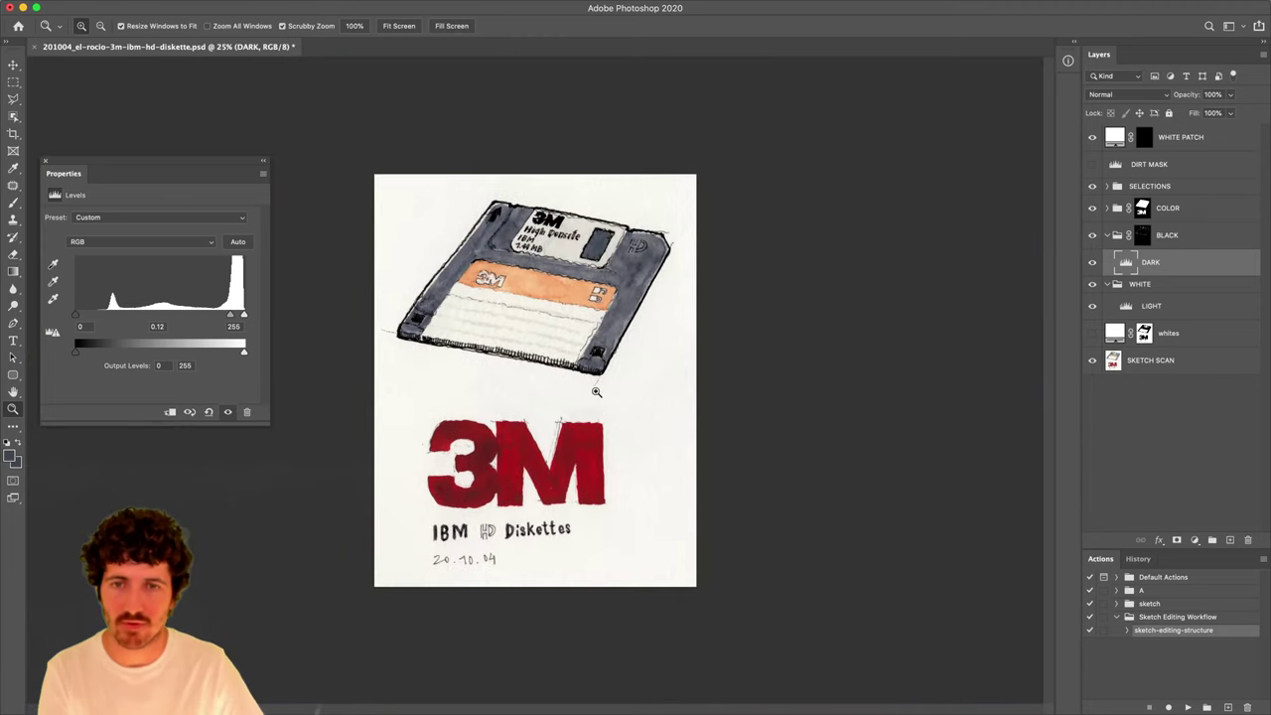
# Soften the DARK Levels midtone to 0.79, checking the diskette ink with the BLACK group hidden and shown.
pyautogui.moveTo(227, 316); pyautogui.dragTo(178, 318)
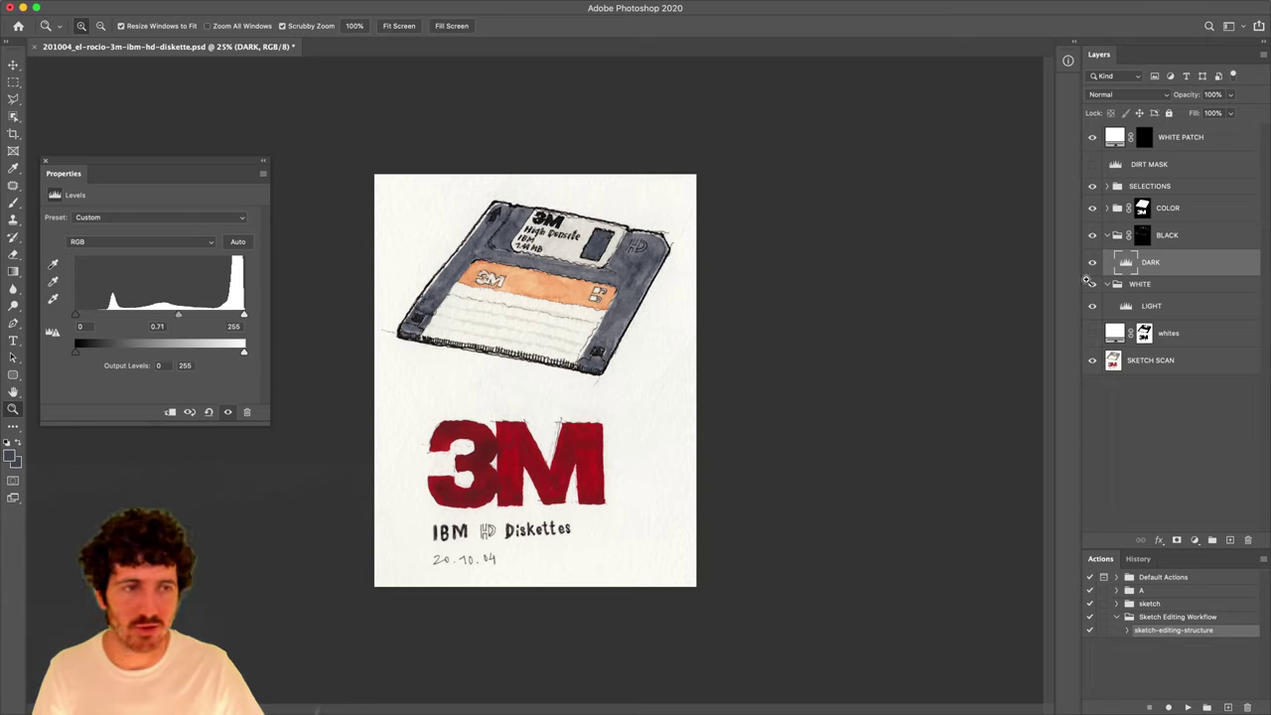
pyautogui.click(1093, 236)
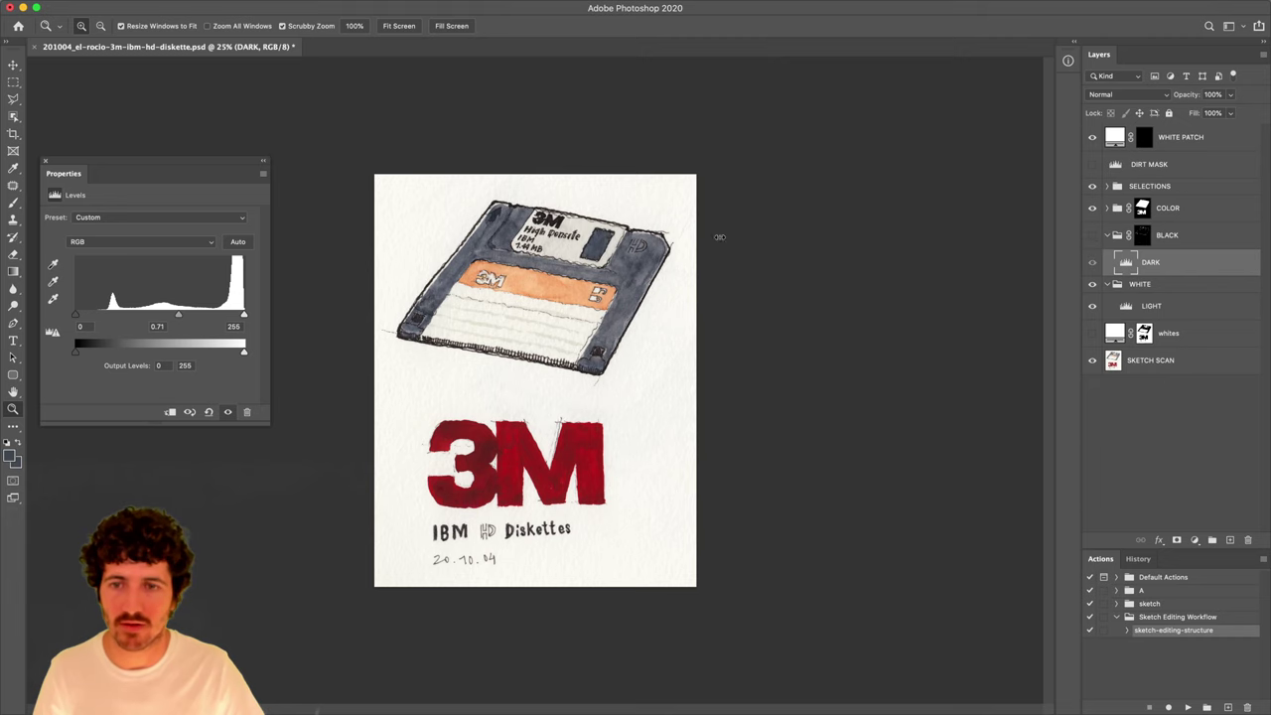
pyautogui.click(482, 244)
pyautogui.click(482, 244)
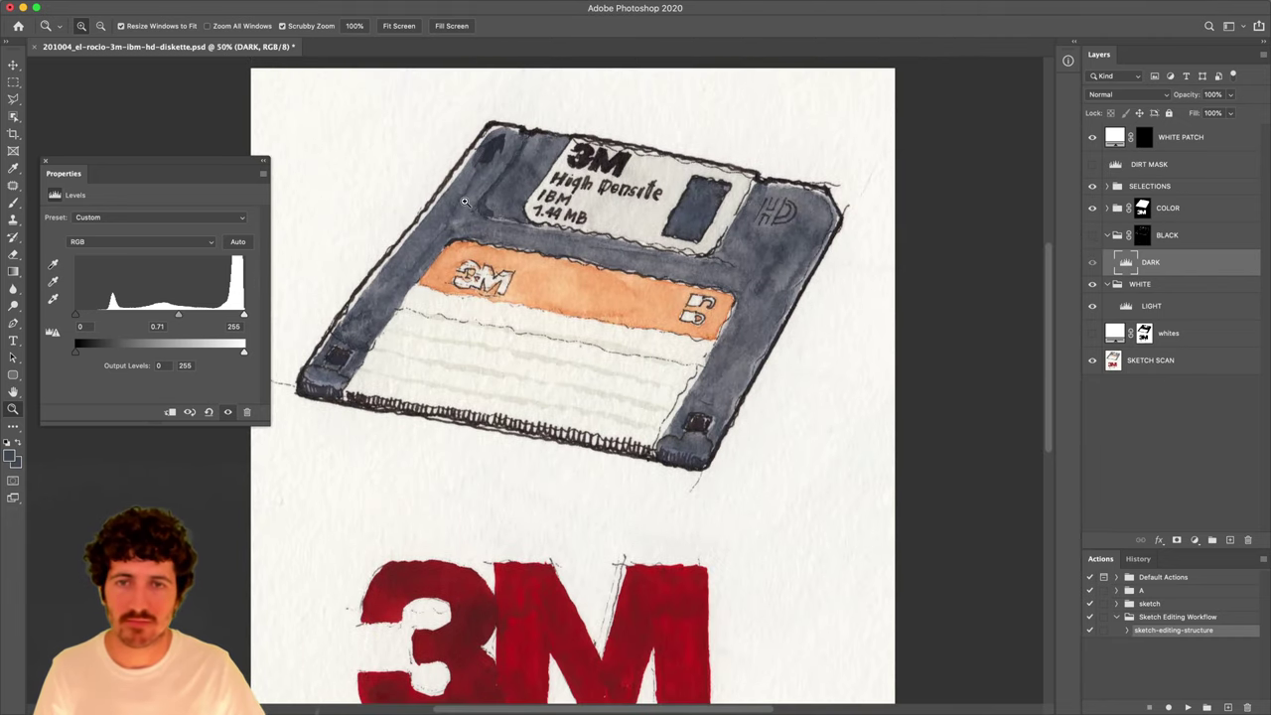
pyautogui.click(790, 194)
pyautogui.click(1091, 235)
pyautogui.click(1092, 235)
pyautogui.click(1091, 236)
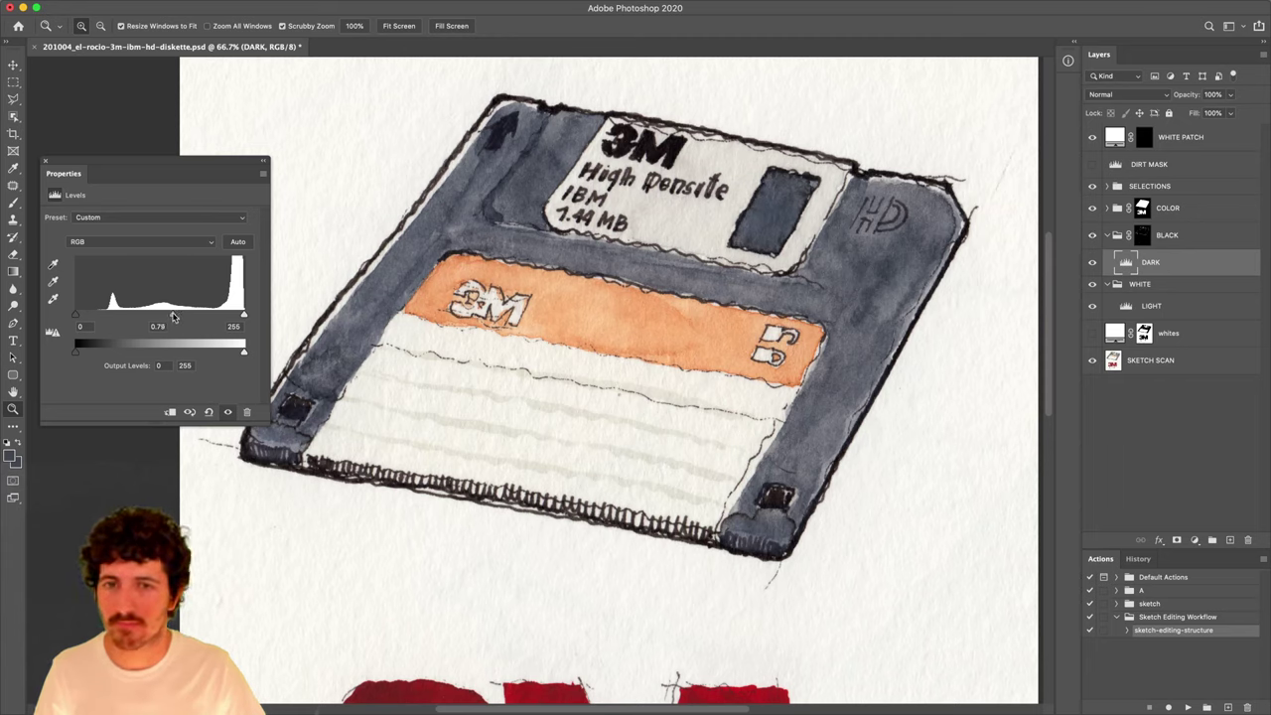
pyautogui.scroll(-3, 752, 321)
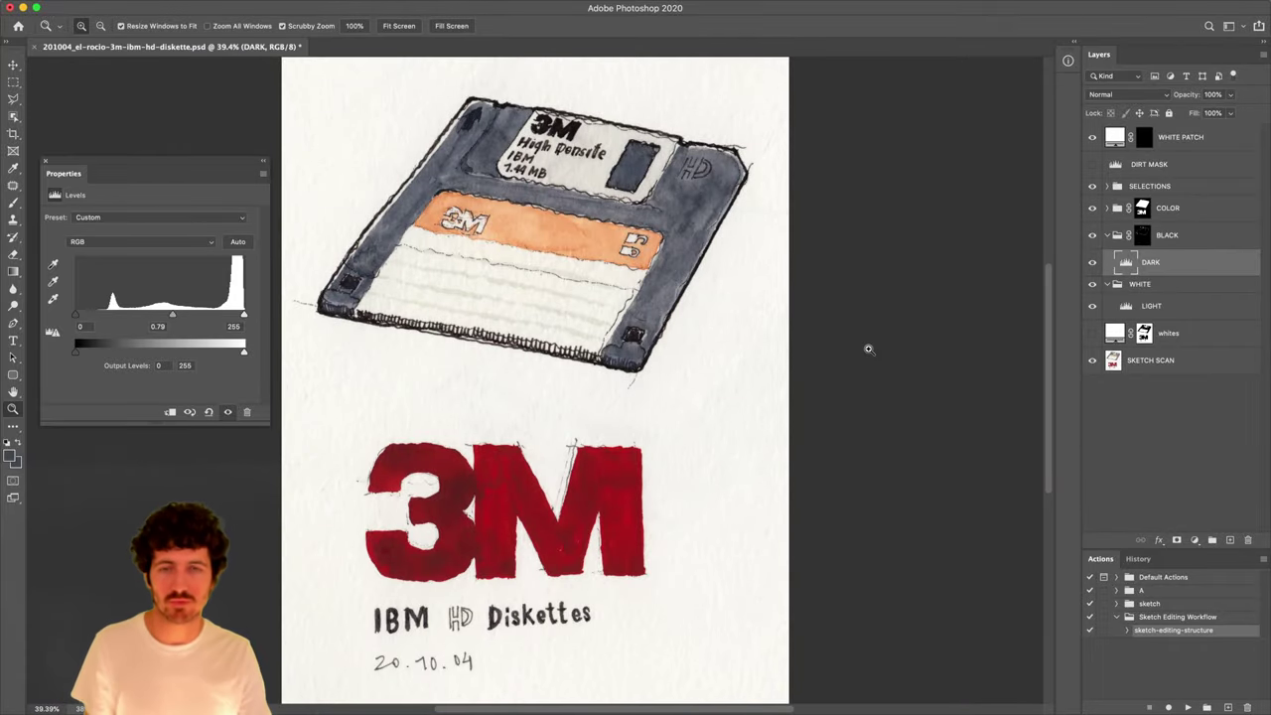
pyautogui.scroll(-1, 868, 349)
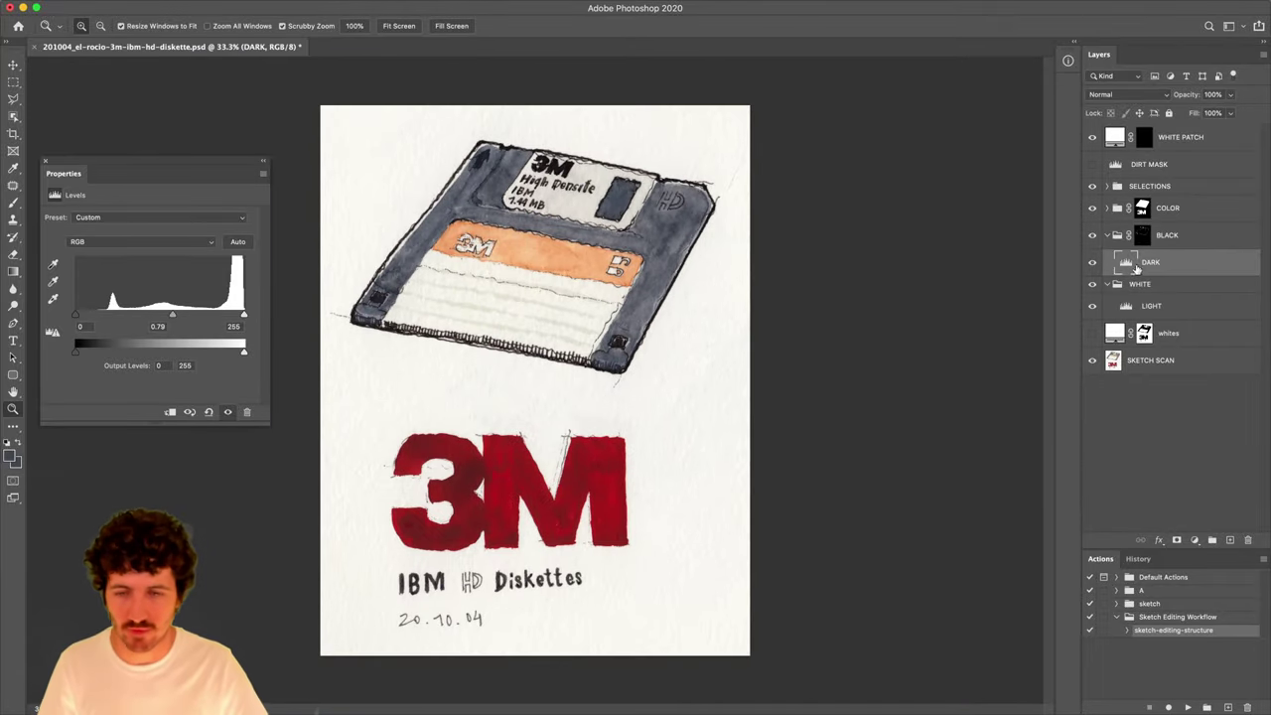
# Load the mask of the whites layer as a selection and apply it as a layer mask on the WHITE group.
pyautogui.keyDown('ctrl'); pyautogui.click(1144, 335); pyautogui.keyUp('ctrl')
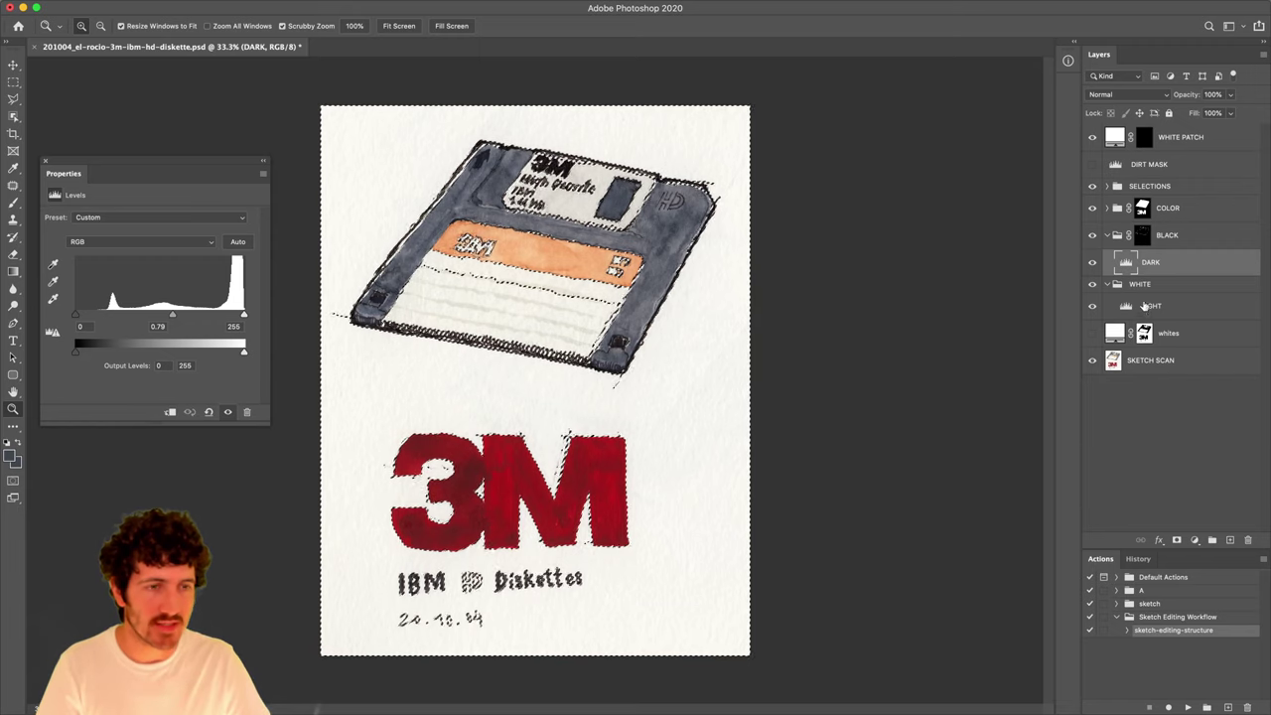
pyautogui.hotkey('alt', '[')
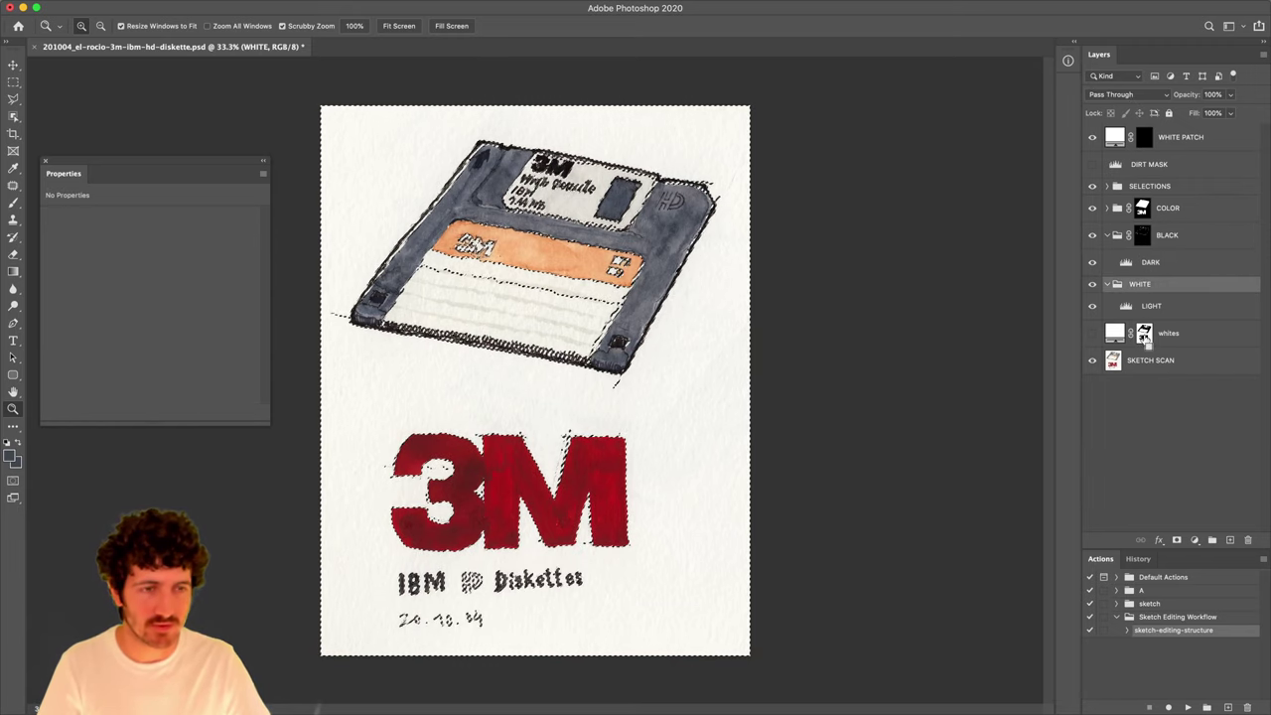
pyautogui.click(1177, 540)
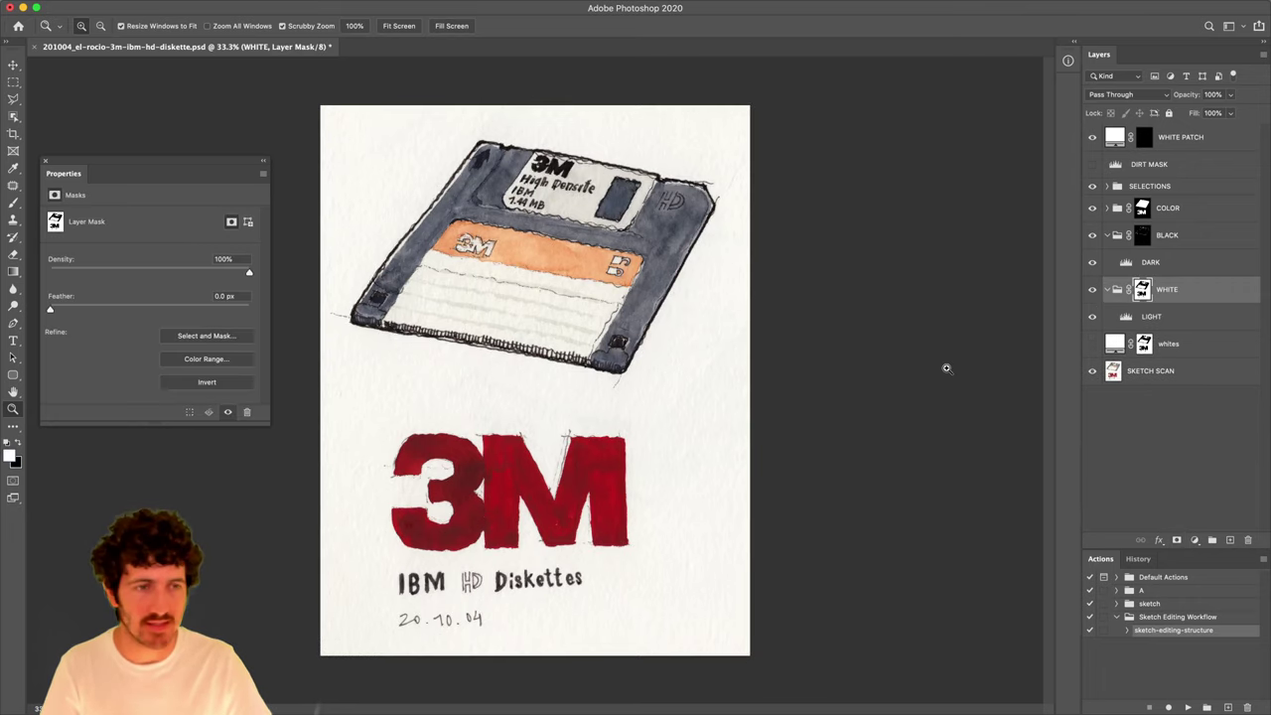
# Delete the whites fill layer and save the document.
pyautogui.click(1165, 341)
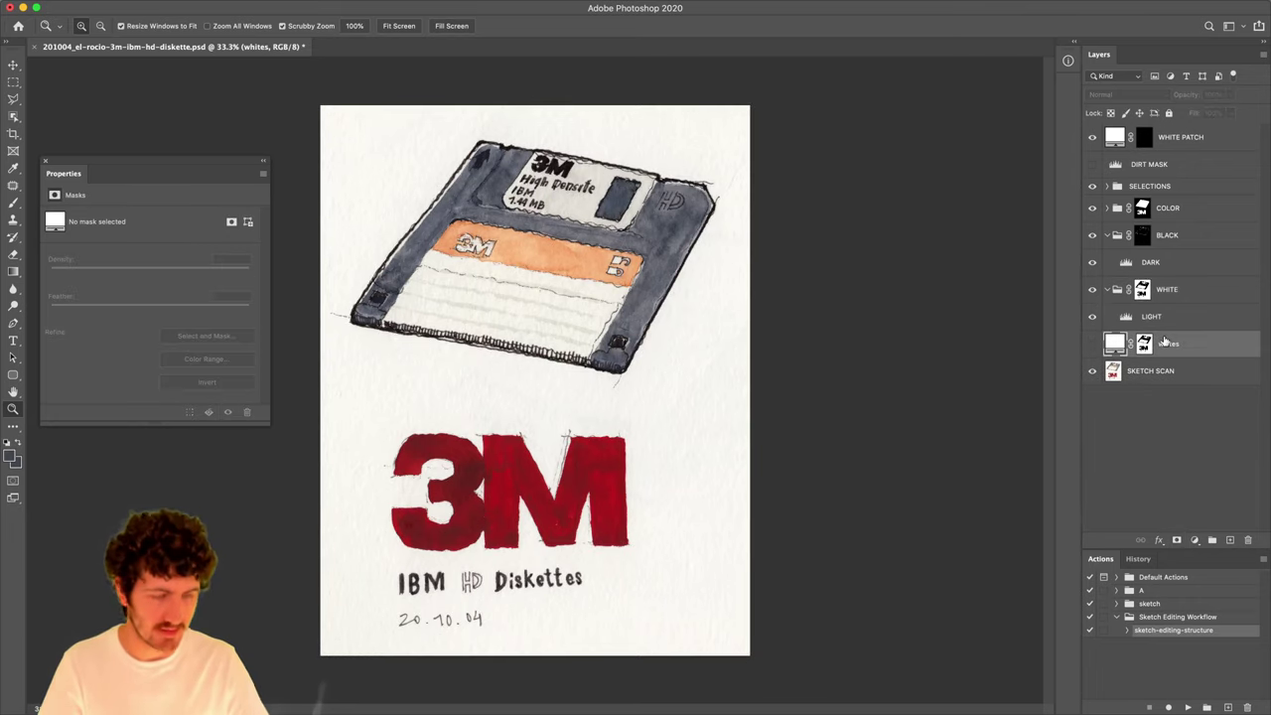
pyautogui.press('Delete')
pyautogui.hotkey('ctrl', 's')
# Whiten the paper with the LIGHT Levels layer by setting the midtone to 0.69 and the white input to 224.
pyautogui.click(1165, 317)
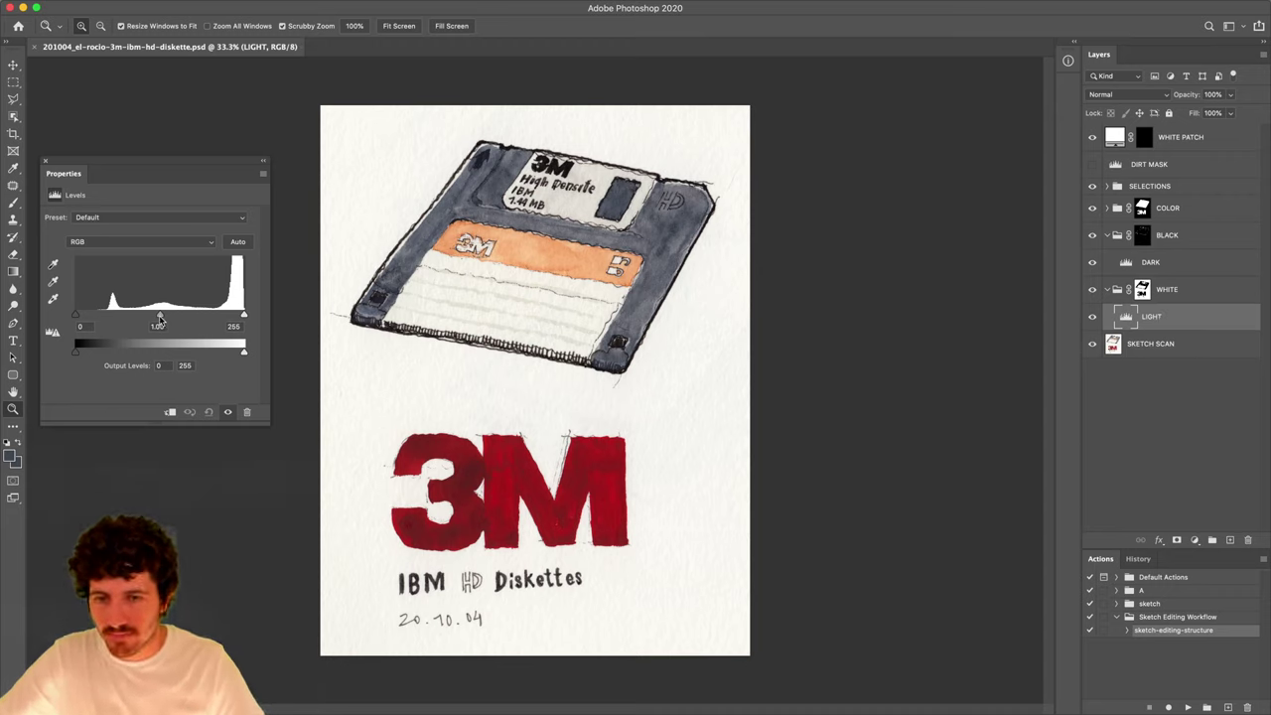
pyautogui.moveTo(160, 318); pyautogui.dragTo(225, 316)
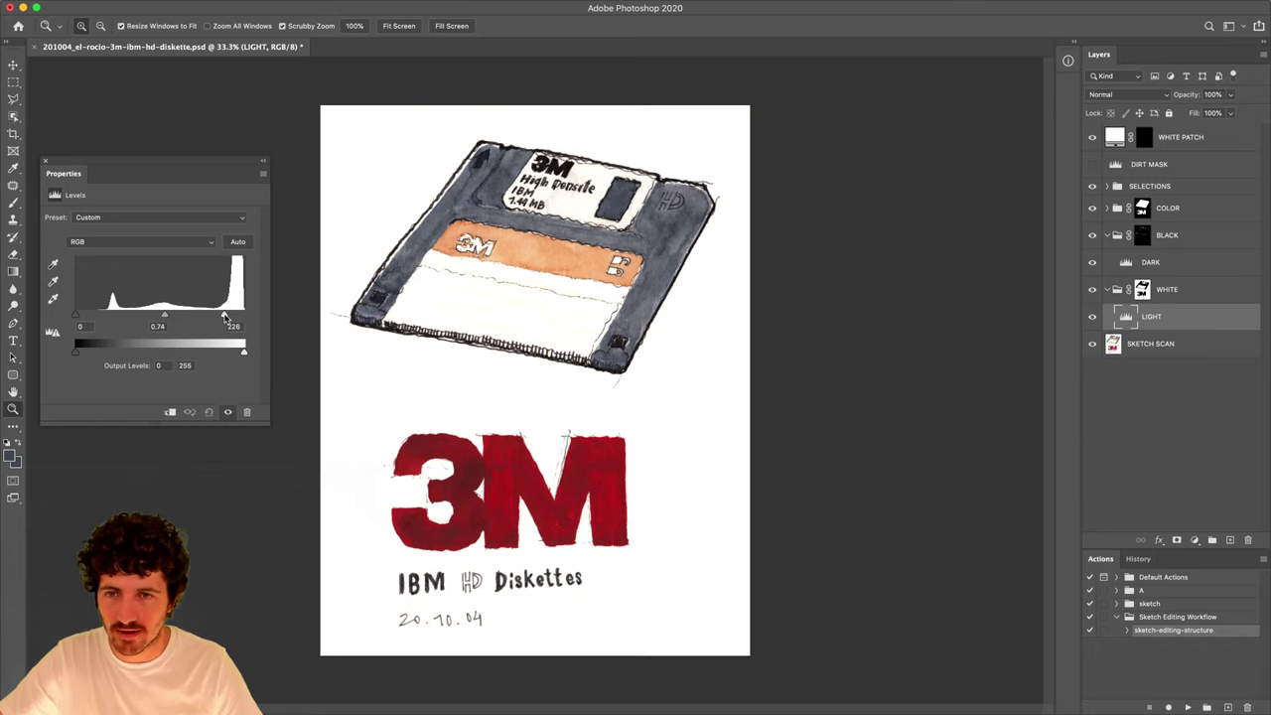
pyautogui.moveTo(167, 318); pyautogui.dragTo(166, 318)
# Start adding a fill or adjustment layer above LIGHT in the WHITE group.
pyautogui.click(1195, 539)
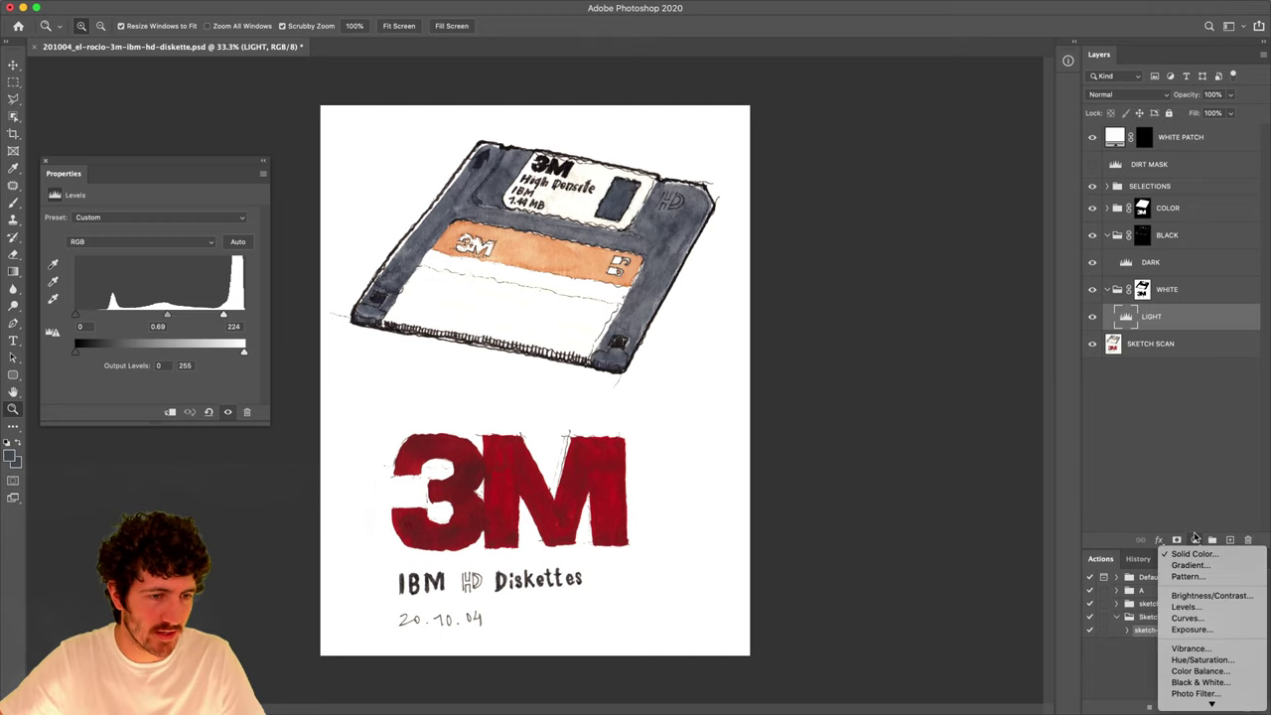
# Add a Black & White adjustment above LIGHT in the WHITE group and compare the HD lettering with and without it.
pyautogui.moveTo(1212, 701)
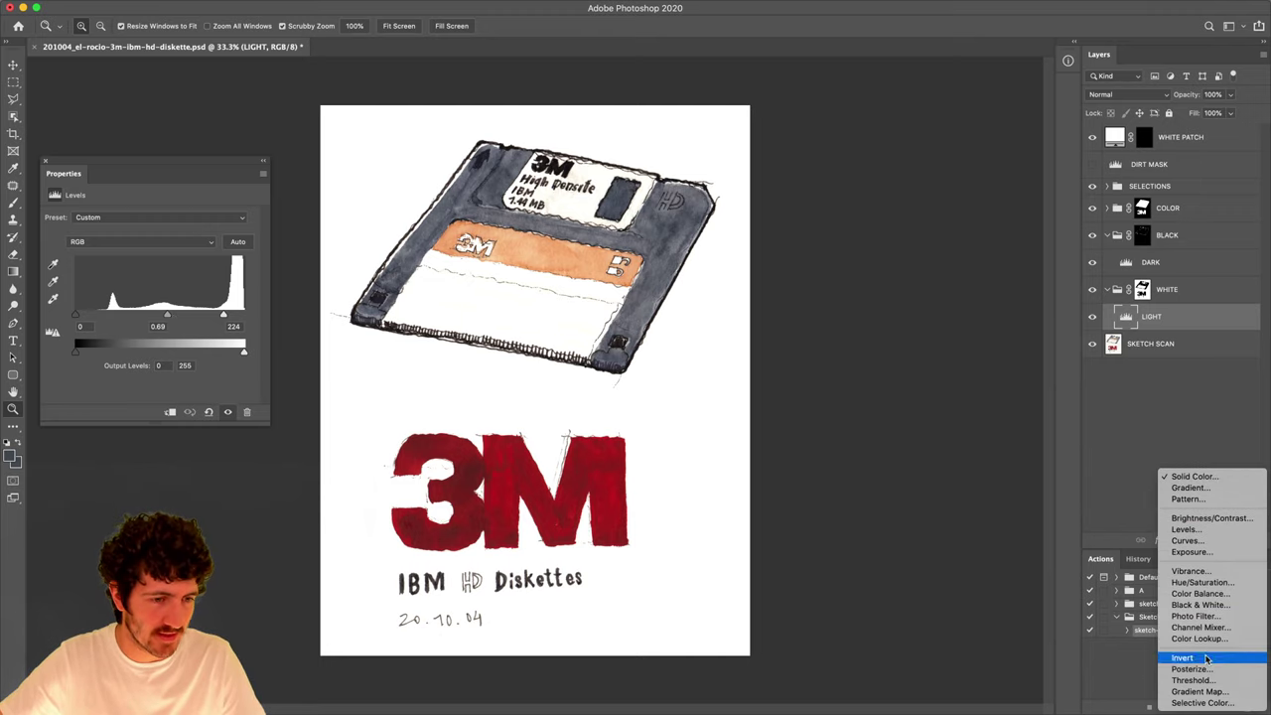
pyautogui.click(1210, 605)
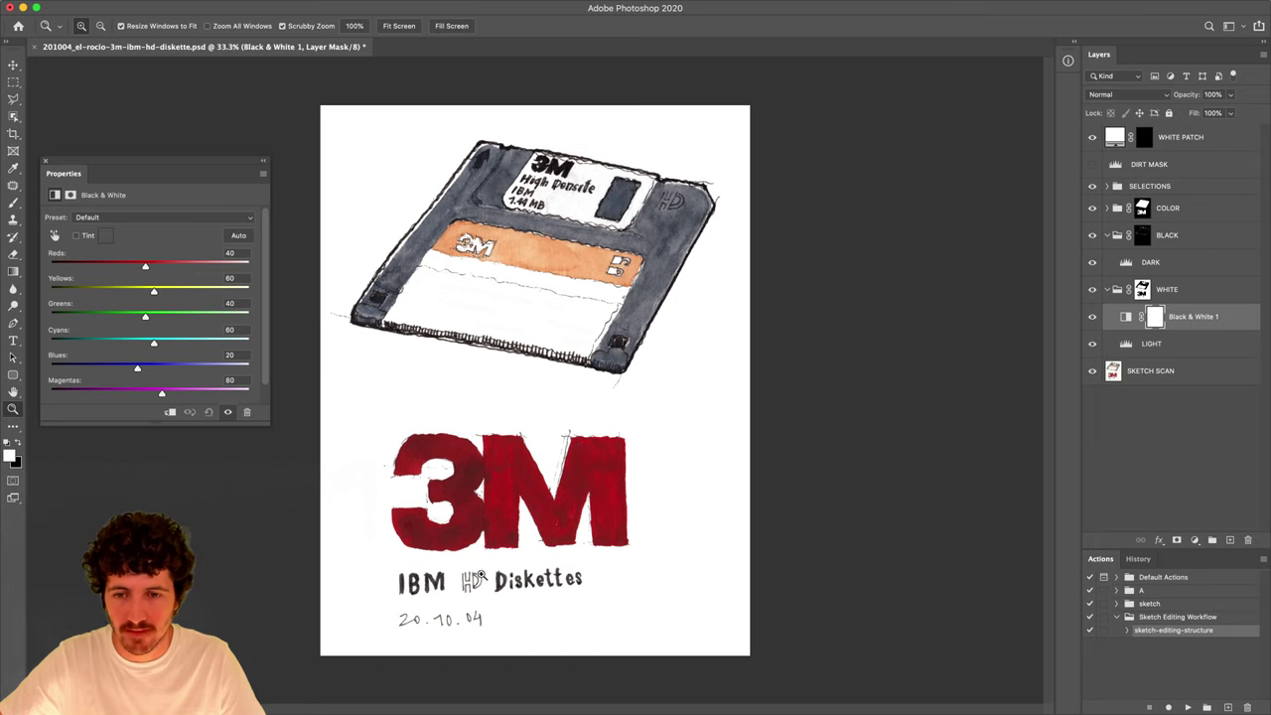
pyautogui.moveTo(477, 576); pyautogui.dragTo(889, 377)
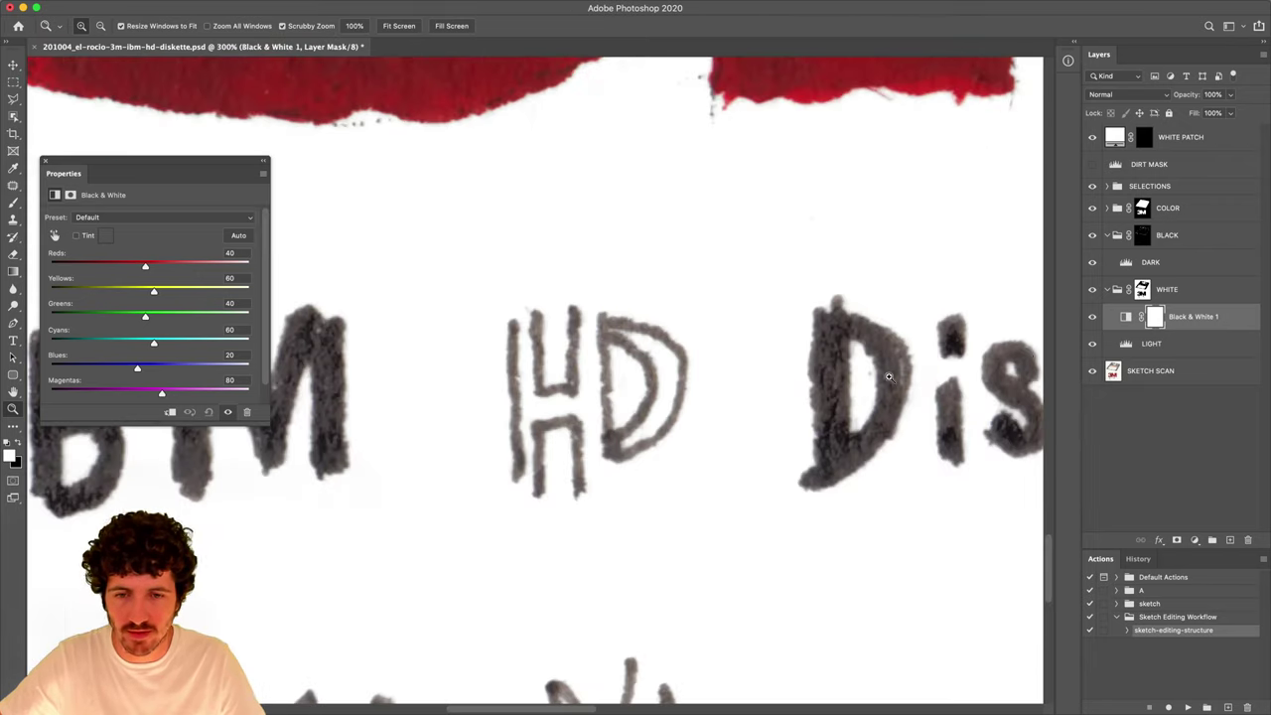
pyautogui.click(1092, 317)
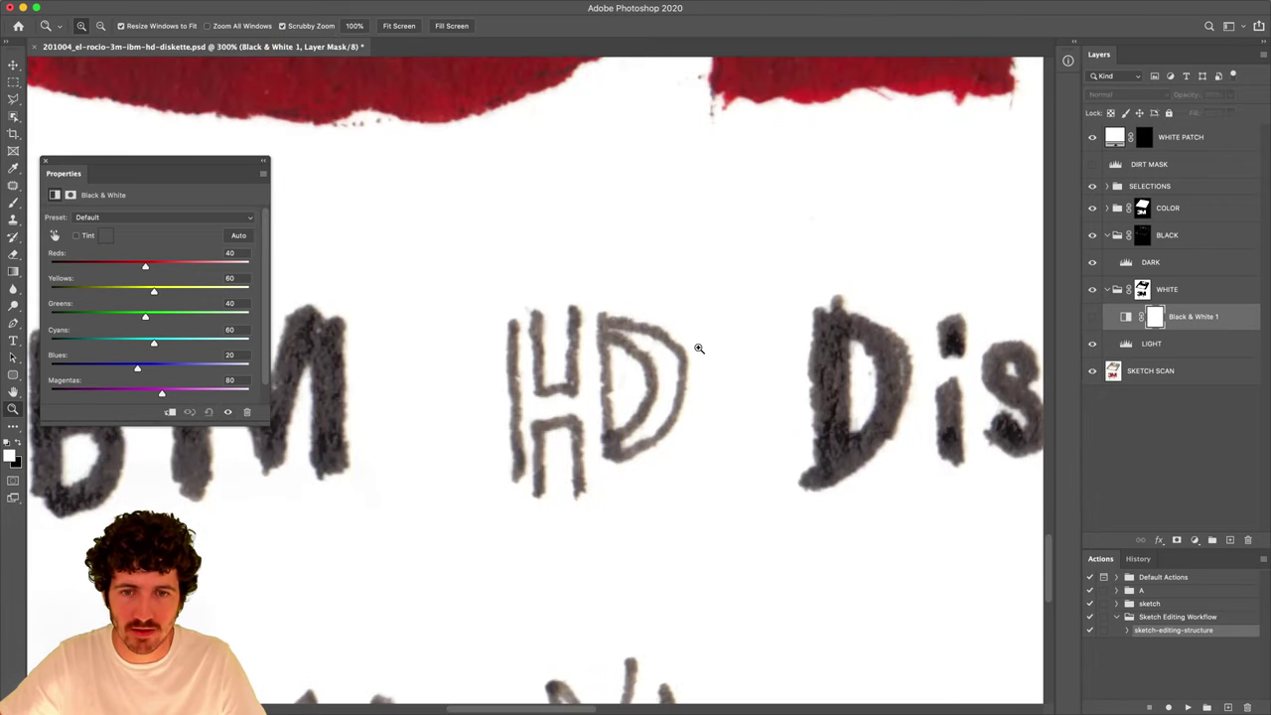
pyautogui.moveTo(616, 373); pyautogui.dragTo(584, 382)
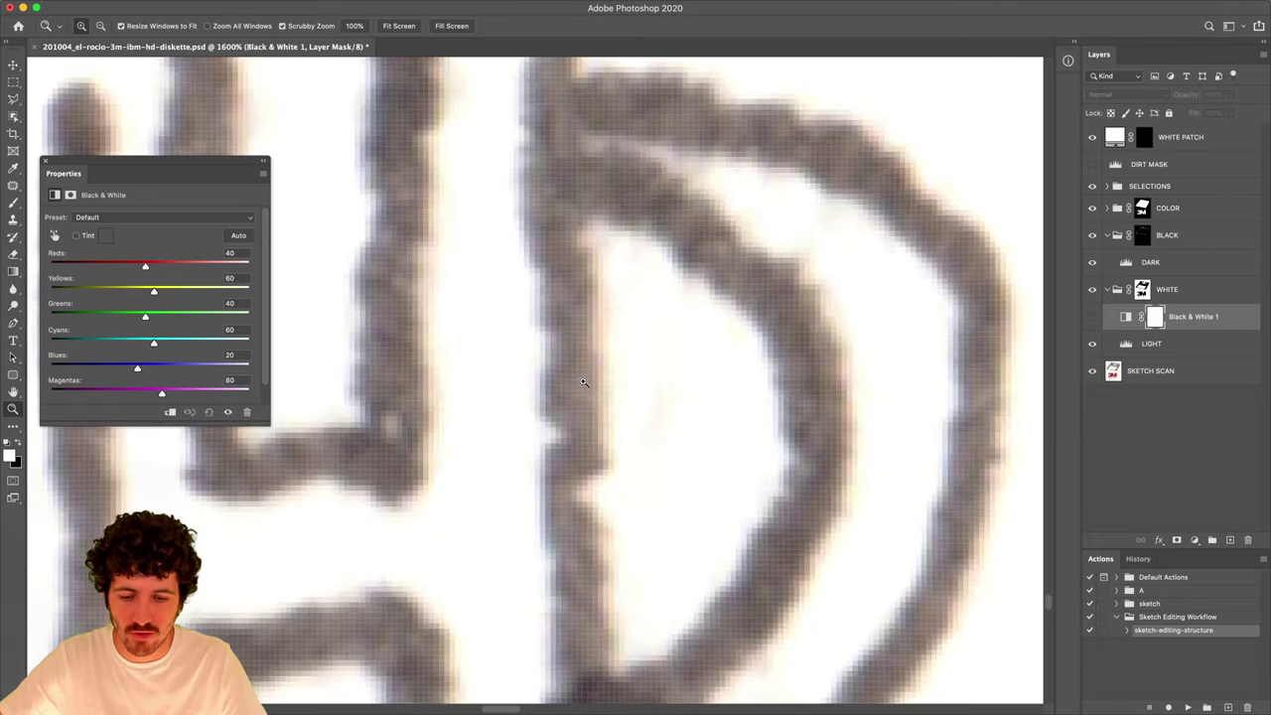
pyautogui.click(584, 382)
pyautogui.click(1093, 316)
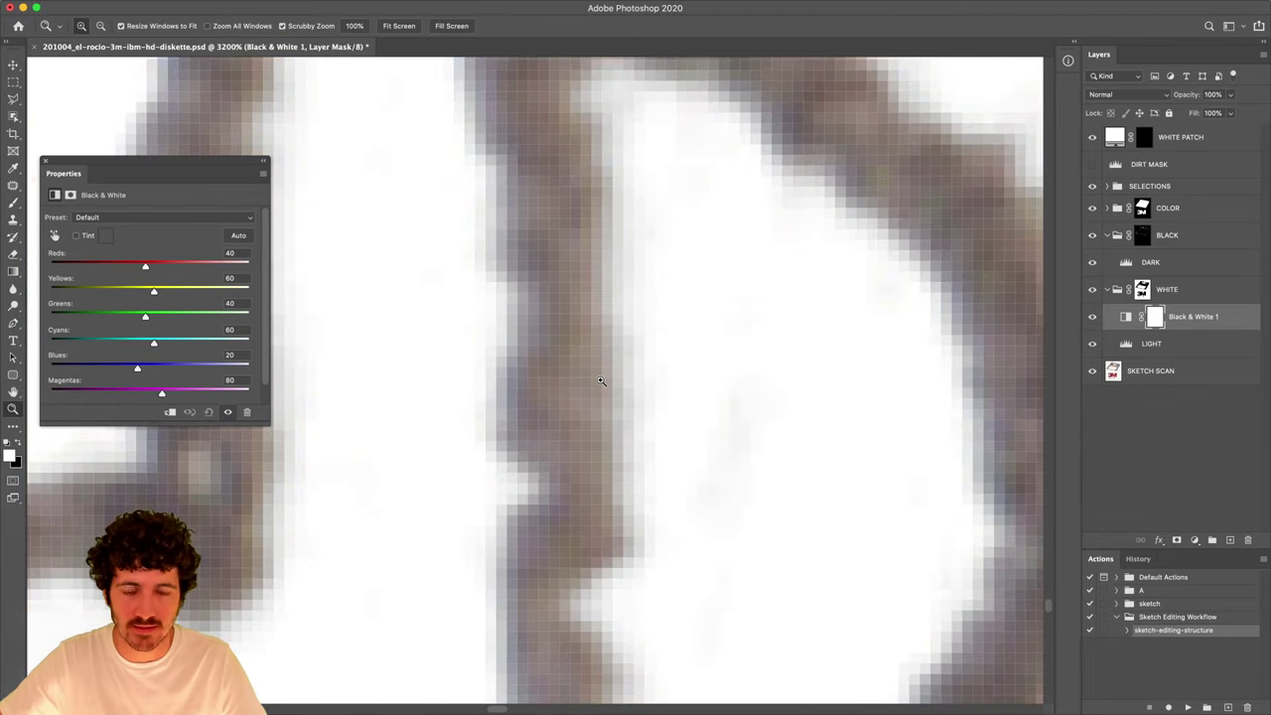
pyautogui.press('super+0')
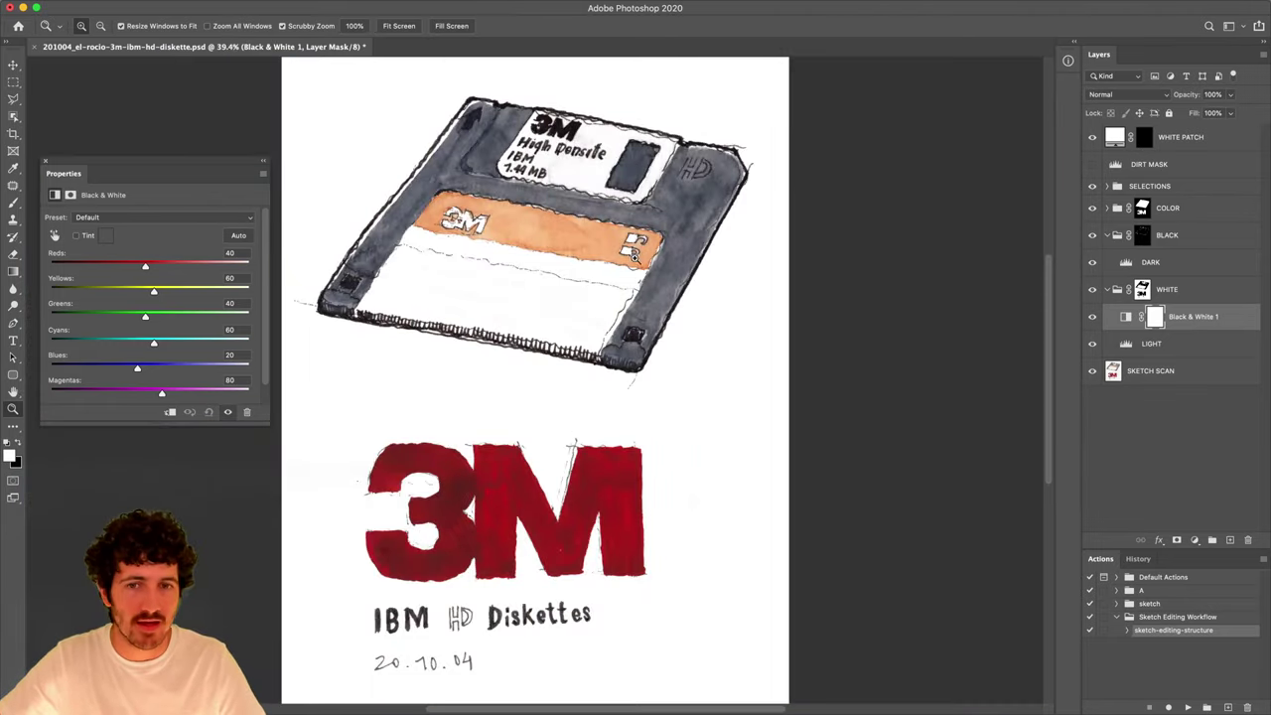
# Compare the whole sketch with the WHITE group shown and hidden.
pyautogui.click(1093, 290)
pyautogui.click(1093, 290)
pyautogui.click(1094, 290)
pyautogui.click(1093, 290)
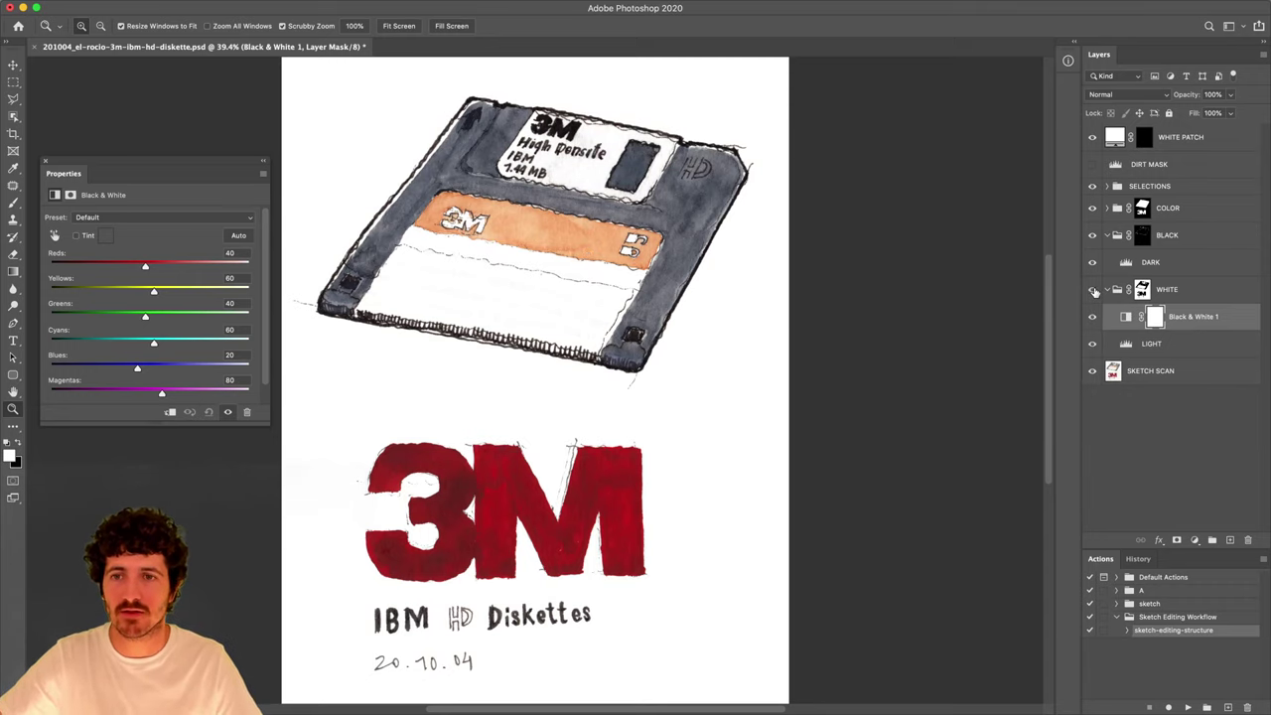
pyautogui.click(1093, 290)
pyautogui.click(1094, 290)
pyautogui.click(1094, 290)
pyautogui.click(1093, 290)
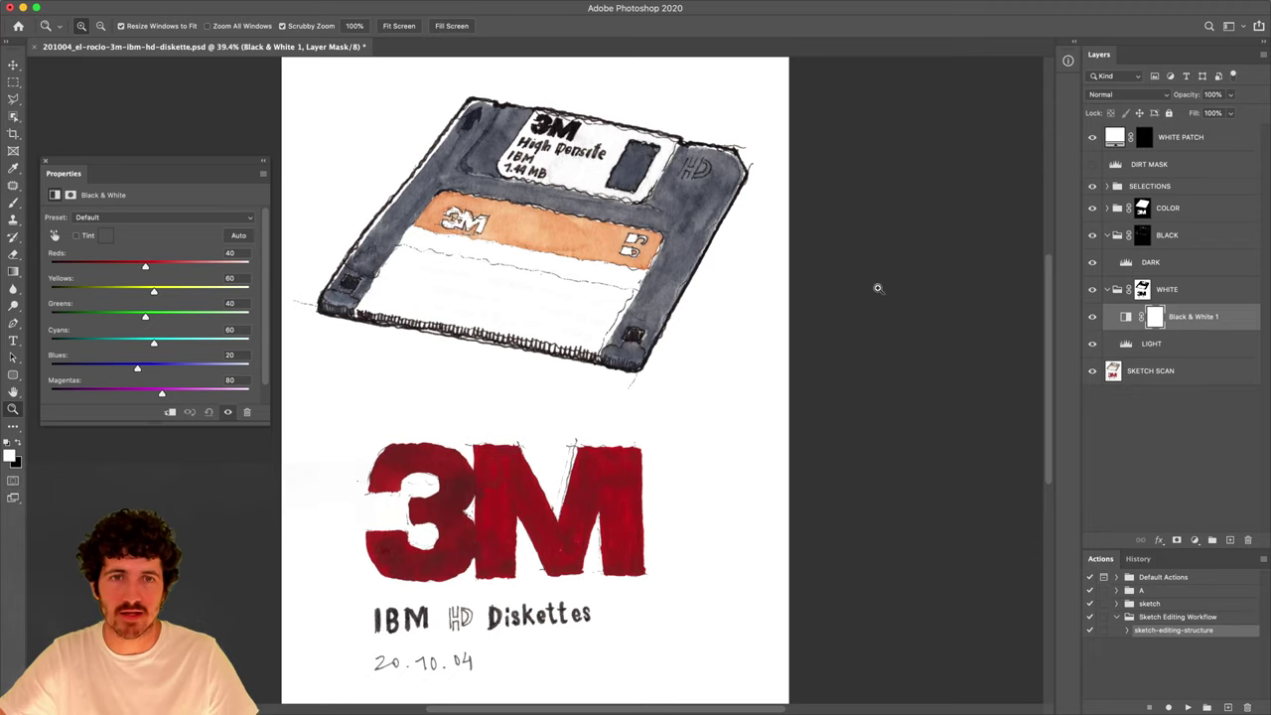
pyautogui.click(1093, 291)
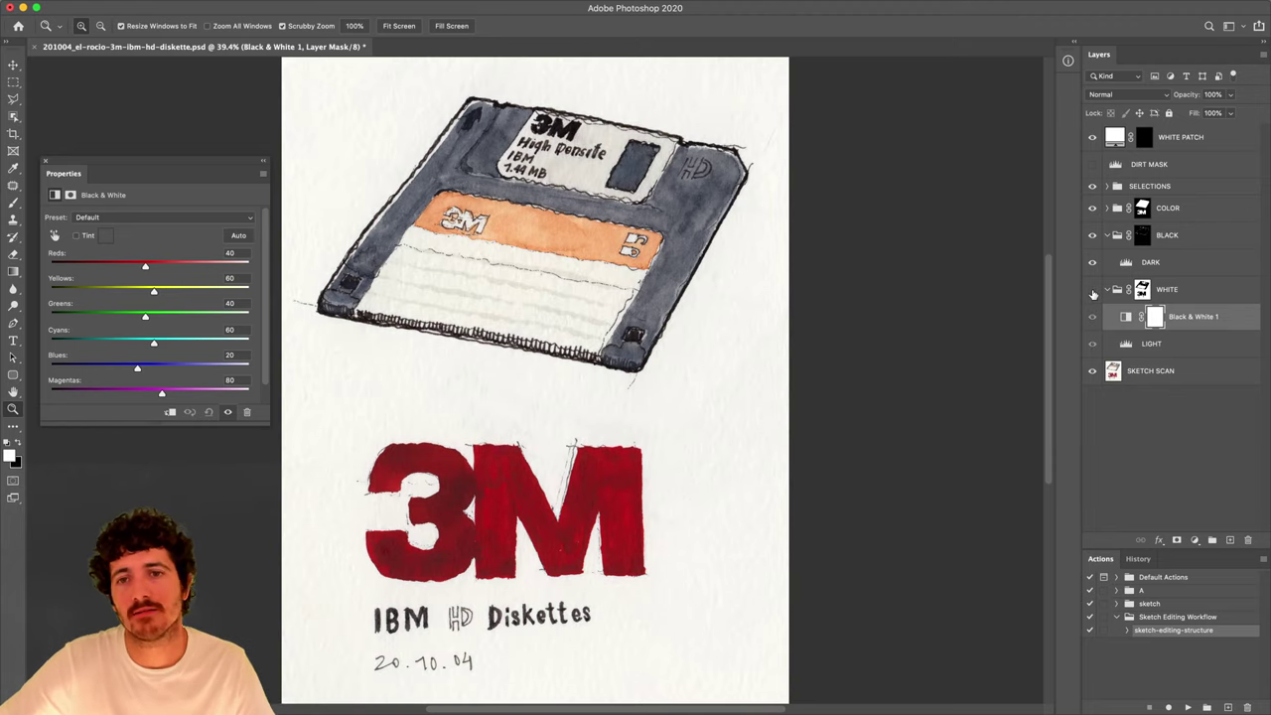
pyautogui.click(1093, 291)
pyautogui.click(1093, 291)
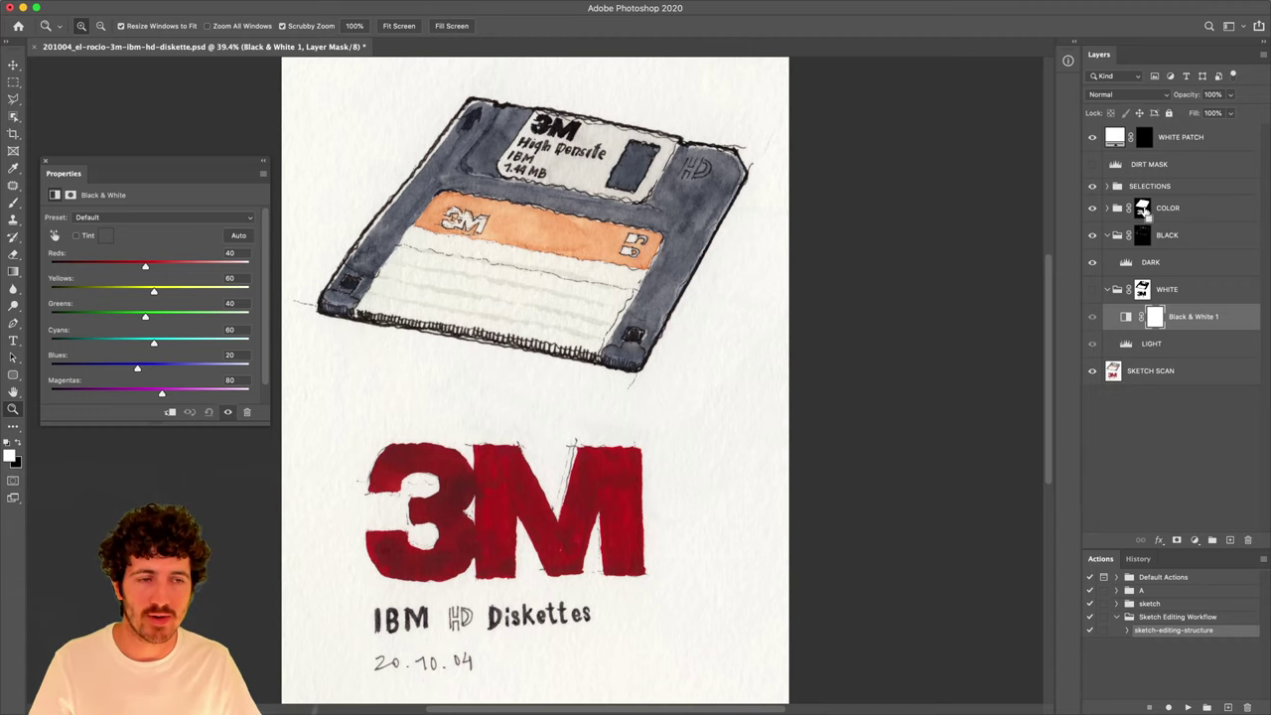
# Fill the area of the COLOR group's mask with black in the WHITE group's mask, deselect, and show the WHITE group again.
pyautogui.keyDown('ctrl'); pyautogui.click(1142, 208); pyautogui.keyUp('ctrl')
pyautogui.keyDown('alt'); pyautogui.click(1142, 289); pyautogui.keyUp('alt')
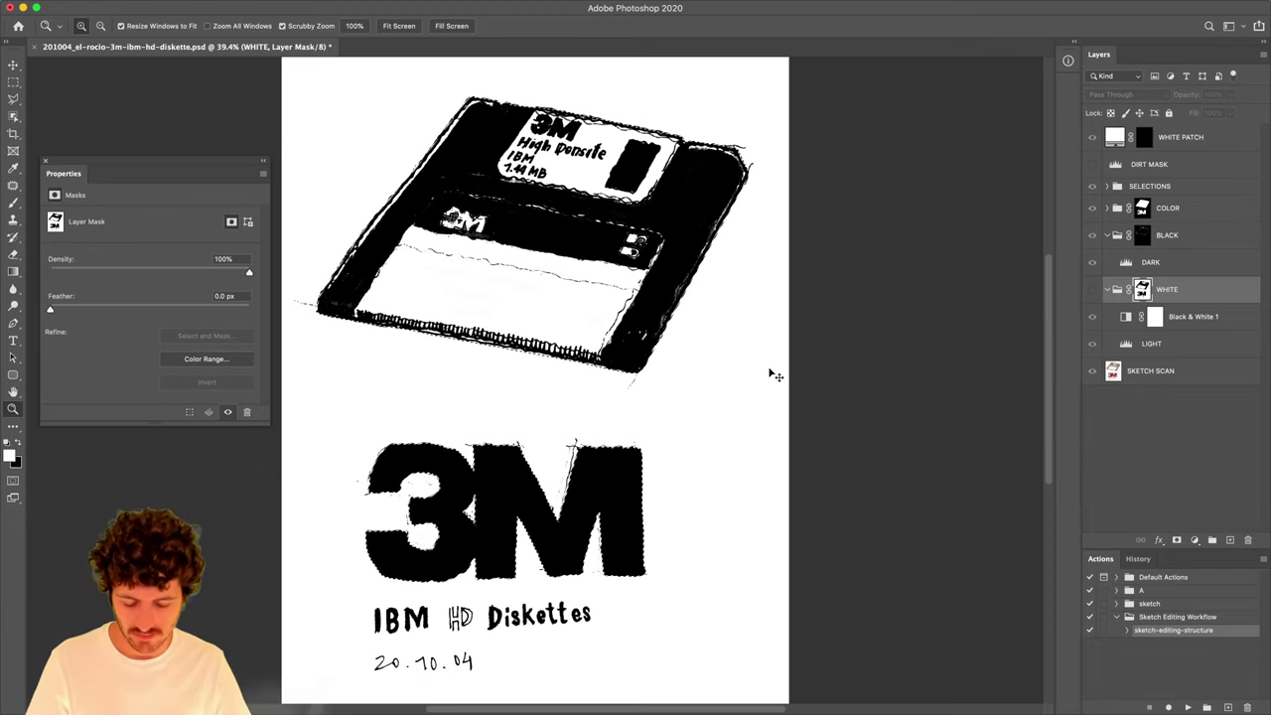
pyautogui.press('super+BackSpace')
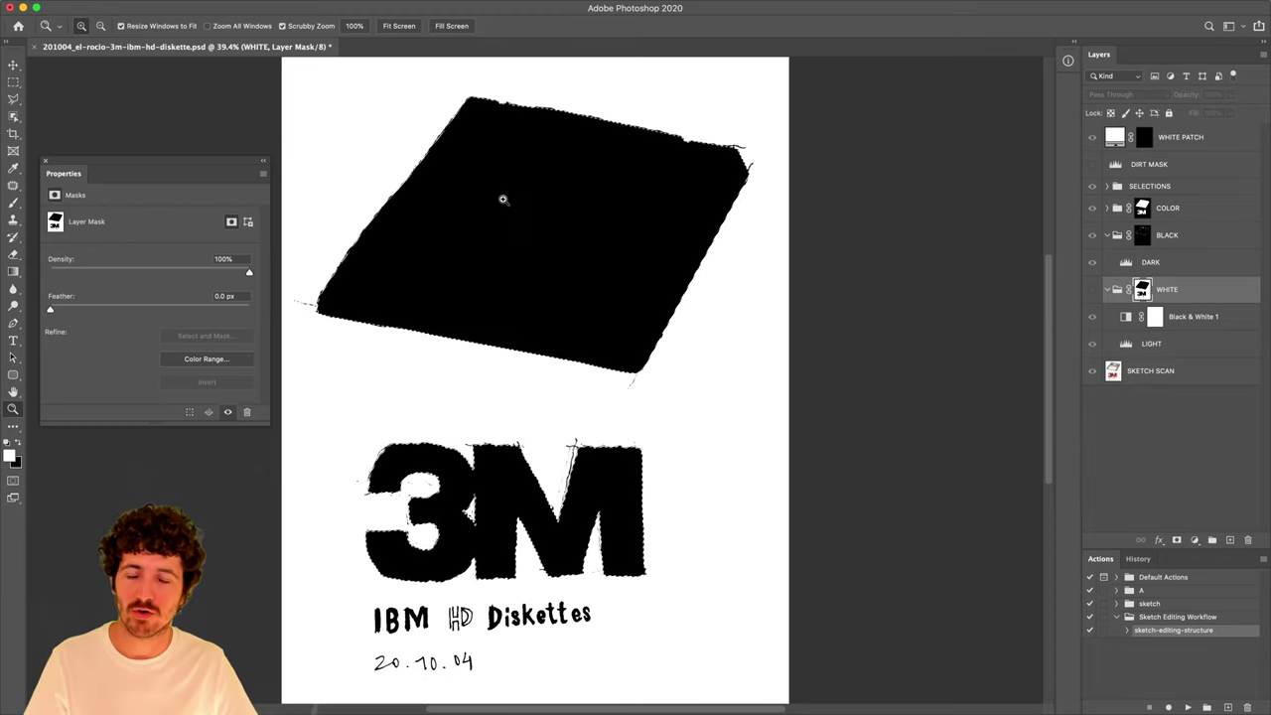
pyautogui.press('super+d')
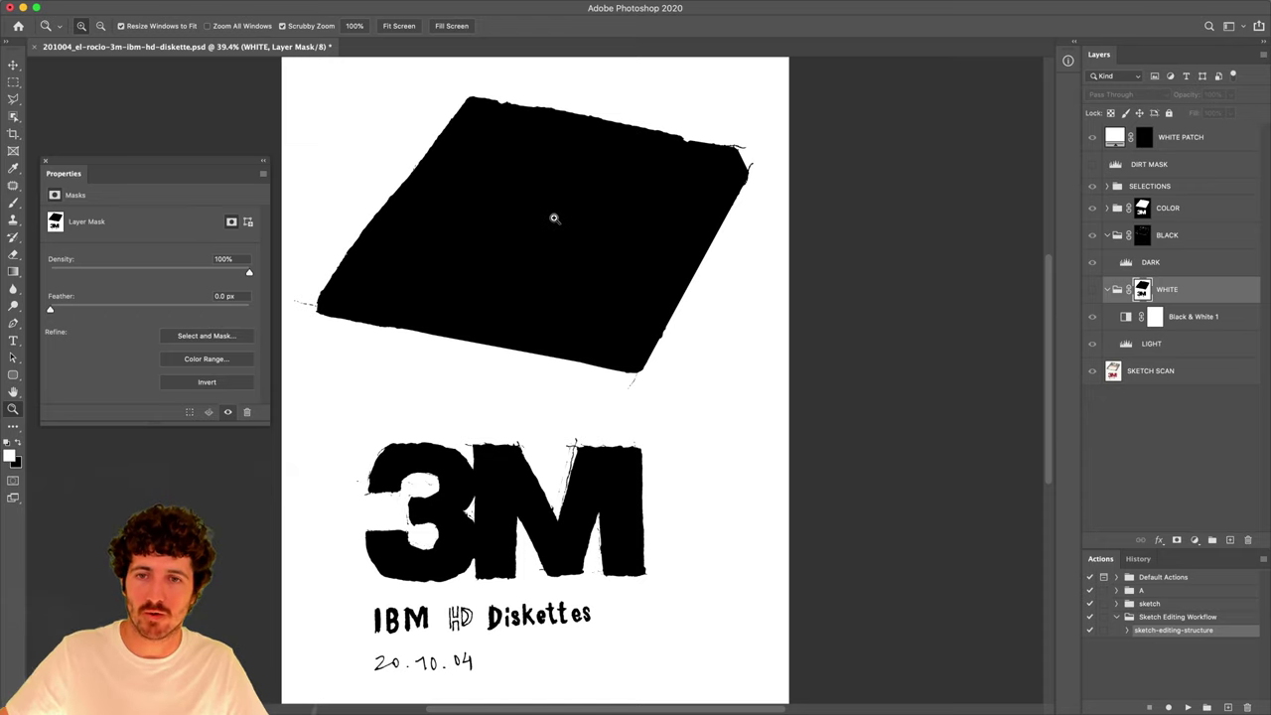
pyautogui.keyDown('alt'); pyautogui.click(1145, 294); pyautogui.keyUp('alt')
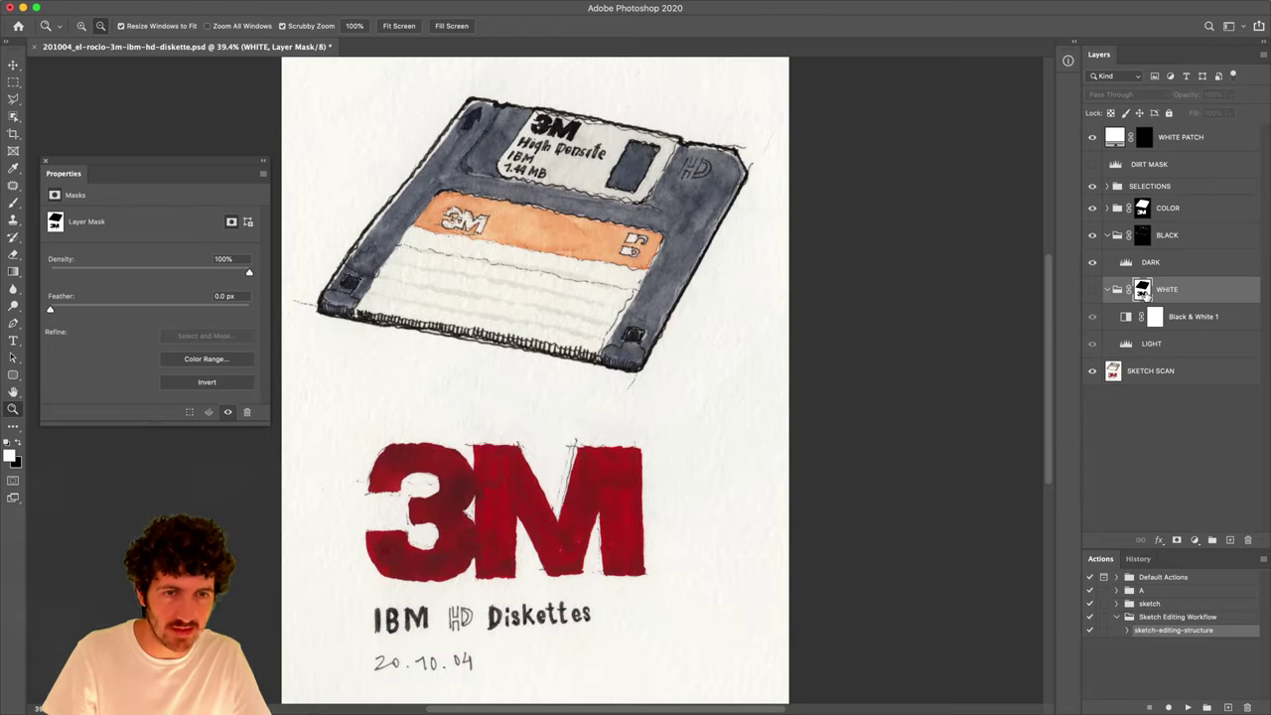
pyautogui.click(1092, 290)
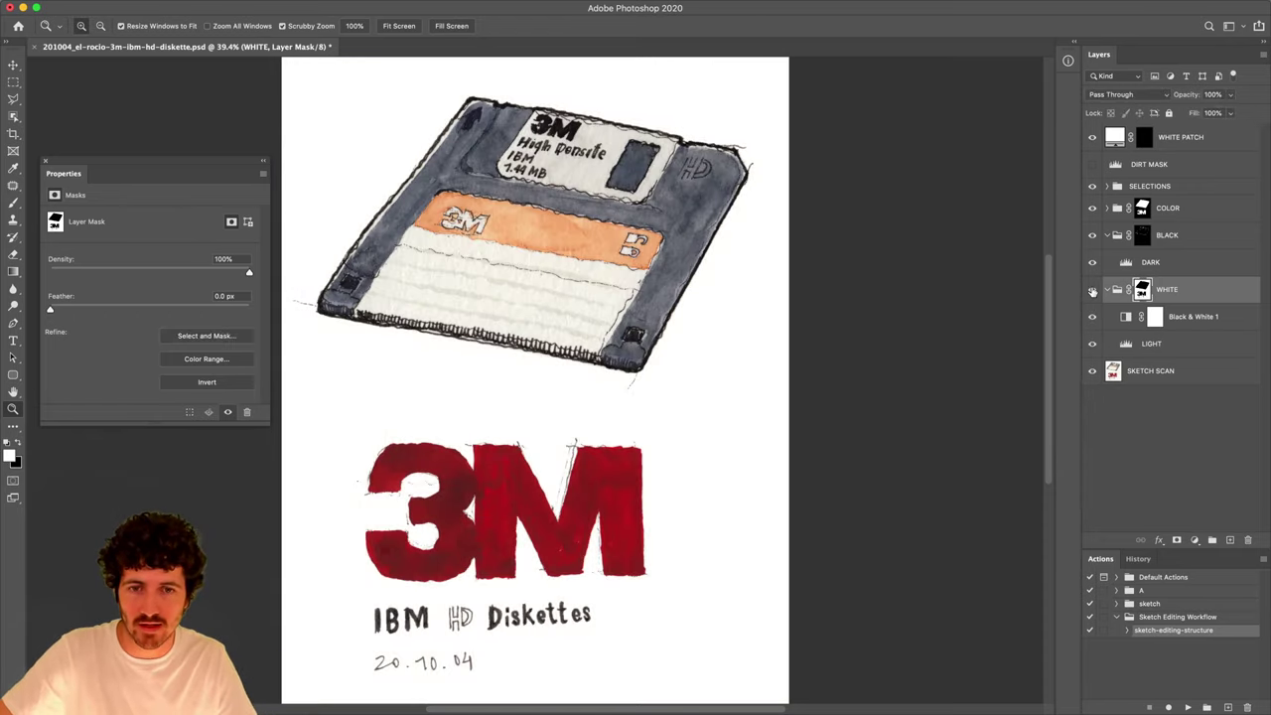
# Display the zoomed-out sketch in full-screen mode with only the layer stack beside it.
pyautogui.press('super+minus')
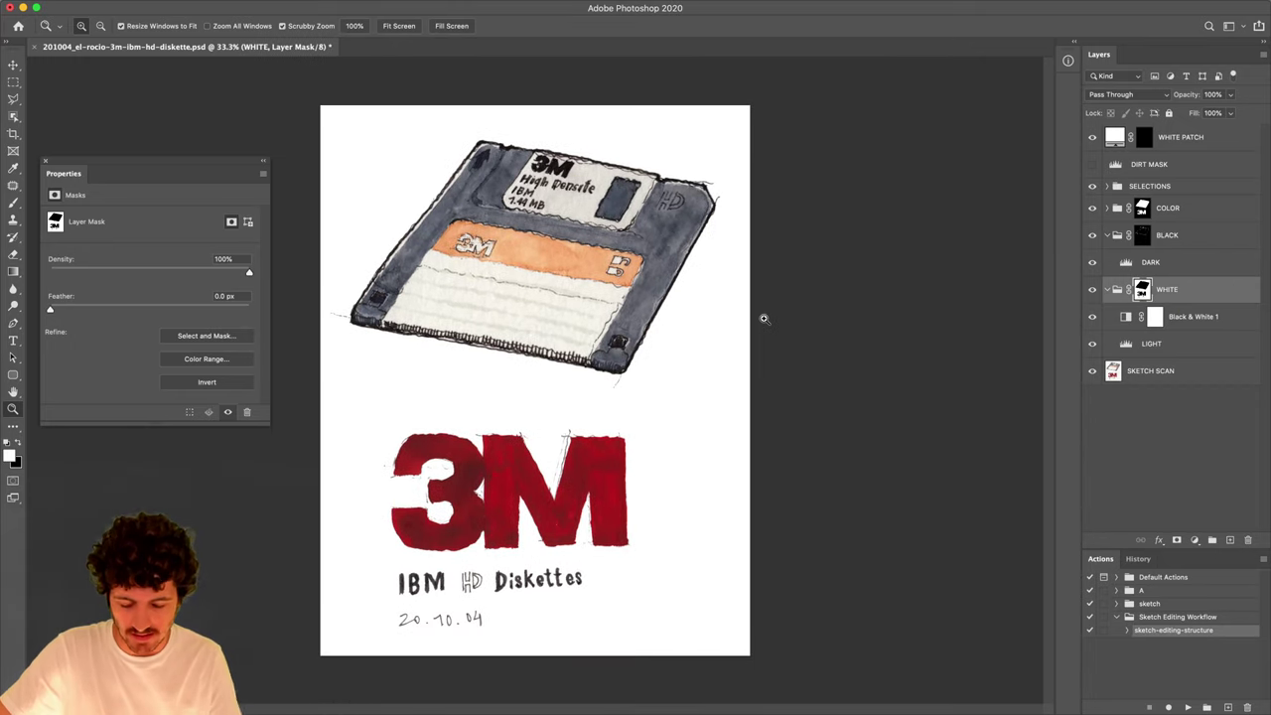
pyautogui.press('f')
pyautogui.press('f')
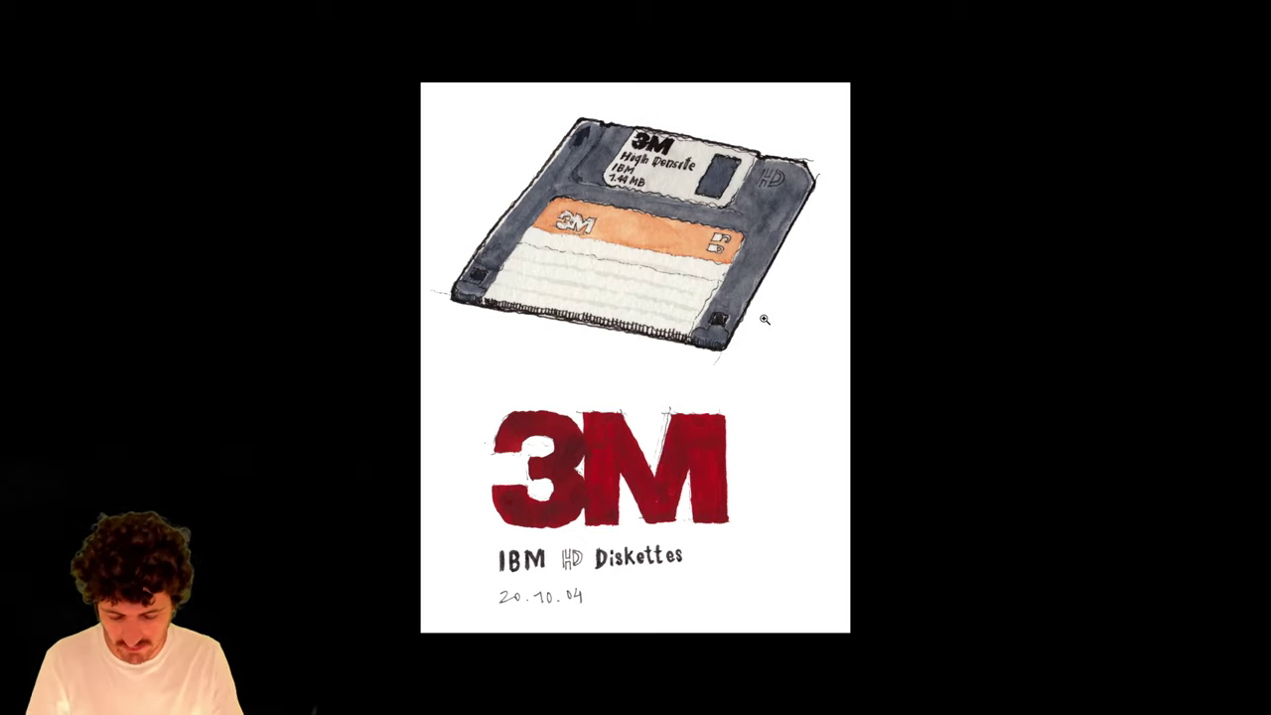
pyautogui.press('F7')
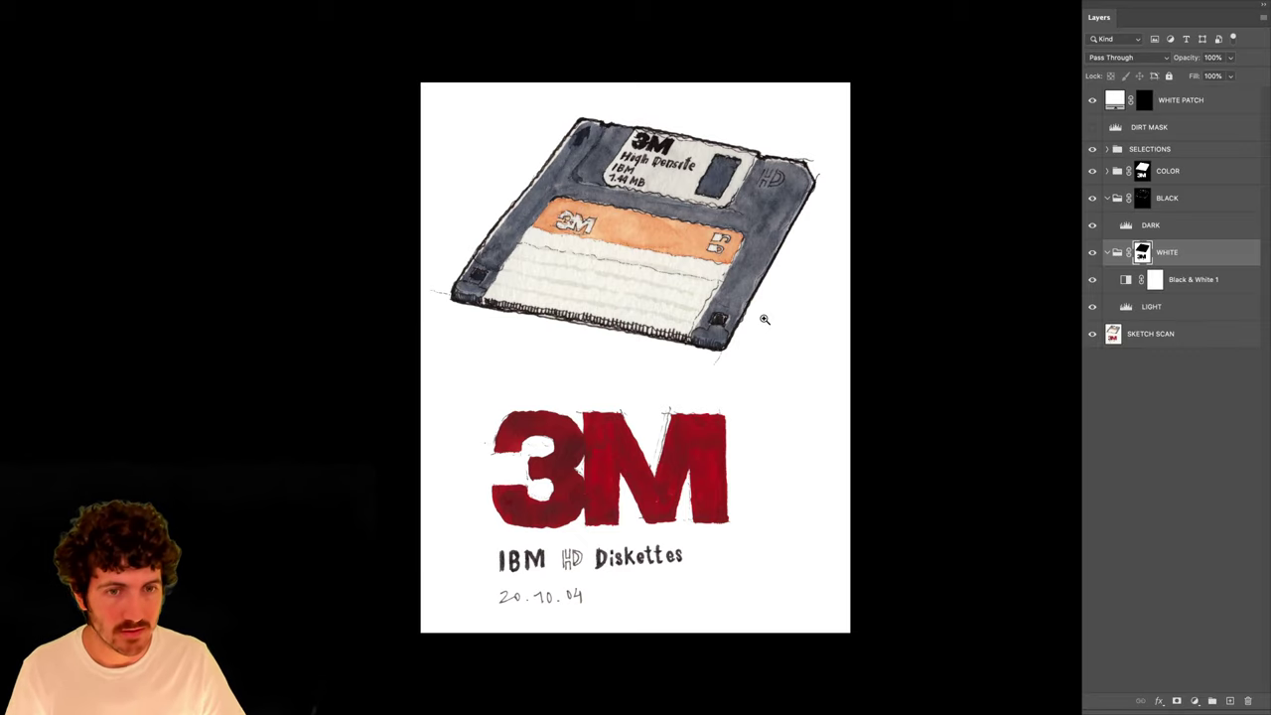
# Set the canvas surround to a custom white, ffffff.
pyautogui.rightClick(920, 326)
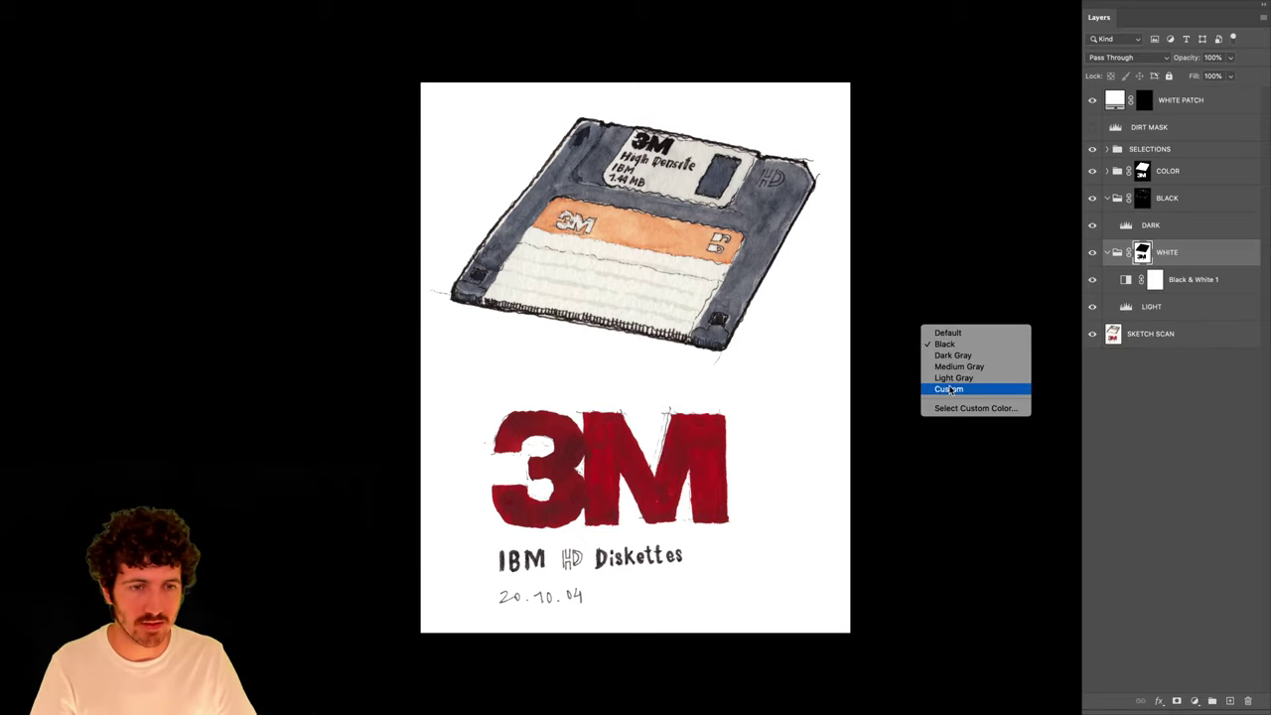
pyautogui.rightClick(929, 286)
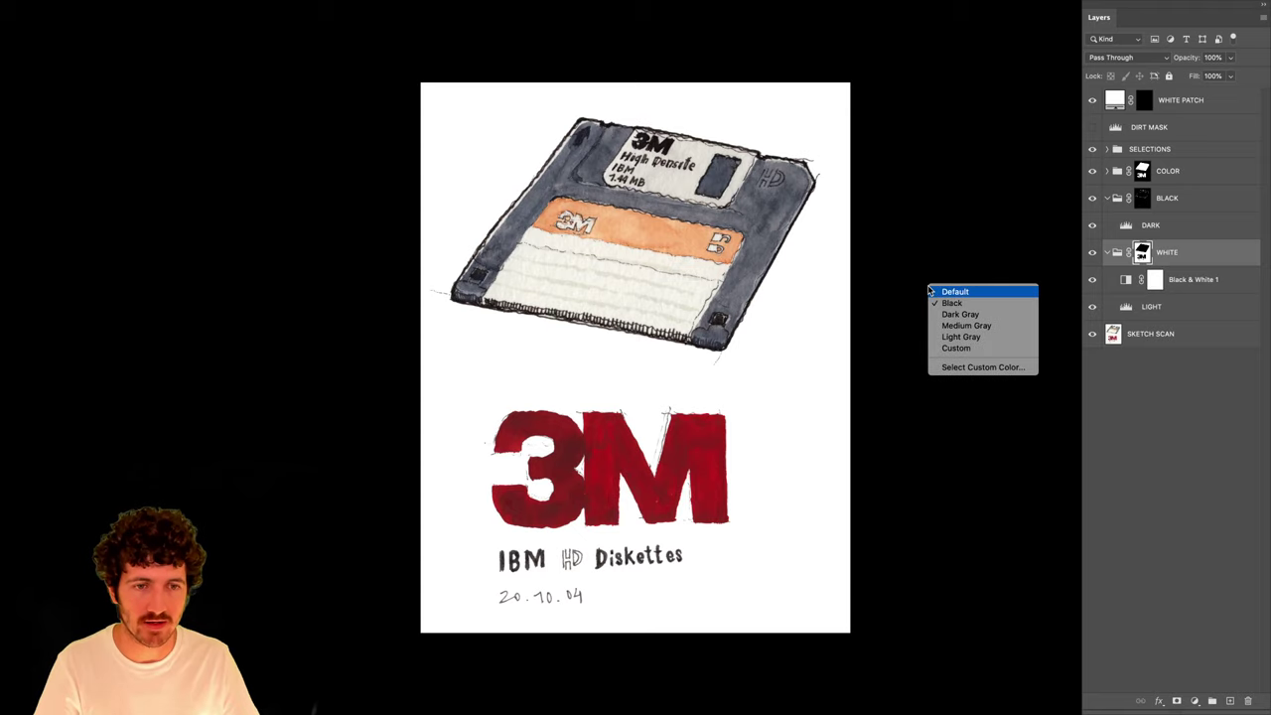
pyautogui.click(954, 348)
pyautogui.rightClick(938, 330)
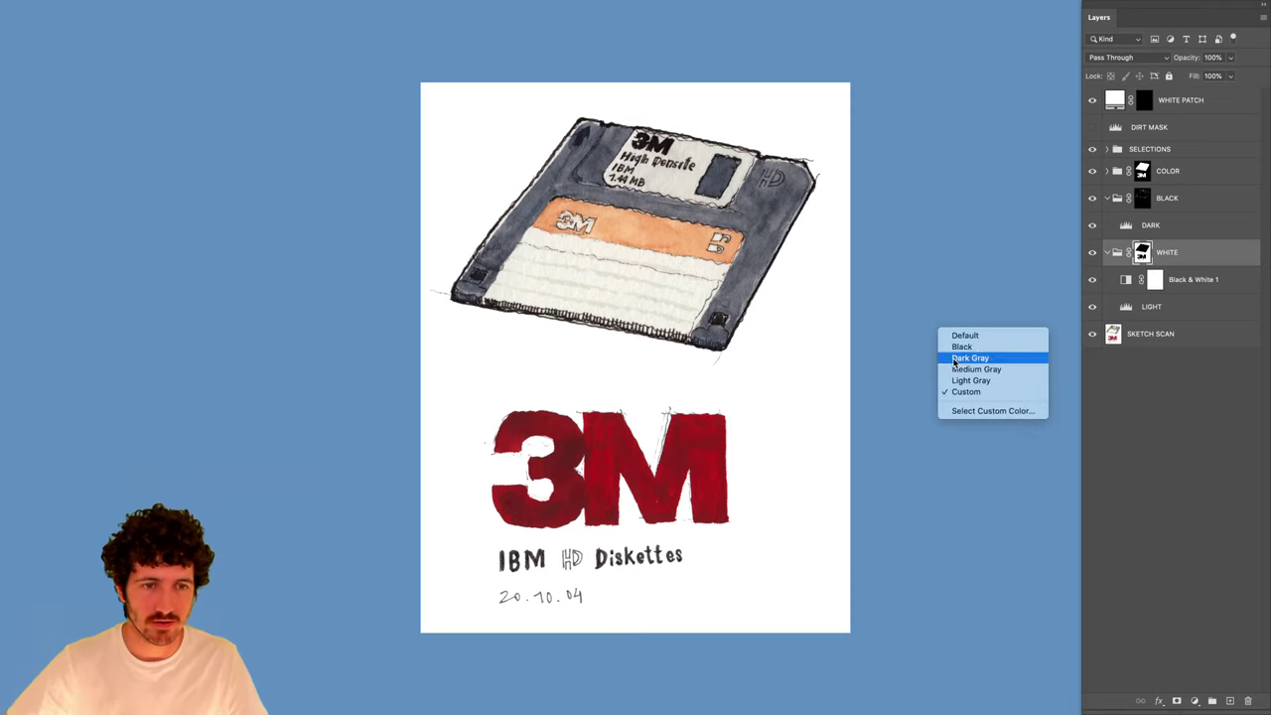
pyautogui.click(957, 410)
pyautogui.write('ffffff')
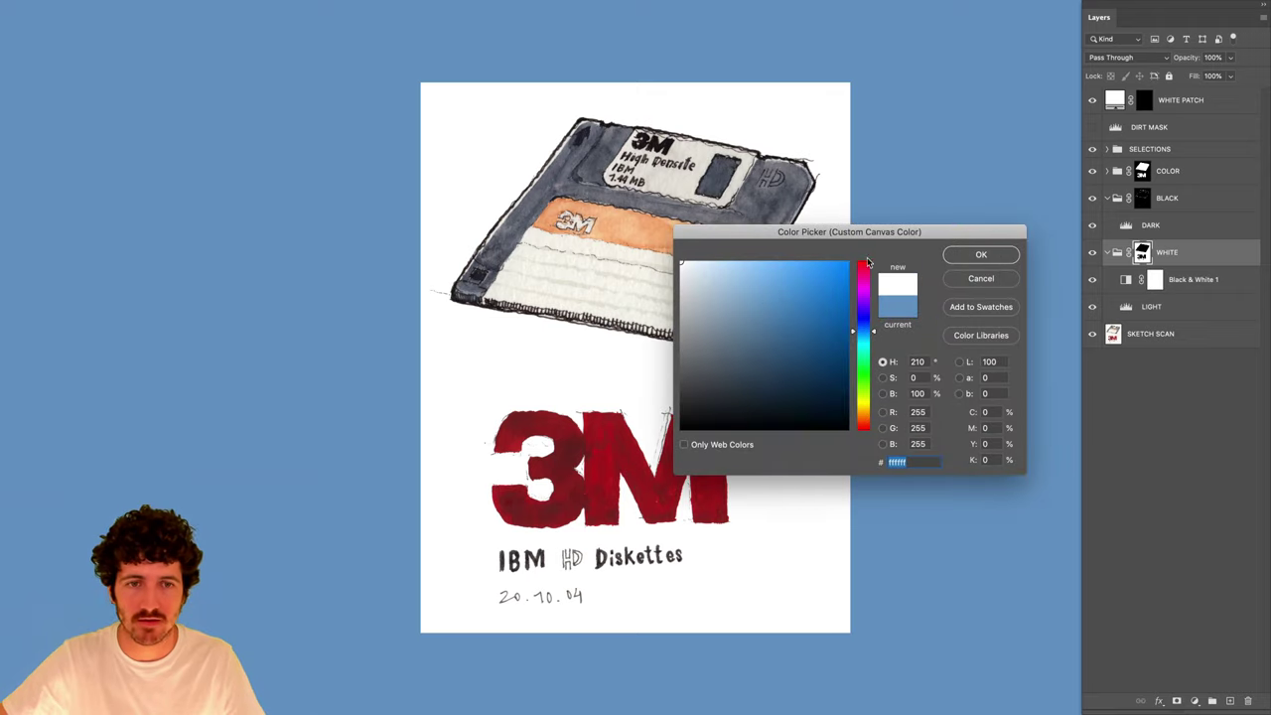
pyautogui.click(981, 255)
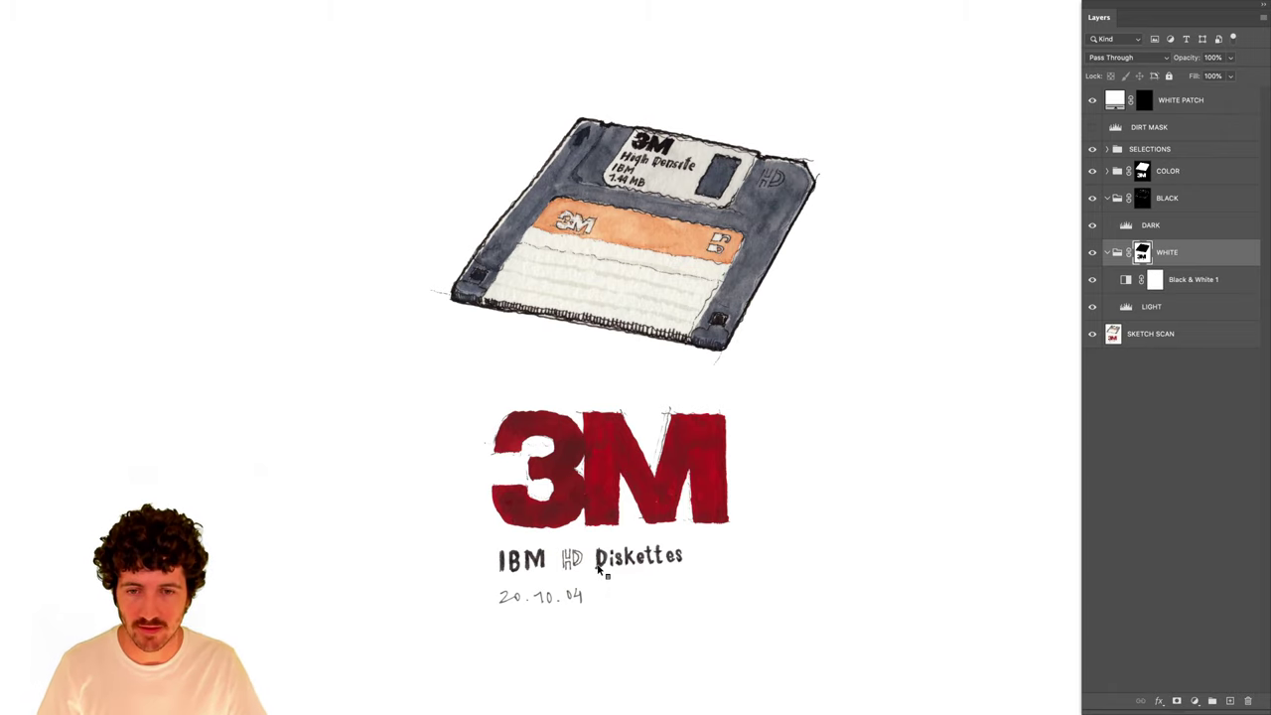
# Set the LIGHT Levels adjustment's midtone input to 0.26 and its white input to 223.
pyautogui.scroll(2, 609, 566)
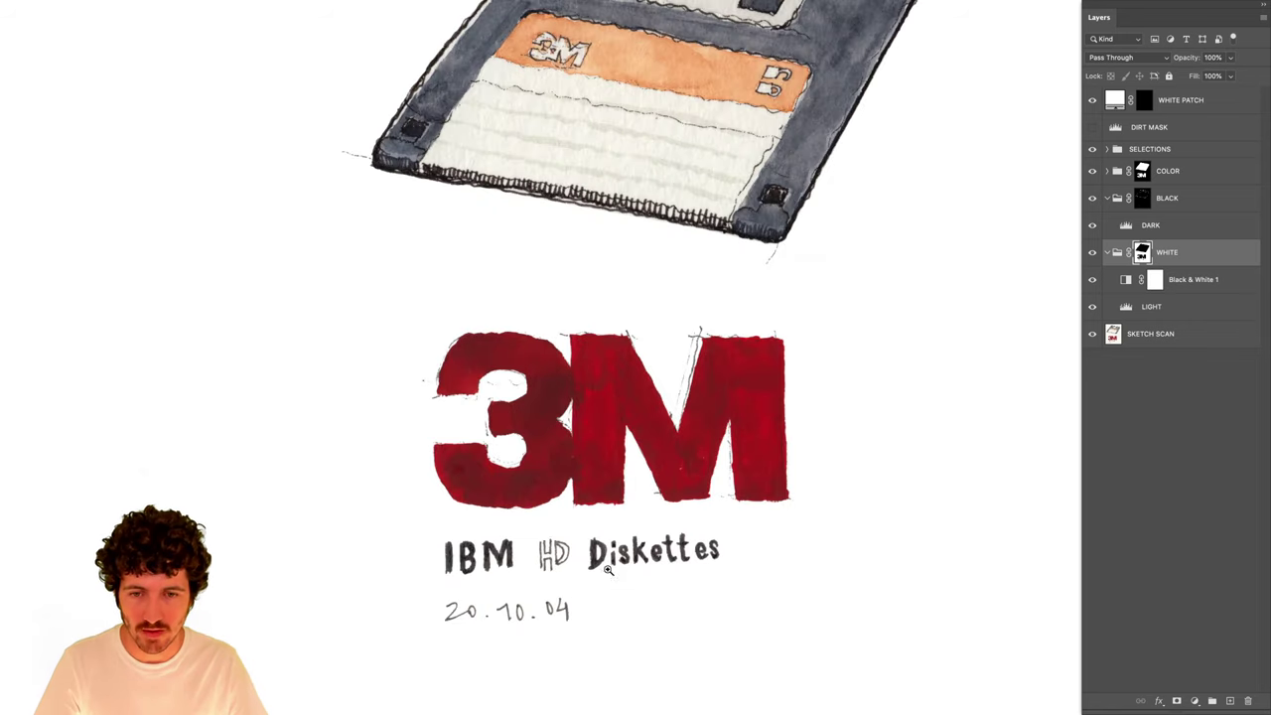
pyautogui.click(1194, 283)
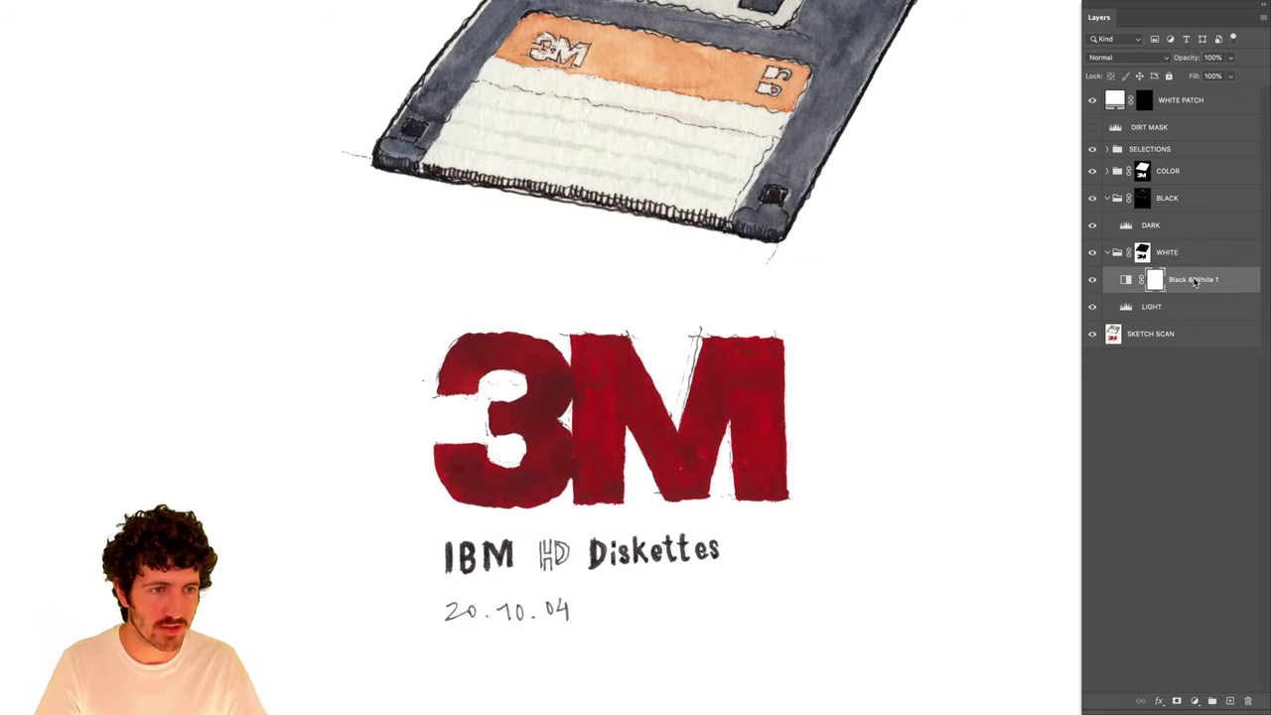
pyautogui.doubleClick(1127, 282)
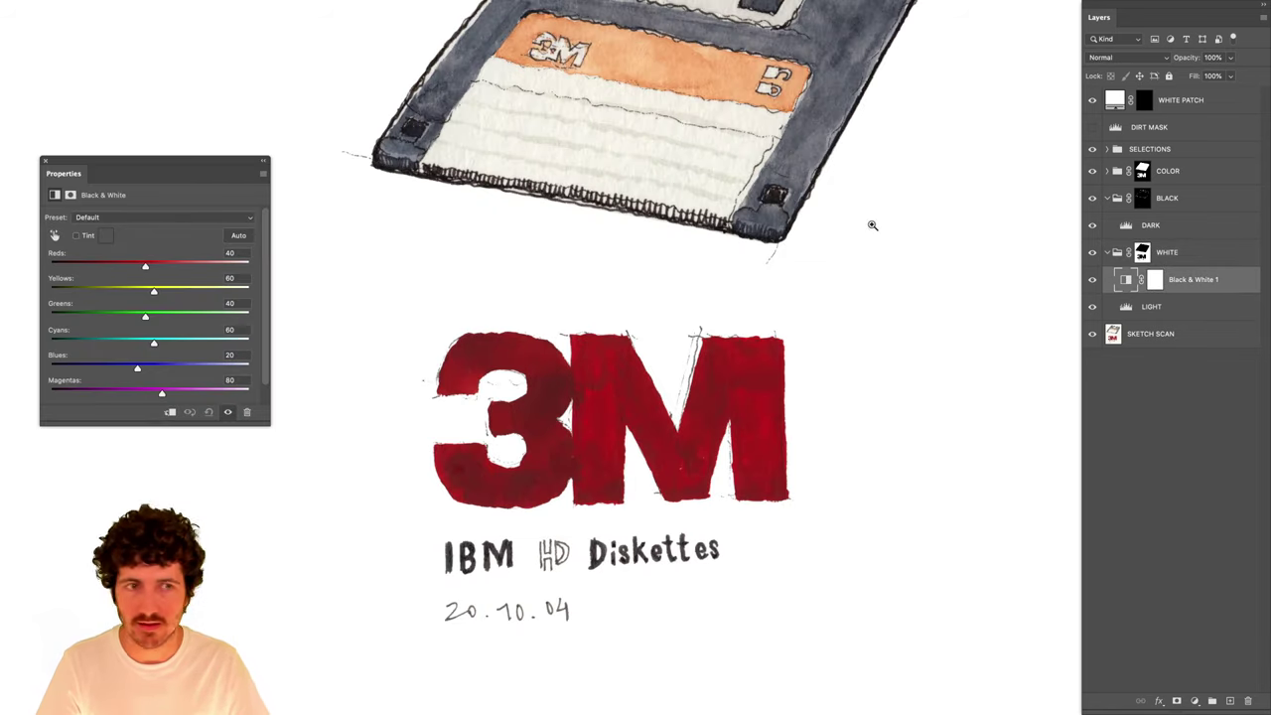
pyautogui.click(1133, 307)
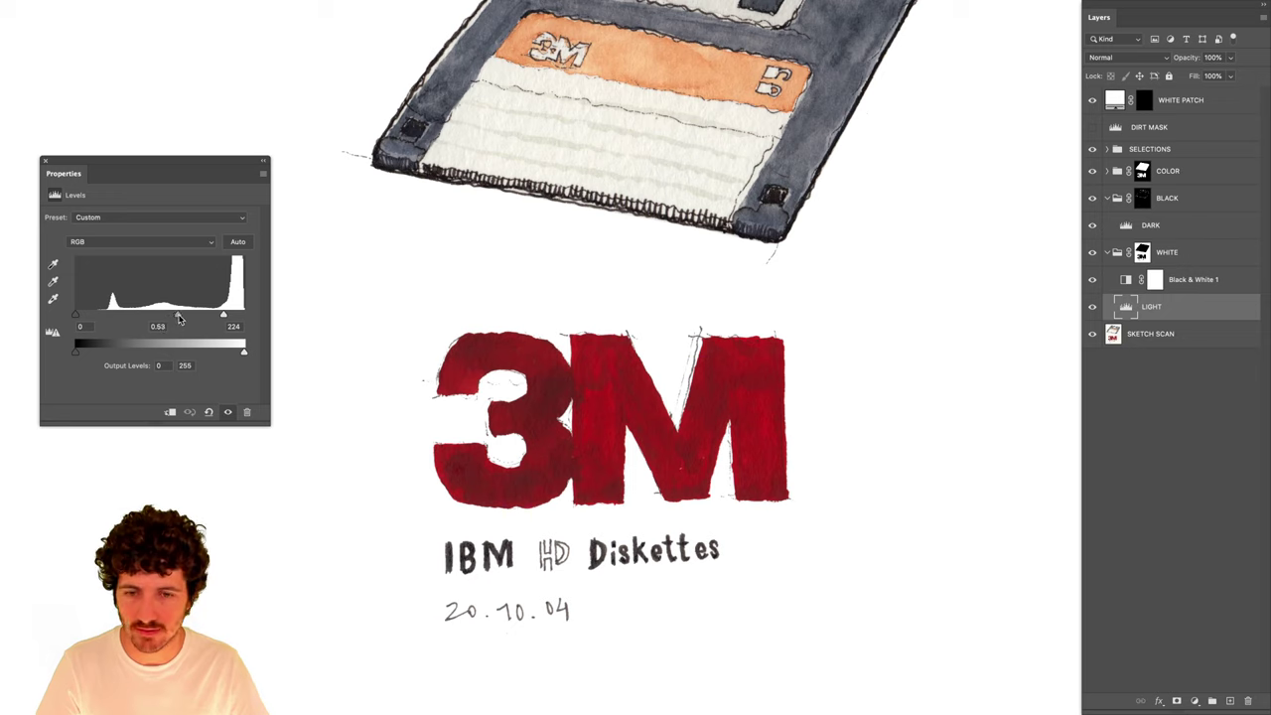
pyautogui.moveTo(192, 319); pyautogui.dragTo(201, 323)
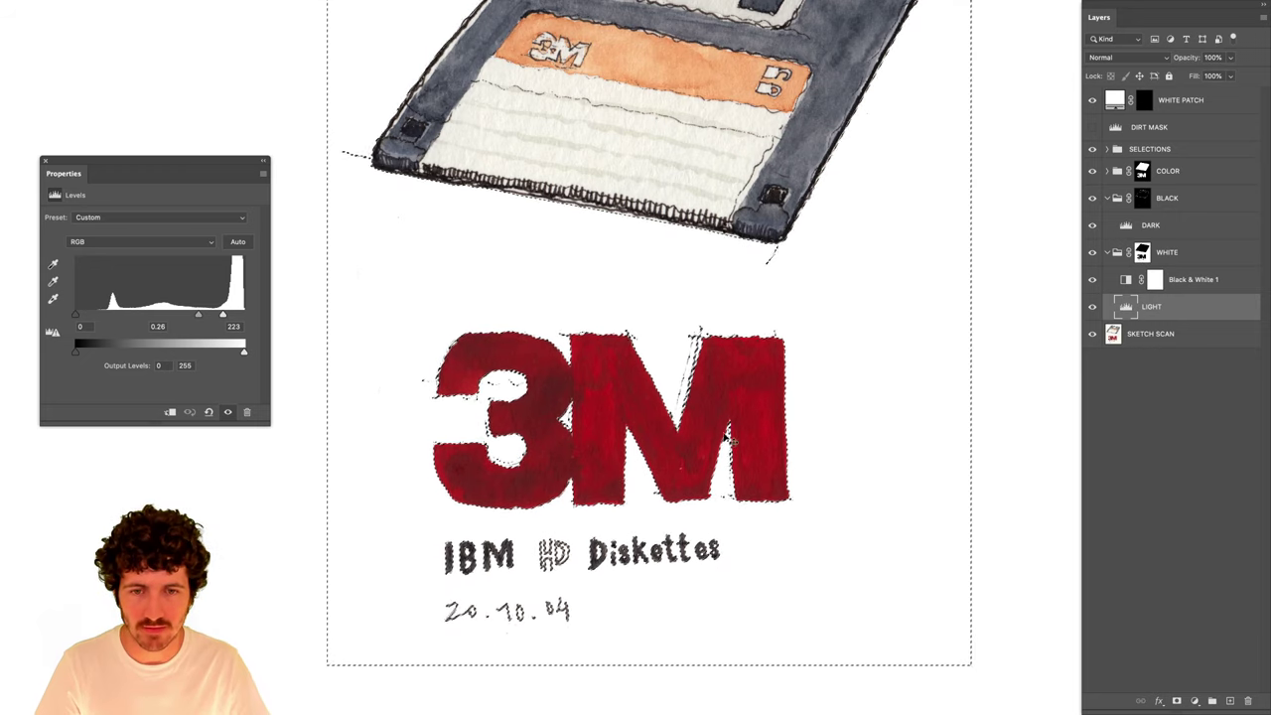
pyautogui.press('z')
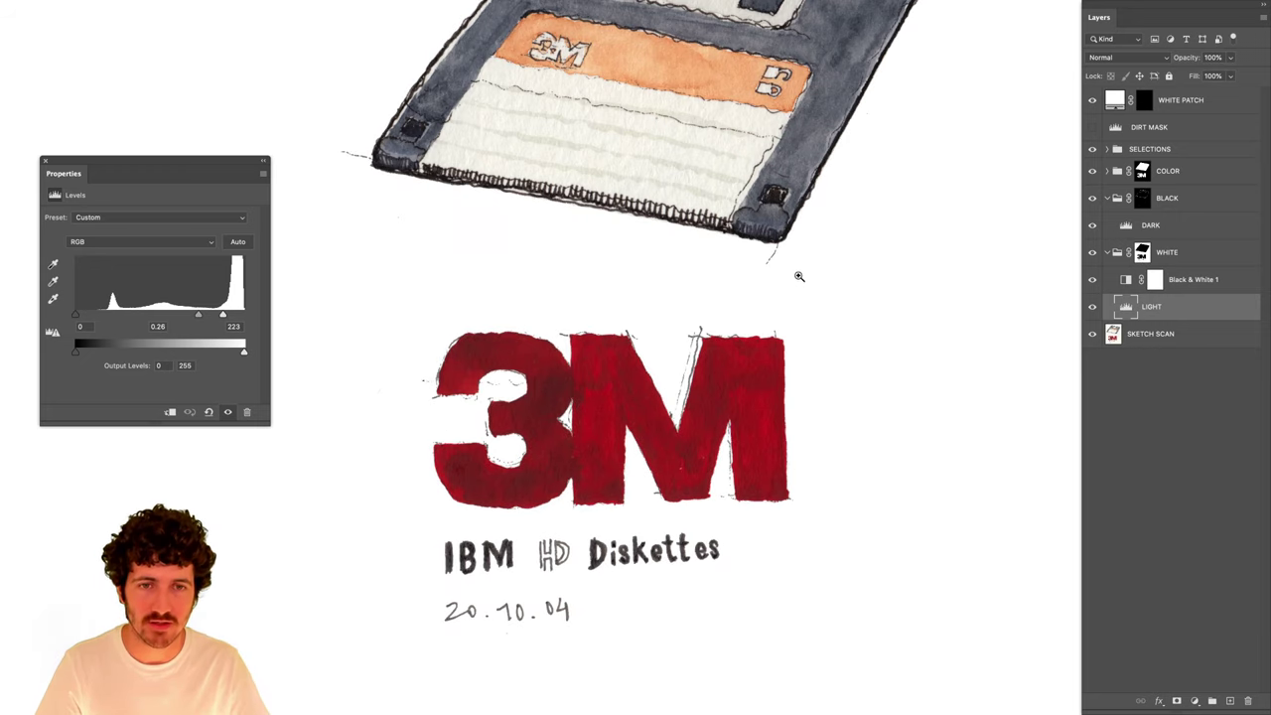
# Paint white in the WHITE group's mask over the IBM HD Diskettes lettering and the date below with a hard brush.
pyautogui.click(1140, 255)
pyautogui.rightClick(813, 529)
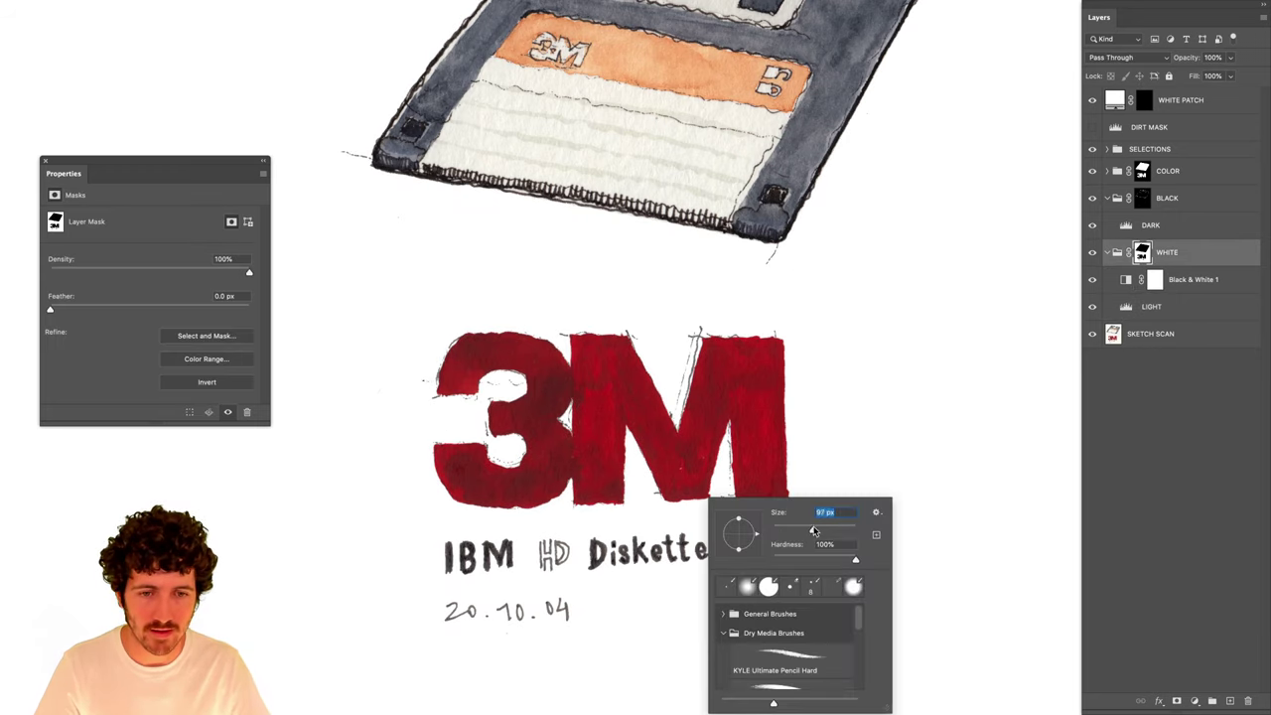
pyautogui.press('Return')
pyautogui.rightClick(669, 538)
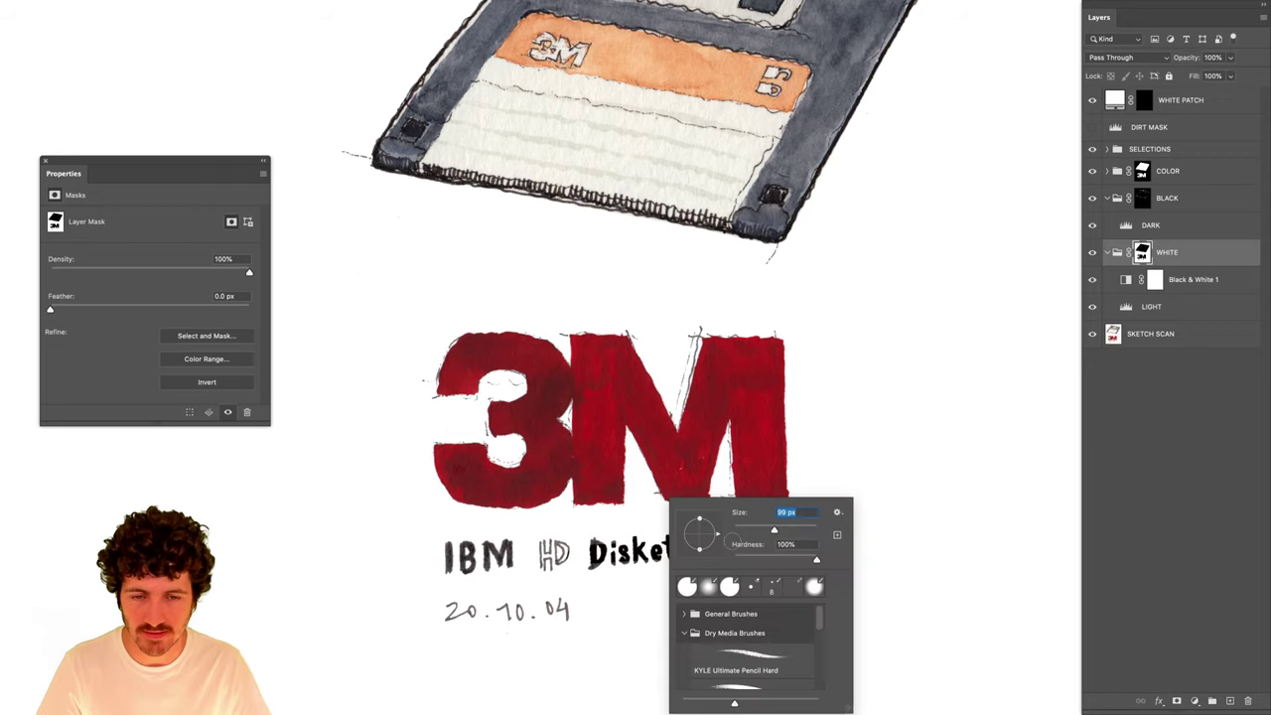
pyautogui.press('Return')
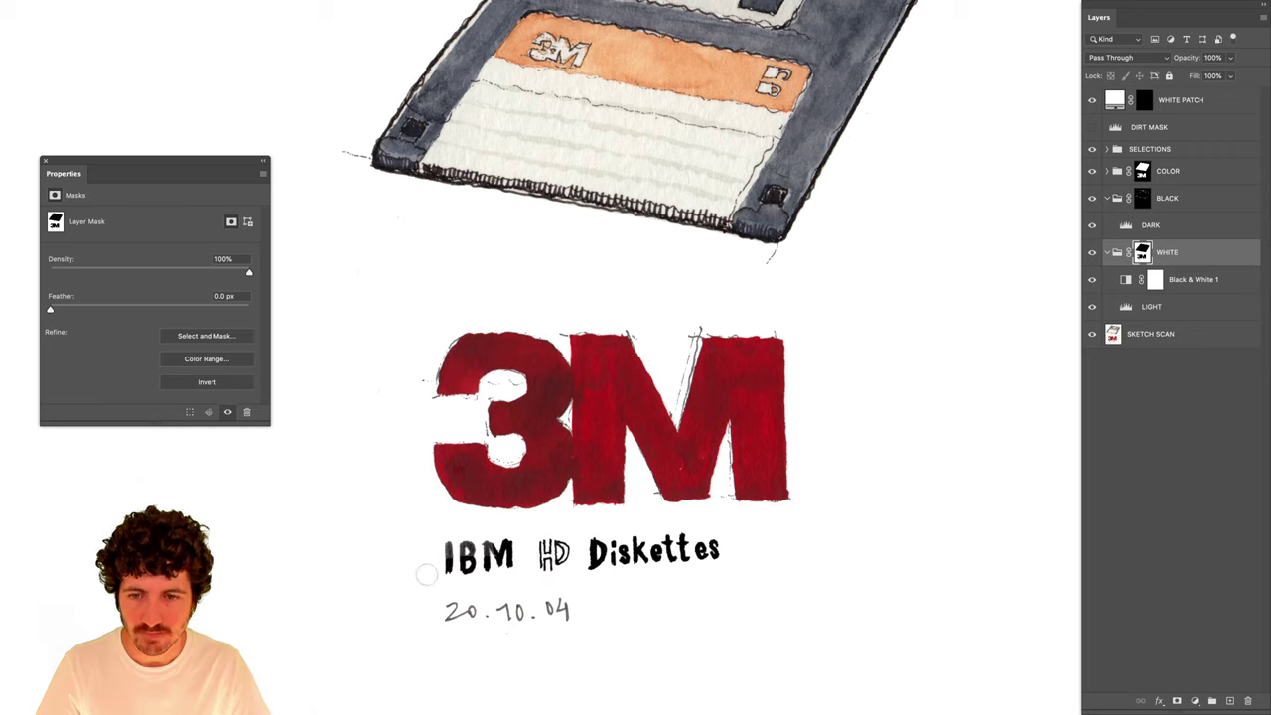
pyautogui.moveTo(454, 591)
pyautogui.mouseDown()
pyautogui.moveTo(598, 607)
pyautogui.moveTo(494, 622)
pyautogui.moveTo(589, 618)
pyautogui.moveTo(552, 624)
pyautogui.mouseUp()
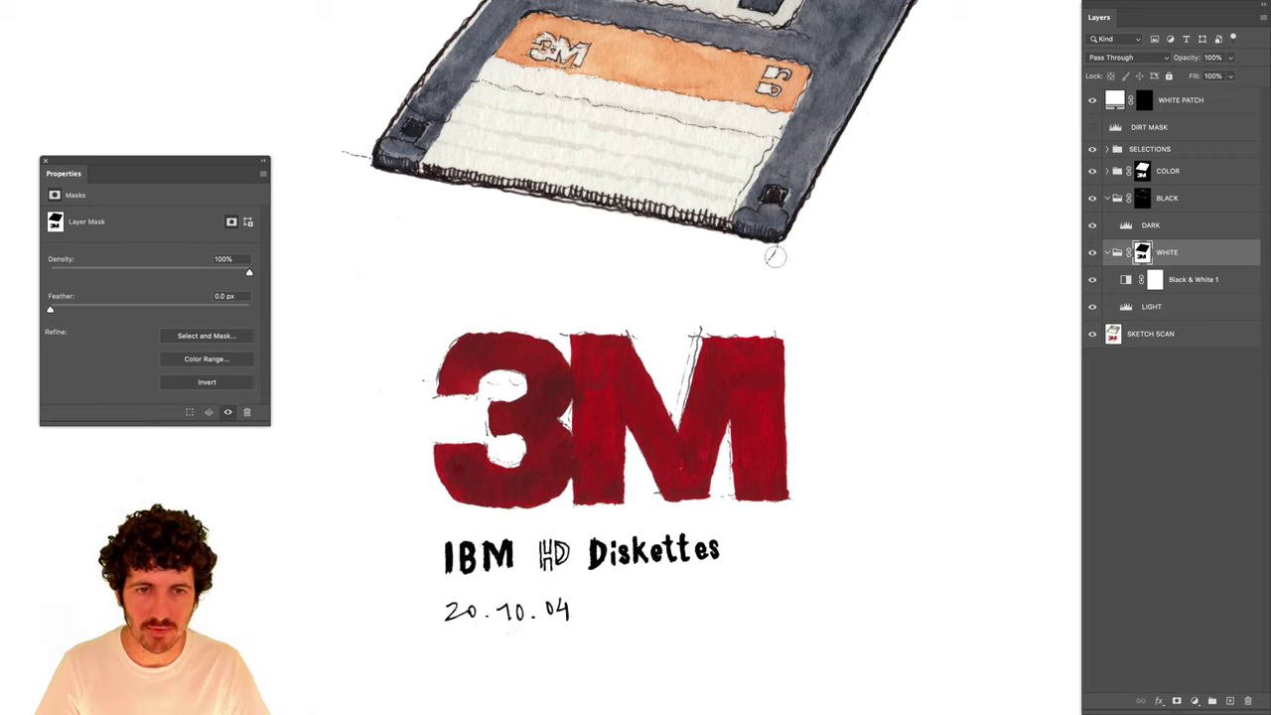
# Paint white in the WHITE group's mask over the guide lines at the diskette's corners and inside the M's gap.
pyautogui.scroll(5, 775, 258)
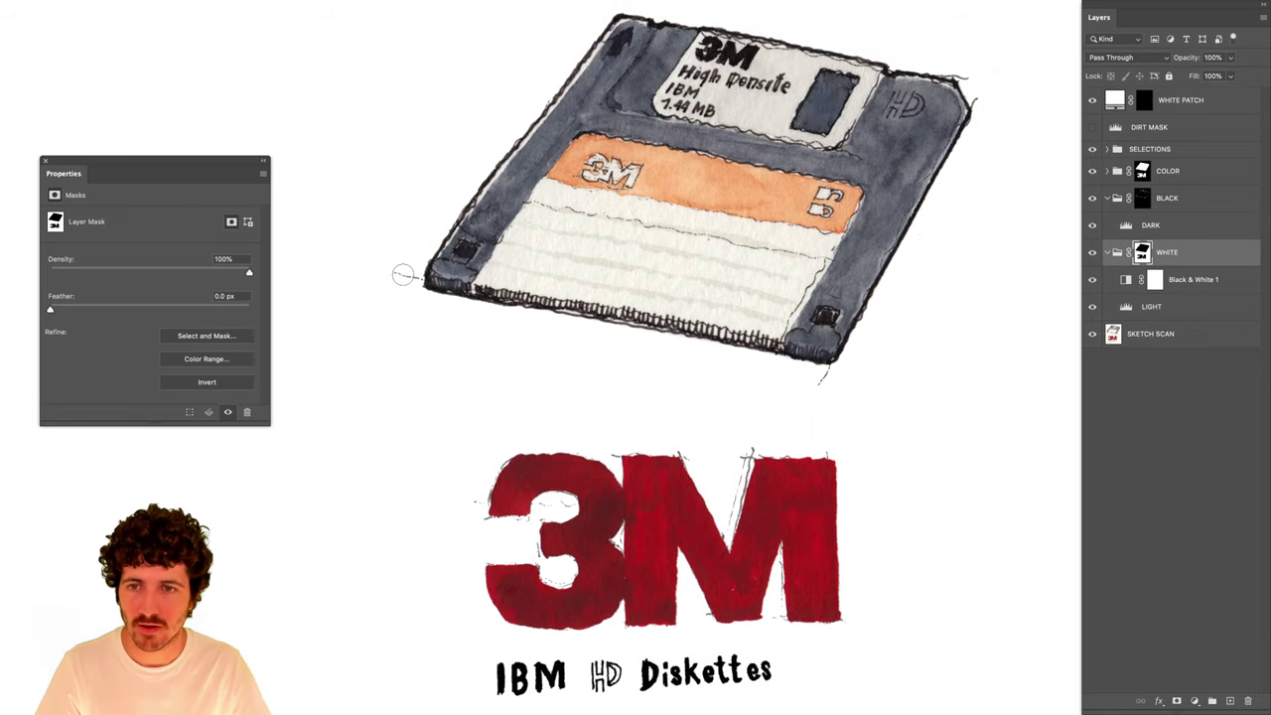
pyautogui.scroll(5, 398, 270)
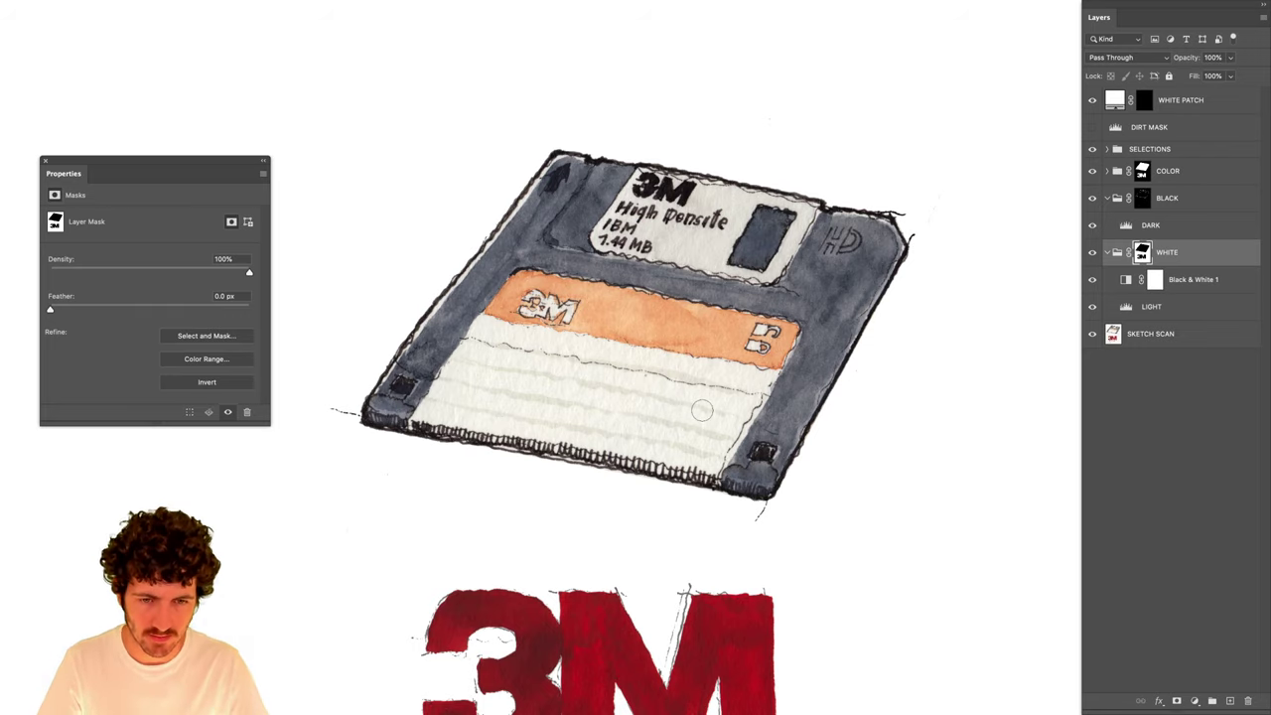
pyautogui.scroll(-5, 701, 410)
pyautogui.click(657, 364)
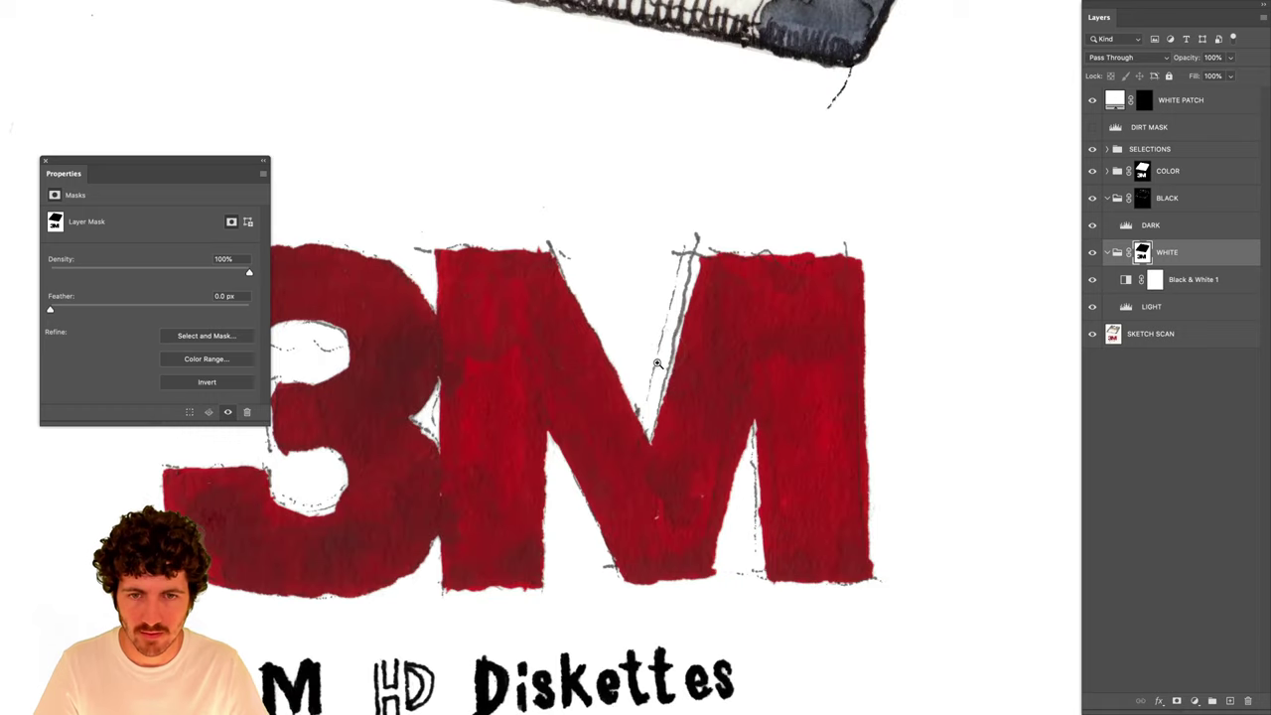
pyautogui.moveTo(670, 233)
pyautogui.mouseDown()
pyautogui.moveTo(684, 272)
pyautogui.moveTo(660, 318)
pyautogui.mouseUp()
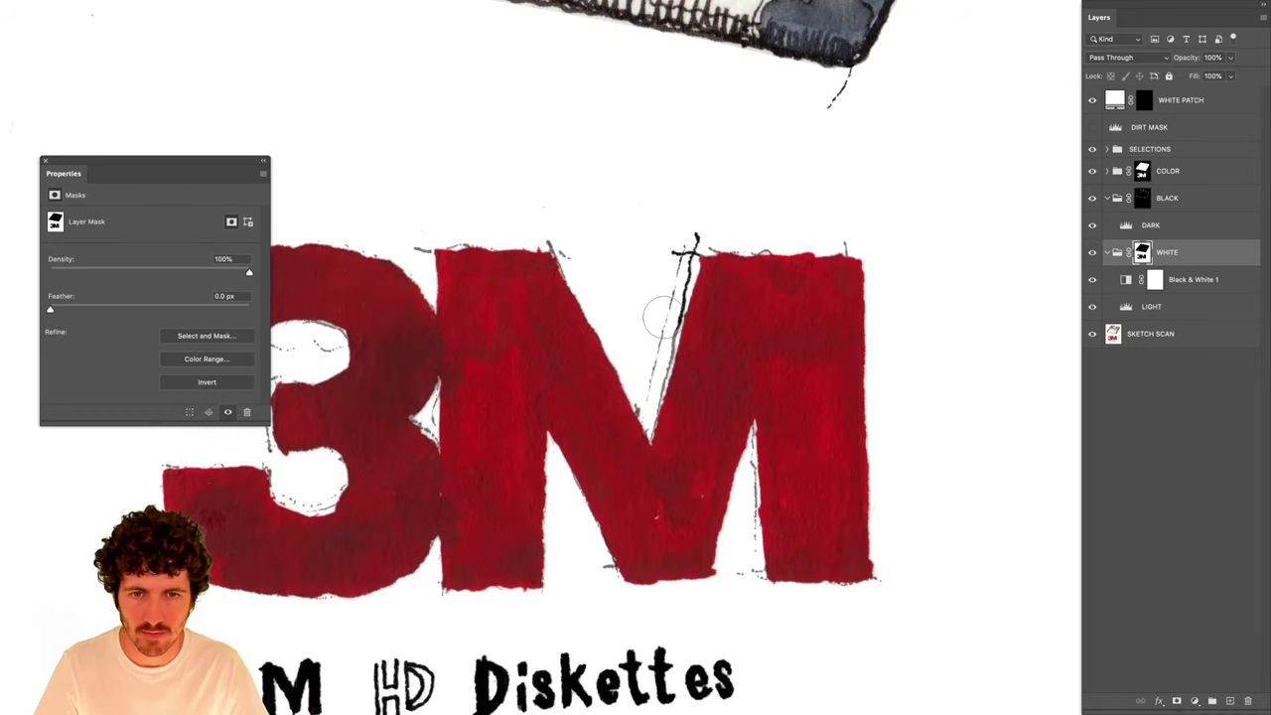
pyautogui.scroll(-1, 818, 304)
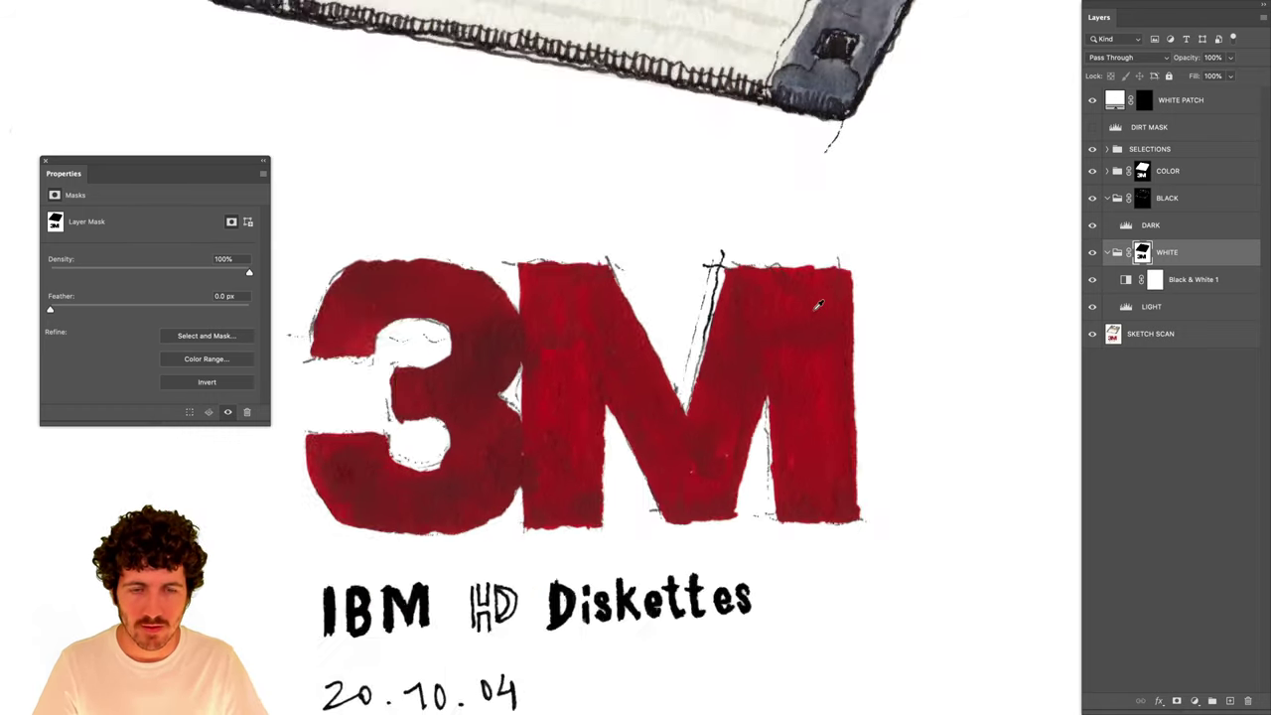
pyautogui.scroll(-1, 818, 305)
# Enlarge the brush and paint white in the WHITE group's mask across the whole red 3M logo and its surrounding outlines.
pyautogui.rightClick(846, 276)
pyautogui.moveTo(993, 308); pyautogui.dragTo(968, 306)
pyautogui.moveTo(840, 249)
pyautogui.mouseDown()
pyautogui.moveTo(787, 281)
pyautogui.moveTo(470, 274)
pyautogui.moveTo(370, 312)
pyautogui.moveTo(898, 305)
pyautogui.moveTo(358, 343)
pyautogui.moveTo(876, 367)
pyautogui.moveTo(360, 418)
pyautogui.moveTo(888, 446)
pyautogui.moveTo(416, 470)
pyautogui.mouseUp()
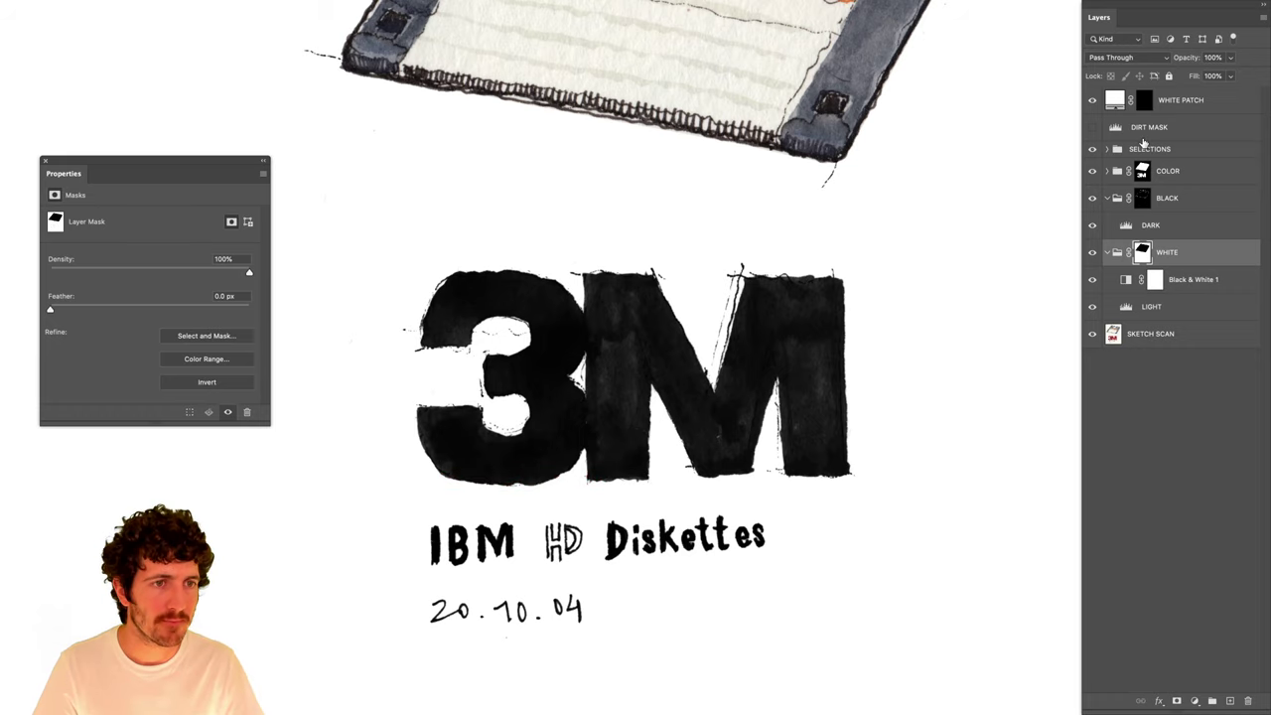
# Load the COLOR group's mask as a selection and fill the 3M area with black in the WHITE group's mask.
pyautogui.keyDown('super'); pyautogui.click(1142, 251); pyautogui.keyUp('super')
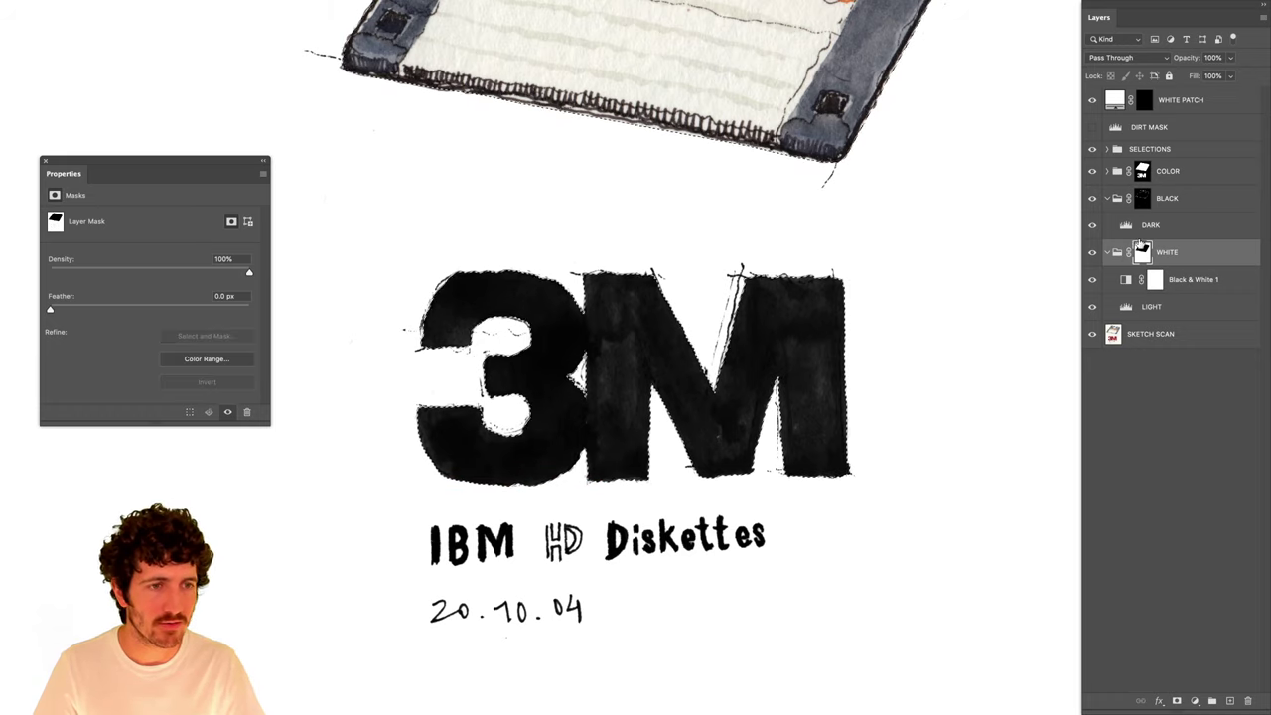
pyautogui.press('m')
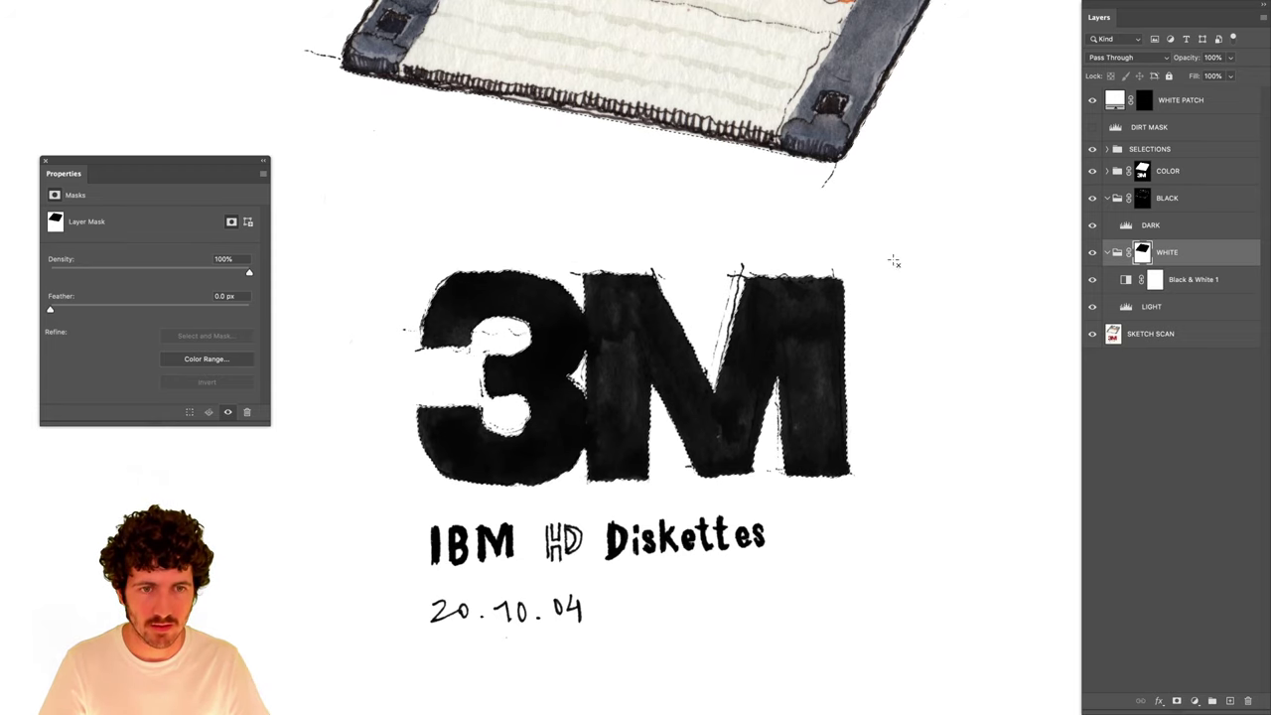
pyautogui.moveTo(894, 260); pyautogui.dragTo(363, 506)
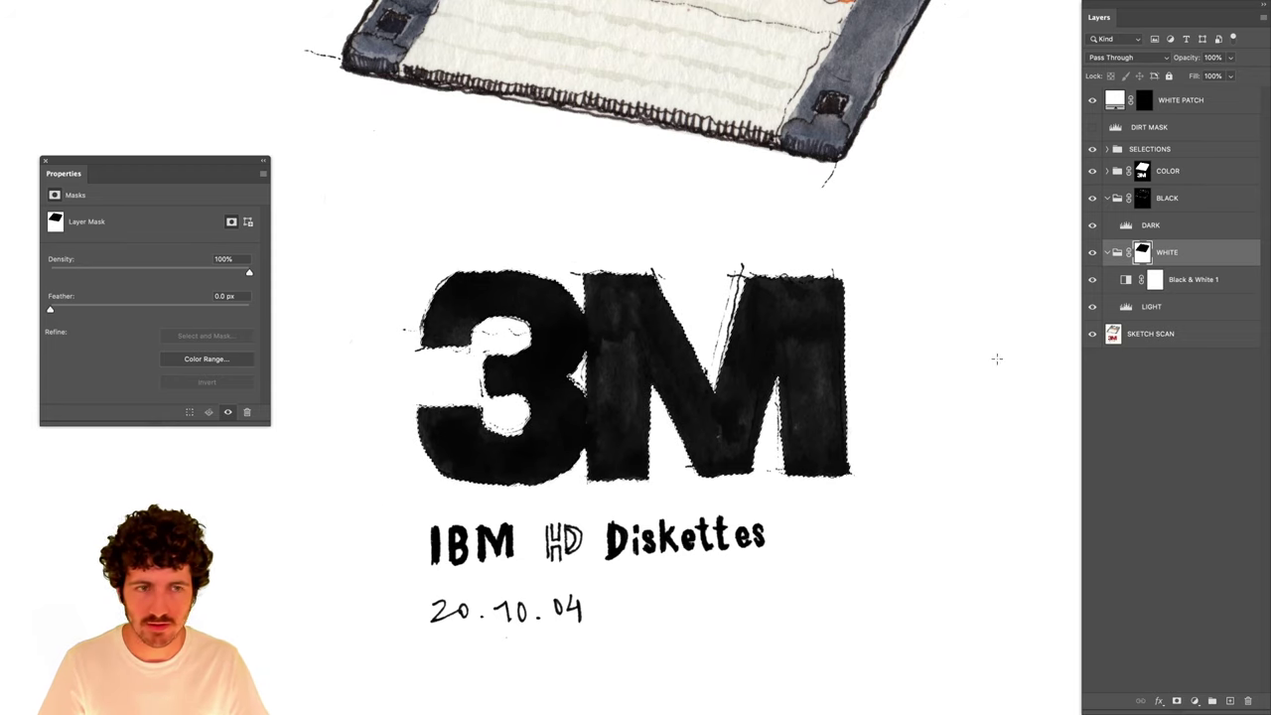
pyautogui.click(1149, 256)
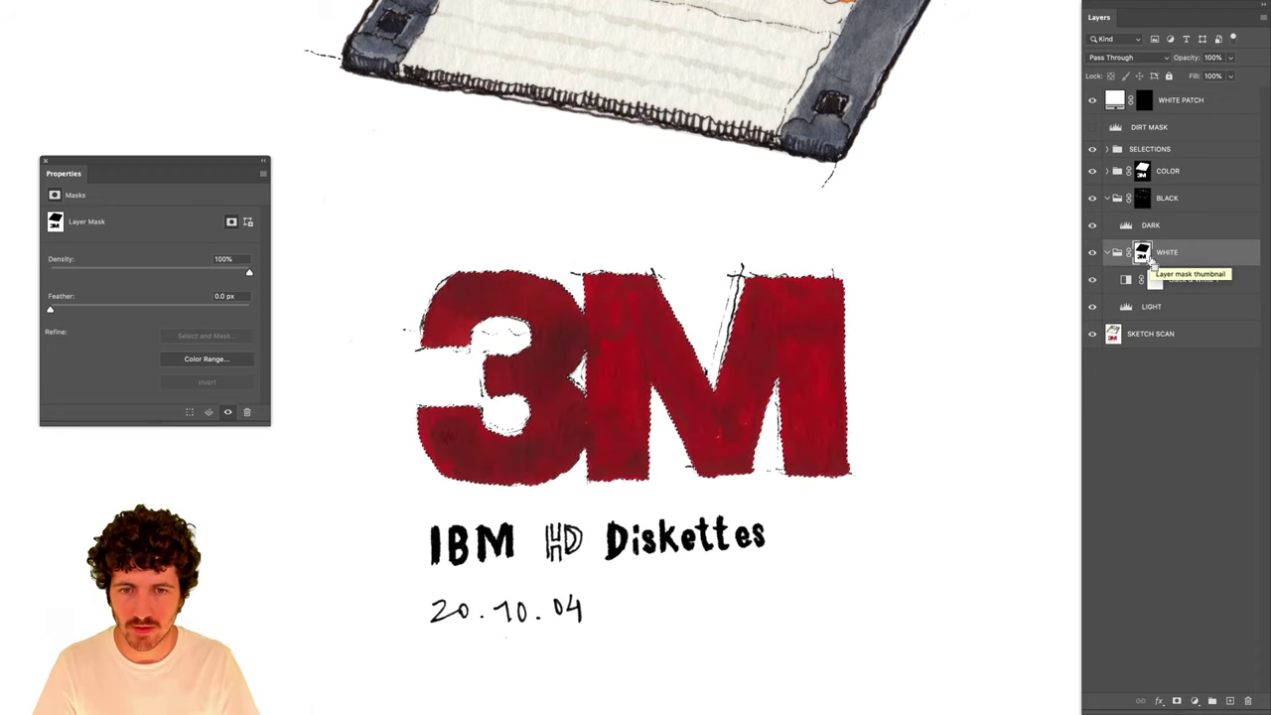
# Examine the 3M logo, lettering and diskette up close and at overview size to judge the masked result.
pyautogui.press('super+minus')
pyautogui.press('super+minus')
pyautogui.press('super+minus')
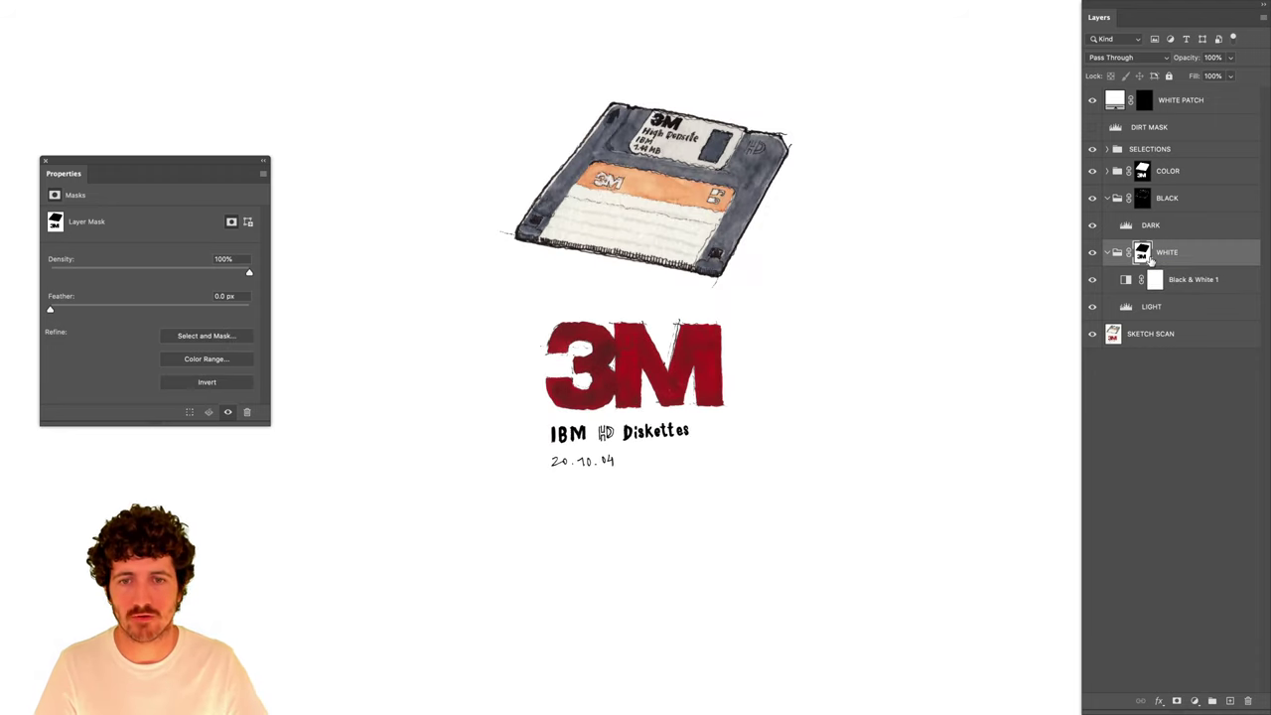
pyautogui.press('super+plus')
pyautogui.press('super+plus')
pyautogui.press('super+plus')
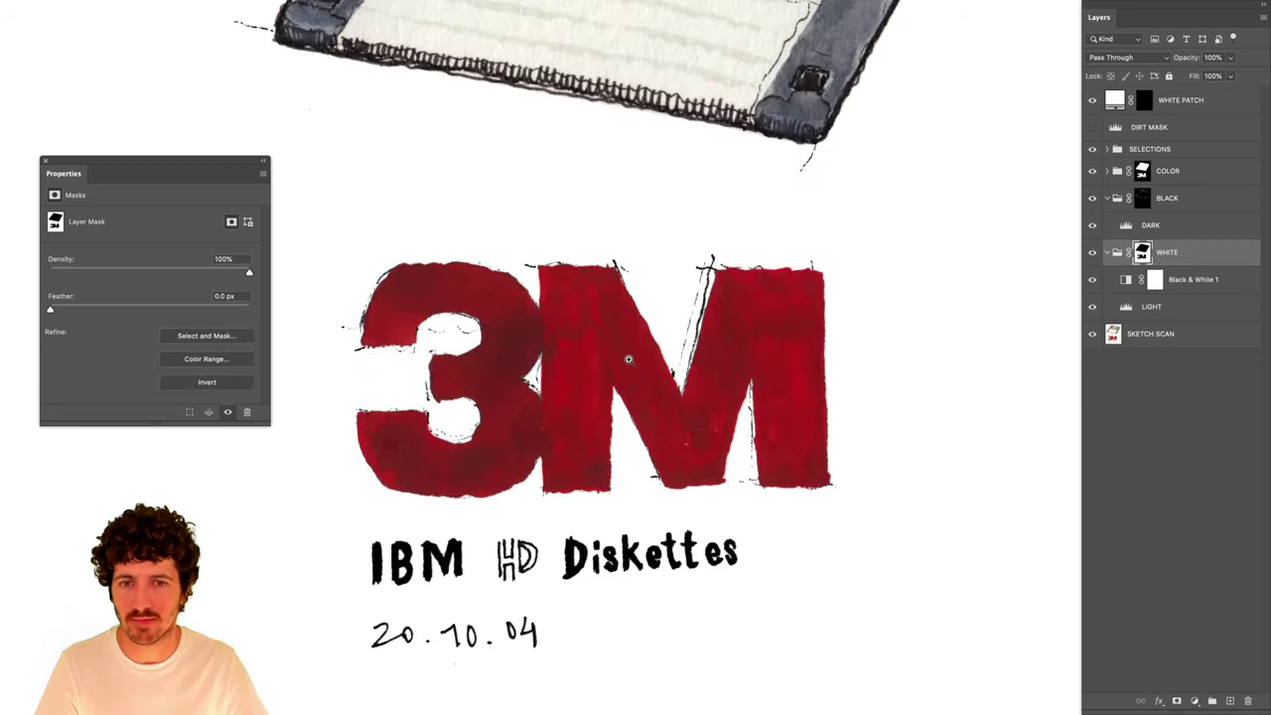
pyautogui.press('super+minus')
pyautogui.press('super+minus')
pyautogui.press('super+minus')
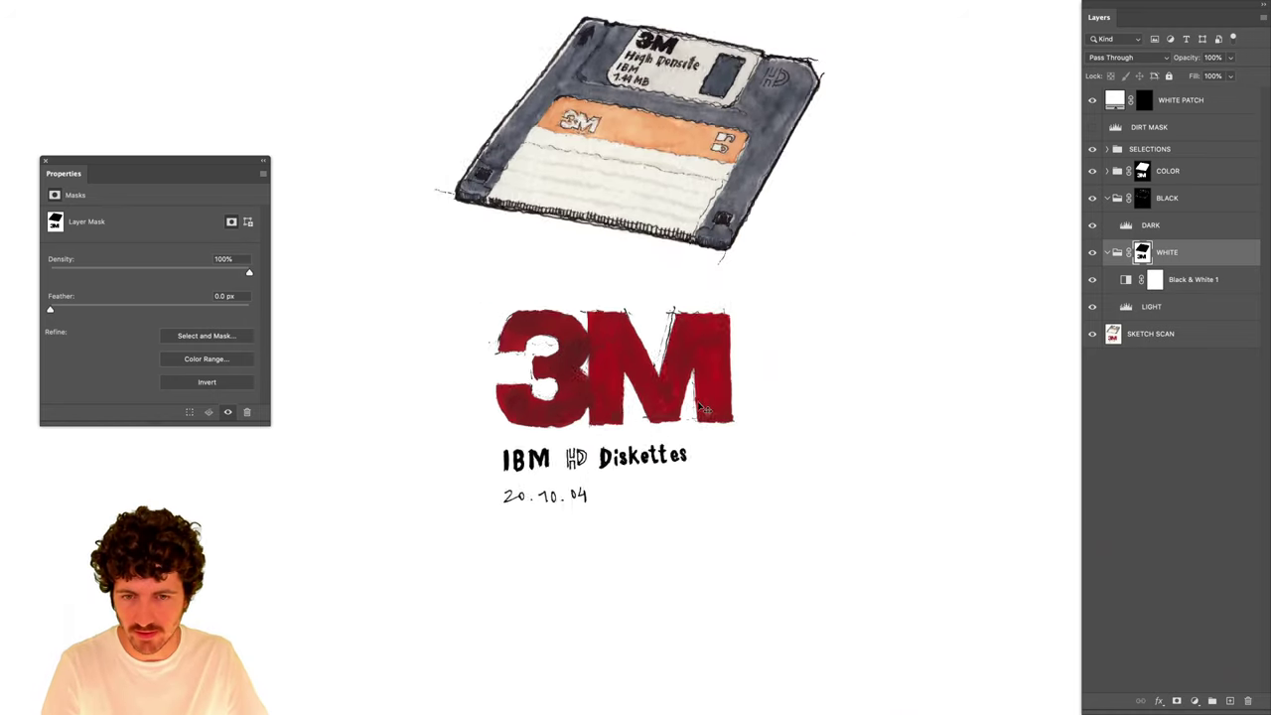
pyautogui.press('super+plus')
pyautogui.press('super+plus')
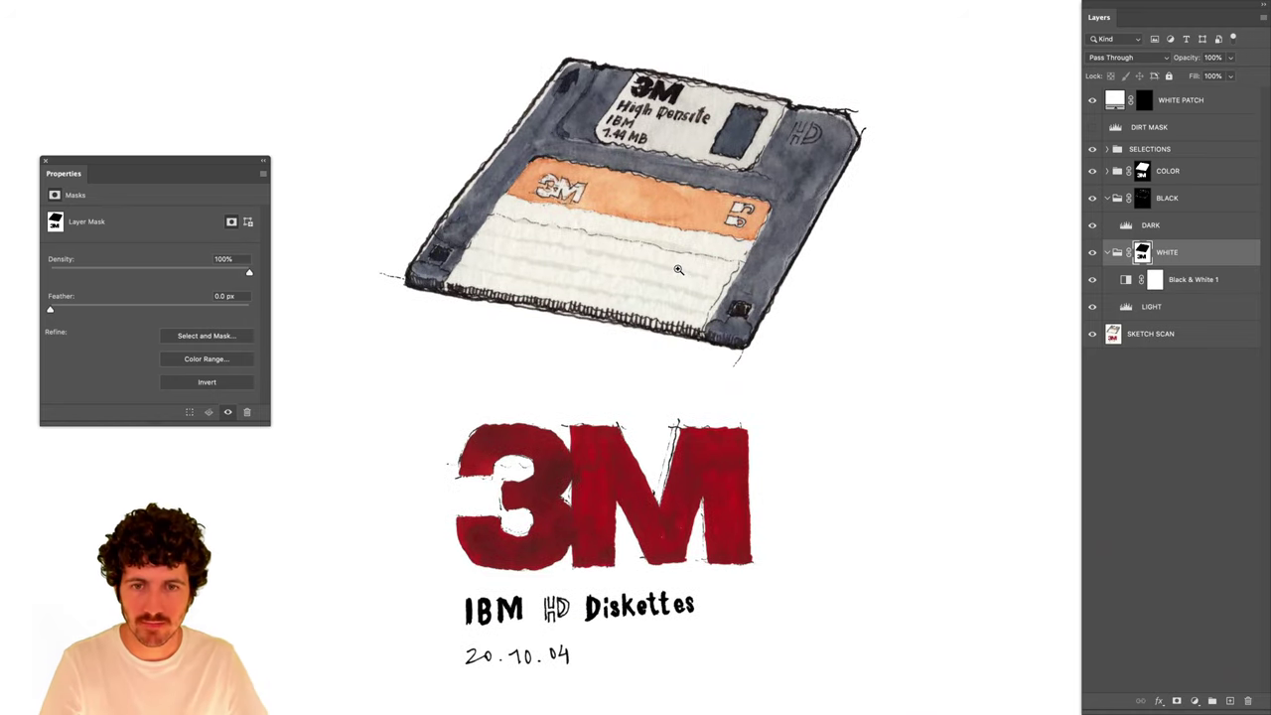
# Set the LIGHT Levels adjustment's midtone input to 0.54 and move the adjustment's settings clear of the artwork.
pyautogui.click(1170, 307)
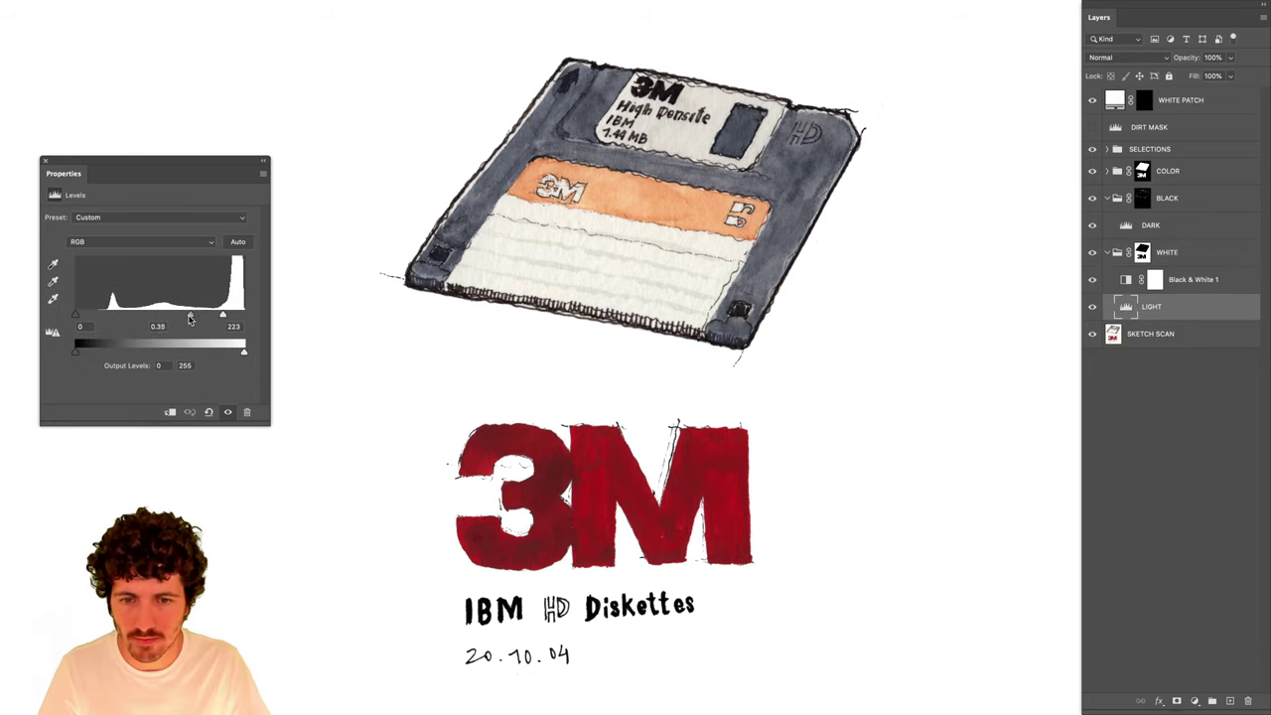
pyautogui.moveTo(190, 319); pyautogui.dragTo(160, 323)
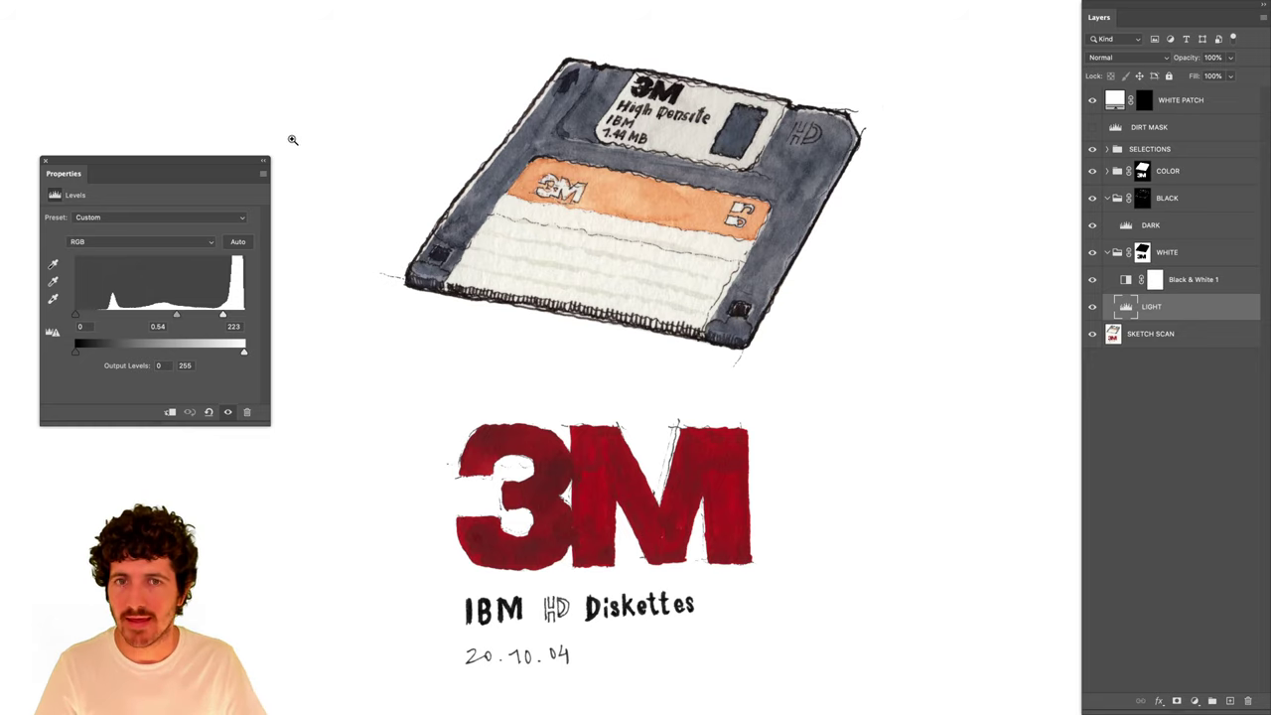
pyautogui.moveTo(232, 161); pyautogui.dragTo(220, 113)
pyautogui.moveTo(256, 375); pyautogui.dragTo(231, 374)
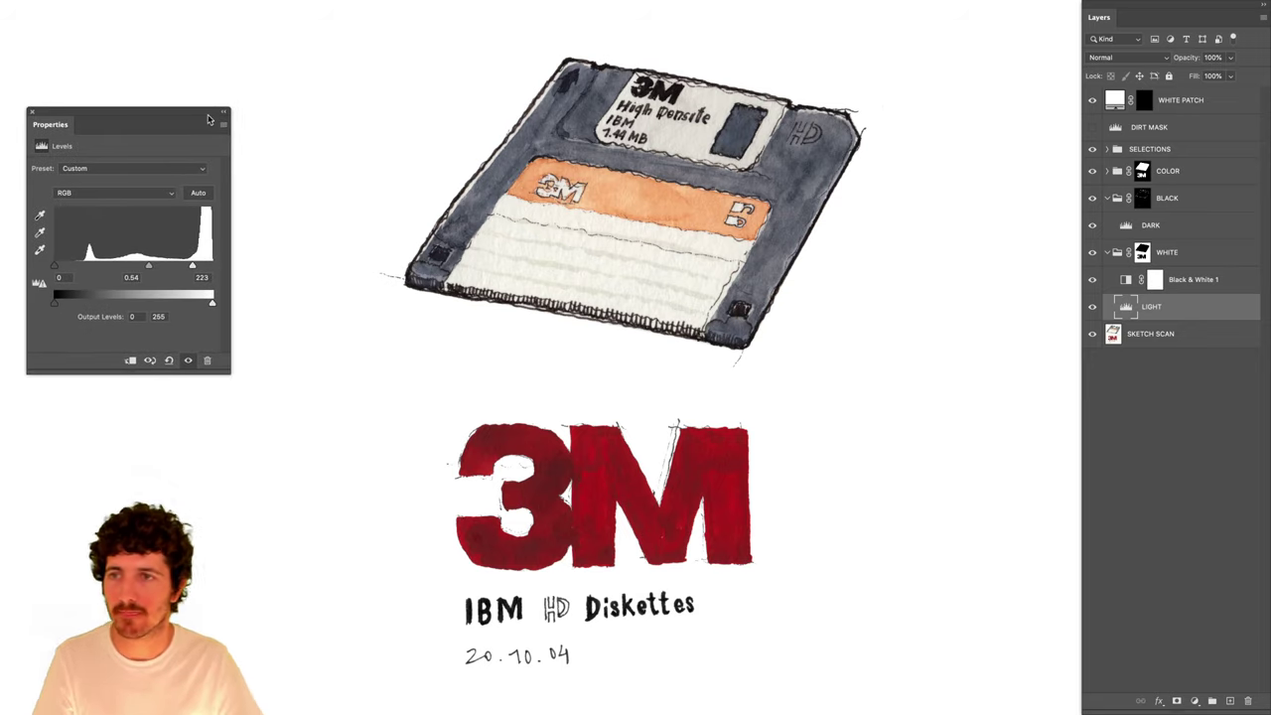
pyautogui.moveTo(139, 119); pyautogui.dragTo(137, 36)
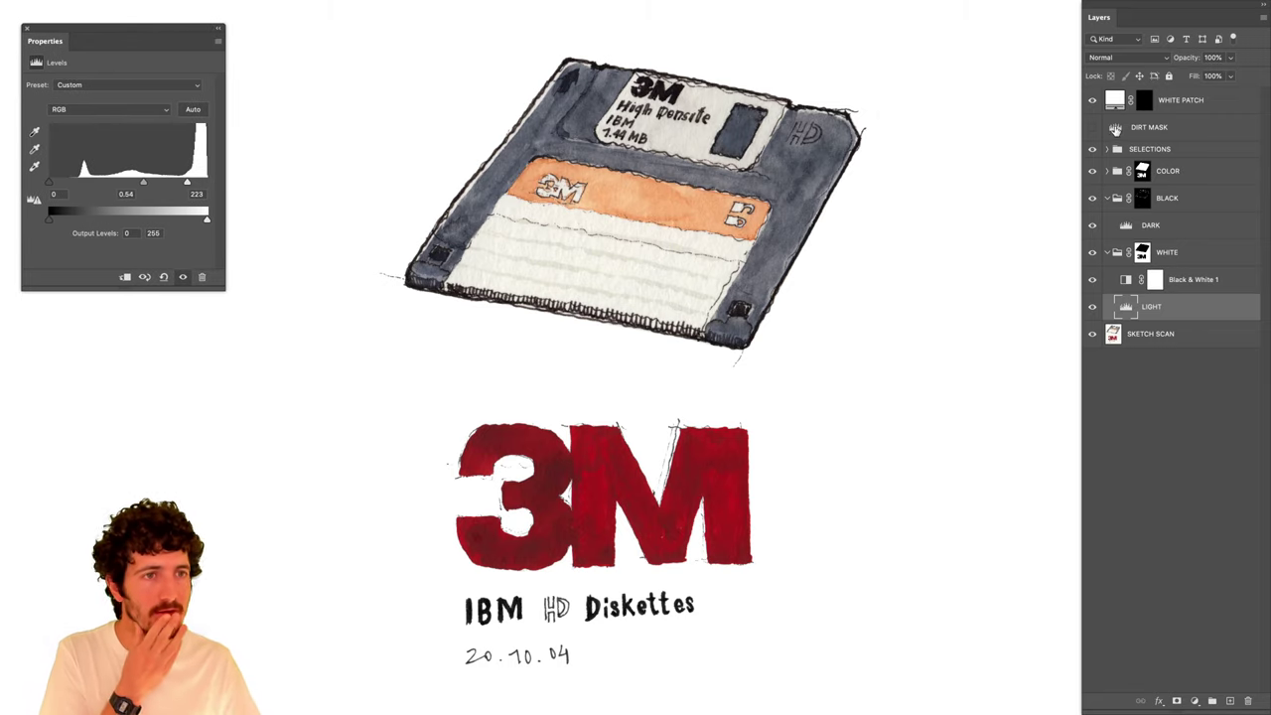
# Toggle the DIRT MASK adjustment to compare the sketch with and without it, leaving it visible.
pyautogui.click(1092, 128)
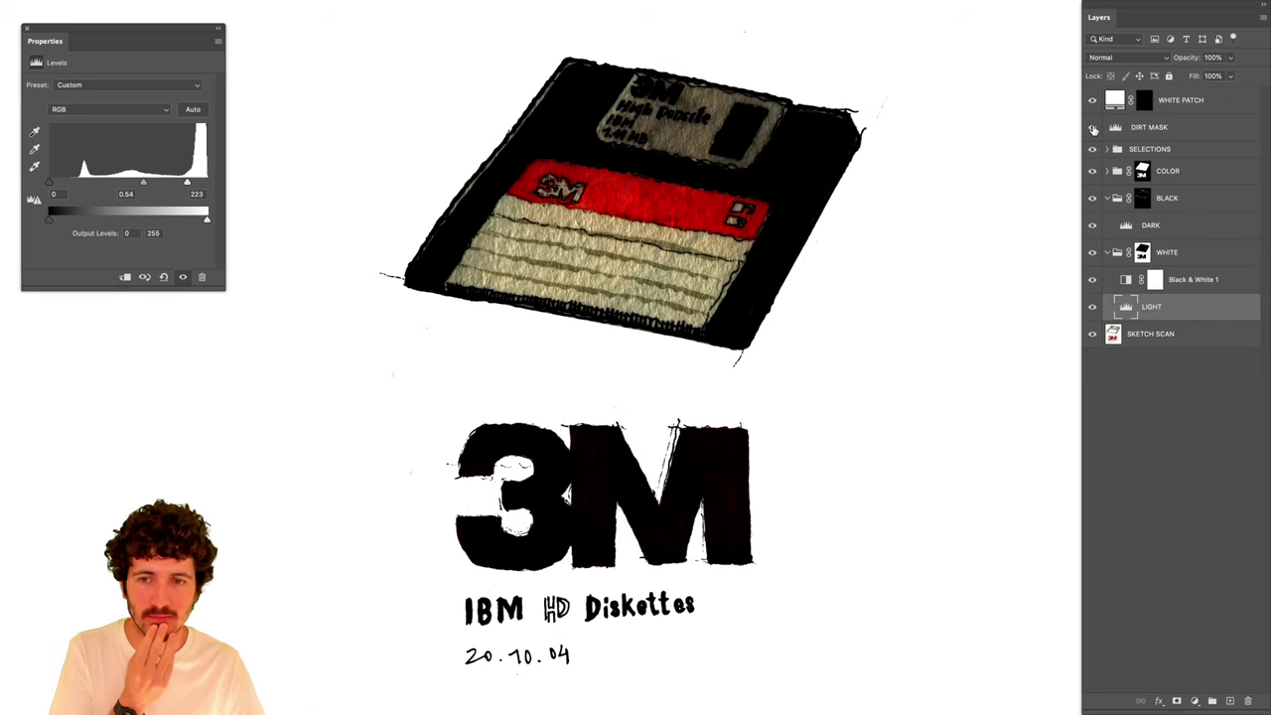
pyautogui.click(1092, 128)
pyautogui.click(1092, 128)
pyautogui.click(1093, 128)
pyautogui.click(1093, 128)
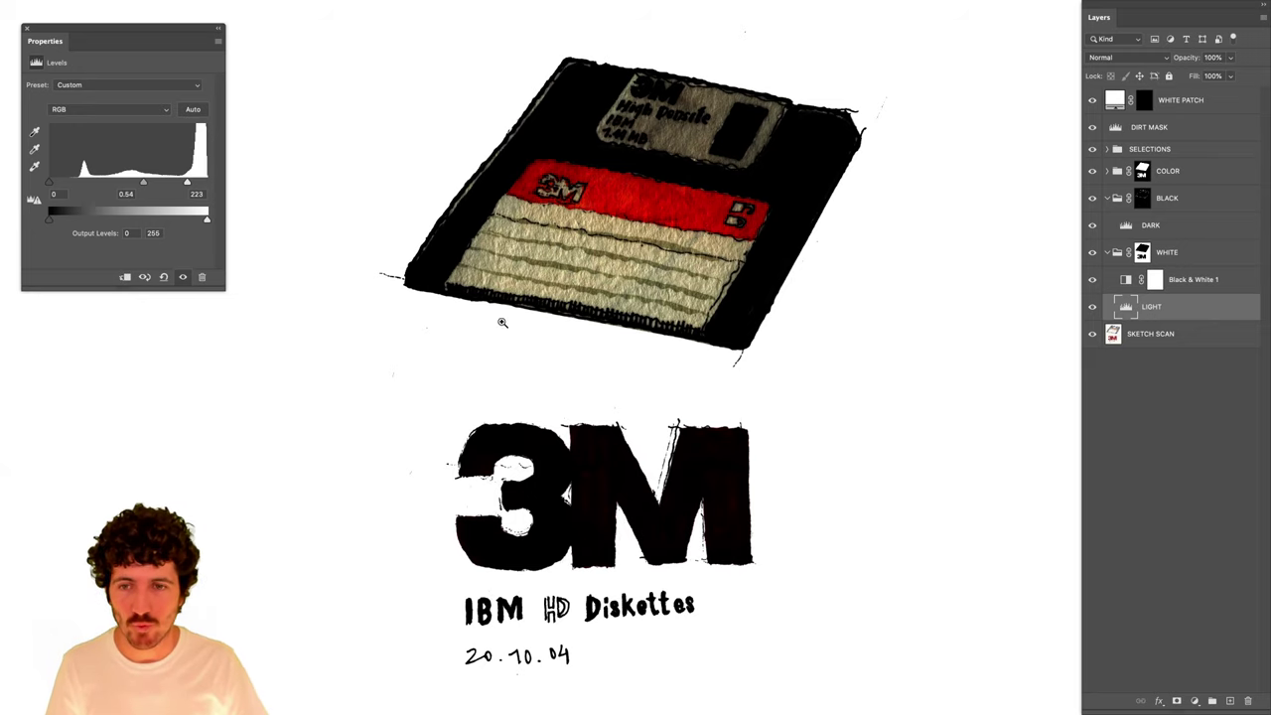
# Examine the white paper around the 3M logo and the diskette for leftover specks and stray marks.
pyautogui.moveTo(388, 360); pyautogui.dragTo(387, 364)
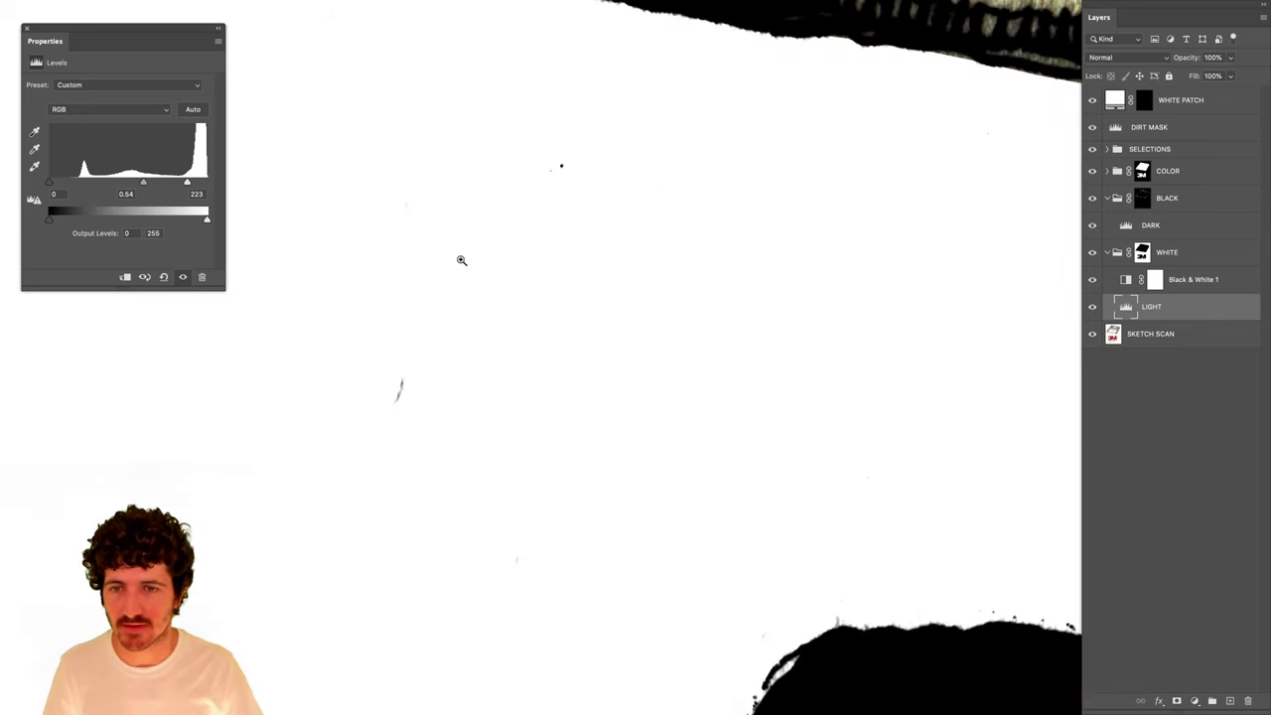
pyautogui.scroll(-15, 514, 323)
pyautogui.moveTo(527, 324); pyautogui.dragTo(451, 240)
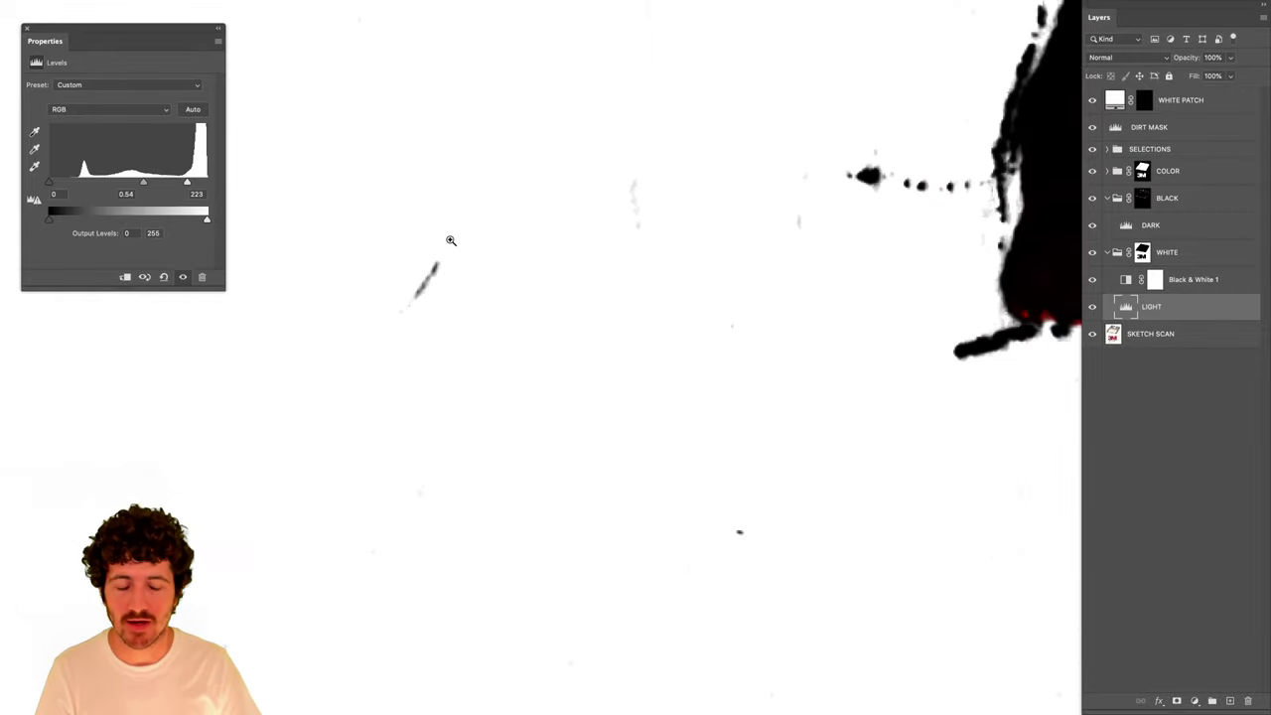
pyautogui.scroll(-10, 513, 312)
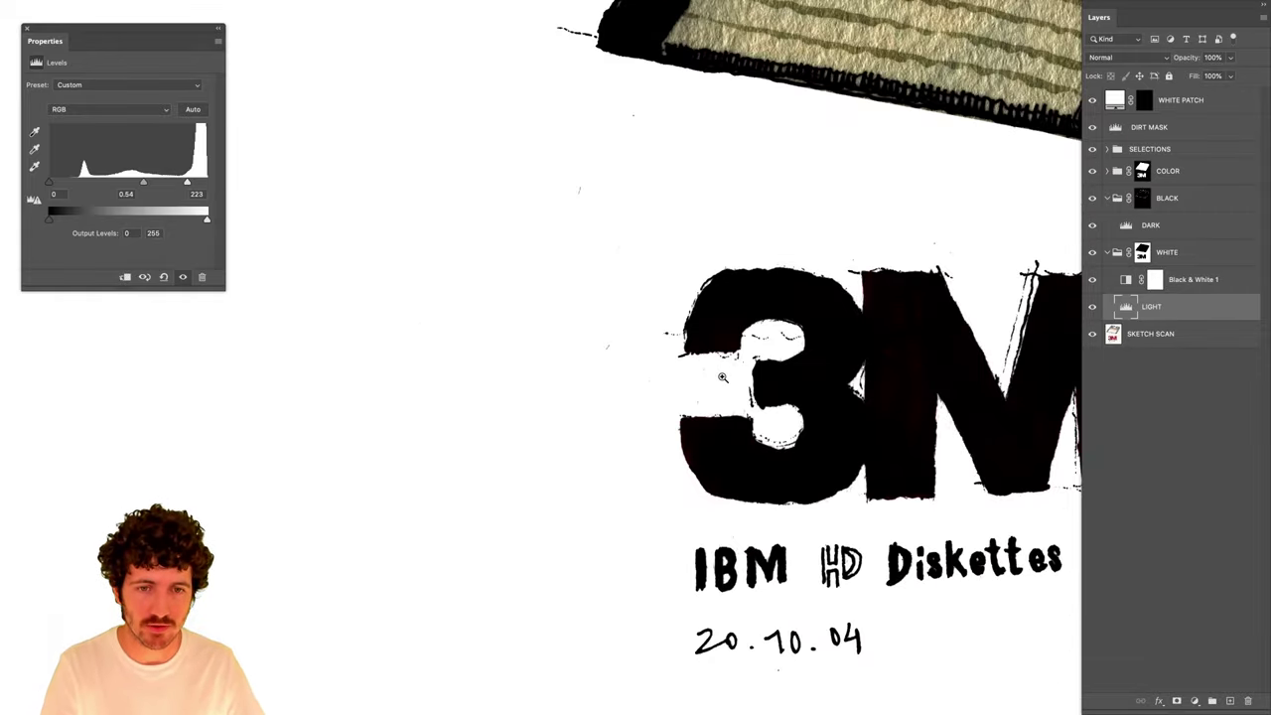
pyautogui.scroll(10, 741, 388)
pyautogui.scroll(3, 741, 388)
pyautogui.scroll(-2, 739, 392)
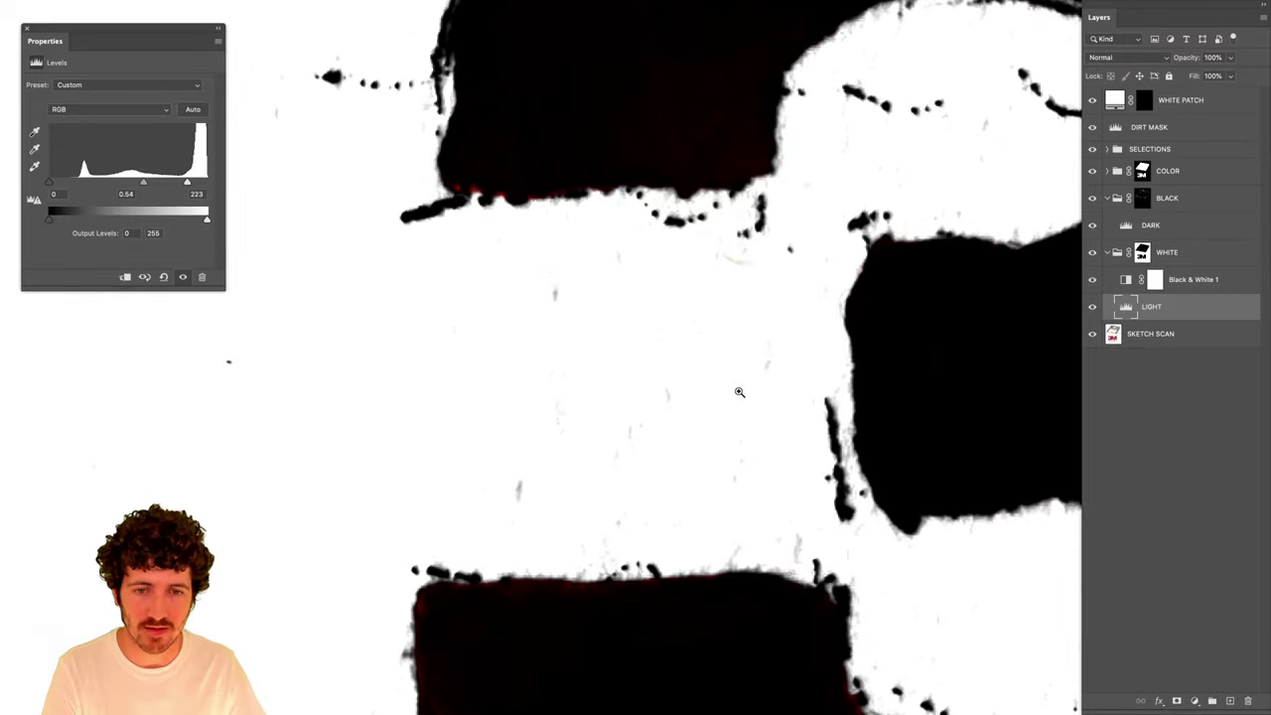
pyautogui.scroll(-8, 437, 336)
pyautogui.scroll(-3, 674, 308)
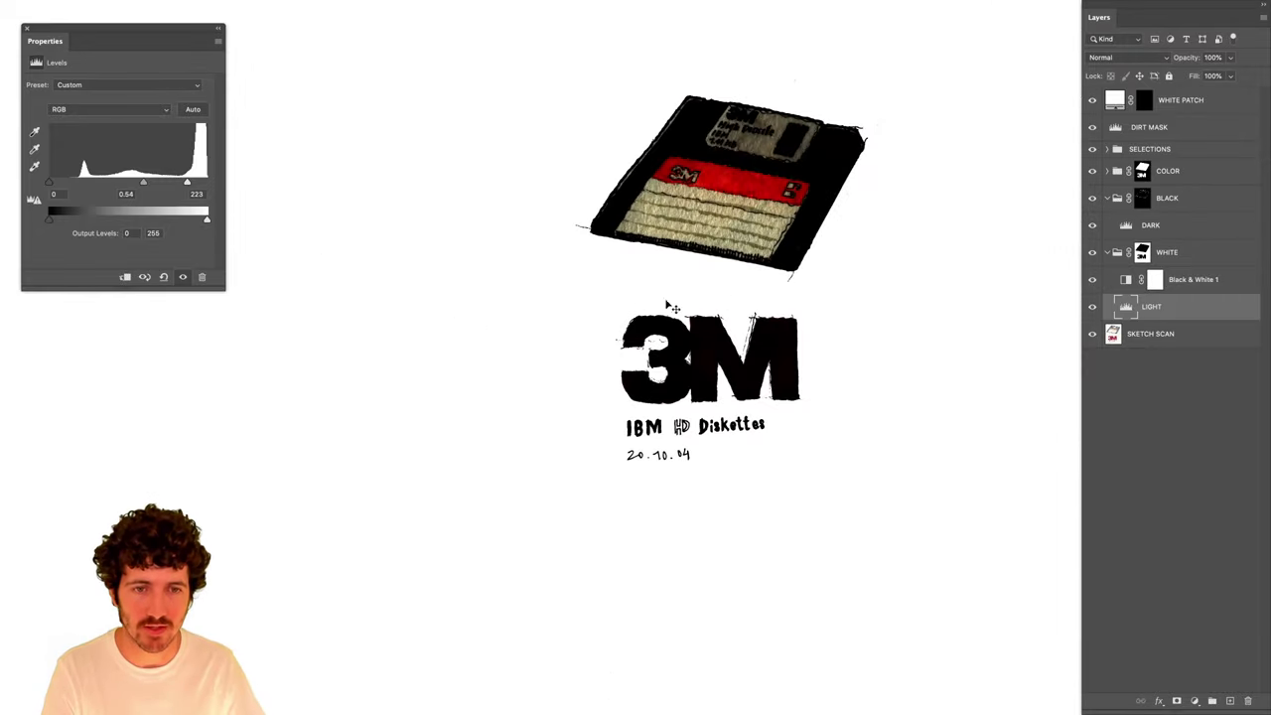
pyautogui.scroll(10, 891, 120)
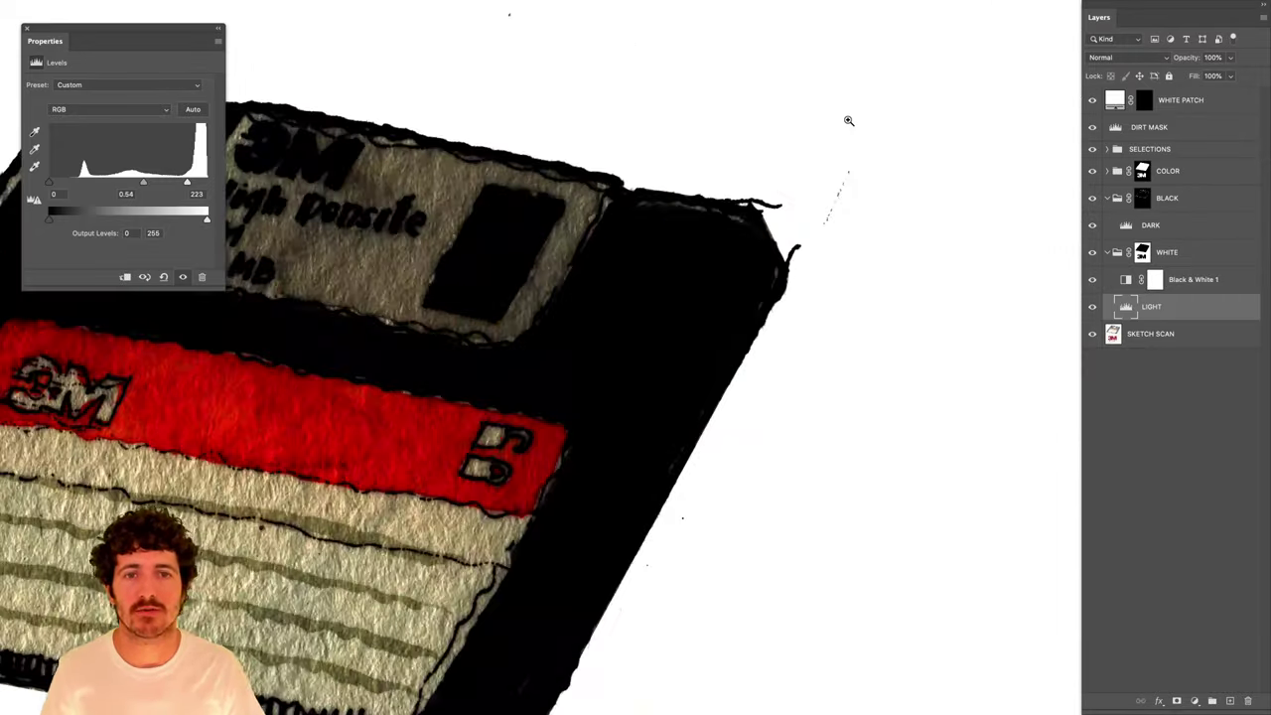
pyautogui.scroll(-6, 755, 298)
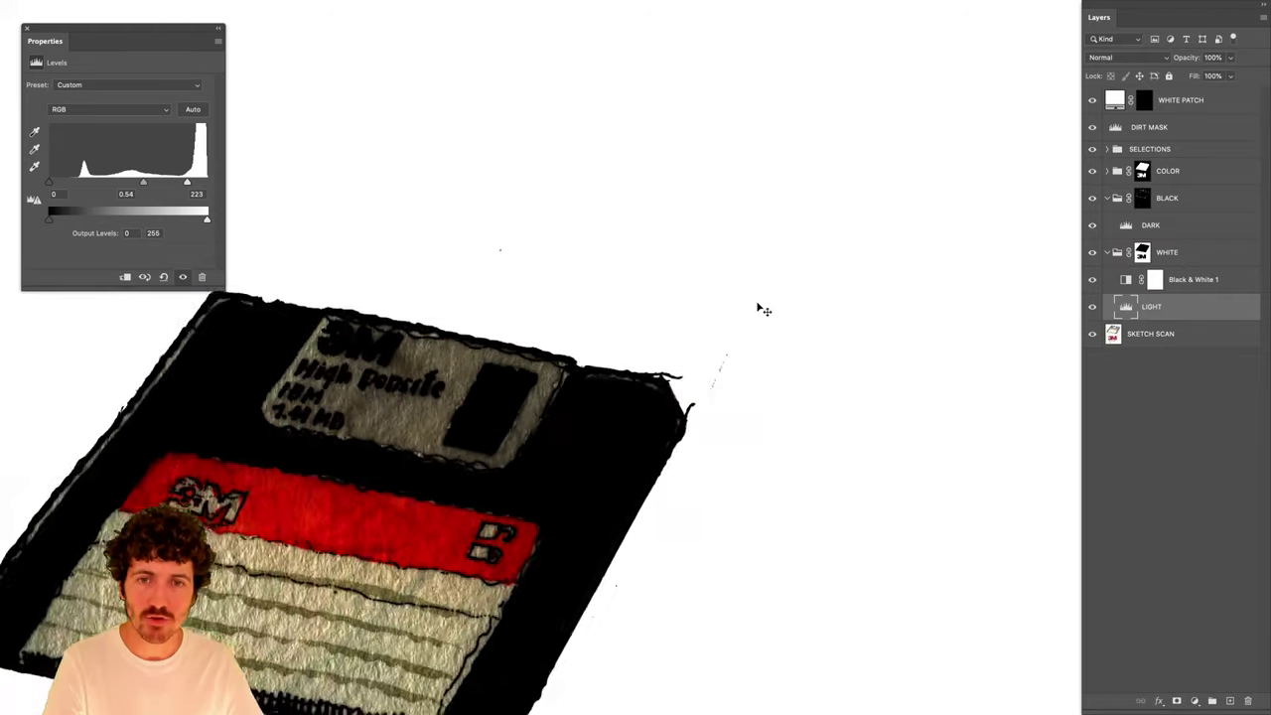
pyautogui.scroll(3, 541, 292)
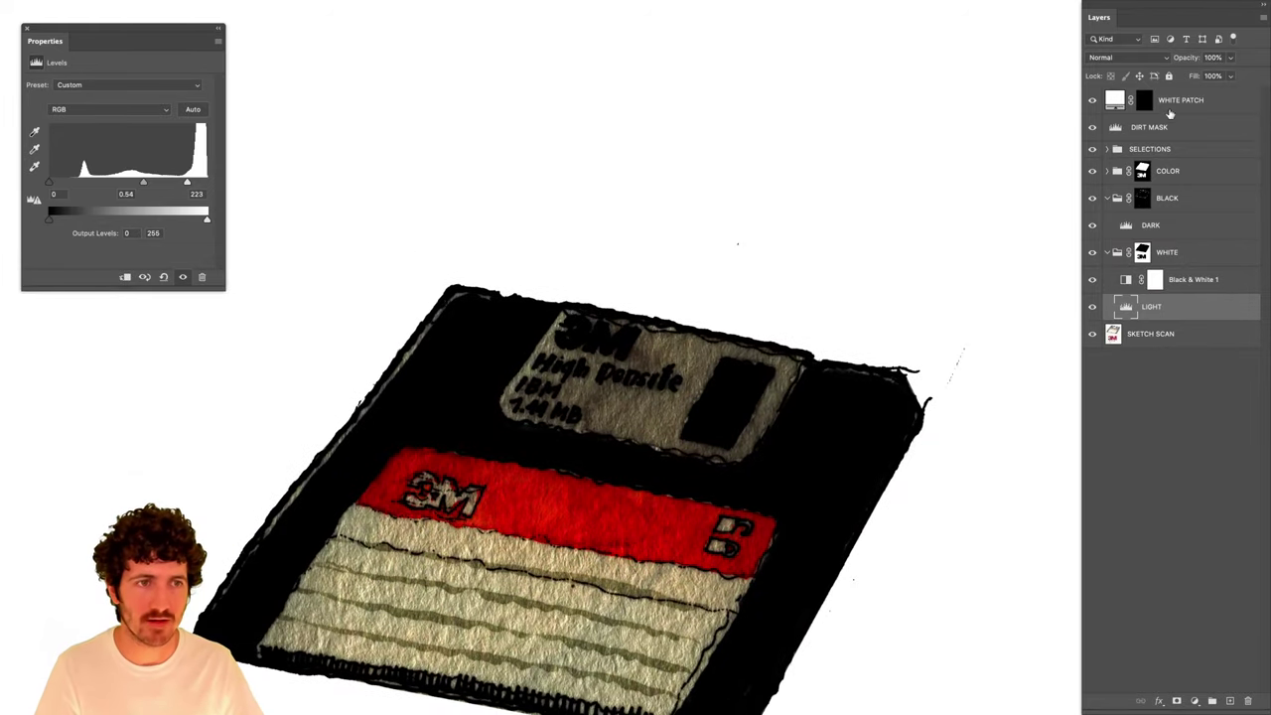
# Change the WHITE PATCH fill layer's color to a bright red.
pyautogui.click(1147, 101)
pyautogui.doubleClick(1114, 100)
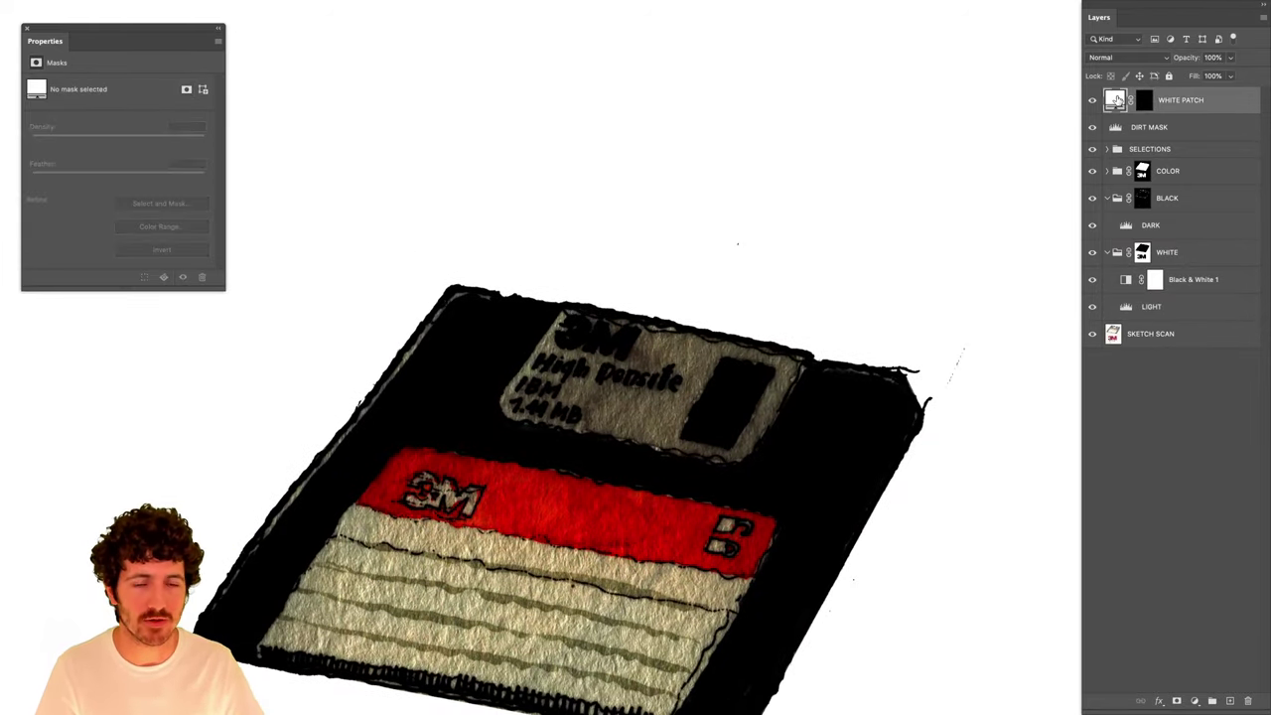
pyautogui.click(838, 279)
pyautogui.click(966, 261)
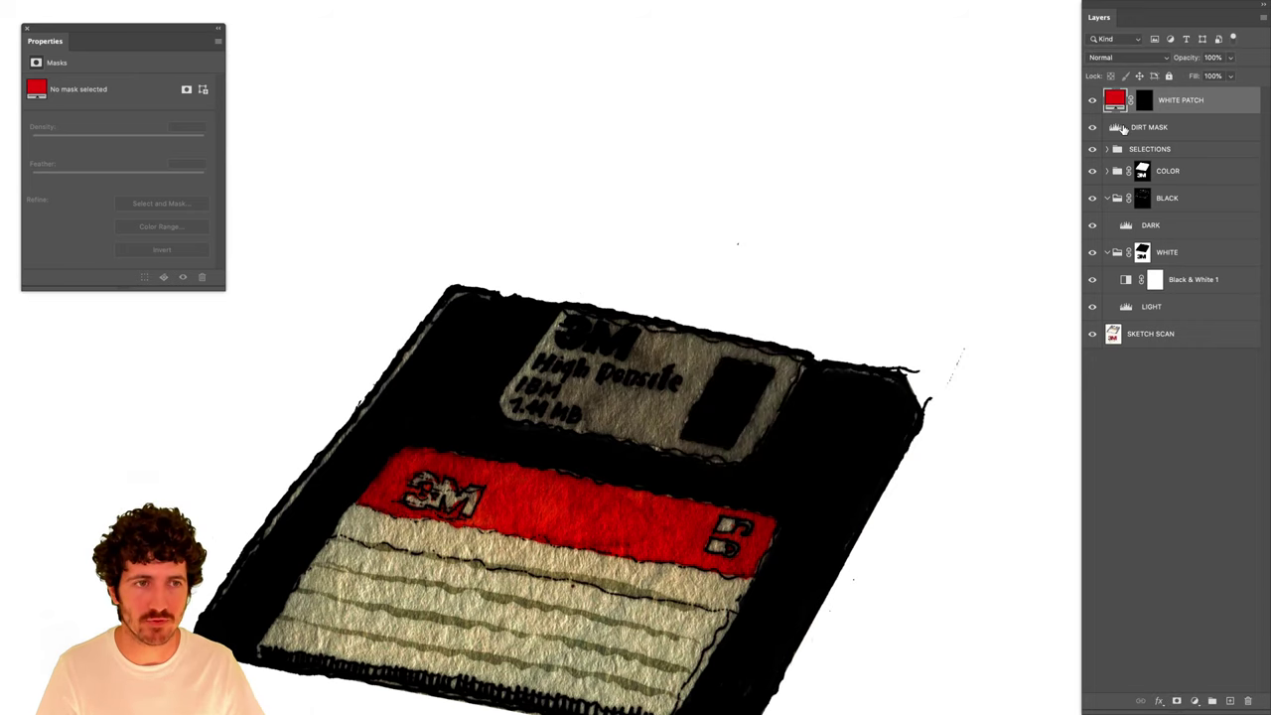
# Reveal a round patch over the black speck above the diskette by painting white in the WHITE PATCH layer's mask.
pyautogui.moveTo(701, 257)
pyautogui.mouseDown()
pyautogui.moveTo(808, 264)
pyautogui.moveTo(944, 335)
pyautogui.moveTo(956, 365)
pyautogui.moveTo(784, 447)
pyautogui.moveTo(898, 412)
pyautogui.mouseUp()
pyautogui.hotkey('ctrl', 'z')
pyautogui.click(738, 244)
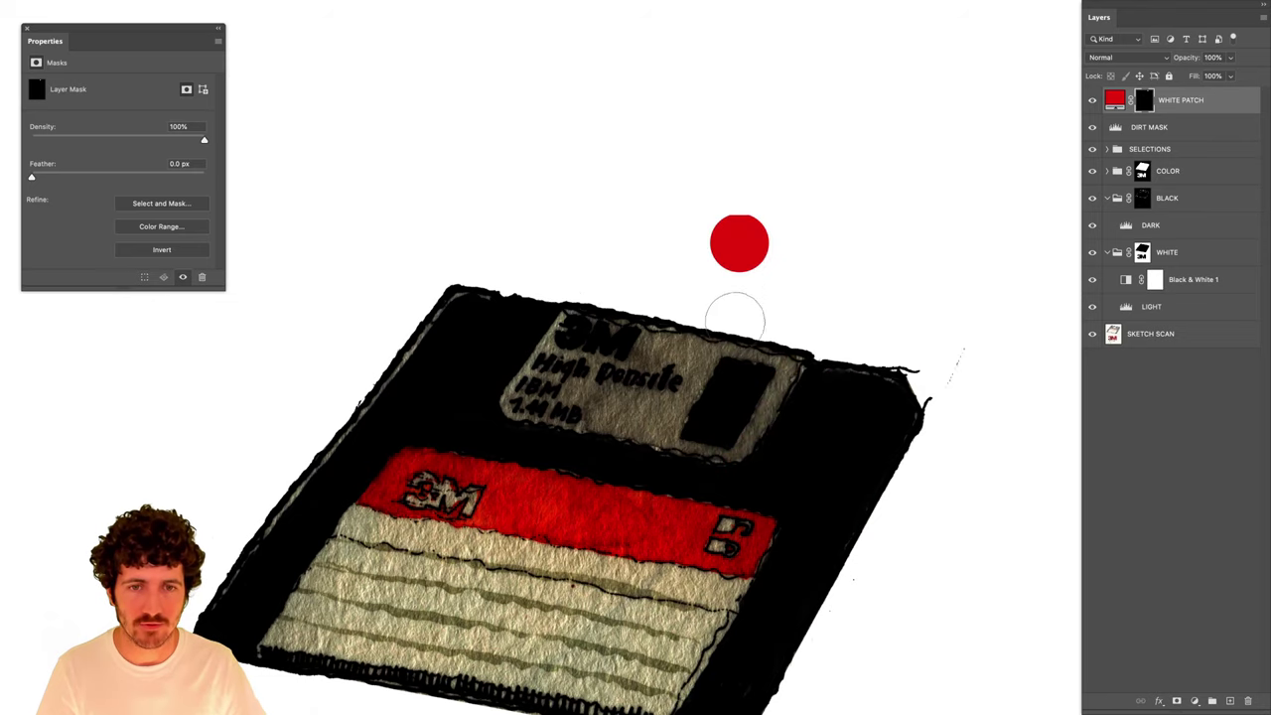
# Undo the last patch, repaint it over the speck above the diskette, and cover the dashed marks beyond its upper-right corner in the mask.
pyautogui.hotkey('ctrl', 'z')
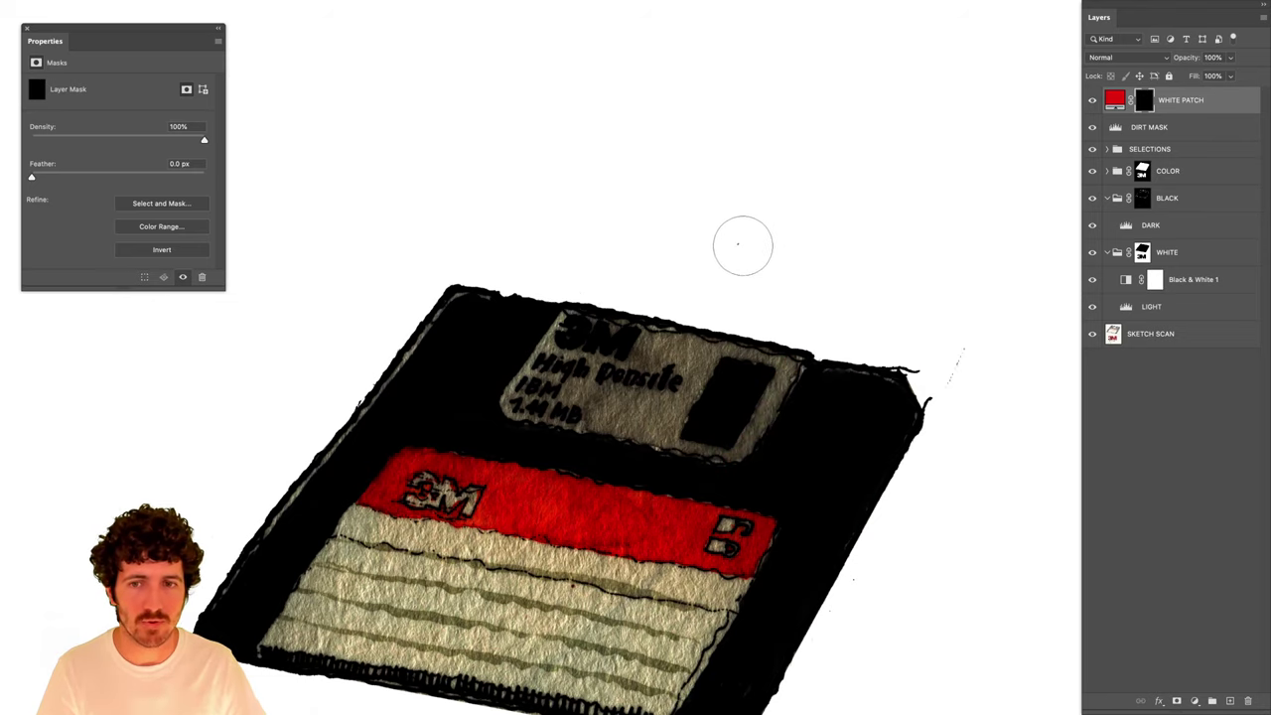
pyautogui.click(742, 245)
pyautogui.moveTo(629, 275)
pyautogui.mouseDown()
pyautogui.moveTo(862, 211)
pyautogui.moveTo(263, 344)
pyautogui.mouseUp()
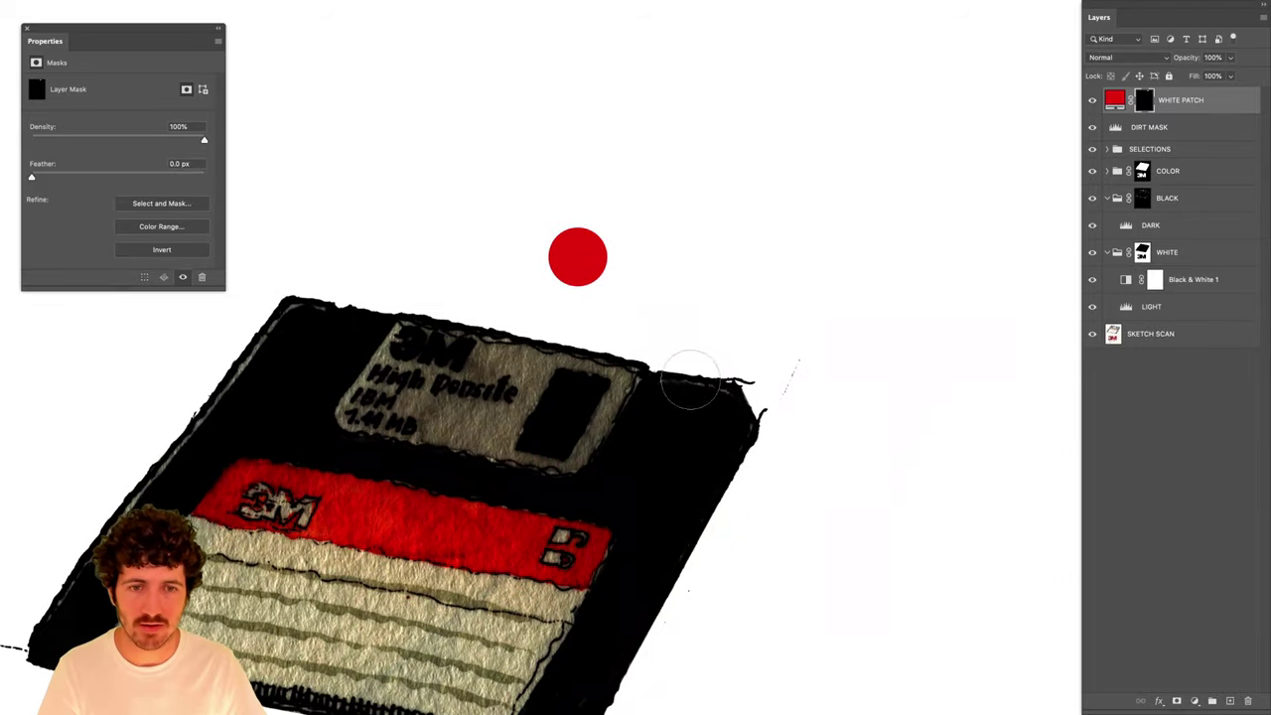
pyautogui.click(794, 375)
pyautogui.click(803, 347)
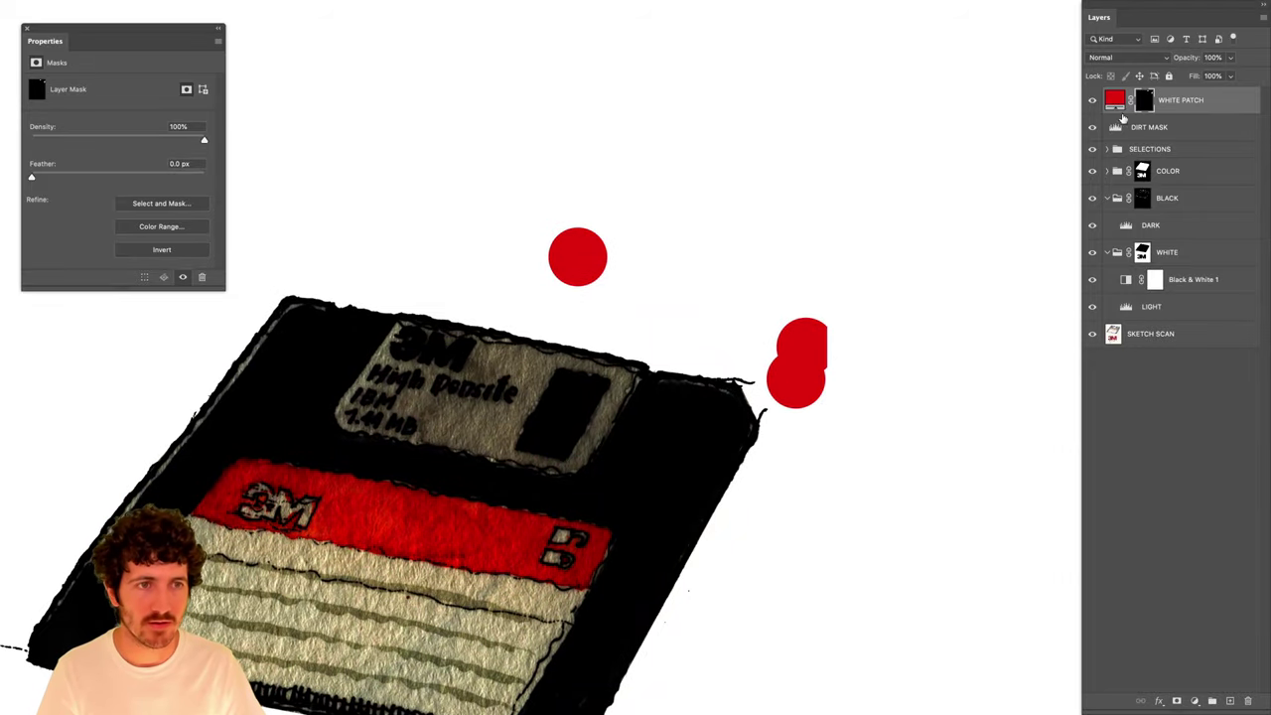
# Change the WHITE PATCH fill layer's color to white and fit the whole sketch in view.
pyautogui.doubleClick(1116, 102)
pyautogui.moveTo(755, 283); pyautogui.dragTo(665, 251)
pyautogui.click(968, 255)
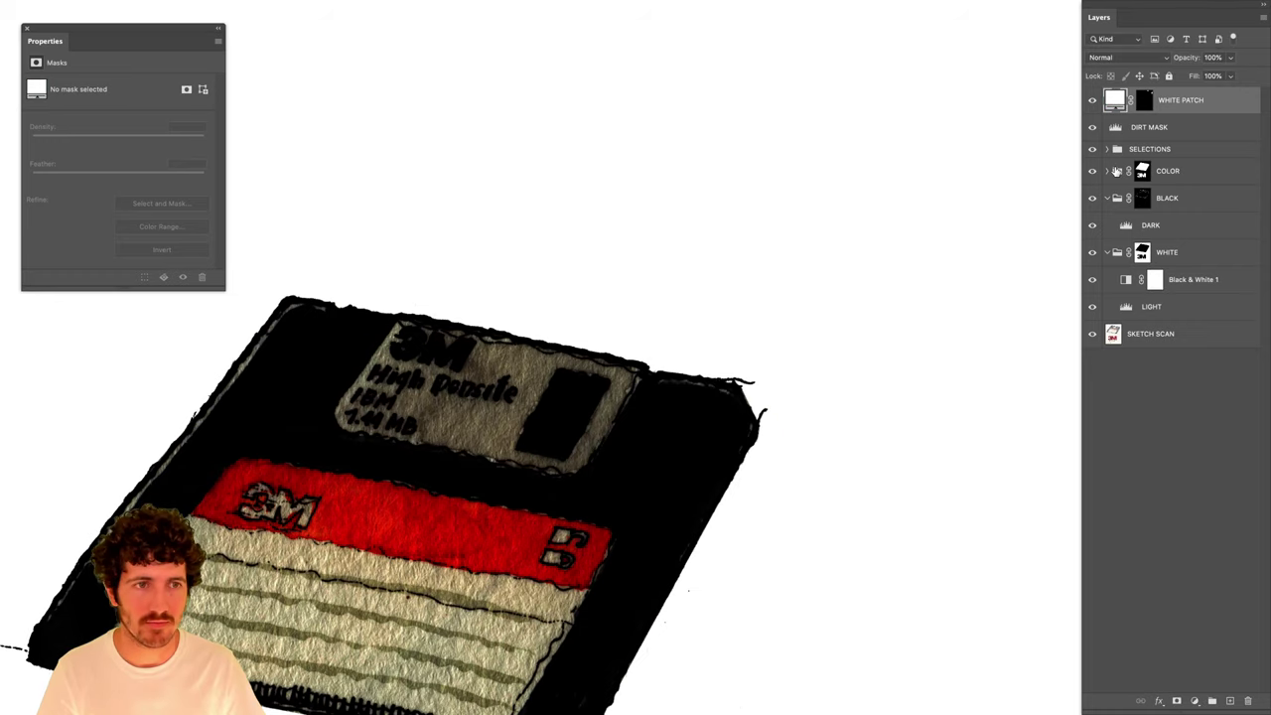
pyautogui.click(1170, 133)
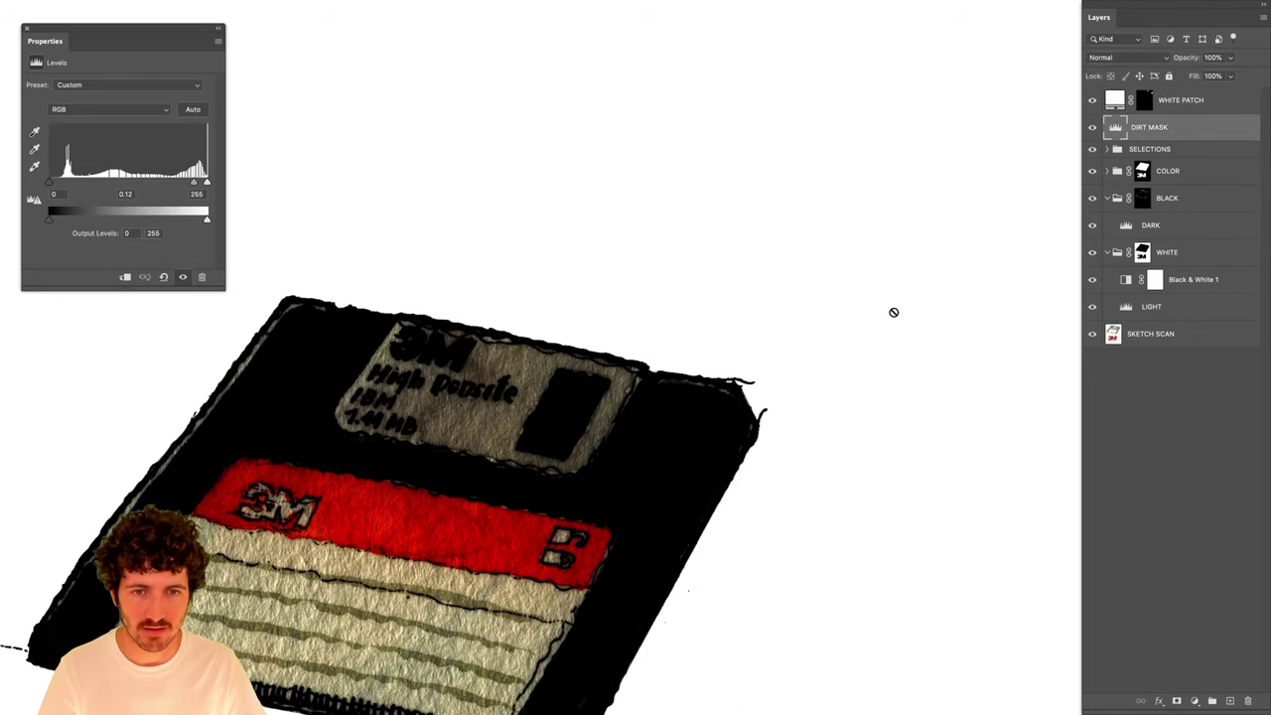
pyautogui.press('super+0')
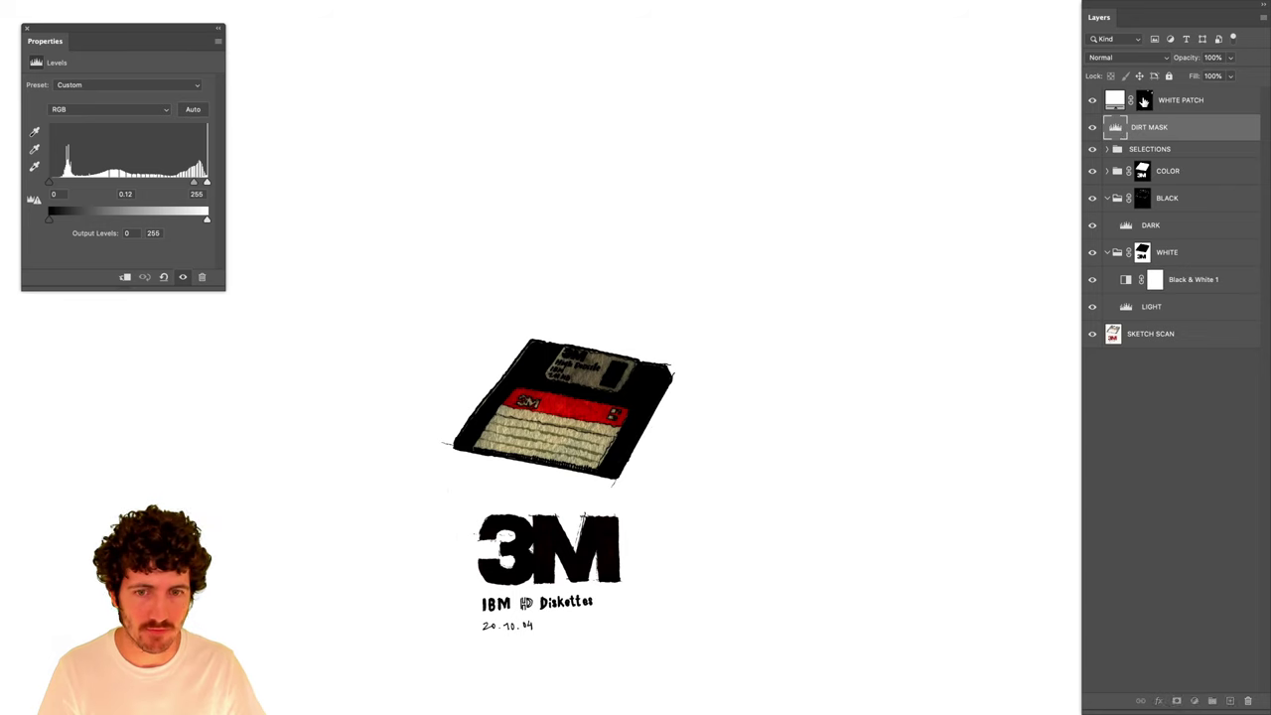
# Paint white in the WHITE PATCH layer's mask over the two black specks beside the diskette's right edge.
pyautogui.click(1144, 101)
pyautogui.scroll(8, 655, 437)
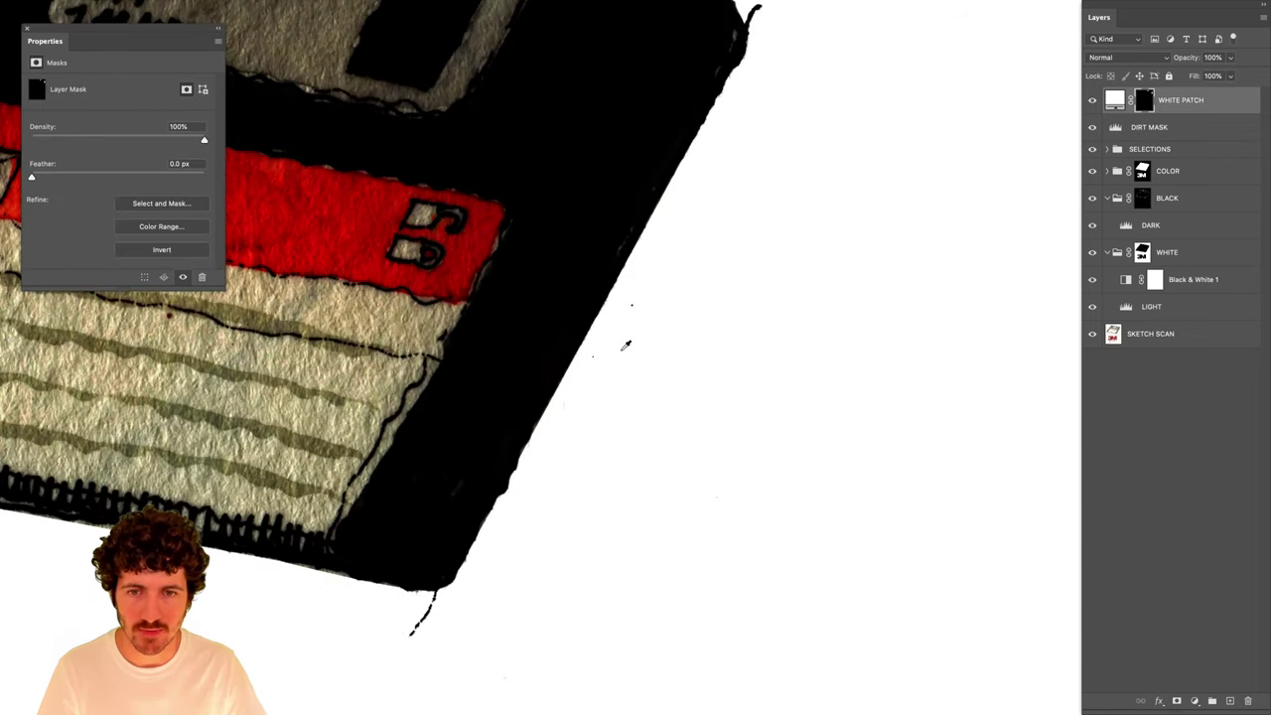
pyautogui.scroll(2, 626, 344)
pyautogui.rightClick(701, 314)
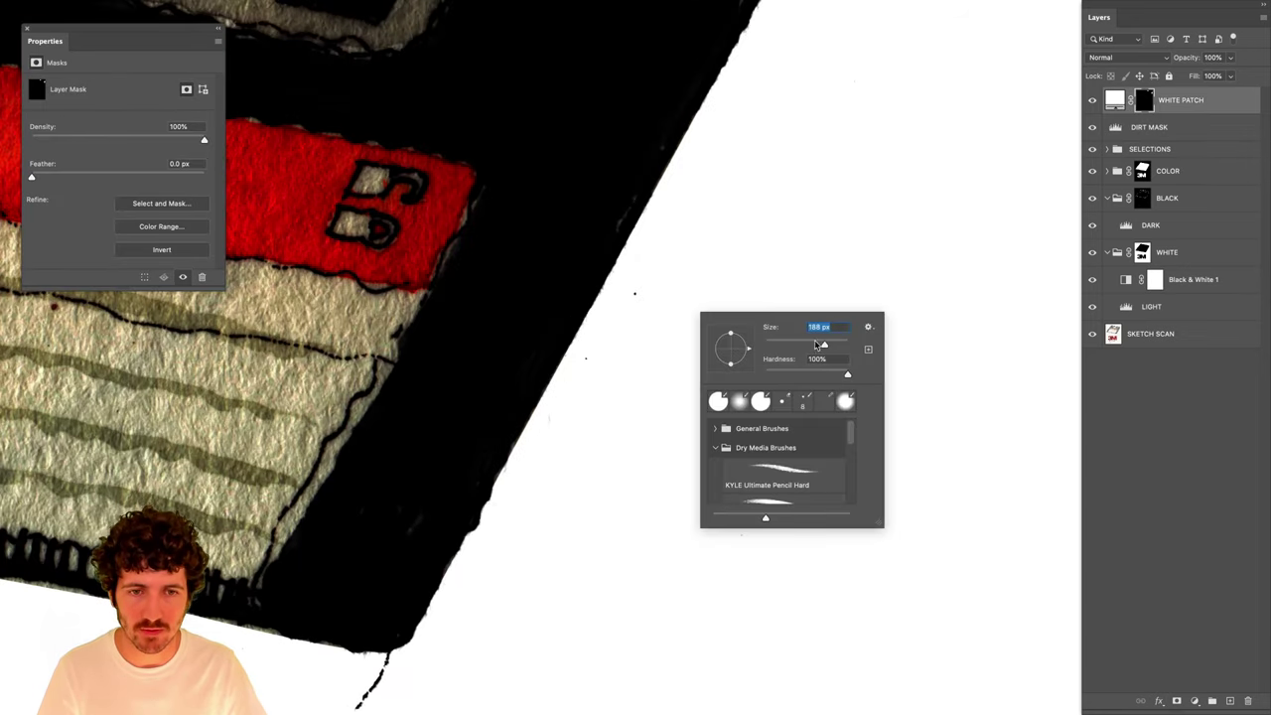
pyautogui.click(659, 289)
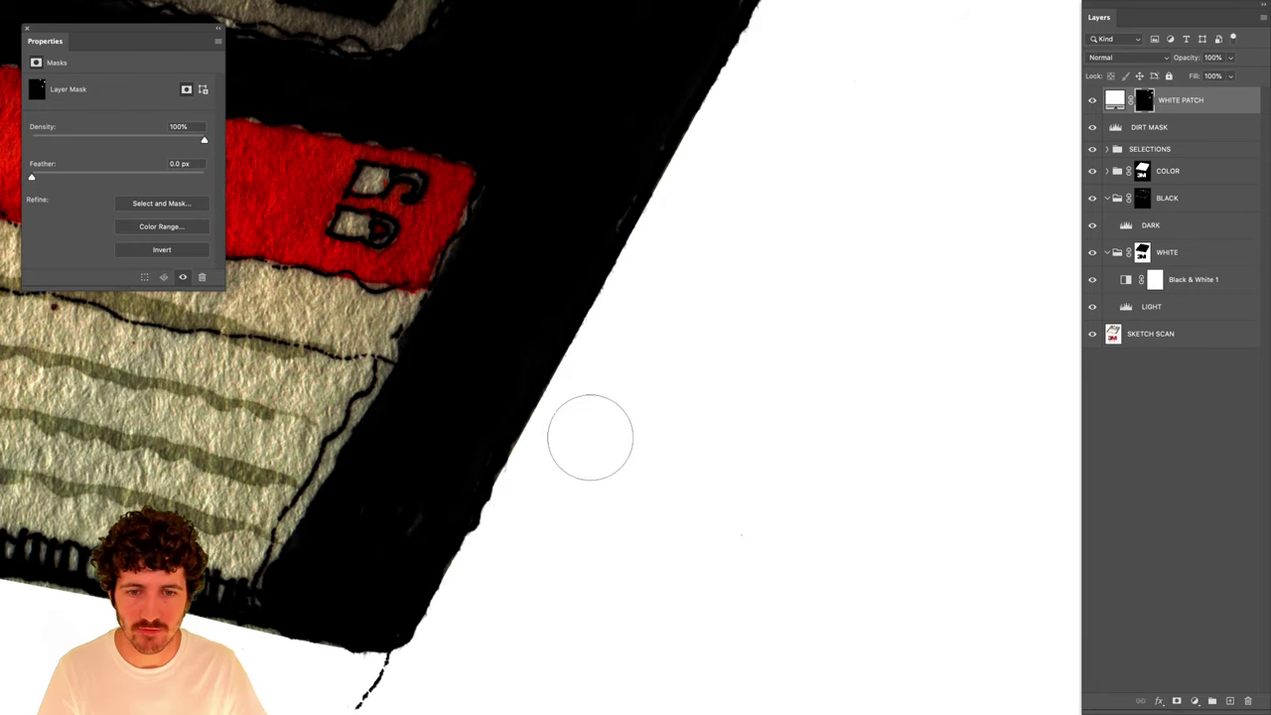
# Outline the 3M logo, the IBM HD Diskettes lettering and the date with a loose Polygonal Lasso selection.
pyautogui.scroll(-10, 612, 431)
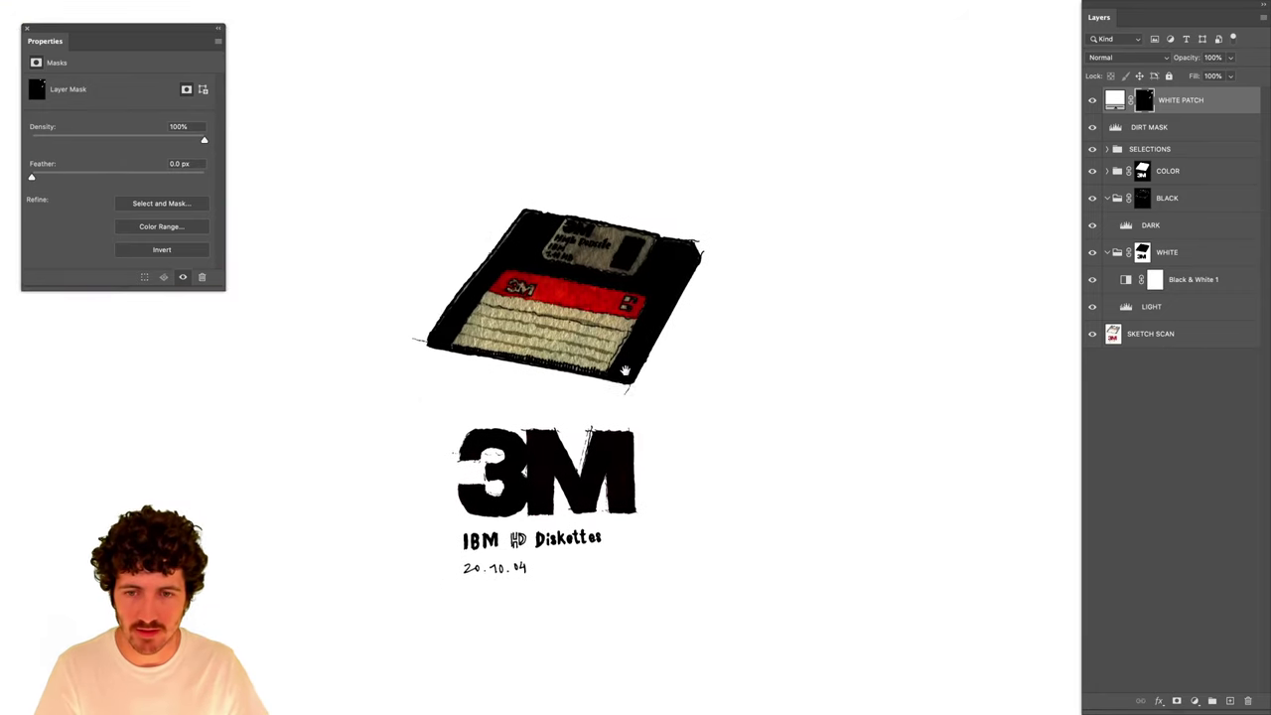
pyautogui.scroll(3, 618, 378)
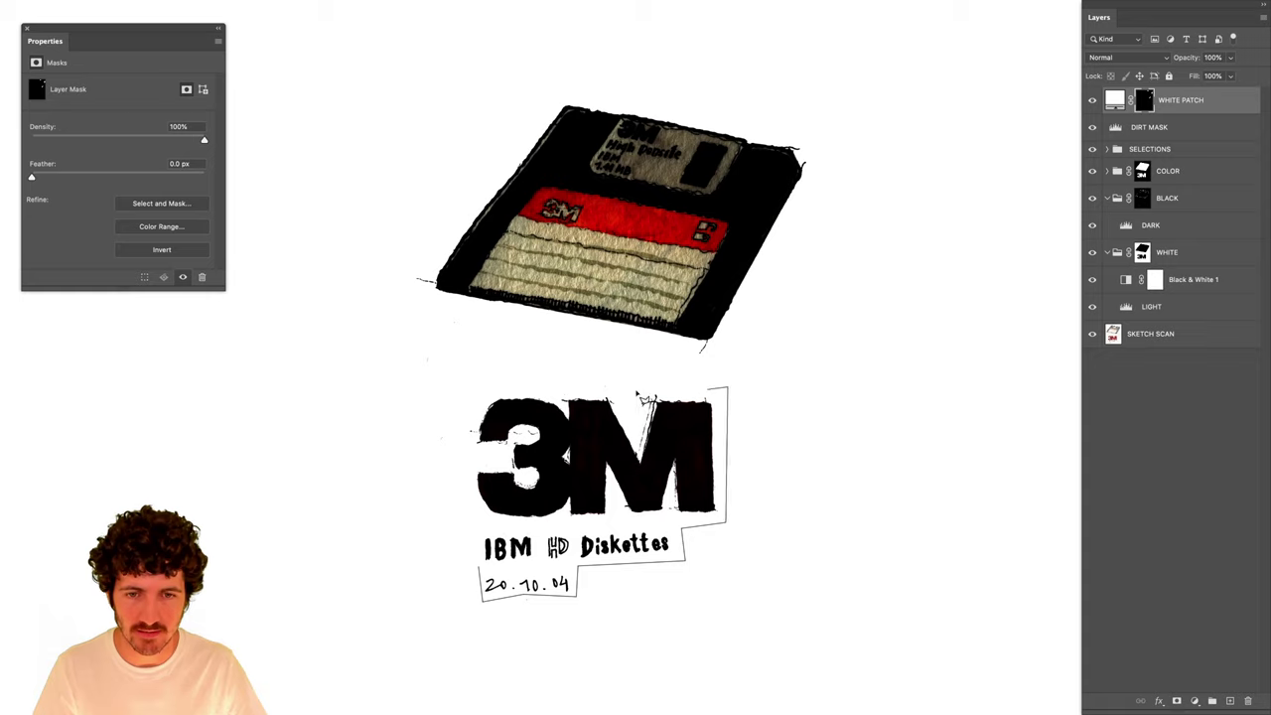
pyautogui.click(727, 388)
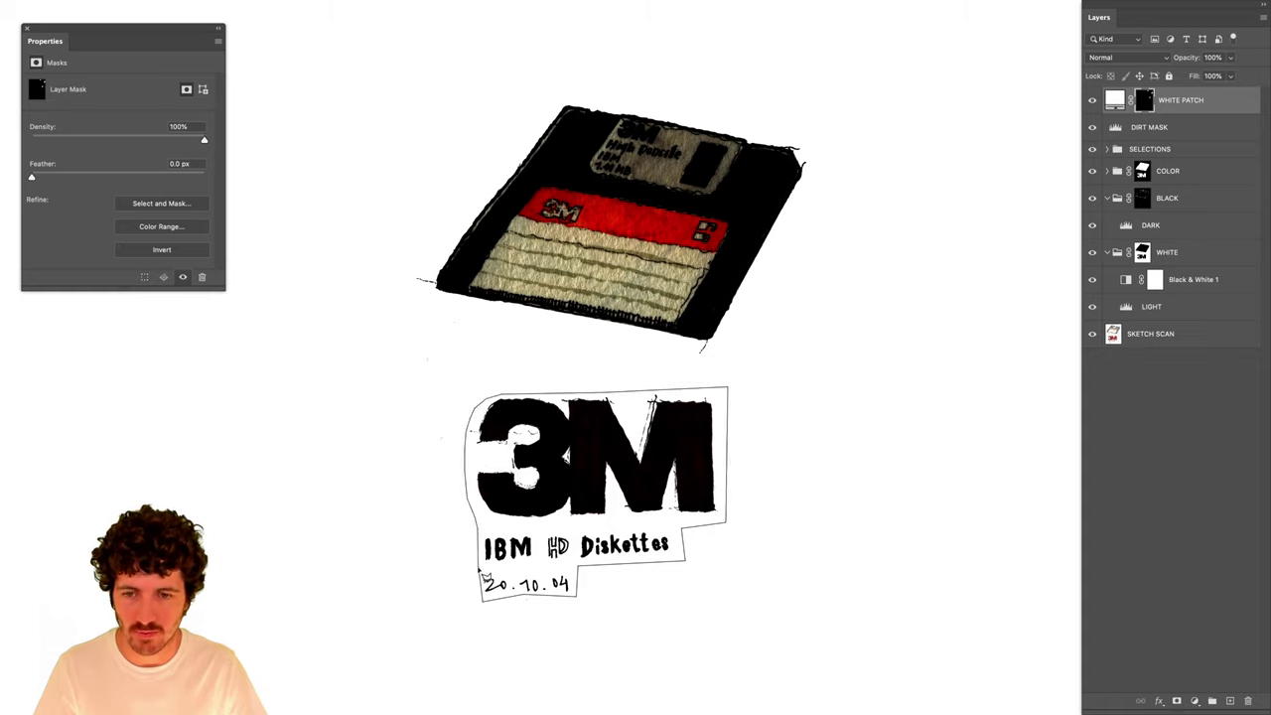
pyautogui.click(484, 574)
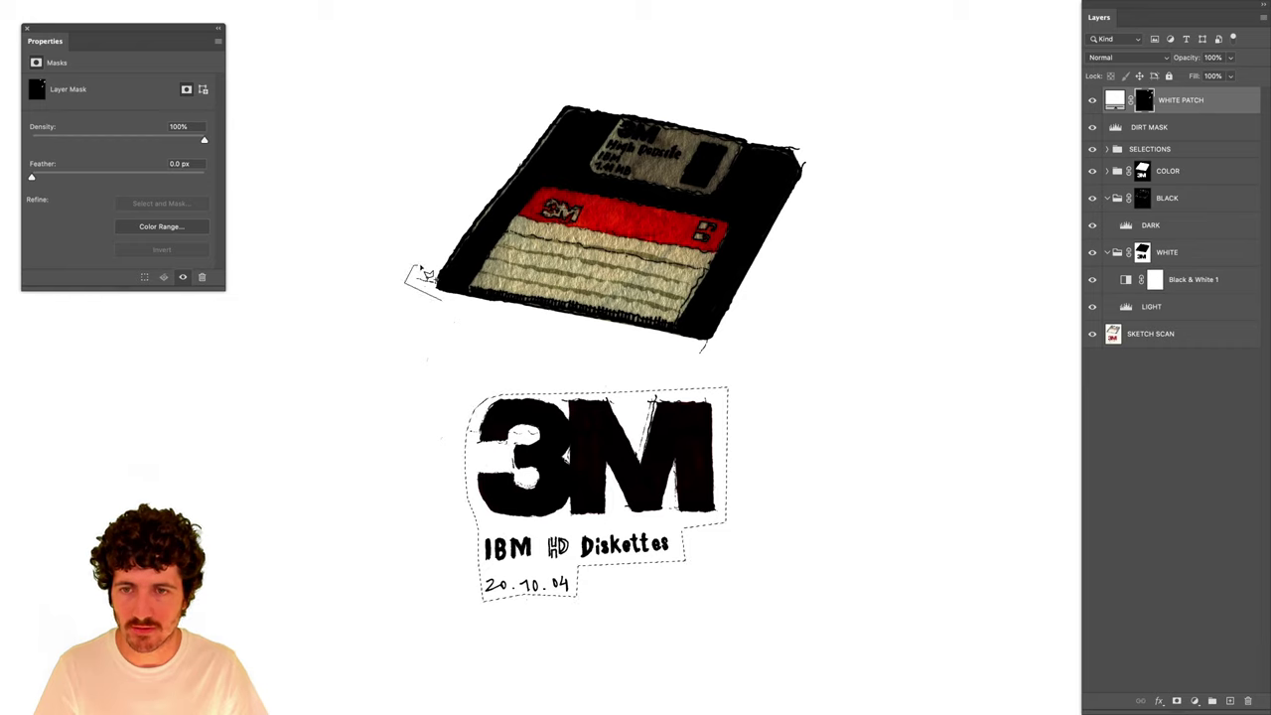
# Add a loose polygonal outline around the whole diskette, including its corner guide marks, to the selection.
pyautogui.click(564, 93)
pyautogui.click(817, 147)
pyautogui.click(818, 164)
pyautogui.click(707, 359)
pyautogui.click(437, 298)
# Invert the selection, fill the surrounding paper with white in the WHITE PATCH mask, and check the mask before deselecting.
pyautogui.rightClick(629, 263)
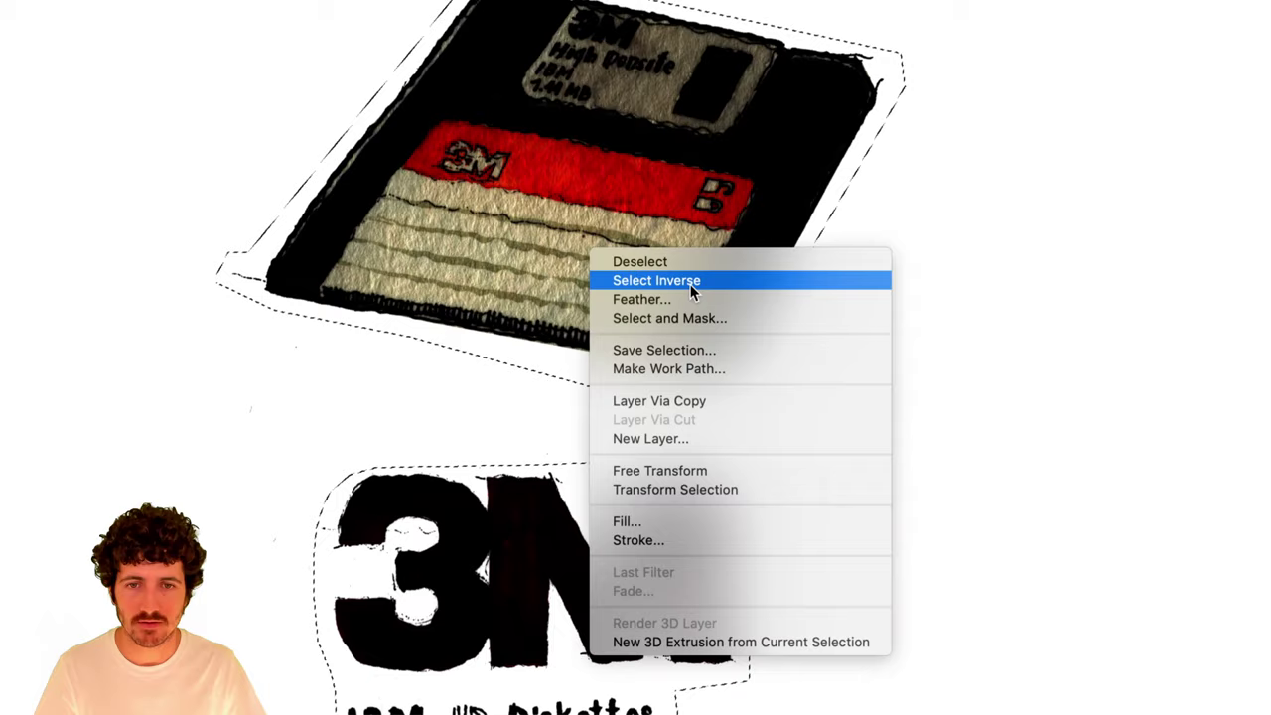
pyautogui.click(692, 283)
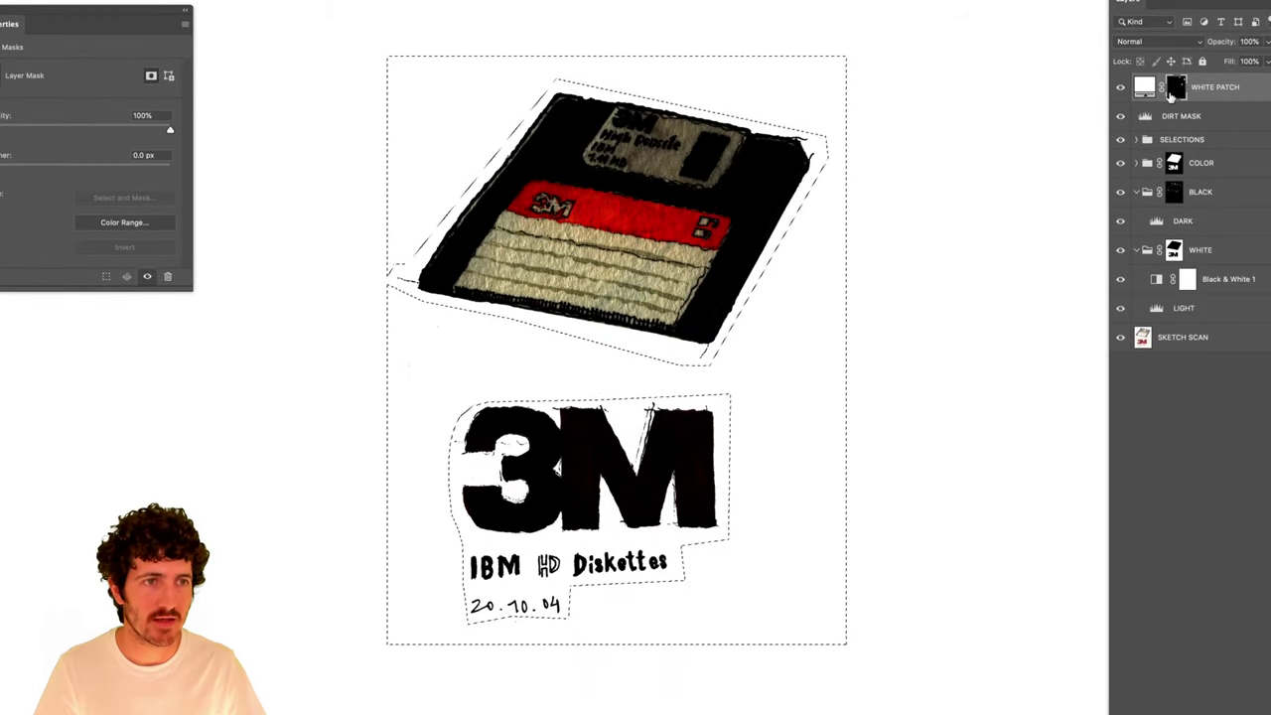
pyautogui.keyDown('alt'); pyautogui.click(1174, 88); pyautogui.keyUp('alt')
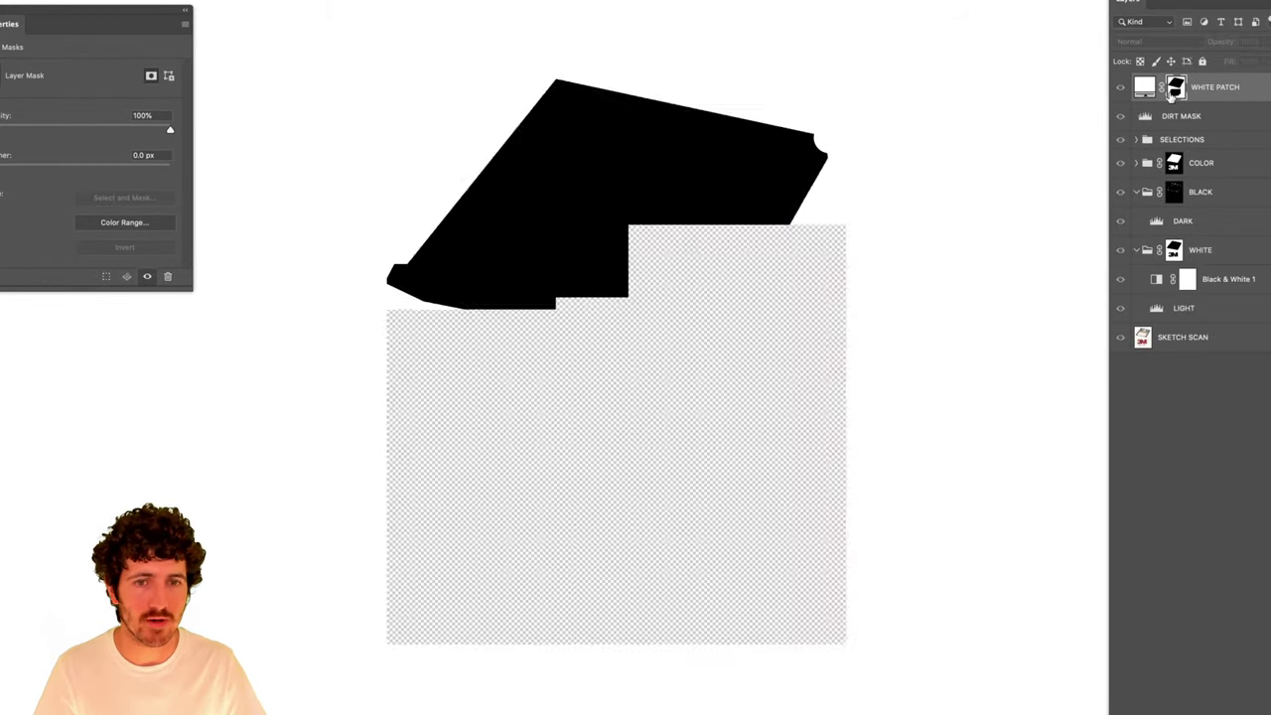
pyautogui.keyDown('alt'); pyautogui.click(1174, 89); pyautogui.keyUp('alt')
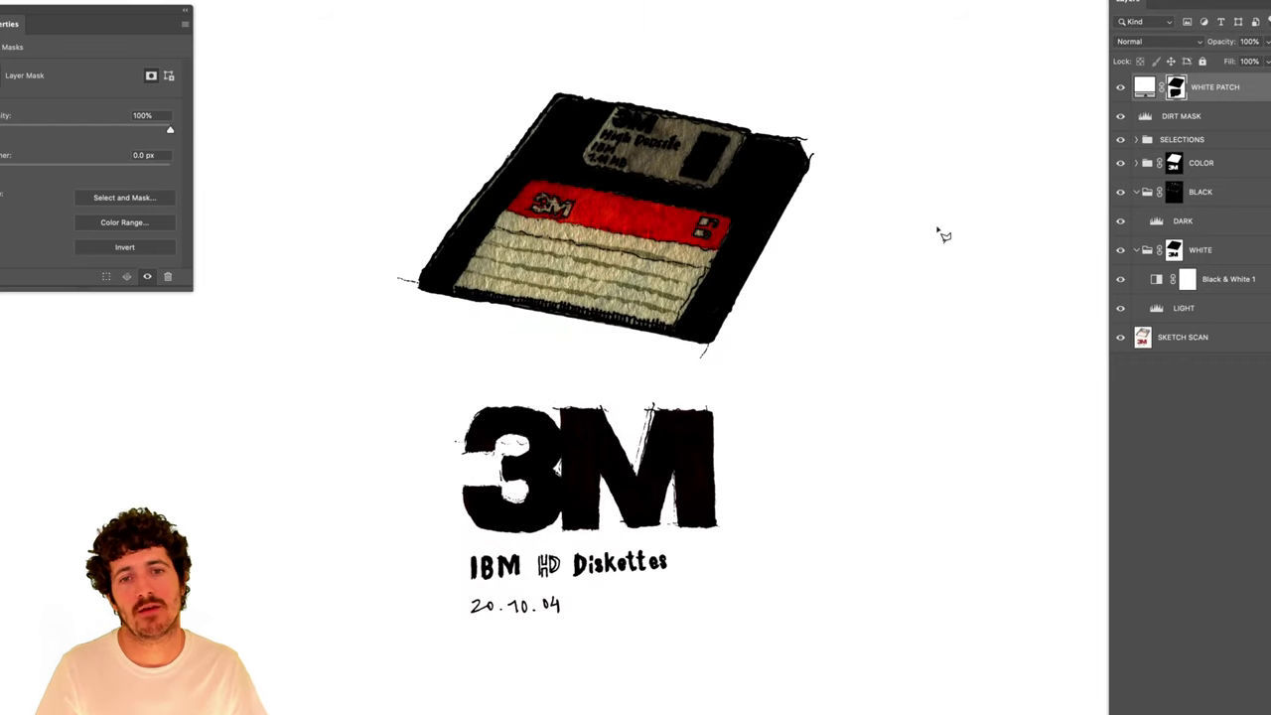
# Toggle the WHITE PATCH layer to compare the paper near the 3 with and without it, leaving it visible.
pyautogui.scroll(3, 394, 440)
pyautogui.moveTo(531, 355); pyautogui.dragTo(758, 279)
pyautogui.click(1121, 87)
pyautogui.moveTo(657, 269); pyautogui.dragTo(746, 255)
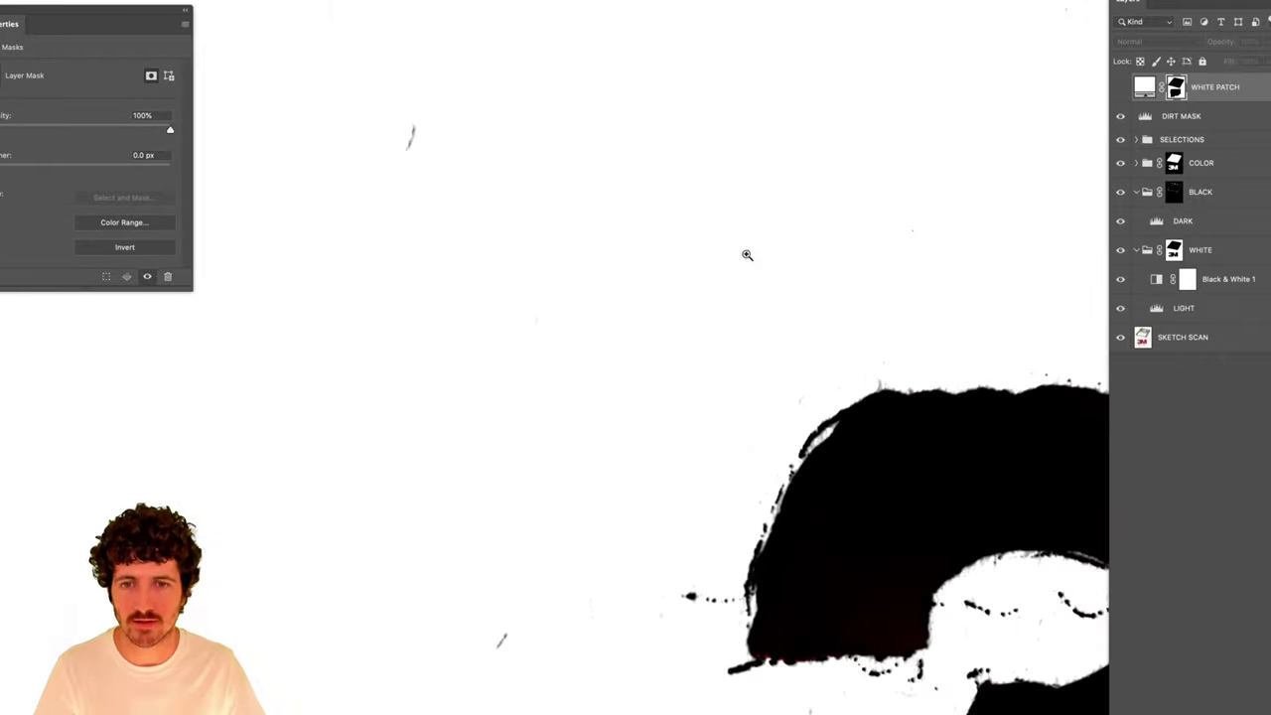
pyautogui.click(1122, 87)
pyautogui.click(1122, 87)
pyautogui.click(1122, 87)
pyautogui.click(1122, 88)
pyautogui.click(1122, 87)
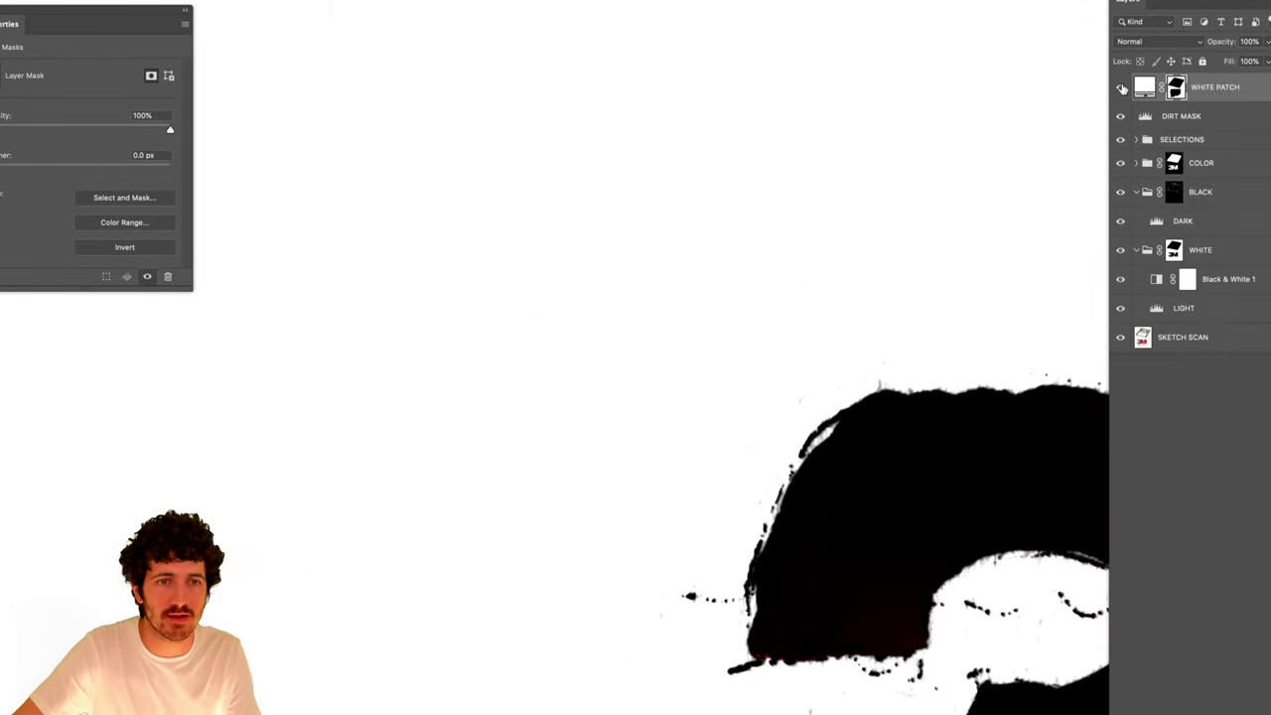
pyautogui.click(1123, 88)
pyautogui.click(1122, 88)
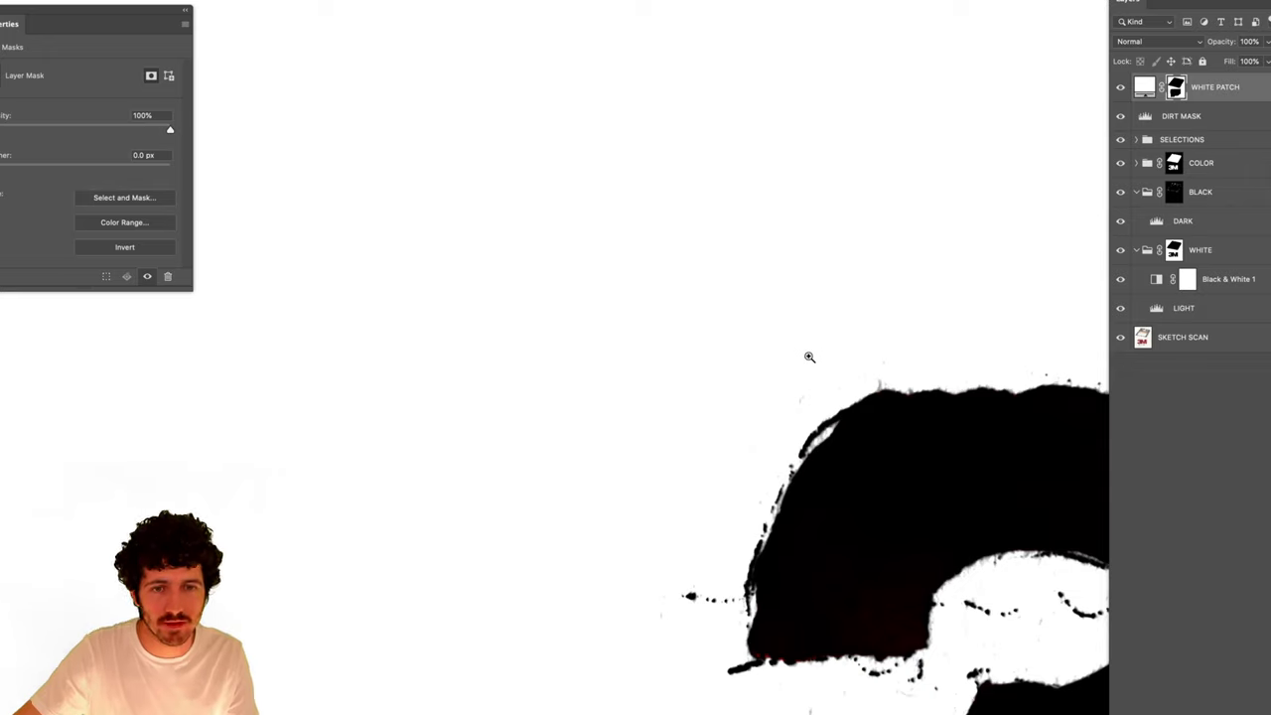
# Brush white in the WHITE PATCH mask to clear the stray marks from the 3's upper counter and central opening.
pyautogui.press('b')
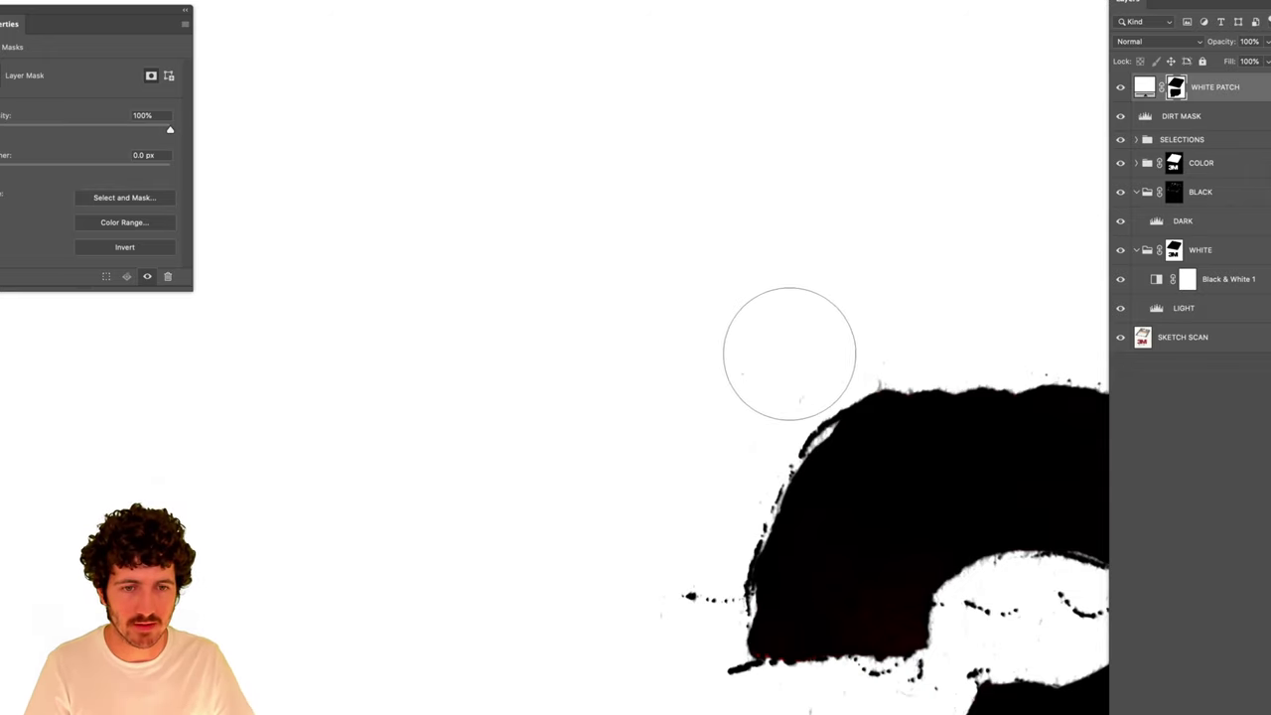
pyautogui.rightClick(830, 341)
pyautogui.press('Escape')
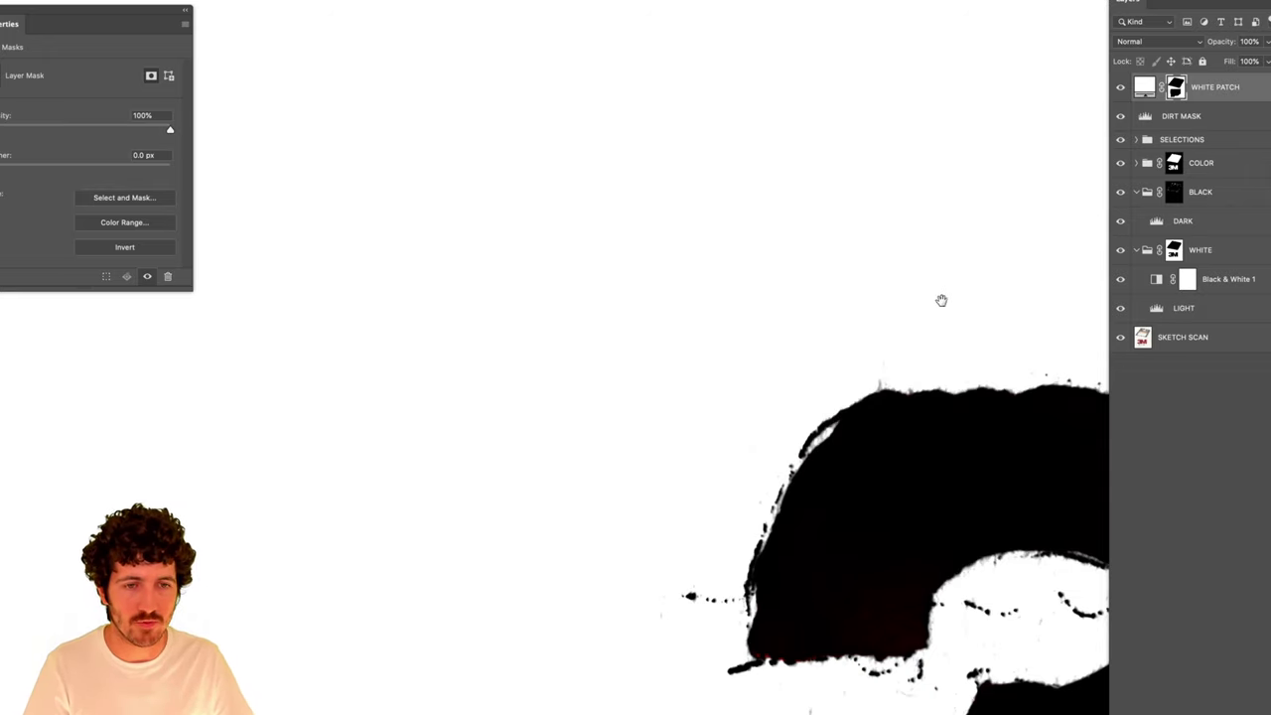
pyautogui.scroll(6, 941, 298)
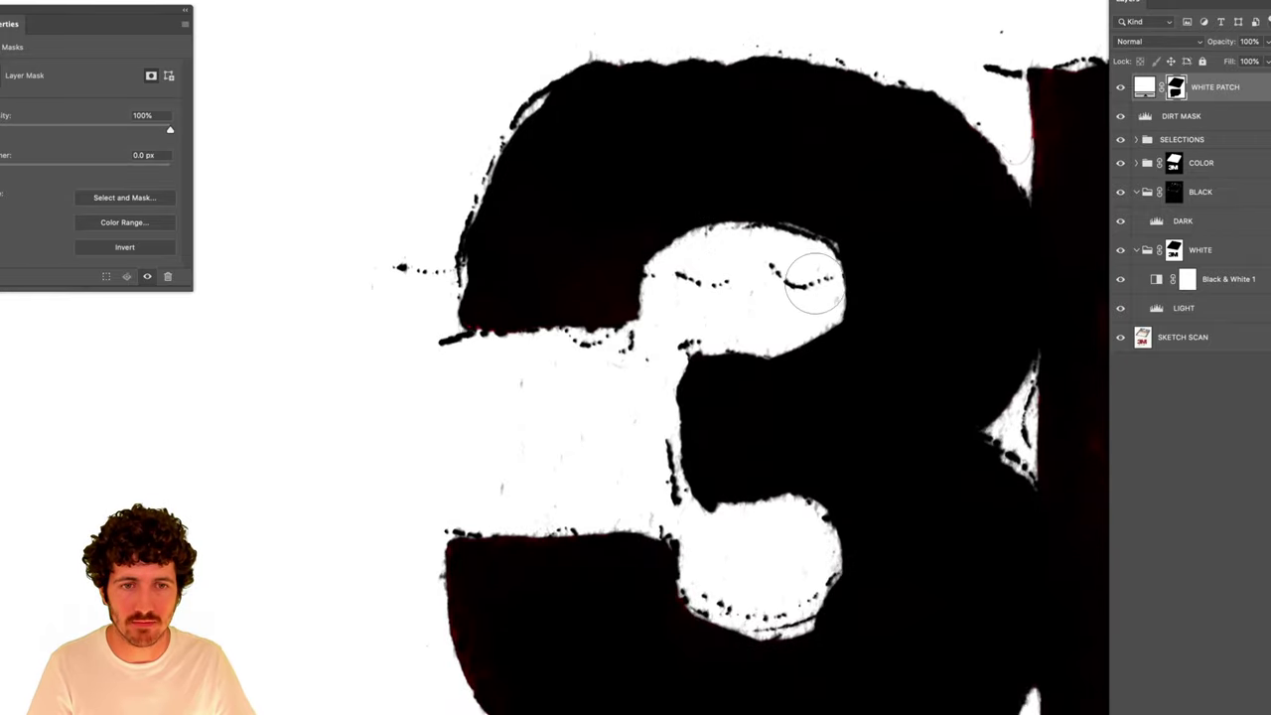
pyautogui.moveTo(815, 282)
pyautogui.mouseDown()
pyautogui.moveTo(689, 282)
pyautogui.moveTo(687, 295)
pyautogui.moveTo(731, 314)
pyautogui.moveTo(815, 296)
pyautogui.moveTo(717, 360)
pyautogui.mouseUp()
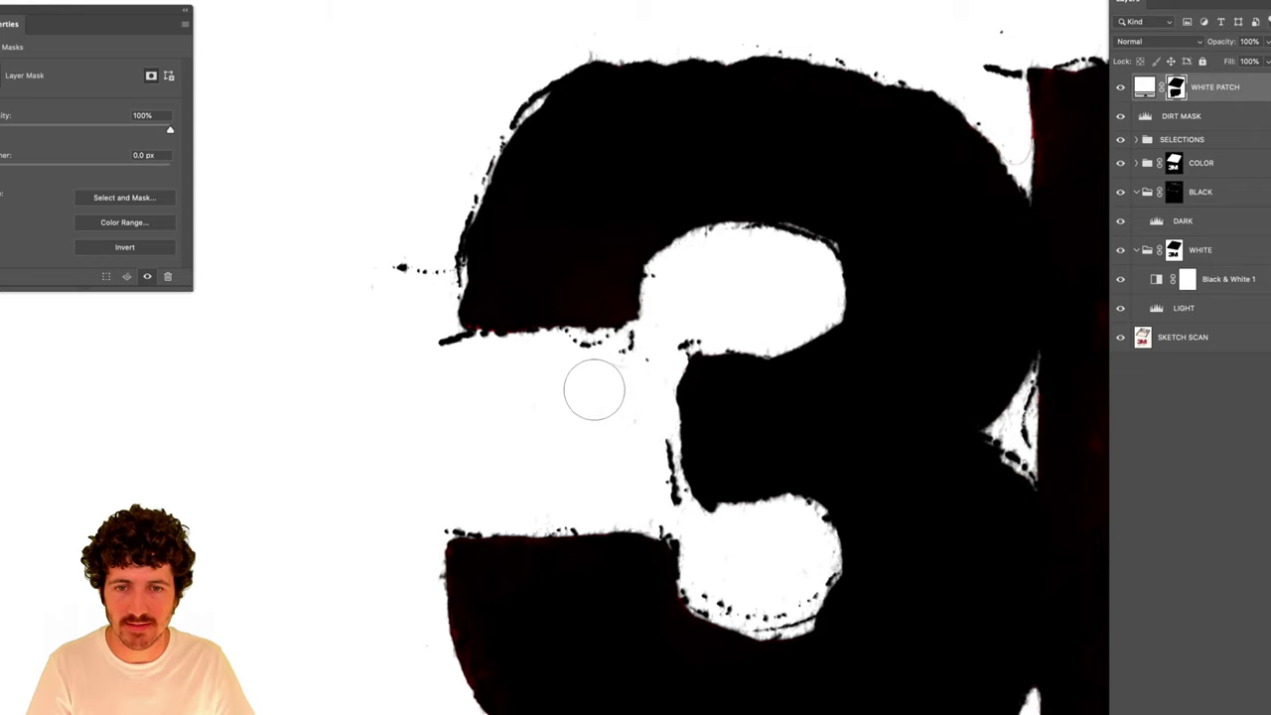
pyautogui.moveTo(593, 388)
pyautogui.mouseDown()
pyautogui.moveTo(628, 392)
pyautogui.moveTo(637, 355)
pyautogui.moveTo(565, 366)
pyautogui.mouseUp()
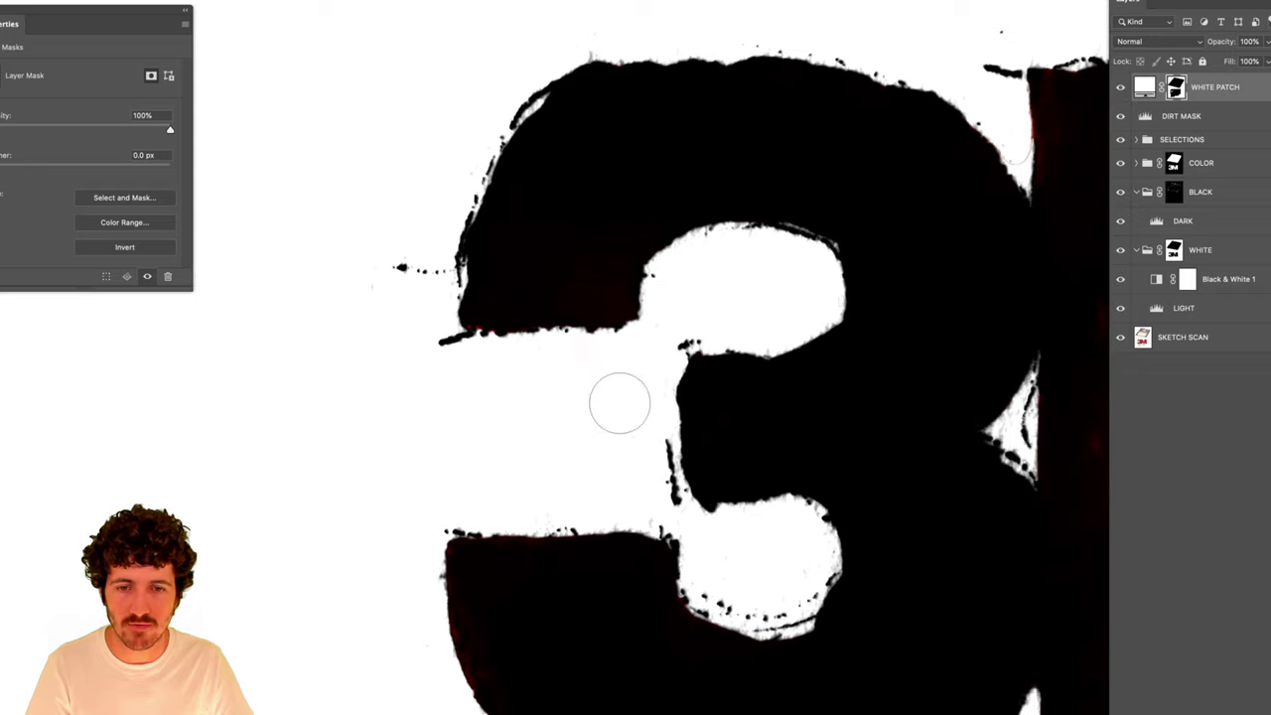
# Use a smaller brush to mask out the stroke along the 3's inner edge and the dotted mark outside its left side.
pyautogui.rightClick(657, 497)
pyautogui.click(651, 503)
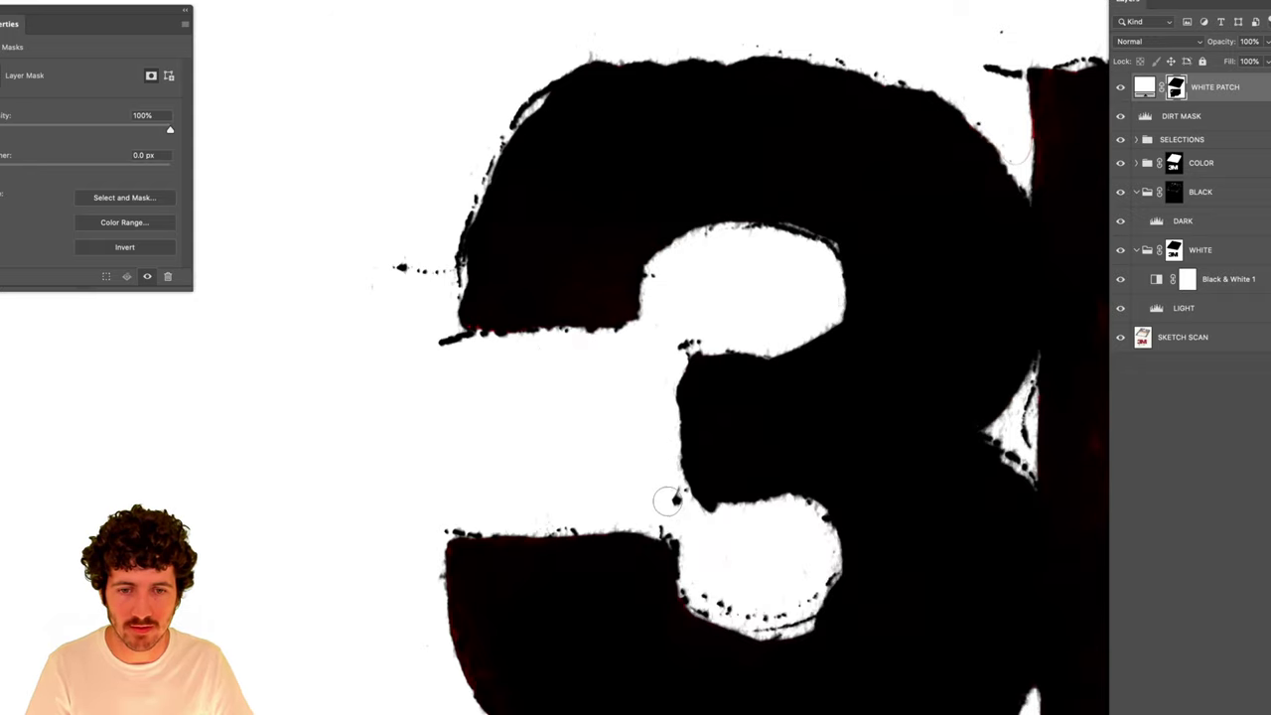
pyautogui.moveTo(667, 502); pyautogui.dragTo(675, 493)
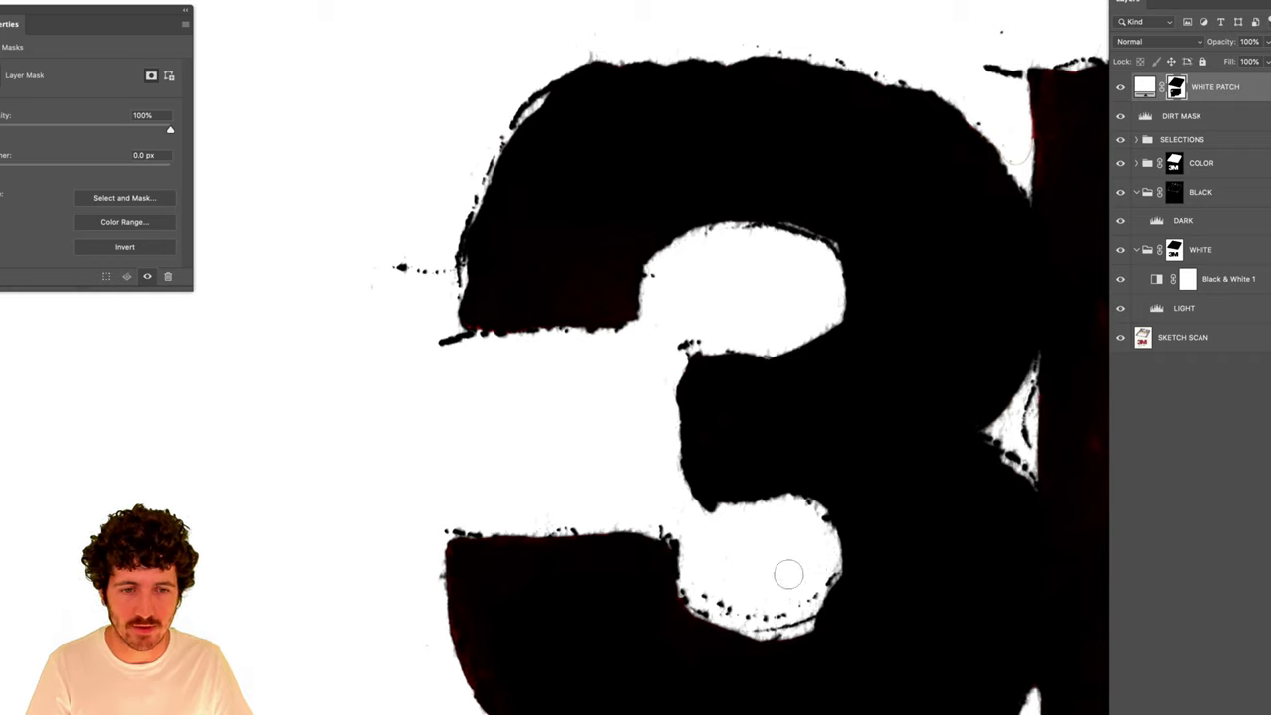
pyautogui.moveTo(388, 266); pyautogui.dragTo(424, 271)
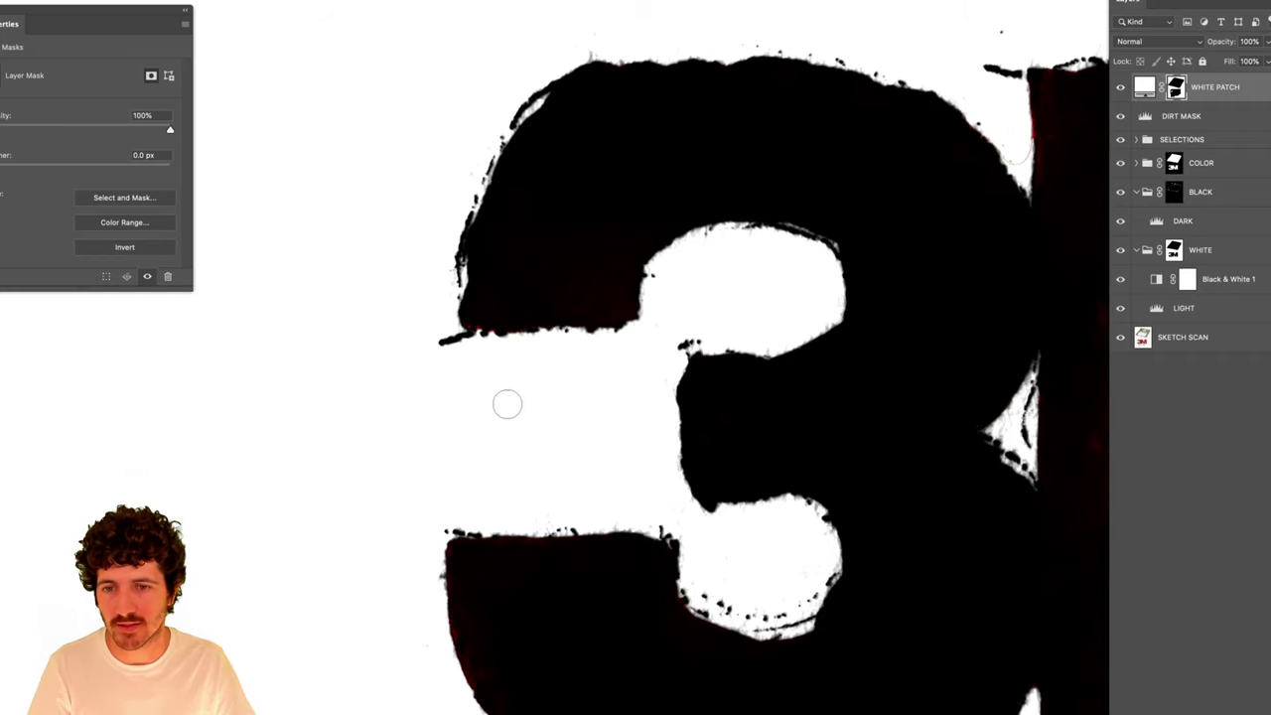
# Clean the stray specks around the tops of the 3 and M and in the M's notch with white mask strokes.
pyautogui.hscroll(-5, 428, 357)
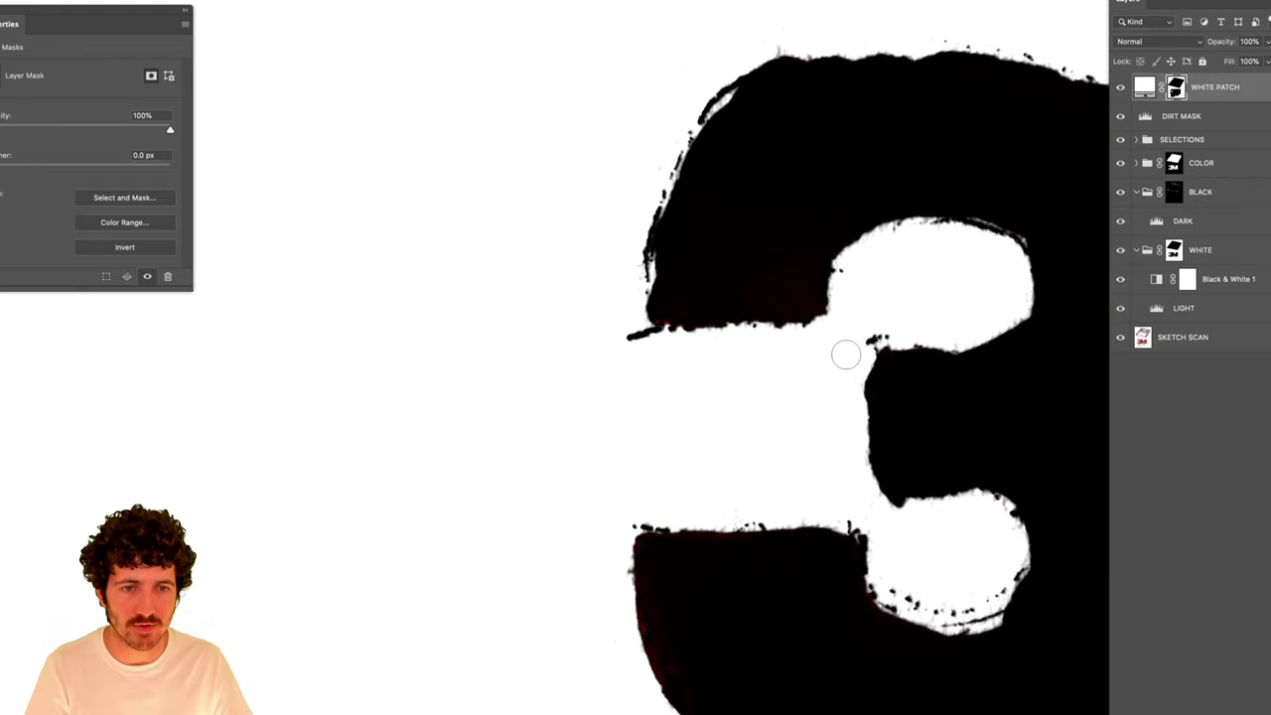
pyautogui.moveTo(928, 289); pyautogui.dragTo(658, 426)
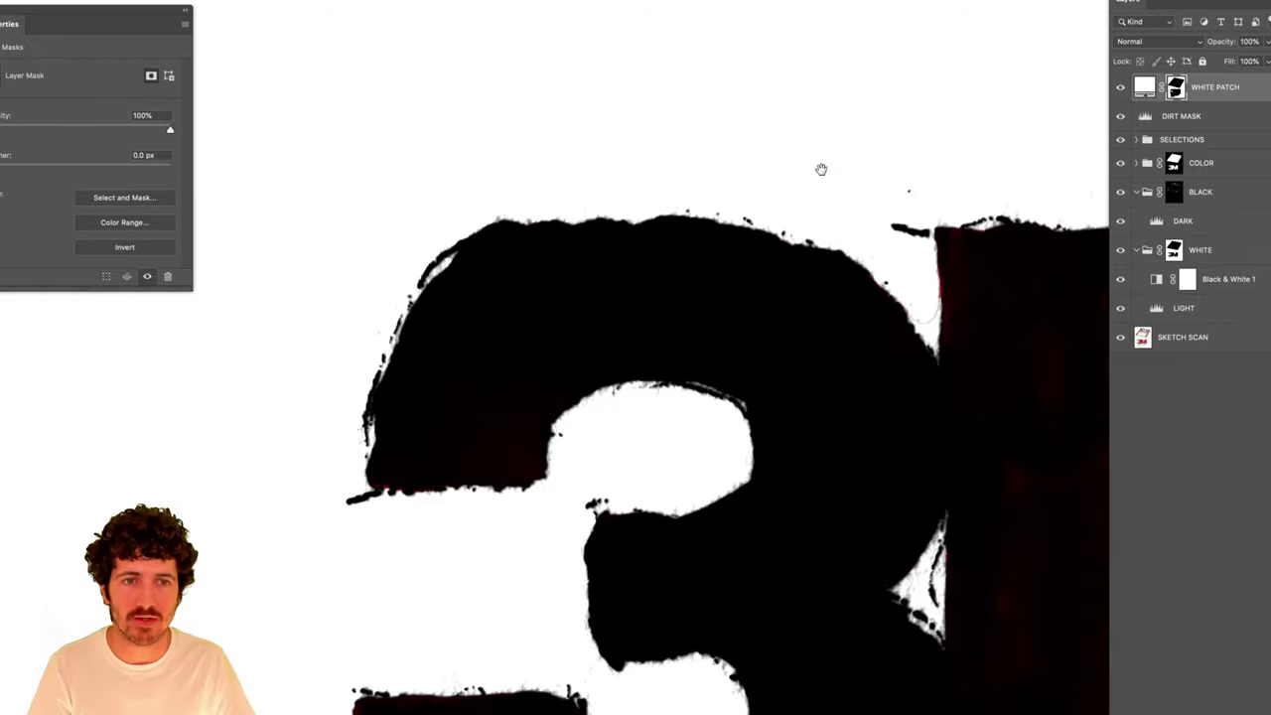
pyautogui.moveTo(821, 169); pyautogui.dragTo(502, 185)
pyautogui.moveTo(570, 288)
pyautogui.mouseDown()
pyautogui.moveTo(576, 232)
pyautogui.moveTo(596, 249)
pyautogui.moveTo(672, 213)
pyautogui.moveTo(243, 130)
pyautogui.mouseUp()
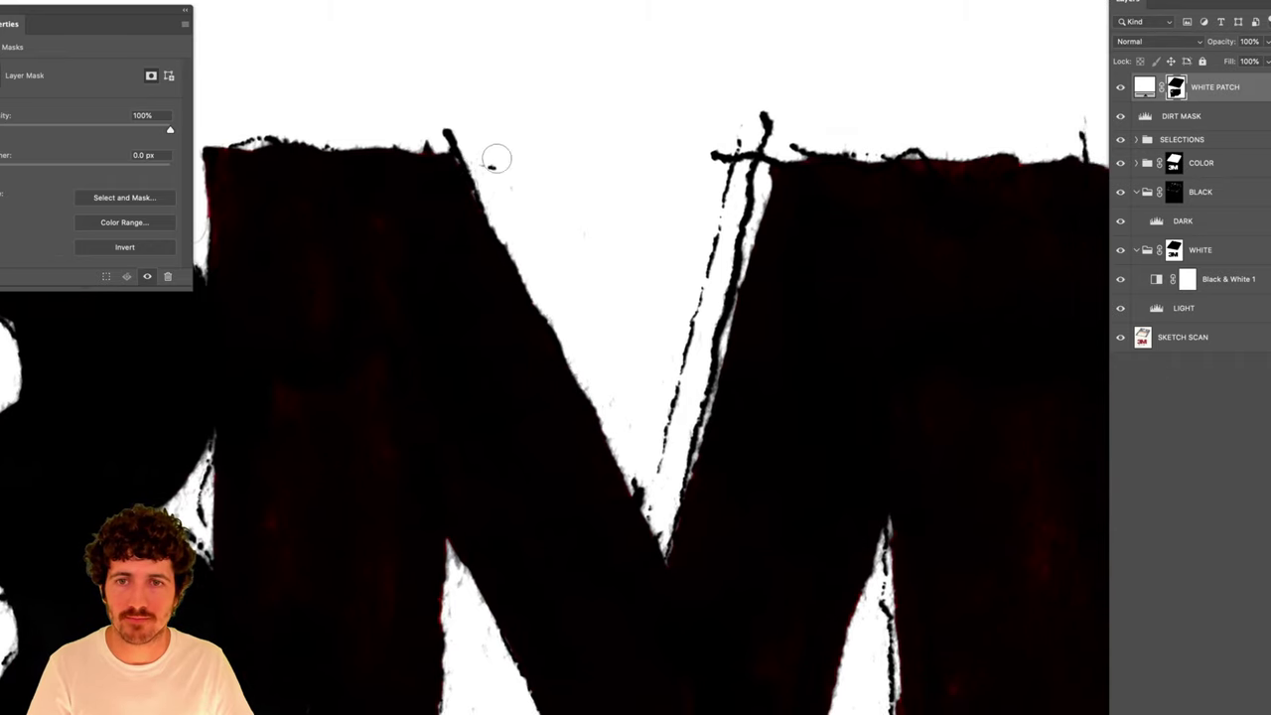
pyautogui.moveTo(598, 252)
pyautogui.mouseDown()
pyautogui.moveTo(474, 142)
pyautogui.moveTo(448, 321)
pyautogui.mouseUp()
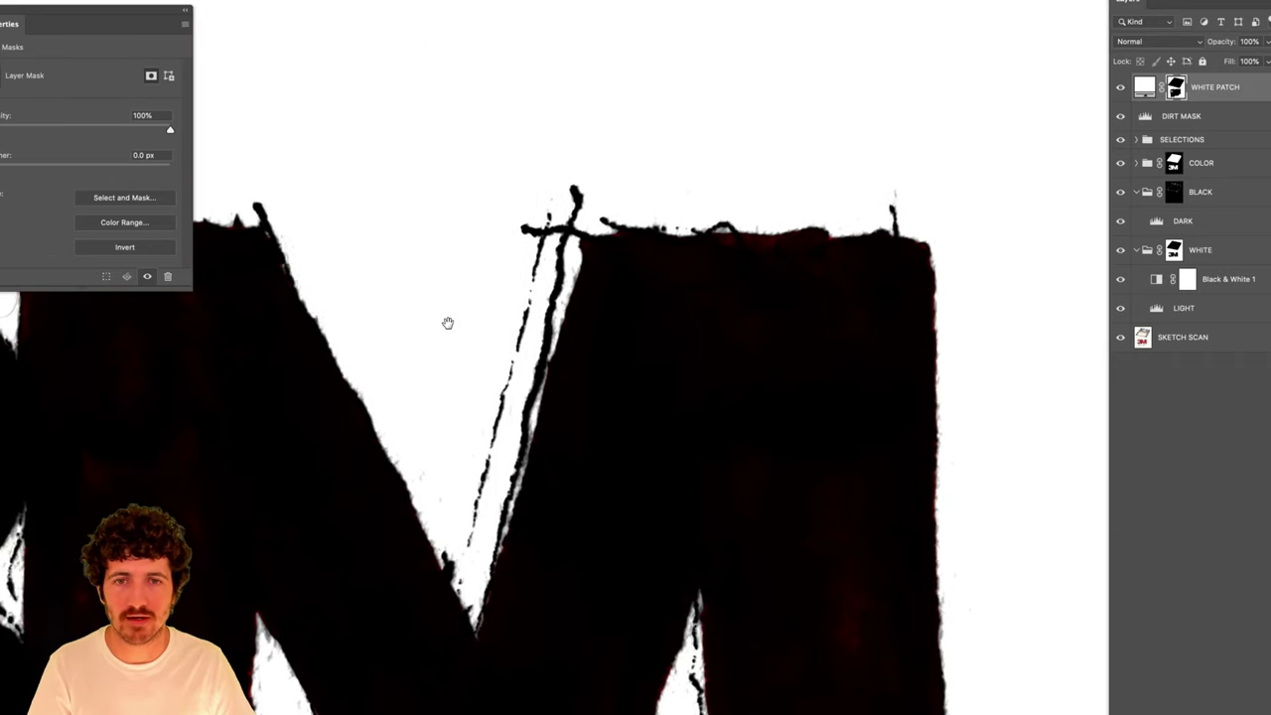
pyautogui.moveTo(421, 279); pyautogui.dragTo(489, 192)
# Paint white in the WHITE PATCH mask over the dotted guide line between the feet of the M.
pyautogui.moveTo(611, 502); pyautogui.dragTo(607, 120)
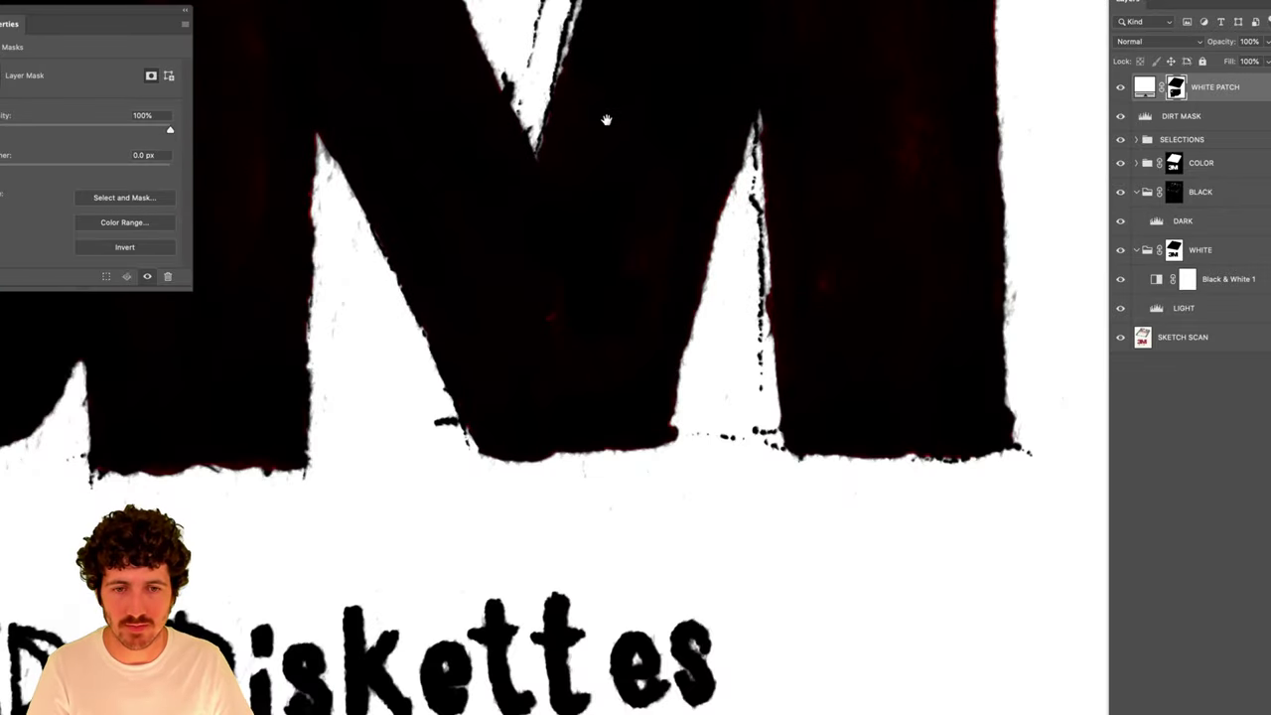
pyautogui.moveTo(708, 436); pyautogui.dragTo(752, 424)
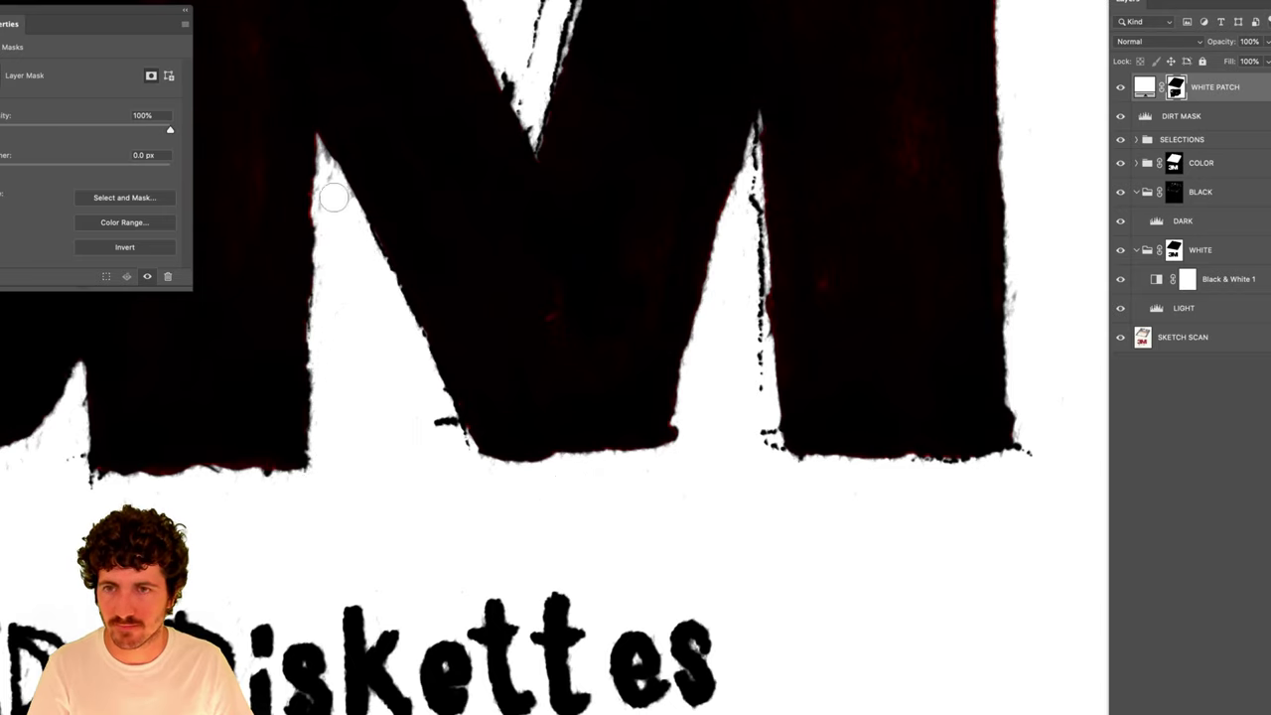
pyautogui.hscroll(-10, 440, 292)
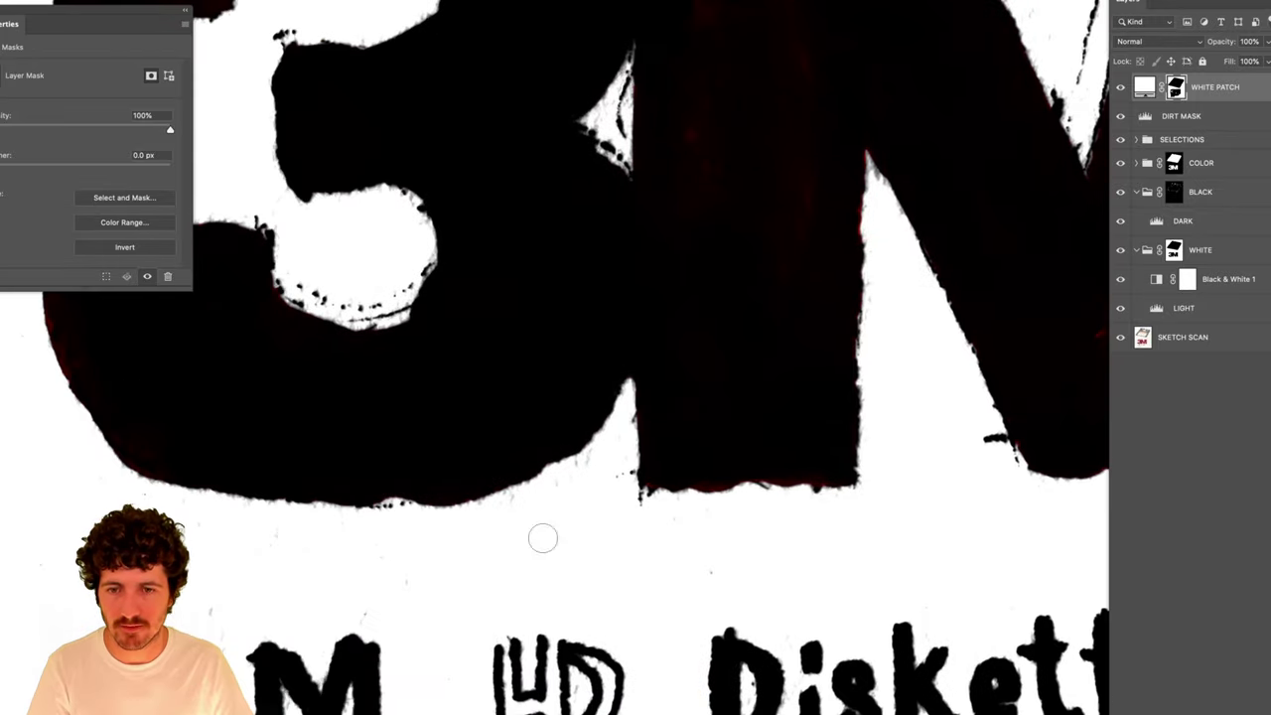
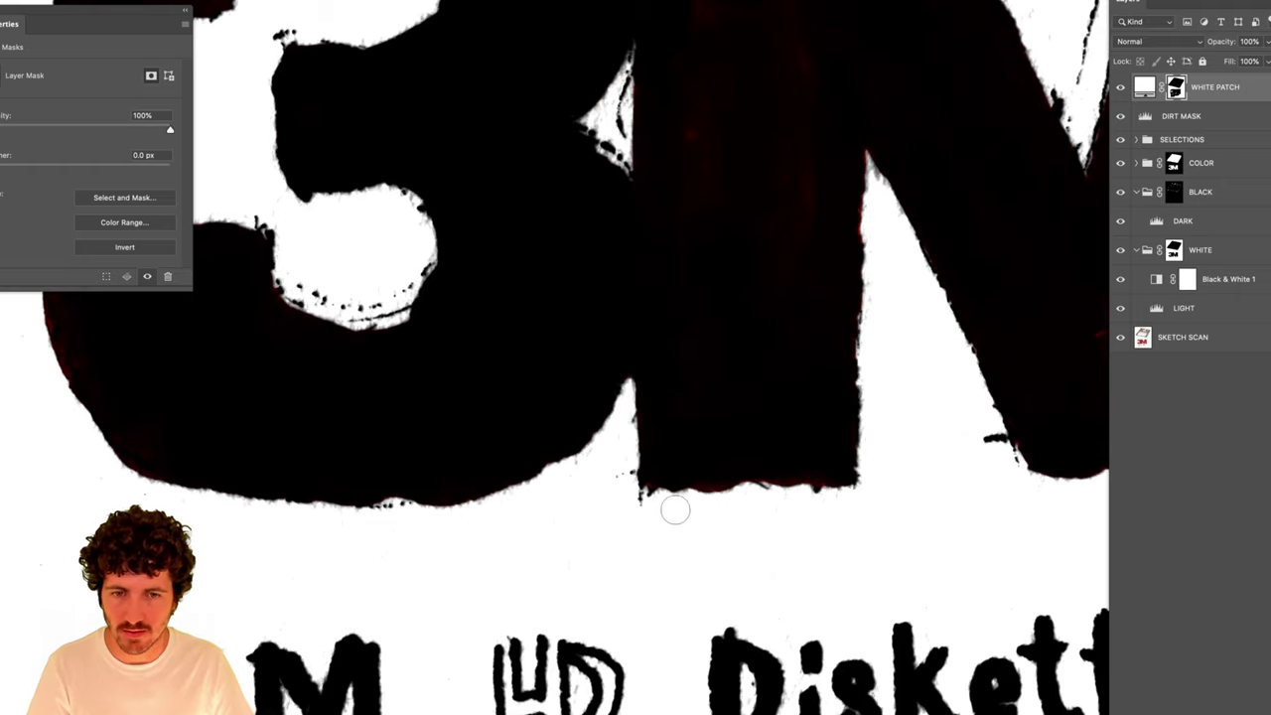
# Examine the edges of the 3 and M lettering for remaining dirt and stray marks.
pyautogui.hscroll(-5, 663, 501)
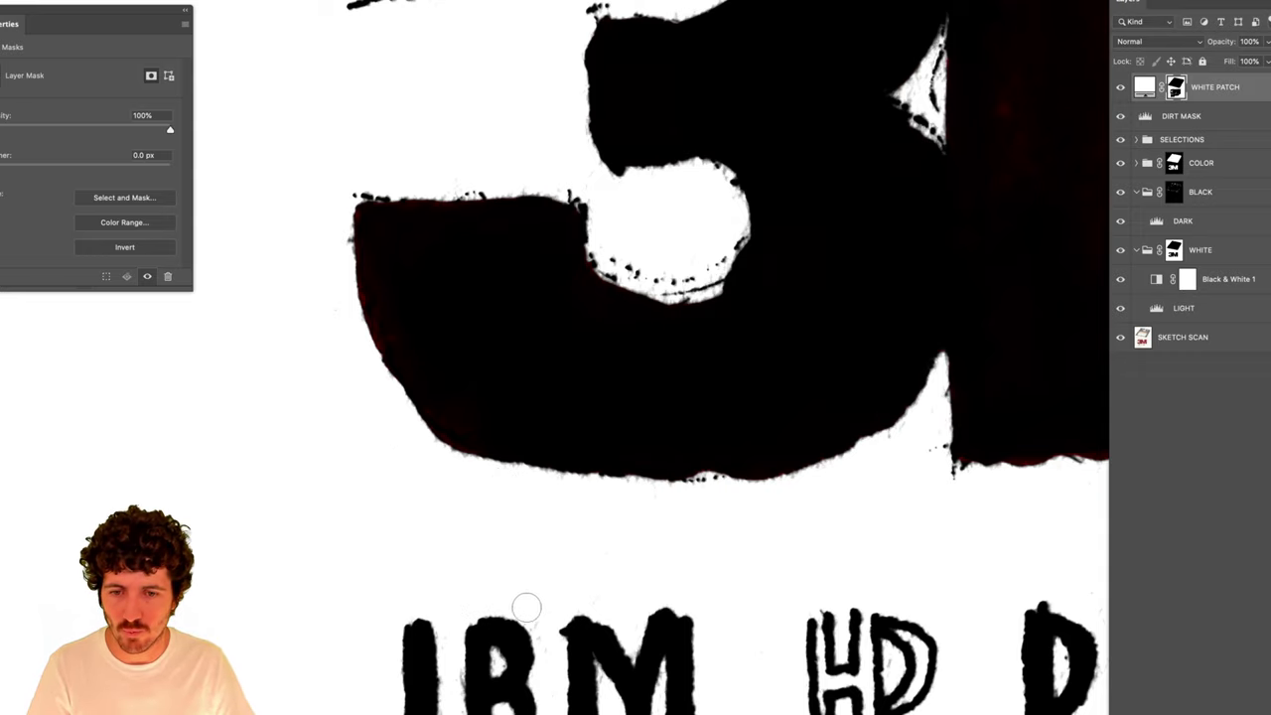
pyautogui.moveTo(353, 335); pyautogui.dragTo(396, 408)
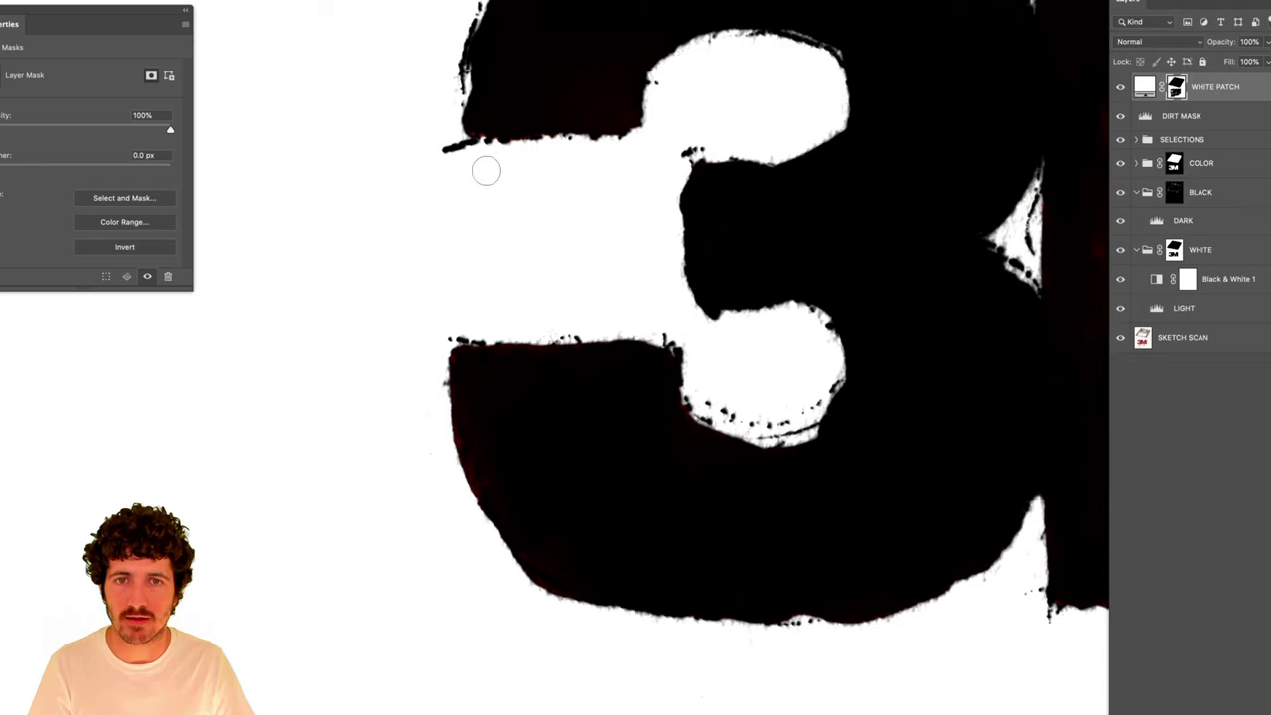
pyautogui.moveTo(711, 83); pyautogui.dragTo(698, 202)
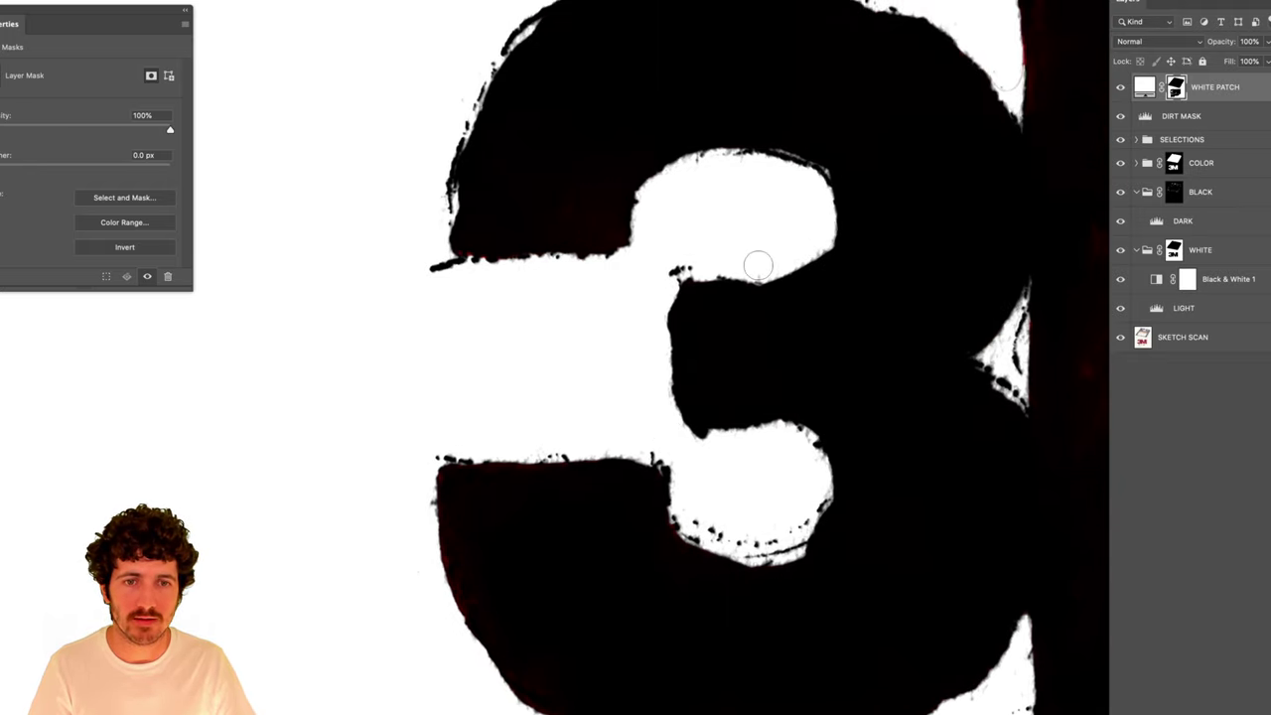
pyautogui.scroll(4, 758, 265)
pyautogui.hscroll(4, 757, 264)
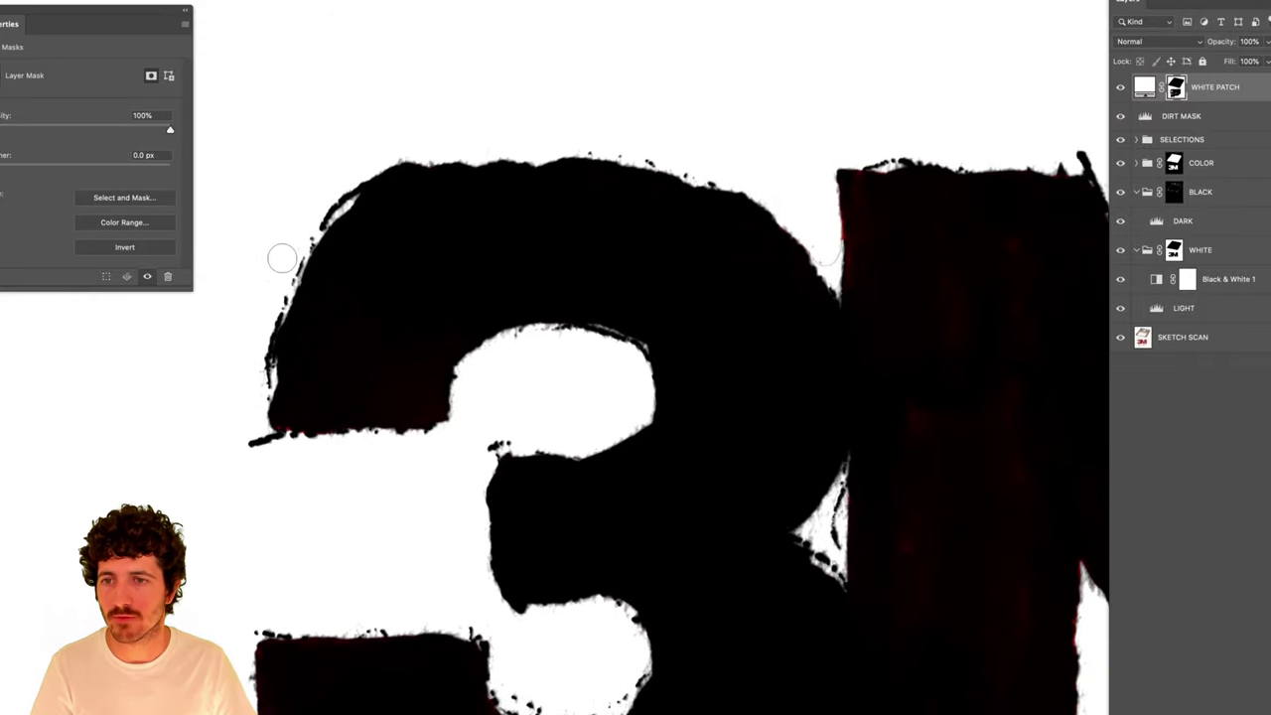
pyautogui.moveTo(785, 123); pyautogui.dragTo(468, 113)
pyautogui.hscroll(5, 605, 276)
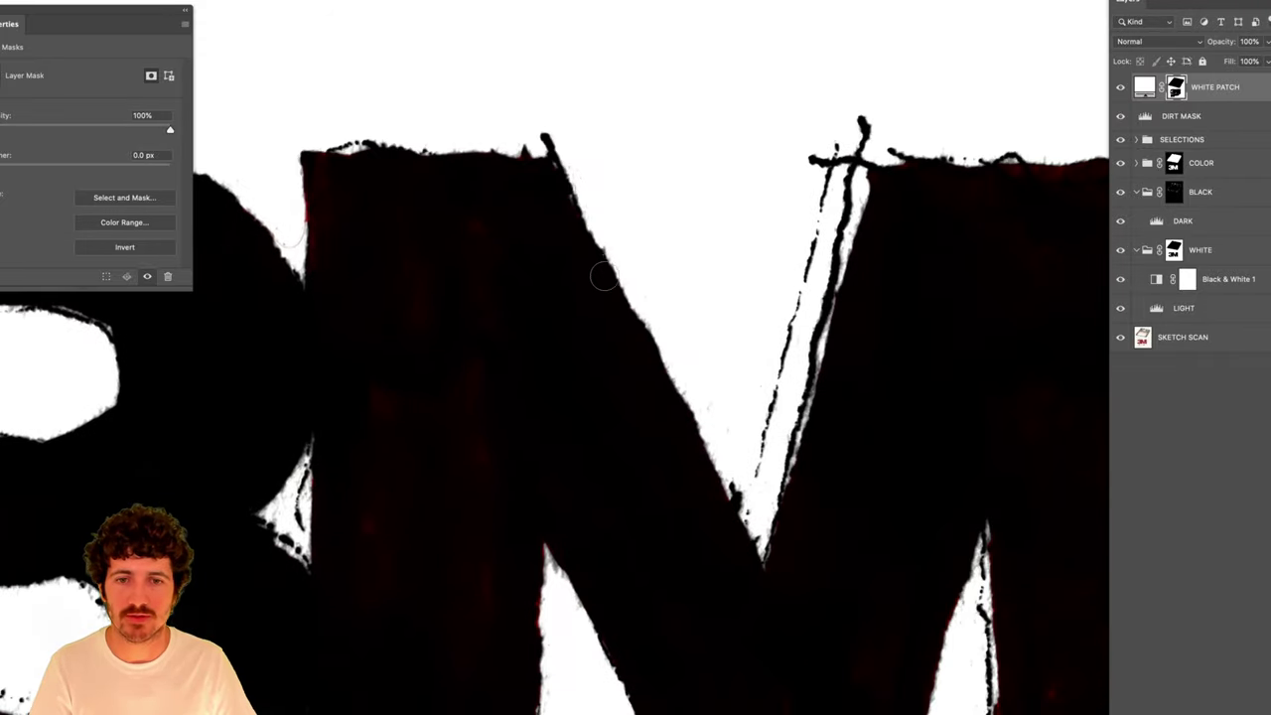
pyautogui.scroll(-2, 679, 272)
pyautogui.hscroll(2, 679, 272)
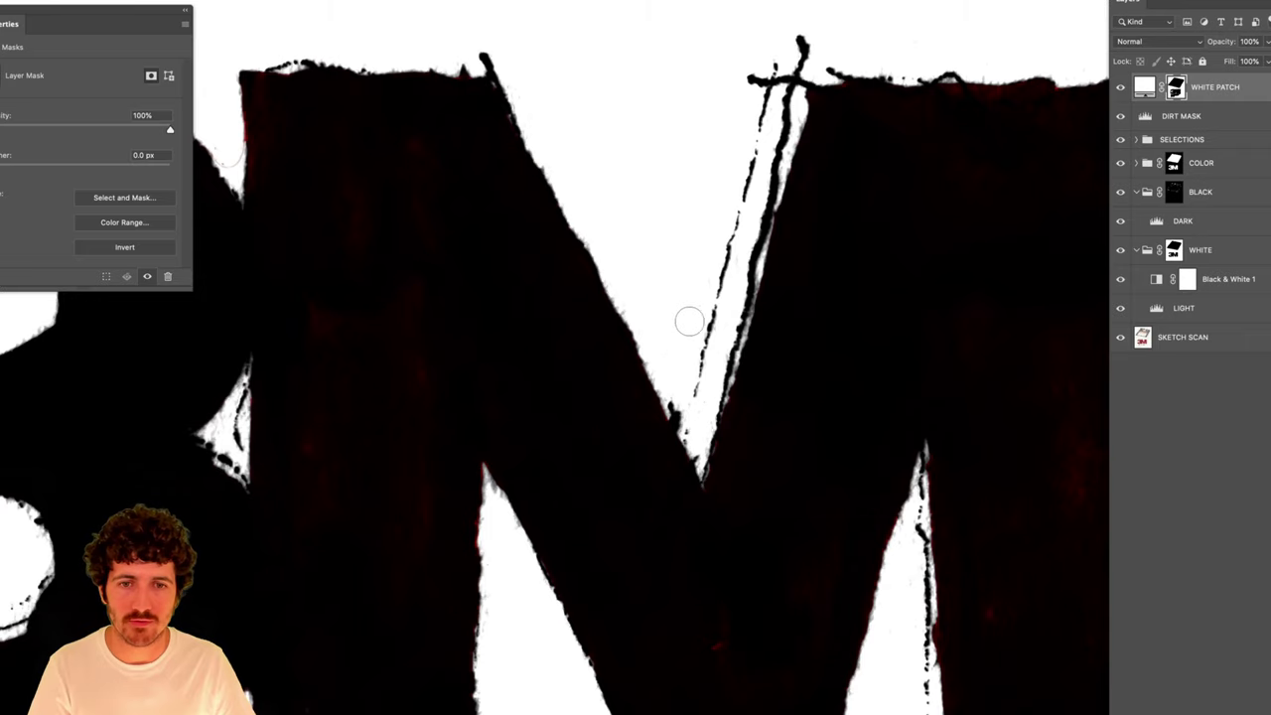
pyautogui.scroll(-5, 705, 149)
pyautogui.hscroll(4, 706, 149)
pyautogui.scroll(-2, 678, 205)
pyautogui.hscroll(1, 677, 205)
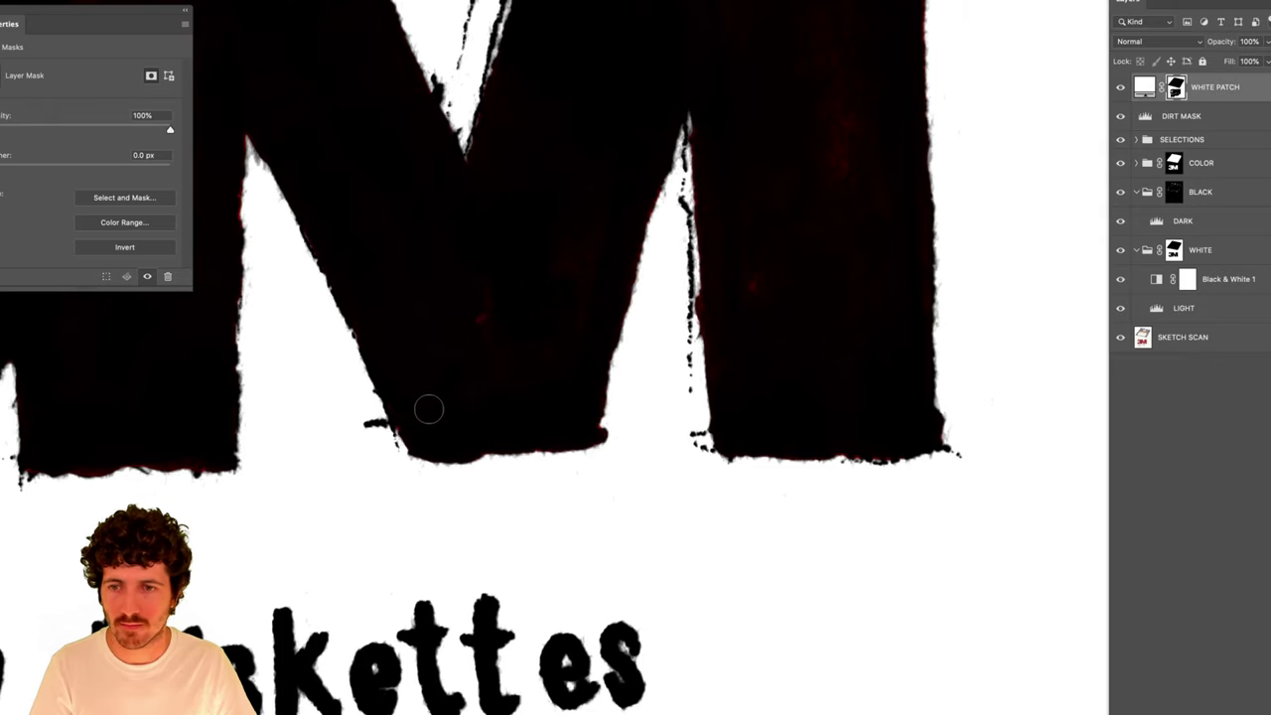
# Inspect the IBM HD Diskettes caption and the handwritten date for leftover specks.
pyautogui.scroll(-4, 625, 345)
pyautogui.hscroll(-3, 624, 344)
pyautogui.scroll(-3, 624, 345)
pyautogui.hscroll(-3, 624, 345)
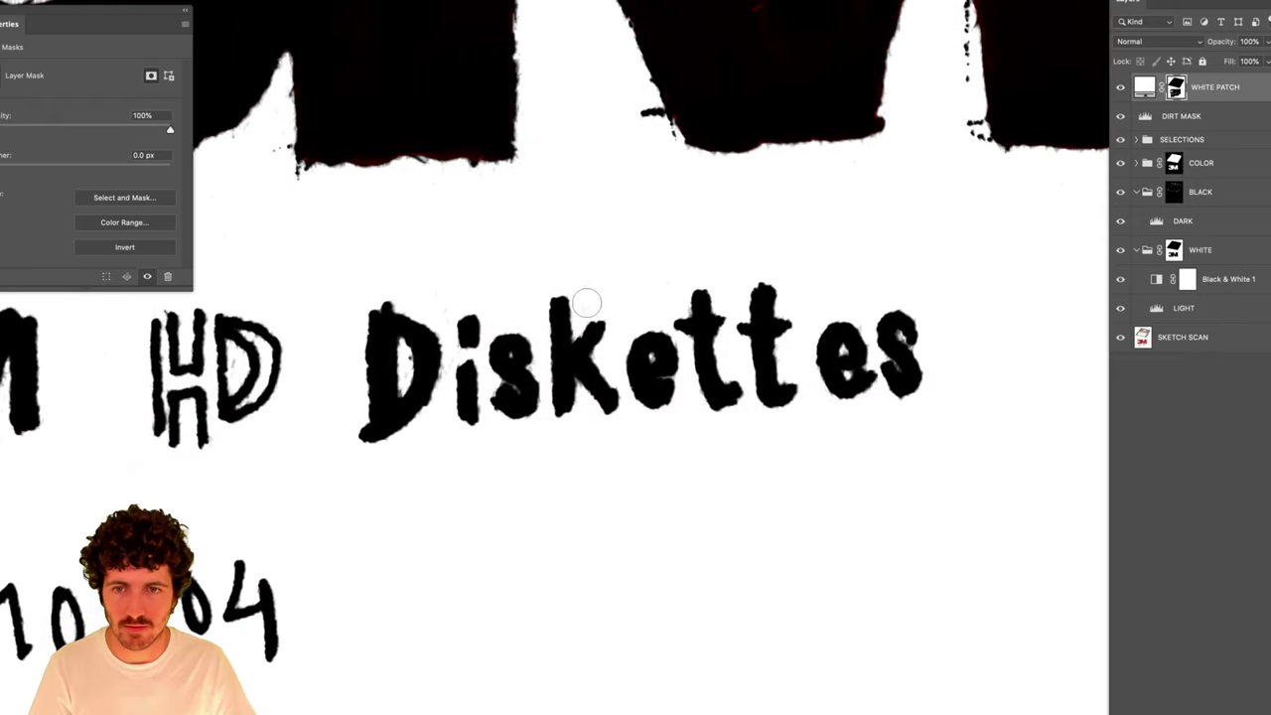
pyautogui.scroll(-2, 441, 308)
pyautogui.hscroll(-4, 441, 308)
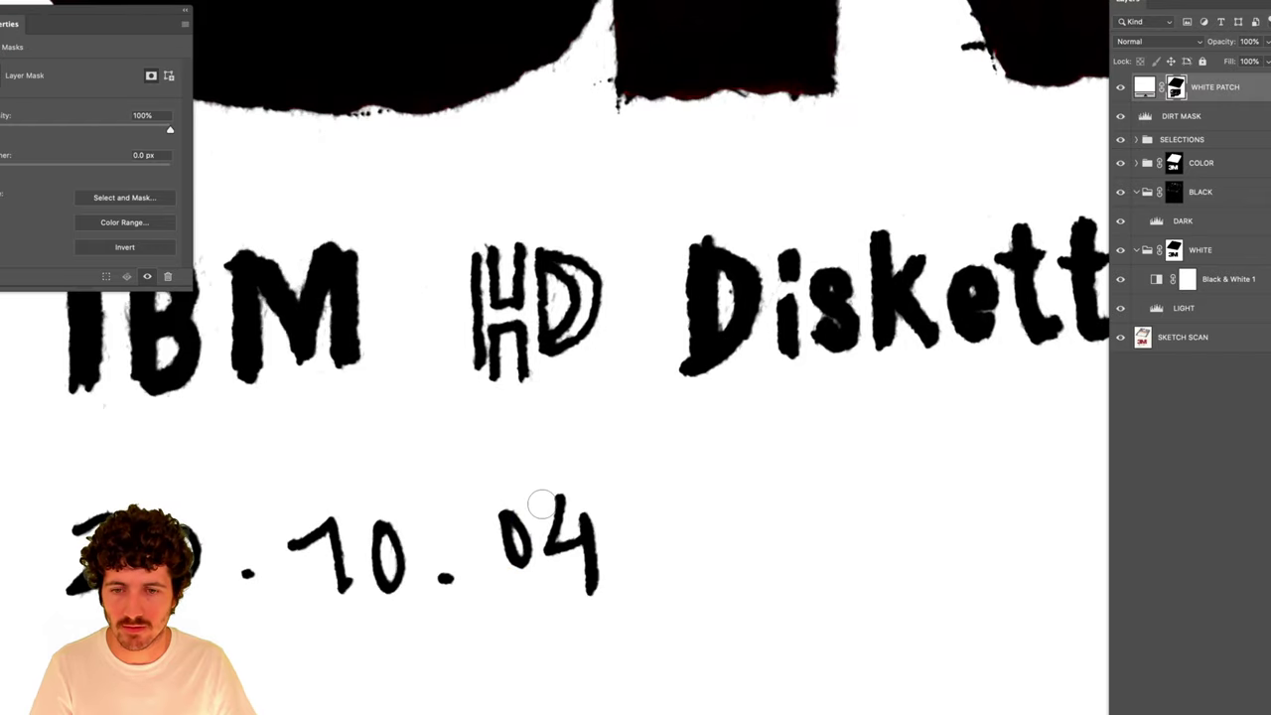
pyautogui.scroll(-2, 581, 478)
pyautogui.hscroll(-4, 581, 478)
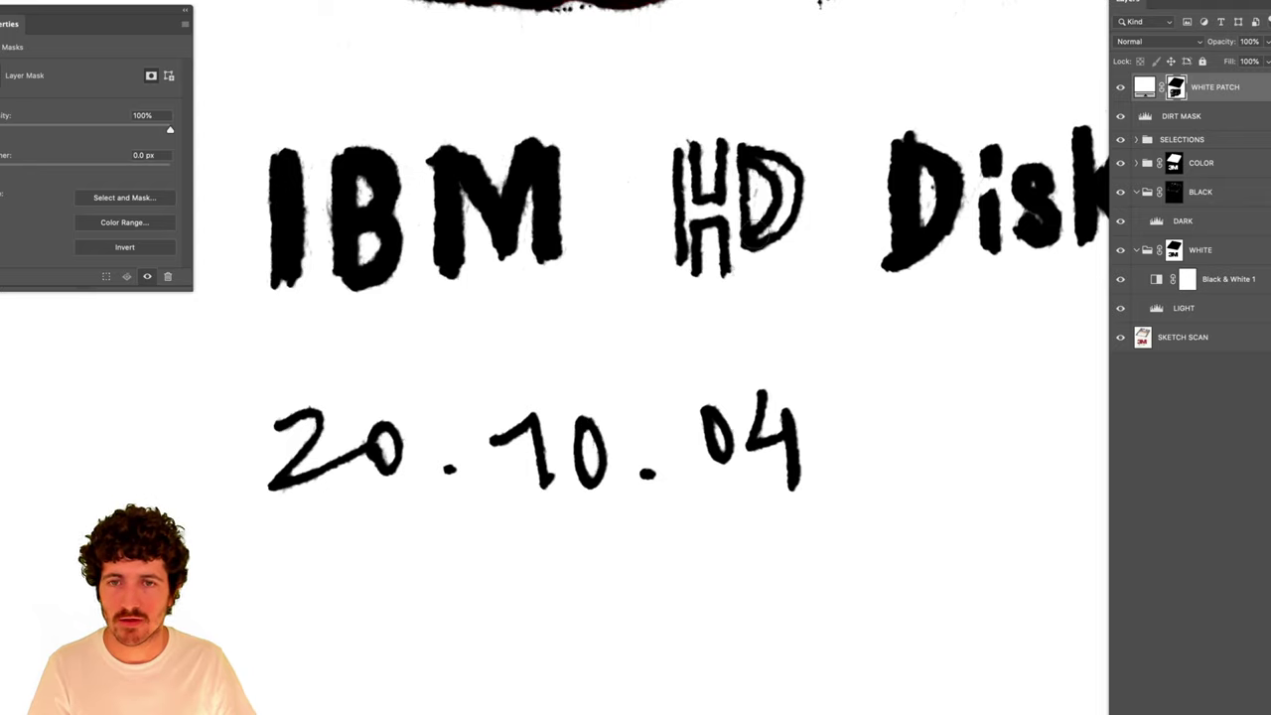
# Set the white input level of the LIGHT Levels adjustment in the WHITE group to 219.
pyautogui.click(1212, 308)
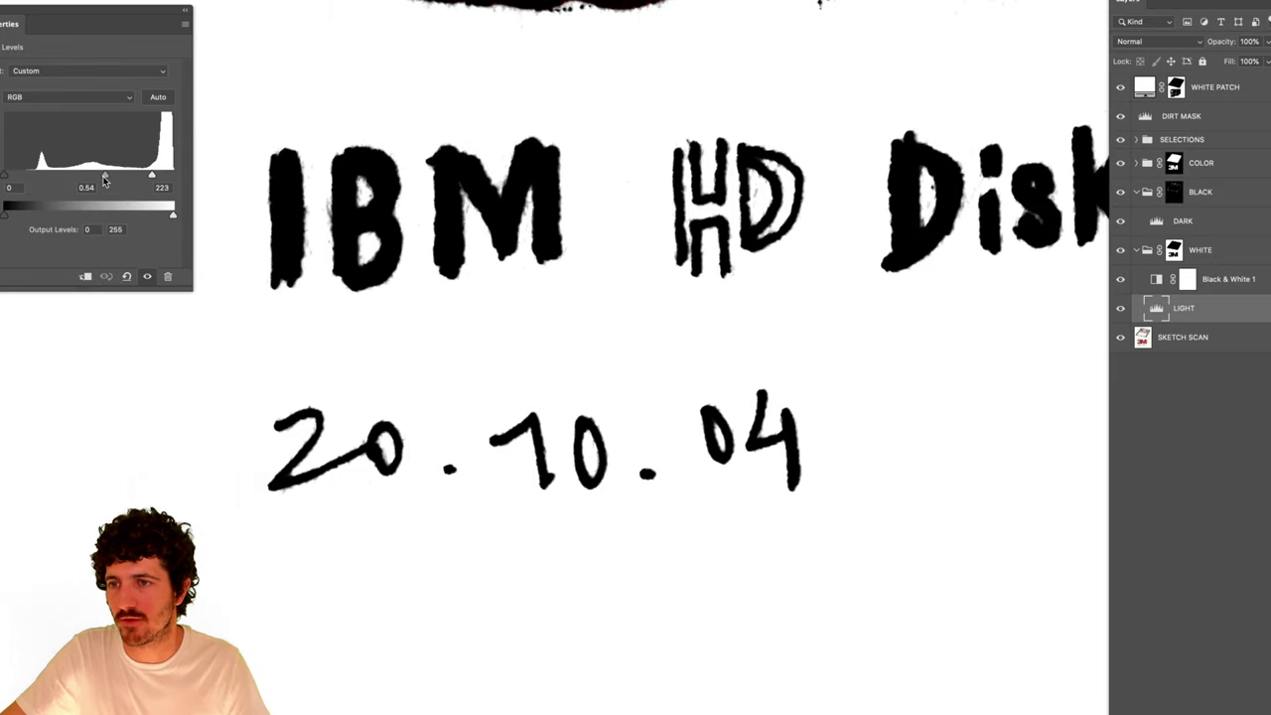
pyautogui.moveTo(144, 177)
pyautogui.mouseDown()
pyautogui.moveTo(129, 177)
pyautogui.moveTo(150, 177)
pyautogui.mouseUp()
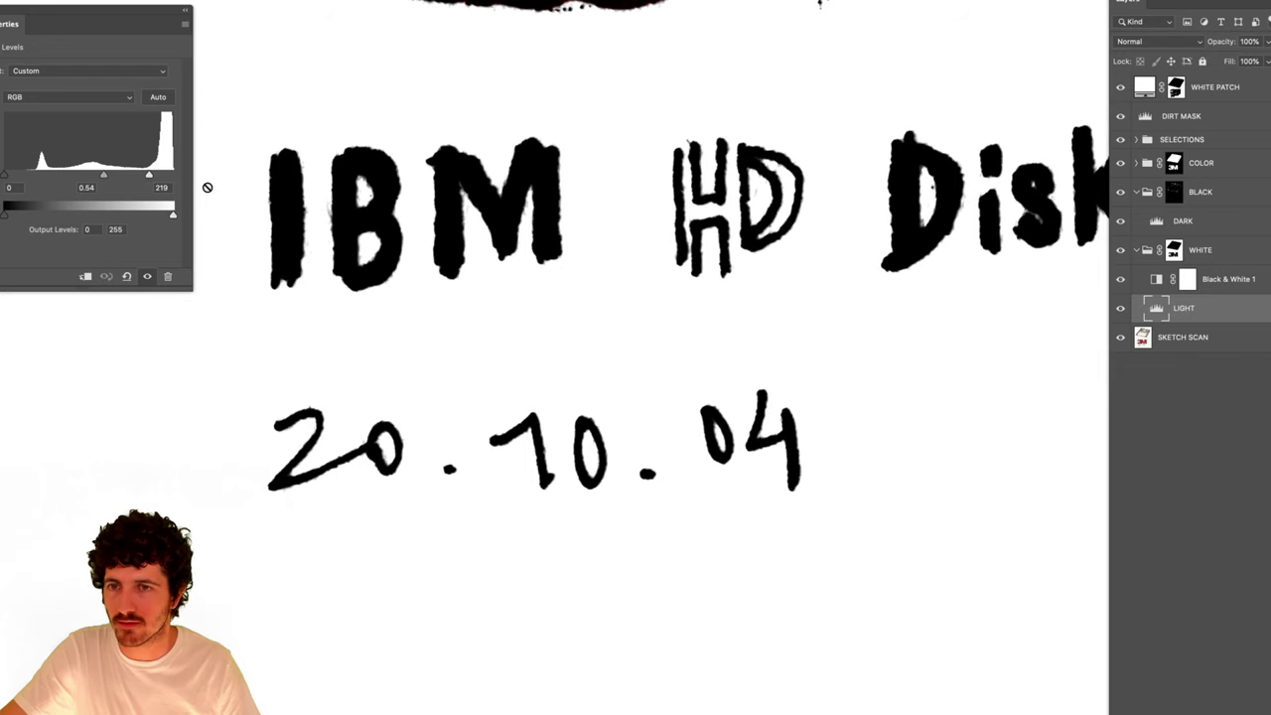
pyautogui.hotkey('ctrl', '0')
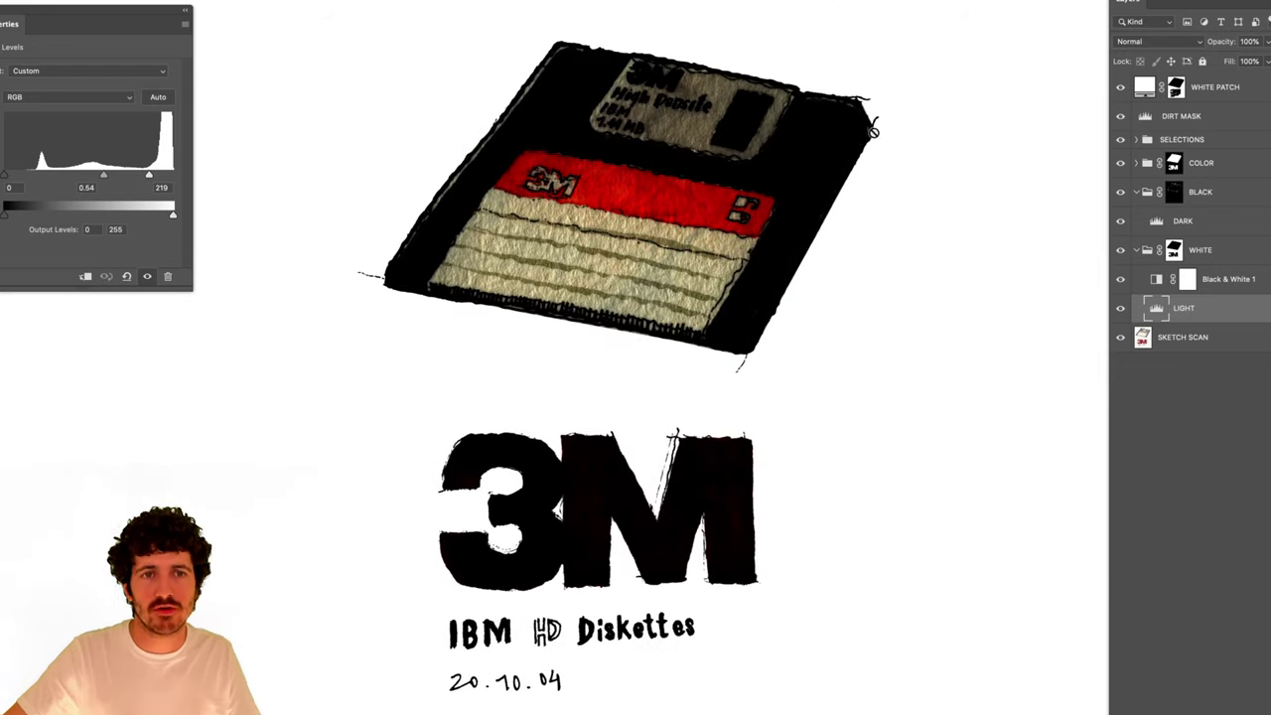
# Preview the page against a black canvas surround, and restore the custom surround colour.
pyautogui.hotkey('ctrl', '-')
pyautogui.hotkey('ctrl', '-')
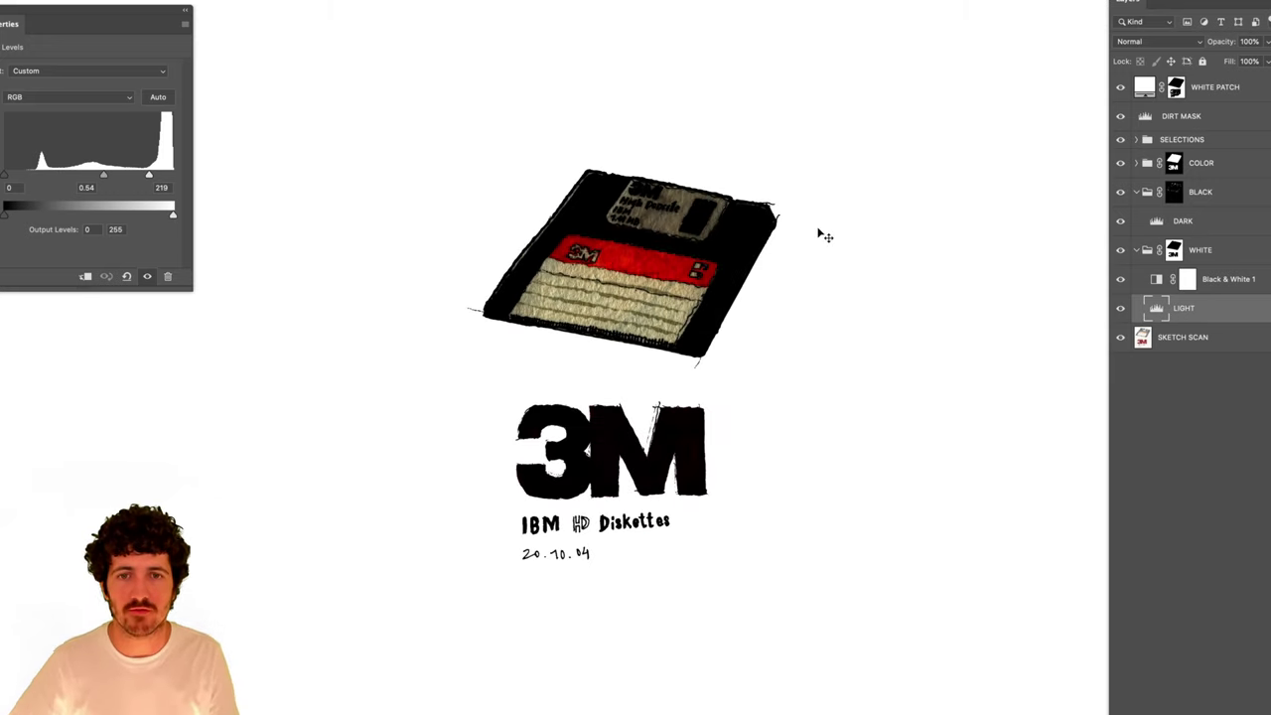
pyautogui.hotkey('ctrl', '+')
pyautogui.rightClick(903, 209)
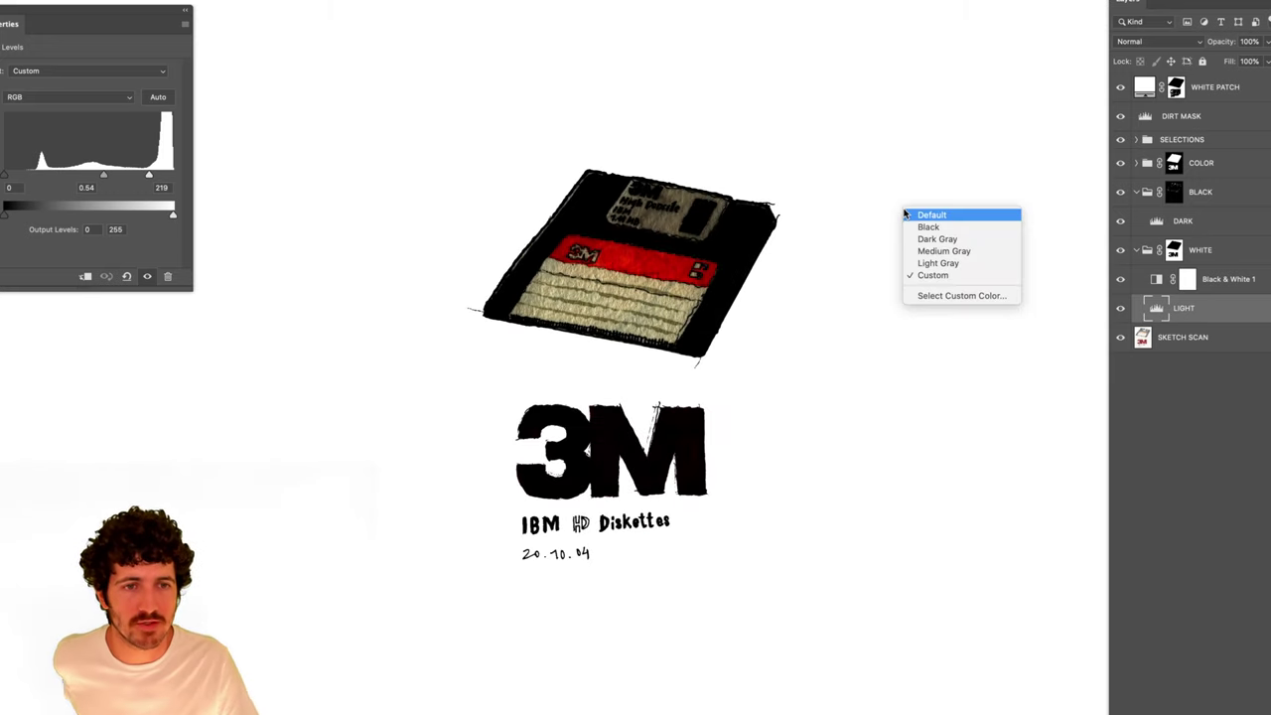
pyautogui.click(913, 228)
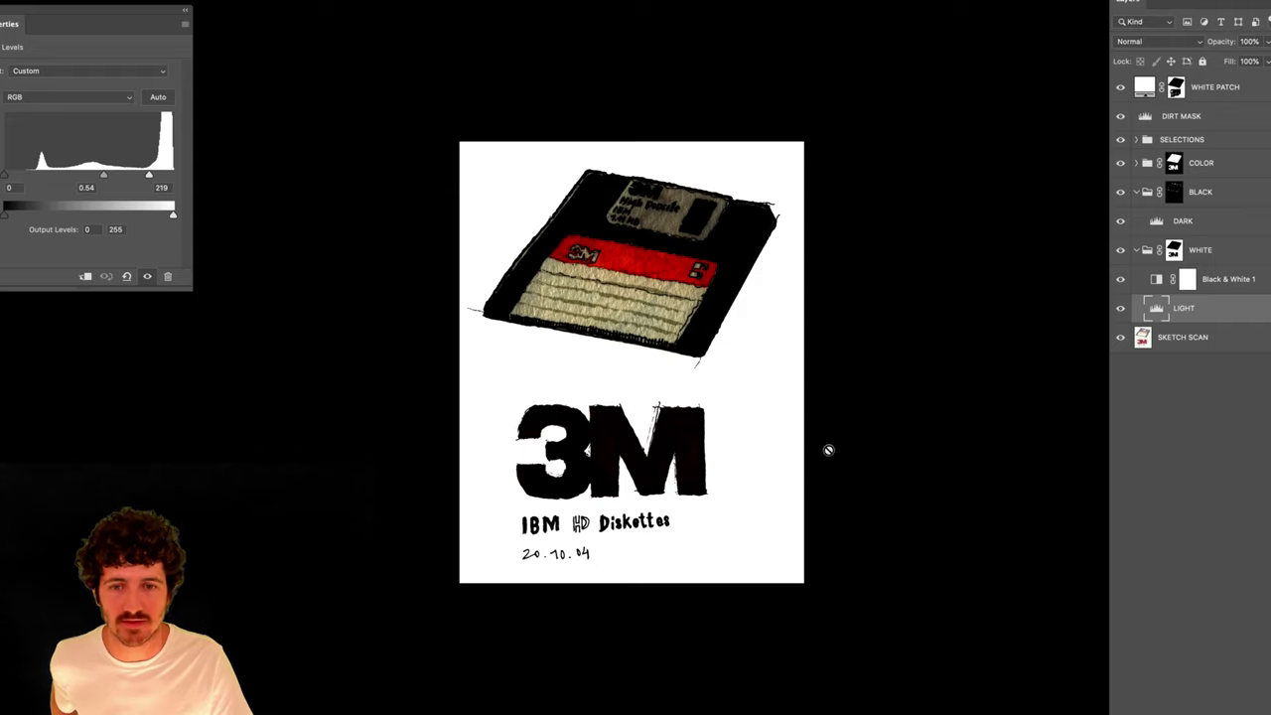
pyautogui.rightClick(852, 364)
pyautogui.click(869, 431)
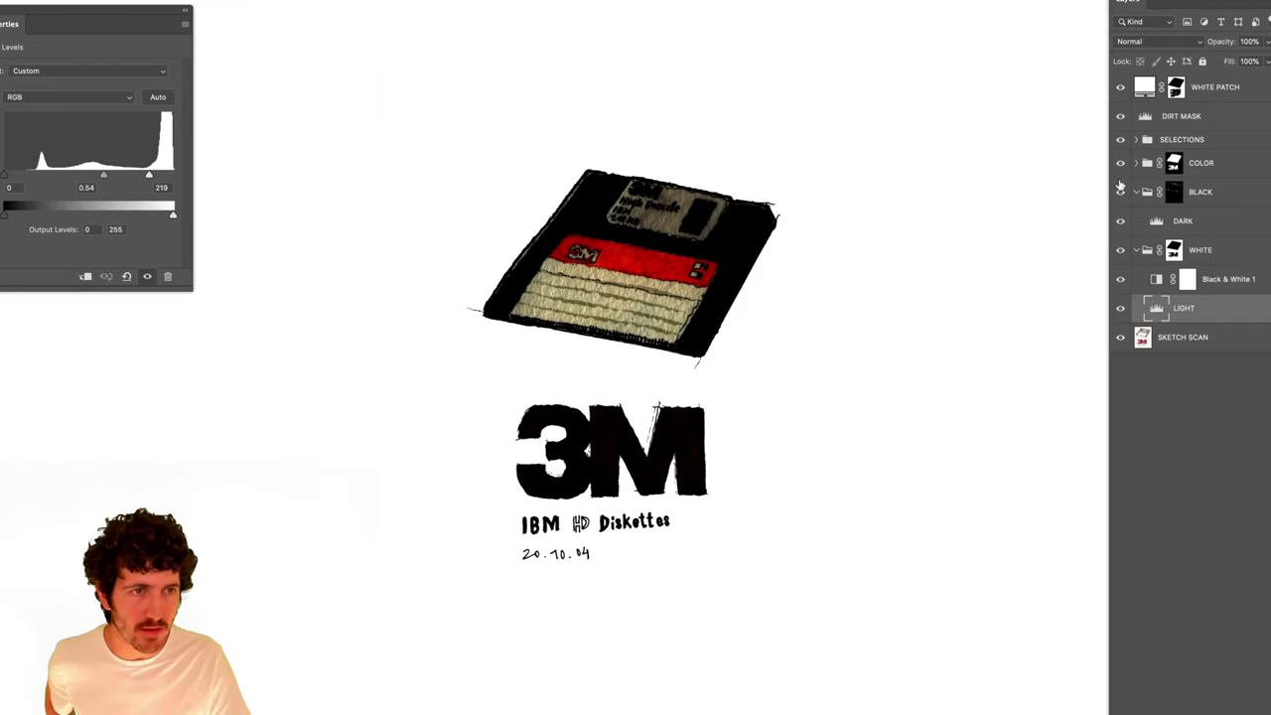
# Hide the DIRT MASK adjustment layer to check the diskette in its normal colours.
pyautogui.click(1120, 116)
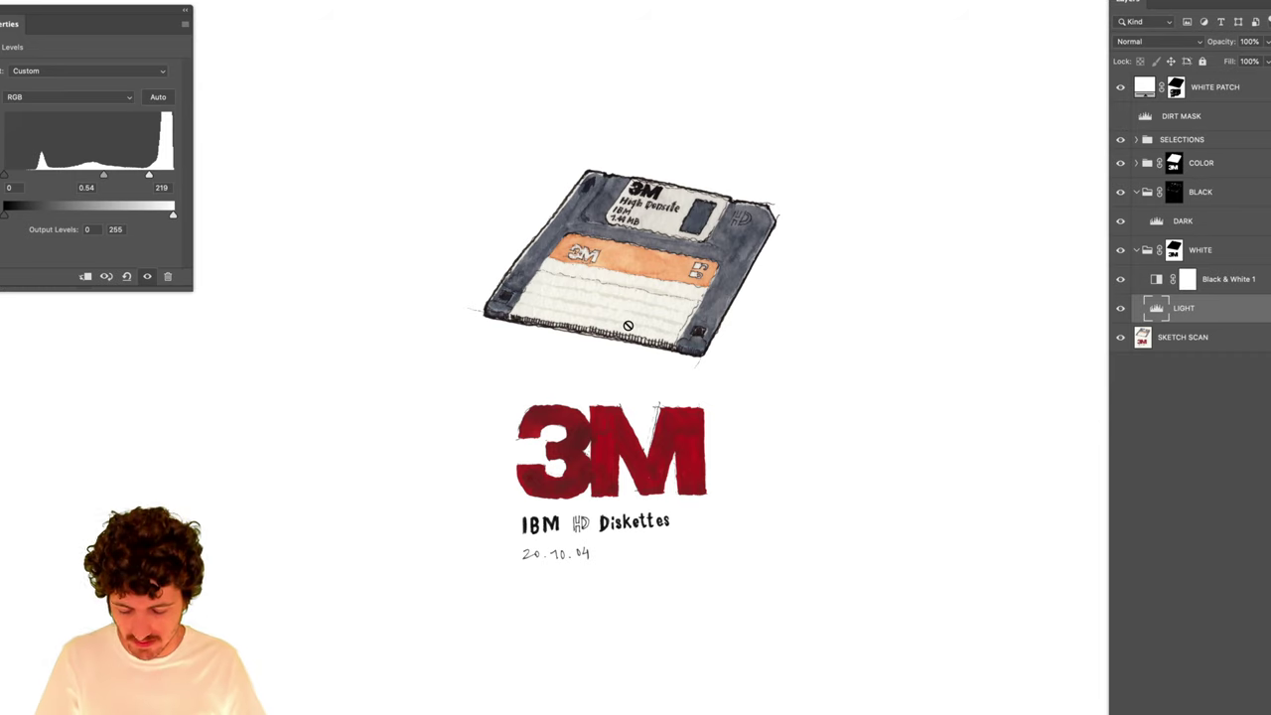
pyautogui.click(591, 349)
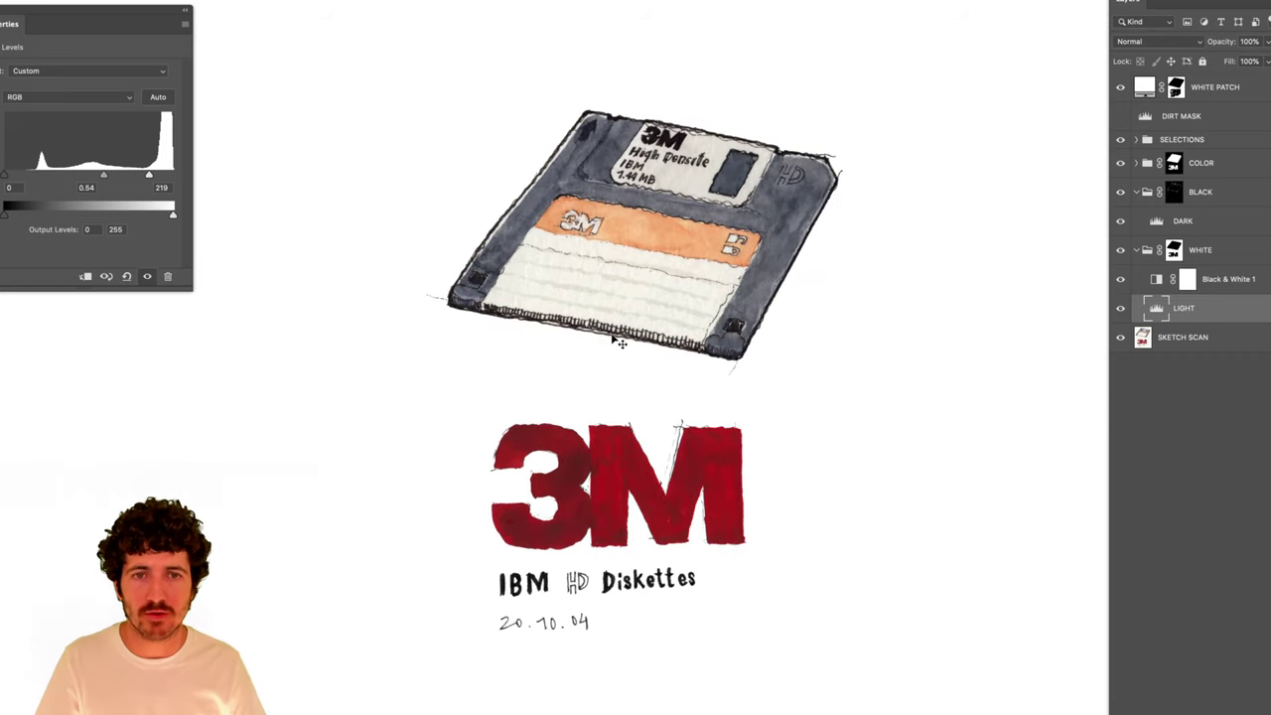
pyautogui.scroll(5, 641, 243)
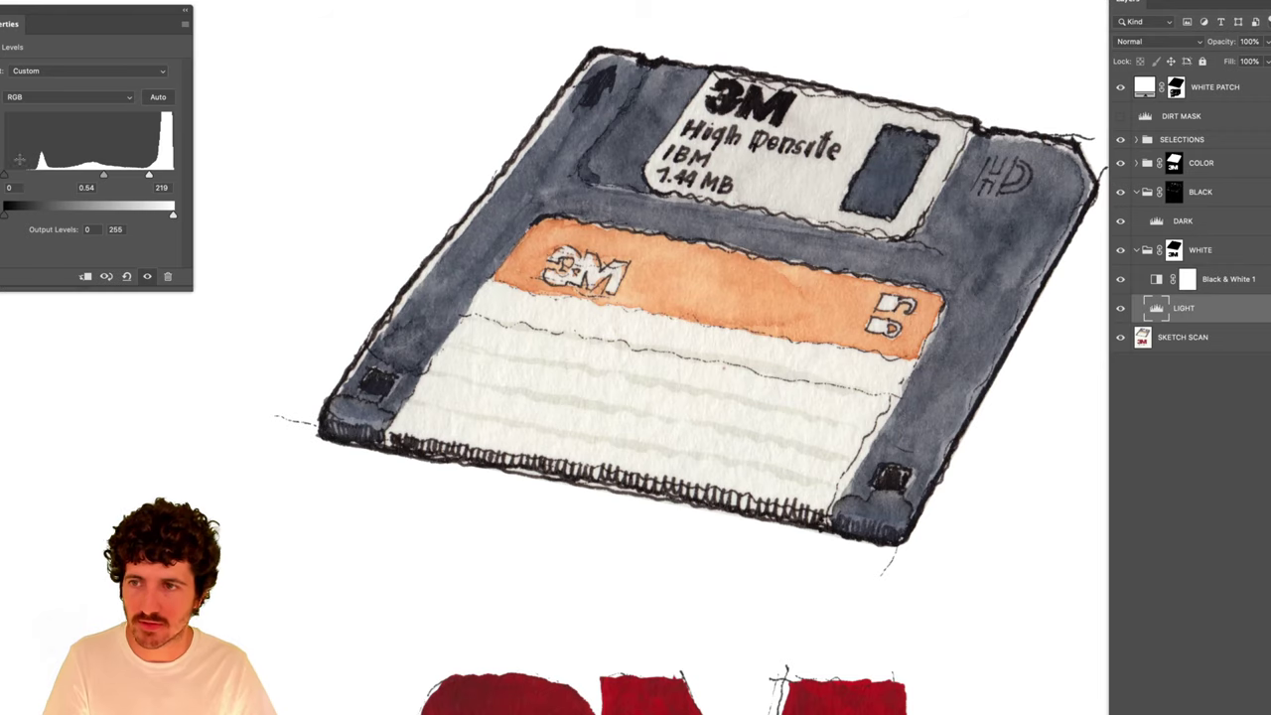
pyautogui.moveTo(136, 21); pyautogui.dragTo(294, 51)
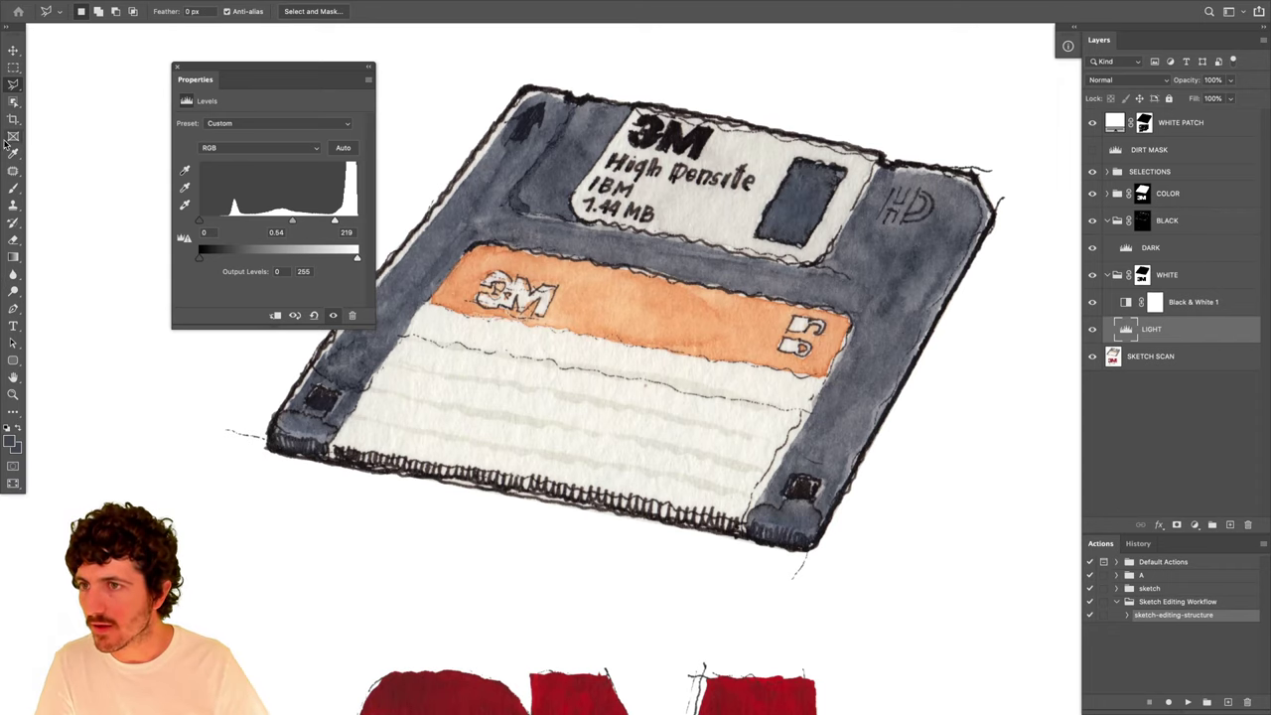
# Make the SKETCH SCAN layer active and select the diskette's white label area with the Magic Wand.
pyautogui.click(14, 100)
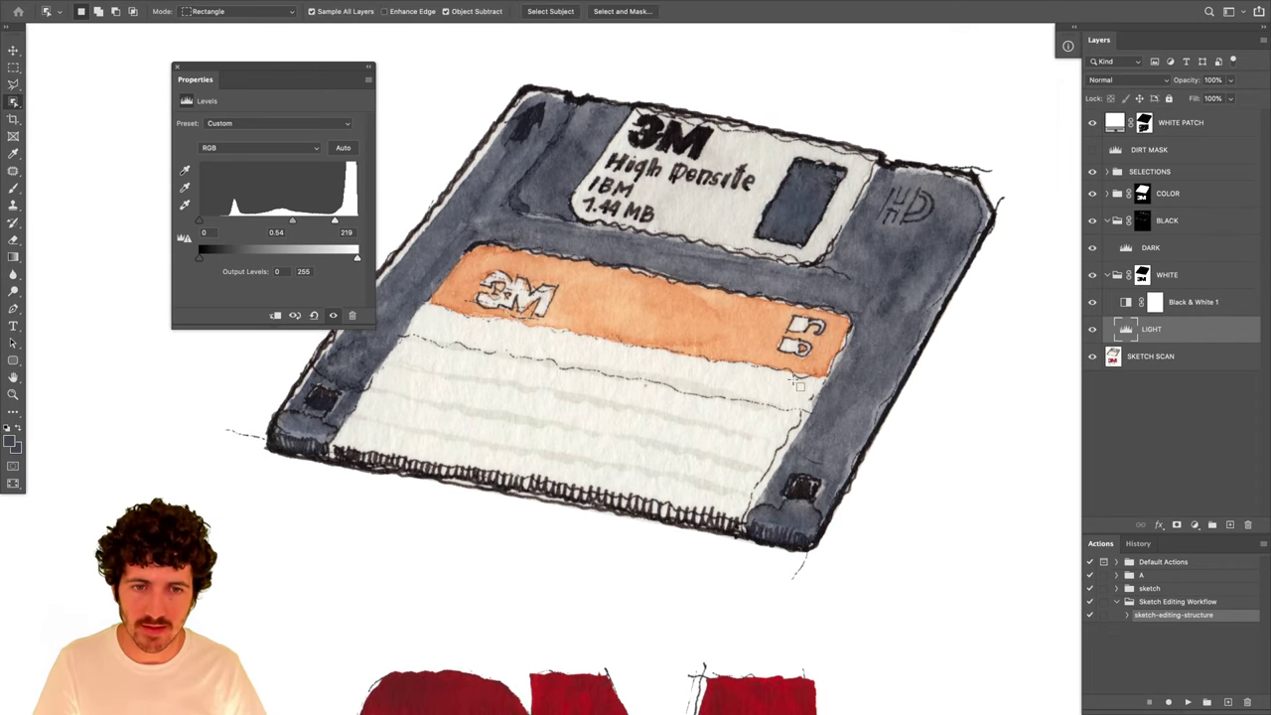
pyautogui.hscroll(-5, 800, 383)
pyautogui.scroll(-1, 800, 384)
pyautogui.hscroll(4, 637, 371)
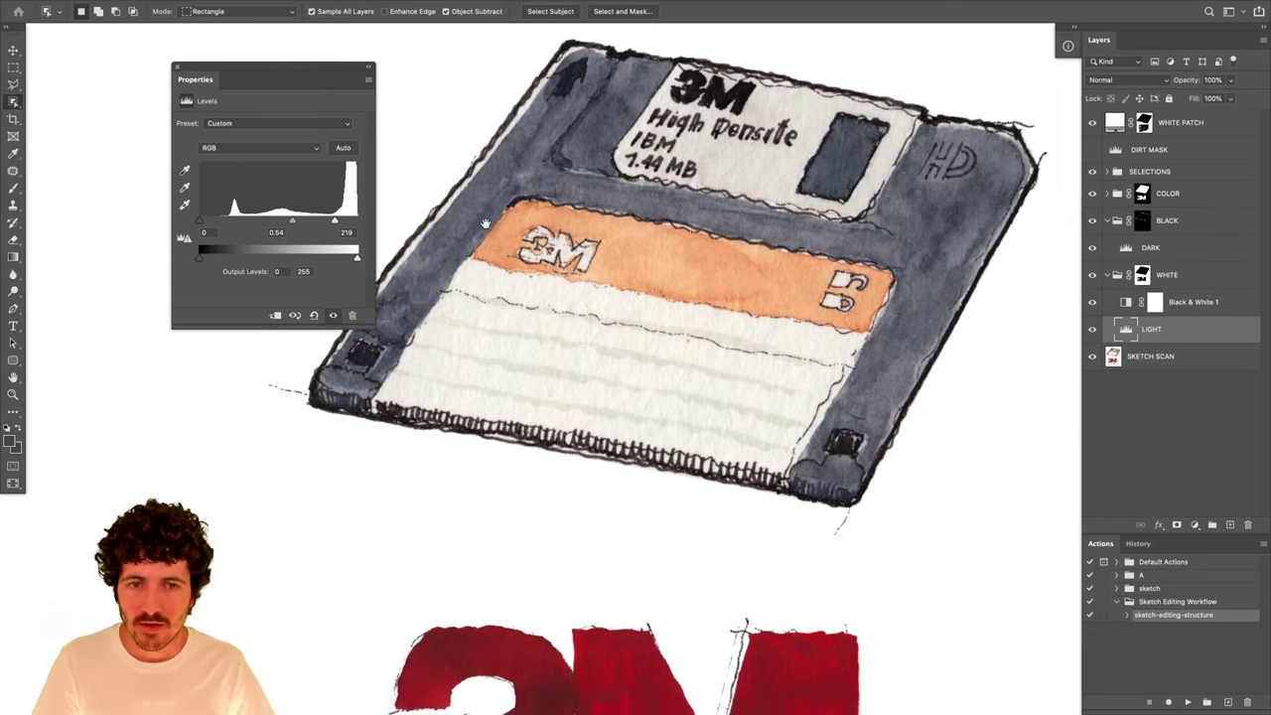
pyautogui.press('v')
pyautogui.keyDown('super'); pyautogui.click(655, 267); pyautogui.keyUp('super')
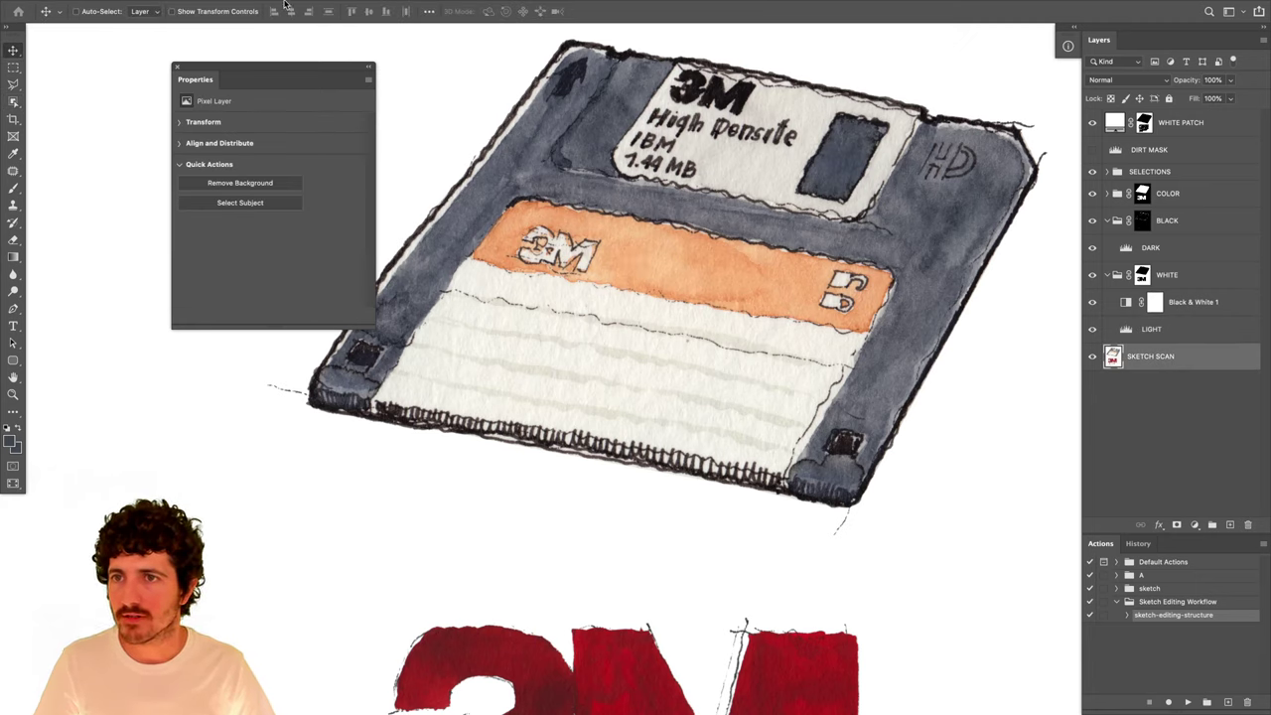
pyautogui.rightClick(13, 100)
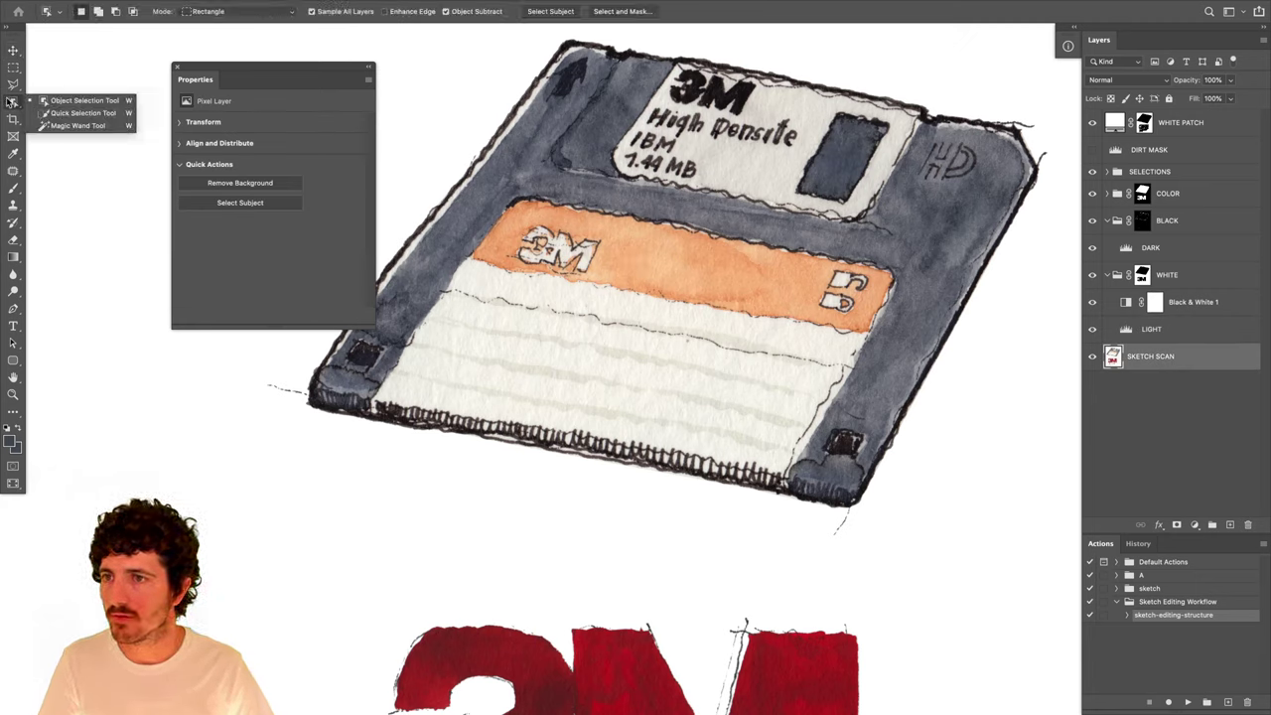
pyautogui.click(70, 126)
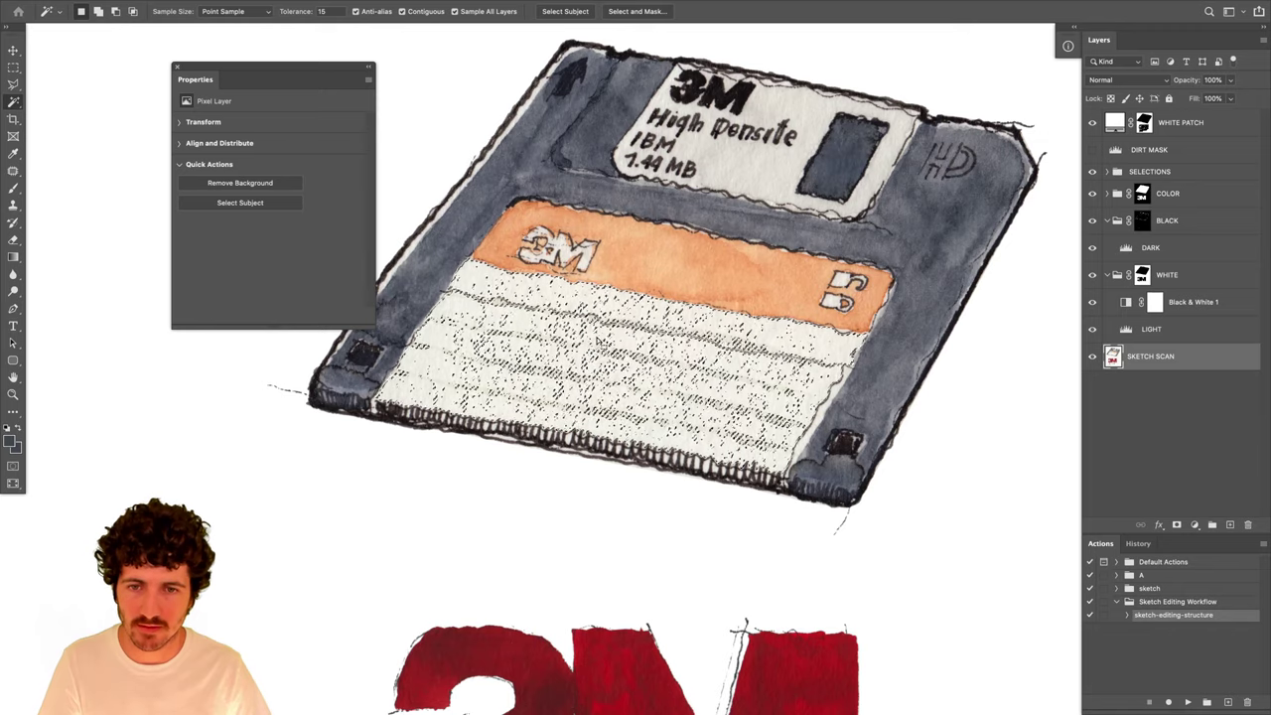
# Raise the Magic Wand tolerance to 30 and reselect the diskette's white label more completely.
pyautogui.write('20')
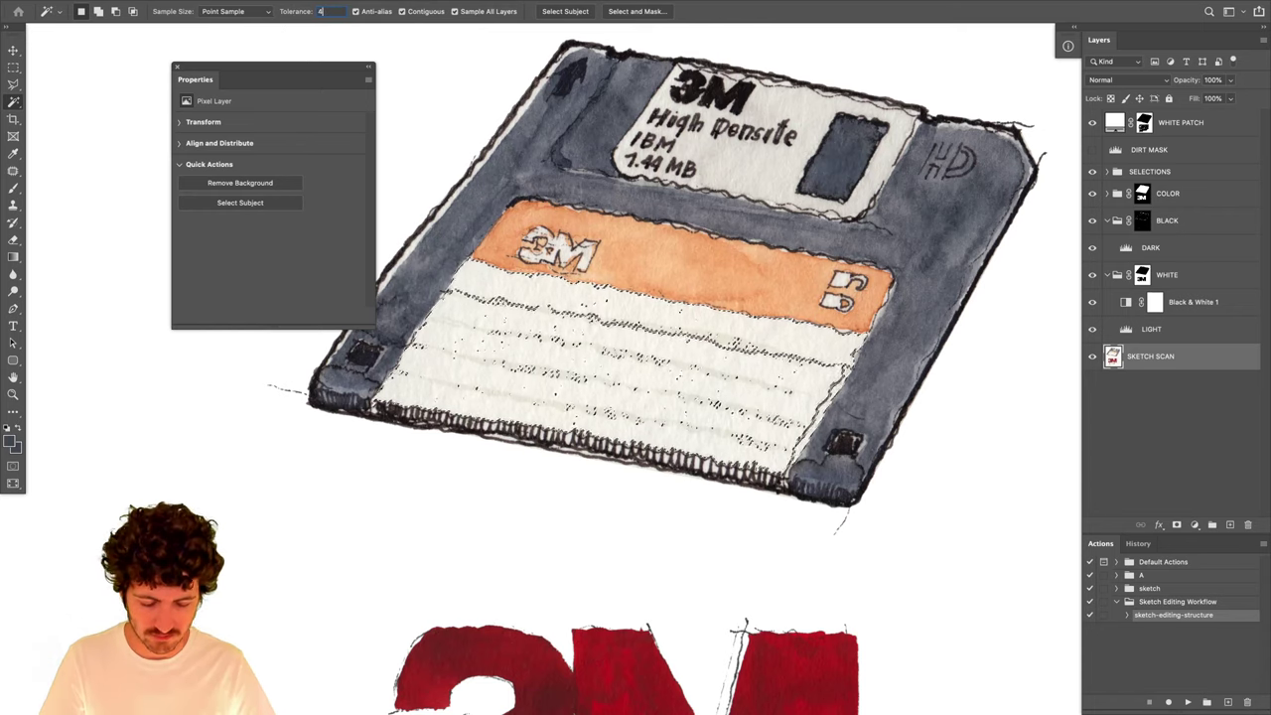
pyautogui.write('30')
pyautogui.press('shift')
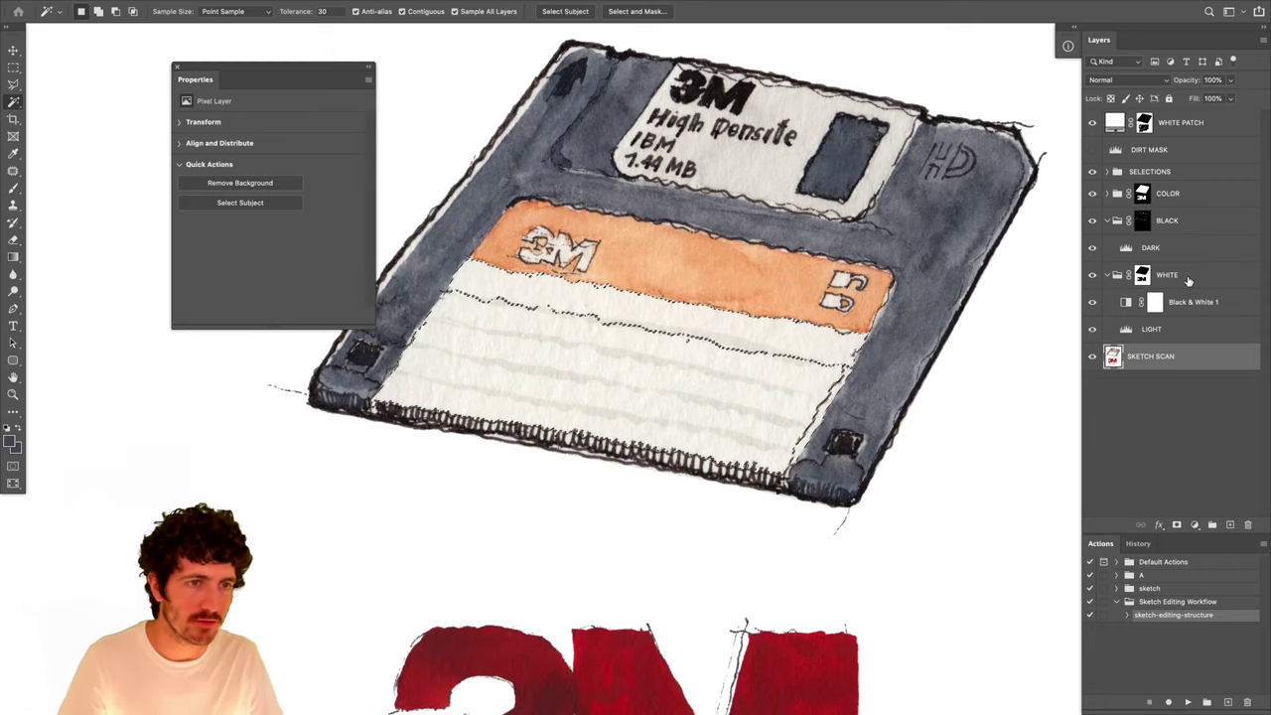
# Add a Levels adjustment named local-tag above COLOR LEVELS, masked to the label selection, with midtones 0.80 and white input 242.
pyautogui.click(1116, 193)
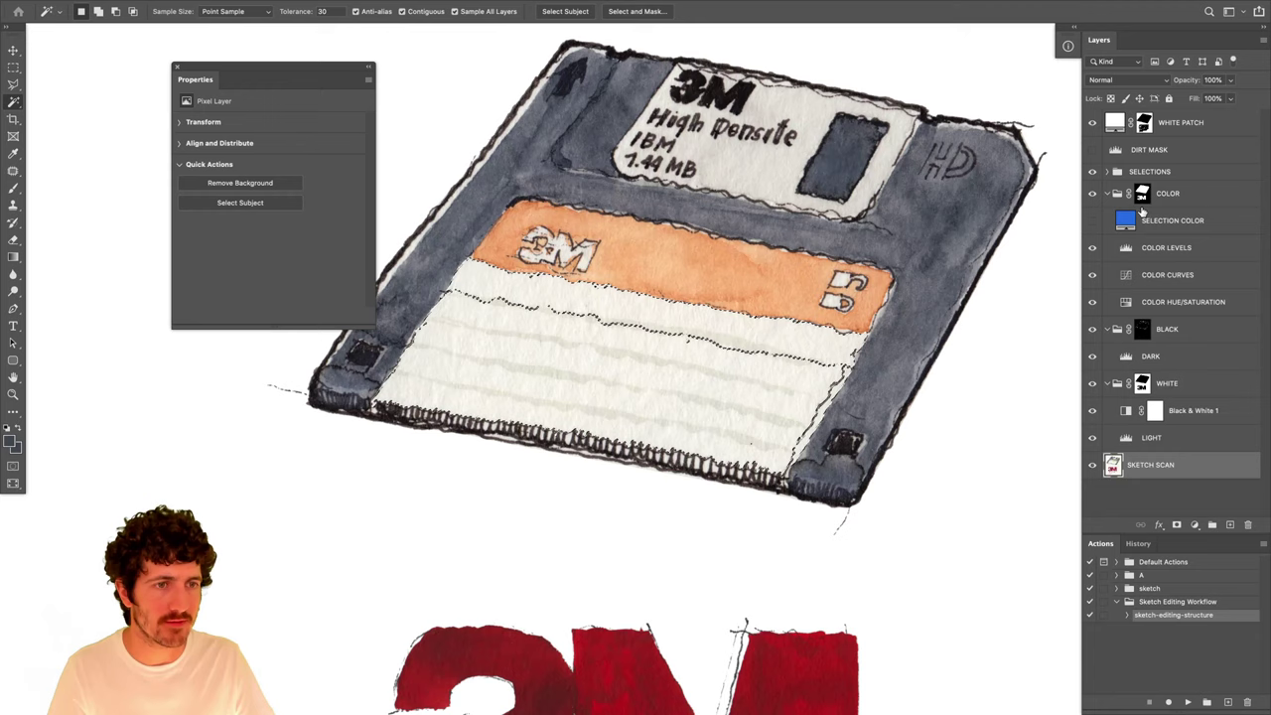
pyautogui.click(1174, 250)
pyautogui.click(1195, 527)
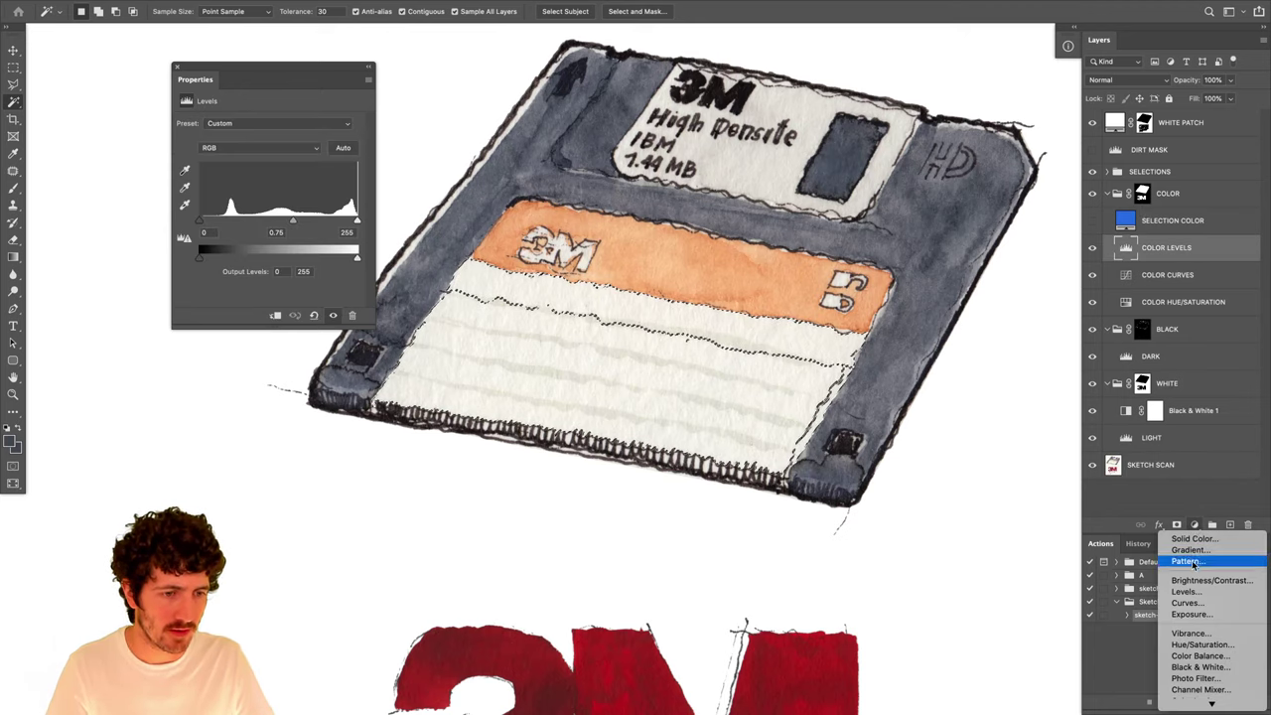
pyautogui.click(1170, 287)
pyautogui.doubleClick(1174, 248)
pyautogui.write('local')
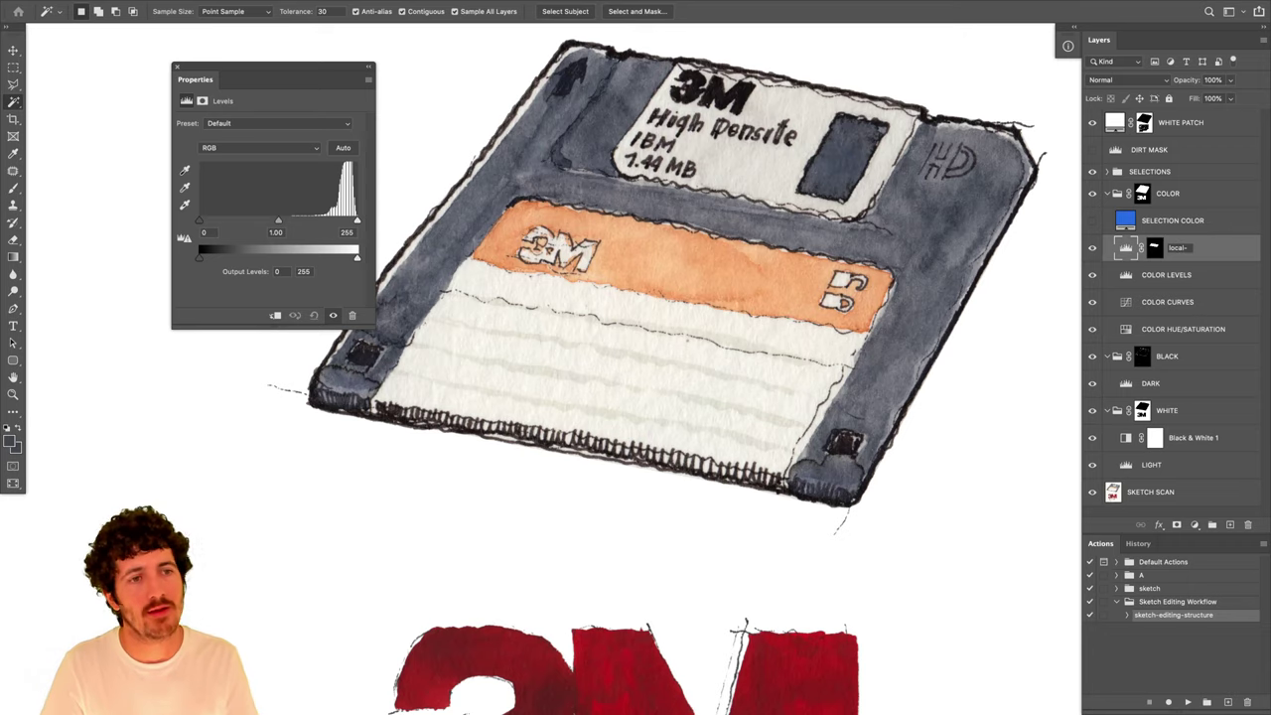
pyautogui.write('-tag')
pyautogui.press('Return')
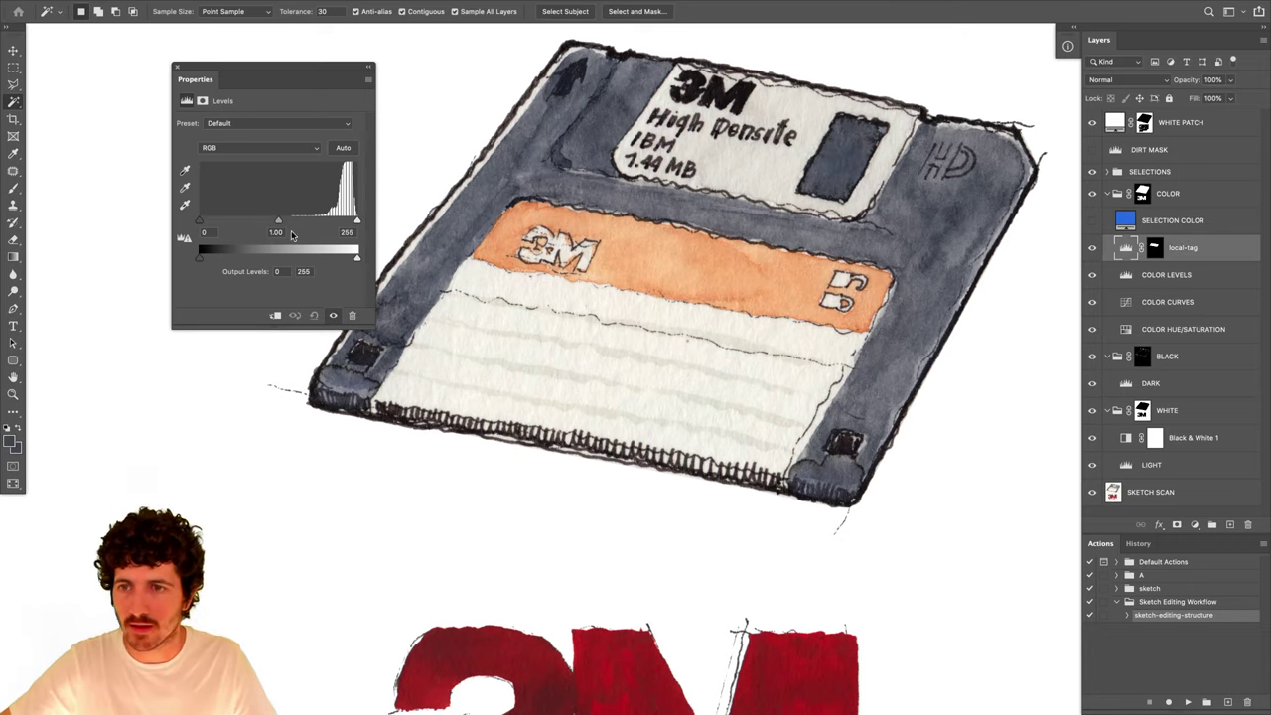
pyautogui.moveTo(347, 222); pyautogui.dragTo(286, 225)
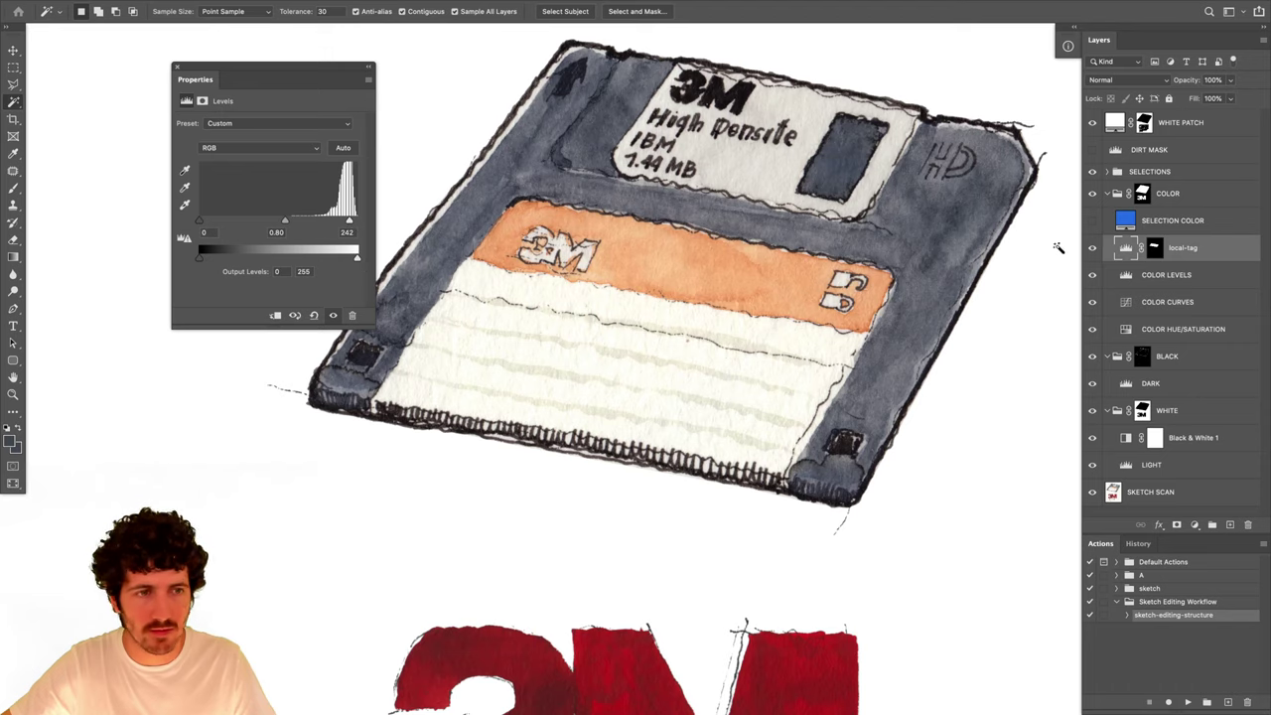
# Load the local-tag mask as a selection and add a Black & White adjustment above it, masked to the label, at 52% opacity.
pyautogui.keyDown('ctrl'); pyautogui.click(1155, 248); pyautogui.keyUp('ctrl')
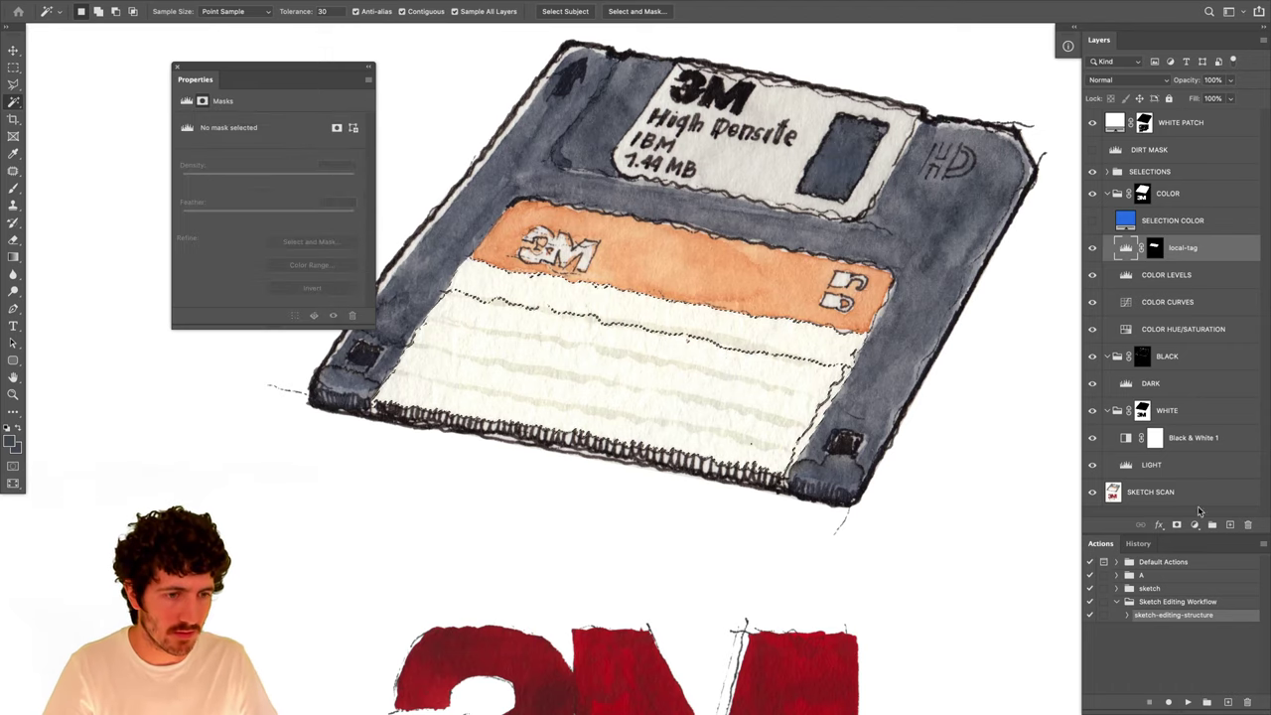
pyautogui.click(1195, 524)
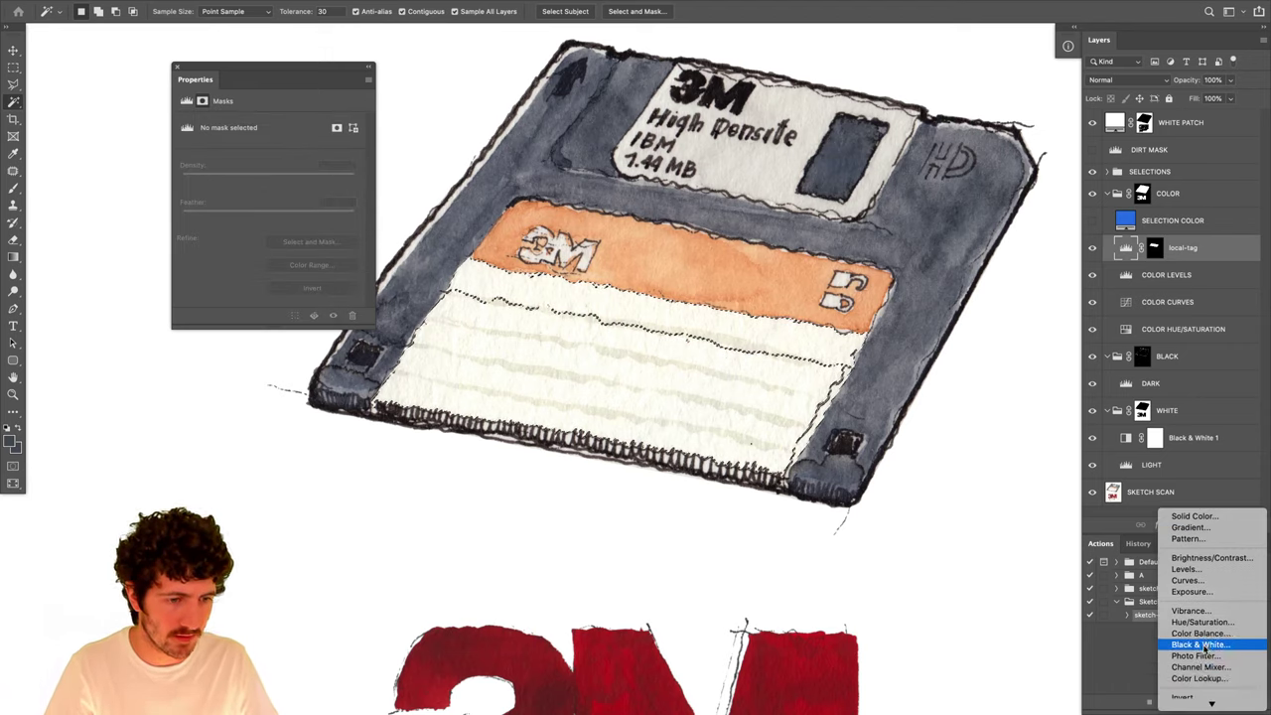
pyautogui.click(1200, 643)
pyautogui.hotkey('ctrl', '0')
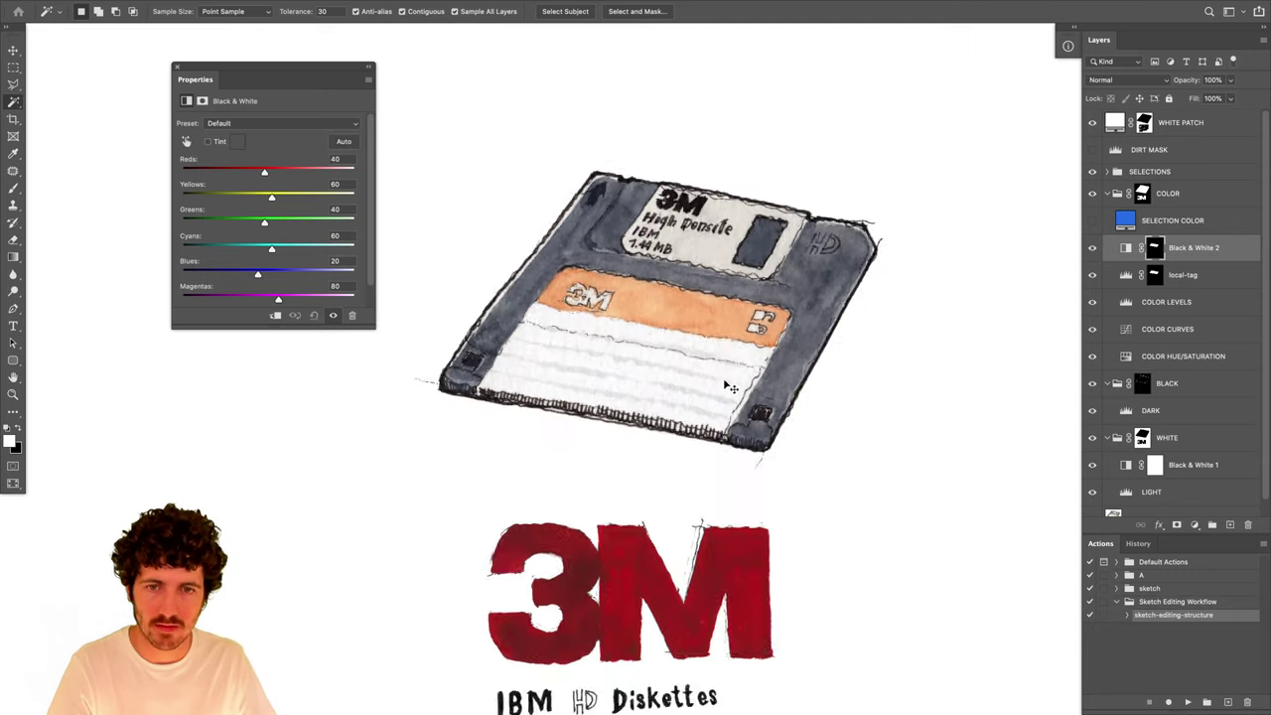
pyautogui.press('z')
pyautogui.click(685, 374)
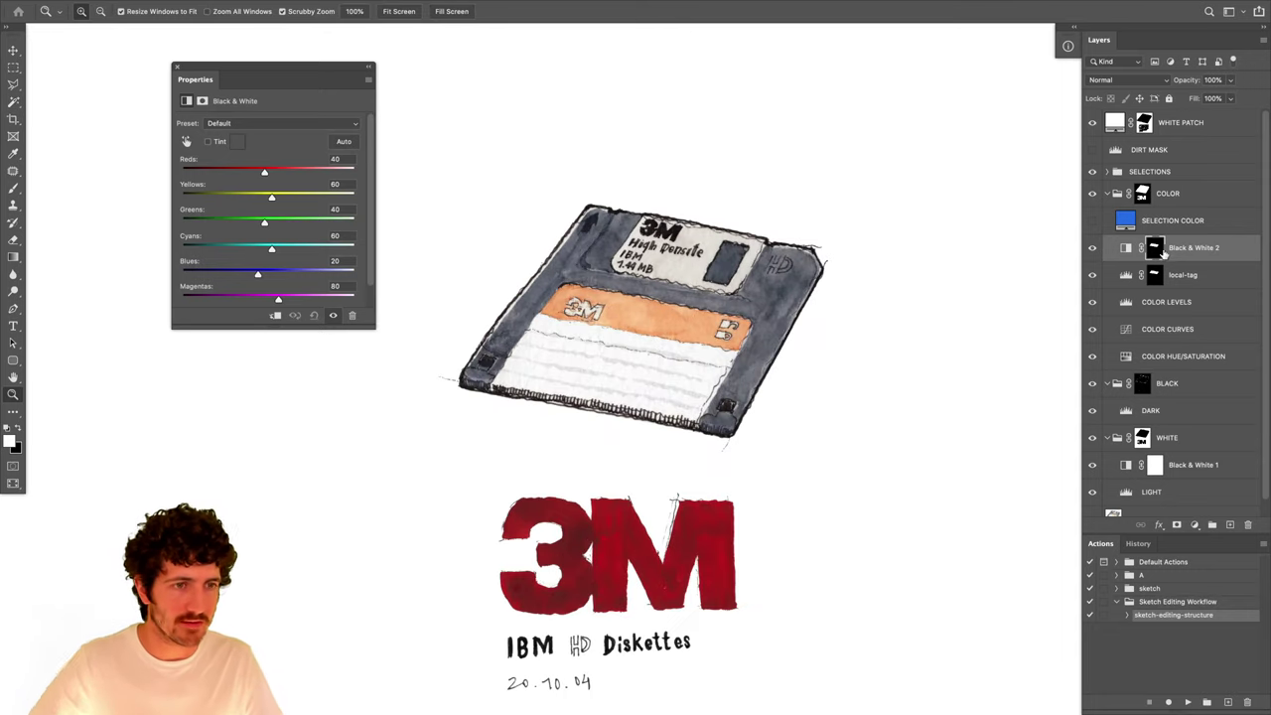
pyautogui.click(1232, 81)
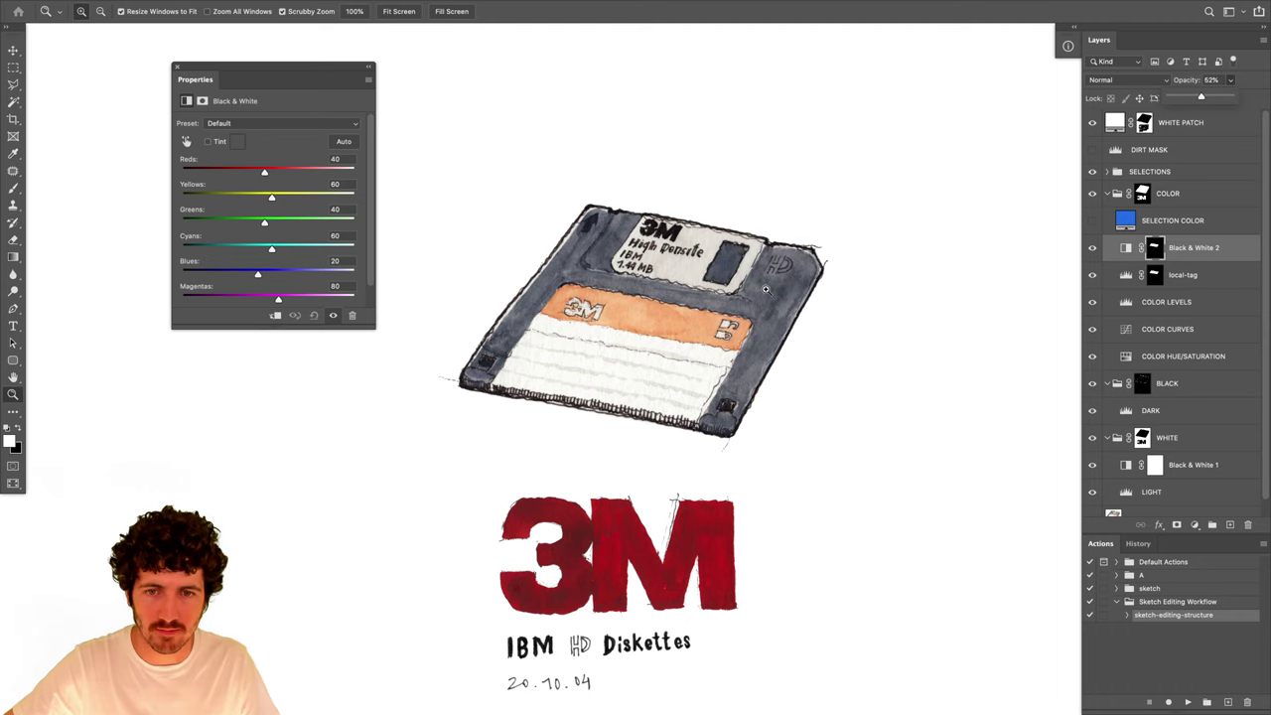
# Examine the desaturated diskette label up close and the whole sketch in full-screen and standard screen modes.
pyautogui.moveTo(650, 387); pyautogui.dragTo(586, 397)
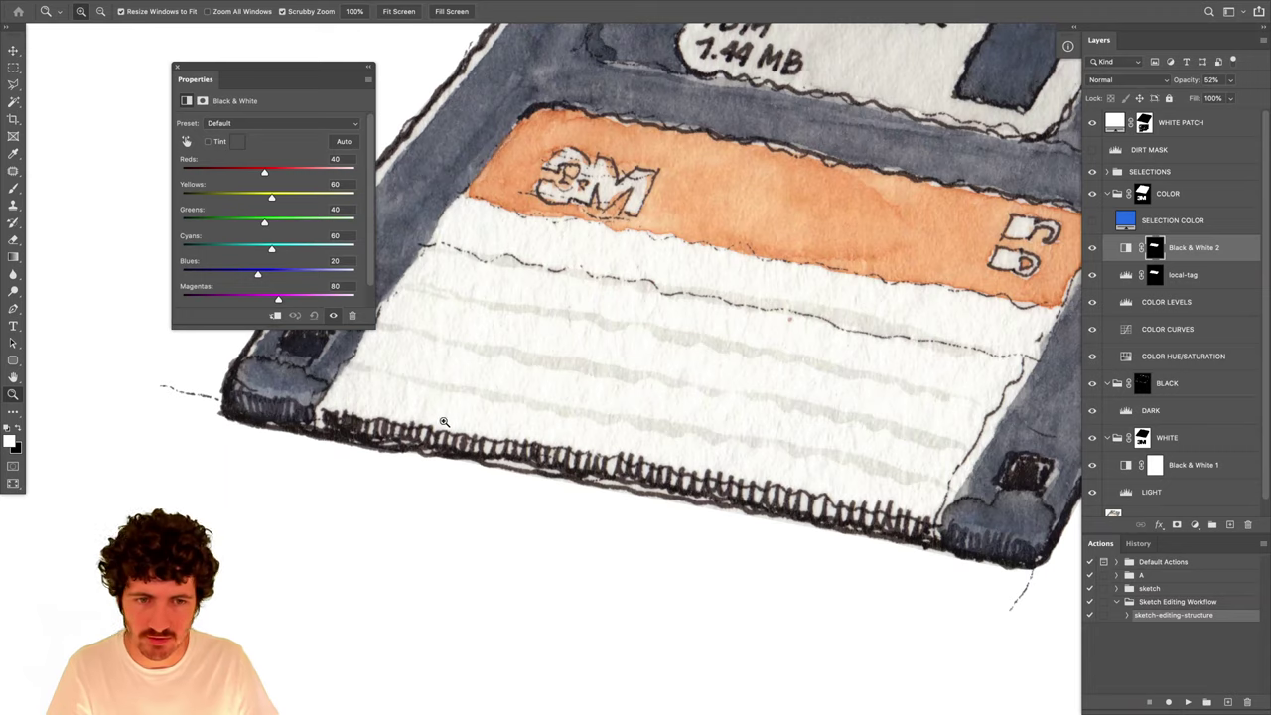
pyautogui.hotkey('ctrl', '0')
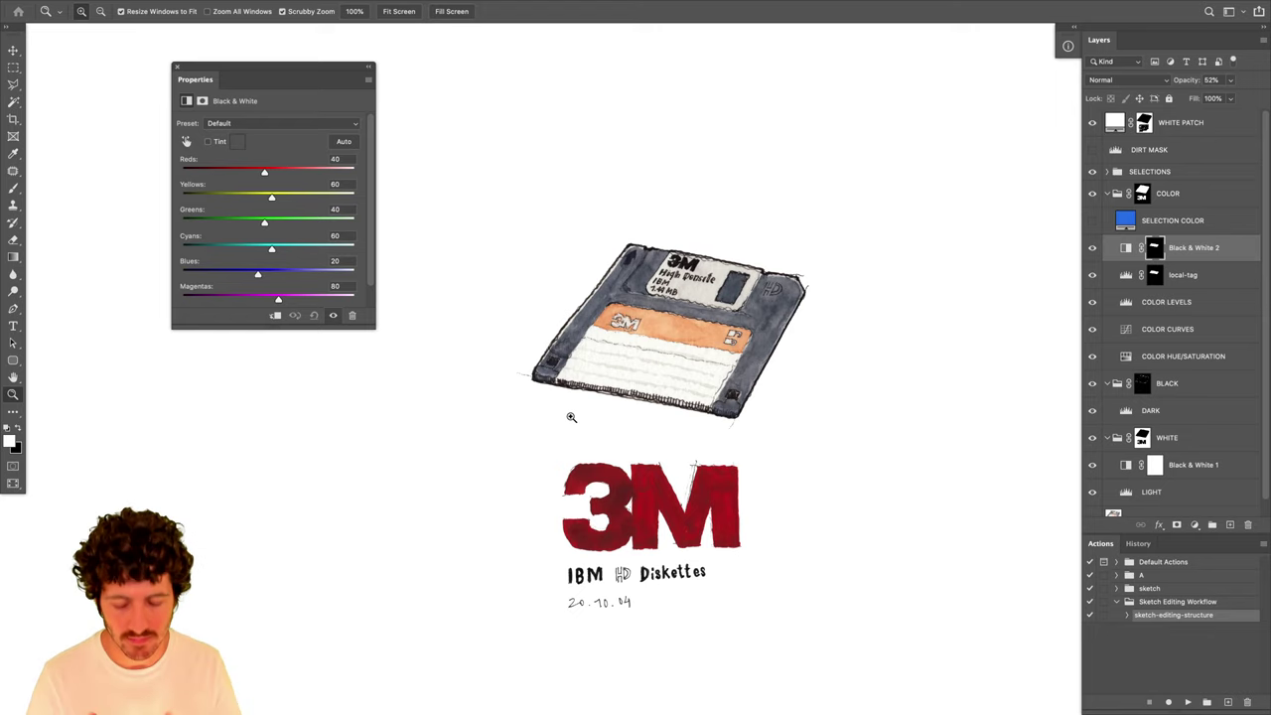
pyautogui.press('f')
pyautogui.press('f')
pyautogui.press('f')
pyautogui.press('f')
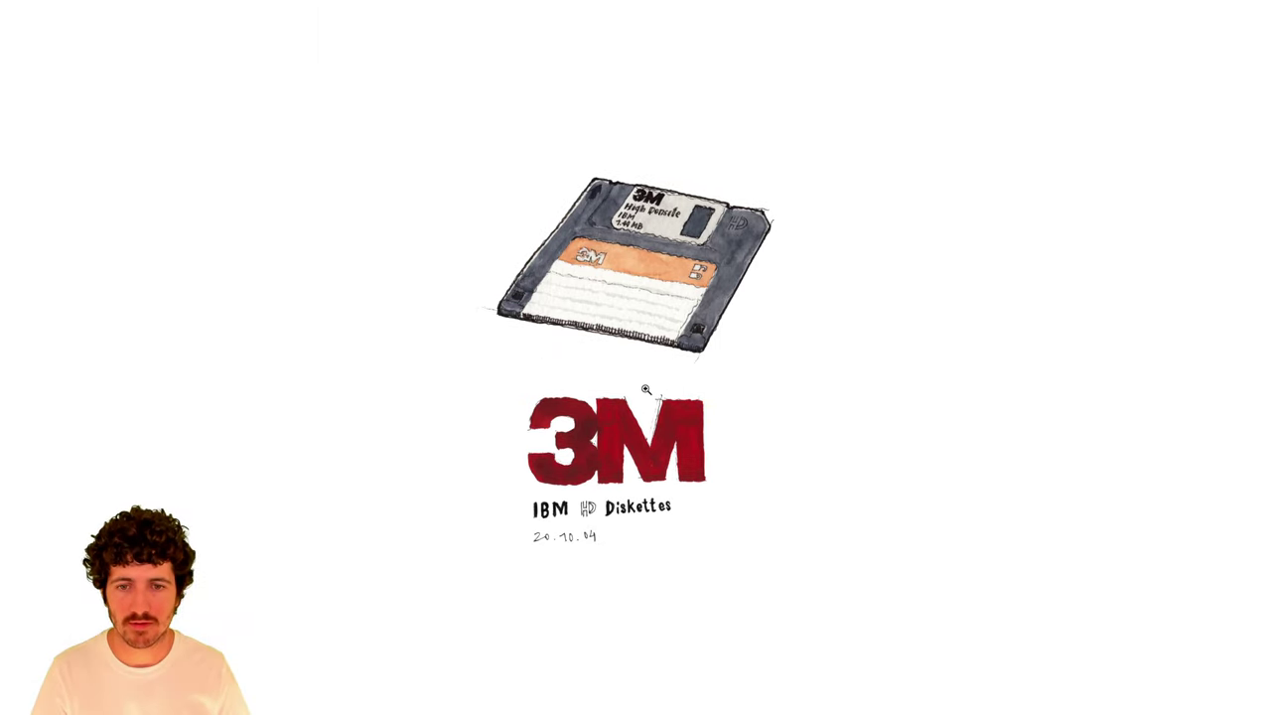
pyautogui.click(652, 361)
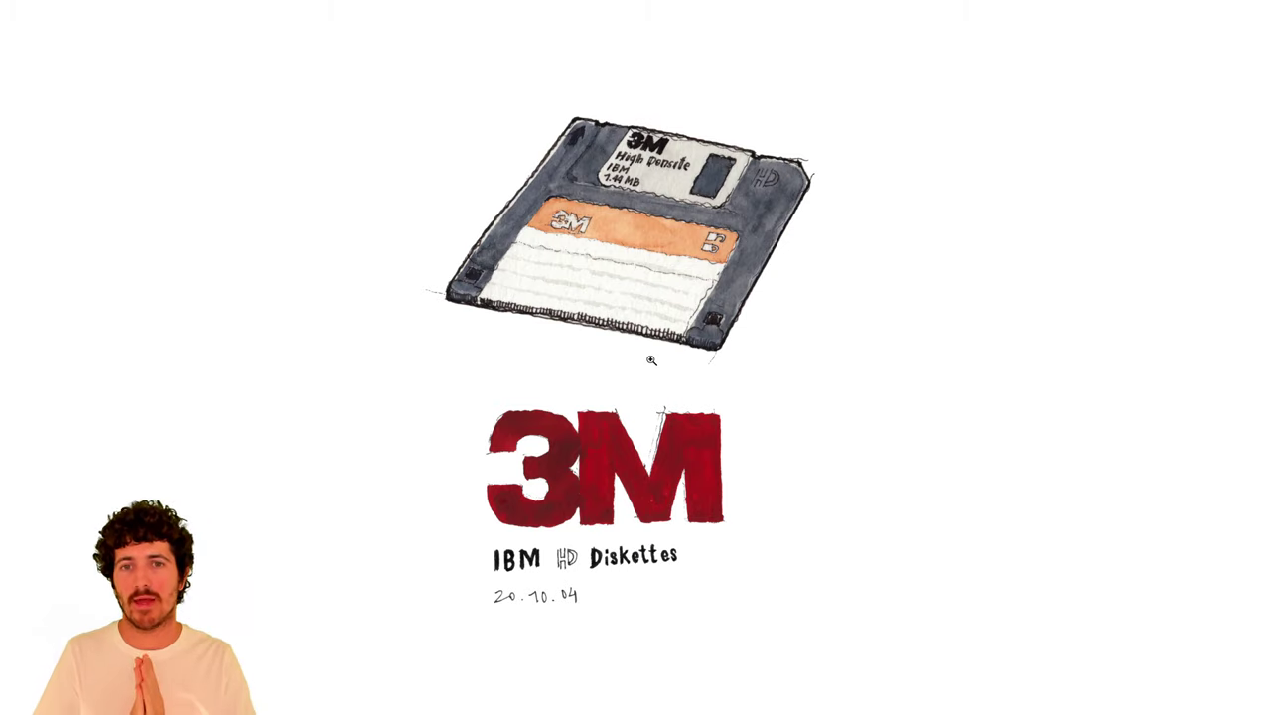
pyautogui.press('f')
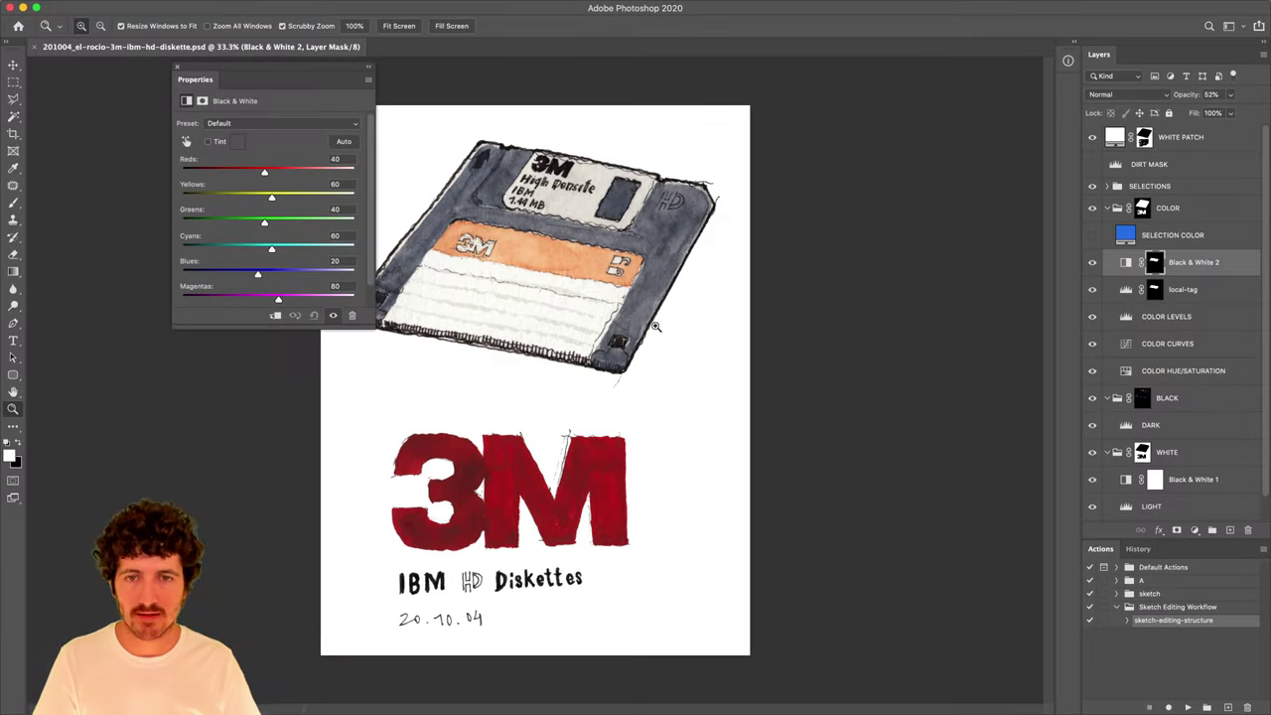
pyautogui.keyDown('alt'); pyautogui.click(655, 311); pyautogui.keyUp('alt')
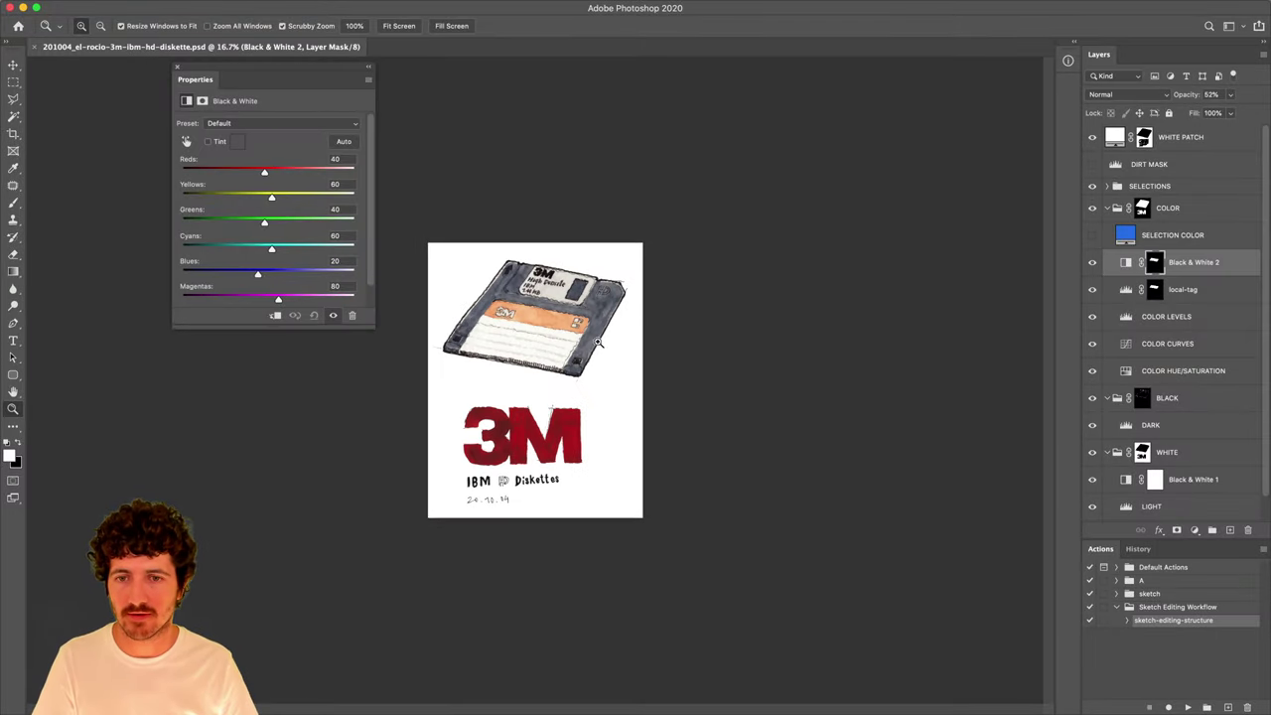
pyautogui.click(559, 354)
# Collapse the COLOR, BLACK and WHITE layer groups and make the COLOR group active.
pyautogui.click(1108, 209)
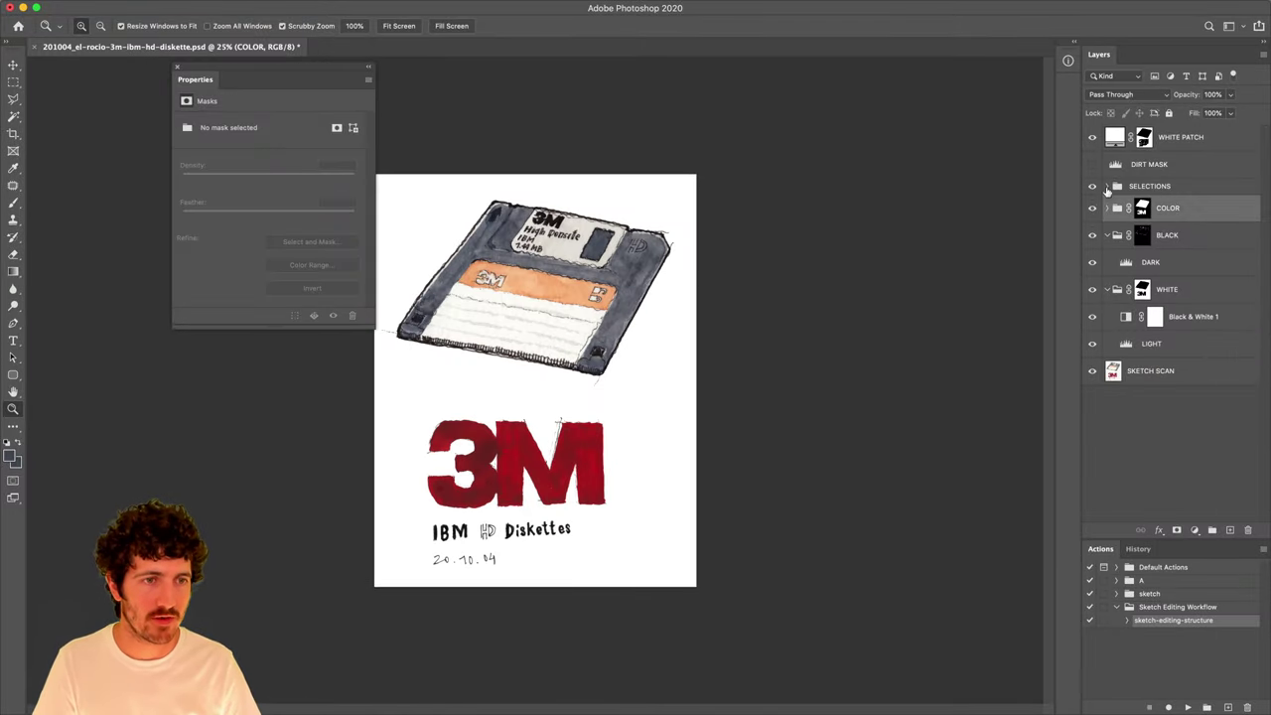
pyautogui.click(1108, 234)
pyautogui.click(1107, 262)
pyautogui.click(1194, 262)
pyautogui.click(1195, 235)
pyautogui.click(1185, 208)
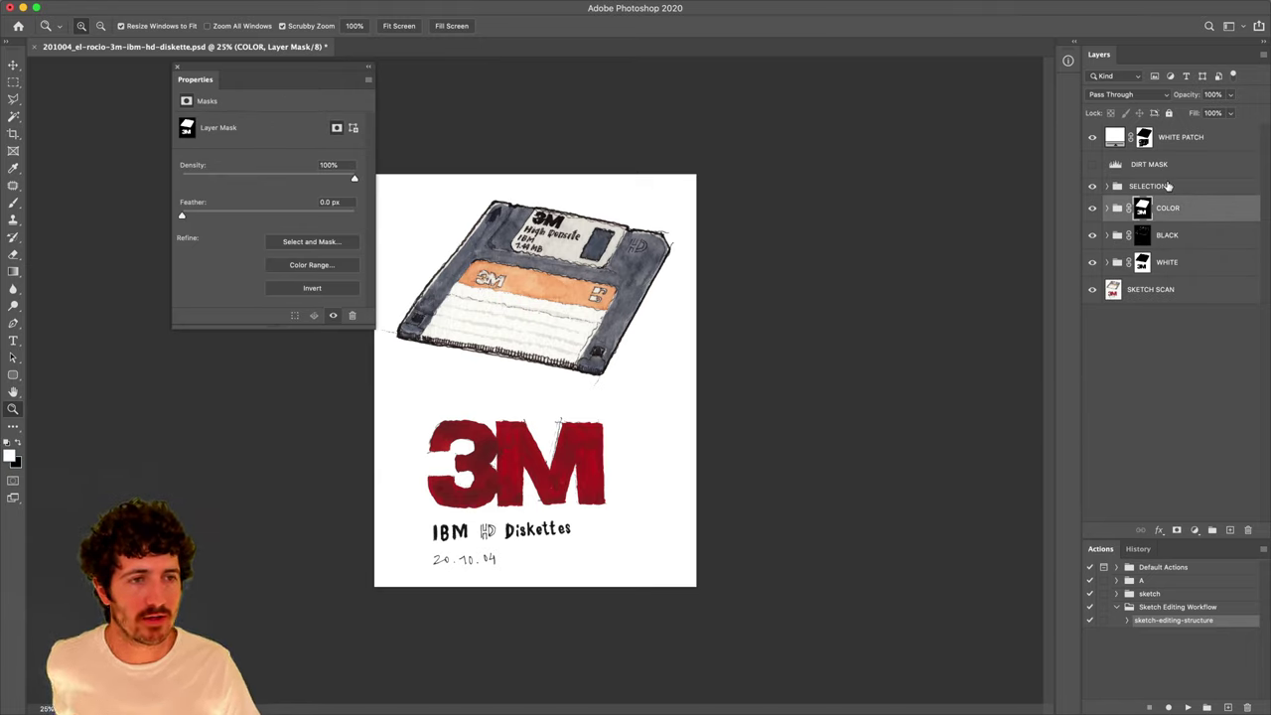
# Delete the SELECTIONS group with its diskette layer and load the COLOR group's mask as a selection.
pyautogui.click(1116, 185)
pyautogui.click(1107, 186)
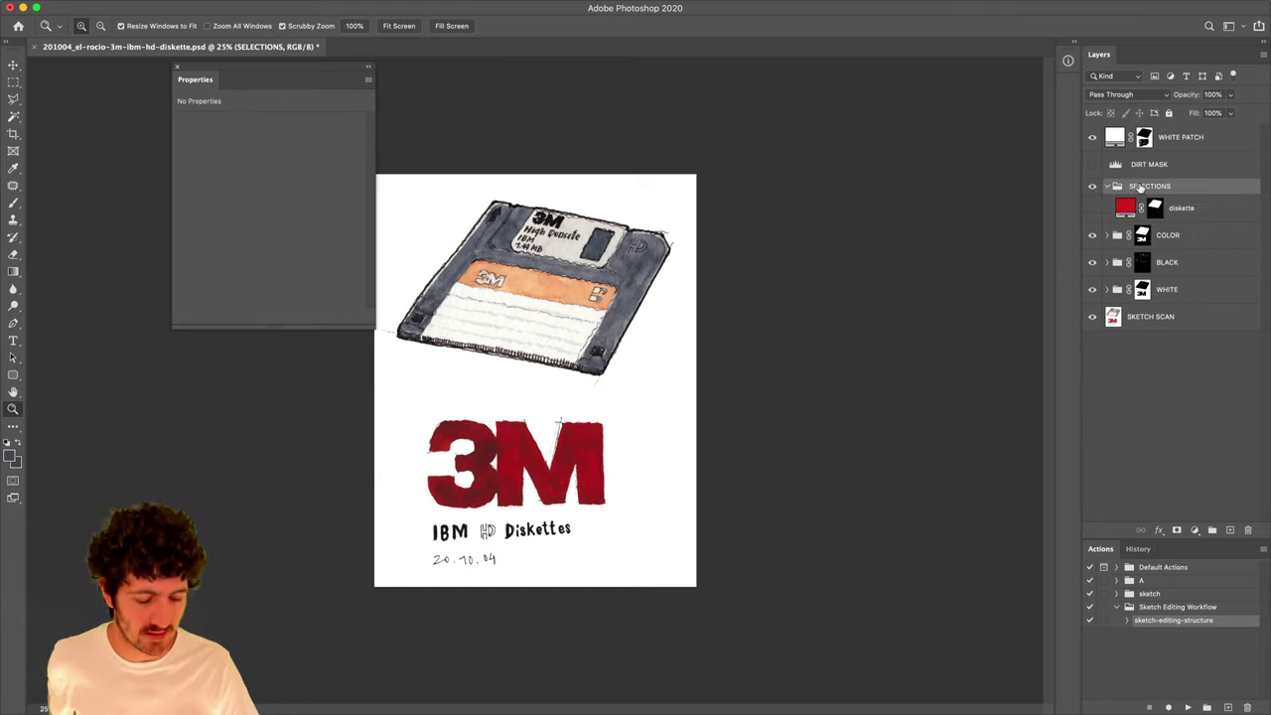
pyautogui.press('BackSpace')
pyautogui.keyDown('super'); pyautogui.click(1142, 191); pyautogui.keyUp('super')
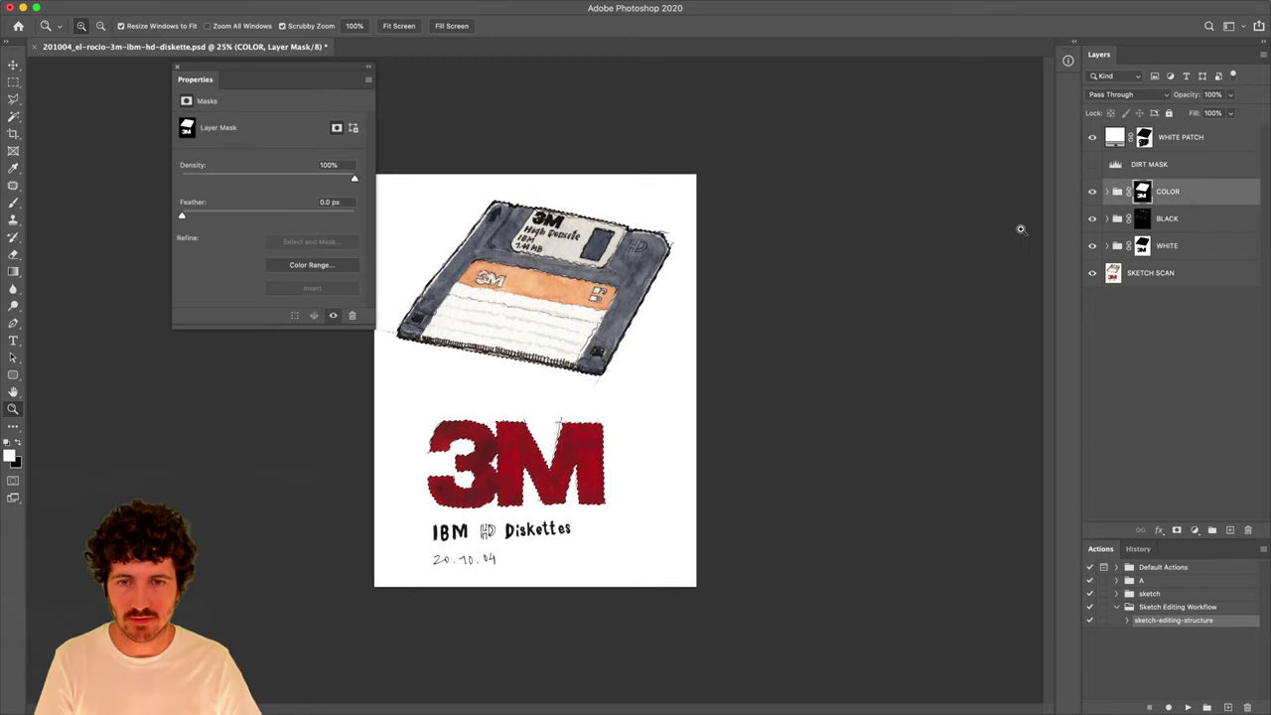
# Save the diskette PSD with no layer active, shift the floating Properties panel aside, and close the document.
pyautogui.press('v')
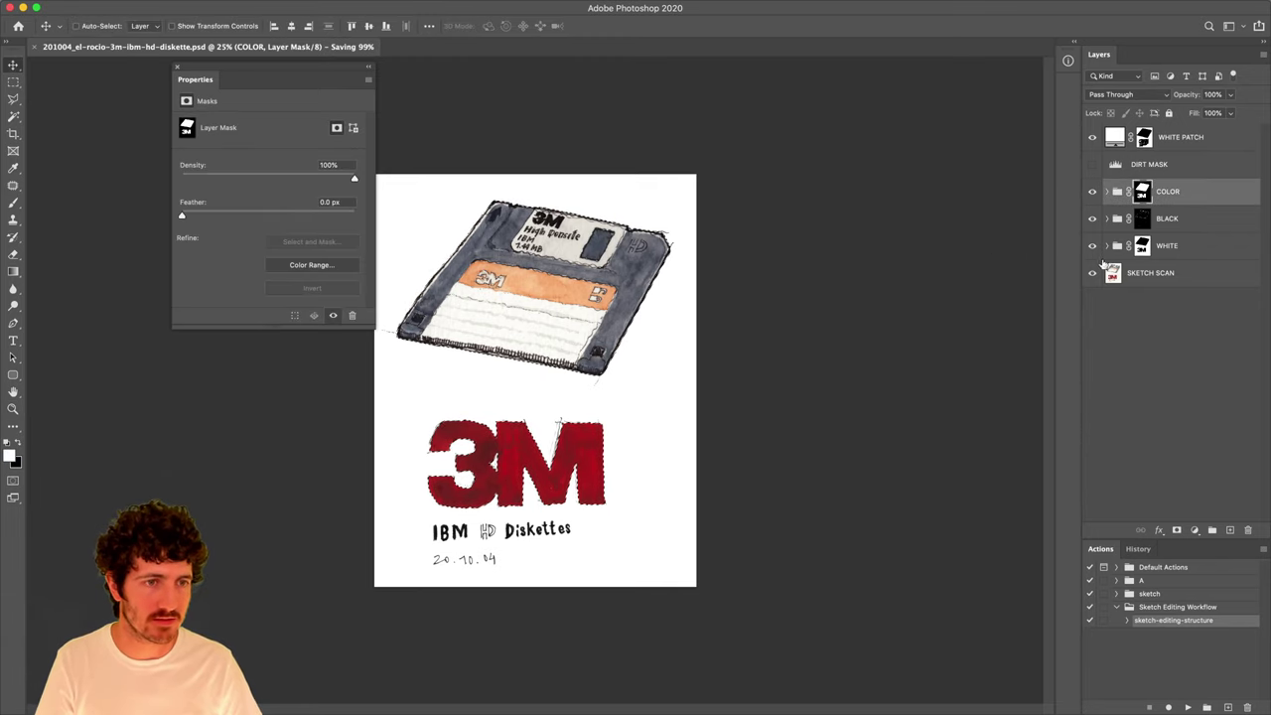
pyautogui.click(1155, 380)
pyautogui.click(76, 26)
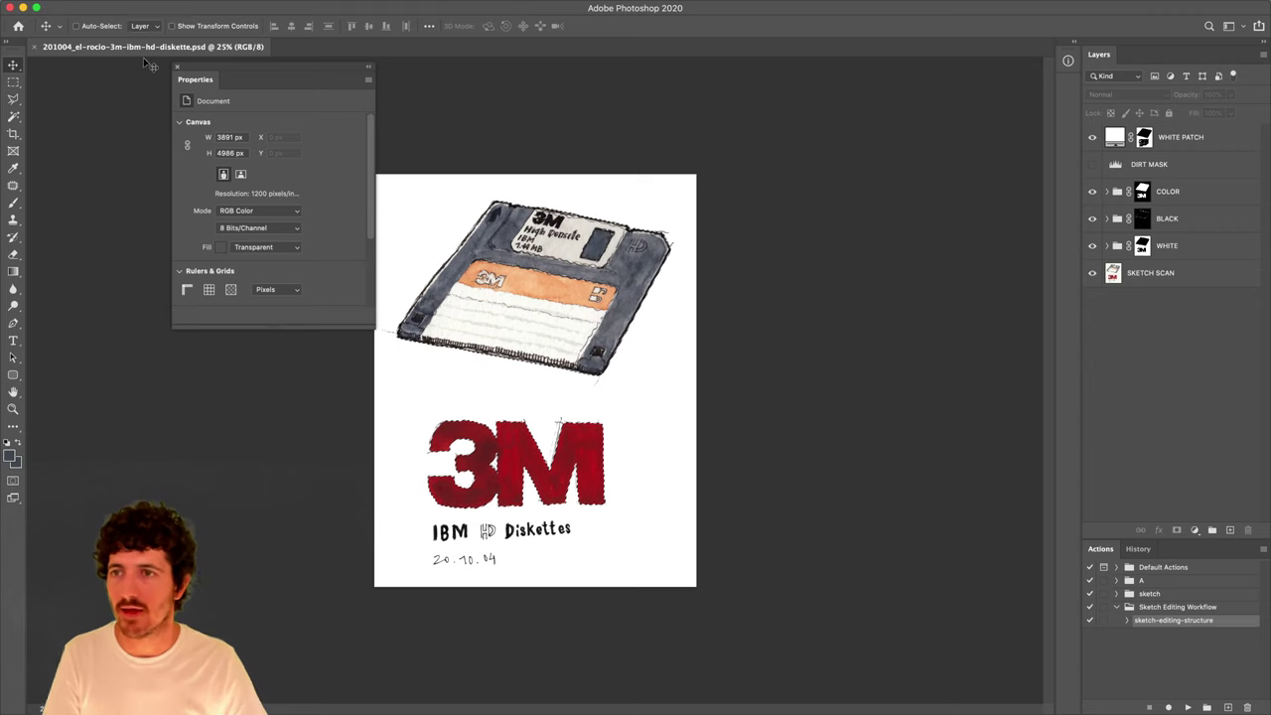
pyautogui.click(104, 7)
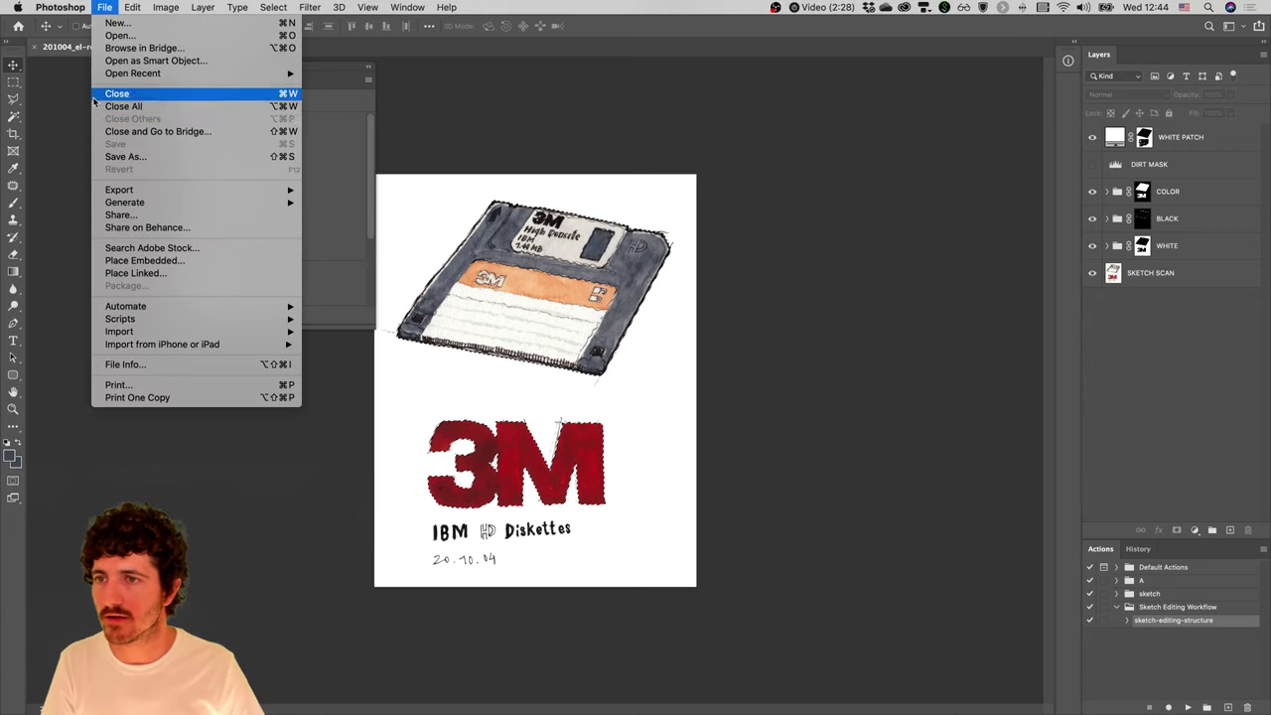
pyautogui.click(279, 155)
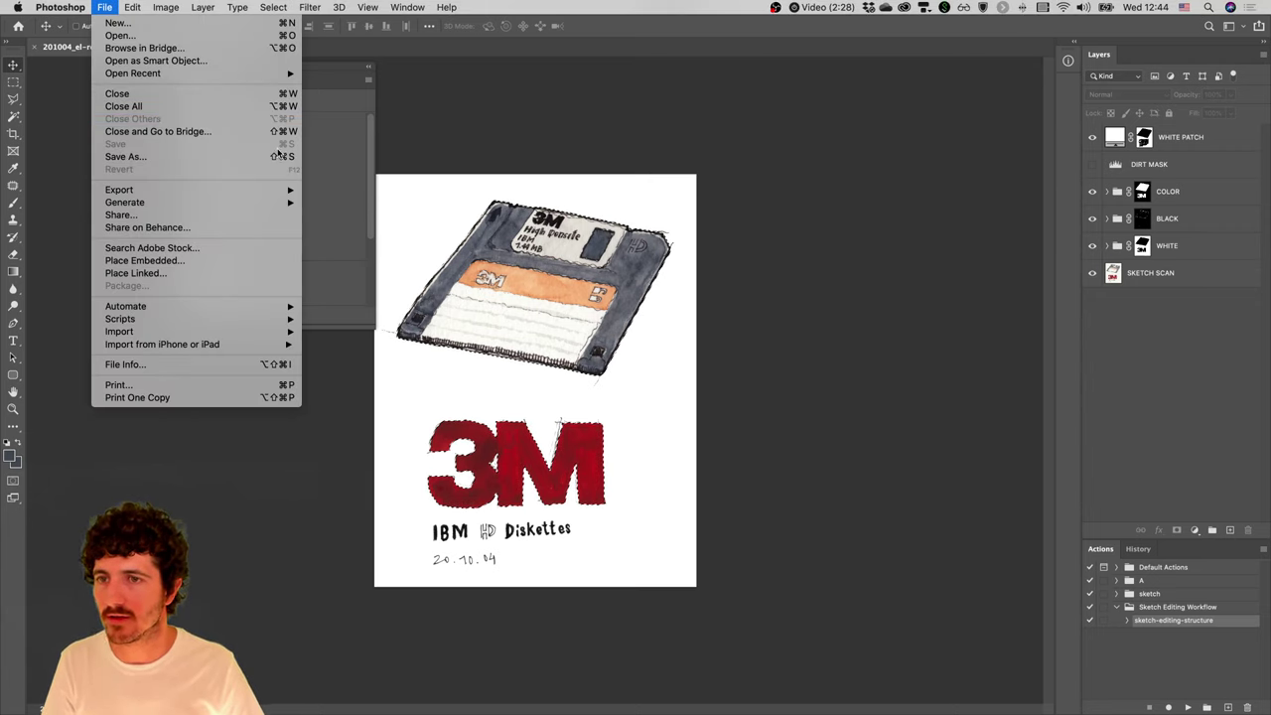
pyautogui.moveTo(304, 94); pyautogui.dragTo(178, 93)
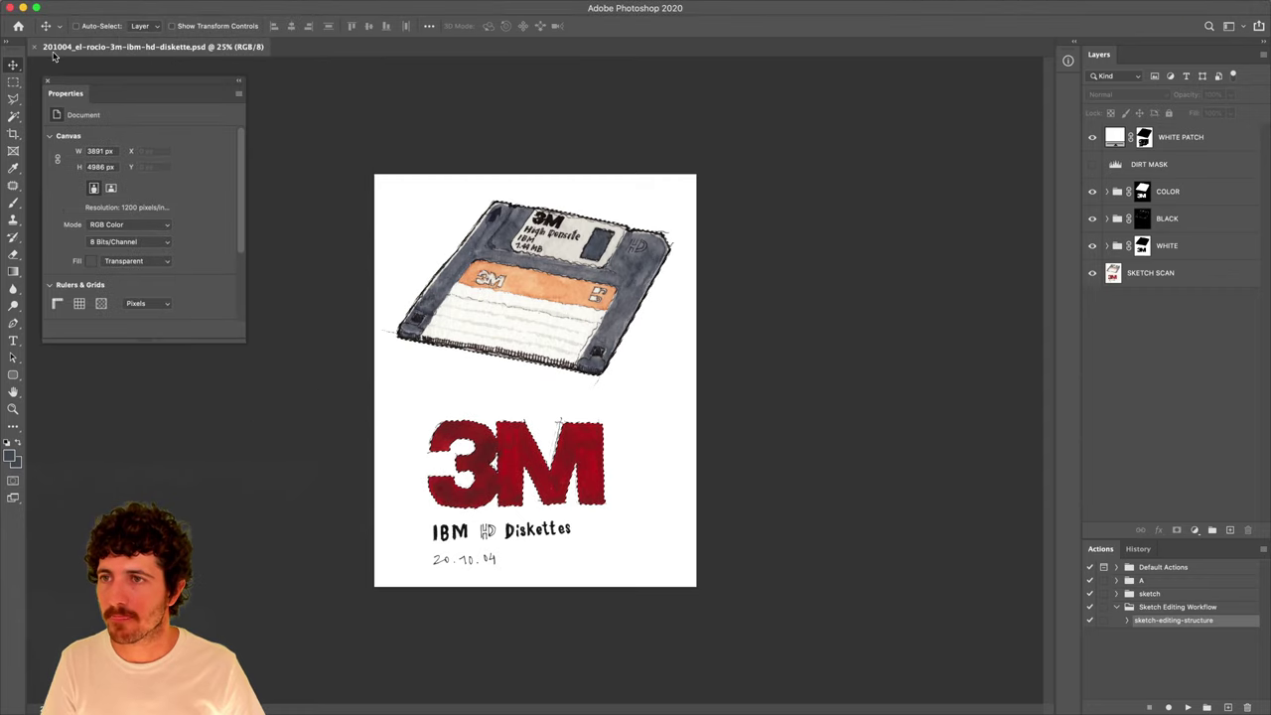
pyautogui.click(35, 48)
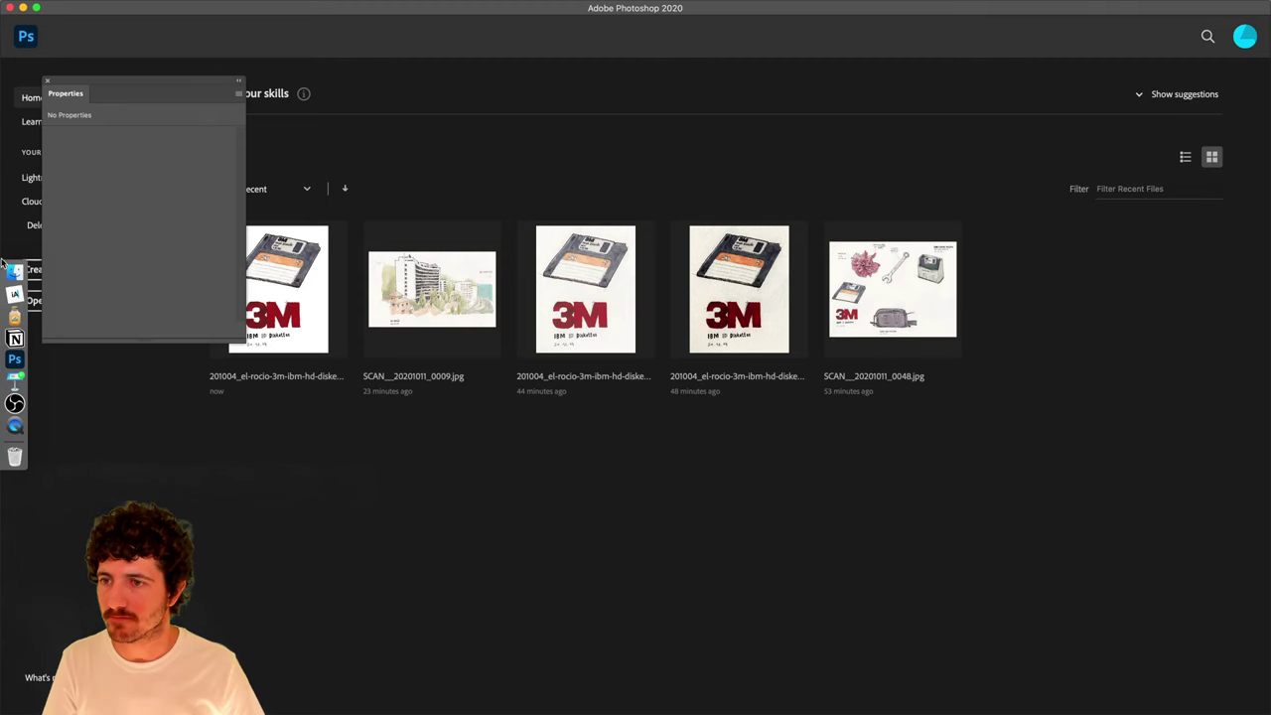
# Switch to Finder and reopen 201004_el-rocio-3m-ibm-hd-diskette.psd from its project folder, shown as icons.
pyautogui.click(13, 270)
pyautogui.click(777, 139)
pyautogui.press('super+1')
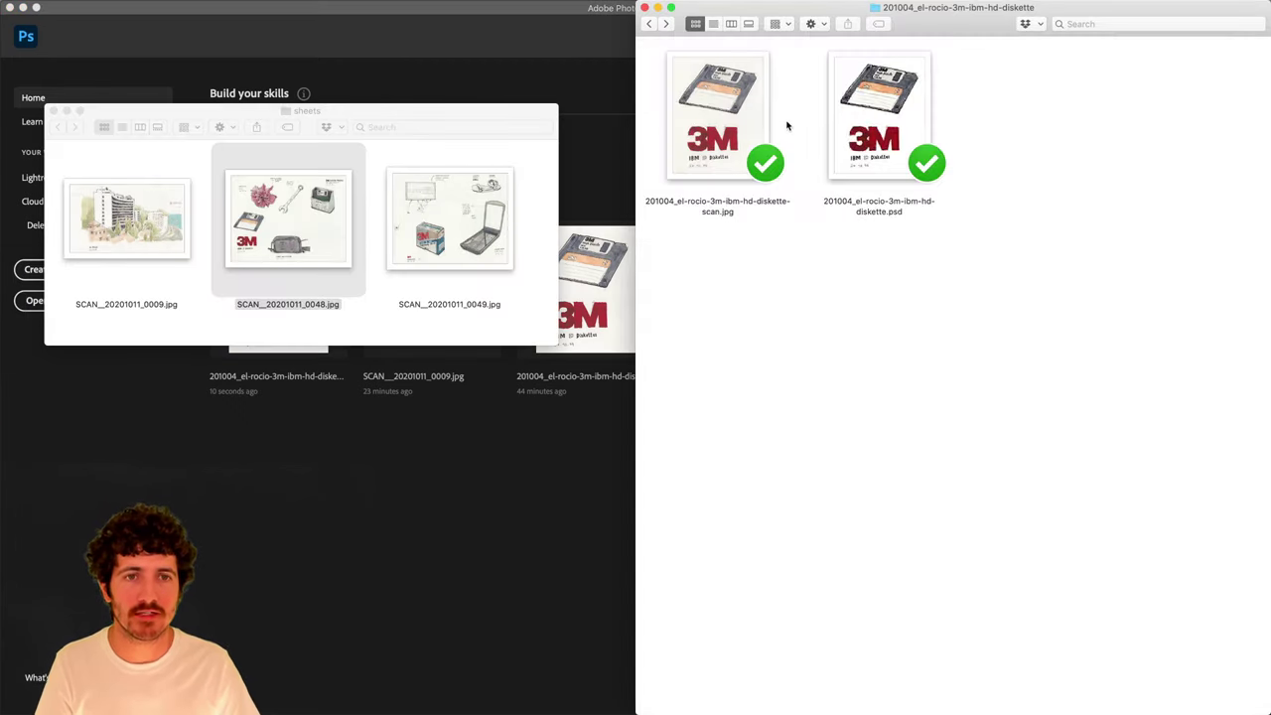
pyautogui.click(889, 121)
pyautogui.click(724, 126)
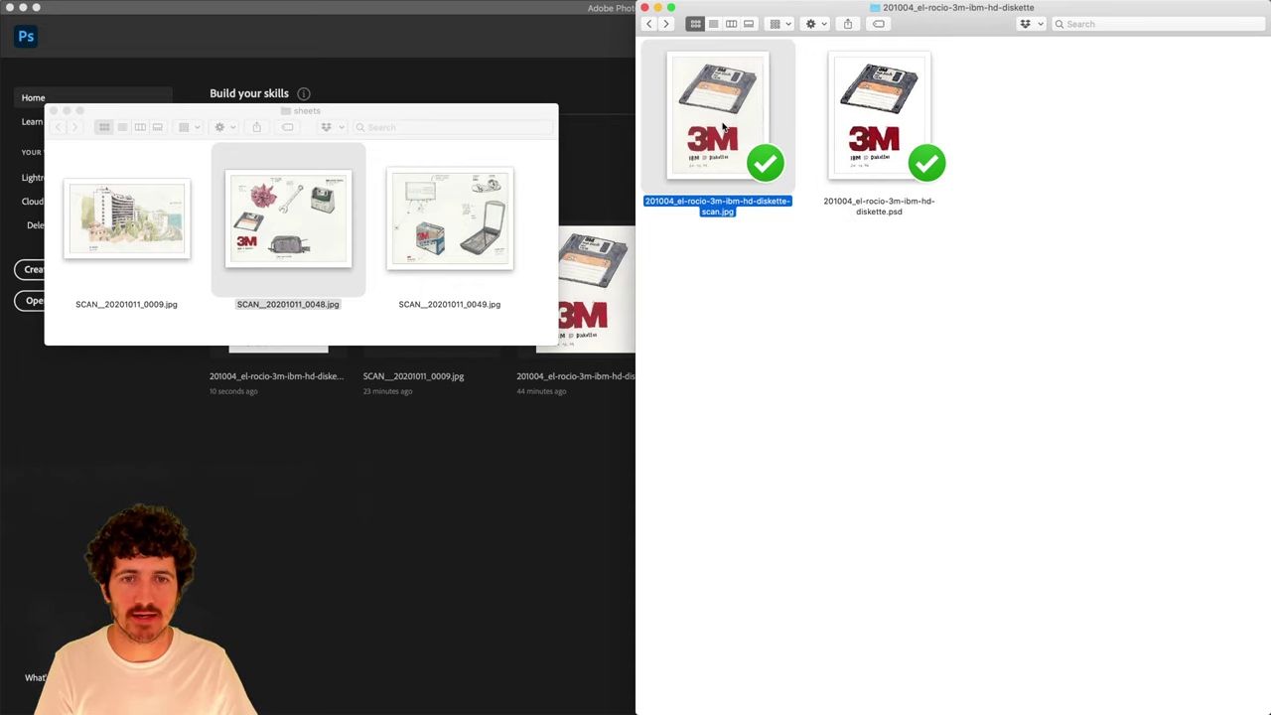
pyautogui.doubleClick(883, 129)
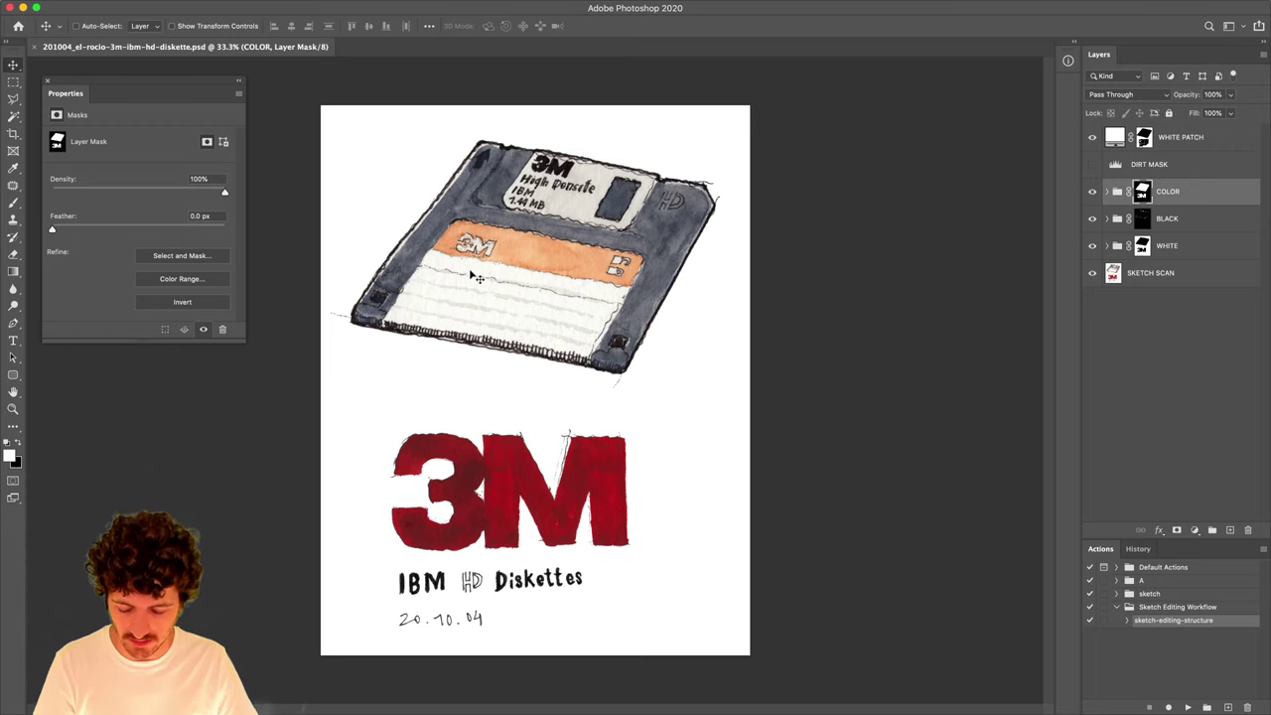
# Save a progressive JPEG copy named 201004_el-rocio-3m-ibm-hd-diskette-edit.jpg in the same folder at quality 10.
pyautogui.press('super')
pyautogui.press('shift+super+s')
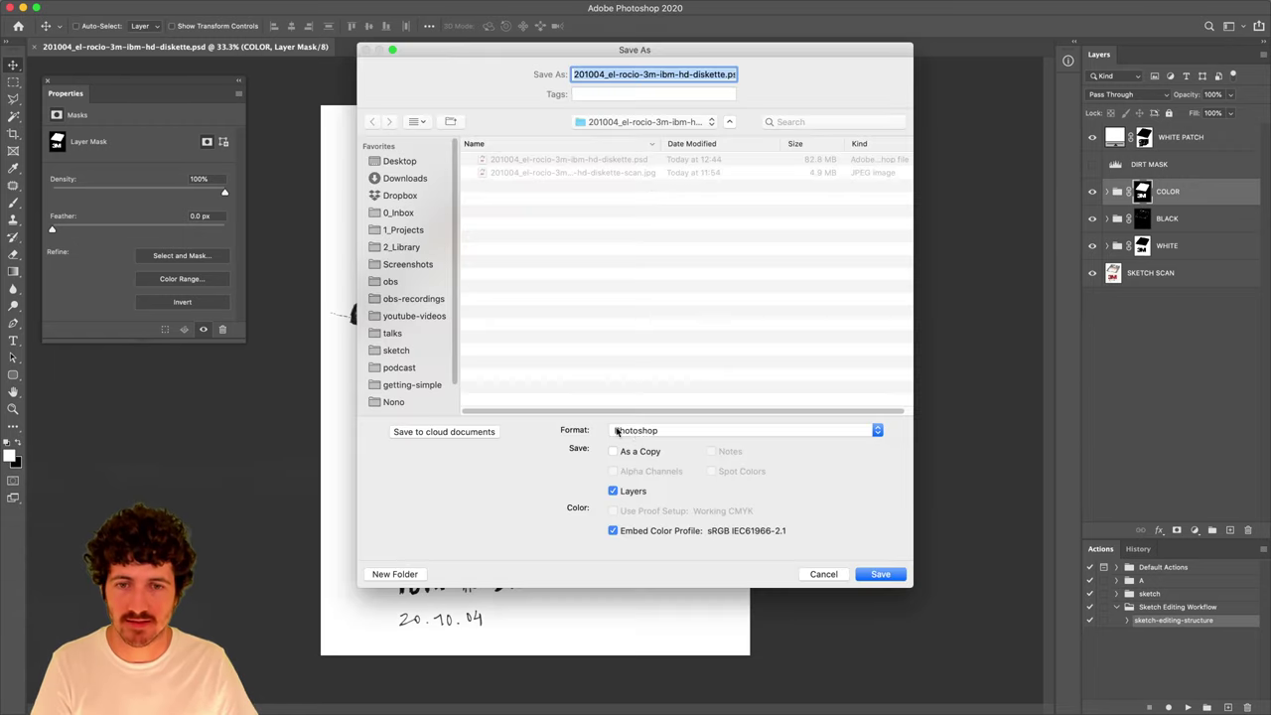
pyautogui.click(644, 433)
pyautogui.press('Return')
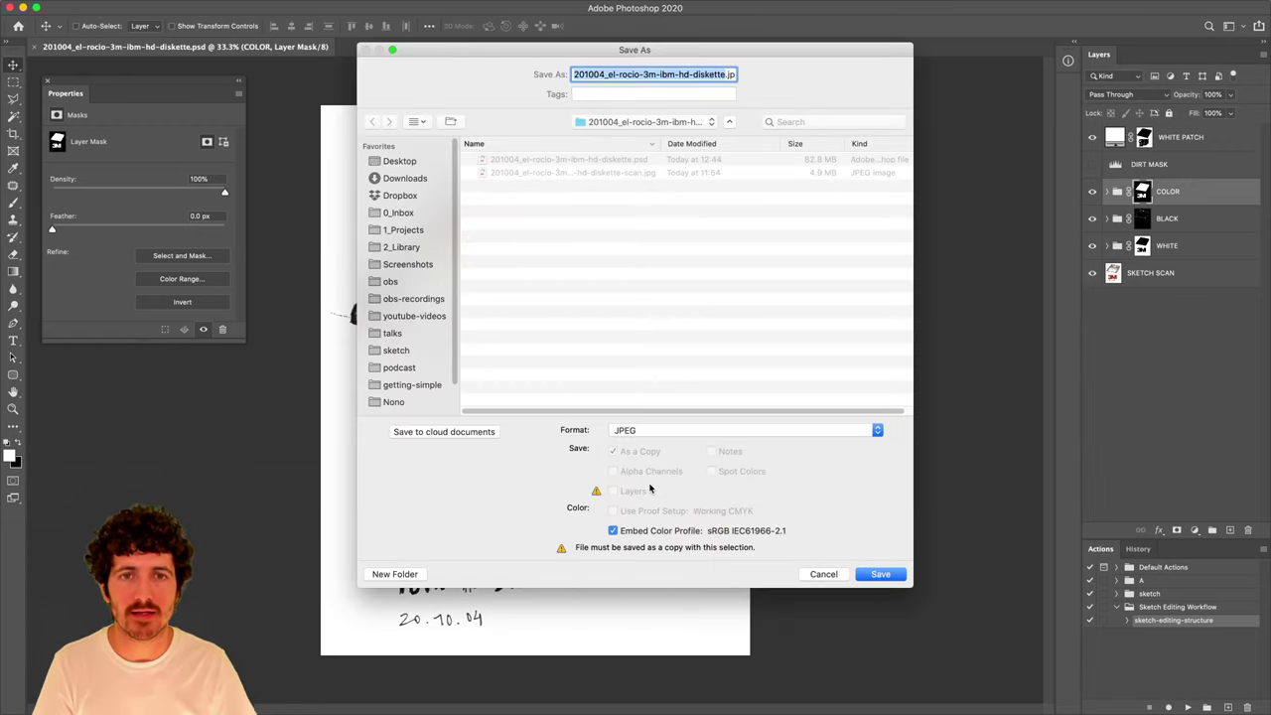
pyautogui.click(728, 75)
pyautogui.write('-edit')
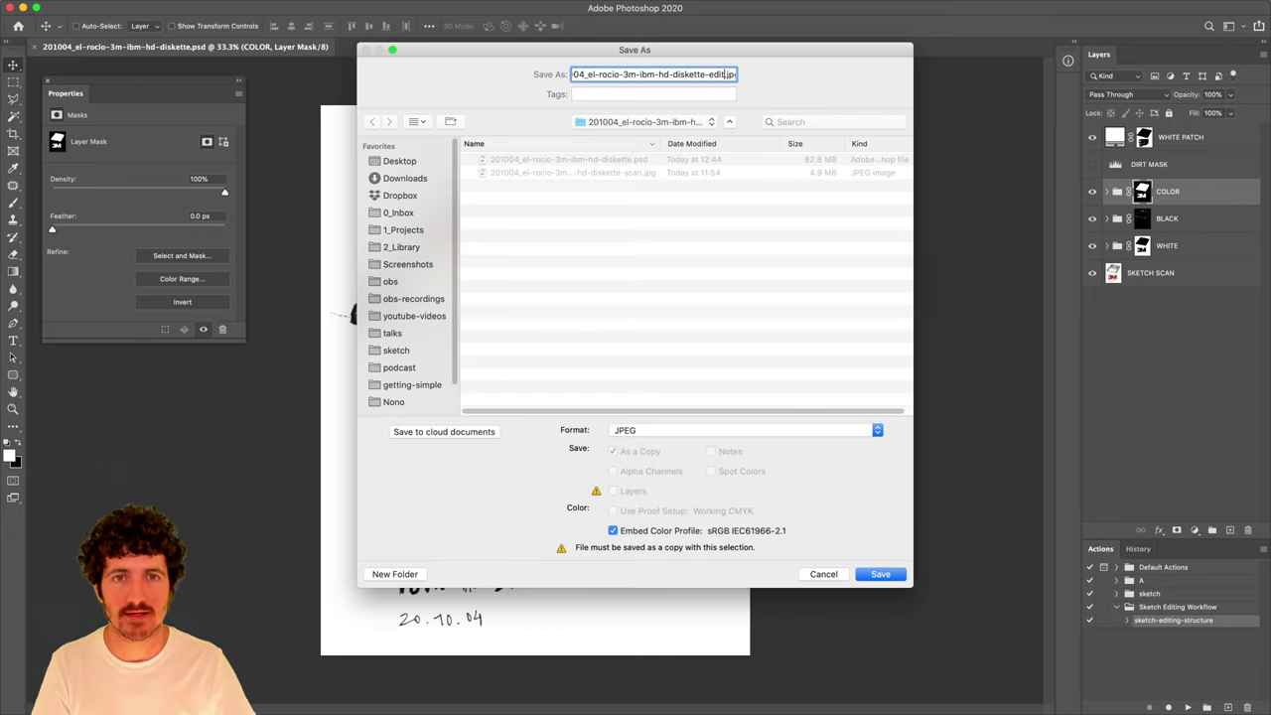
pyautogui.click(880, 576)
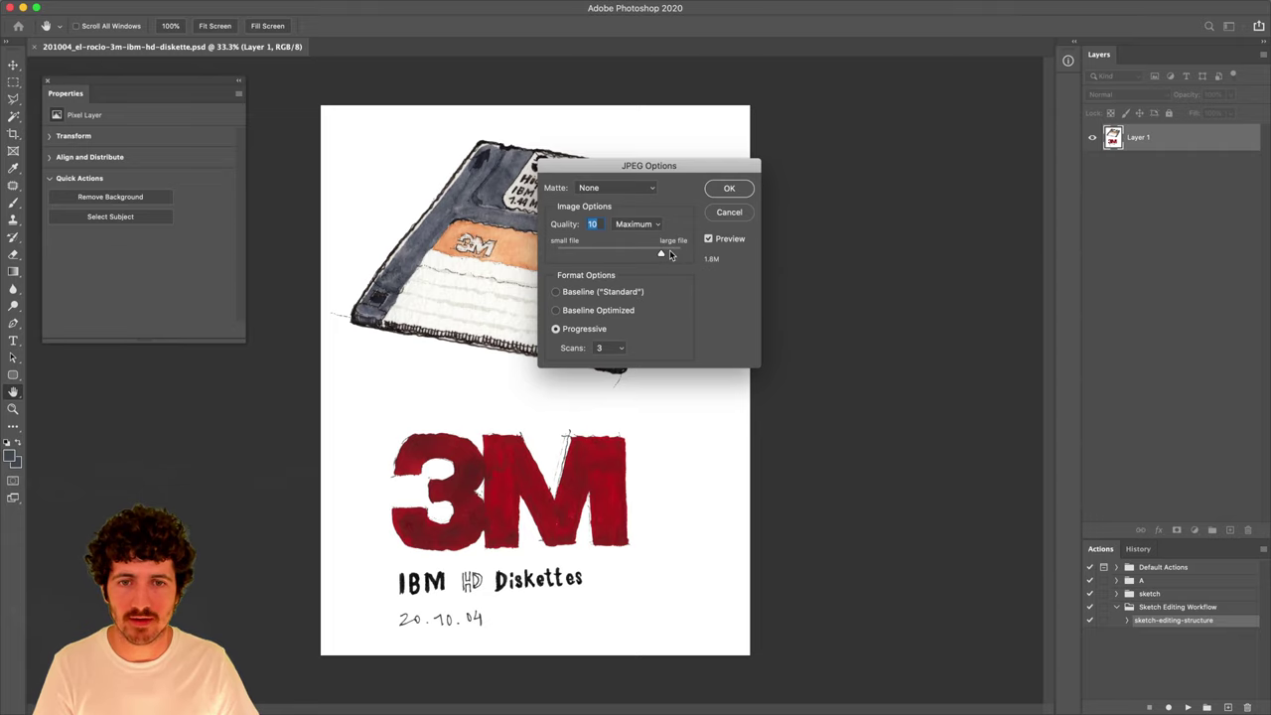
pyautogui.click(729, 190)
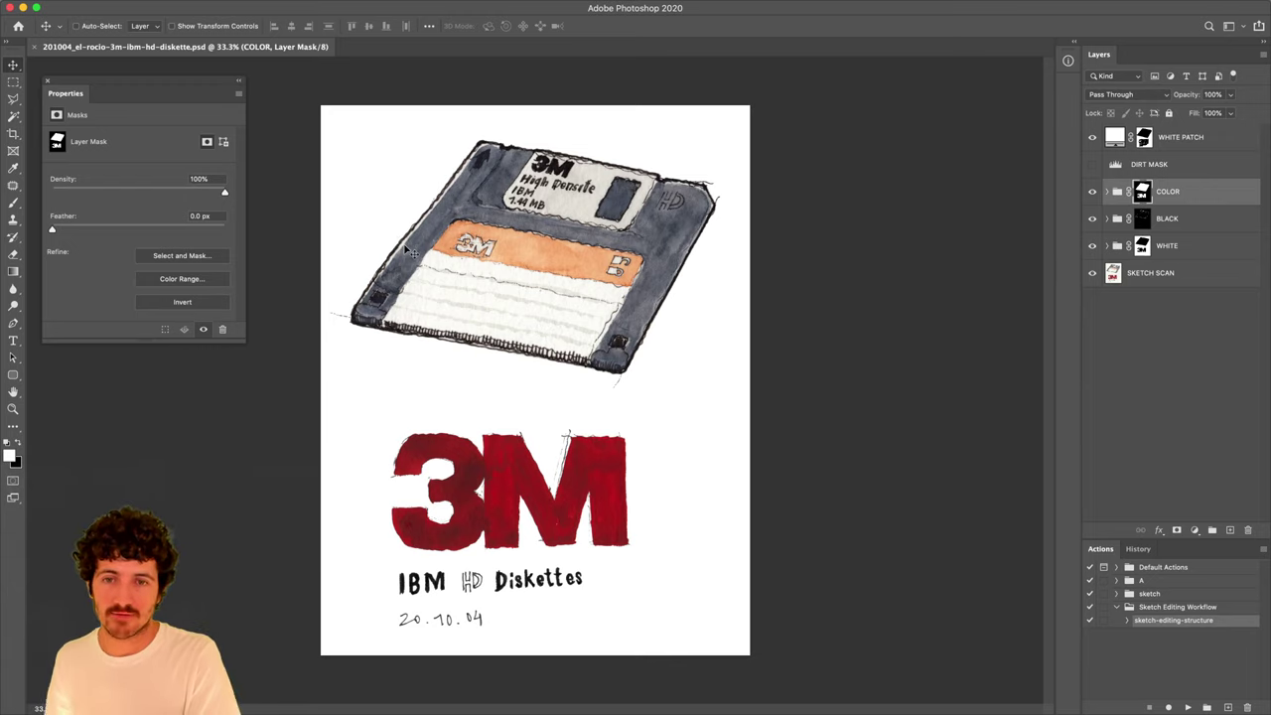
# Set up a Save for Web export as a High-quality JPEG at quality 60 and a width of 2500 px.
pyautogui.press('super')
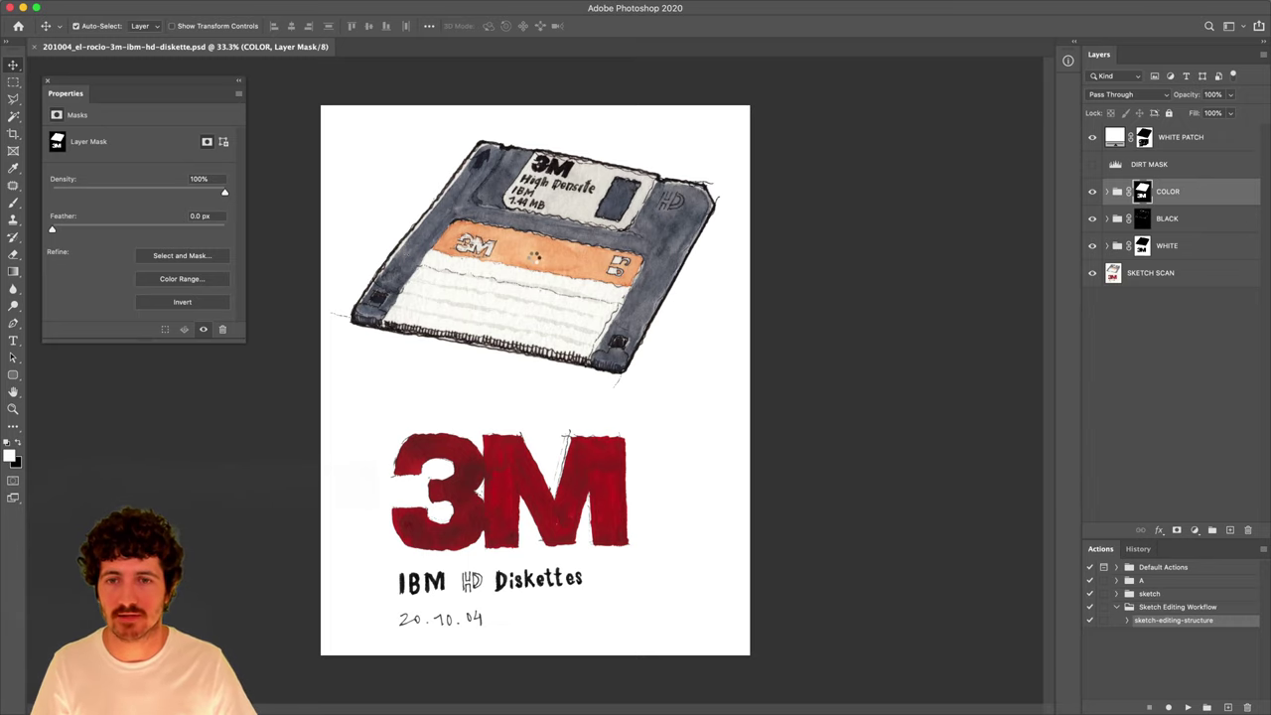
pyautogui.press('super+alt+shift+s')
pyautogui.click(758, 160)
pyautogui.click(745, 160)
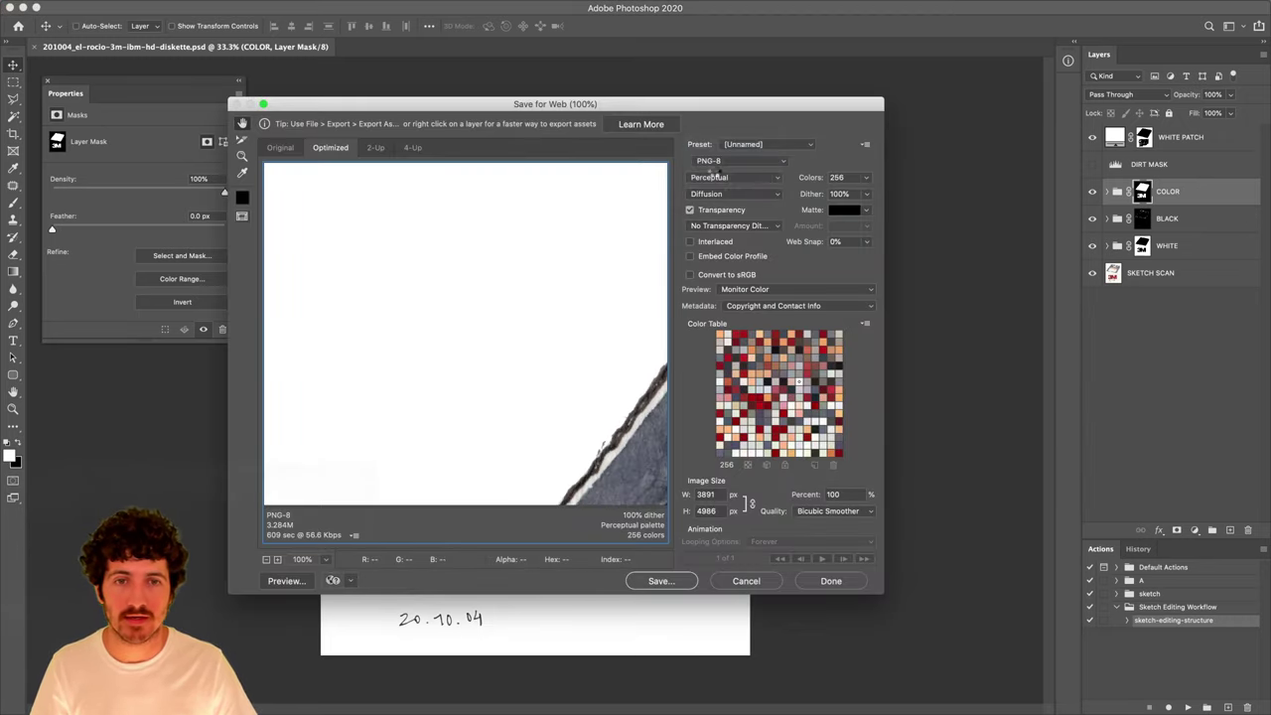
pyautogui.click(740, 159)
pyautogui.click(739, 143)
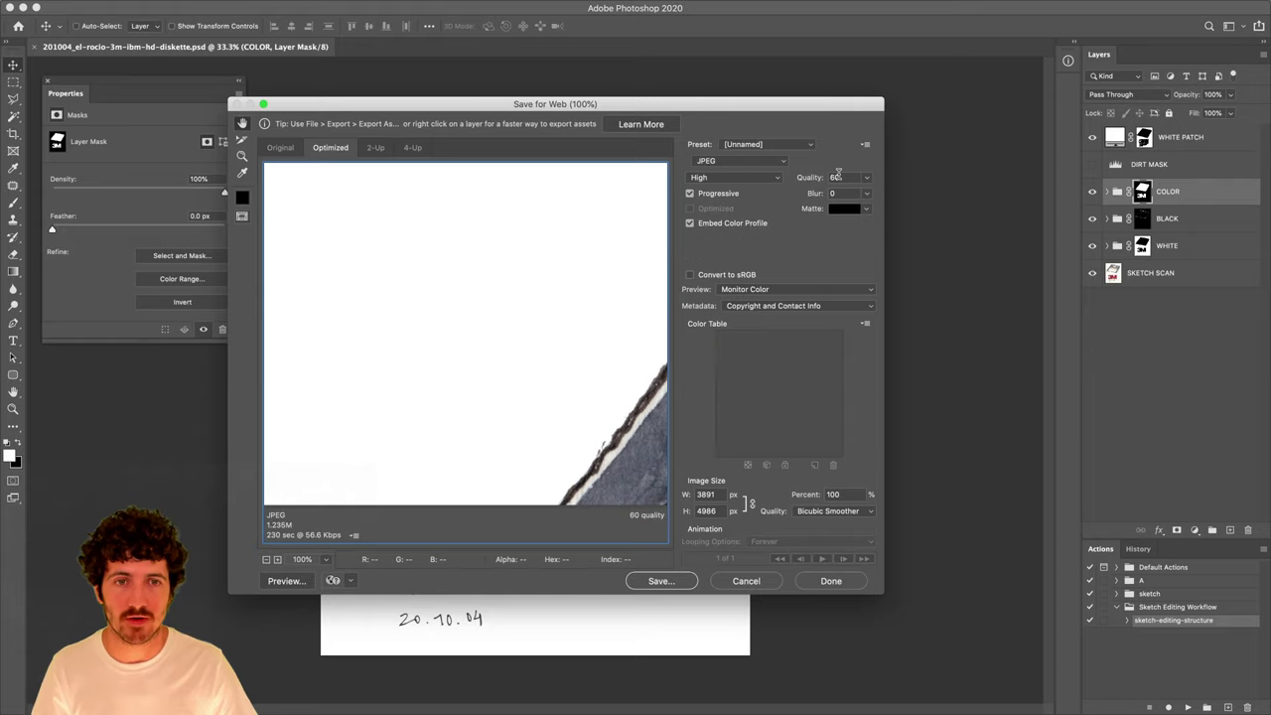
pyautogui.moveTo(719, 495); pyautogui.dragTo(679, 497)
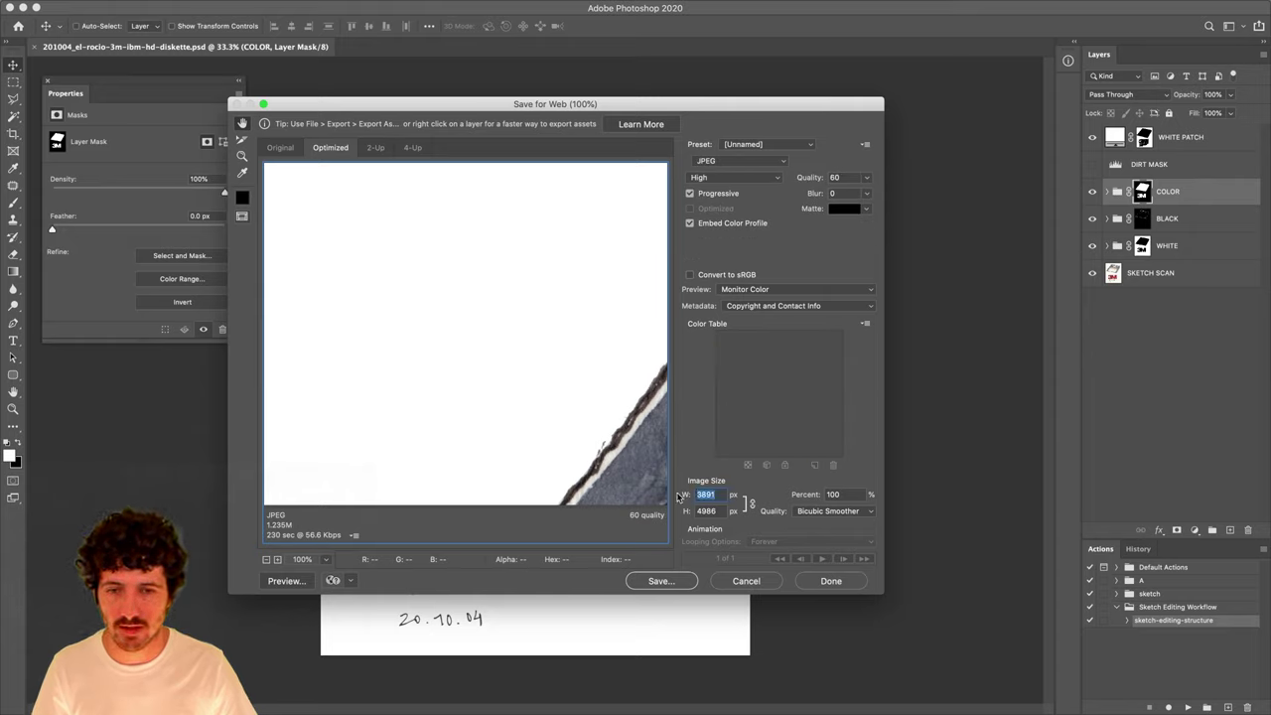
pyautogui.write('2500')
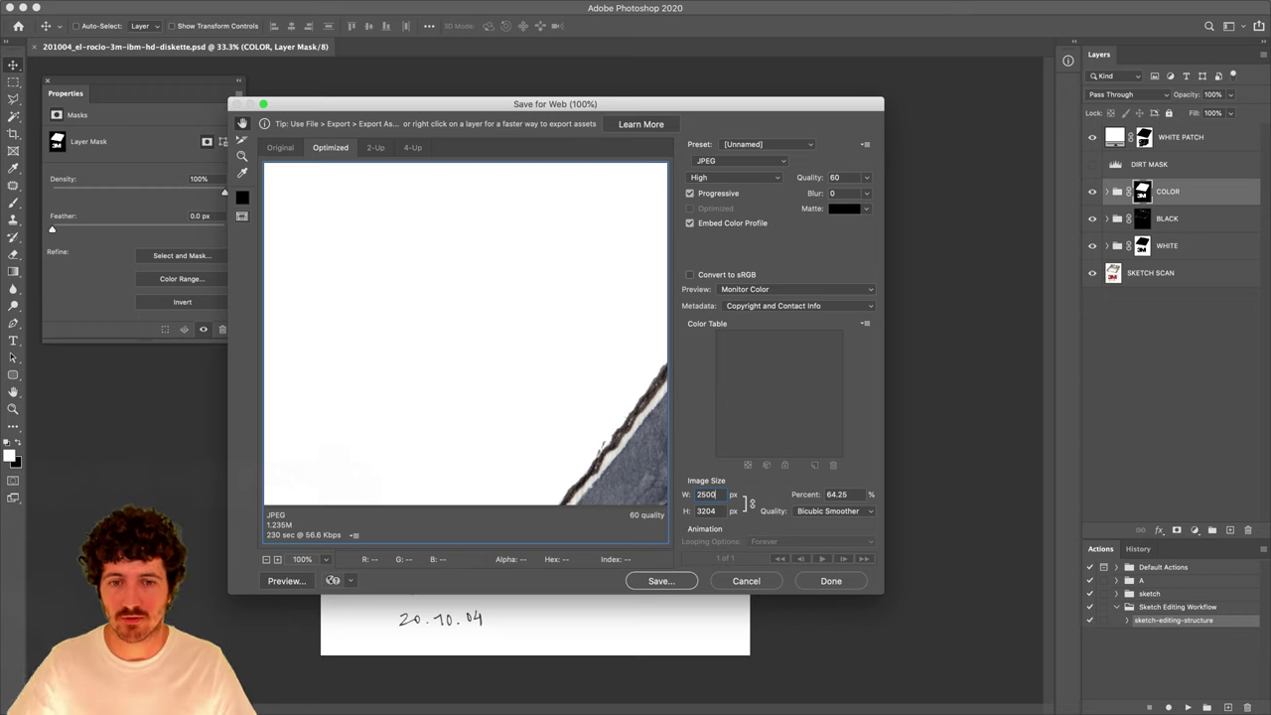
pyautogui.click(564, 442)
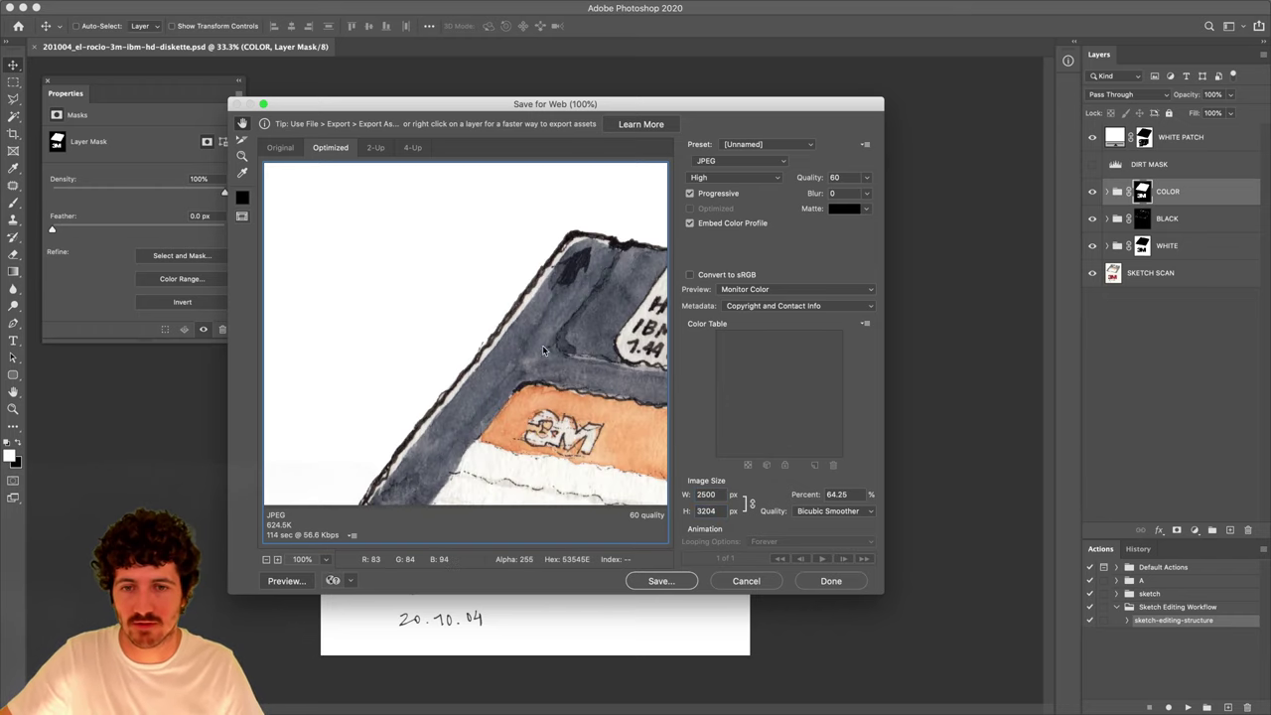
# Fit the export preview in view and save the web JPEG to the Desktop as sketch-201004-el-rocio-3m-ibm-hd-diskette.jpg.
pyautogui.click(294, 562)
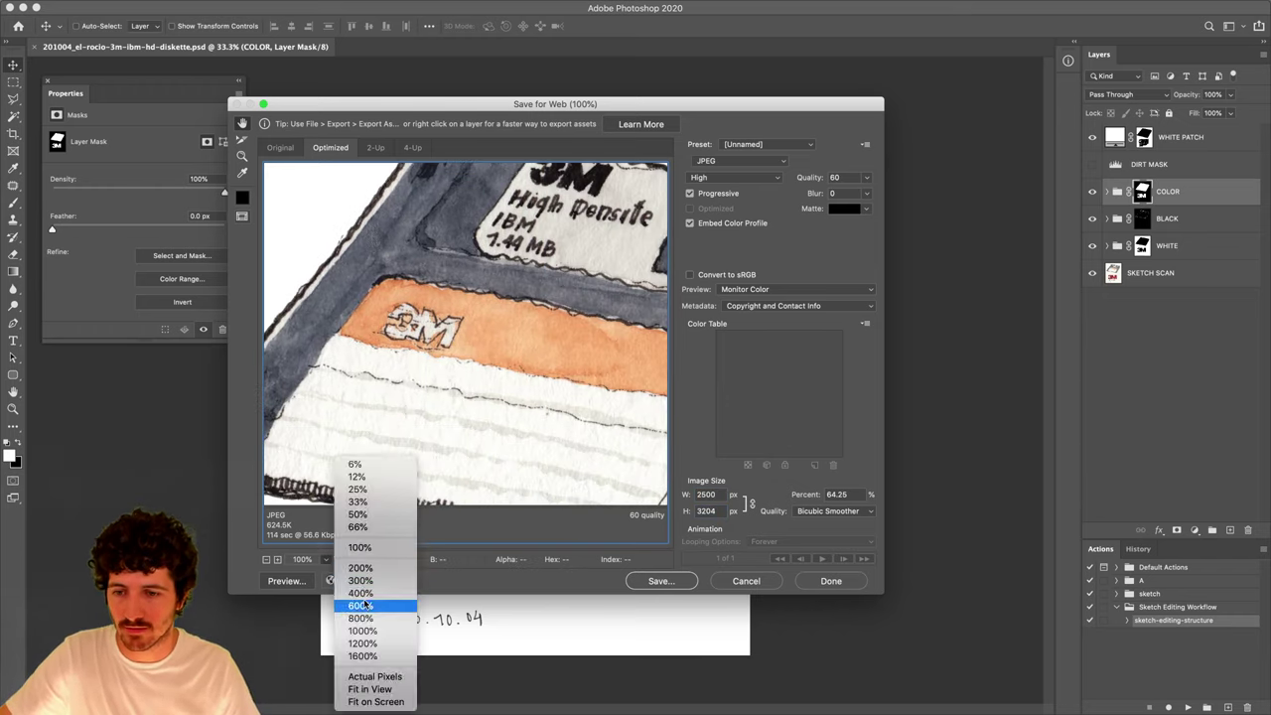
pyautogui.click(364, 689)
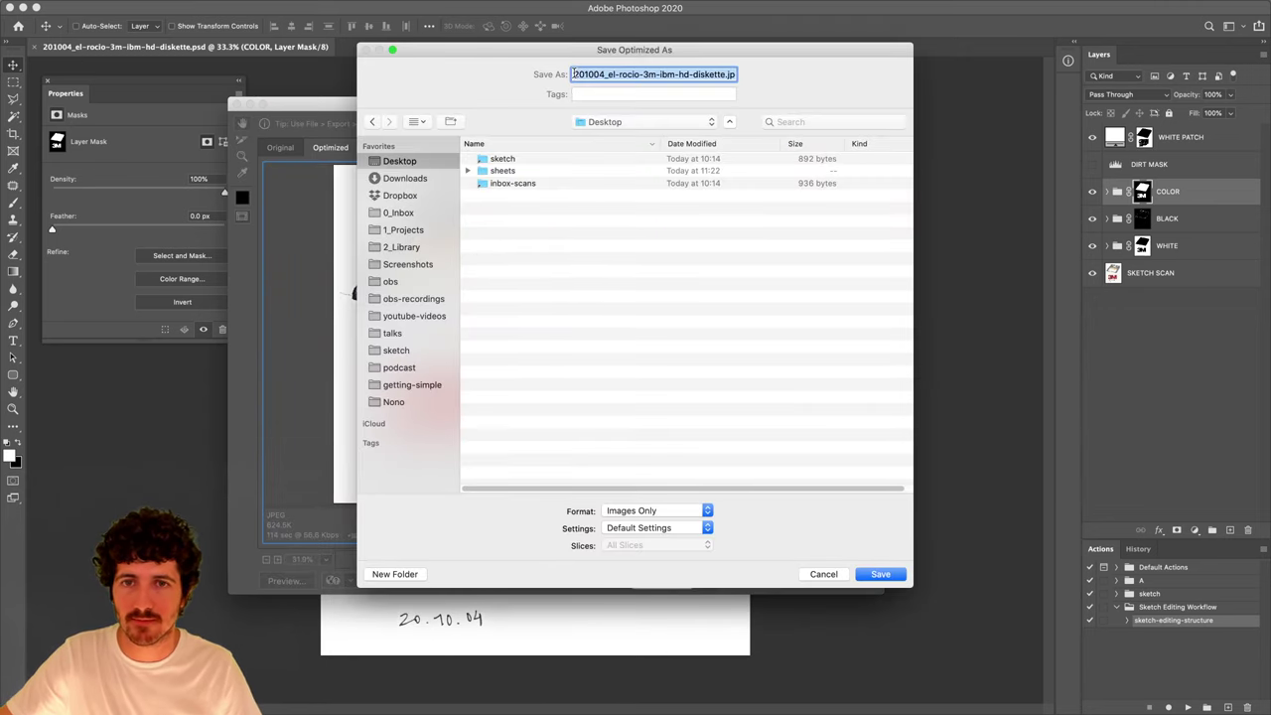
pyautogui.click(574, 74)
pyautogui.write('sketch-')
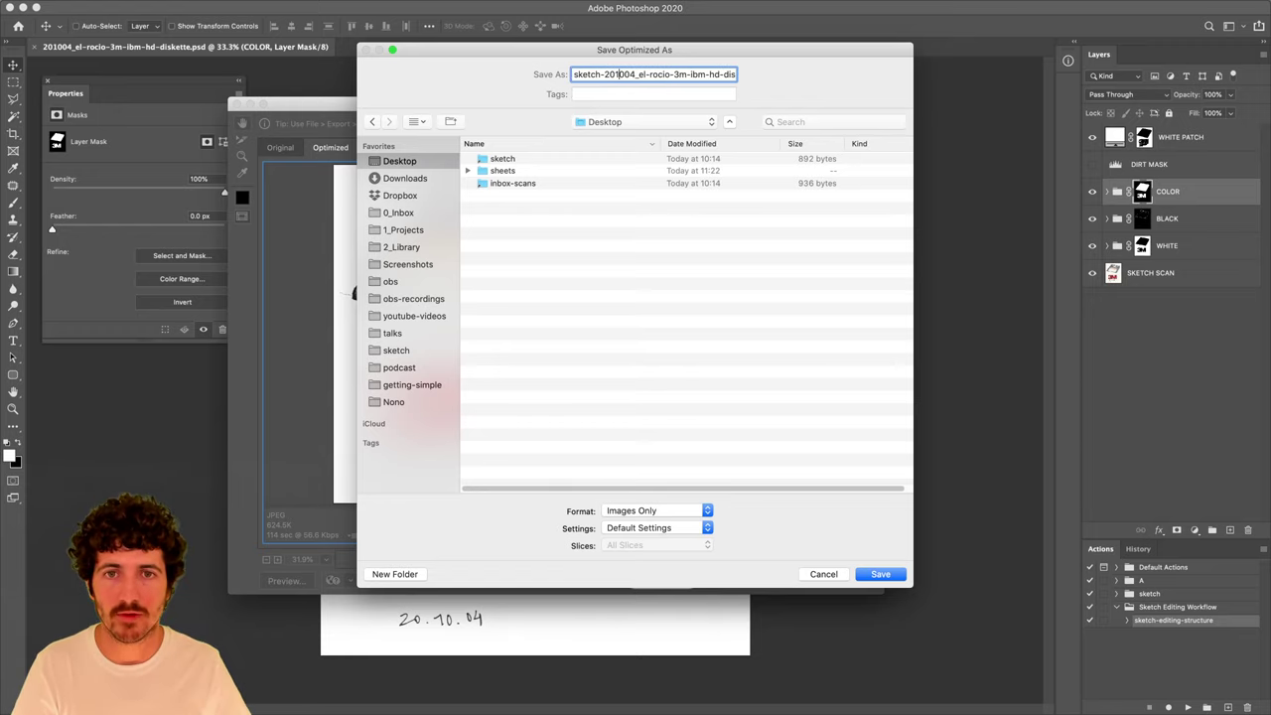
pyautogui.press('BackSpace')
pyautogui.write('-')
pyautogui.press('Return')
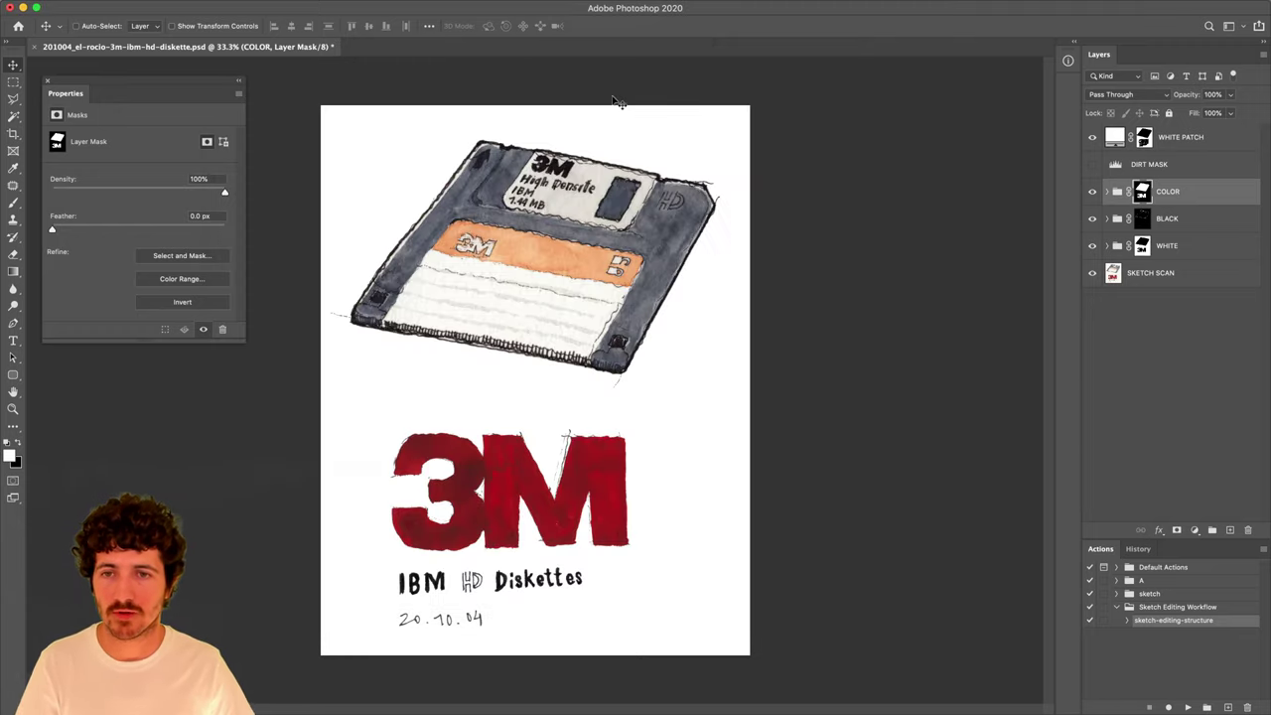
# Save the layered diskette PSD and close the document.
pyautogui.hotkey('ctrl', 's')
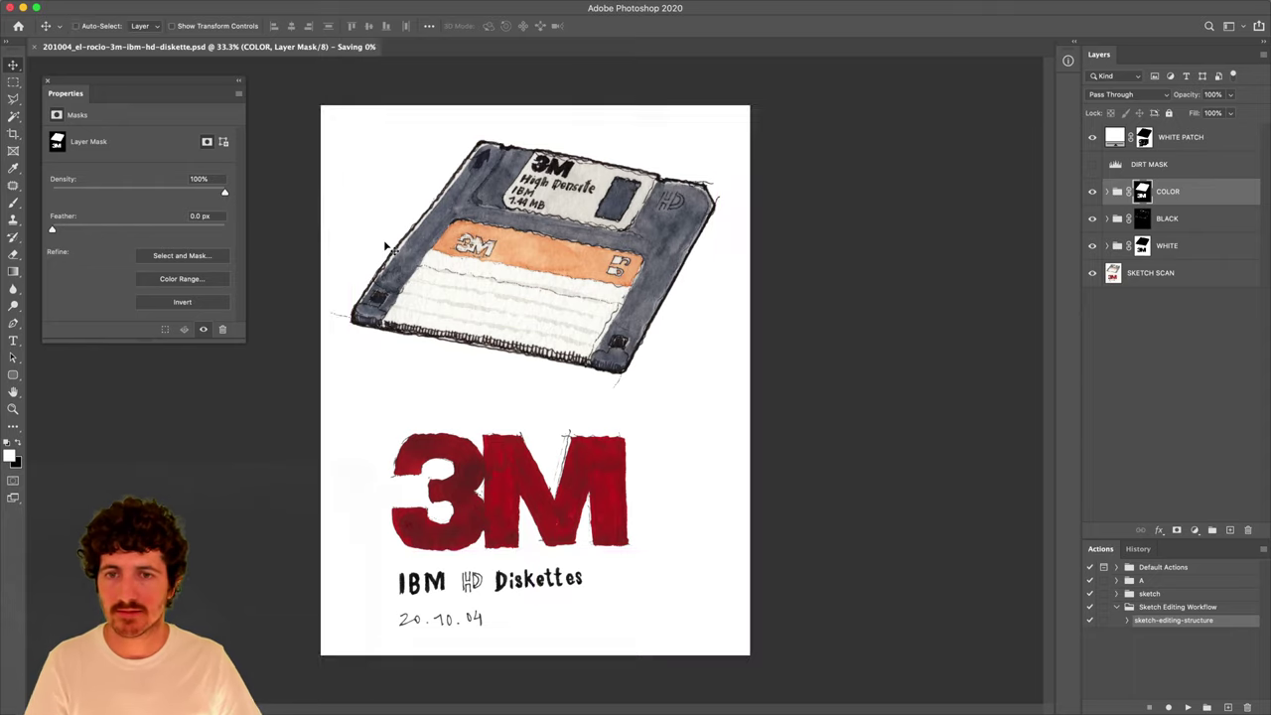
pyautogui.press('super+w')
pyautogui.moveTo(3, 298)
# Switch to Finder and move the exported sketch-201004 JPEG from the Desktop into the 201004_el-rocio-3m-ibm-hd-diskette folder.
pyautogui.click(14, 270)
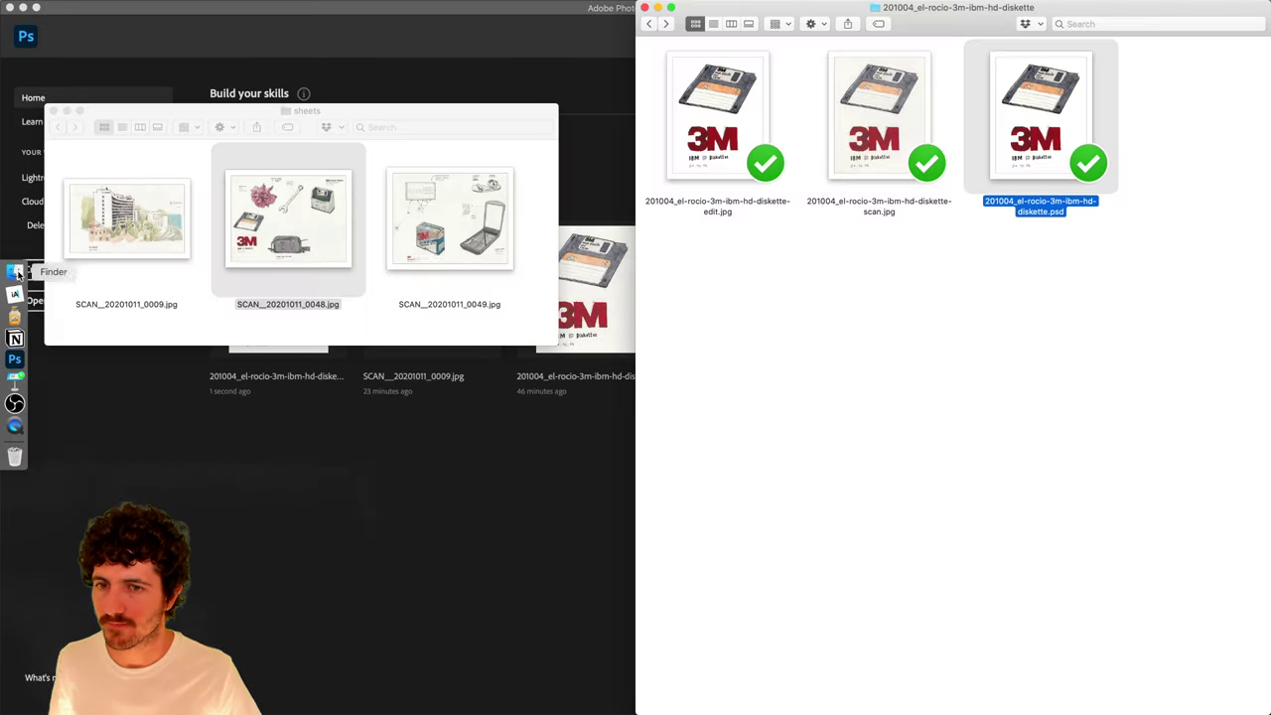
pyautogui.press('F11')
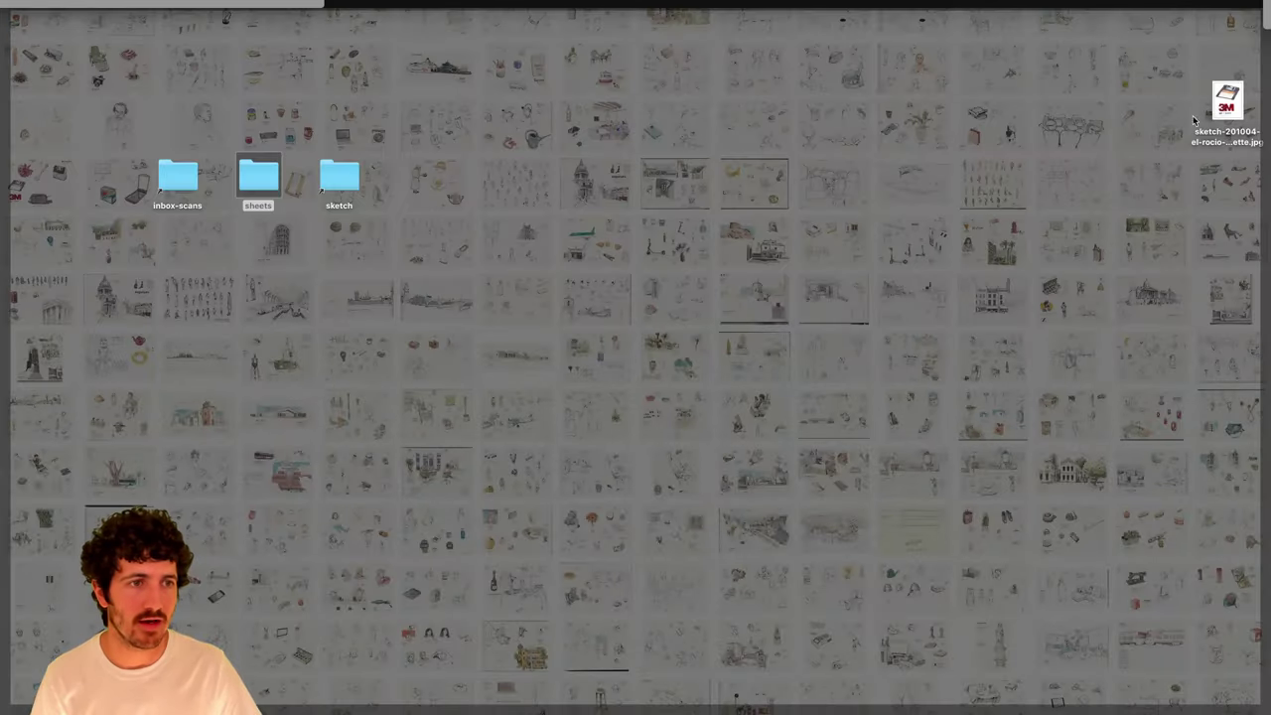
pyautogui.moveTo(196, 474); pyautogui.dragTo(774, 388)
pyautogui.click(743, 264)
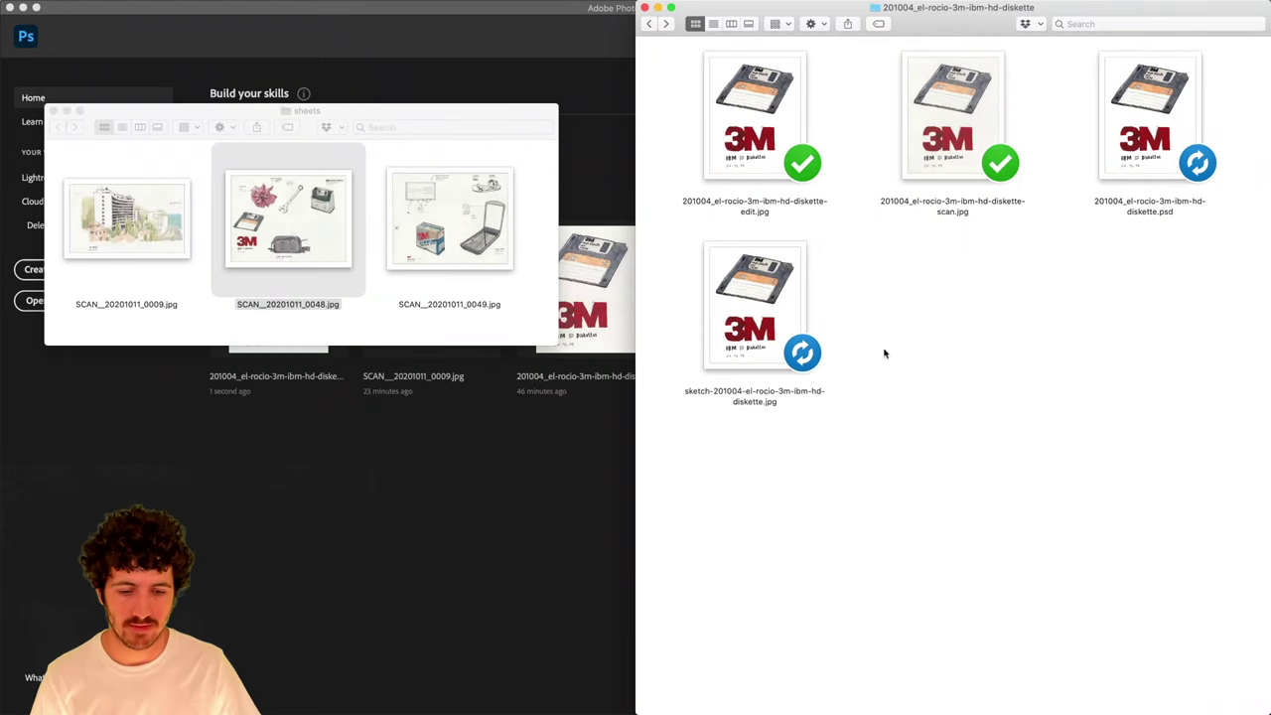
# Open the exported sketch-201004 JPEG in Preview, check it in a smaller window, and close it.
pyautogui.doubleClick(743, 263)
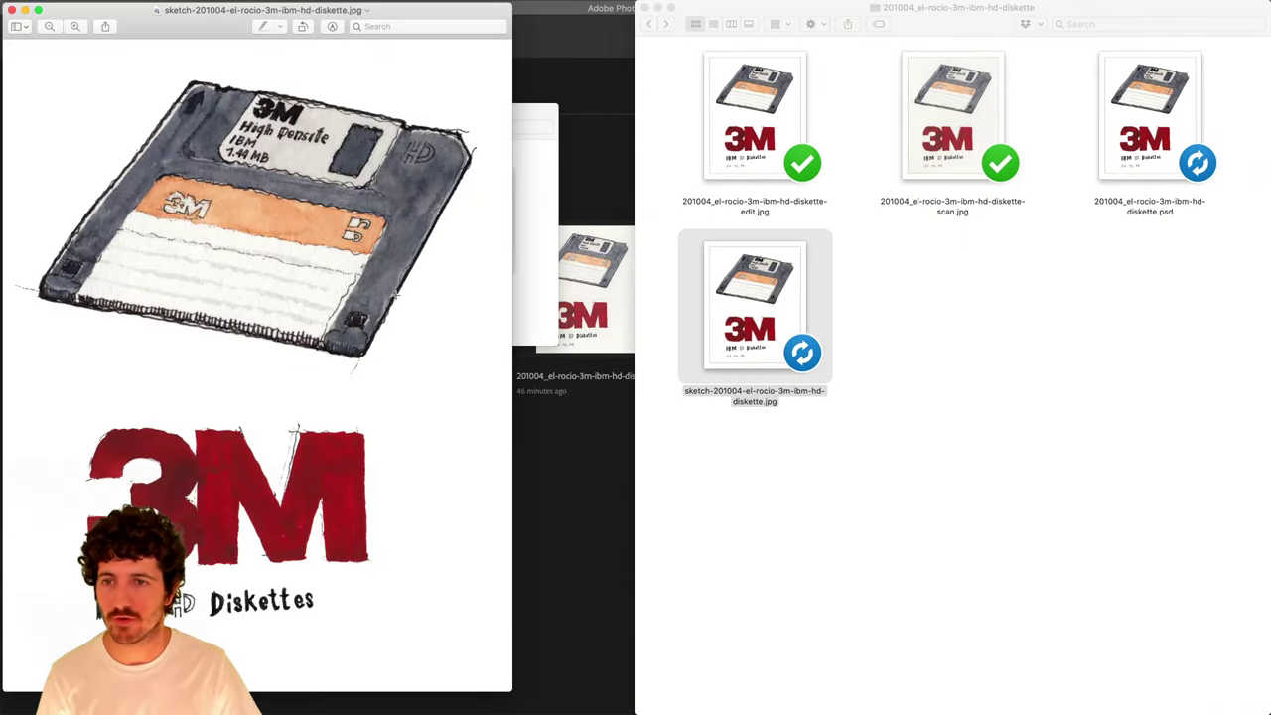
pyautogui.moveTo(511, 689); pyautogui.dragTo(367, 333)
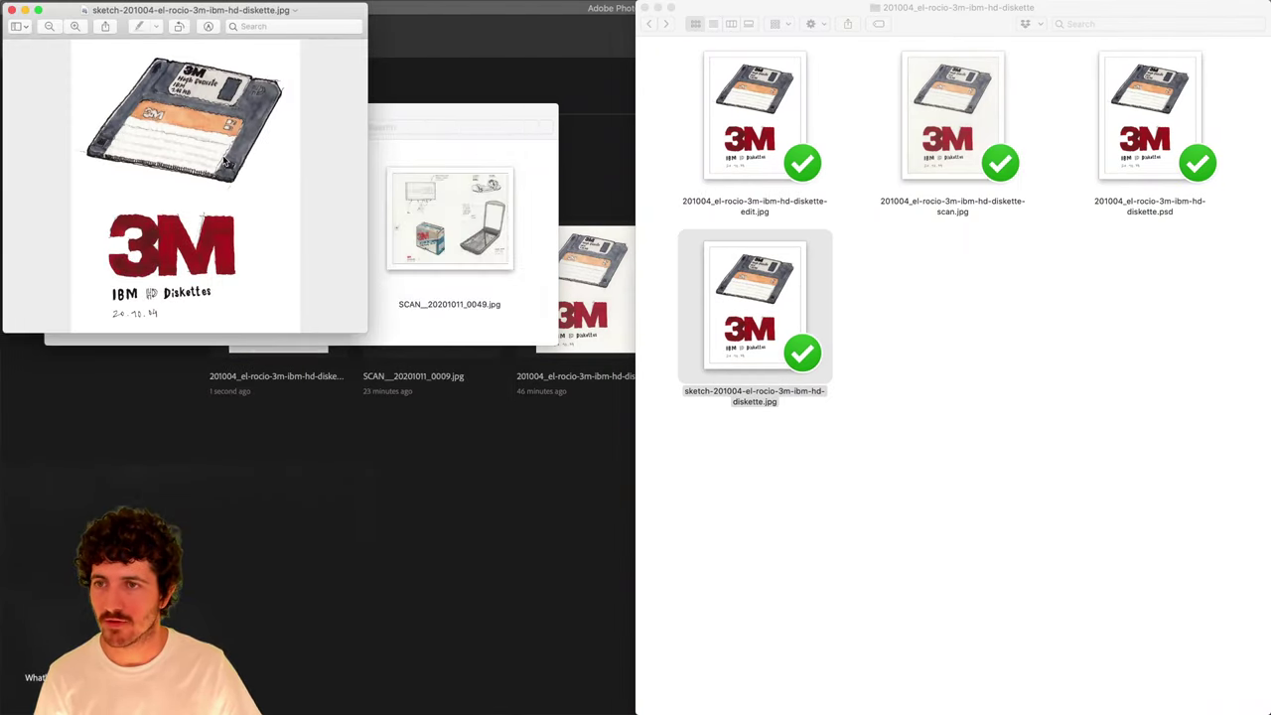
pyautogui.click(10, 12)
# Show the project folder as a list, narrow its window, and place the Size column directly after the file names.
pyautogui.click(902, 323)
pyautogui.press('super+2')
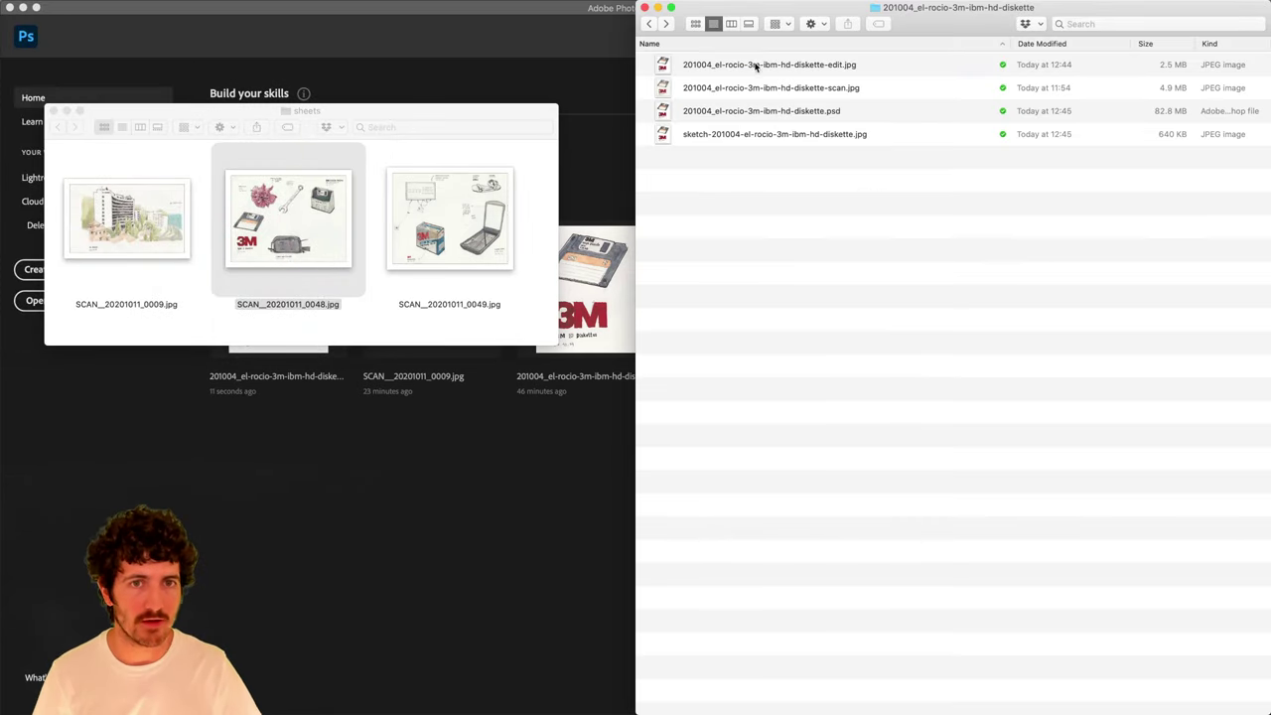
pyautogui.moveTo(635, 117); pyautogui.dragTo(719, 114)
pyautogui.moveTo(1150, 45); pyautogui.dragTo(1005, 46)
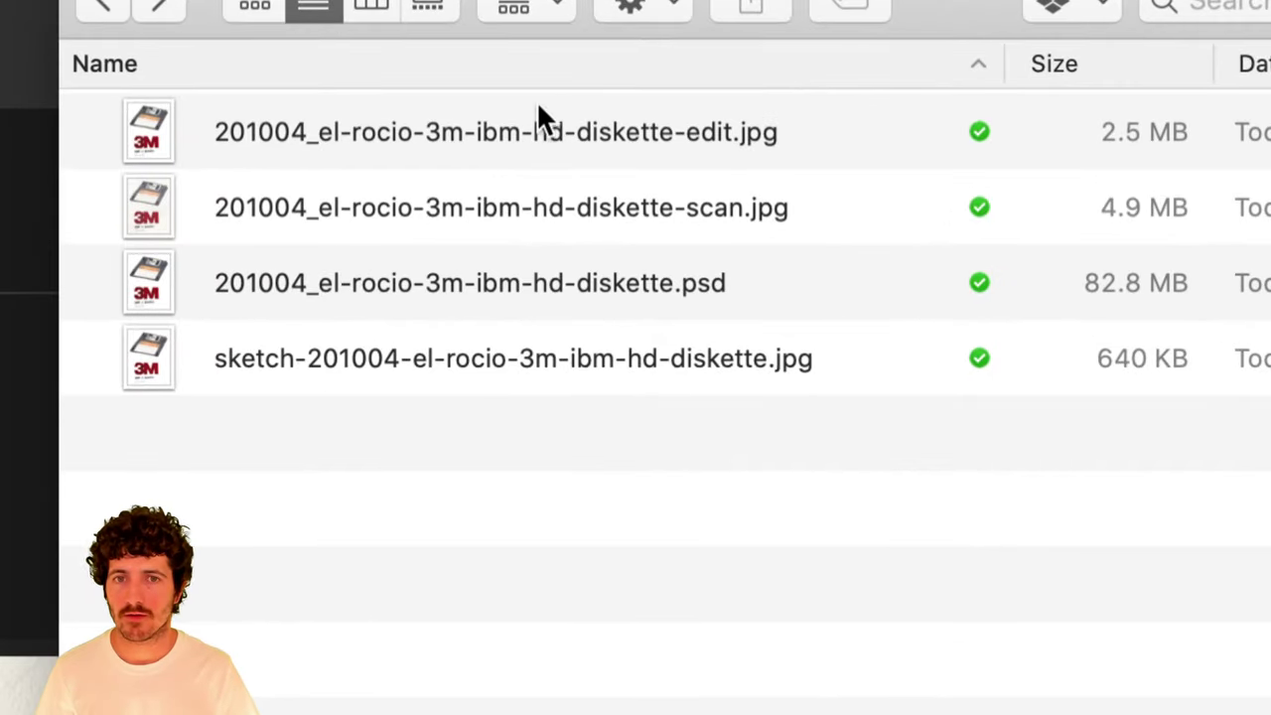
# Compare the file sizes of the scan, PSD, edit and web copies, and preview the -edit.jpg file.
pyautogui.click(473, 189)
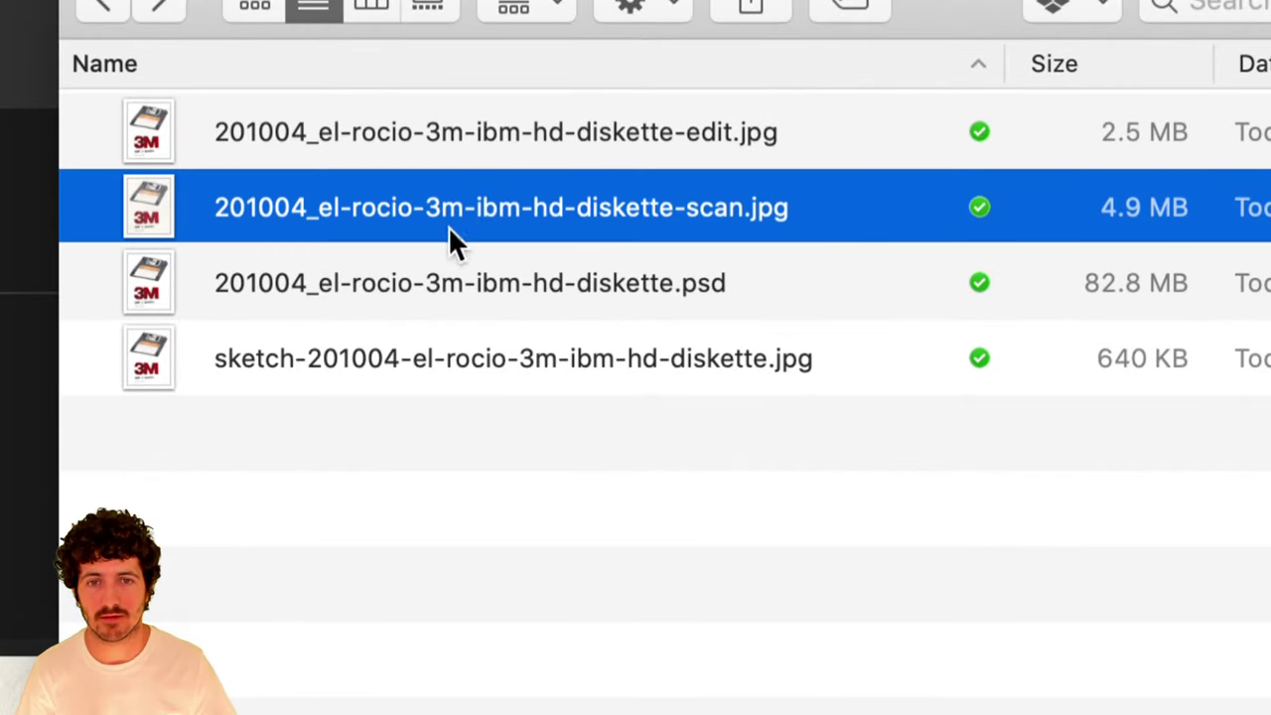
pyautogui.click(437, 260)
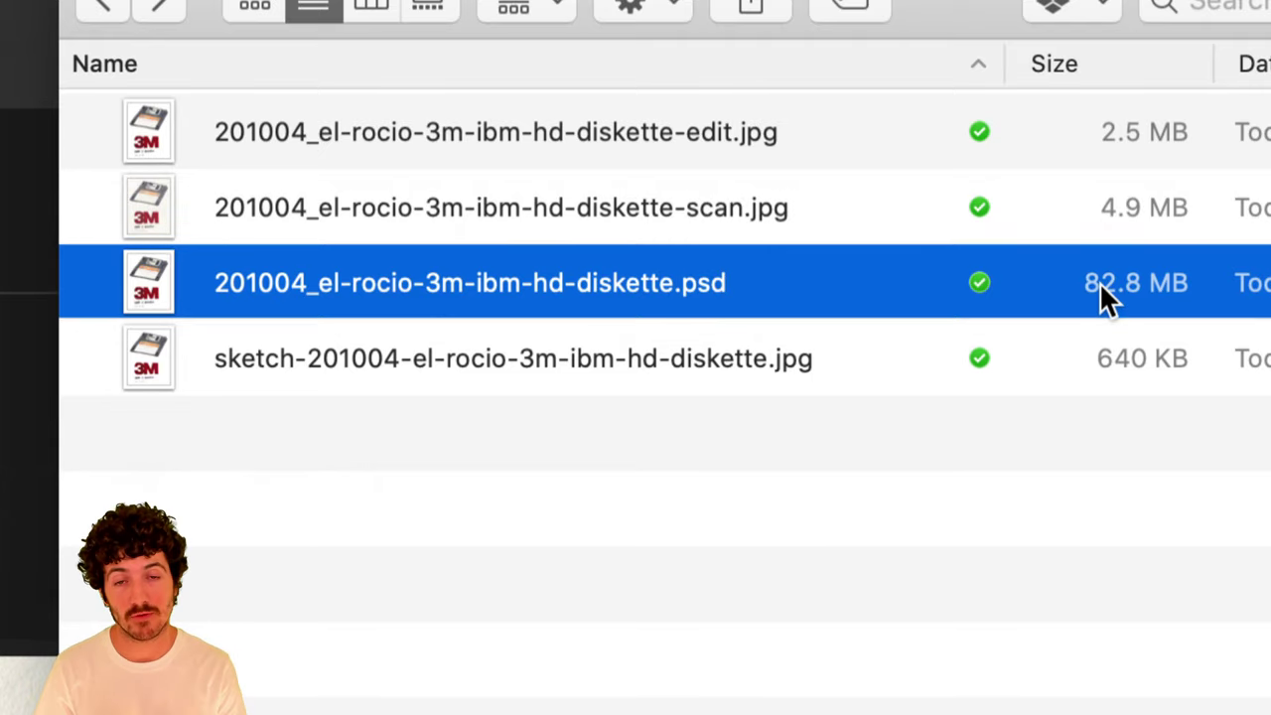
pyautogui.click(782, 146)
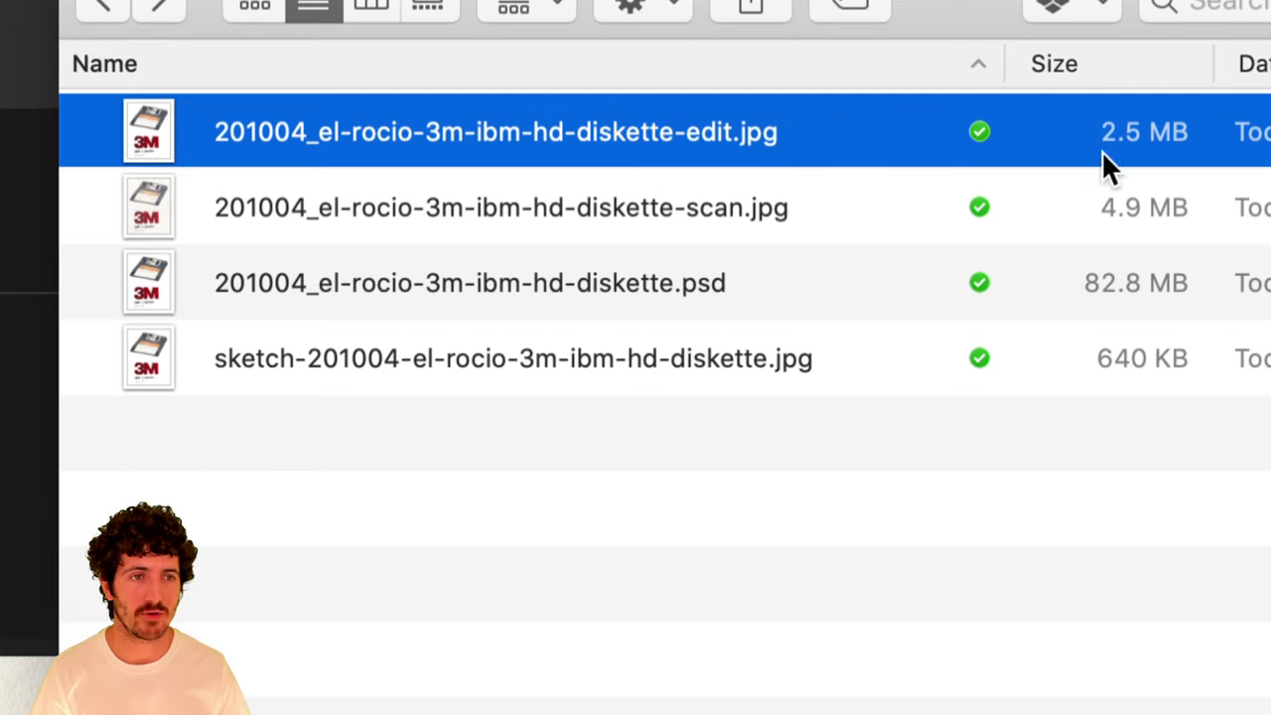
pyautogui.click(494, 370)
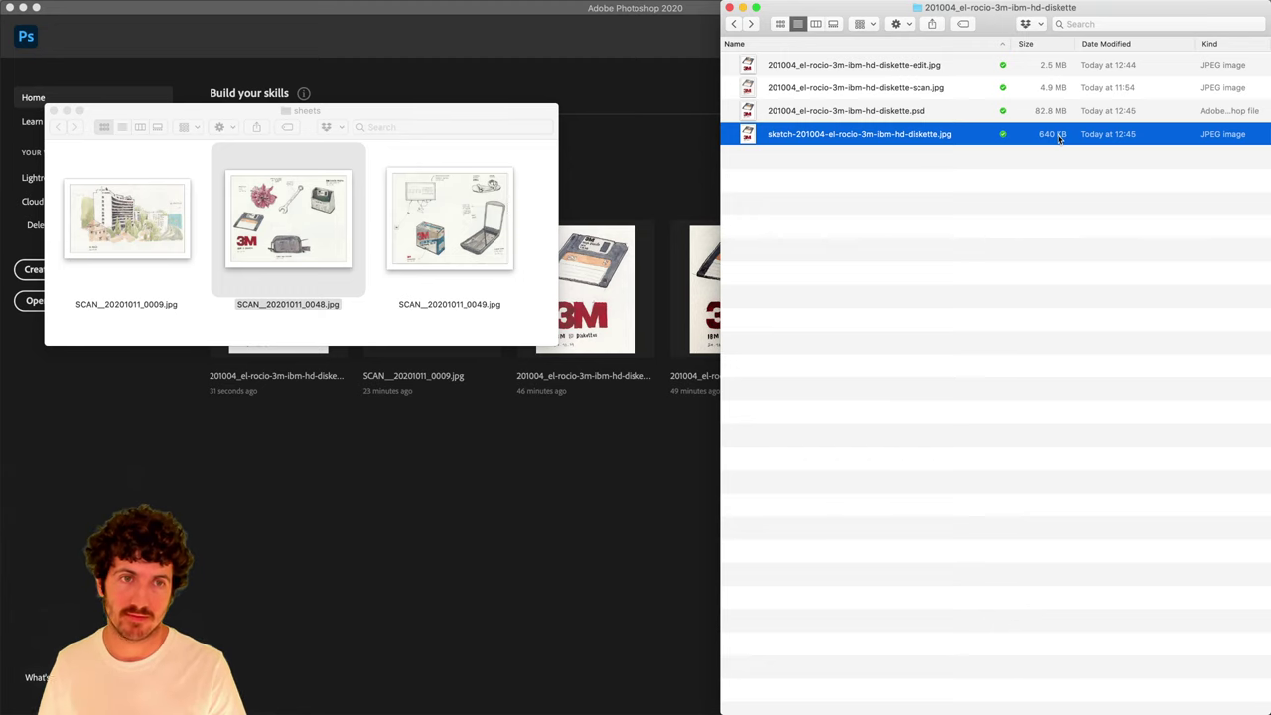
pyautogui.click(949, 66)
pyautogui.press('space')
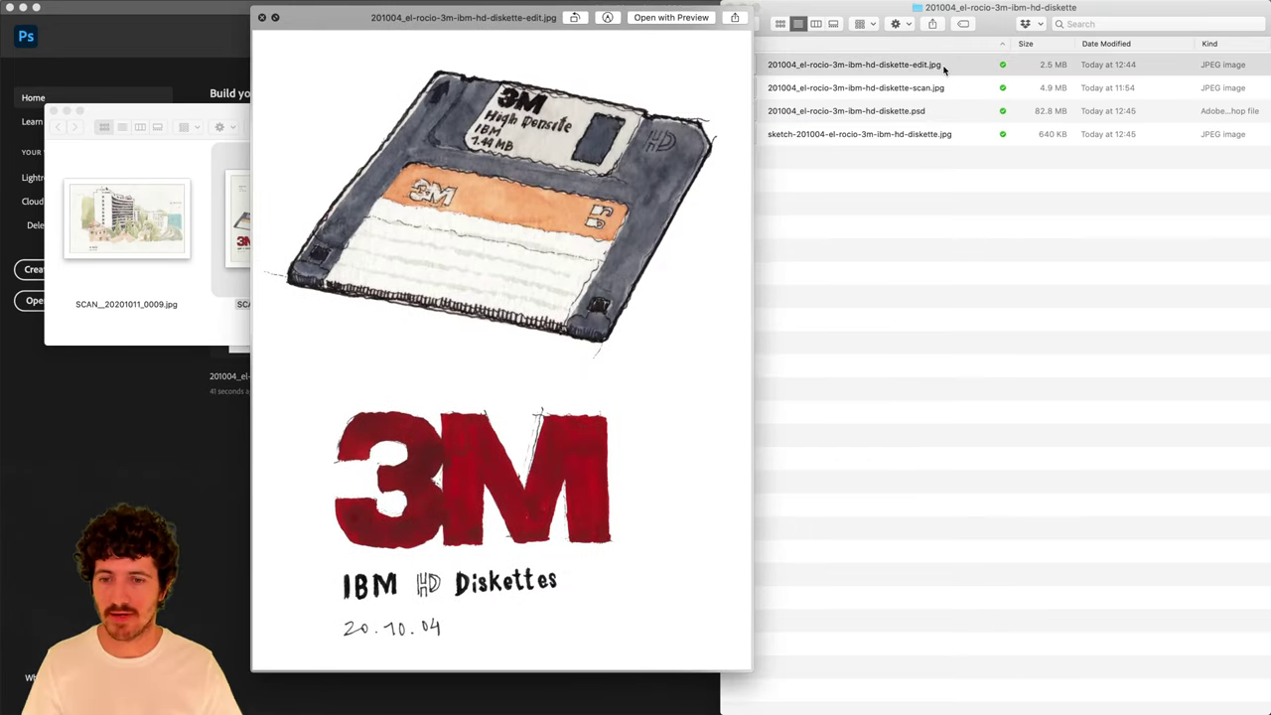
pyautogui.press('space')
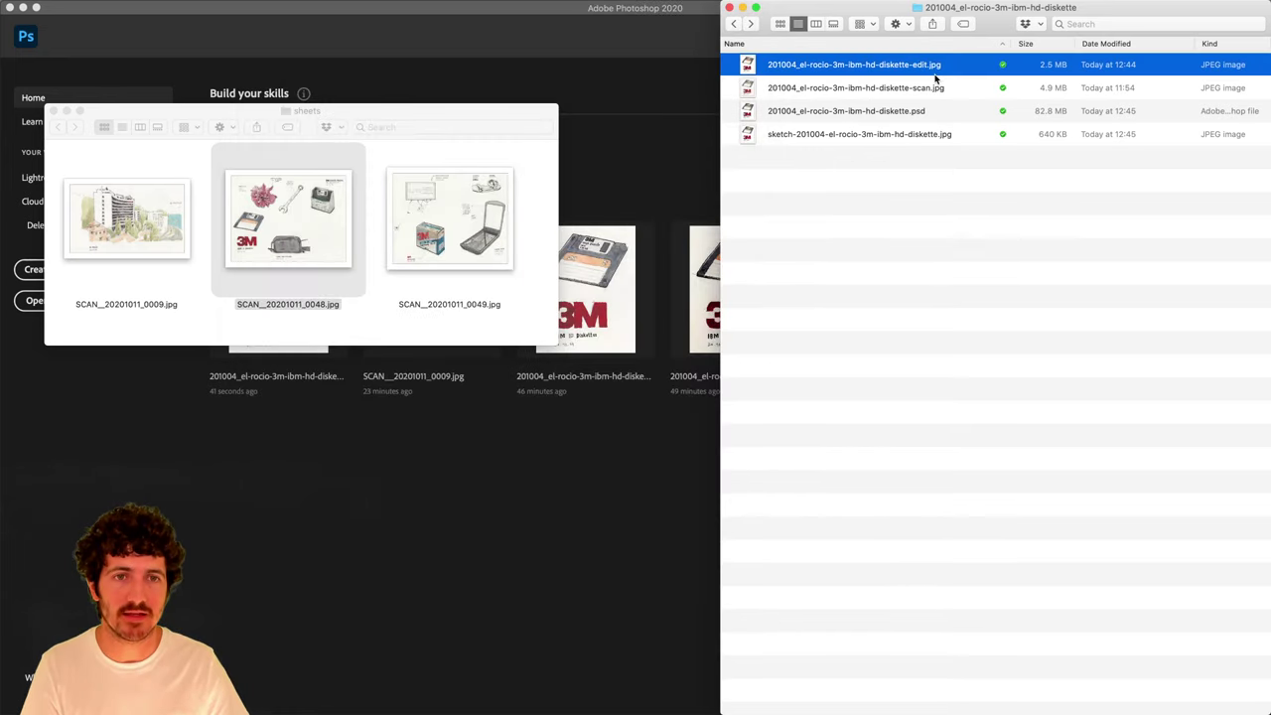
# Reopen 201004_el-rocio-3m-ibm-hd-diskette.psd in Photoshop and look over its Save As options without saving.
pyautogui.doubleClick(857, 112)
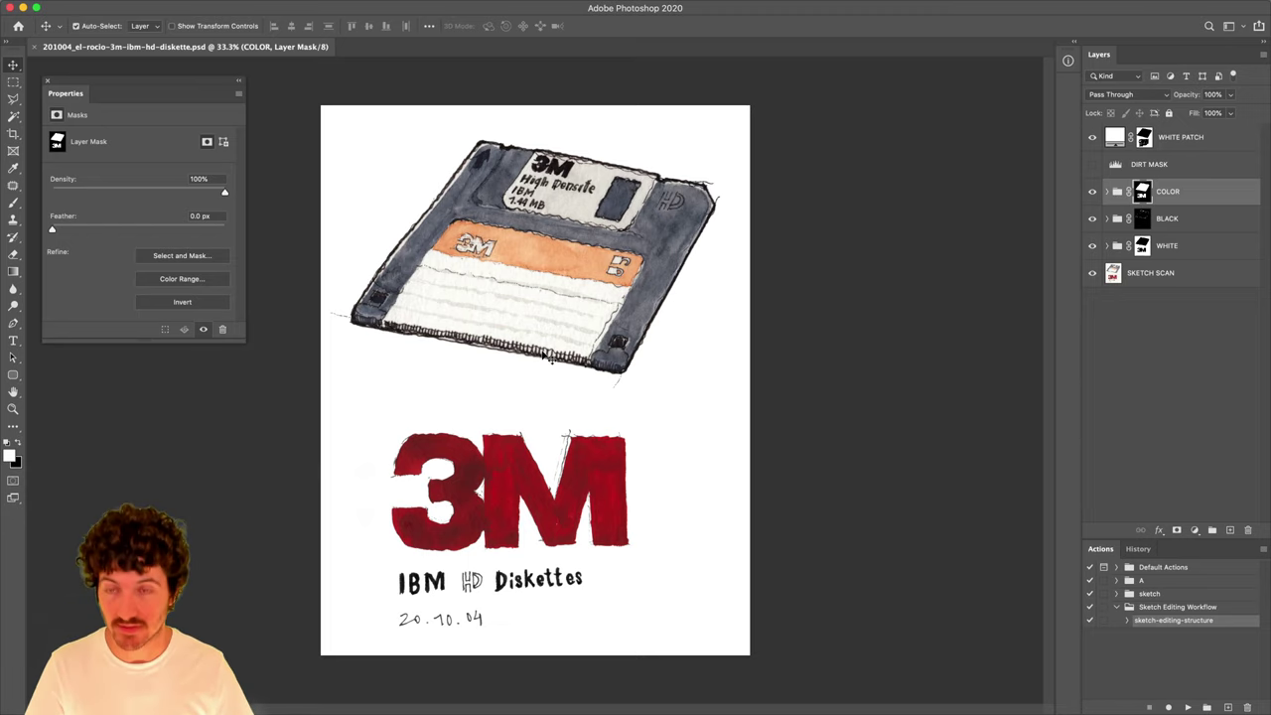
pyautogui.press('super+shift+s')
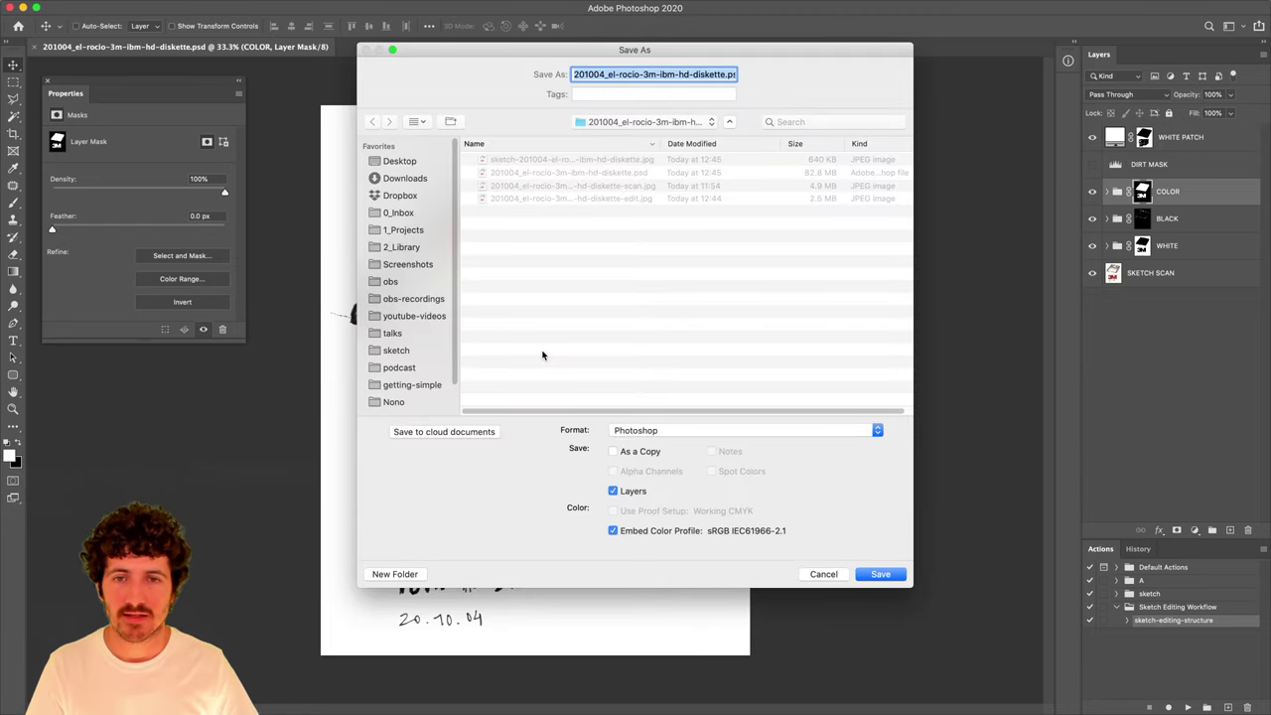
pyautogui.press('Escape')
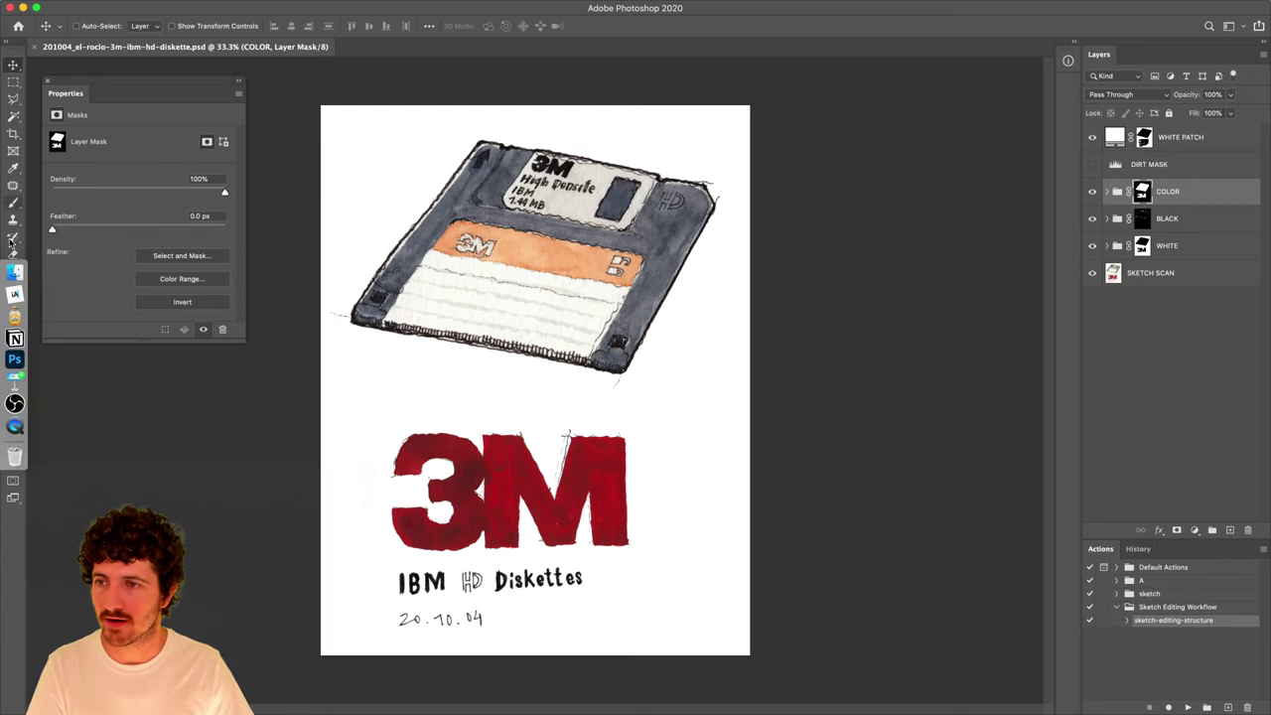
# Switch to Finder and copy the diskette PSD together with the -edit.jpg file from the project folder.
pyautogui.click(9, 271)
pyautogui.click(848, 195)
pyautogui.click(885, 114)
pyautogui.keyDown('super'); pyautogui.click(903, 71); pyautogui.keyUp('super')
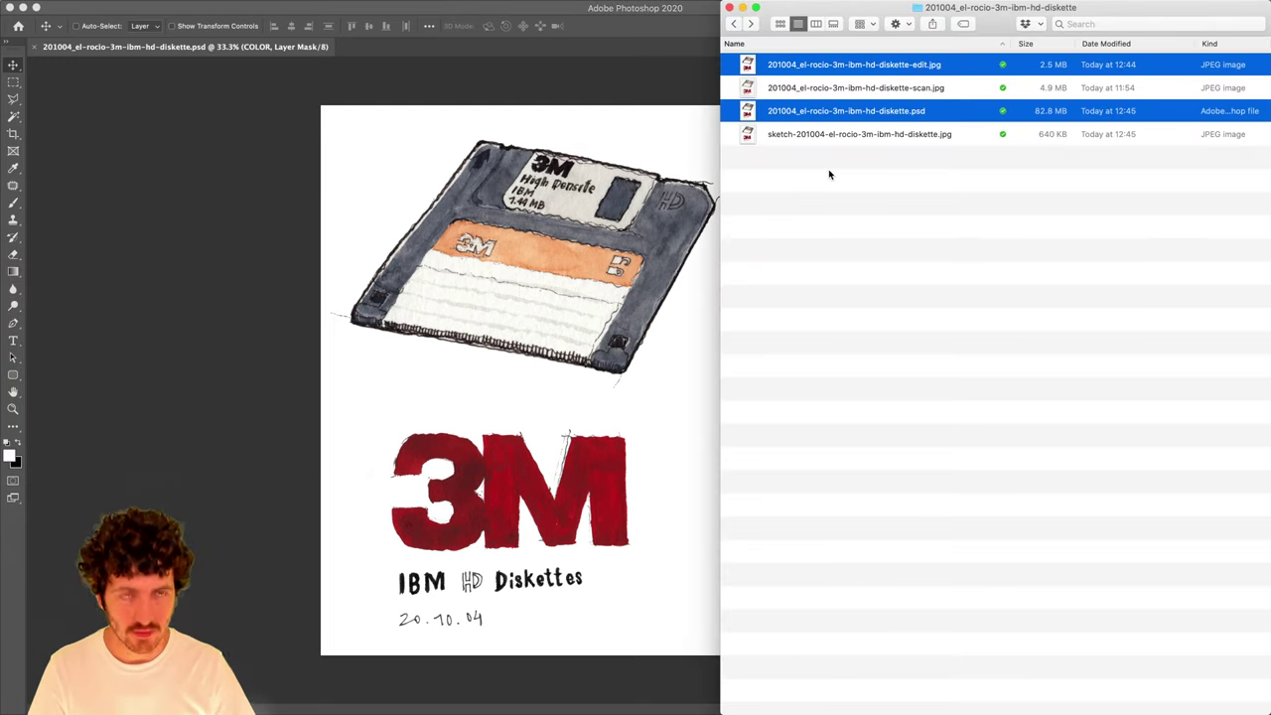
pyautogui.click(872, 193)
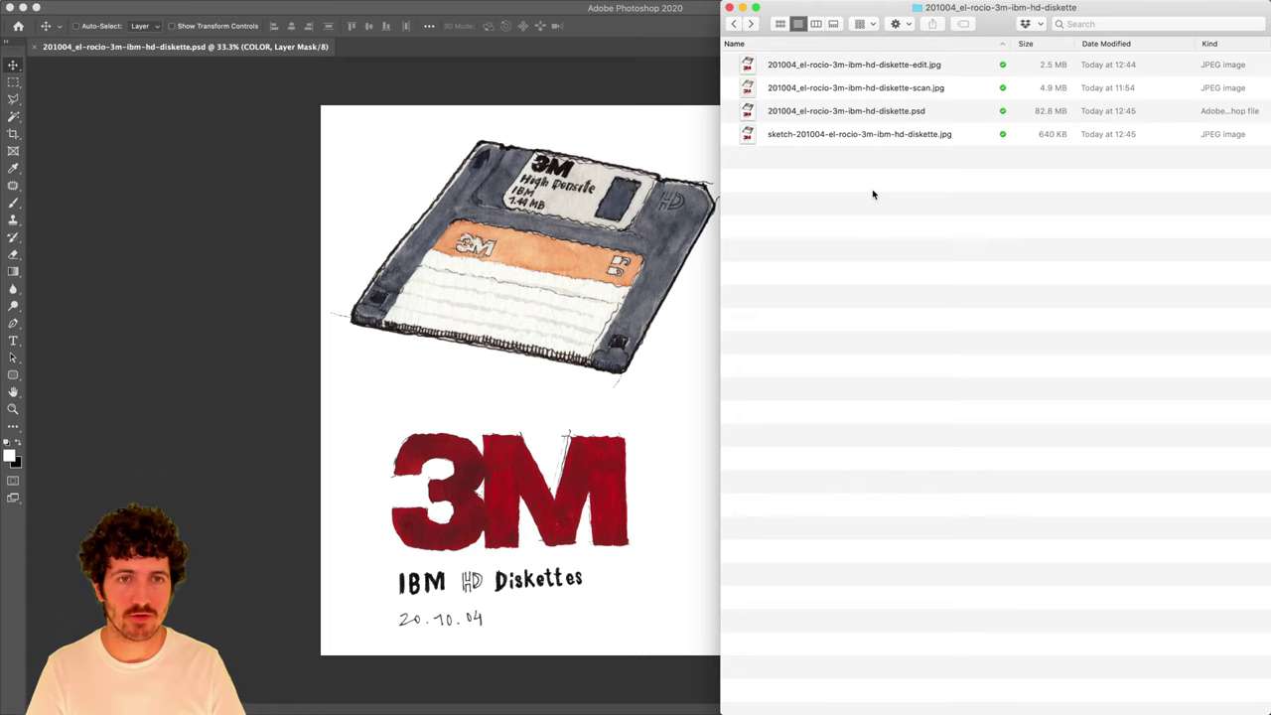
# Create a subfolder named _ in the project folder, paste the copied files into it, preview one, and return to the parent folder.
pyautogui.press('shift+super+n')
pyautogui.write('_')
pyautogui.press('Return')
pyautogui.press('super+Down')
pyautogui.press('super+v')
pyautogui.press('Down')
pyautogui.press('space')
pyautogui.press('space')
pyautogui.press('super+Up')
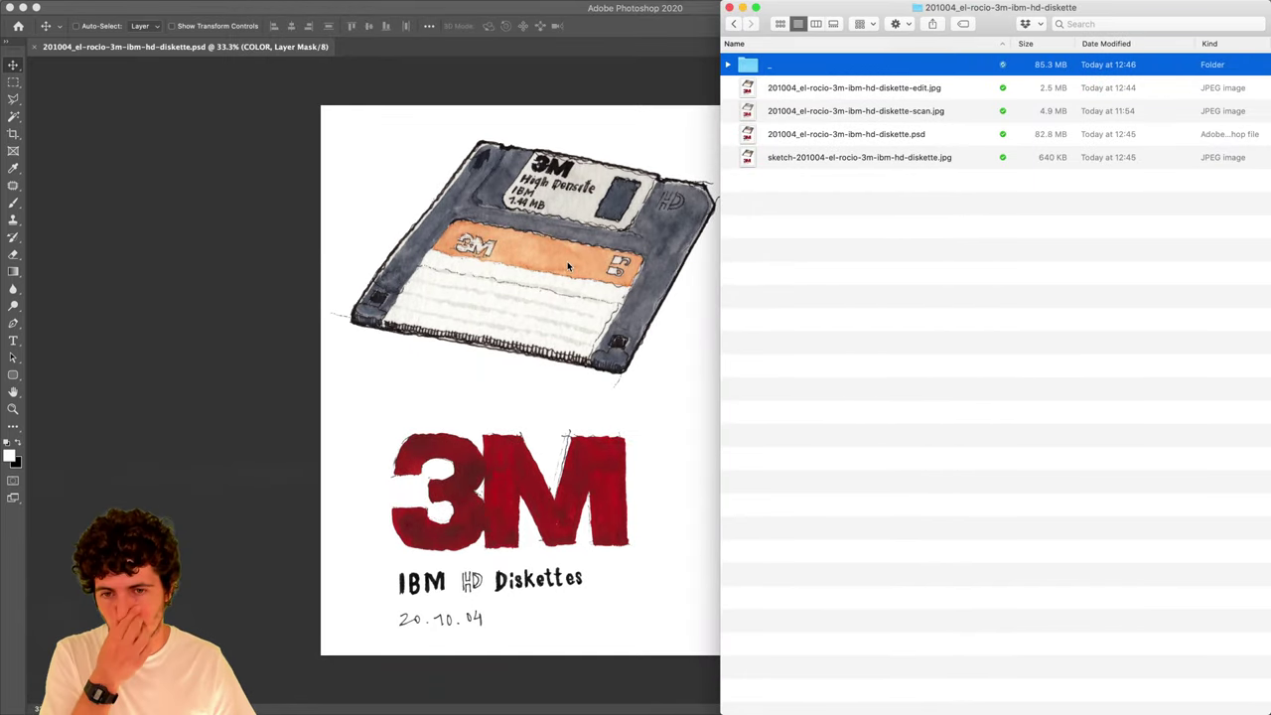
# Switch back to Photoshop, zoom the diskette document out to 25%, and select the SKETCH SCAN layer.
pyautogui.click(567, 261)
pyautogui.press('super+minus')
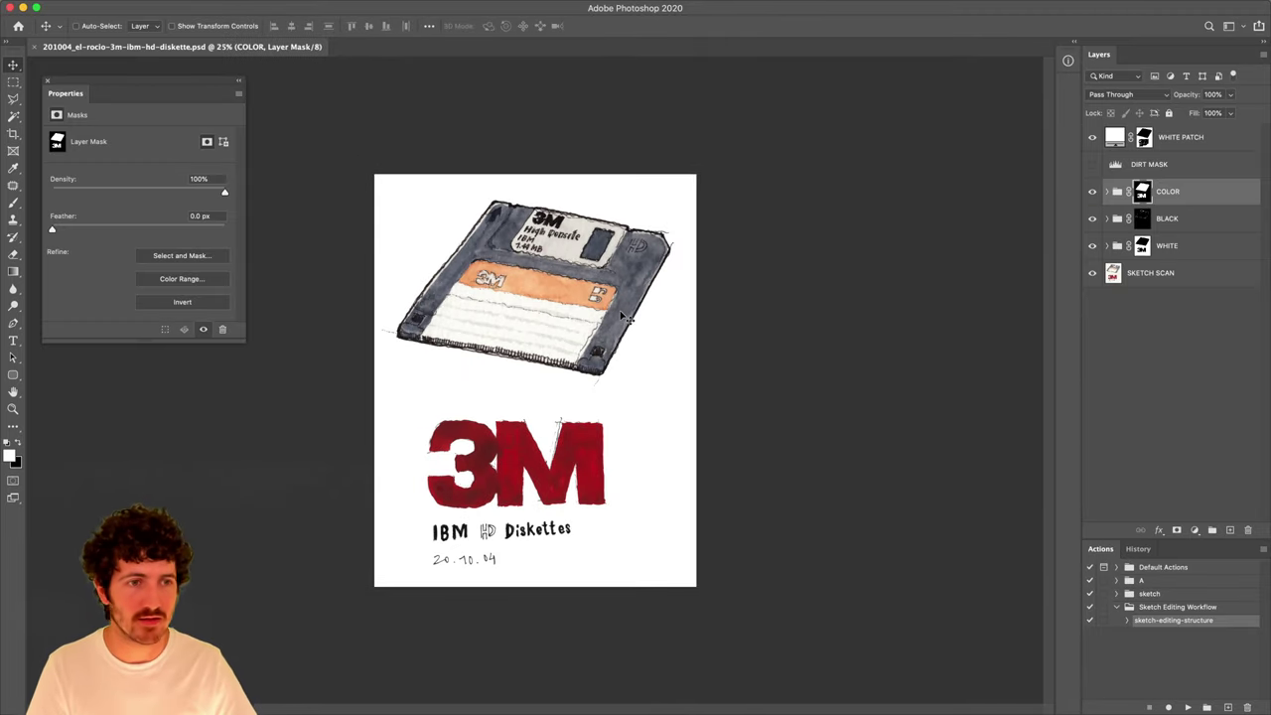
pyautogui.click(1136, 280)
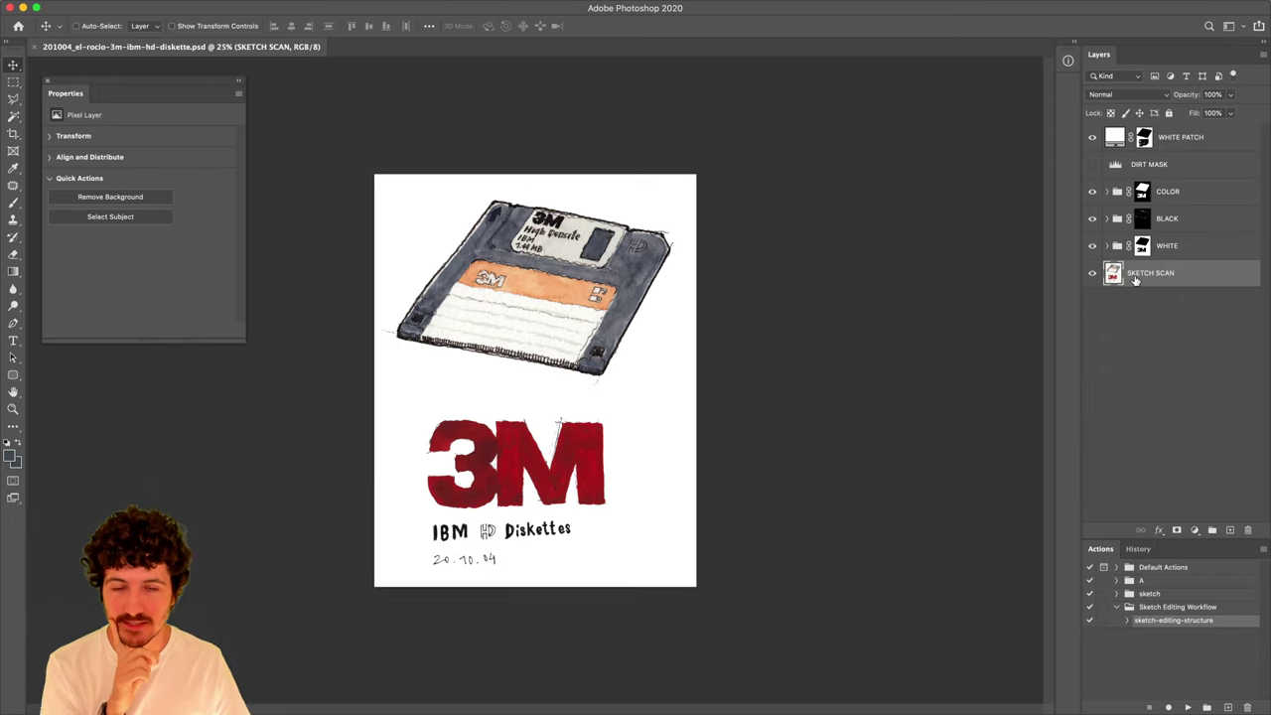
# Mark Exporting and saving, Selecting colors by range, and Dirty map as done in the Notion Sketch Editing Workflow checklist, then return to Photoshop.
pyautogui.click(12, 262)
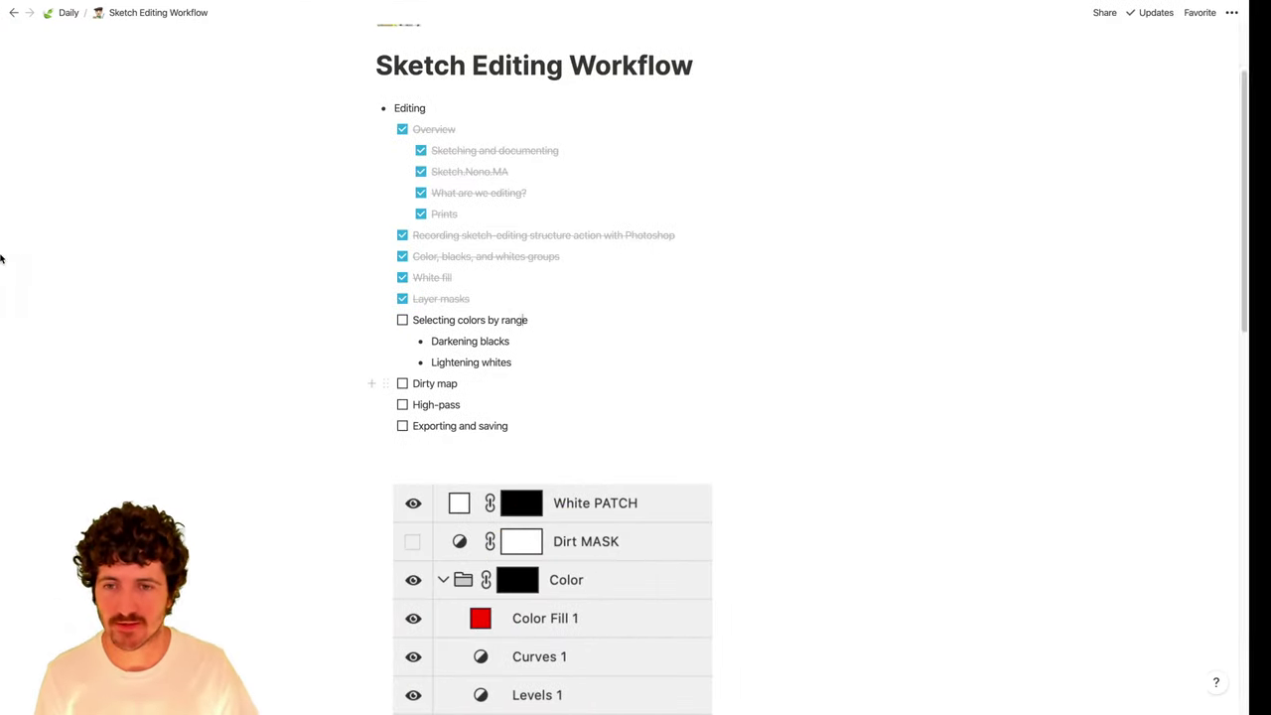
pyautogui.click(424, 426)
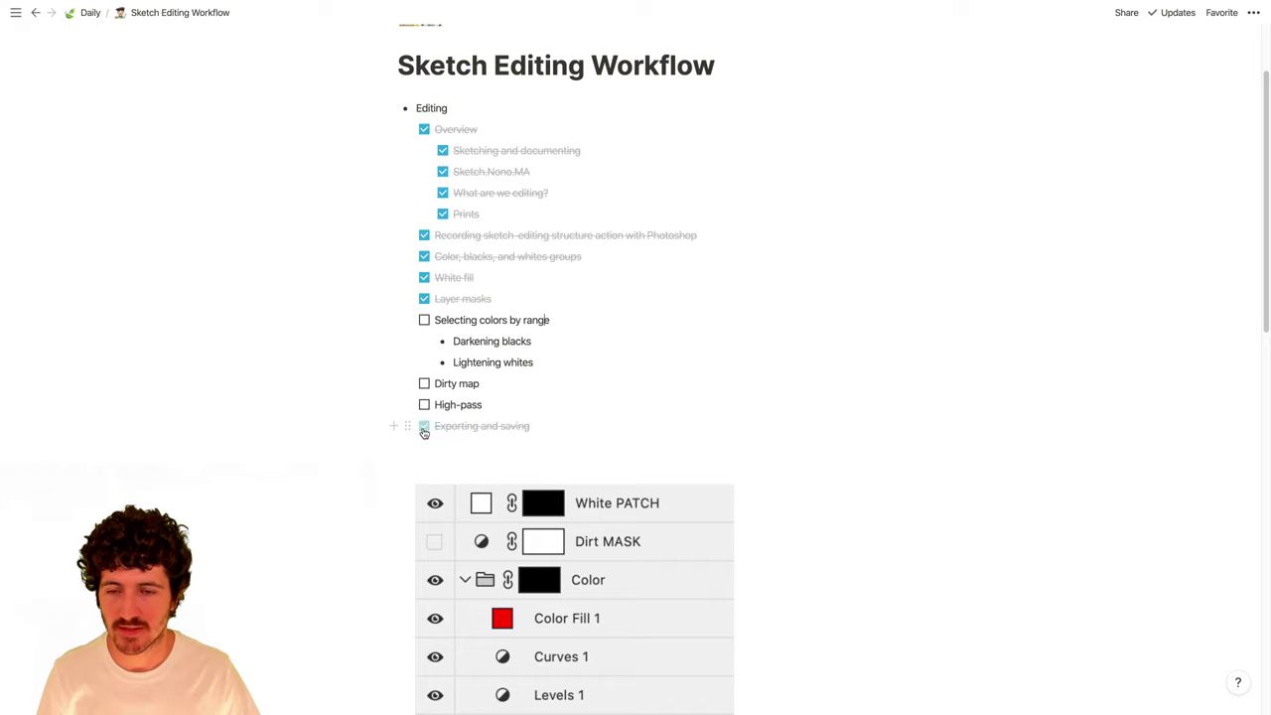
pyautogui.click(424, 320)
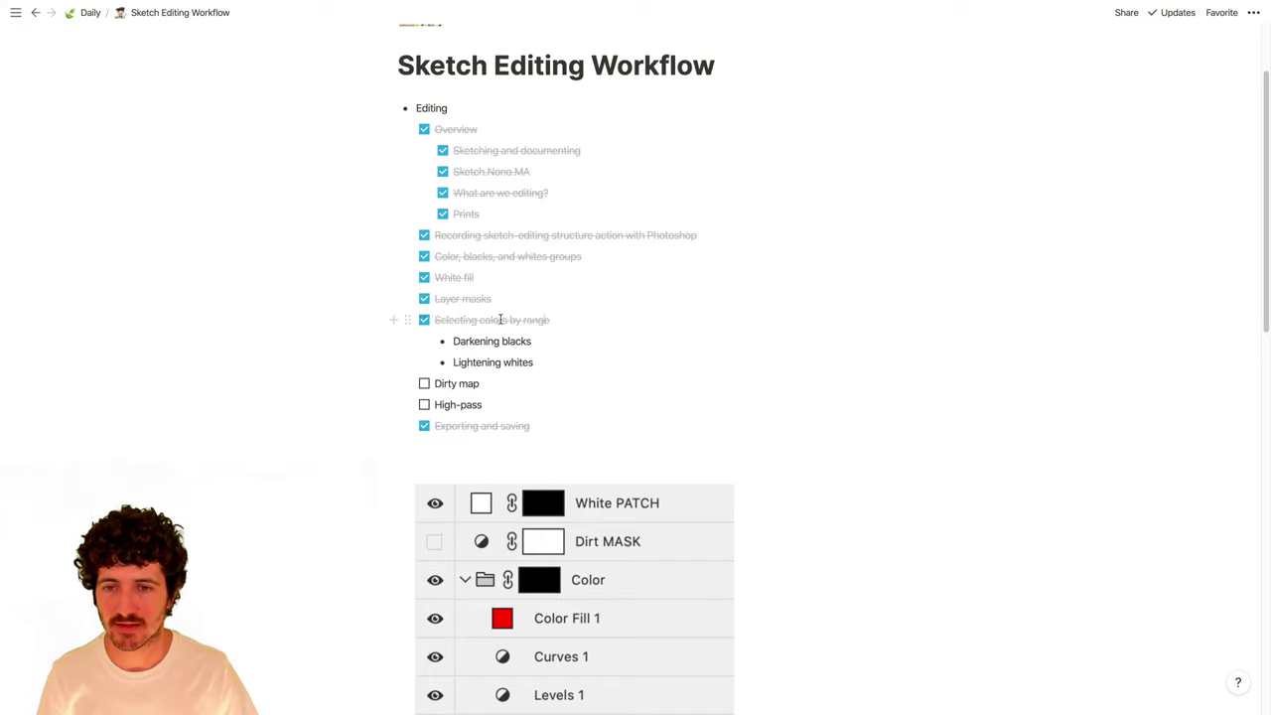
pyautogui.click(424, 384)
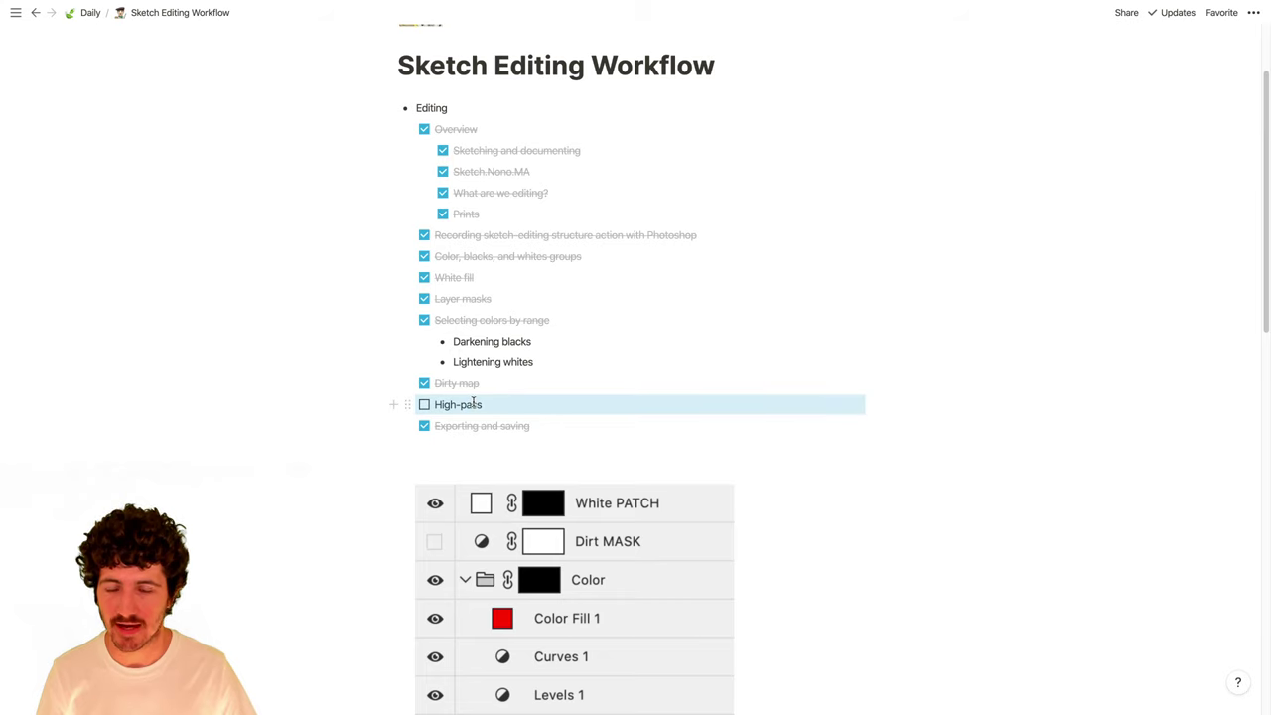
pyautogui.press('super+Tab')
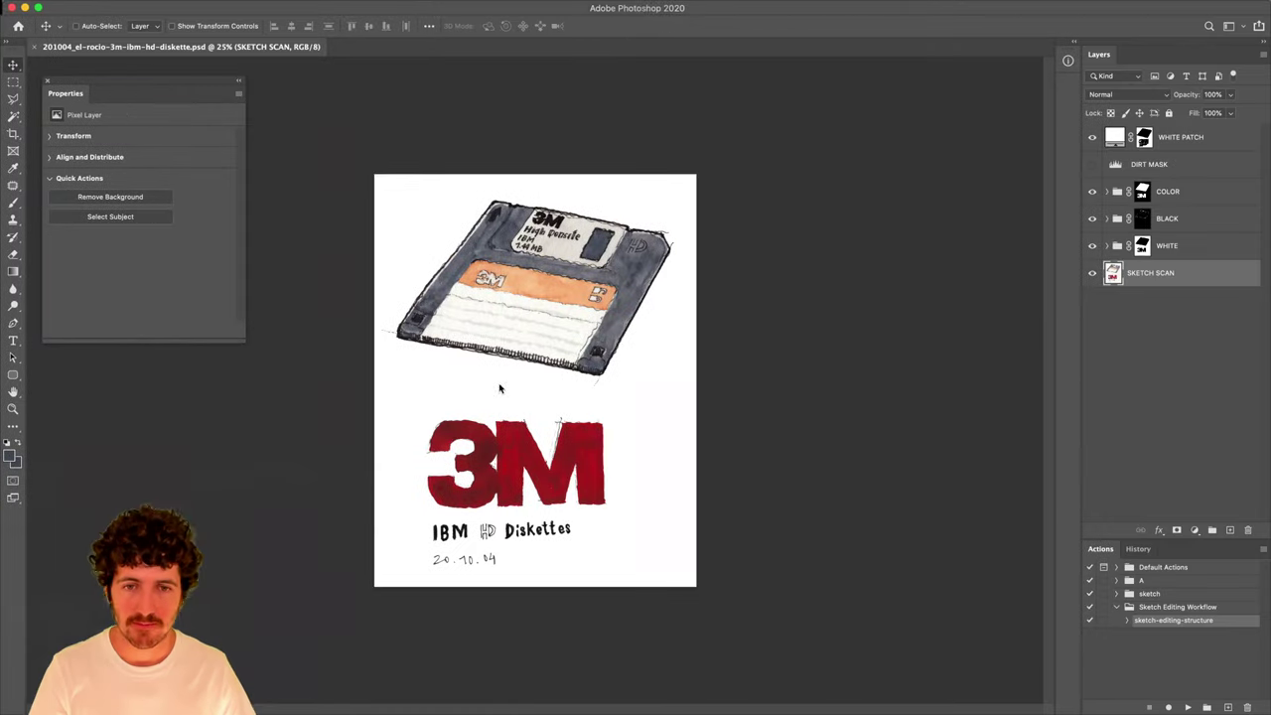
pyautogui.click(12, 277)
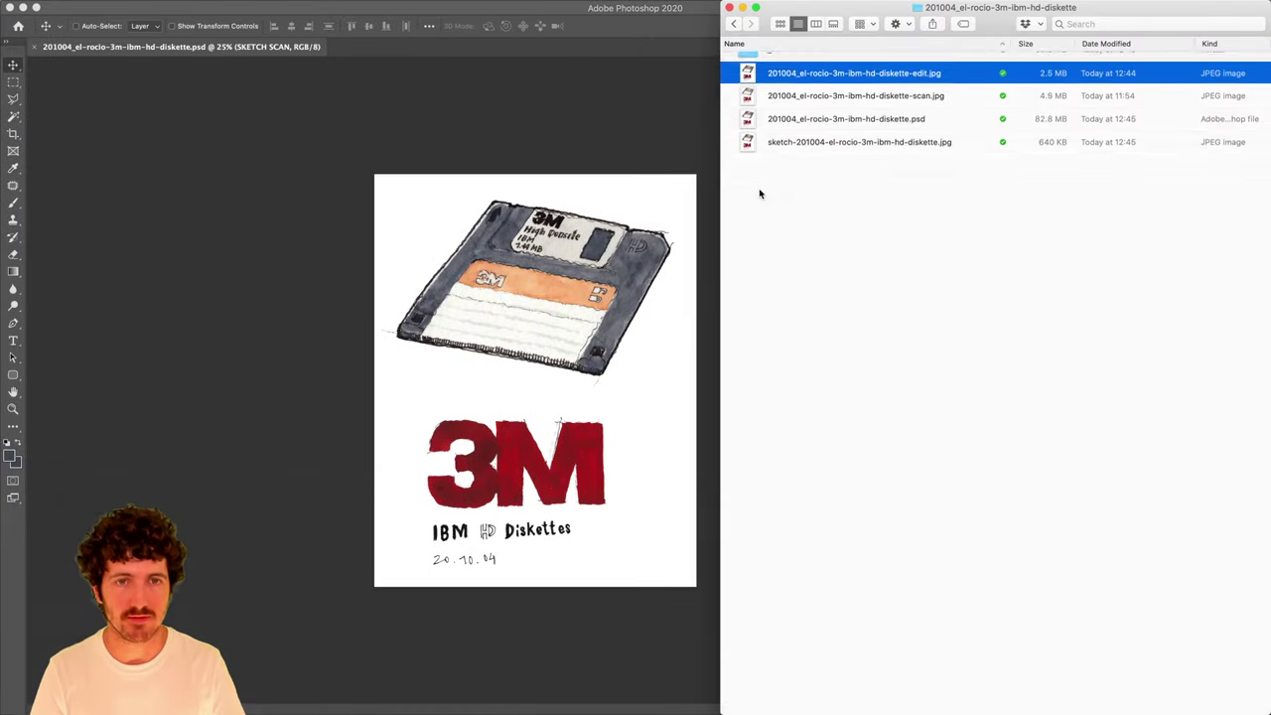
pyautogui.click(650, 238)
pyautogui.press('z')
pyautogui.click(543, 343)
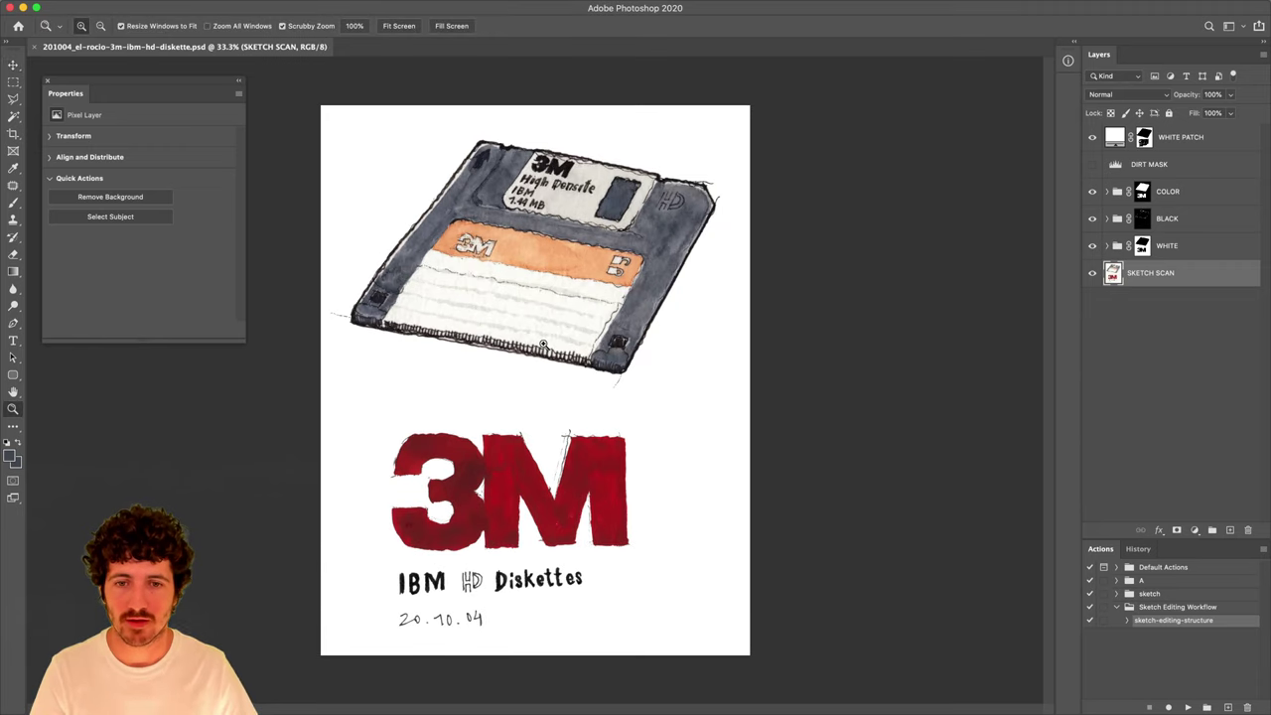
pyautogui.press('c')
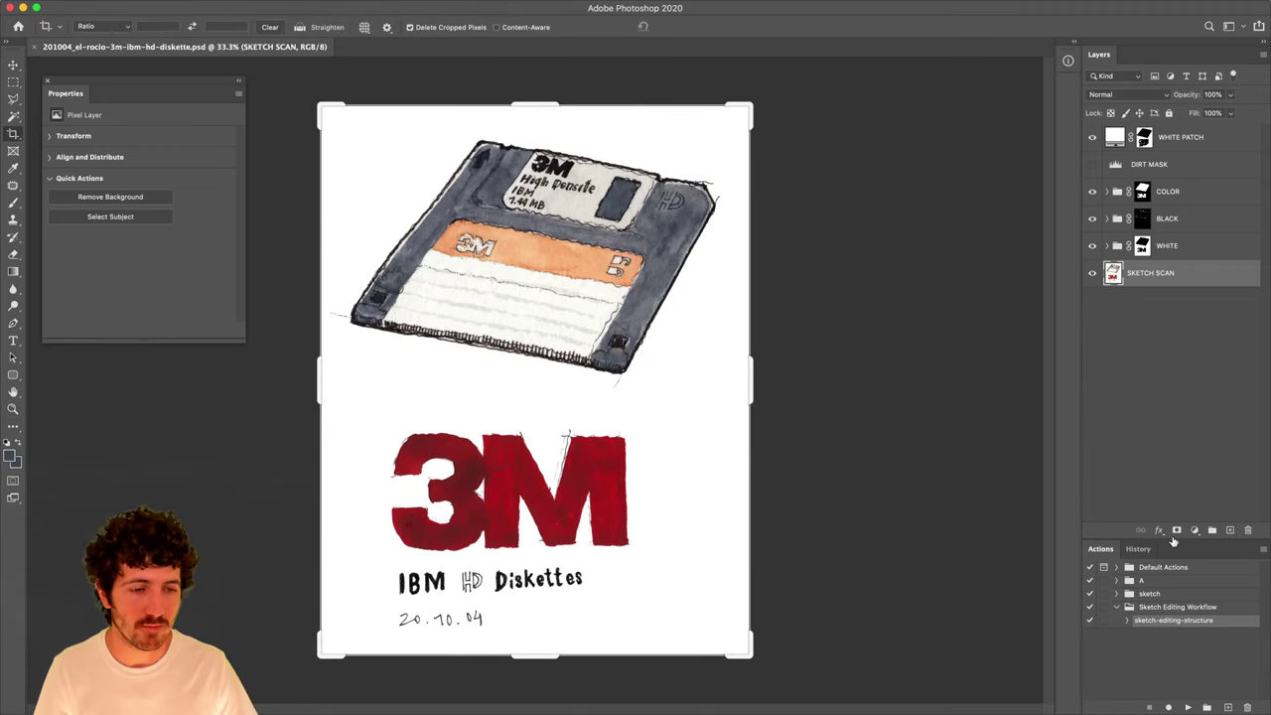
pyautogui.press('z')
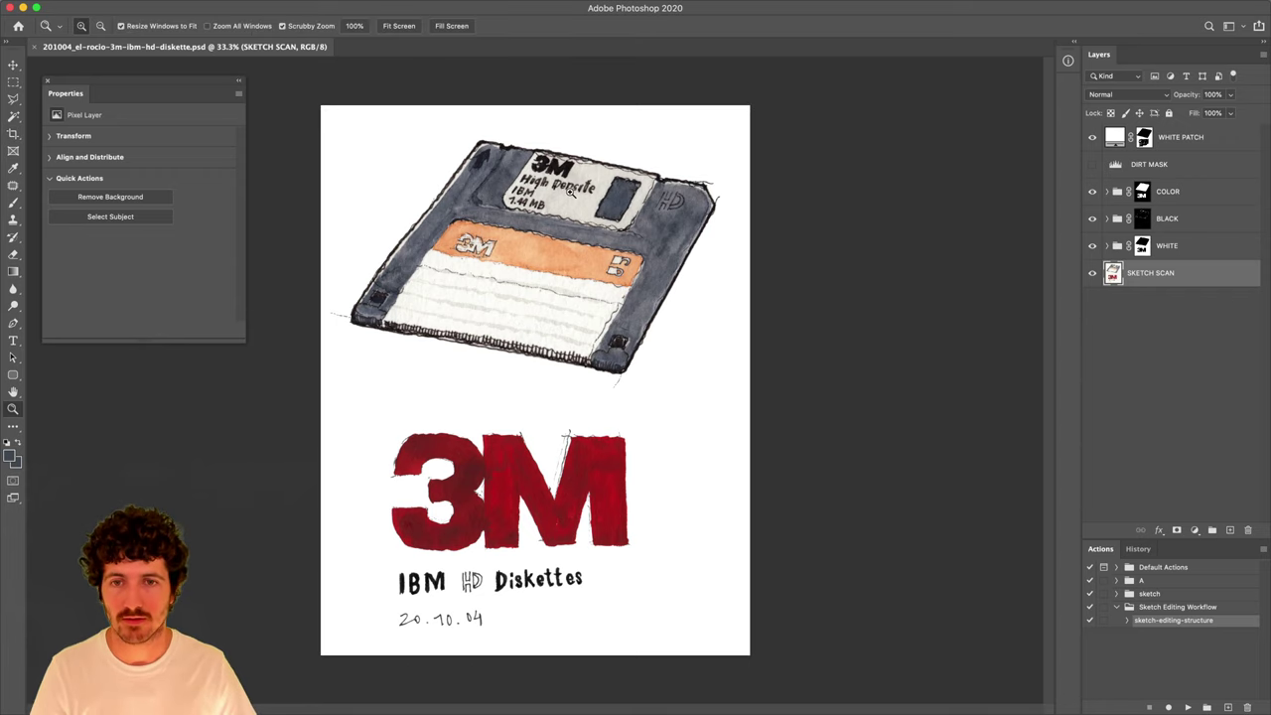
# Examine the watercolour texture and ink edges of the diskette drawing up close, up to 400%.
pyautogui.click(570, 190)
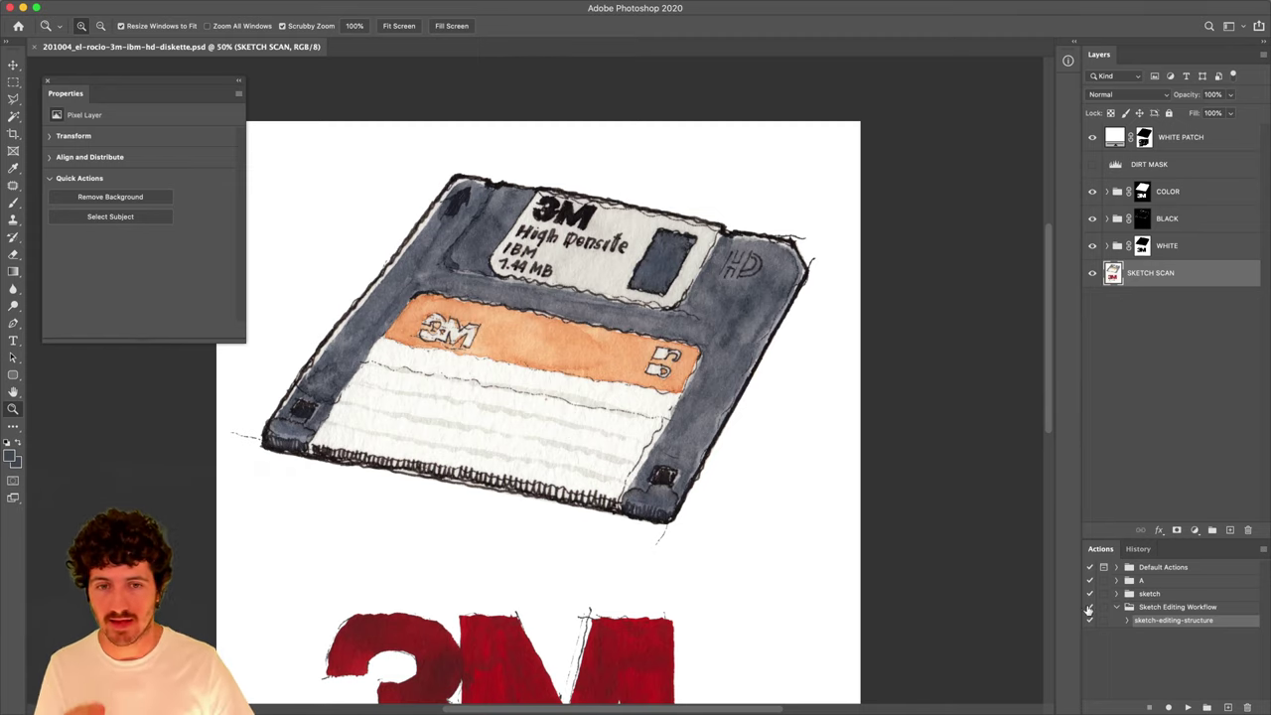
pyautogui.rightClick(723, 354)
pyautogui.click(727, 369)
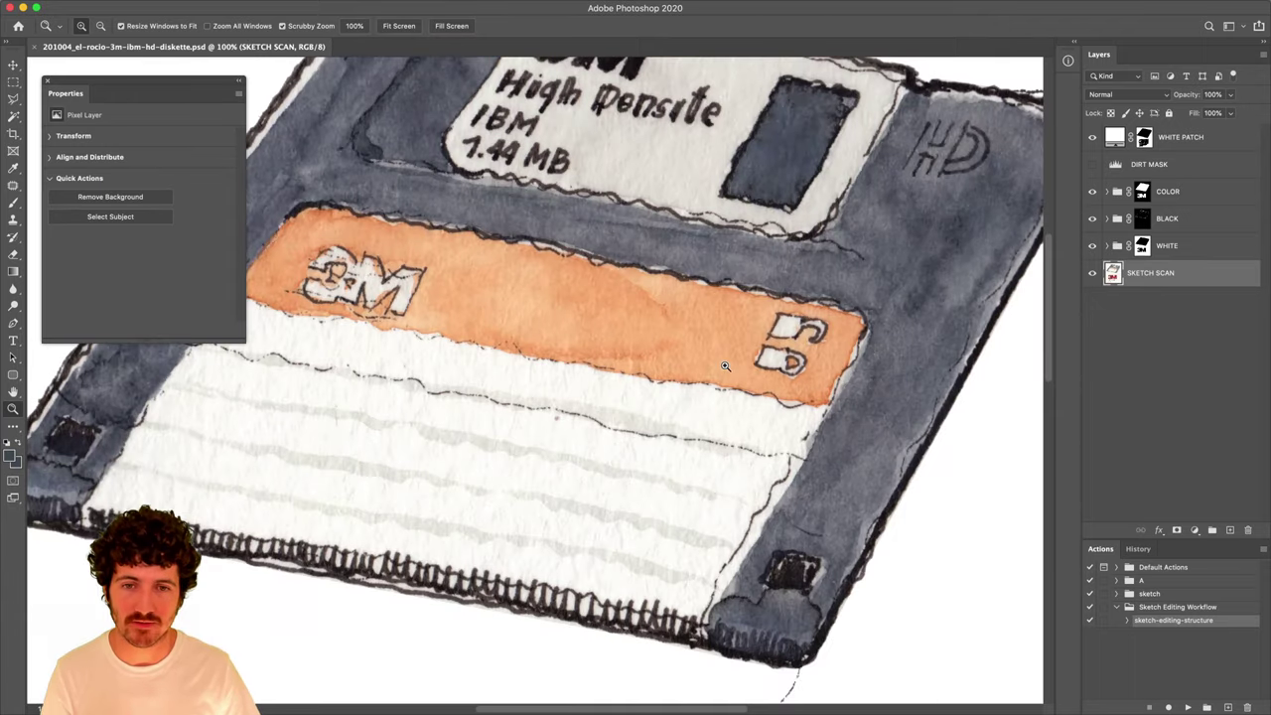
pyautogui.click(884, 298)
pyautogui.click(888, 299)
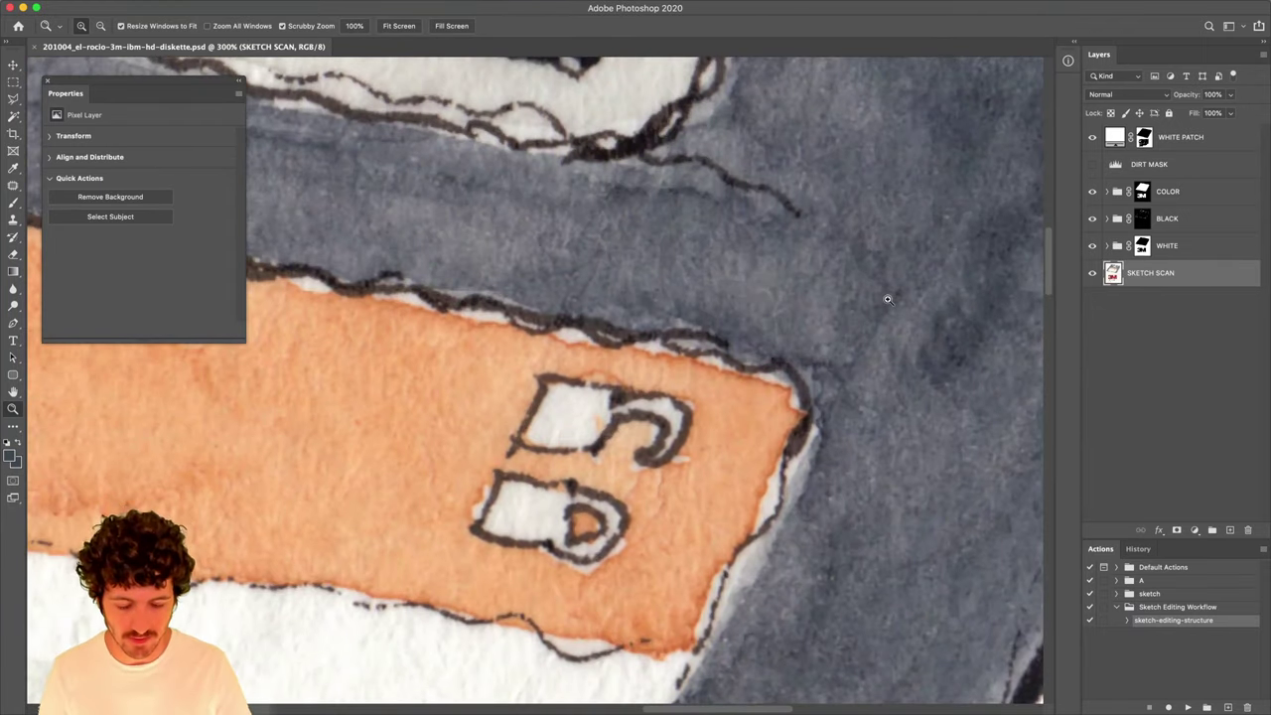
pyautogui.press('super+0')
pyautogui.moveTo(712, 249); pyautogui.dragTo(625, 314)
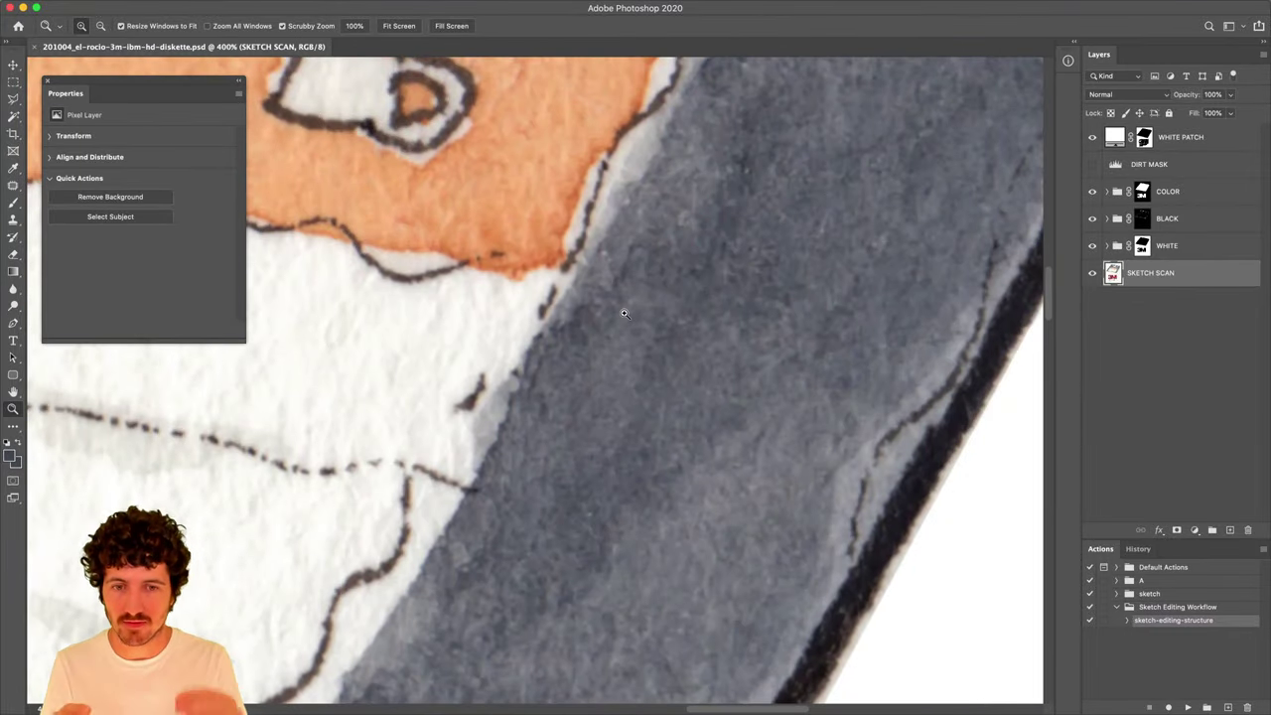
pyautogui.press('super+0')
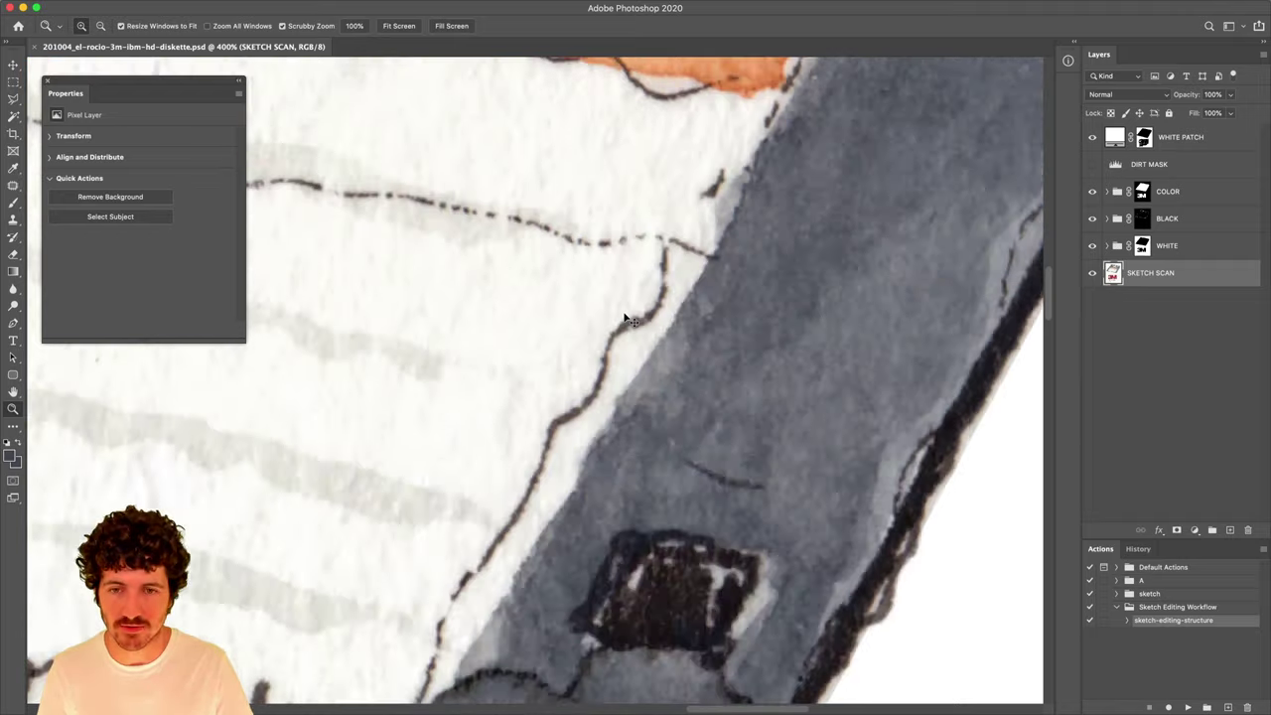
pyautogui.moveTo(623, 311); pyautogui.dragTo(649, 331)
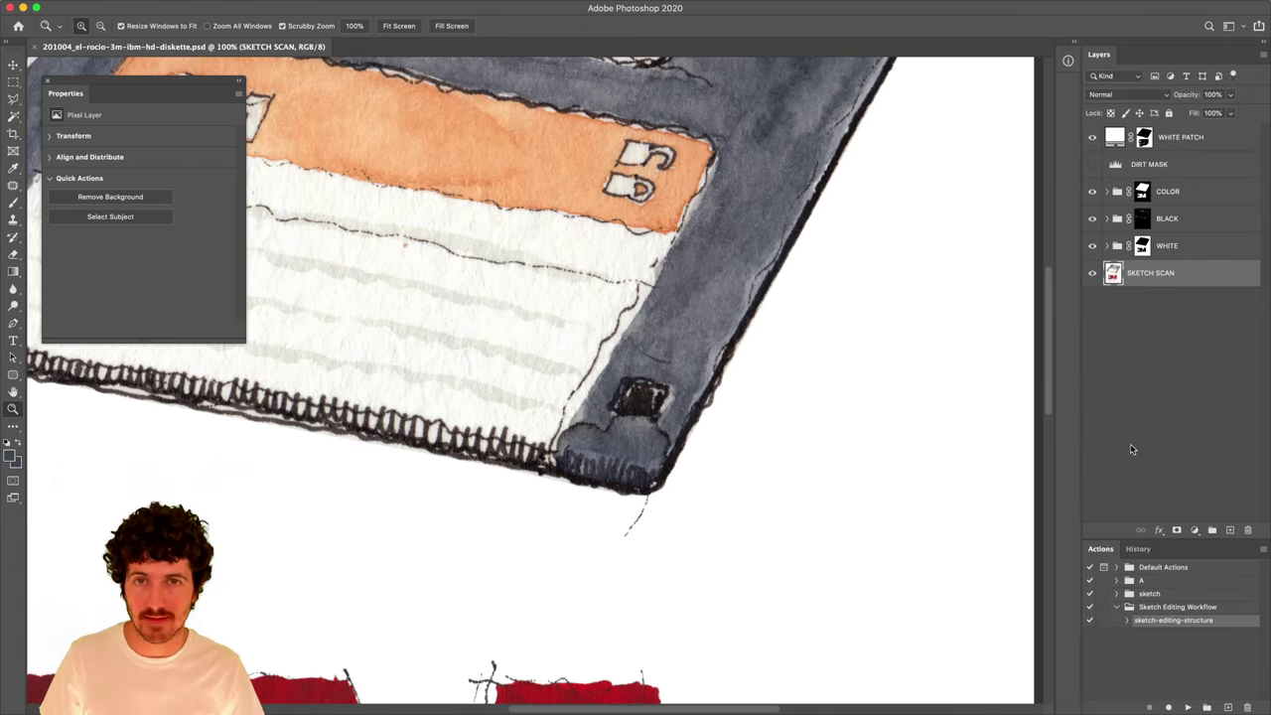
# Run the highpass-1.2 action from the sketch set on the SKETCH SCAN layer and hide the resulting high-pass layer.
pyautogui.click(1118, 593)
pyautogui.scroll(-1, 1121, 596)
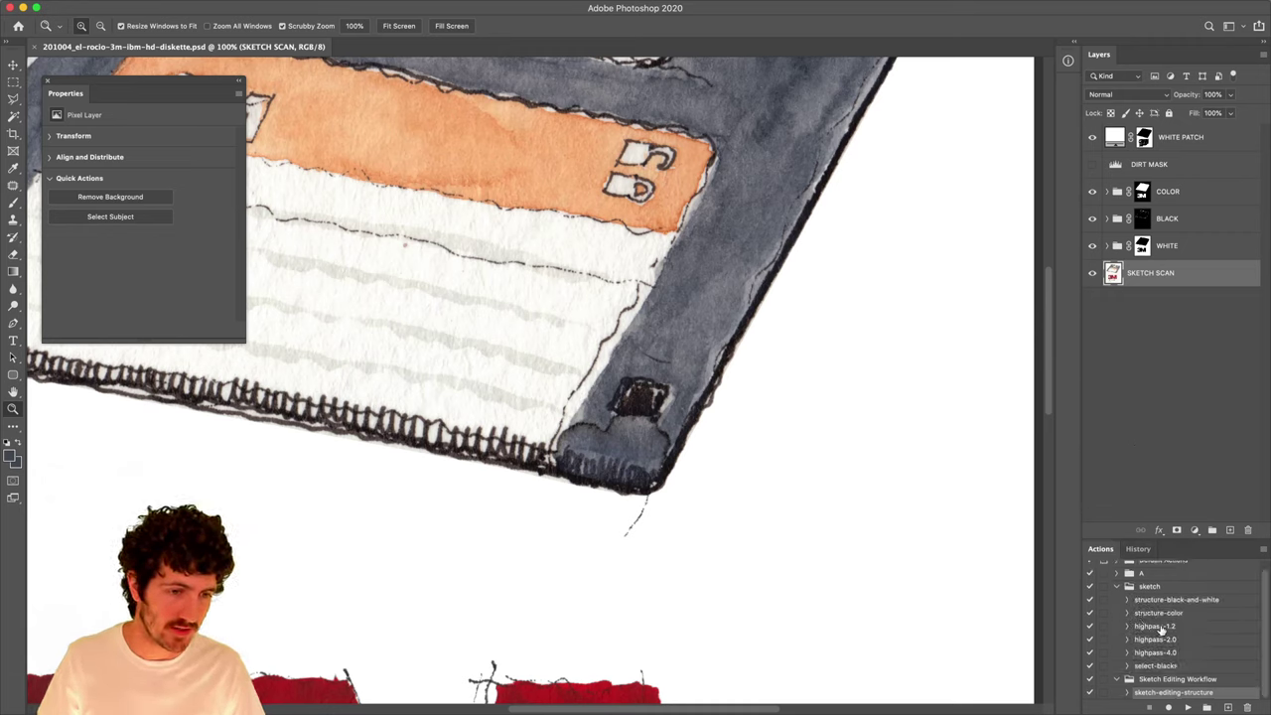
pyautogui.click(1170, 627)
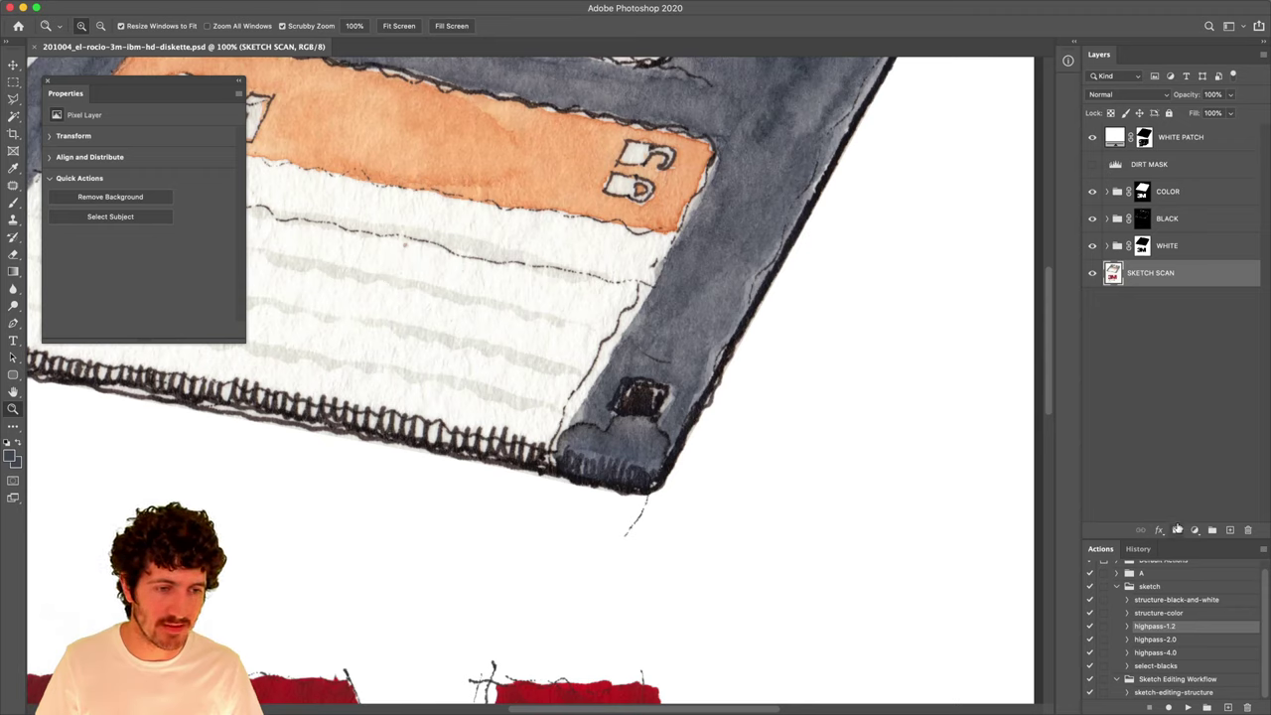
pyautogui.click(1188, 708)
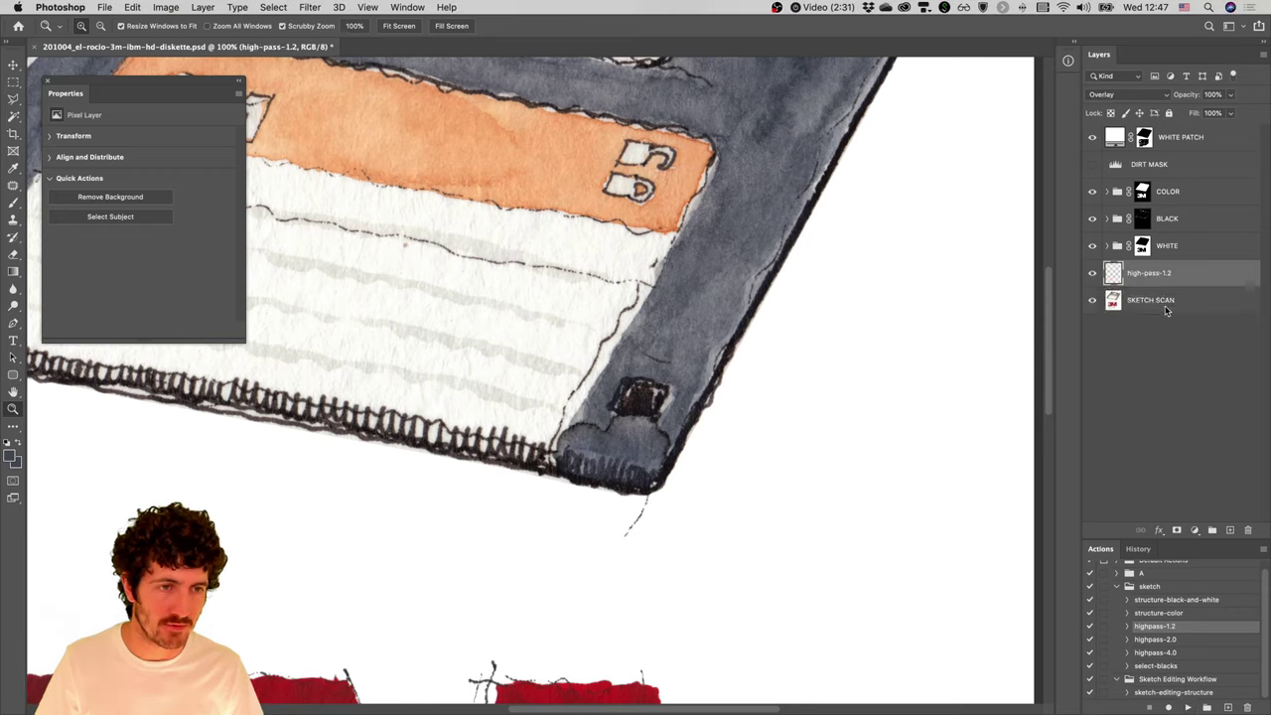
pyautogui.click(1093, 273)
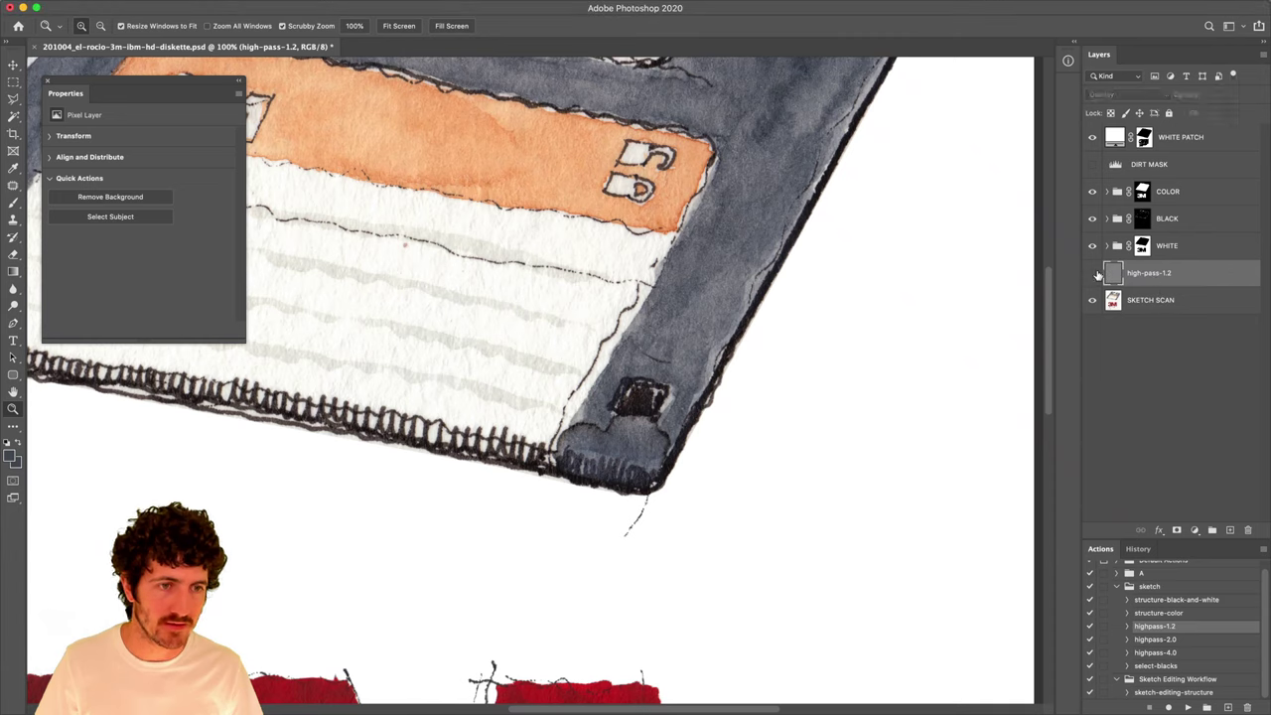
# Run the highpass-2.0 action on the SKETCH SCAN layer and hide its high-pass layer.
pyautogui.click(1162, 300)
pyautogui.click(1185, 642)
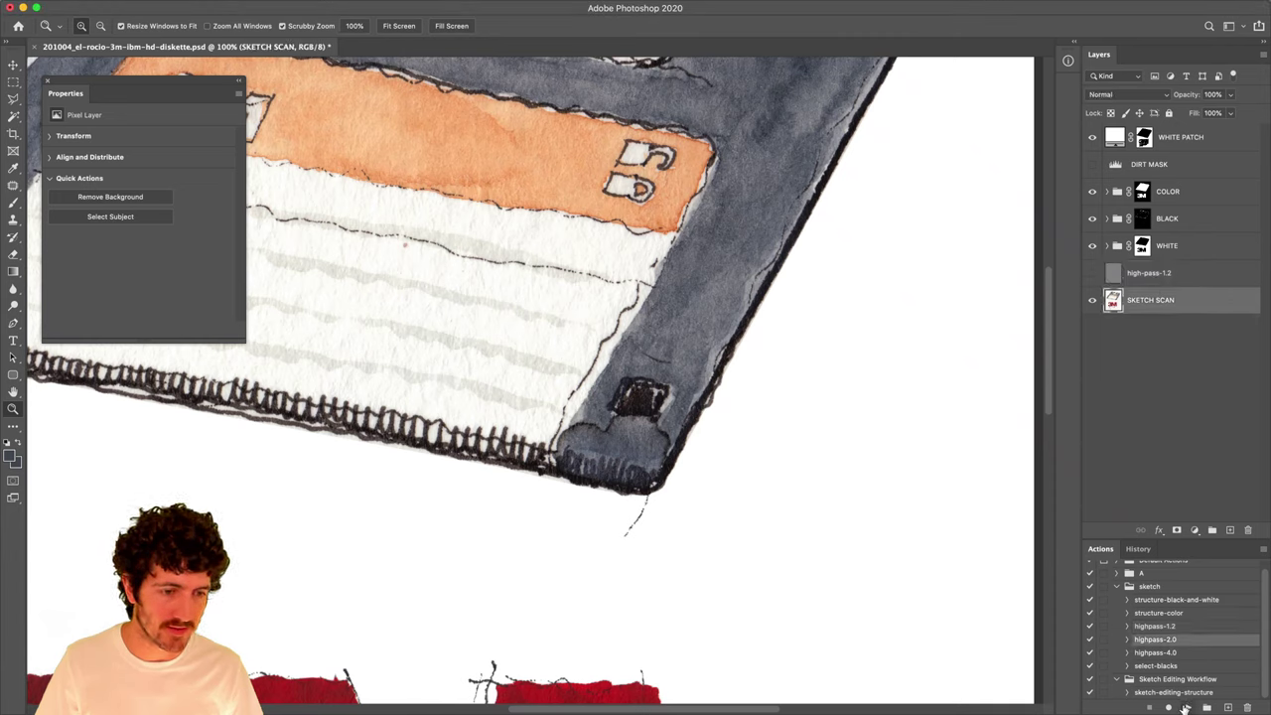
pyautogui.click(1188, 708)
pyautogui.click(1094, 299)
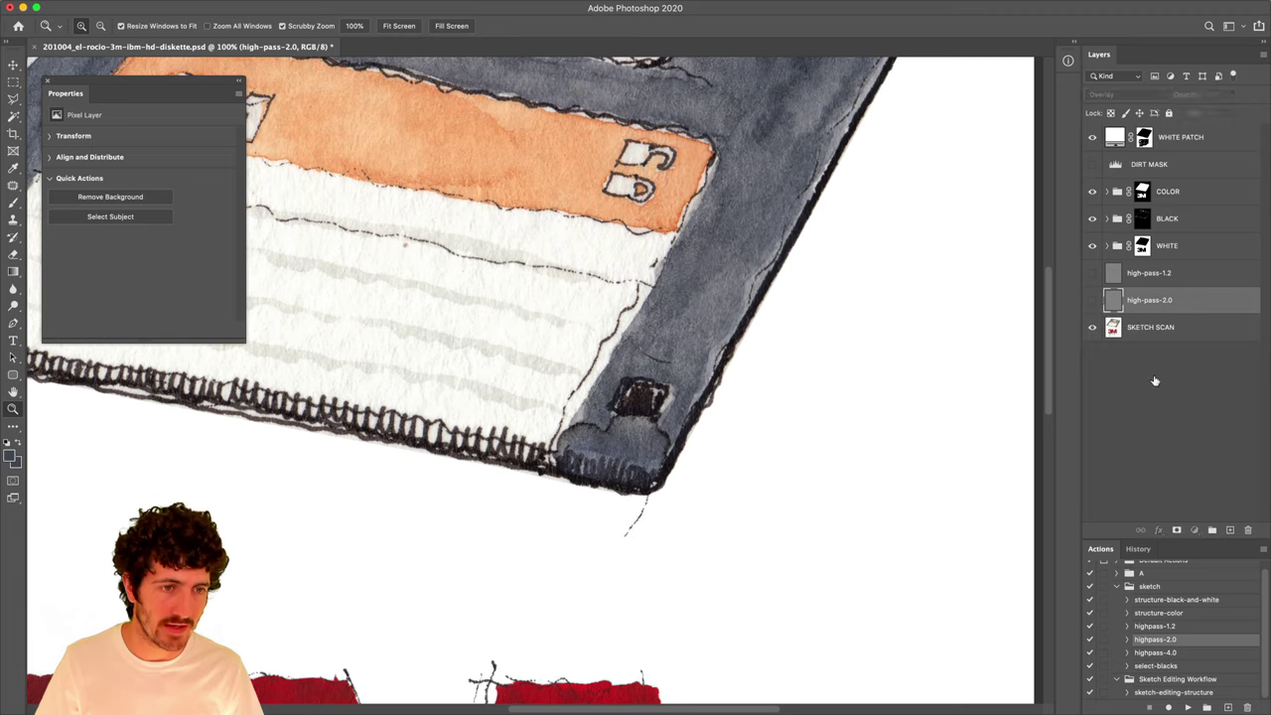
# Run the highpass-4.0 action on the SKETCH SCAN layer.
pyautogui.click(1162, 327)
pyautogui.click(1156, 653)
pyautogui.click(1189, 708)
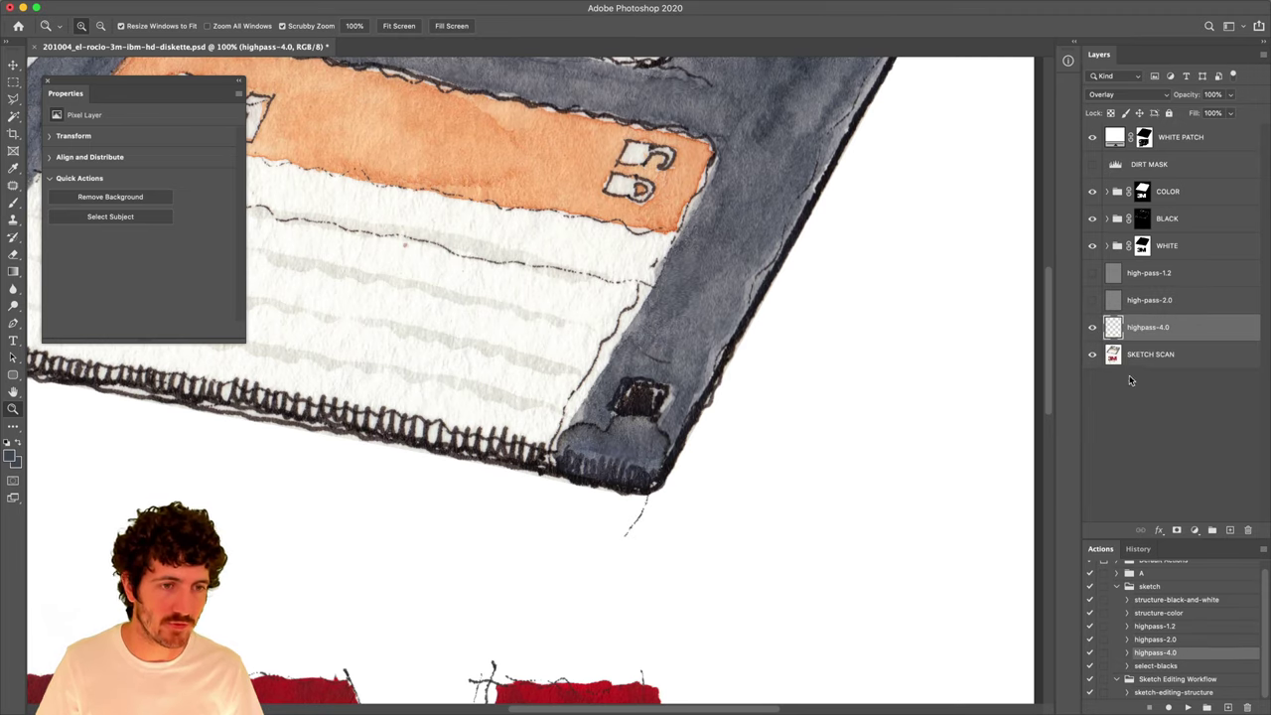
# Compare the diskette's lower corner at 200% with the highpass-4.0 layer shown and hidden.
pyautogui.click(636, 440)
pyautogui.rightClick(641, 388)
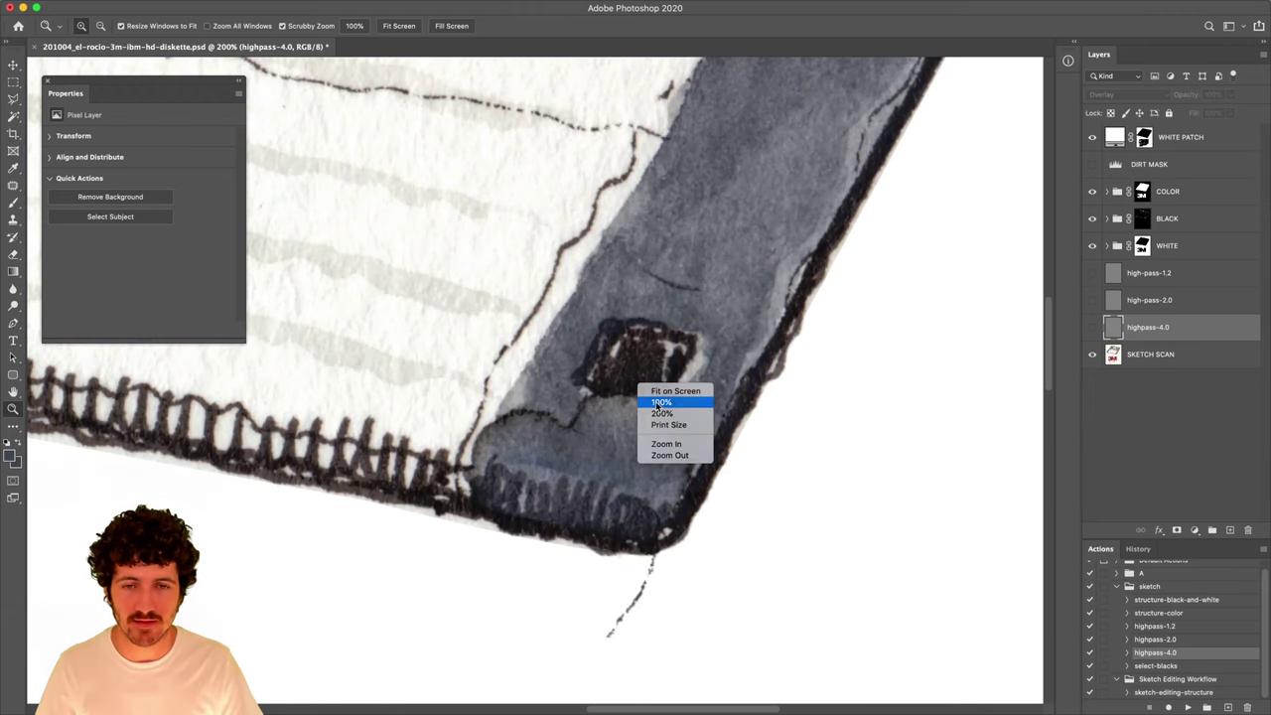
pyautogui.click(658, 402)
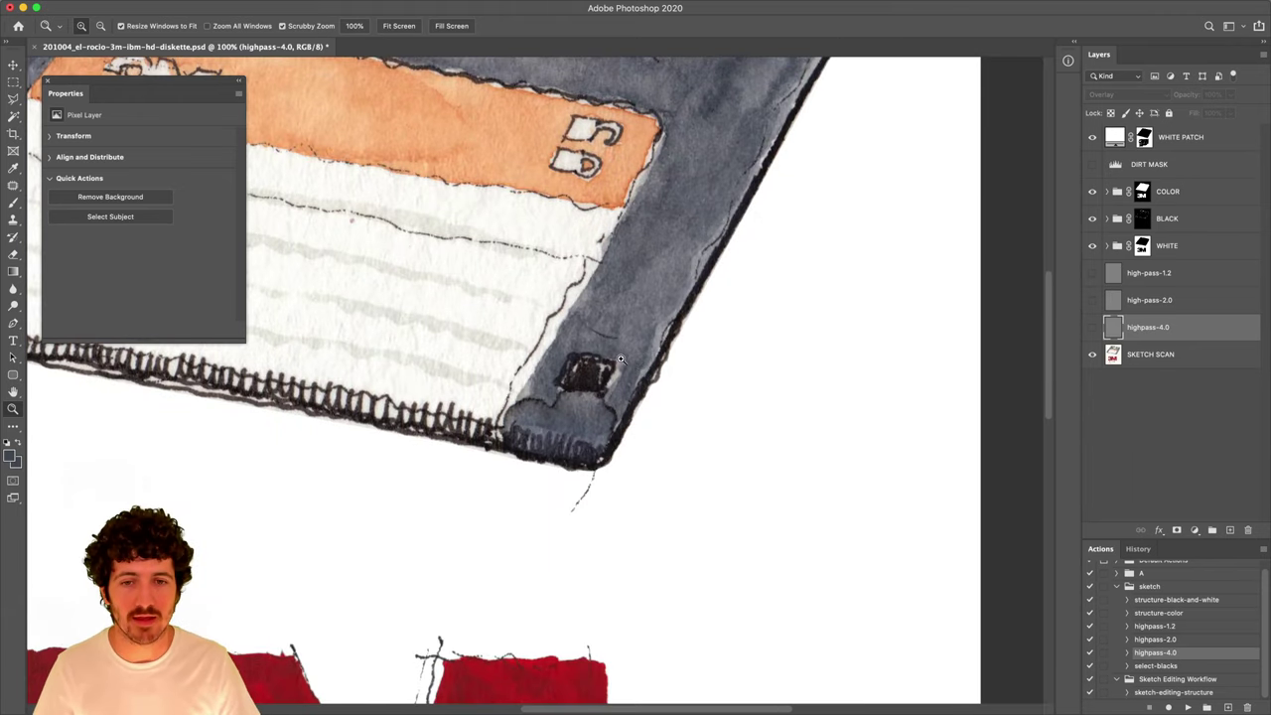
pyautogui.click(572, 378)
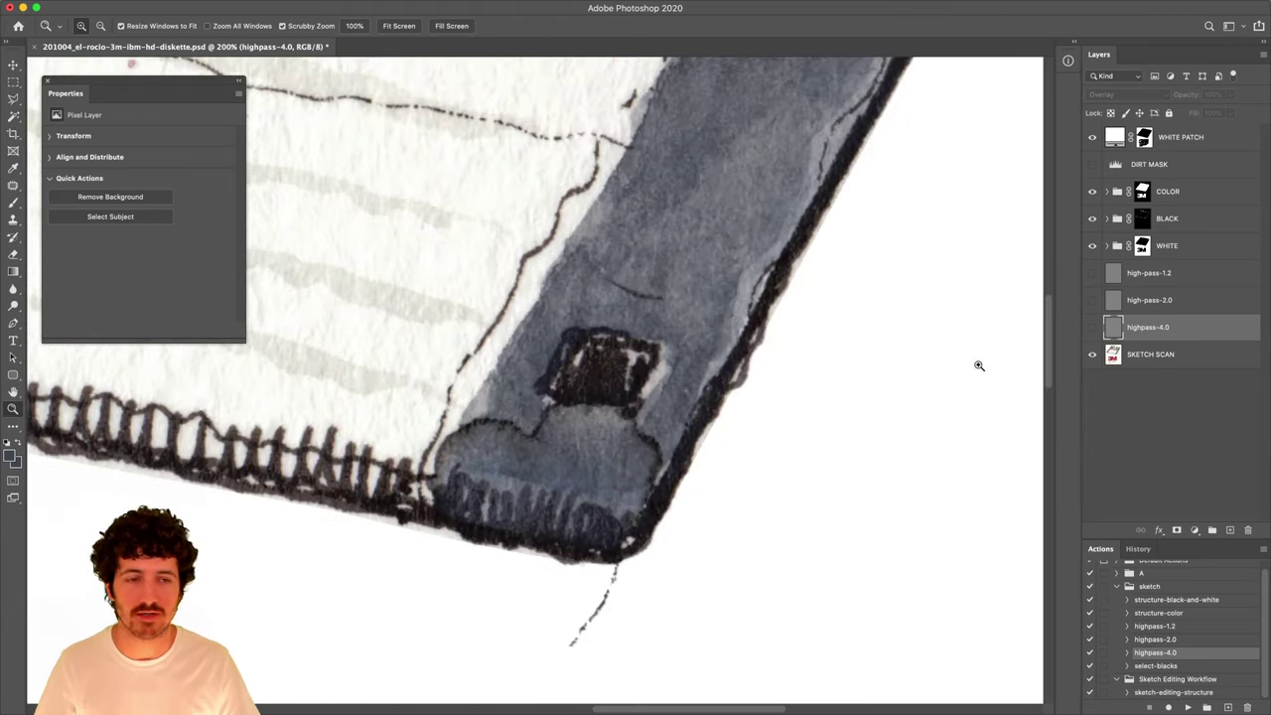
pyautogui.click(1093, 327)
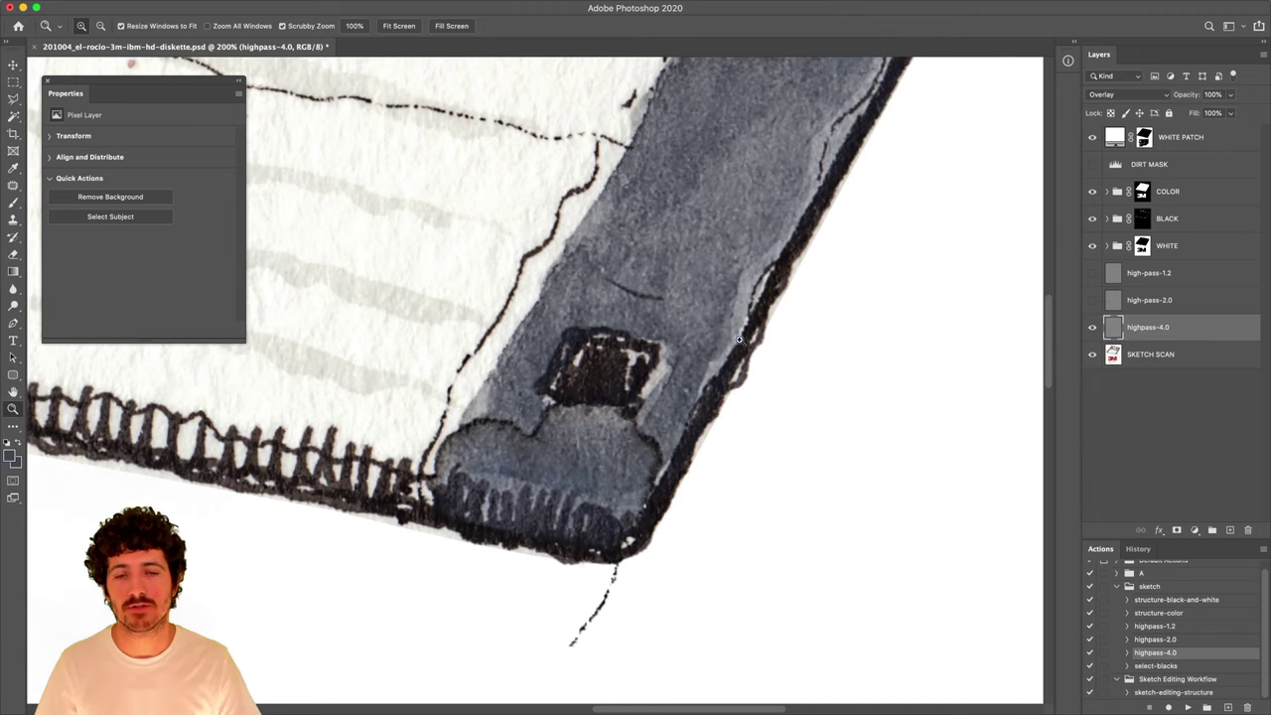
pyautogui.click(1093, 326)
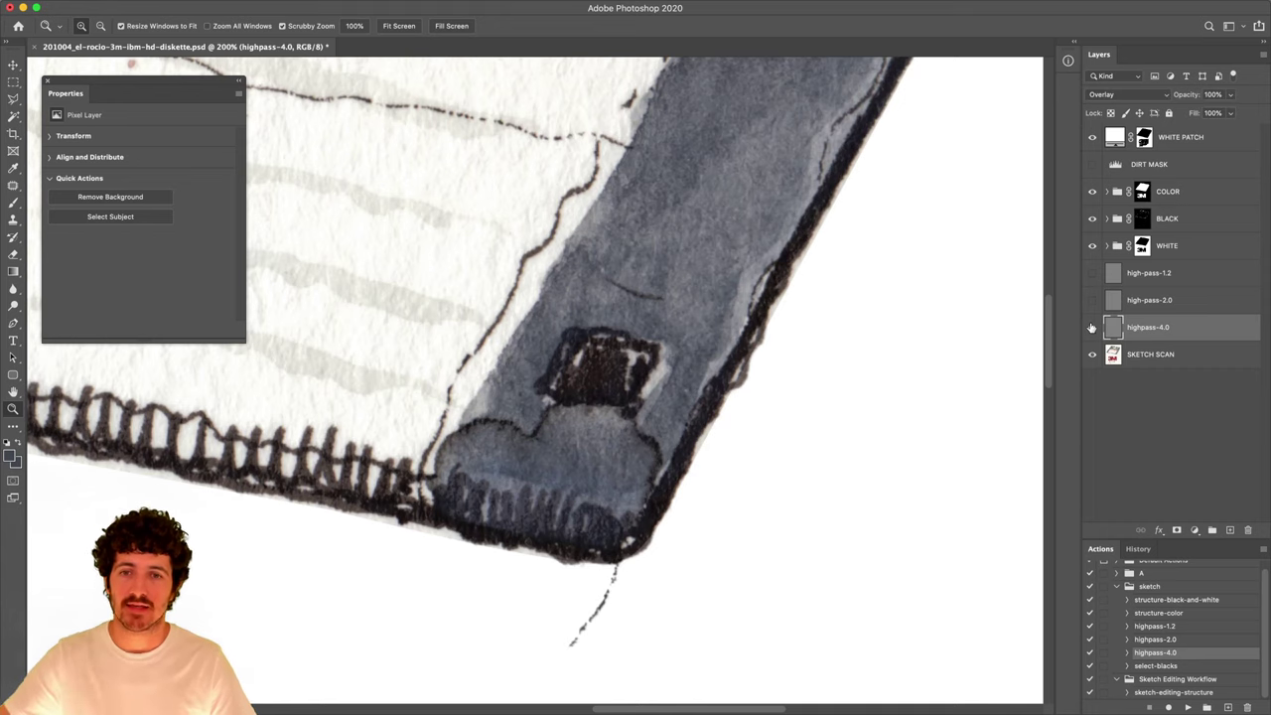
pyautogui.click(1093, 327)
pyautogui.click(1092, 327)
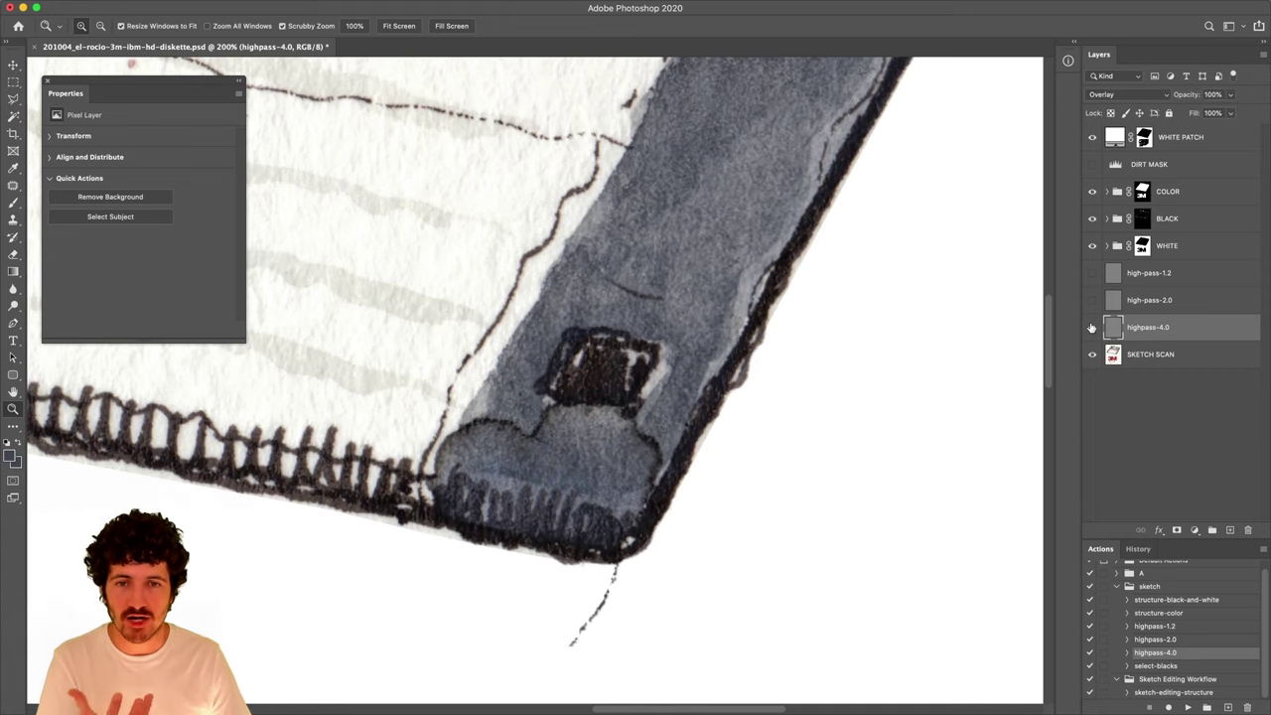
pyautogui.click(1093, 327)
pyautogui.click(1093, 327)
pyautogui.click(1093, 326)
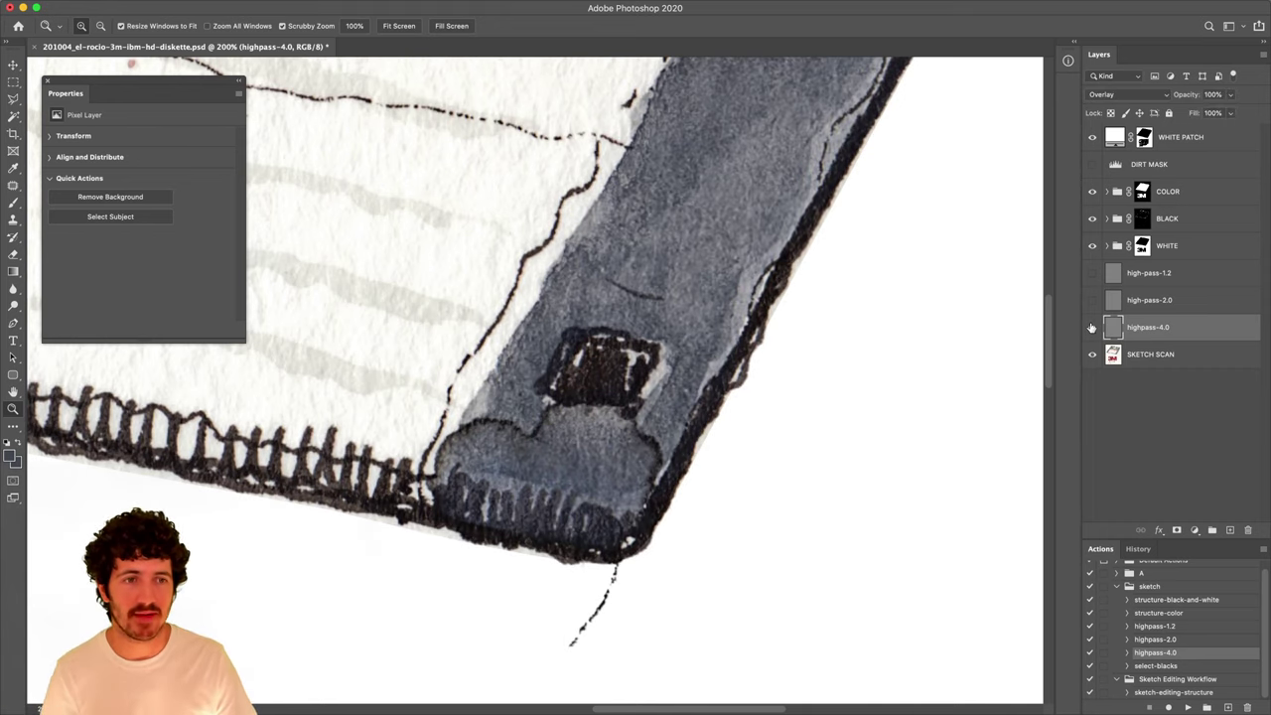
pyautogui.click(1092, 327)
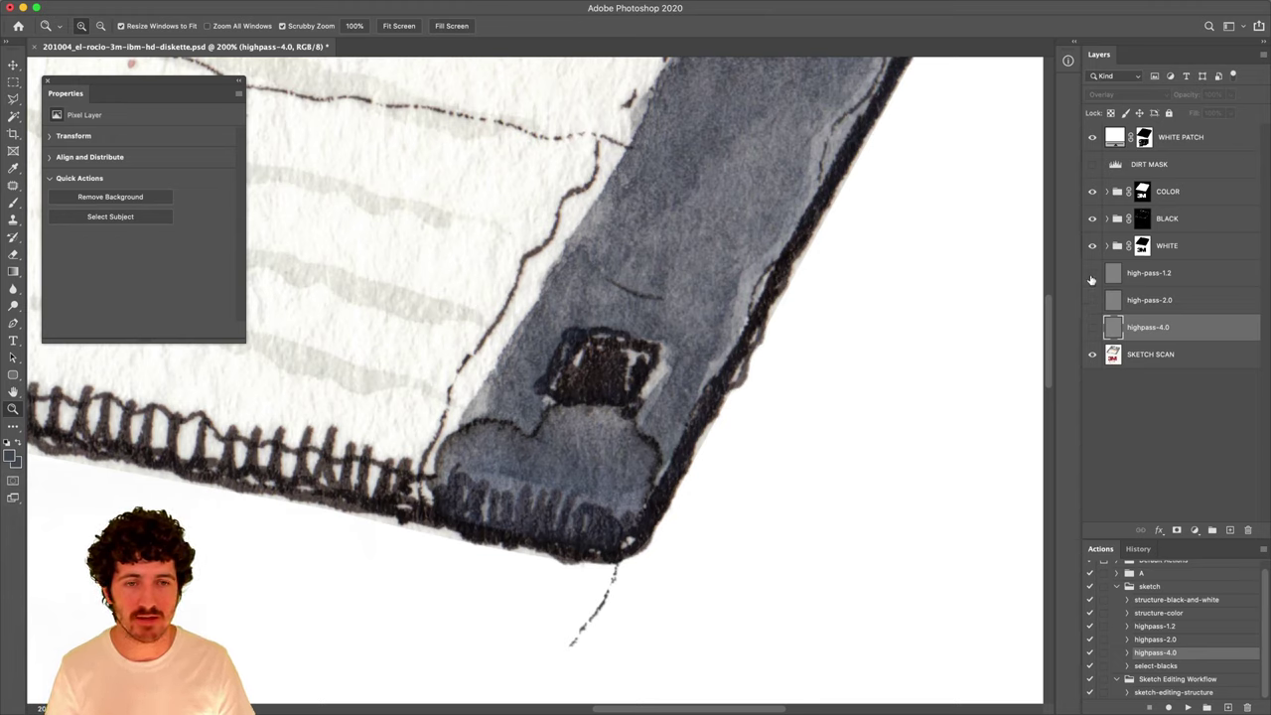
pyautogui.click(1092, 327)
pyautogui.click(1092, 273)
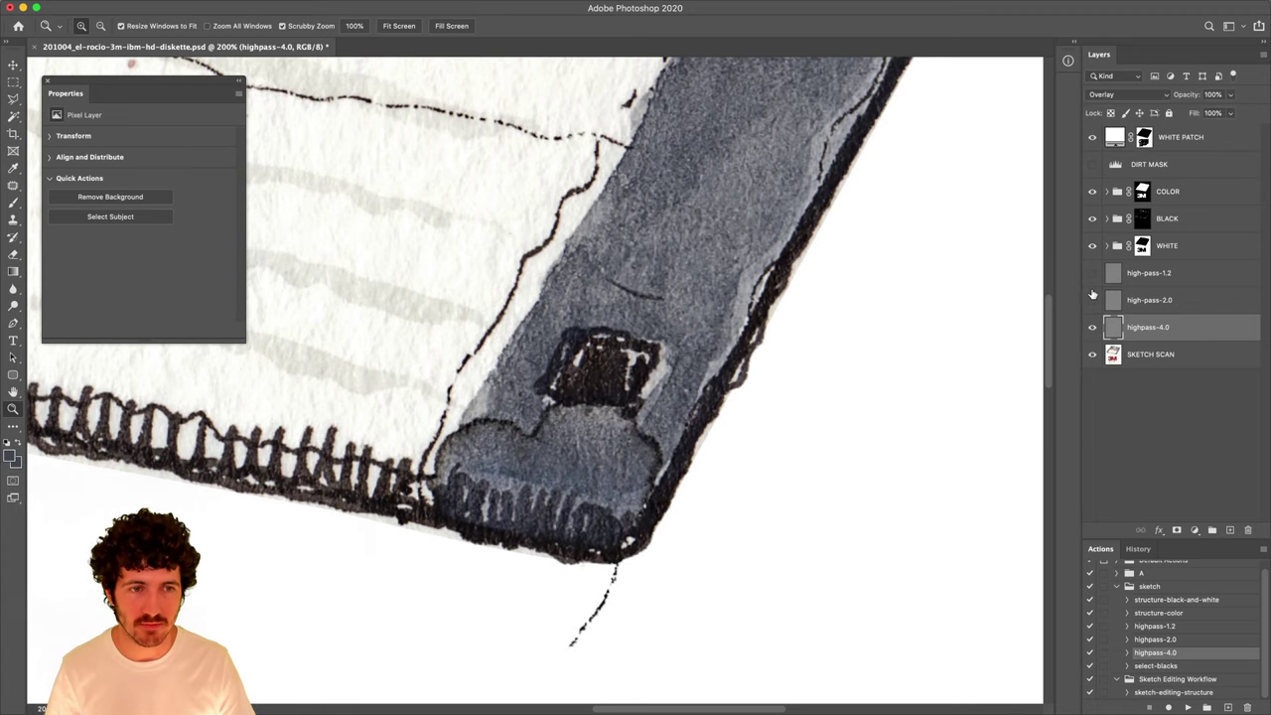
# Compare the whole sketch, down to 25%, with the high-pass layers toggled on and off.
pyautogui.press('super+0')
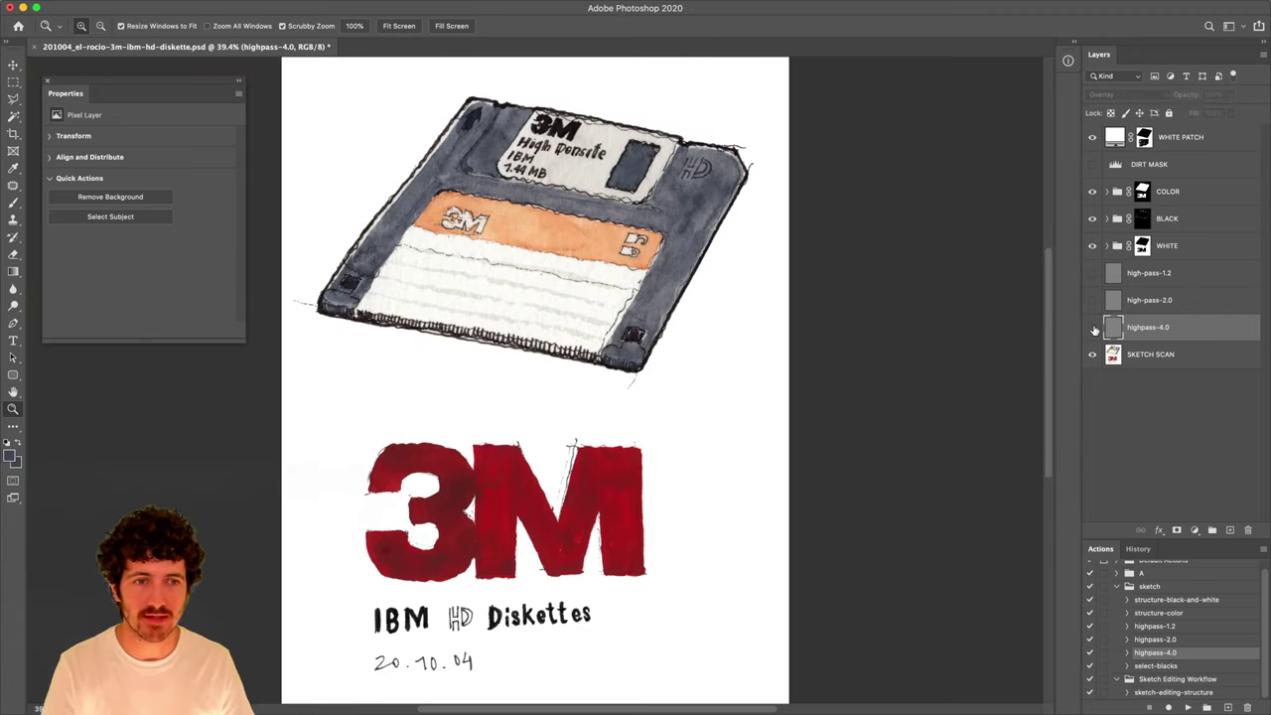
pyautogui.click(1092, 326)
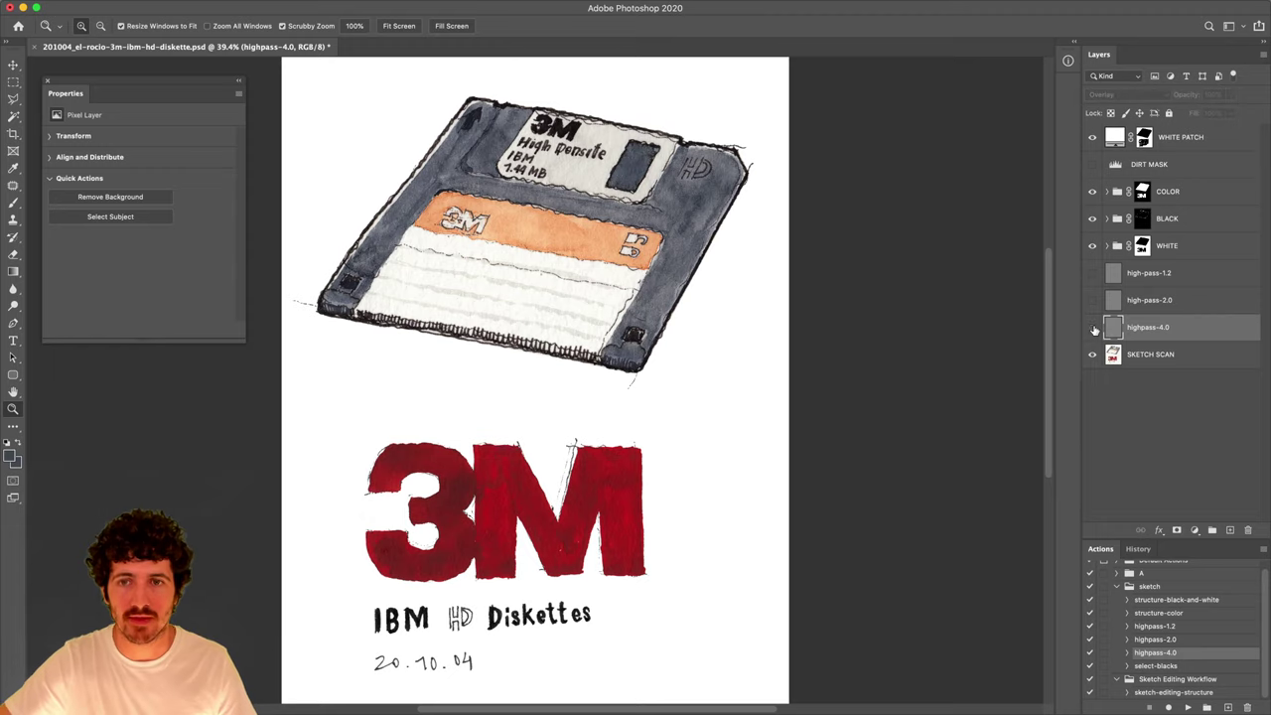
pyautogui.click(1092, 300)
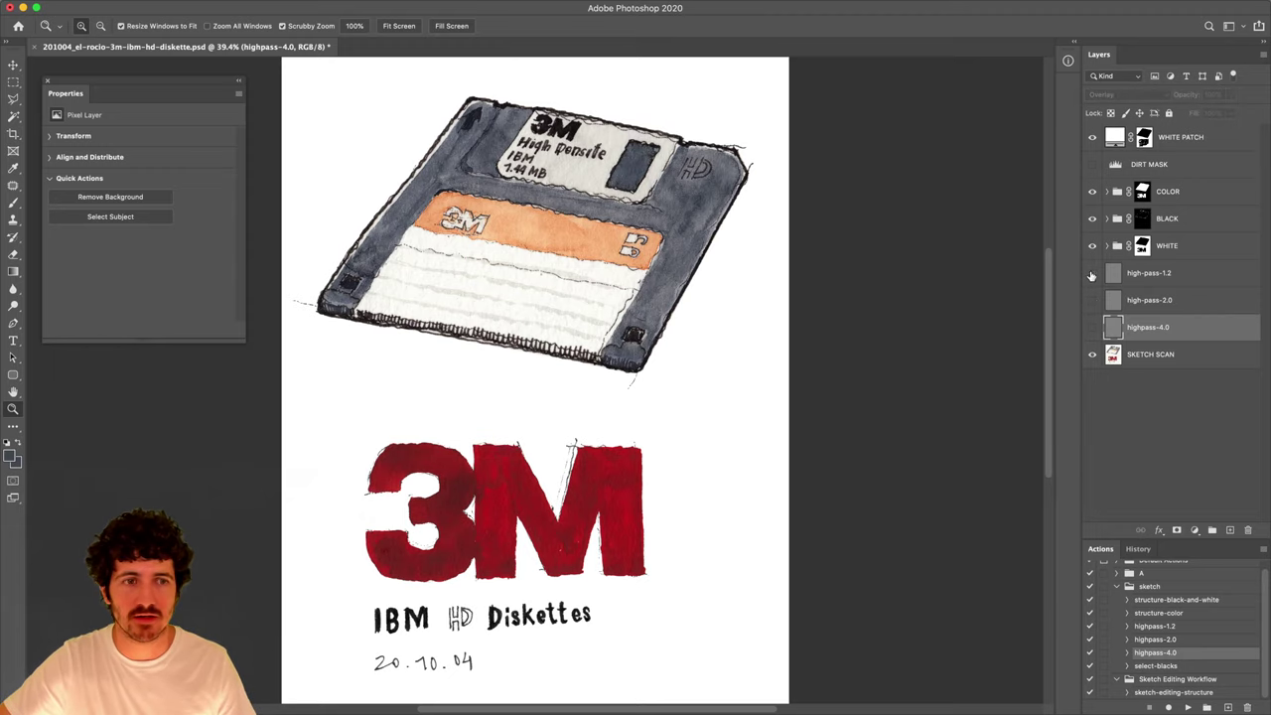
pyautogui.press('super+minus')
pyautogui.press('super+minus')
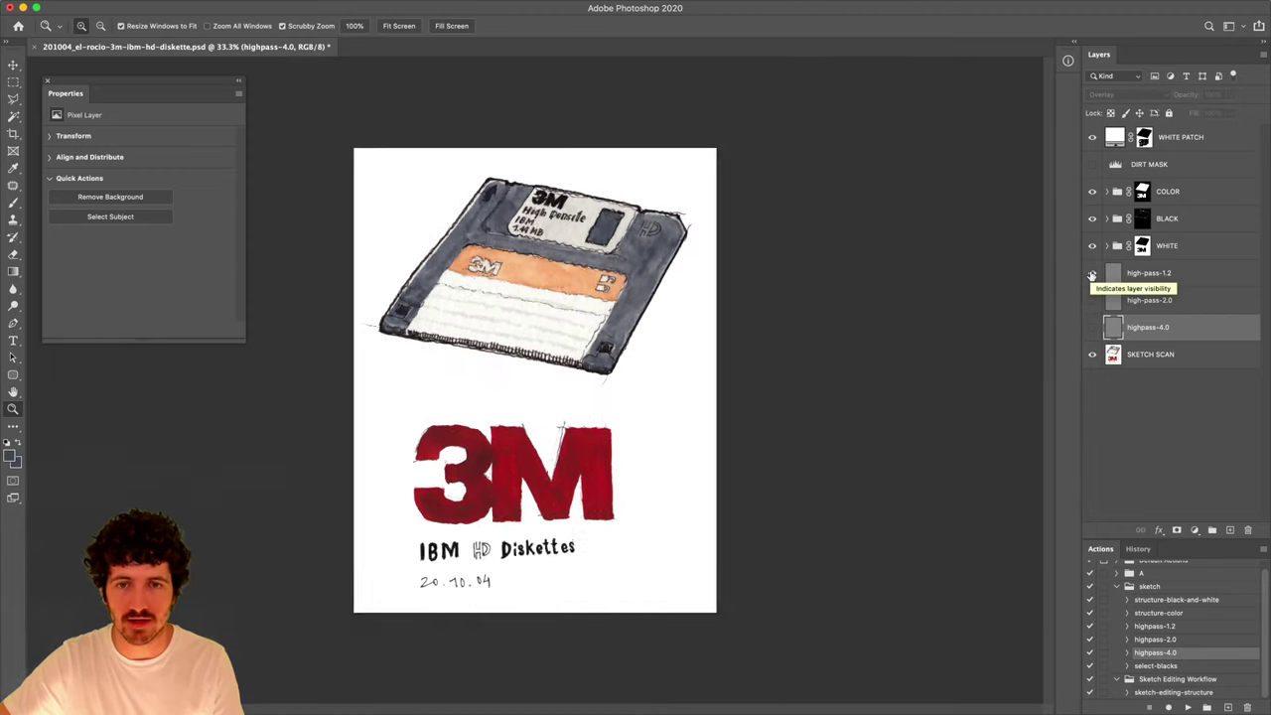
pyautogui.click(1092, 328)
pyautogui.click(1092, 330)
pyautogui.click(1092, 330)
pyautogui.click(1093, 330)
pyautogui.click(1093, 330)
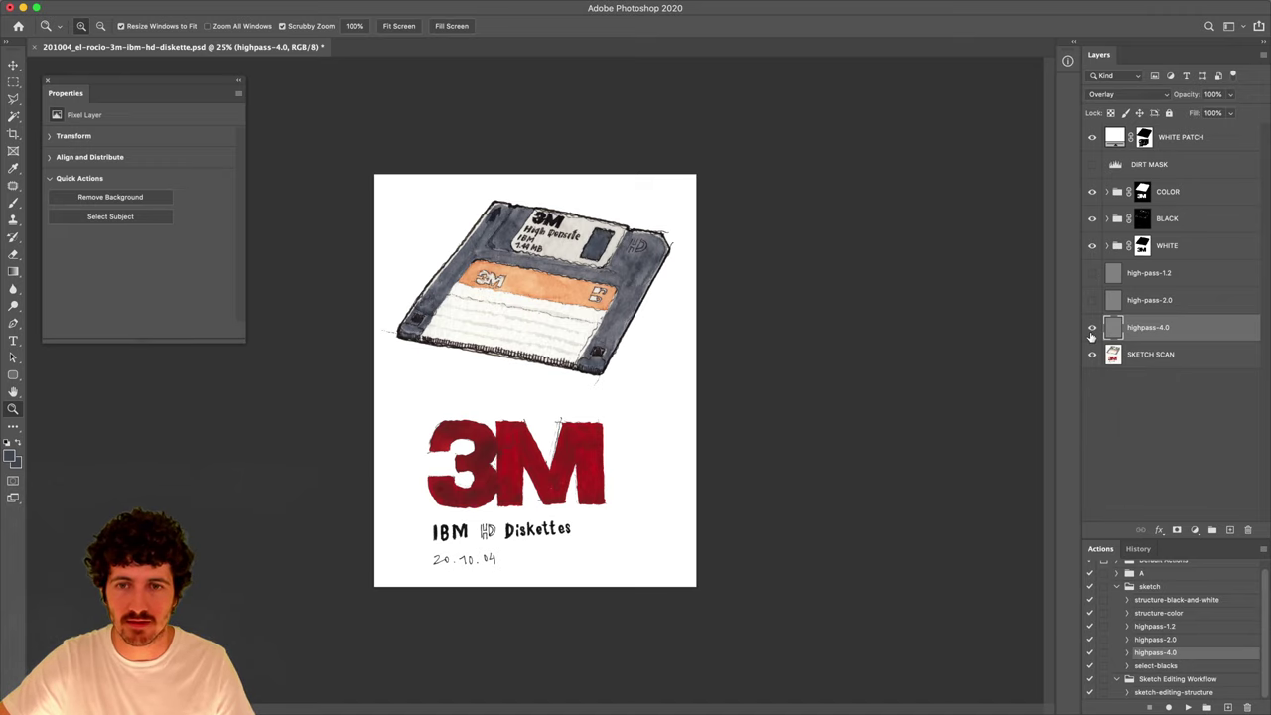
pyautogui.click(1092, 328)
# Inspect the Diskettes lettering at 200% with the highpass-4.0 layer alternately shown and hidden.
pyautogui.click(498, 451)
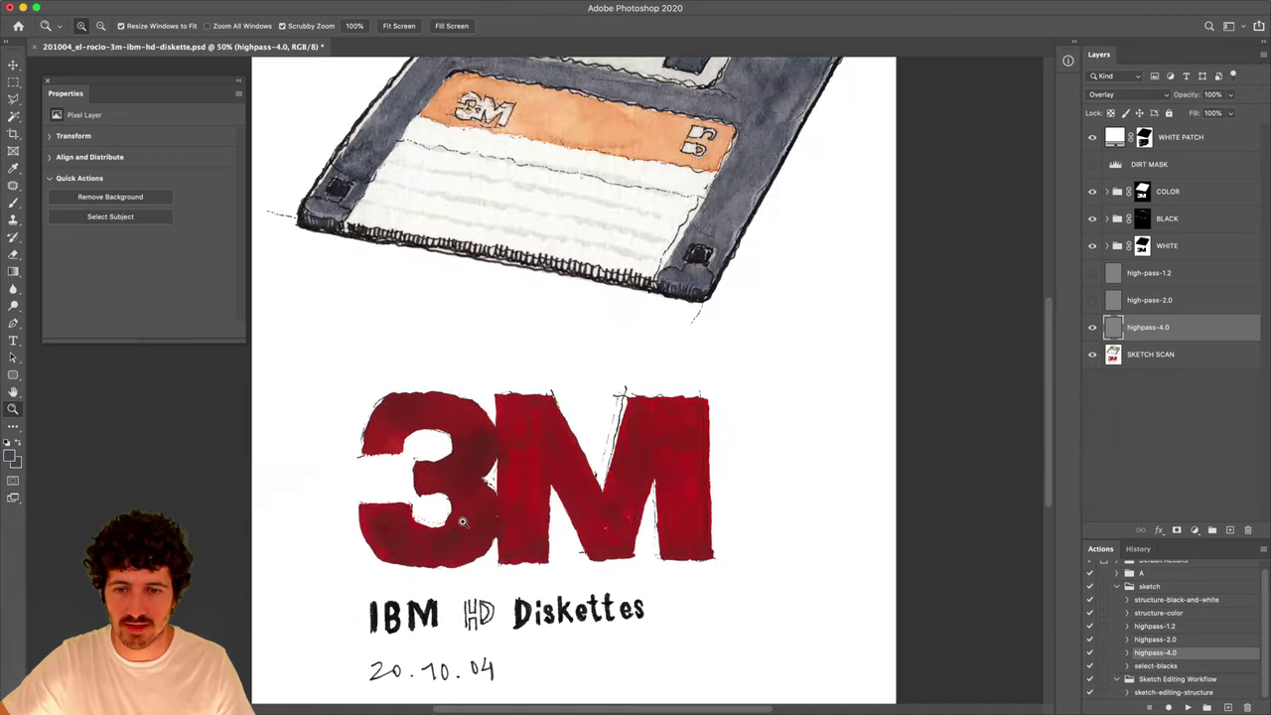
pyautogui.click(532, 593)
pyautogui.click(576, 596)
pyautogui.click(602, 596)
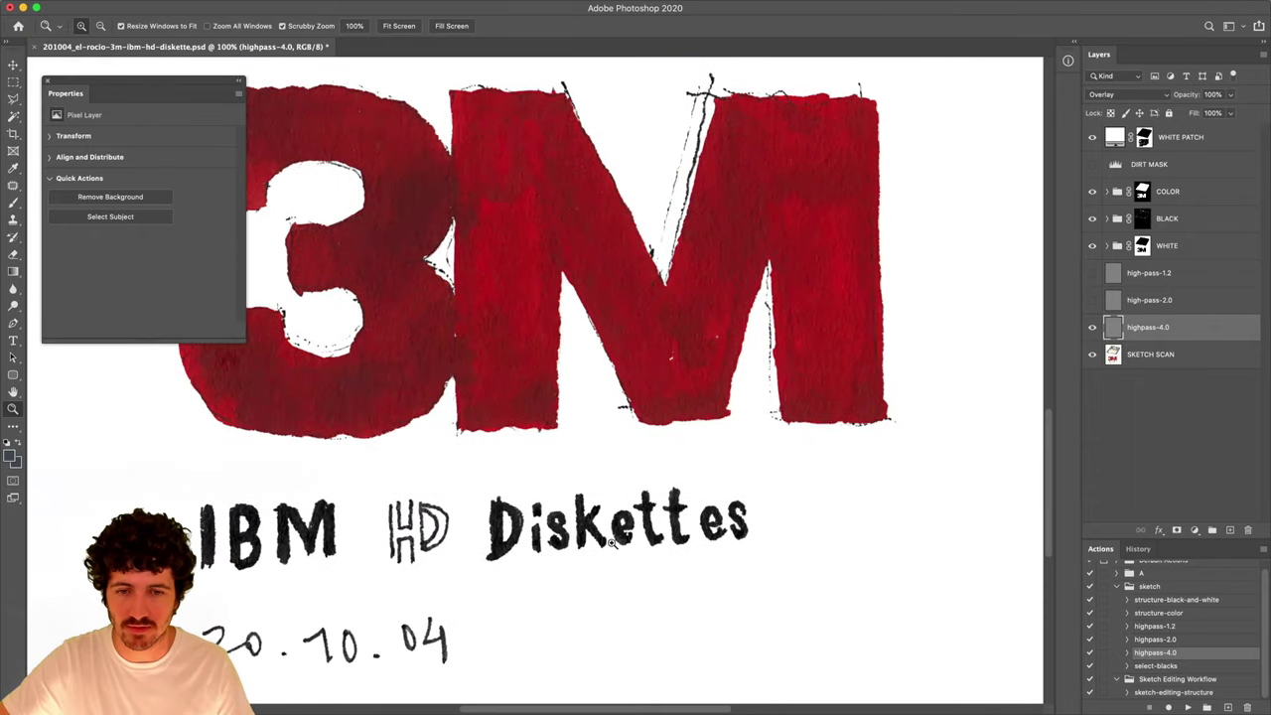
pyautogui.click(614, 544)
pyautogui.scroll(-1, 620, 546)
pyautogui.click(1092, 330)
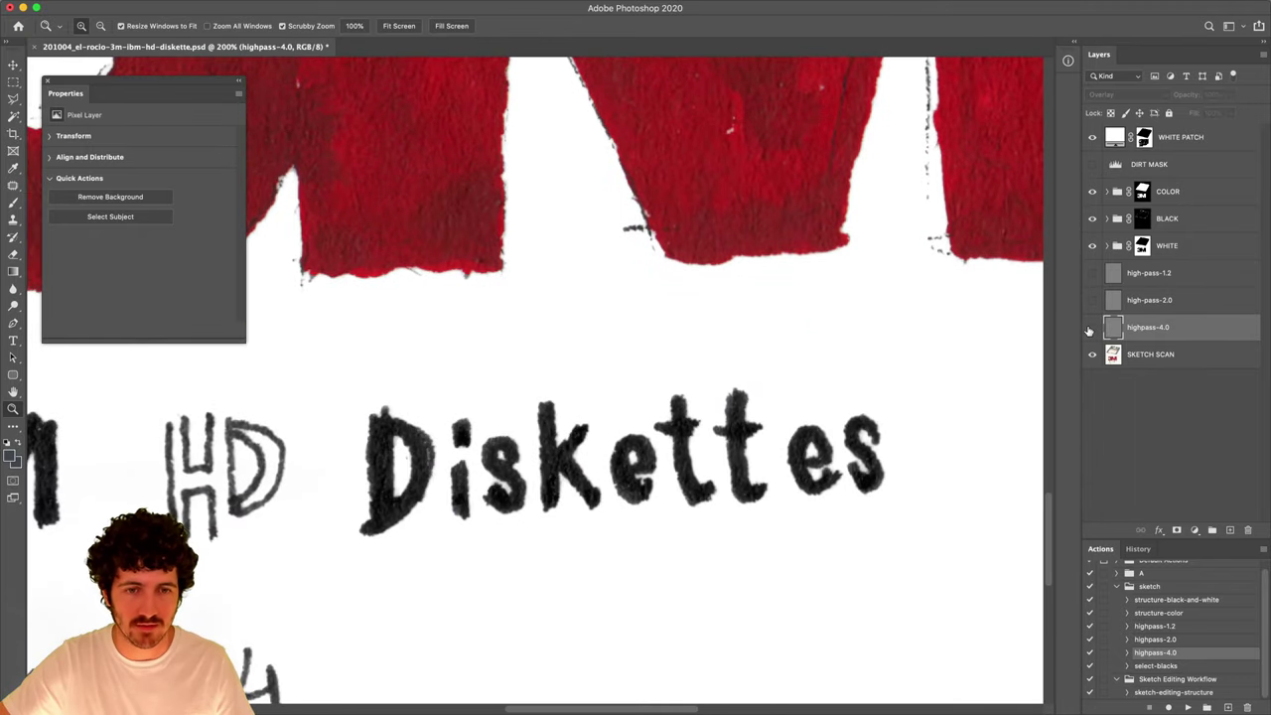
pyautogui.click(1092, 329)
pyautogui.click(1092, 329)
pyautogui.click(1092, 329)
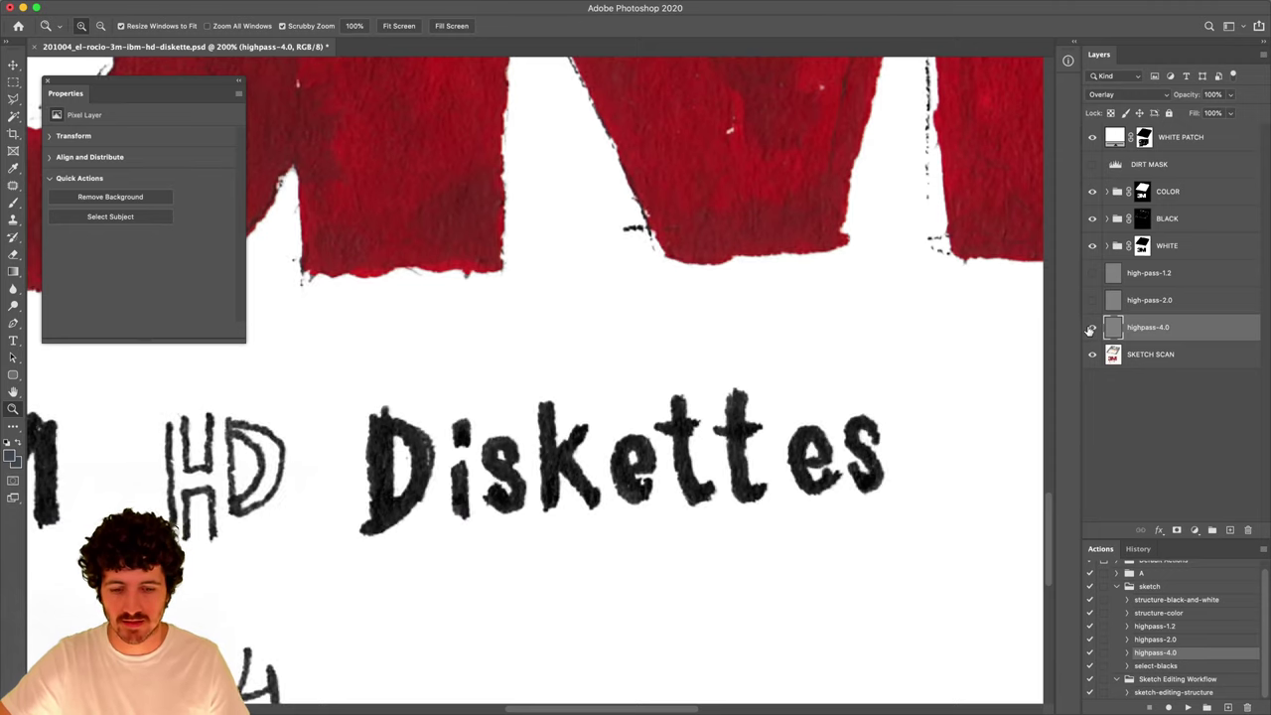
pyautogui.click(1091, 330)
pyautogui.click(1090, 330)
# Compare the effect of the 4.0, 2.0 and 1.2 high-pass layers on the lettering at 500%, leaving all three hidden.
pyautogui.moveTo(852, 487); pyautogui.dragTo(1092, 368)
pyautogui.click(1092, 330)
pyautogui.click(1092, 330)
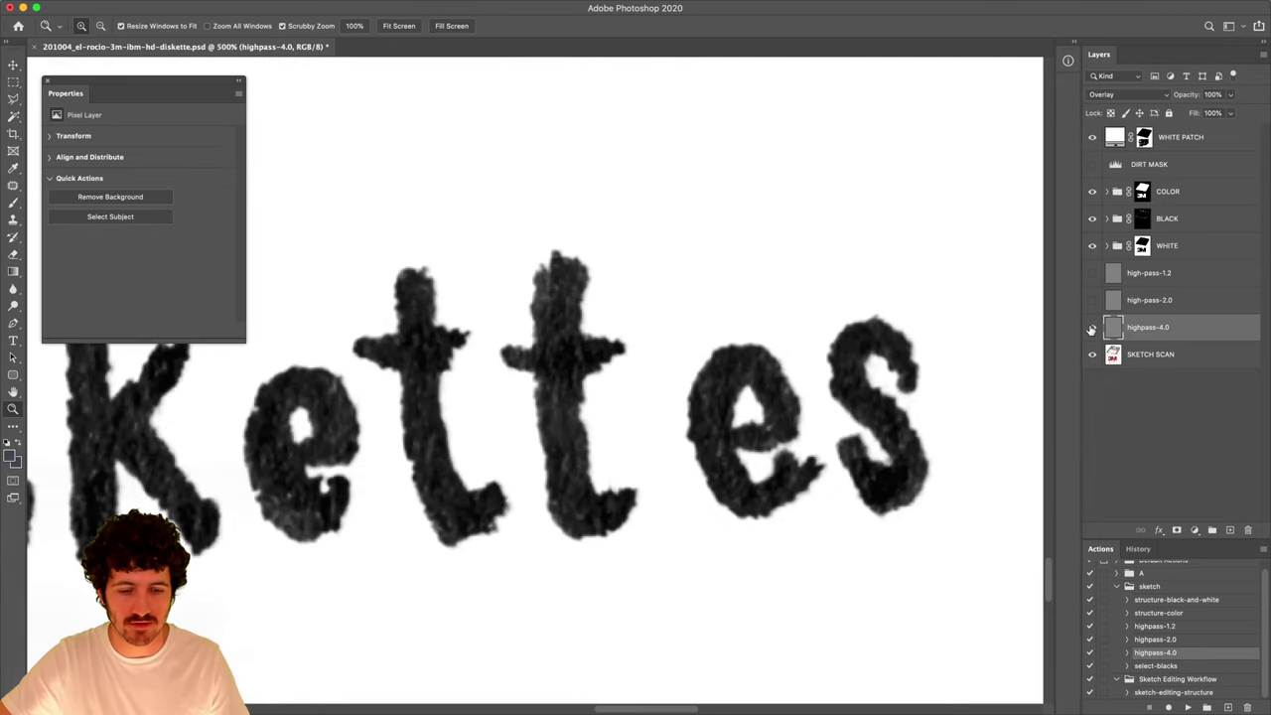
pyautogui.click(1091, 329)
pyautogui.click(1091, 330)
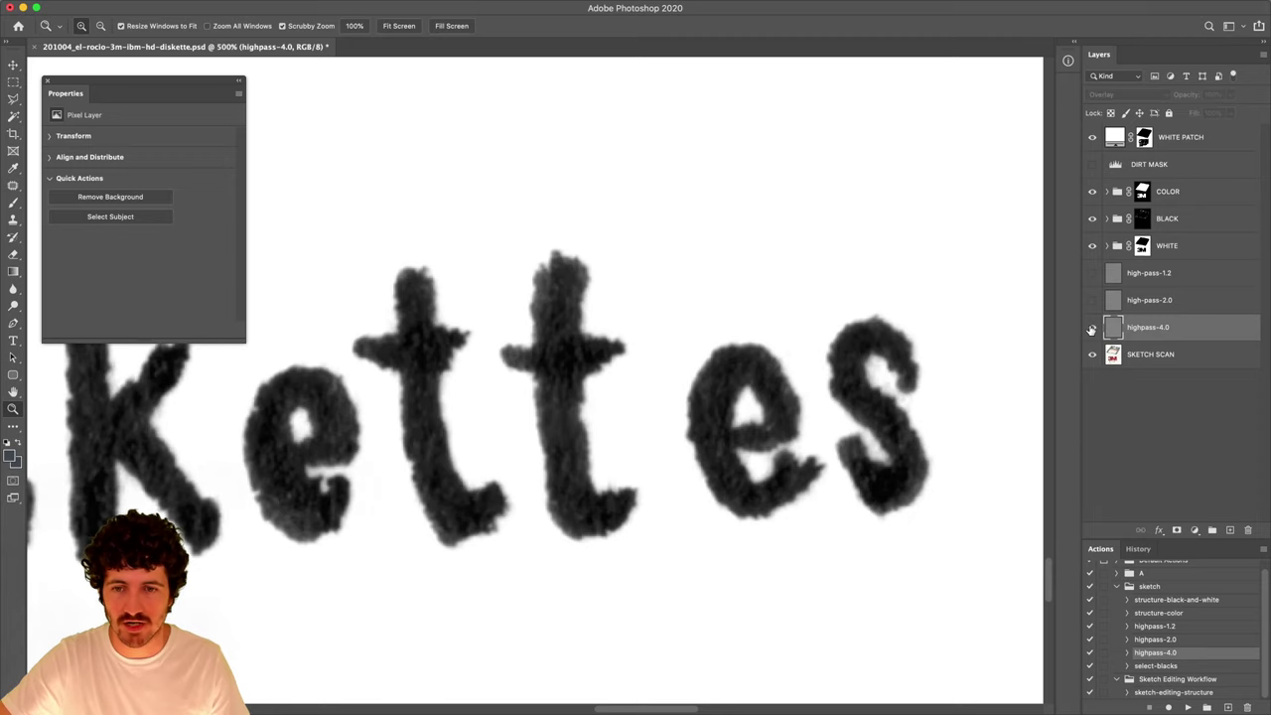
pyautogui.click(1091, 329)
pyautogui.click(1092, 300)
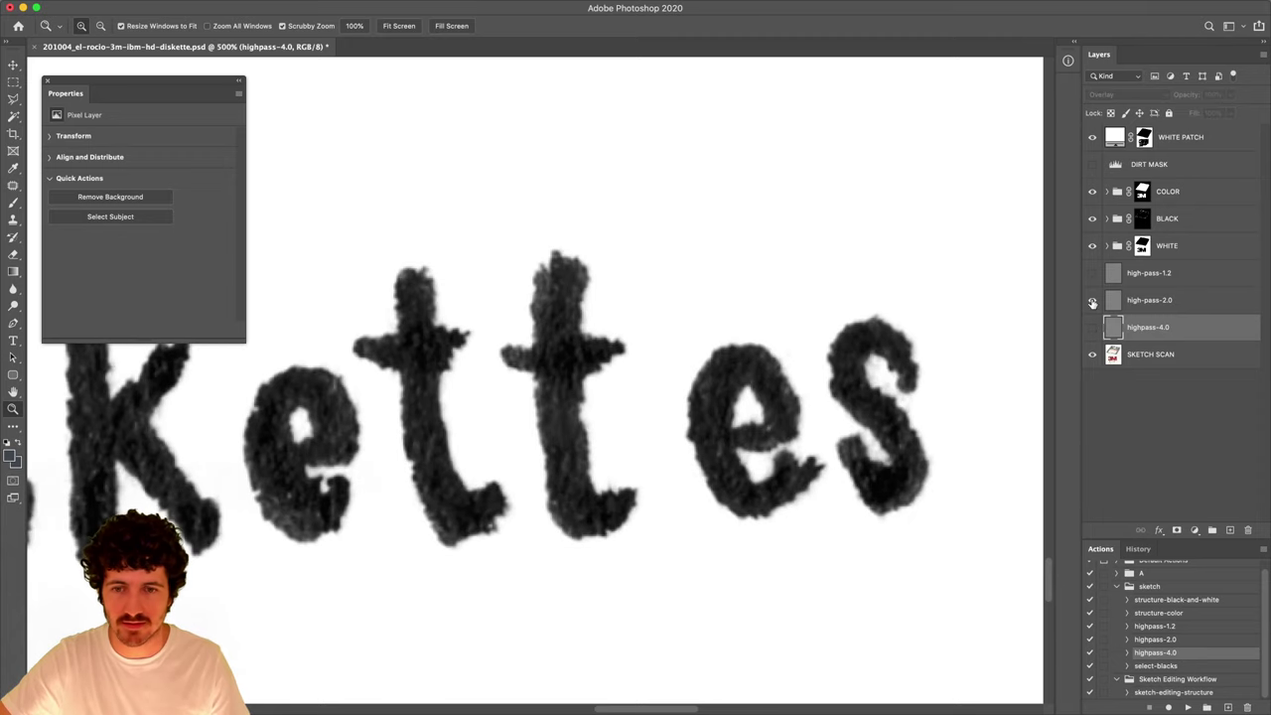
pyautogui.click(1092, 273)
pyautogui.click(1092, 274)
pyautogui.click(1092, 300)
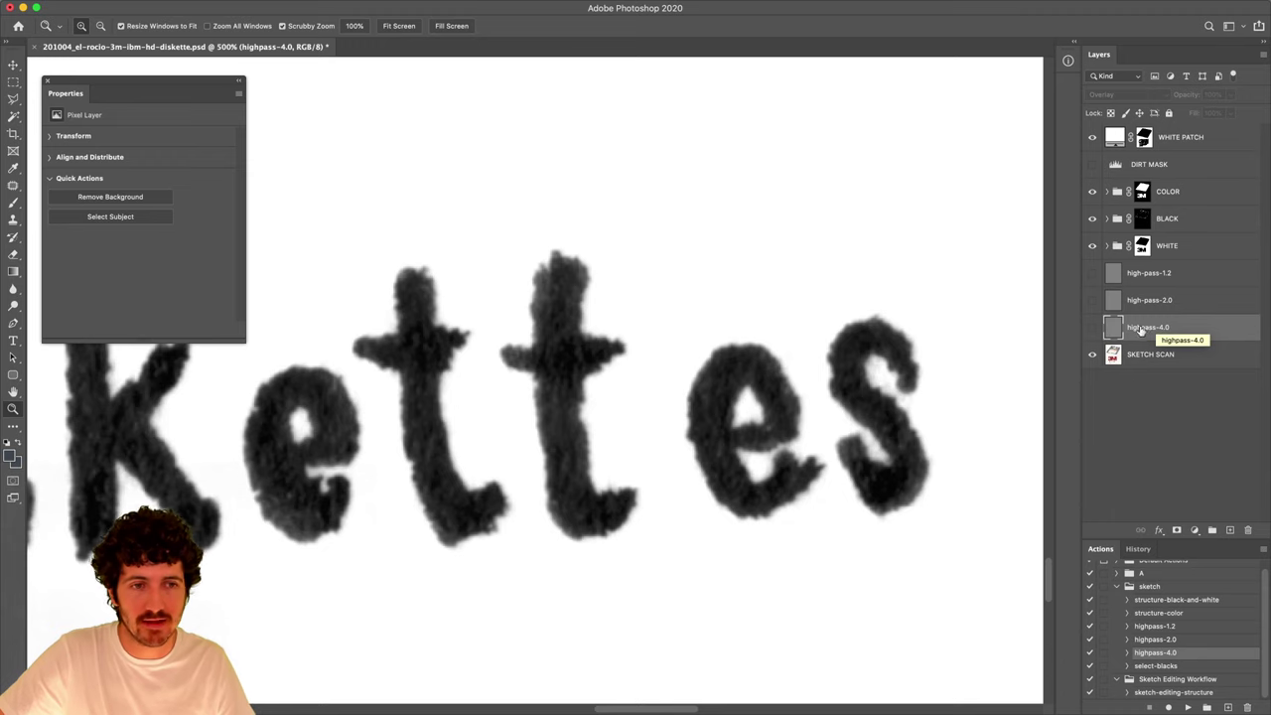
# Show the highpass-4.0 layer again and check its blend mode over the diskette drawing, keeping it at Overlay.
pyautogui.click(1093, 327)
pyautogui.press('super+0')
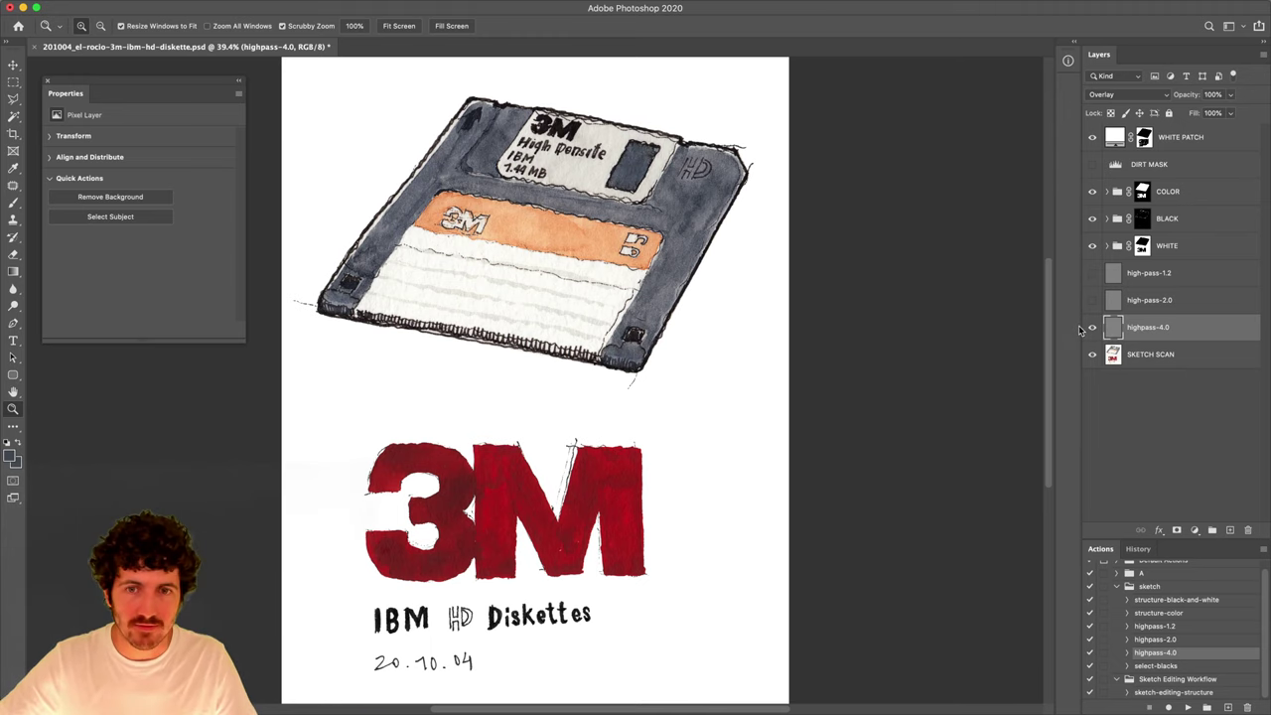
pyautogui.click(514, 179)
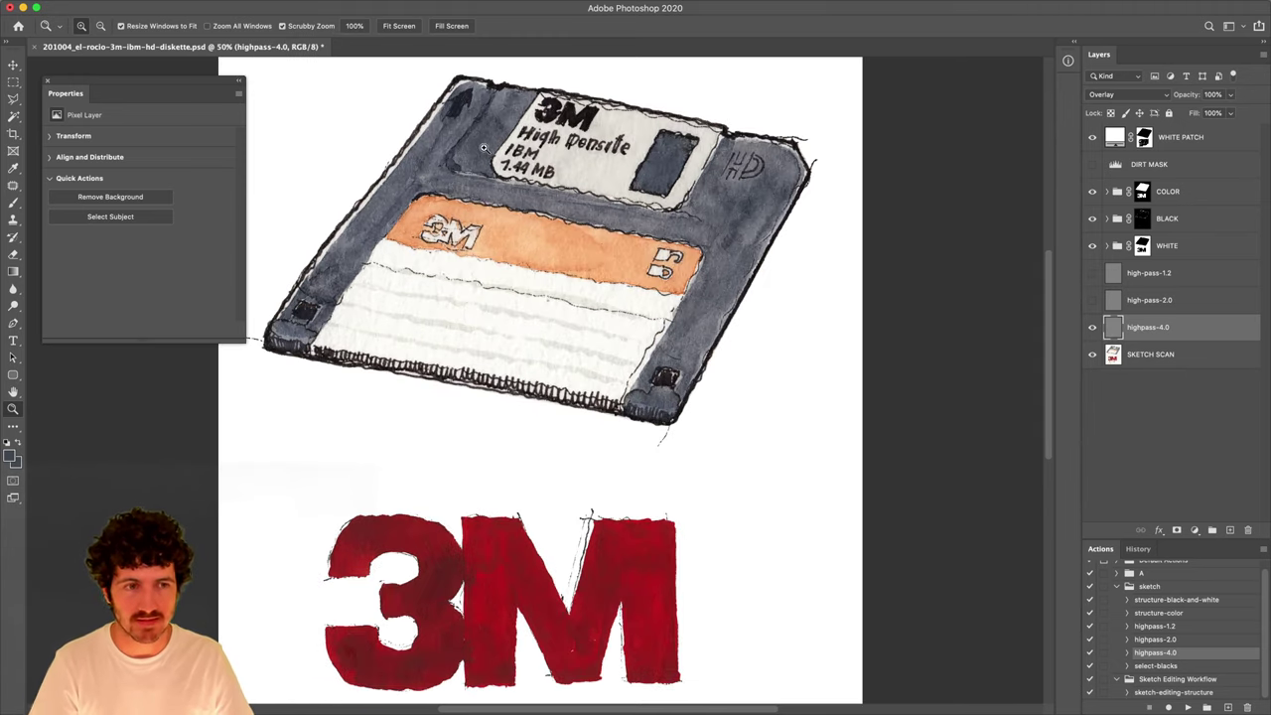
pyautogui.click(500, 186)
pyautogui.moveTo(500, 187); pyautogui.dragTo(547, 273)
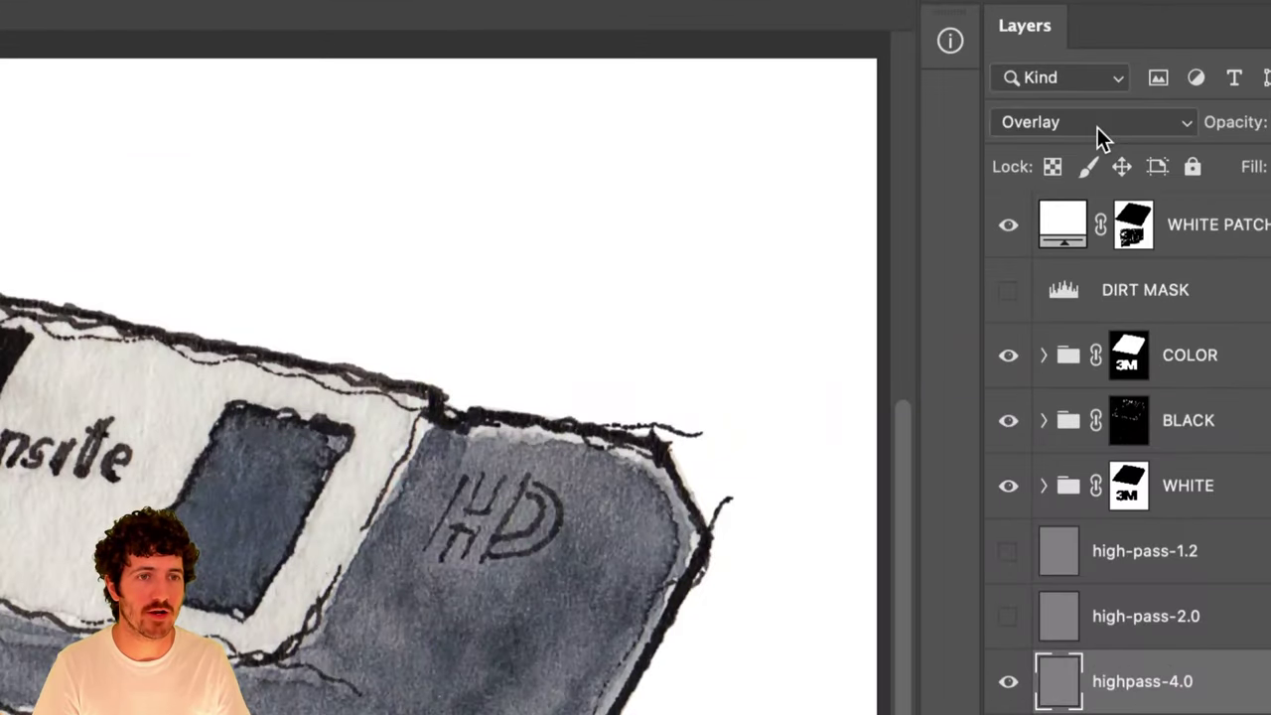
pyautogui.click(1129, 95)
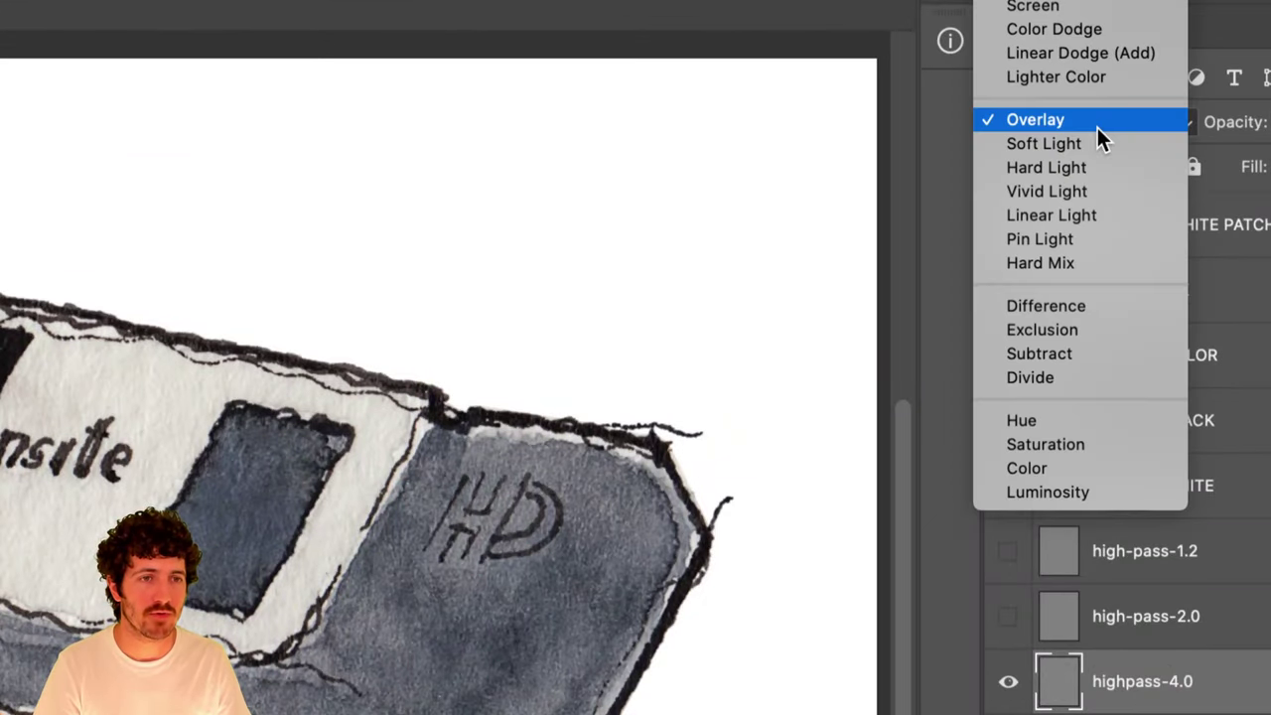
pyautogui.click(1097, 127)
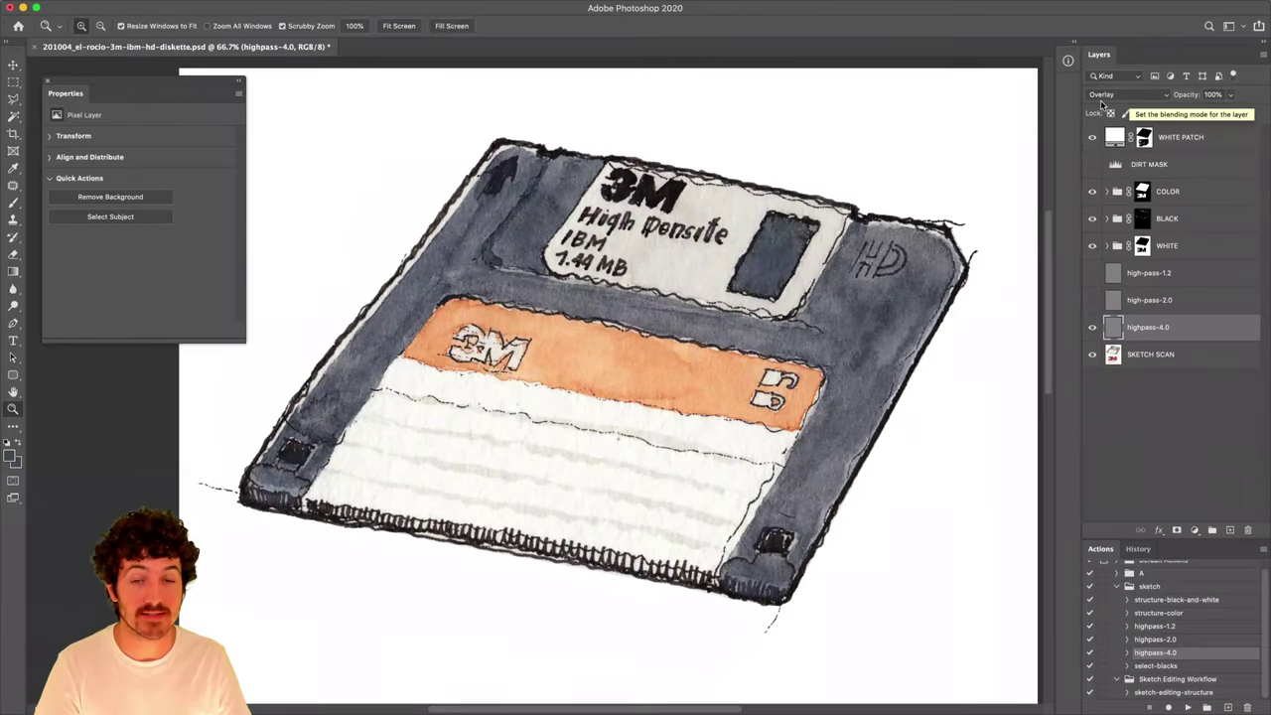
# Set the highpass-4.0 layer's blend mode to Normal and move the layer to the top of the stack.
pyautogui.click(1130, 97)
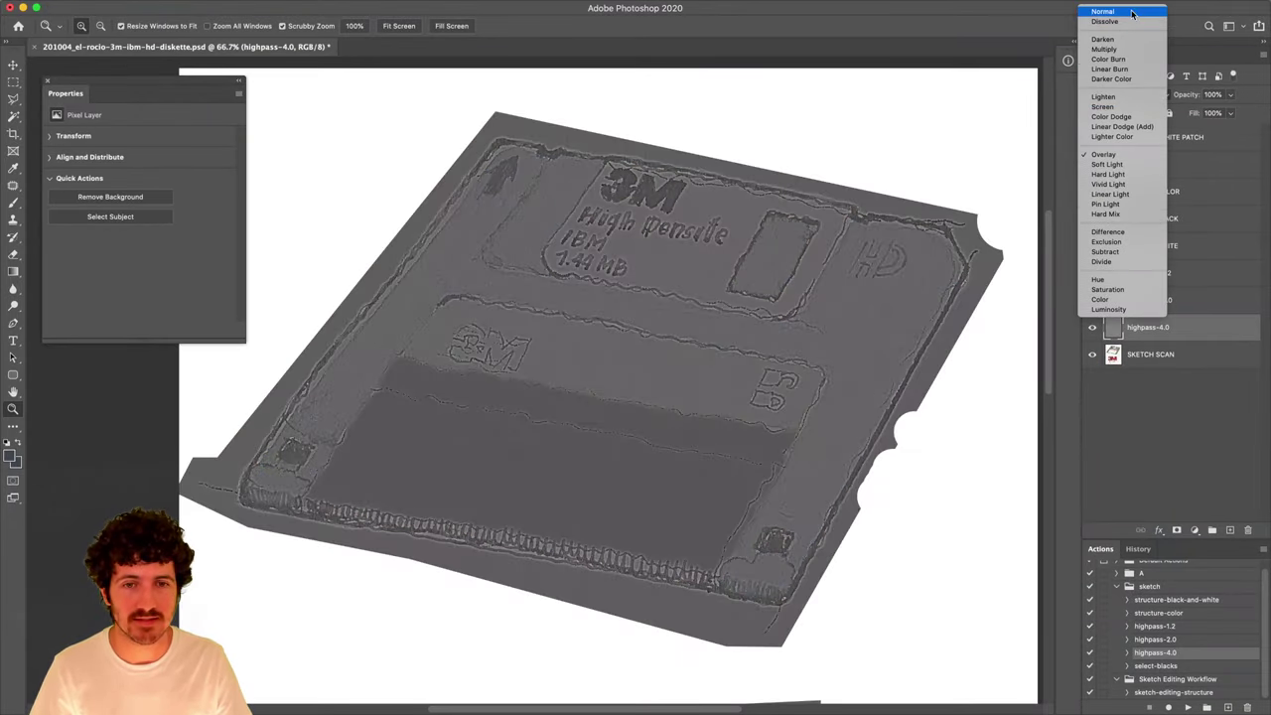
pyautogui.click(1133, 13)
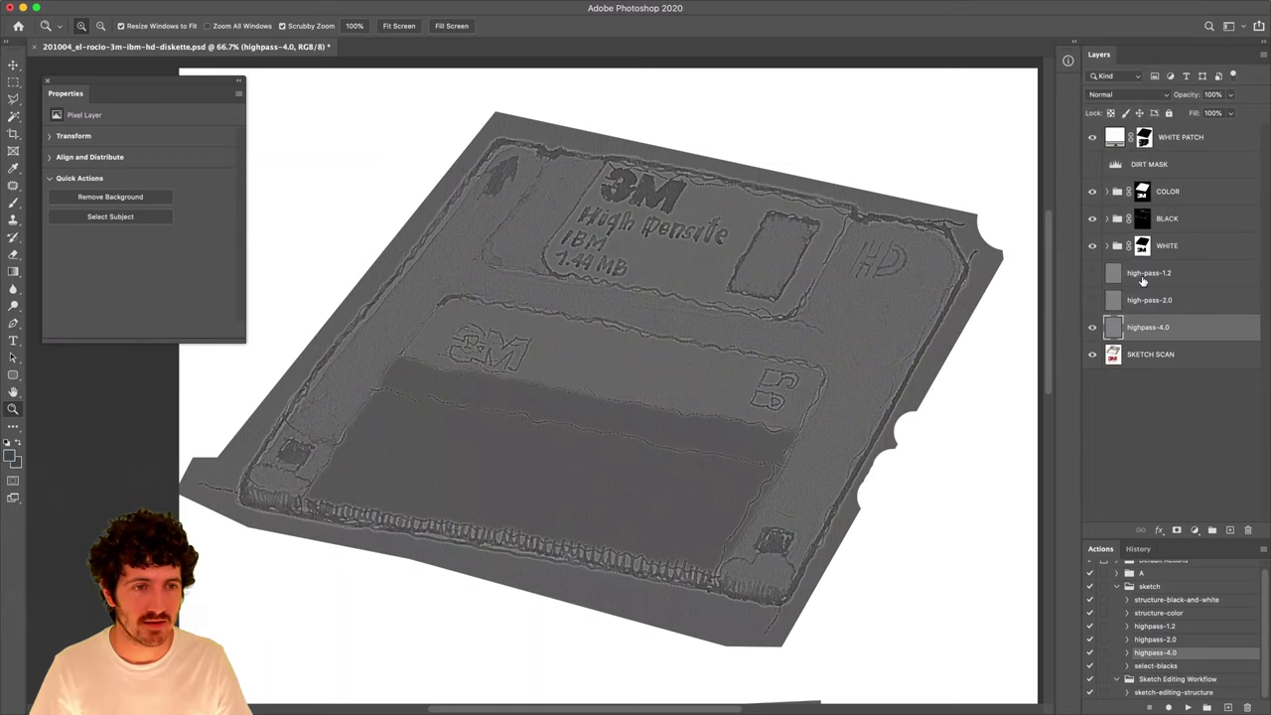
pyautogui.moveTo(1147, 327); pyautogui.dragTo(1152, 132)
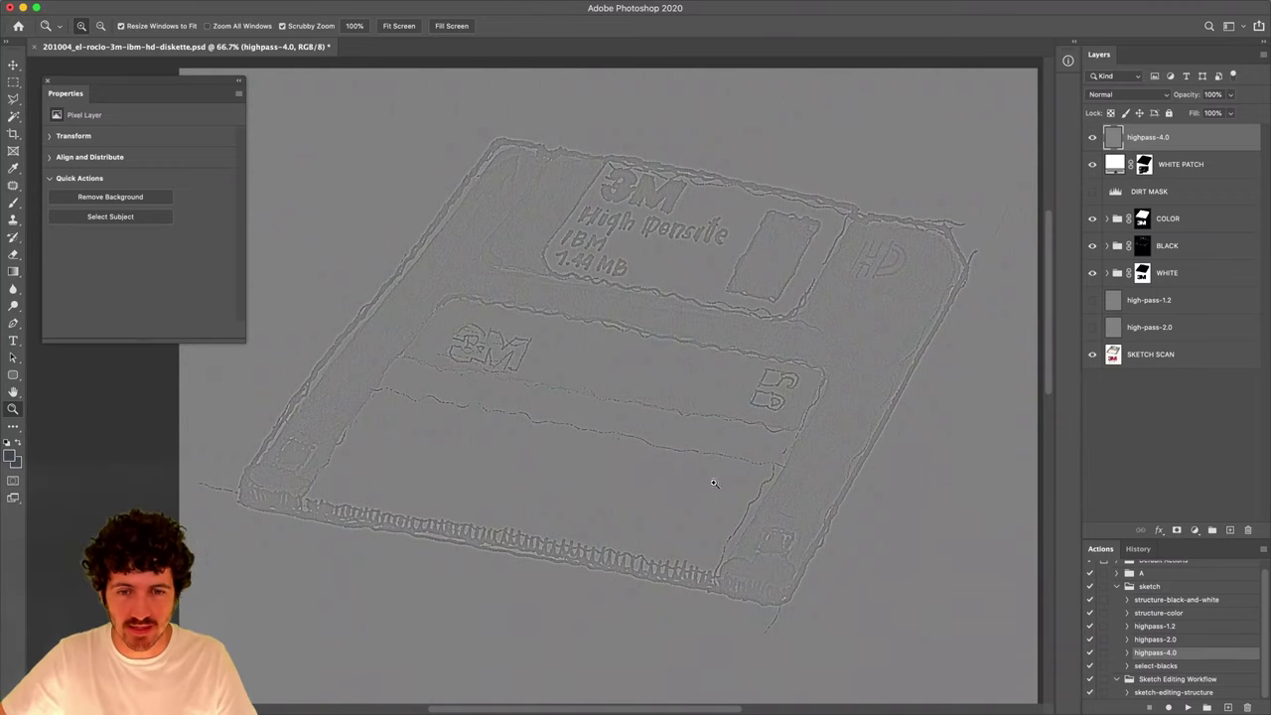
# Examine the edge detail of the highpass-4.0 layer along the diskette's lower edge at 300%.
pyautogui.click(716, 595)
pyautogui.click(690, 601)
pyautogui.click(675, 516)
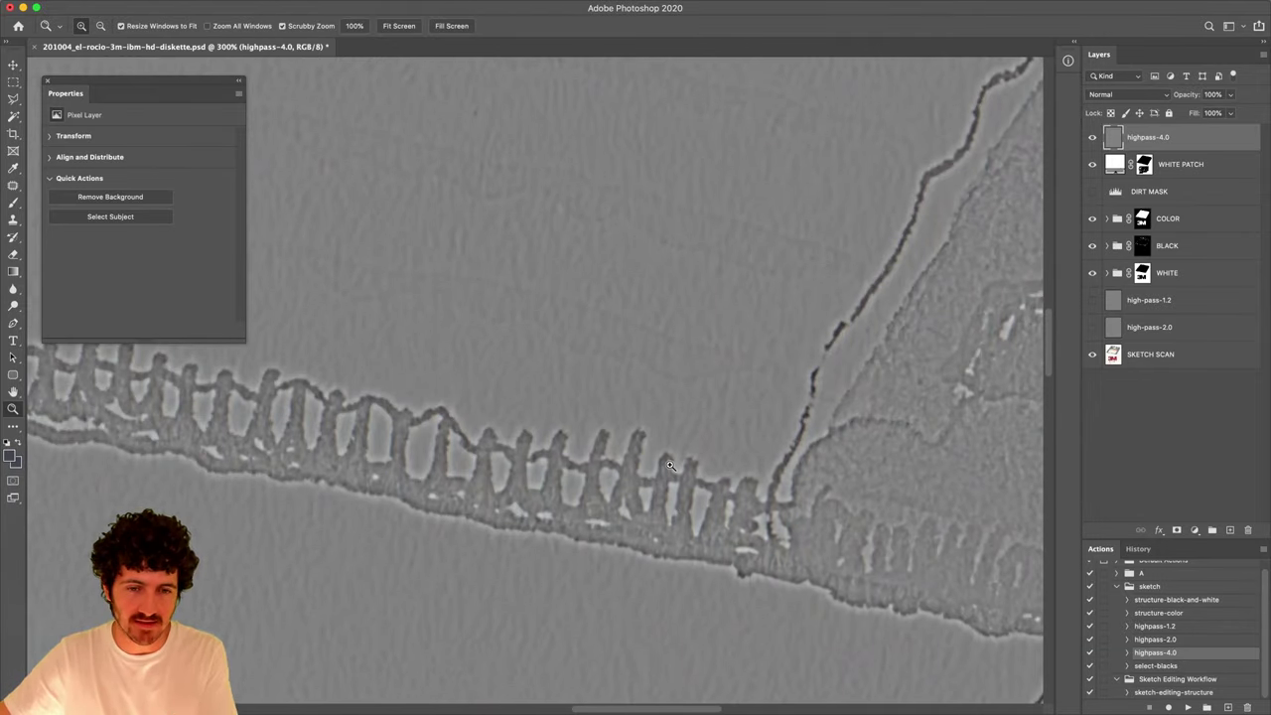
pyautogui.keyDown('alt'); pyautogui.click(670, 466); pyautogui.keyUp('alt')
pyautogui.keyDown('alt'); pyautogui.click(669, 466); pyautogui.keyUp('alt')
pyautogui.keyDown('alt'); pyautogui.click(669, 466); pyautogui.keyUp('alt')
pyautogui.keyDown('alt'); pyautogui.click(670, 466); pyautogui.keyUp('alt')
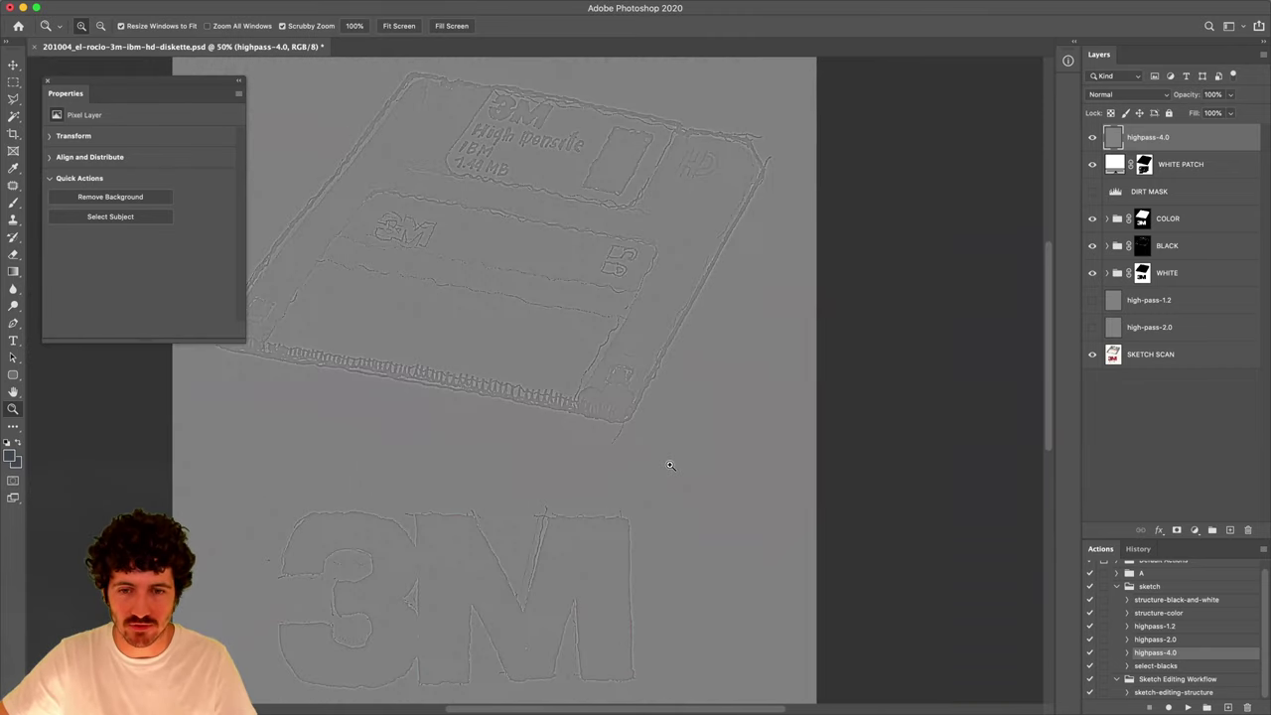
# Examine how the highpass-4.0 layer renders the Diskettes lettering at 400% and at lower magnification.
pyautogui.scroll(-5, 558, 605)
pyautogui.click(557, 228)
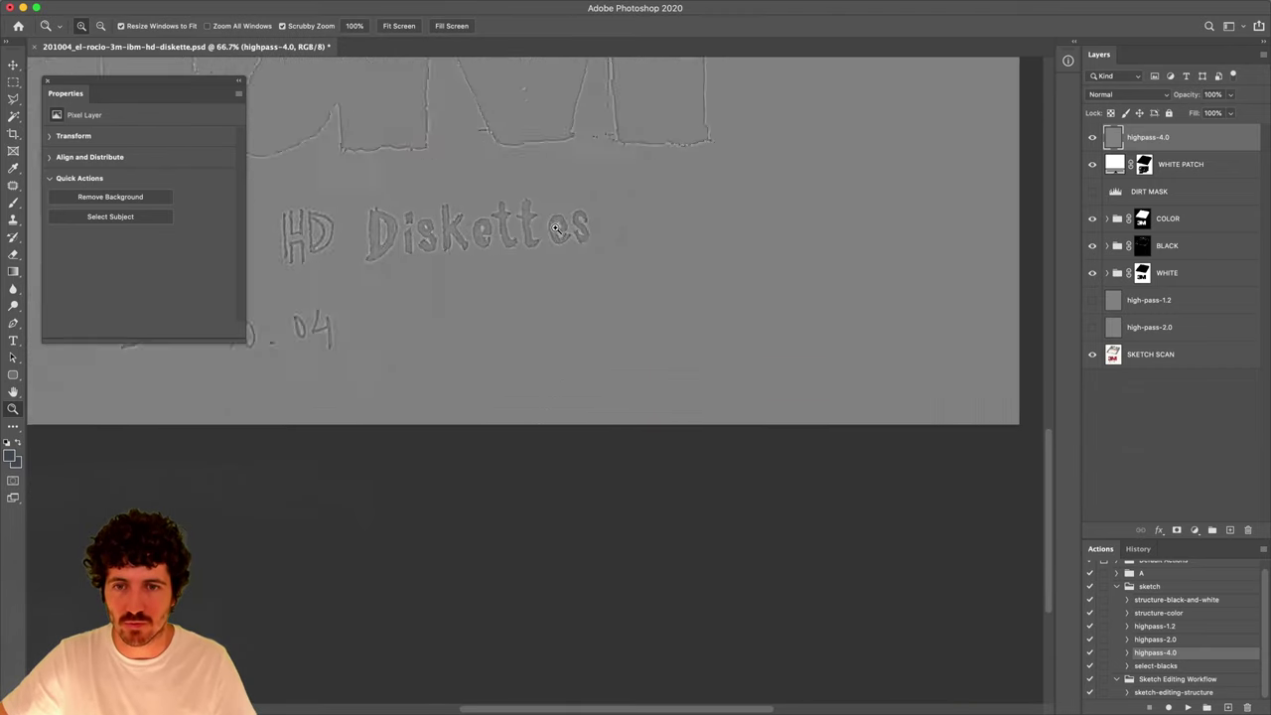
pyautogui.click(556, 228)
pyautogui.click(515, 226)
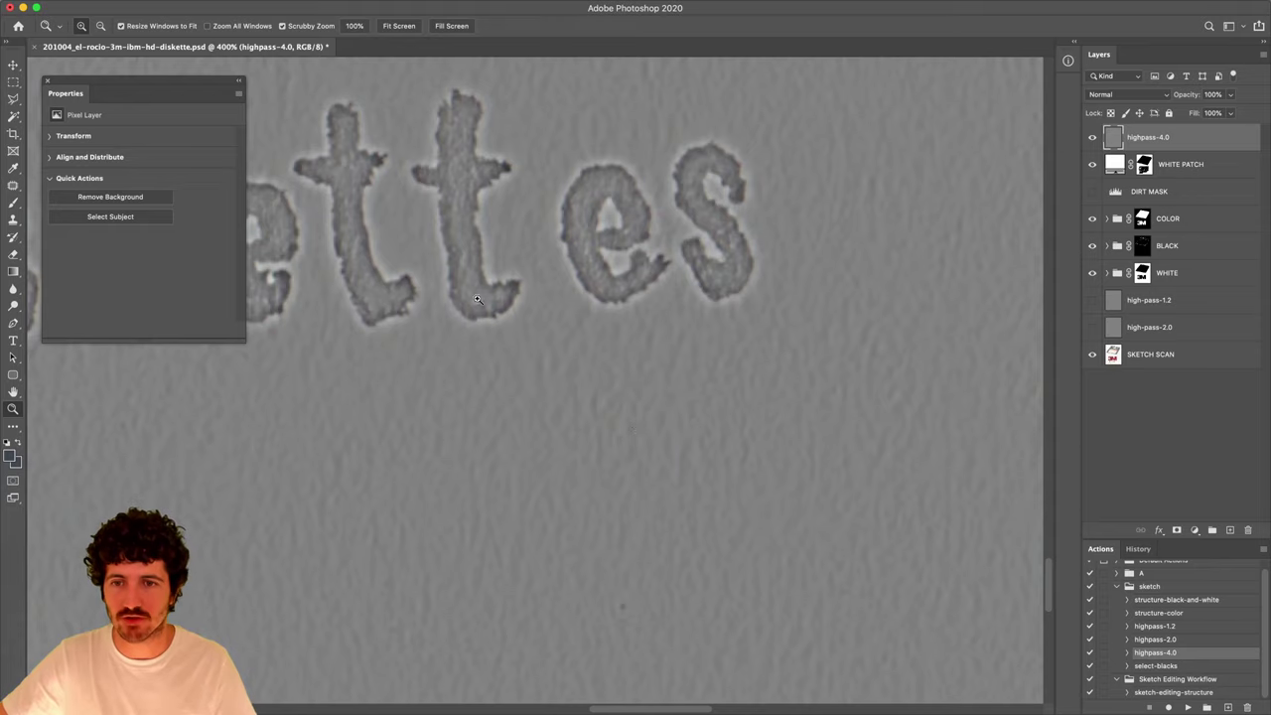
pyautogui.scroll(5, 477, 300)
pyautogui.hscroll(-5, 476, 300)
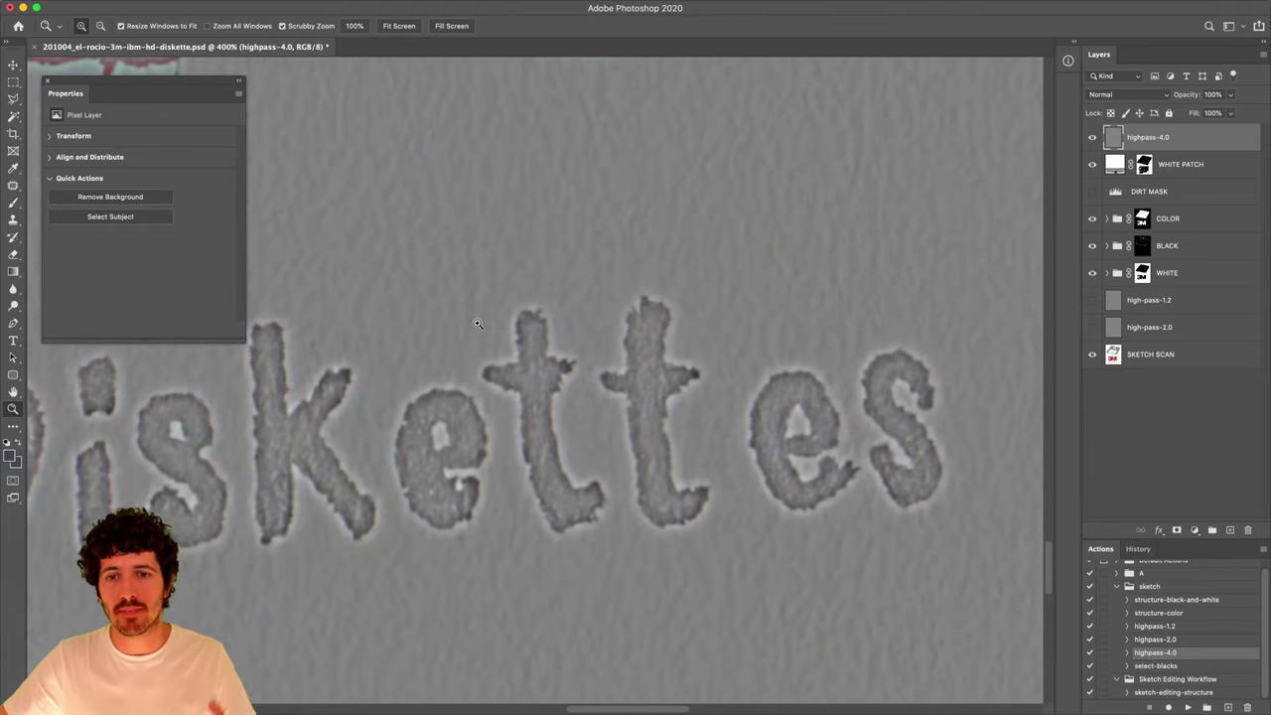
pyautogui.scroll(-5, 478, 324)
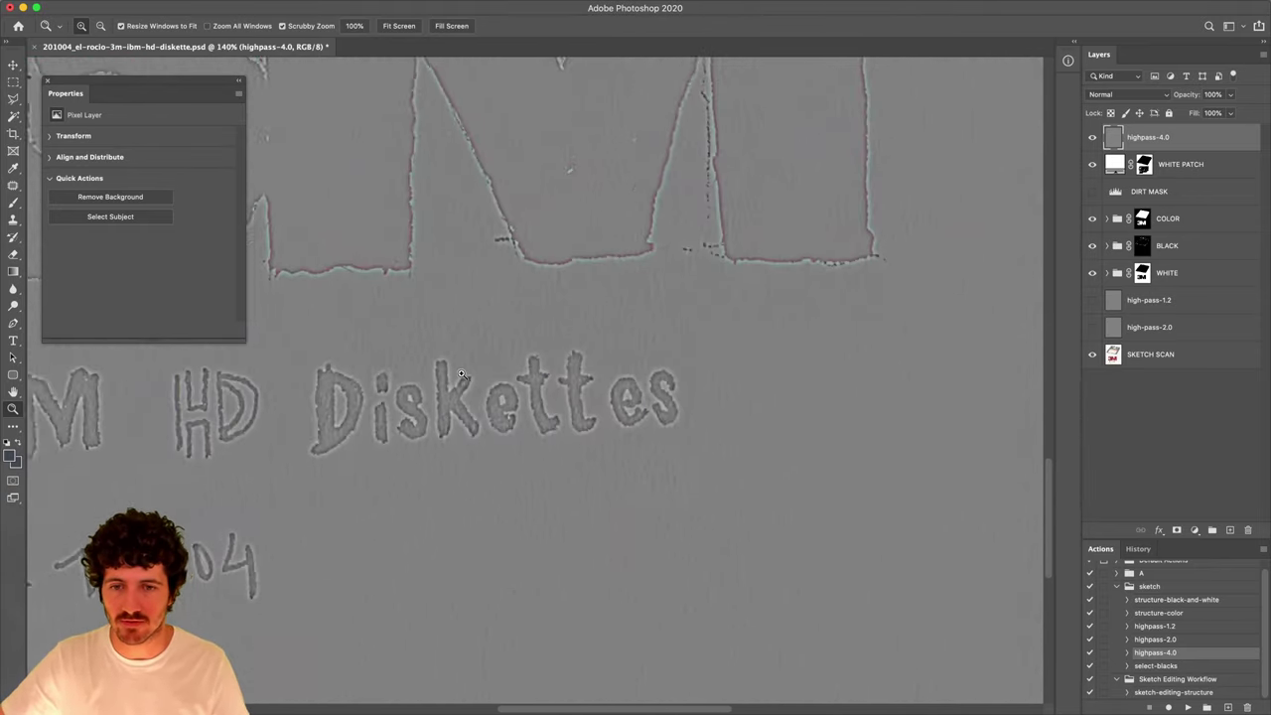
pyautogui.scroll(-3, 461, 373)
pyautogui.scroll(3, 461, 373)
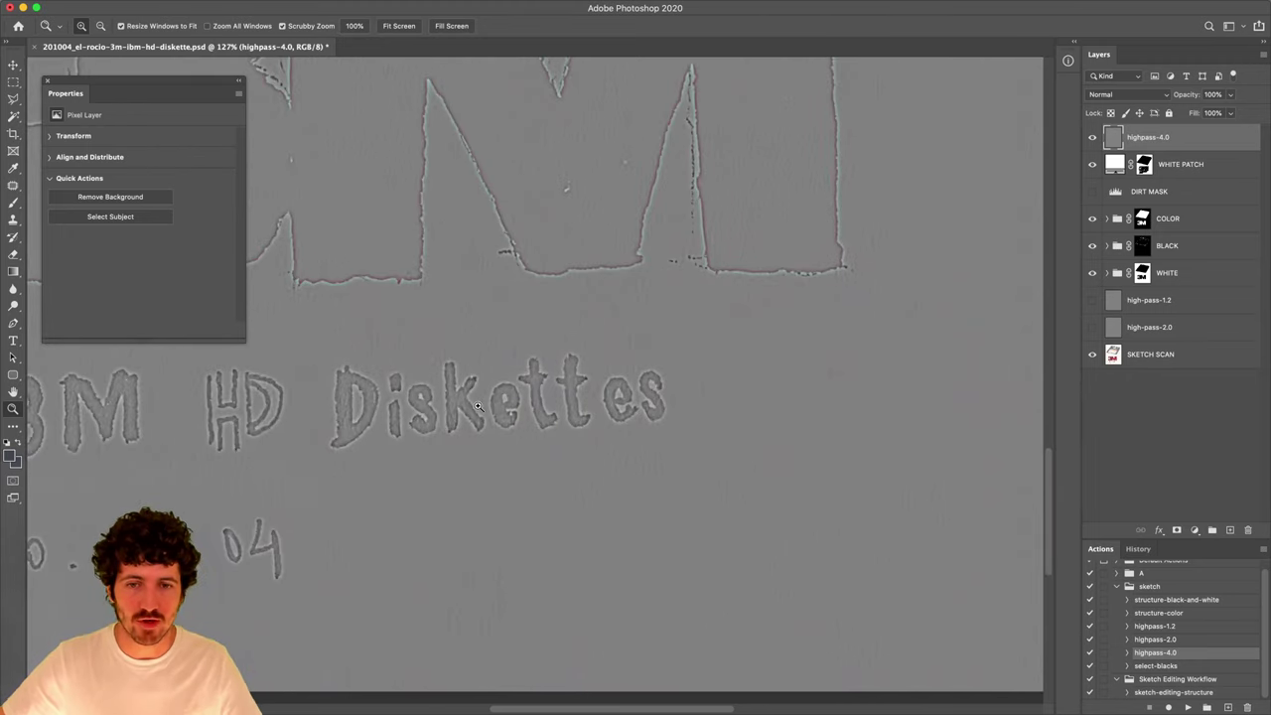
# Move the high-pass-1.2 and high-pass-2.0 layers to the top of the stack and make both visible.
pyautogui.moveTo(1160, 274); pyautogui.dragTo(1147, 127)
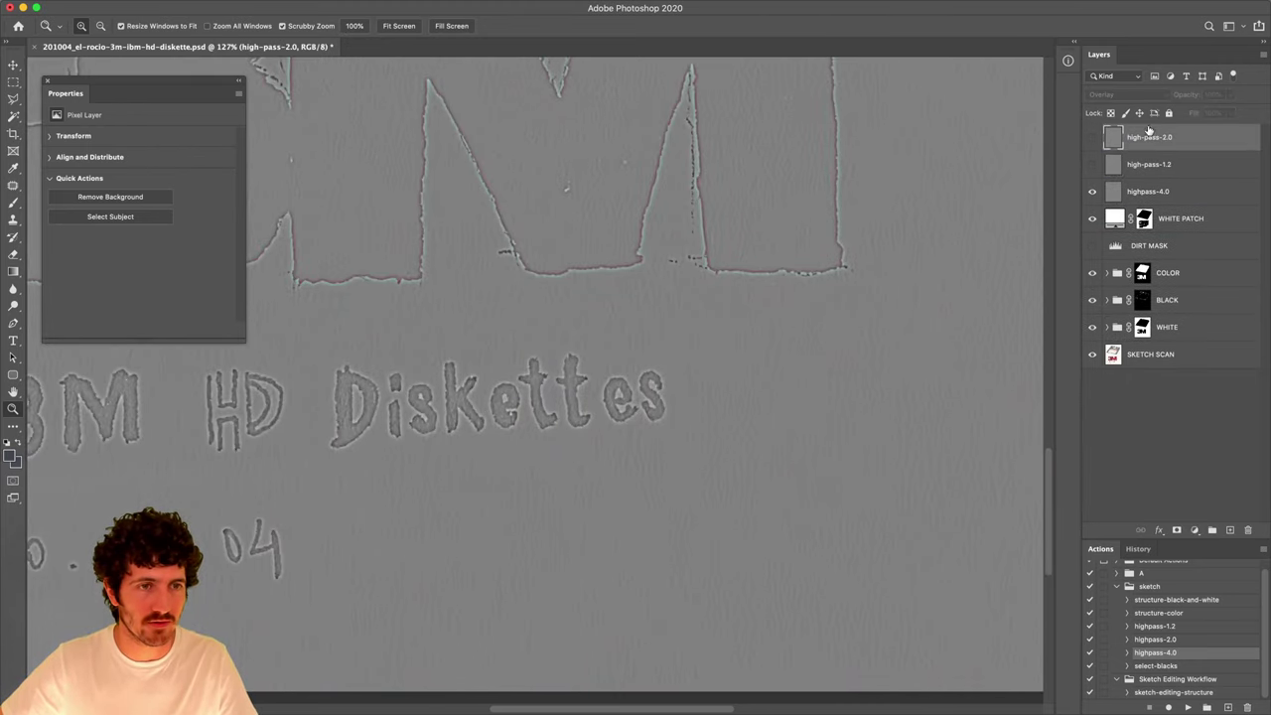
pyautogui.click(1094, 139)
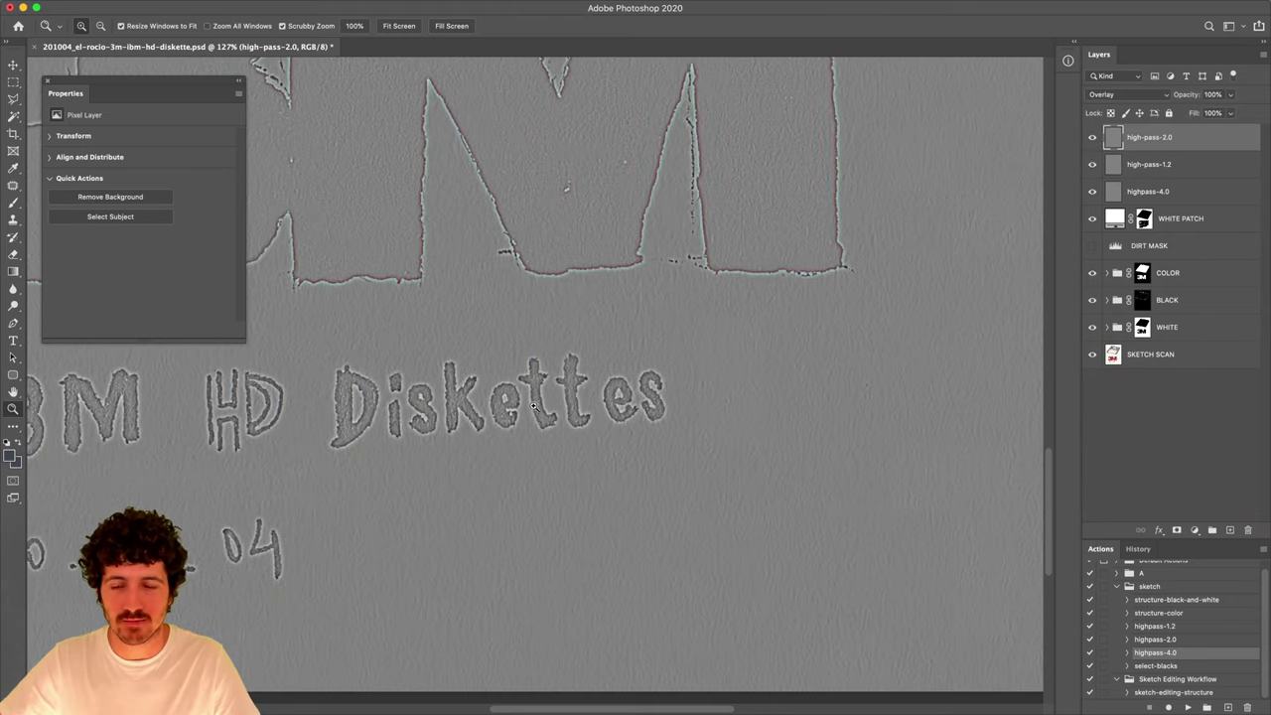
pyautogui.moveTo(533, 407); pyautogui.dragTo(924, 280)
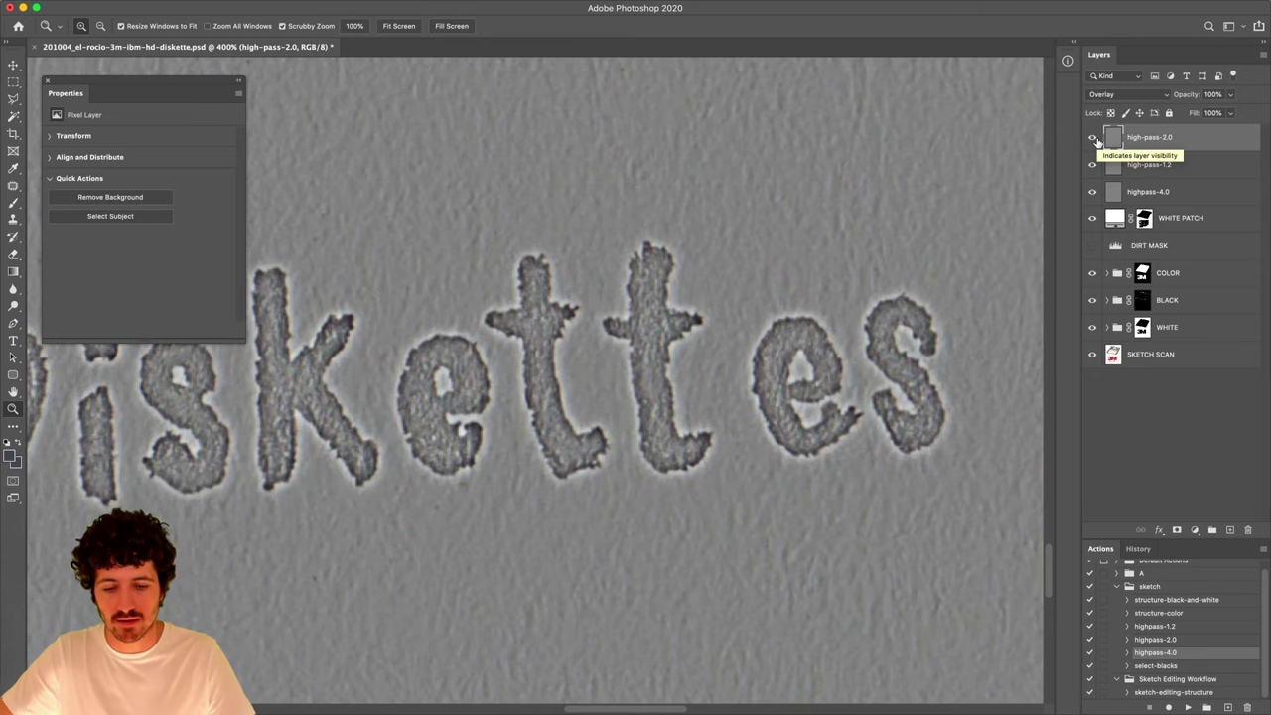
# Switch to a full-screen view with only the layer list shown, and place high-pass-2.0 below high-pass-1.2.
pyautogui.press('f')
pyautogui.press('f')
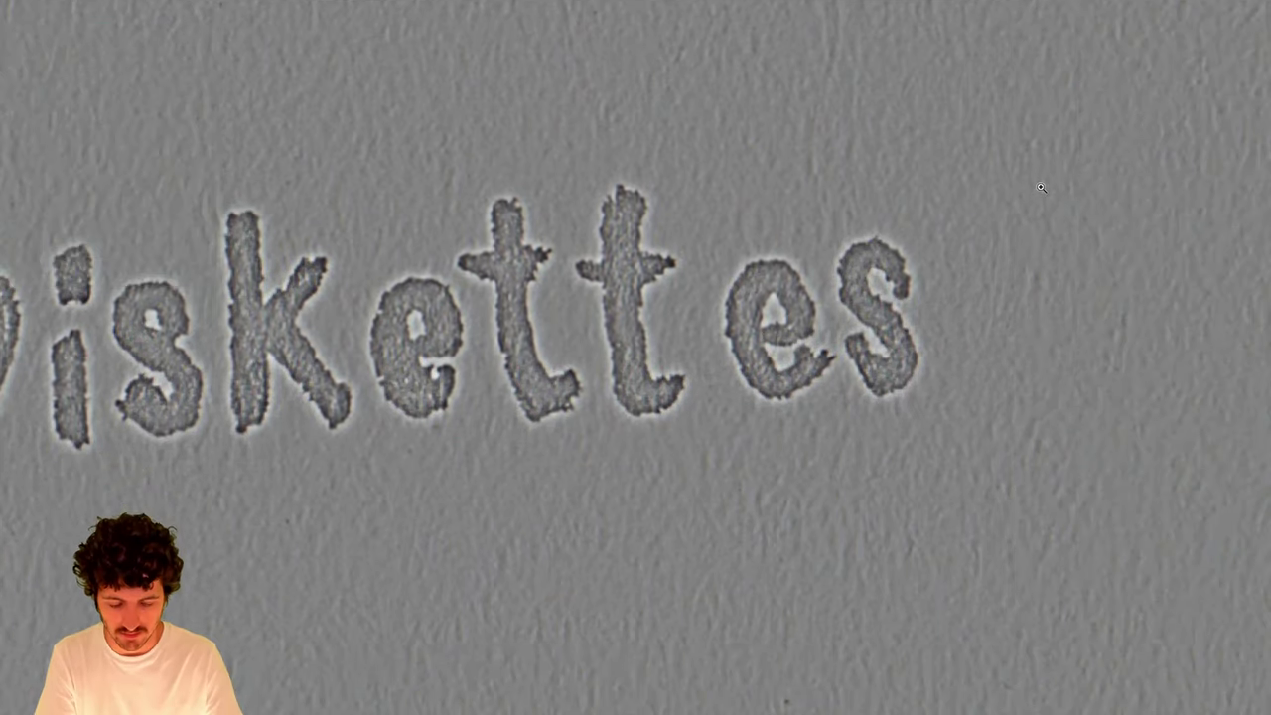
pyautogui.hotkey('shift', 'Tab')
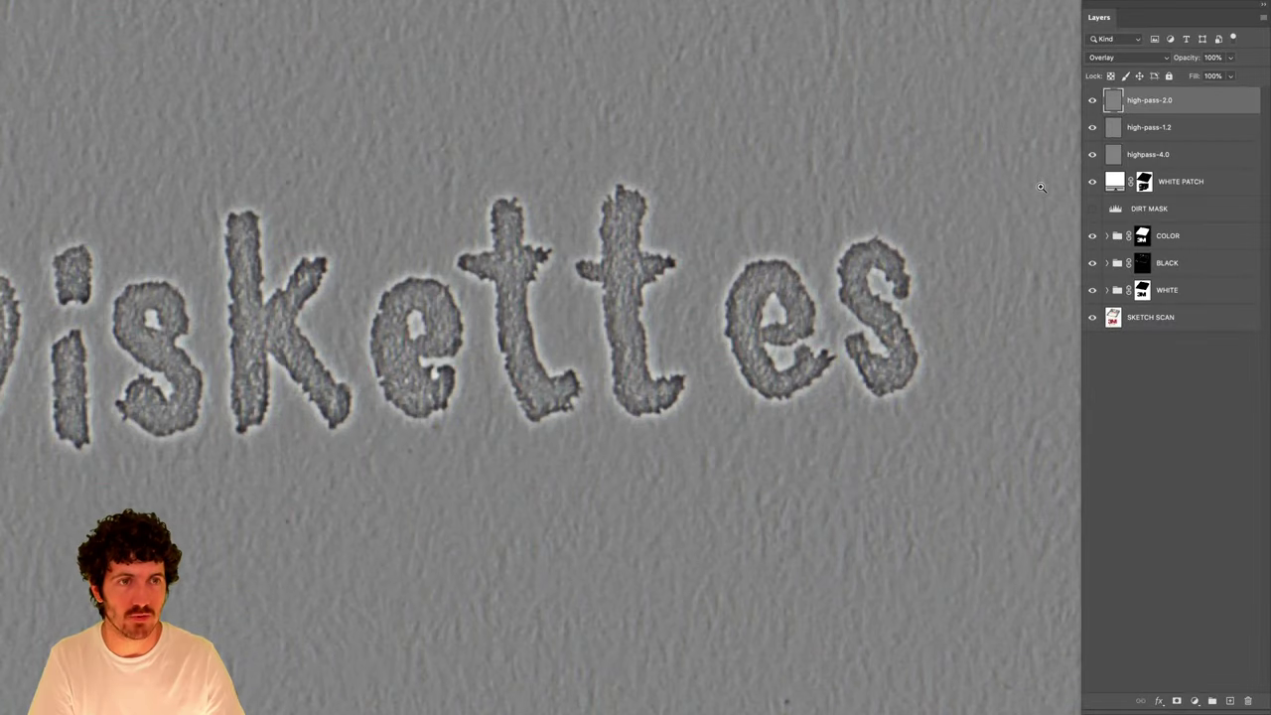
pyautogui.moveTo(1160, 105); pyautogui.dragTo(1156, 133)
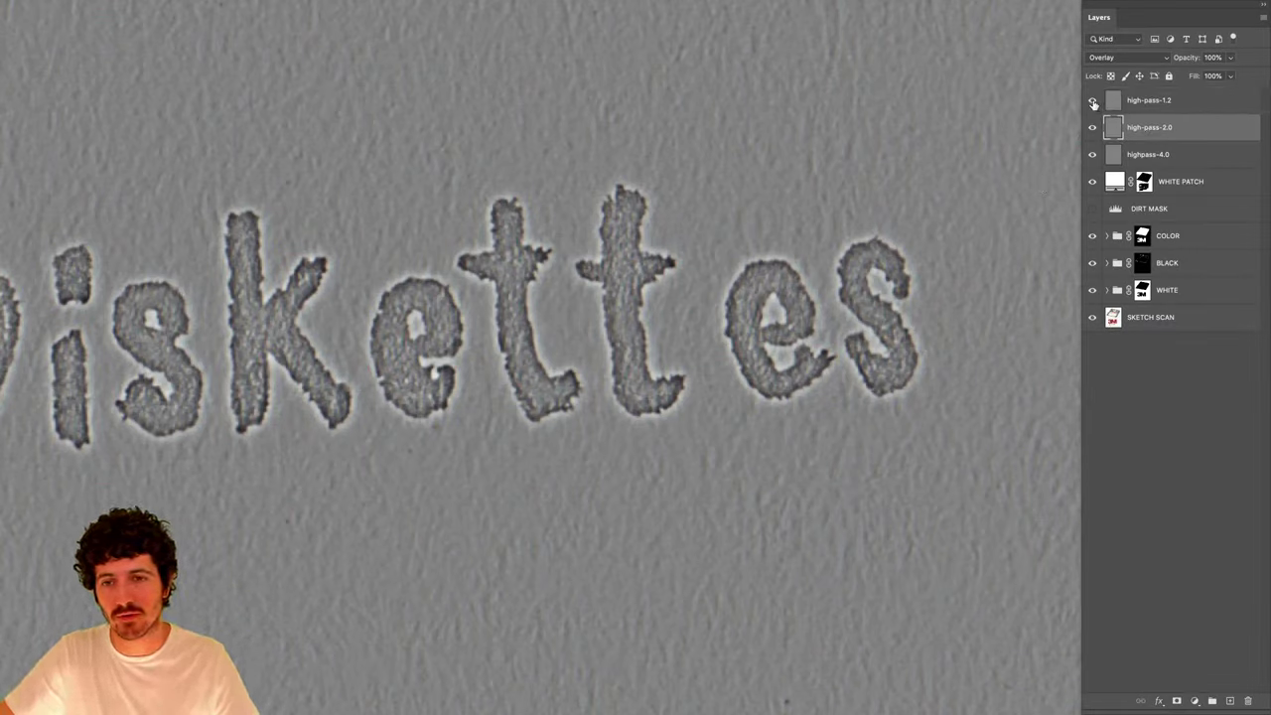
# Compare the Diskettes lettering with the high-pass-2.0 and high-pass-1.2 layers hidden and shown.
pyautogui.click(1091, 128)
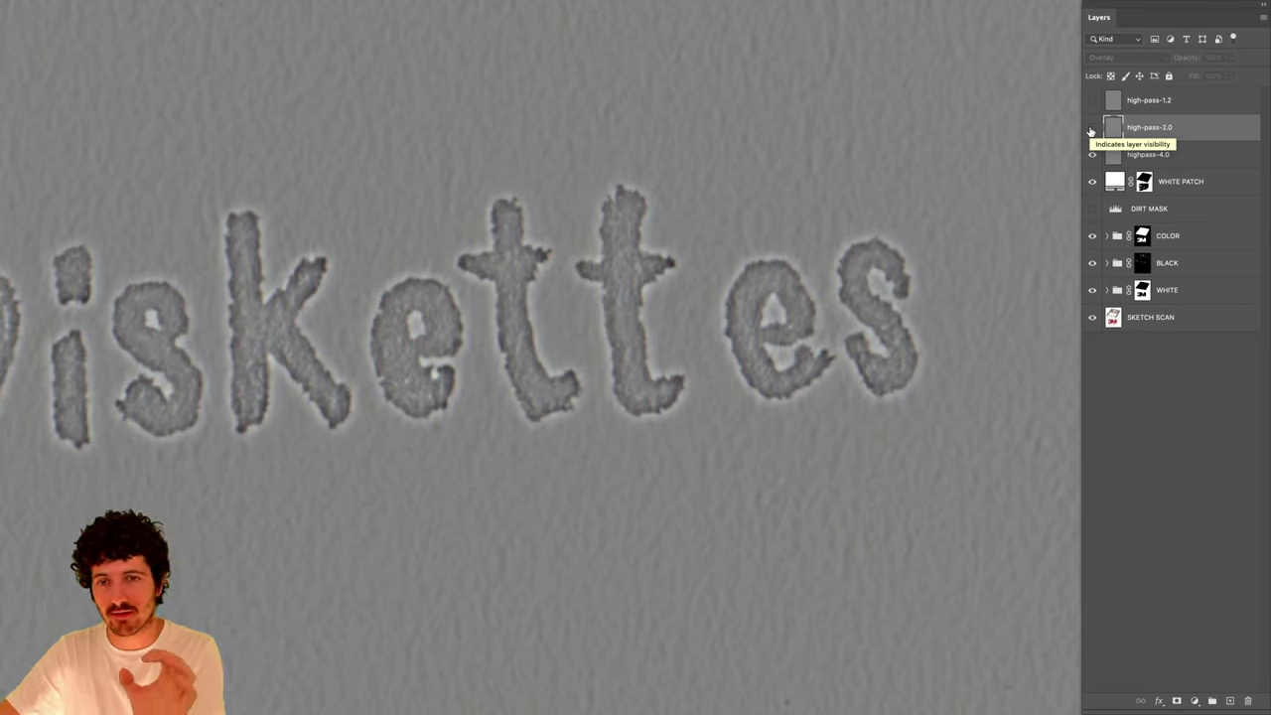
pyautogui.click(1091, 128)
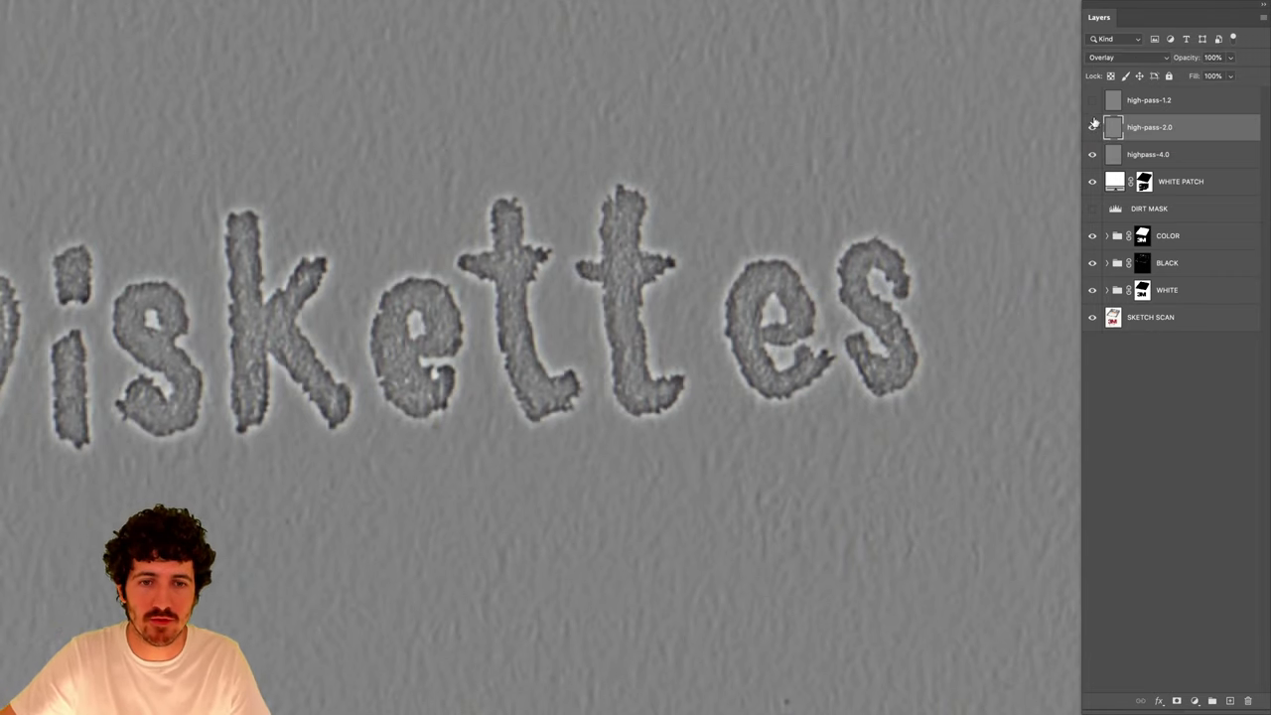
pyautogui.click(1094, 104)
# Compare the red 3M logo and the diskette's label lettering with high-pass-1.2 and high-pass-2.0 shown and hidden.
pyautogui.scroll(10, 760, 314)
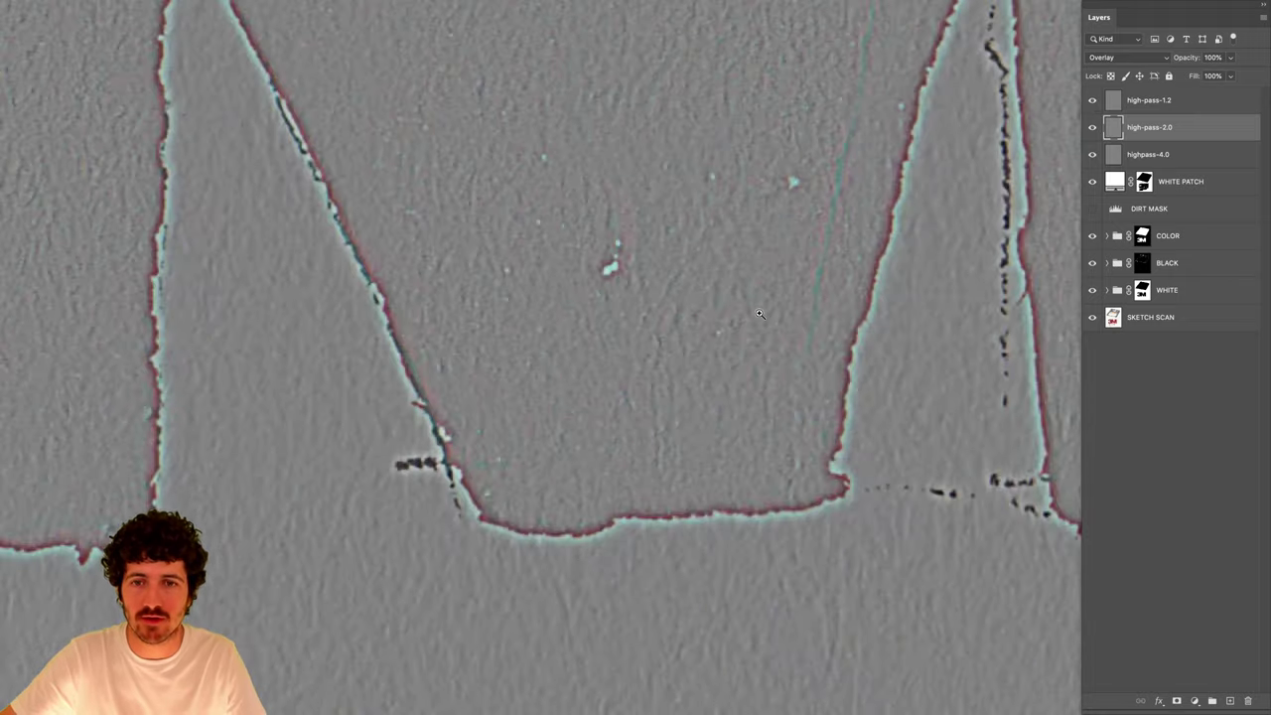
pyautogui.scroll(3, 760, 314)
pyautogui.scroll(-5, 770, 310)
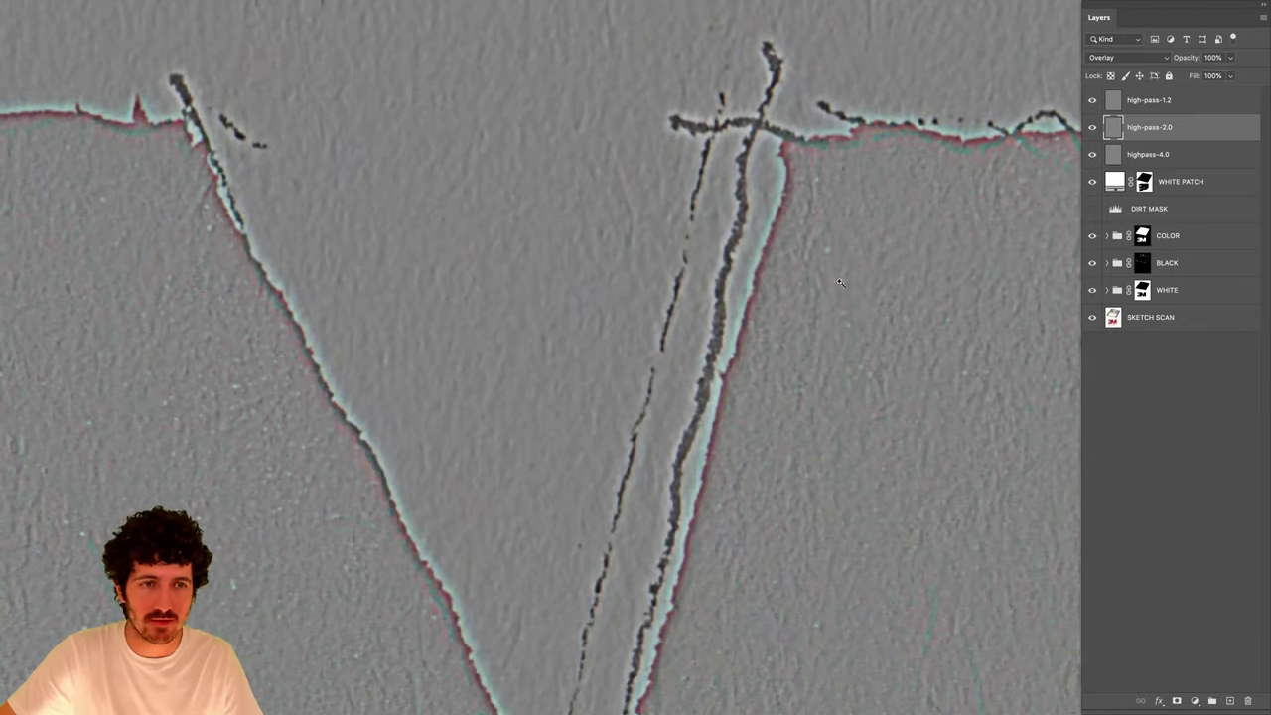
pyautogui.click(1093, 127)
pyautogui.scroll(-5, 782, 288)
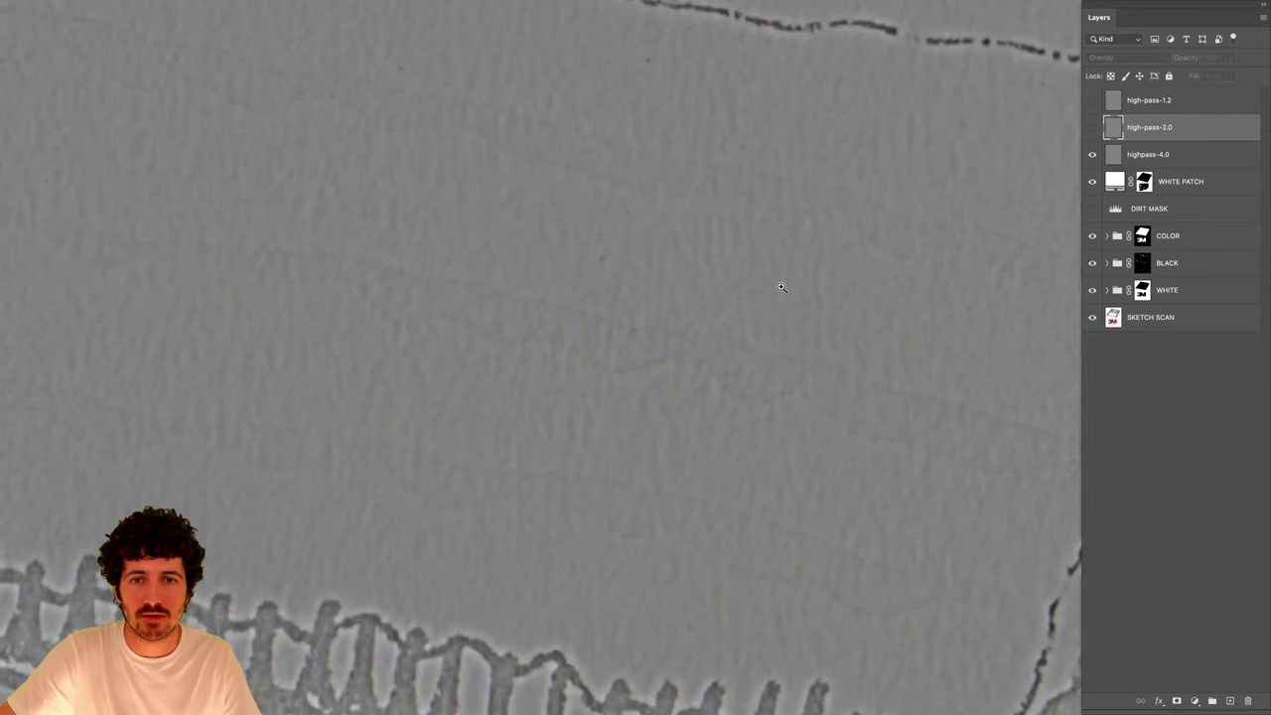
pyautogui.scroll(-10, 782, 288)
pyautogui.scroll(3, 782, 288)
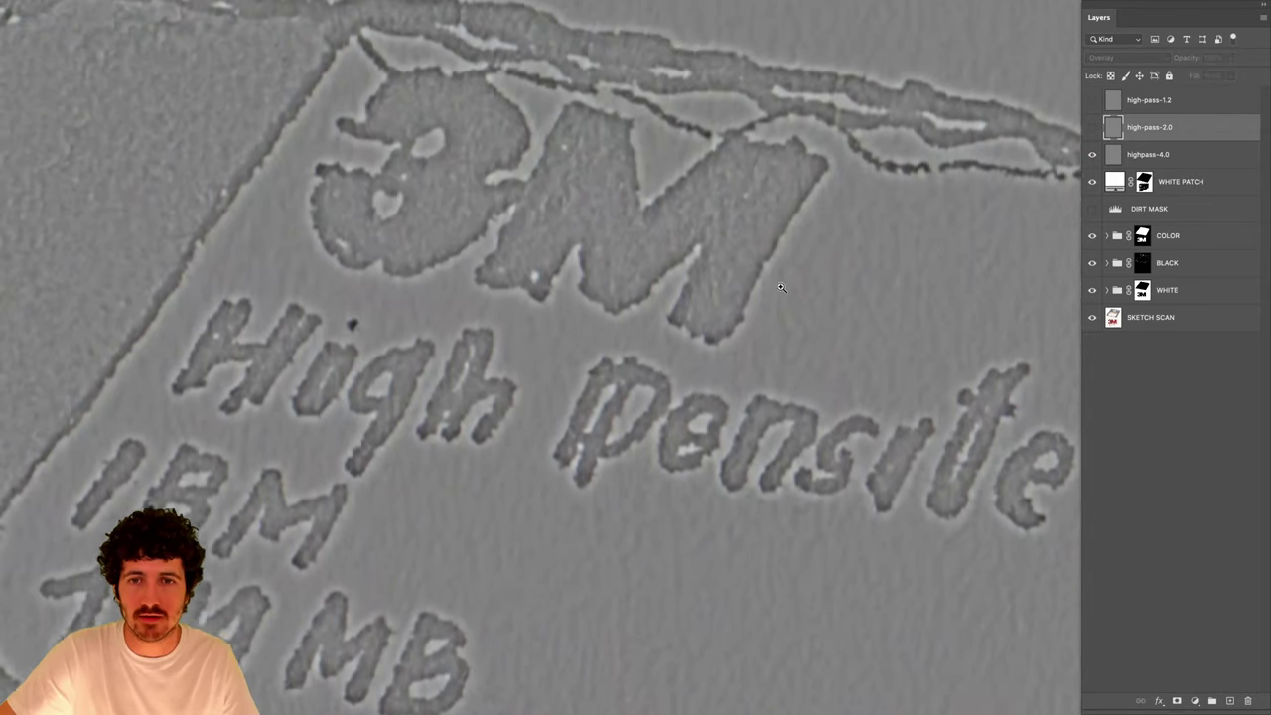
pyautogui.scroll(2, 782, 288)
pyautogui.click(1093, 128)
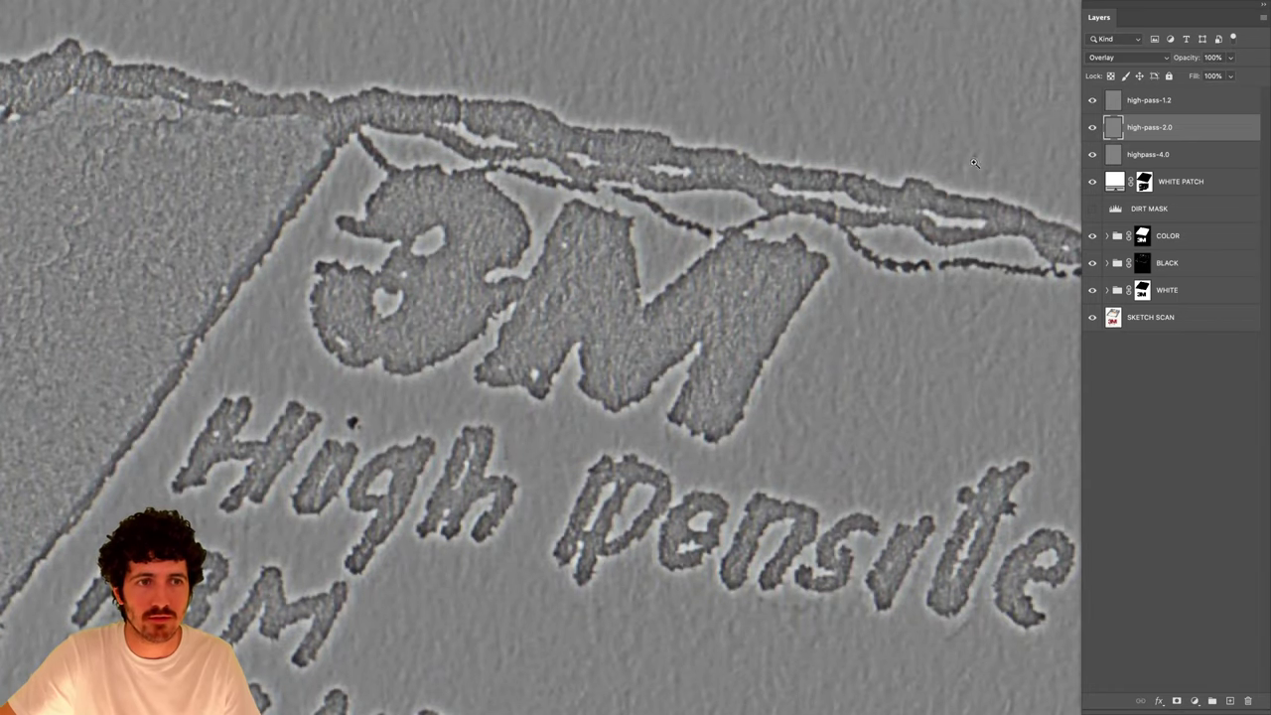
# Delete the high-pass-1.2 and high-pass-2.0 layers and move the highpass-4.0 layer back directly above SKETCH SCAN.
pyautogui.hotkey('ctrl', '0')
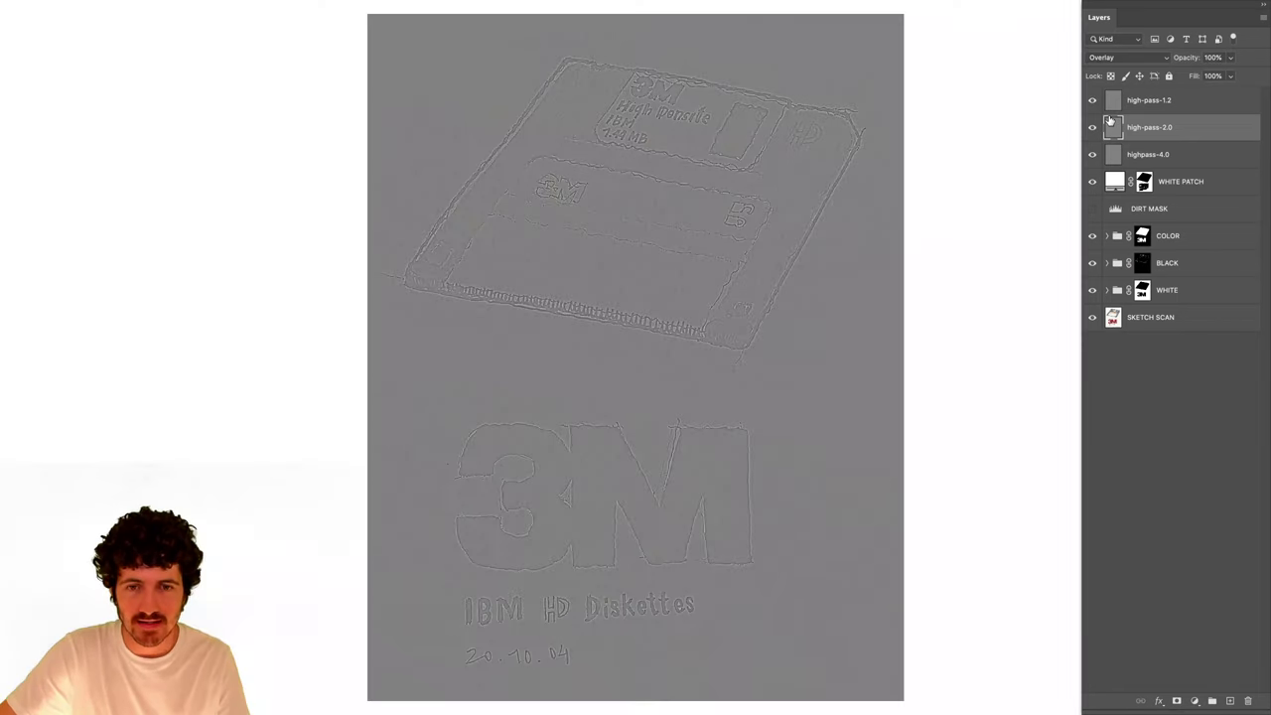
pyautogui.click(1168, 111)
pyautogui.press('BackSpace')
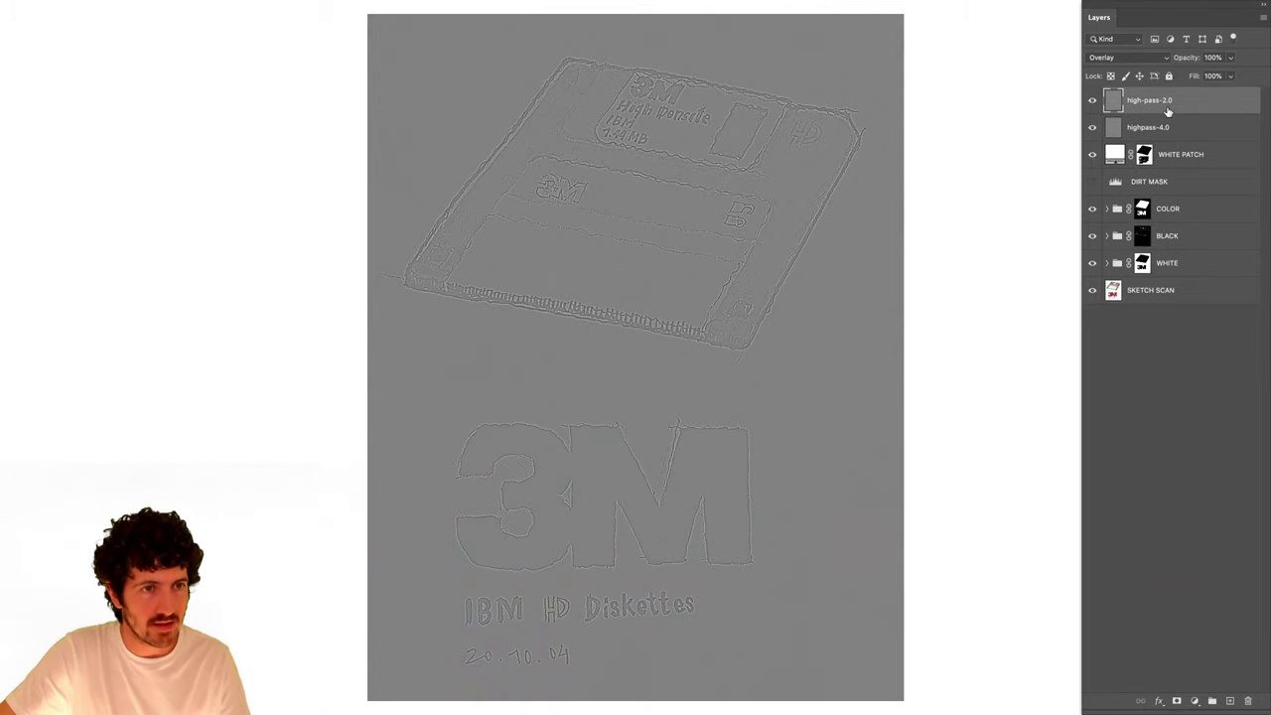
pyautogui.press('BackSpace')
pyautogui.moveTo(1168, 111); pyautogui.dragTo(1145, 255)
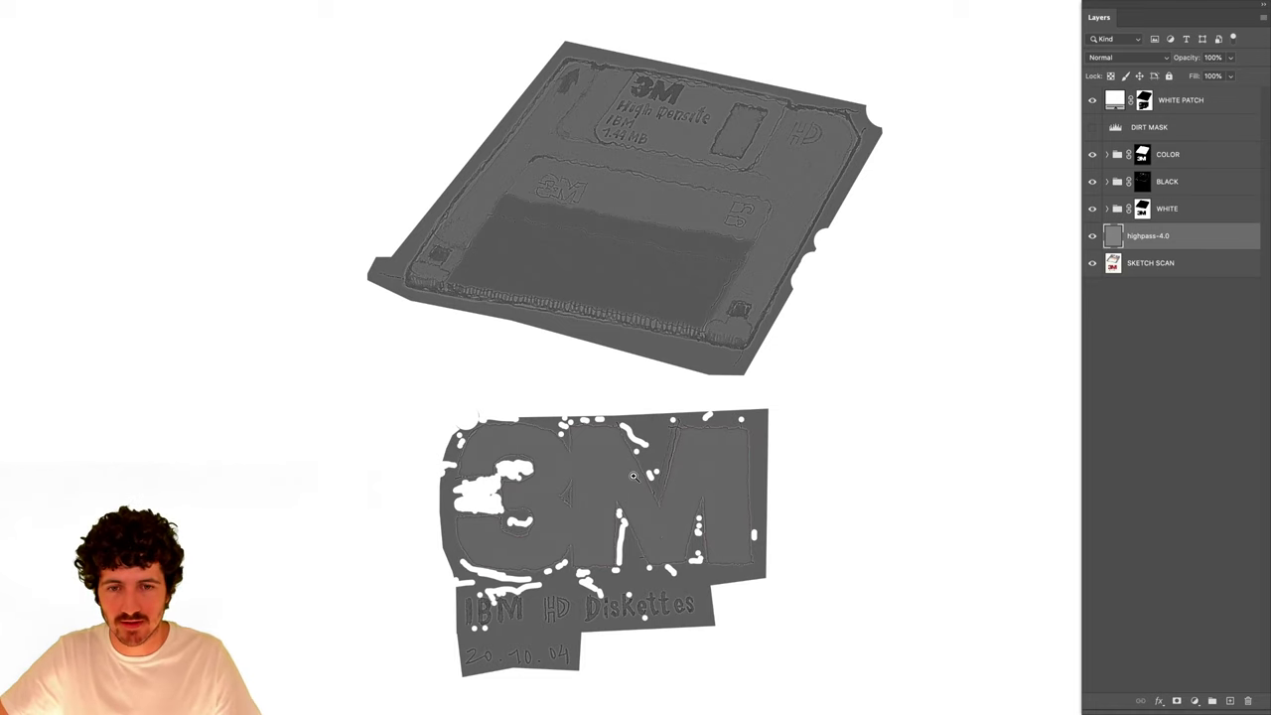
# Set the blend mode of the highpass-4.0 layer to Overlay.
pyautogui.scroll(3, 571, 539)
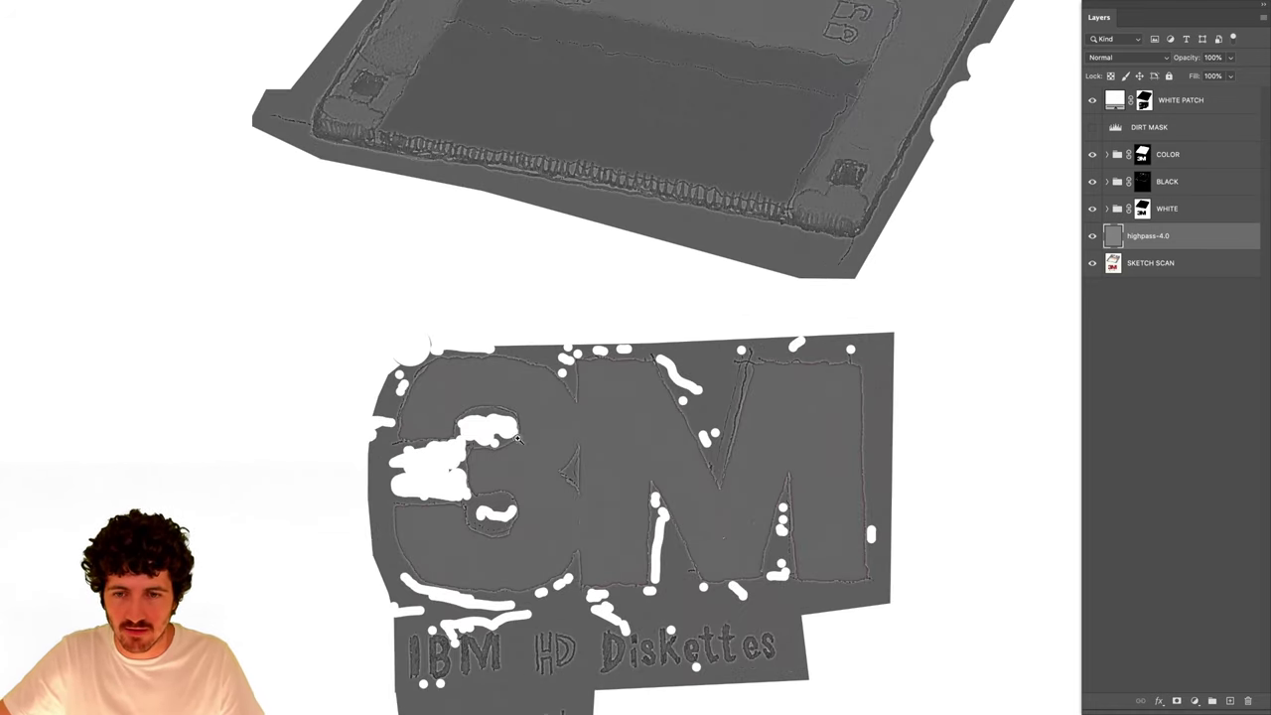
pyautogui.scroll(-3, 760, 329)
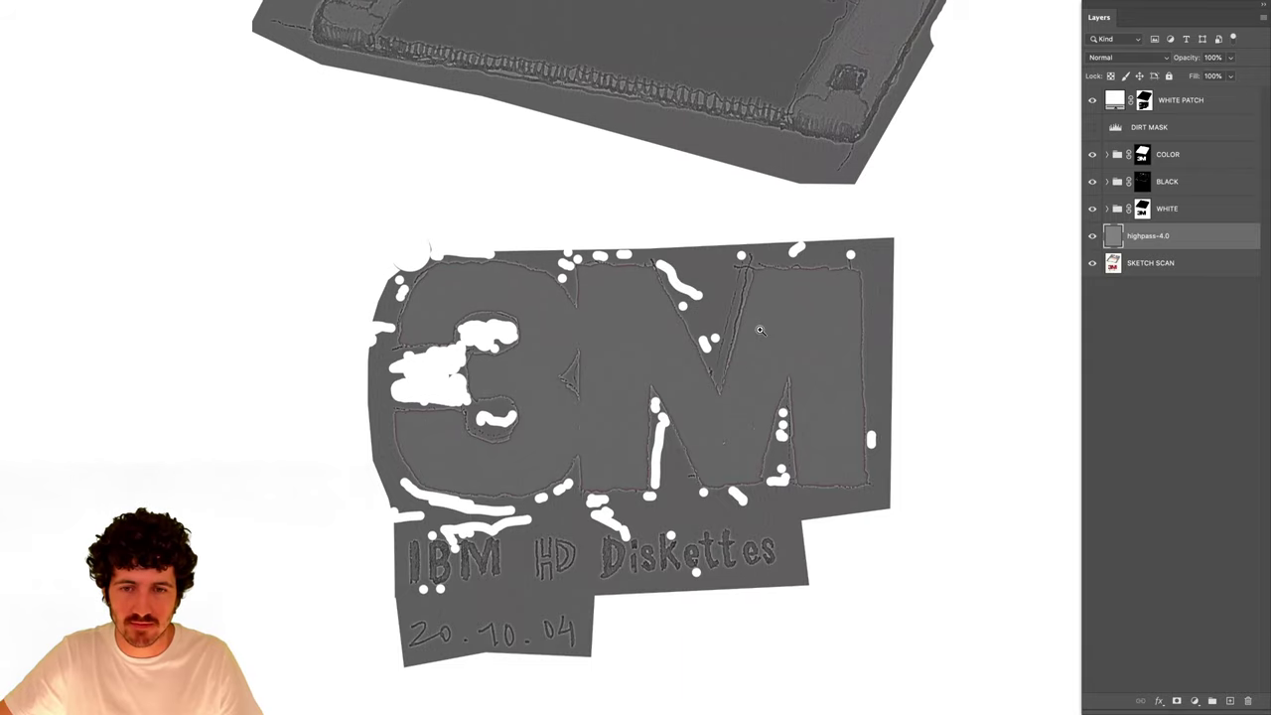
pyautogui.scroll(10, 759, 329)
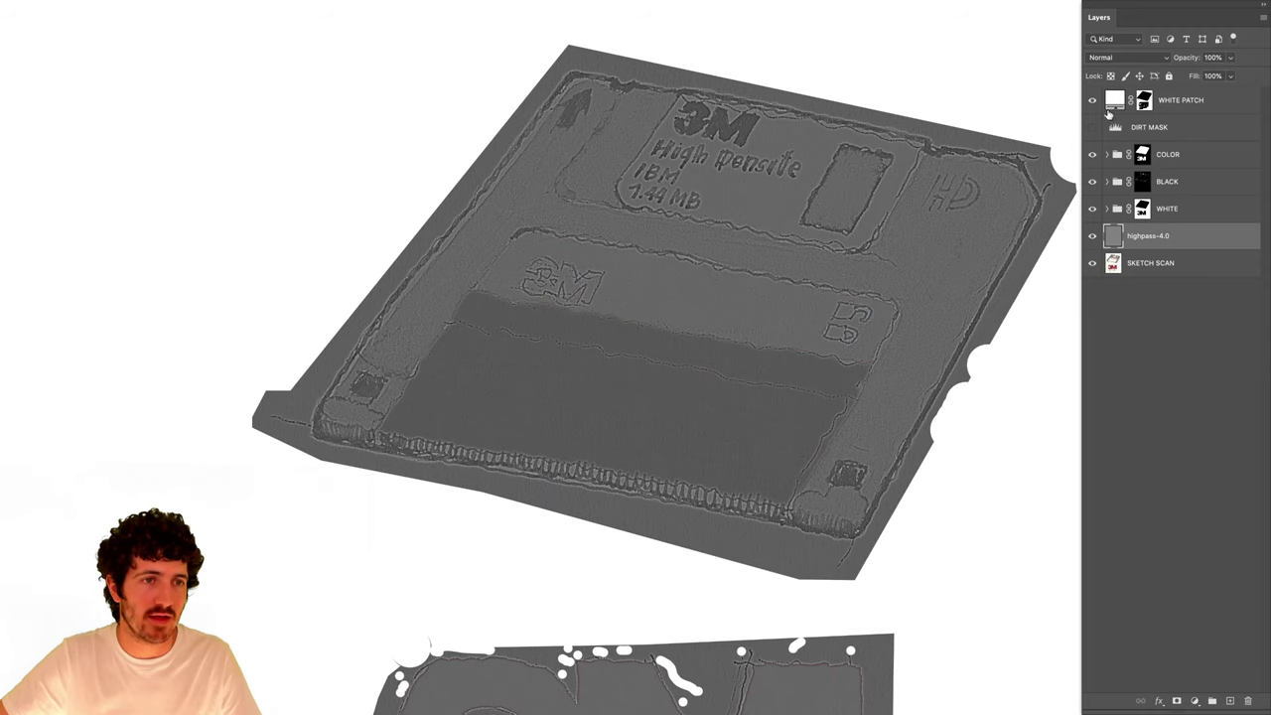
pyautogui.click(1139, 59)
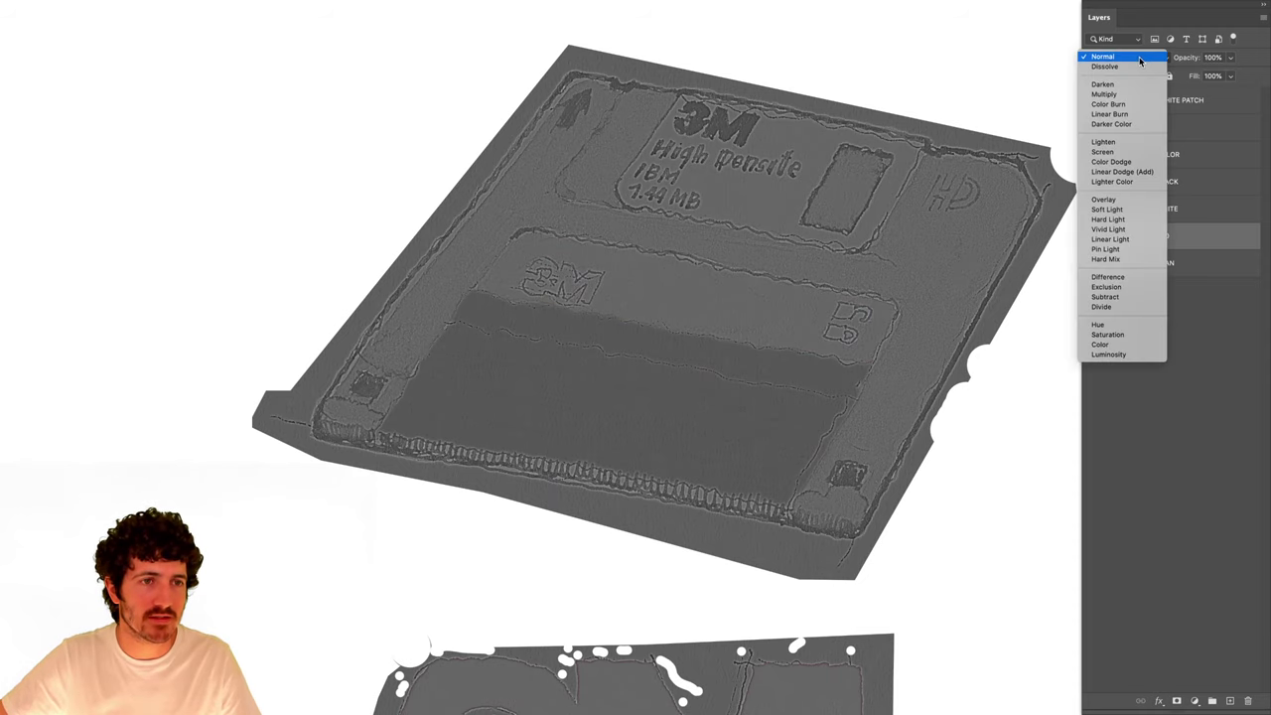
pyautogui.click(1105, 199)
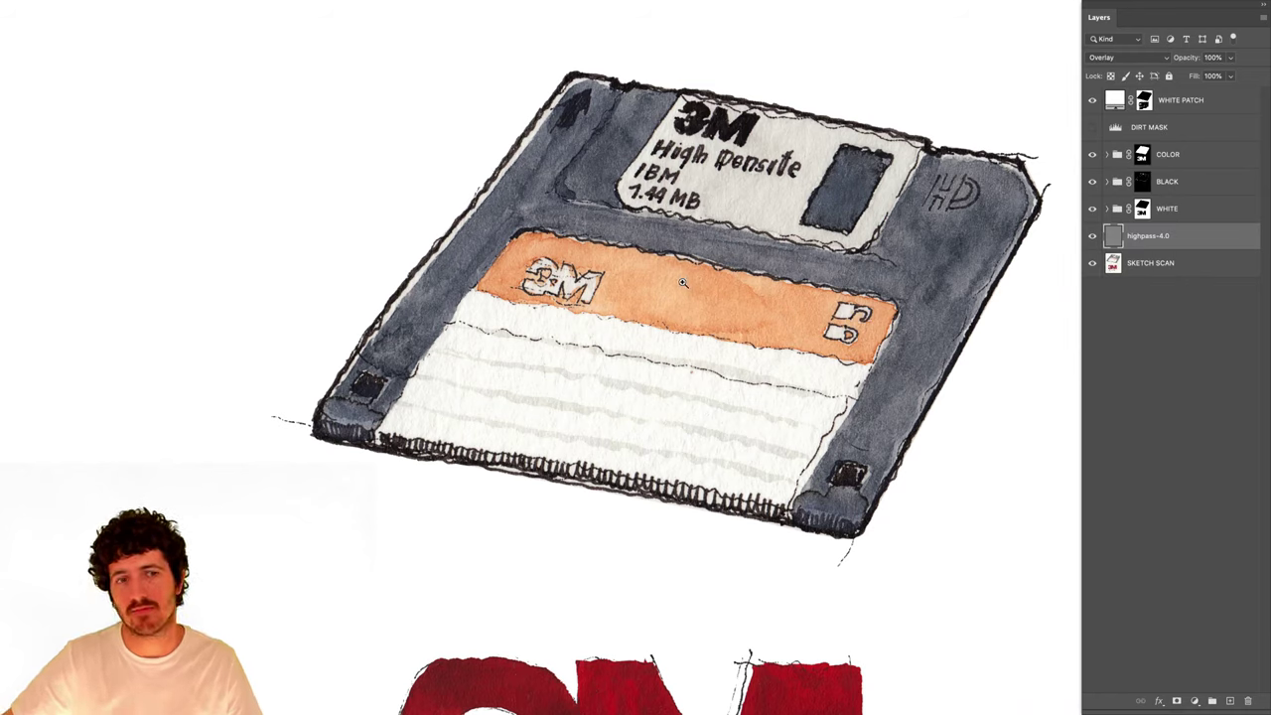
# Compare the diskette's High Densite label lettering with the highpass-4.0 layer hidden and shown.
pyautogui.click(1091, 236)
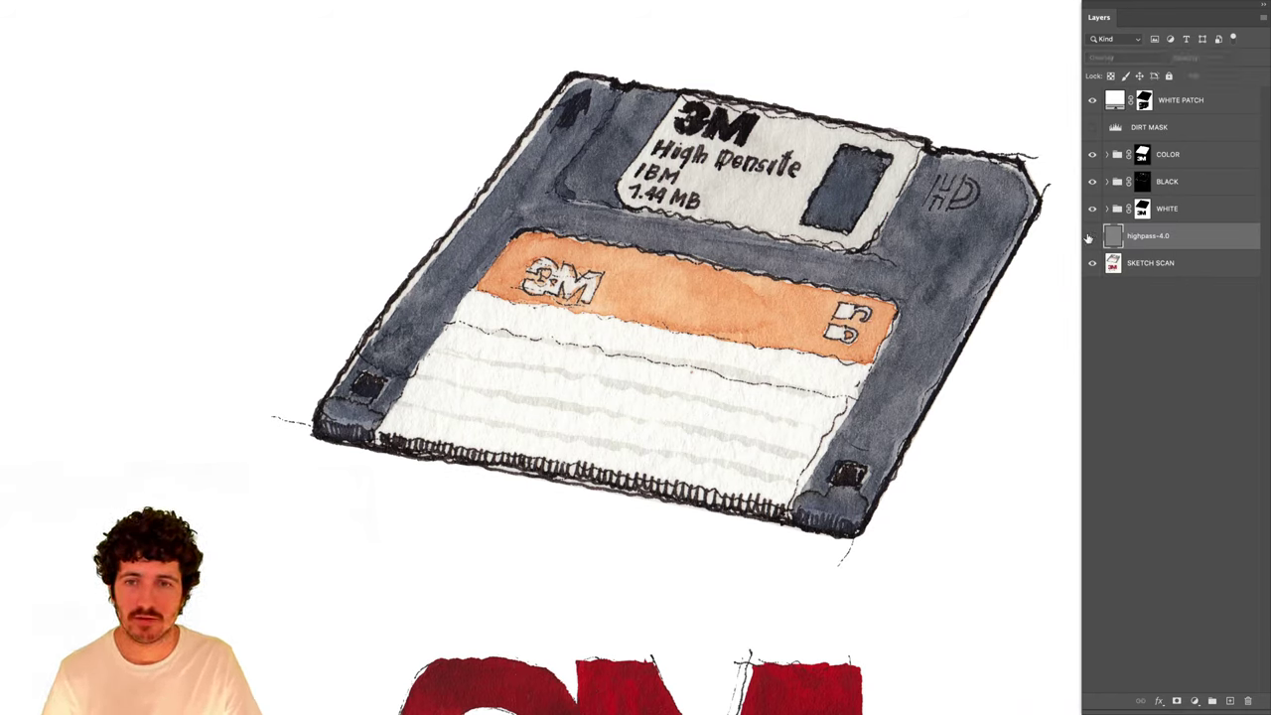
pyautogui.moveTo(814, 138); pyautogui.dragTo(1093, 216)
pyautogui.click(1092, 236)
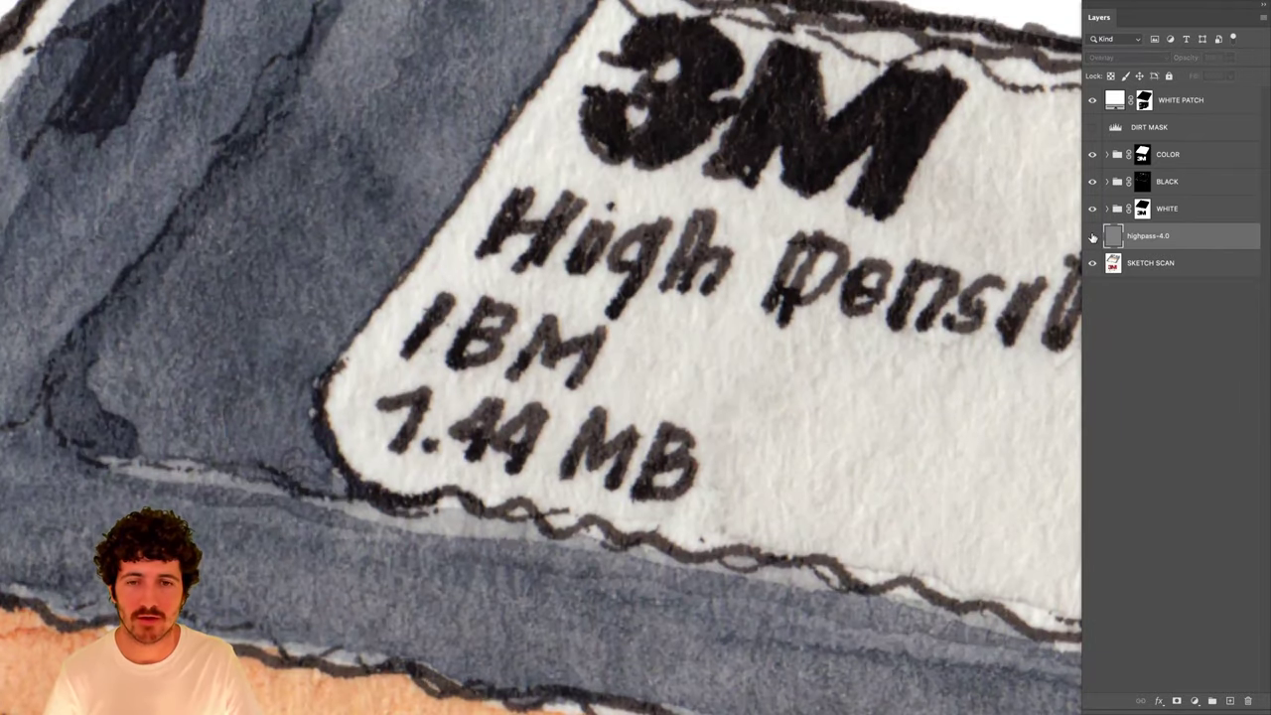
pyautogui.click(1093, 236)
pyautogui.click(1092, 236)
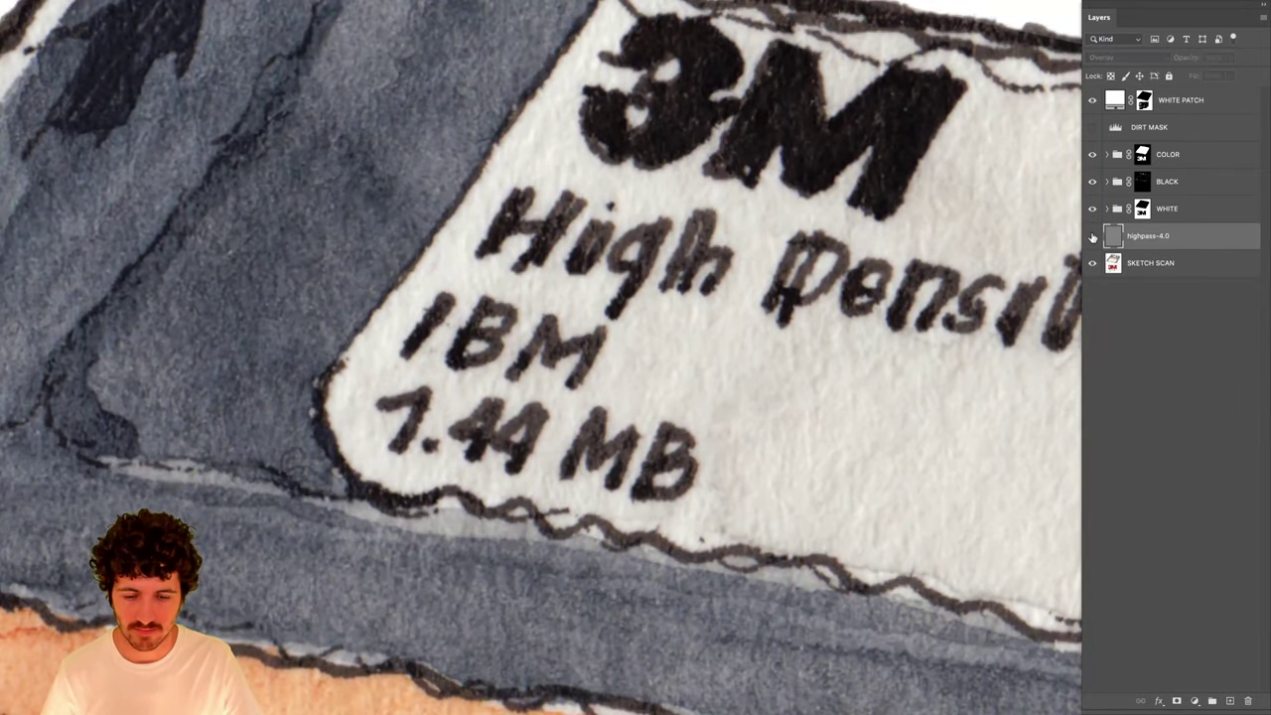
pyautogui.click(1092, 236)
pyautogui.press('super+0')
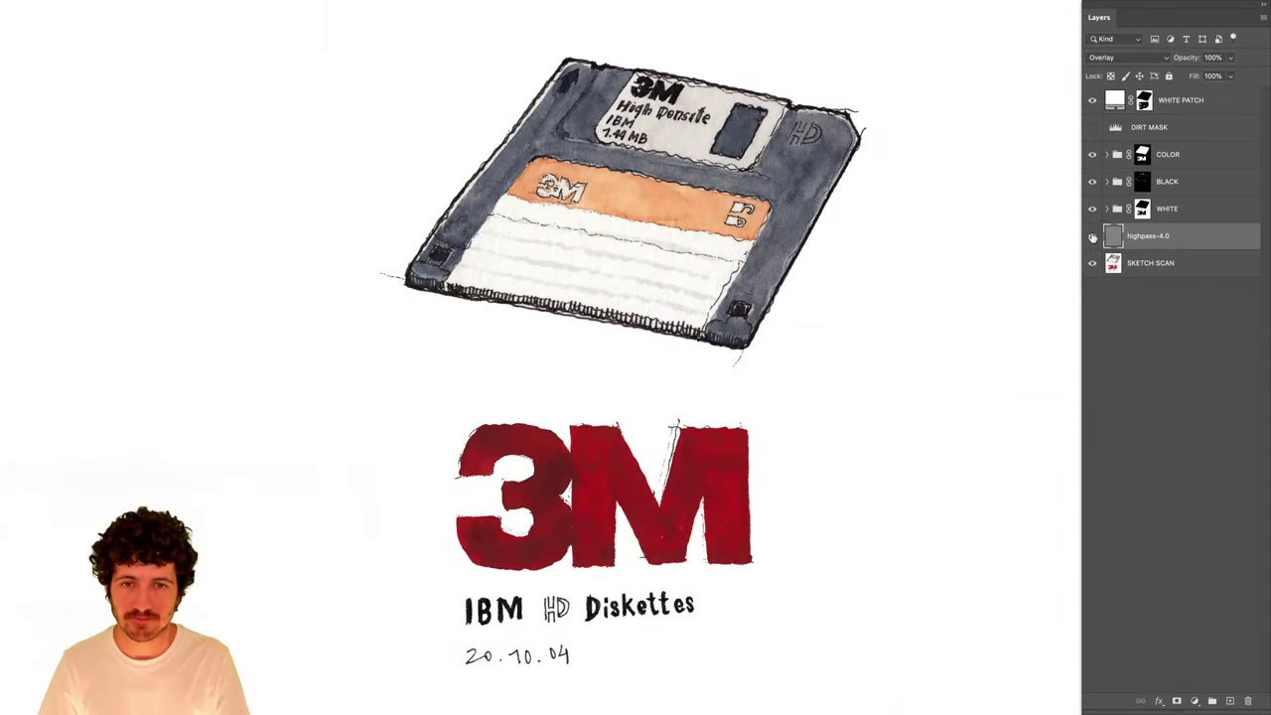
# Return to the standard screen view and delete the highpass-4.0 layer.
pyautogui.press('f')
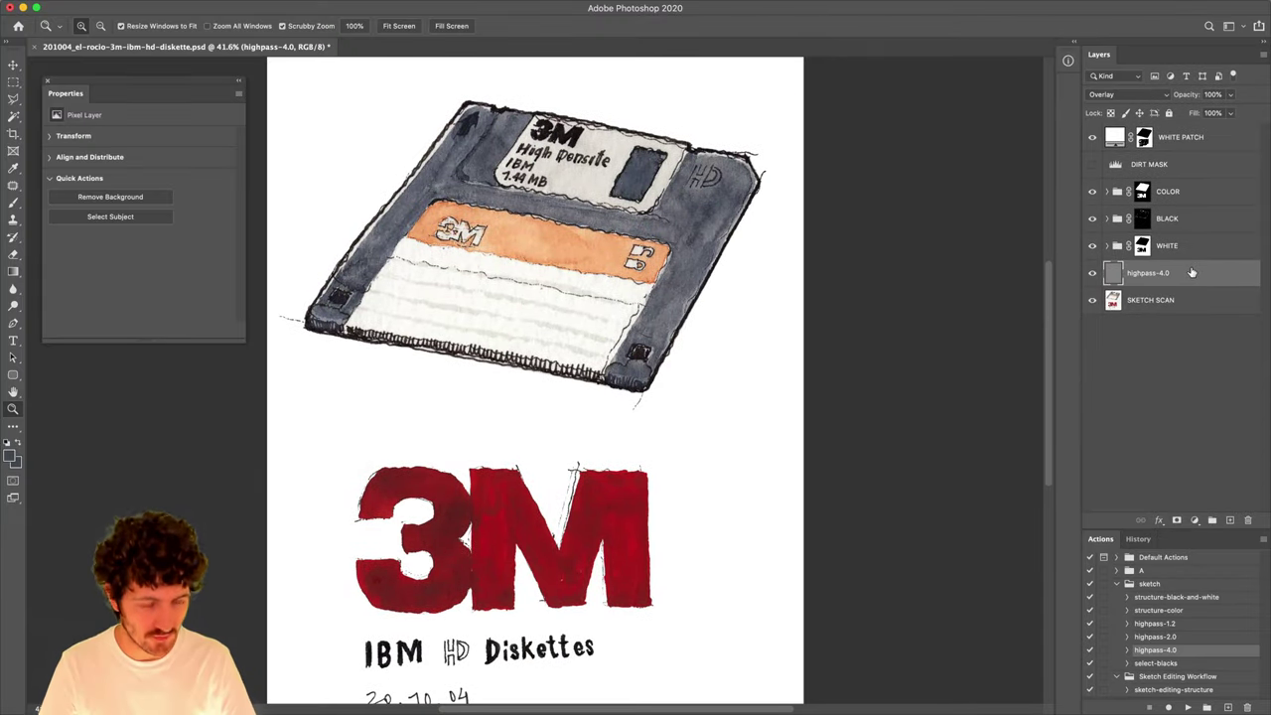
pyautogui.press('BackSpace')
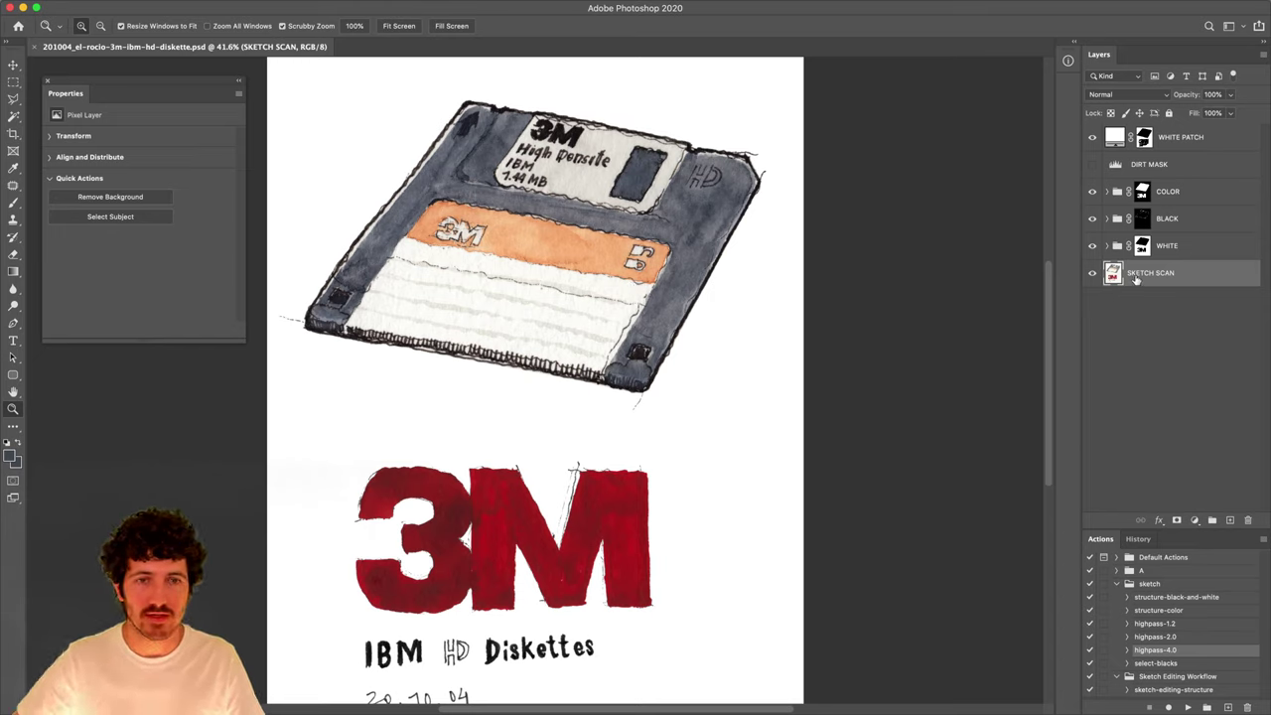
# Start recording a new action named highpass-3.0 in the sketch set.
pyautogui.click(1161, 639)
pyautogui.click(1229, 707)
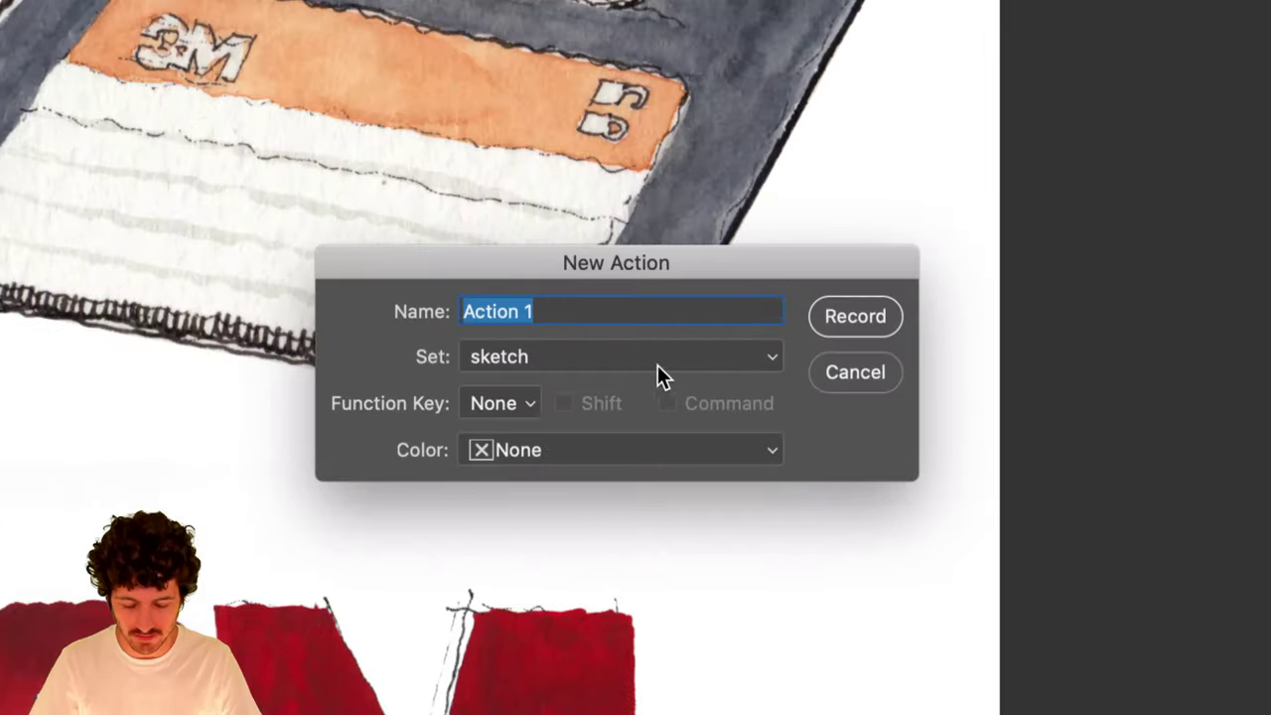
pyautogui.write('his')
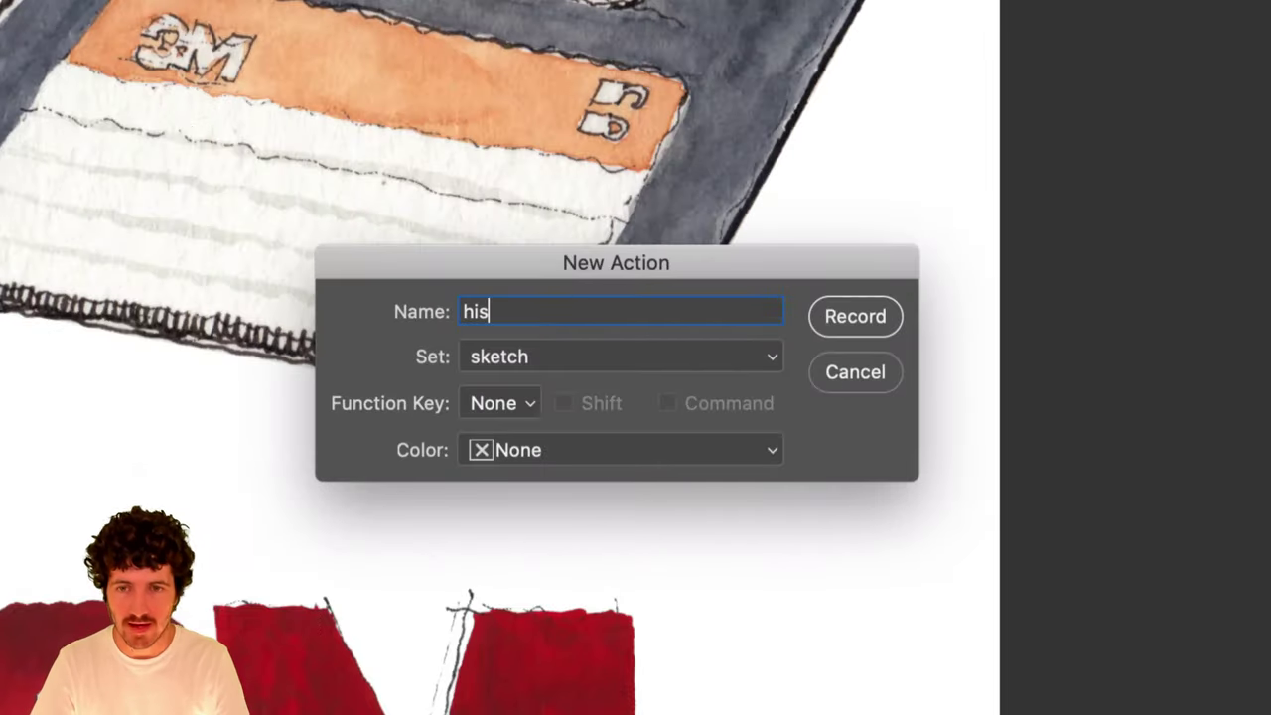
pyautogui.press('BackSpace')
pyautogui.write('ghpass-4')
pyautogui.press('BackSpace')
pyautogui.write('3.0')
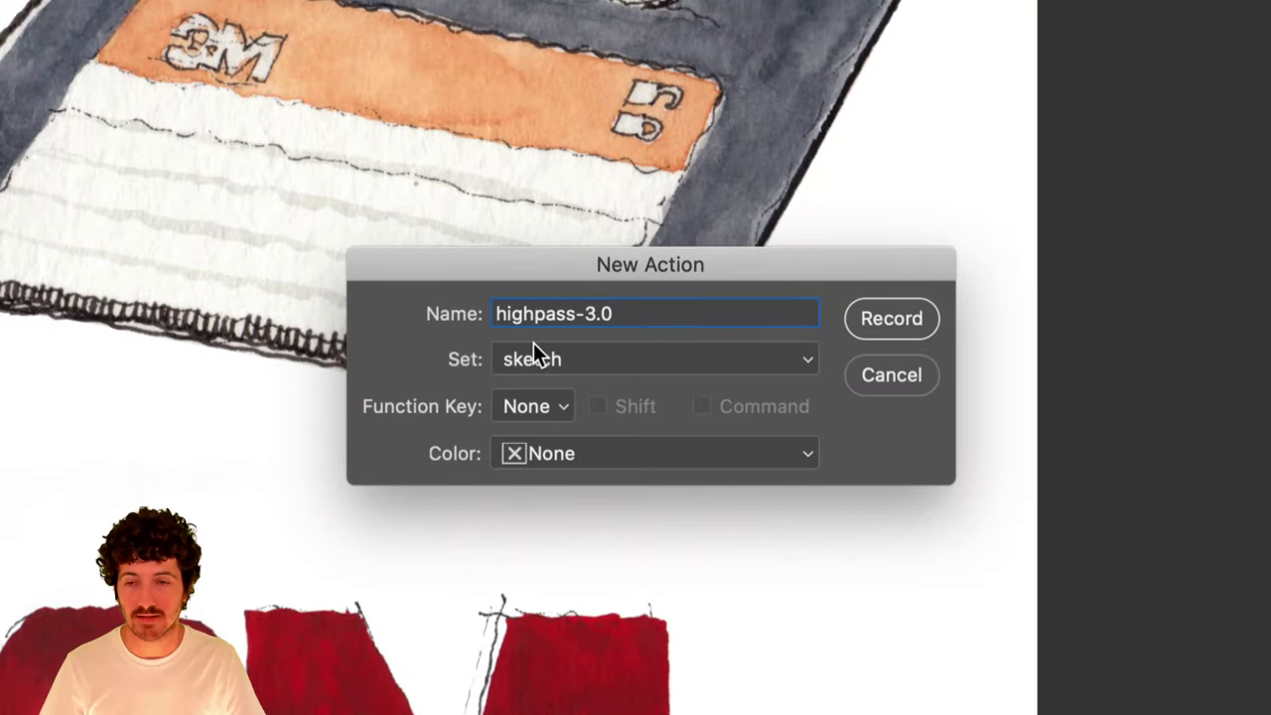
pyautogui.click(899, 320)
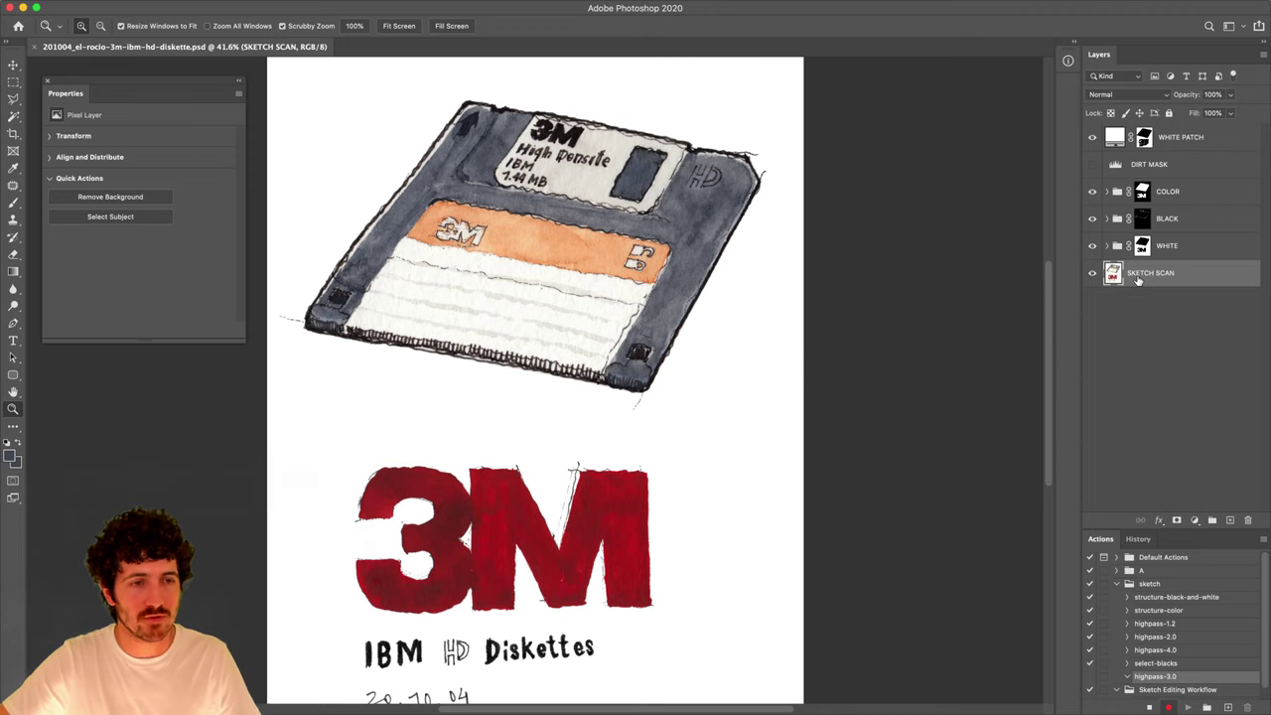
# Duplicate the SKETCH SCAN layer as highpass-3.0.
pyautogui.rightClick(1138, 280)
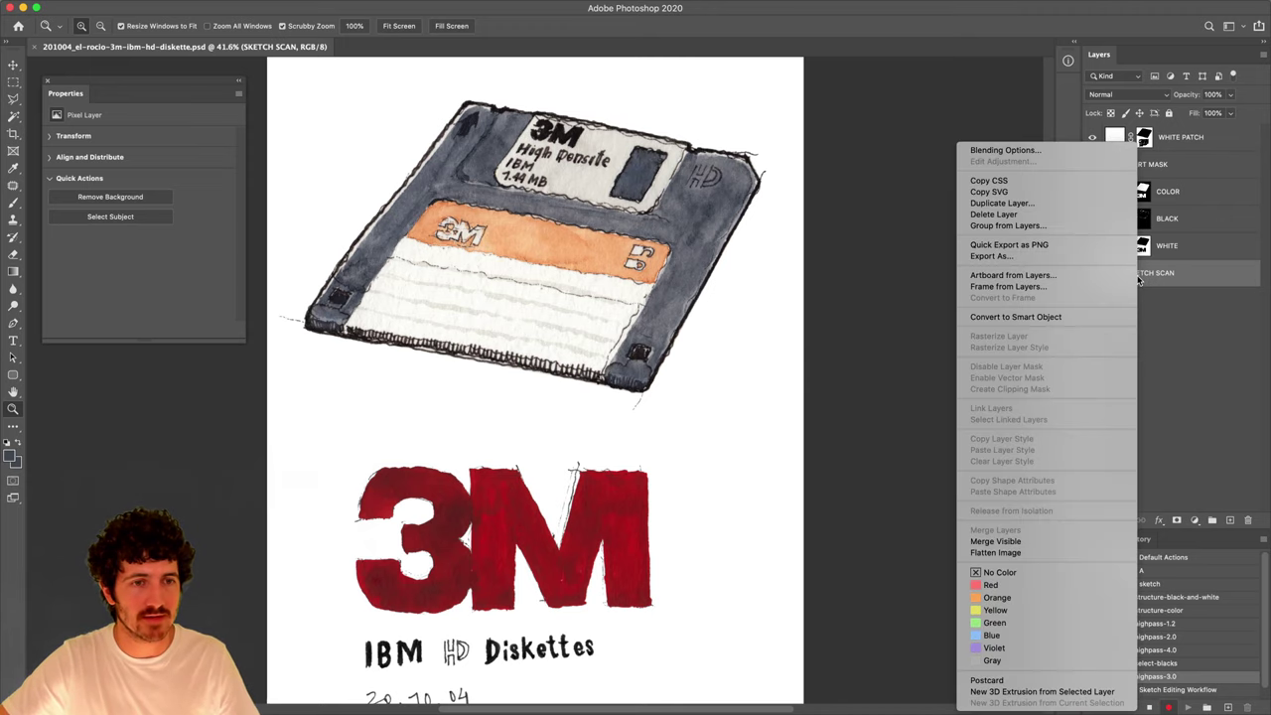
pyautogui.click(1031, 207)
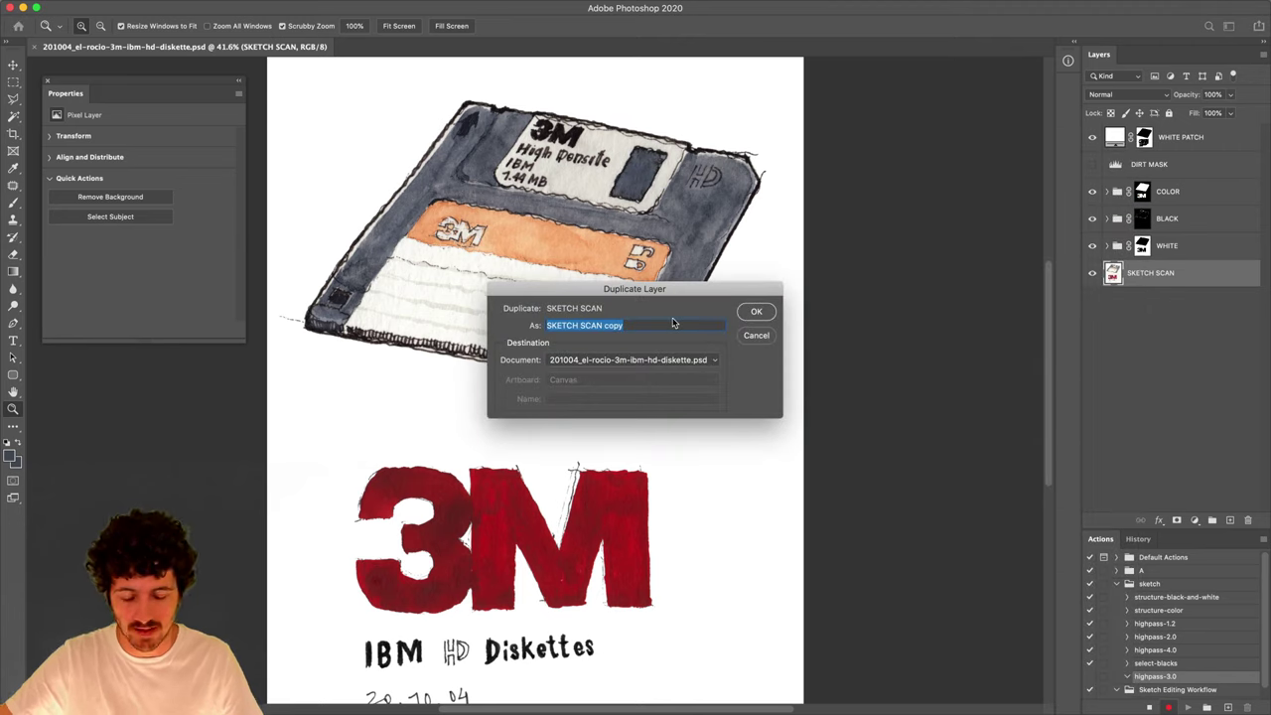
pyautogui.write('highpass-3.0')
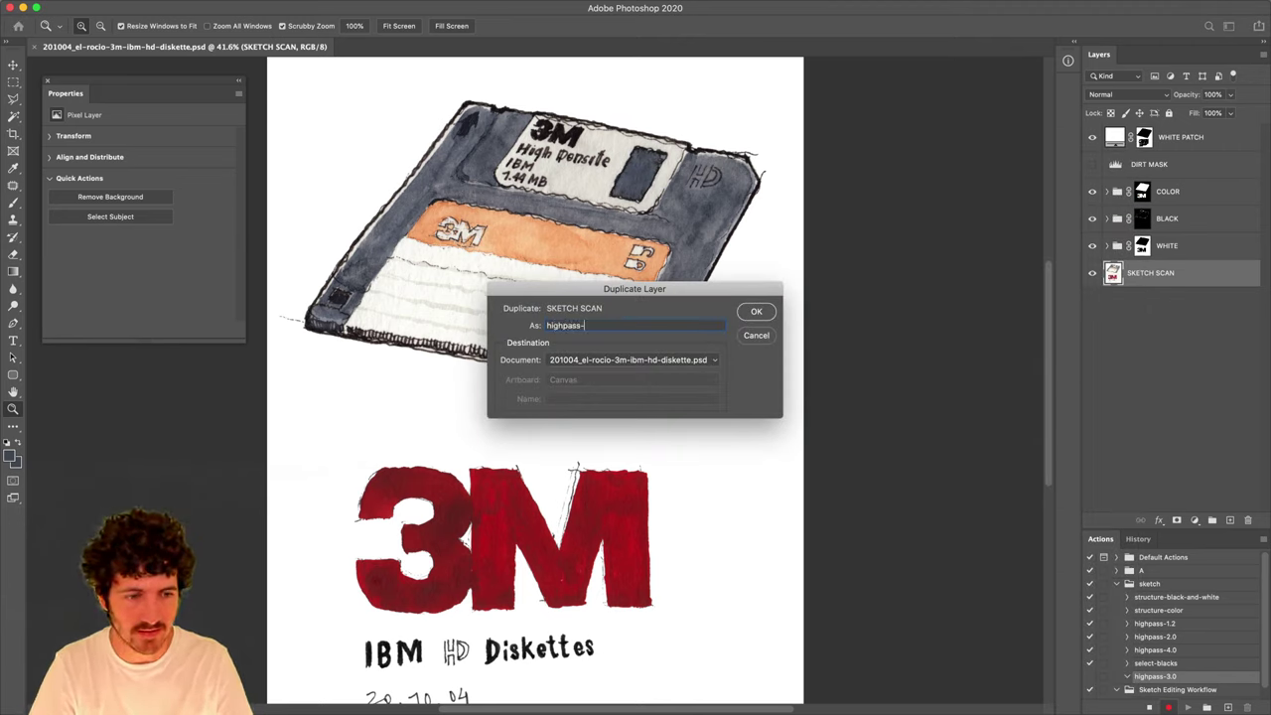
pyautogui.click(750, 313)
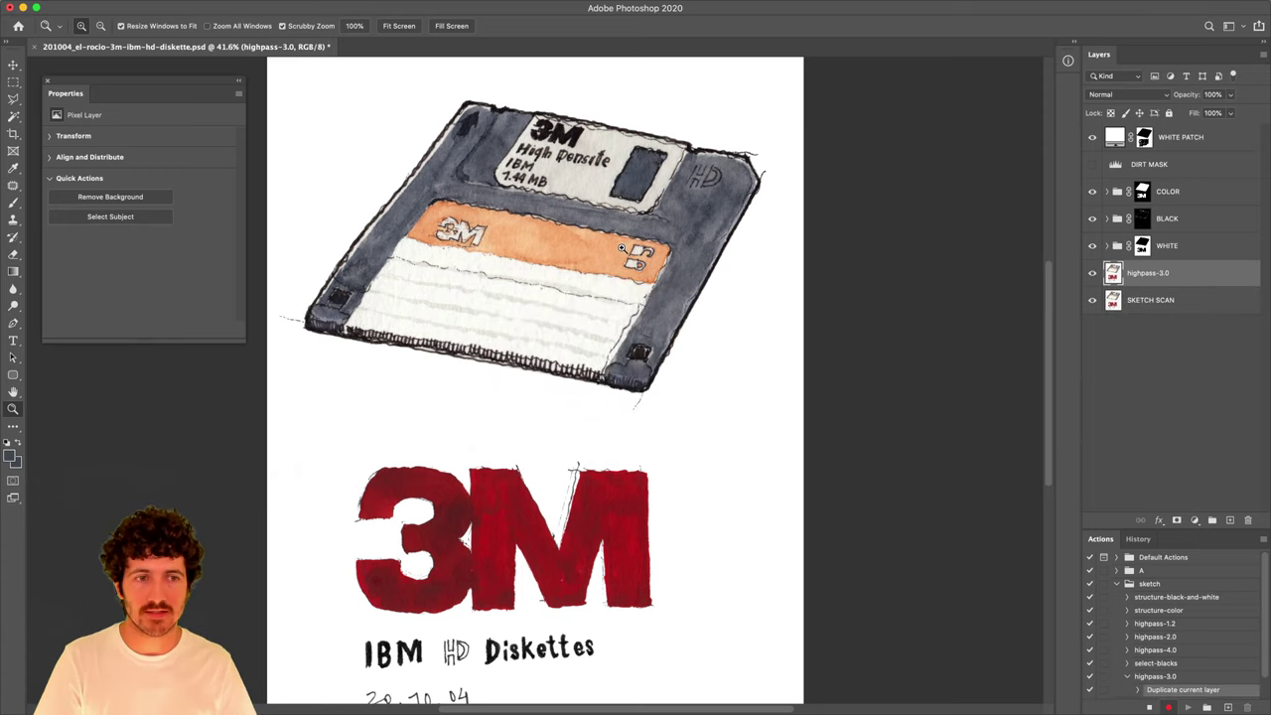
# Open the High Pass filter for the highpass-3.0 layer and set its radius to 3.0 pixels.
pyautogui.moveTo(360, 5)
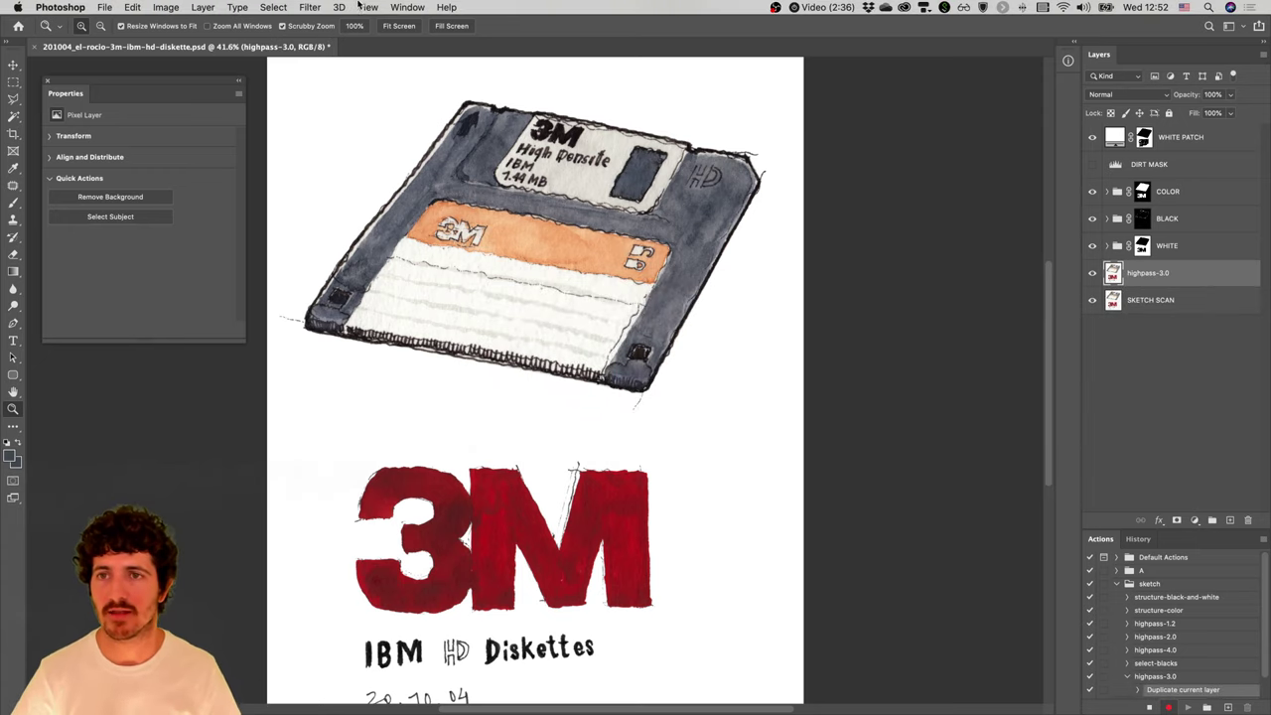
pyautogui.click(312, 6)
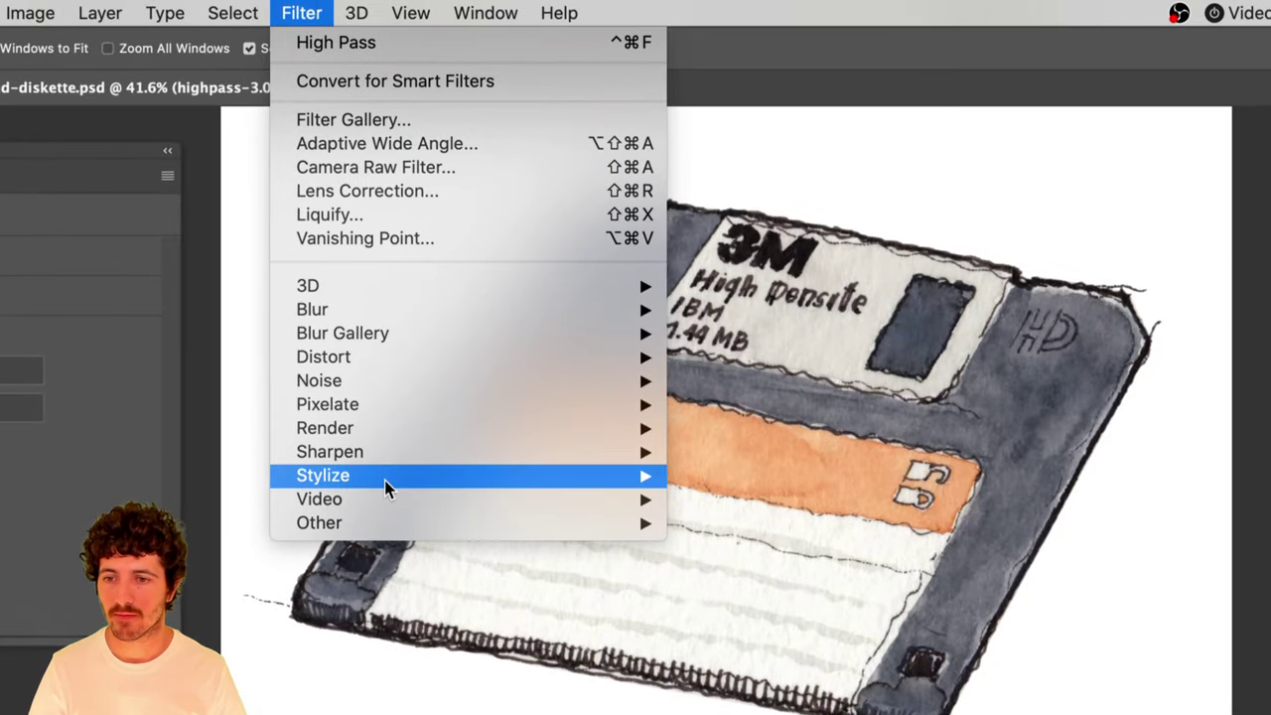
pyautogui.moveTo(377, 520)
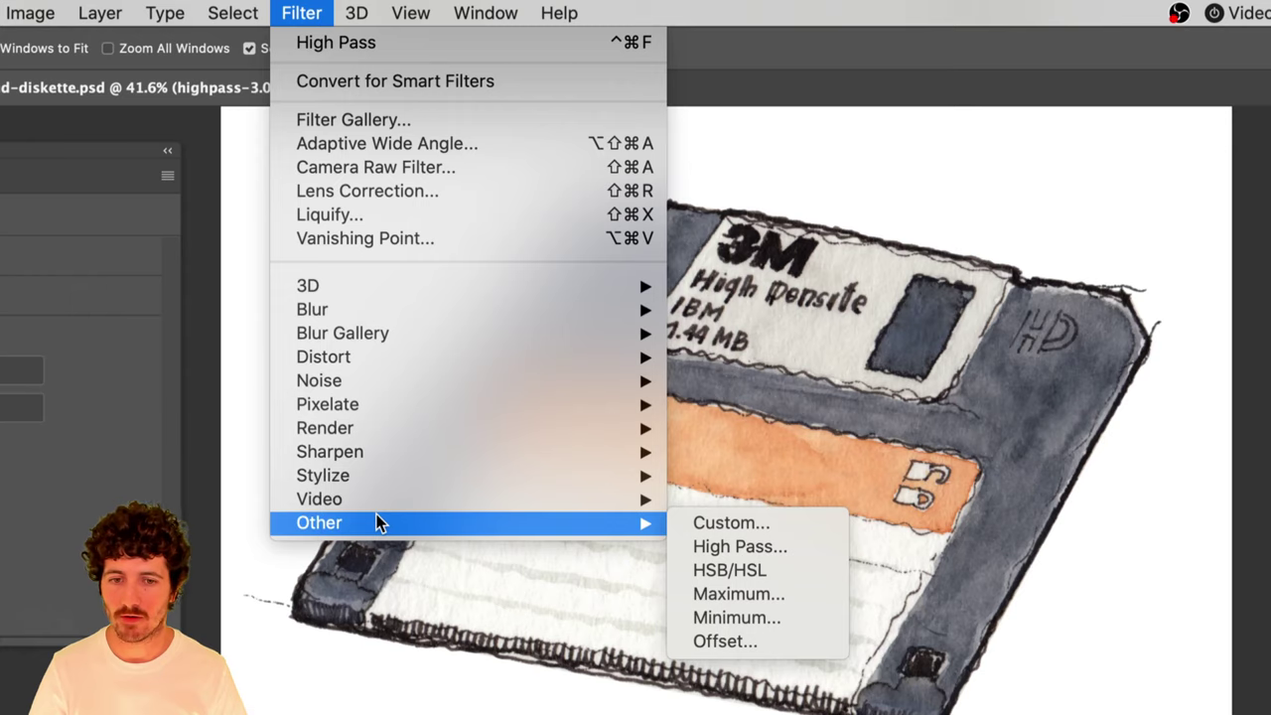
pyautogui.click(703, 546)
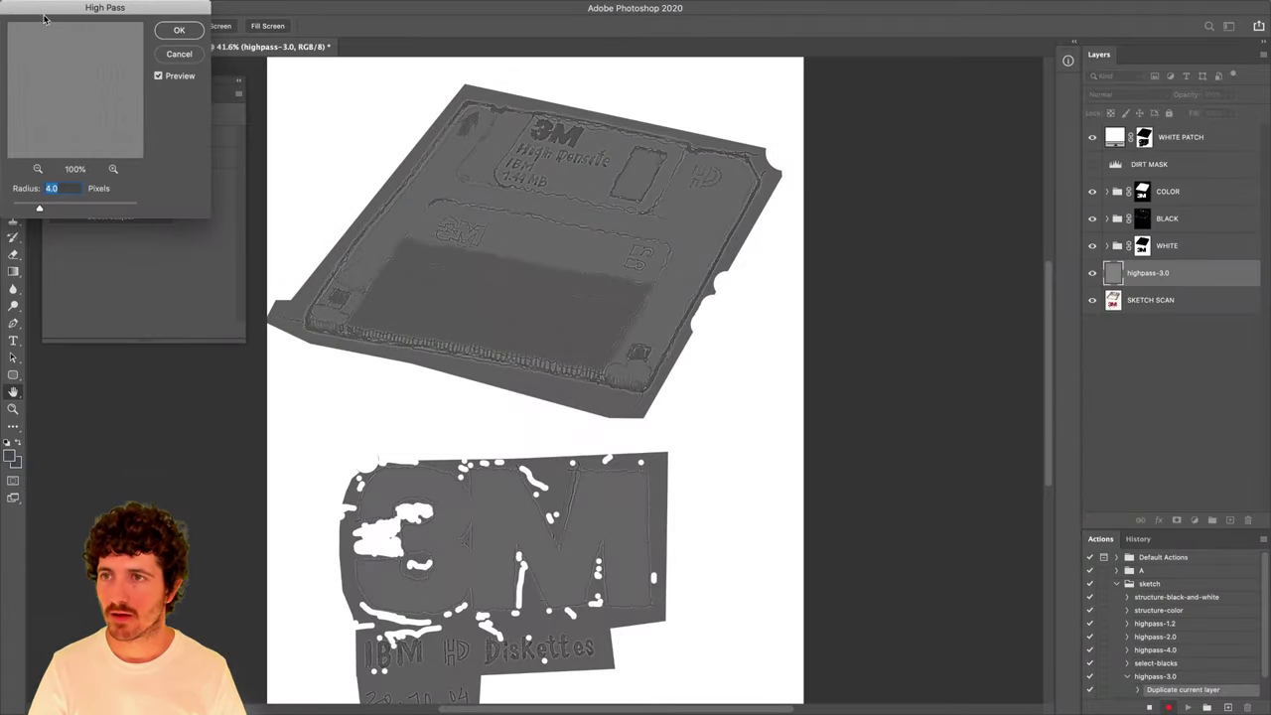
pyautogui.moveTo(44, 18); pyautogui.dragTo(471, 171)
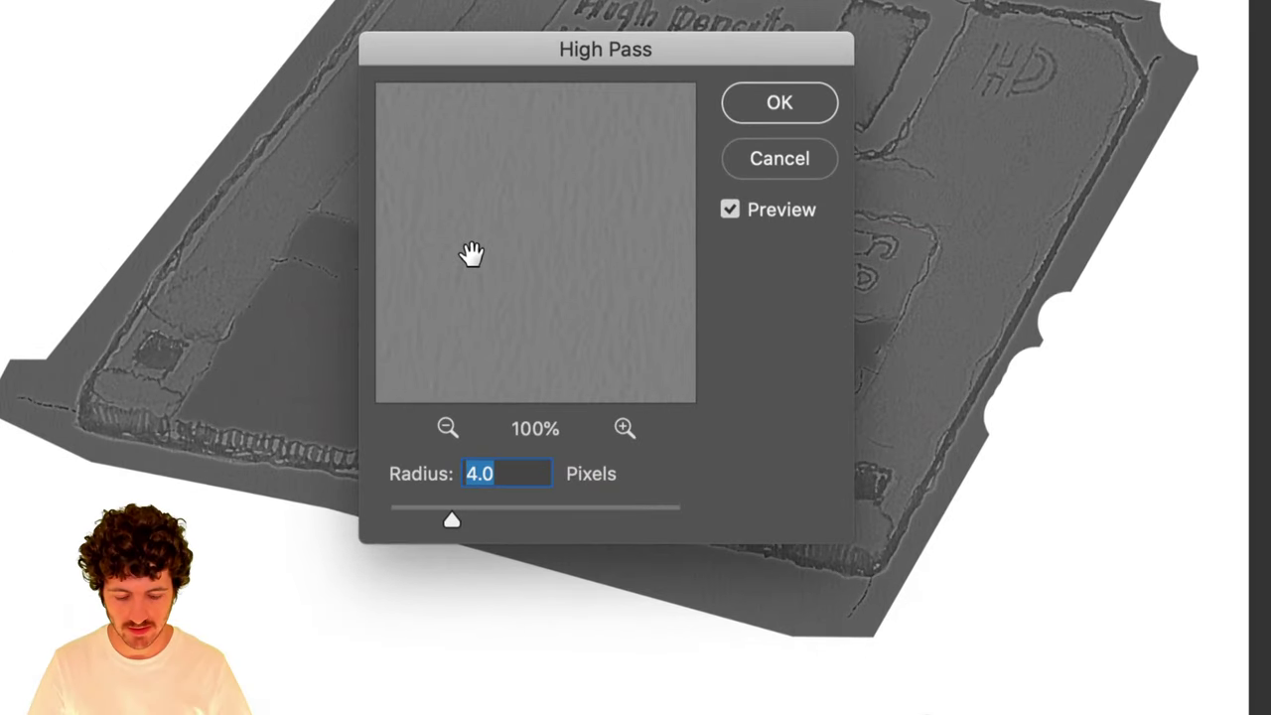
pyautogui.write('3.0')
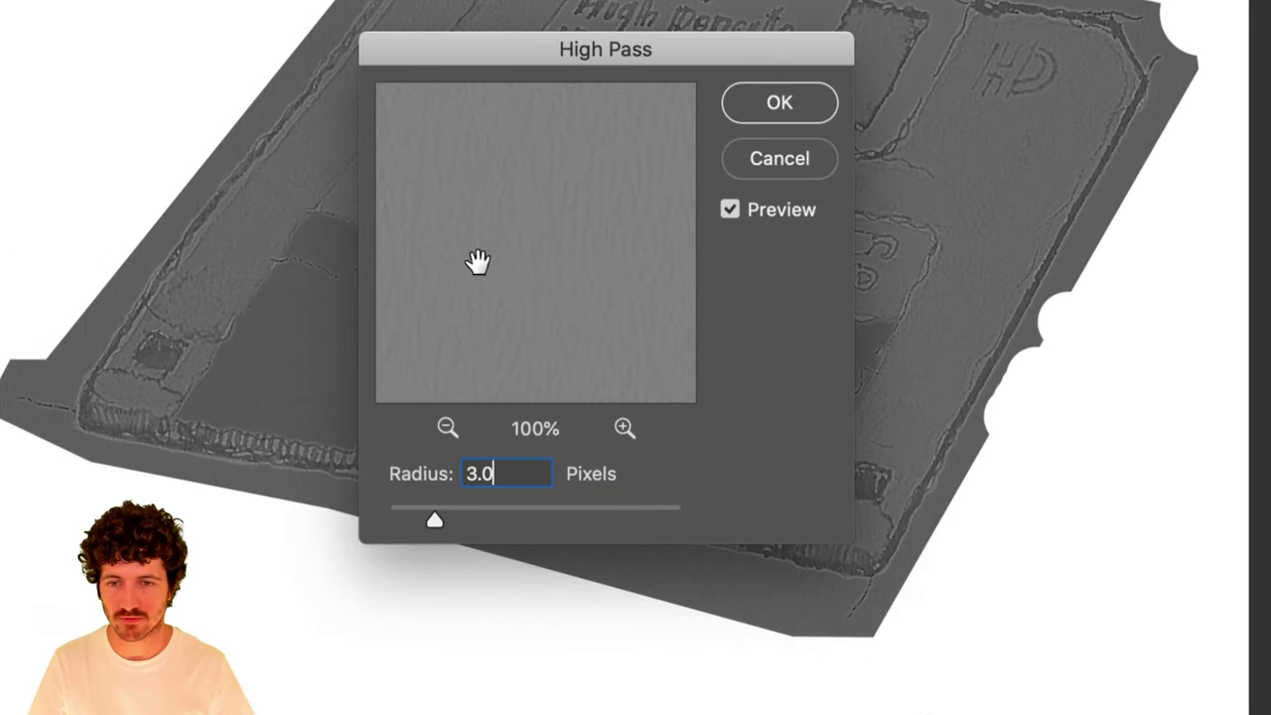
# Examine the High Pass preview zoomed out to 8% and in to 200% on the diskette's lower edge.
pyautogui.click(447, 428)
pyautogui.click(447, 428)
pyautogui.click(447, 428)
pyautogui.click(447, 428)
pyautogui.click(447, 428)
pyautogui.click(447, 428)
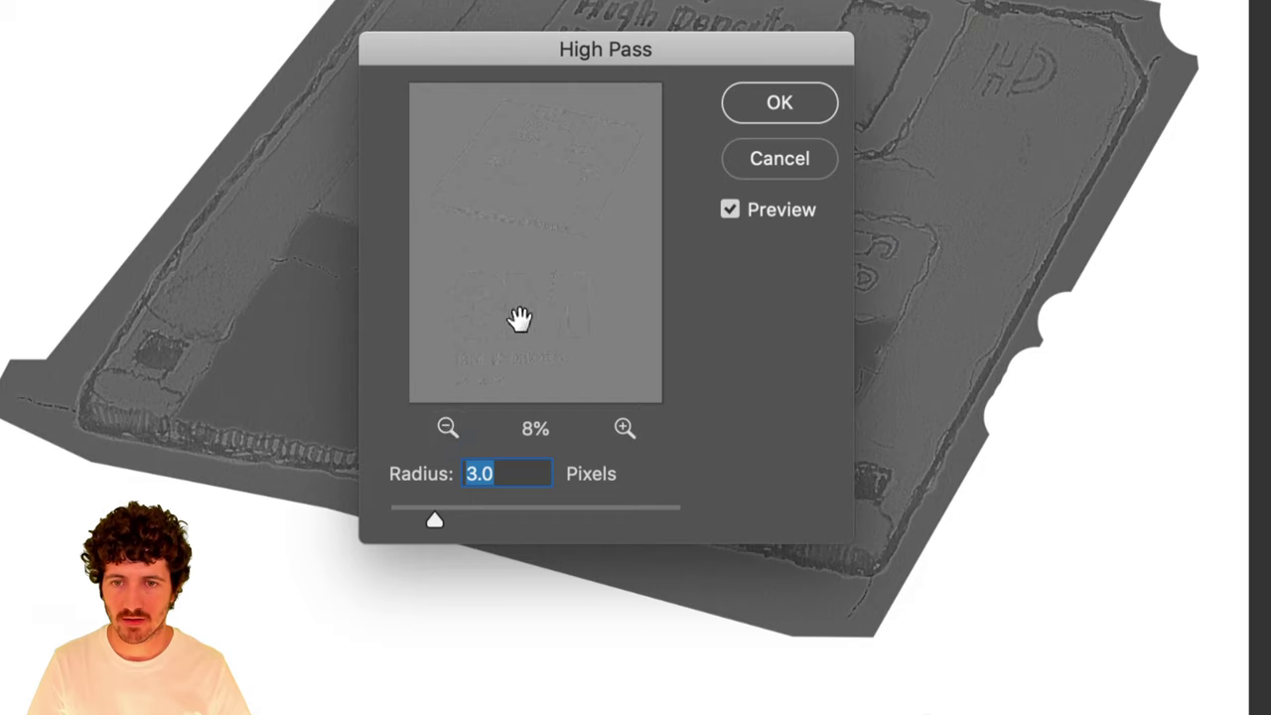
pyautogui.click(505, 473)
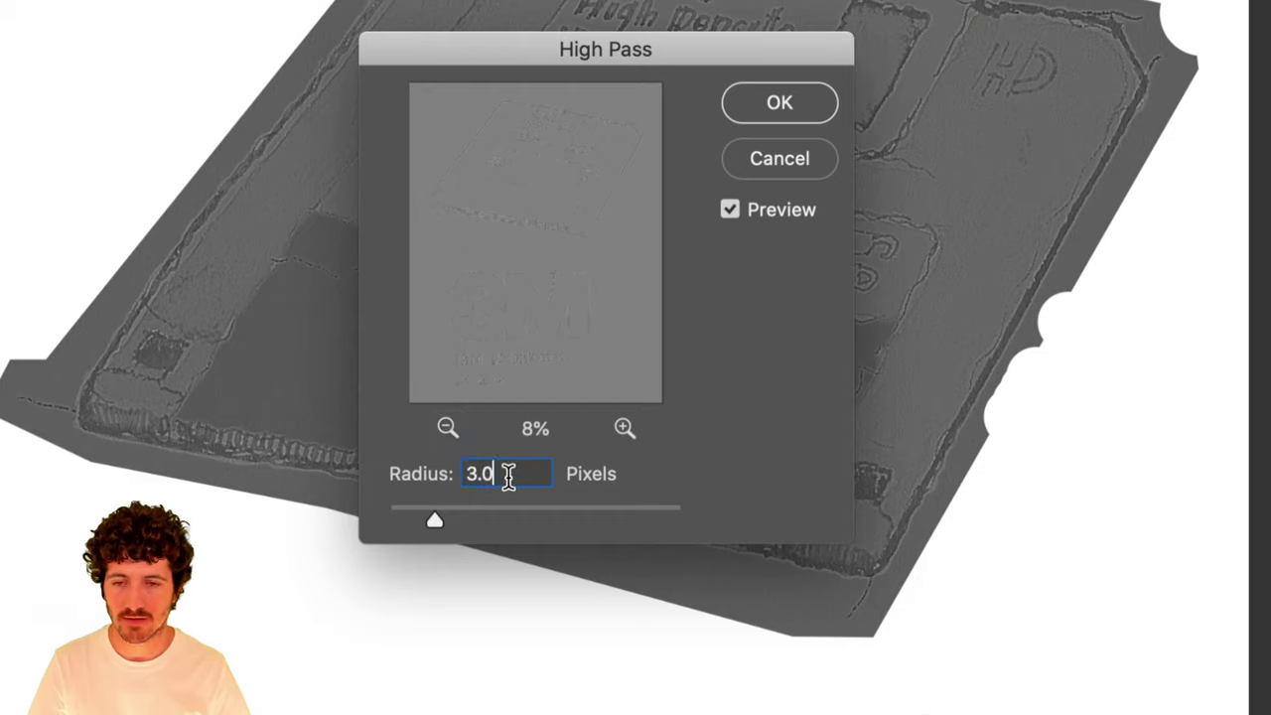
pyautogui.click(624, 428)
pyautogui.click(623, 428)
pyautogui.click(624, 428)
pyautogui.click(624, 428)
pyautogui.click(624, 428)
pyautogui.click(624, 428)
pyautogui.moveTo(597, 197); pyautogui.dragTo(581, 219)
pyautogui.click(622, 435)
pyautogui.click(624, 433)
# Try High Pass radii of 1 and 41.6 pixels in the preview, and apply the filter with a 3-pixel radius.
pyautogui.write('1')
pyautogui.press('Tab')
pyautogui.moveTo(398, 520); pyautogui.dragTo(540, 519)
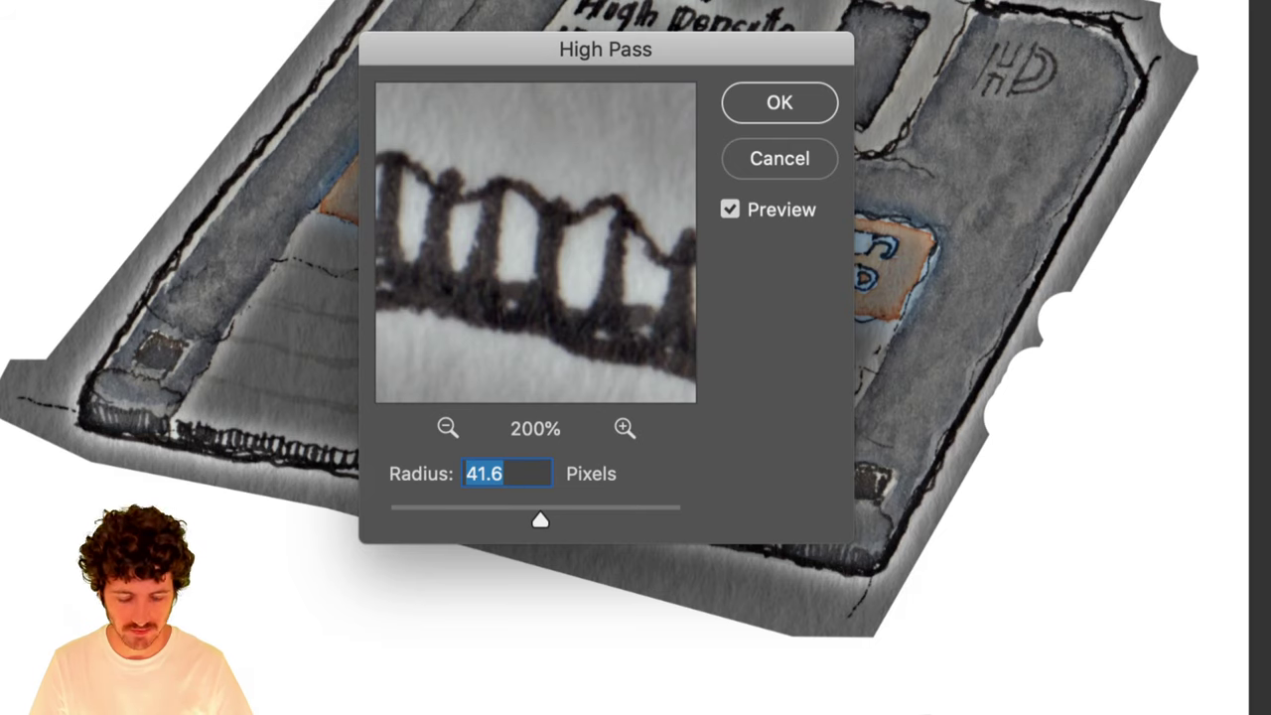
pyautogui.write('3')
pyautogui.press('Tab')
pyautogui.click(759, 107)
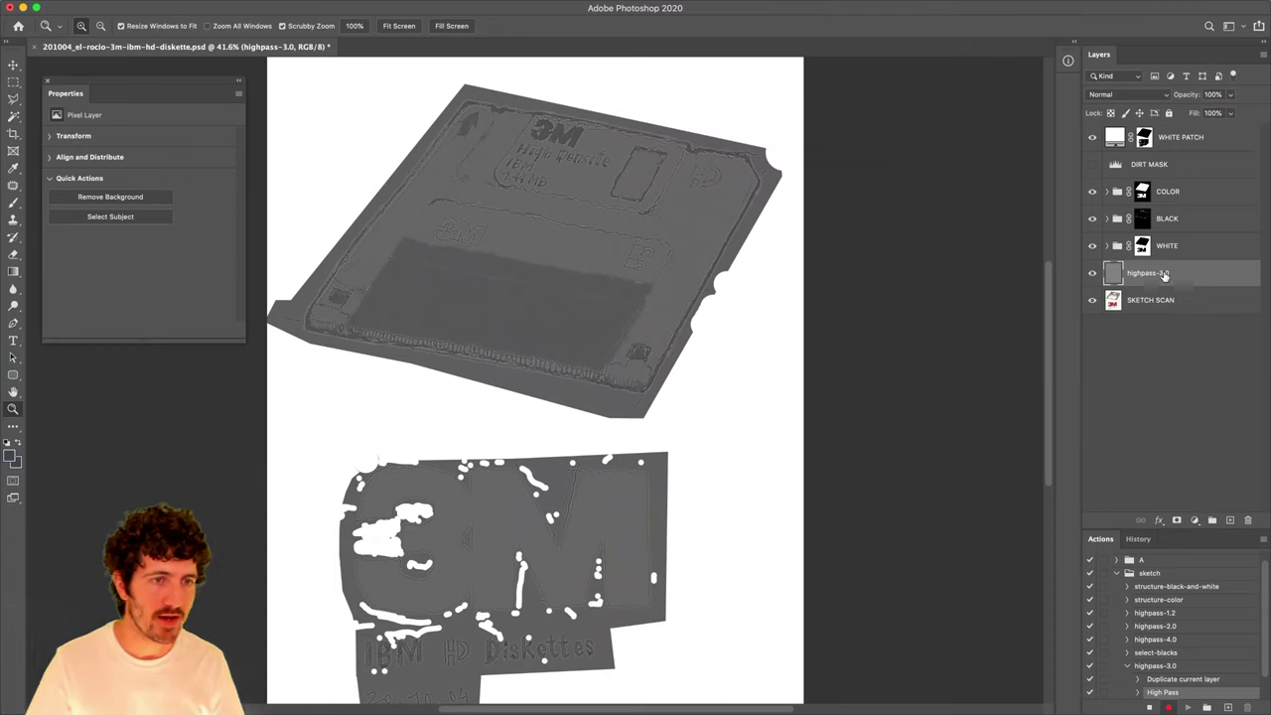
# Set the highpass-3.0 layer's blend mode to Overlay and view the diskette at 100%.
pyautogui.click(1132, 96)
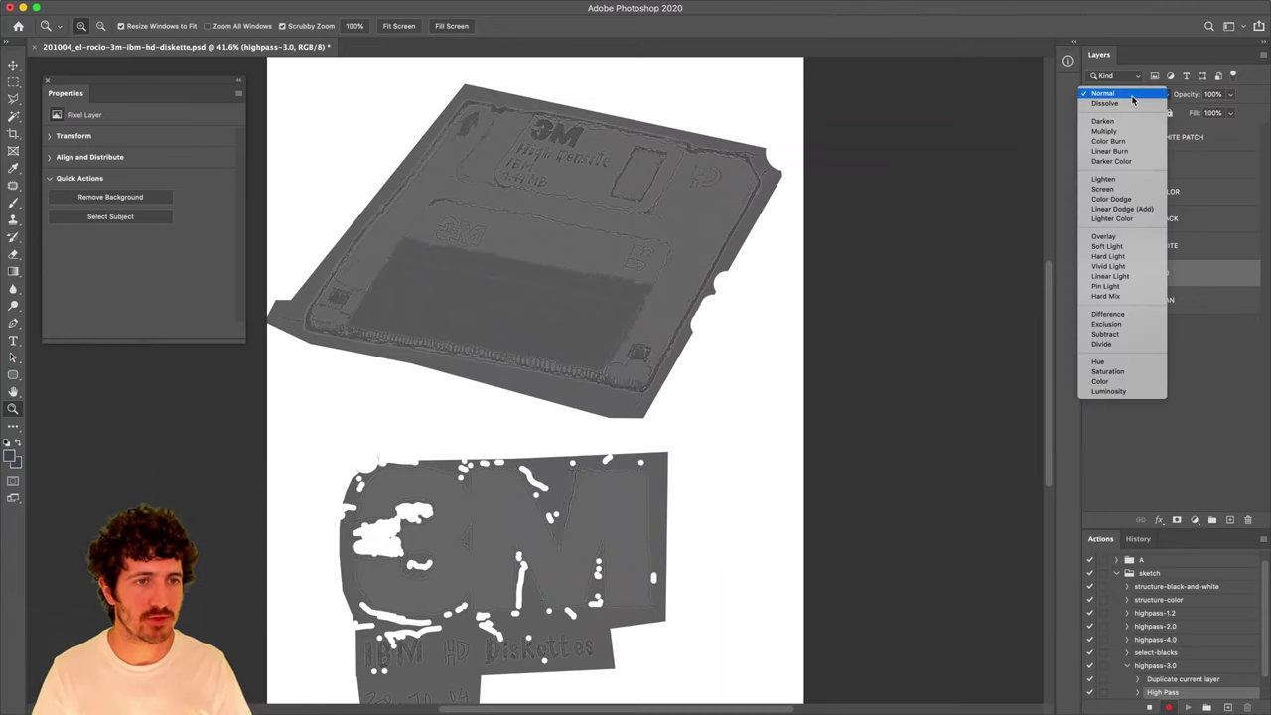
pyautogui.click(1104, 236)
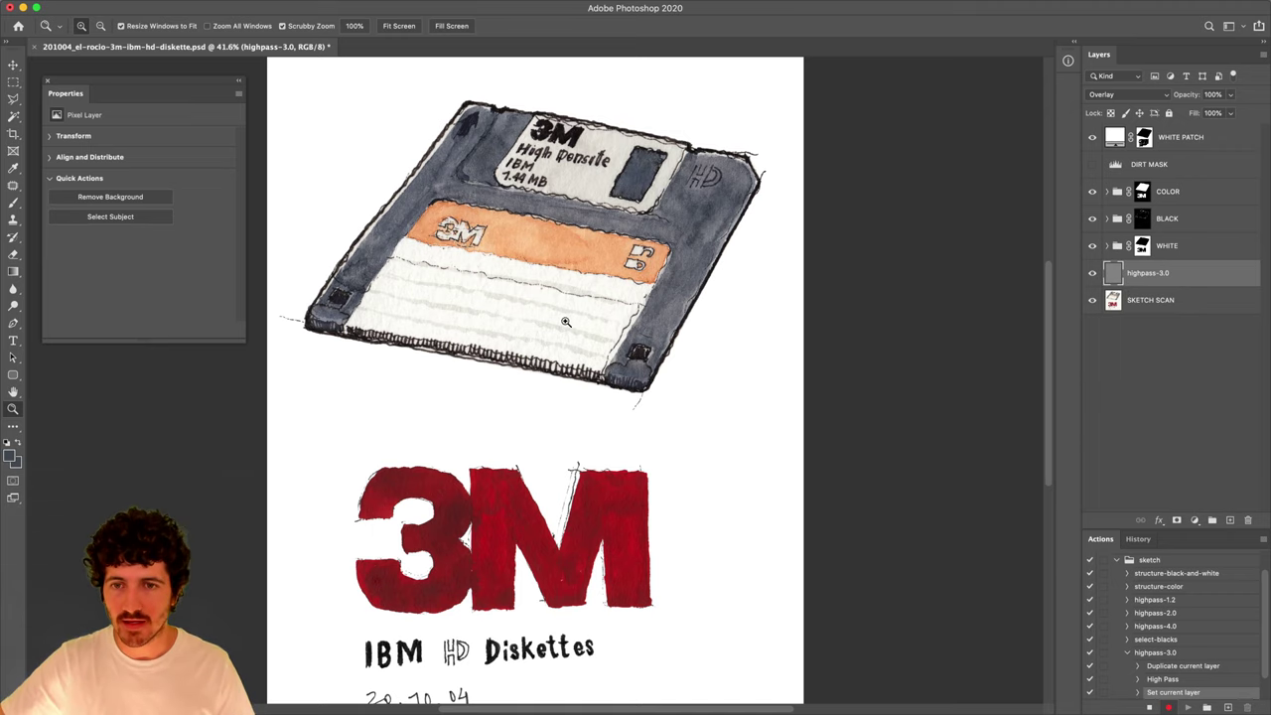
pyautogui.rightClick(558, 246)
pyautogui.click(580, 260)
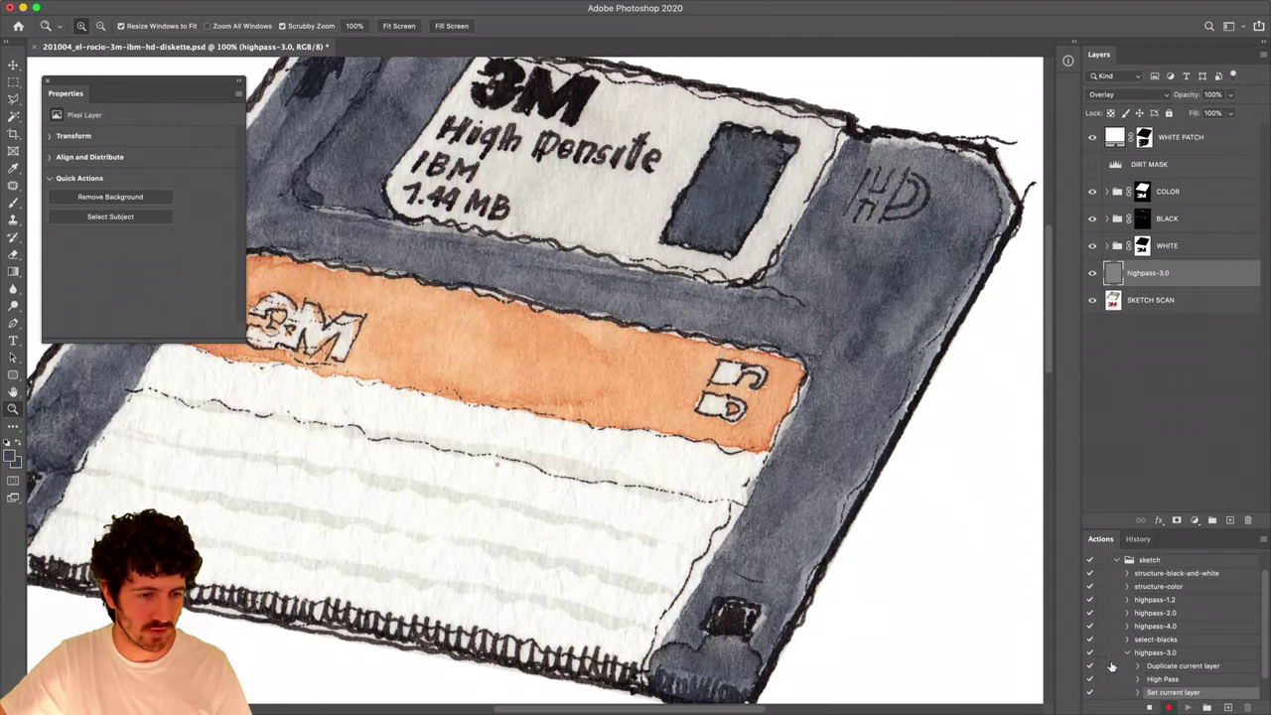
# Stop recording the highpass-3.0 action and place it between highpass-2.0 and highpass-4.0 in the sketch set.
pyautogui.click(1148, 706)
pyautogui.click(1128, 652)
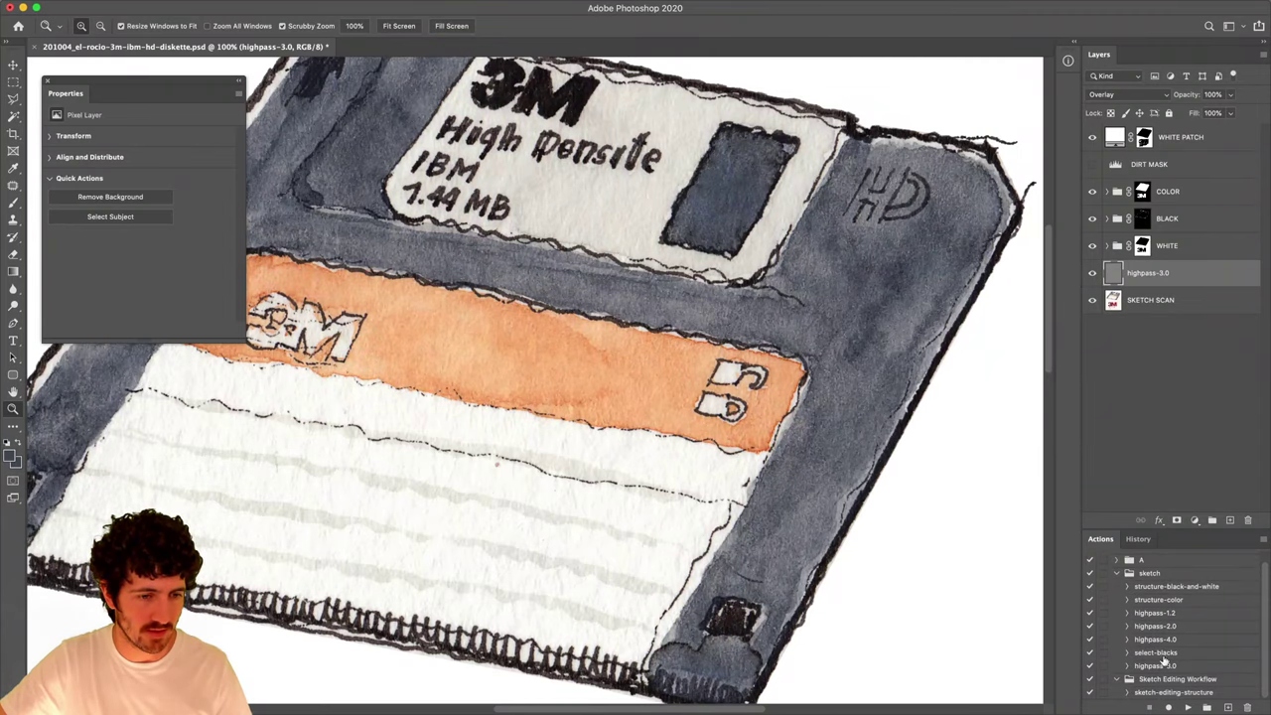
pyautogui.moveTo(1160, 665); pyautogui.dragTo(1158, 640)
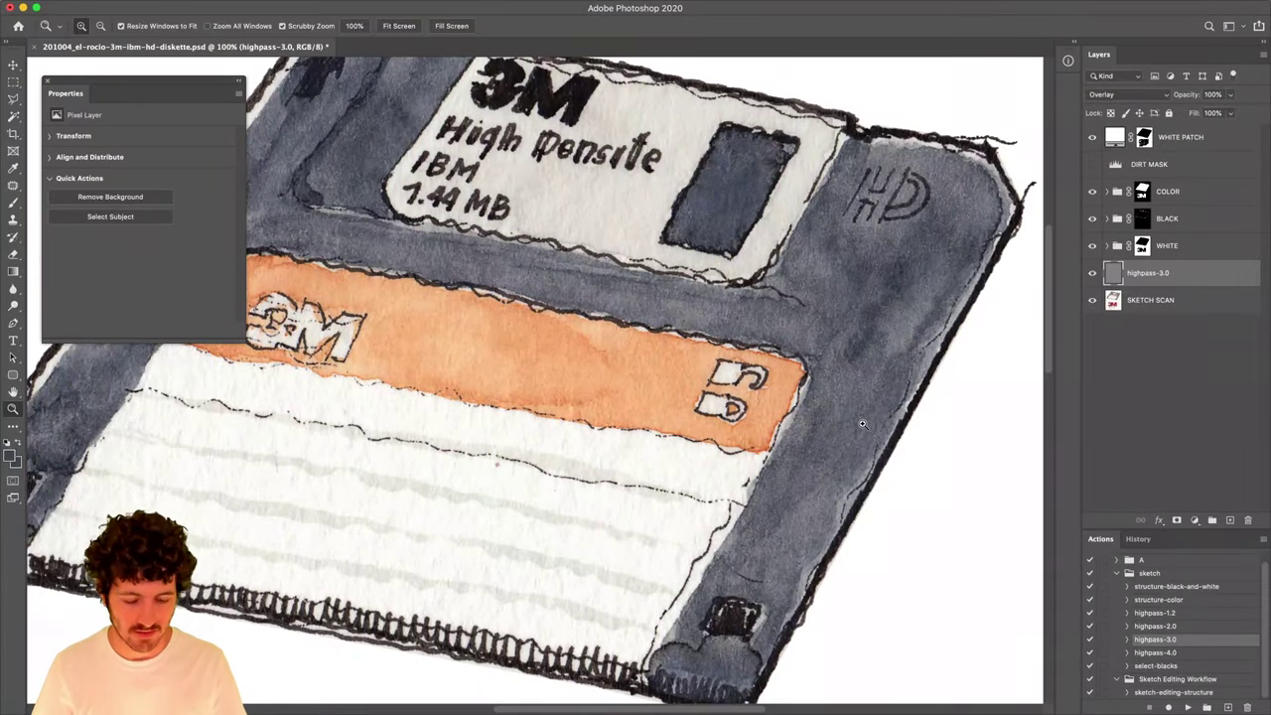
pyautogui.hotkey('ctrl', '0')
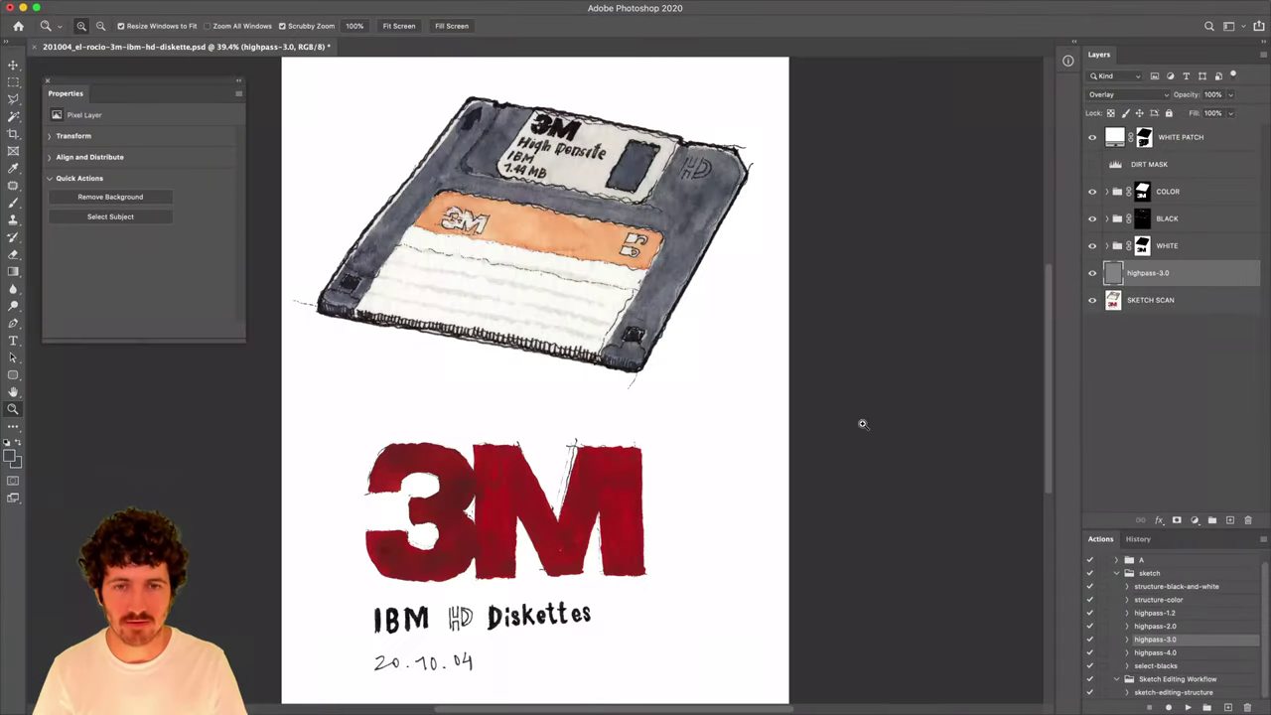
# Hide the highpass-3.0 layer, run the highpass-4.0 action on the SKETCH SCAN layer, and compare the sharpening on the diskette.
pyautogui.click(526, 201)
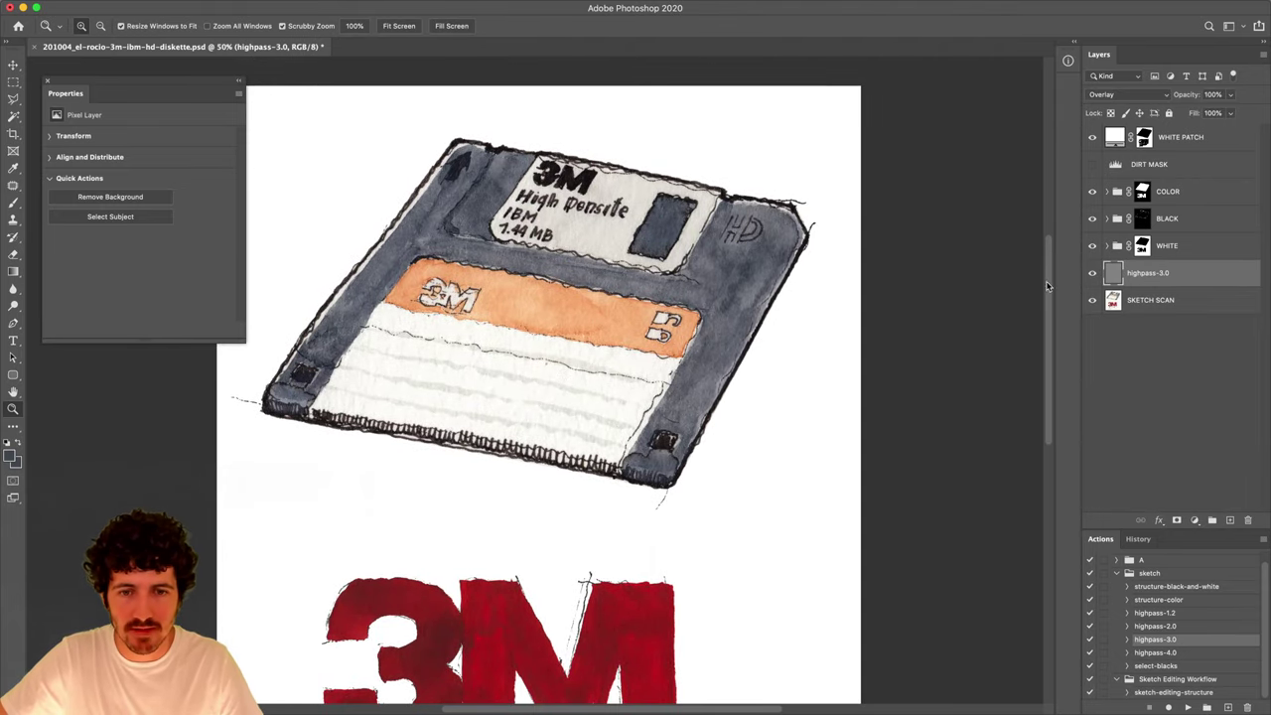
pyautogui.click(1157, 300)
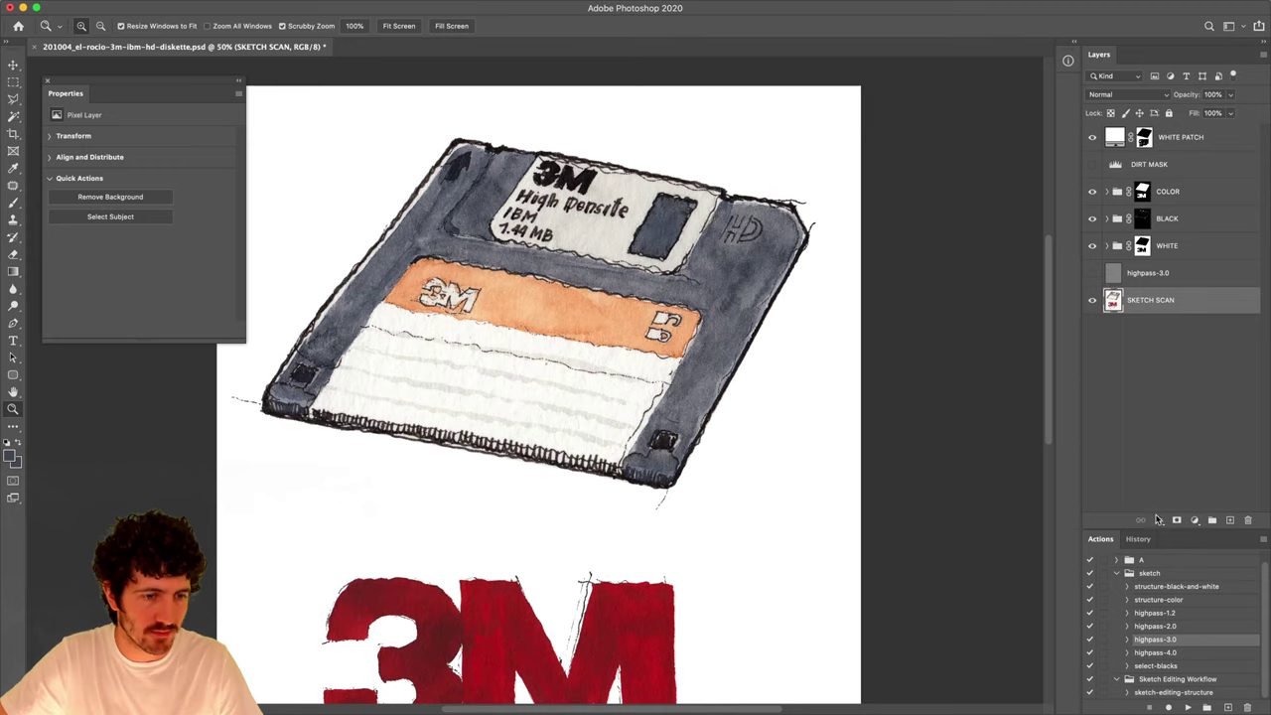
pyautogui.click(1196, 654)
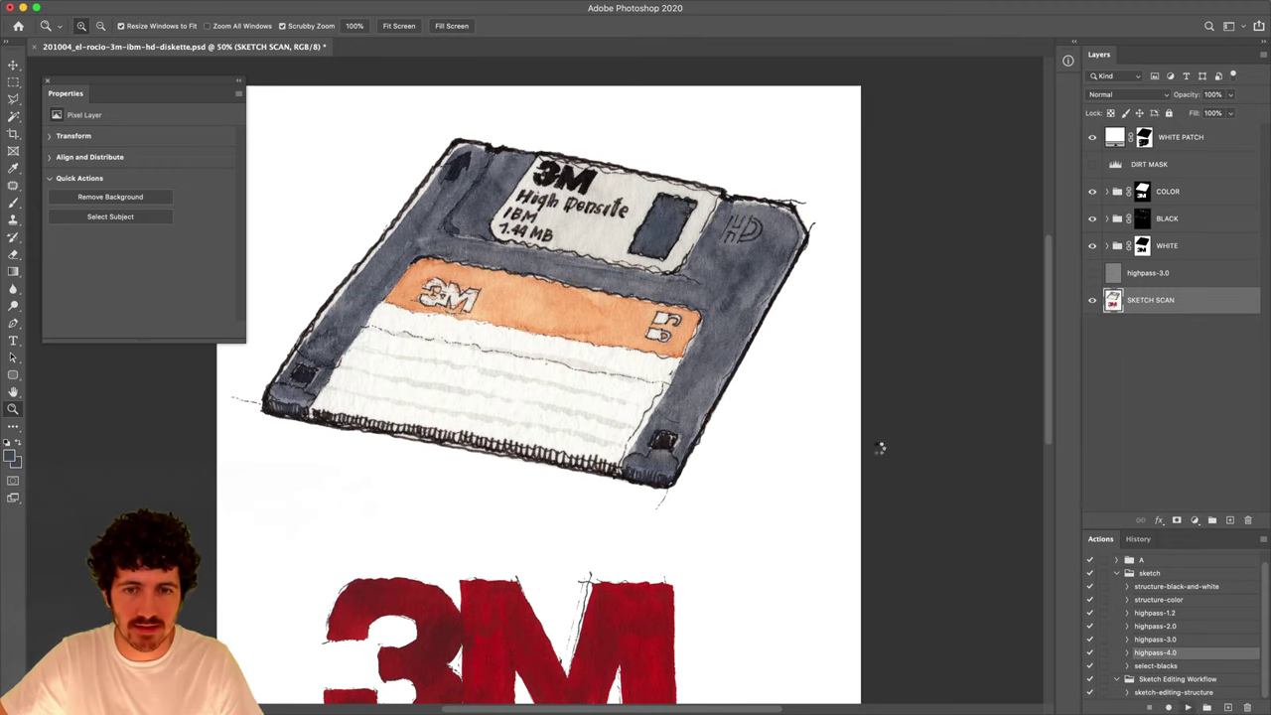
pyautogui.click(1092, 300)
pyautogui.click(1093, 300)
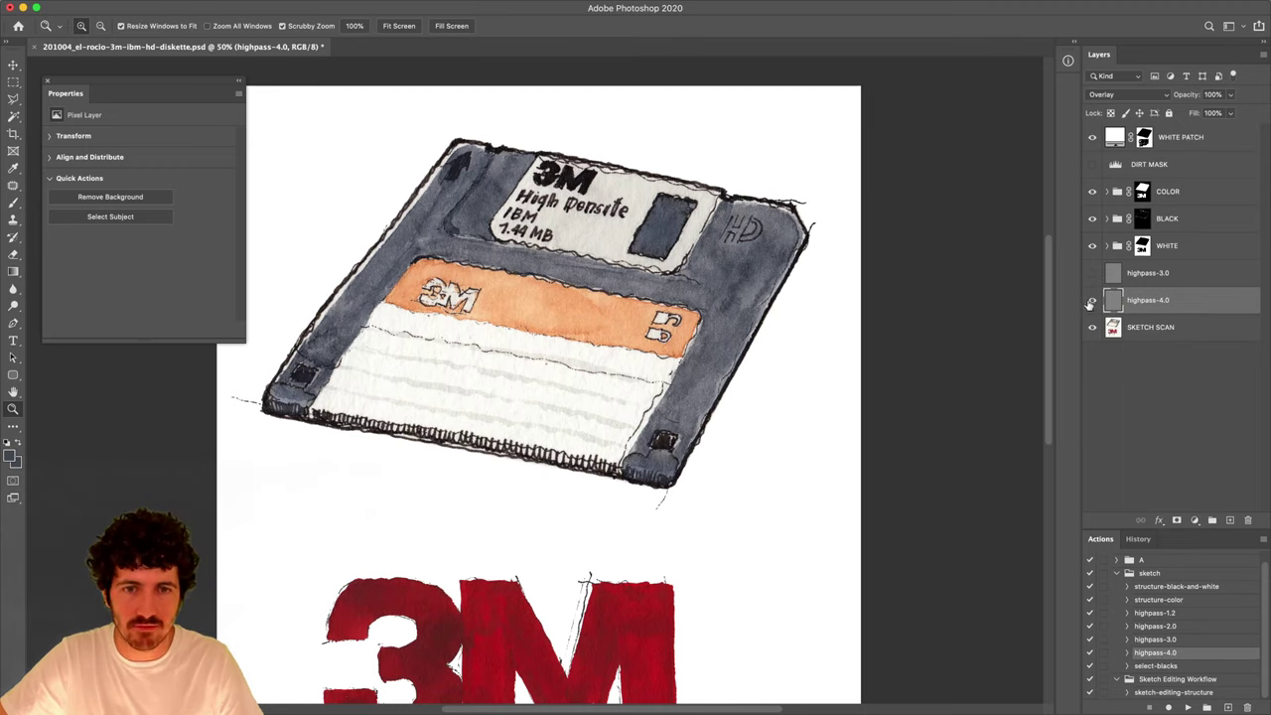
# Delete the highpass-3.0 layer, save the document, and show the whole sketch.
pyautogui.click(1178, 272)
pyautogui.press('Delete')
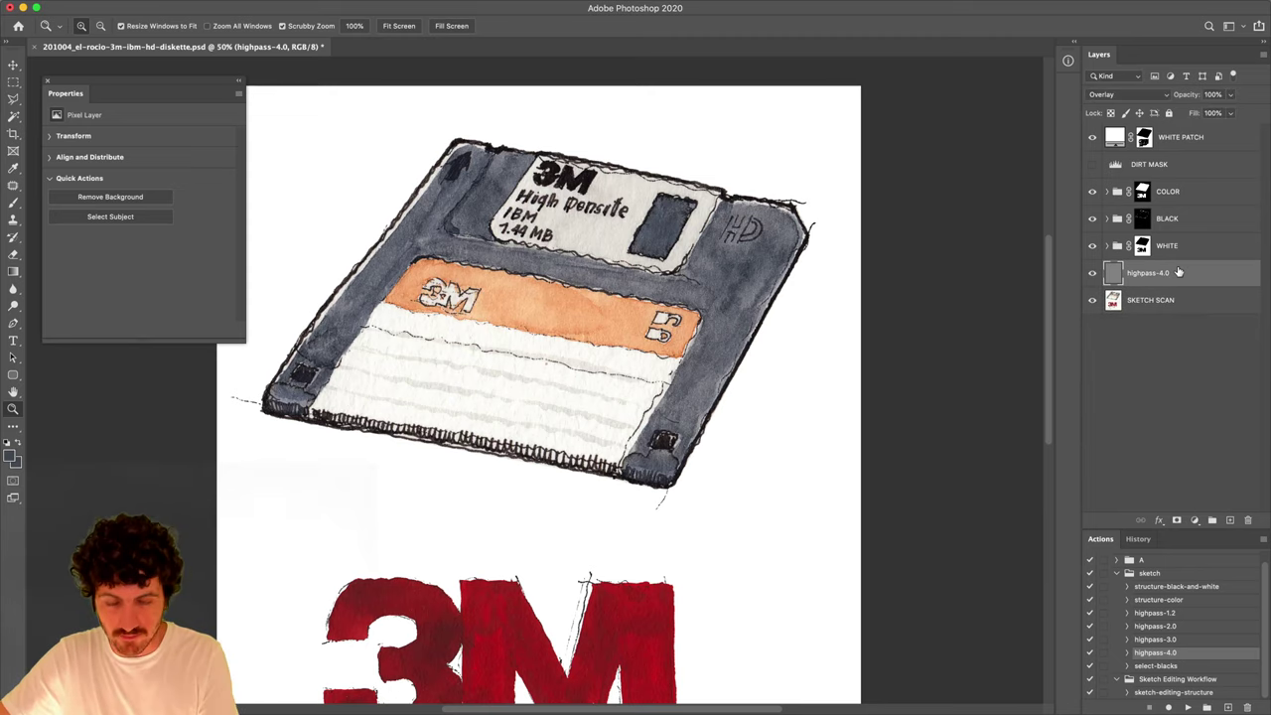
pyautogui.press('super+s')
pyautogui.press('super+0')
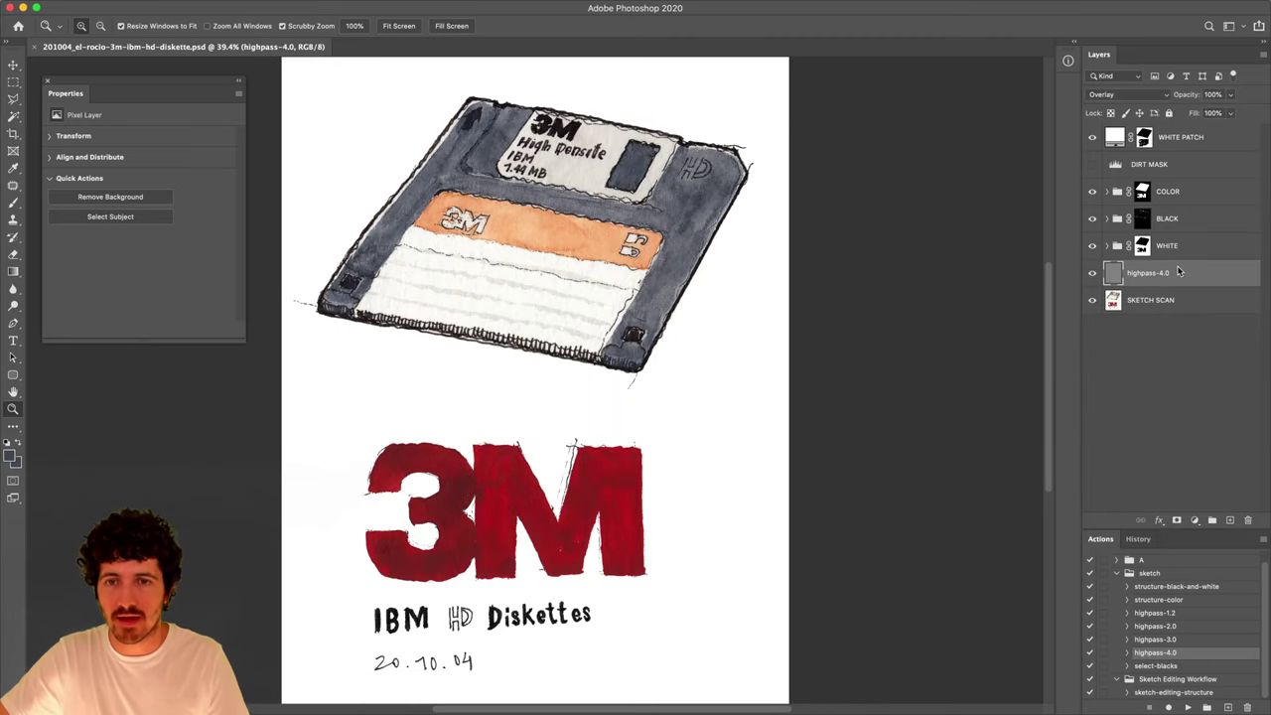
pyautogui.press('super+minus')
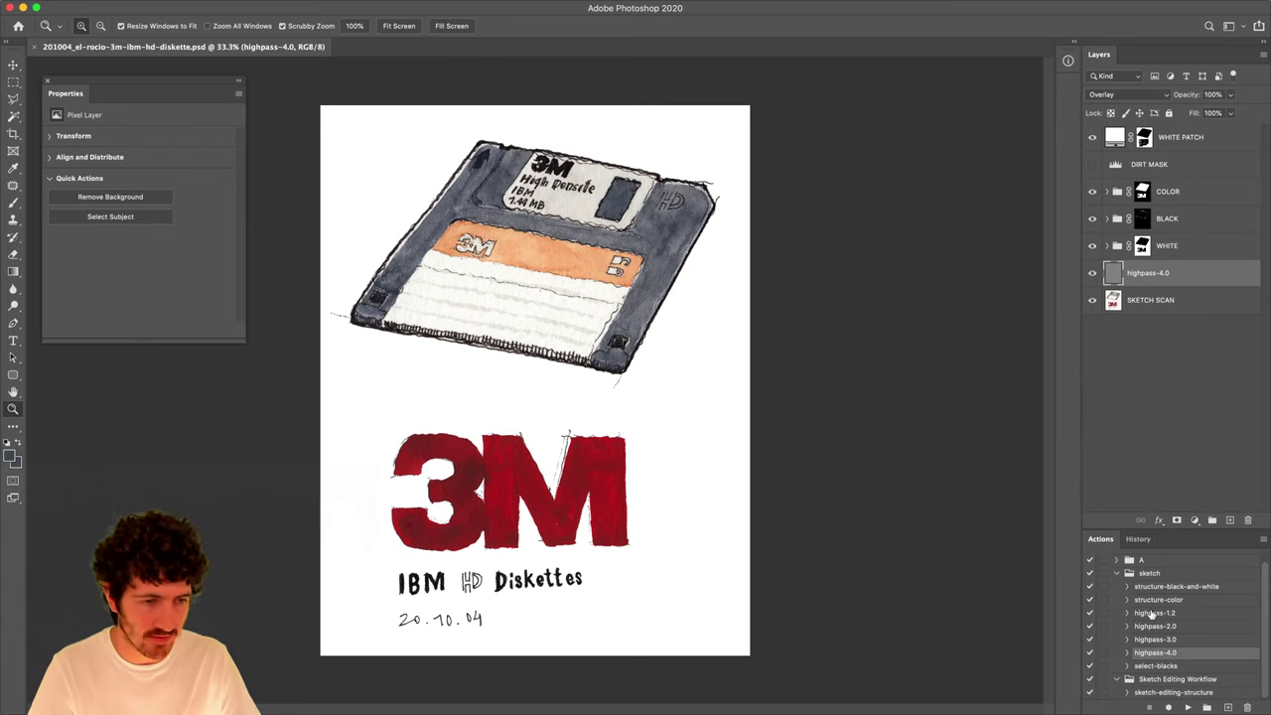
# Start recording after the last command of the sketch-editing-structure action in the Sketch Editing Workflow set.
pyautogui.click(1132, 687)
pyautogui.scroll(-5, 1160, 657)
pyautogui.scroll(-10, 1159, 657)
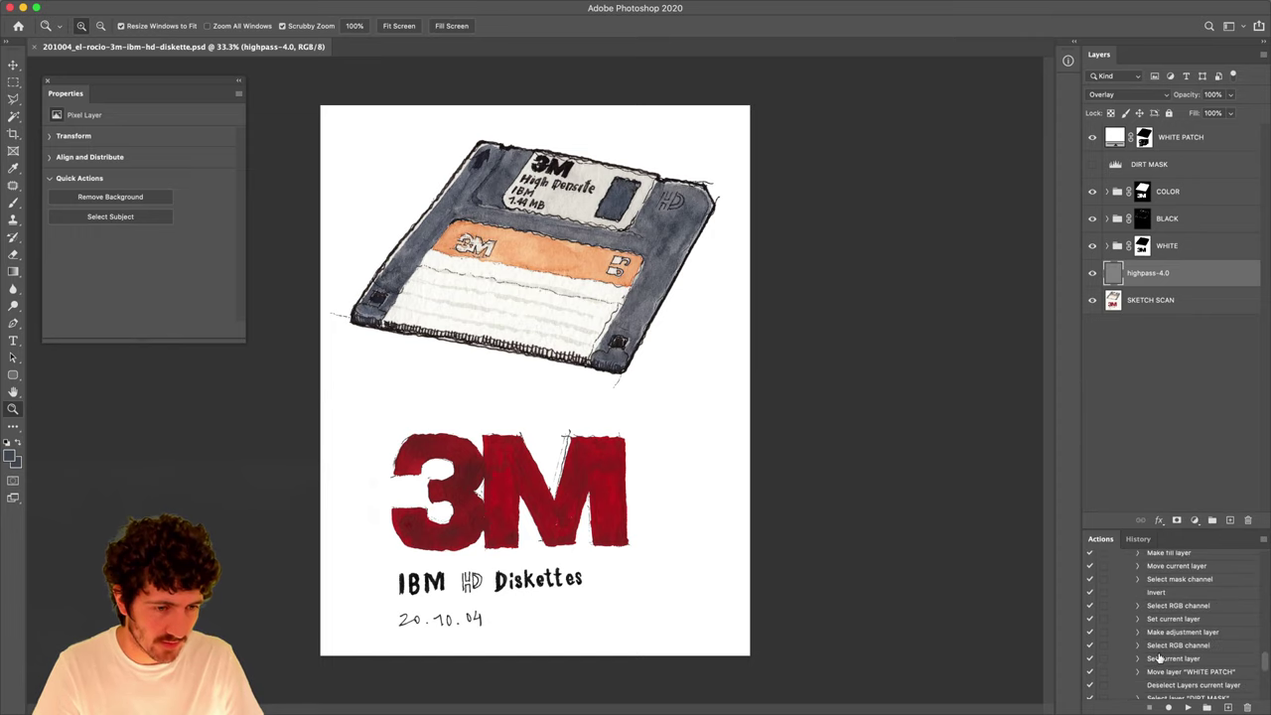
pyautogui.click(1173, 694)
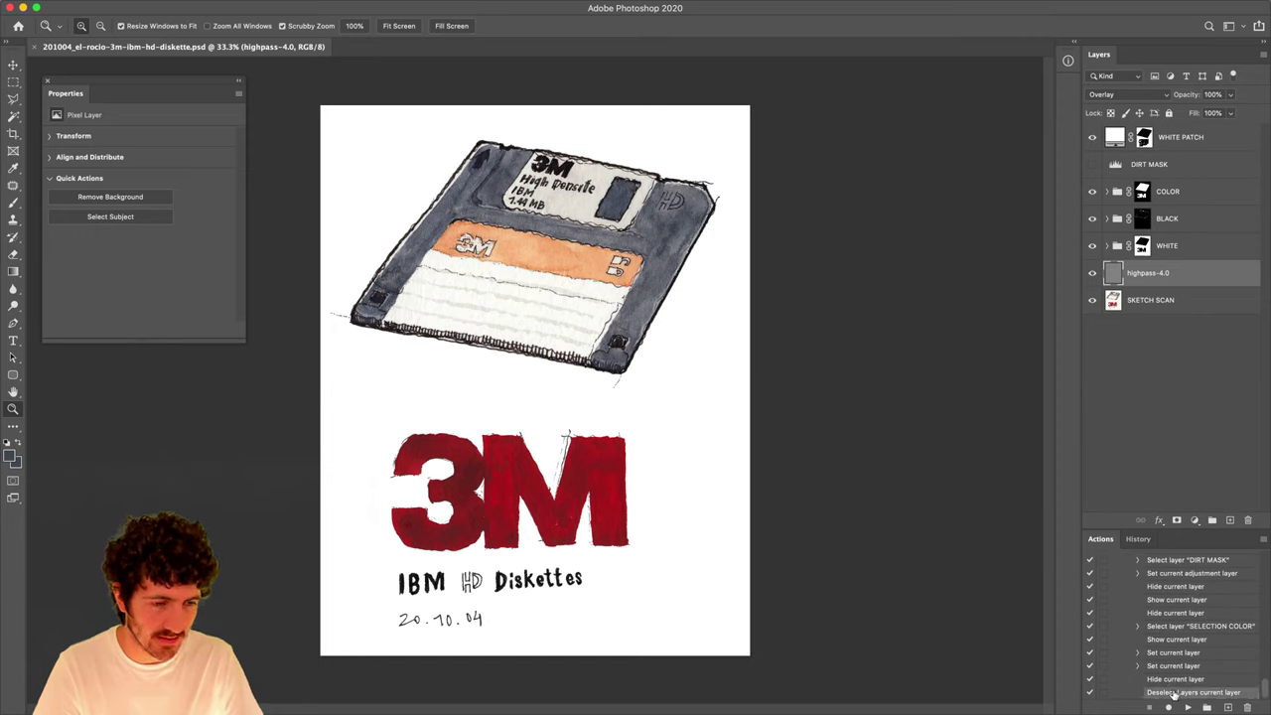
pyautogui.click(1168, 707)
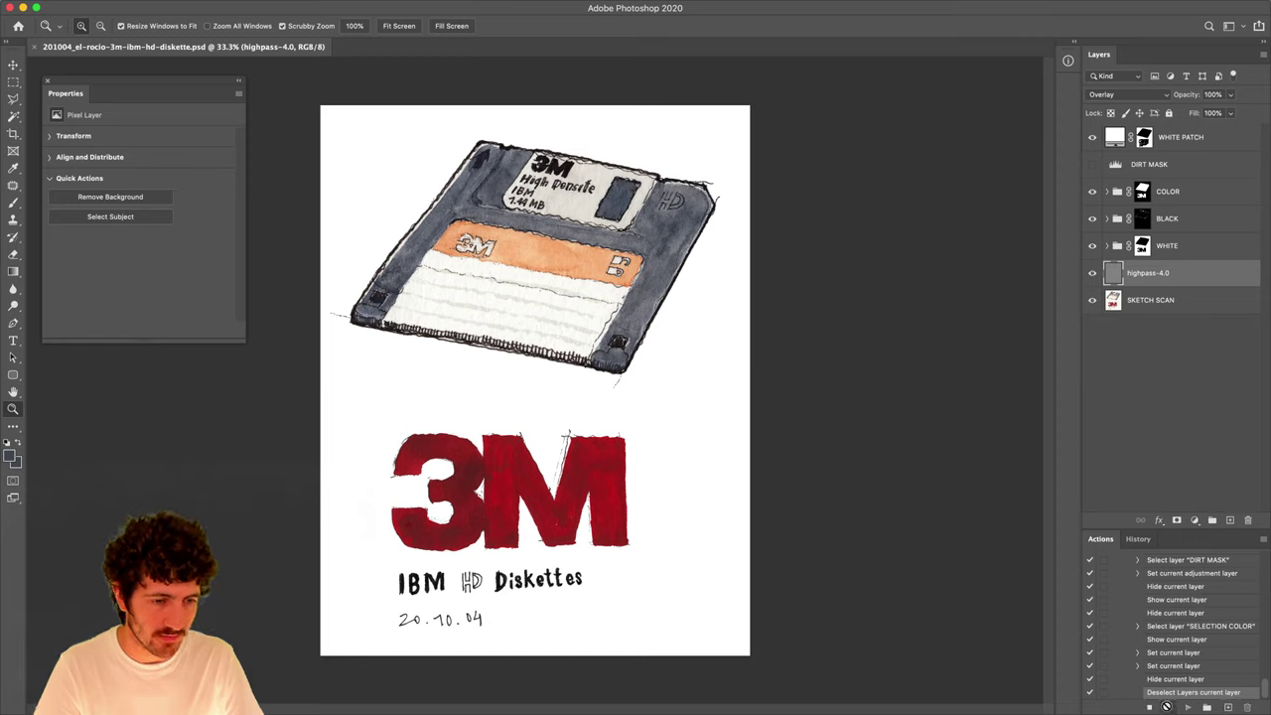
# Record selecting the SKETCH SCAN layer and playing the highpass-1.2 action from the sketch set.
pyautogui.click(1149, 301)
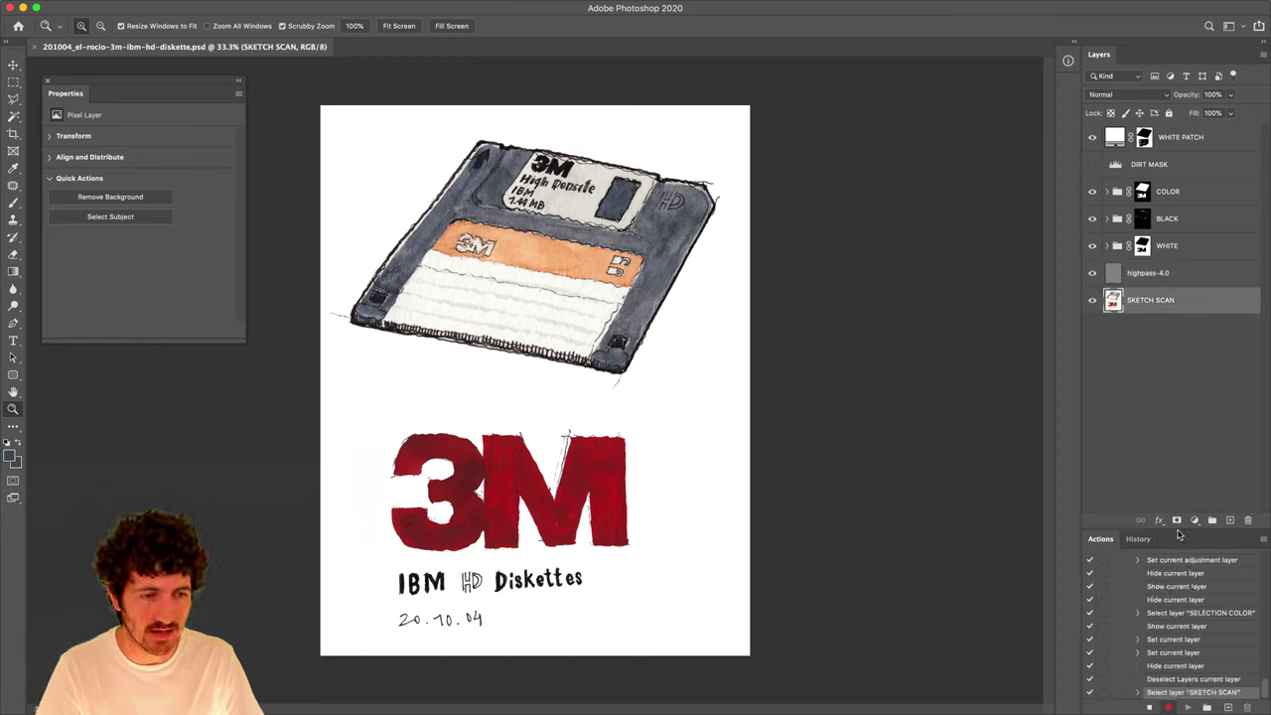
pyautogui.moveTo(1180, 528); pyautogui.dragTo(1190, 379)
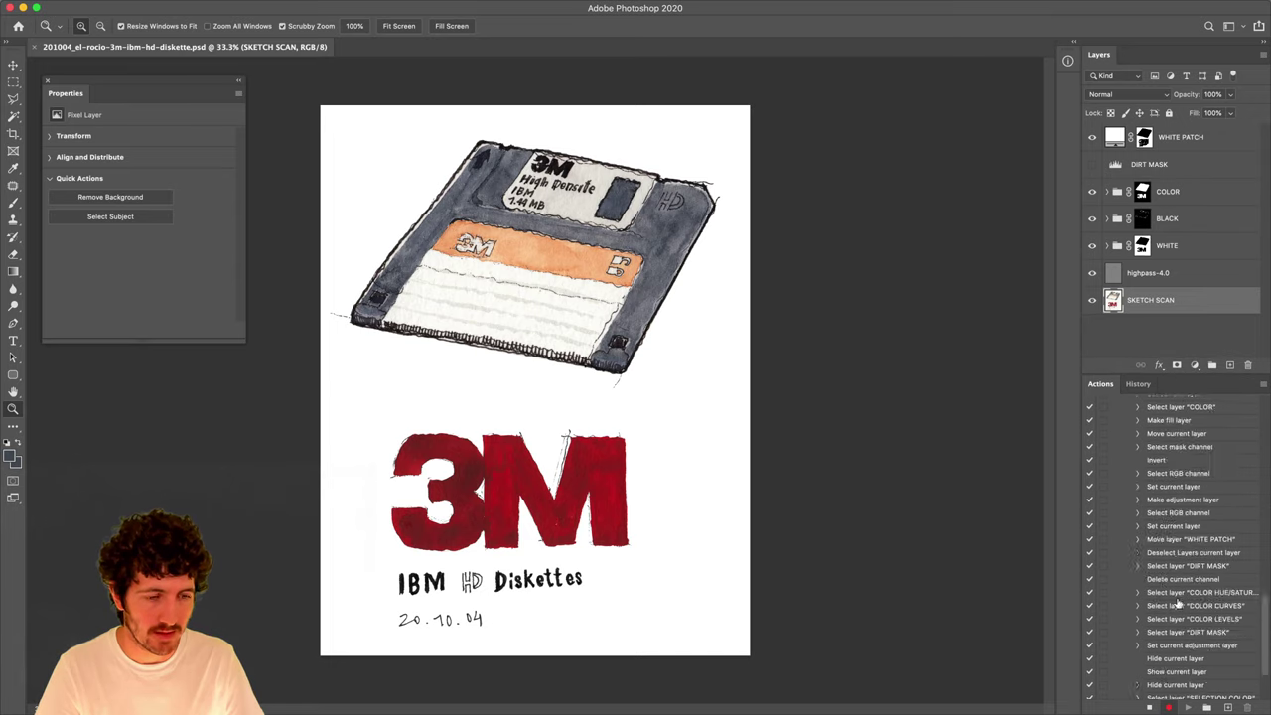
pyautogui.scroll(10, 1177, 600)
pyautogui.scroll(5, 1177, 600)
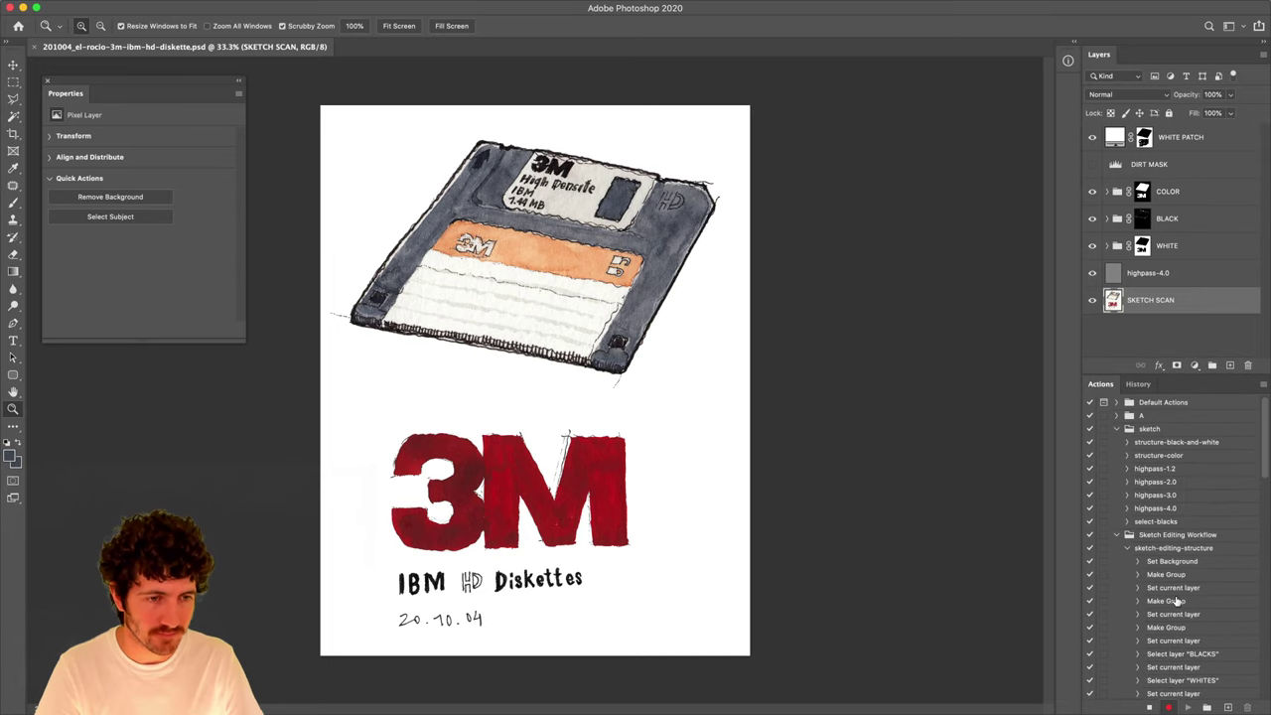
pyautogui.click(1166, 472)
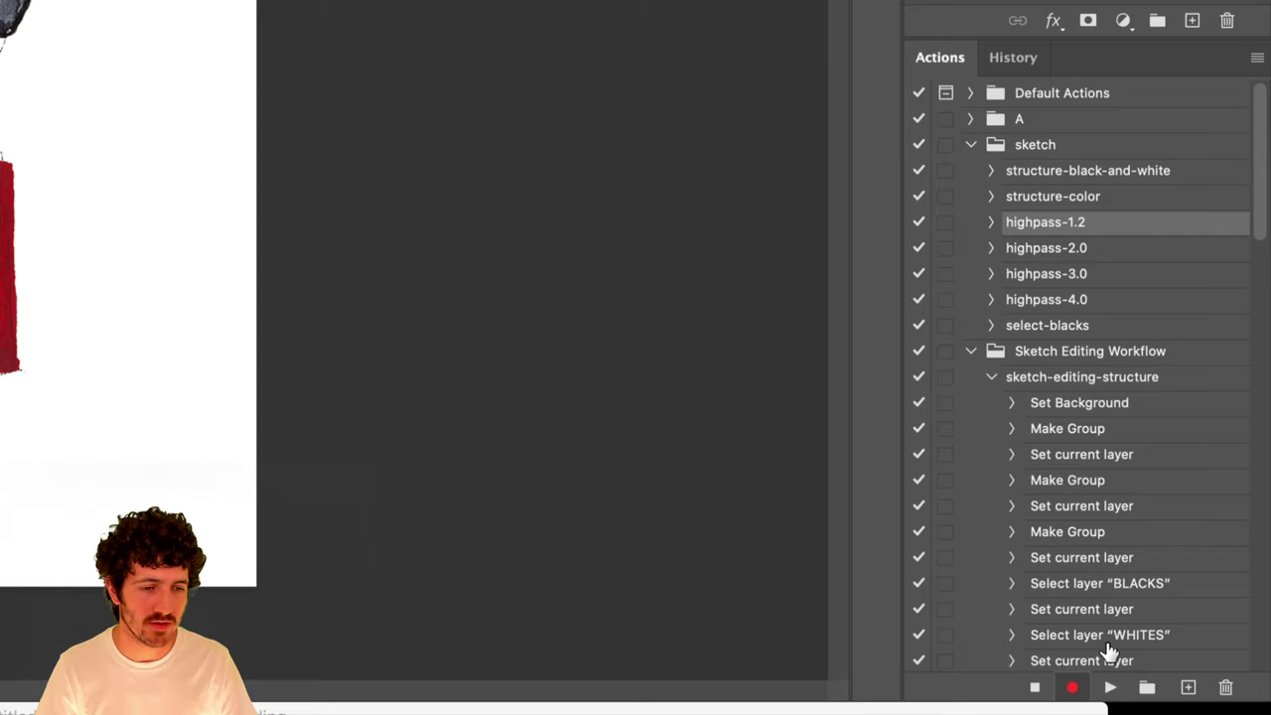
pyautogui.click(1107, 688)
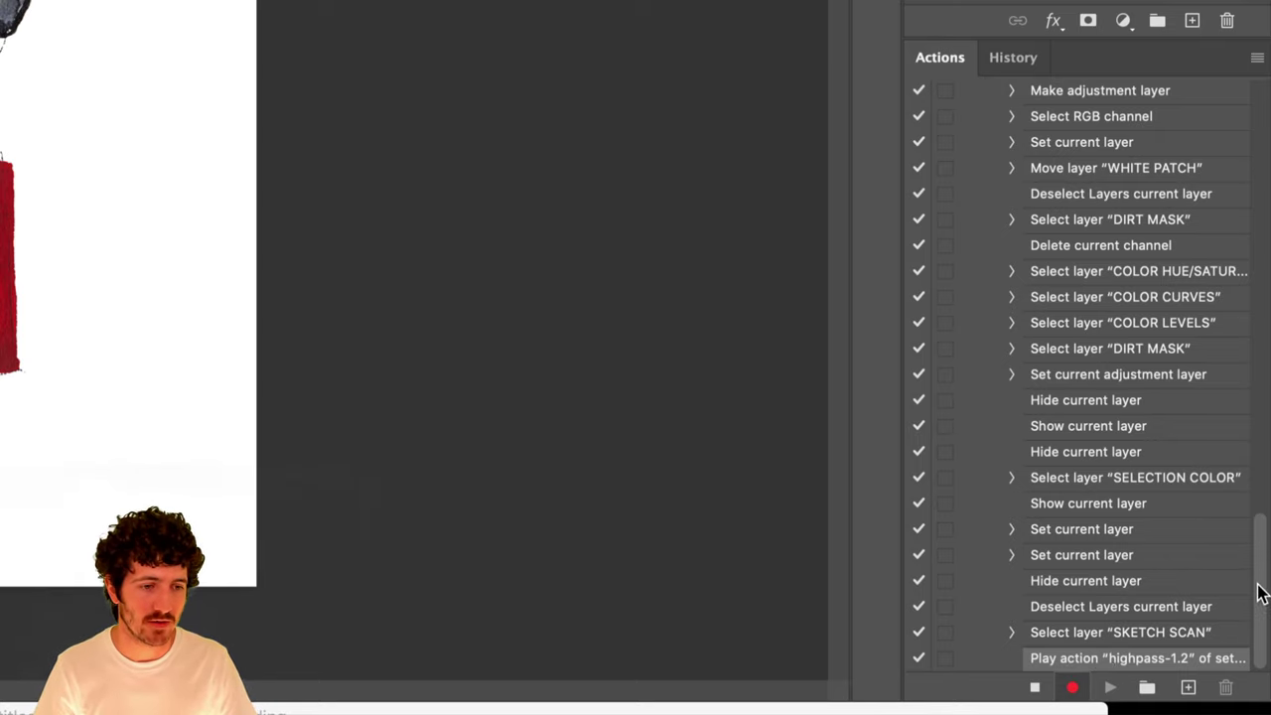
pyautogui.moveTo(1259, 586); pyautogui.dragTo(1260, 289)
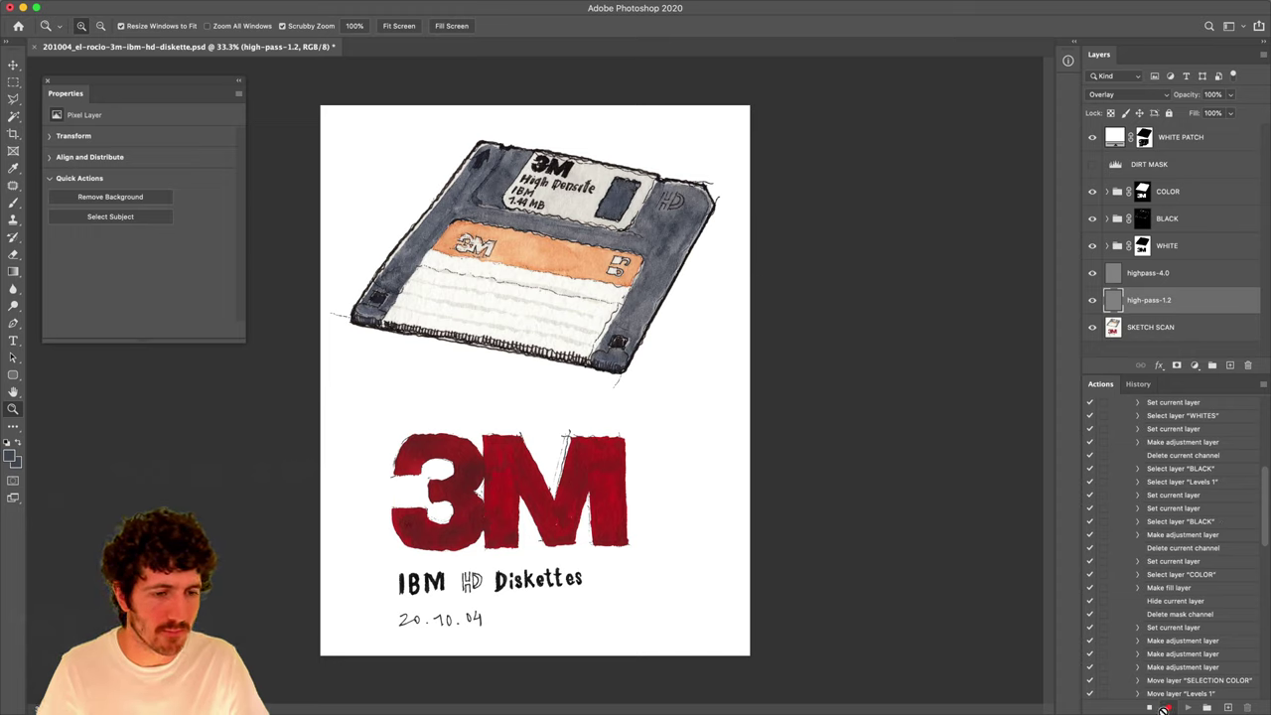
# Record selecting SKETCH SCAN again and playing the highpass-2.0 action.
pyautogui.click(1158, 332)
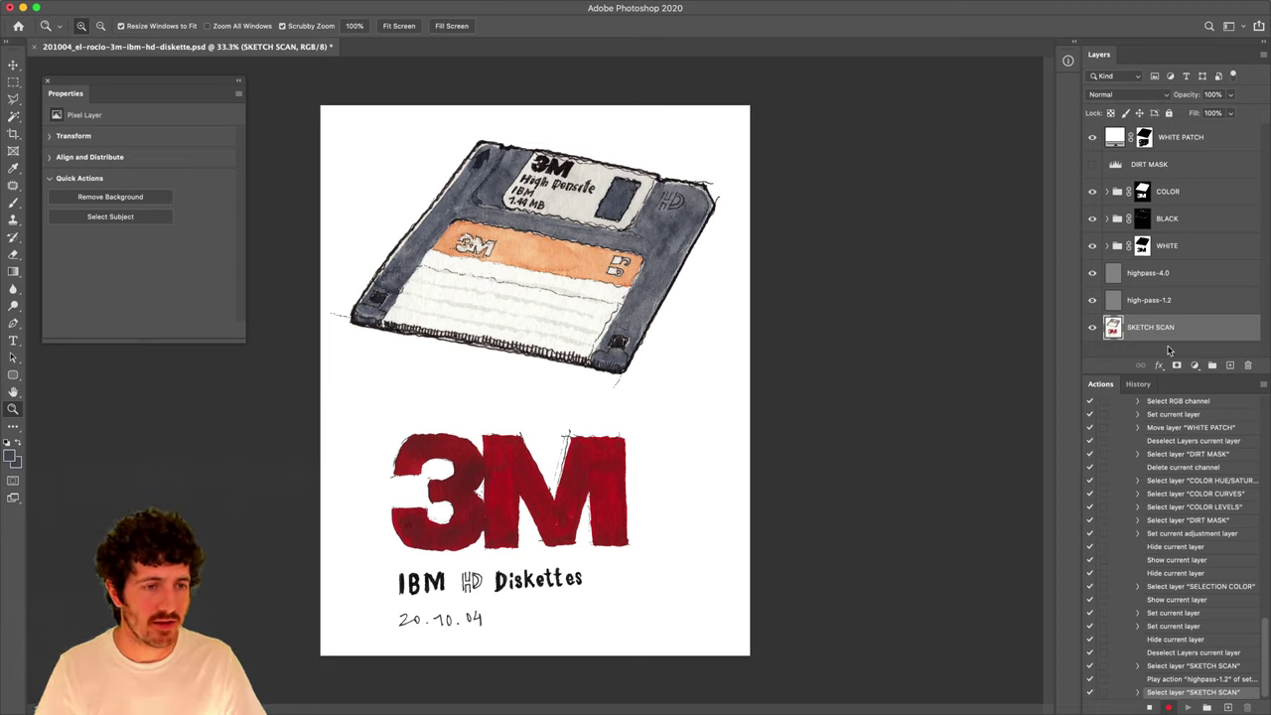
pyautogui.scroll(15, 1189, 450)
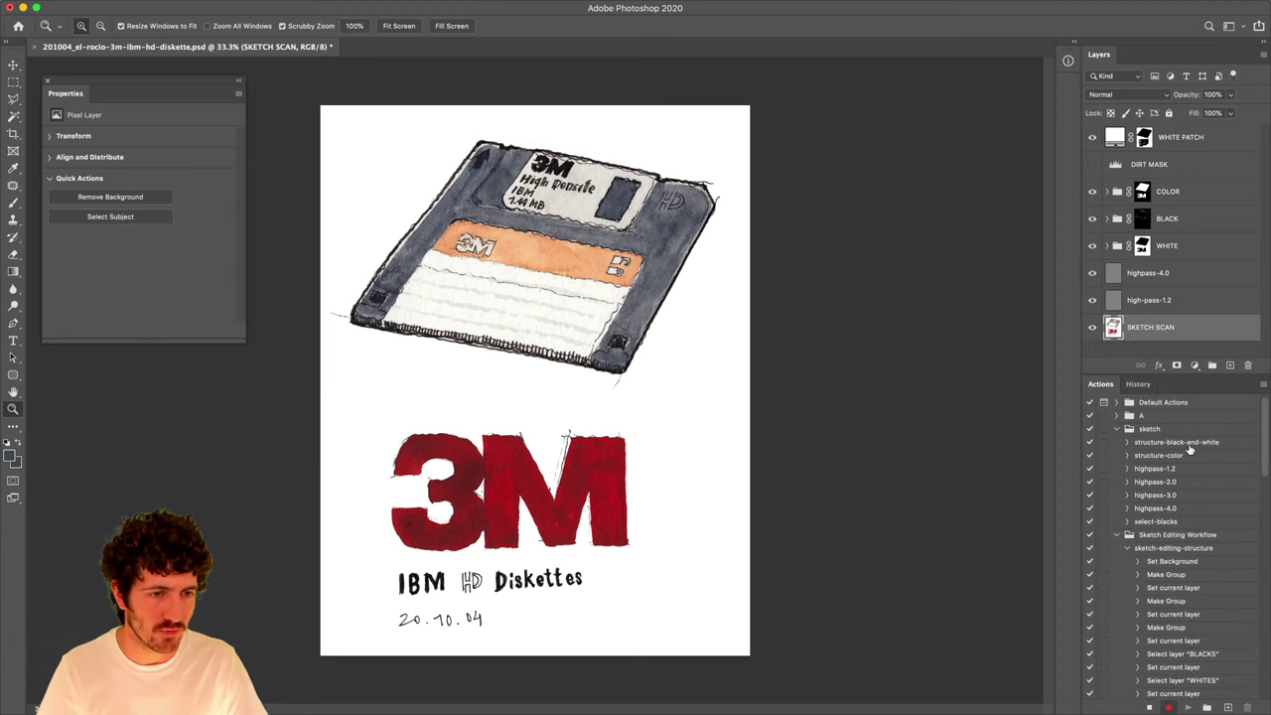
pyautogui.click(1164, 485)
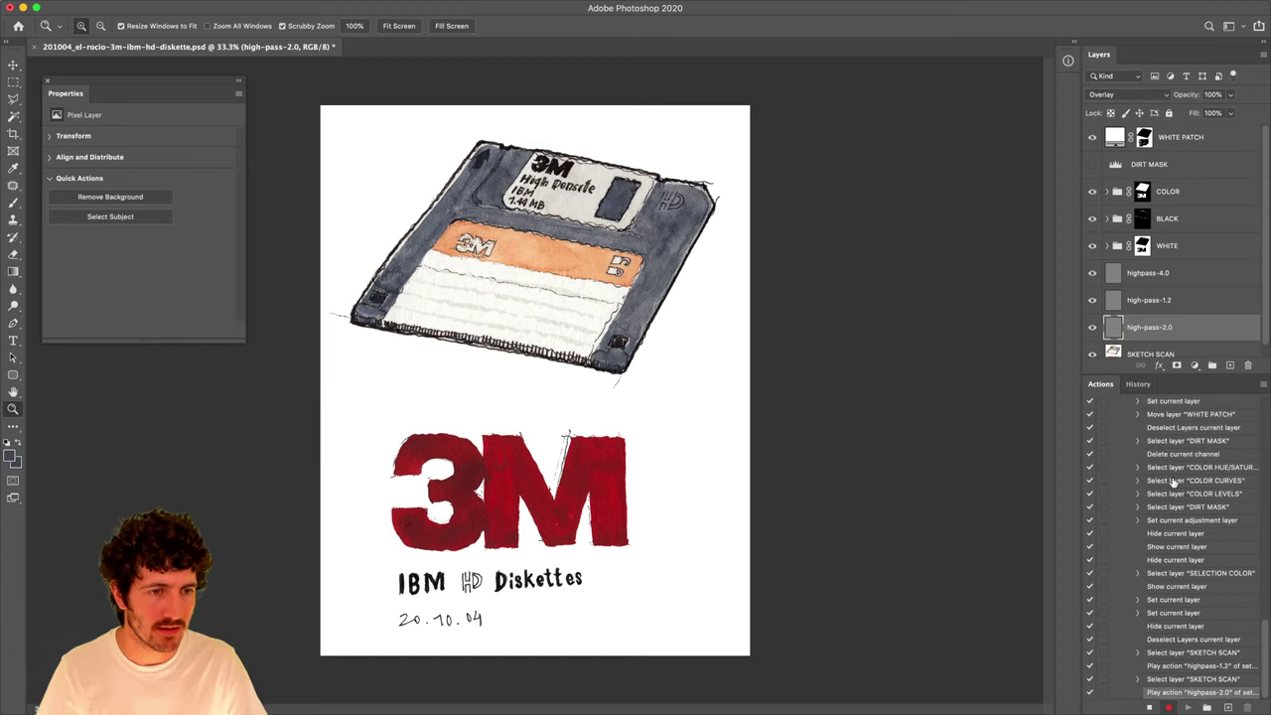
# Record selecting SKETCH SCAN again and playing the highpass-3.0 action.
pyautogui.scroll(15, 1182, 536)
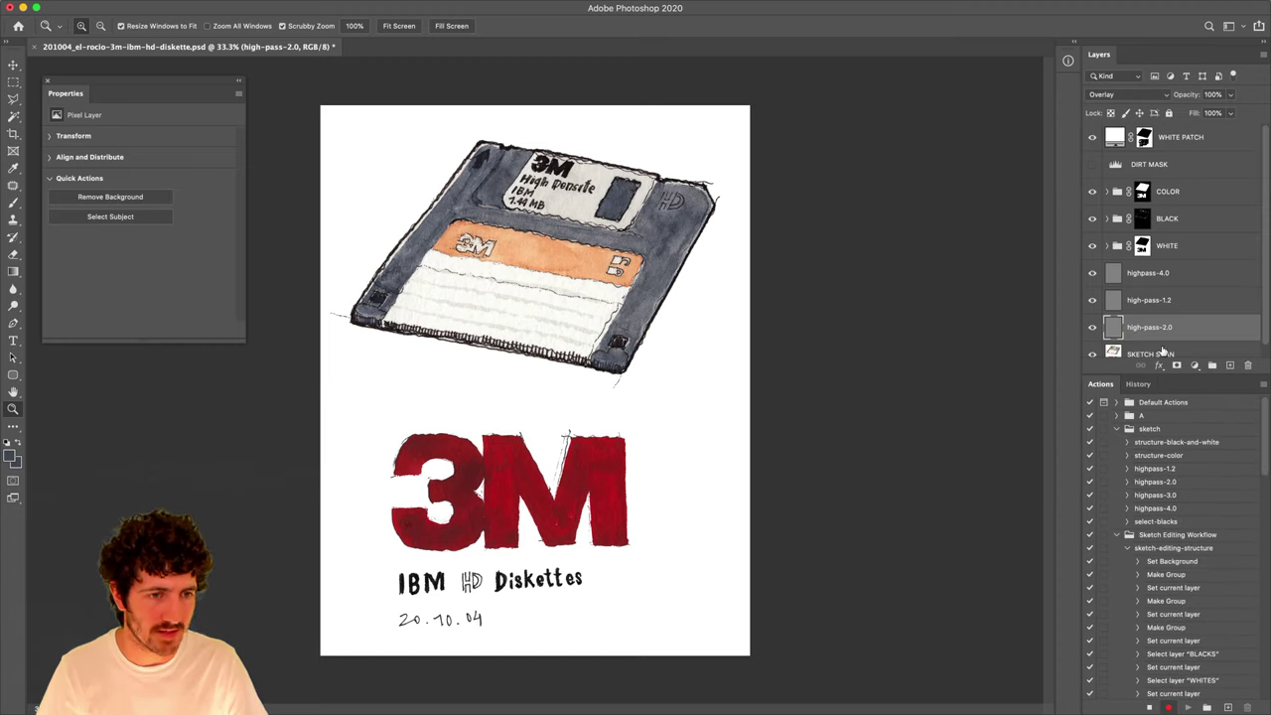
pyautogui.scroll(3, 1175, 466)
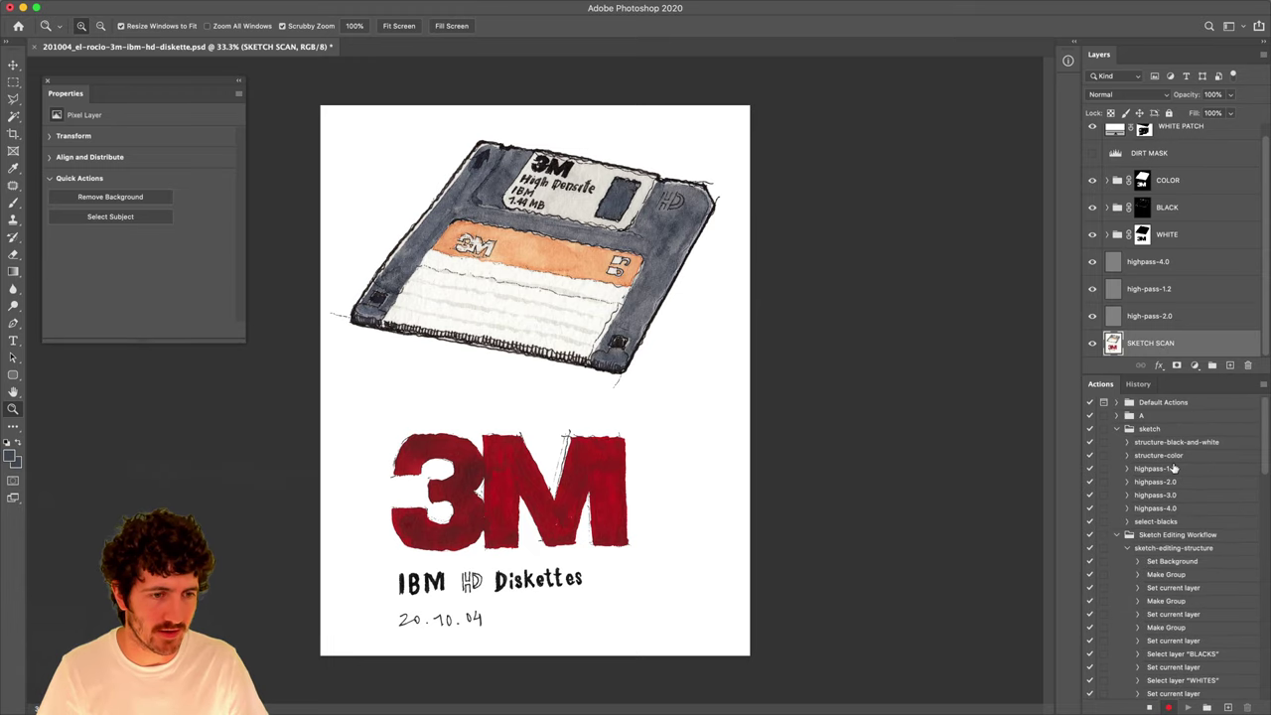
pyautogui.click(1160, 496)
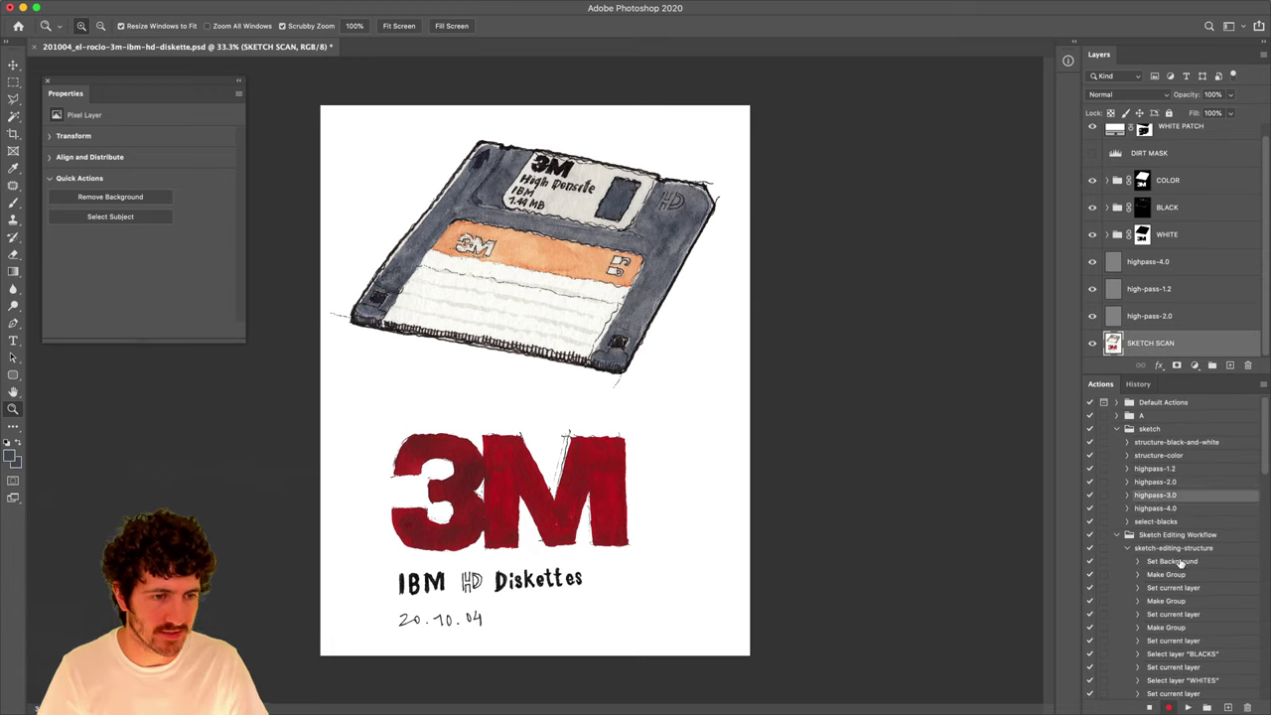
pyautogui.click(1187, 707)
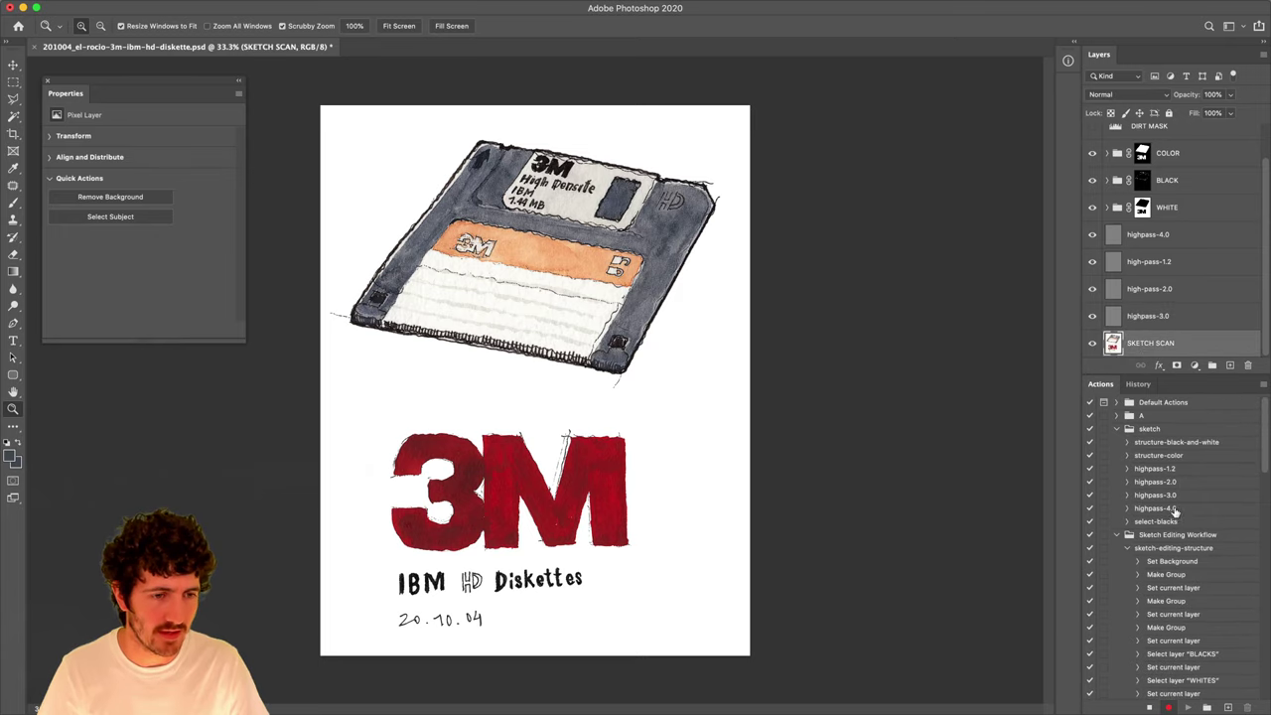
# Record playing the highpass-4.0 action on SKETCH SCAN, stop recording, and collapse sketch-editing-structure and the sketch set.
pyautogui.click(1188, 707)
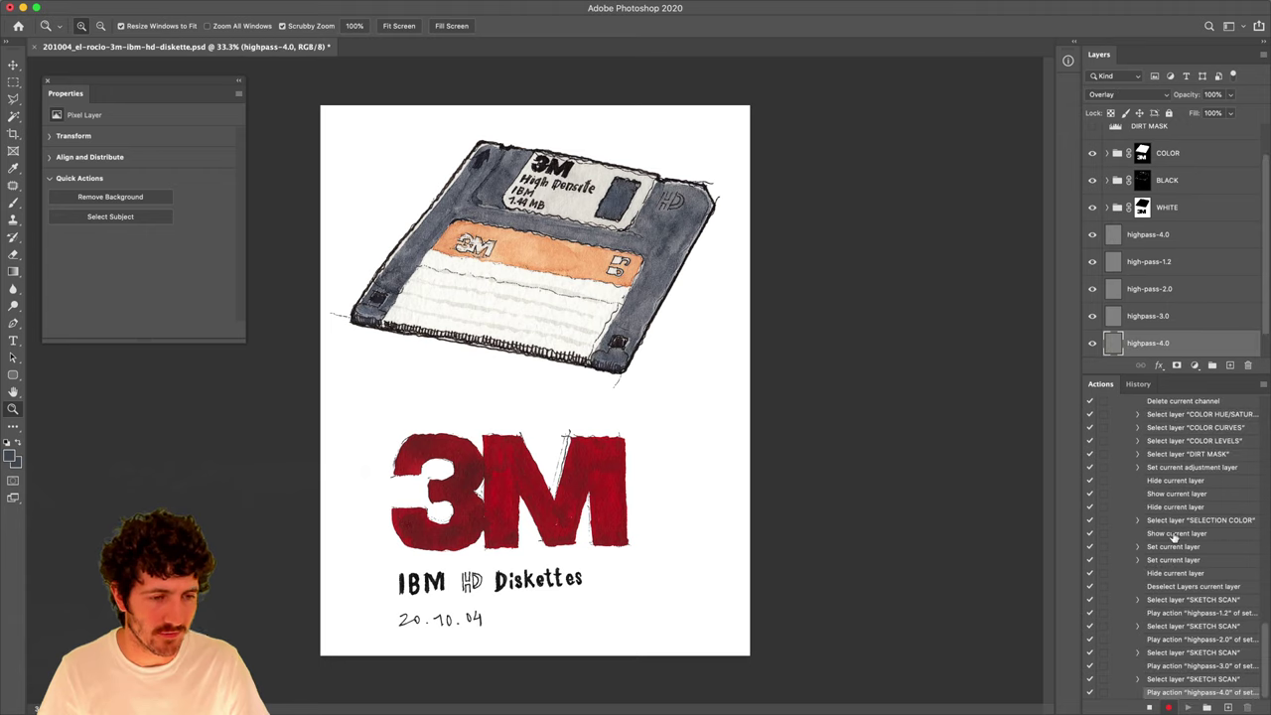
pyautogui.click(1149, 707)
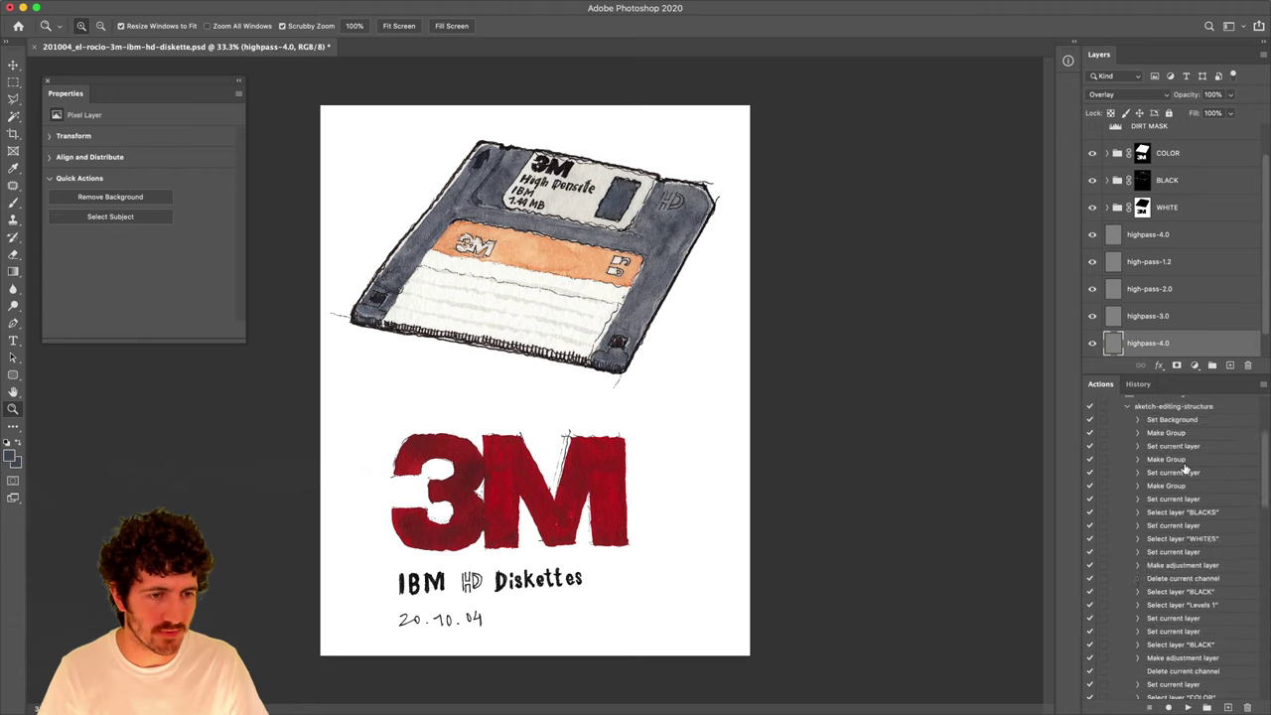
pyautogui.click(1128, 548)
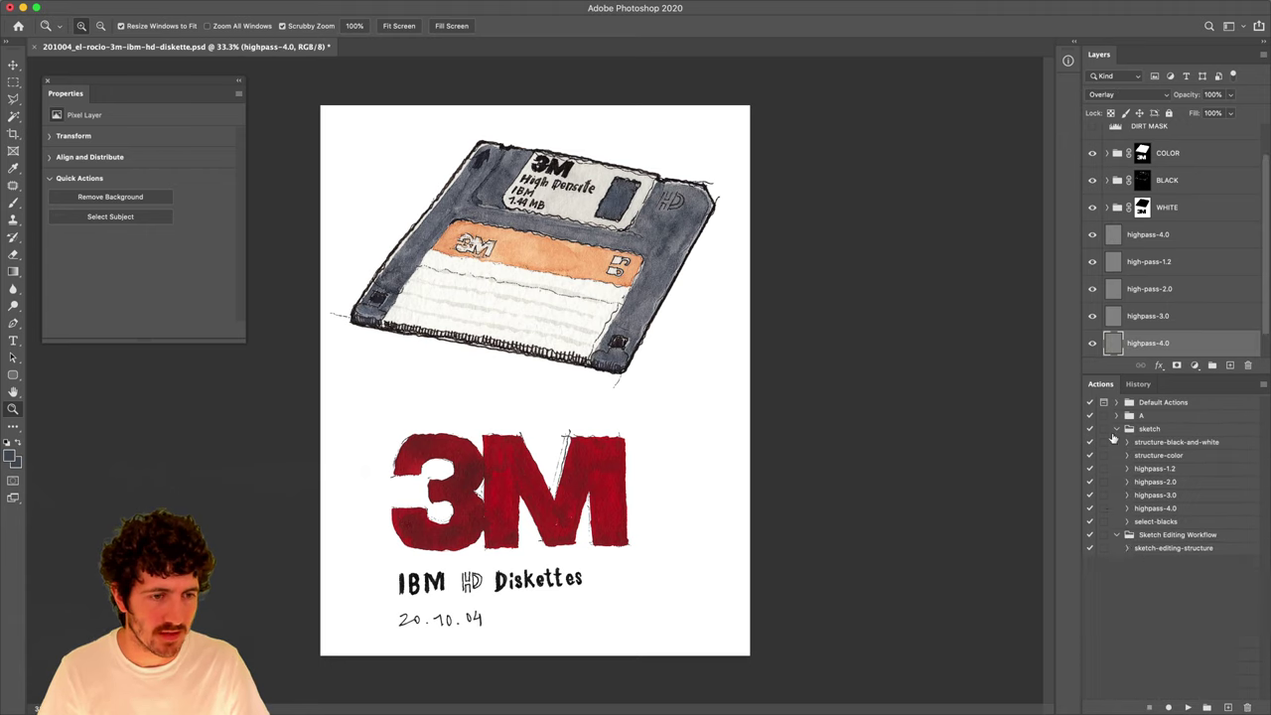
pyautogui.click(1117, 428)
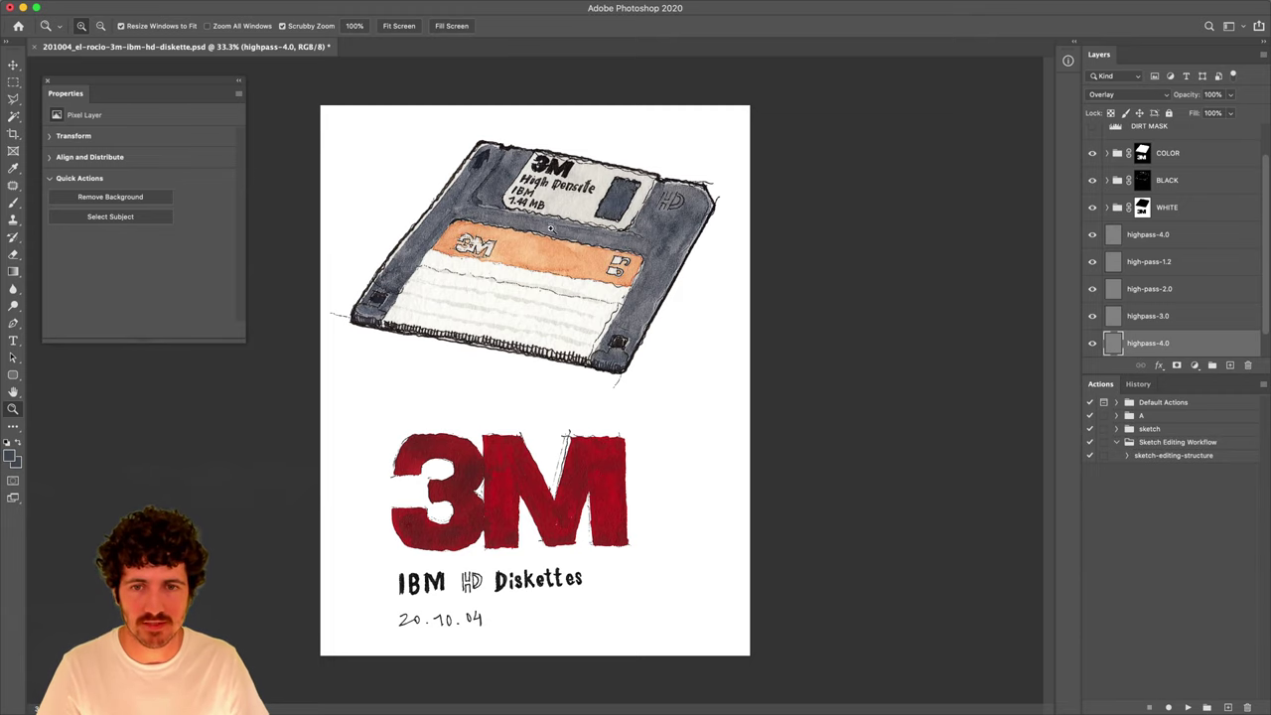
# Group the five high-pass layers and compare the diskette at 100% with the group hidden and shown.
pyautogui.moveTo(575, 218); pyautogui.dragTo(713, 229)
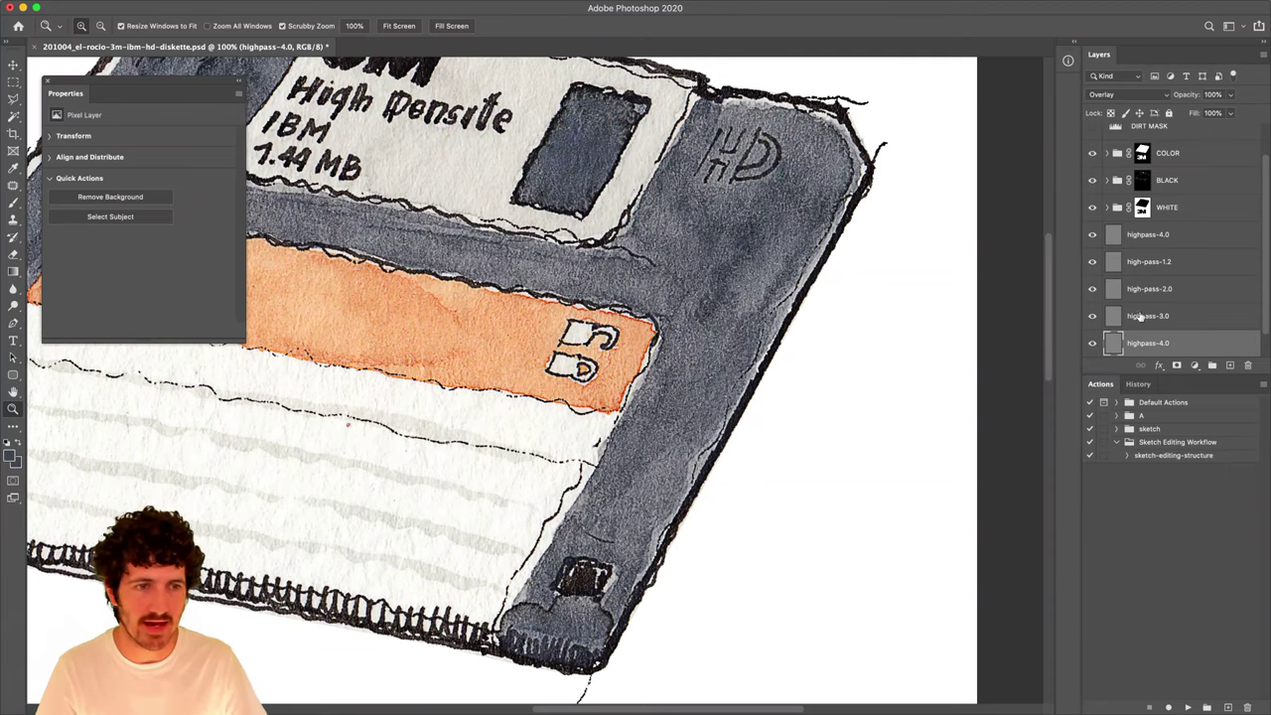
pyautogui.keyDown('shift'); pyautogui.click(1132, 235); pyautogui.keyUp('shift')
pyautogui.press('super+g')
pyautogui.click(1092, 268)
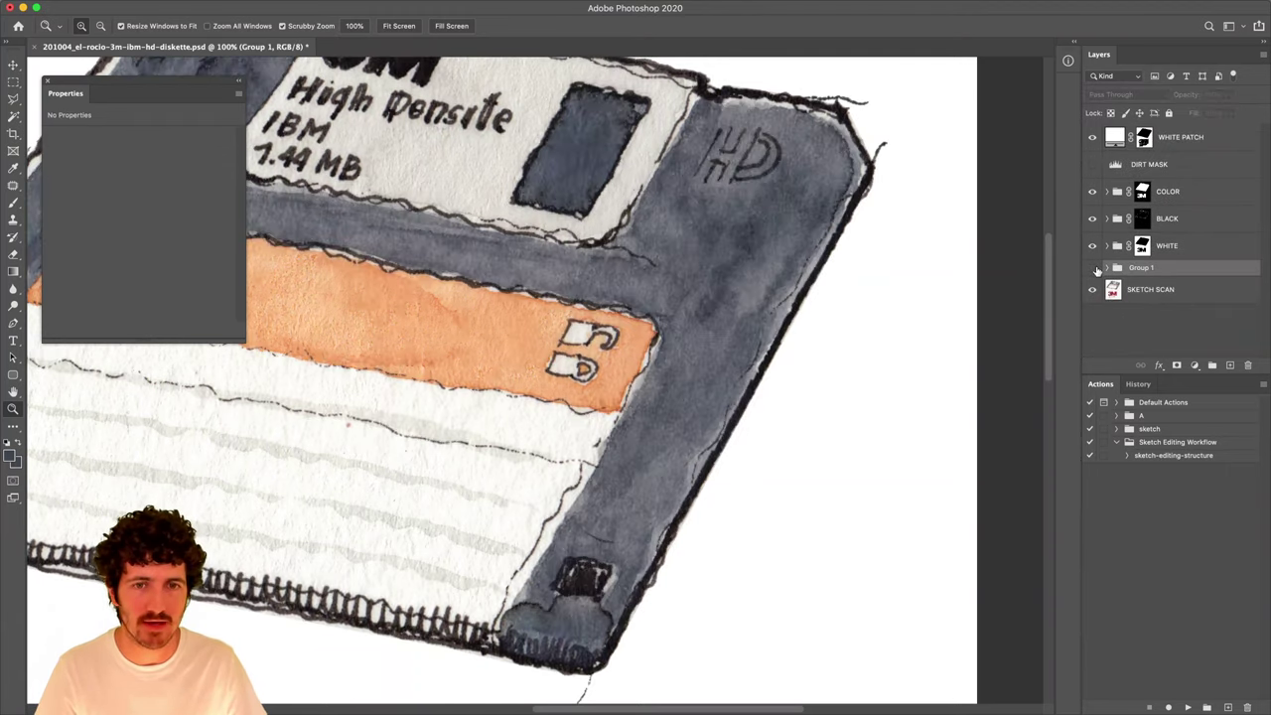
pyautogui.click(1092, 268)
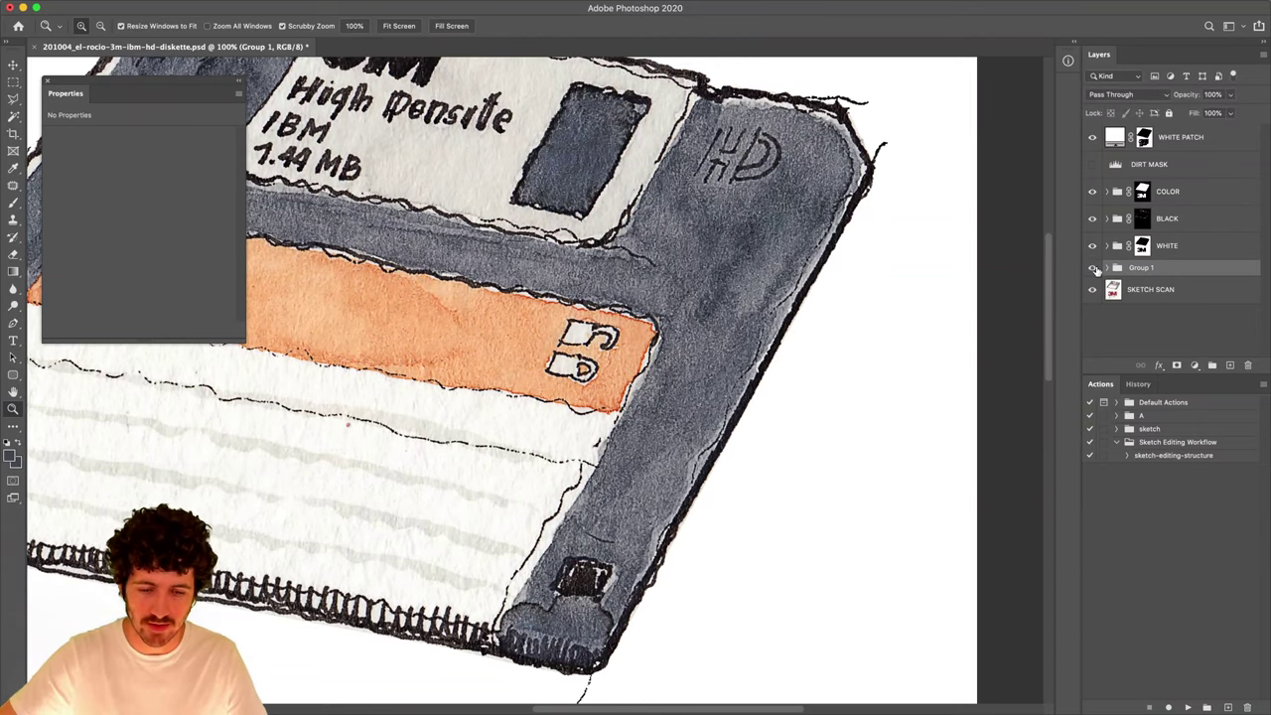
pyautogui.click(1093, 268)
pyautogui.click(1093, 268)
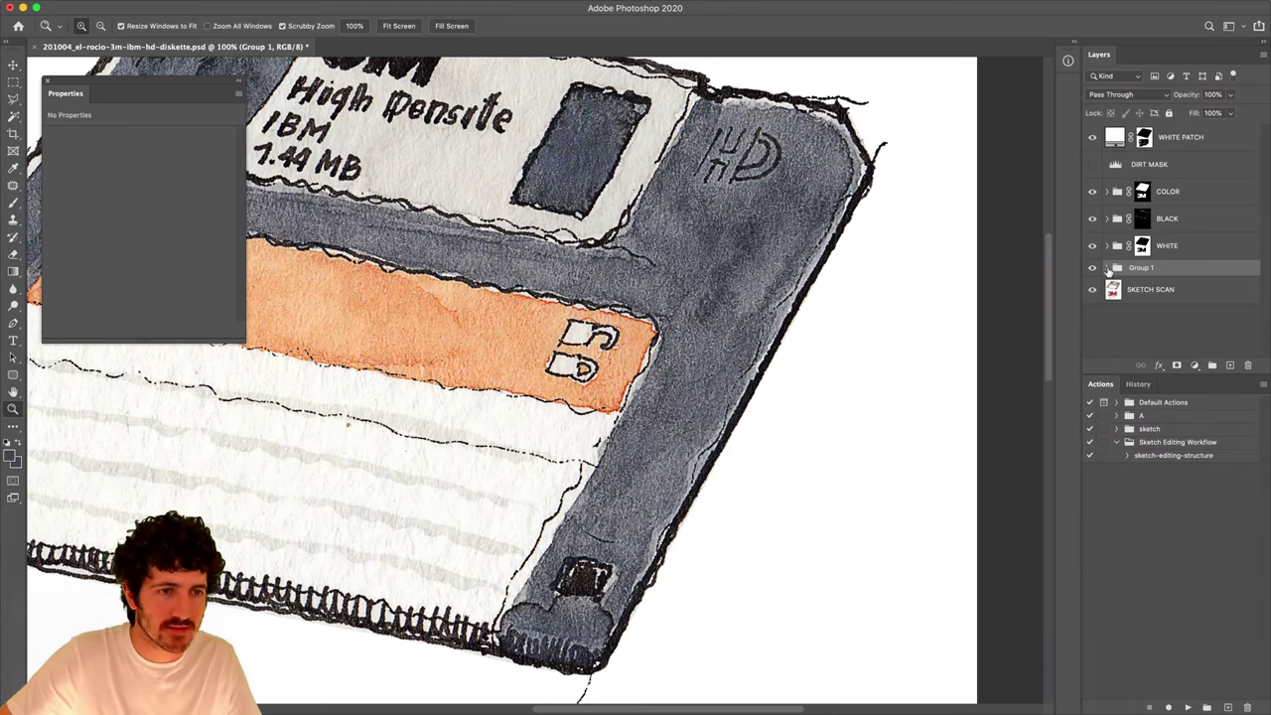
# Expand the high-pass group, compare the sketch with it hidden and shown, and ungroup its layers.
pyautogui.click(1109, 268)
pyautogui.press('super+comma')
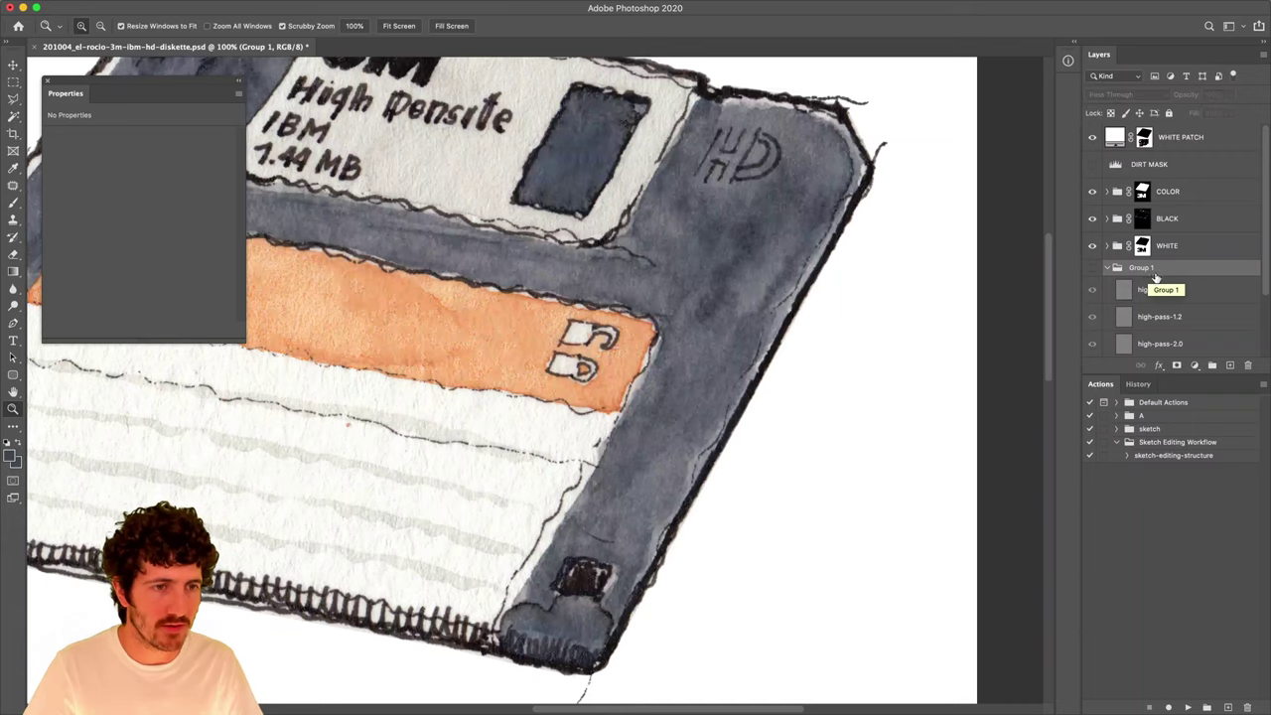
pyautogui.press('super+comma')
pyautogui.press('shift+super+g')
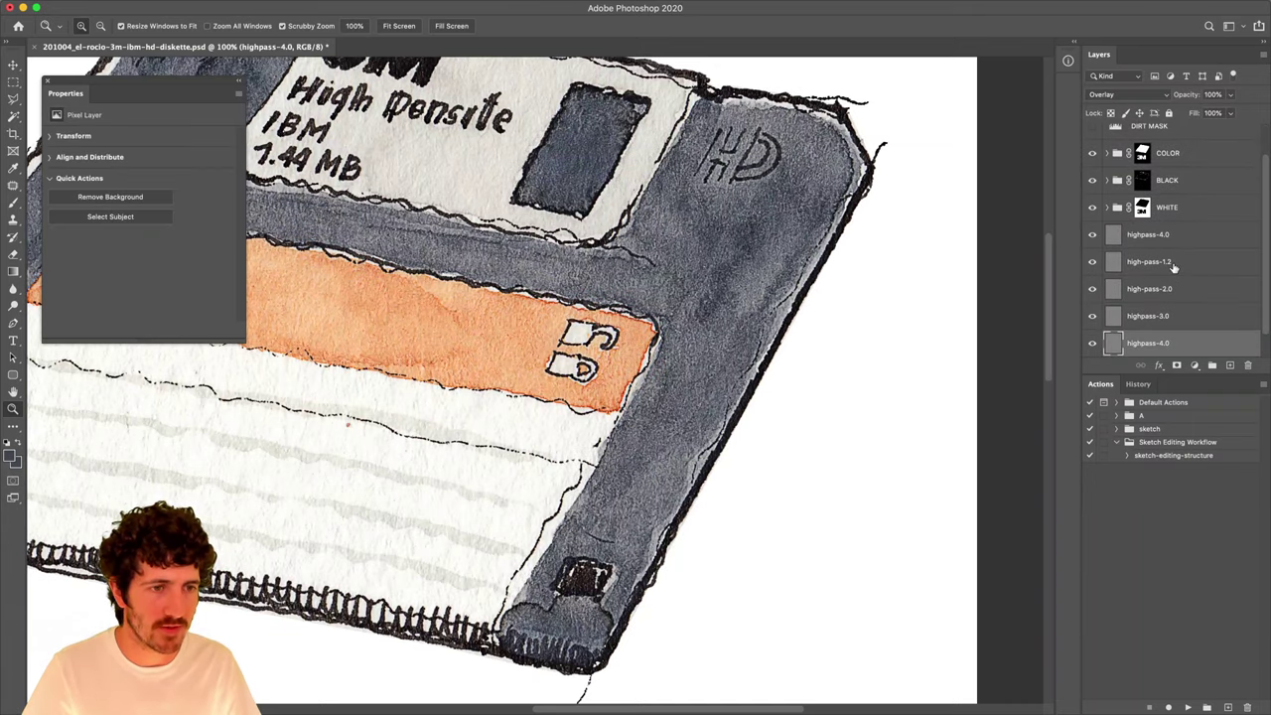
# Delete the high-pass-1.2, high-pass-2.0, highpass-3.0 and lower highpass-4.0 layers, and save the document.
pyautogui.keyDown('shift'); pyautogui.click(1173, 266); pyautogui.keyUp('shift')
pyautogui.press('super+e')
pyautogui.press('super+s')
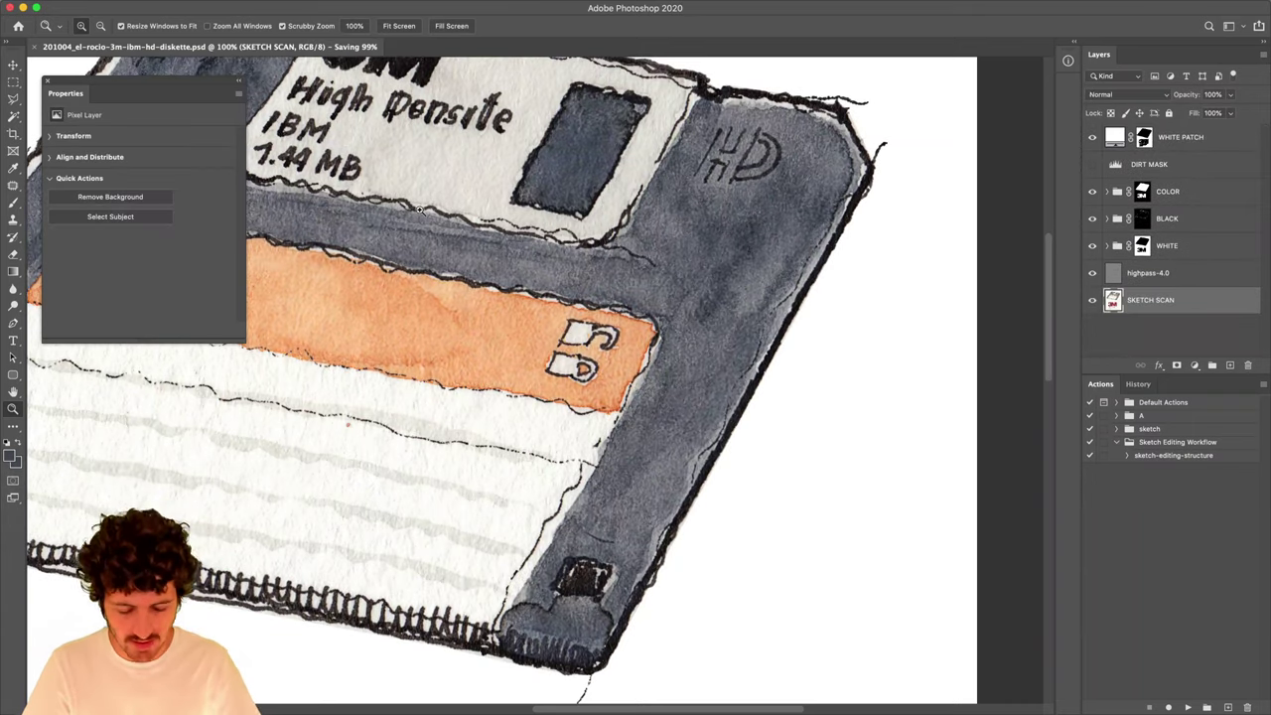
pyautogui.press('super+minus')
pyautogui.press('super+minus')
# Switch to Finder and delete 201004_el-rocio-3m-ibm-hd-diskette-edit.jpg from the diskette folder.
pyautogui.press('super+Tab')
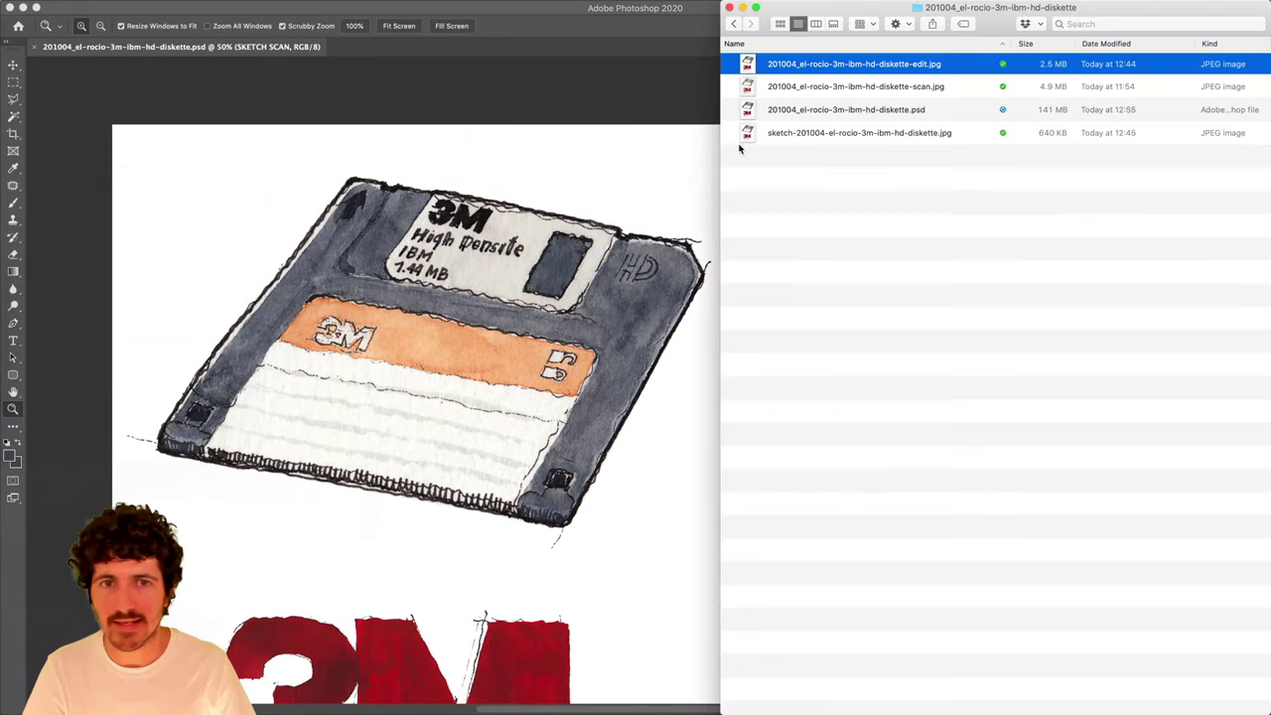
pyautogui.press('super+BackSpace')
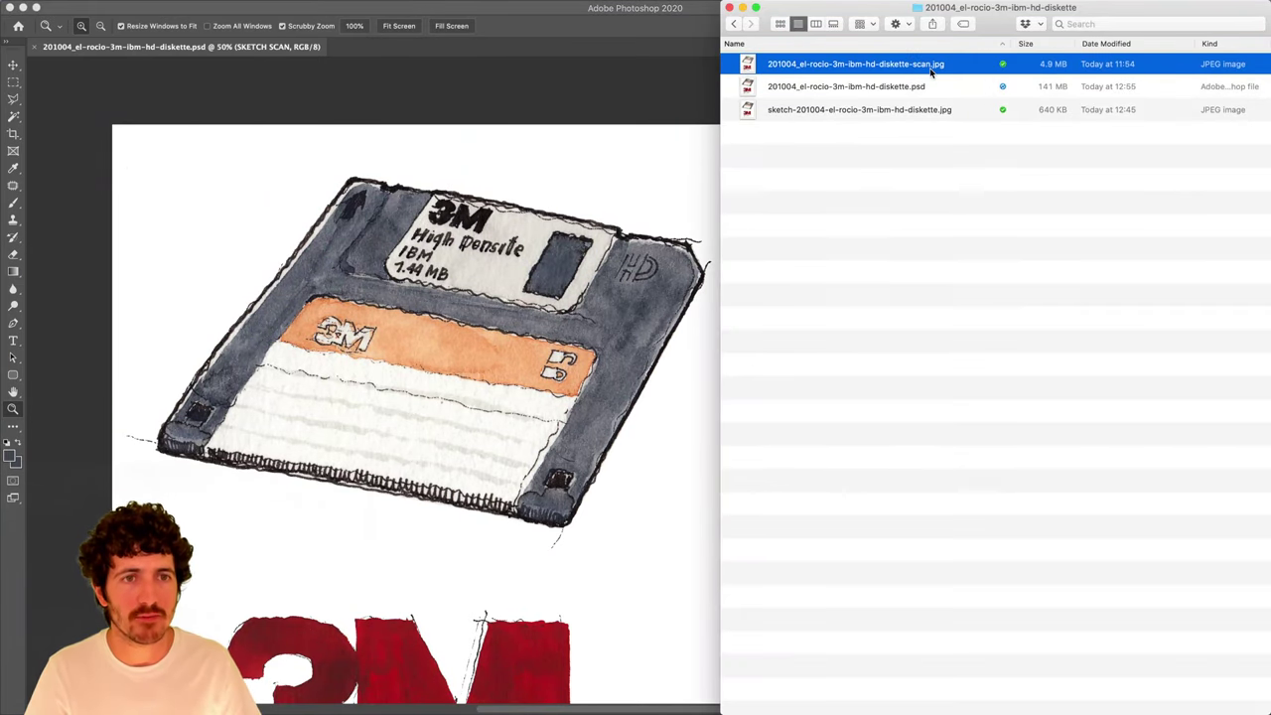
# Switch back to Photoshop and set up a JPEG copy of the sketch named 201004_el-rocio-3m-ibm-hd-diskette-edit.jpg.
pyautogui.press('super+Tab')
pyautogui.press('super+shift+s')
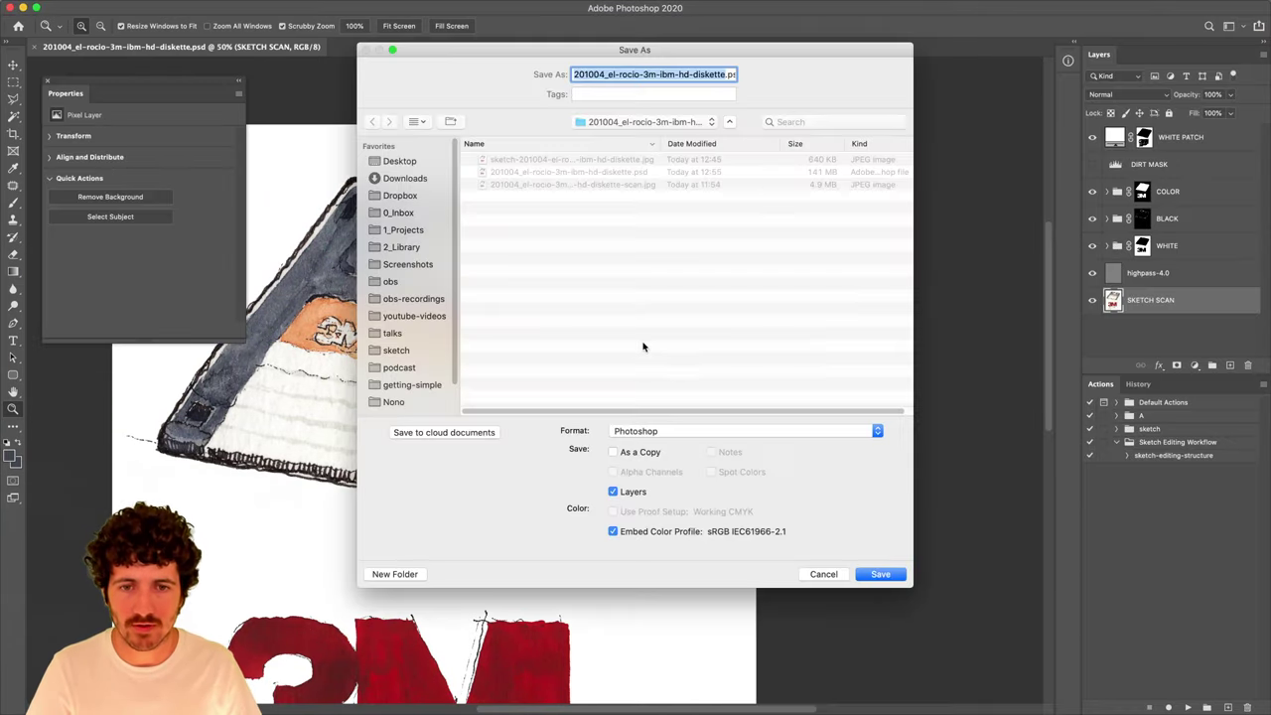
pyautogui.click(672, 429)
pyautogui.click(660, 514)
pyautogui.click(724, 74)
pyautogui.write('-edit')
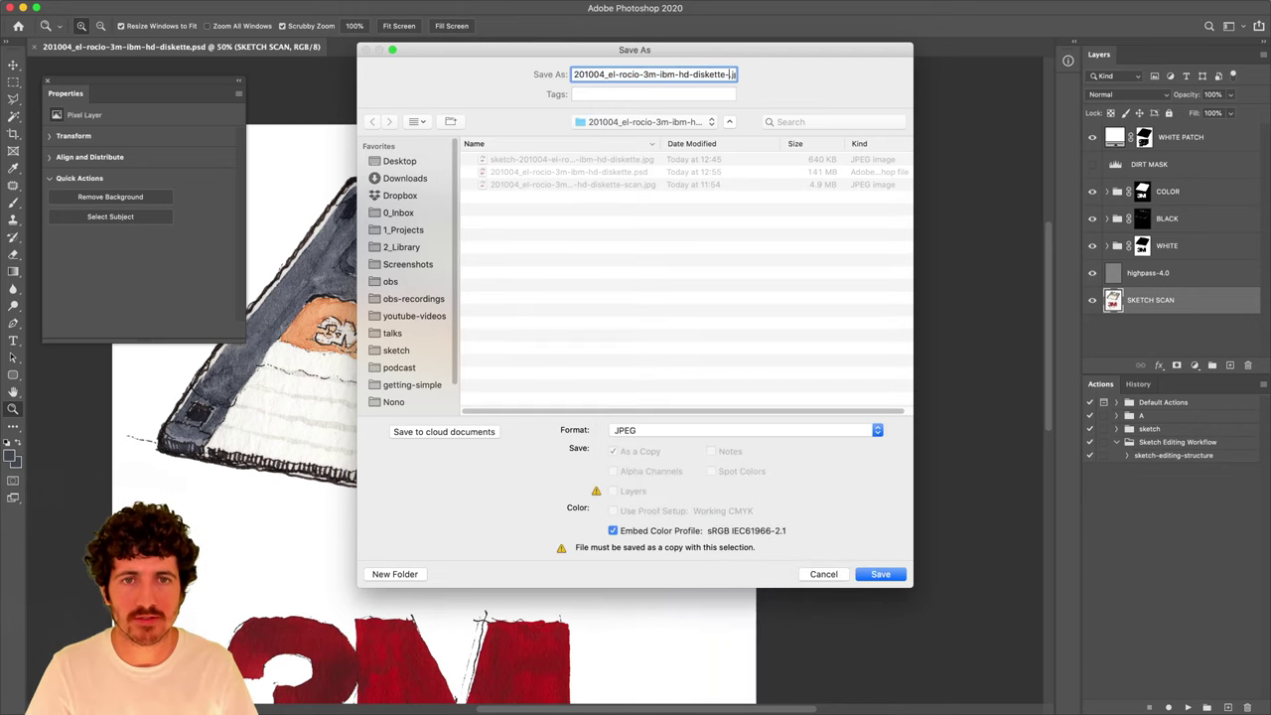